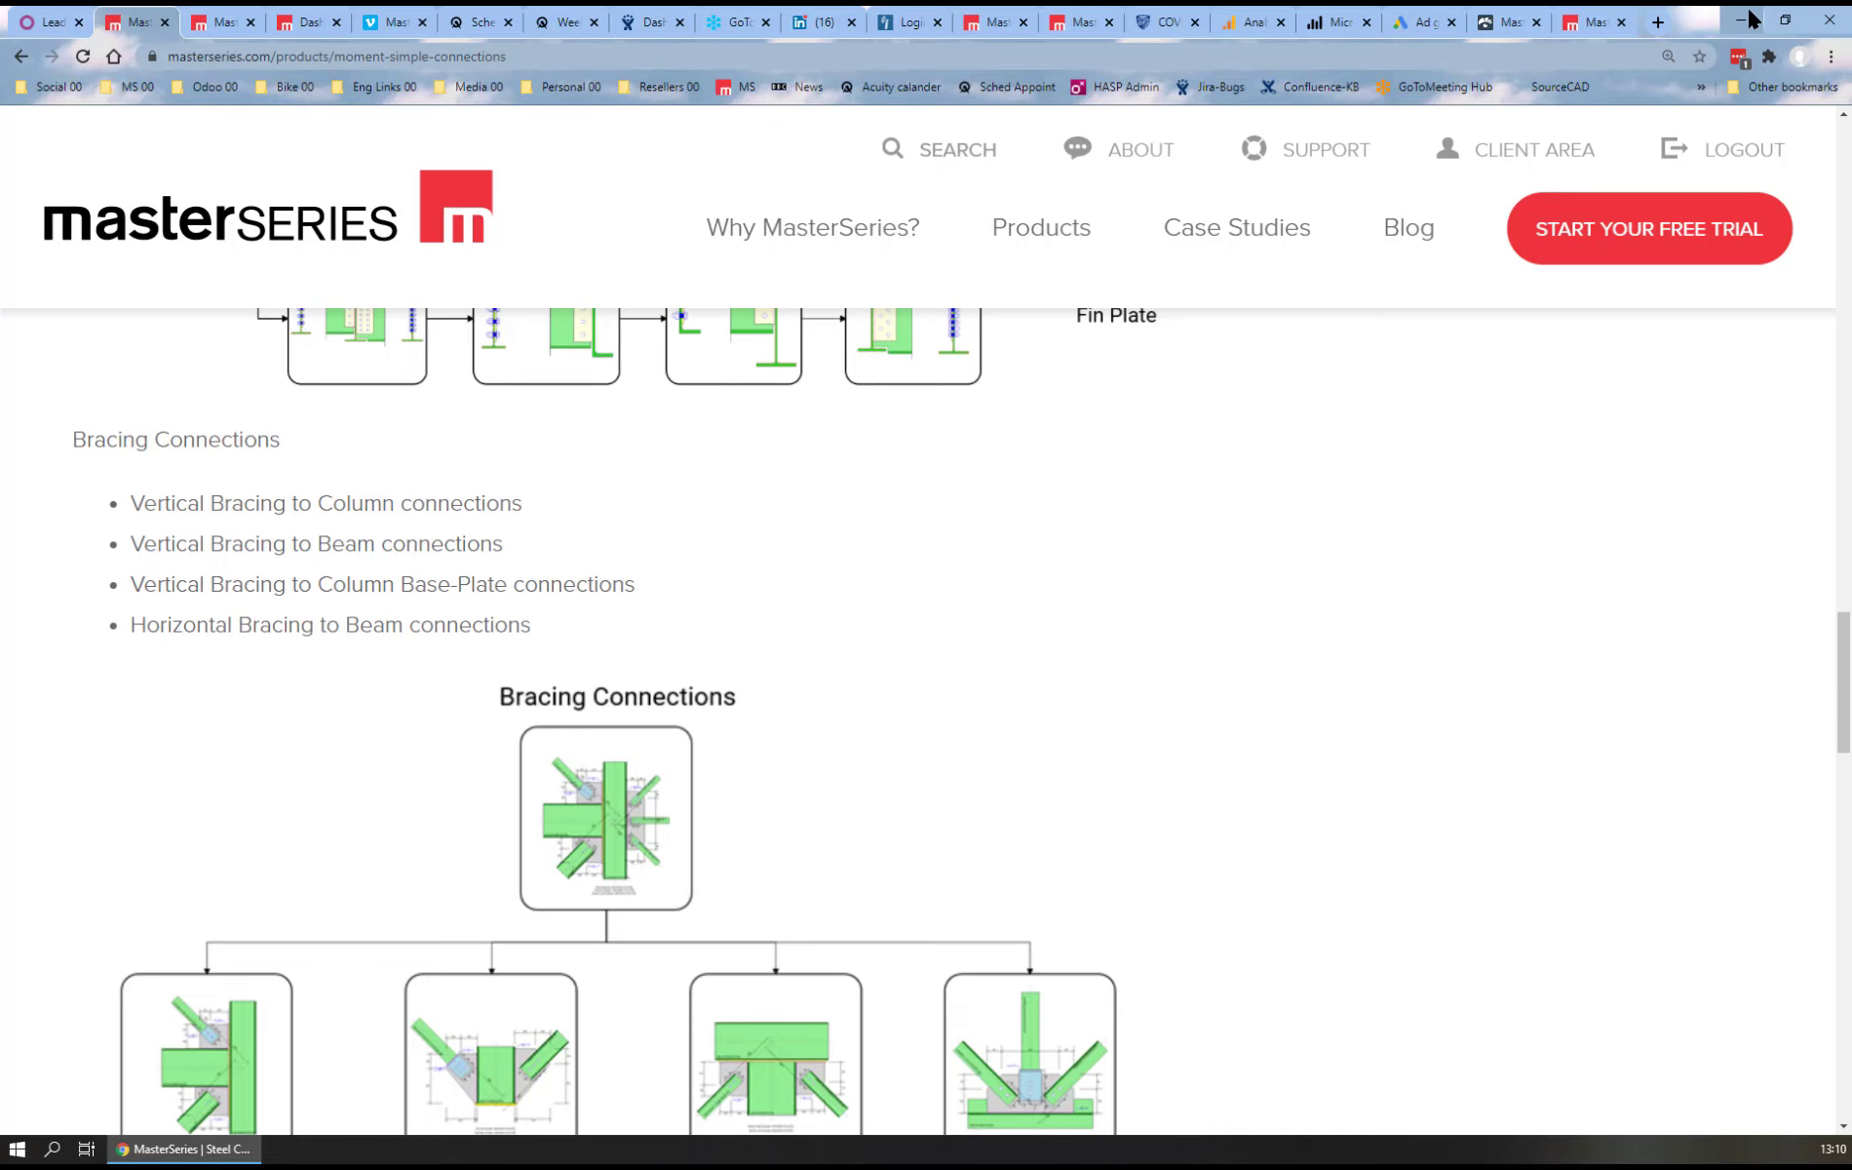
Switch from the browser to MasterSeries and start the standalone Connections program
{"action": "left_click", "coordinate": [1742, 20]}
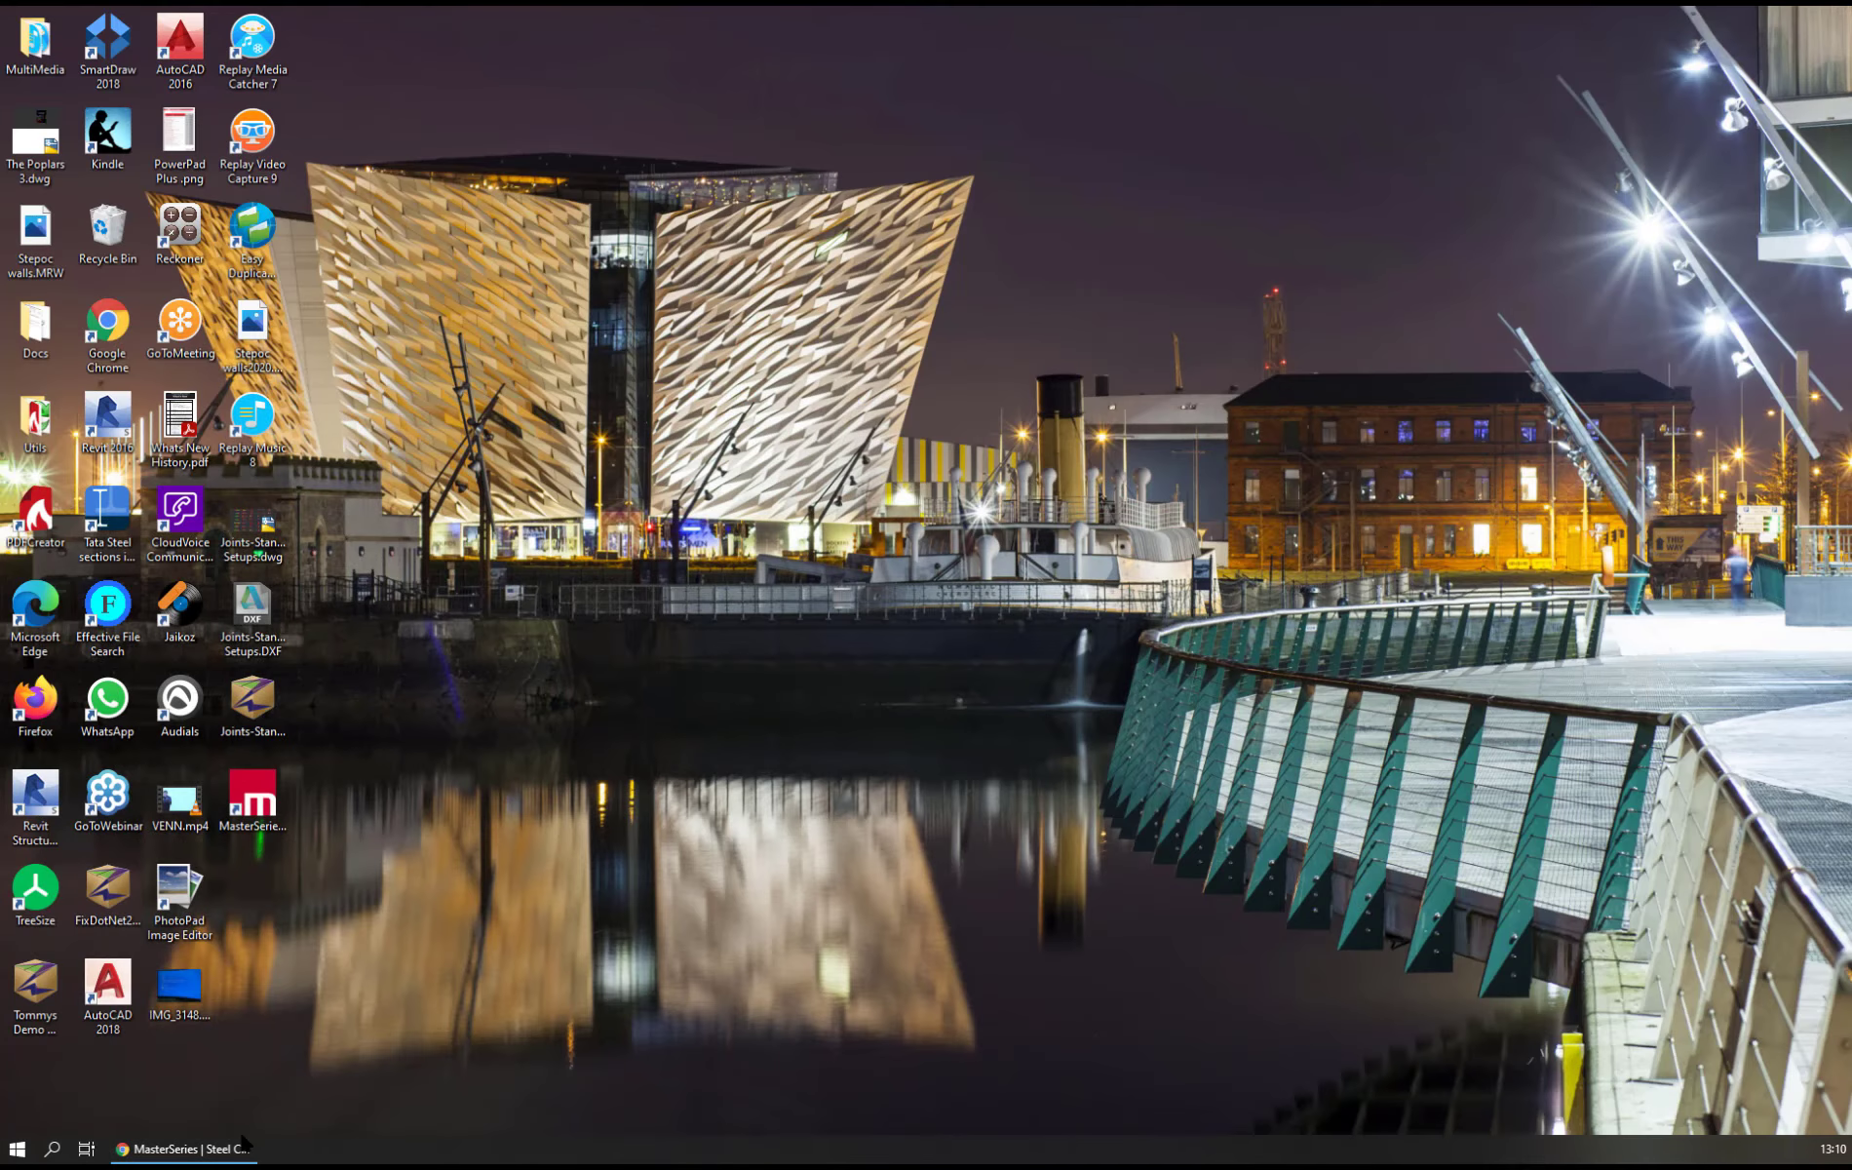
{"action": "double_click", "coordinate": [258, 801]}
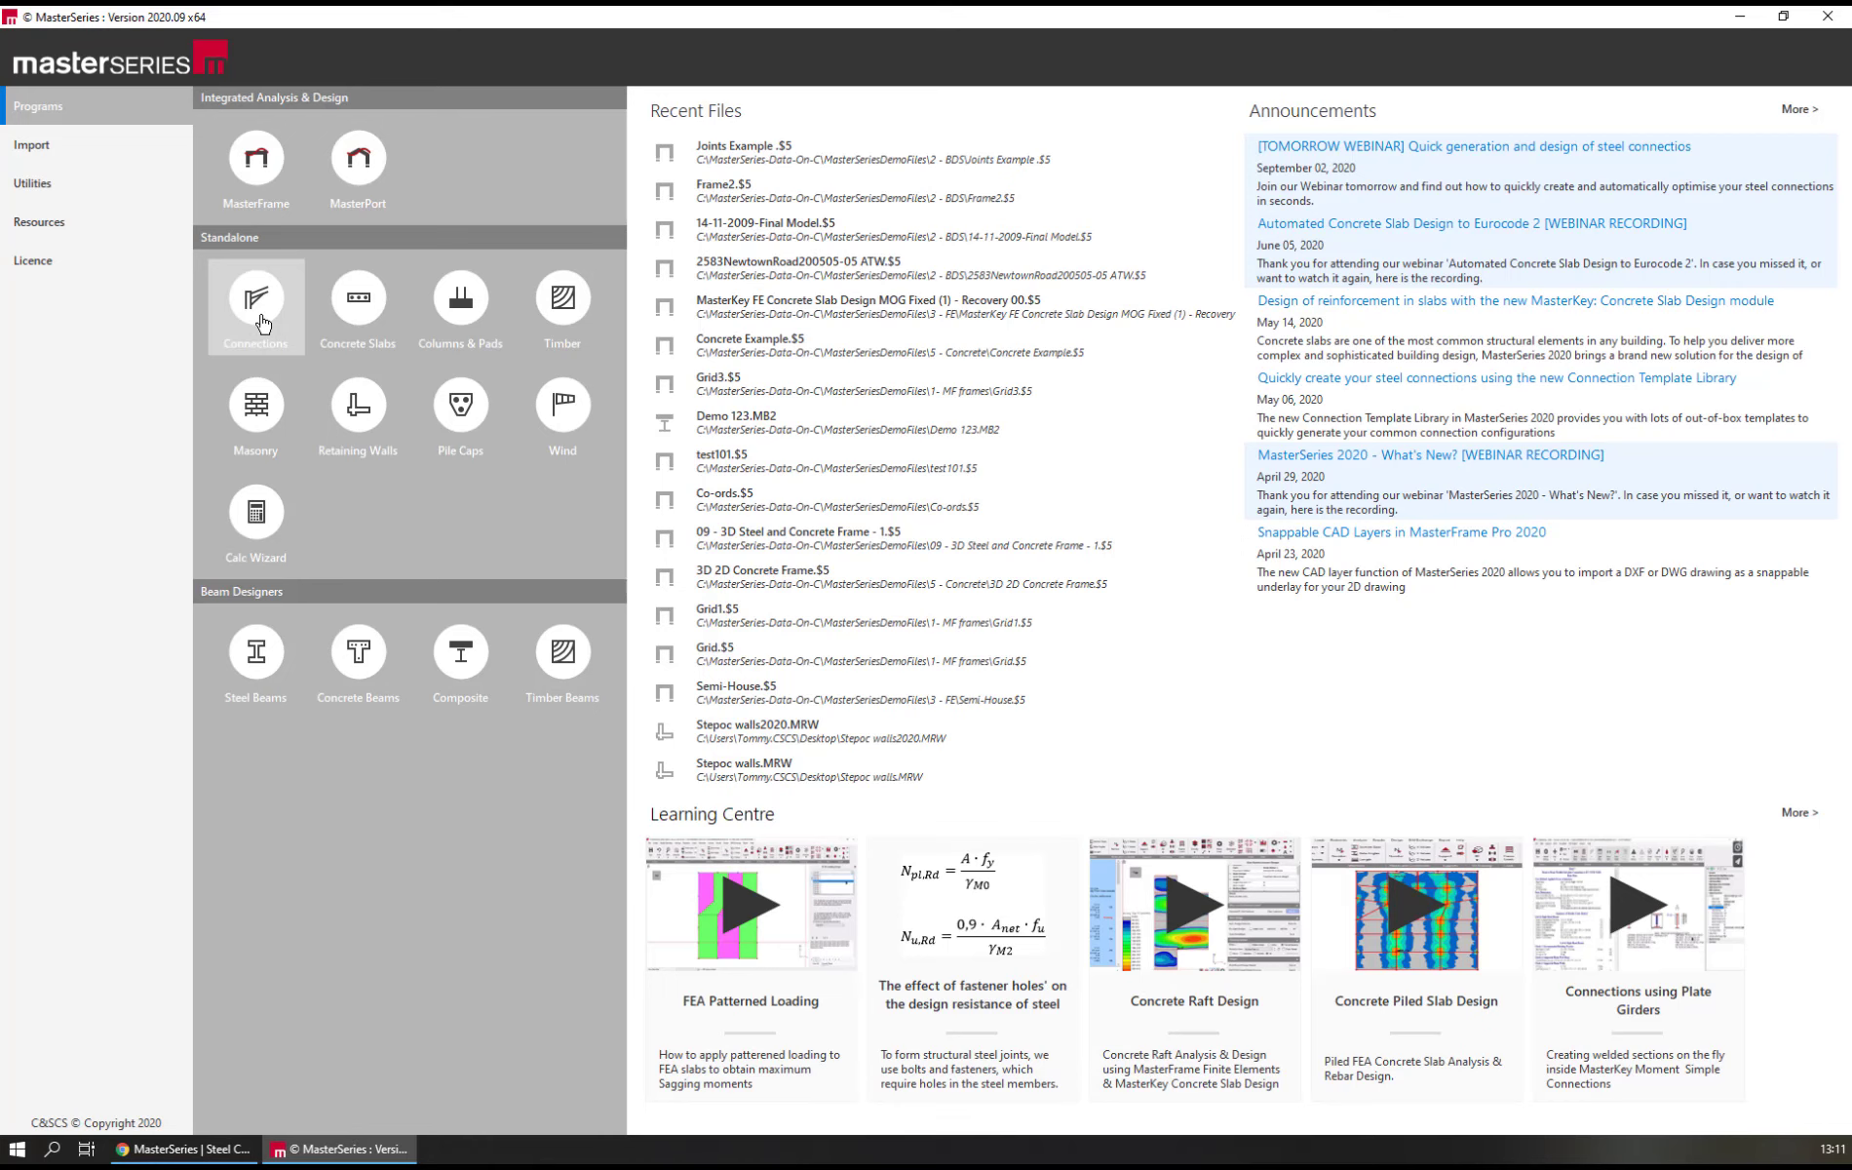
{"action": "mouse_move", "coordinate": [267, 162]}
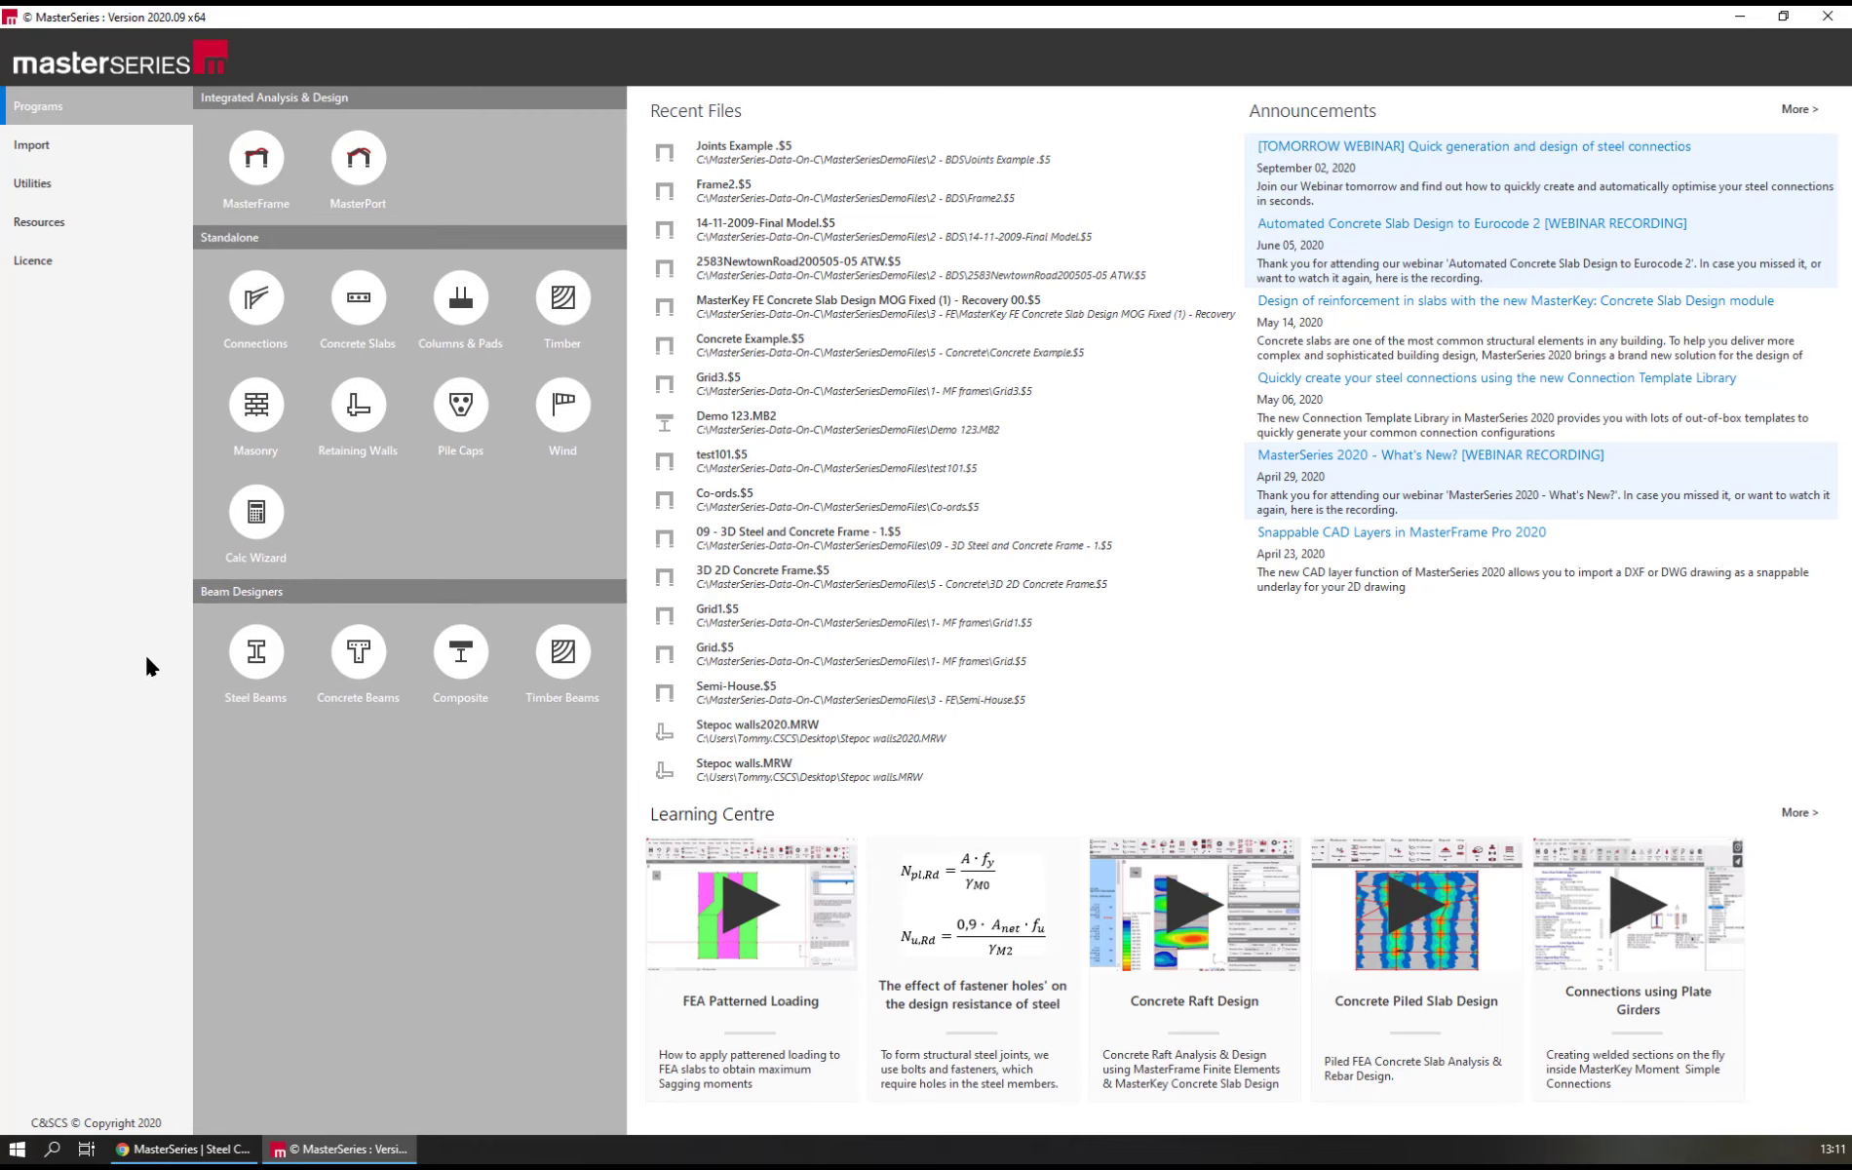
{"action": "left_click", "coordinate": [258, 308]}
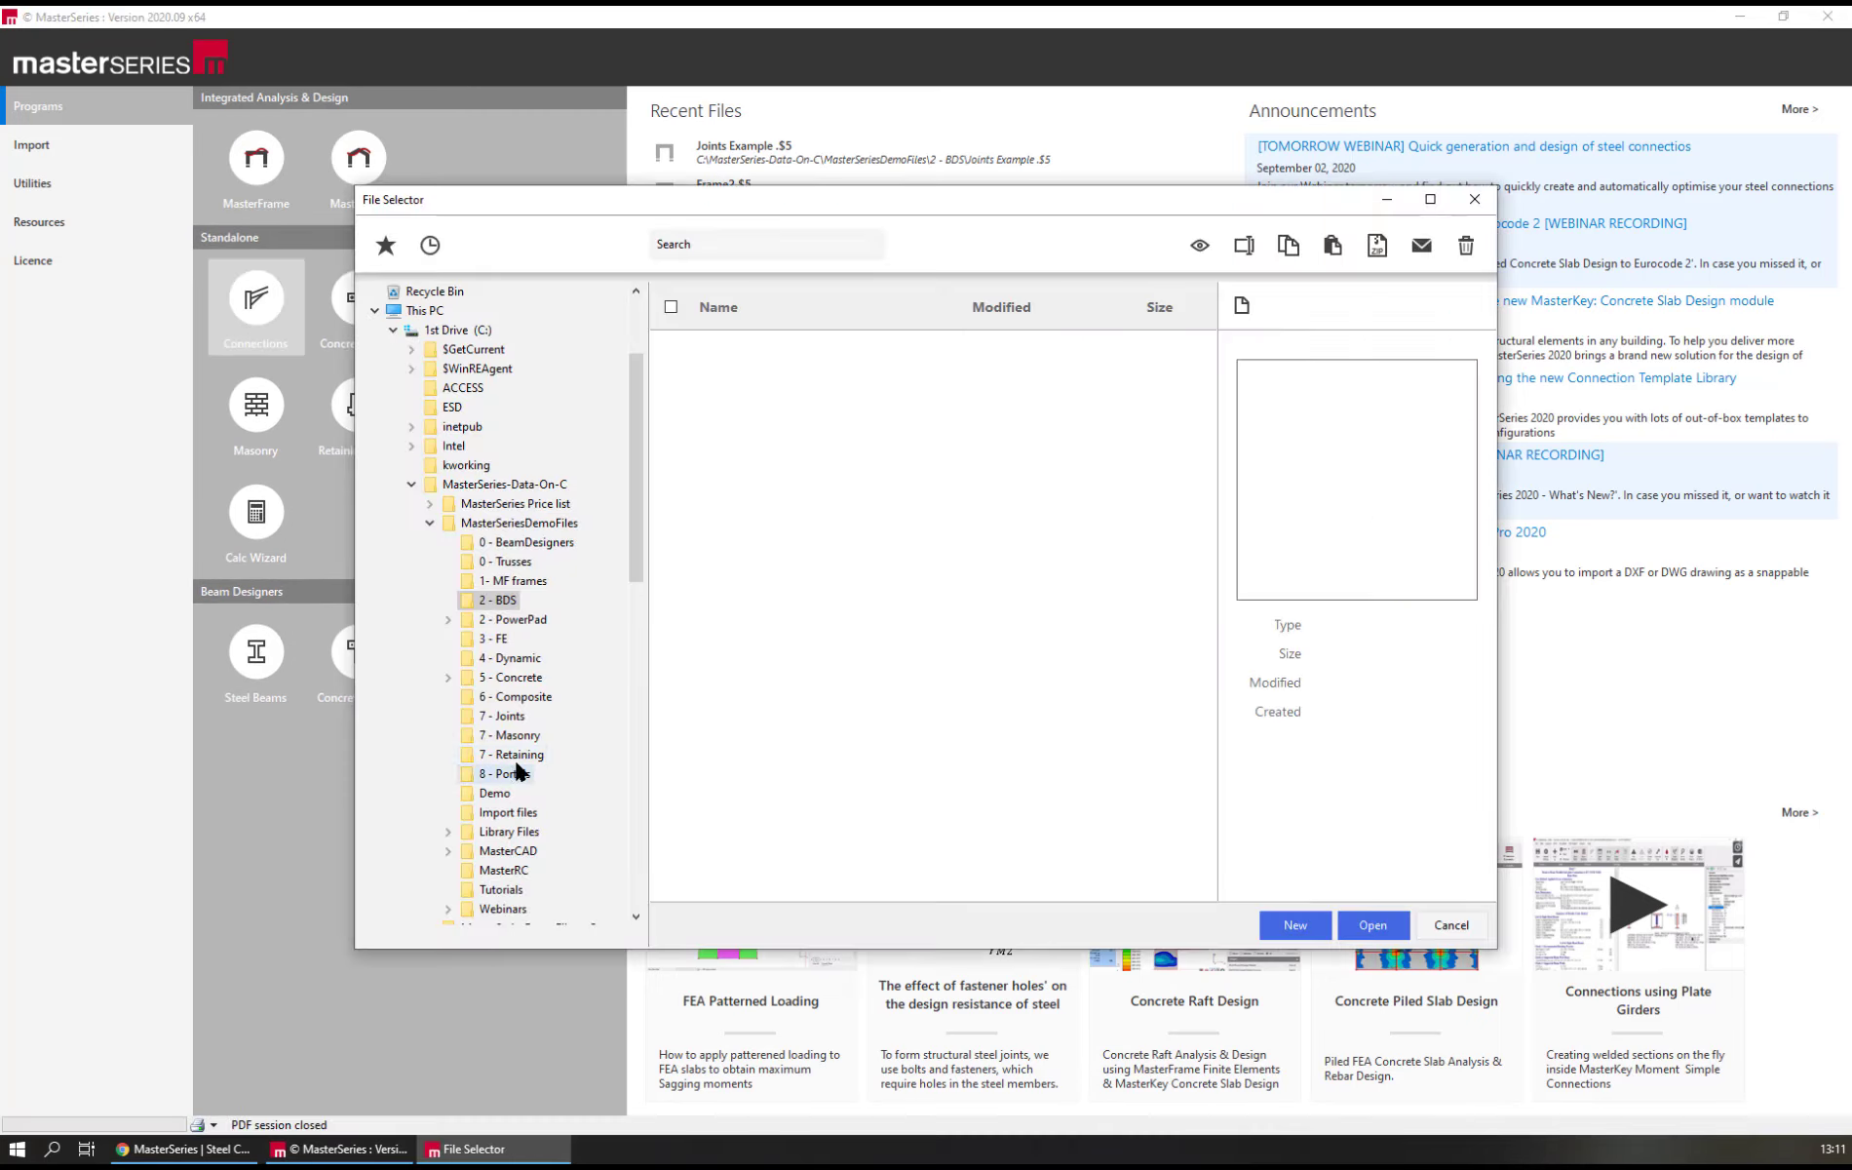
Open the file DemoMomentAndSimpleConnections.IMJX from the 7 - Joints demo folder
{"action": "left_click", "coordinate": [526, 720]}
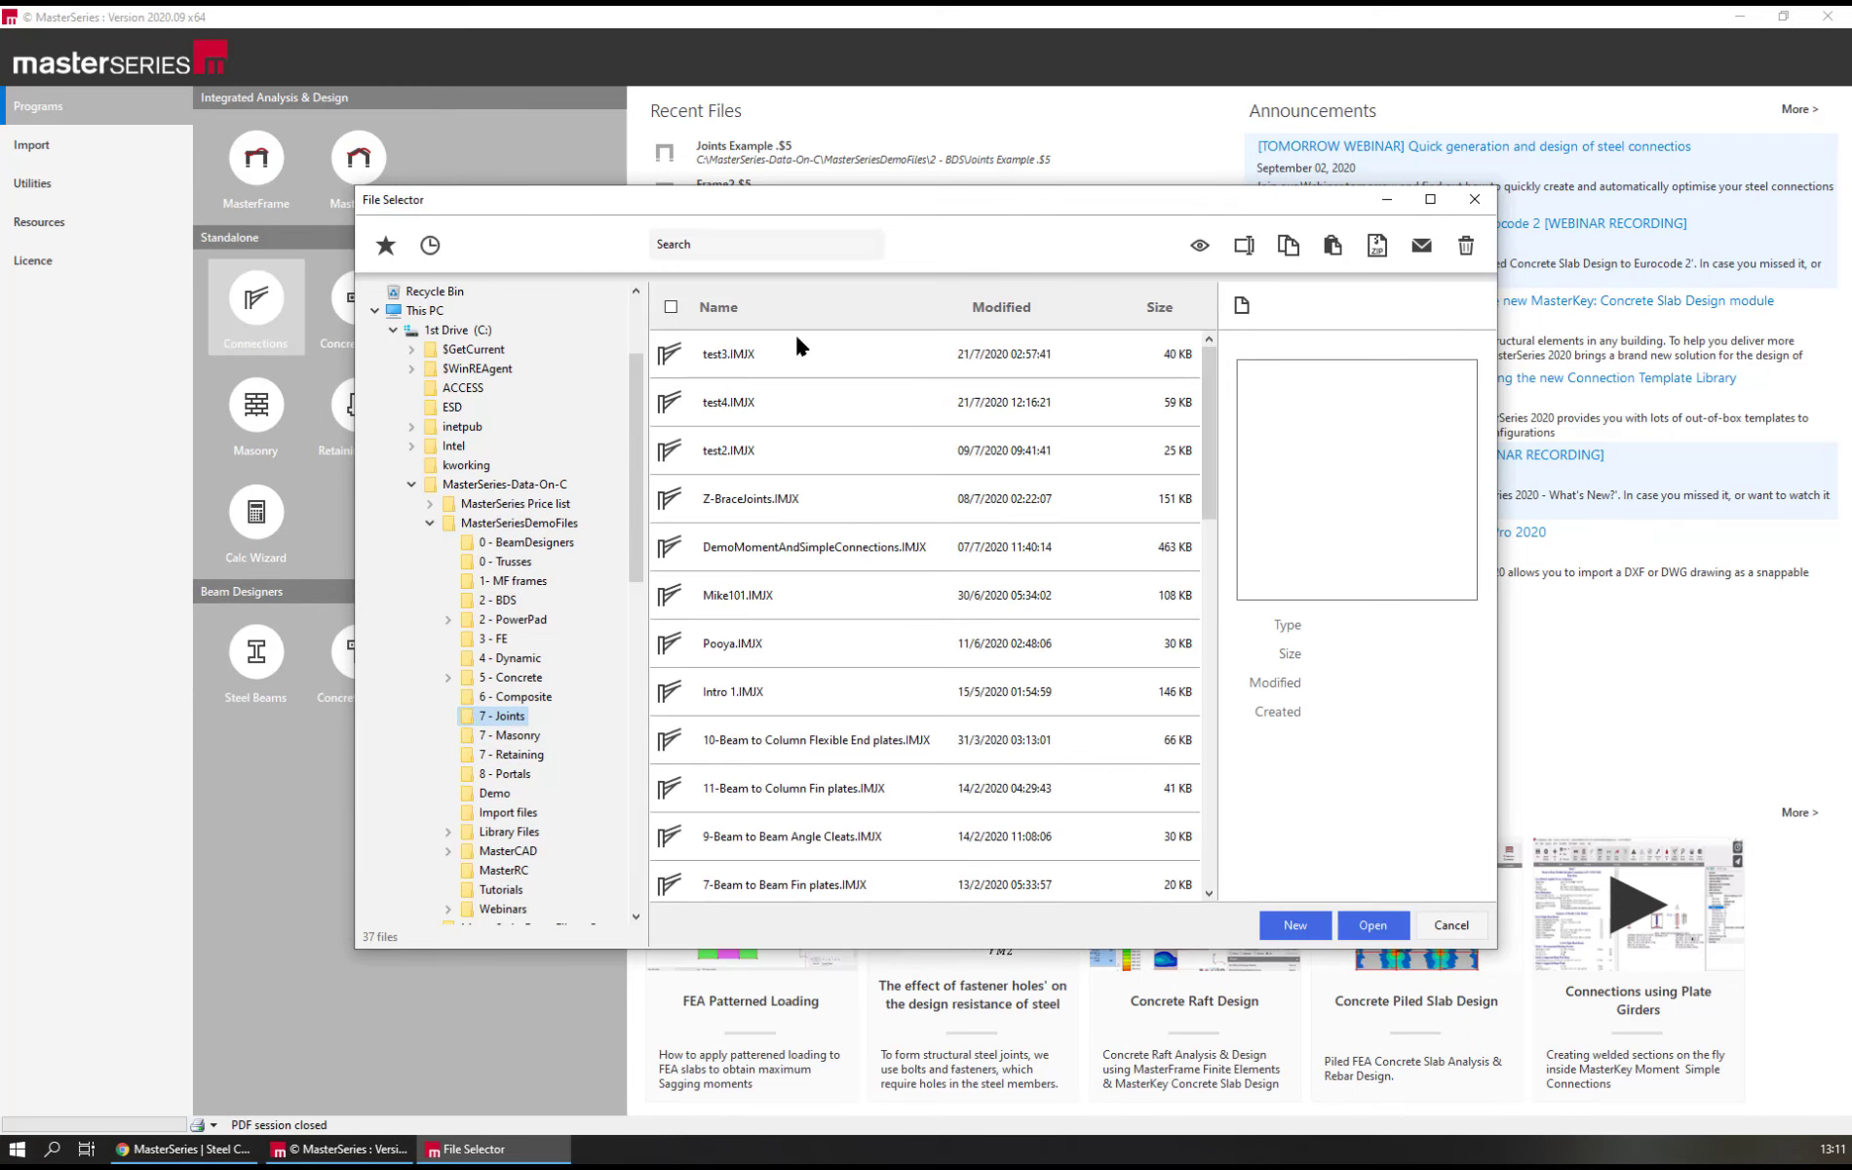
{"action": "left_click", "coordinate": [715, 573]}
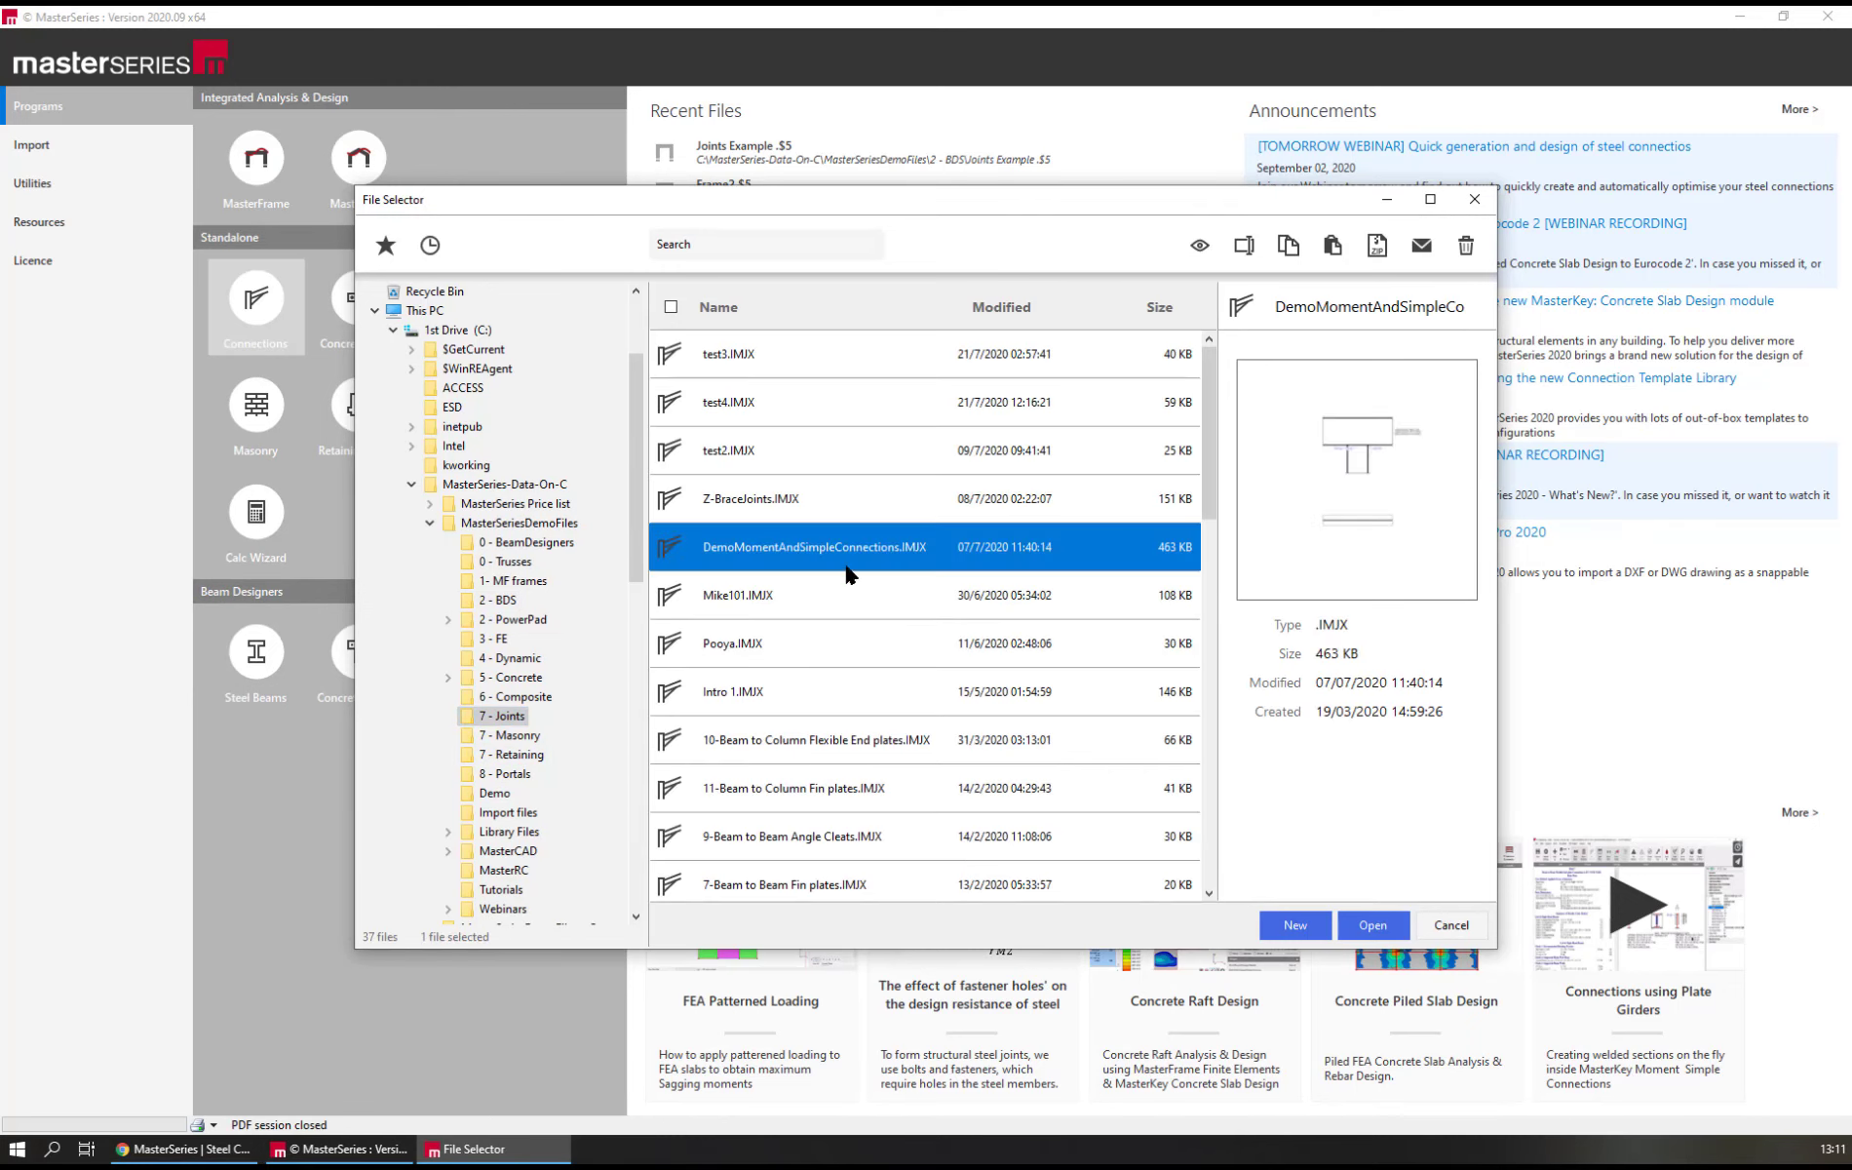
{"action": "left_click", "coordinate": [1380, 929]}
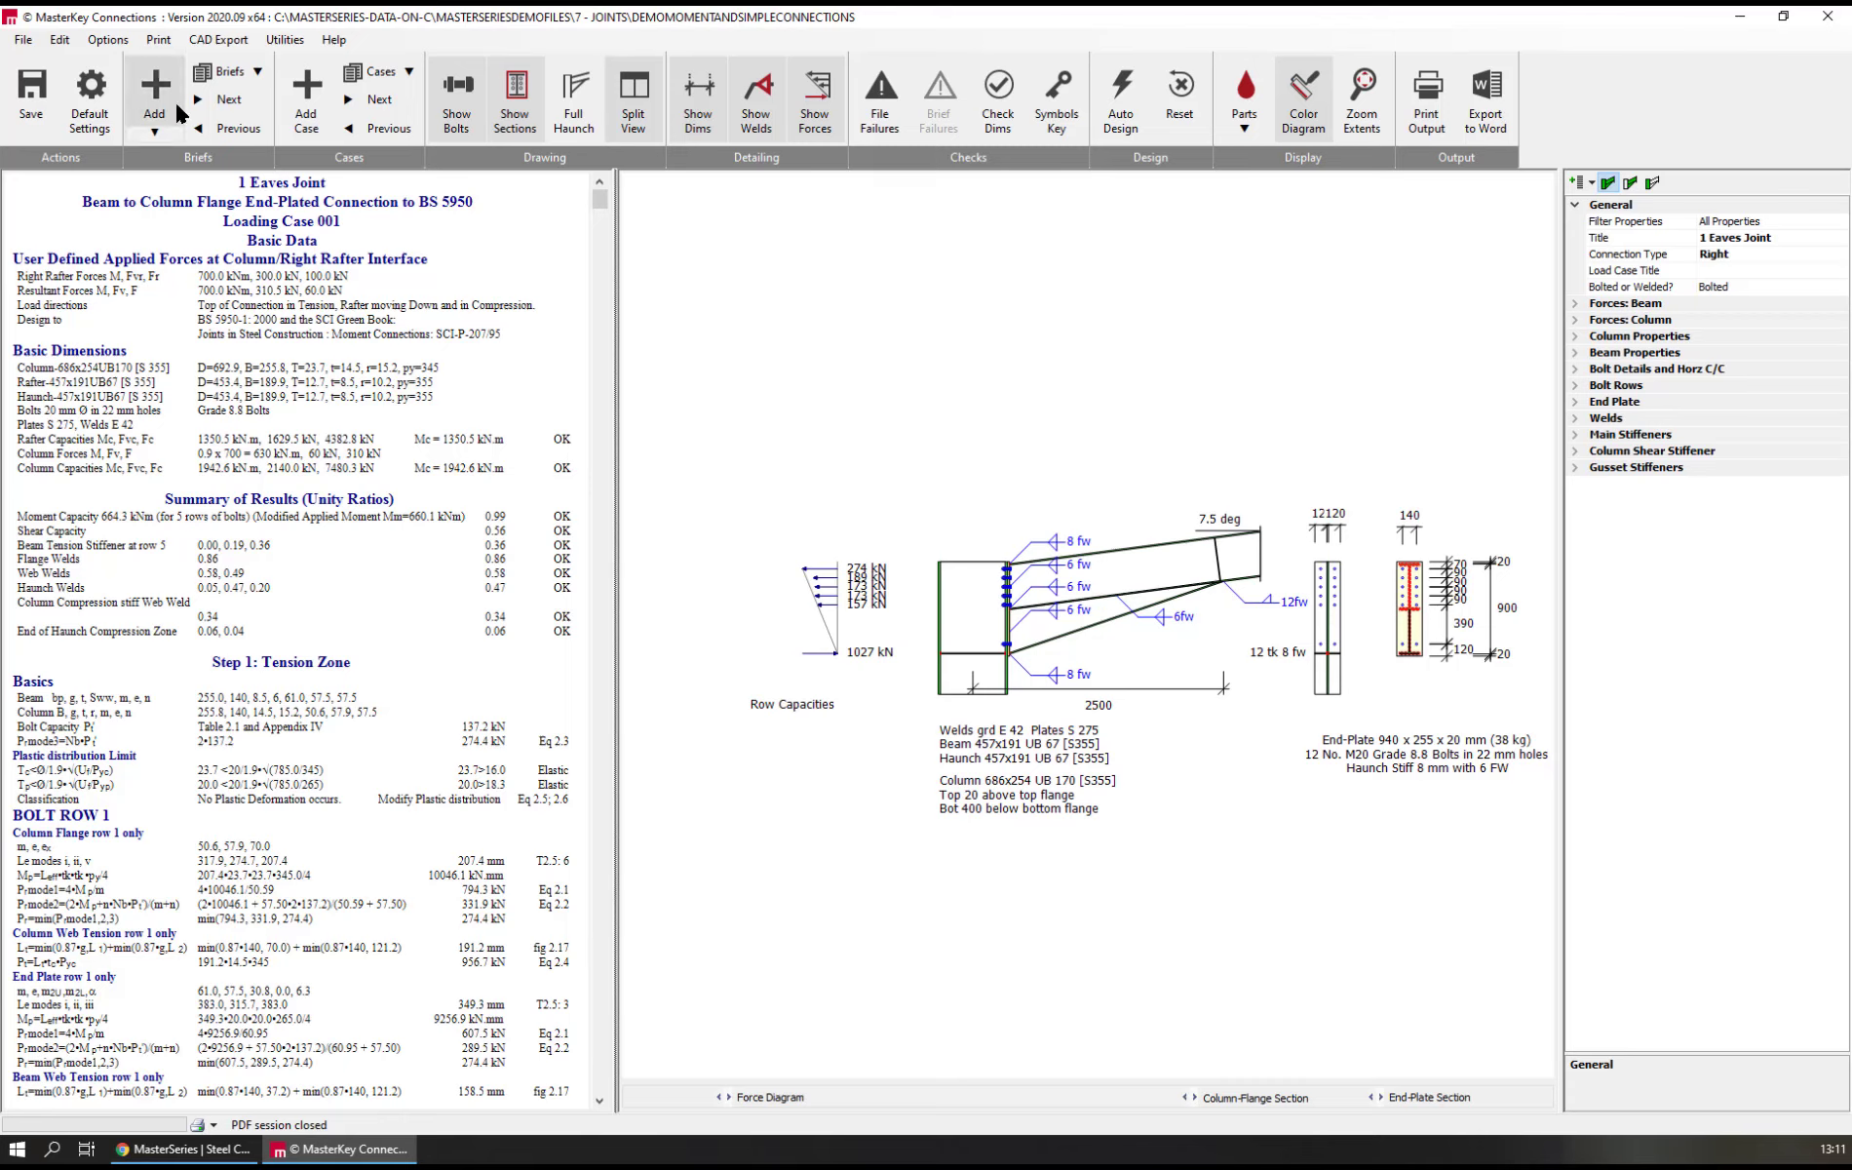
Browse the existing briefs from the first Eaves Joint to the extended multi-storey joint, viewing the valley joint's left beam properties along the way
{"action": "left_click", "coordinate": [227, 102]}
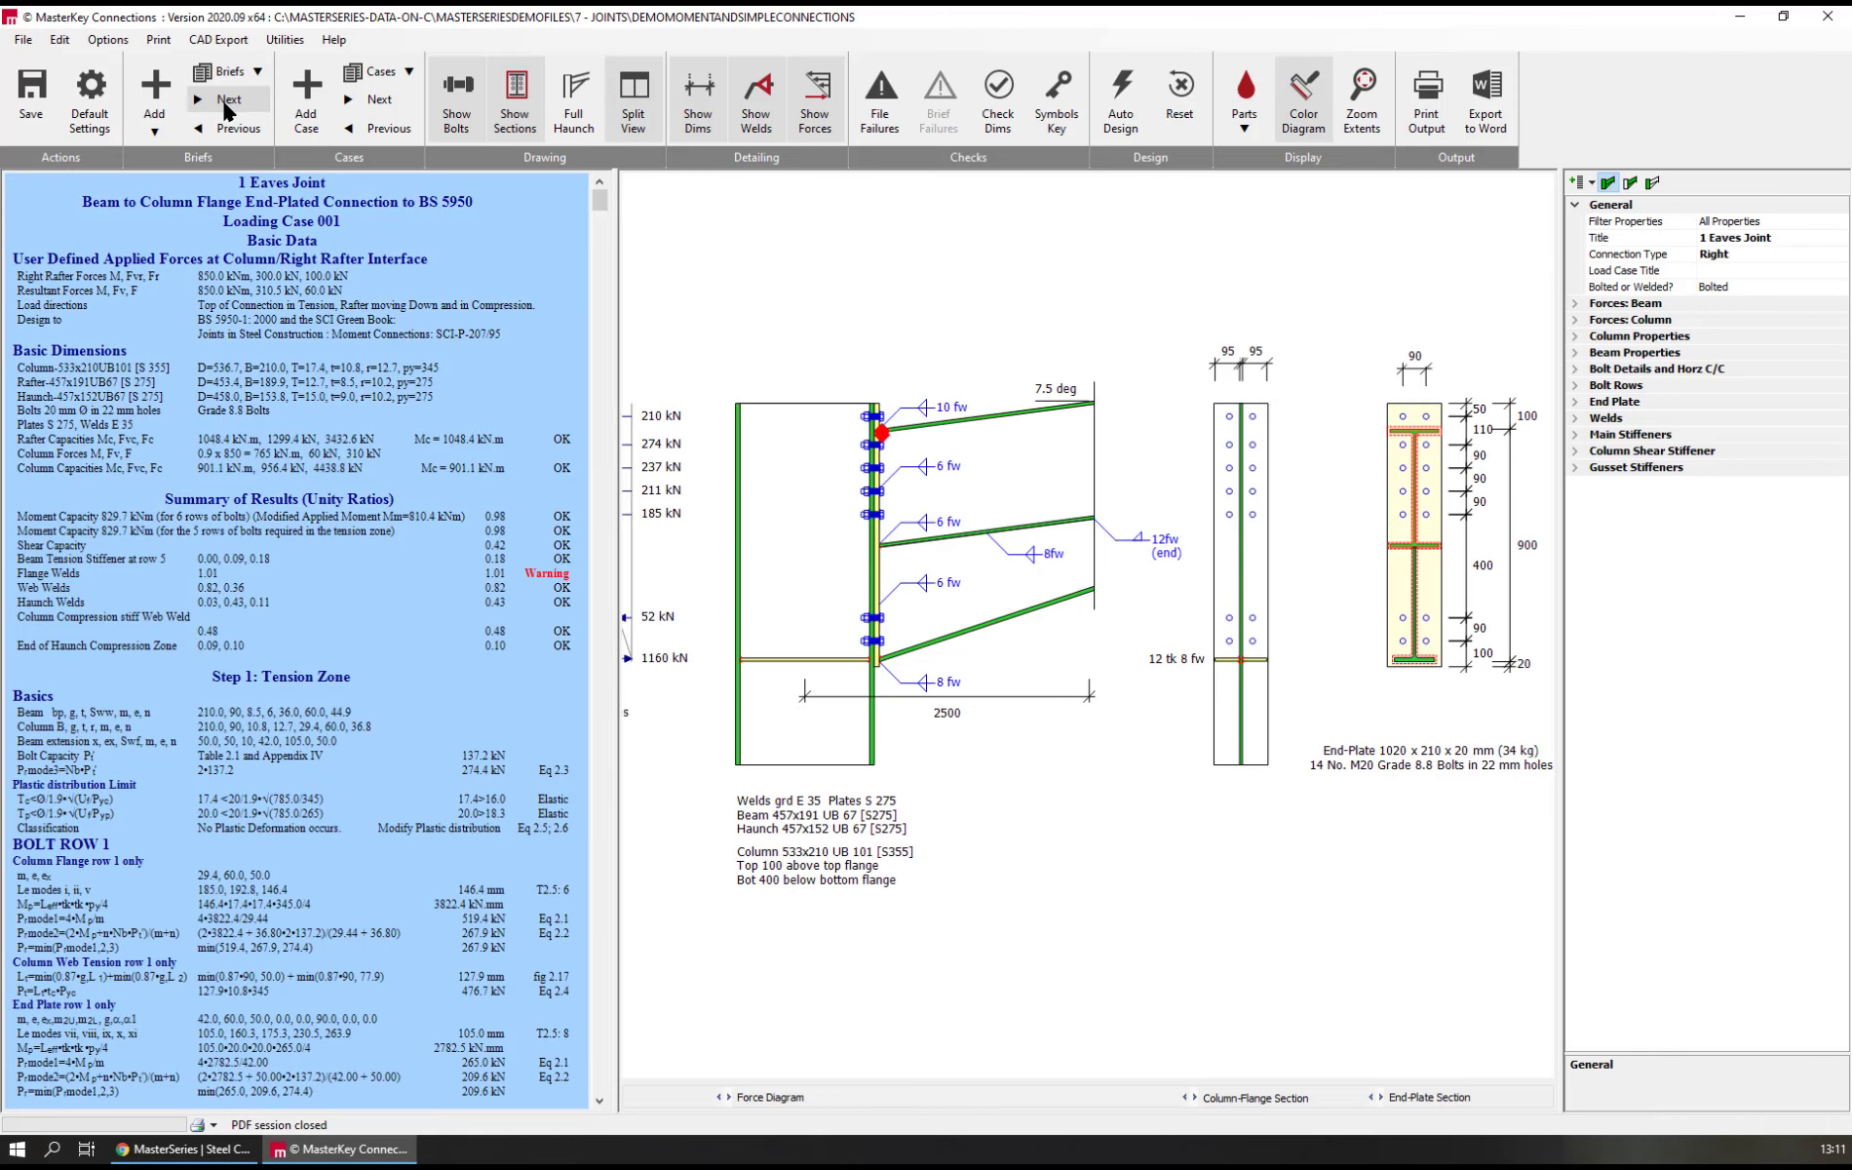
{"action": "left_click", "coordinate": [227, 102]}
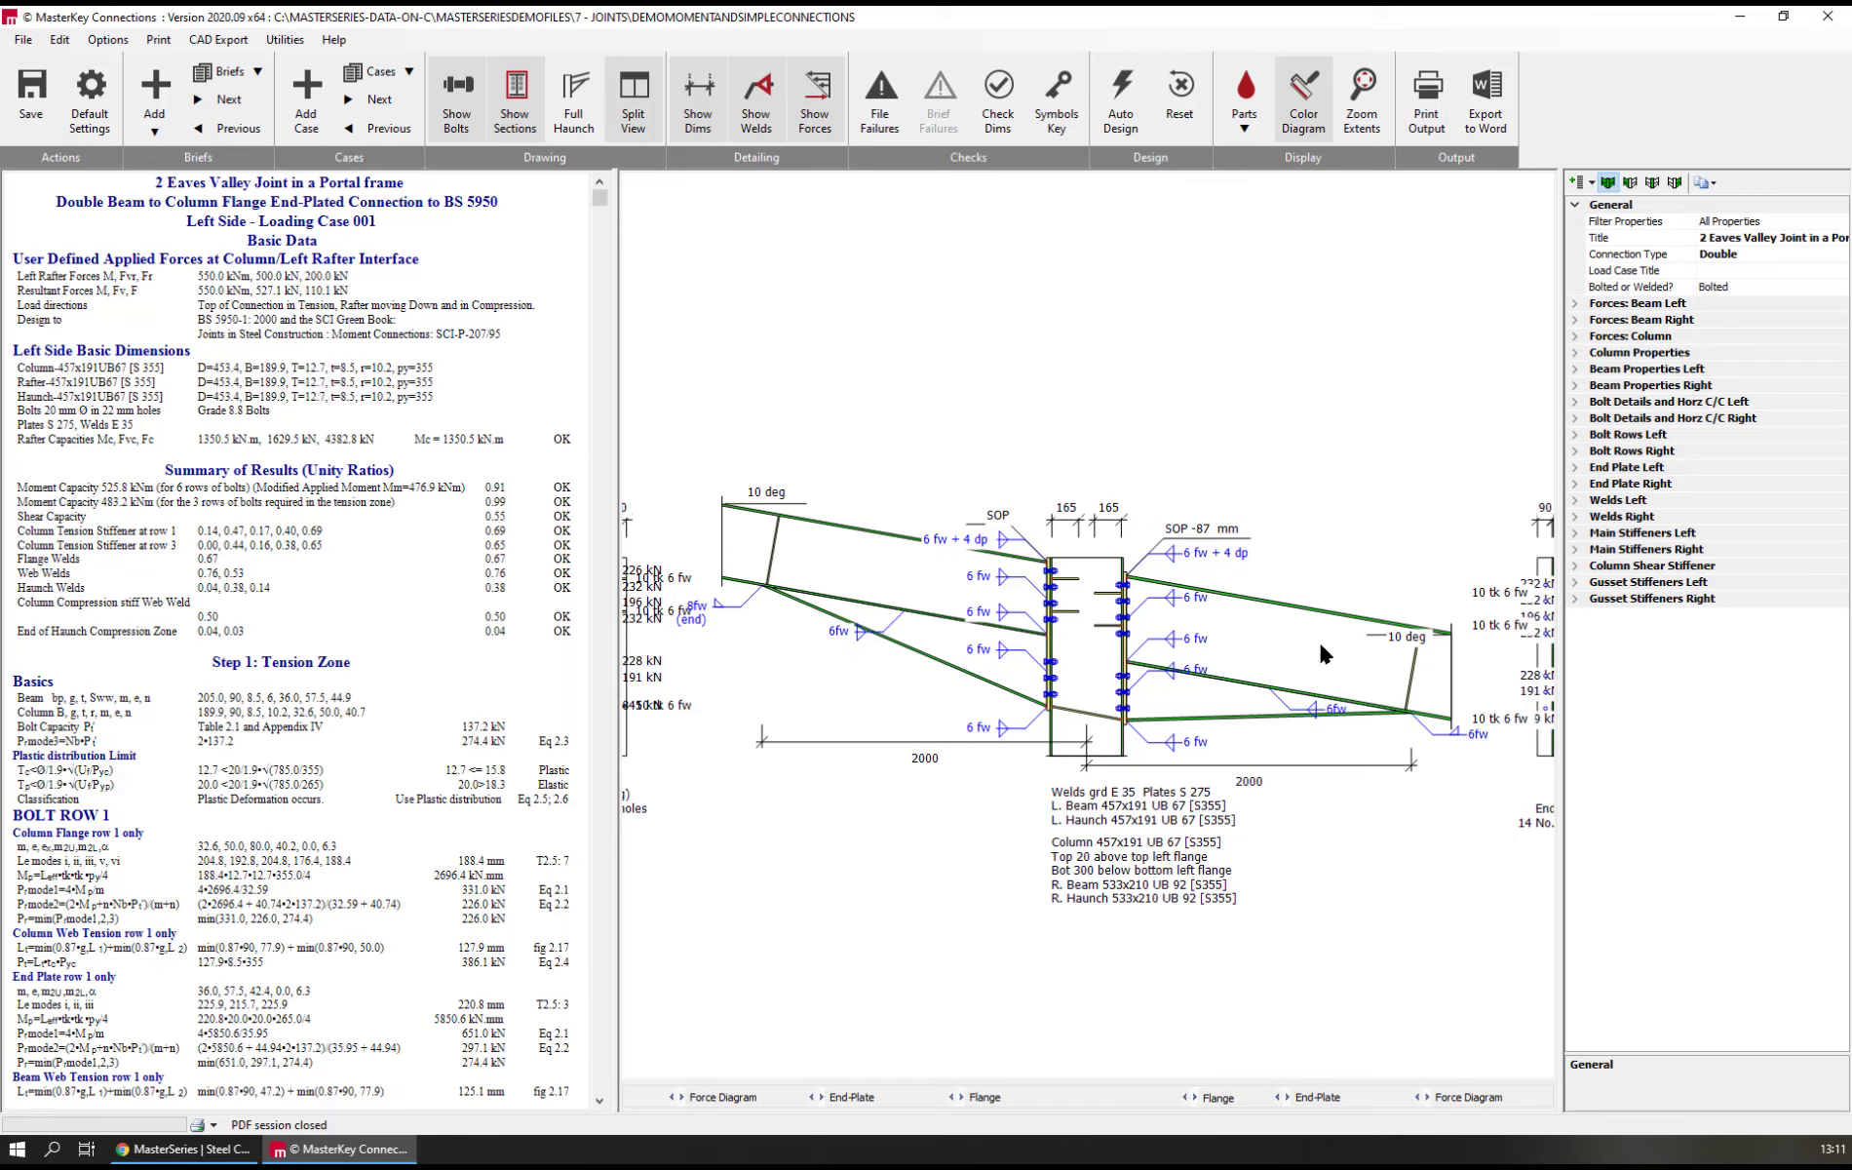
{"action": "left_click", "coordinate": [411, 285]}
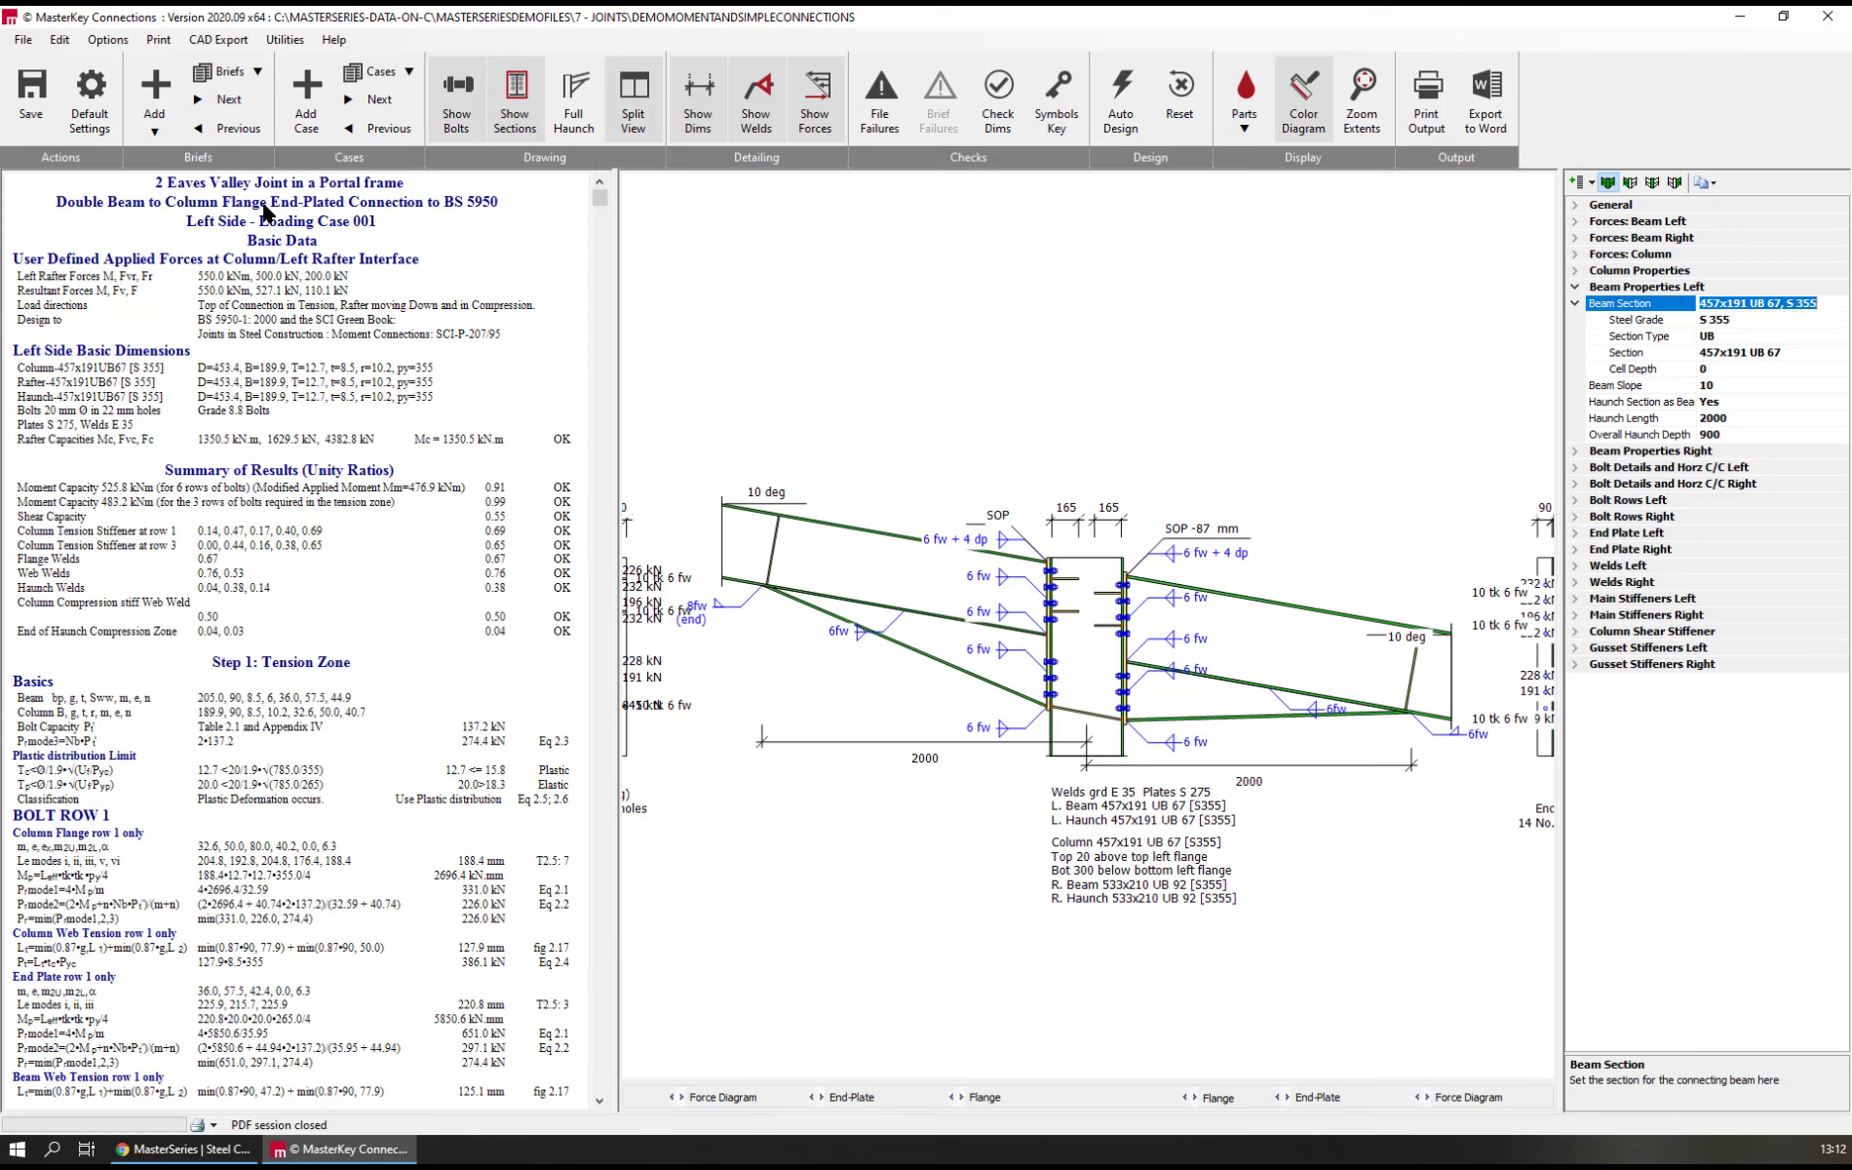
{"action": "left_click", "coordinate": [374, 102]}
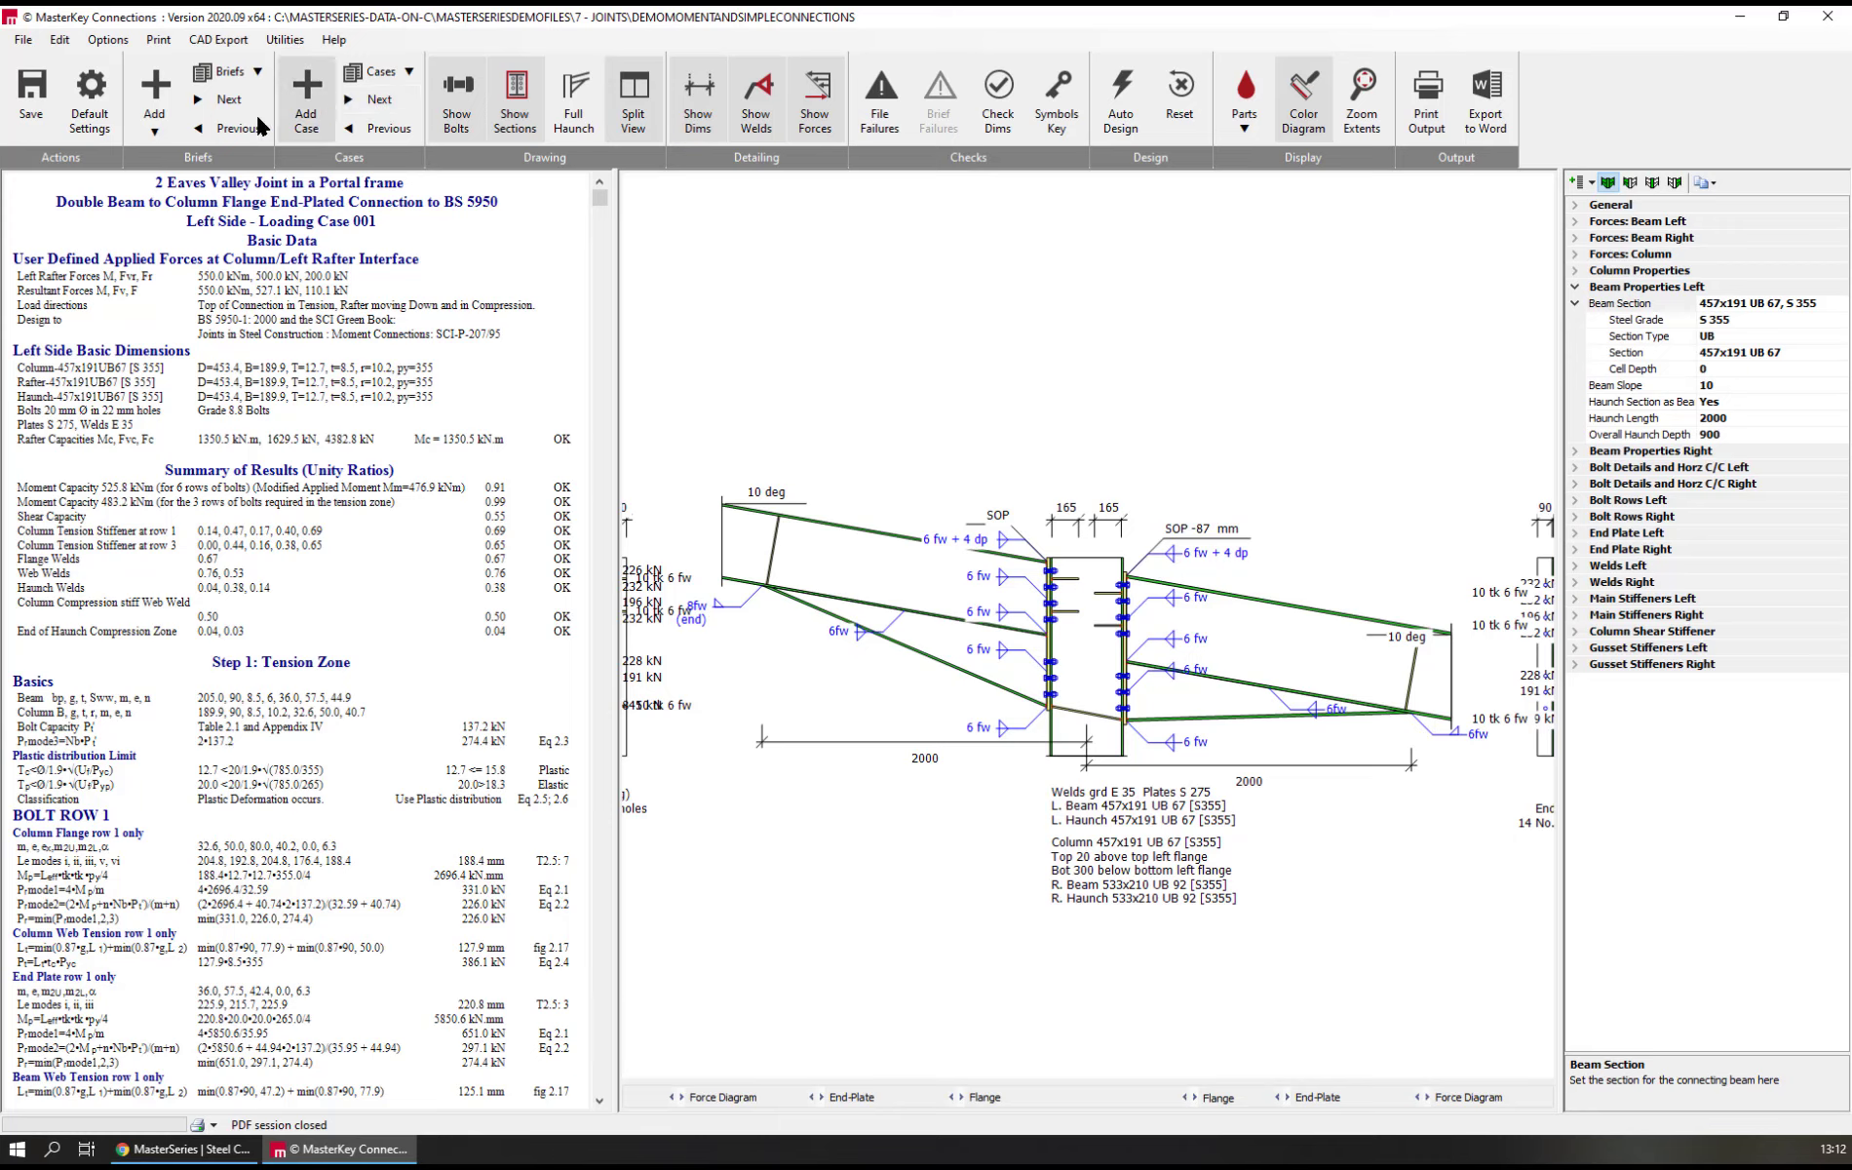
{"action": "left_click", "coordinate": [228, 103]}
{"action": "left_click", "coordinate": [228, 103]}
{"action": "left_click", "coordinate": [228, 103]}
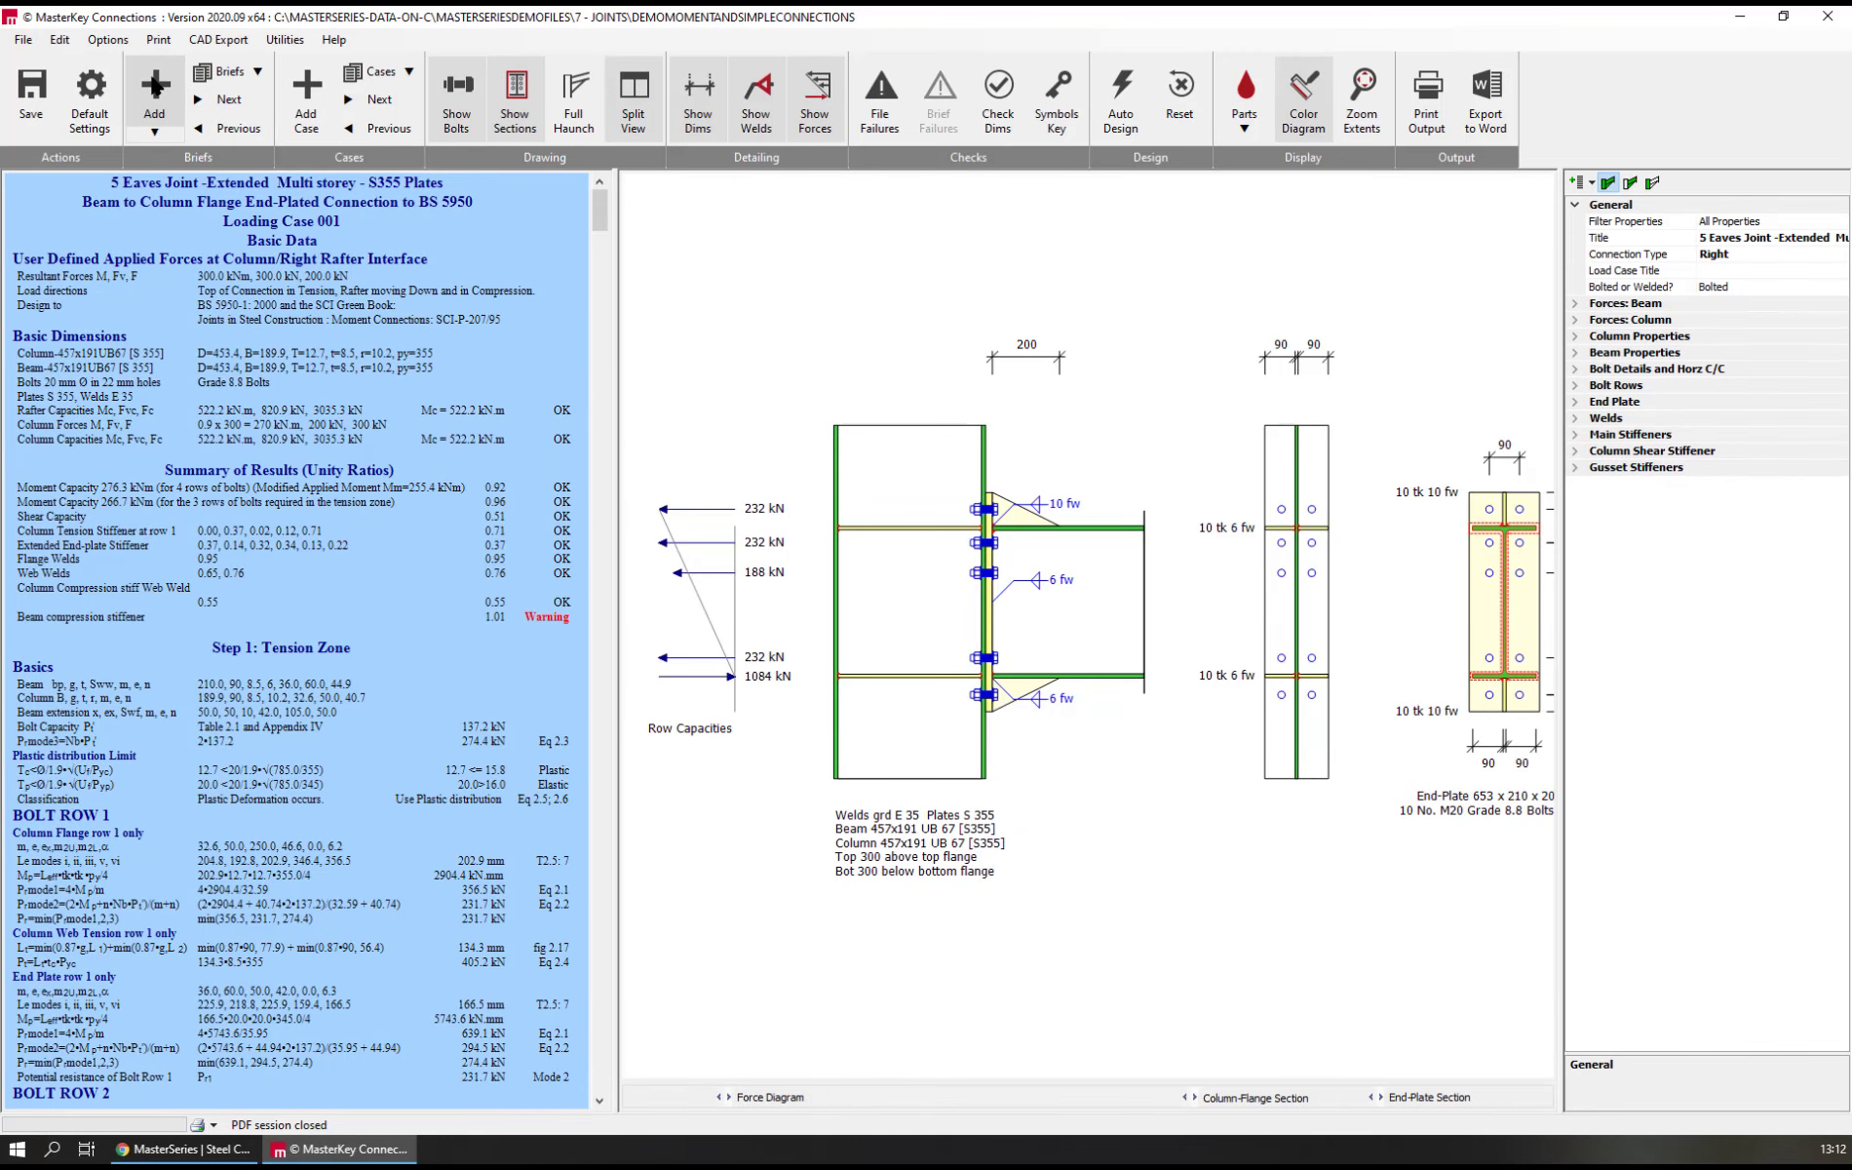
Start adding a brief from the Joint Template Library and list the Eaves templates under Moment Connections
{"action": "left_click", "coordinate": [155, 86]}
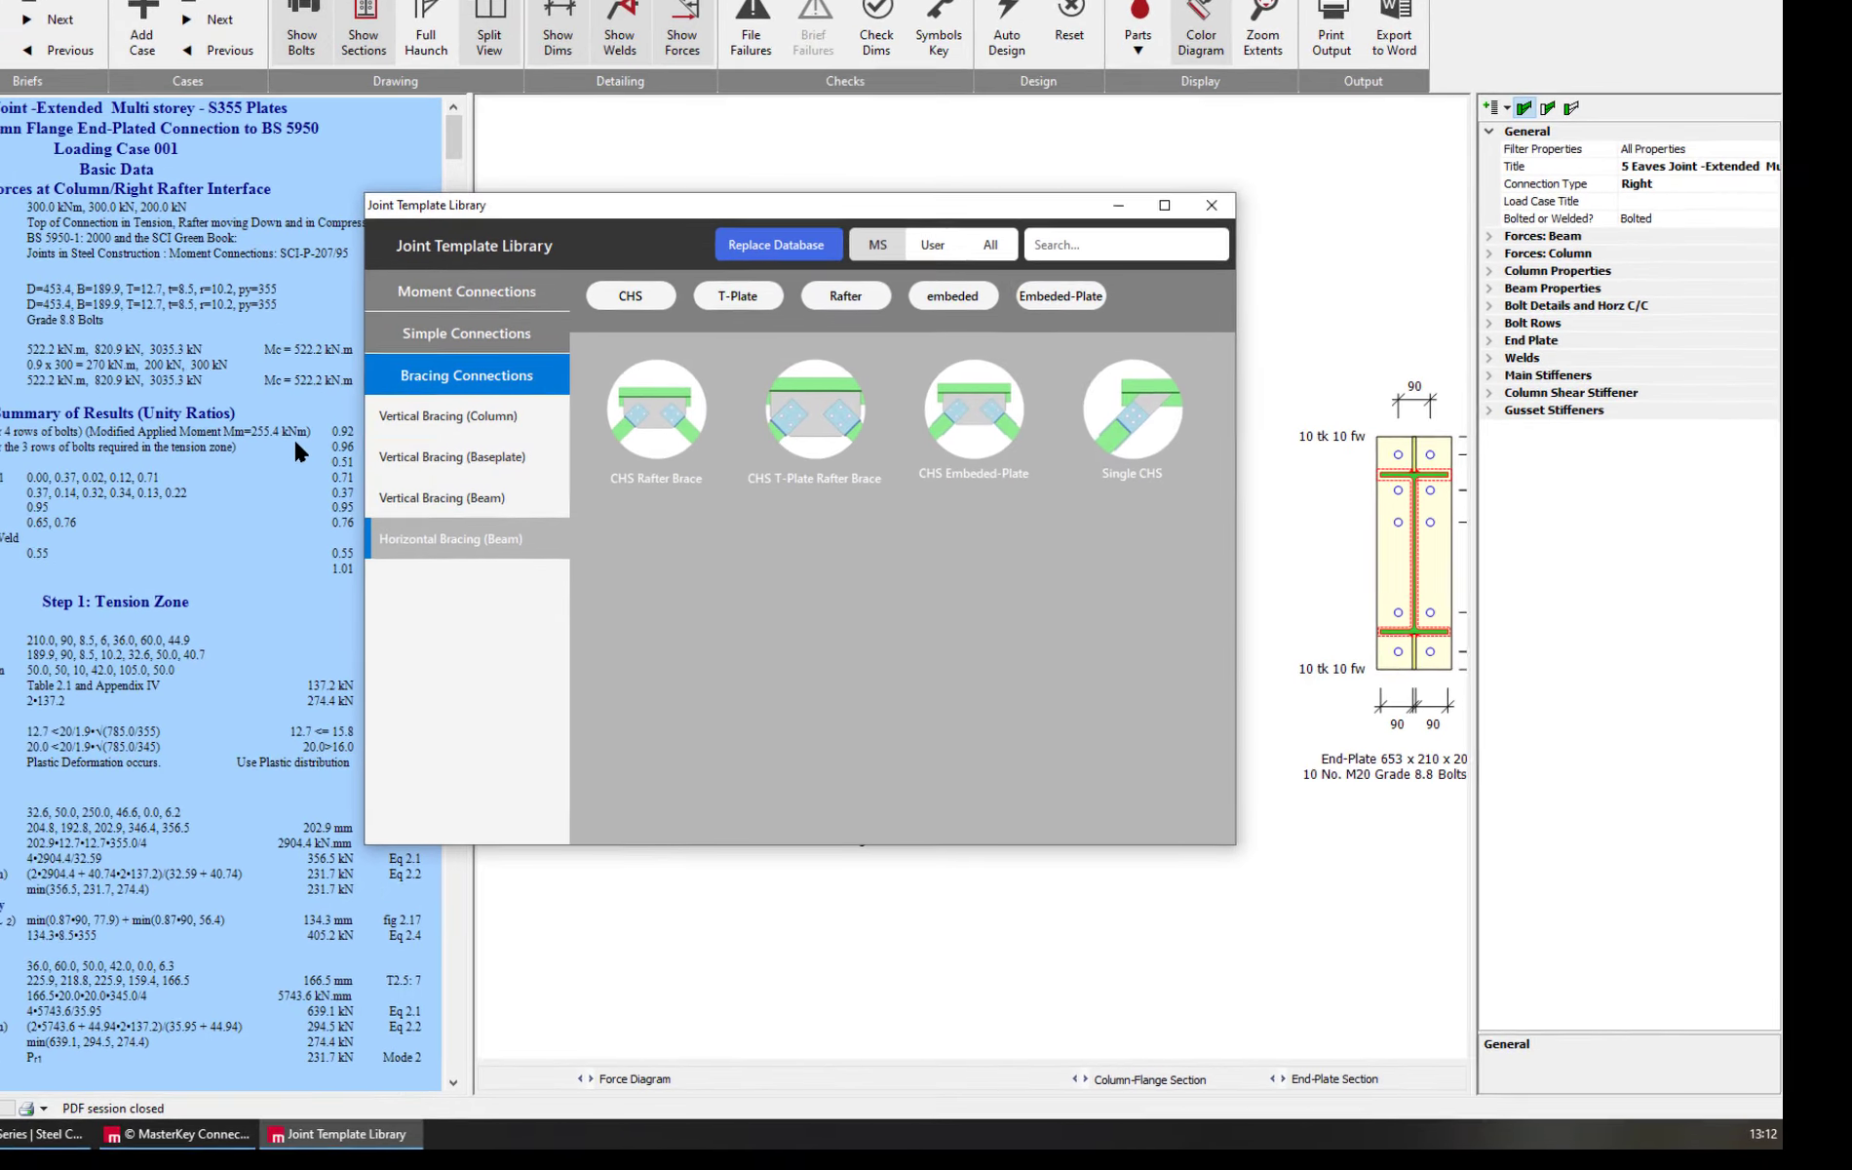
{"action": "left_click", "coordinate": [414, 322]}
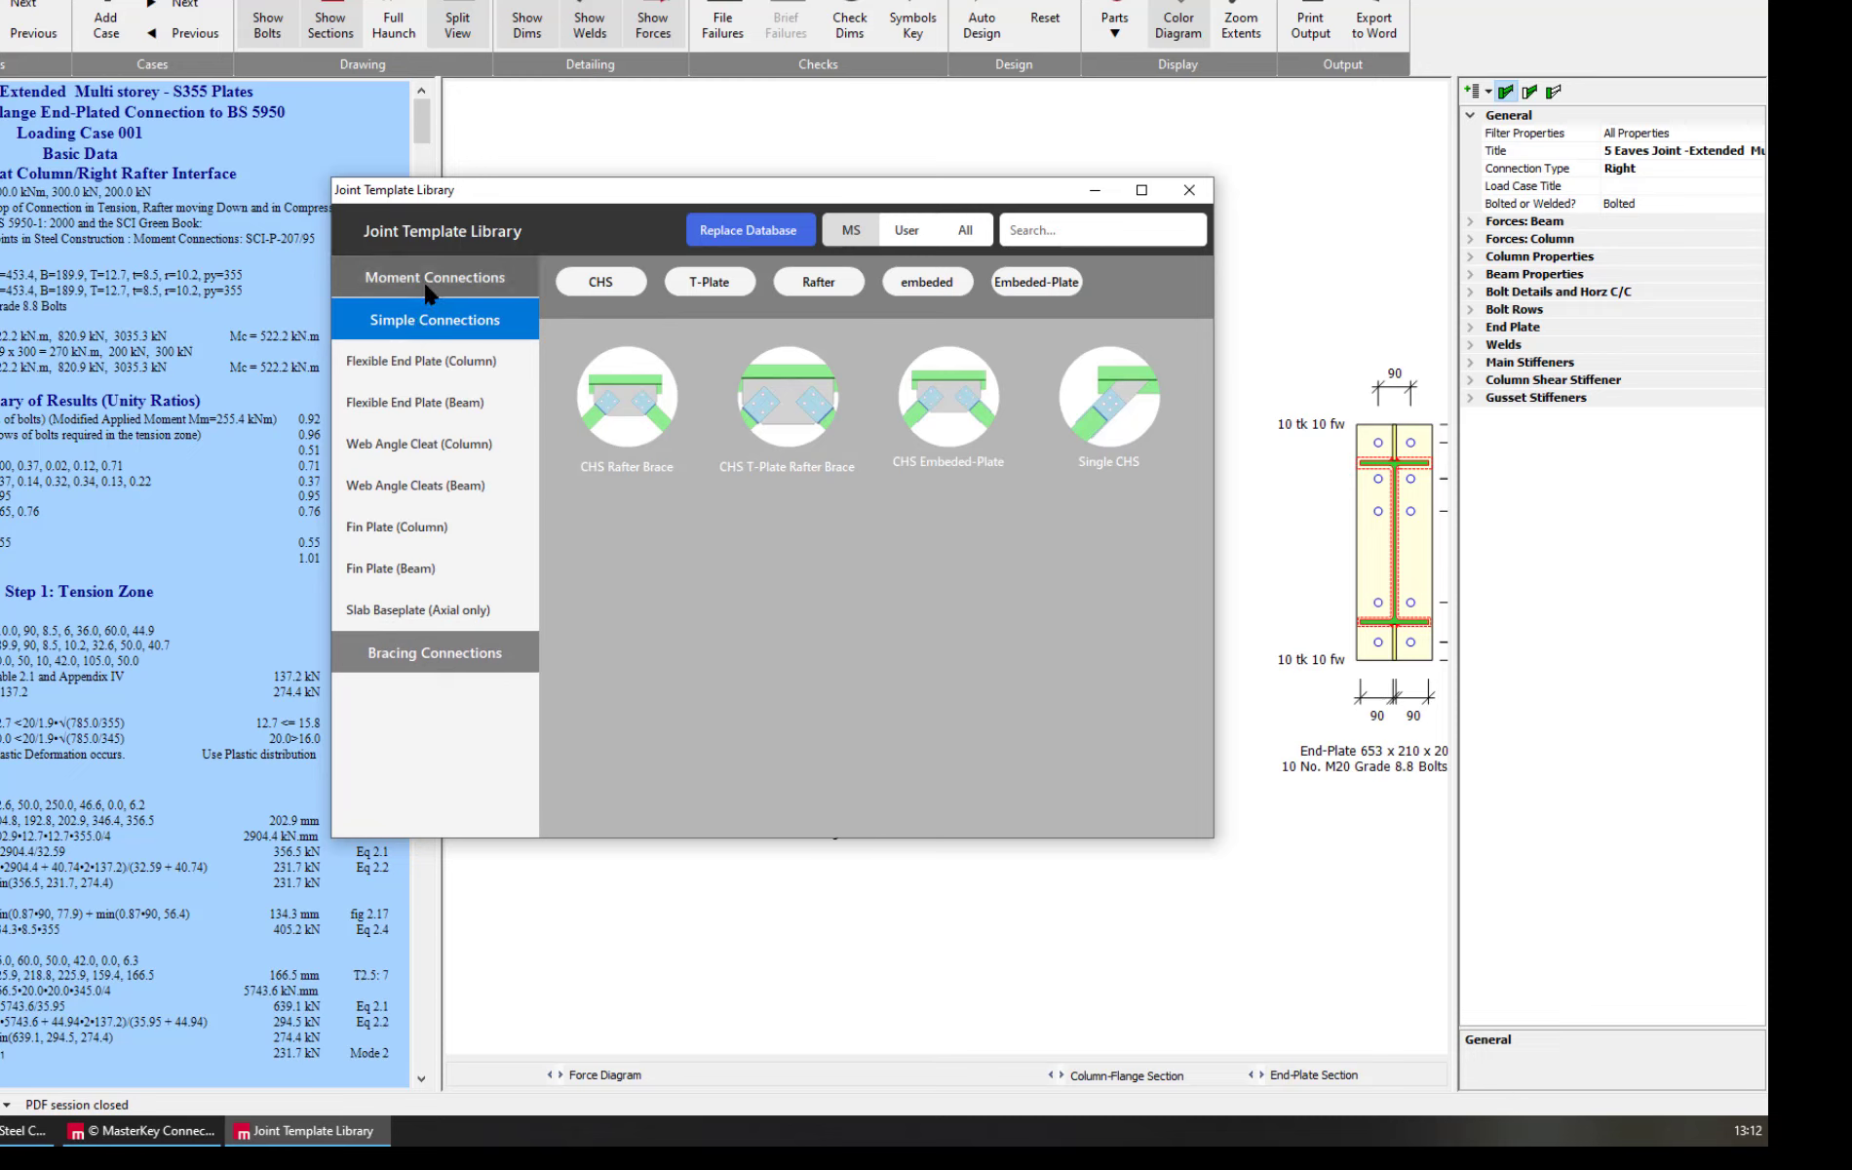
{"action": "left_click", "coordinate": [427, 284]}
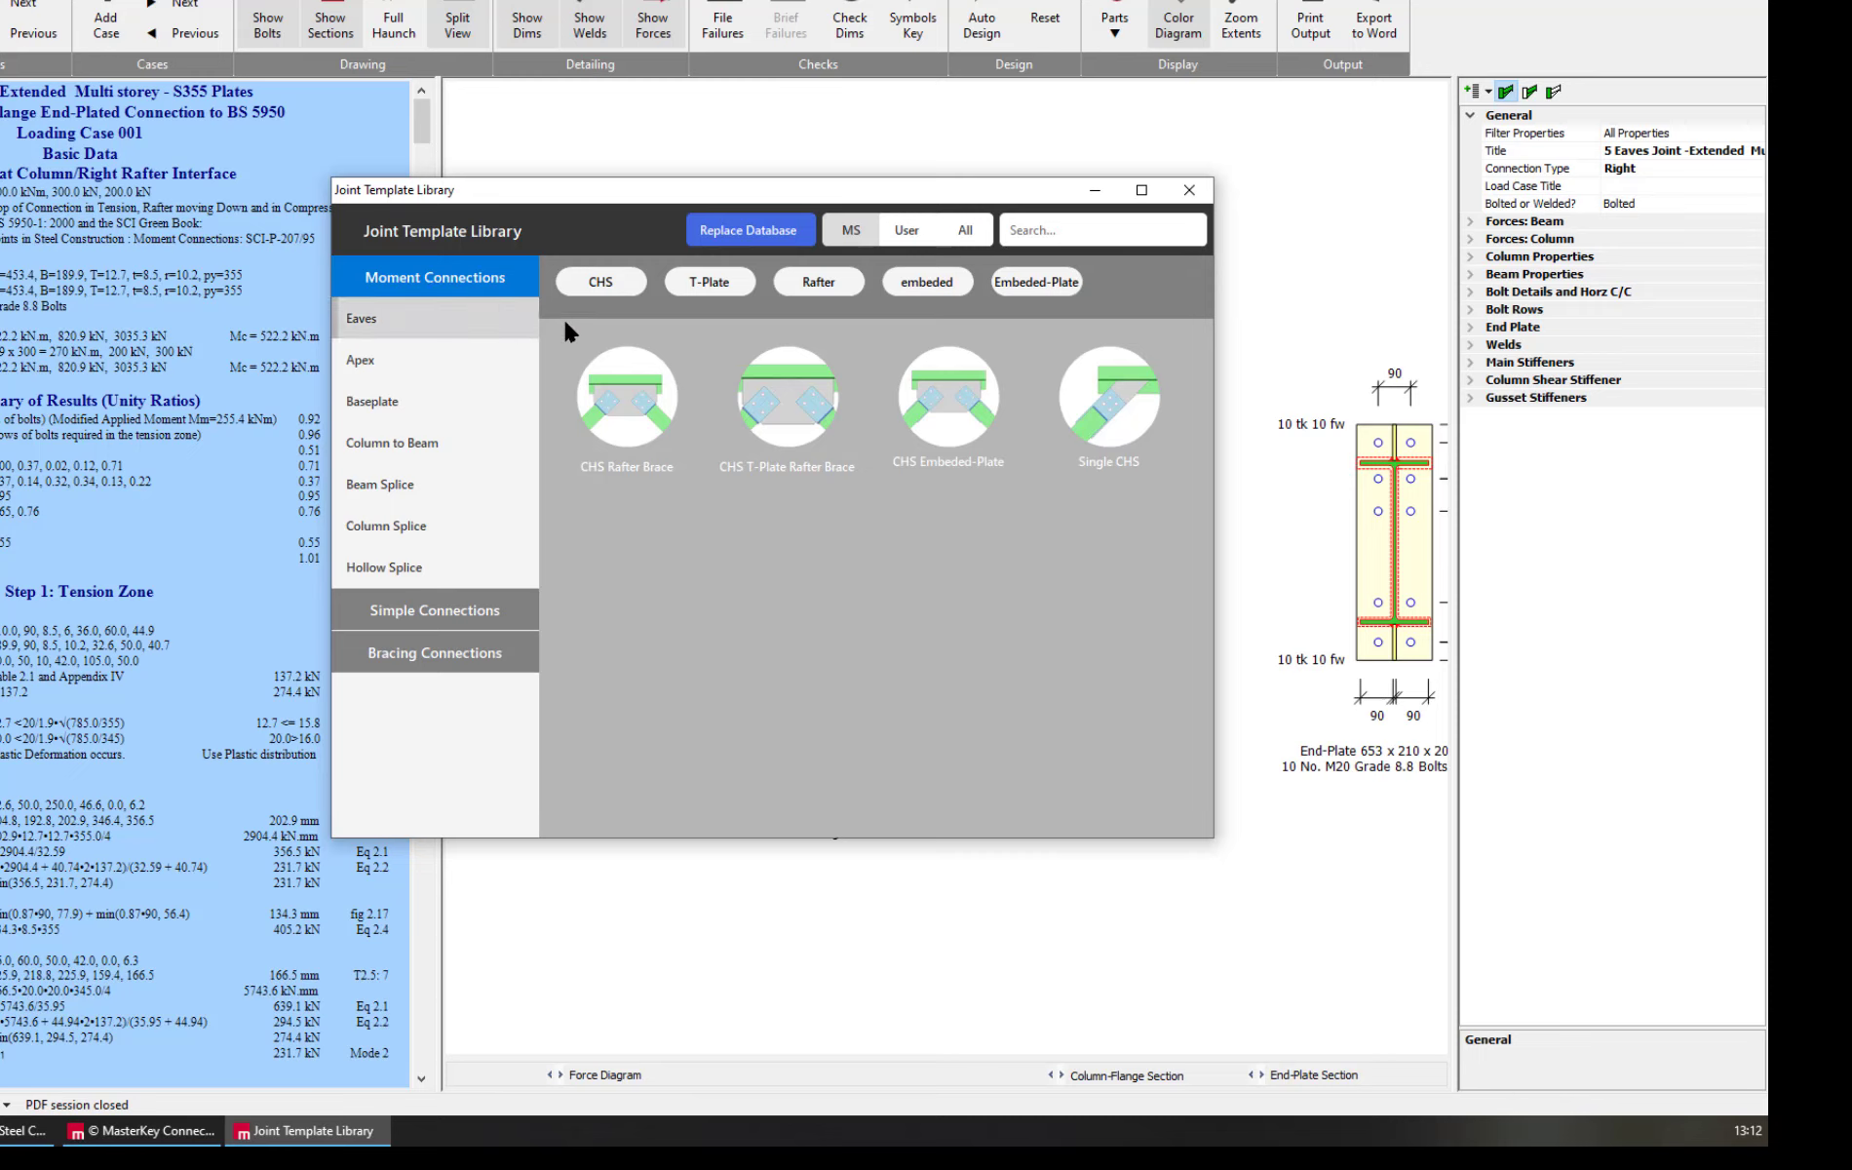
{"action": "left_click", "coordinate": [373, 325]}
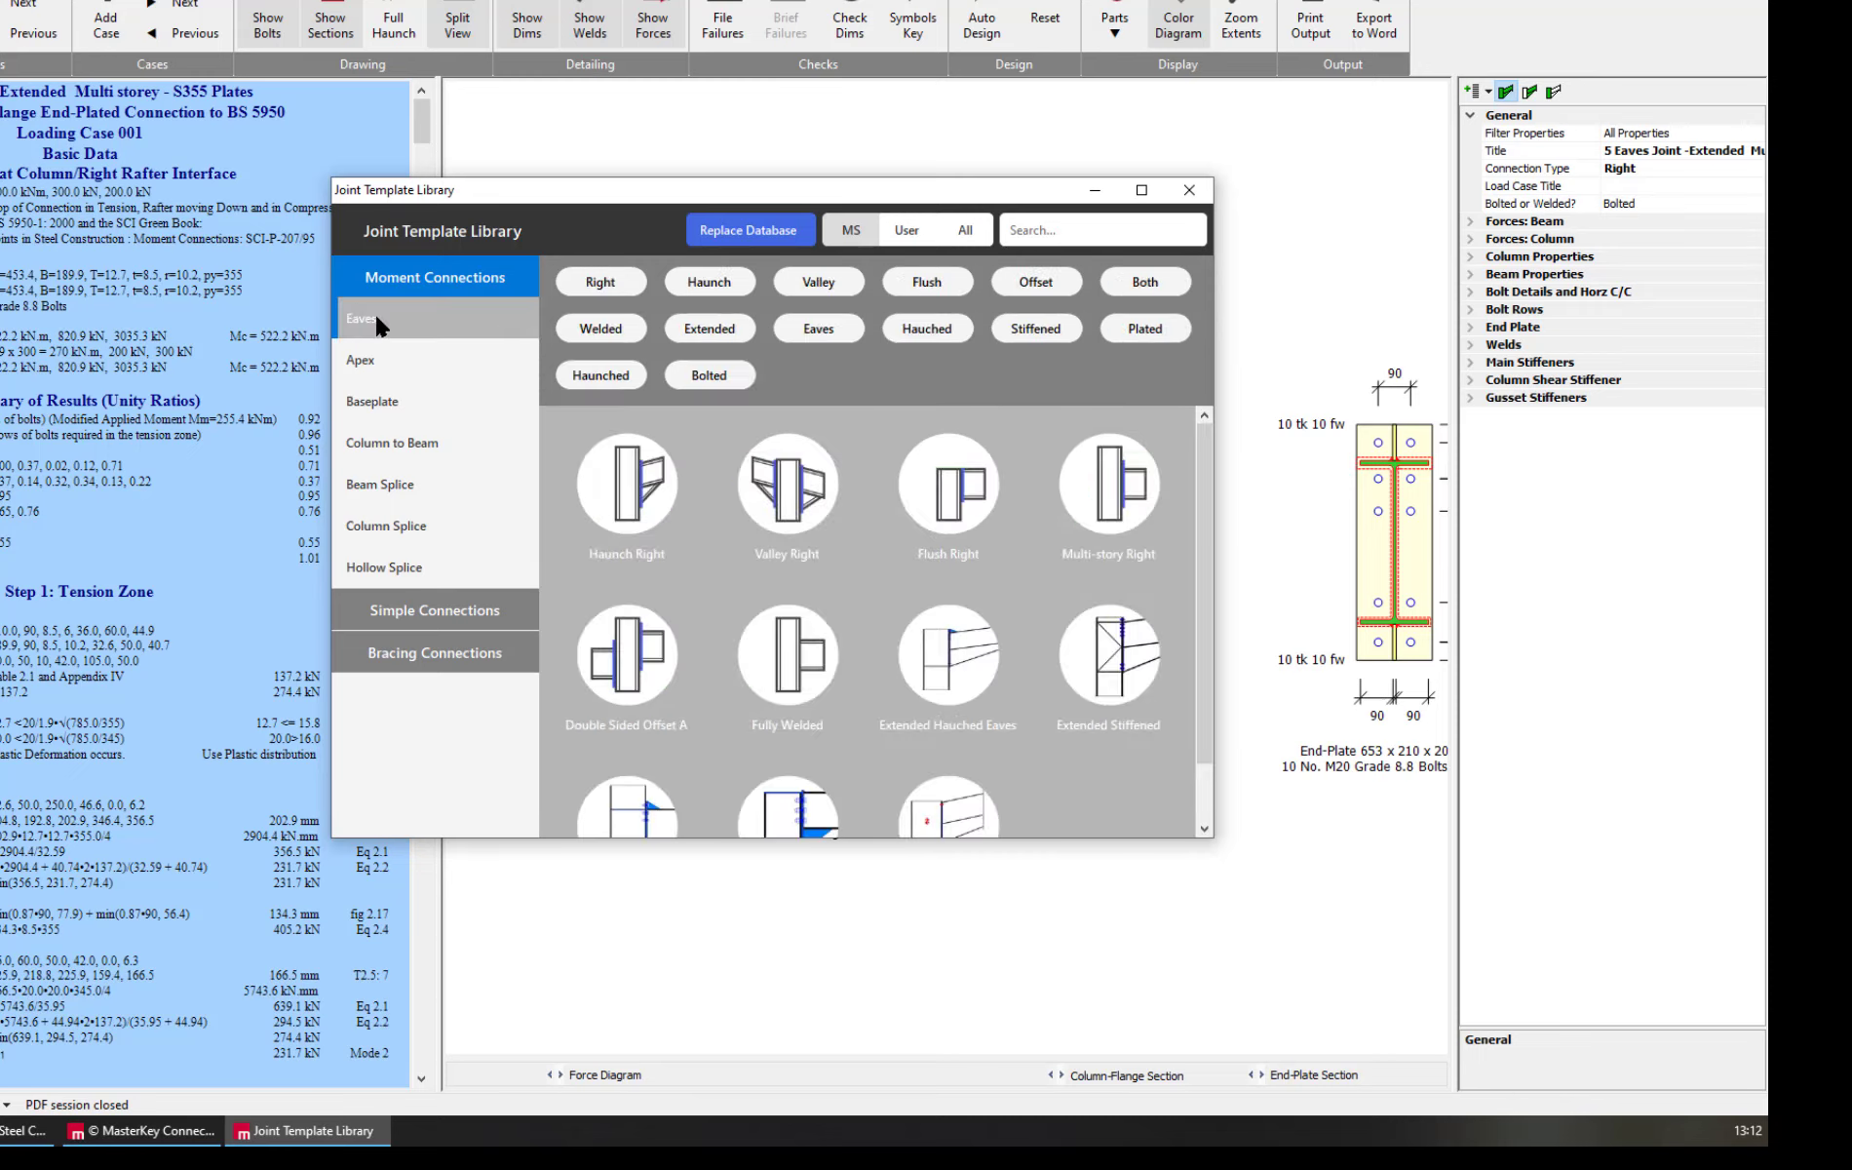
Try the Haunch and Extended filters on the Eaves templates, then filter by Haunch and add a brief from the Haunch Right template
{"action": "left_click", "coordinate": [711, 285]}
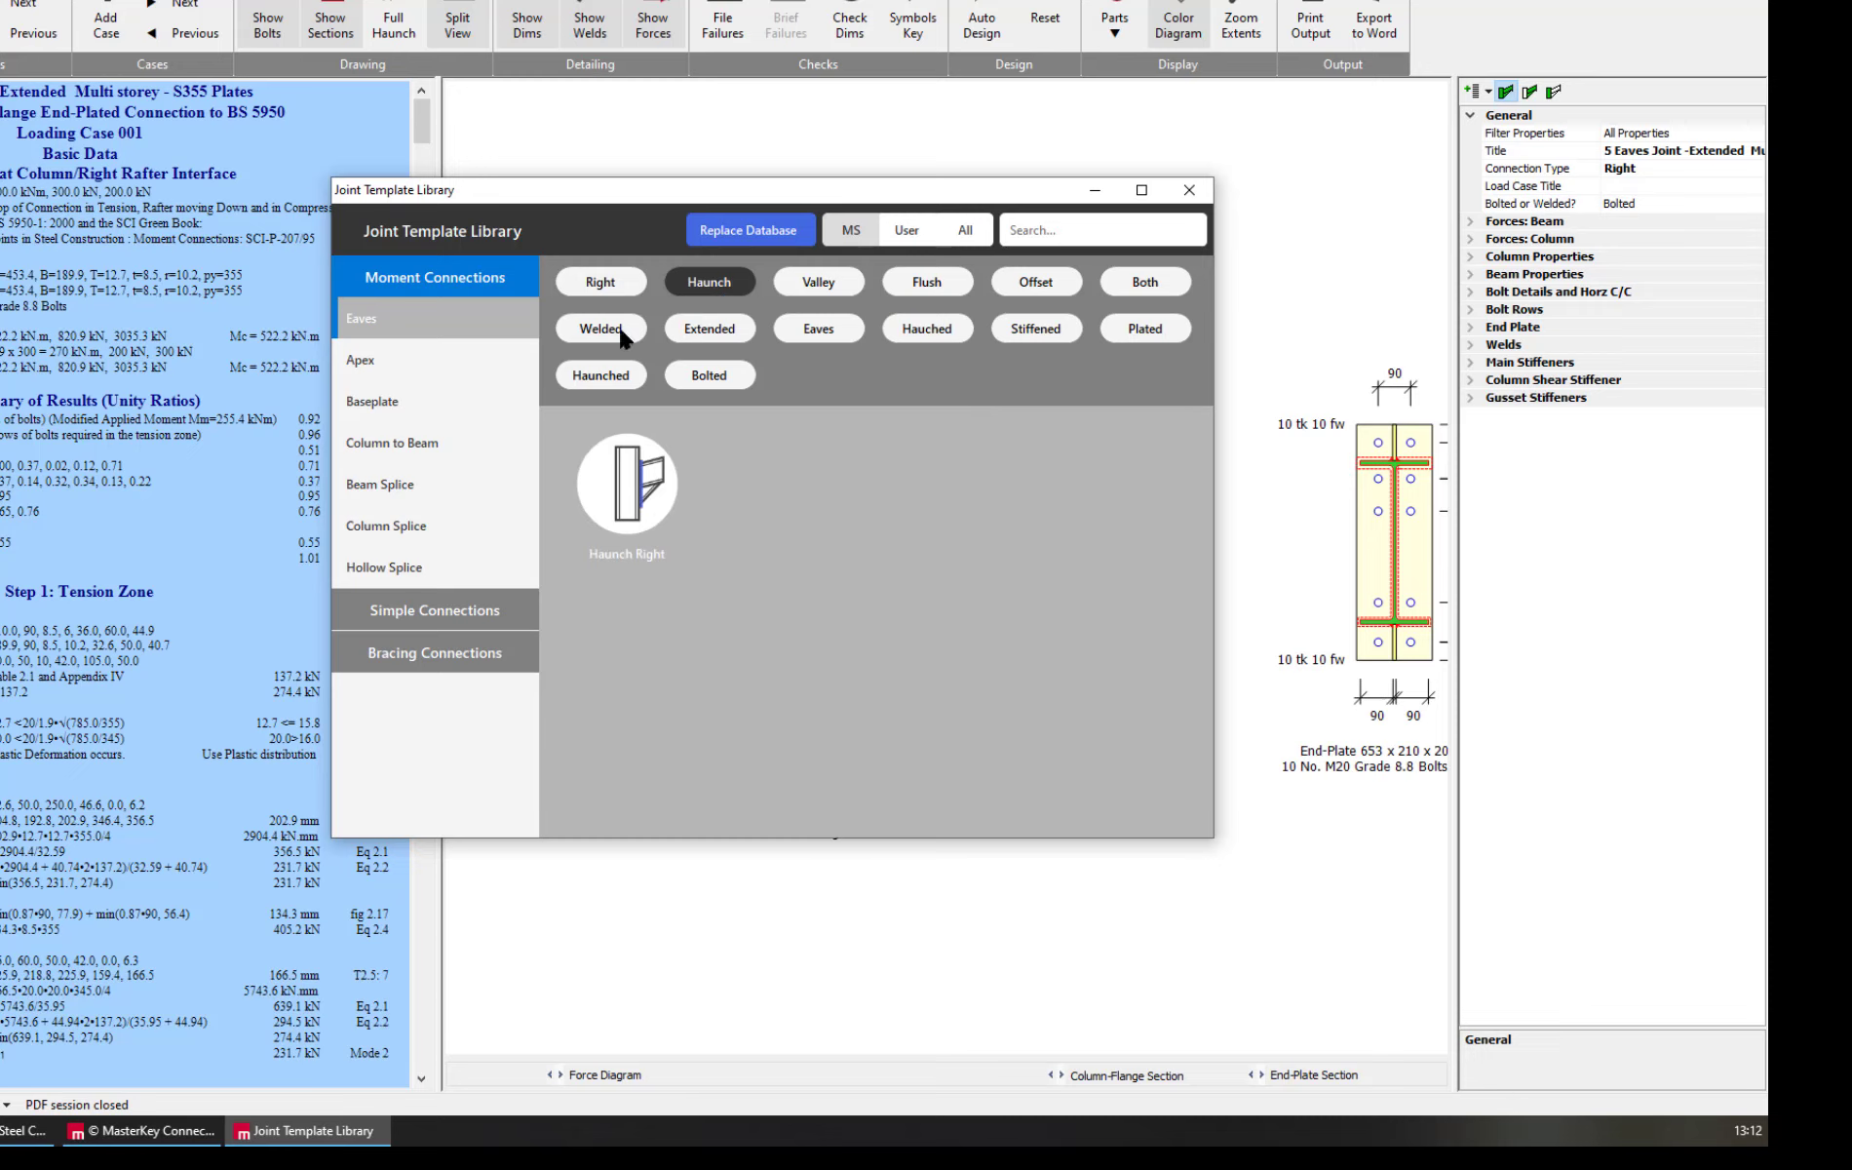
{"action": "left_click", "coordinate": [717, 331]}
{"action": "left_click", "coordinate": [704, 284]}
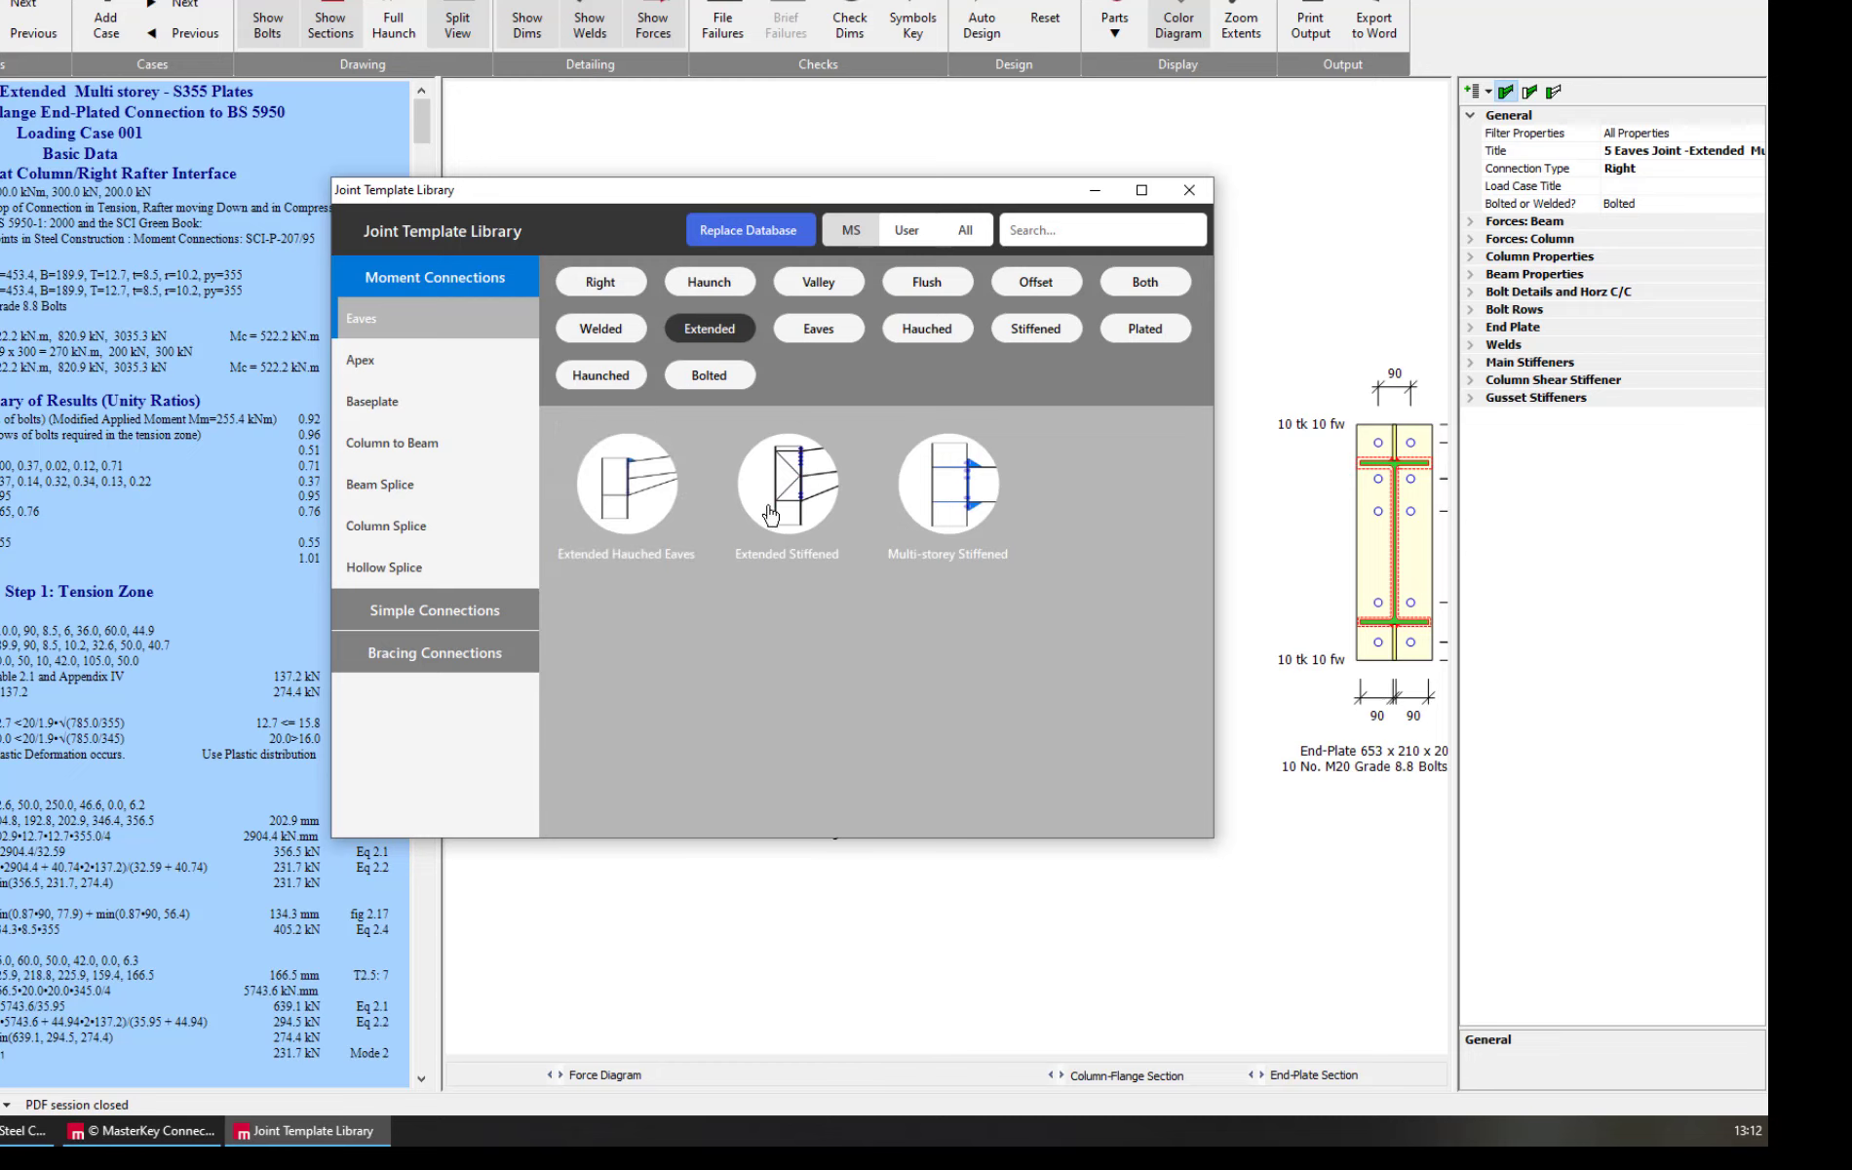
{"action": "left_click", "coordinate": [715, 328]}
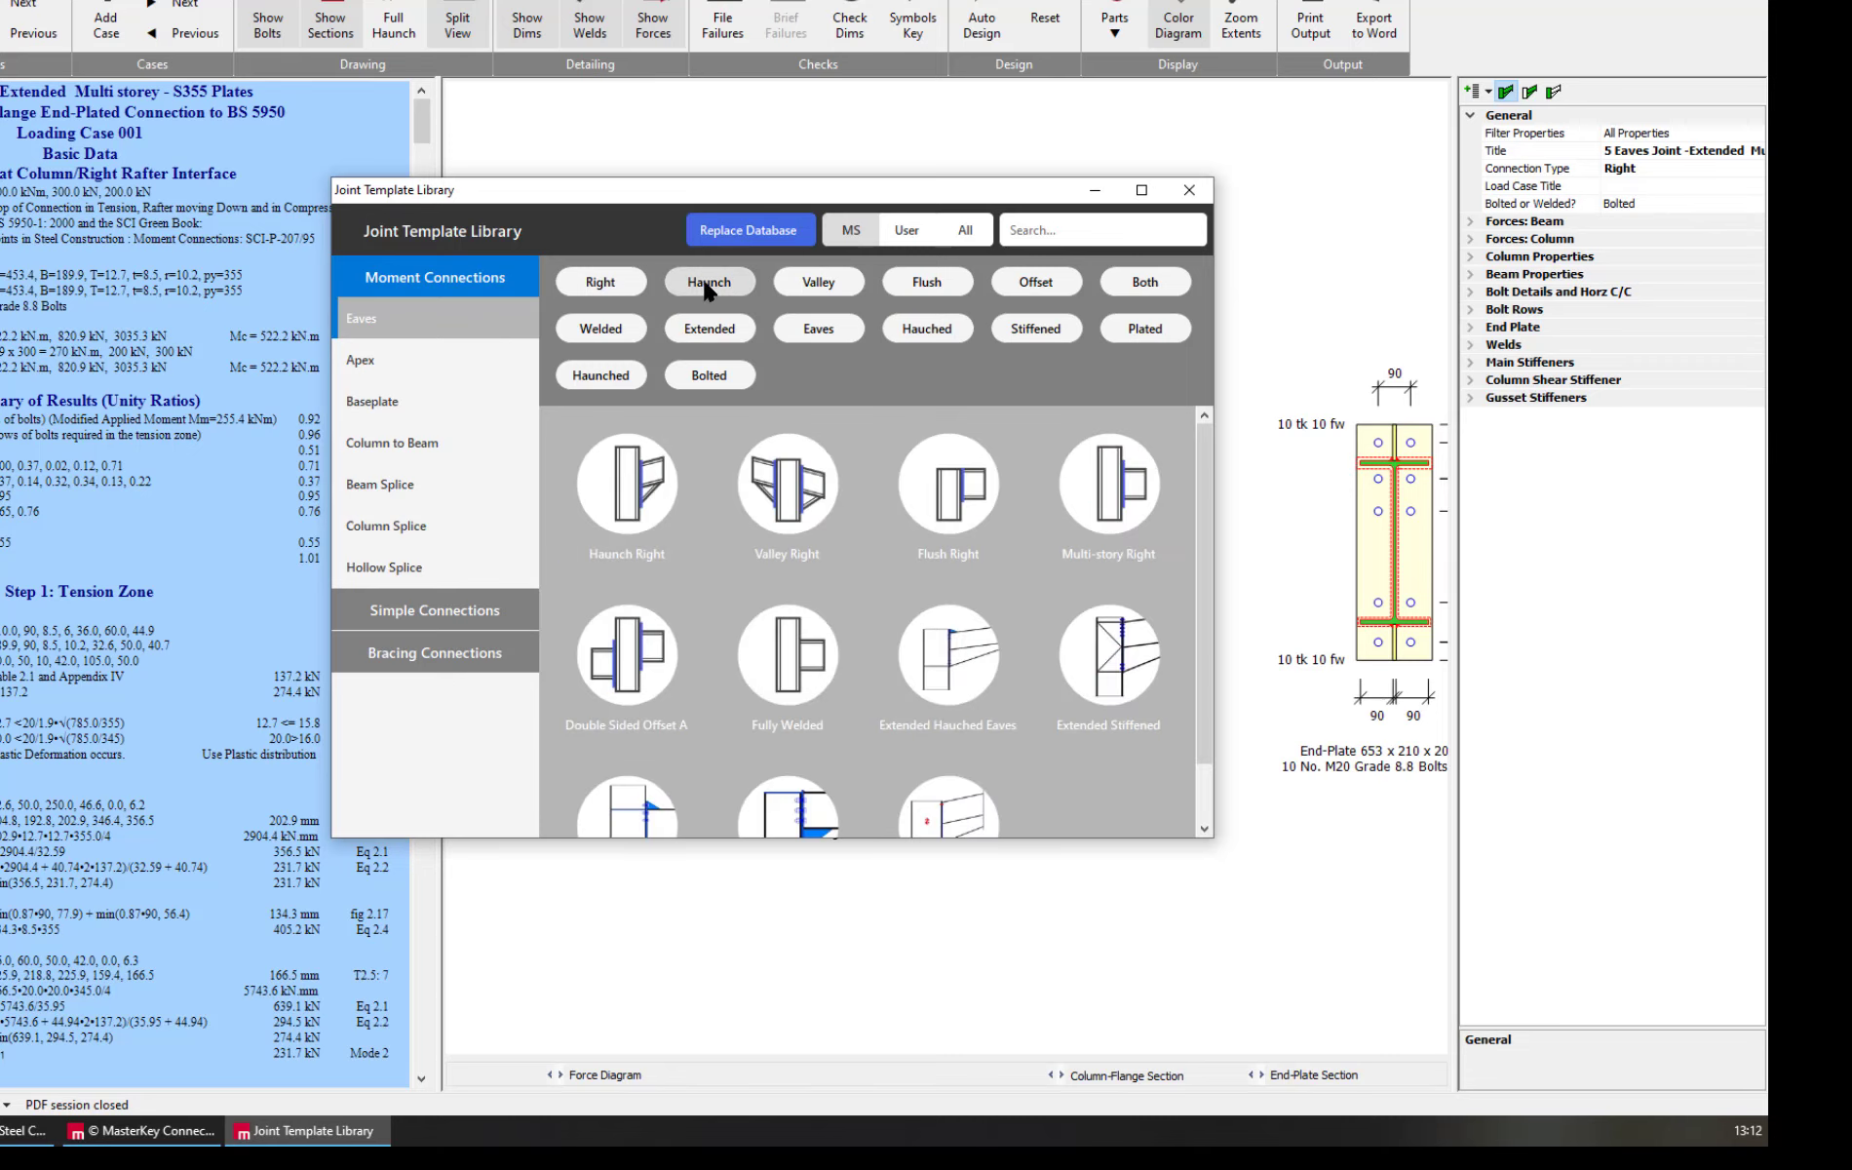
{"action": "left_click", "coordinate": [709, 284]}
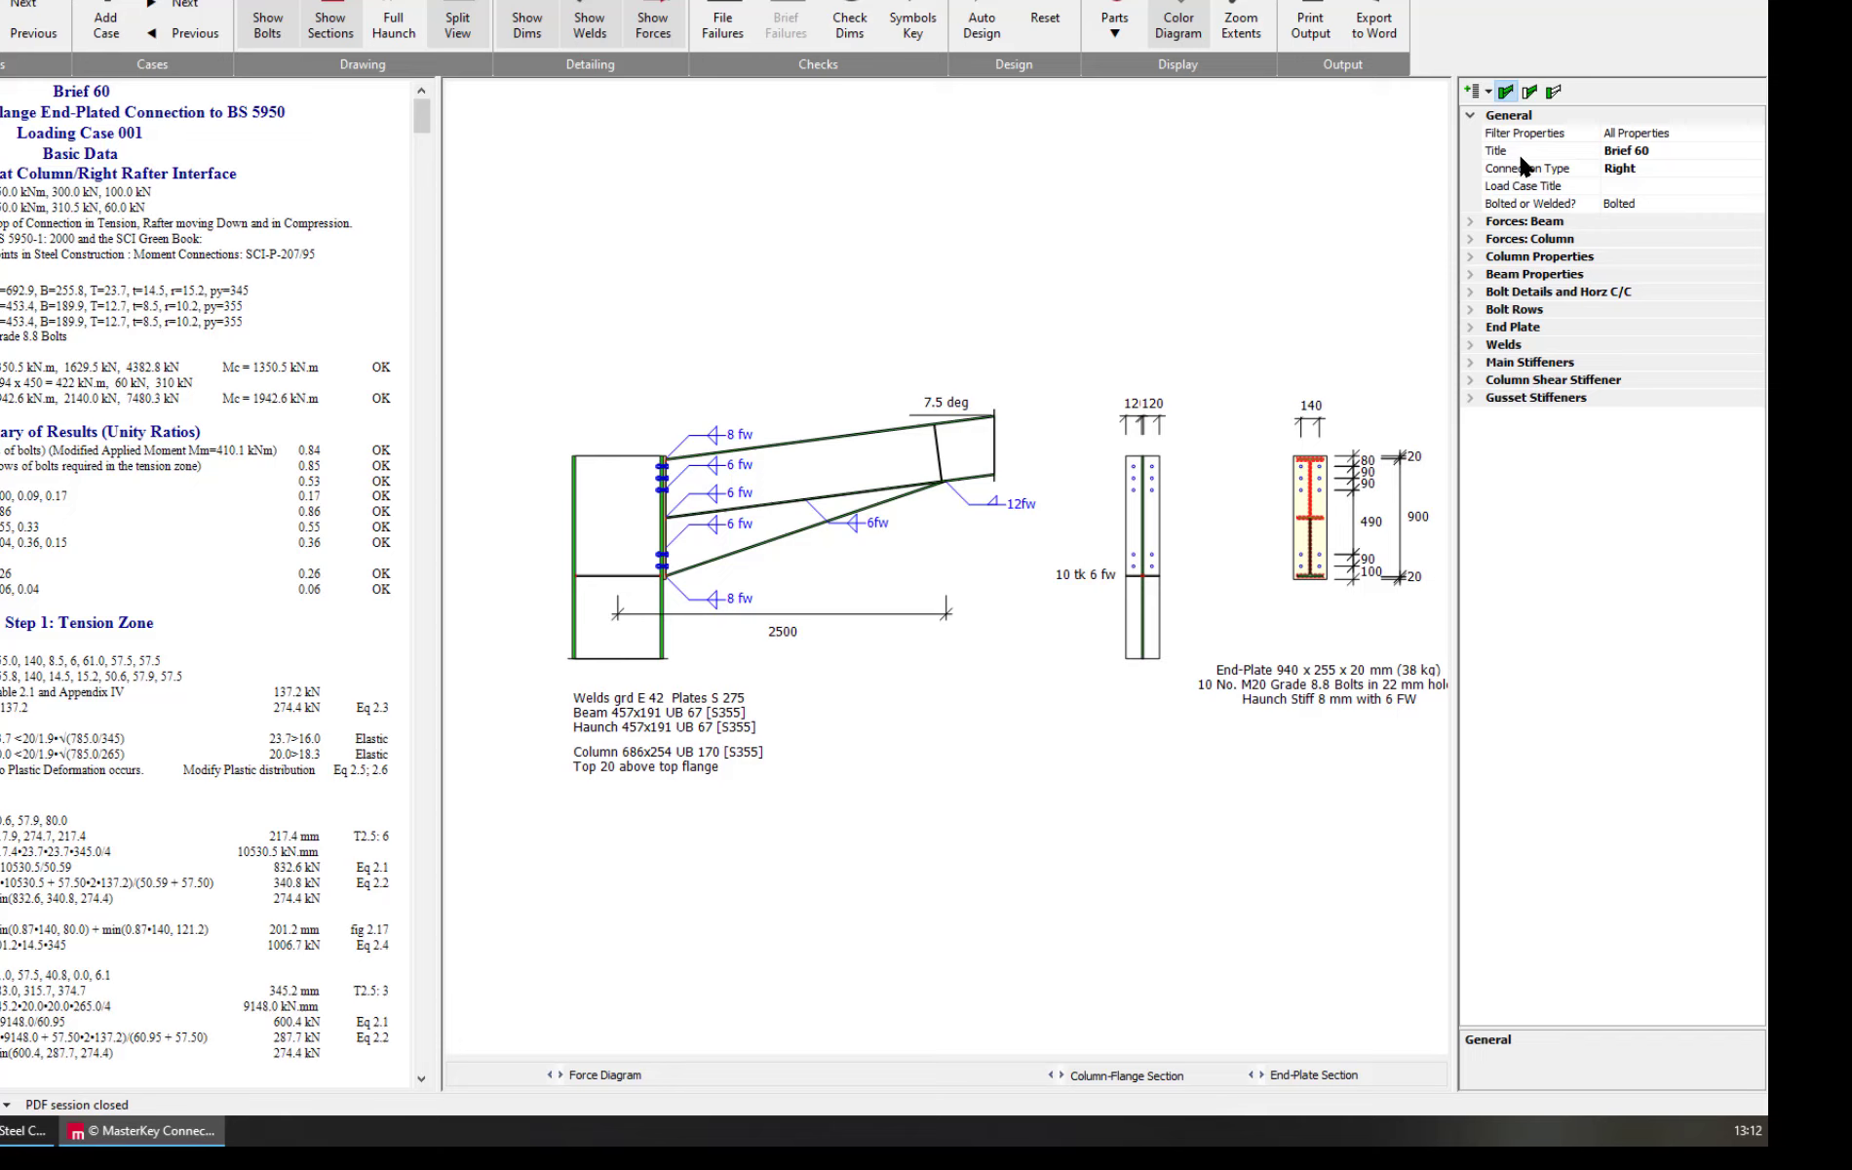
Set the new brief's beam moment to 525 kNm, shear to 400 kN and axial force to 75 kN, and set Print Case to Yes
{"action": "left_click", "coordinate": [1496, 222]}
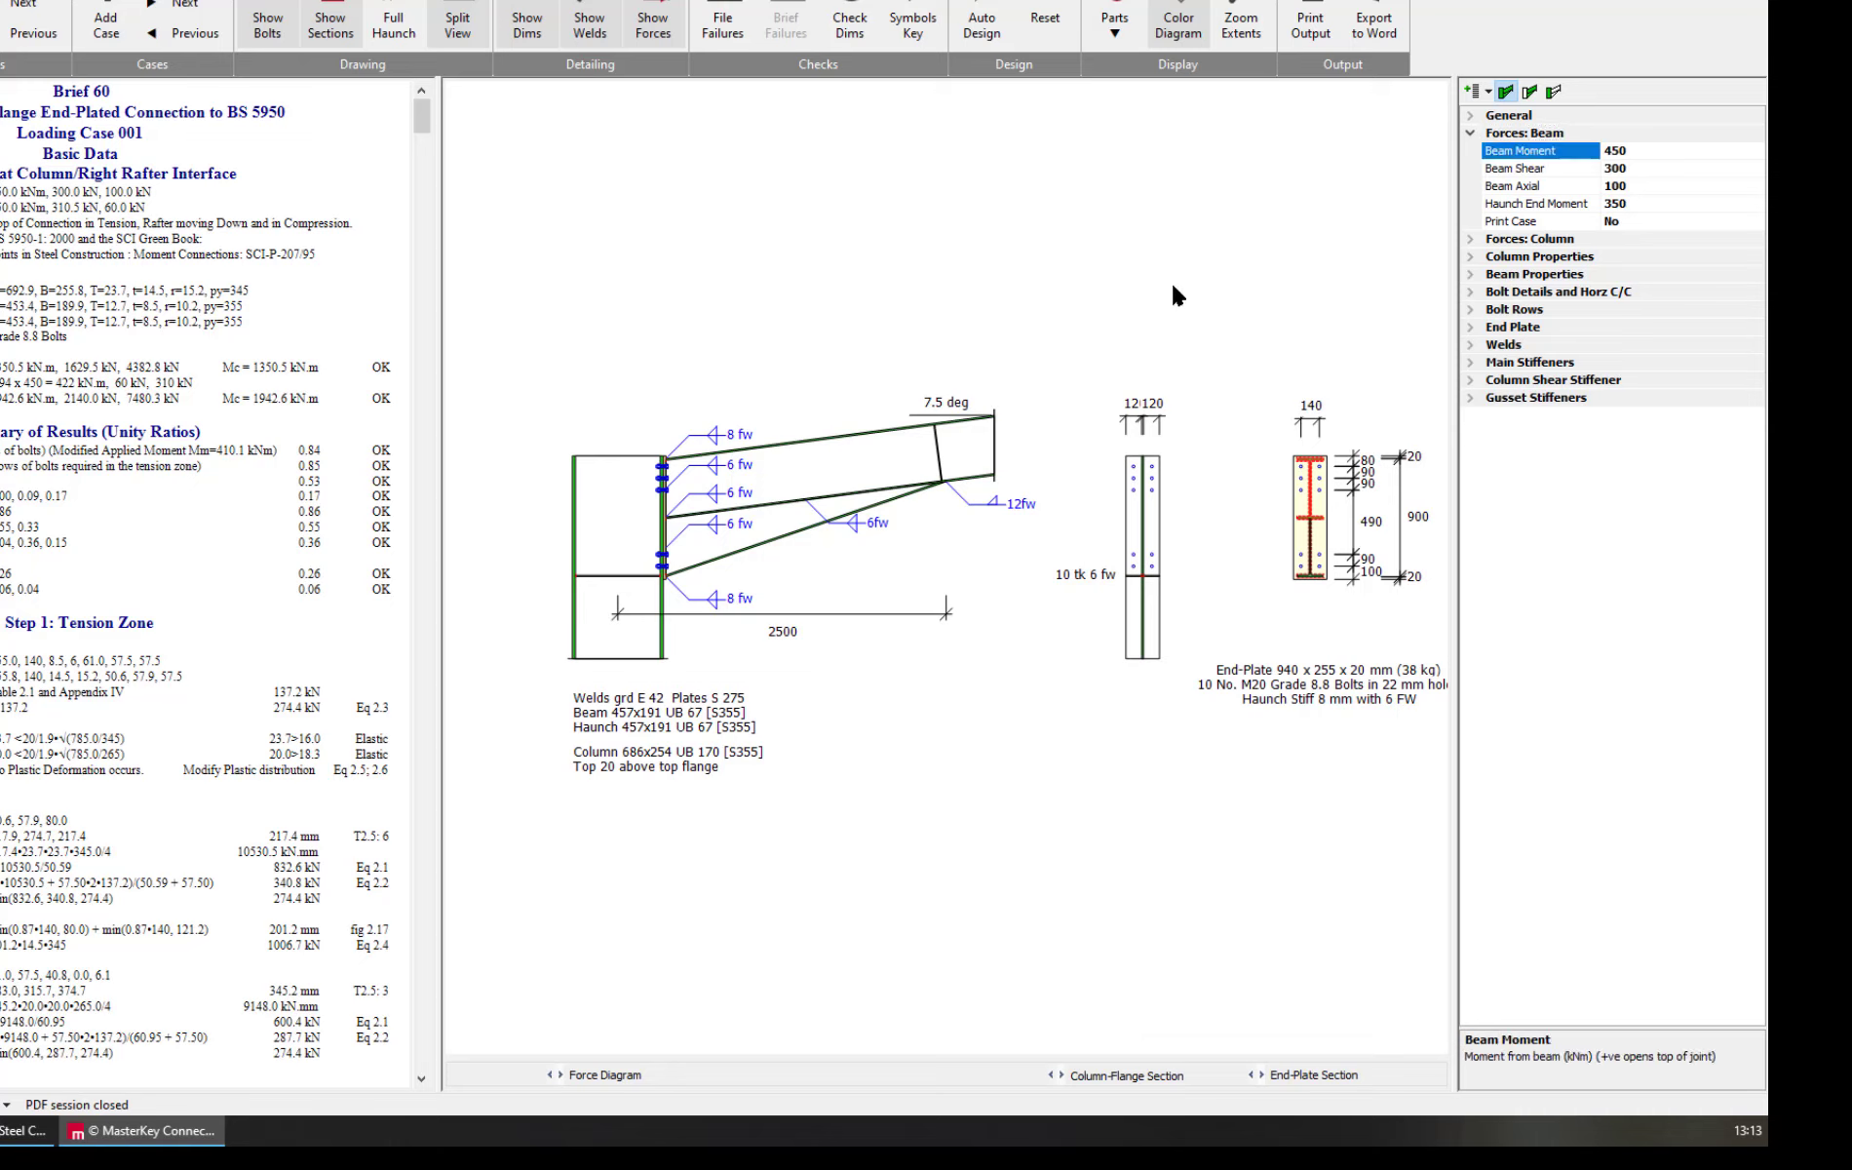
{"action": "type", "text": "525"}
{"action": "left_click", "coordinate": [1504, 169]}
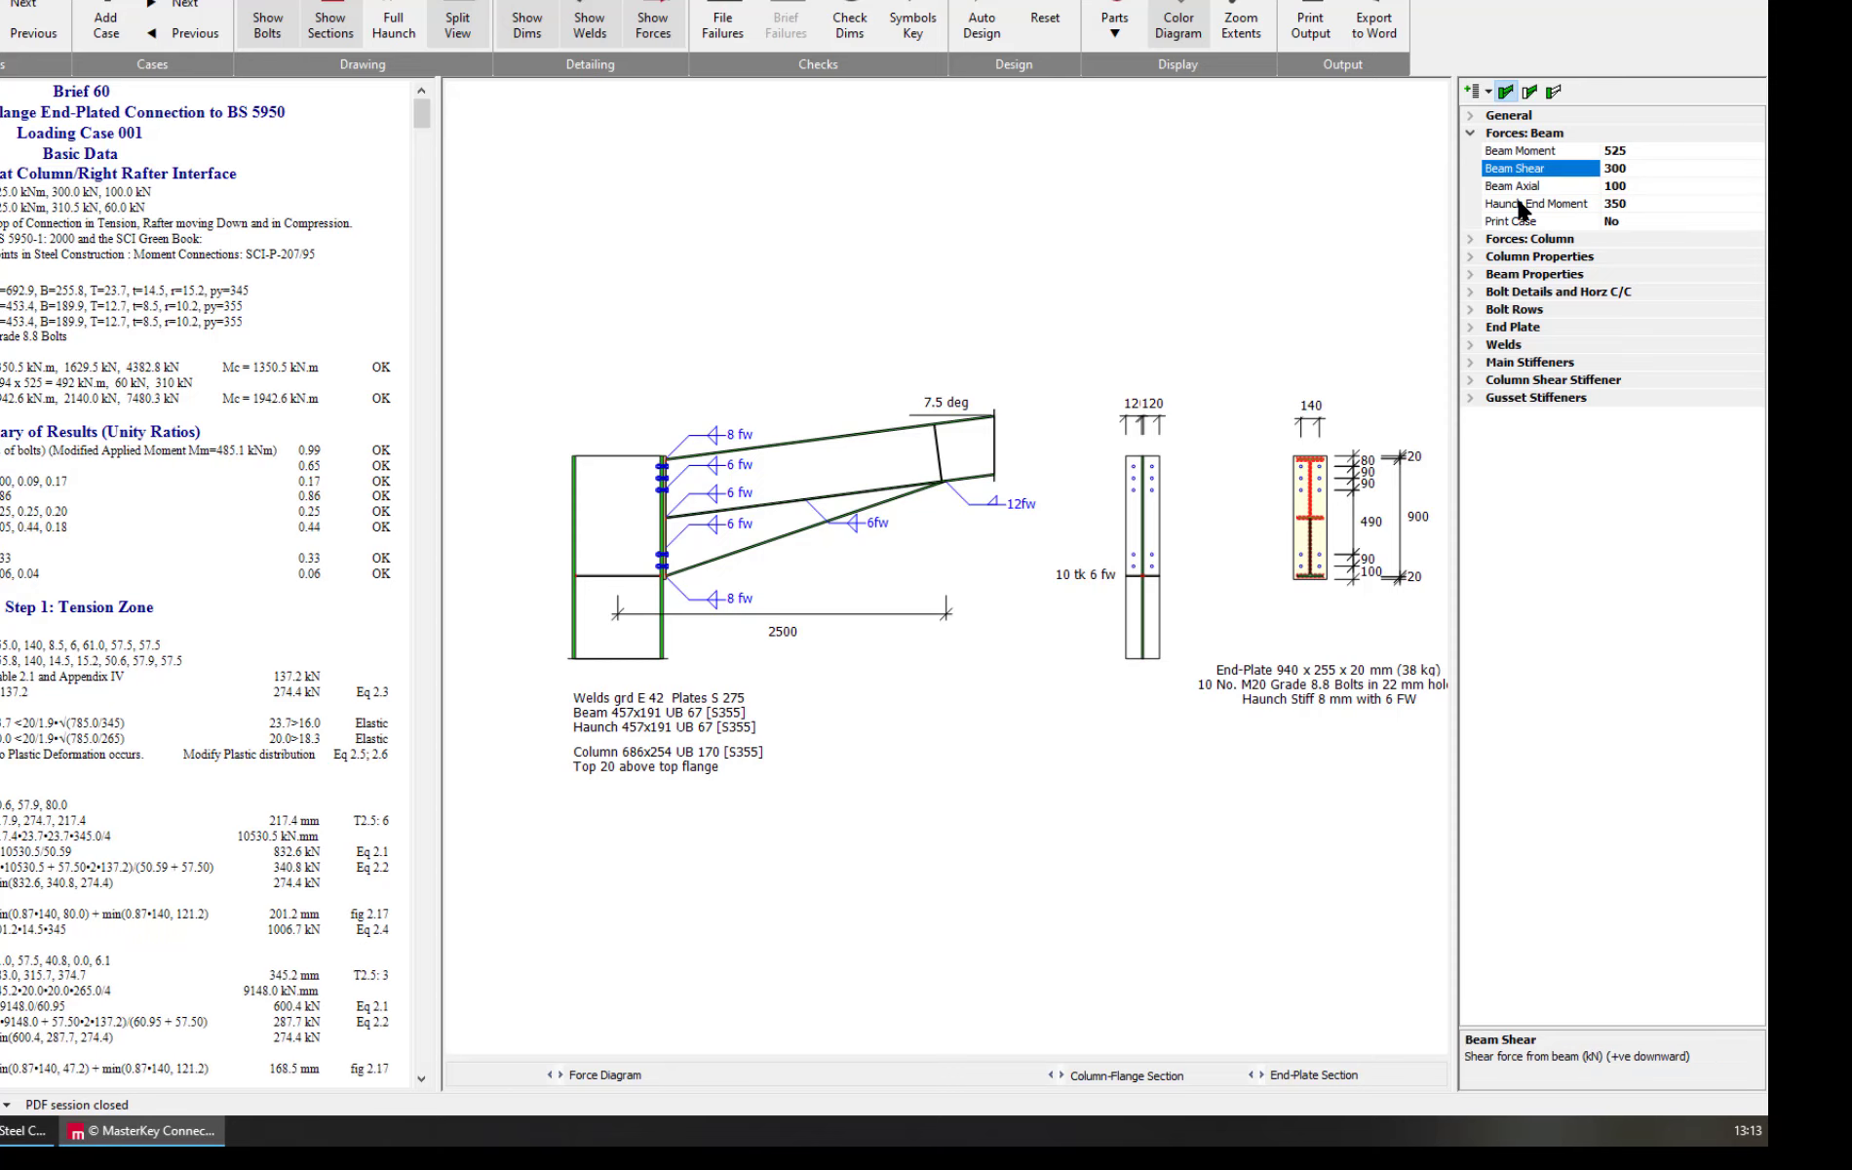
{"action": "type", "text": "4"}
{"action": "left_click", "coordinate": [1542, 186]}
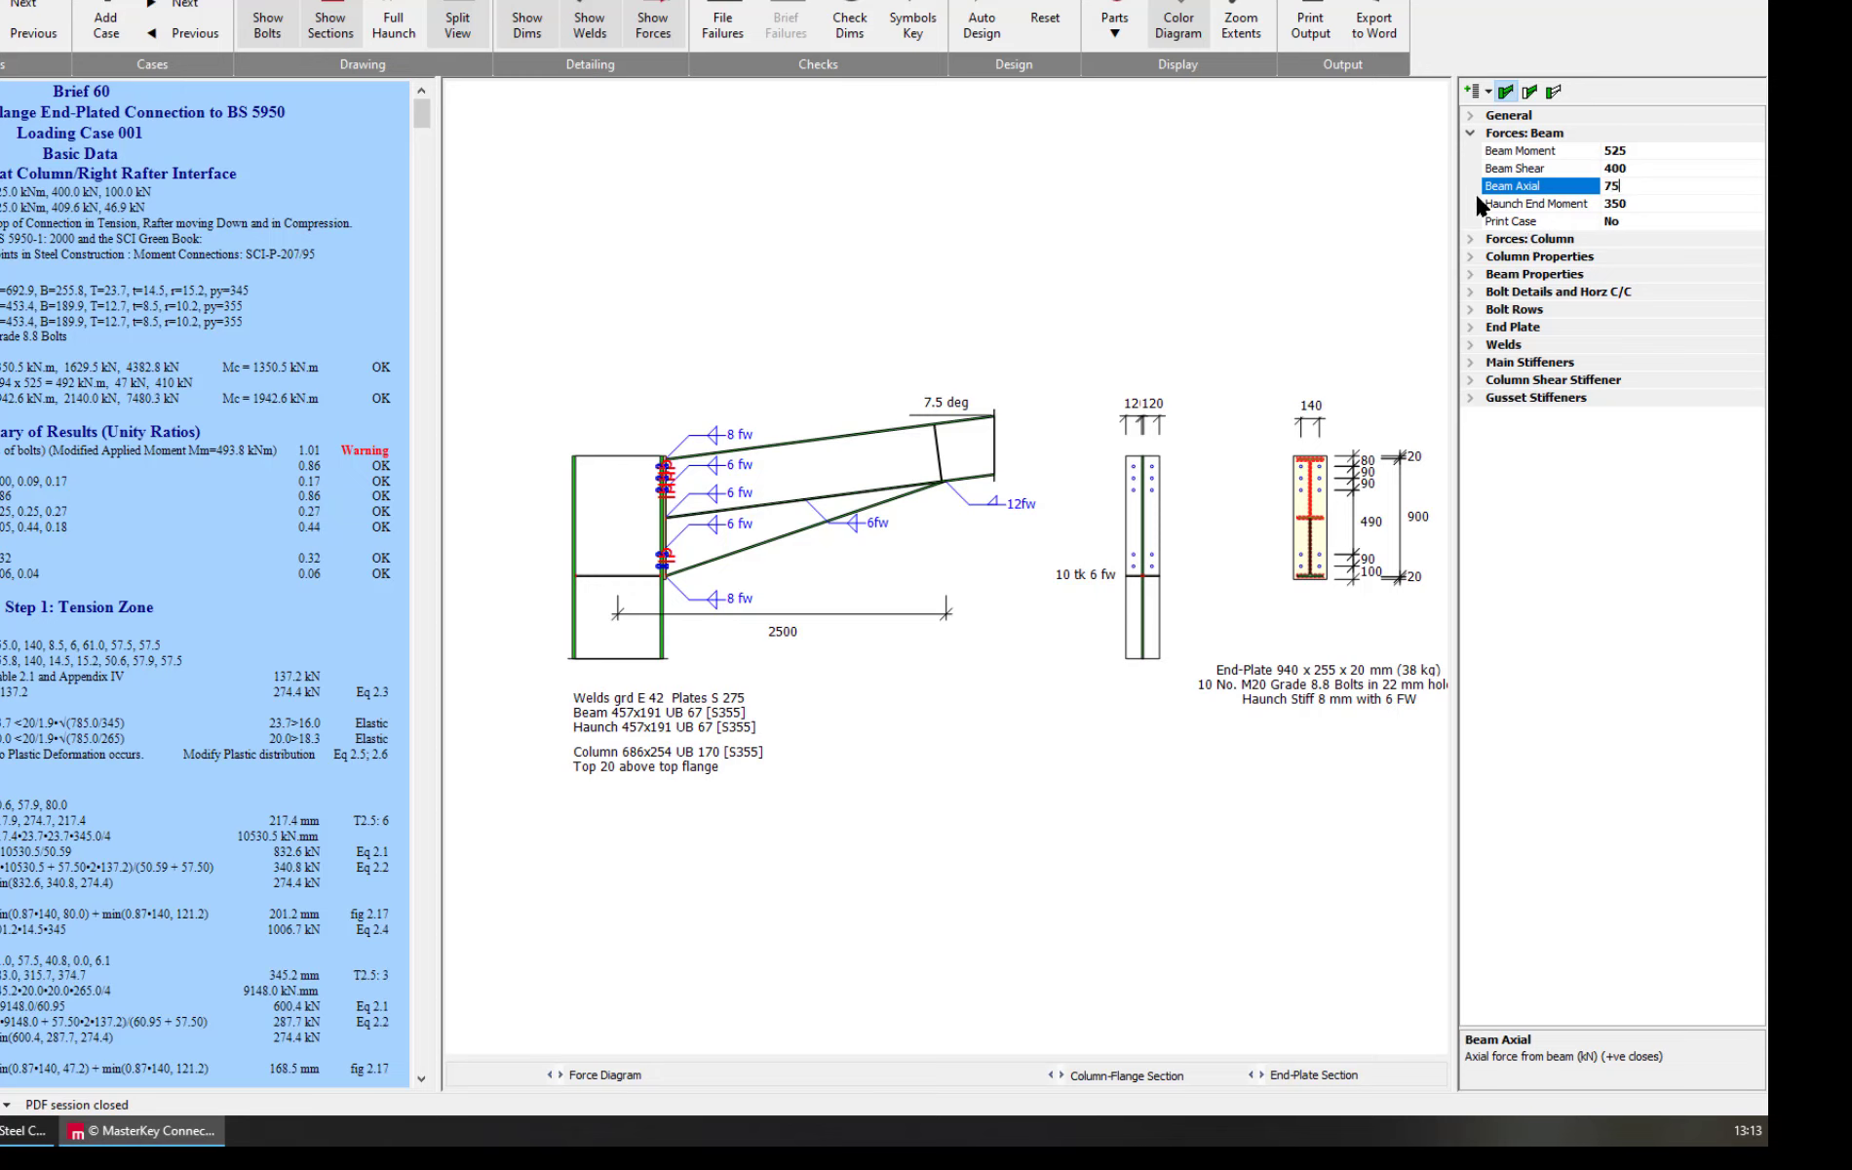
{"action": "left_click", "coordinate": [1520, 203]}
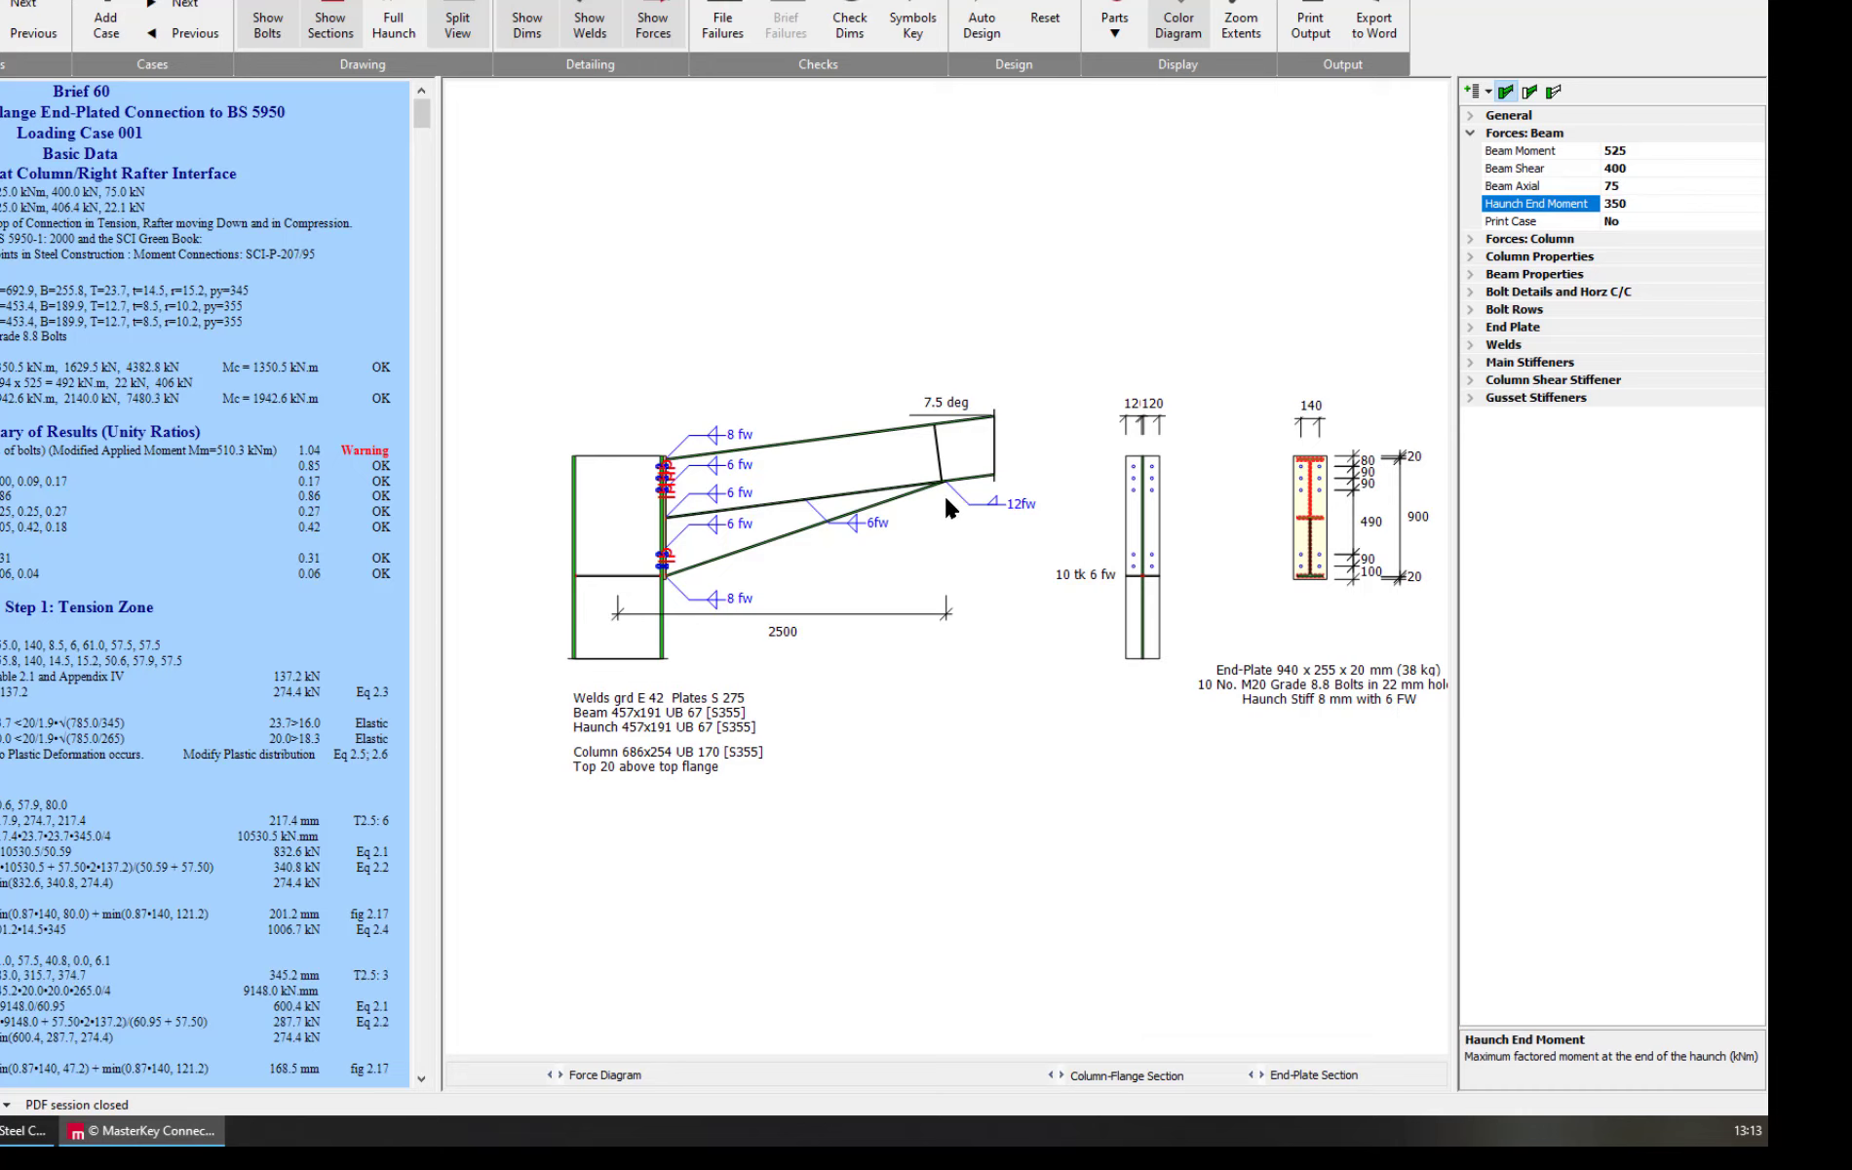
{"action": "left_click", "coordinate": [1556, 225]}
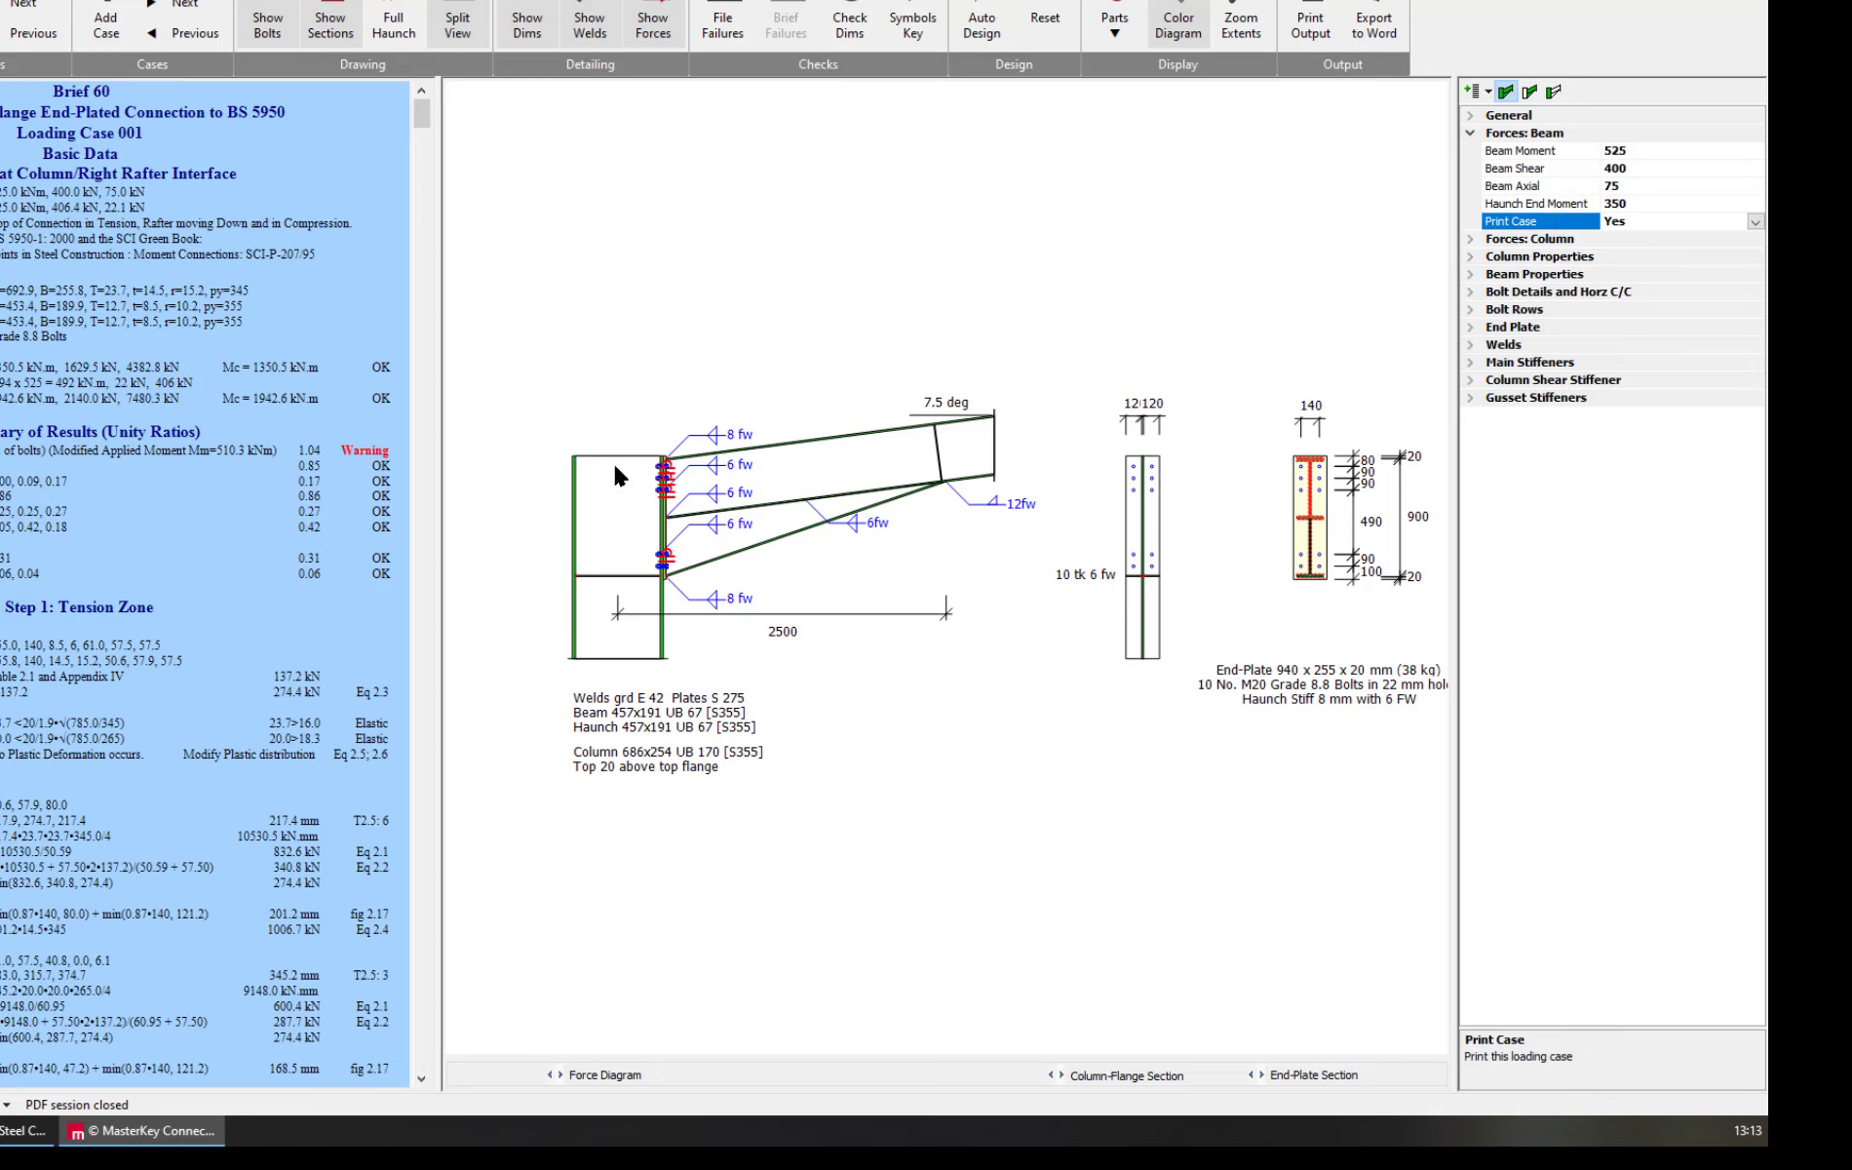
View the column properties and change the connecting beam's section to 457x191 UB 74
{"action": "left_click", "coordinate": [608, 508]}
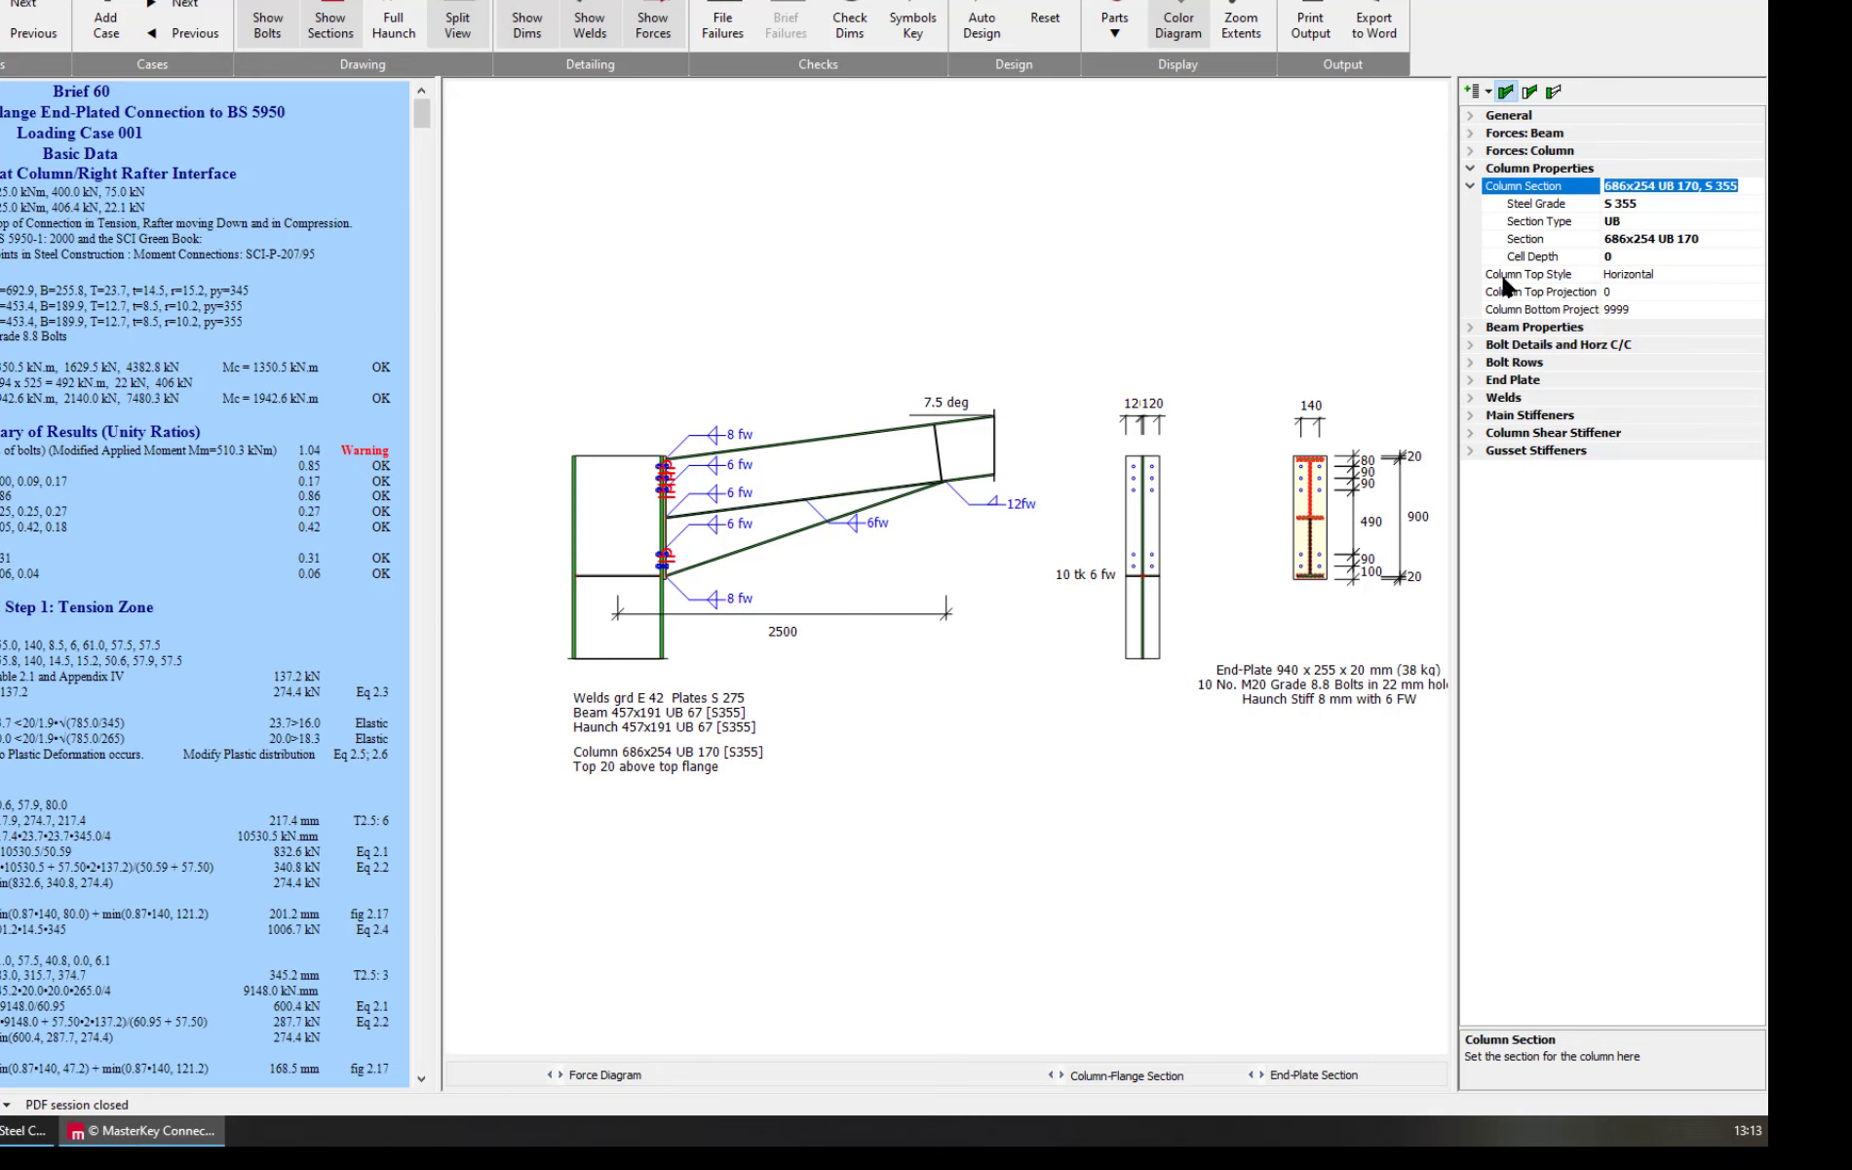
{"action": "left_click", "coordinate": [897, 466]}
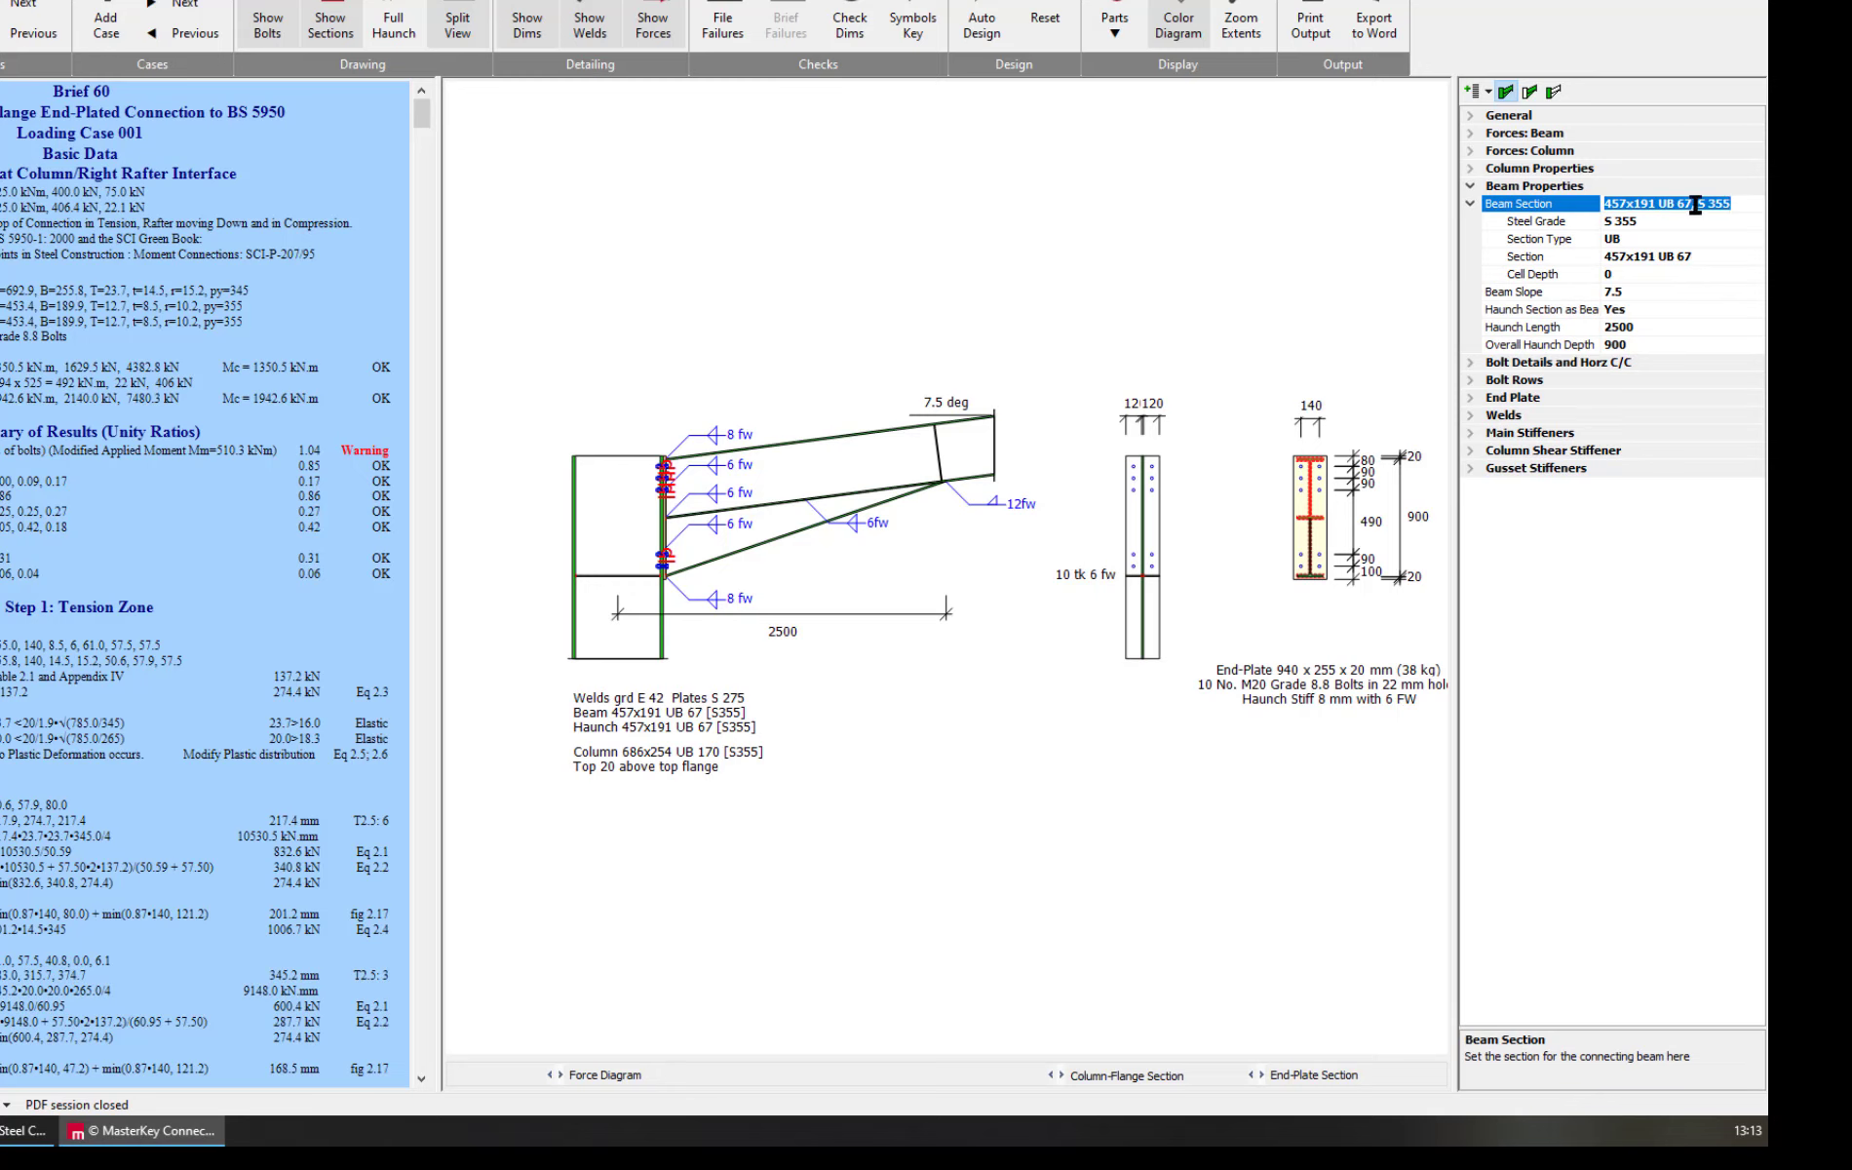
{"action": "left_click", "coordinate": [1540, 257]}
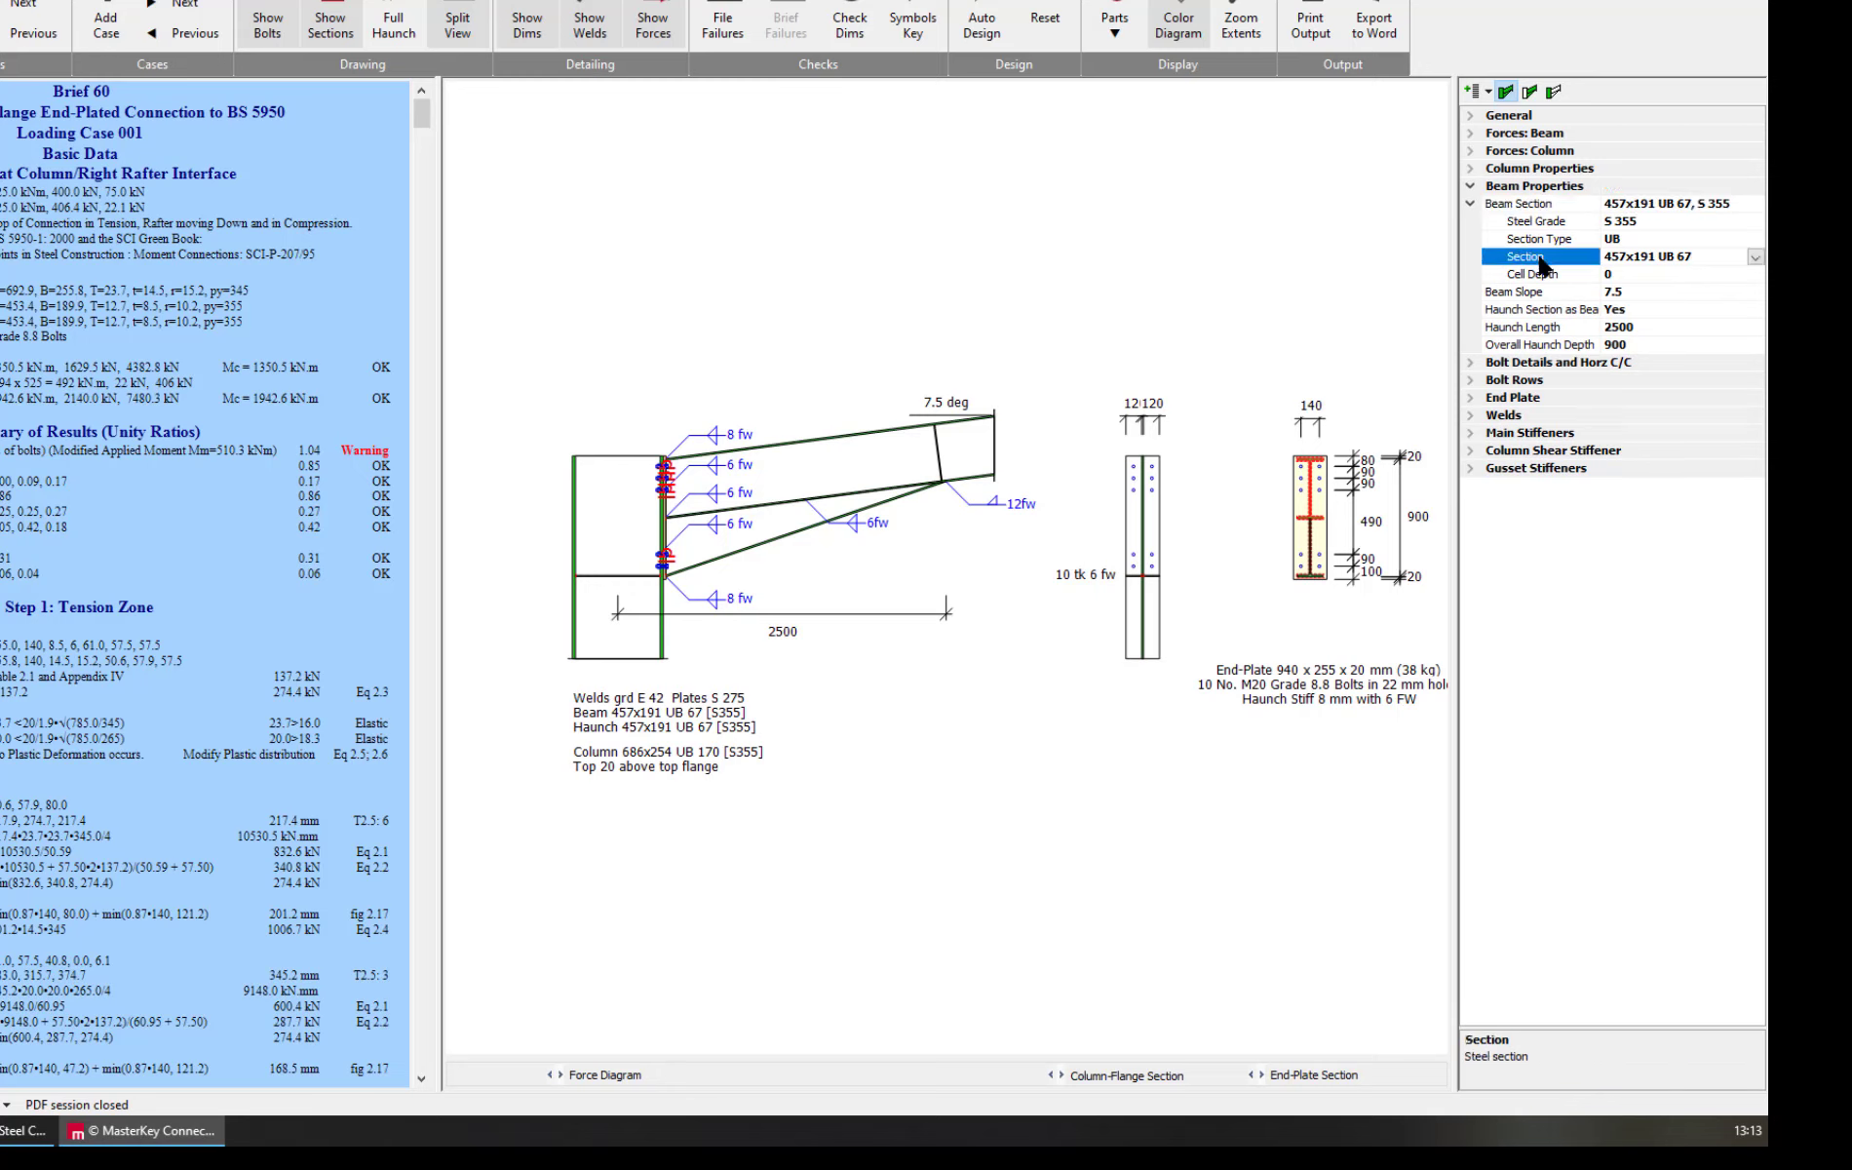
{"action": "left_click", "coordinate": [1755, 257]}
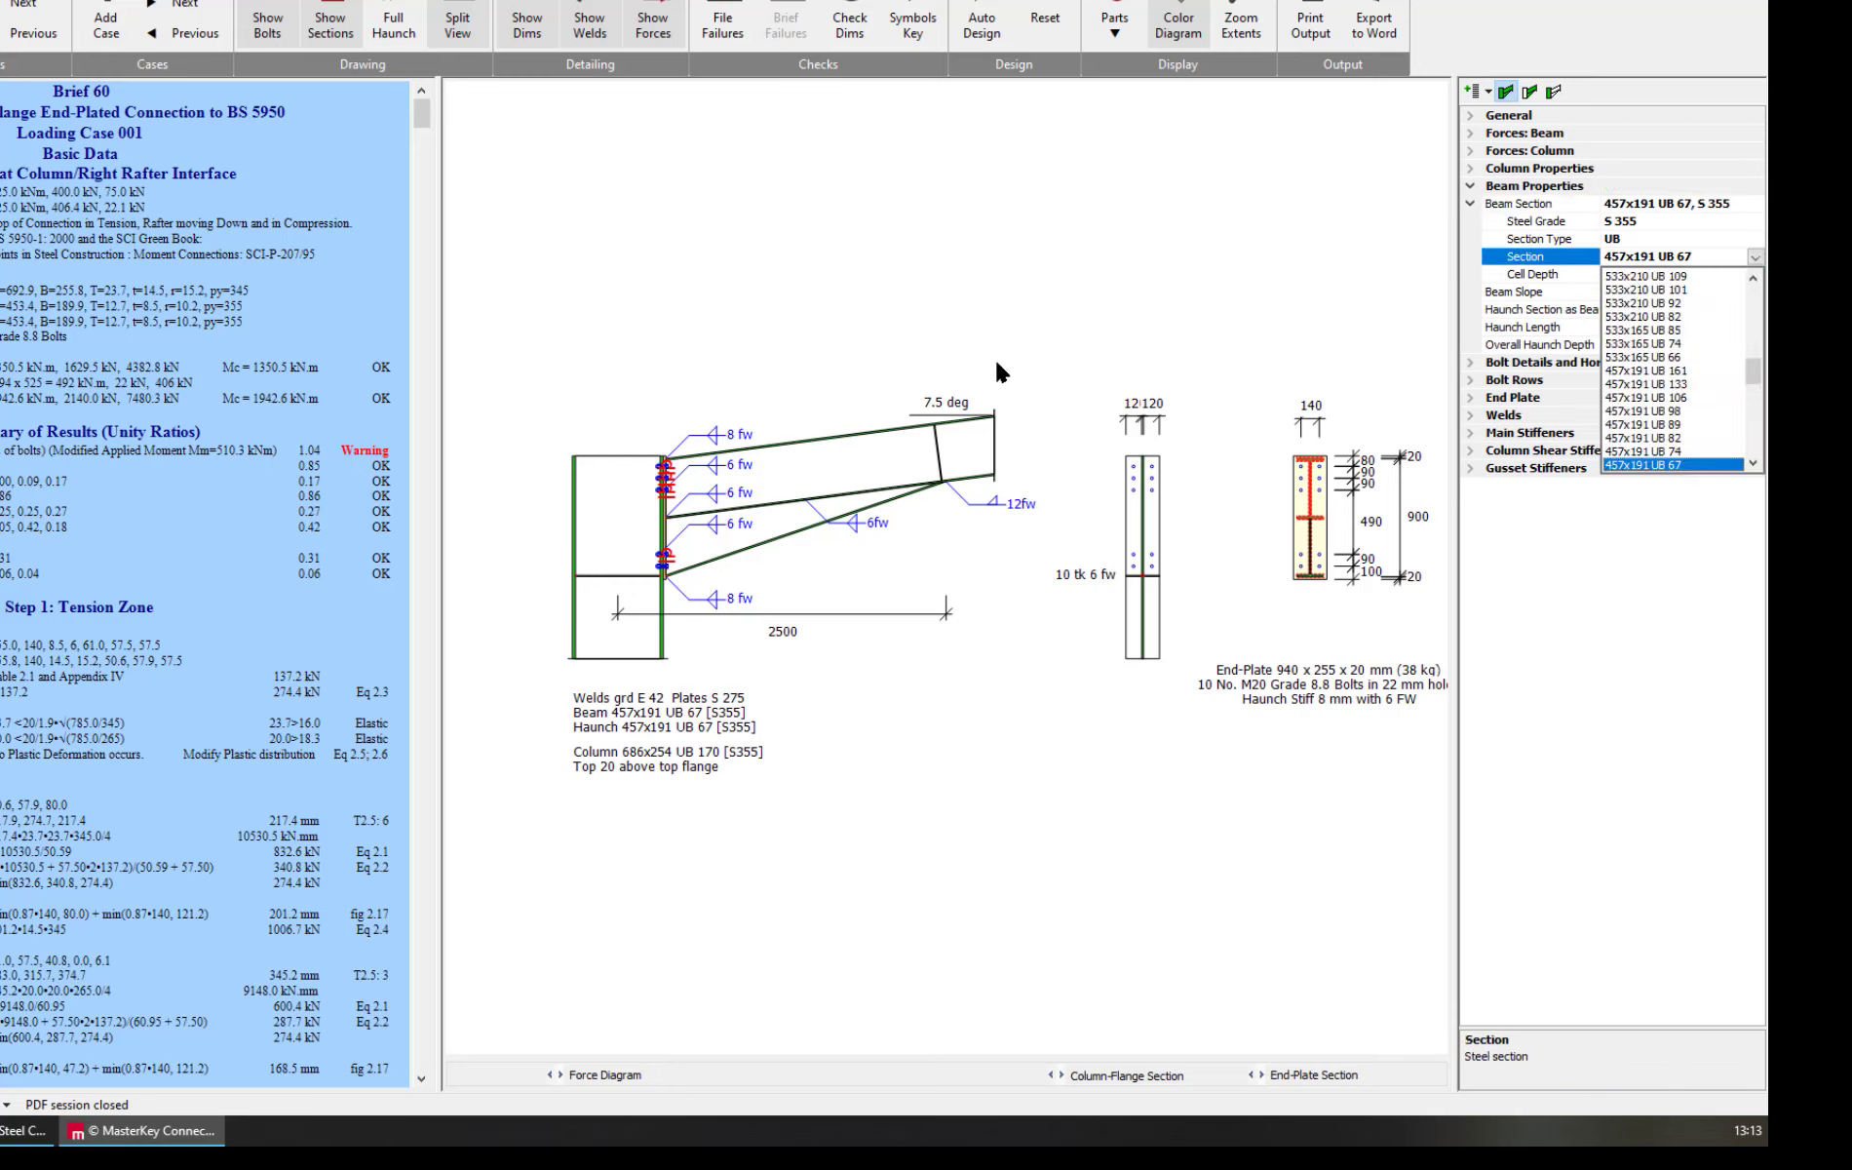
{"action": "left_click", "coordinate": [1634, 453]}
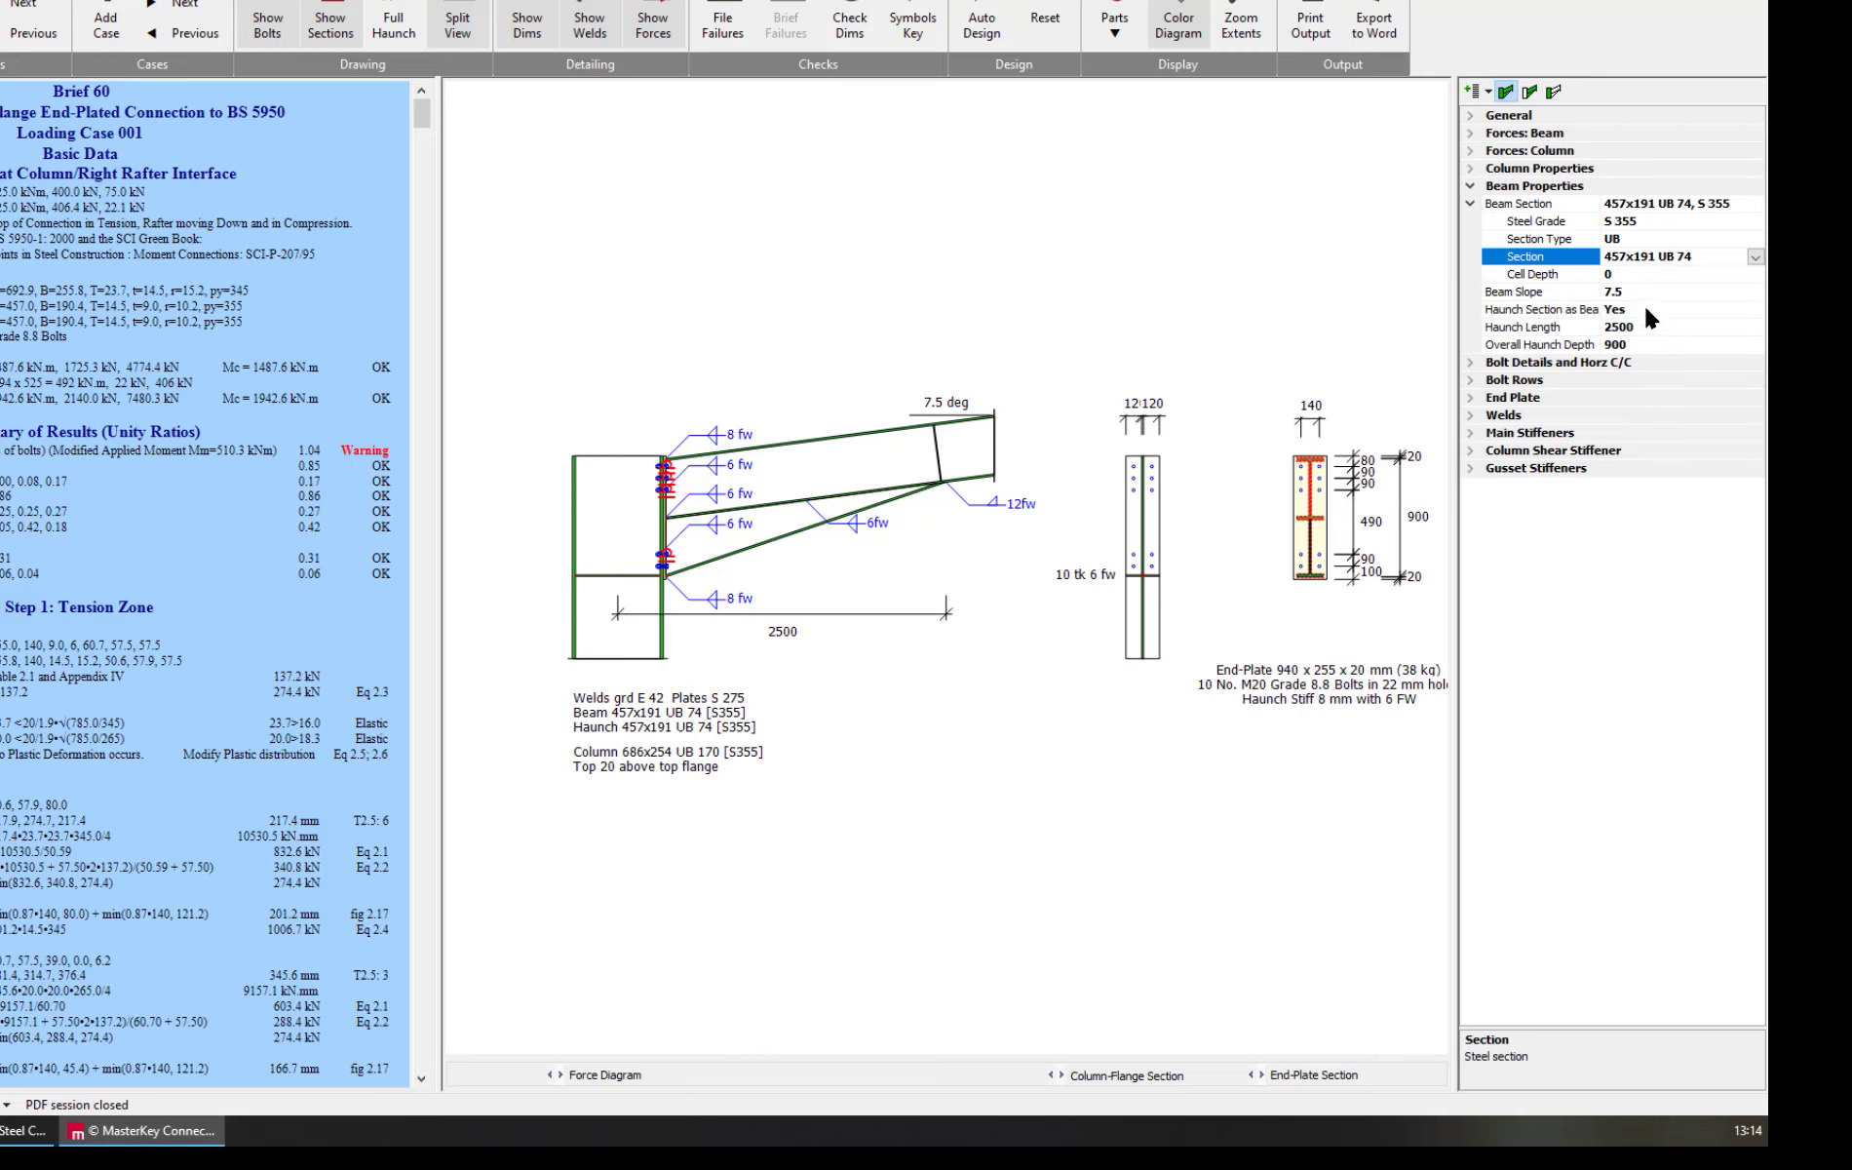
Set the beam's haunch length to 3000 mm
{"action": "left_click", "coordinate": [1536, 328]}
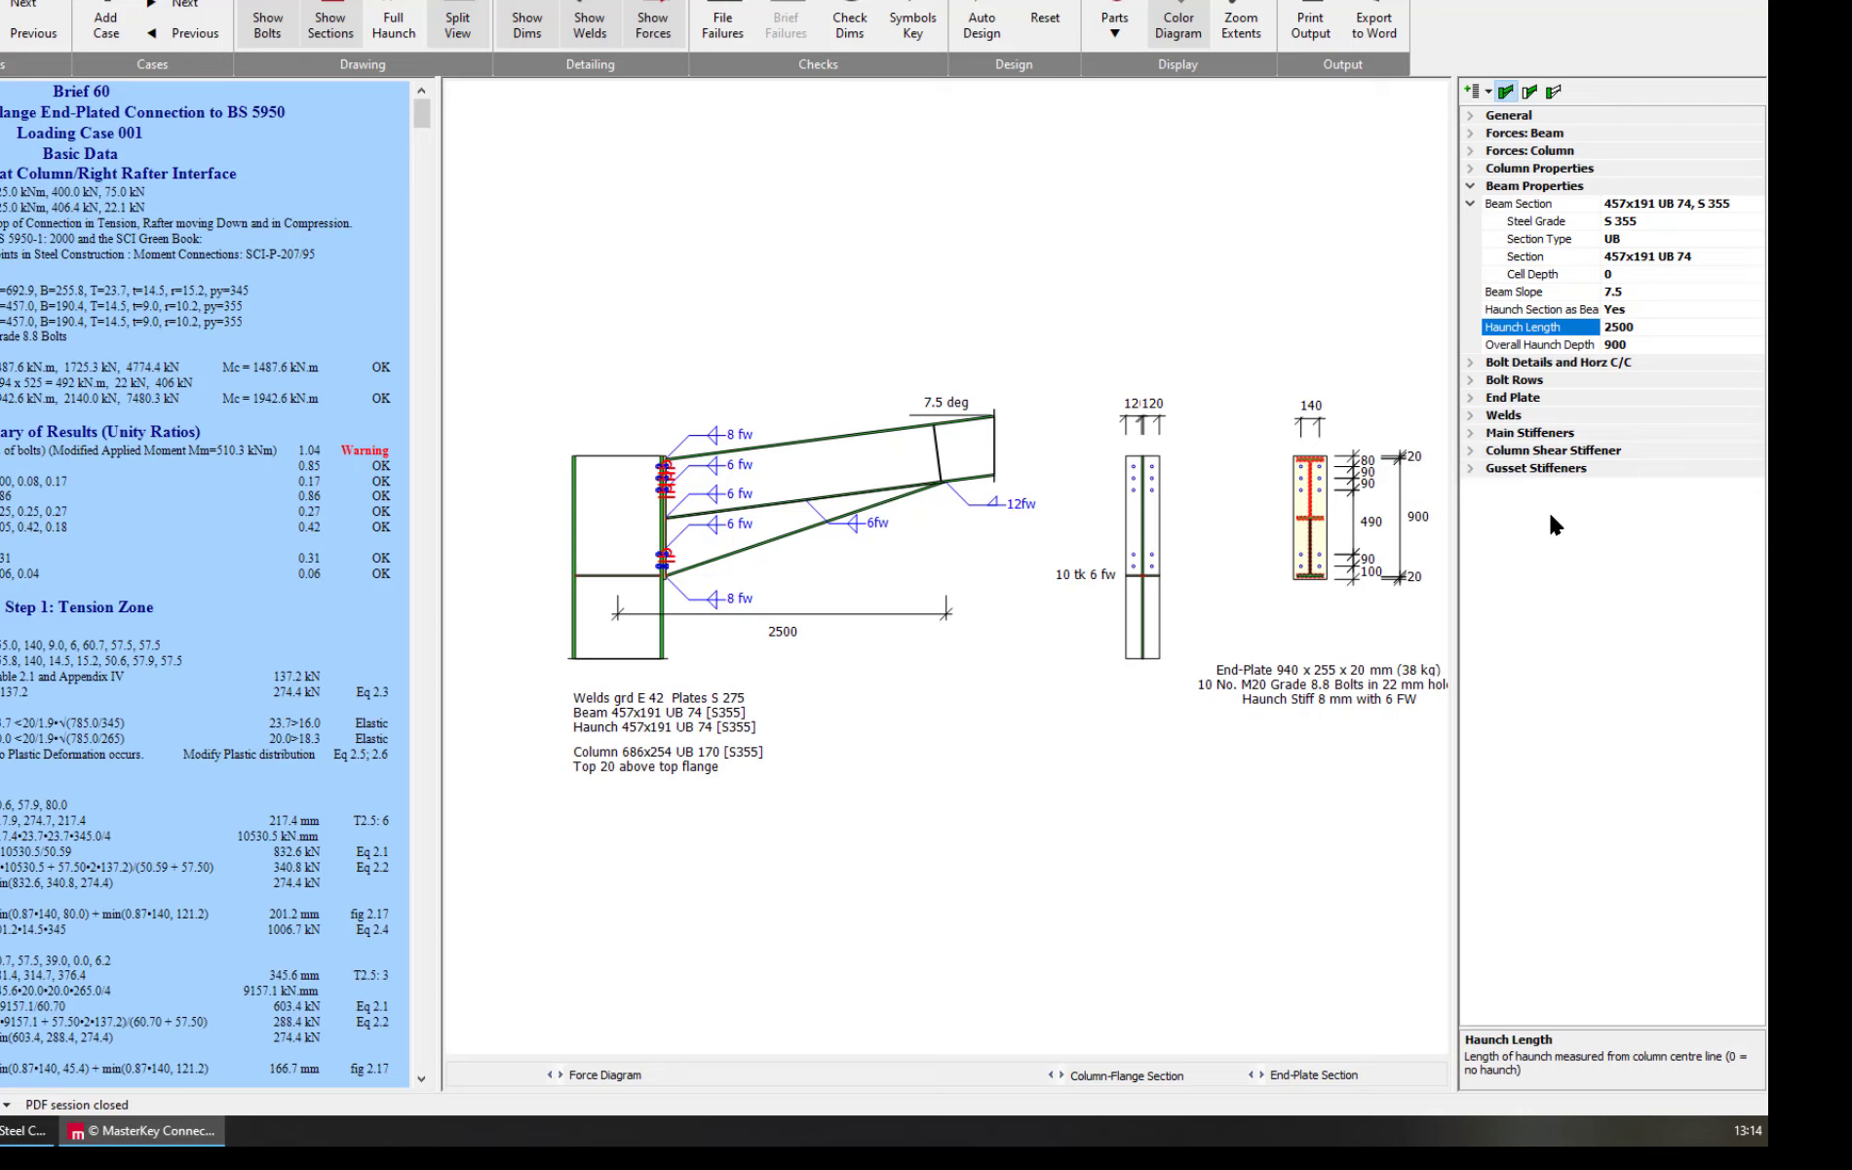
{"action": "type", "text": "3000"}
{"action": "left_click", "coordinate": [1554, 347]}
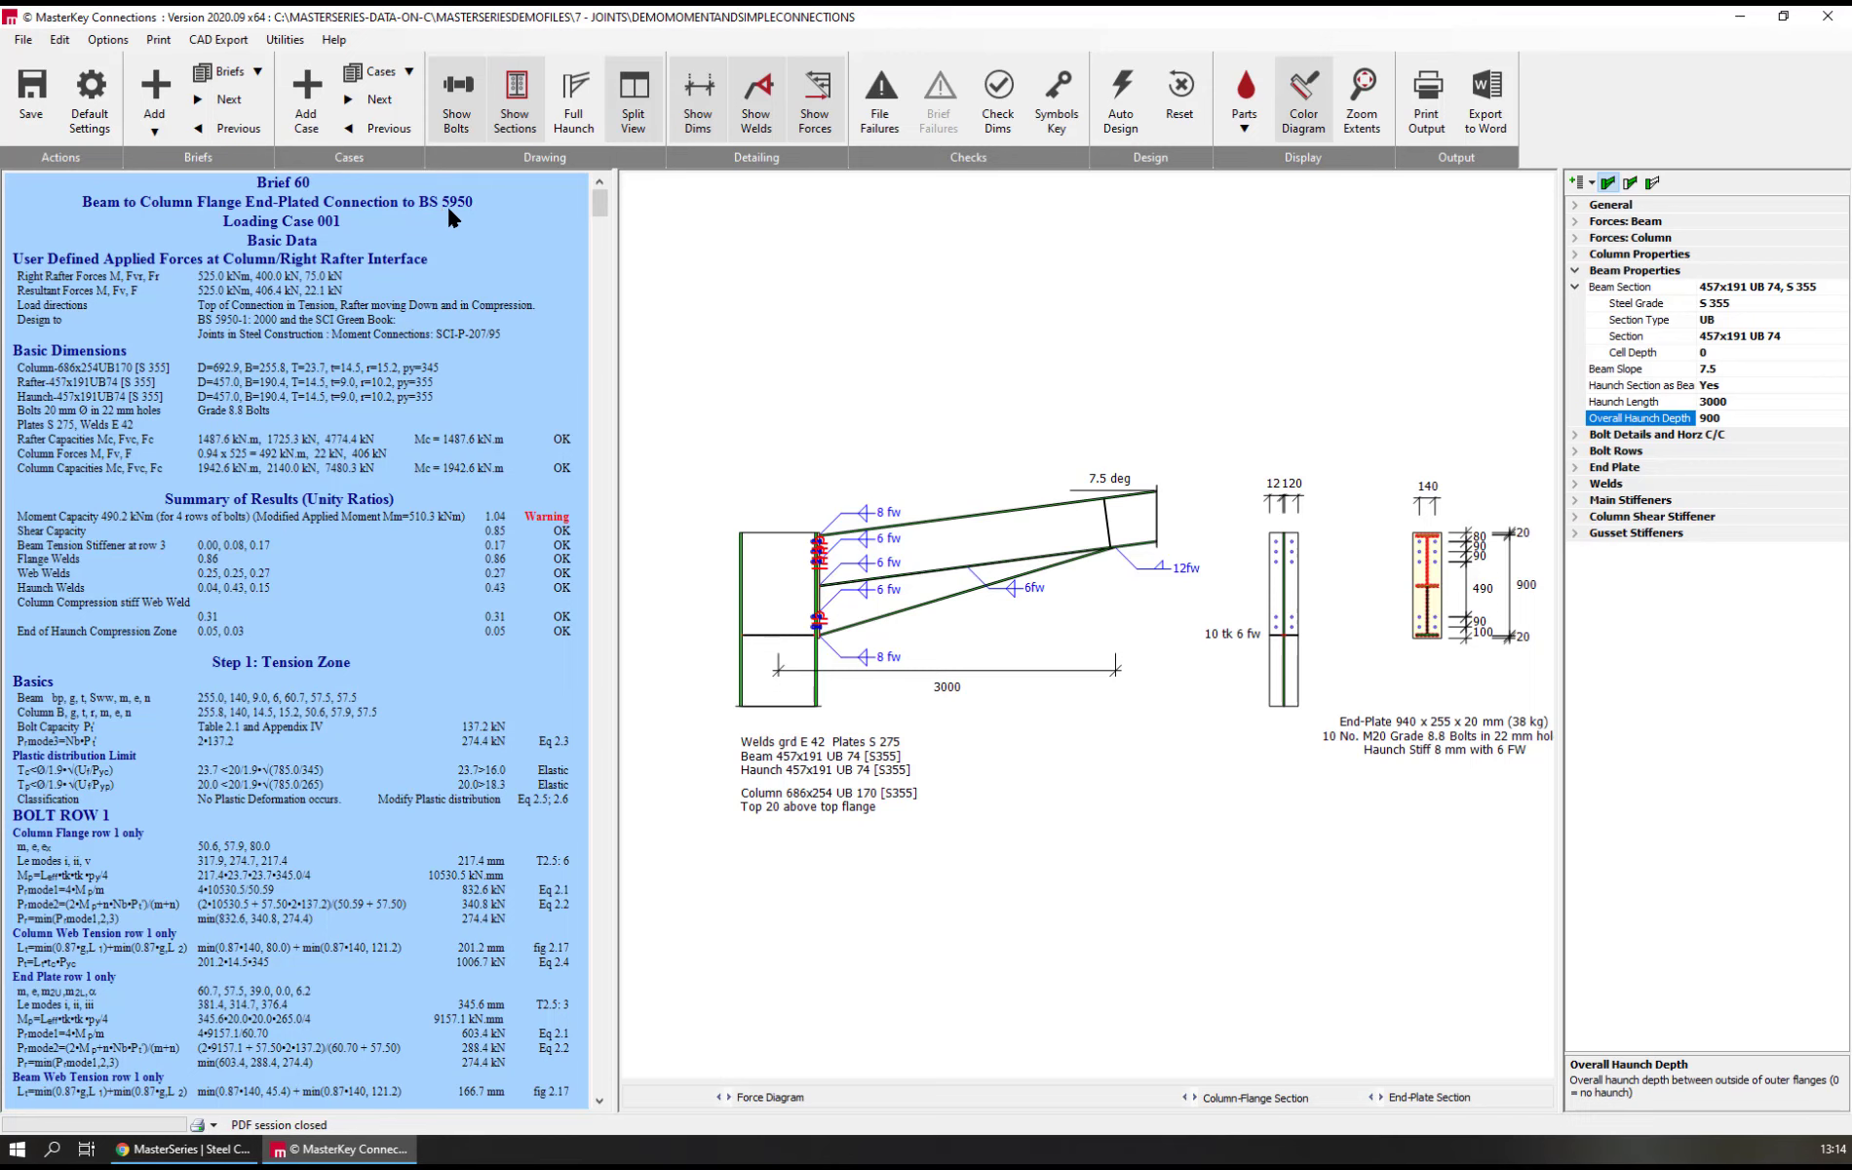
Switch the design code to EC 3-1-8: 2005 and view the national annex choices, keeping UK
{"action": "left_click", "coordinate": [109, 41]}
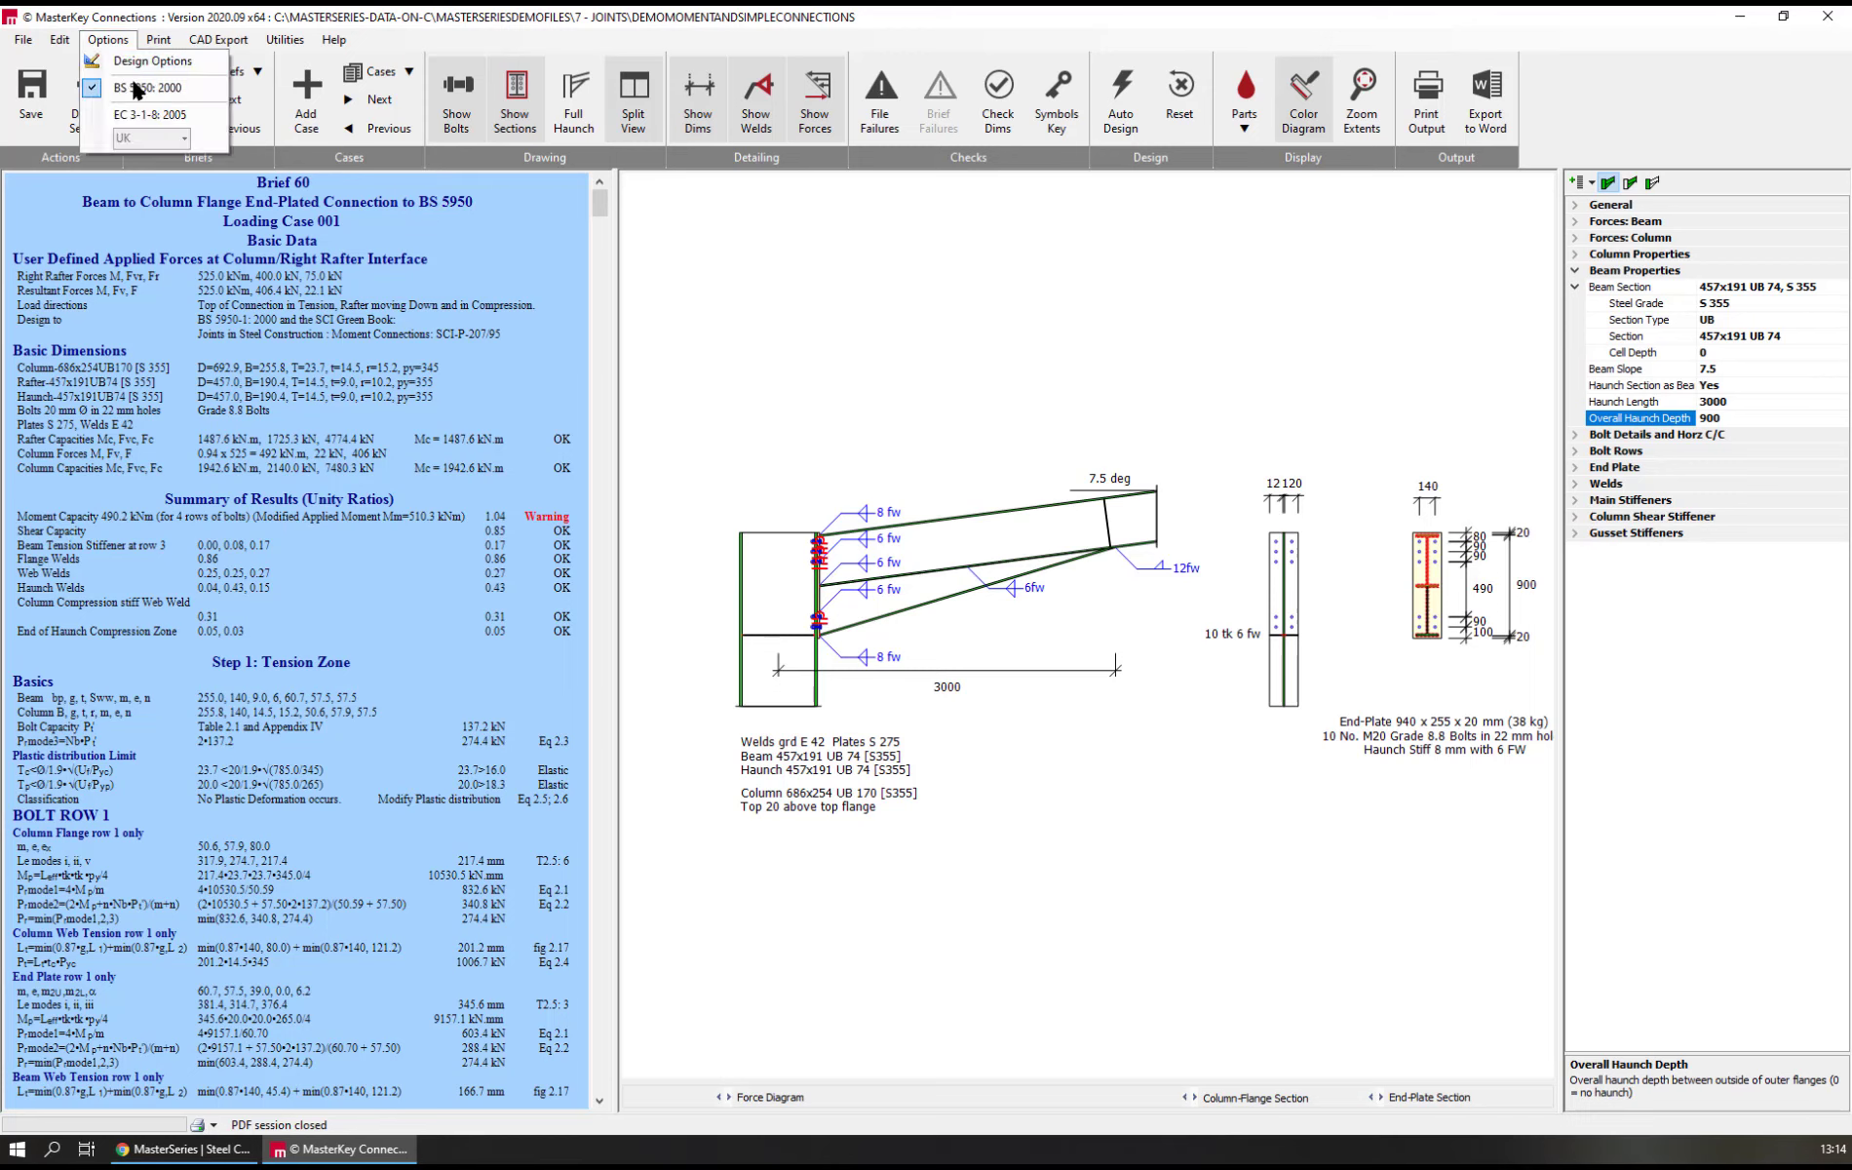
{"action": "left_click", "coordinate": [149, 115]}
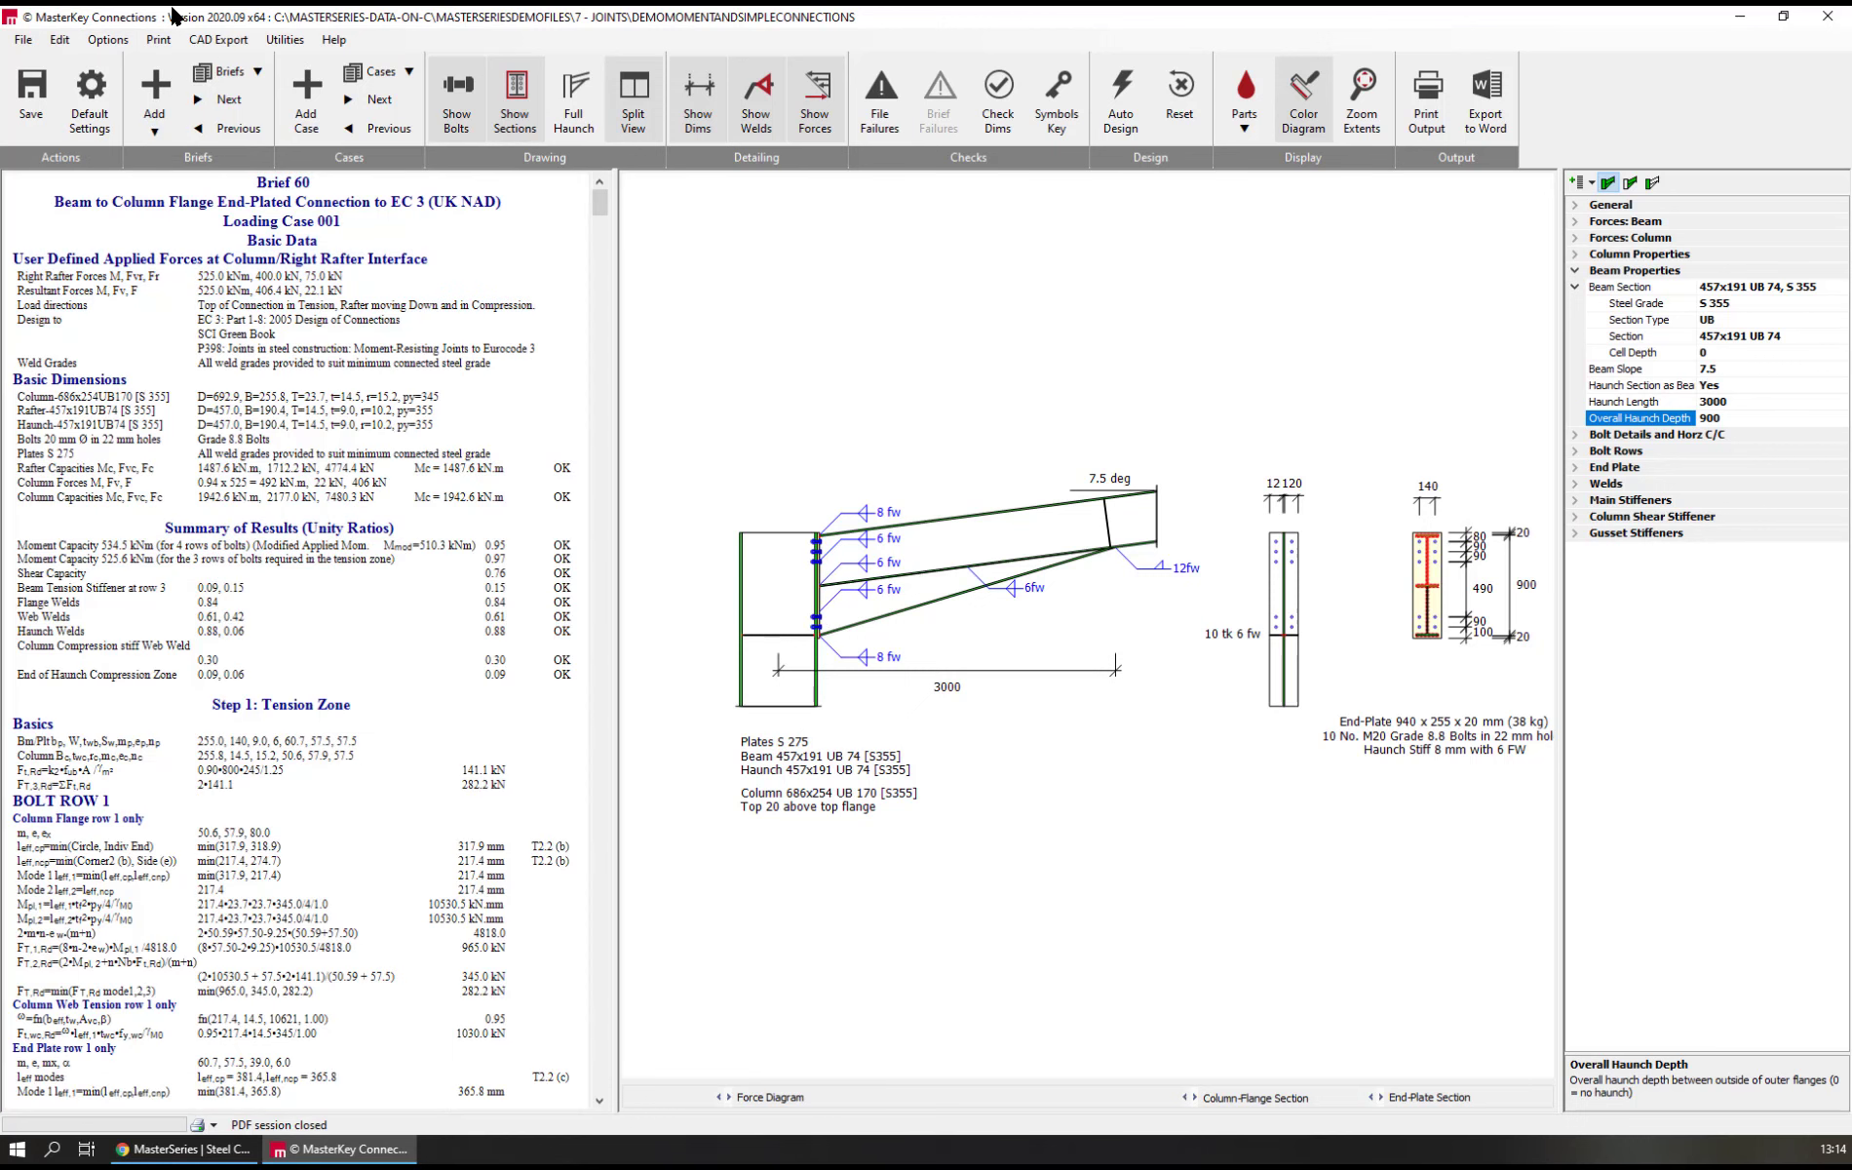
{"action": "left_click", "coordinate": [107, 40]}
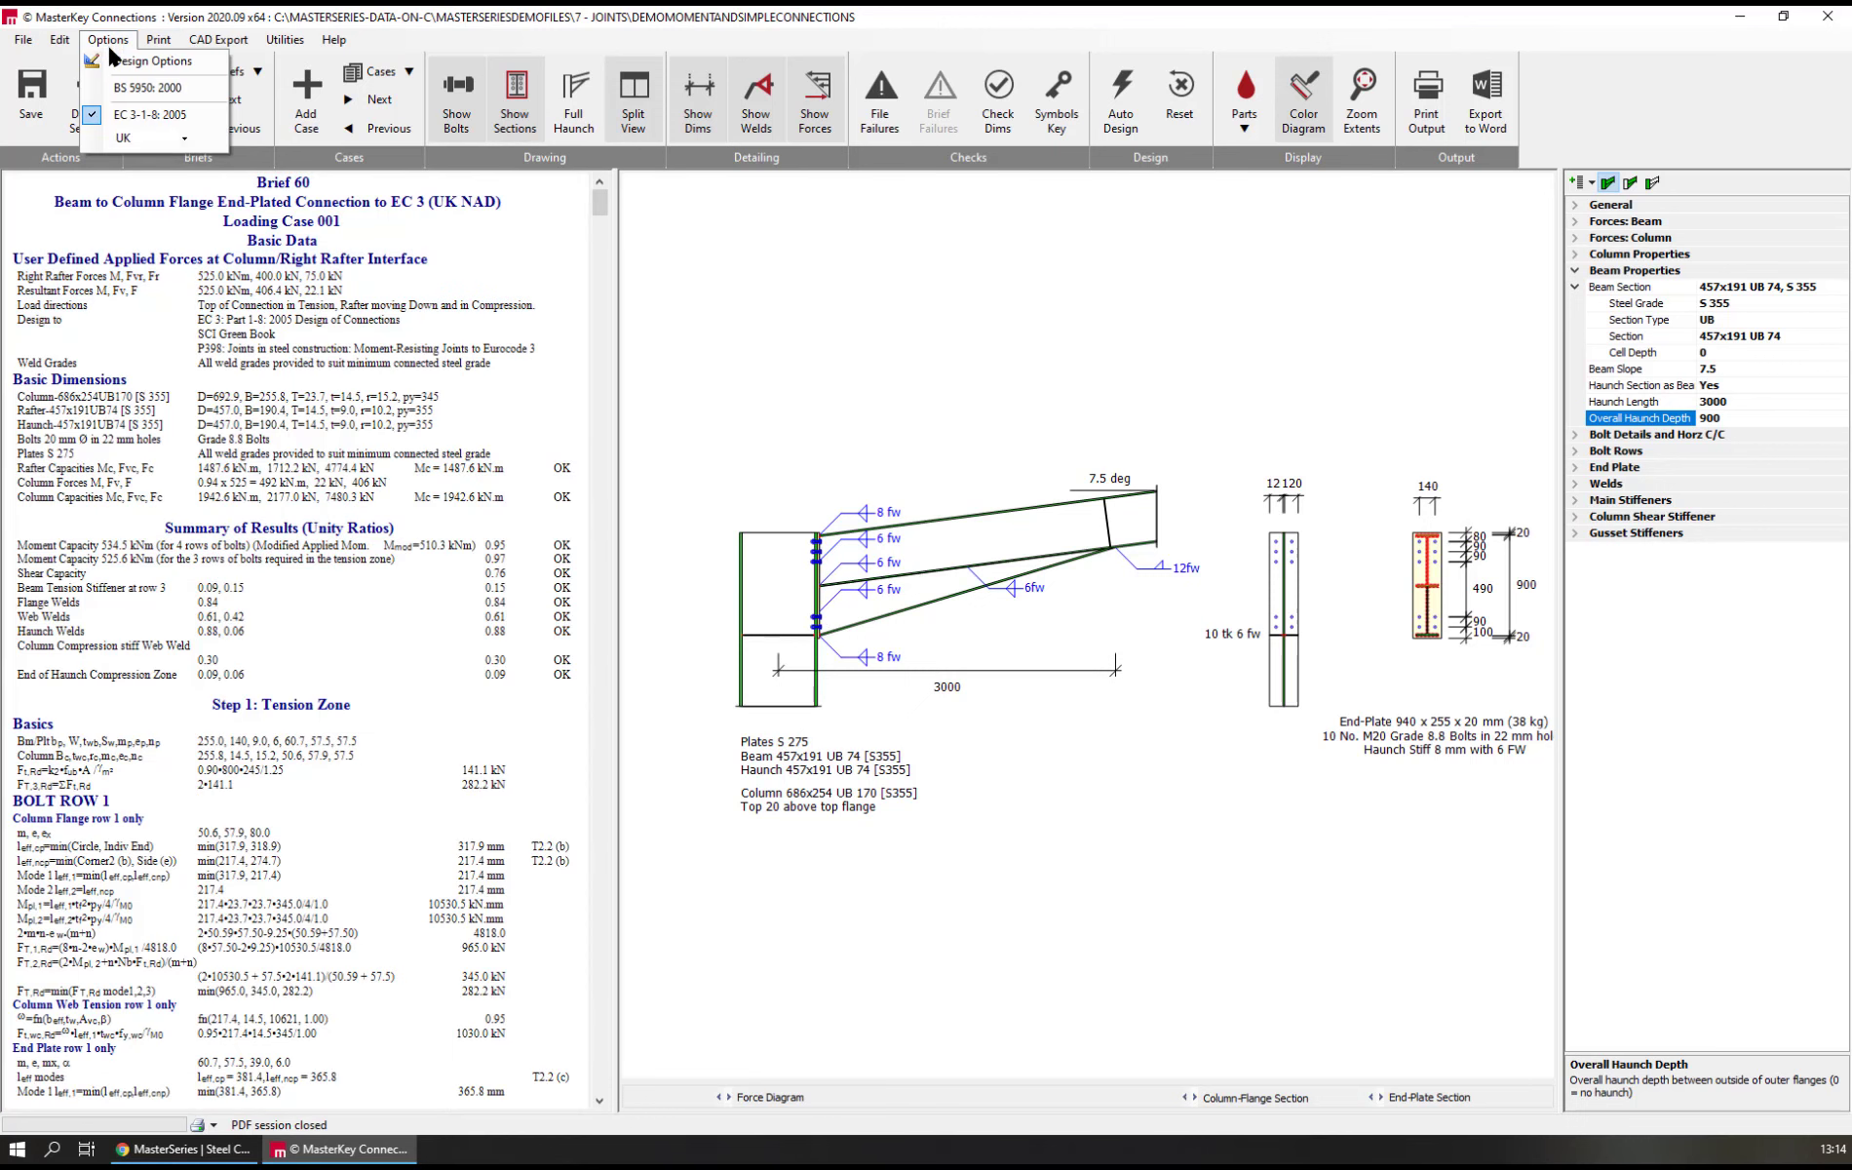
{"action": "left_click", "coordinate": [183, 139]}
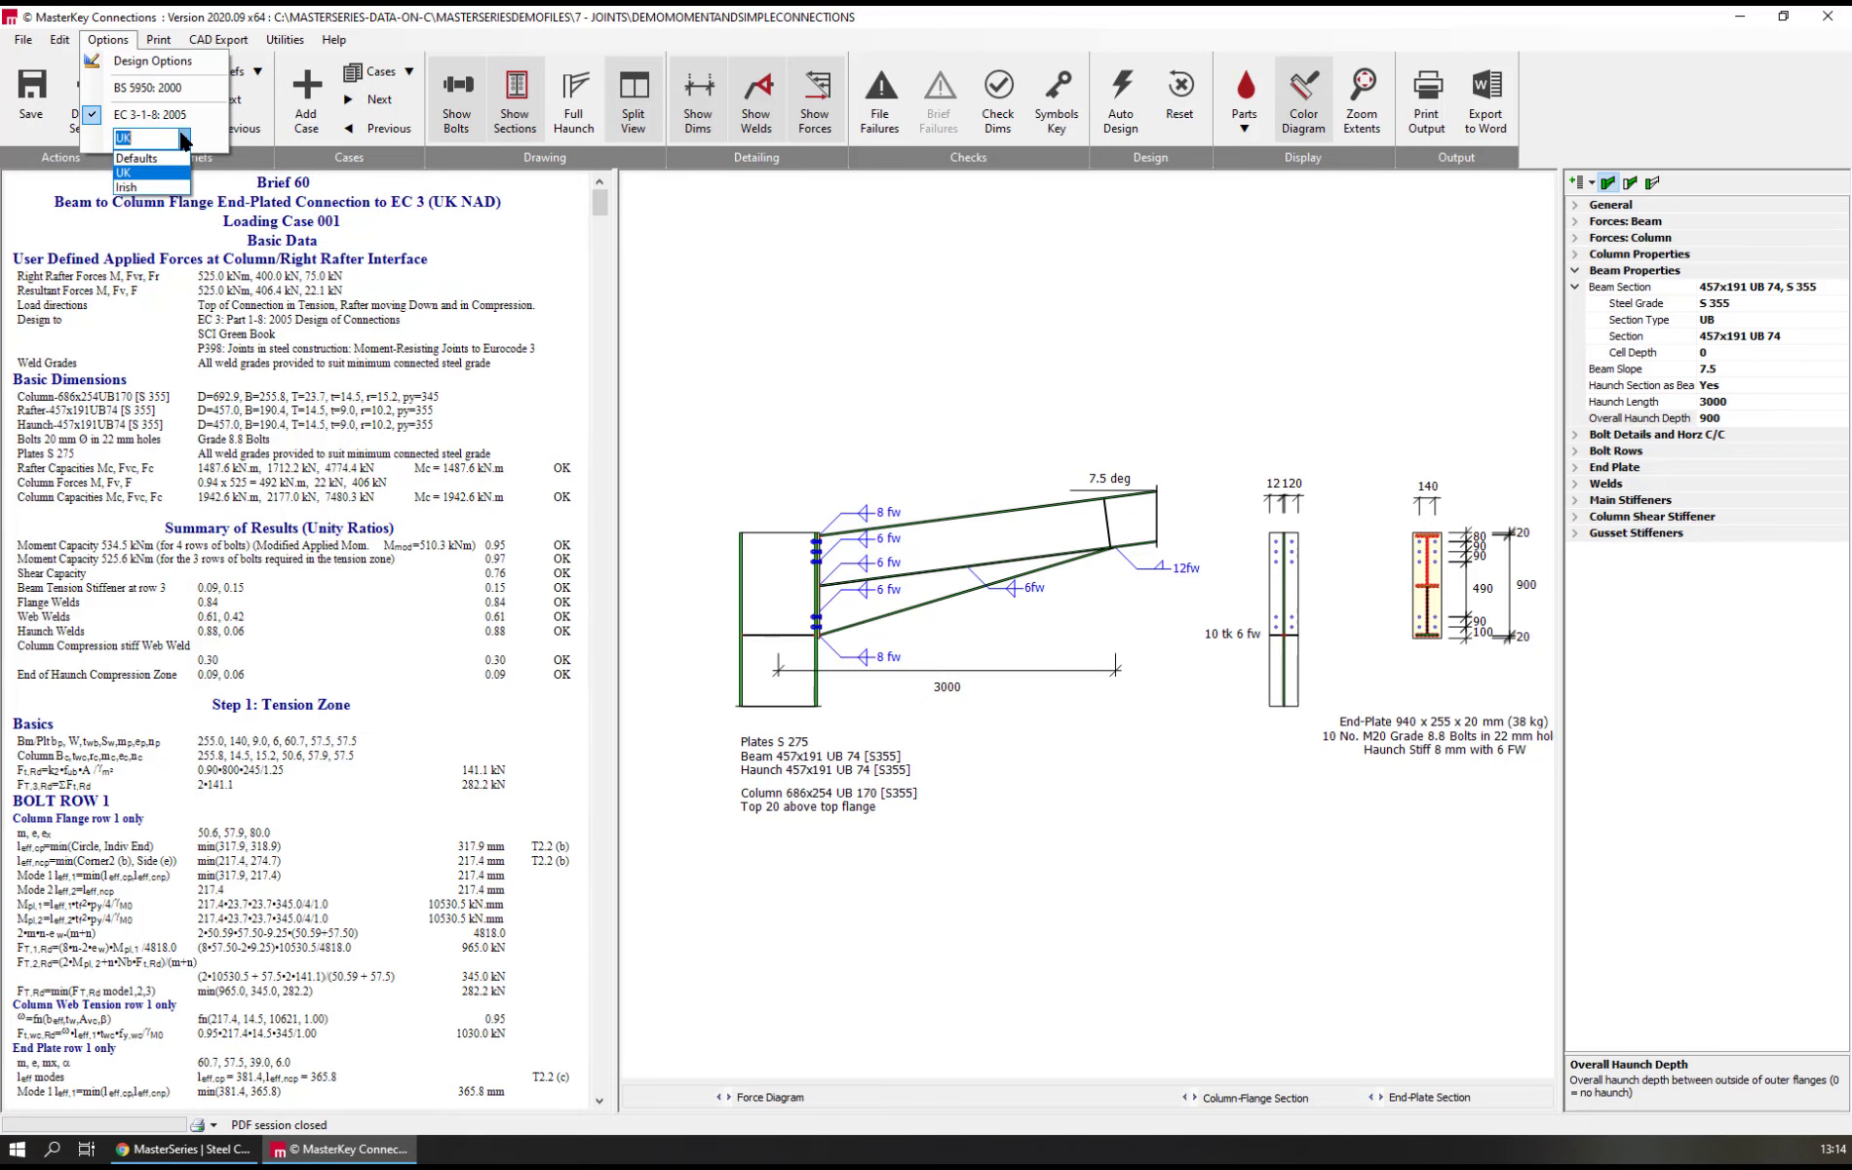
{"action": "left_click", "coordinate": [182, 137]}
{"action": "left_click", "coordinate": [654, 728]}
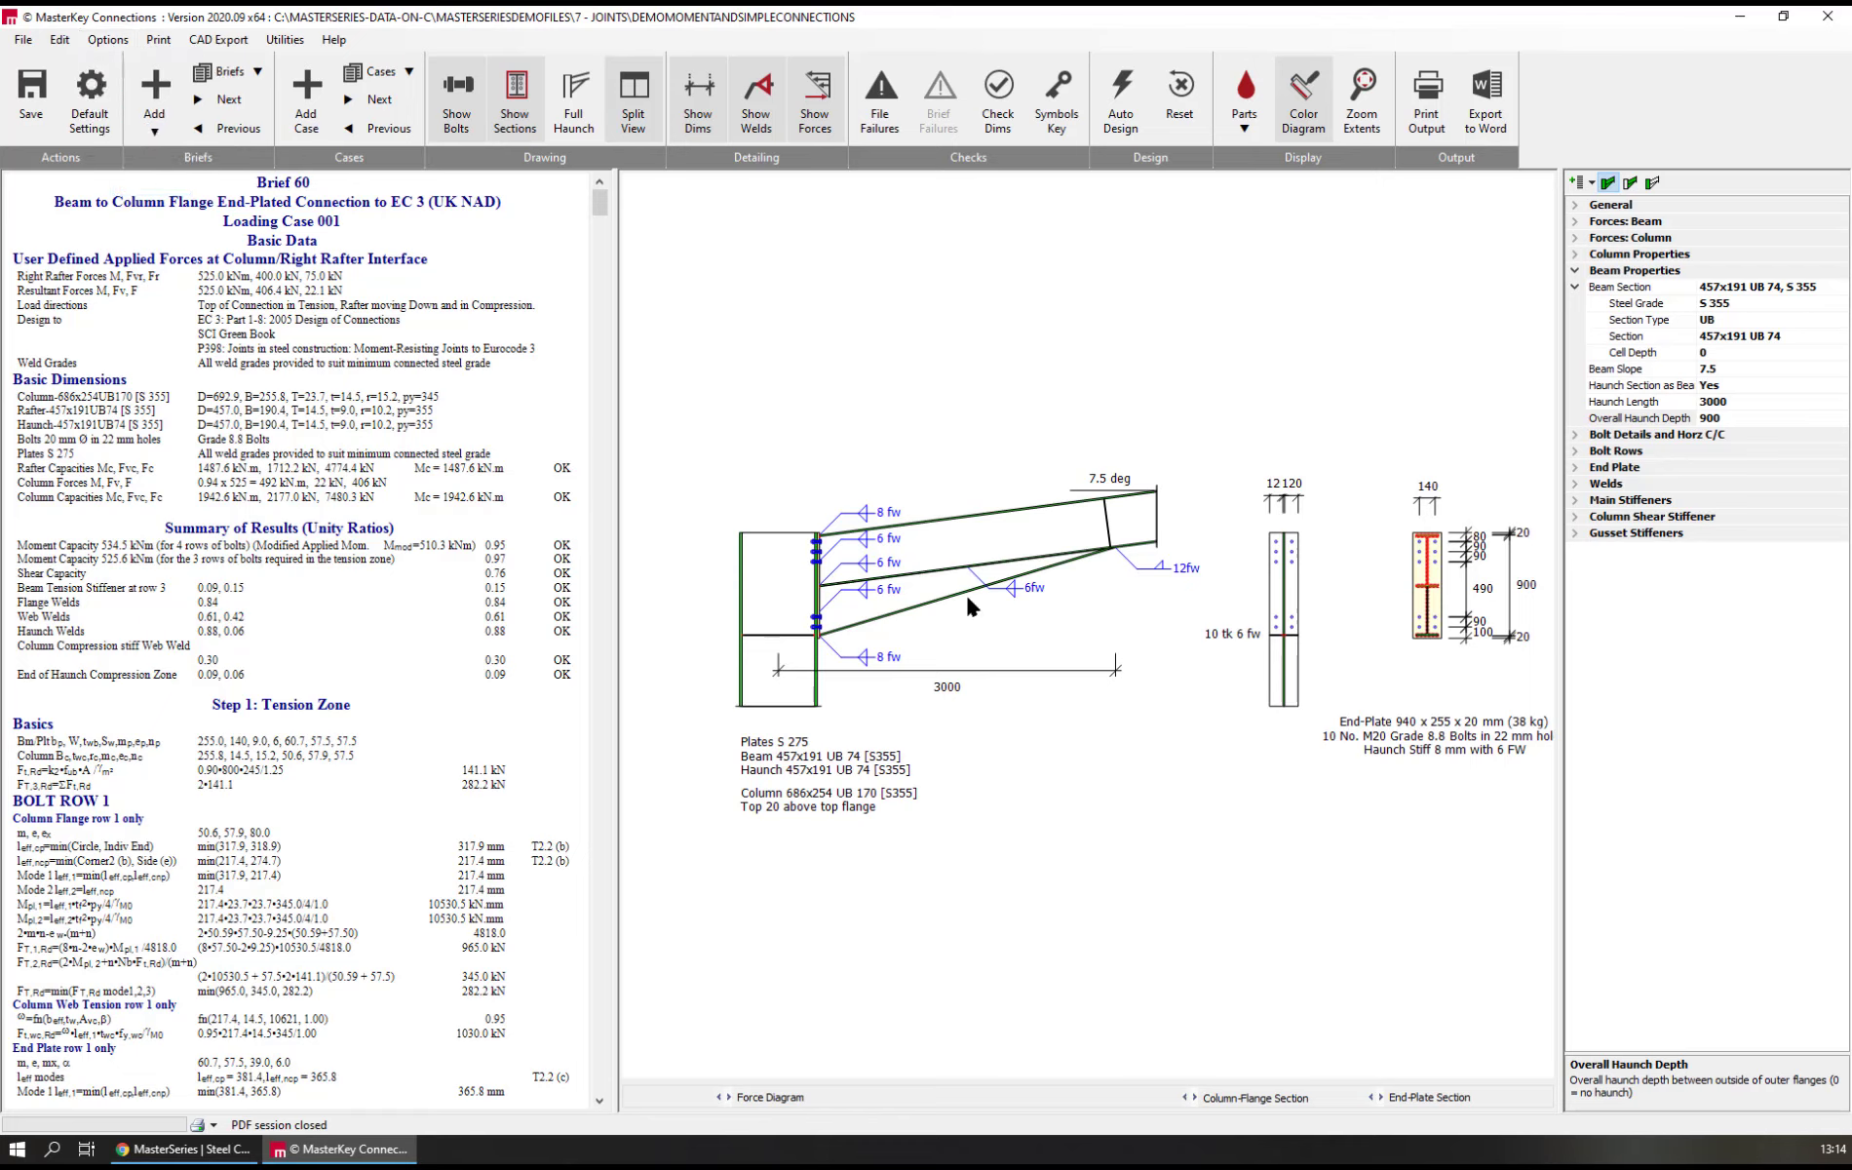
Set the spacing of upper bolt rows 3 and 2 to 0 mm
{"action": "left_click", "coordinate": [1607, 451]}
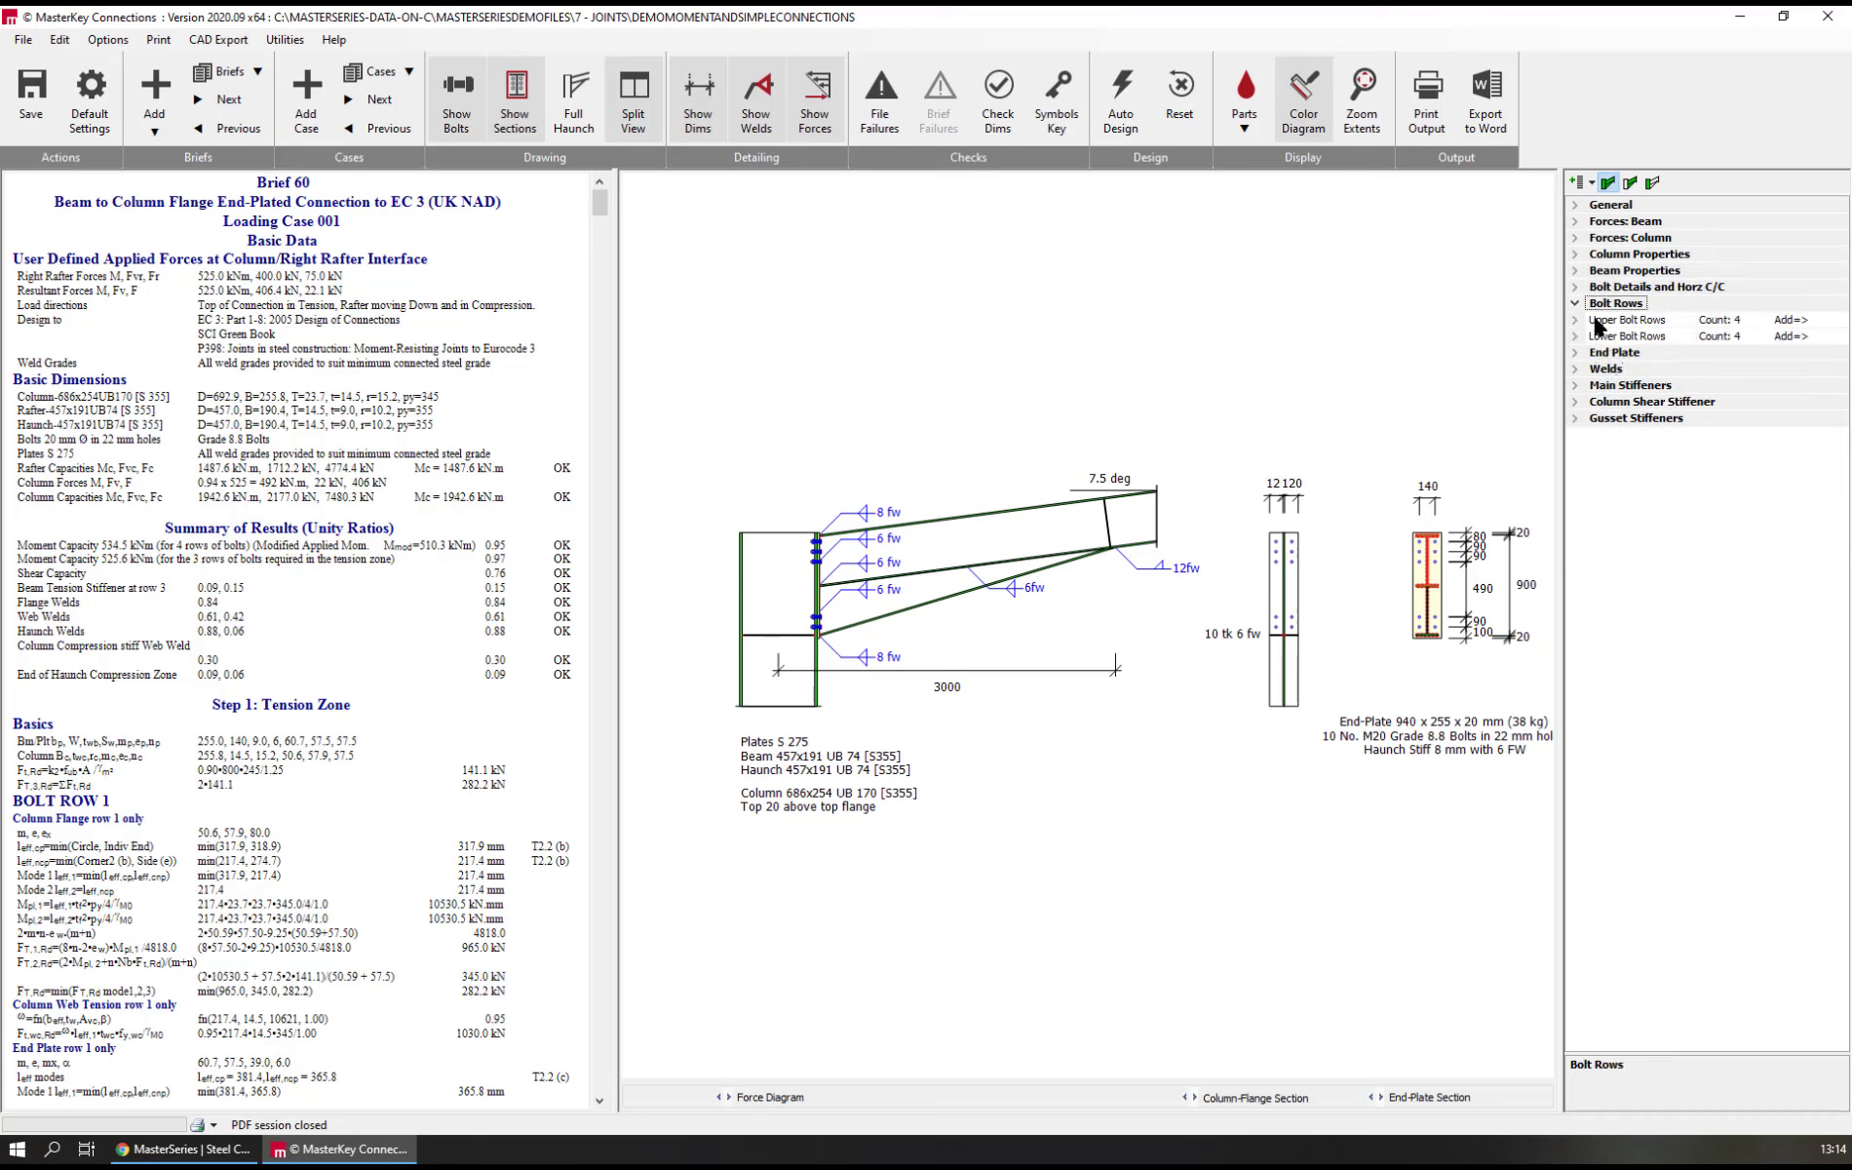
{"action": "double_click", "coordinate": [1595, 324]}
{"action": "left_click", "coordinate": [1626, 371]}
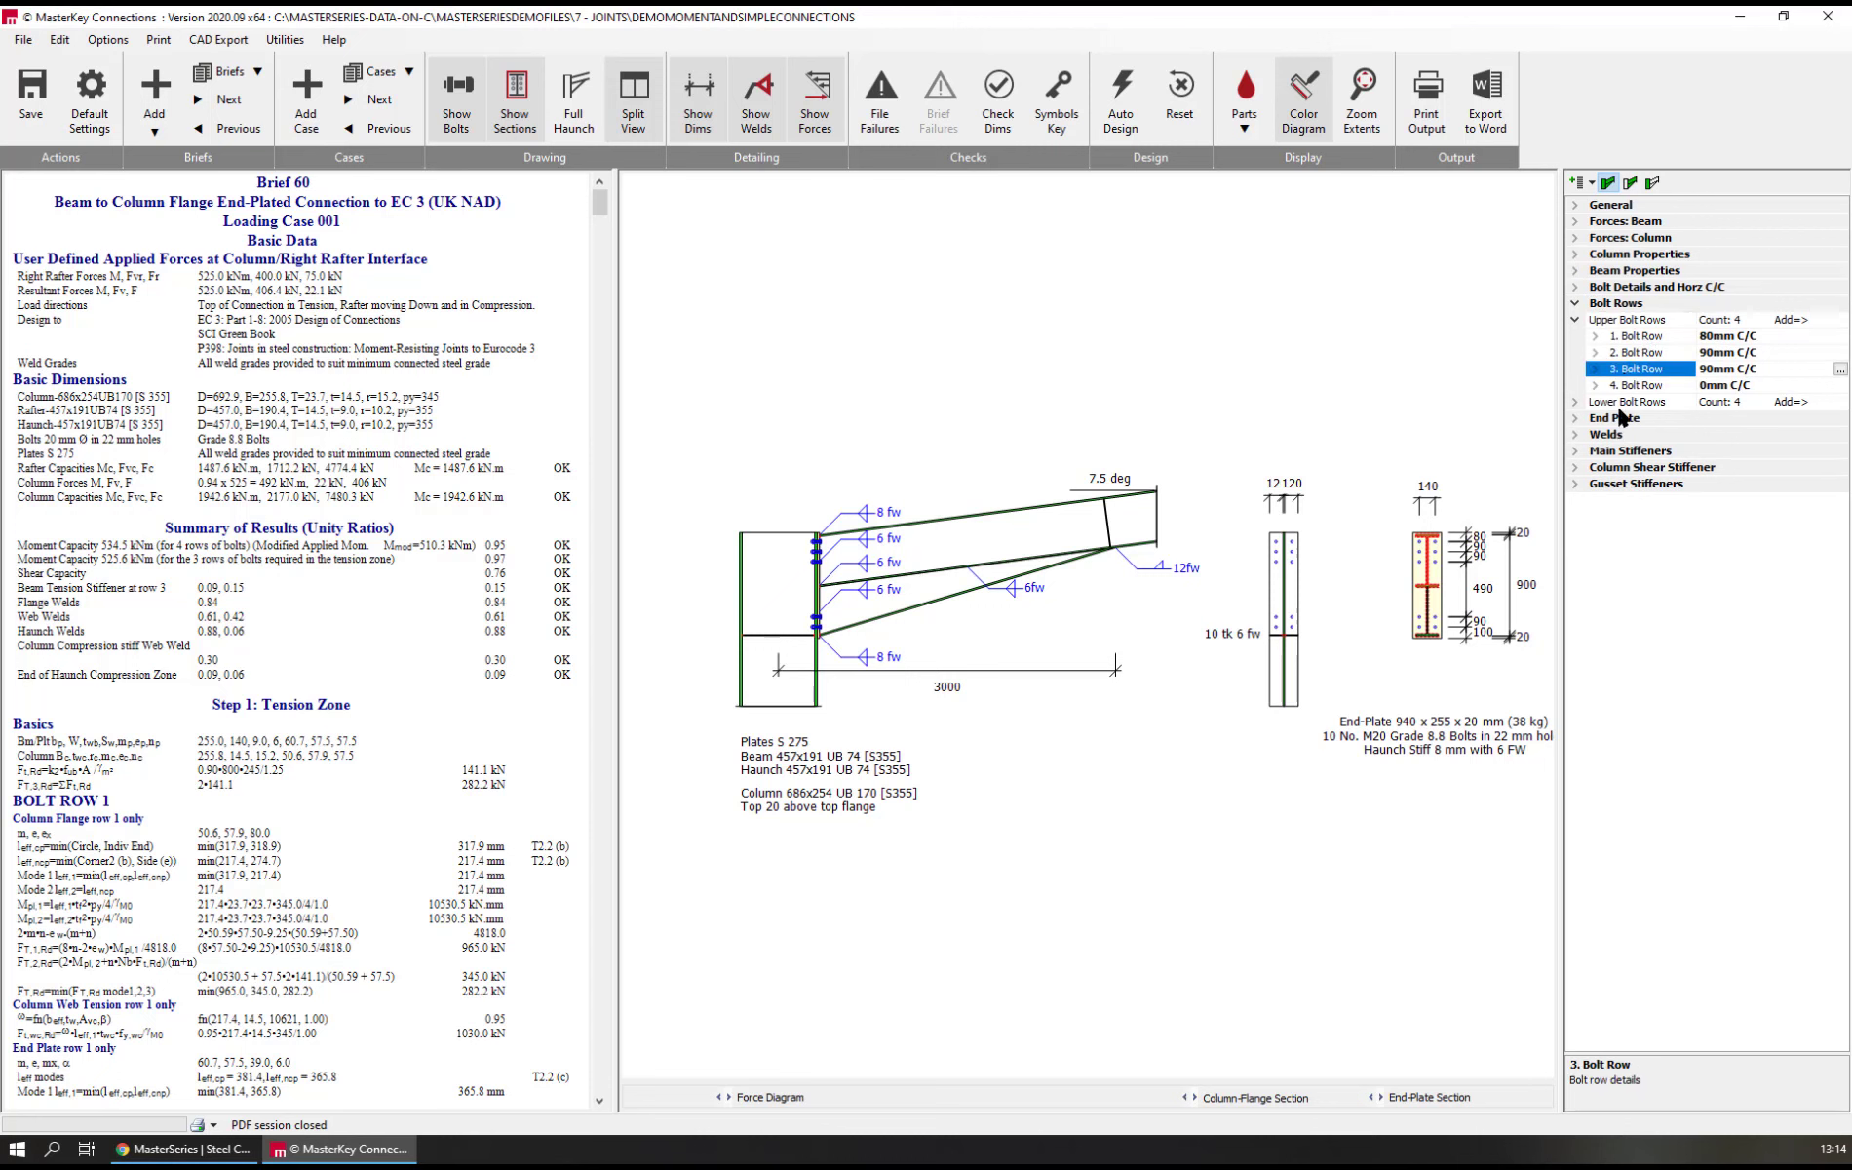
{"action": "type", "text": "0"}
{"action": "key", "text": "Return"}
{"action": "key", "text": "Up"}
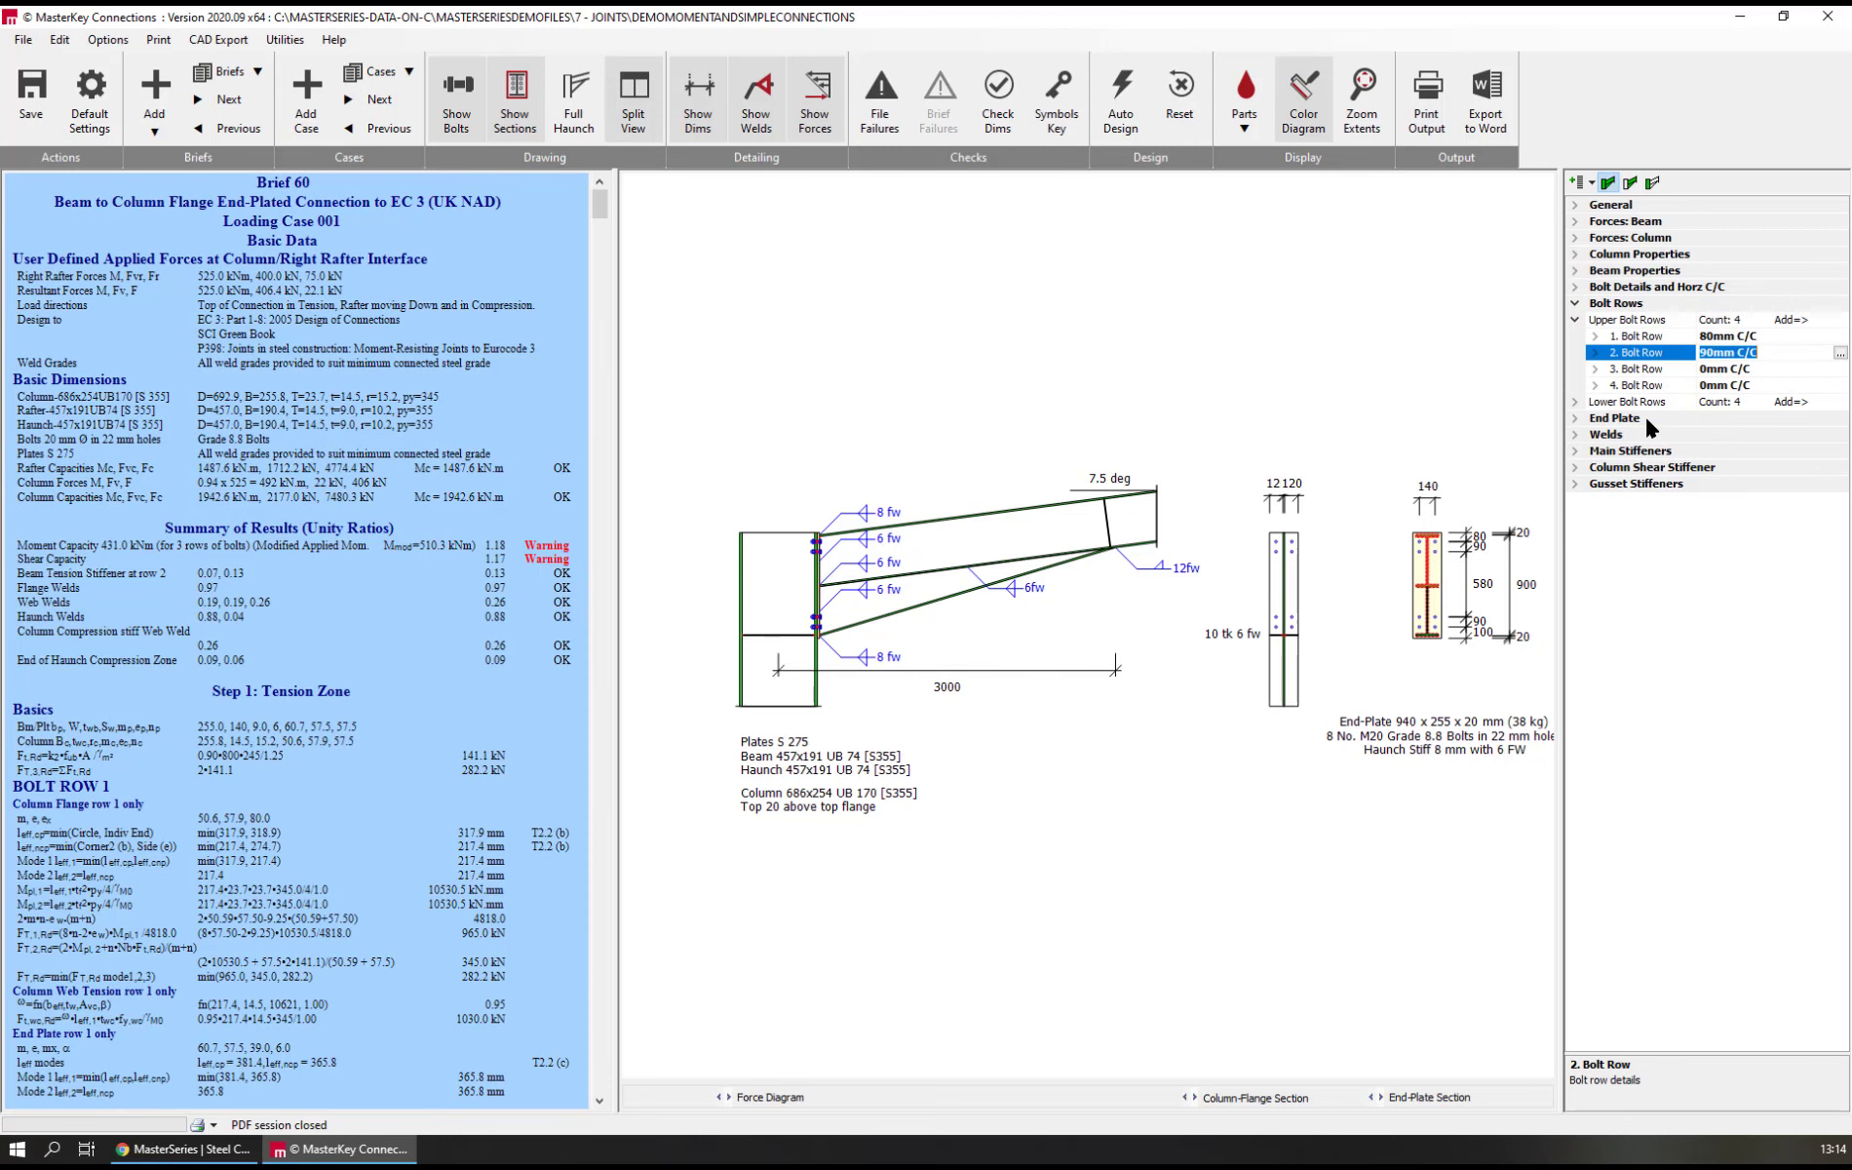
{"action": "type", "text": "0"}
{"action": "key", "text": "Return"}
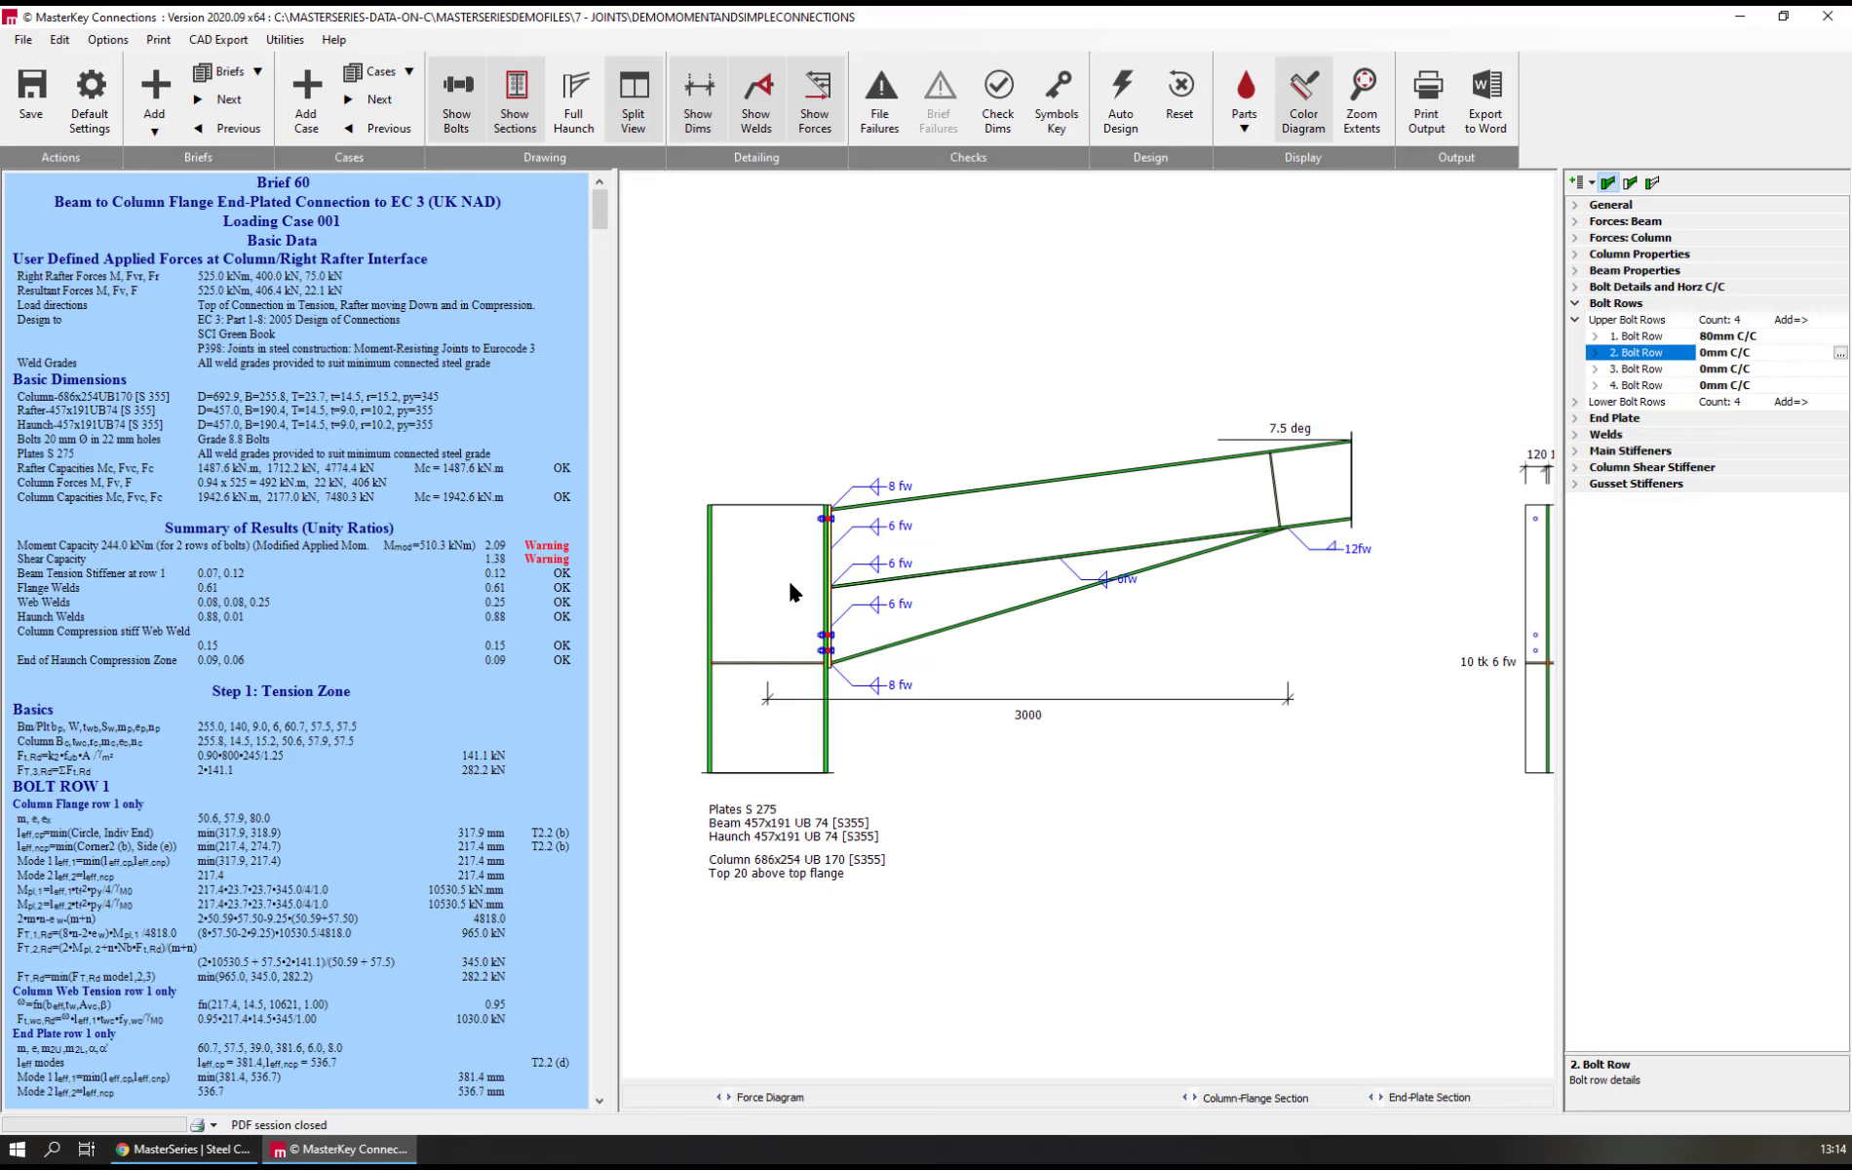
Set the spacing of upper bolt rows 2 and 3 to 90 mm each
{"action": "scroll", "coordinate": [790, 579], "scroll_direction": "up", "scroll_amount": 5}
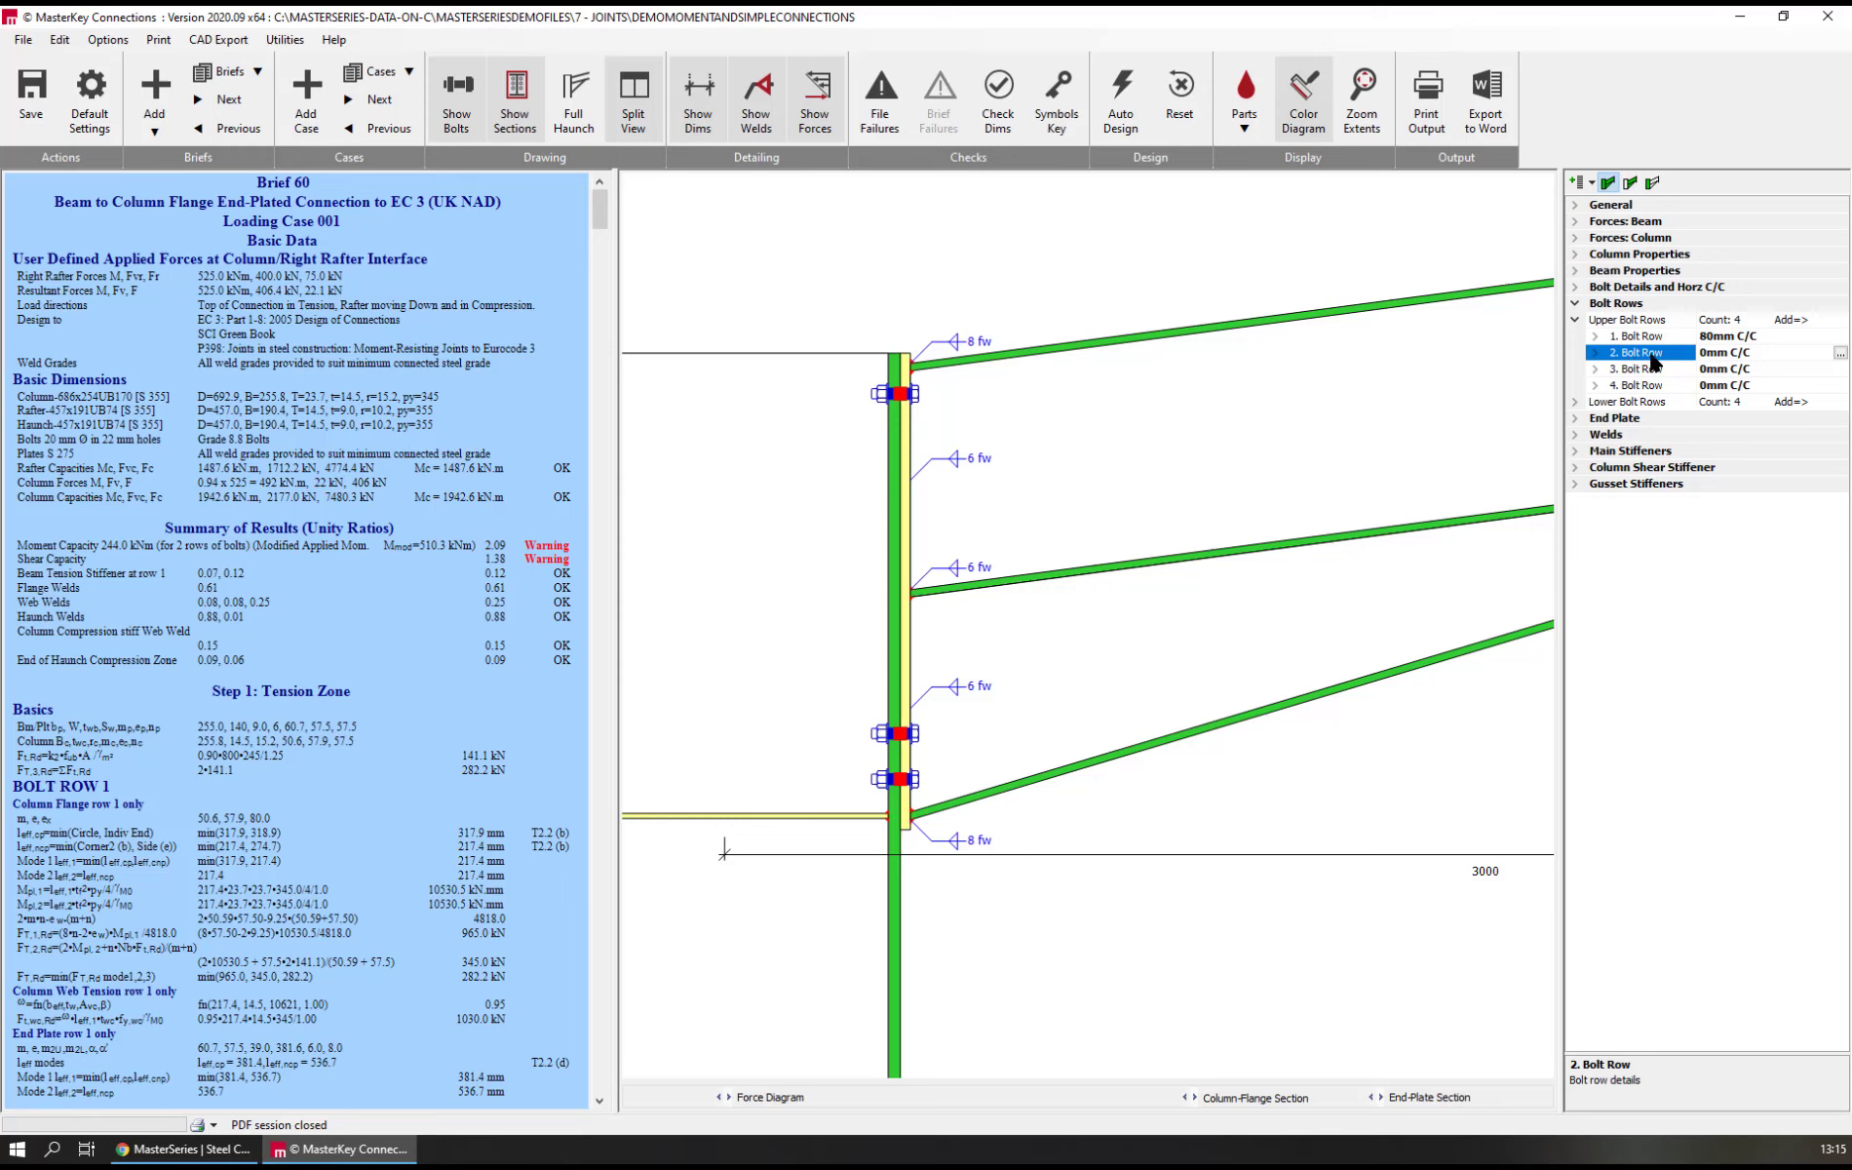
{"action": "type", "text": "90"}
{"action": "key", "text": "Return"}
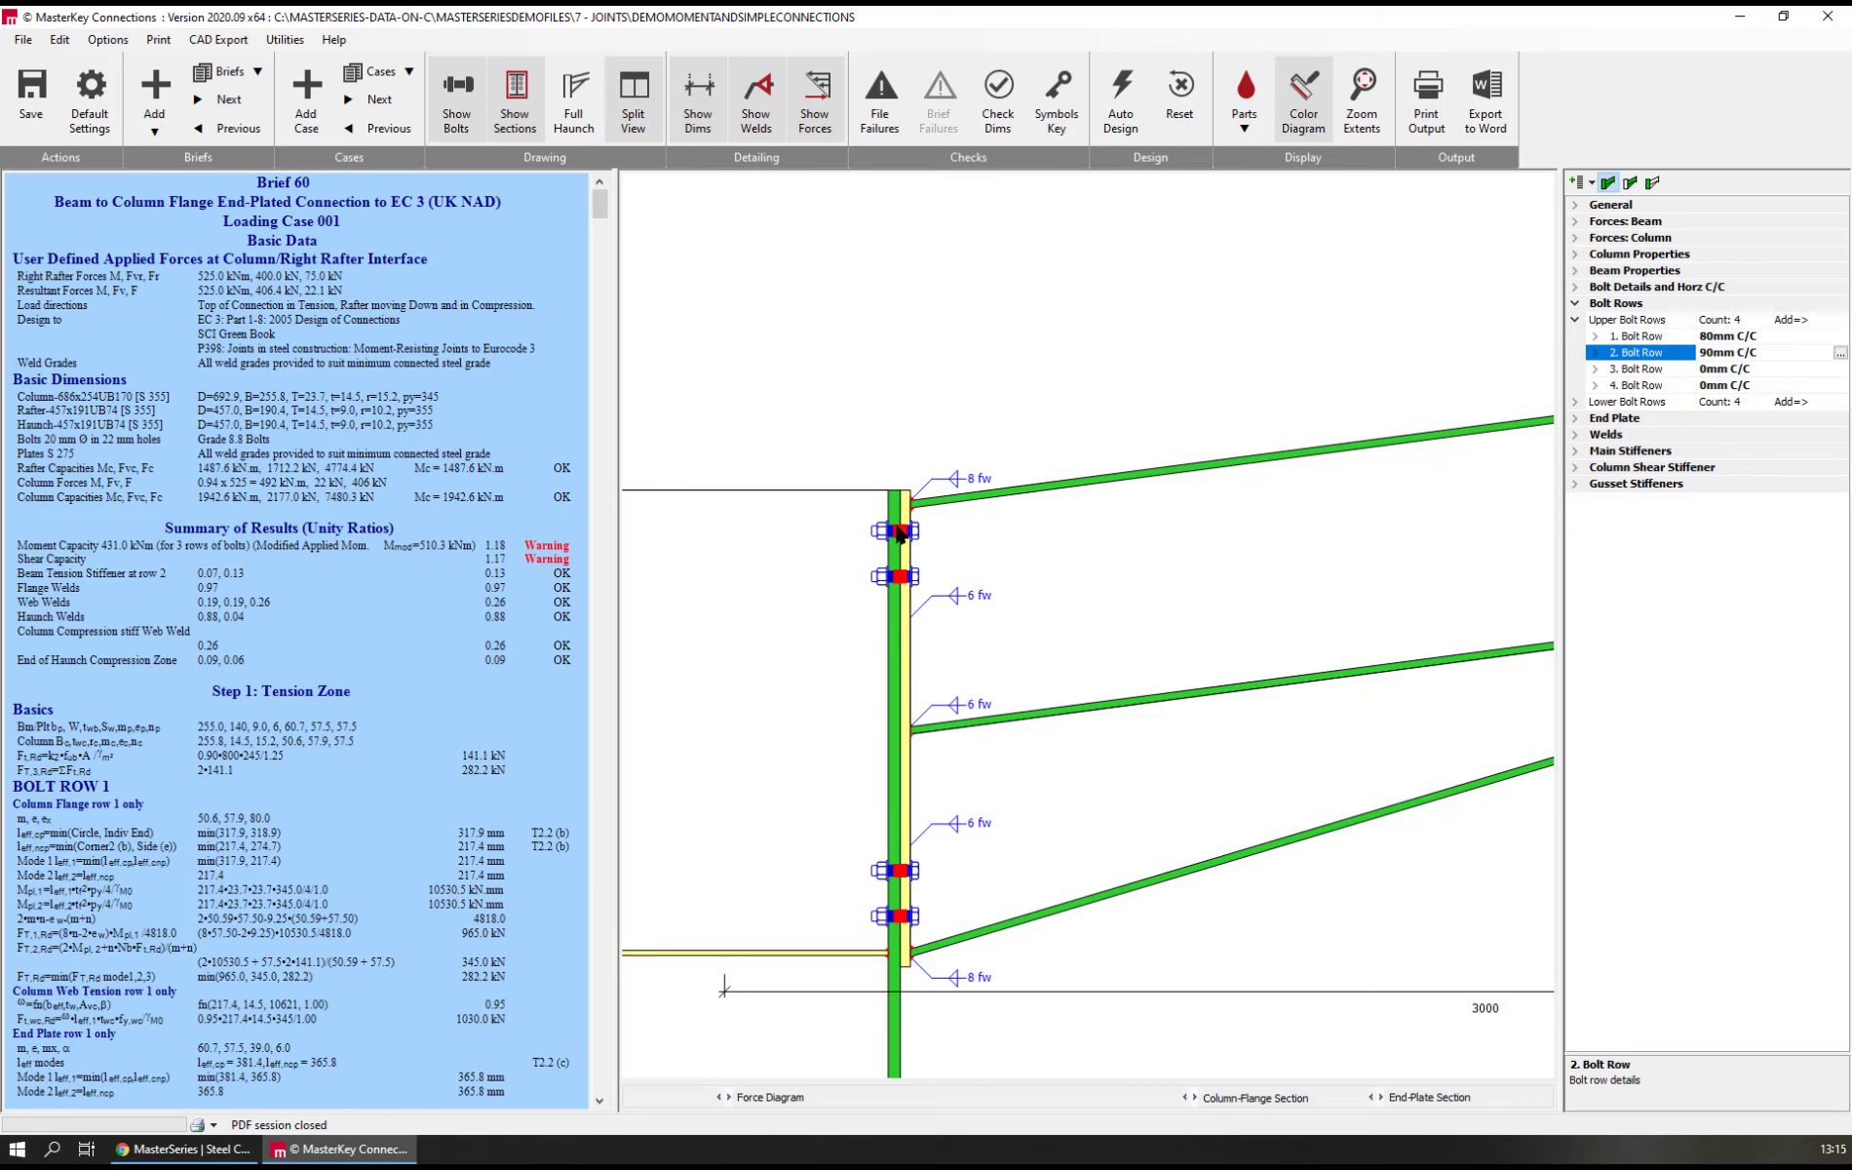
{"action": "left_click", "coordinate": [1643, 370]}
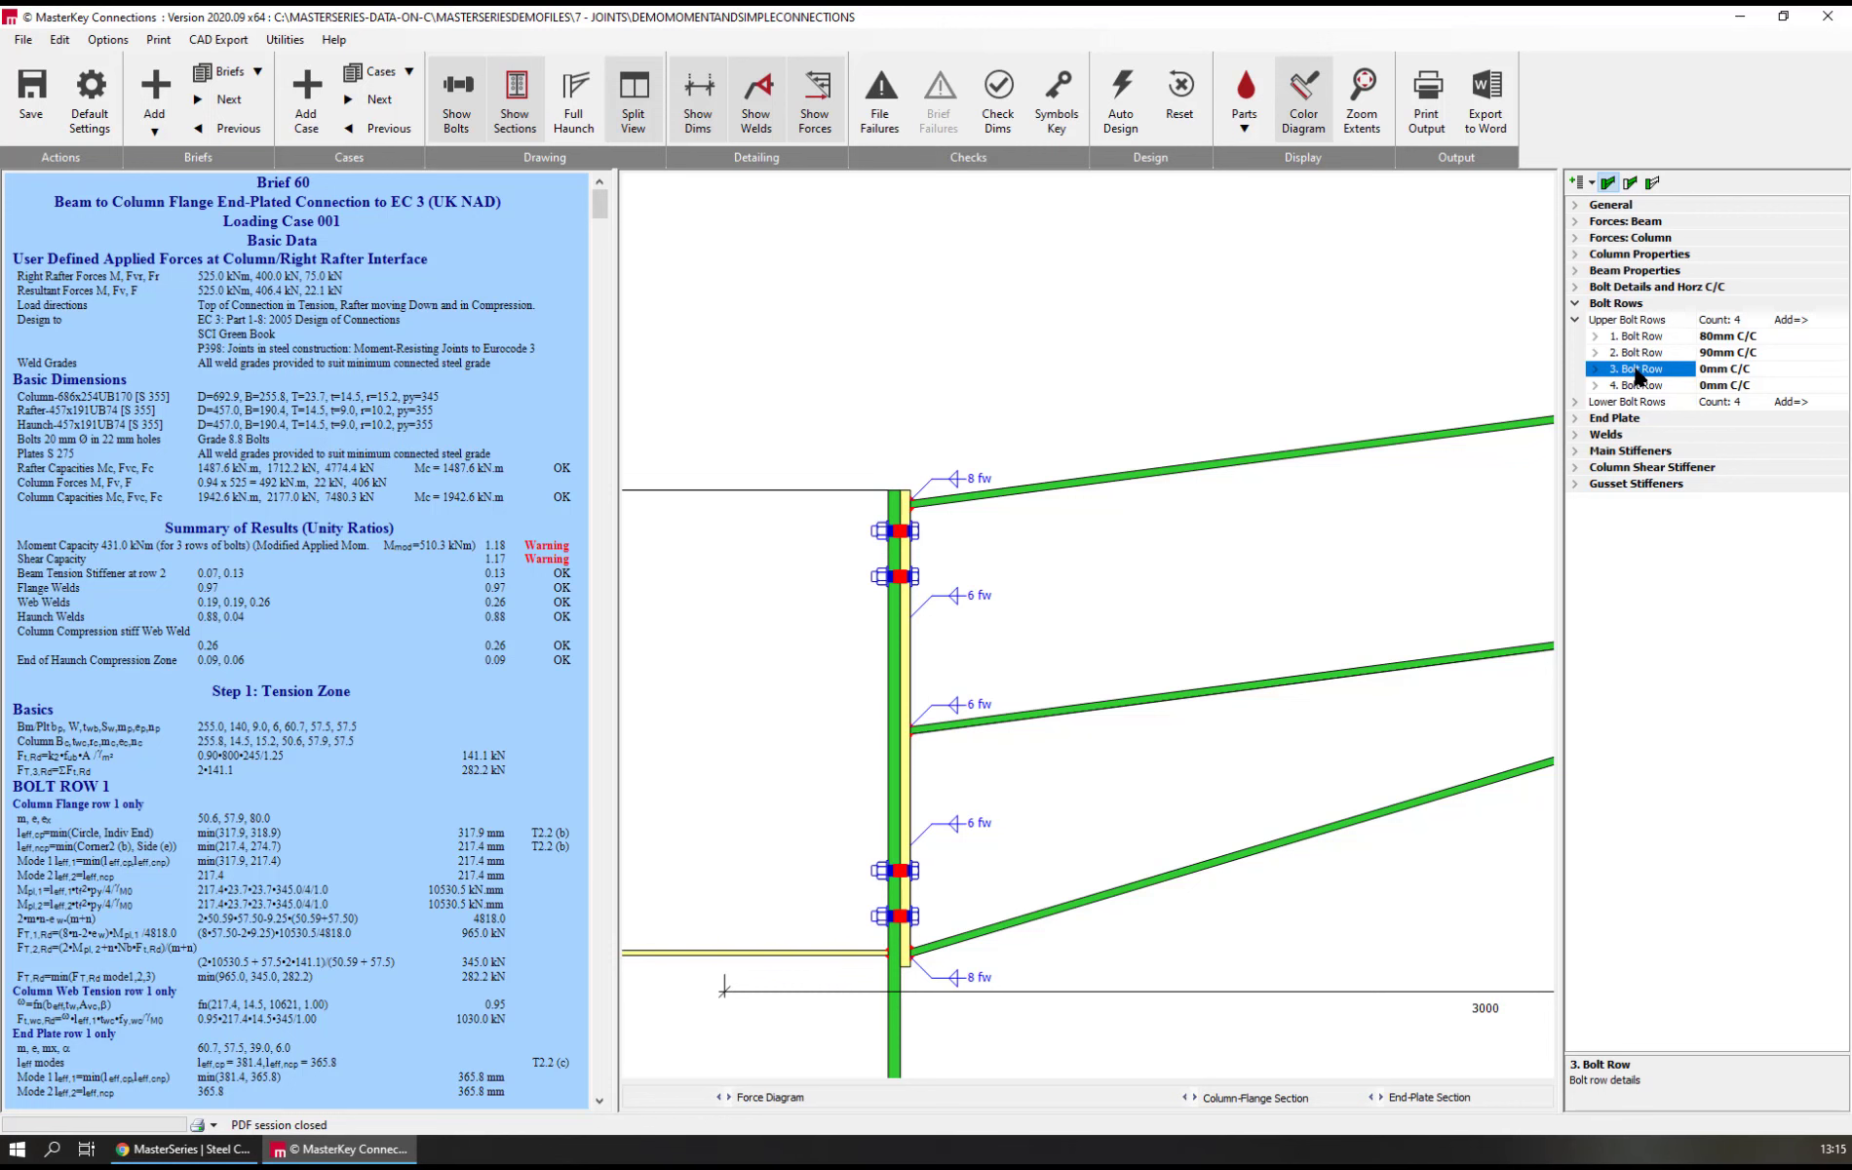
{"action": "type", "text": "90"}
{"action": "key", "text": "Return"}
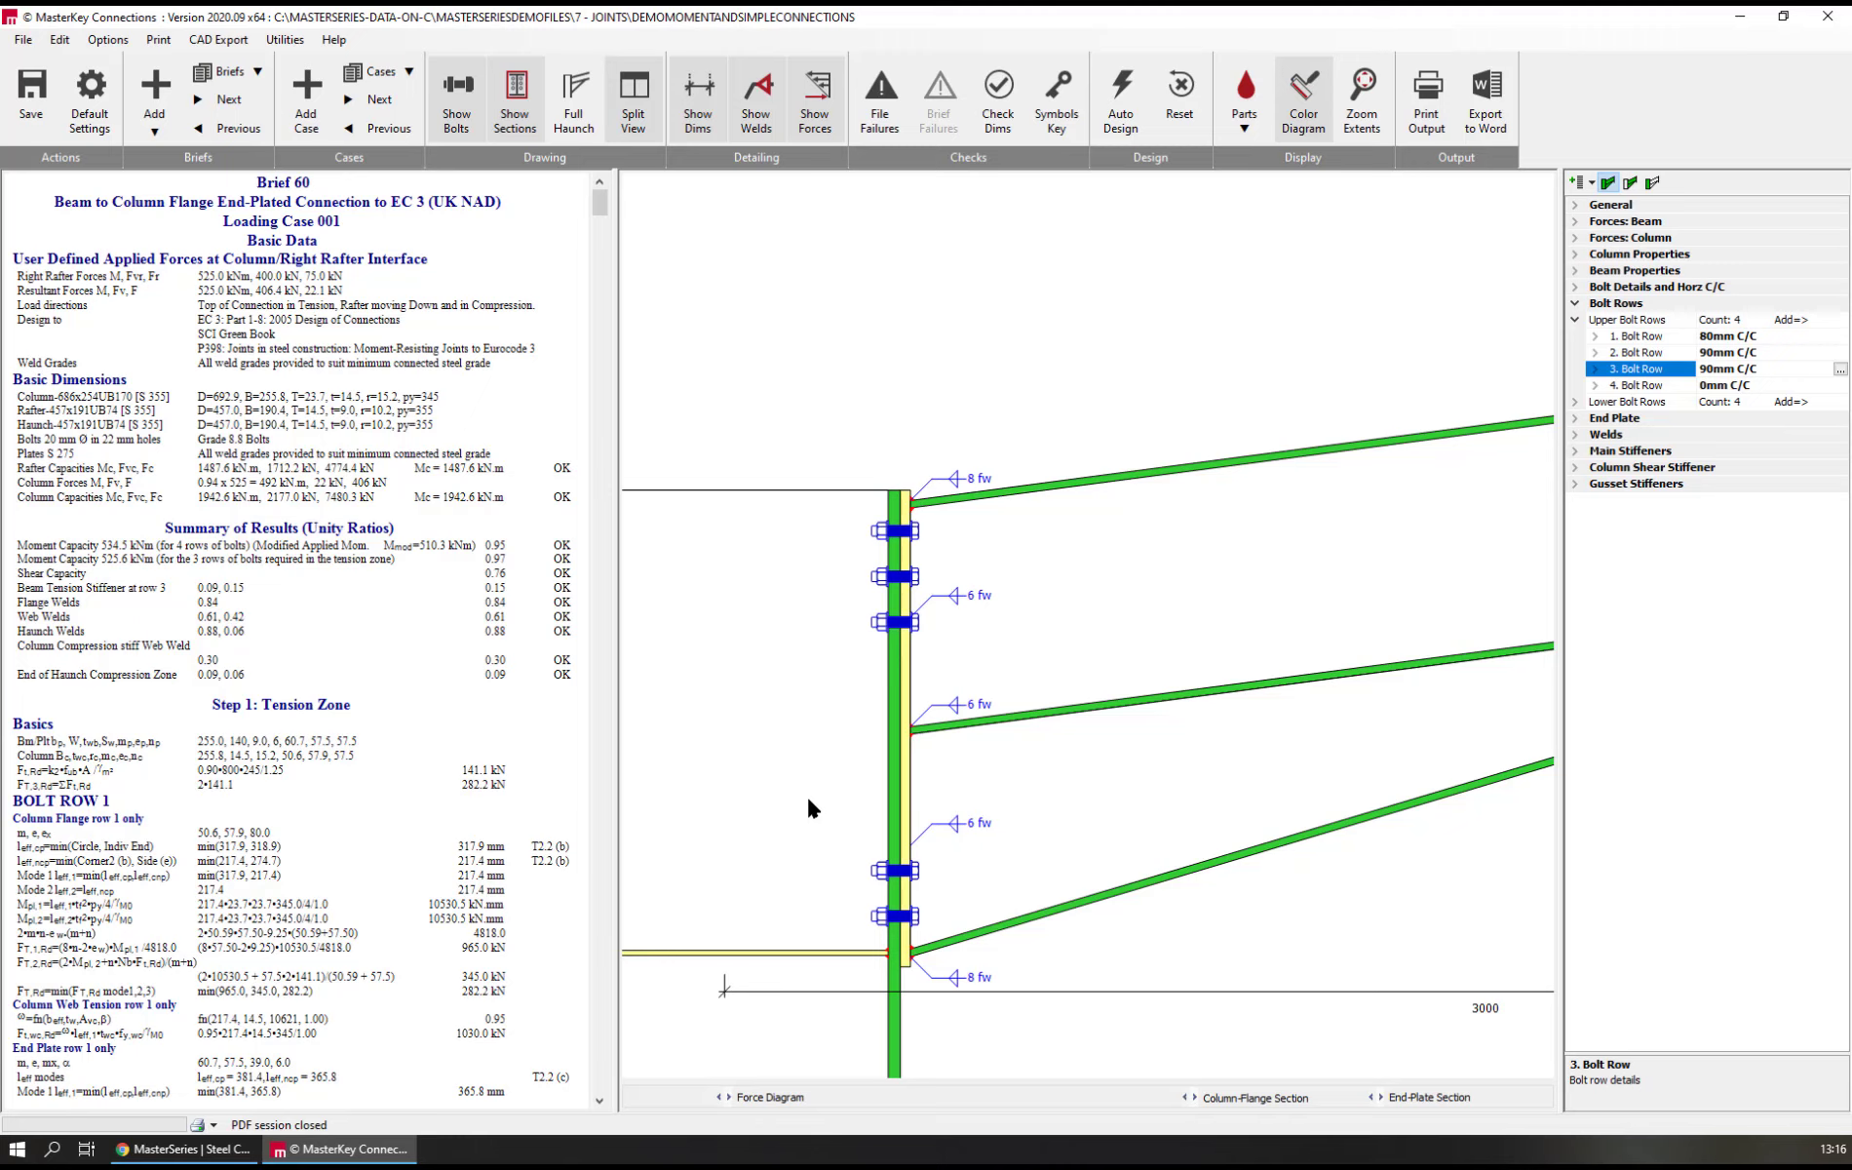
Remove the bottom column web stiffener from the main stiffeners by setting its thickness to 0
{"action": "scroll", "coordinate": [844, 535], "scroll_direction": "down", "scroll_amount": 5}
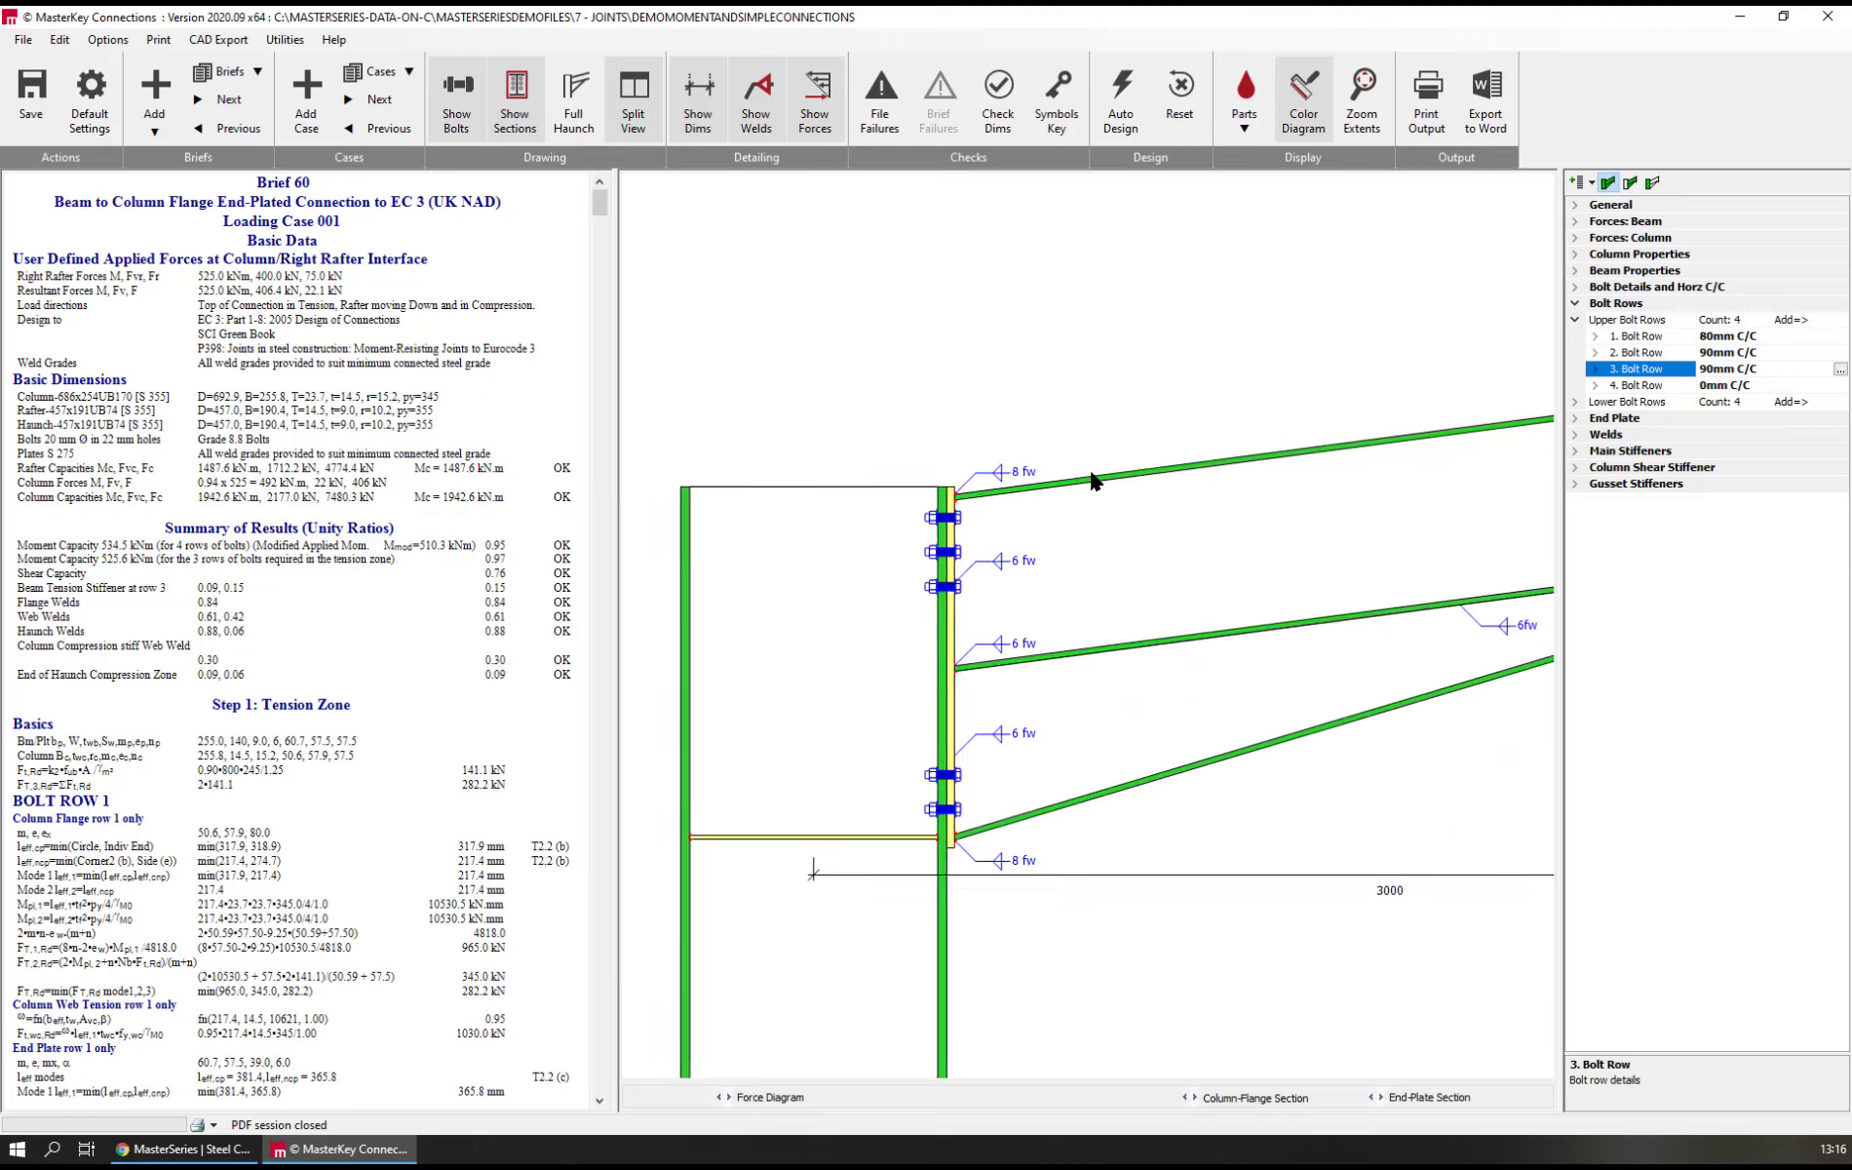
{"action": "middle_click_drag", "start_coordinate": [952, 568], "coordinate": [1108, 504]}
{"action": "left_click", "coordinate": [1118, 507]}
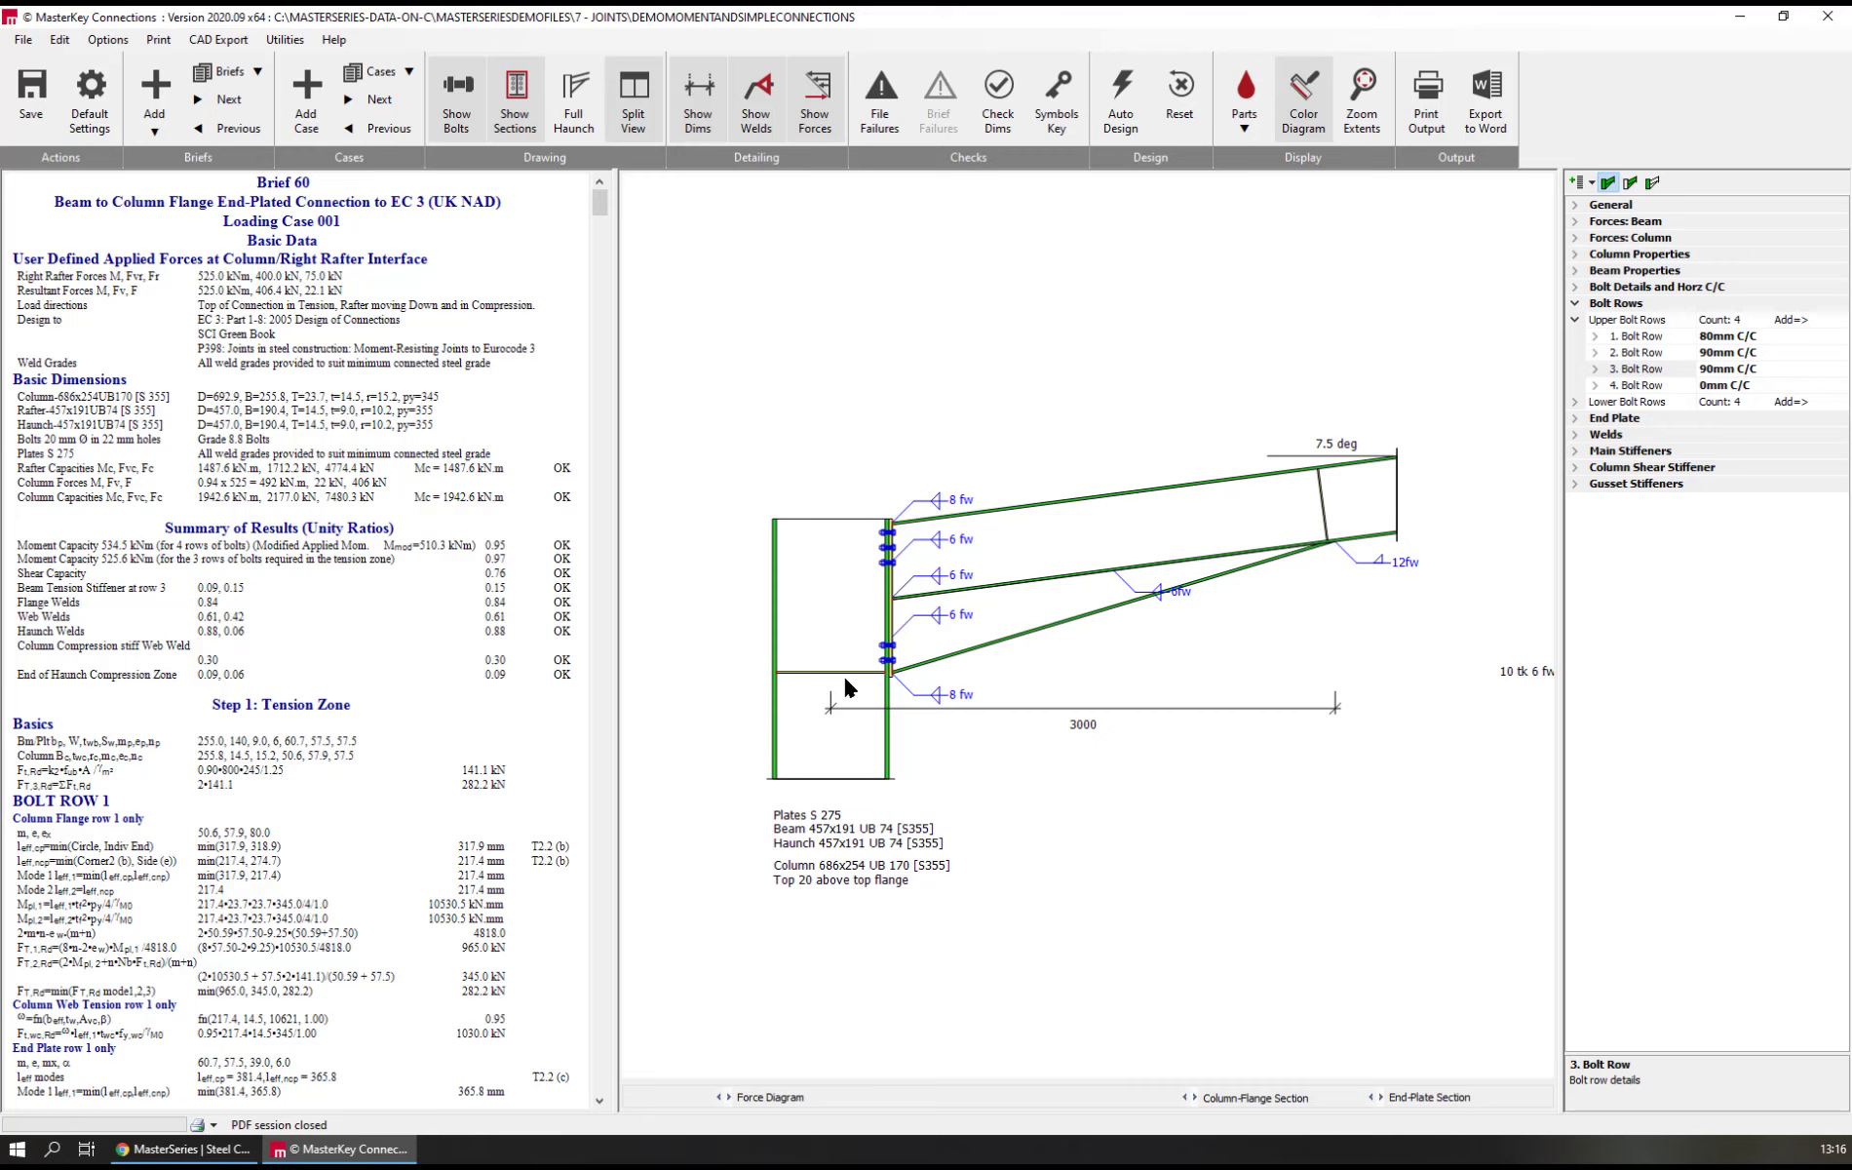
{"action": "left_click", "coordinate": [1613, 450]}
{"action": "left_click", "coordinate": [1604, 385]}
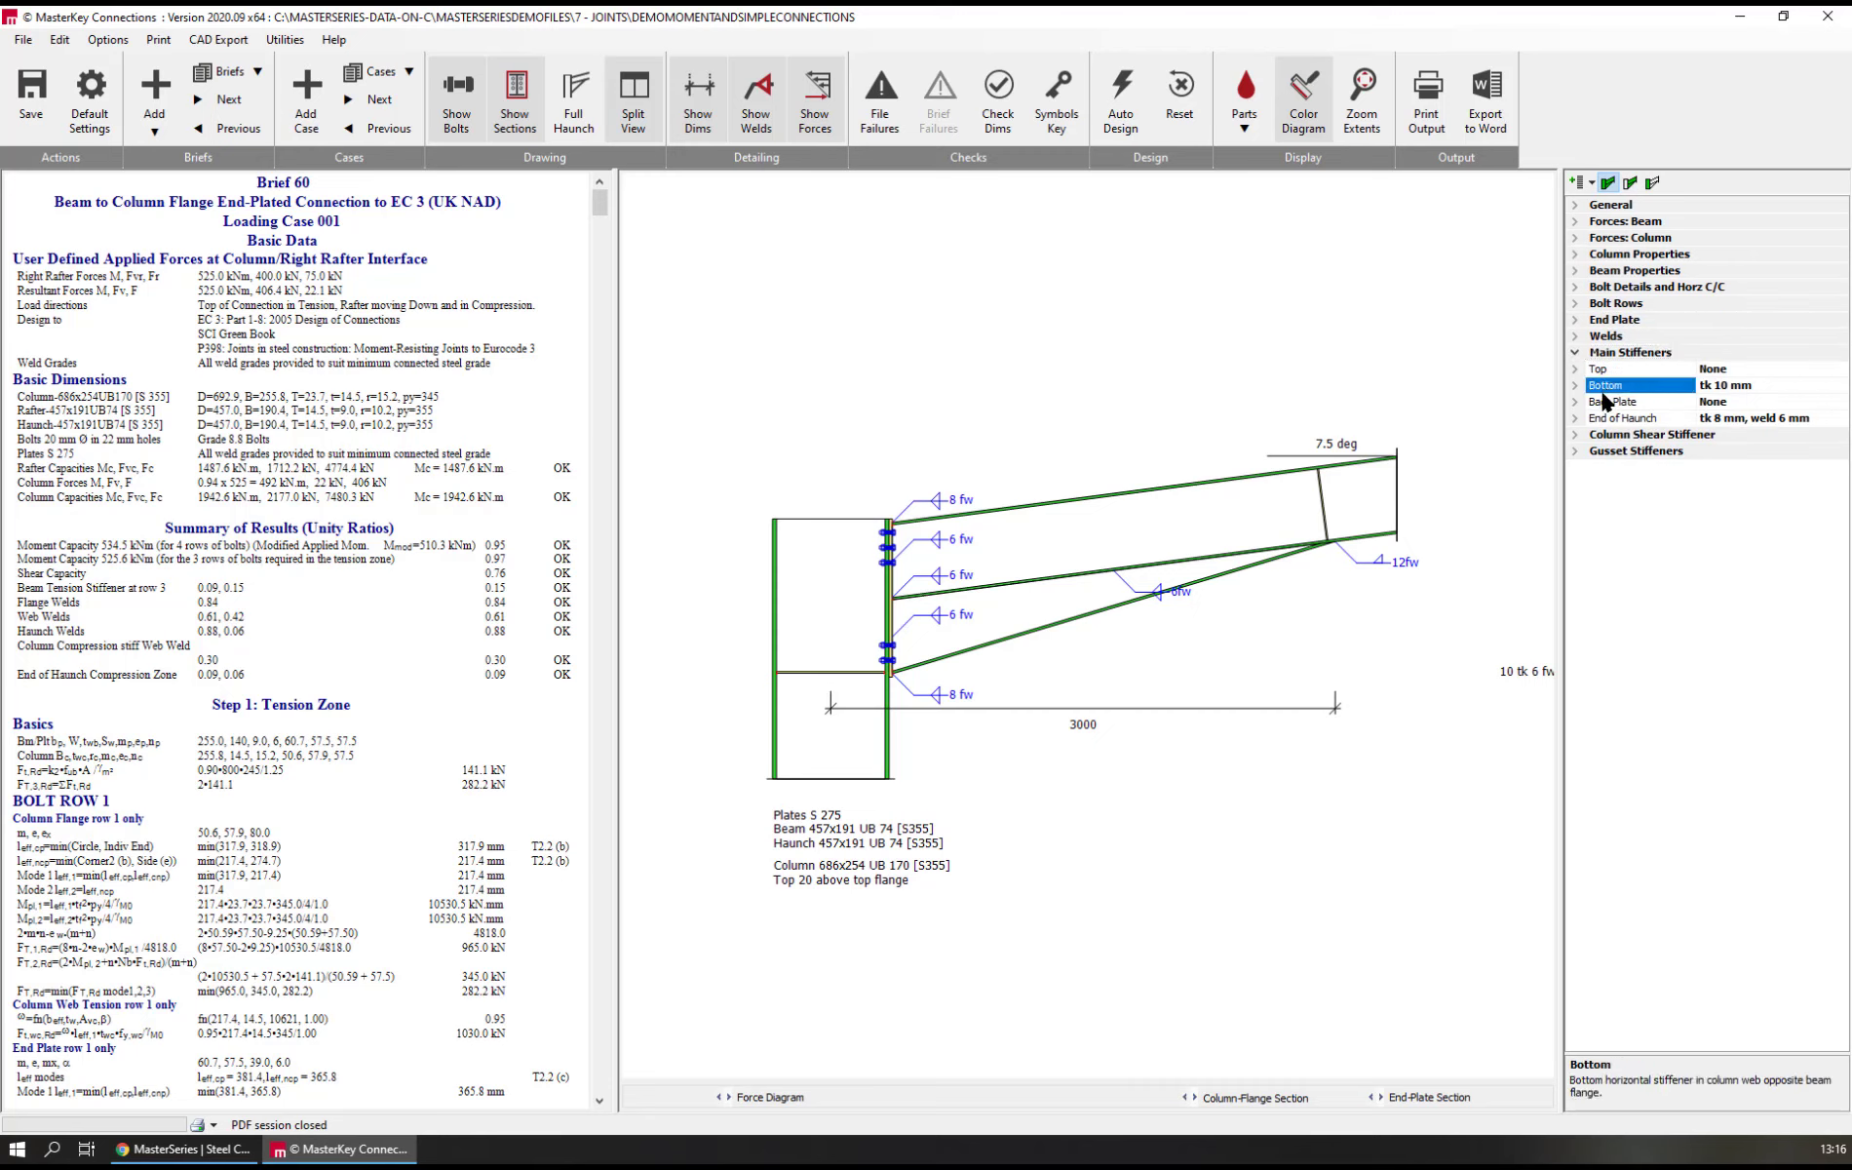
{"action": "type", "text": "0"}
{"action": "key", "text": "Return"}
Remove the end-of-haunch stiffener by setting its value to 0
{"action": "left_click", "coordinate": [1608, 419]}
{"action": "type", "text": "0"}
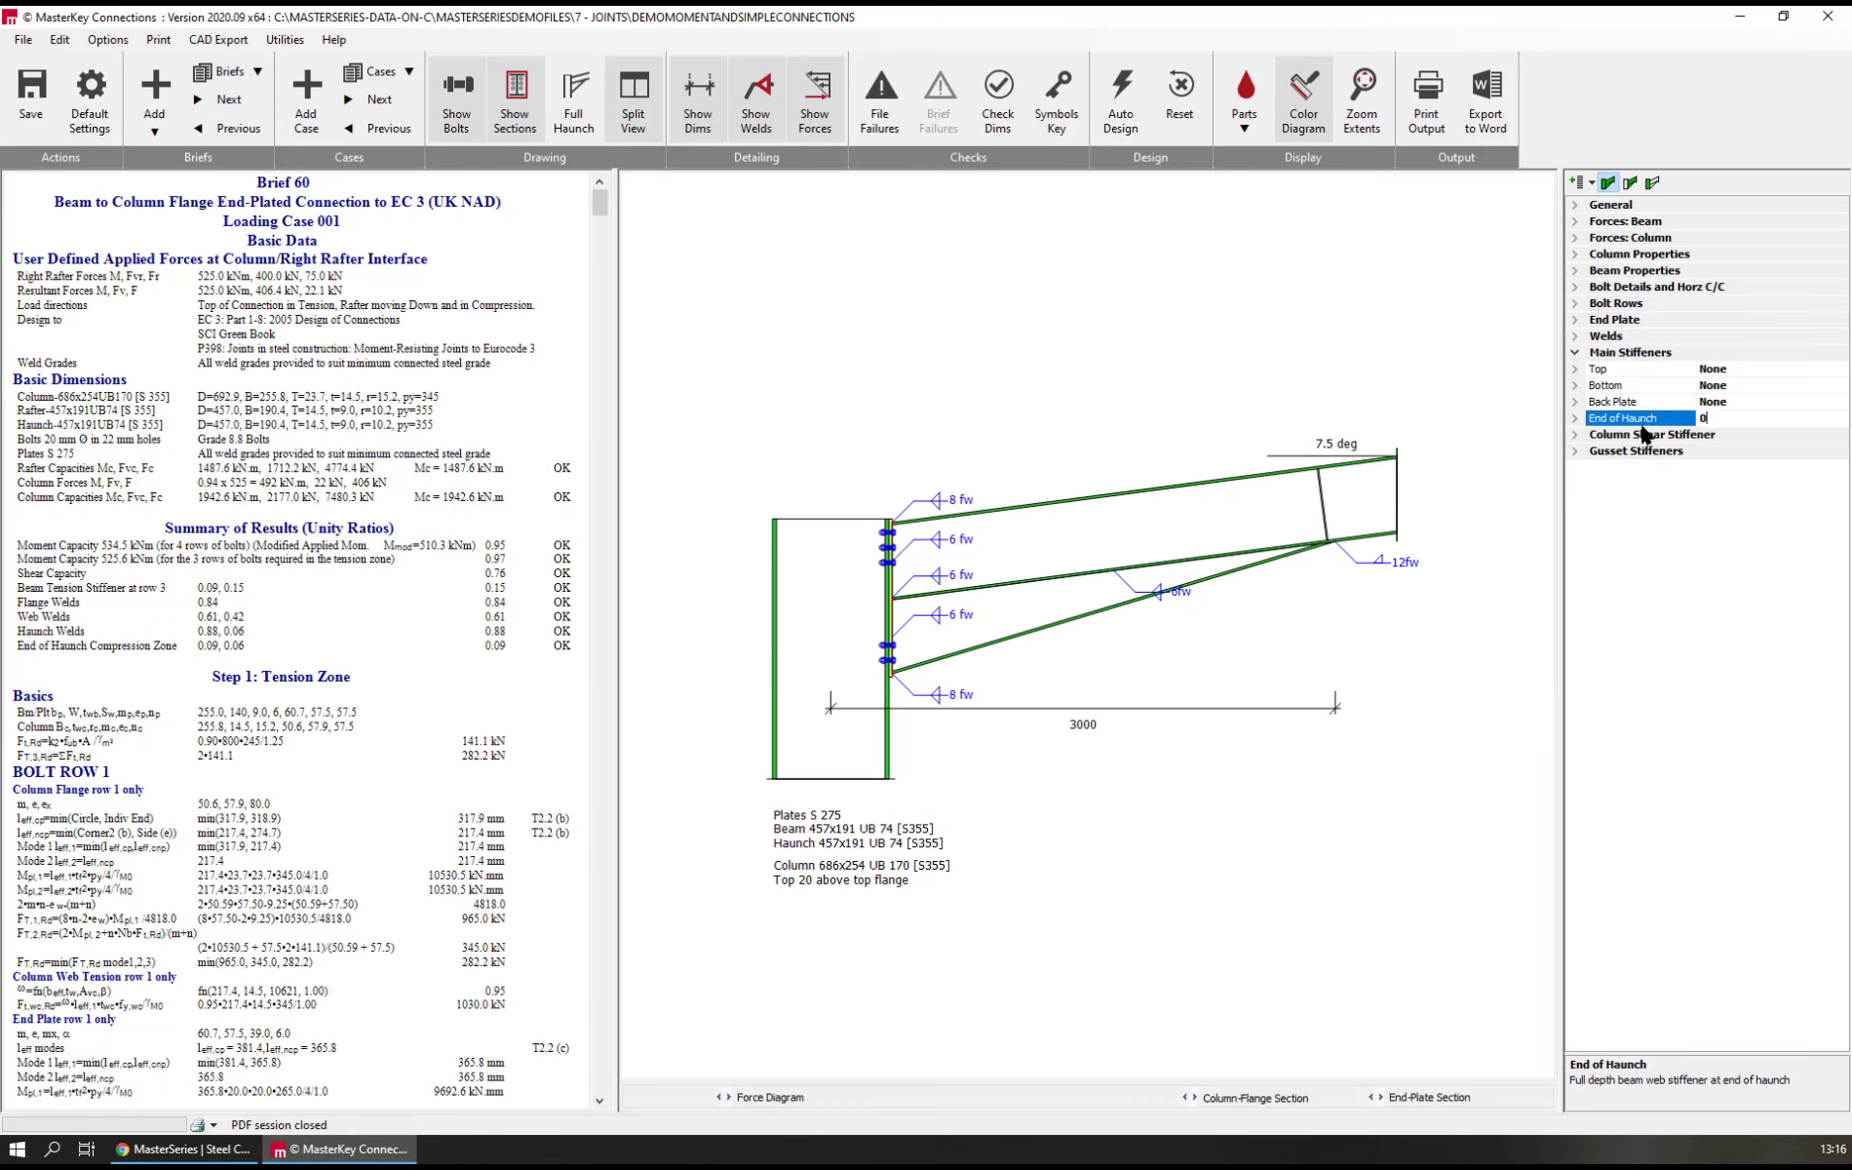
{"action": "key", "text": "Return"}
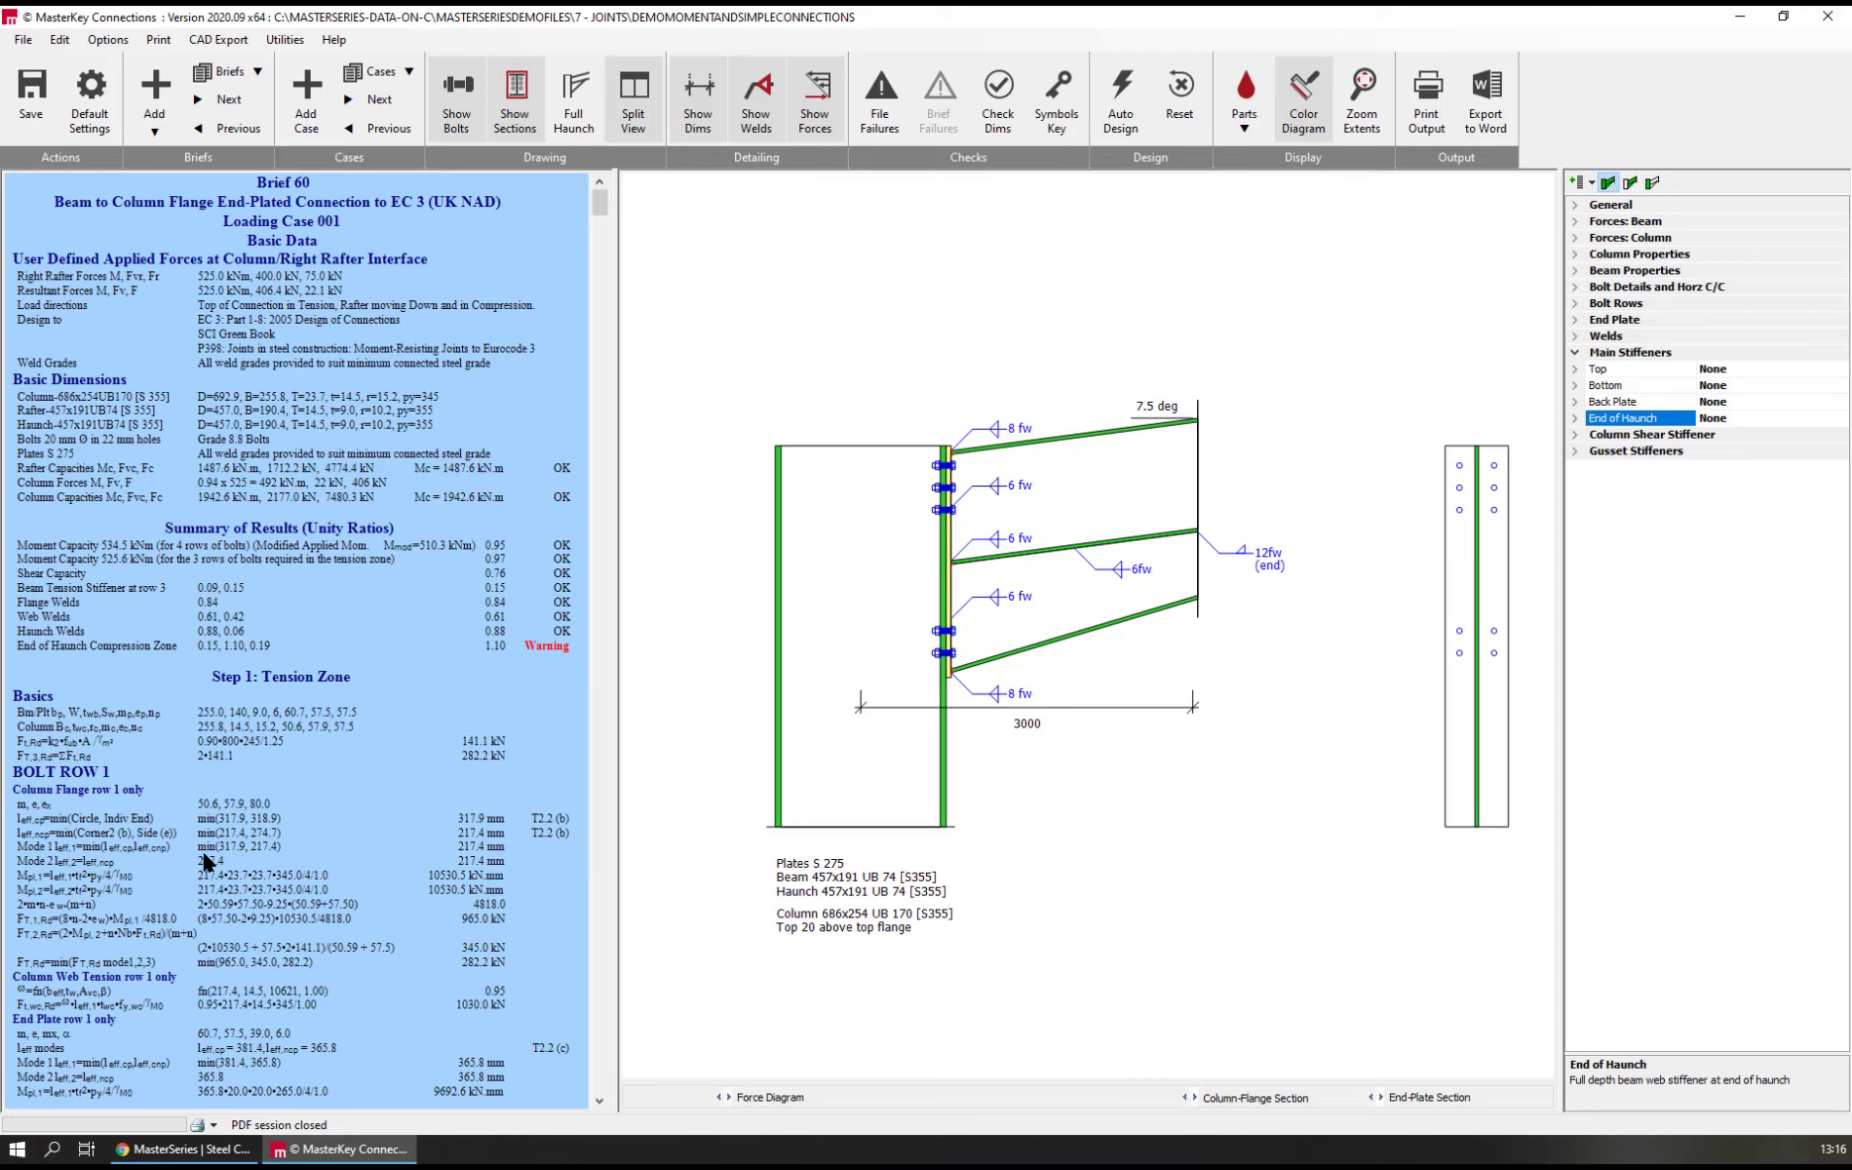
Review the calculations down to the end-of-haunch compression zone and set the end-of-haunch stiffener thickness to 10 mm
{"action": "scroll", "coordinate": [205, 861], "scroll_direction": "down", "scroll_amount": 1}
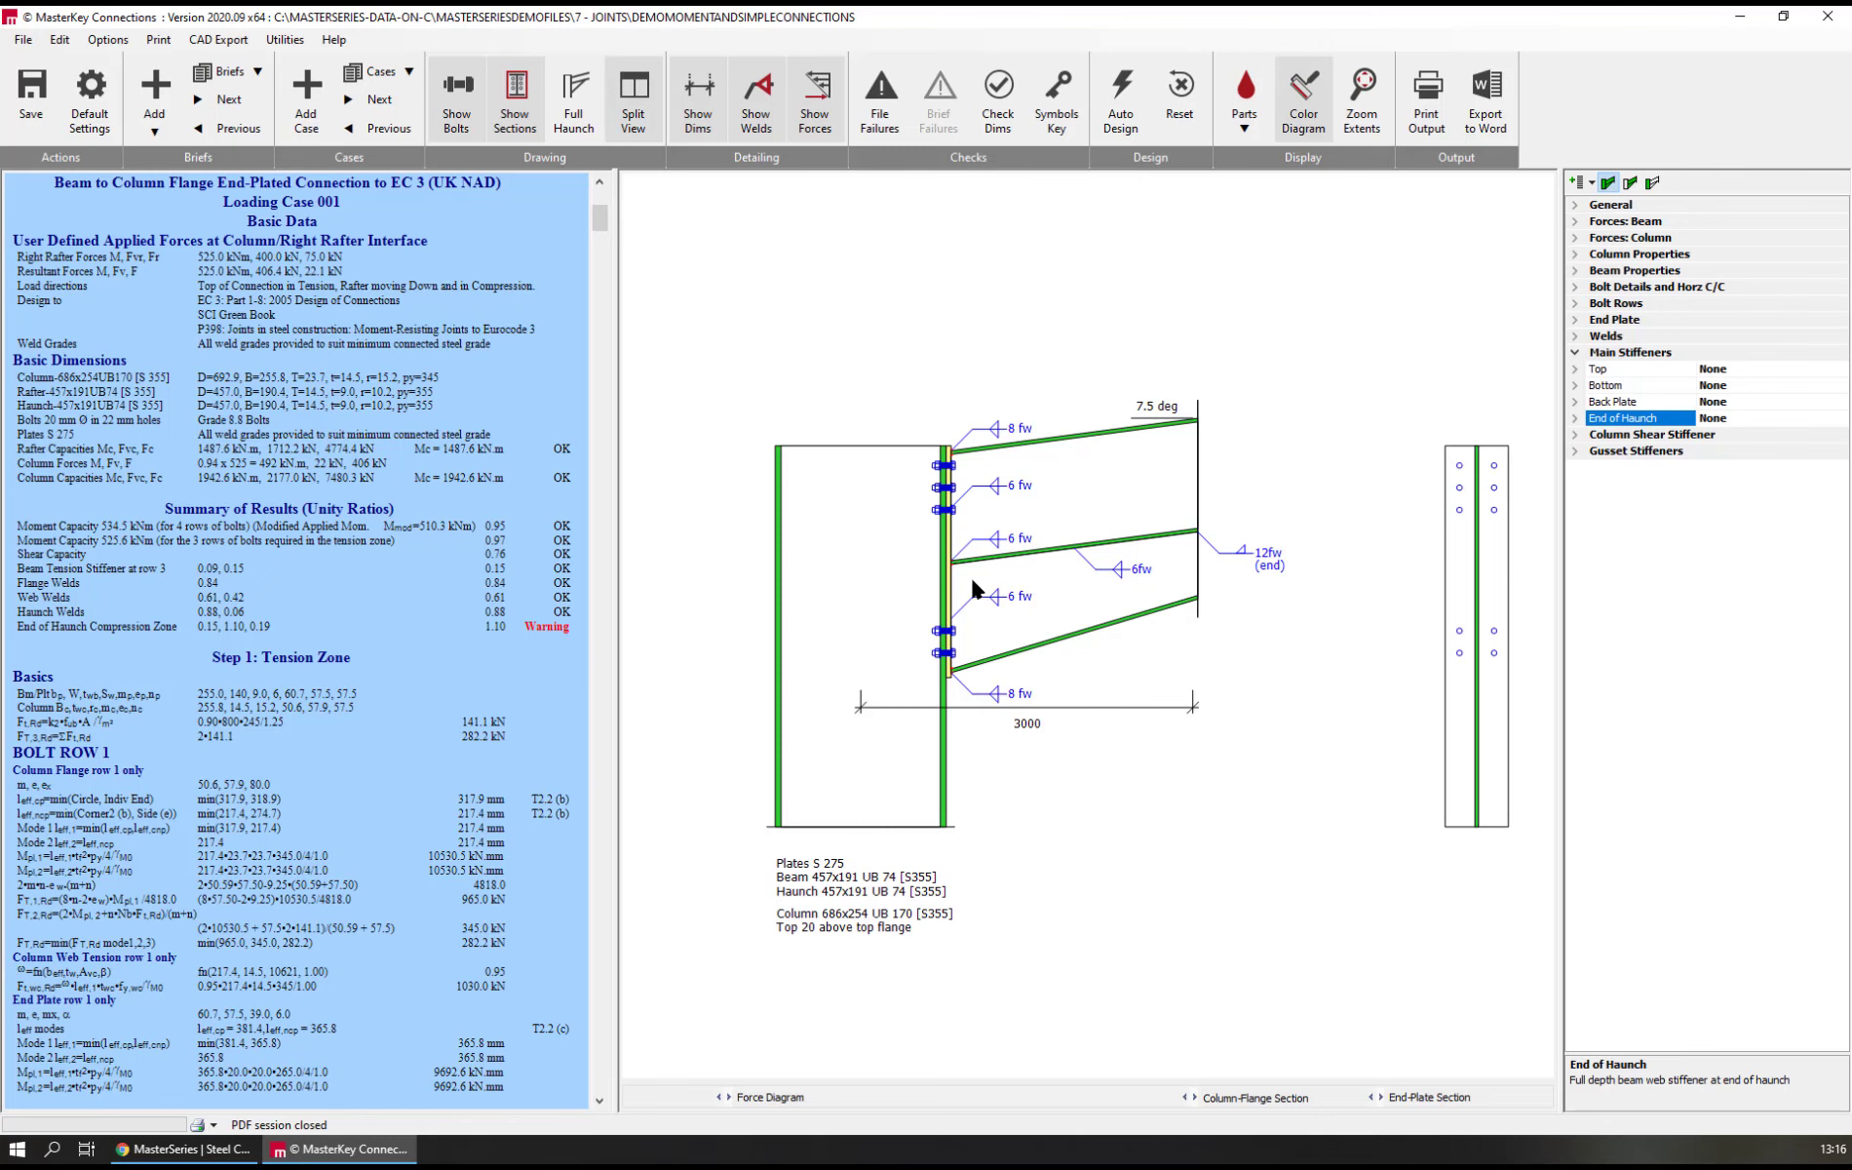
{"action": "scroll", "coordinate": [281, 838], "scroll_direction": "down", "scroll_amount": 20}
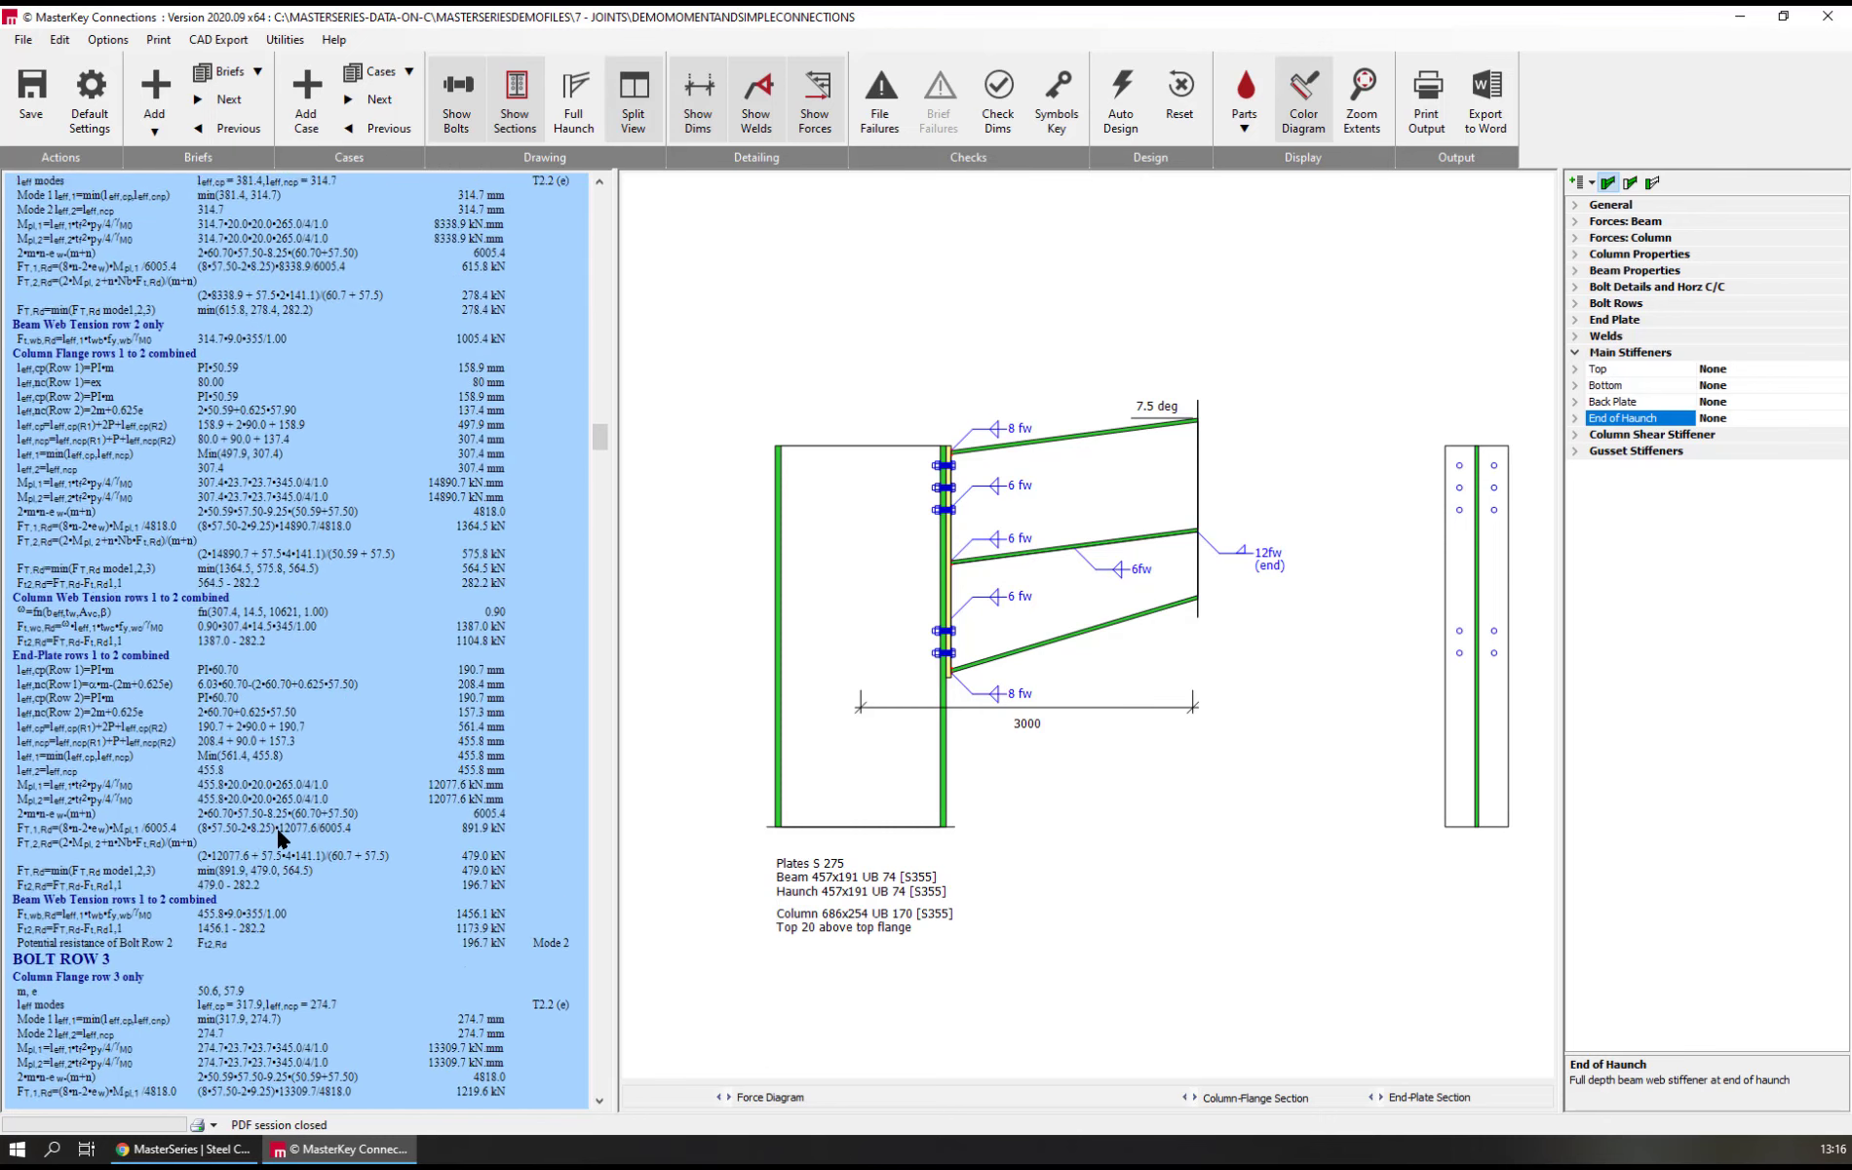
{"action": "scroll", "coordinate": [281, 839], "scroll_direction": "down", "scroll_amount": 20}
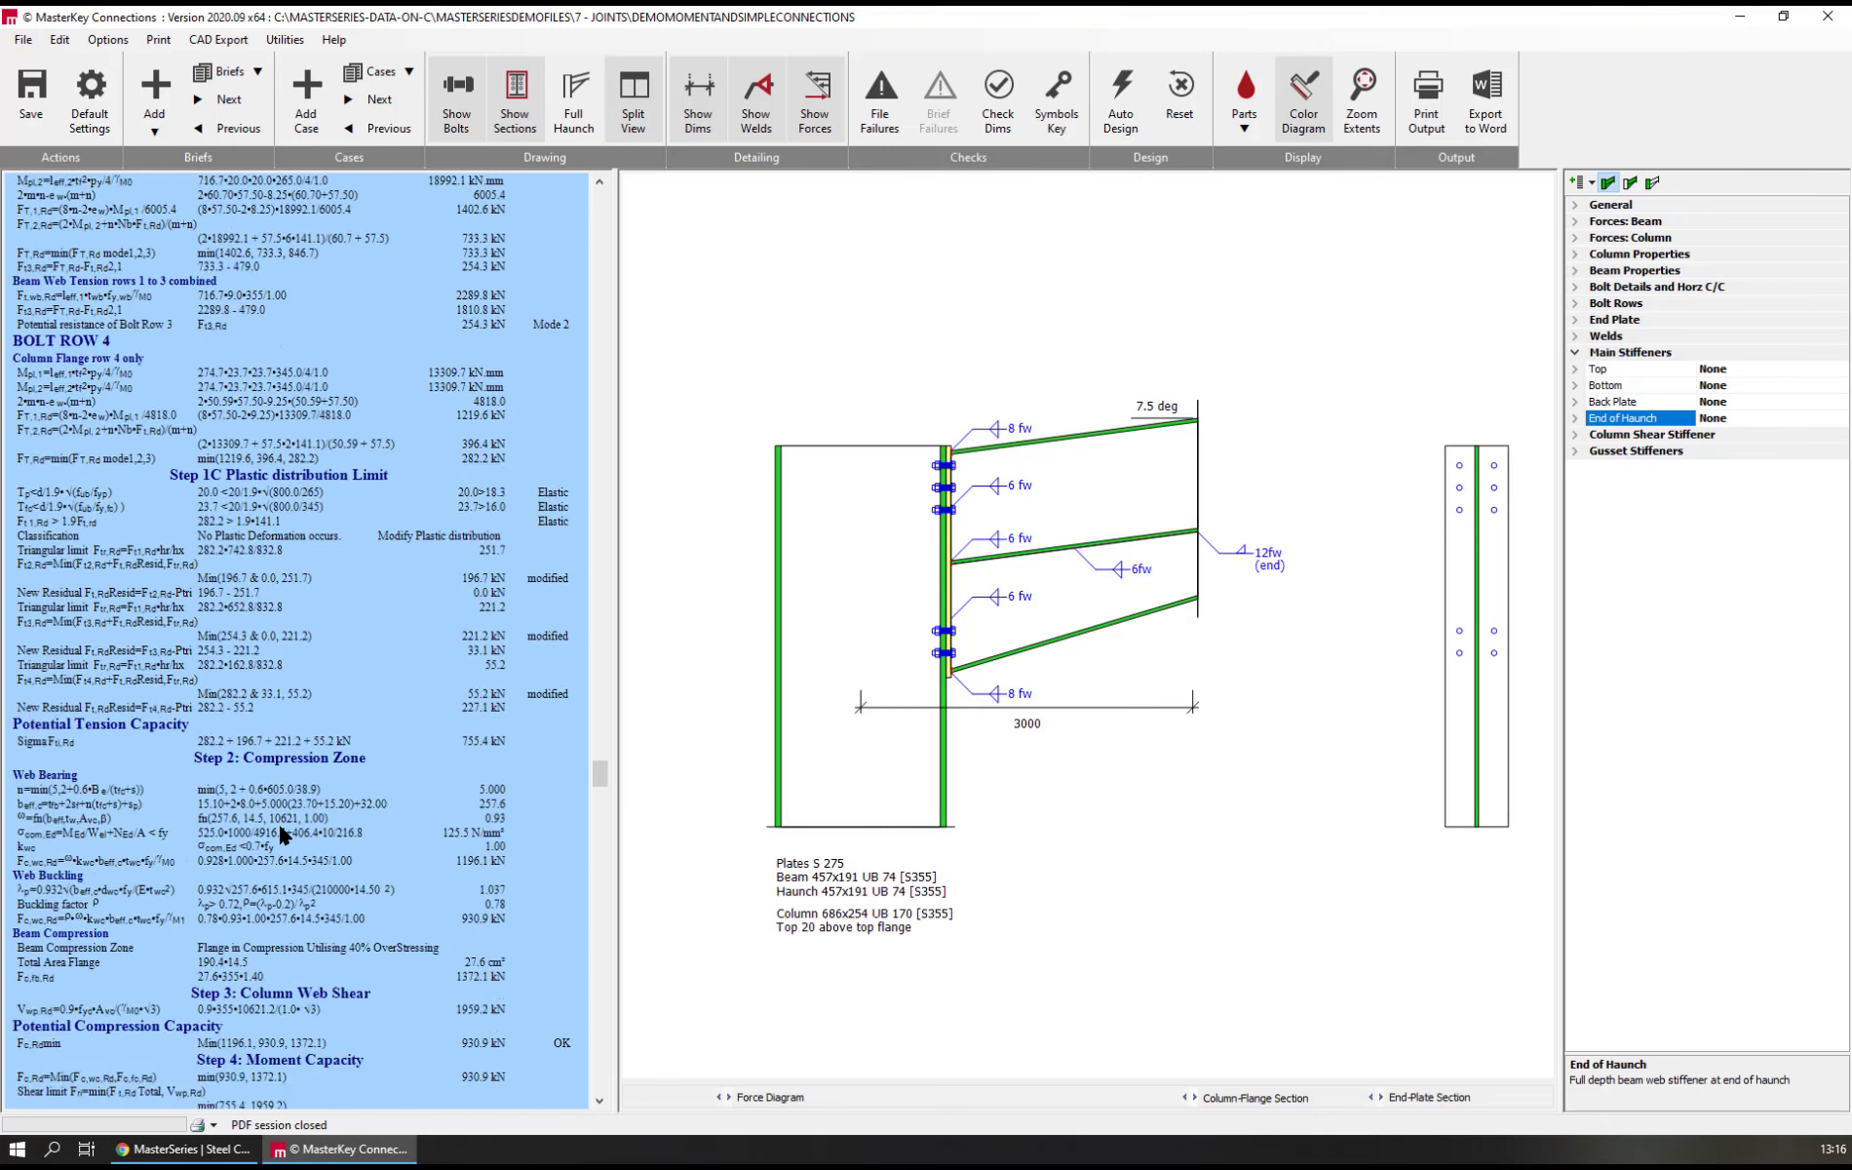
{"action": "scroll", "coordinate": [281, 835], "scroll_direction": "down", "scroll_amount": 20}
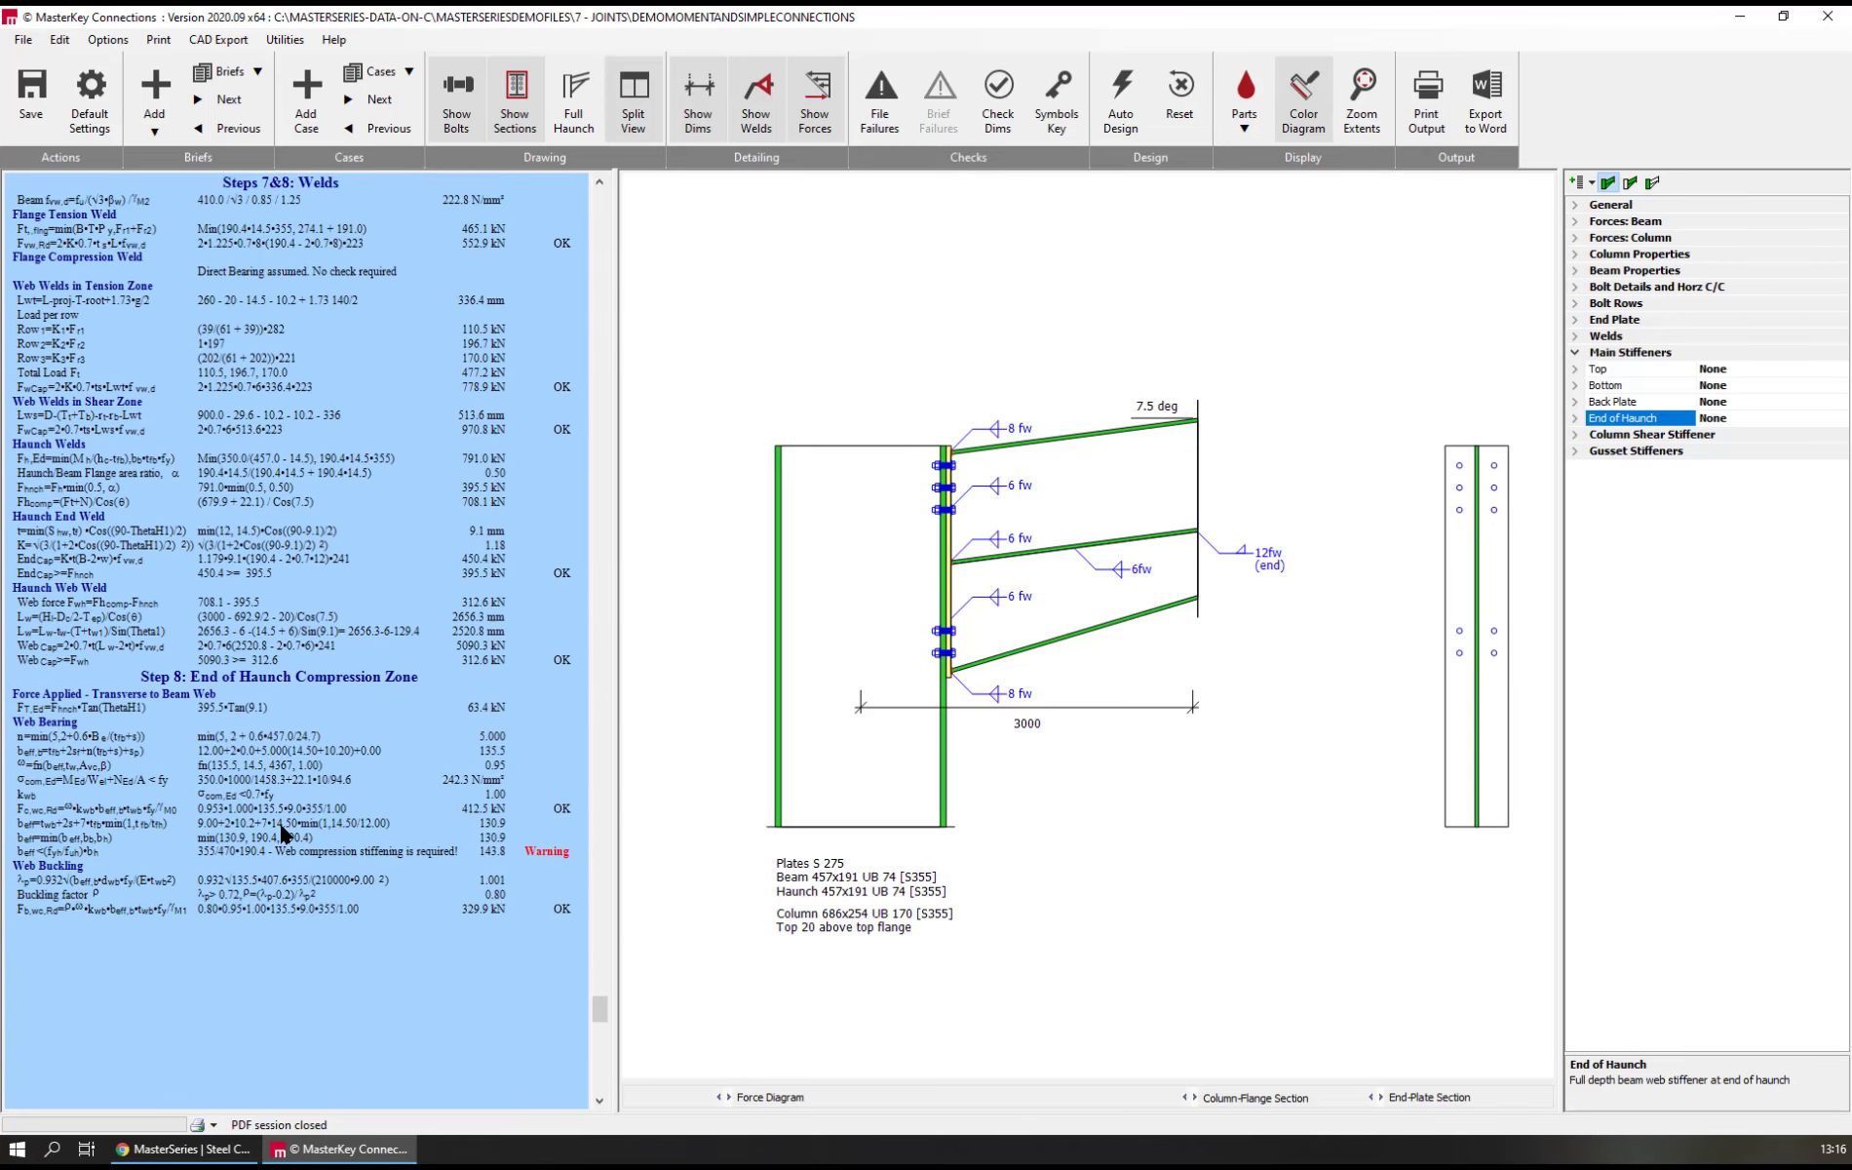
{"action": "scroll", "coordinate": [281, 833], "scroll_direction": "down", "scroll_amount": 2}
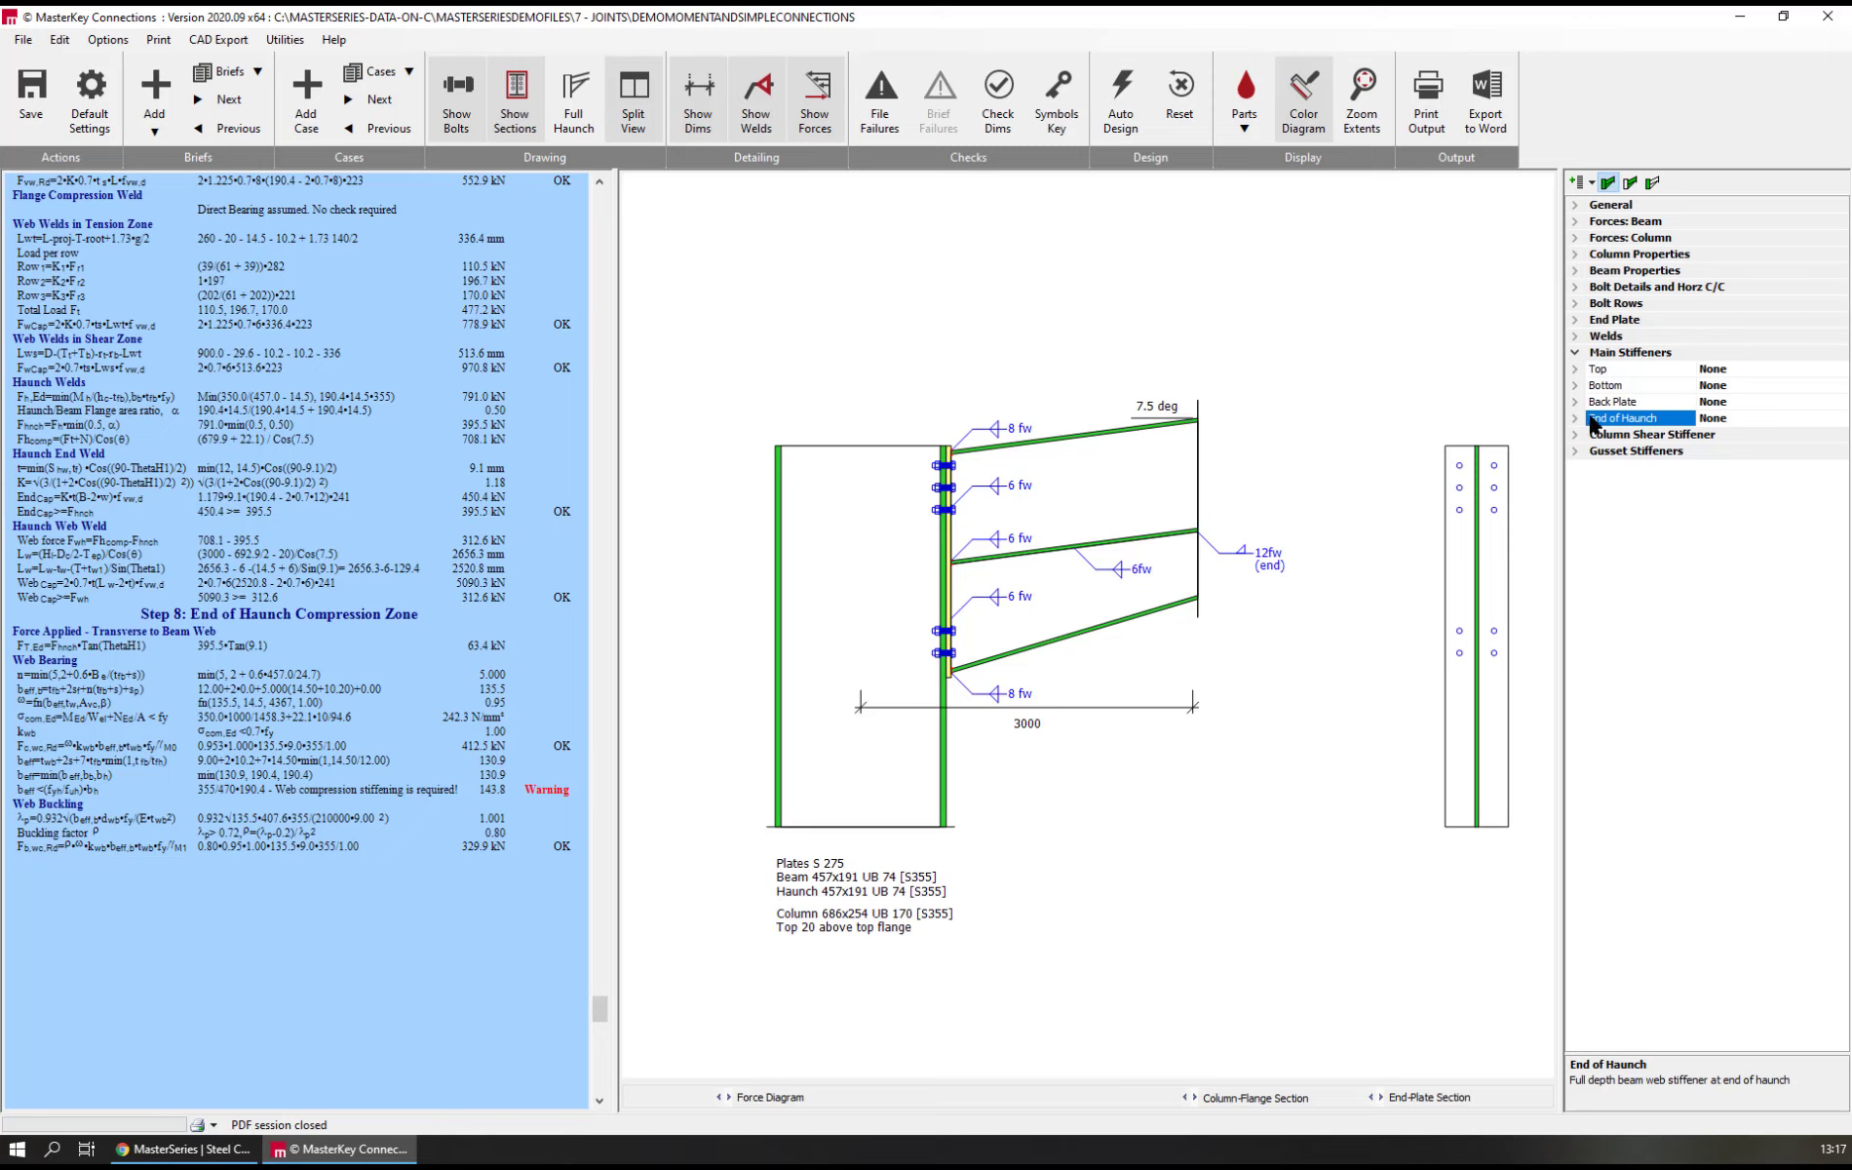
{"action": "type", "text": "10"}
{"action": "key", "text": "Return"}
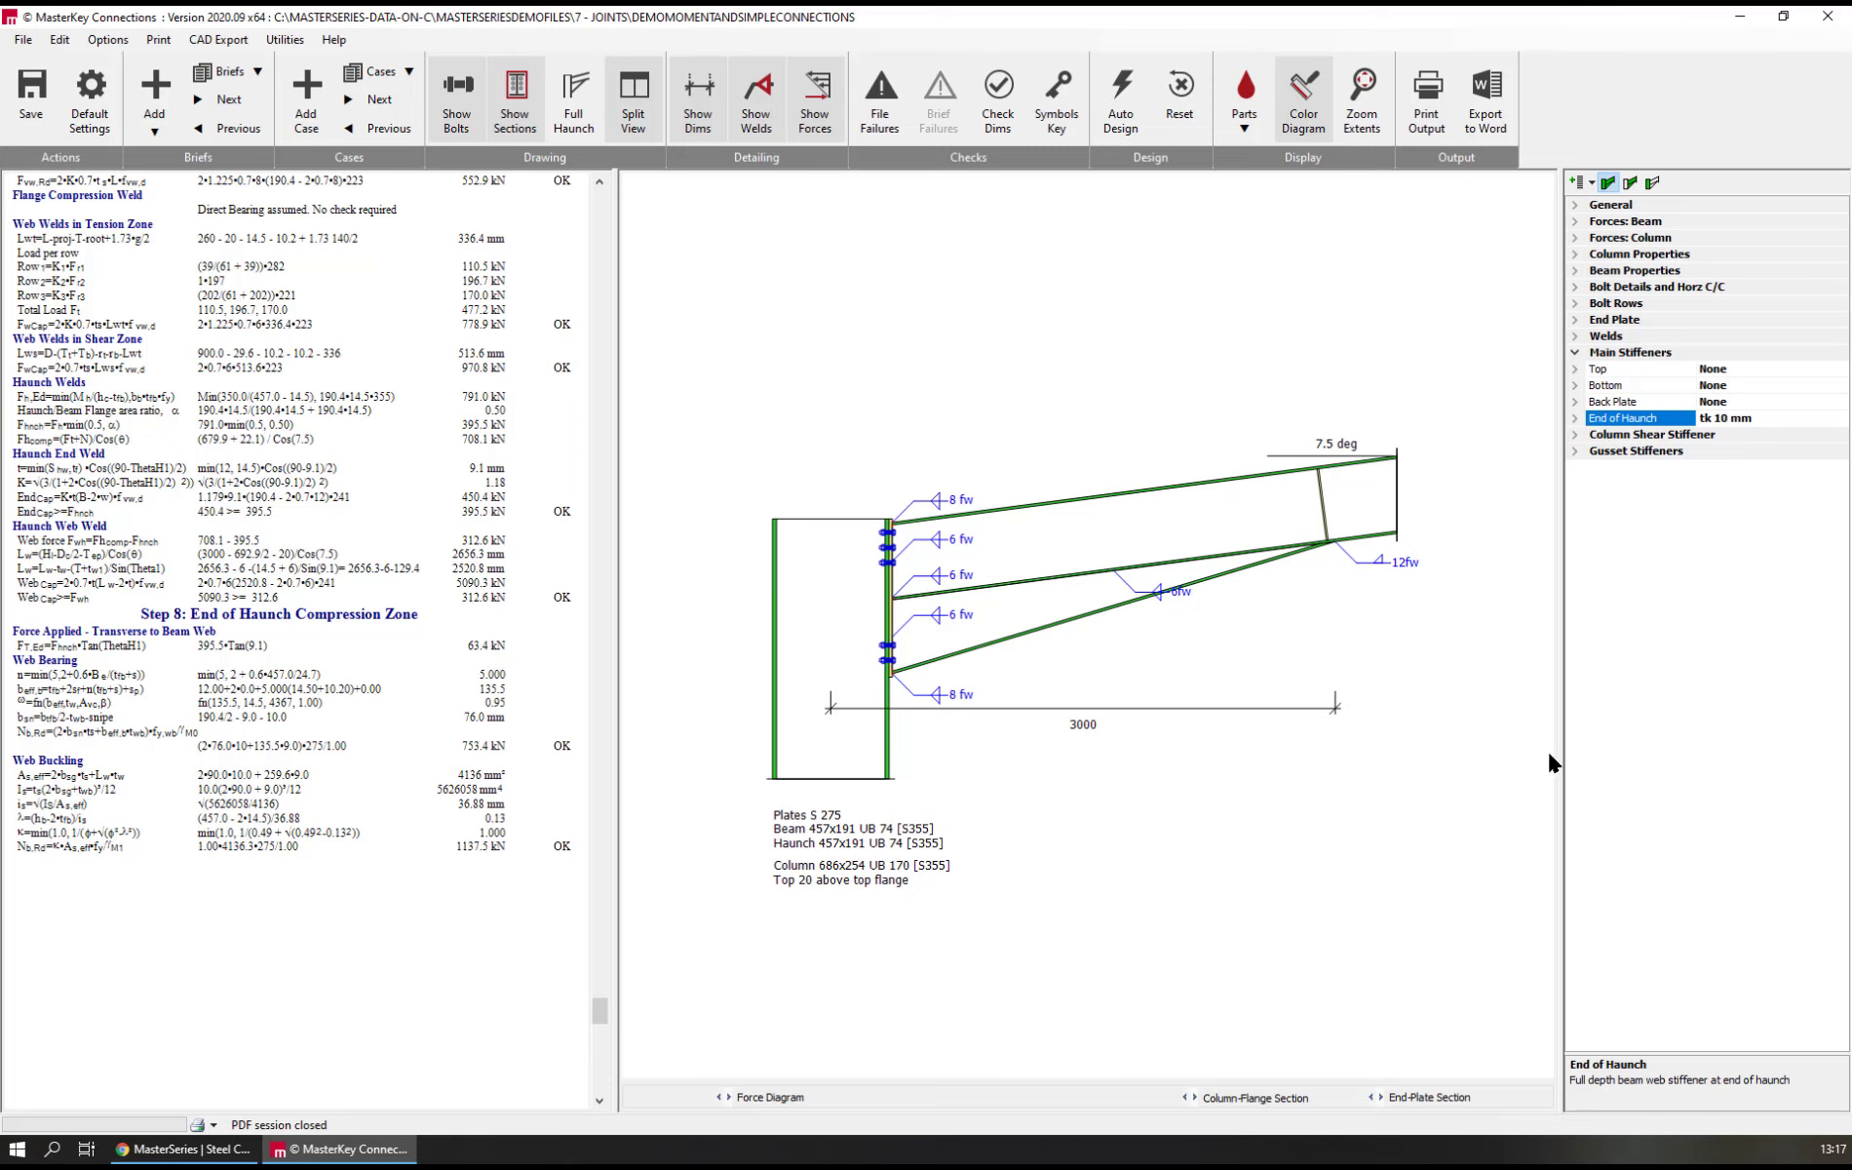
Access the haunch end weld and haunch length from their drawing labels, and set the haunch flange end weld size to 6 mm
{"action": "double_click", "coordinate": [1406, 571]}
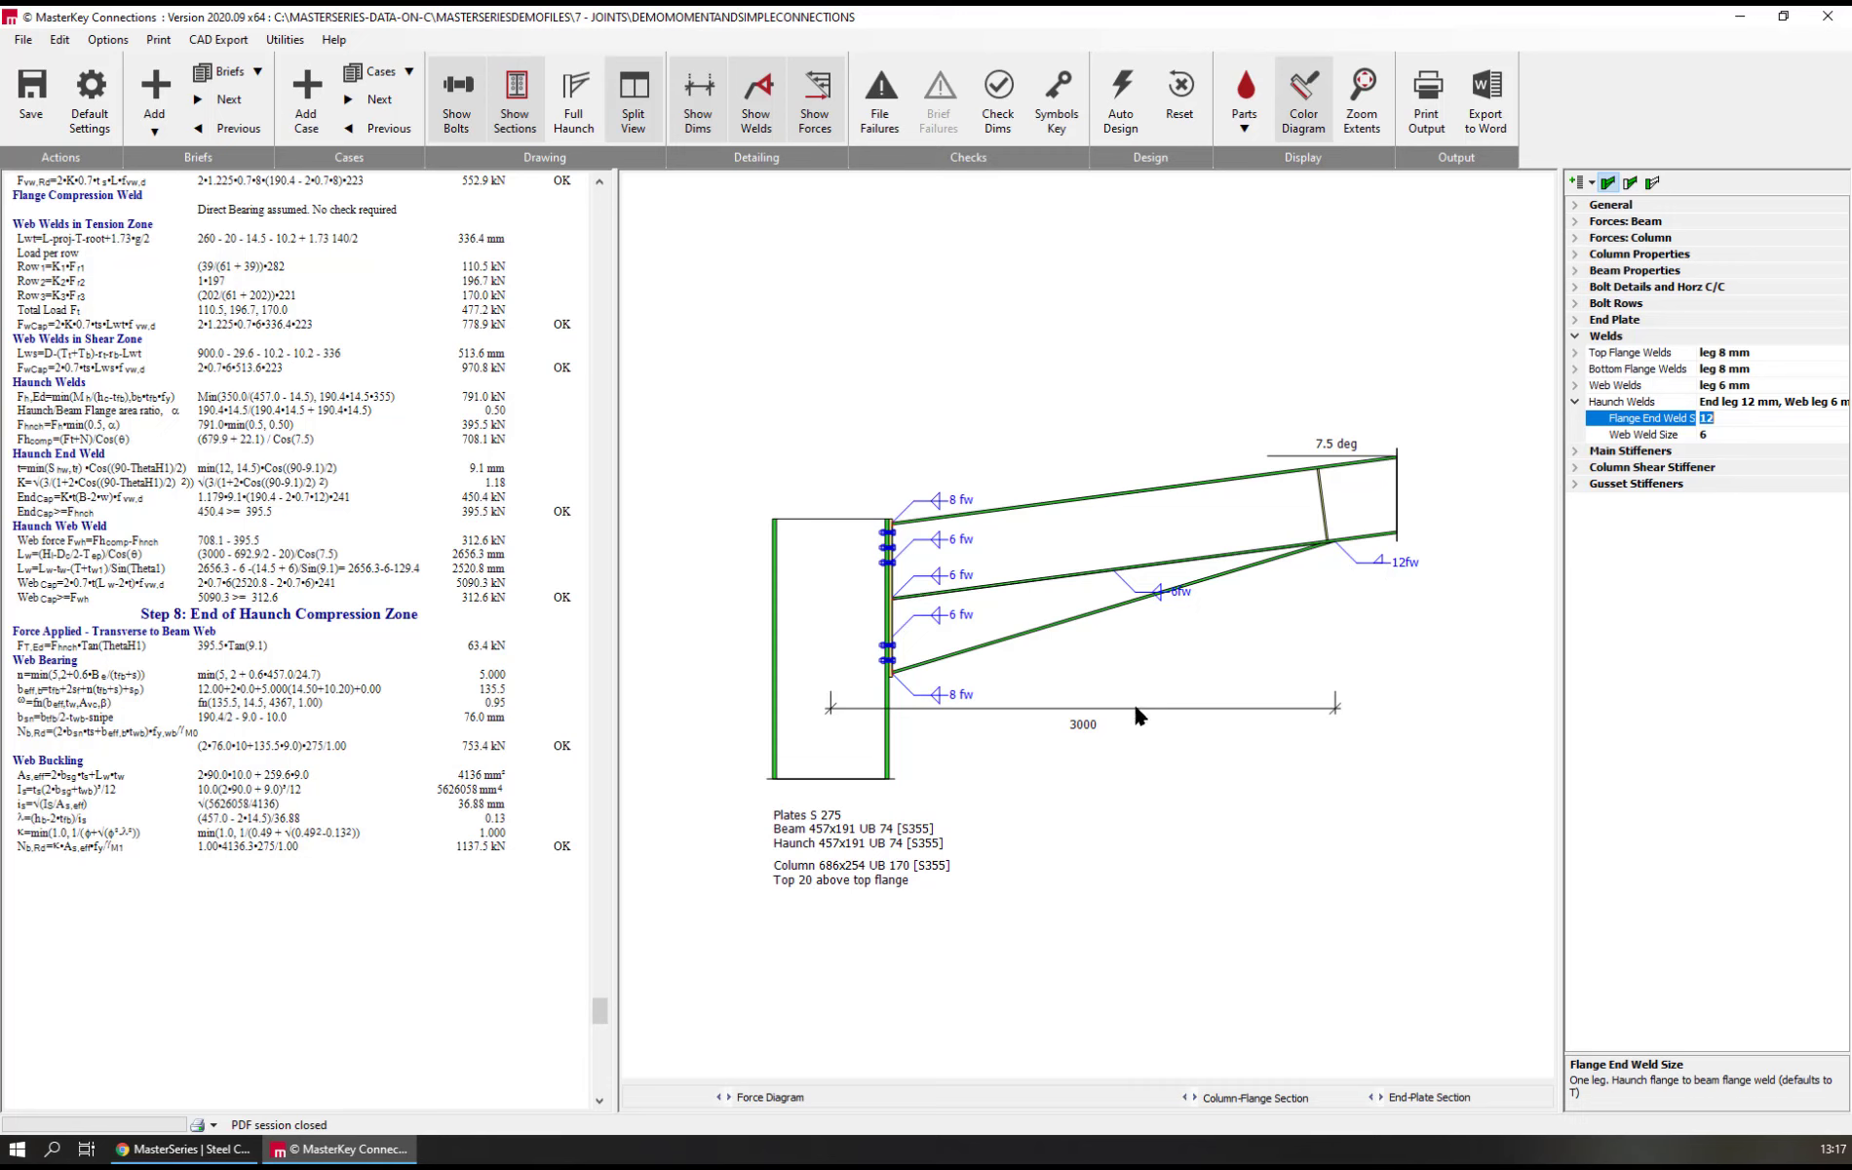
{"action": "left_click", "coordinate": [1082, 724]}
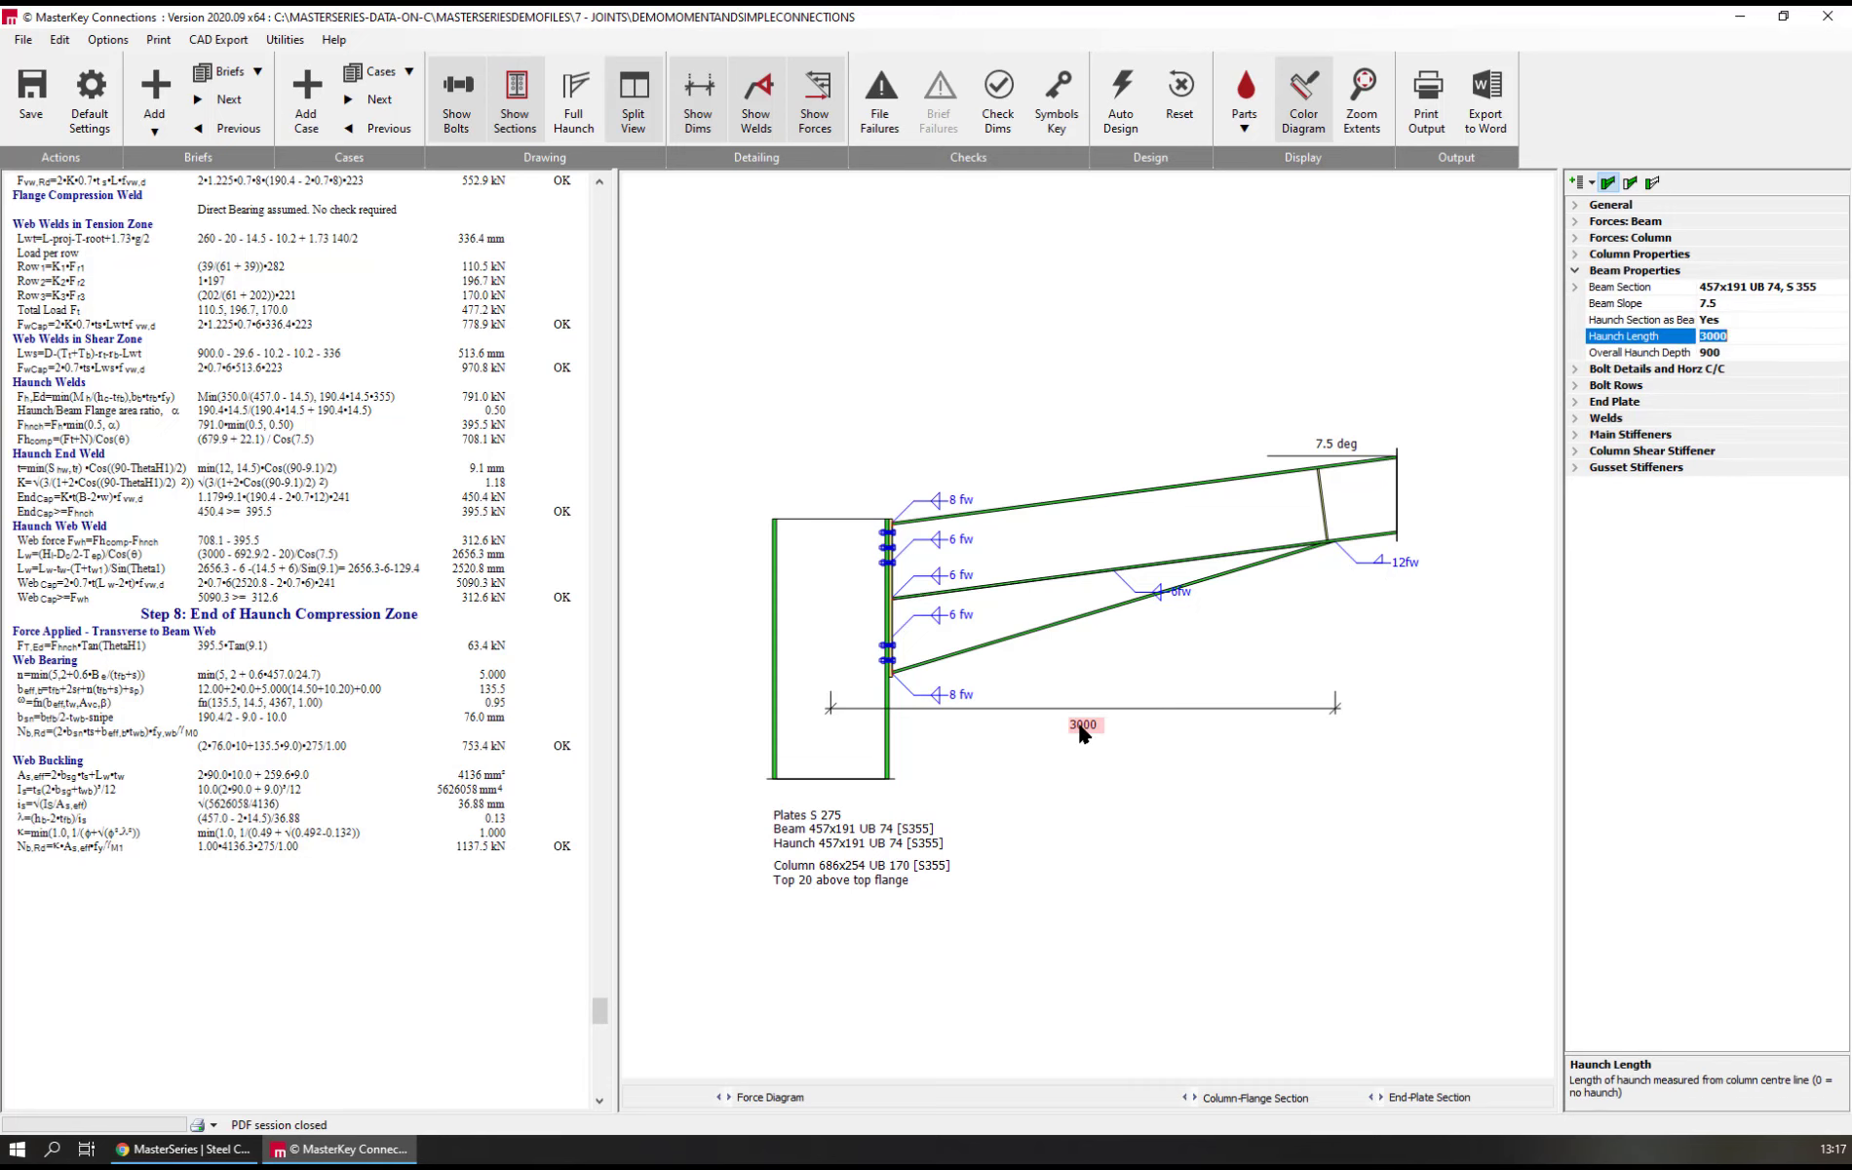
{"action": "left_click", "coordinate": [1404, 567]}
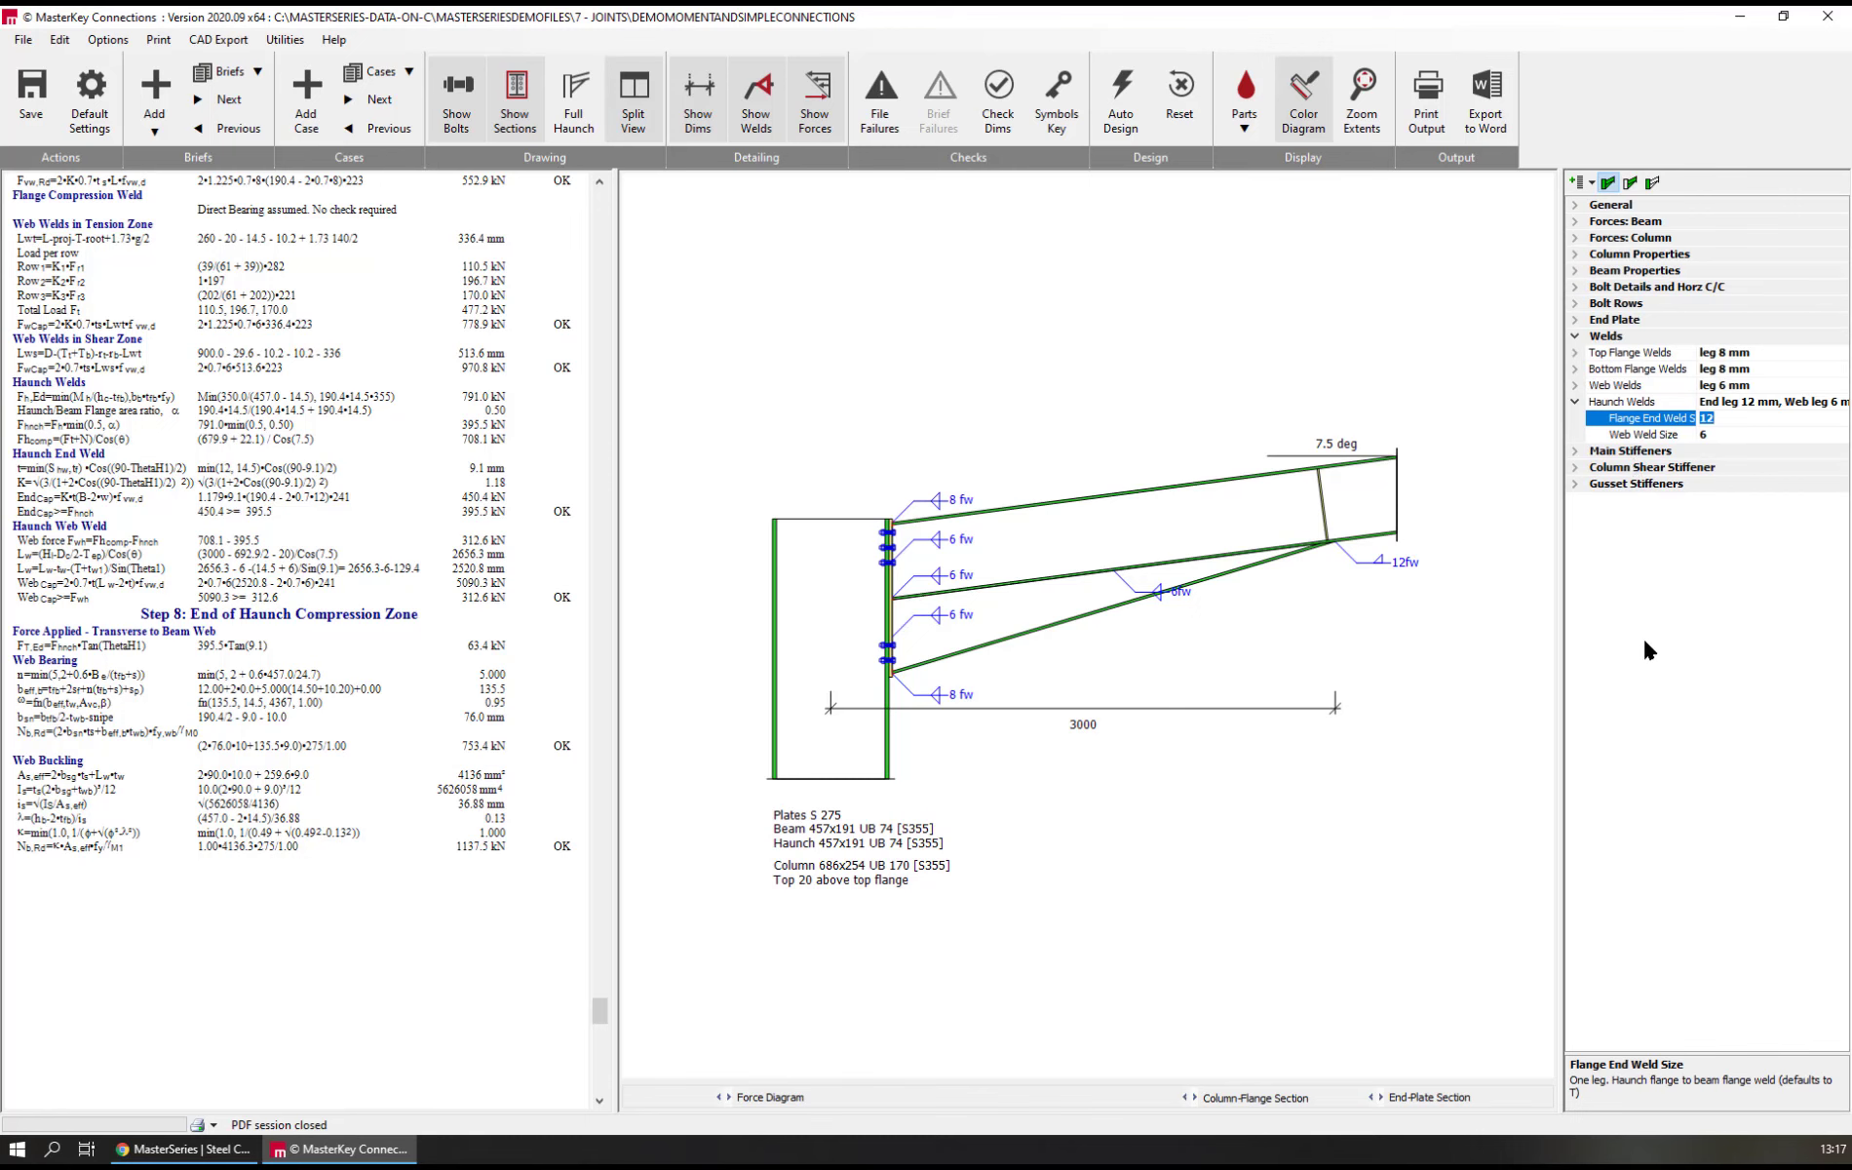
{"action": "type", "text": "6"}
{"action": "key", "text": "Return"}
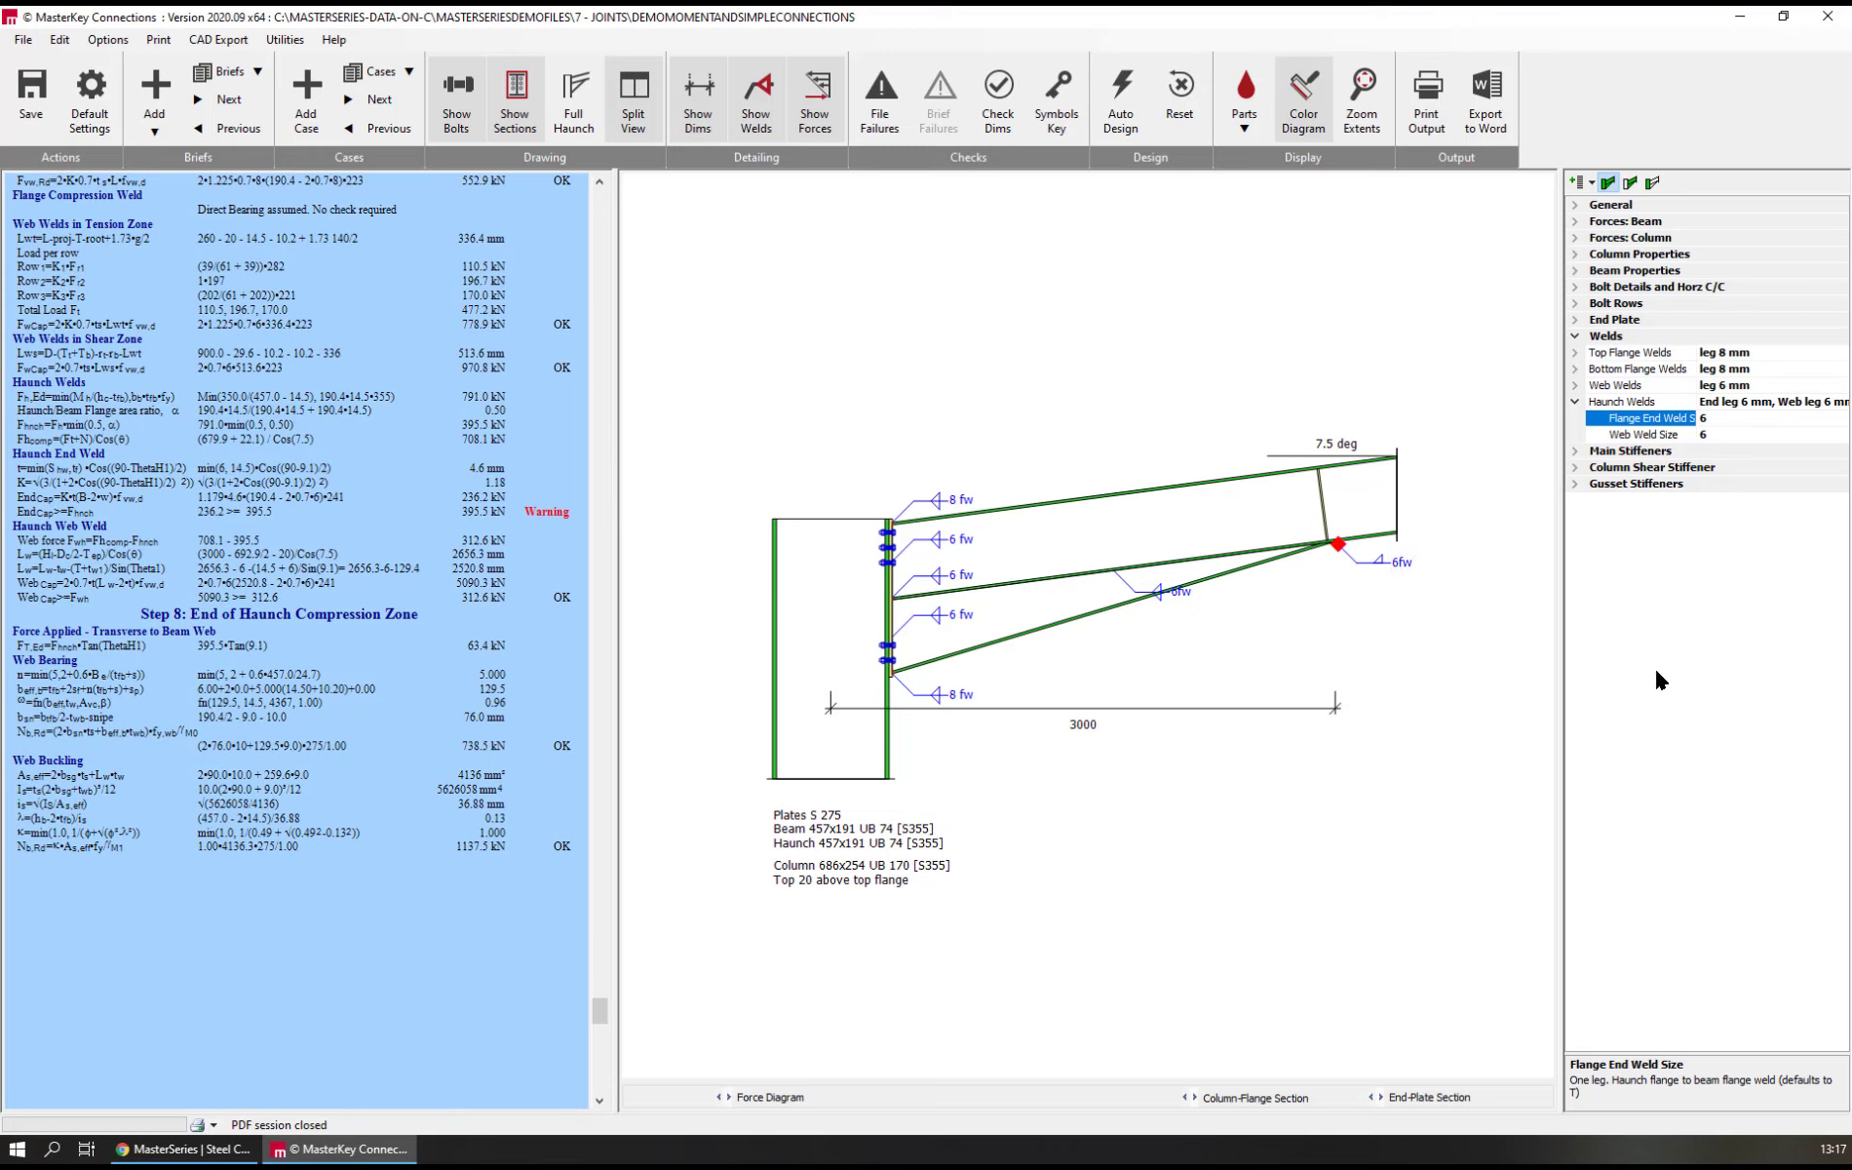
Try haunch flange end weld sizes of 8 mm and 10 mm, and settle on 12 mm
{"action": "type", "text": "8"}
{"action": "left_click", "coordinate": [1648, 435]}
{"action": "left_click", "coordinate": [1651, 419]}
{"action": "type", "text": "10"}
{"action": "key", "text": "Return"}
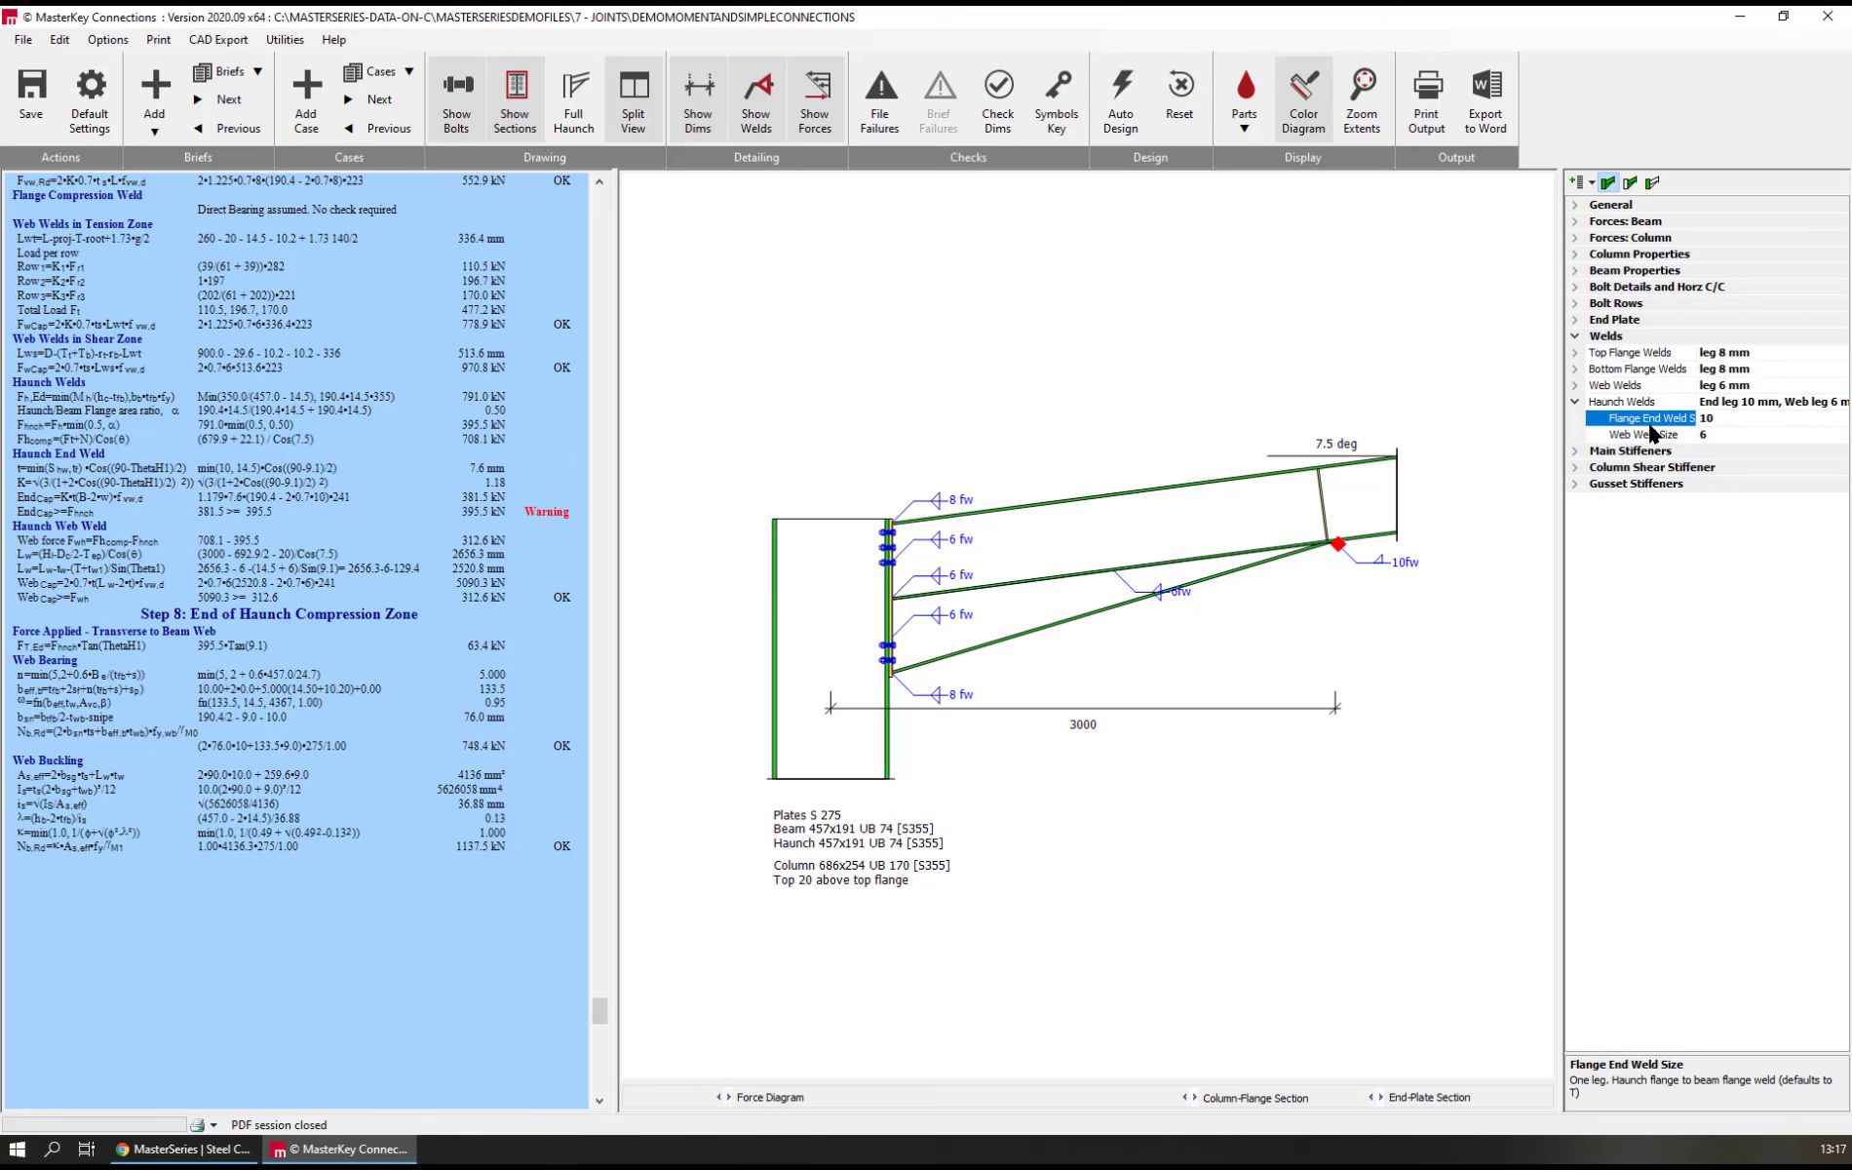
{"action": "type", "text": "12"}
{"action": "key", "text": "Return"}
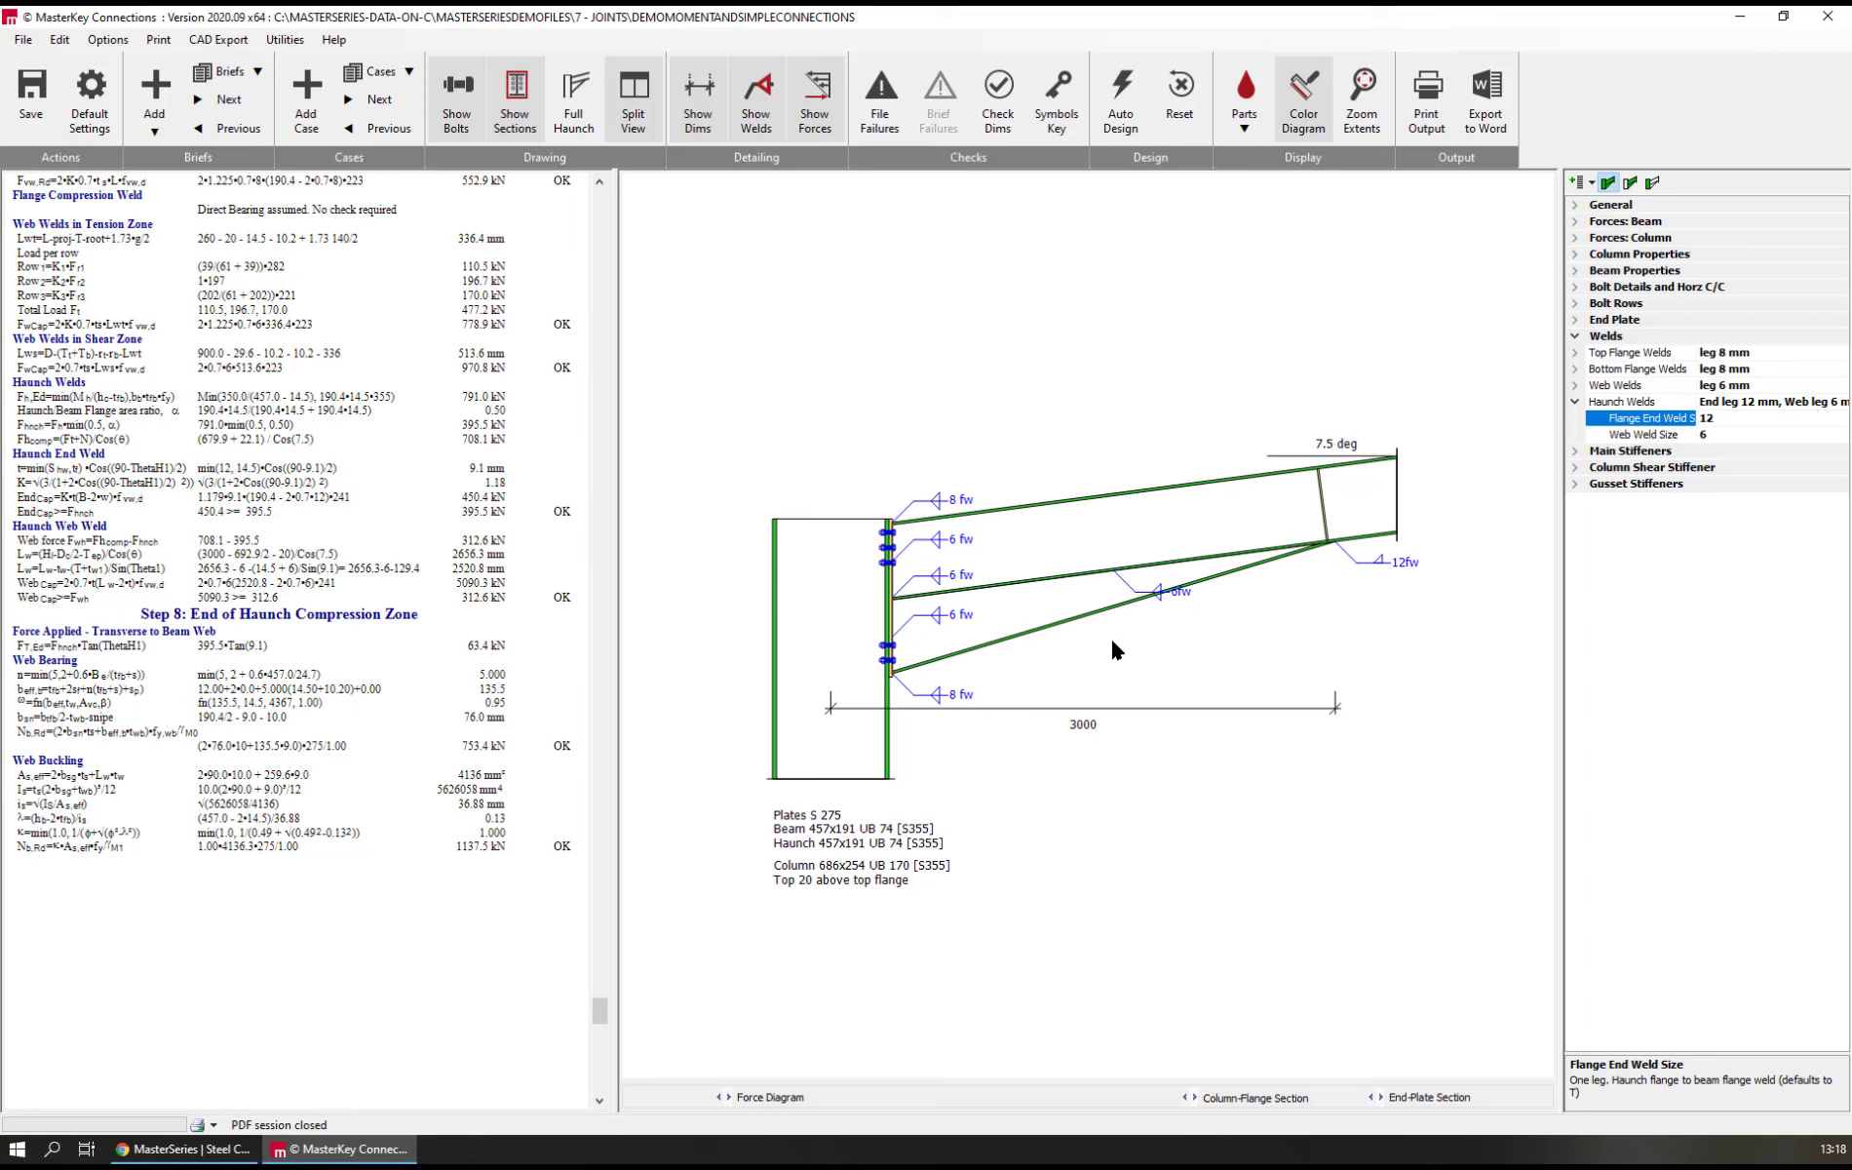
Set the deep fillet penetration of the top flange weld to 2 mm
{"action": "scroll", "coordinate": [917, 704], "scroll_direction": "up", "scroll_amount": 4}
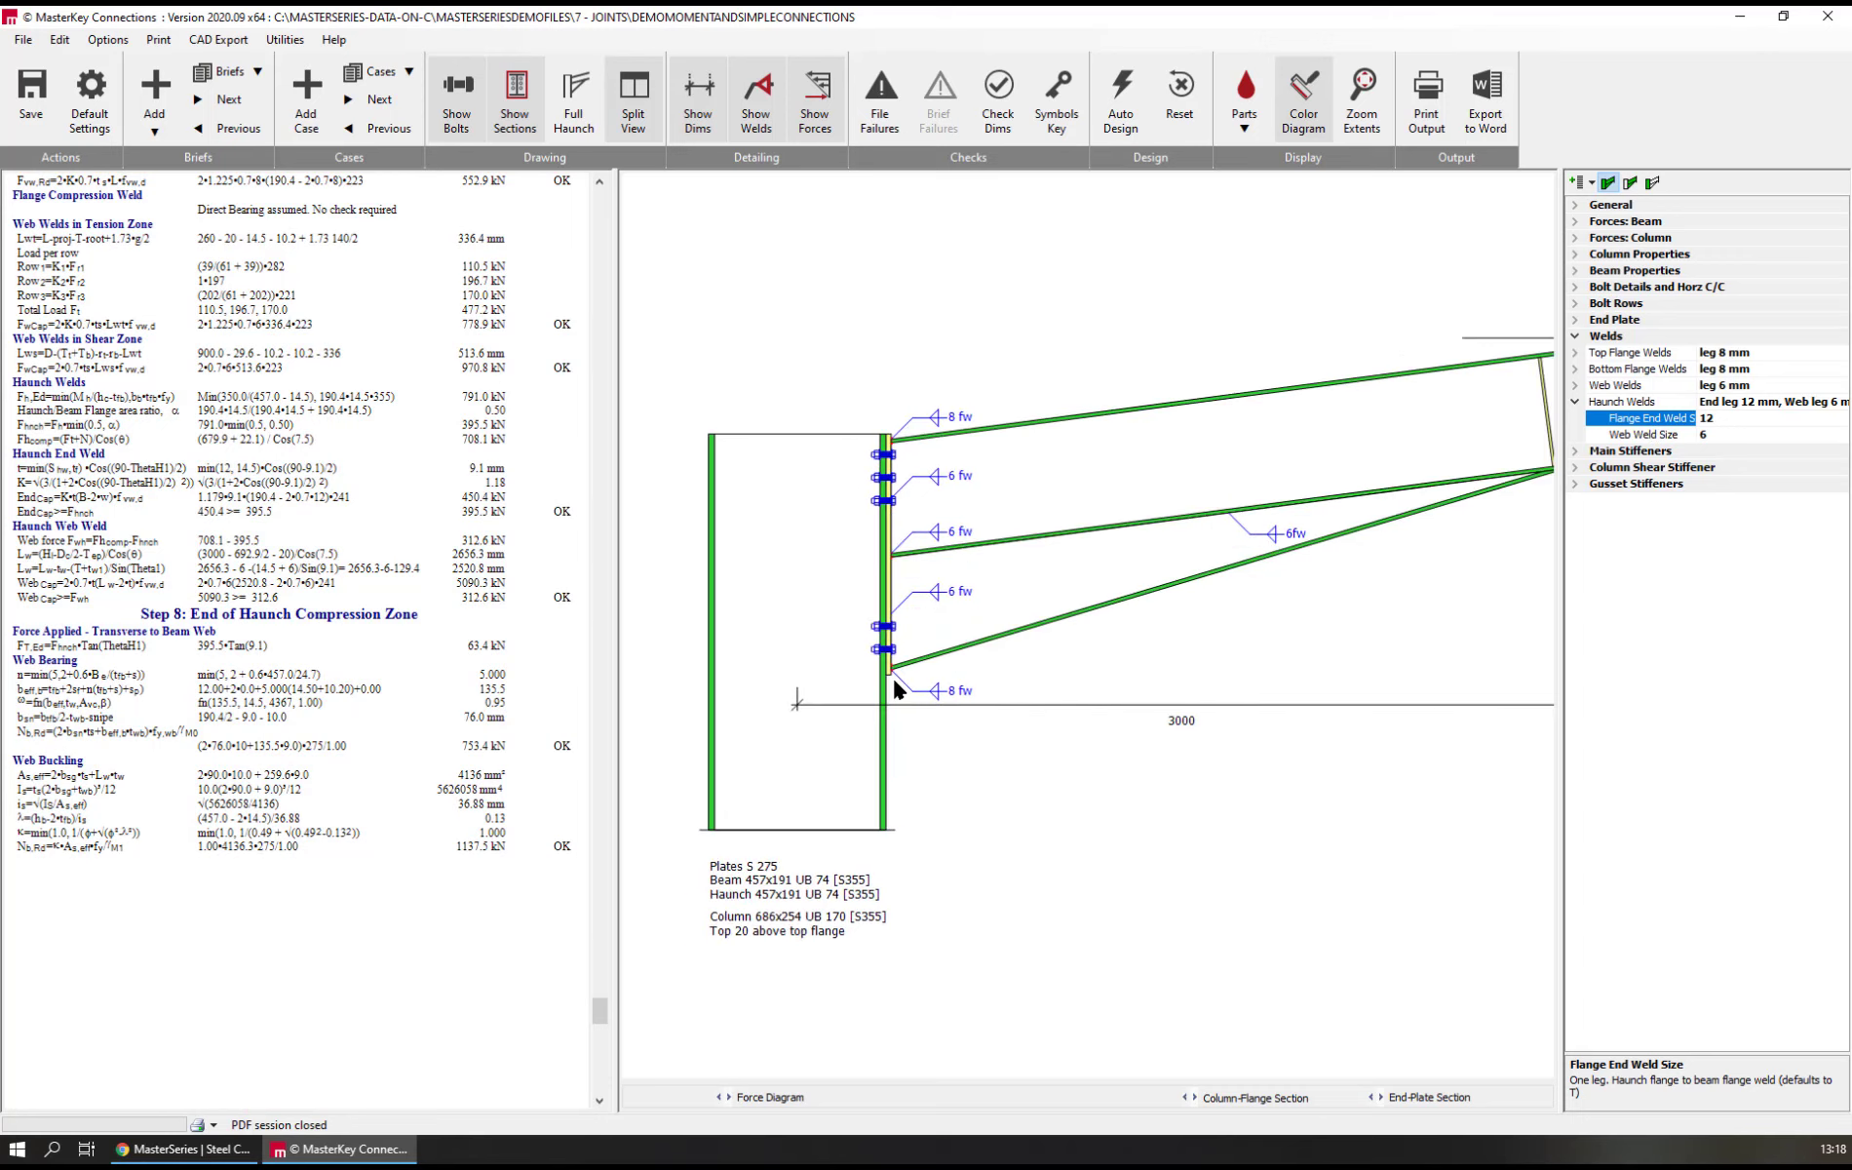
{"action": "scroll", "coordinate": [910, 380], "scroll_direction": "up", "scroll_amount": 3}
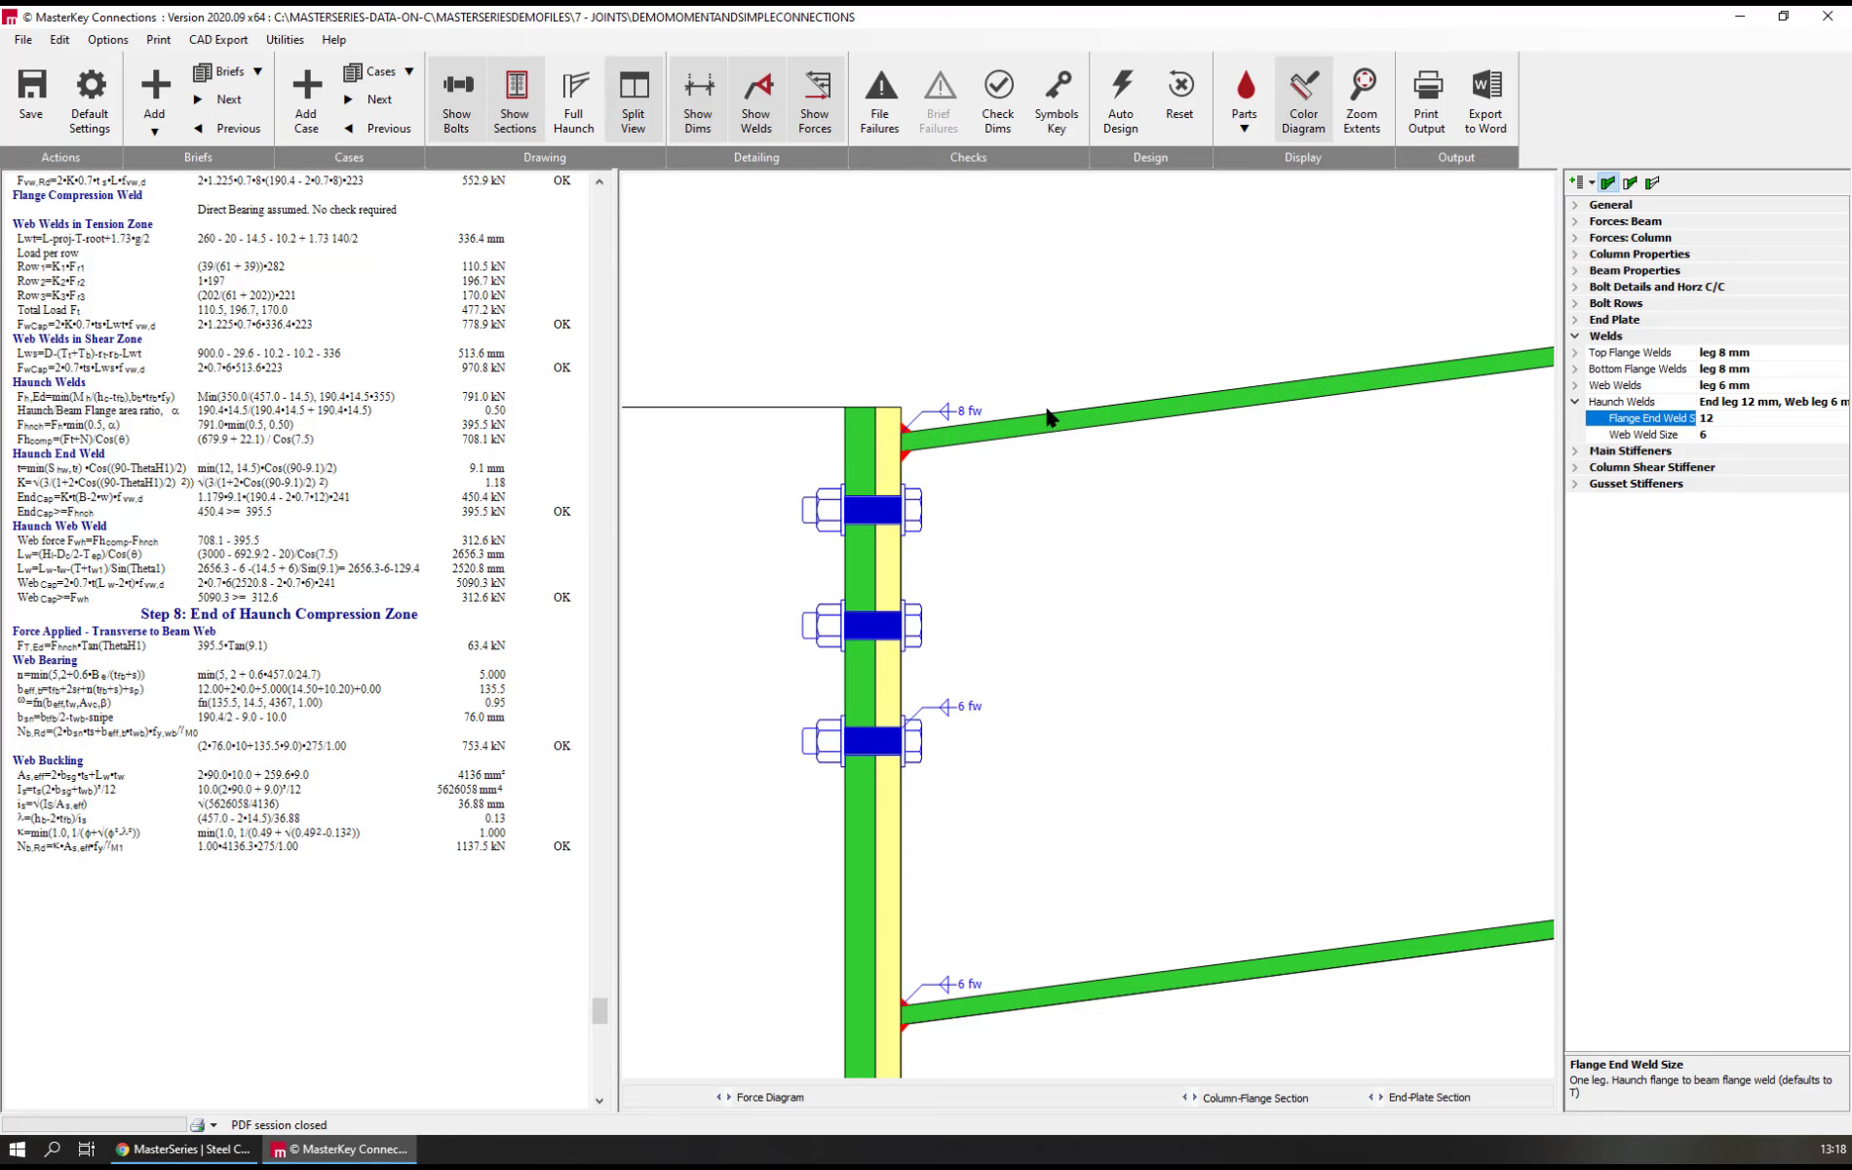
{"action": "left_click", "coordinate": [970, 411]}
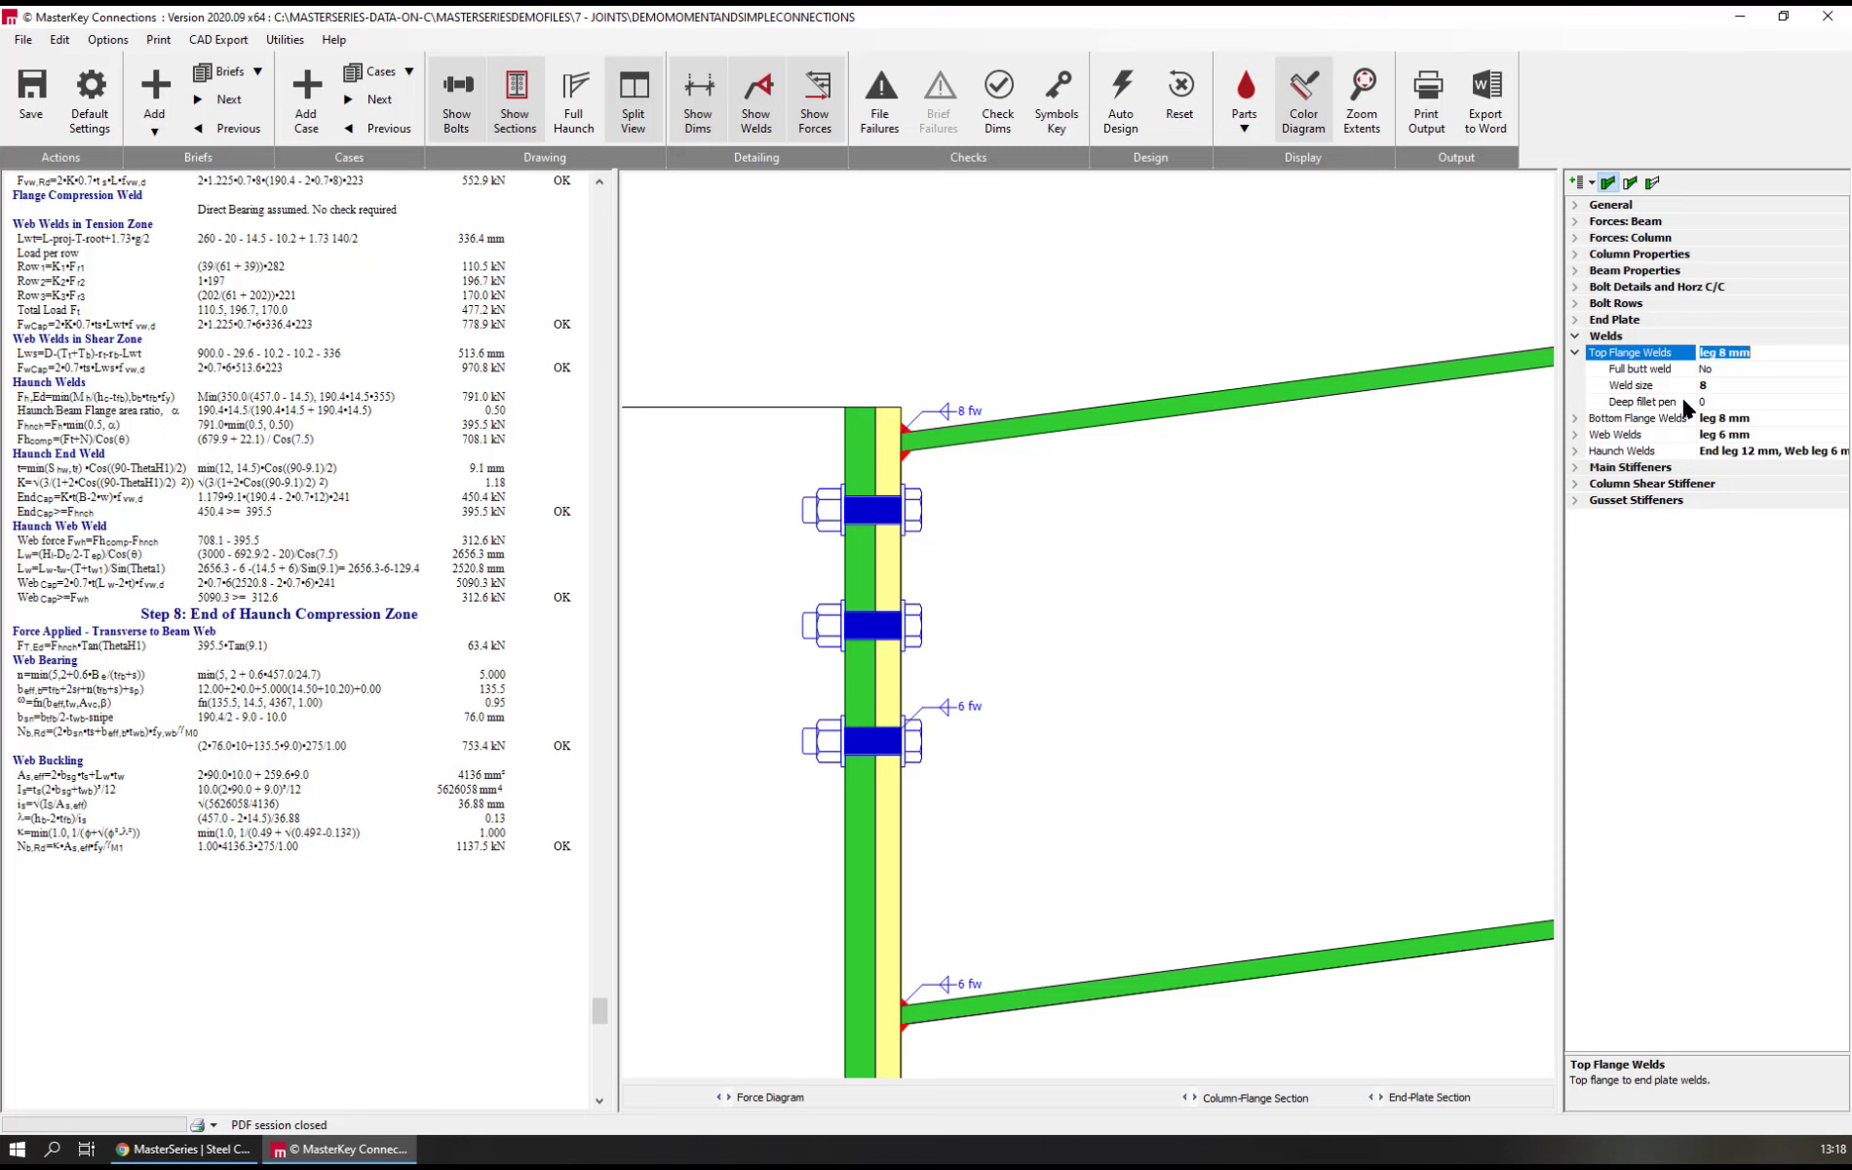
{"action": "left_click", "coordinate": [1666, 403]}
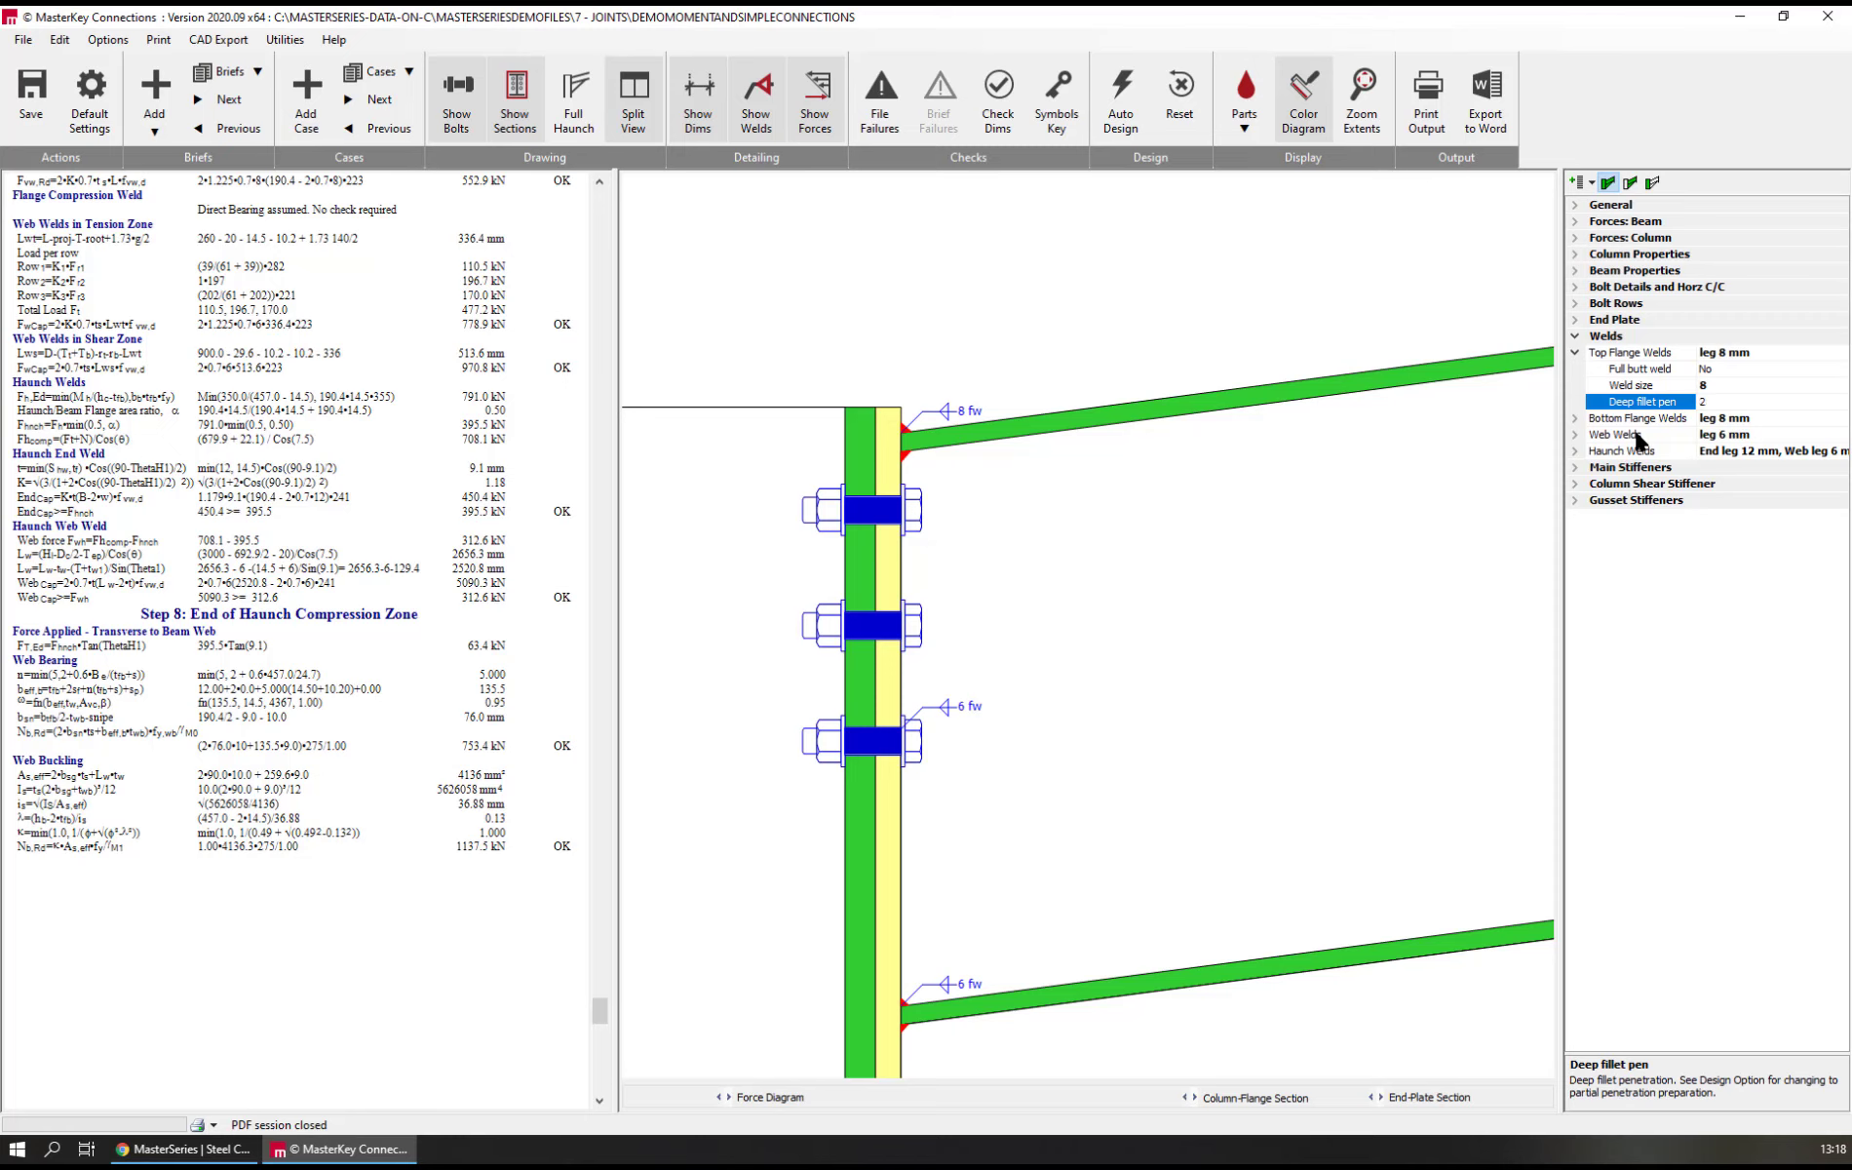
{"action": "type", "text": "2"}
{"action": "key", "text": "Return"}
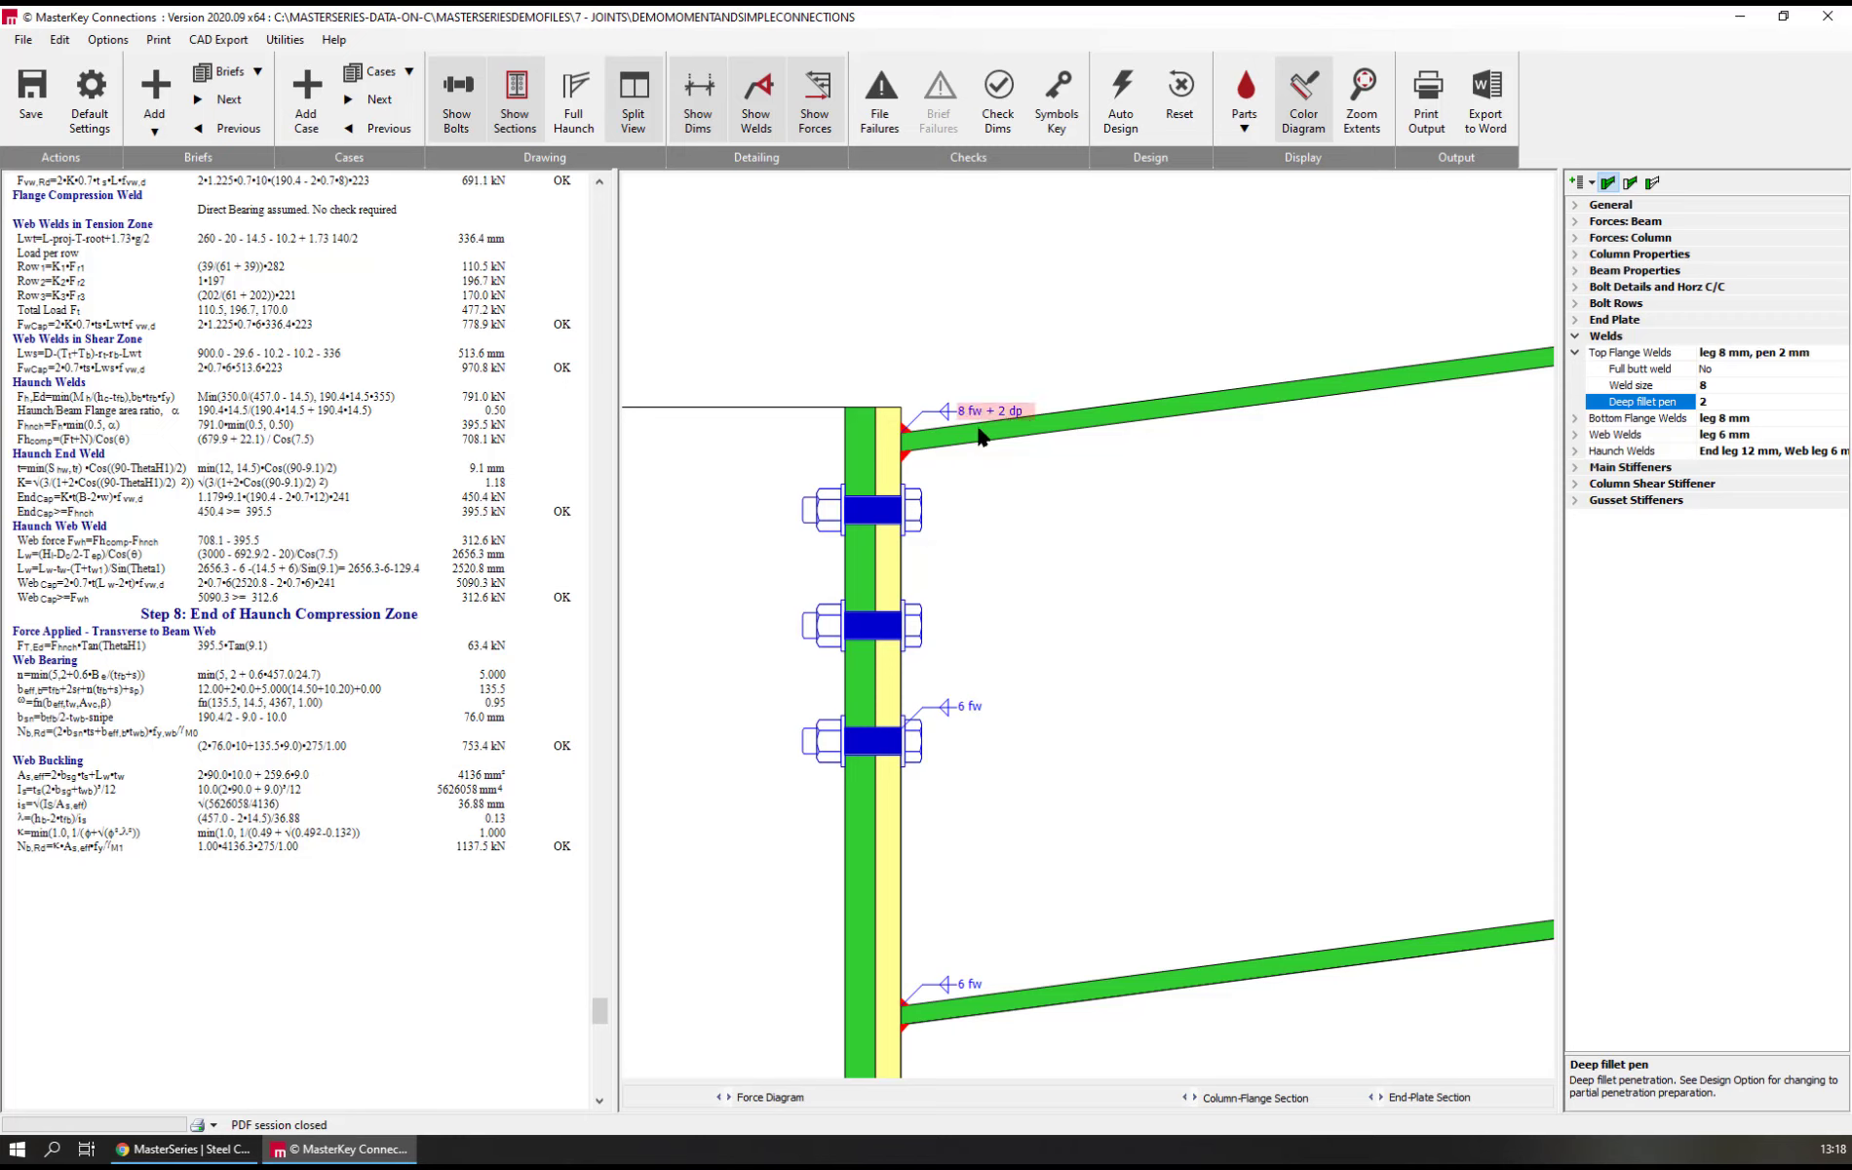
Inspect the top flange weld with its deep penetration and the neighbouring upper bolts at the end plate
{"action": "scroll", "coordinate": [879, 440], "scroll_direction": "up", "scroll_amount": 5}
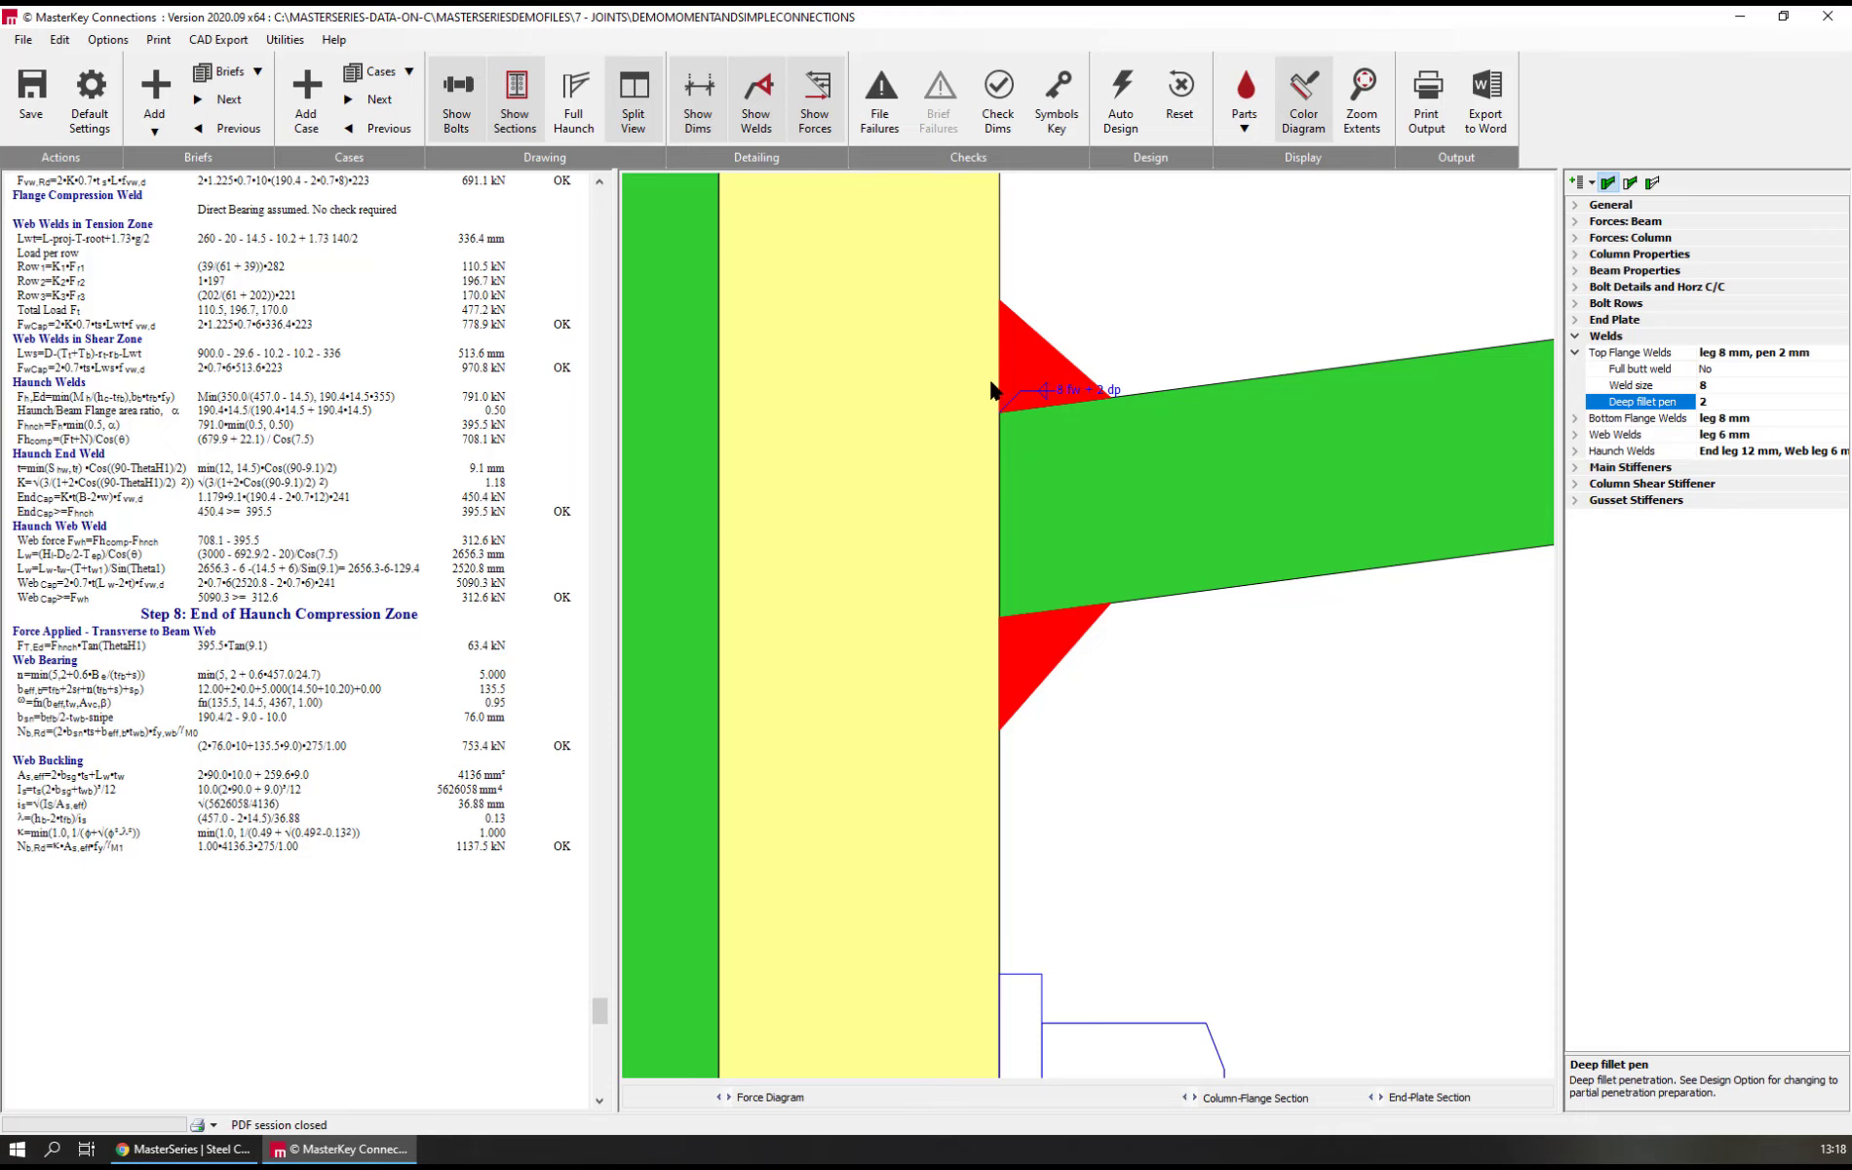
{"action": "scroll", "coordinate": [995, 400], "scroll_direction": "down", "scroll_amount": 2}
{"action": "scroll", "coordinate": [1014, 404], "scroll_direction": "down", "scroll_amount": 5}
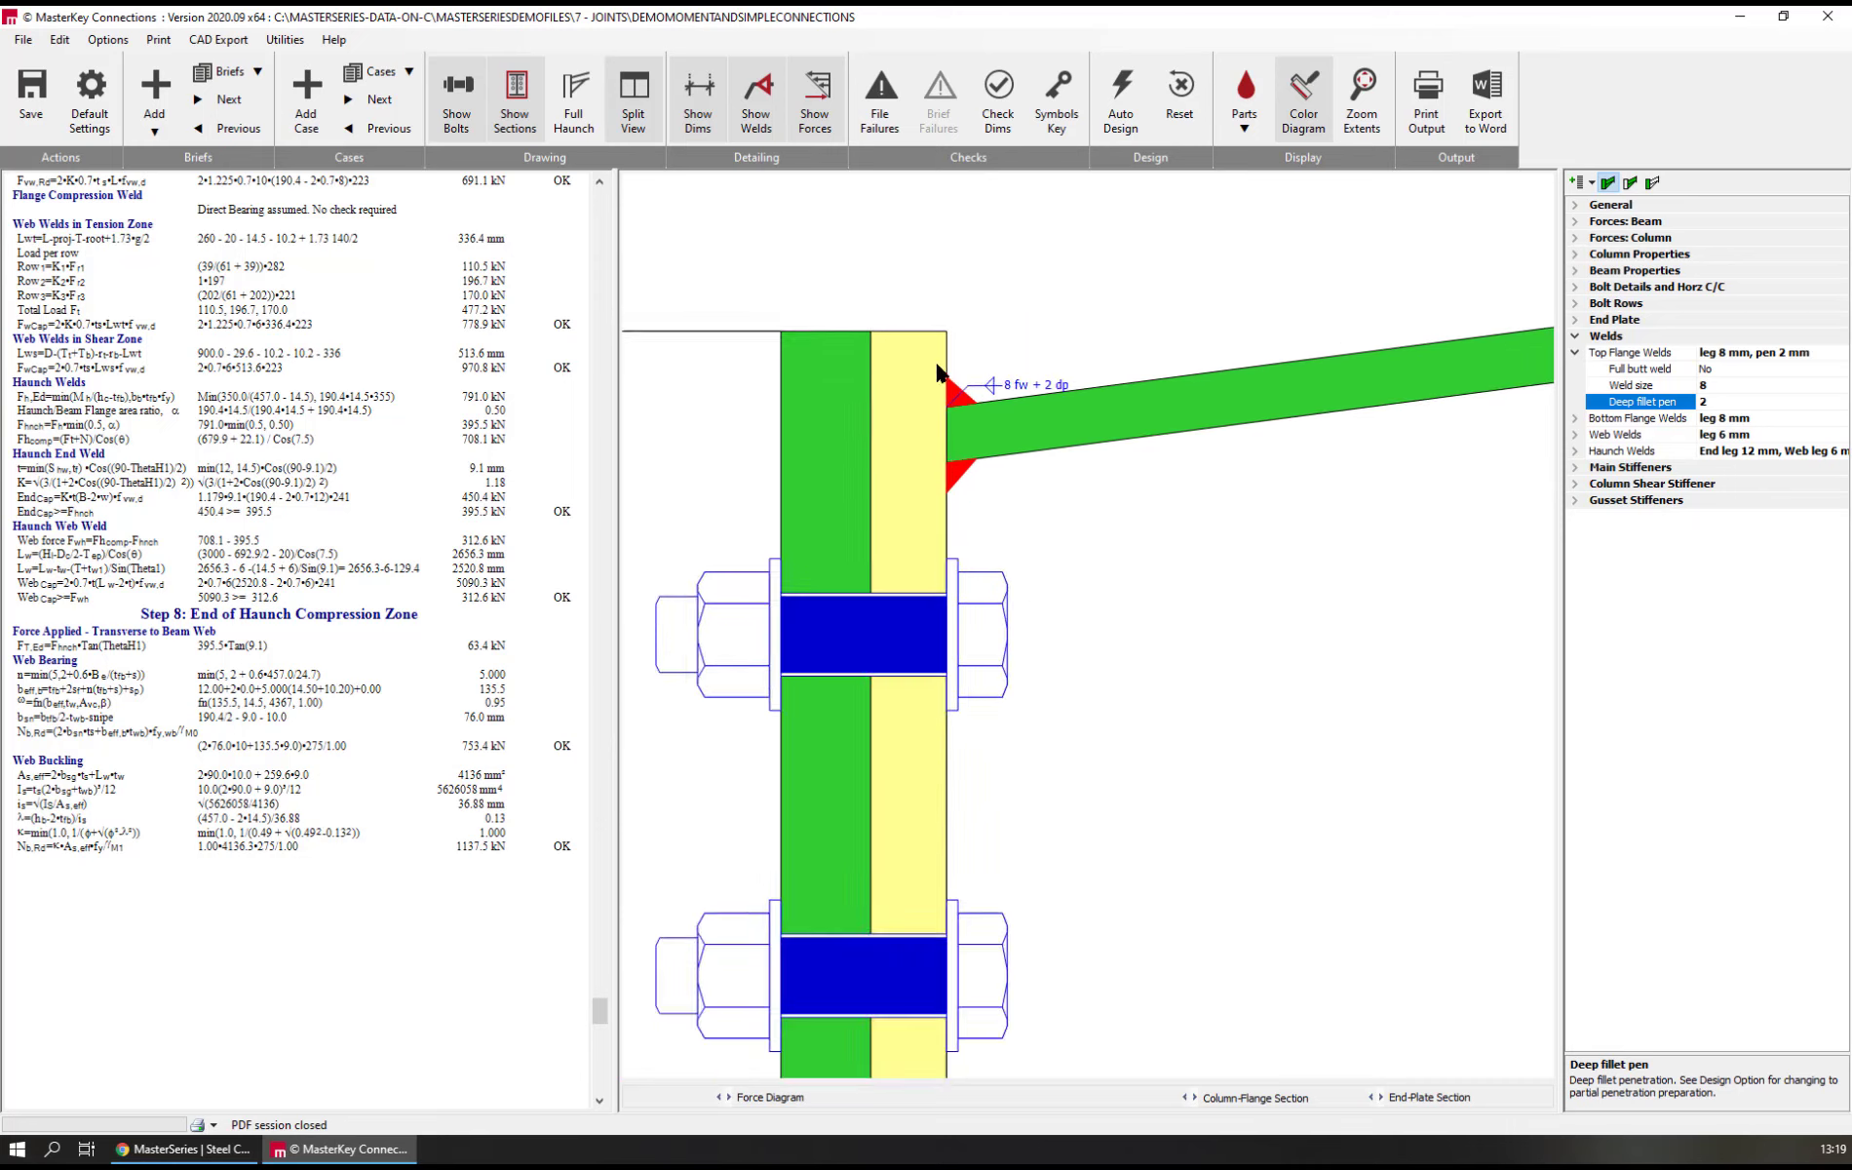
{"action": "middle_click_drag", "start_coordinate": [905, 432], "coordinate": [1090, 377]}
{"action": "left_click", "coordinate": [1091, 374]}
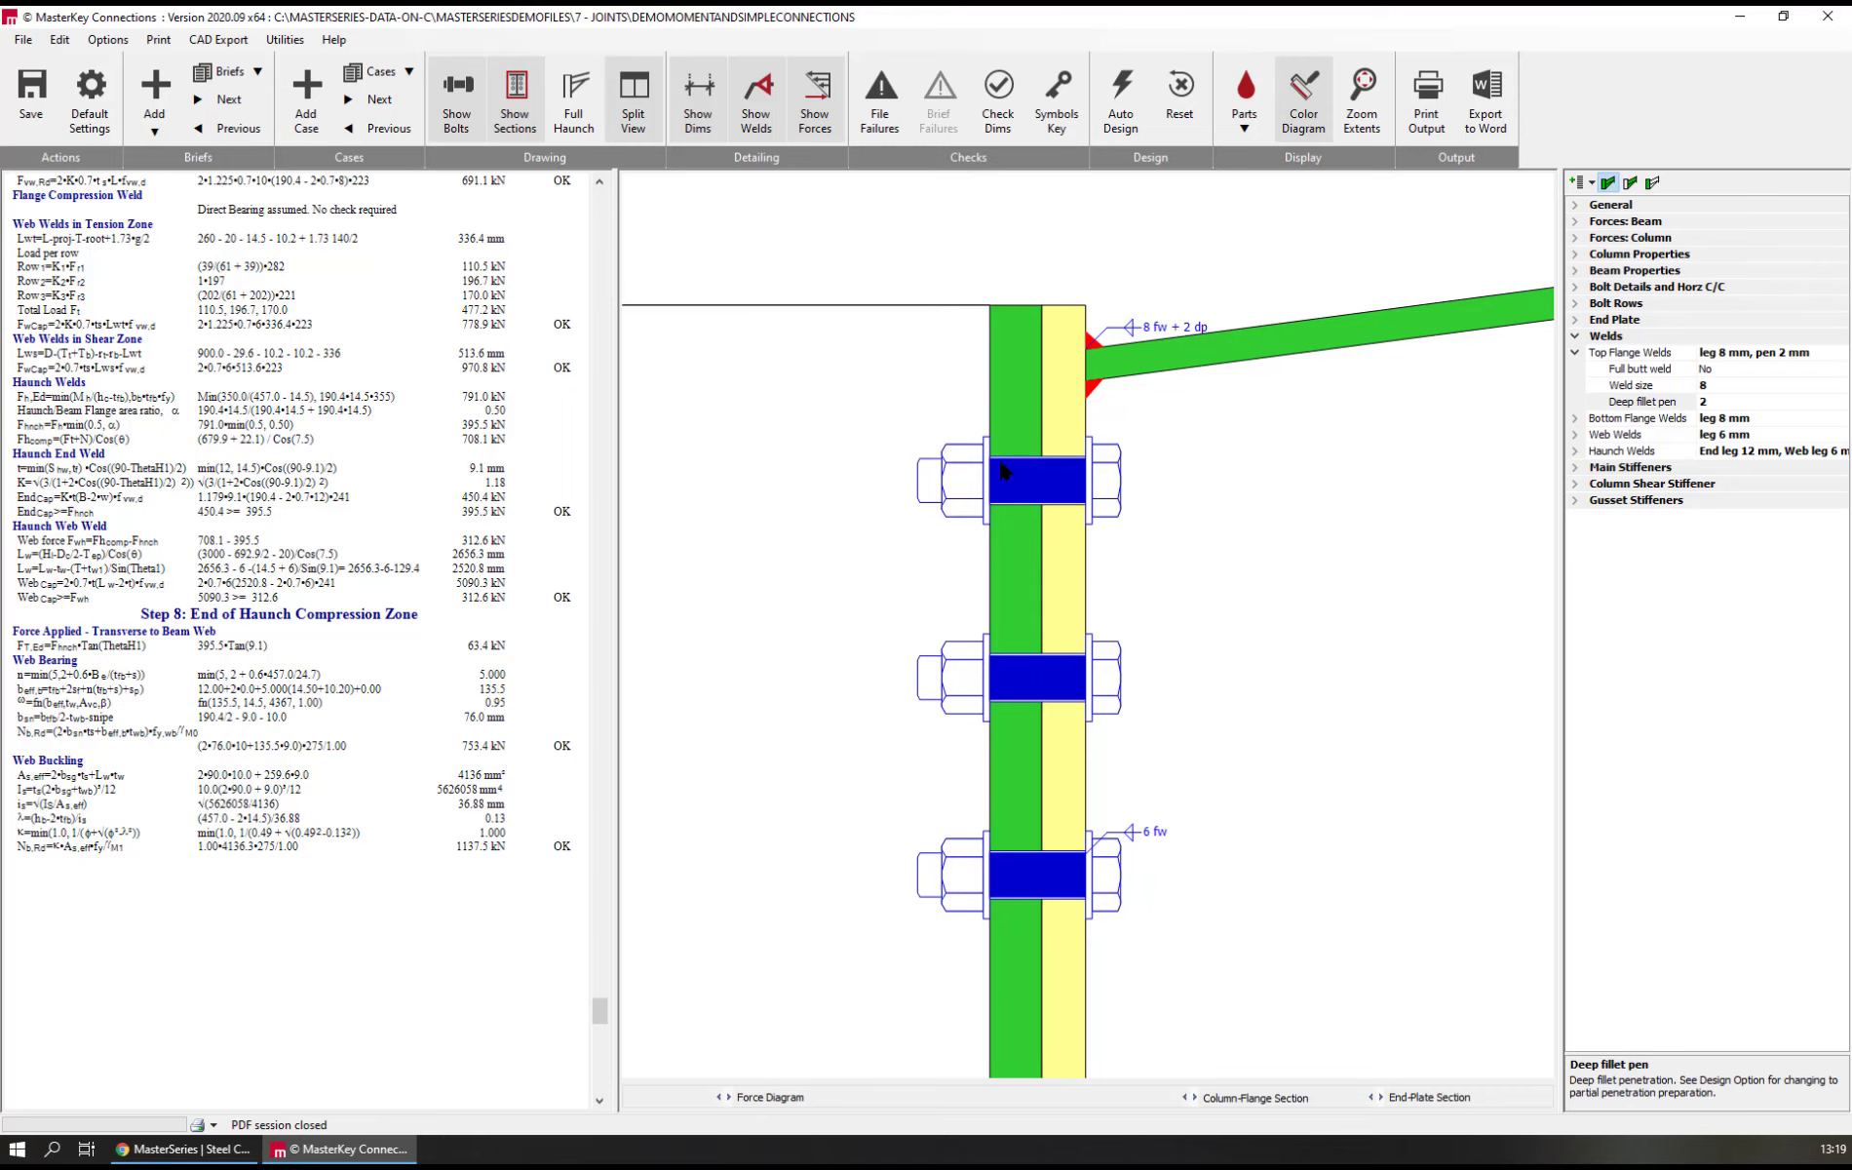
{"action": "scroll", "coordinate": [873, 629], "scroll_direction": "up", "scroll_amount": 1}
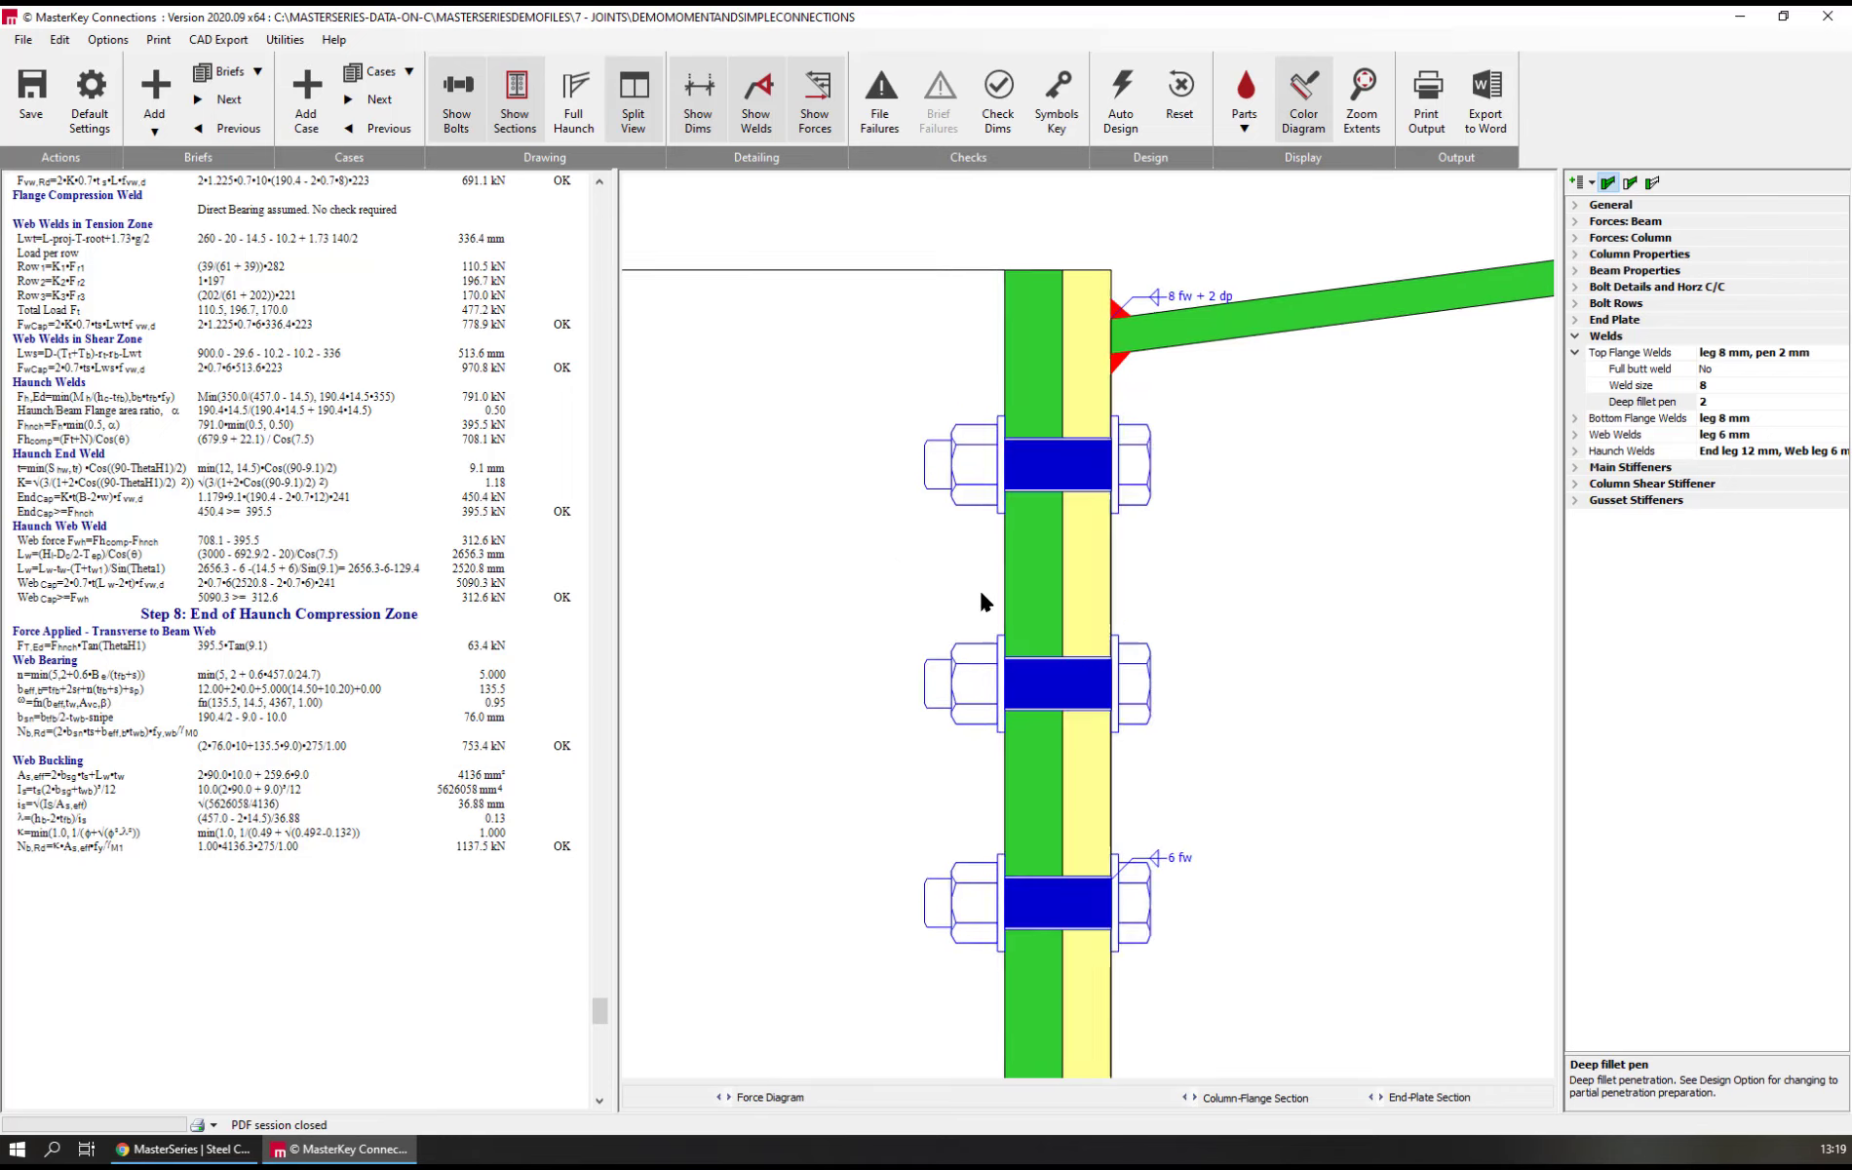
{"action": "scroll", "coordinate": [887, 555], "scroll_direction": "down", "scroll_amount": 4}
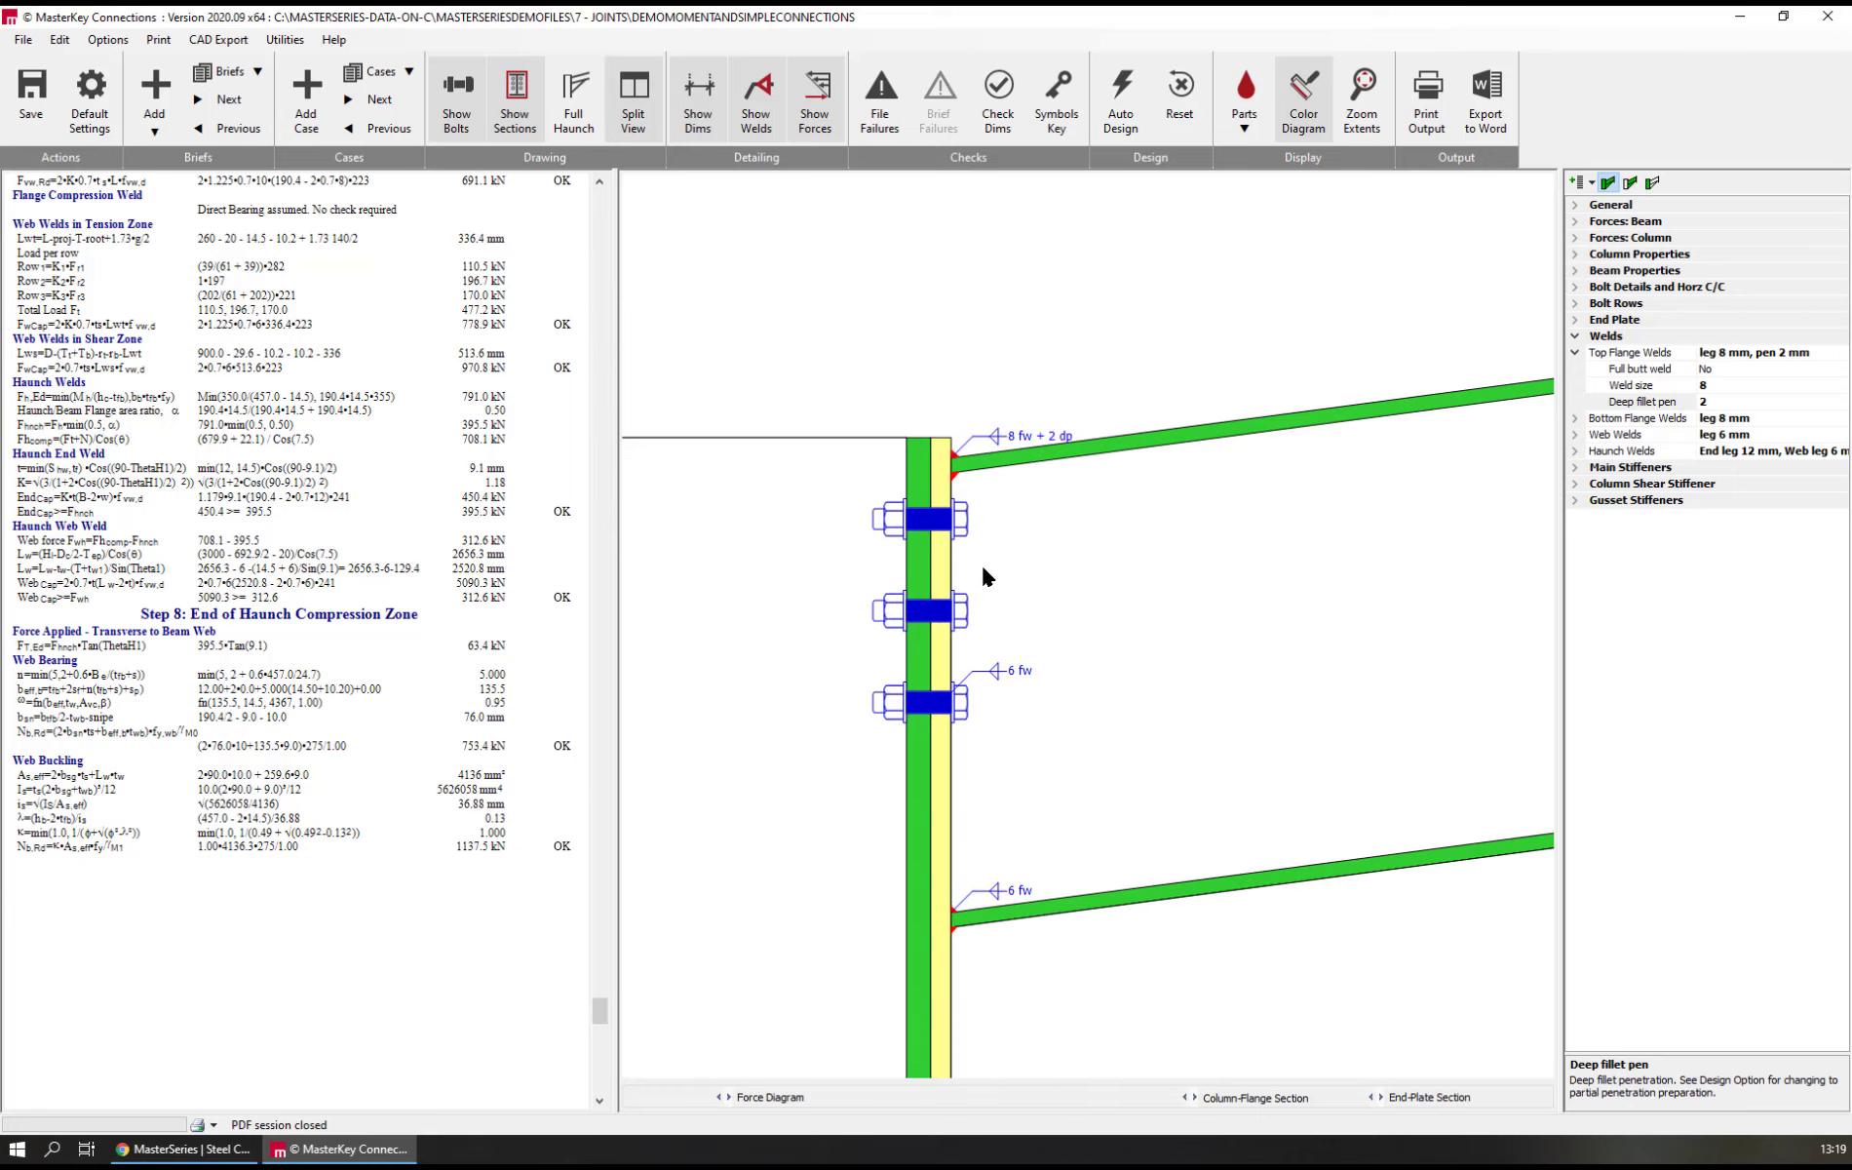
{"action": "scroll", "coordinate": [983, 569], "scroll_direction": "up", "scroll_amount": 1}
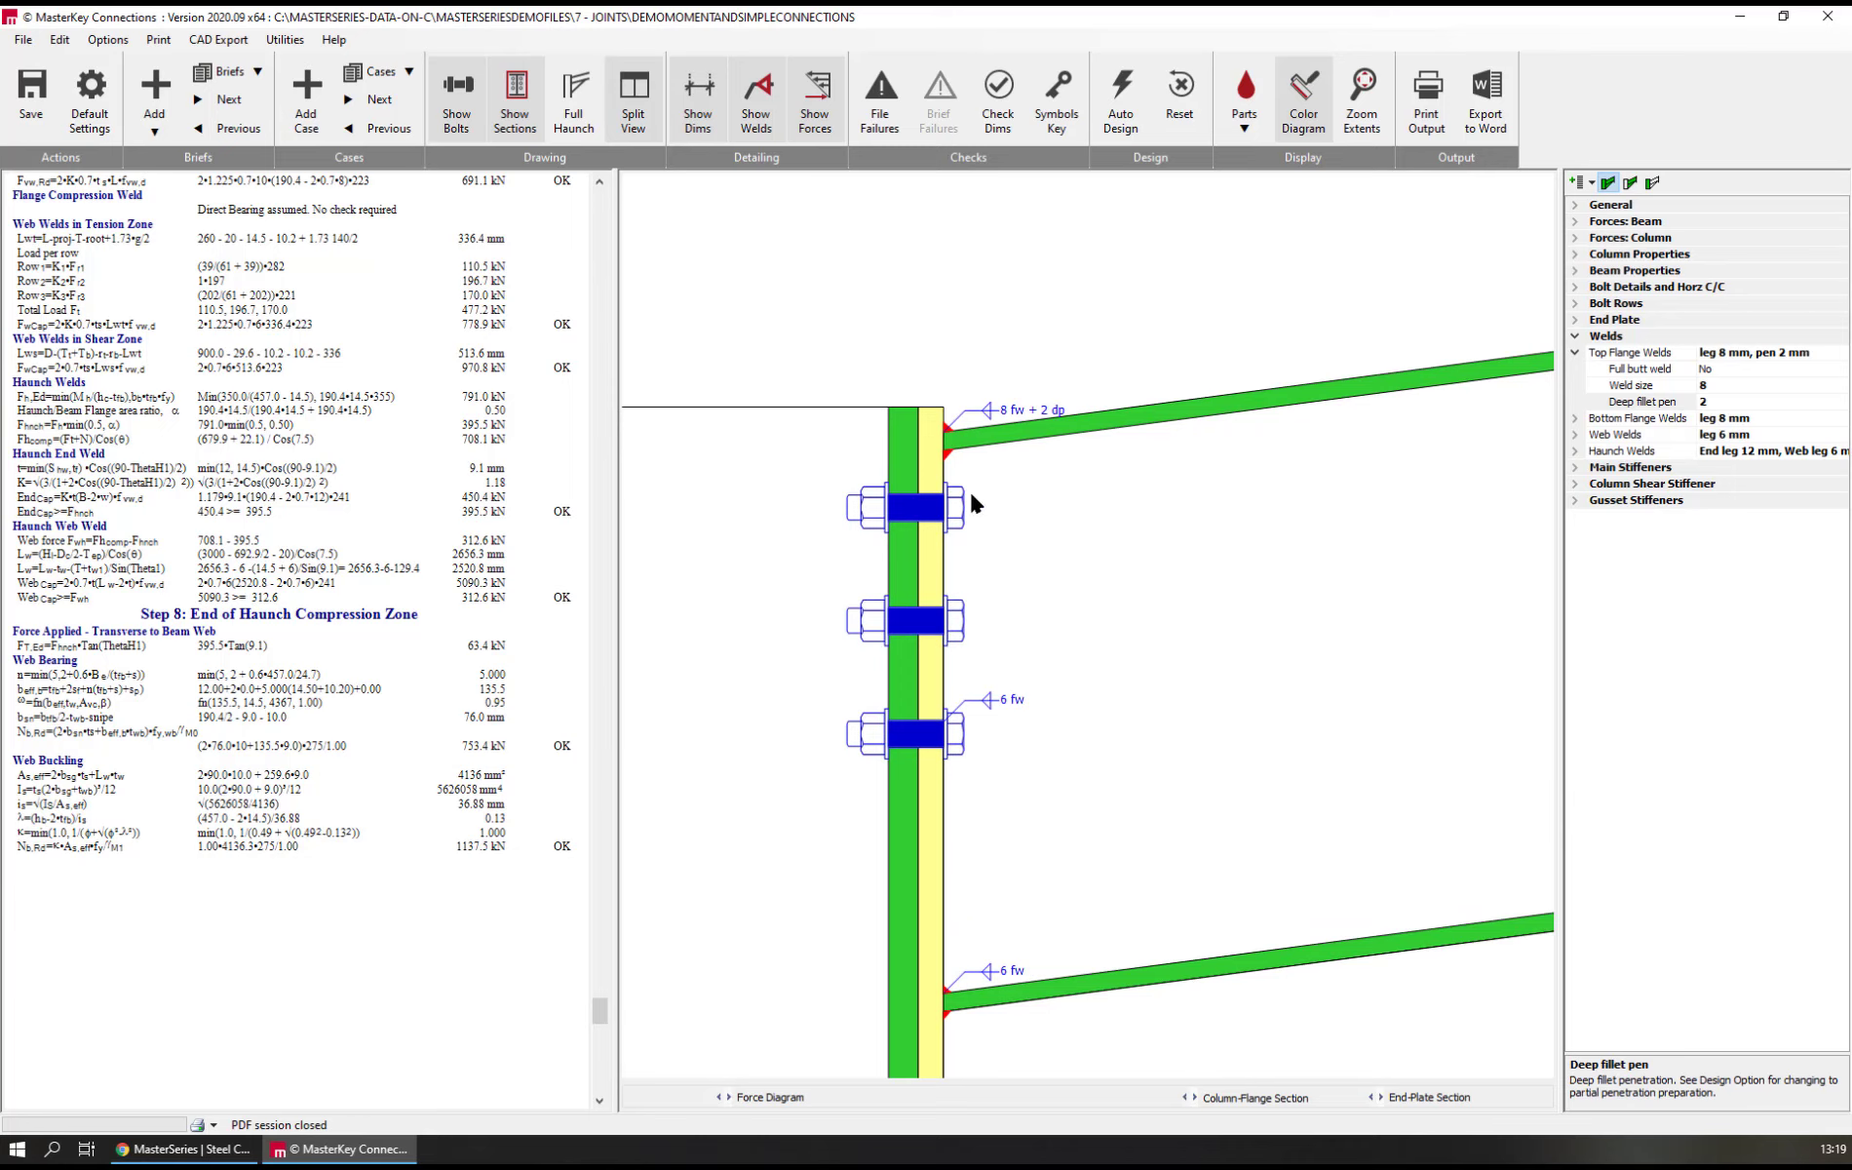
Try vertical centre-to-centre distances of 5 mm and 50 mm for the first upper bolt row
{"action": "left_click", "coordinate": [1617, 305]}
{"action": "left_click", "coordinate": [1621, 322]}
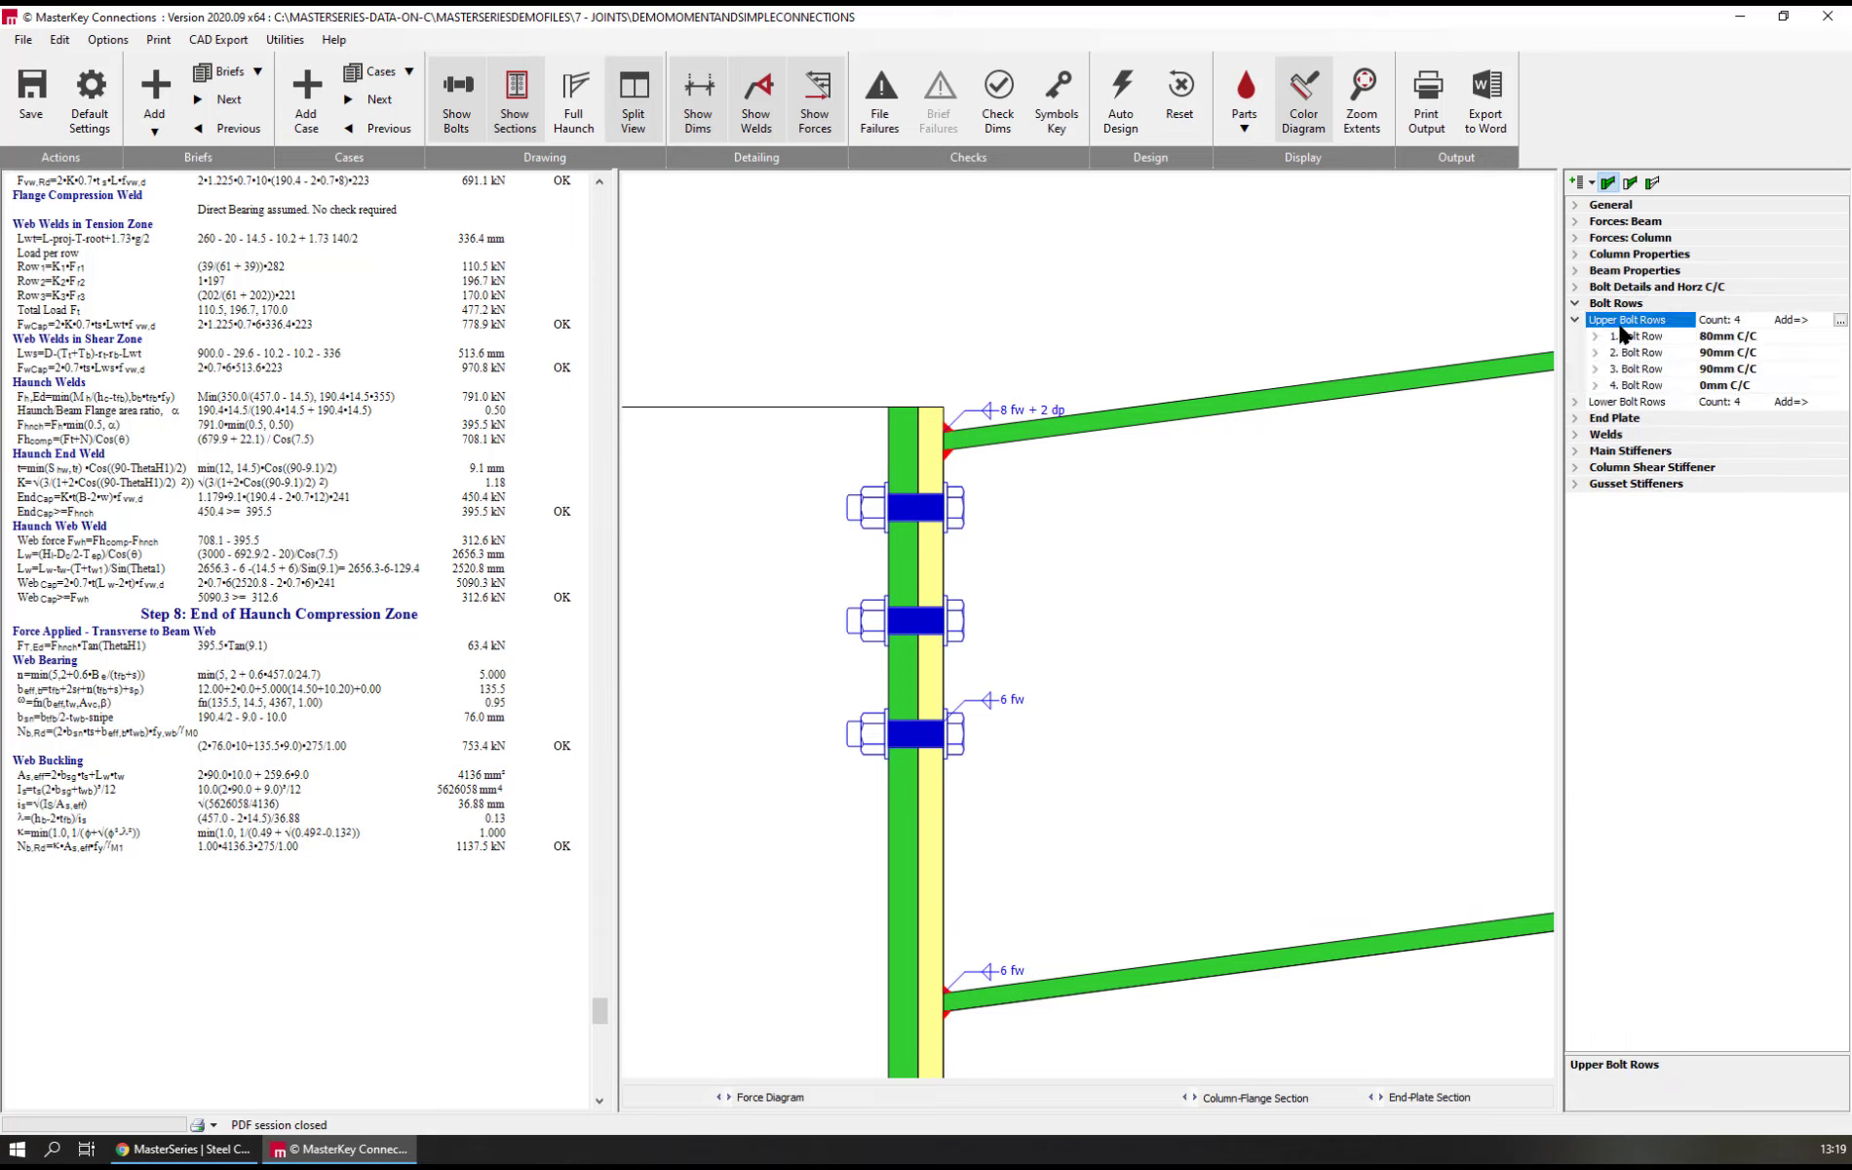
{"action": "left_click", "coordinate": [1628, 337]}
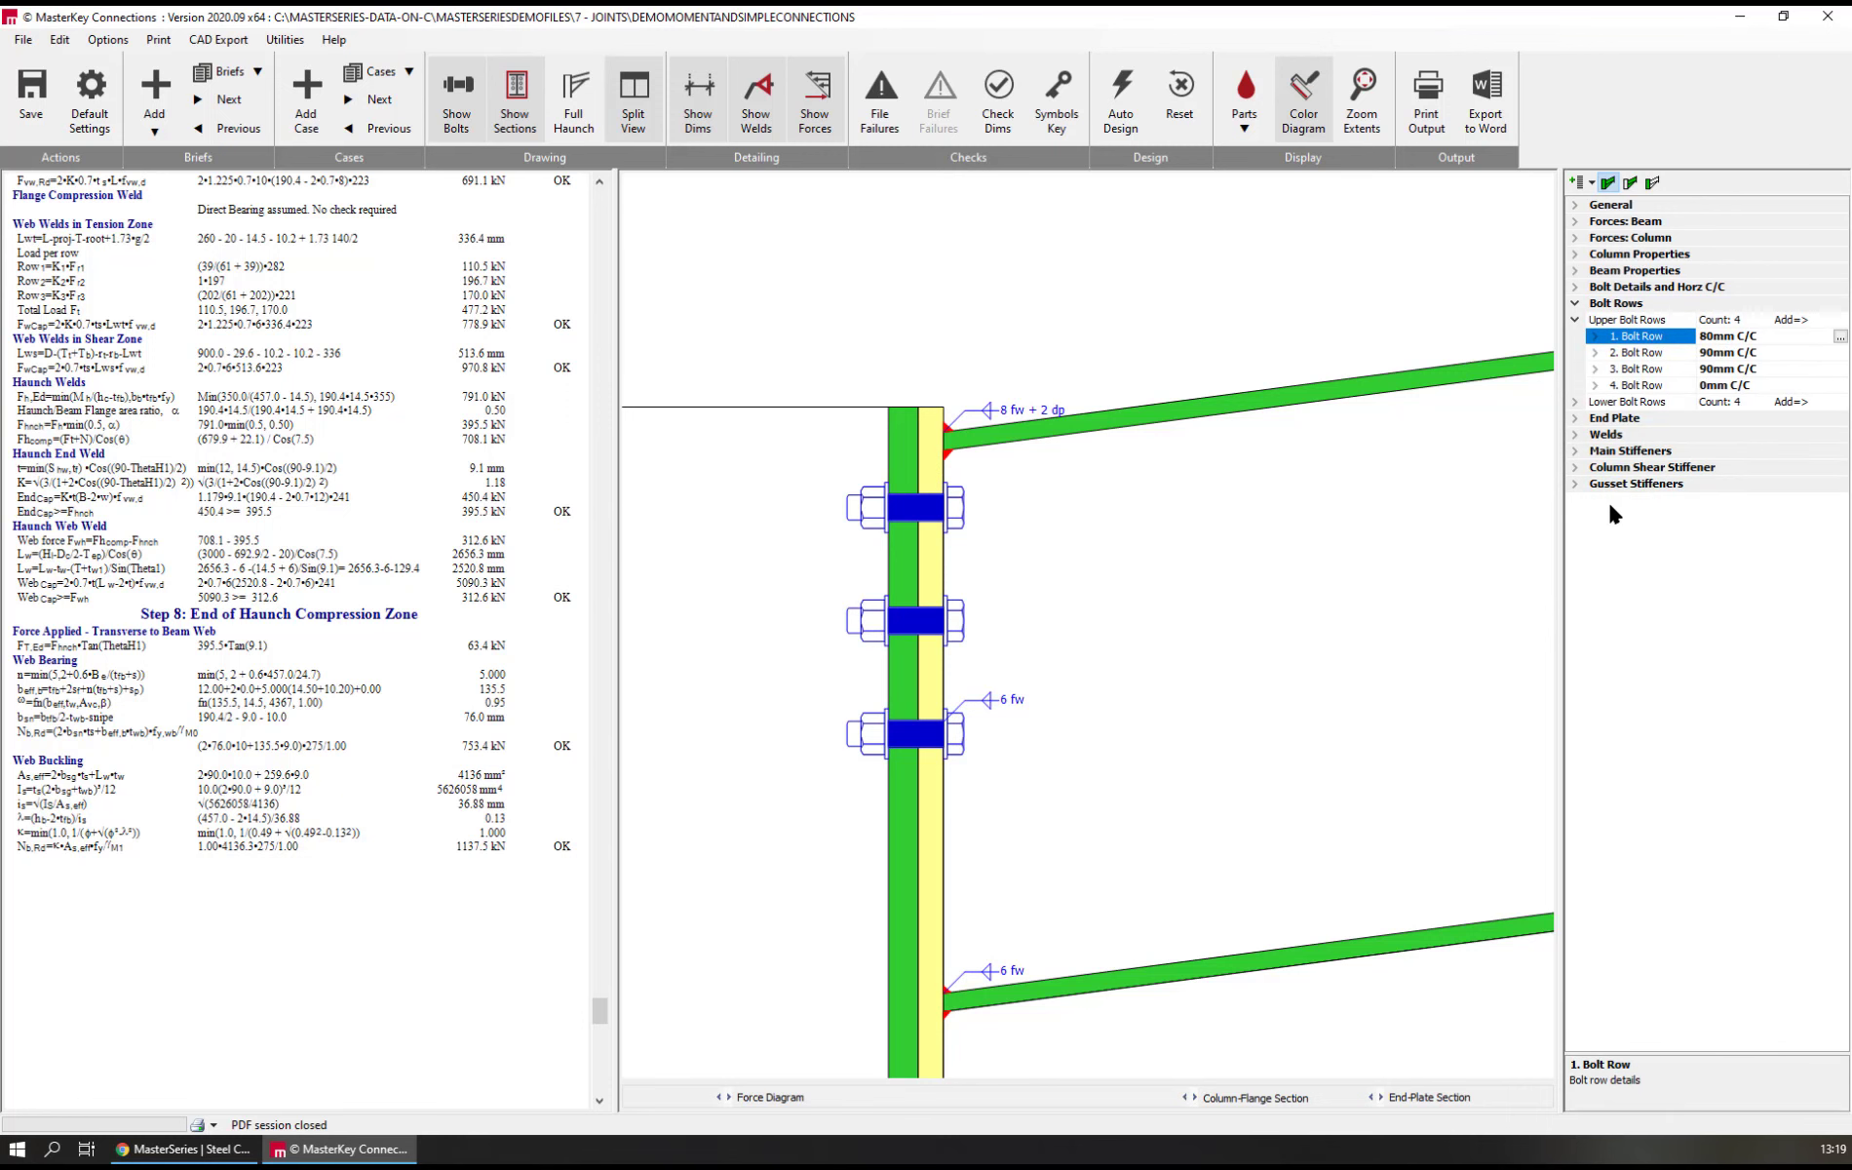
{"action": "type", "text": "5"}
{"action": "key", "text": "Return"}
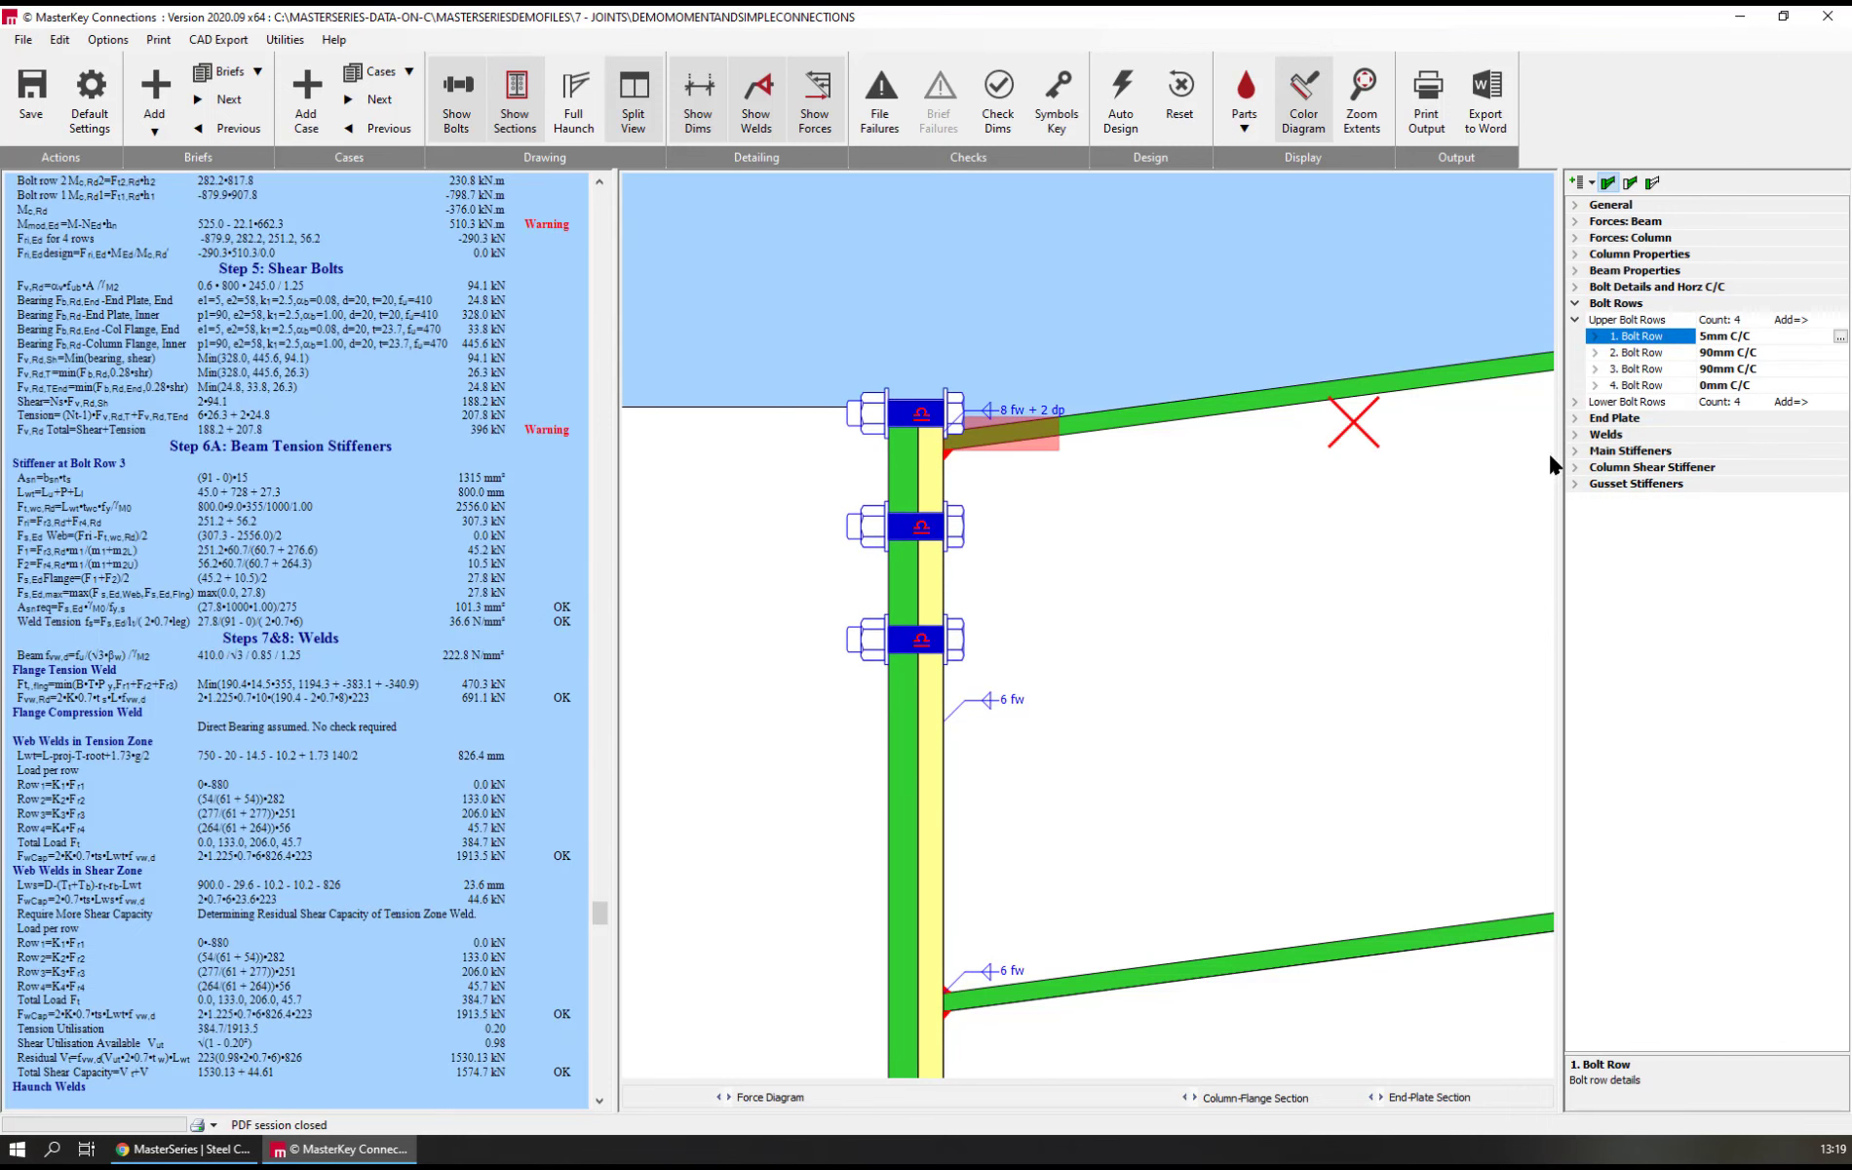
{"action": "double_click", "coordinate": [1647, 337]}
{"action": "left_click", "coordinate": [1717, 352]}
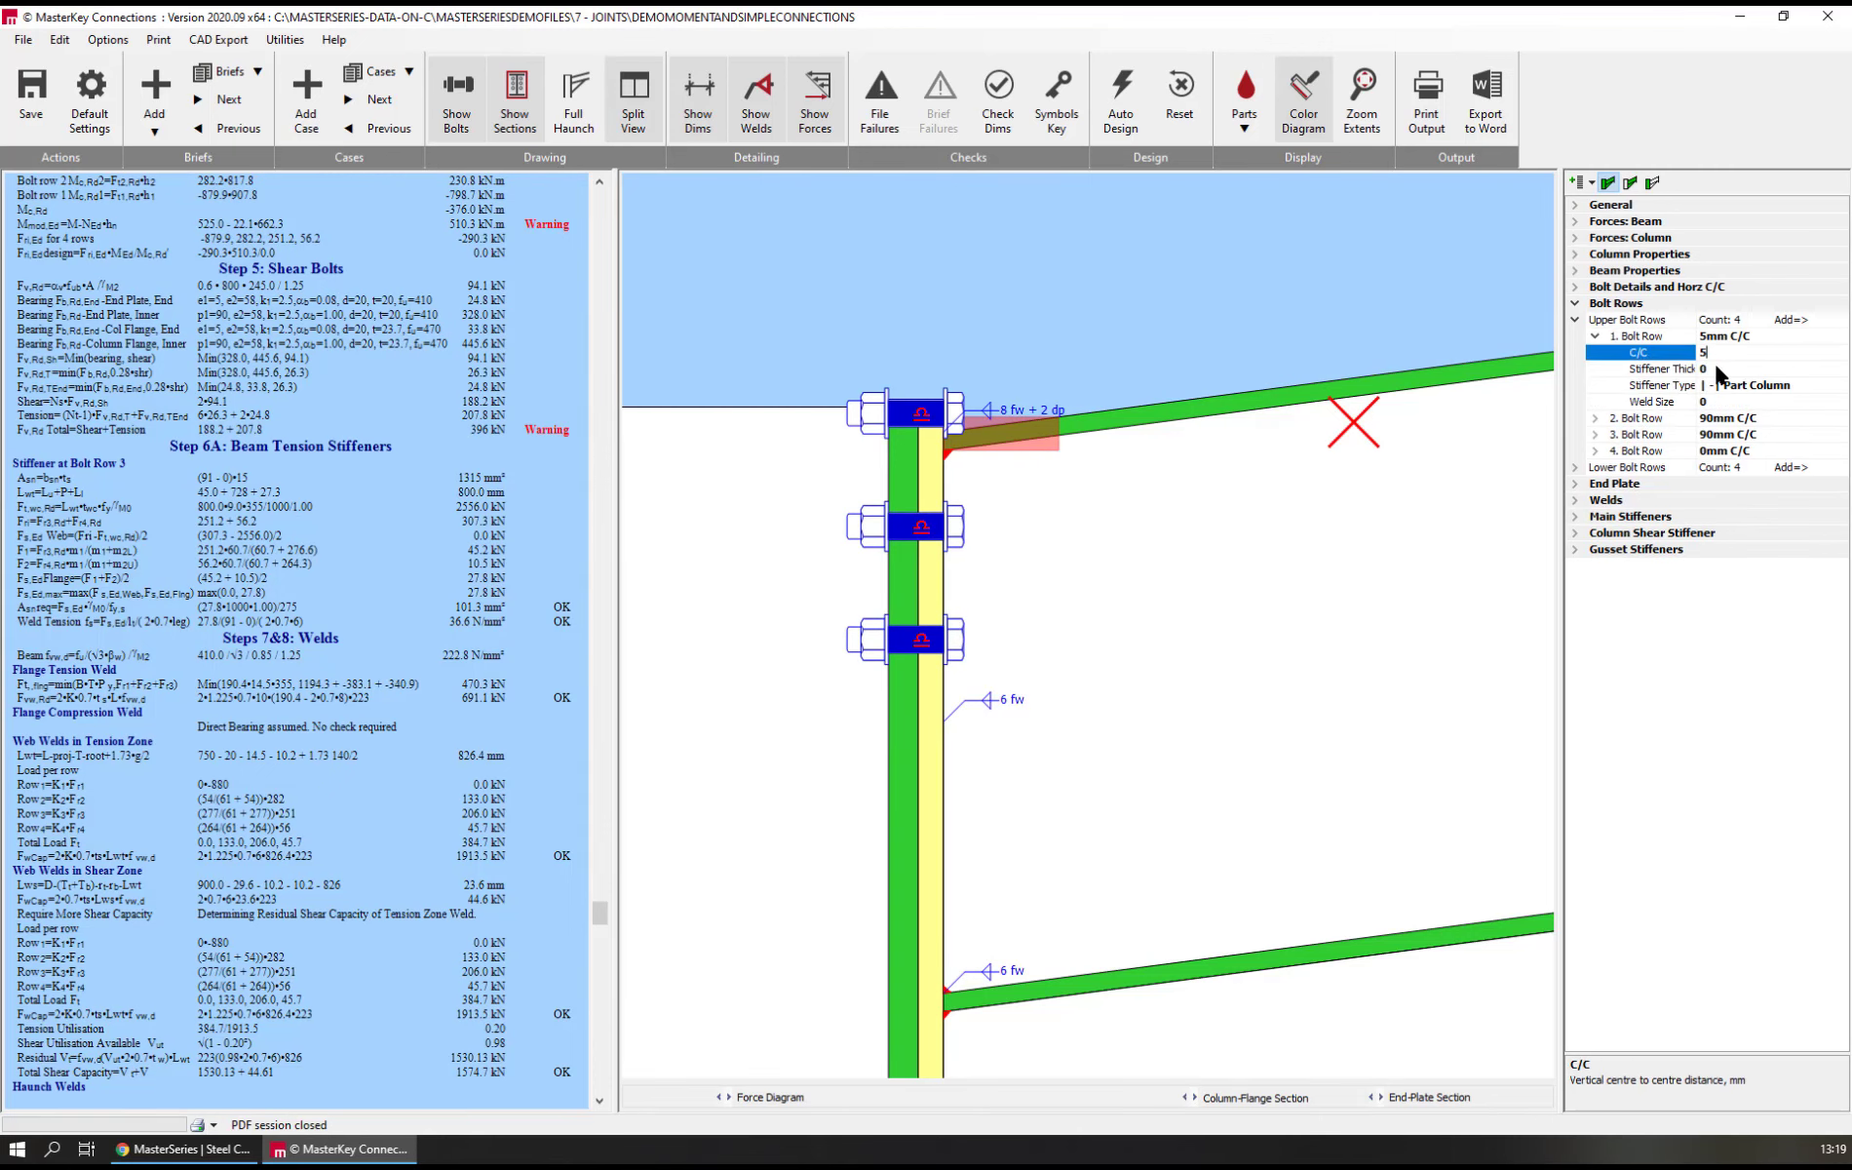
{"action": "key", "text": "Return"}
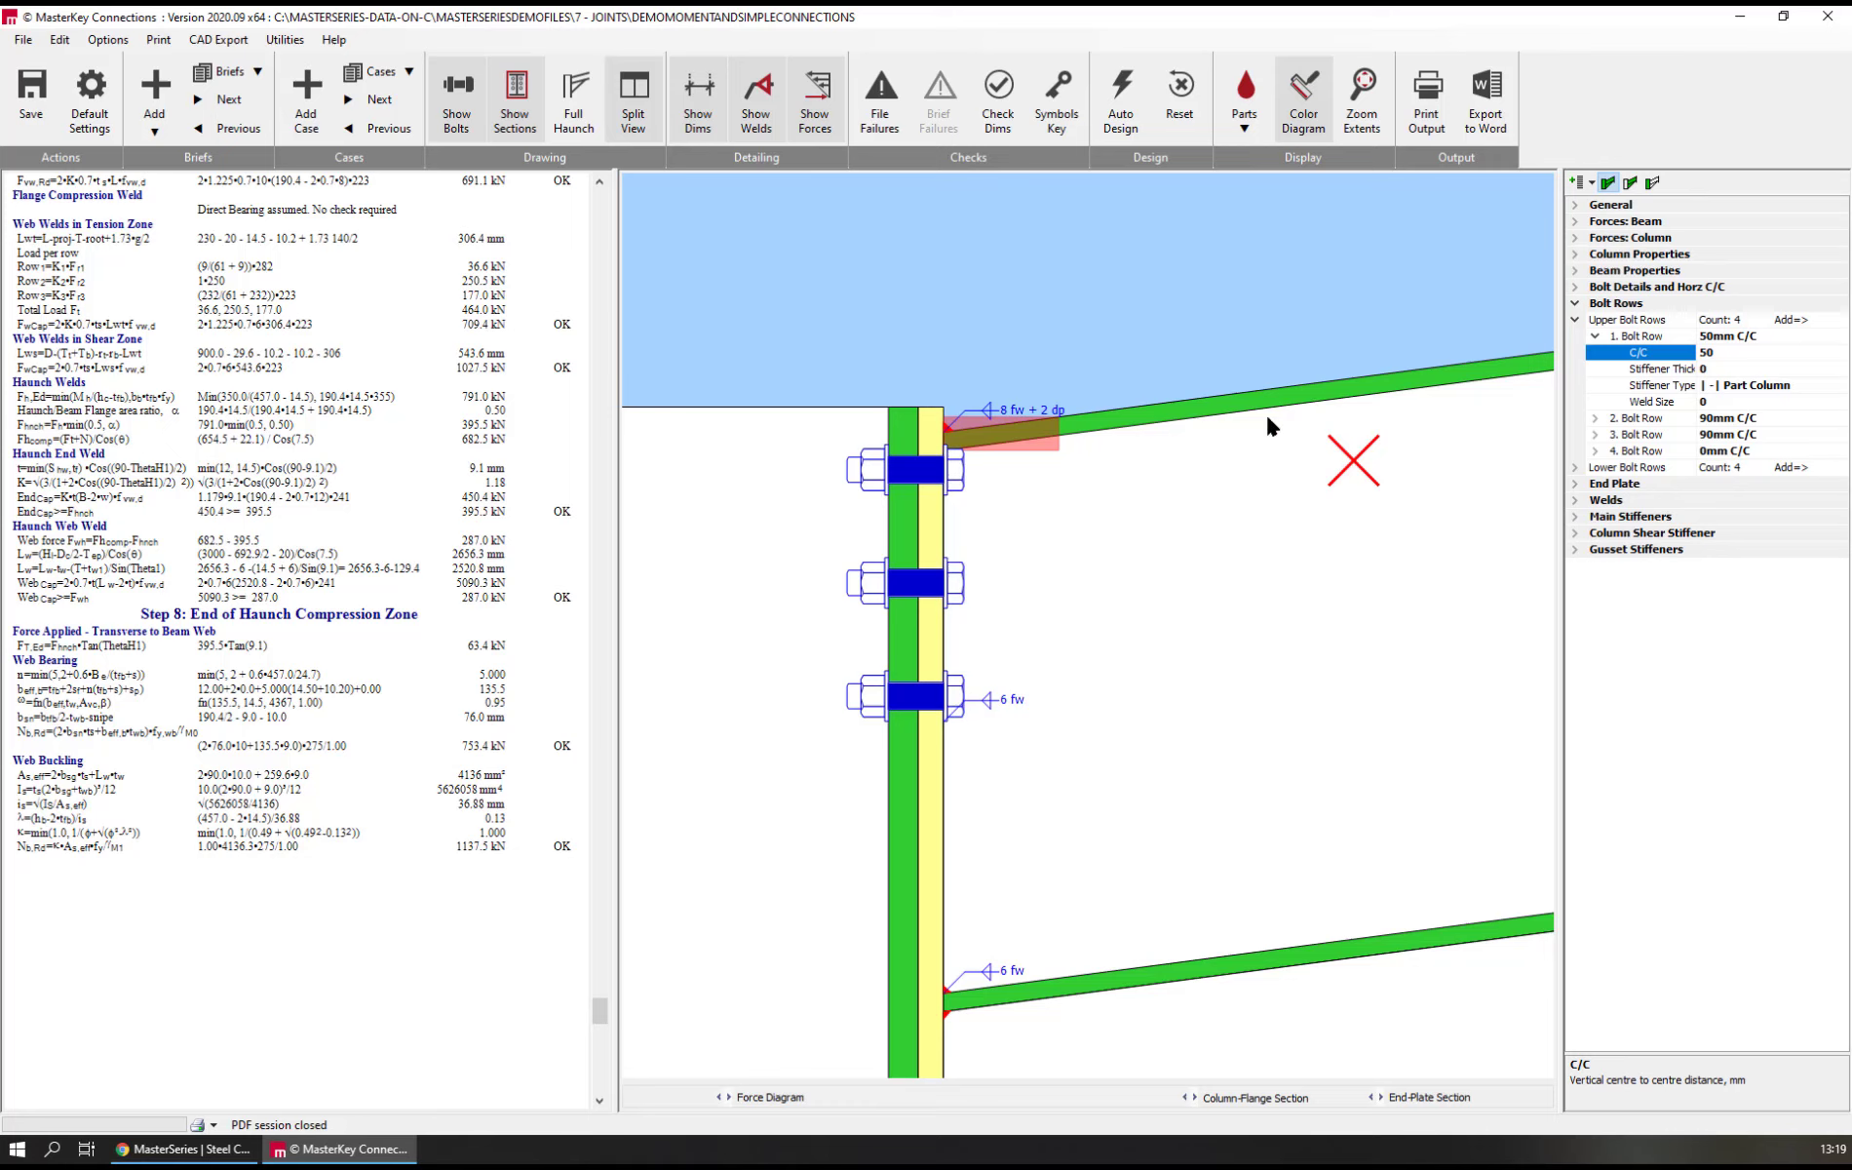
Try 60 mm and 70 mm centre-to-centre distances for the first upper bolt row, and return it to 60 mm
{"action": "type", "text": "60"}
{"action": "key", "text": "Return"}
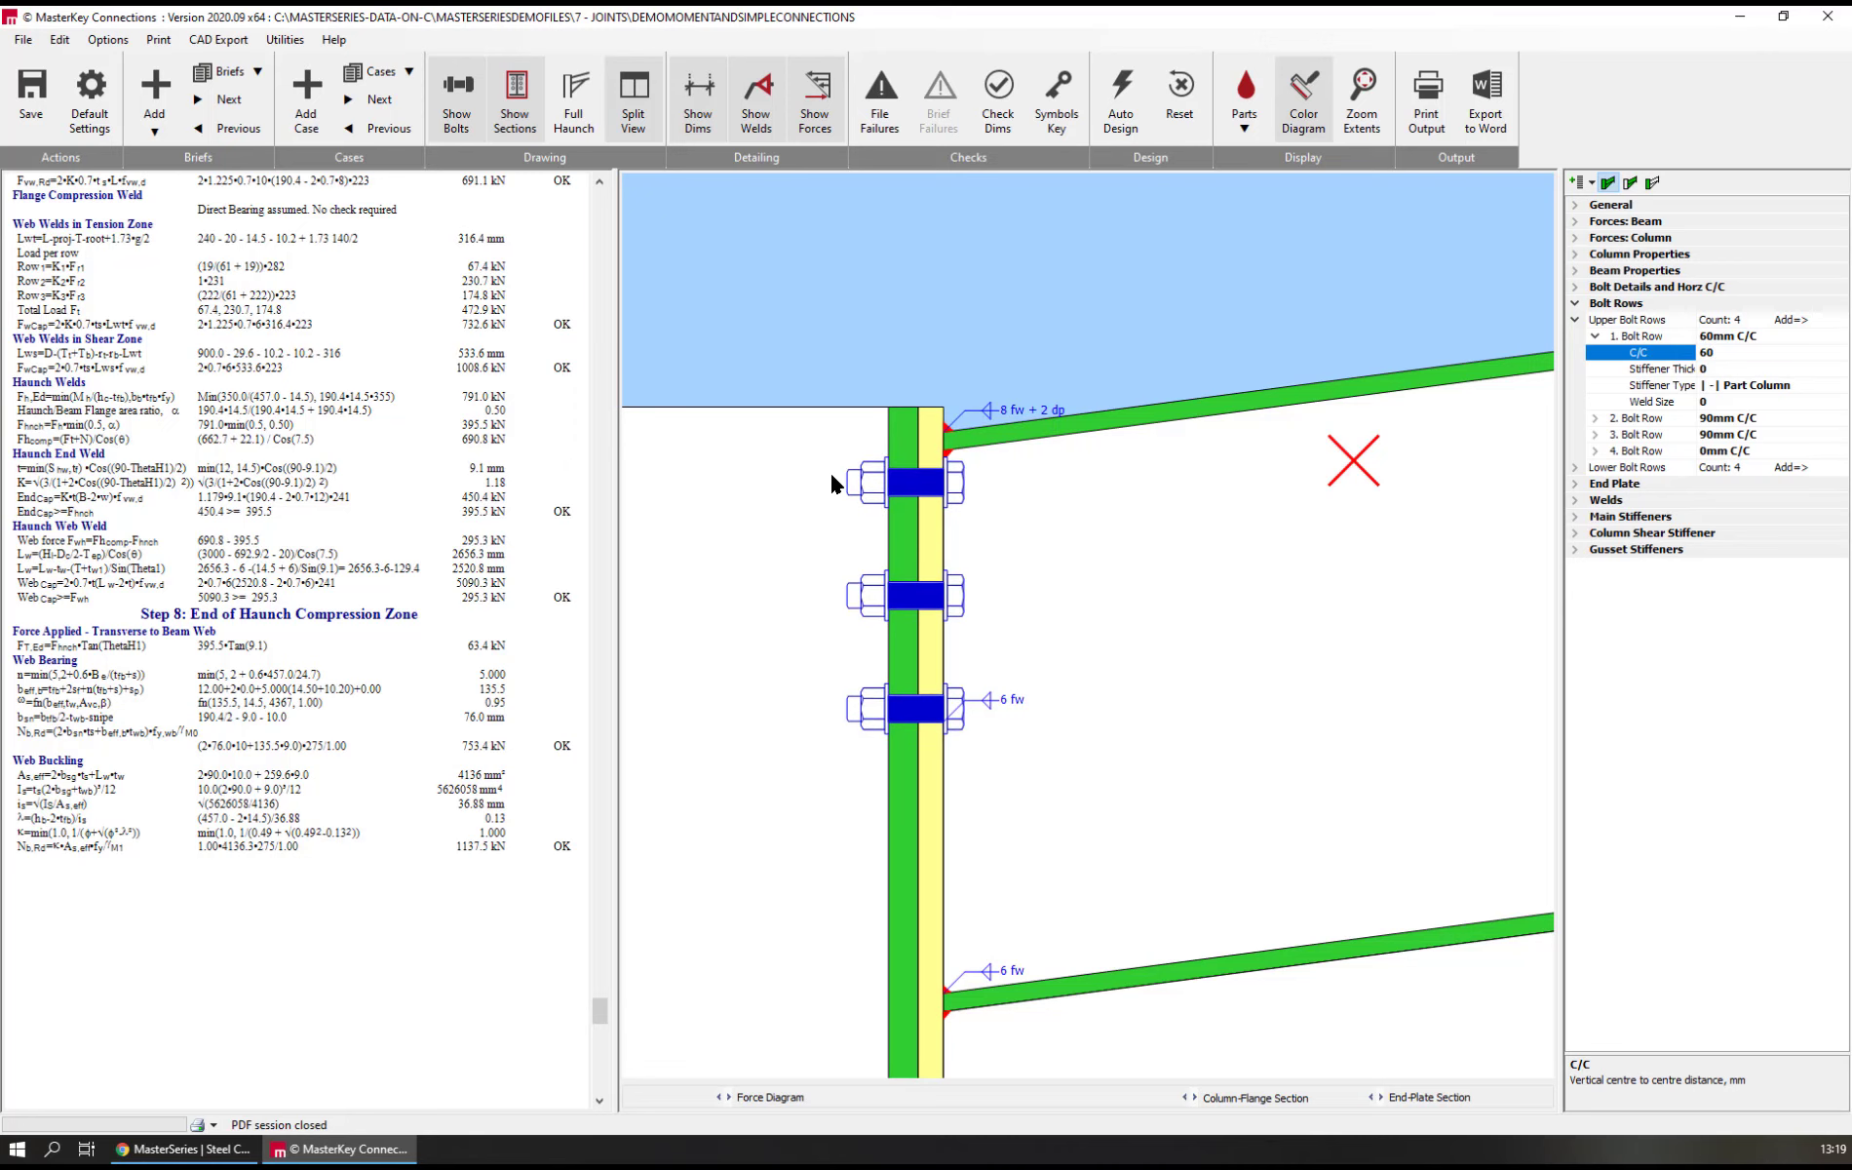
{"action": "scroll", "coordinate": [834, 483], "scroll_direction": "up", "scroll_amount": 3}
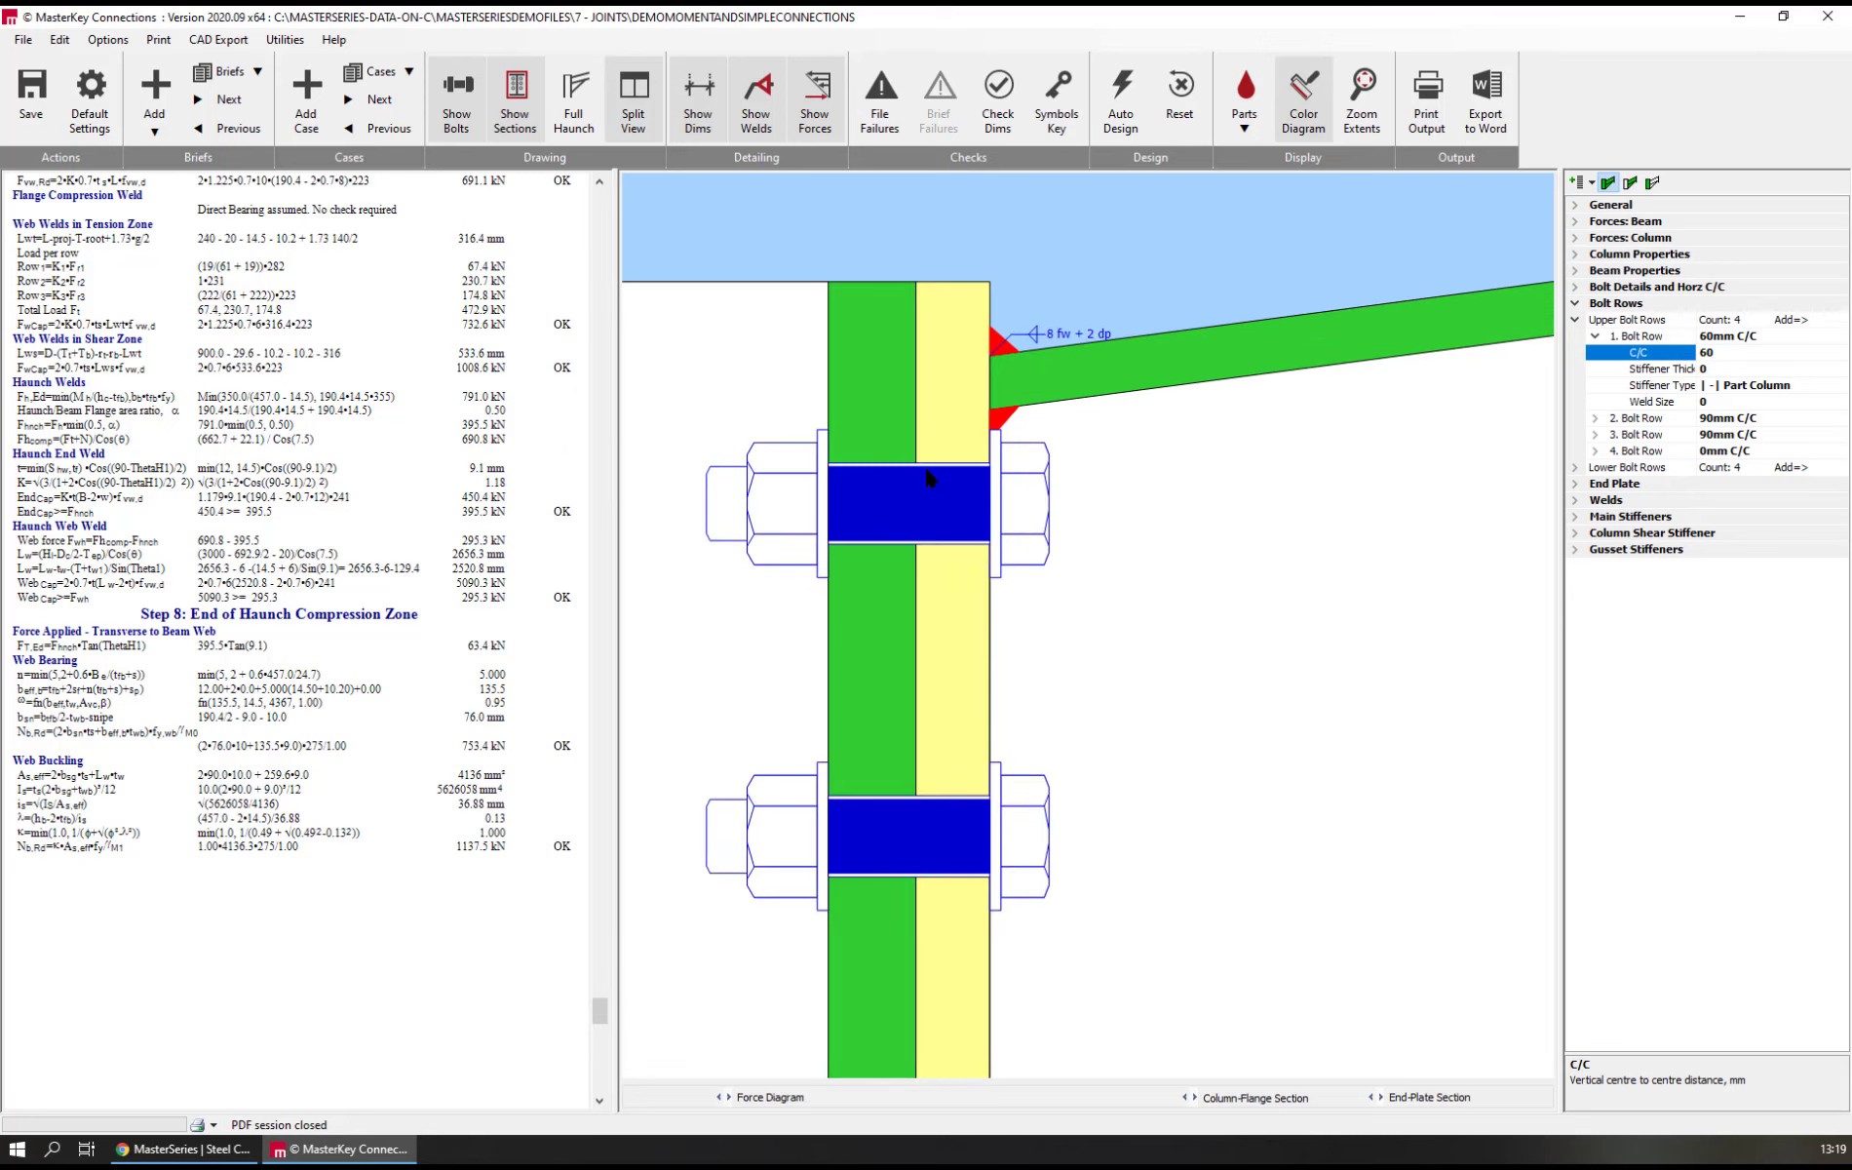
{"action": "scroll", "coordinate": [926, 476], "scroll_direction": "up", "scroll_amount": 2}
{"action": "scroll", "coordinate": [999, 451], "scroll_direction": "down", "scroll_amount": 5}
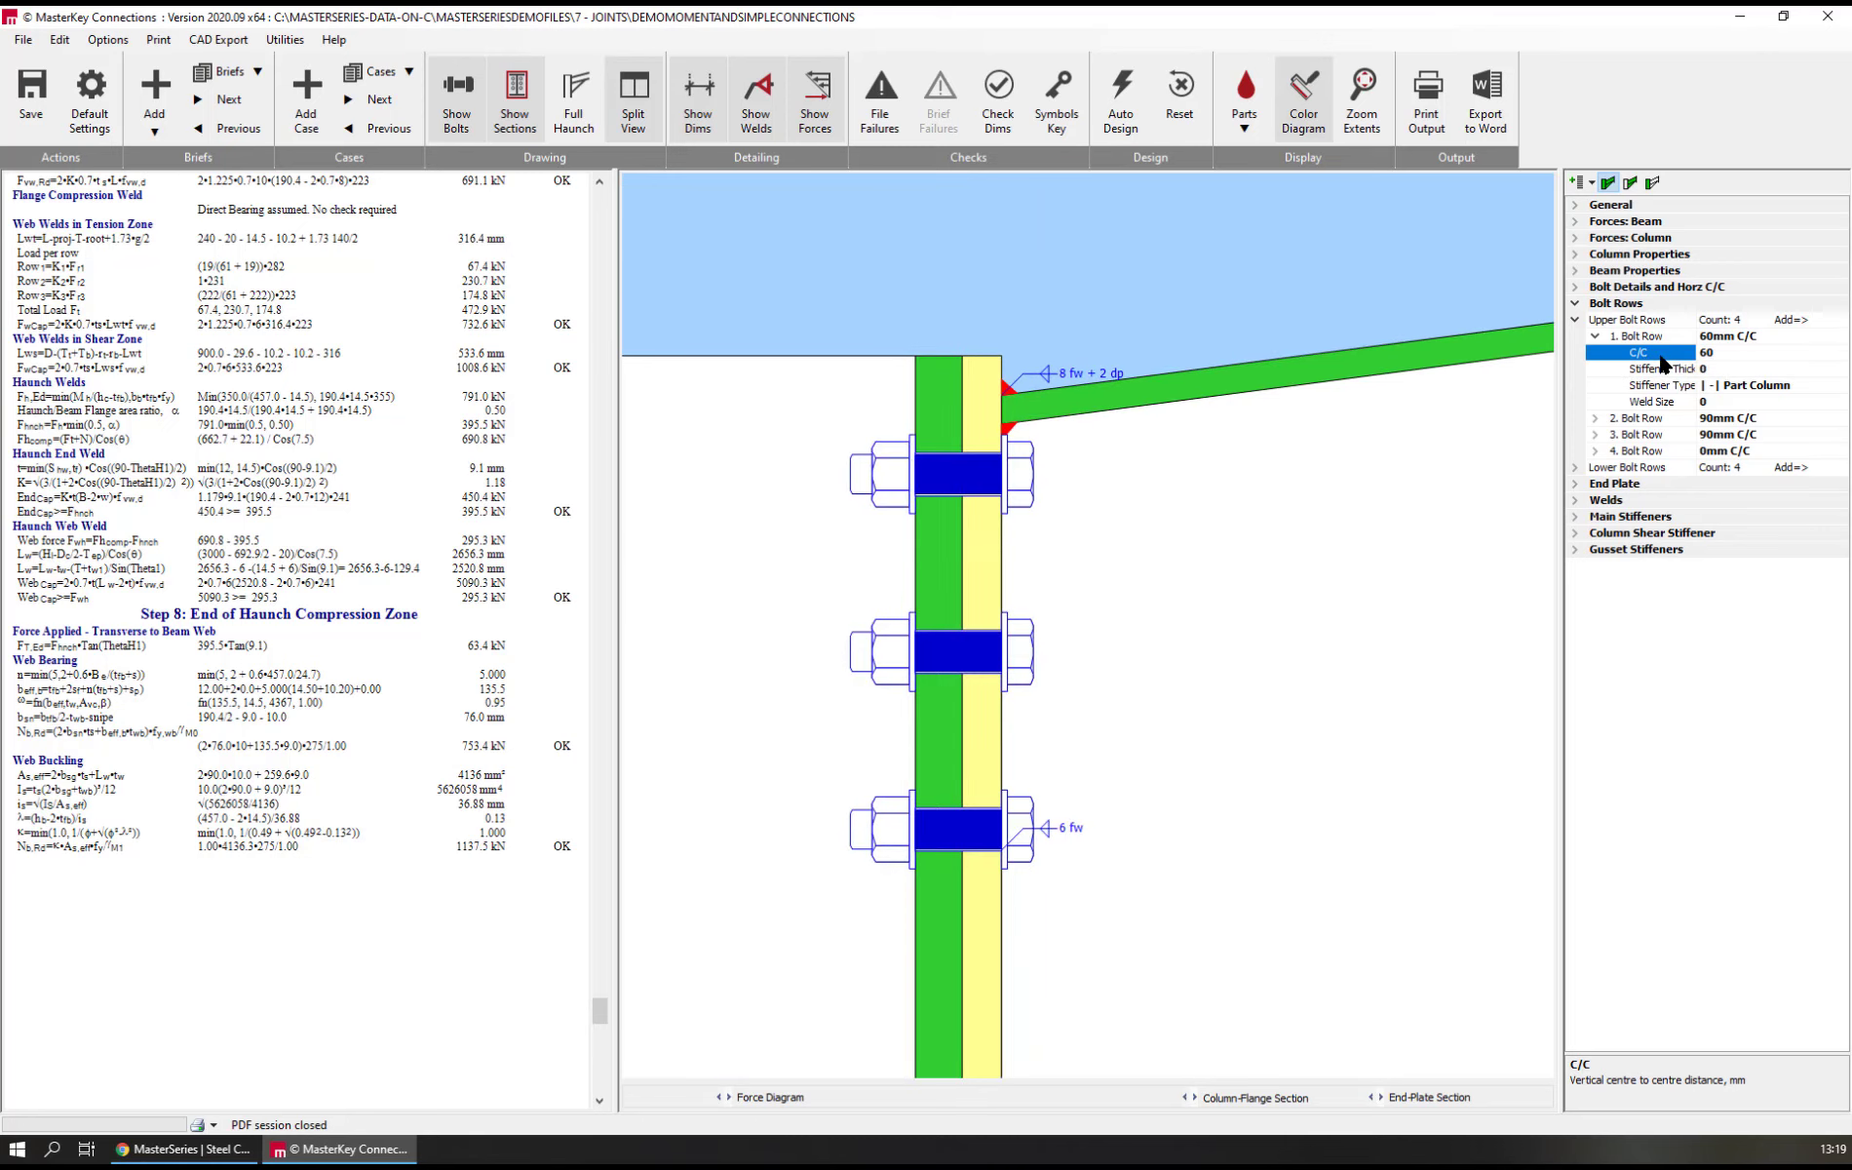
{"action": "type", "text": "70"}
{"action": "key", "text": "Return"}
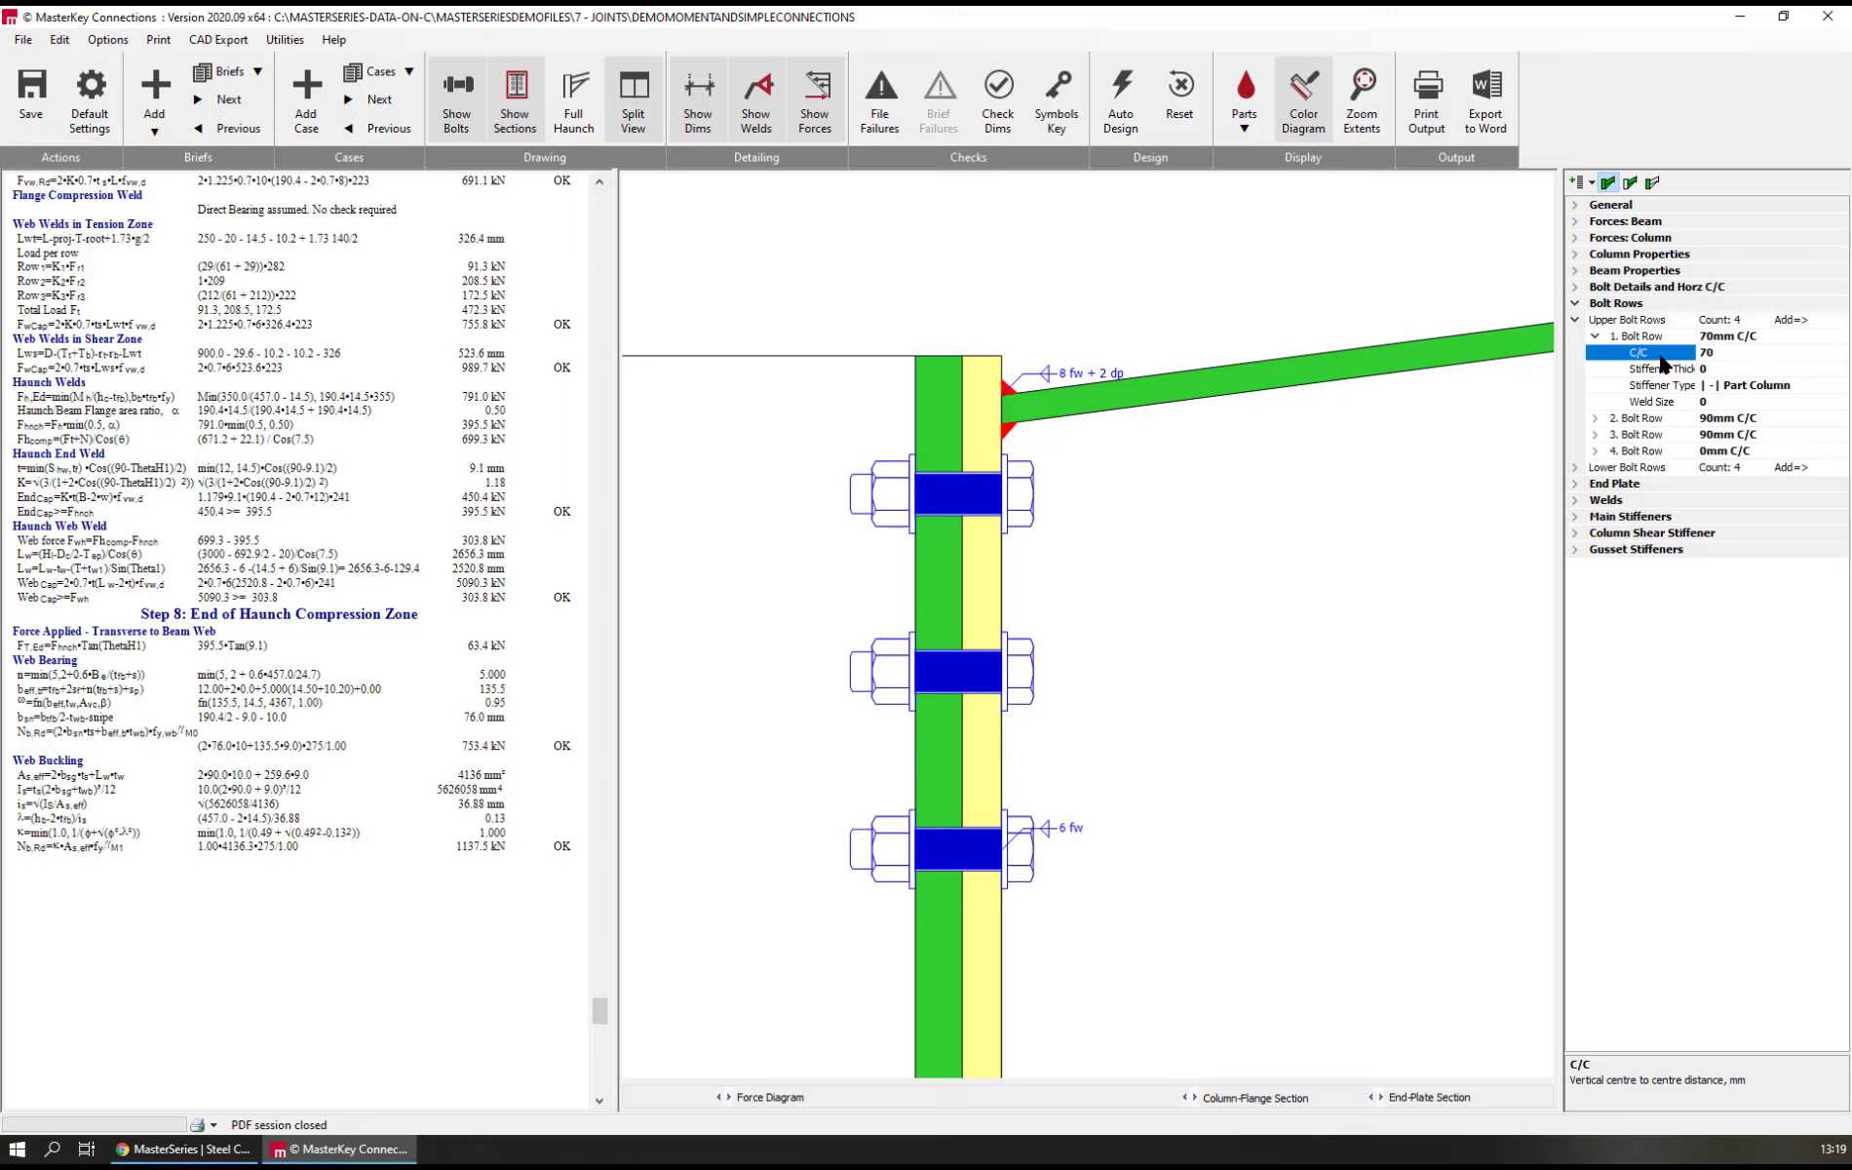
{"action": "type", "text": "60"}
{"action": "key", "text": "Return"}
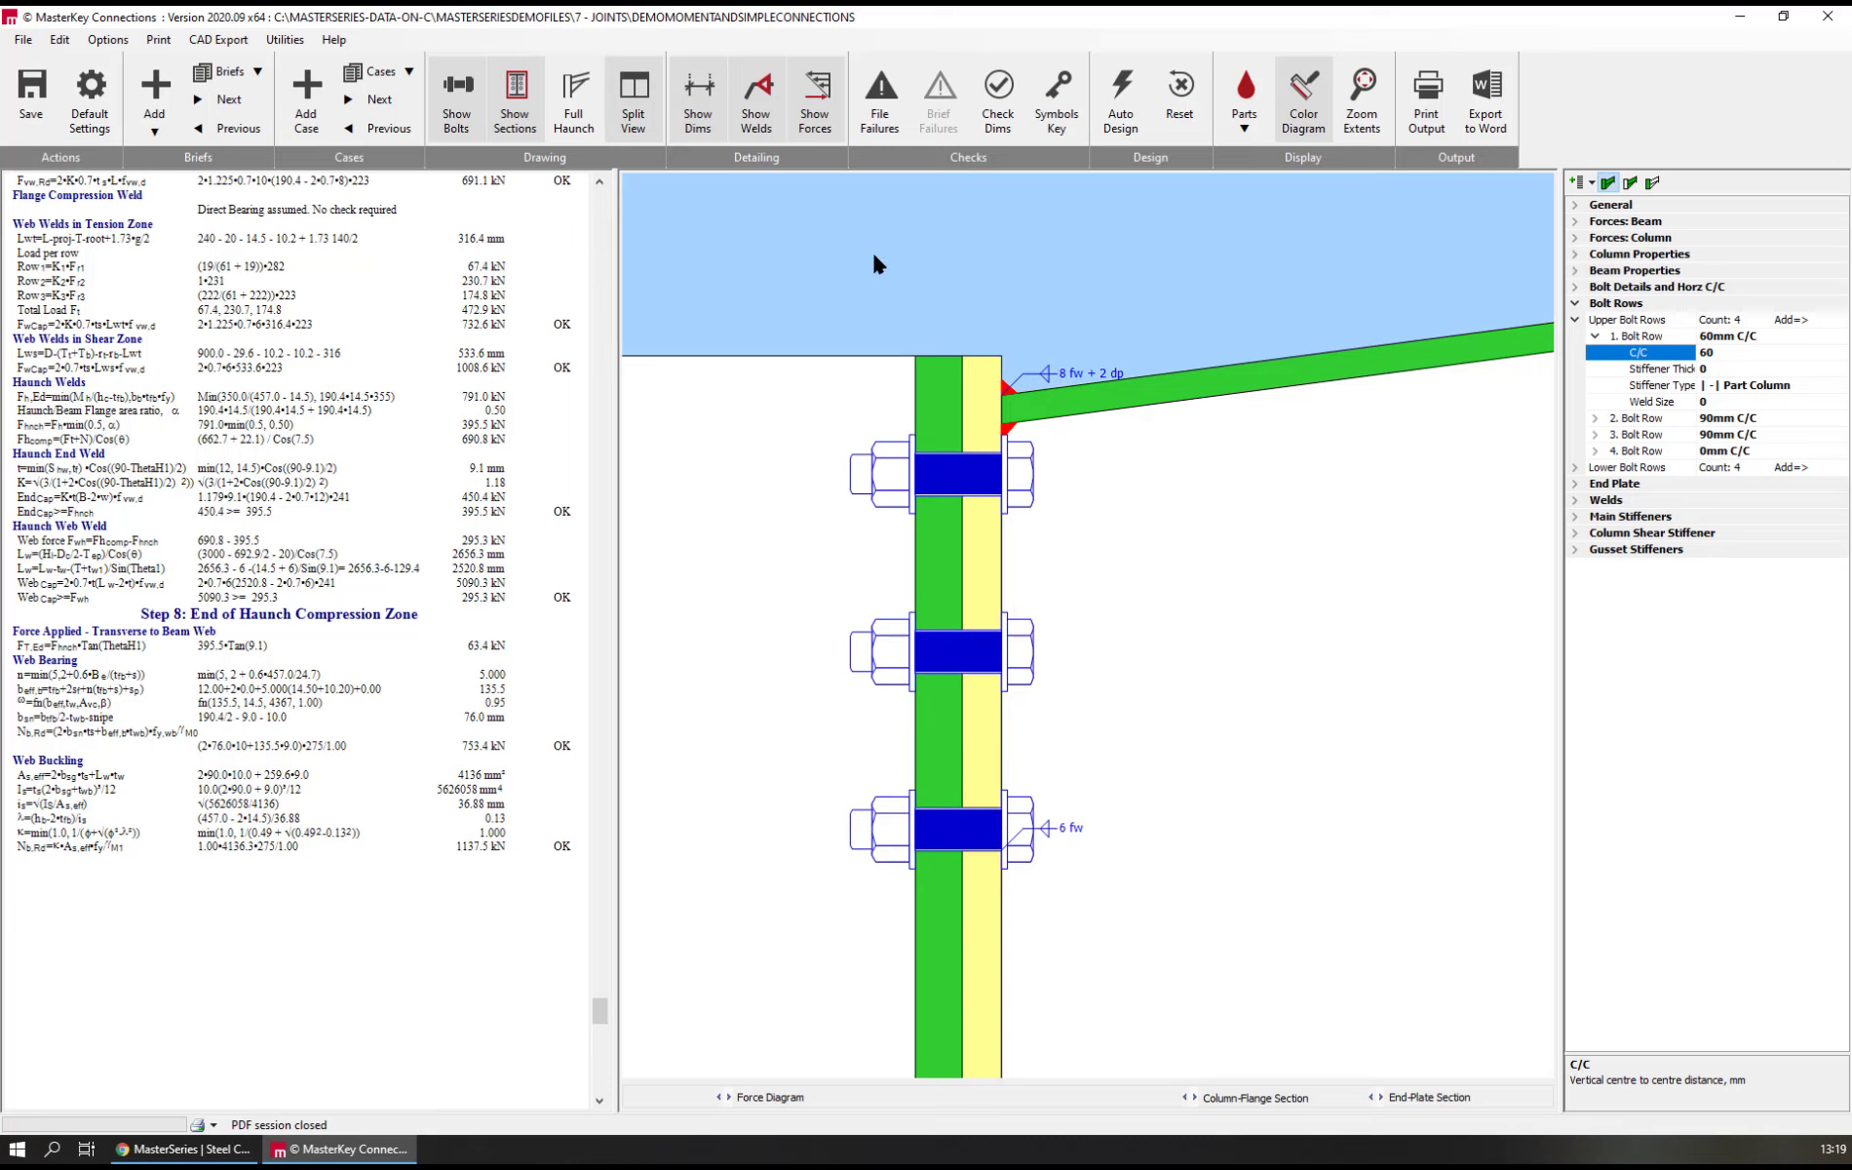
Inspect the first bolt row against the top flange weld, run the dimensional checks and close their report
{"action": "scroll", "coordinate": [1014, 258], "scroll_direction": "down", "scroll_amount": 2}
{"action": "scroll", "coordinate": [1067, 255], "scroll_direction": "down", "scroll_amount": 2}
{"action": "mouse_move", "coordinate": [1031, 245]}
{"action": "middle_mouse_down"}
{"action": "mouse_move", "coordinate": [1096, 415]}
{"action": "mouse_move", "coordinate": [1073, 448]}
{"action": "middle_mouse_up"}
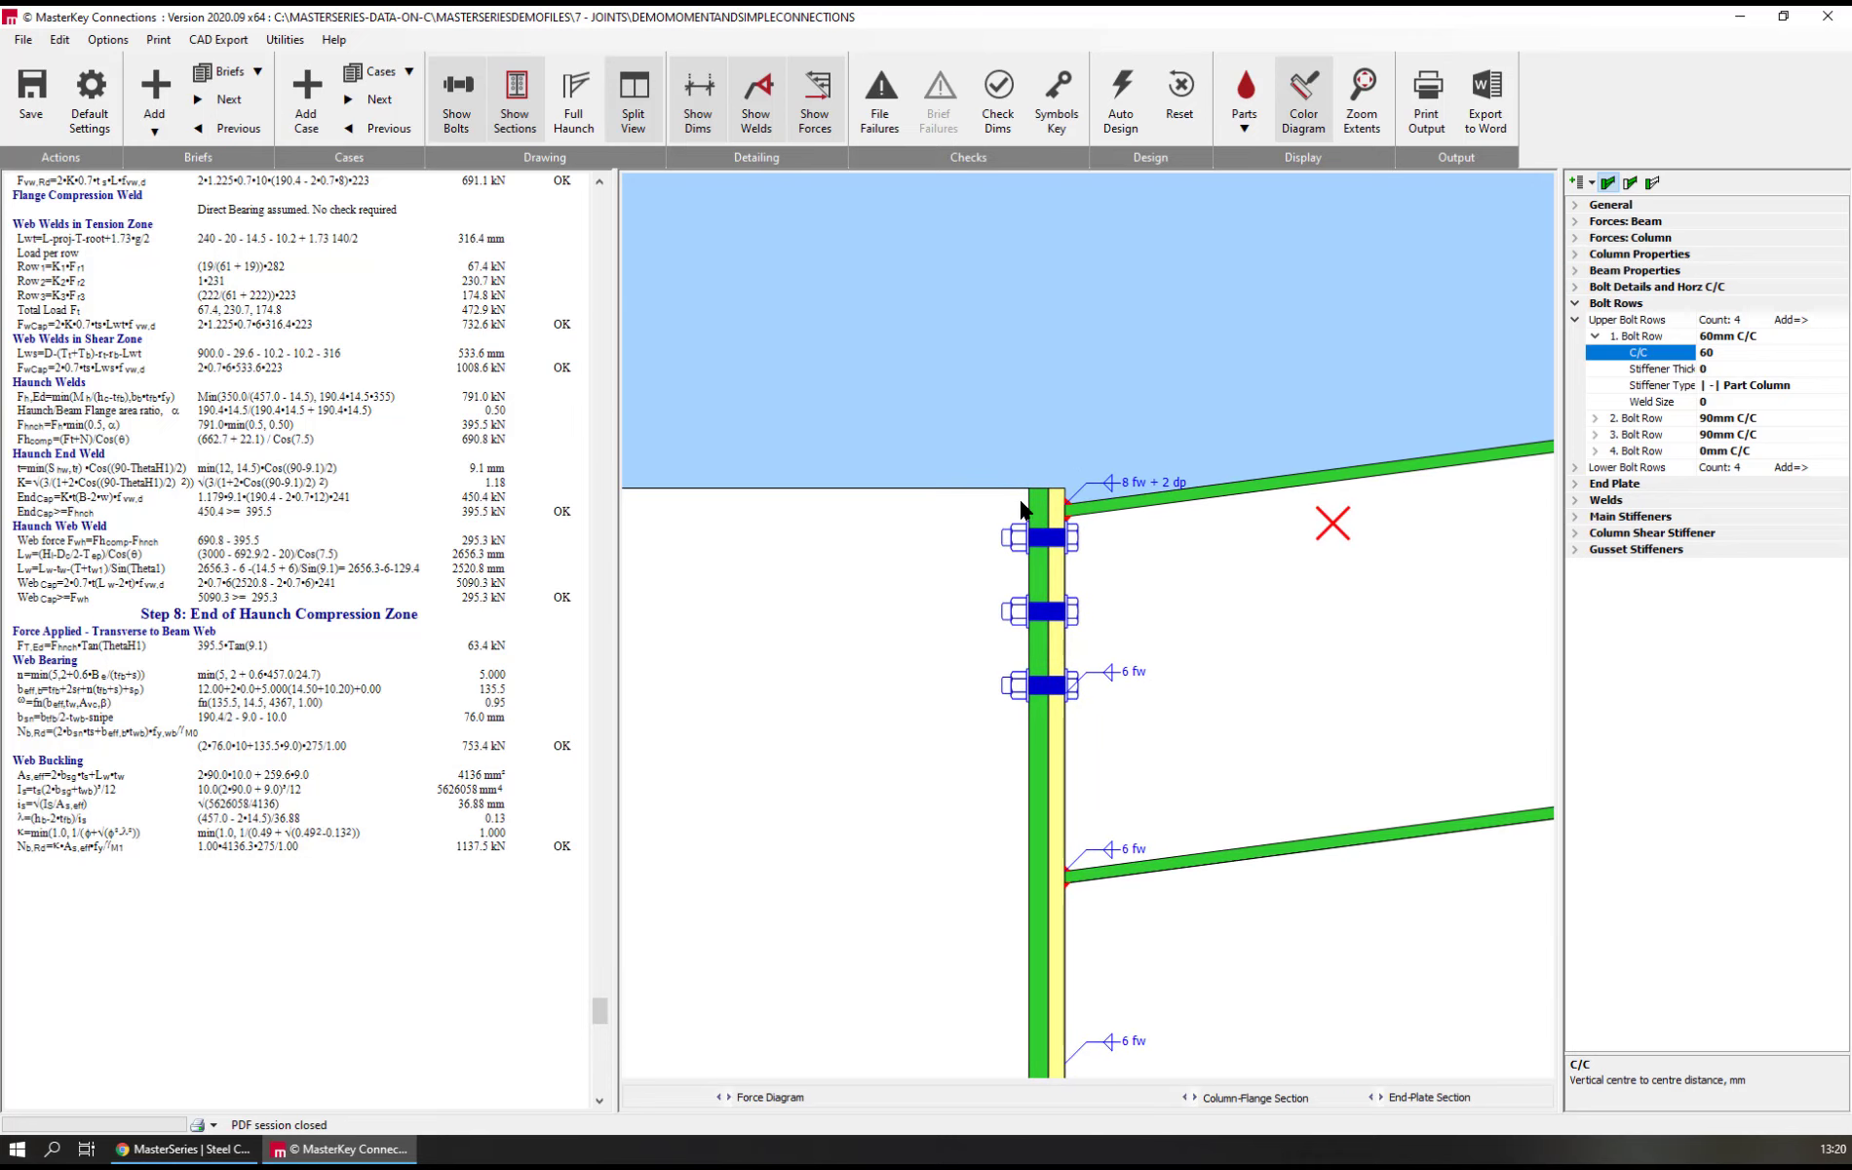
{"action": "left_click", "coordinate": [1068, 516]}
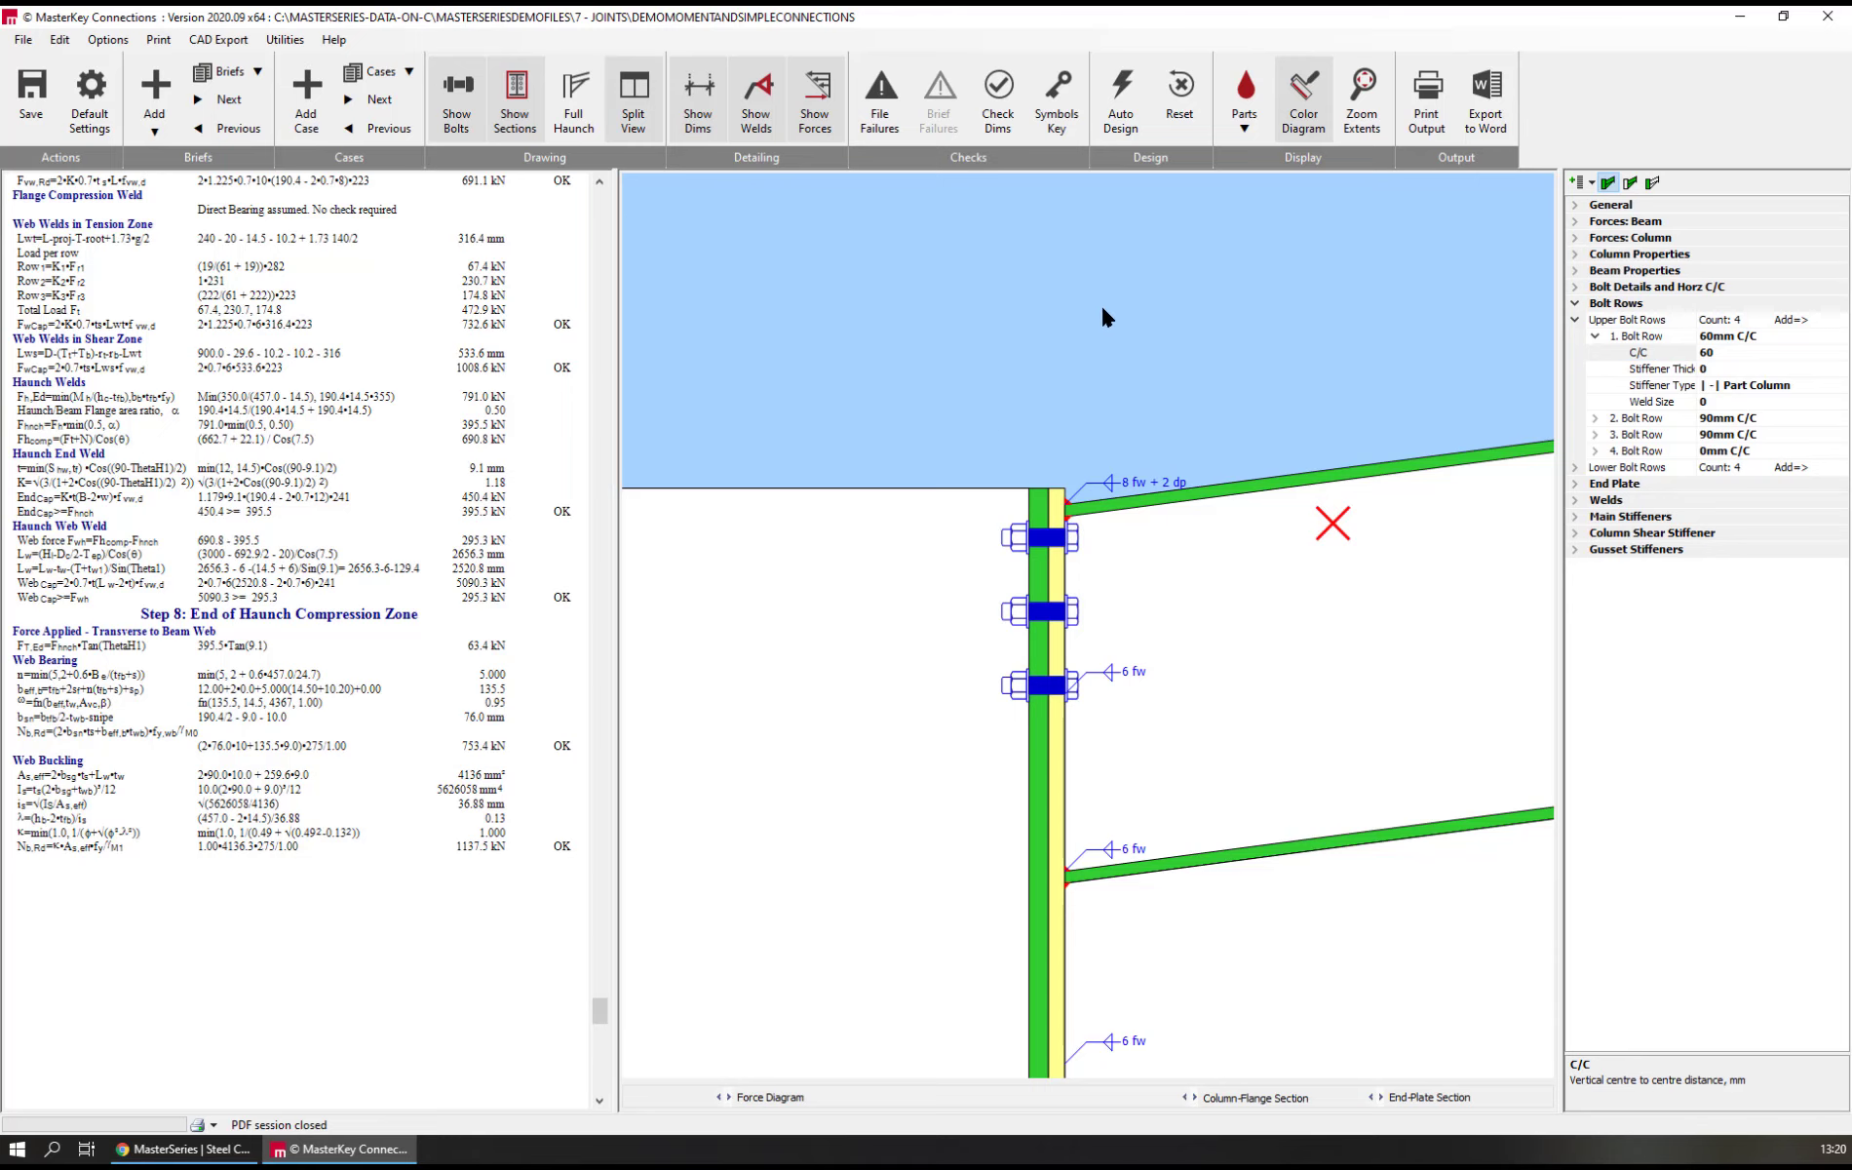
{"action": "scroll", "coordinate": [975, 368], "scroll_direction": "down", "scroll_amount": 3}
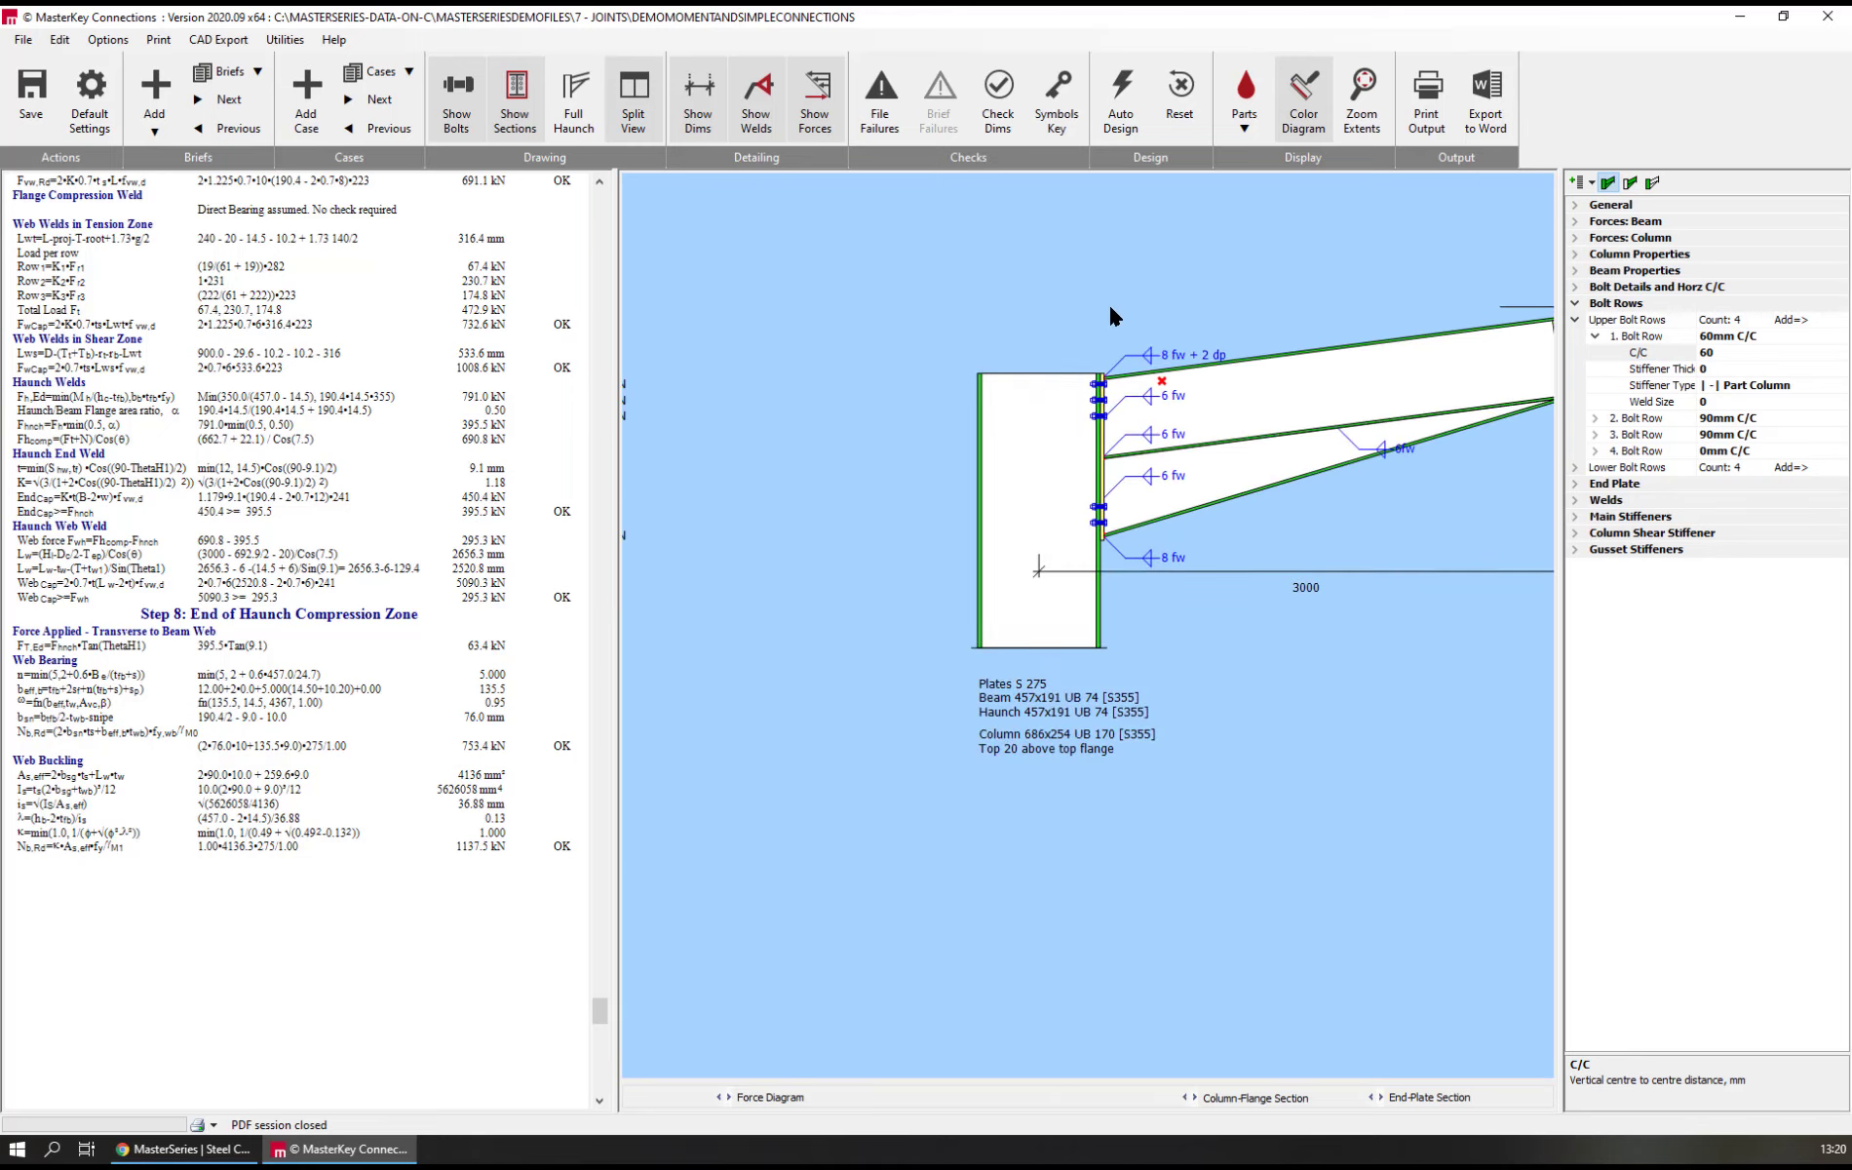
{"action": "scroll", "coordinate": [1109, 310], "scroll_direction": "up", "scroll_amount": 5}
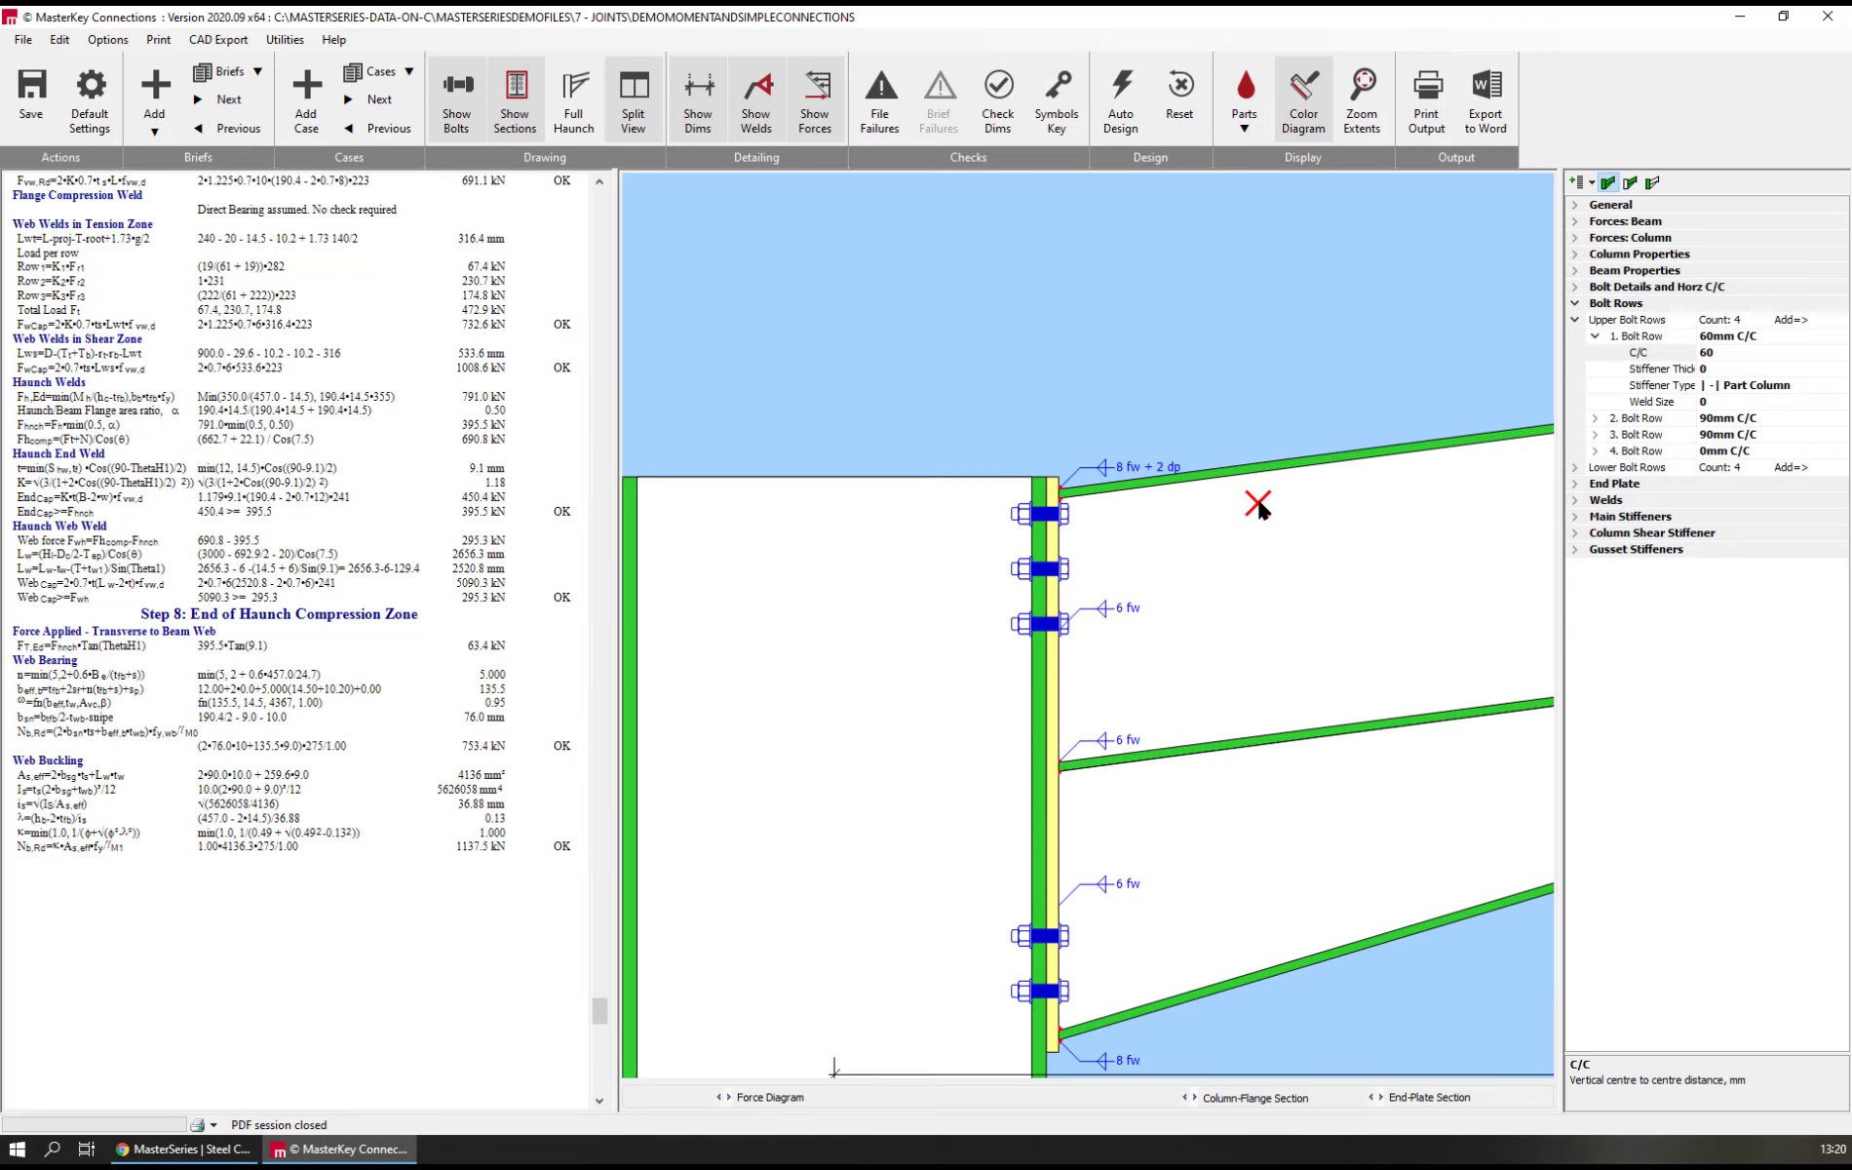
{"action": "left_click", "coordinate": [998, 98]}
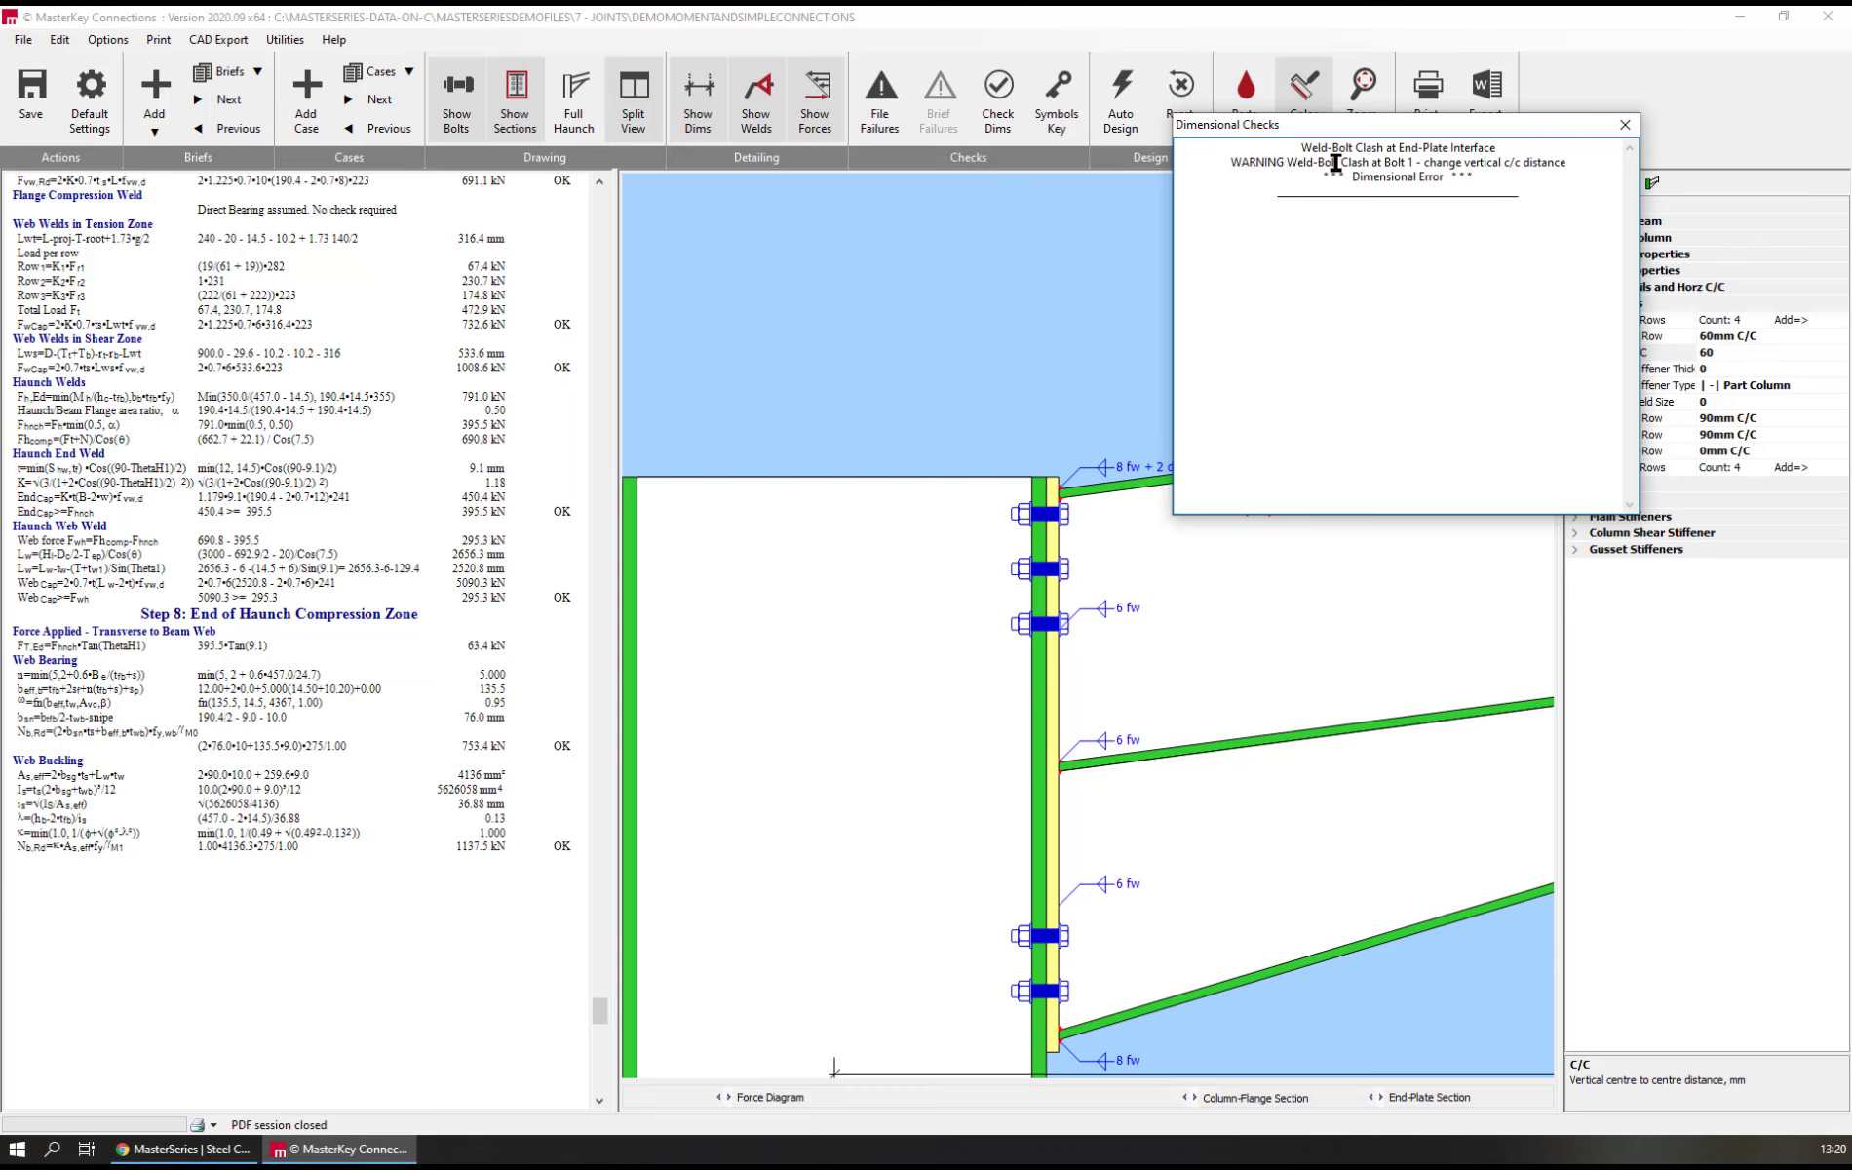
{"action": "left_click", "coordinate": [1626, 125]}
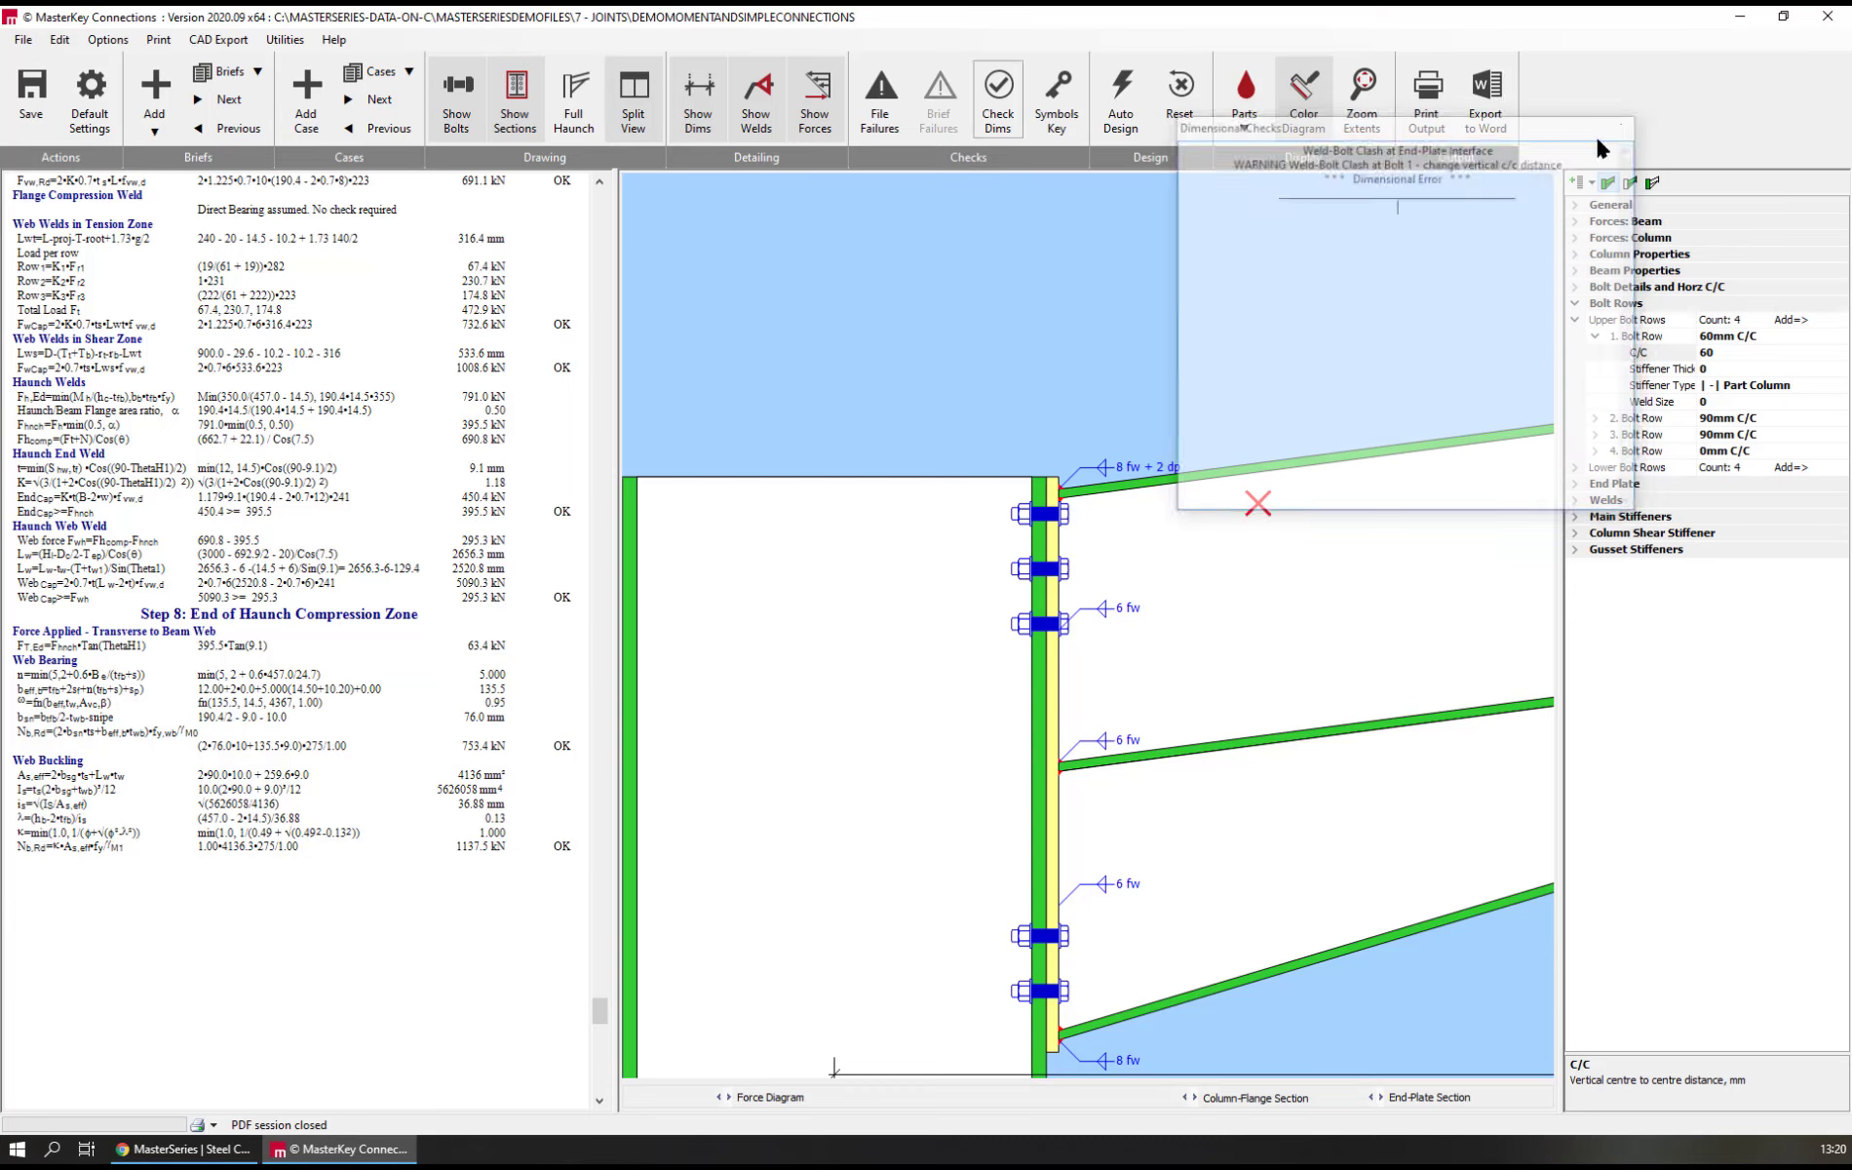
Set the first upper bolt row's vertical centre-to-centre distance to 70 mm
{"action": "left_click", "coordinate": [1624, 357]}
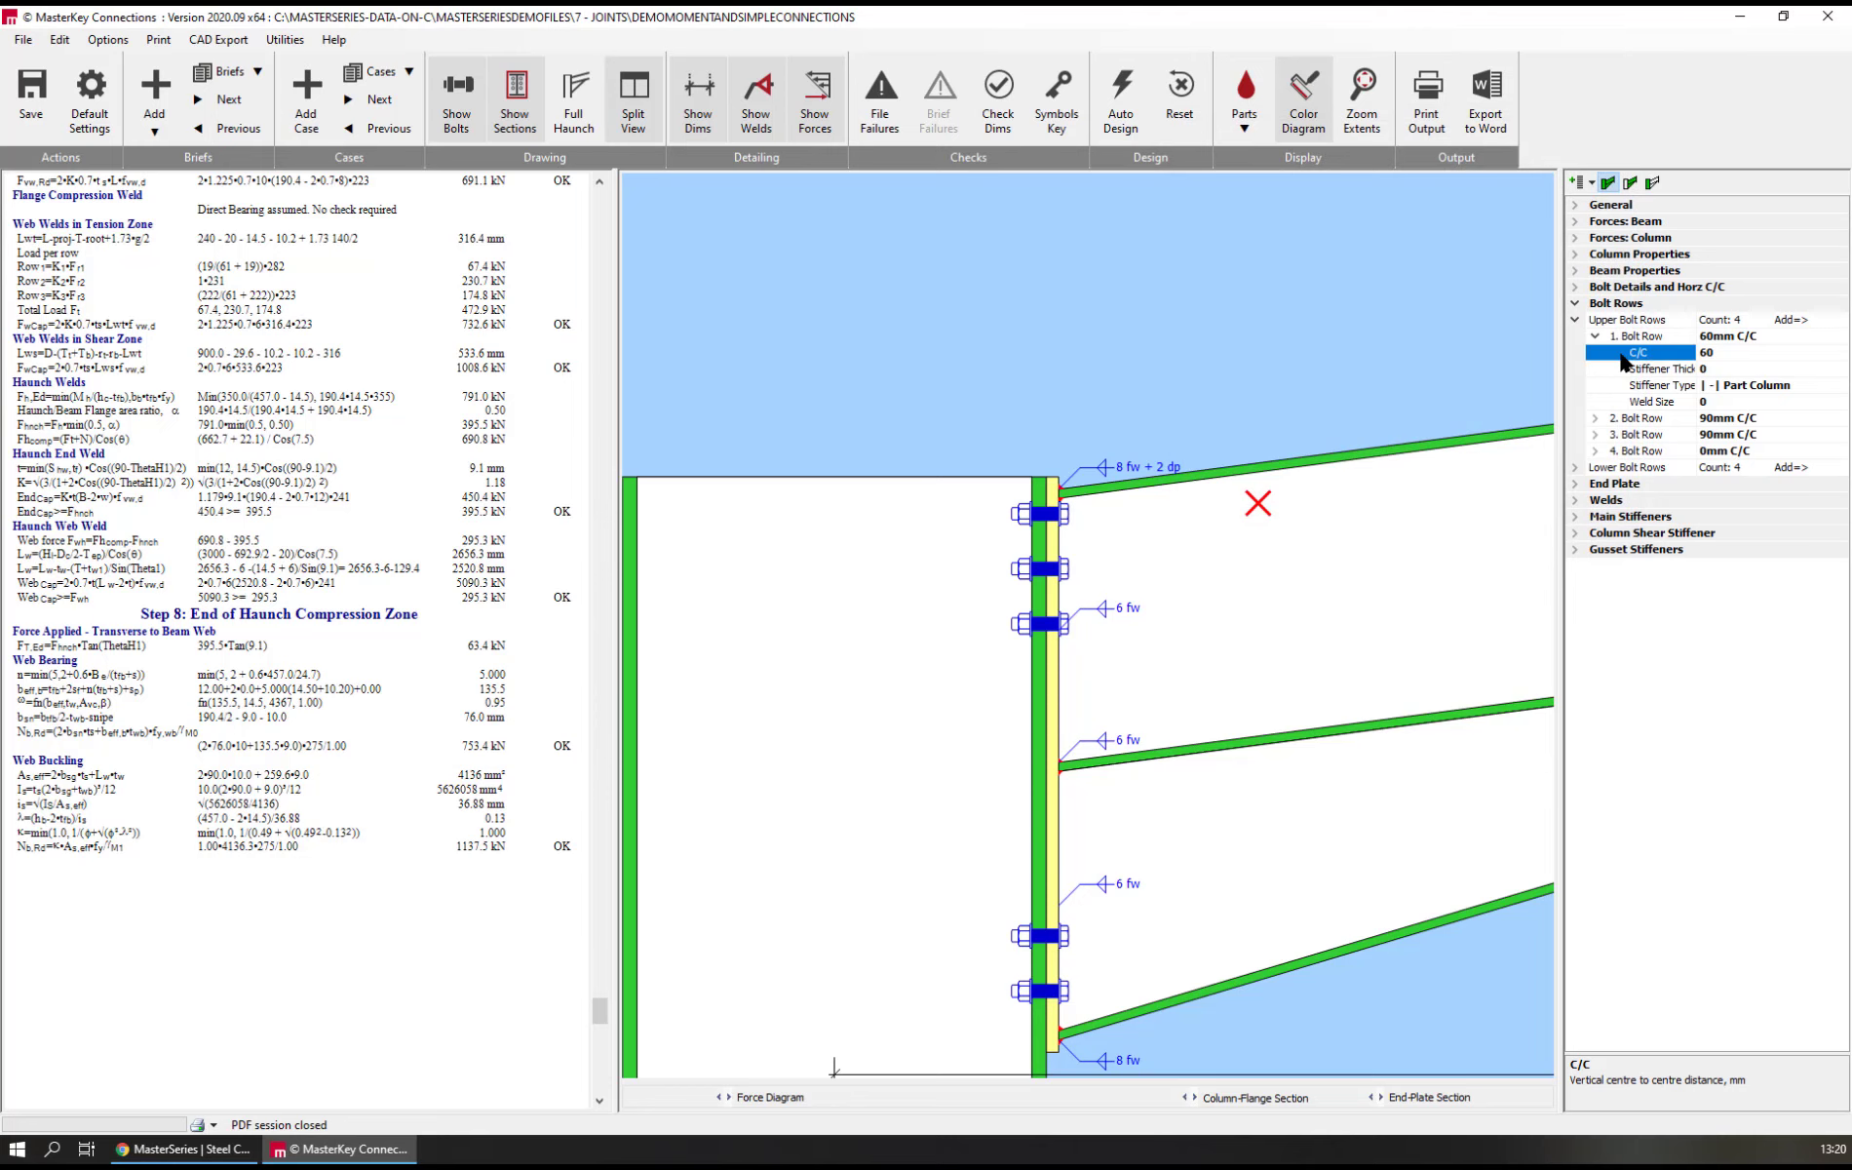
{"action": "type", "text": "790"}
{"action": "key", "text": "BackSpace"}
{"action": "key", "text": "BackSpace"}
{"action": "type", "text": "0"}
{"action": "key", "text": "Return"}
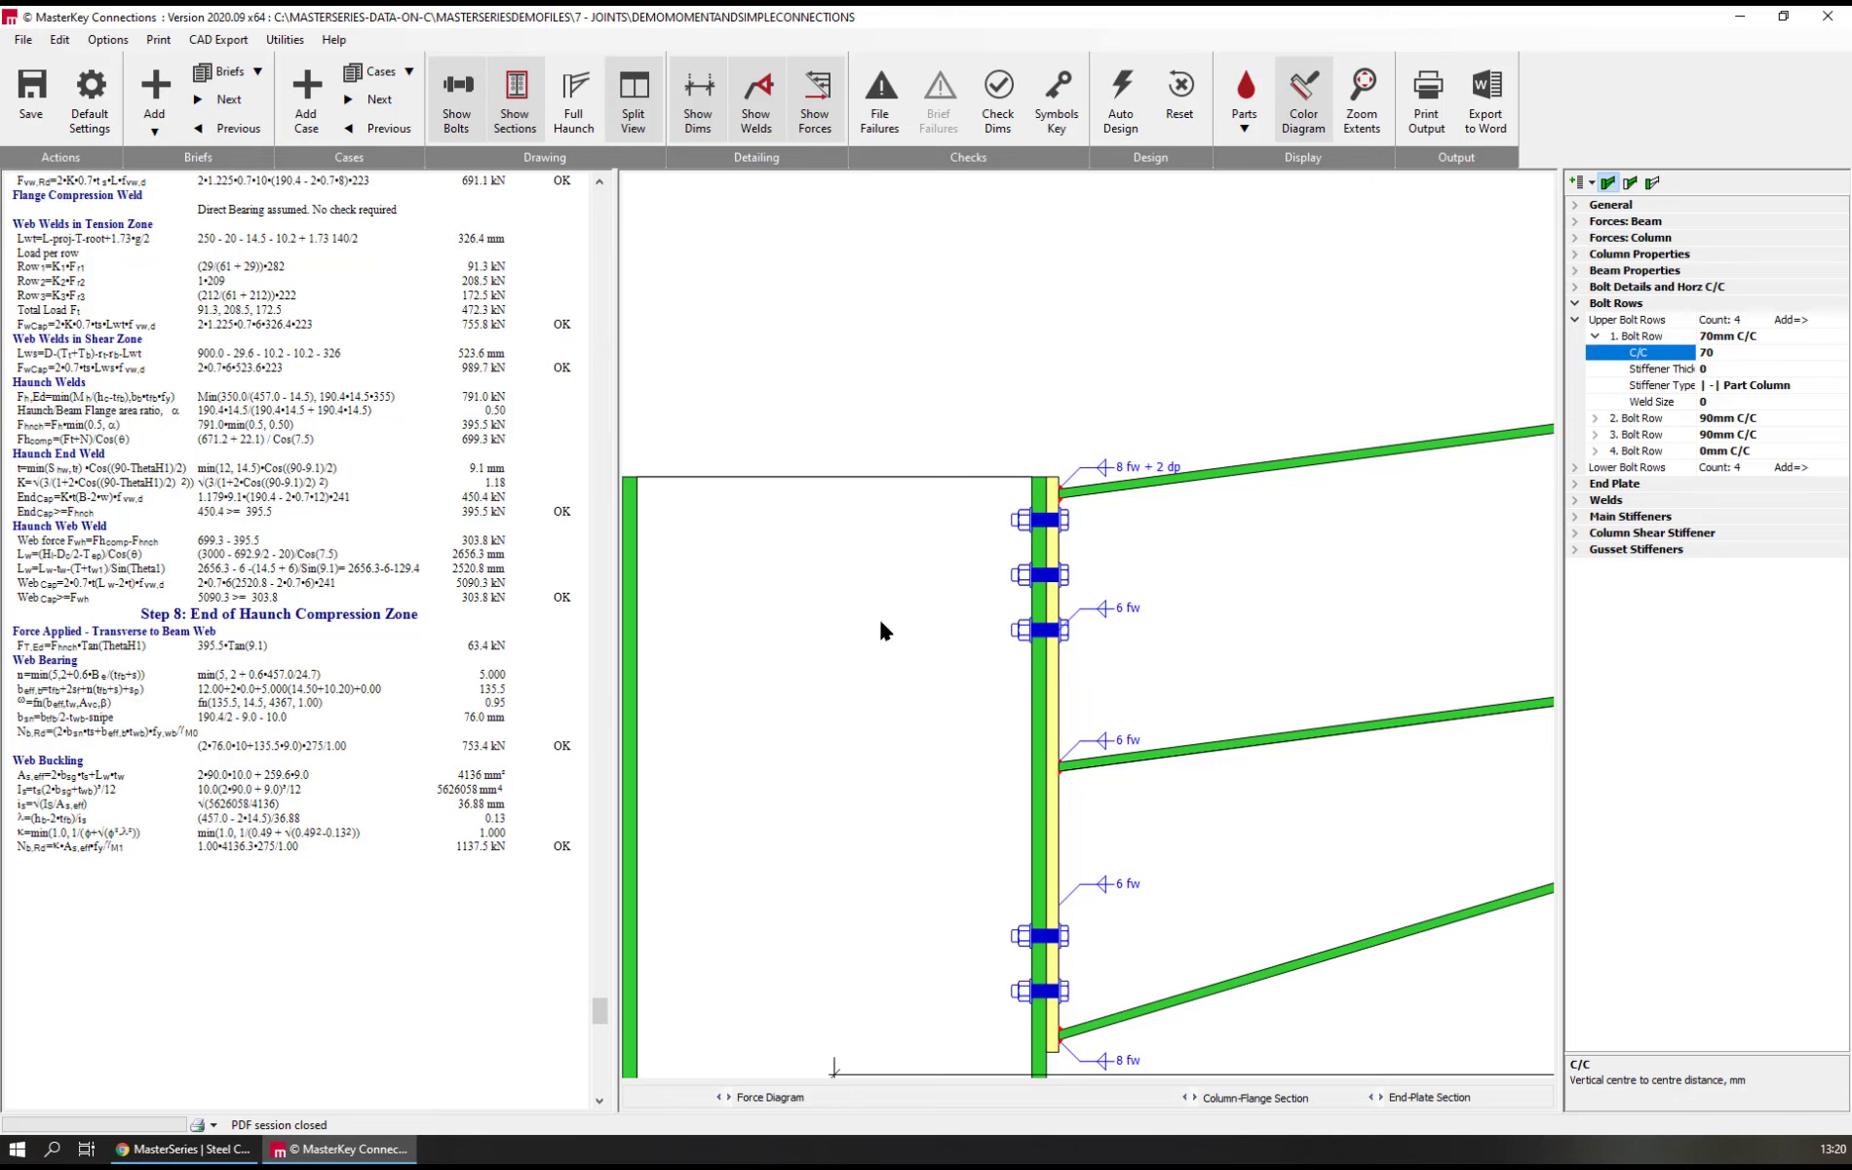
Review the whole connection, its beam forces and the list of existing load cases
{"action": "scroll", "coordinate": [1063, 804], "scroll_direction": "down", "scroll_amount": 2}
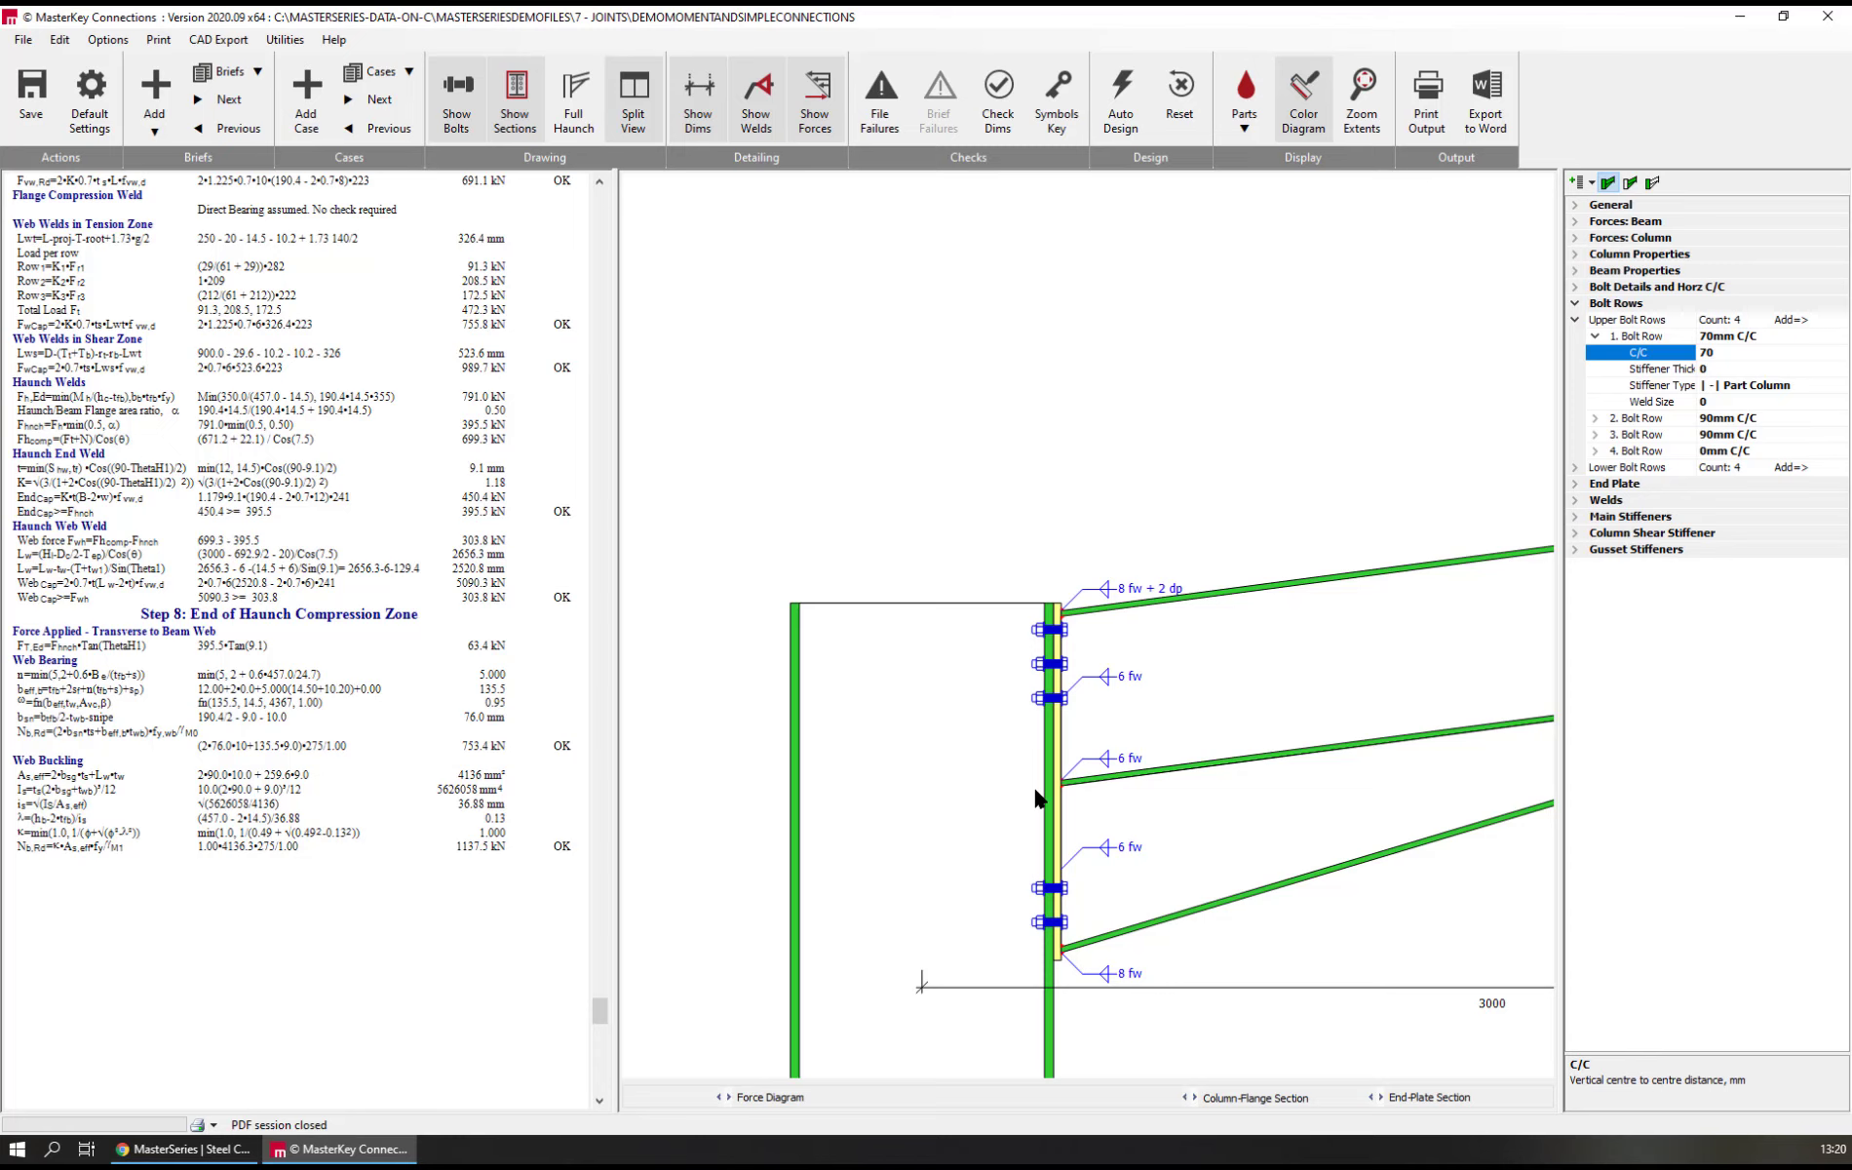
{"action": "scroll", "coordinate": [836, 653], "scroll_direction": "down", "scroll_amount": 3}
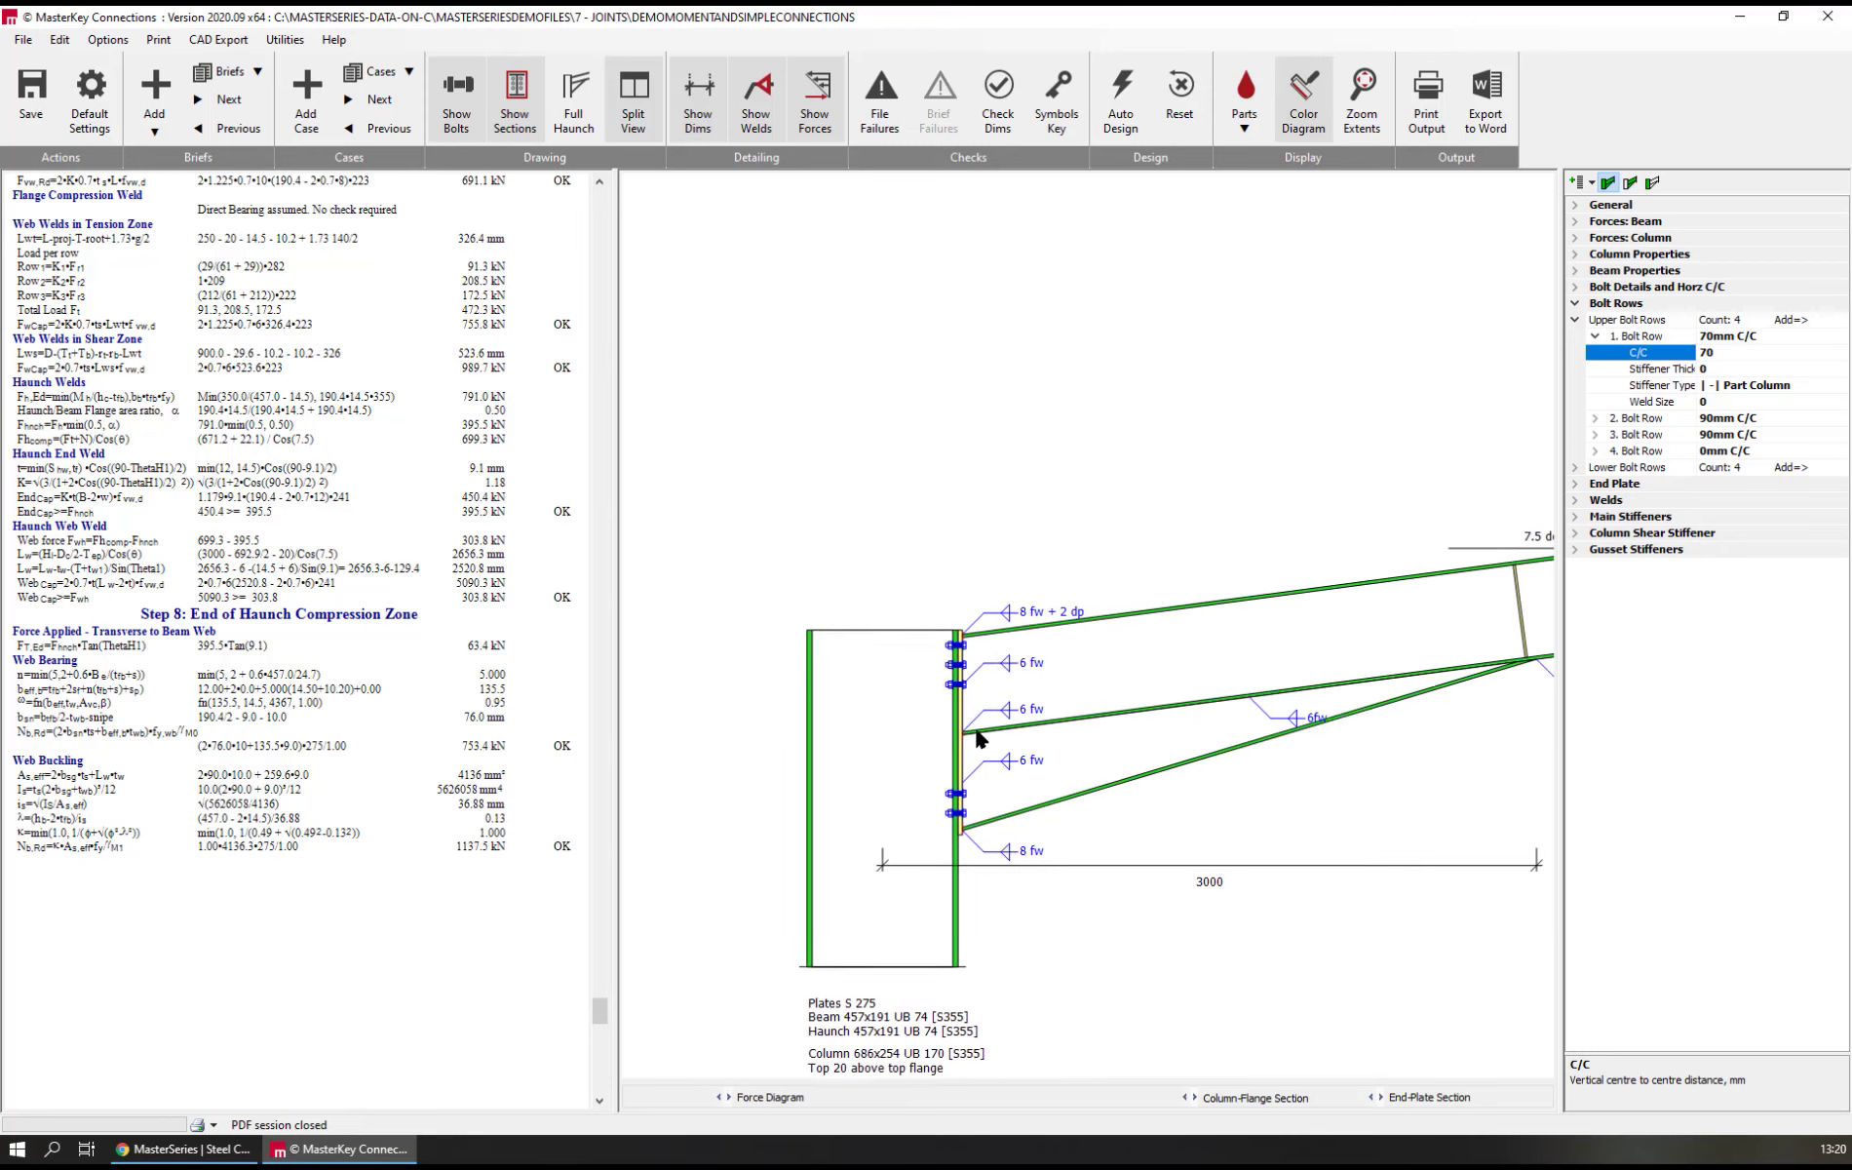
{"action": "mouse_move", "coordinate": [1018, 534]}
{"action": "middle_mouse_down"}
{"action": "mouse_move", "coordinate": [1008, 598]}
{"action": "mouse_move", "coordinate": [957, 635]}
{"action": "middle_mouse_up"}
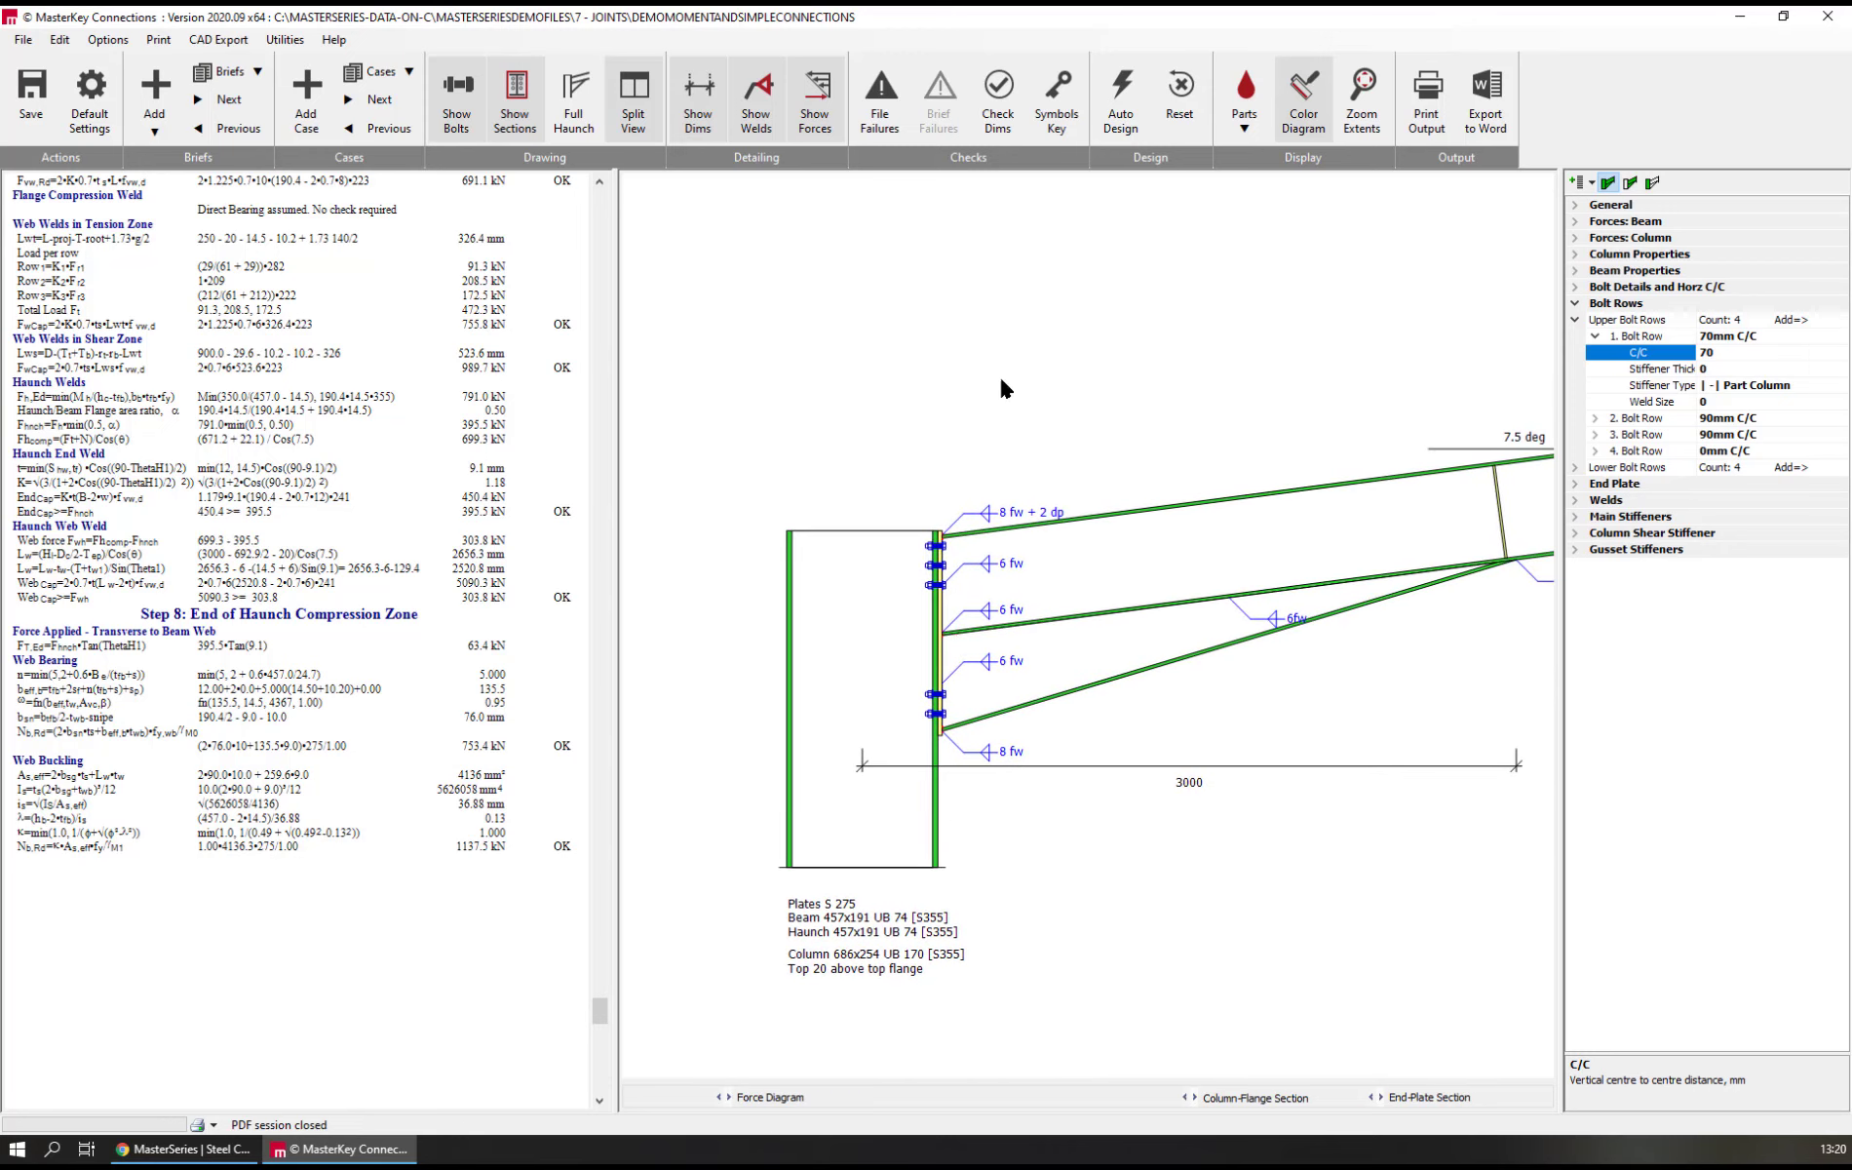
{"action": "left_click", "coordinate": [1397, 833]}
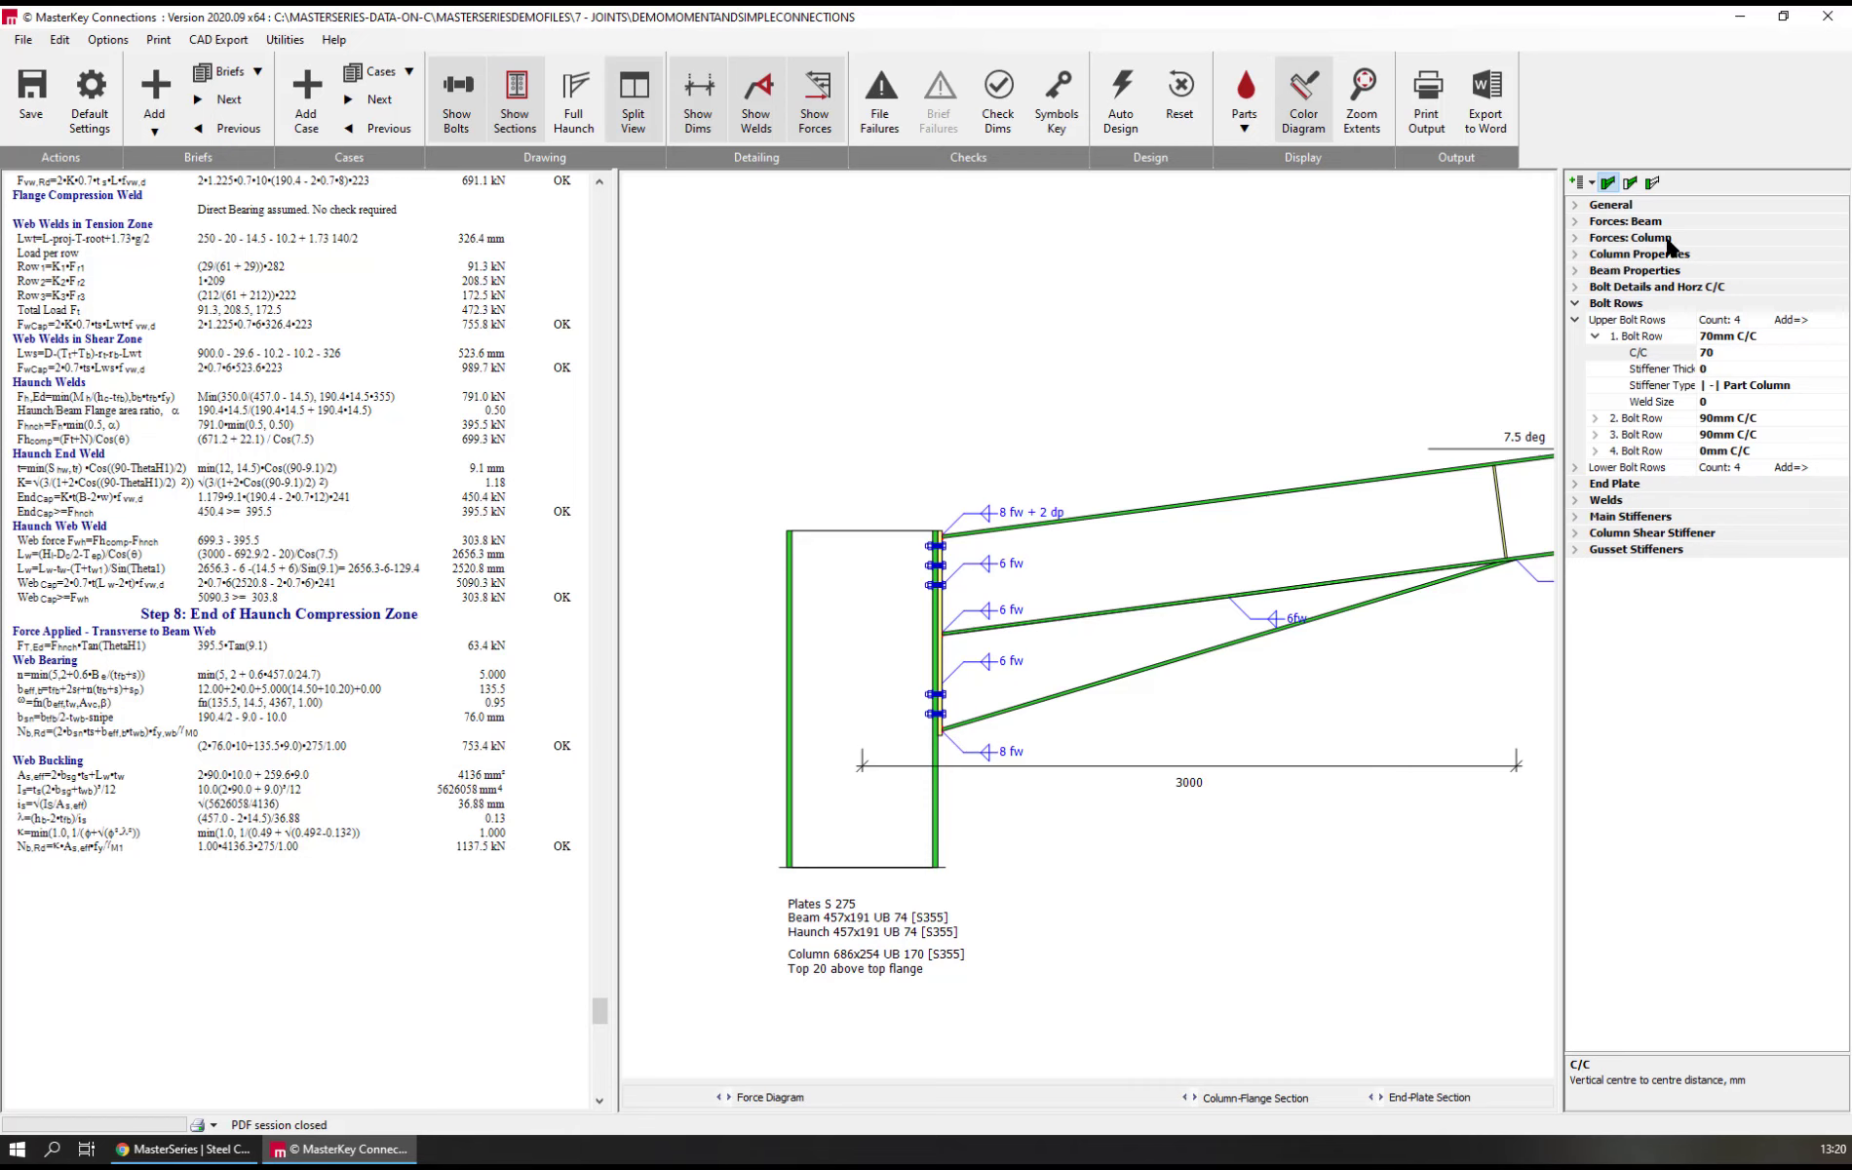
{"action": "left_click", "coordinate": [1595, 221]}
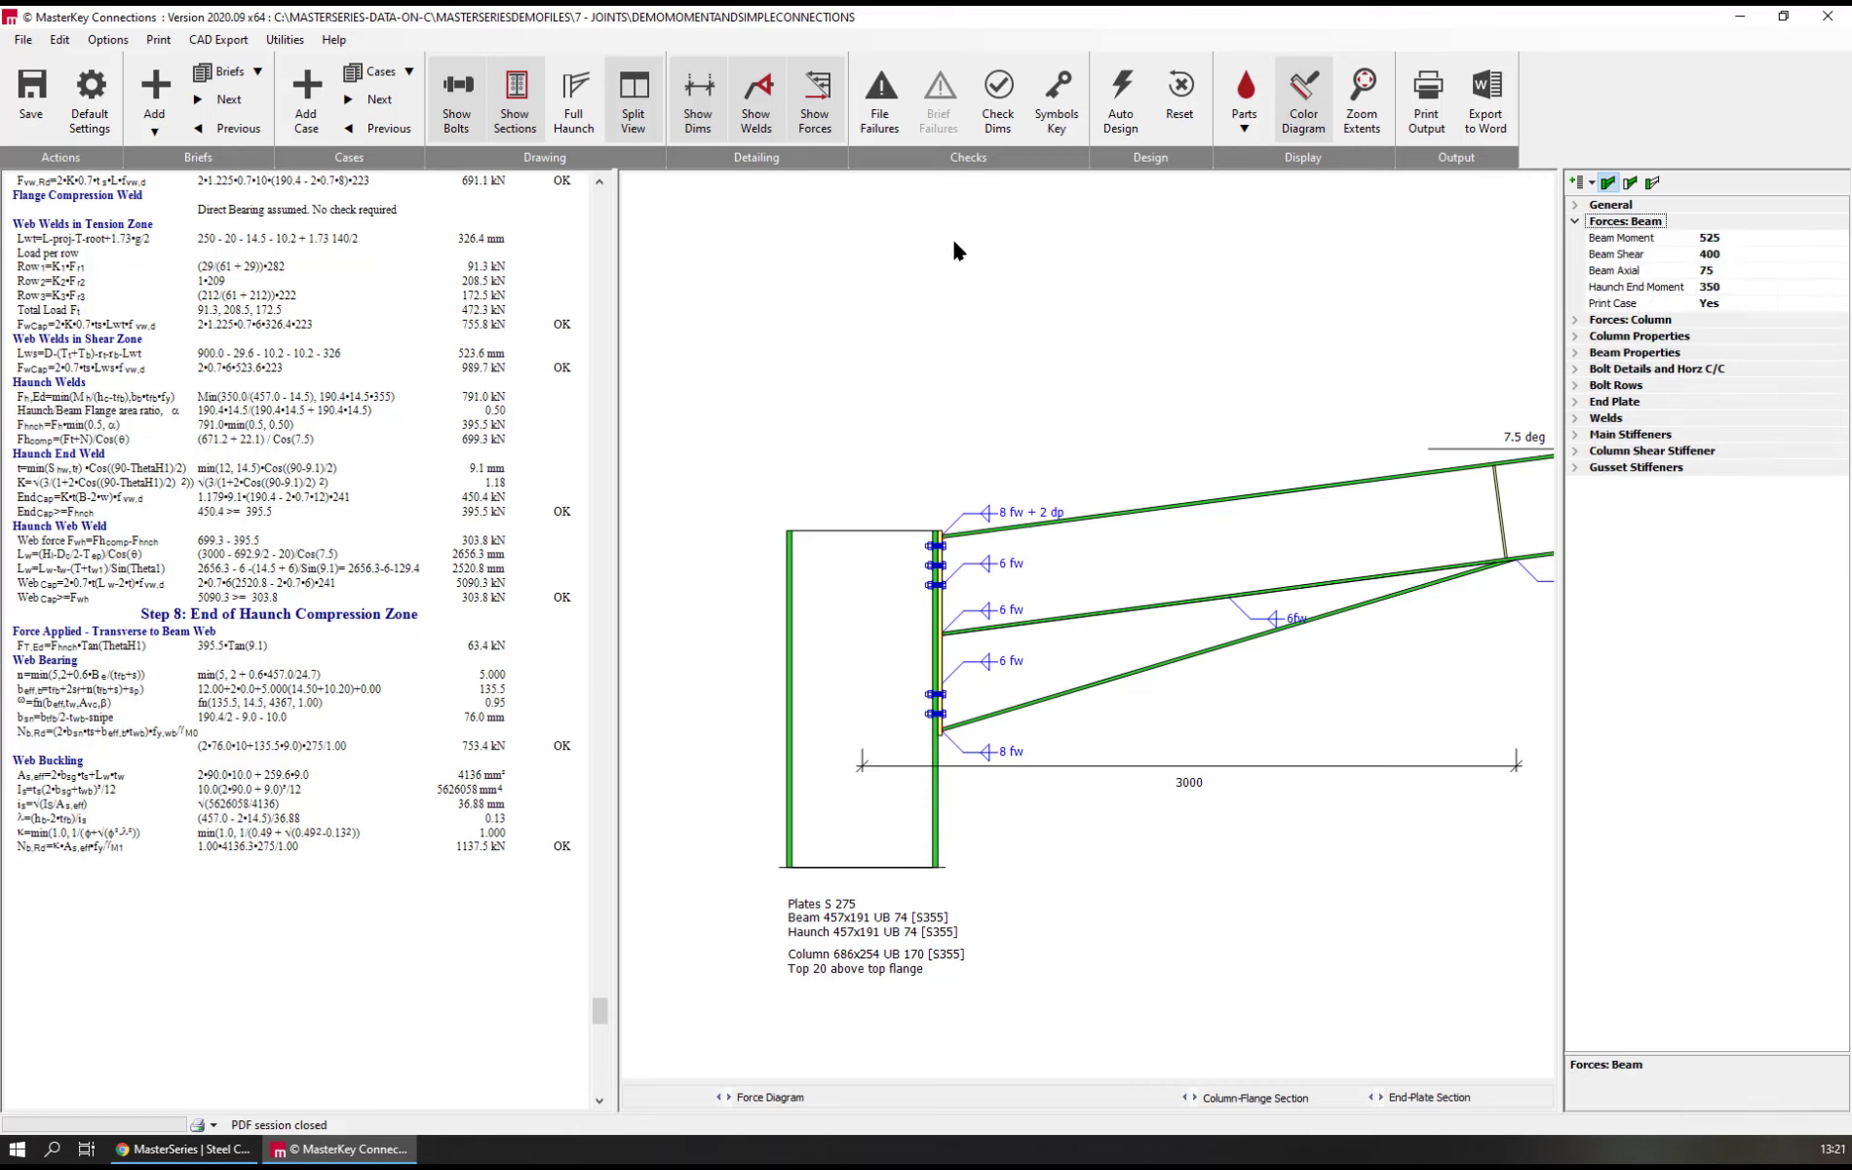
{"action": "left_click", "coordinate": [410, 72]}
{"action": "left_click", "coordinate": [410, 72]}
{"action": "left_click", "coordinate": [408, 72]}
{"action": "left_click", "coordinate": [407, 72]}
{"action": "left_click", "coordinate": [405, 71]}
{"action": "left_click", "coordinate": [393, 72]}
{"action": "left_click", "coordinate": [393, 72]}
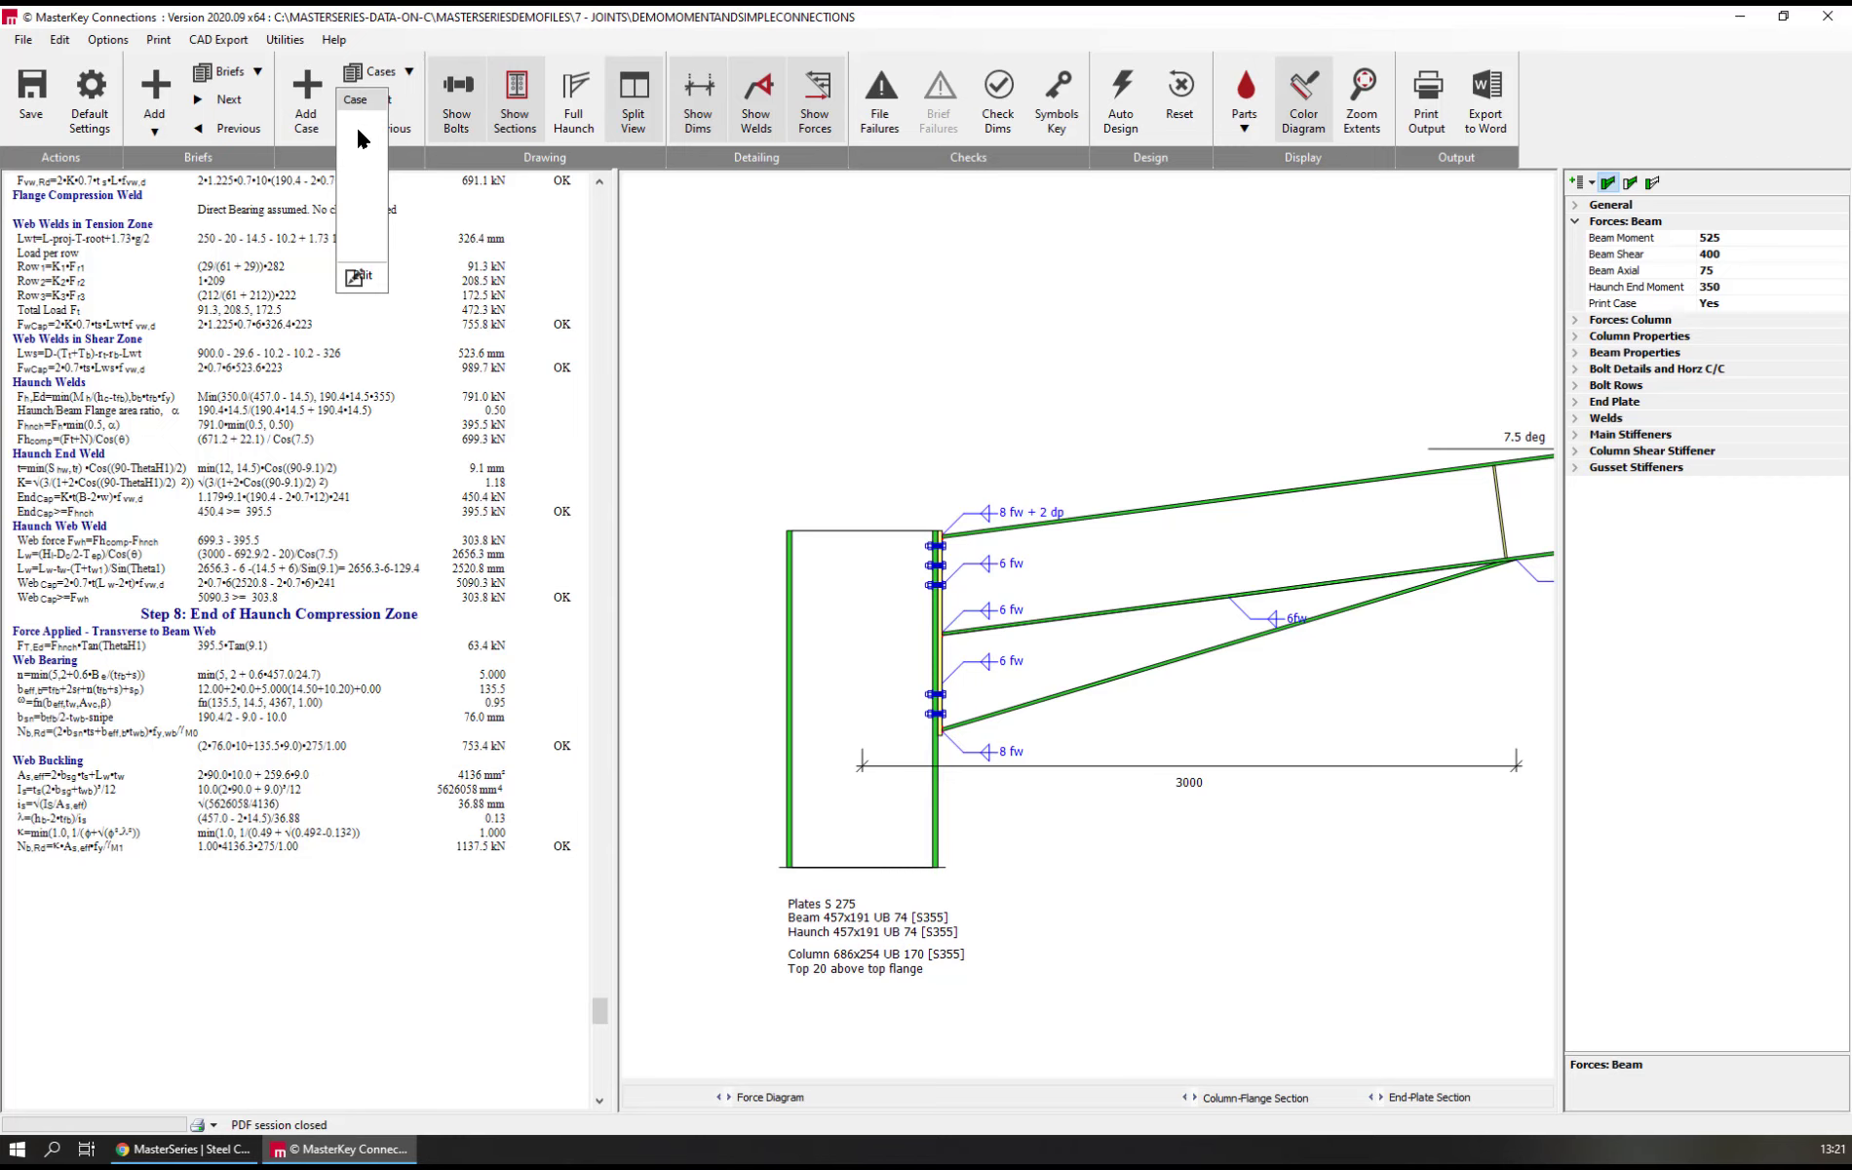
{"action": "left_click", "coordinate": [387, 72]}
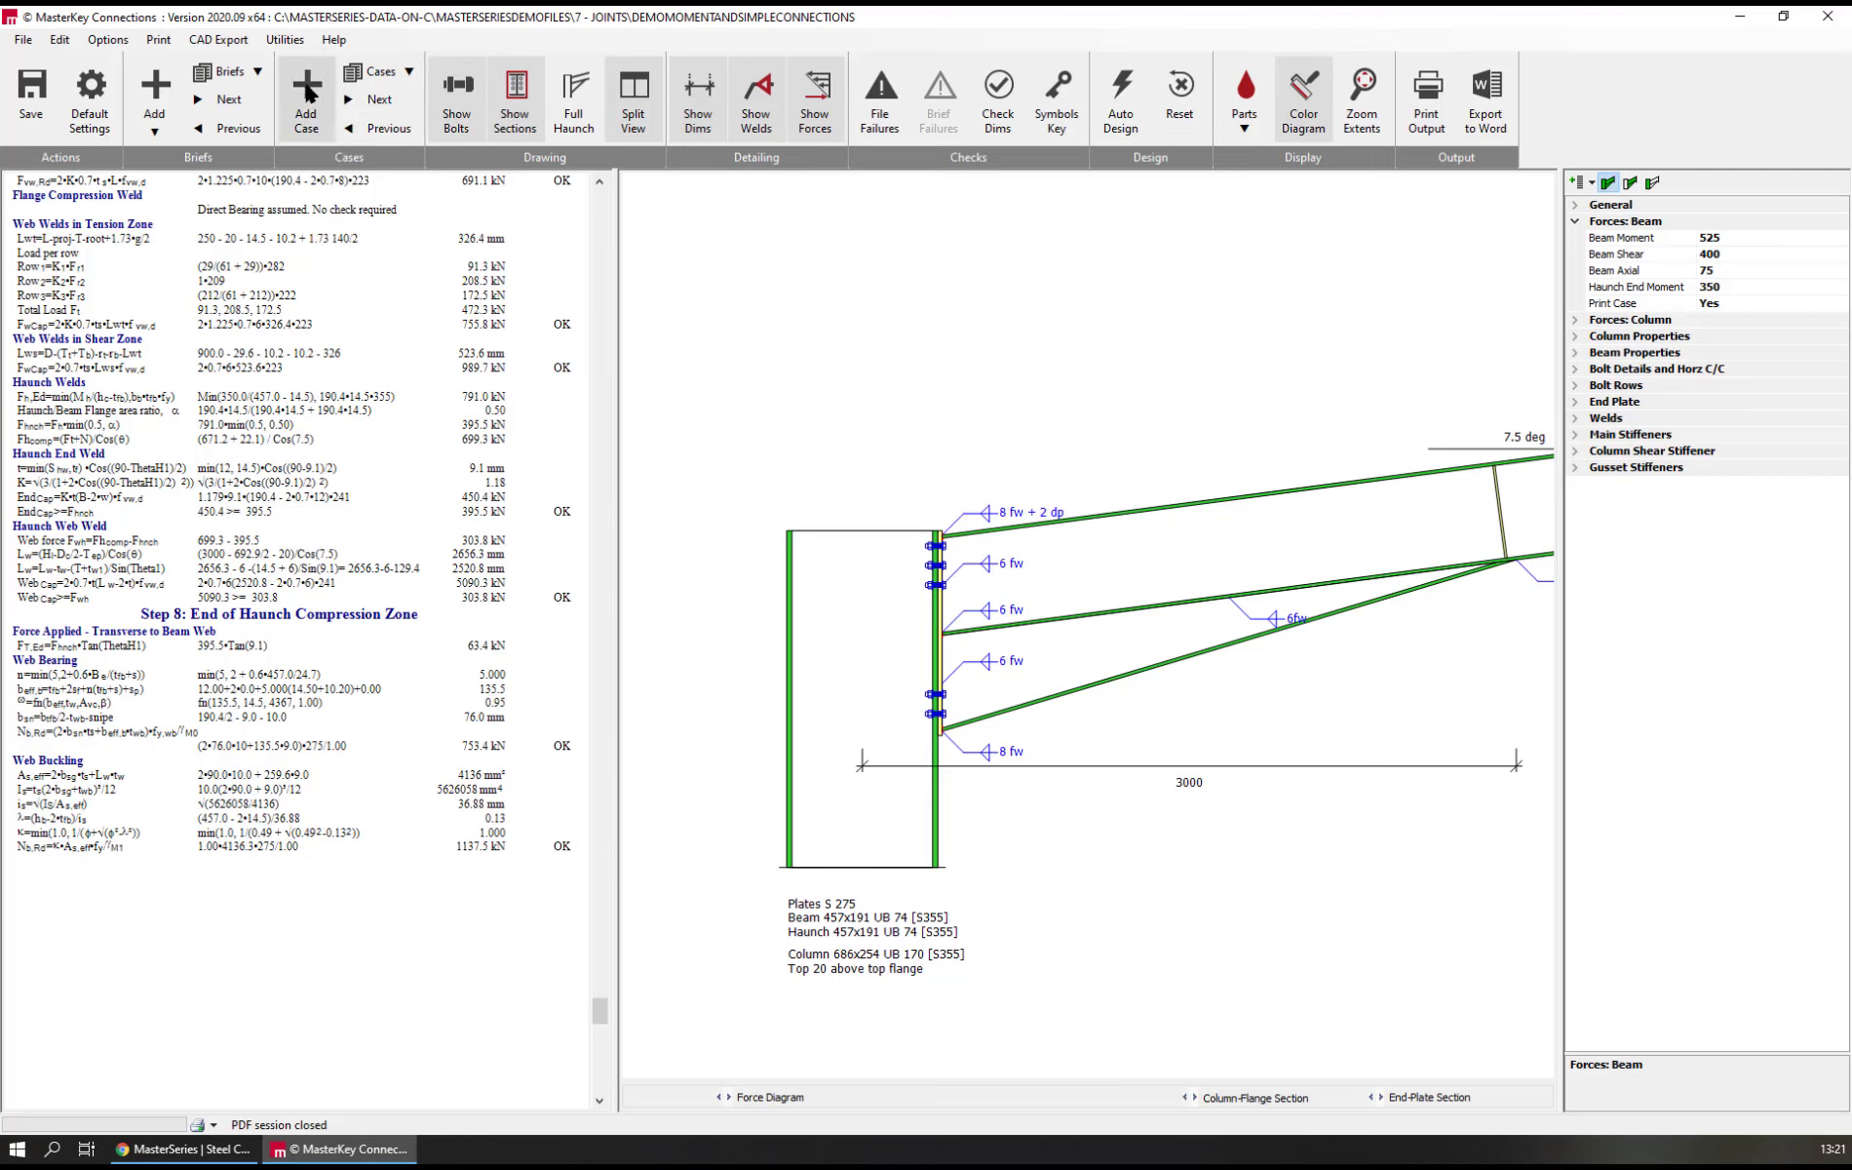
Add a load case to the eaves connection with a beam moment of -350 kNm and a beam shear of -175 kN
{"action": "left_click", "coordinate": [307, 92]}
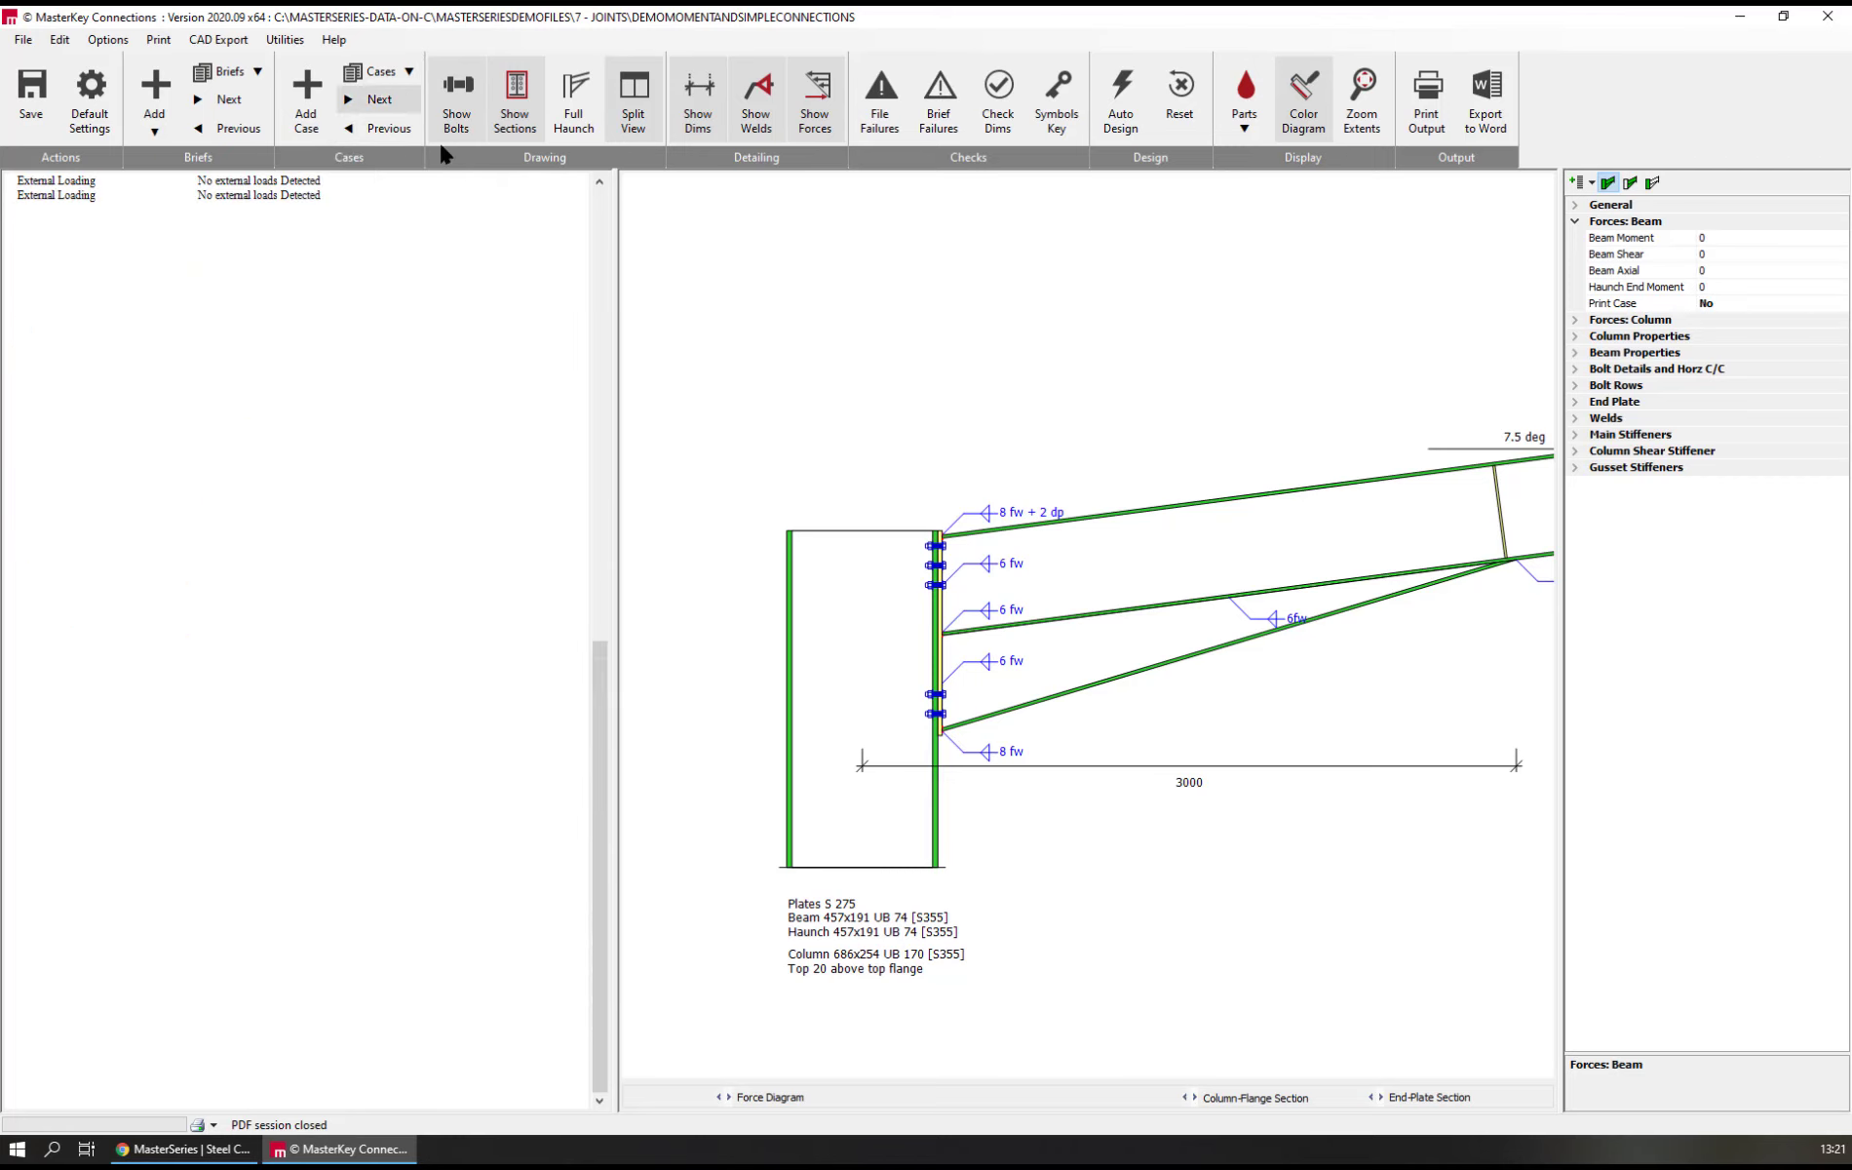
{"action": "left_click", "coordinate": [1716, 238]}
{"action": "left_click", "coordinate": [1716, 238]}
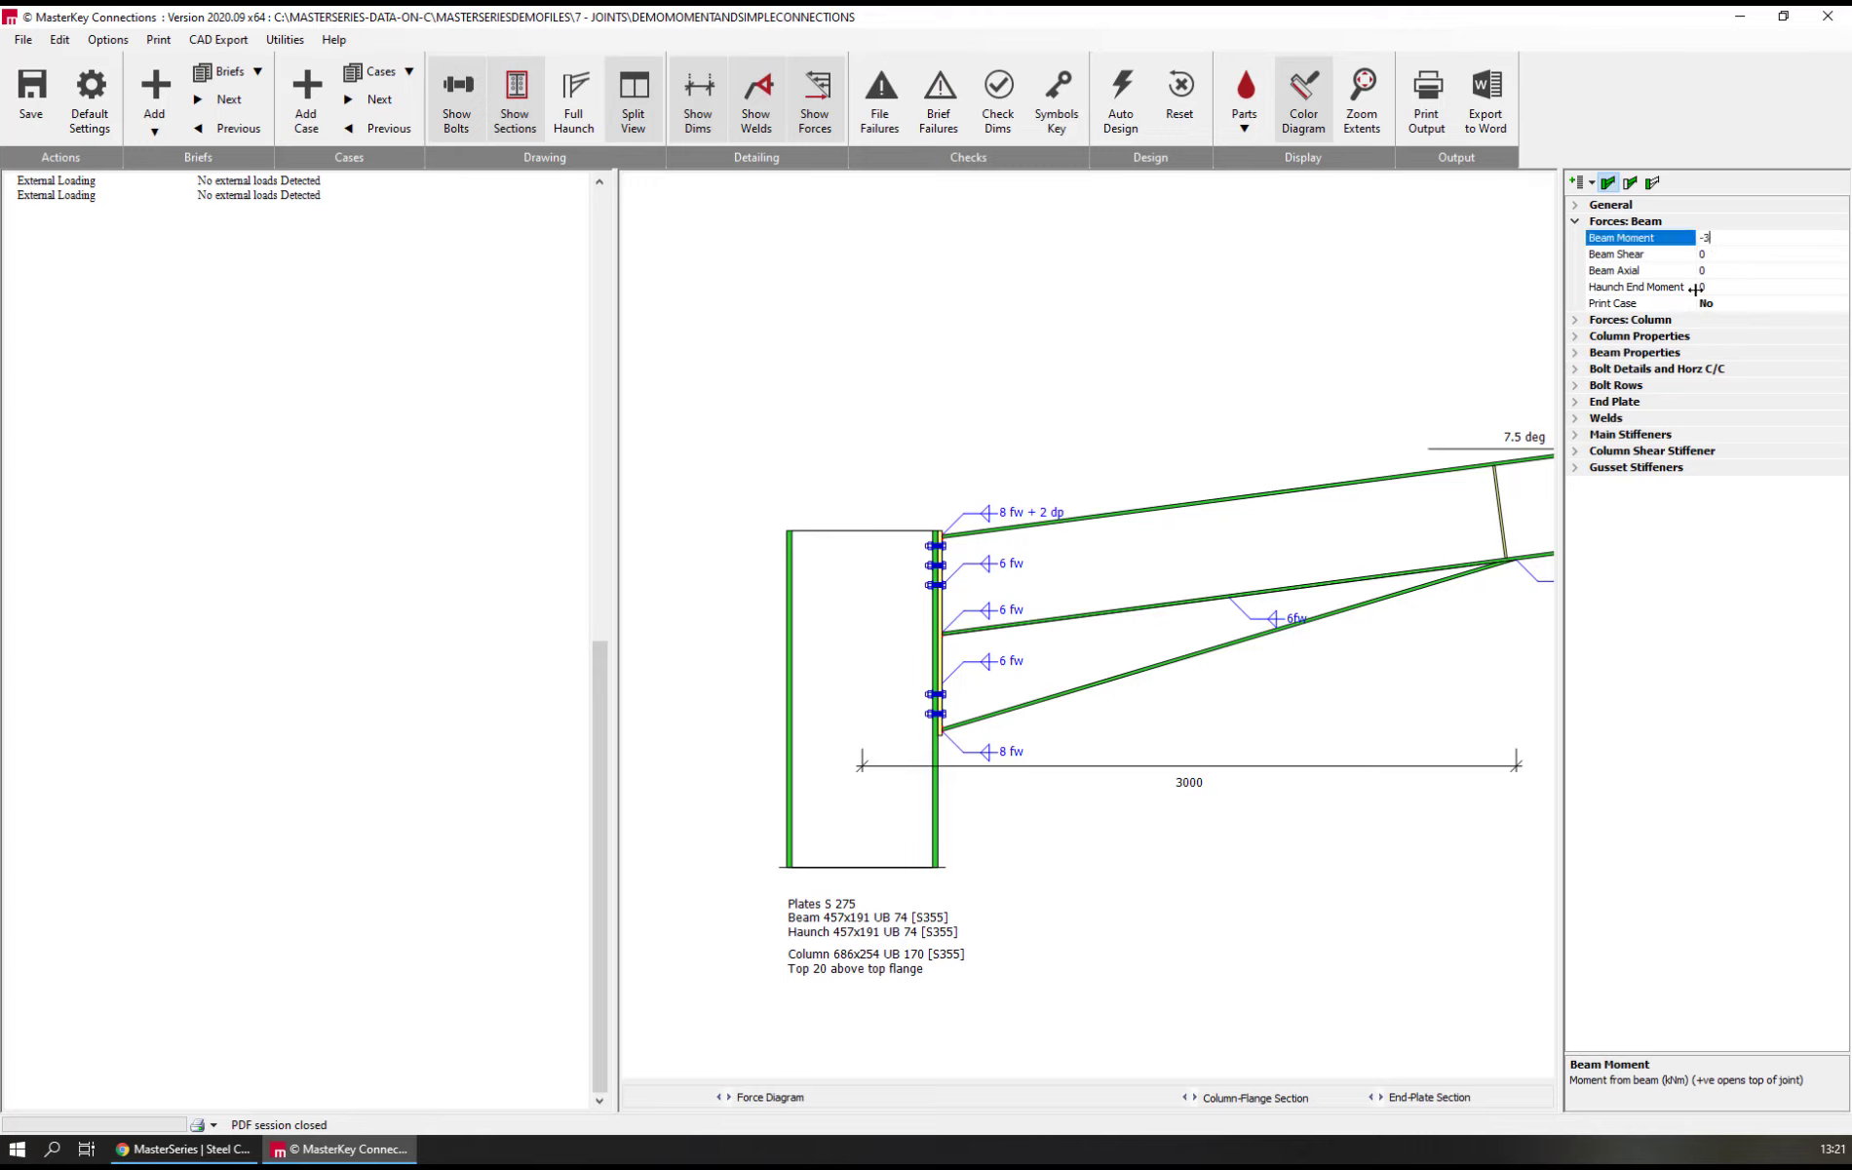
{"action": "type", "text": "-350"}
{"action": "key", "text": "Tab"}
{"action": "type", "text": "-1"}
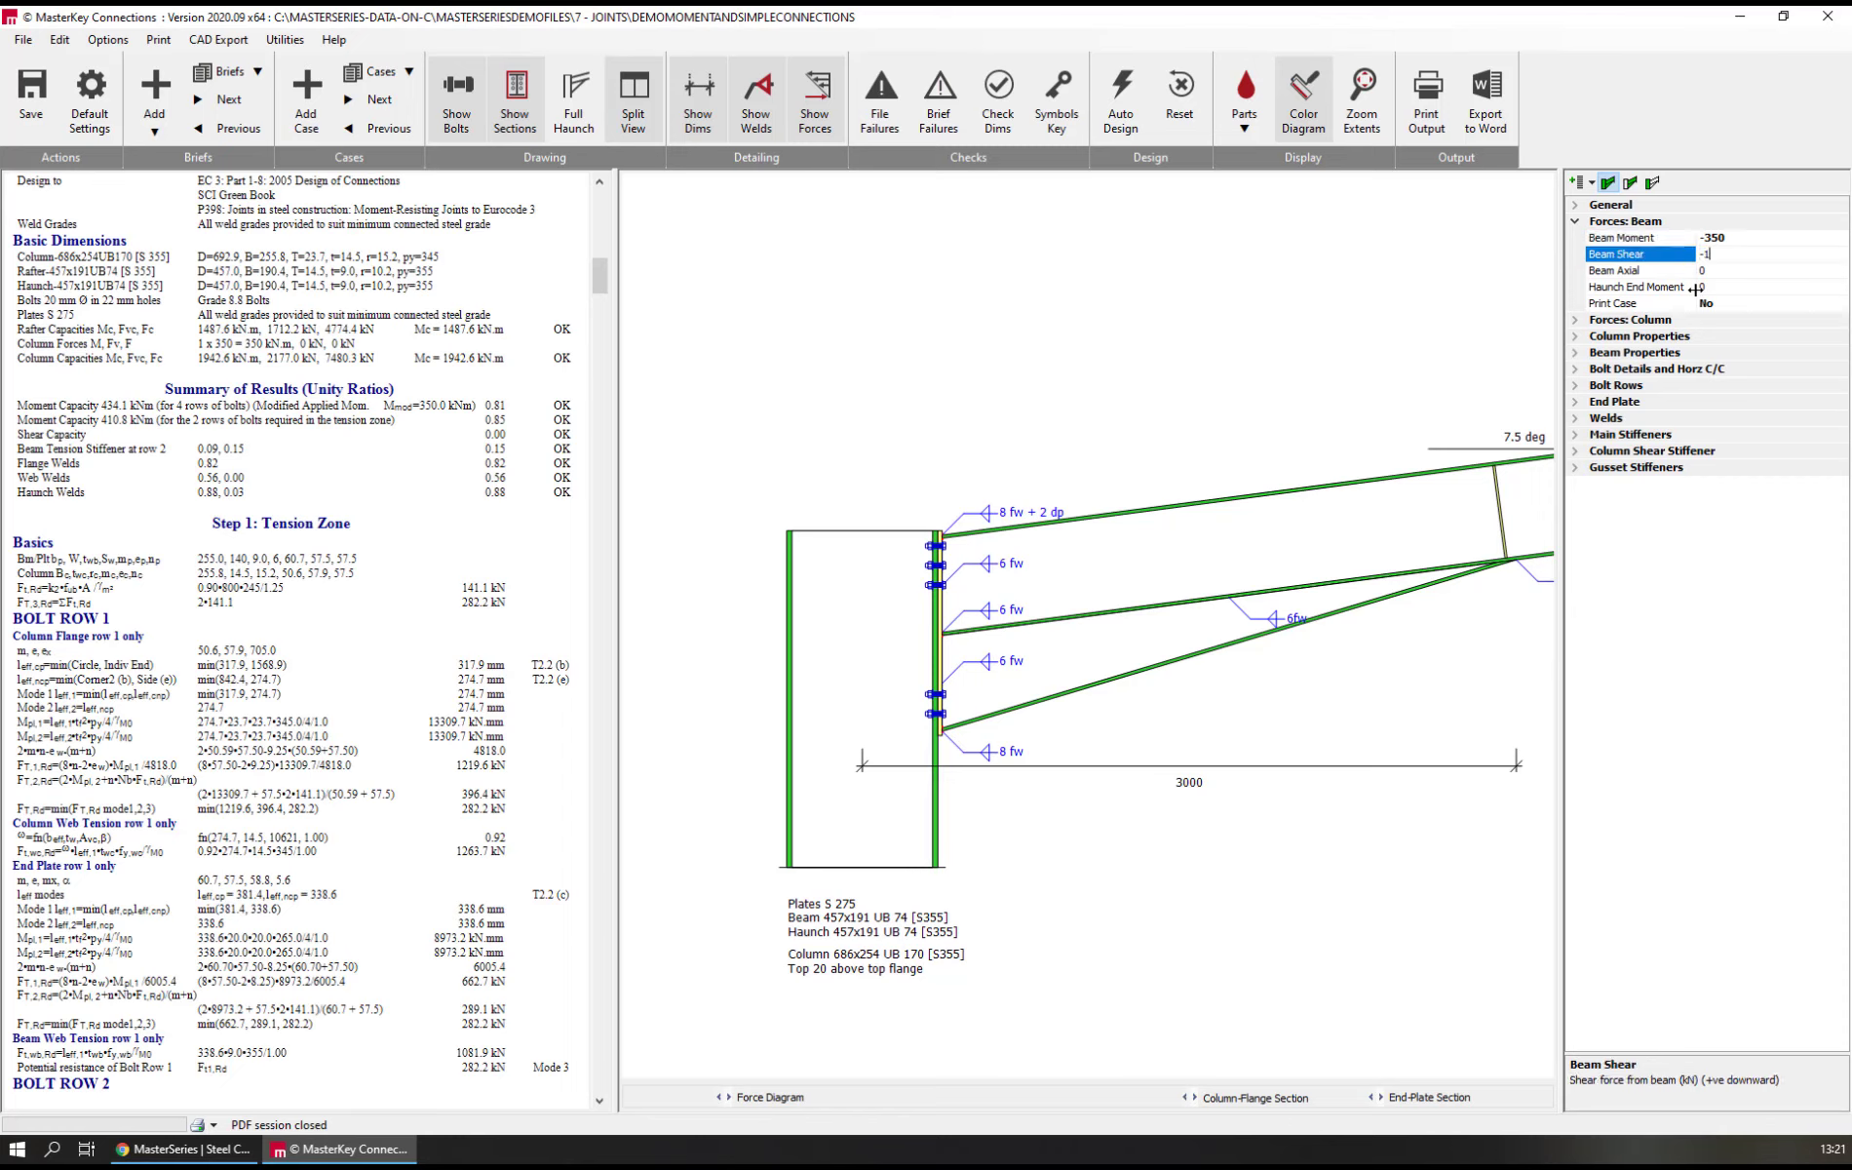
{"action": "type", "text": "75"}
{"action": "key", "text": "Tab"}
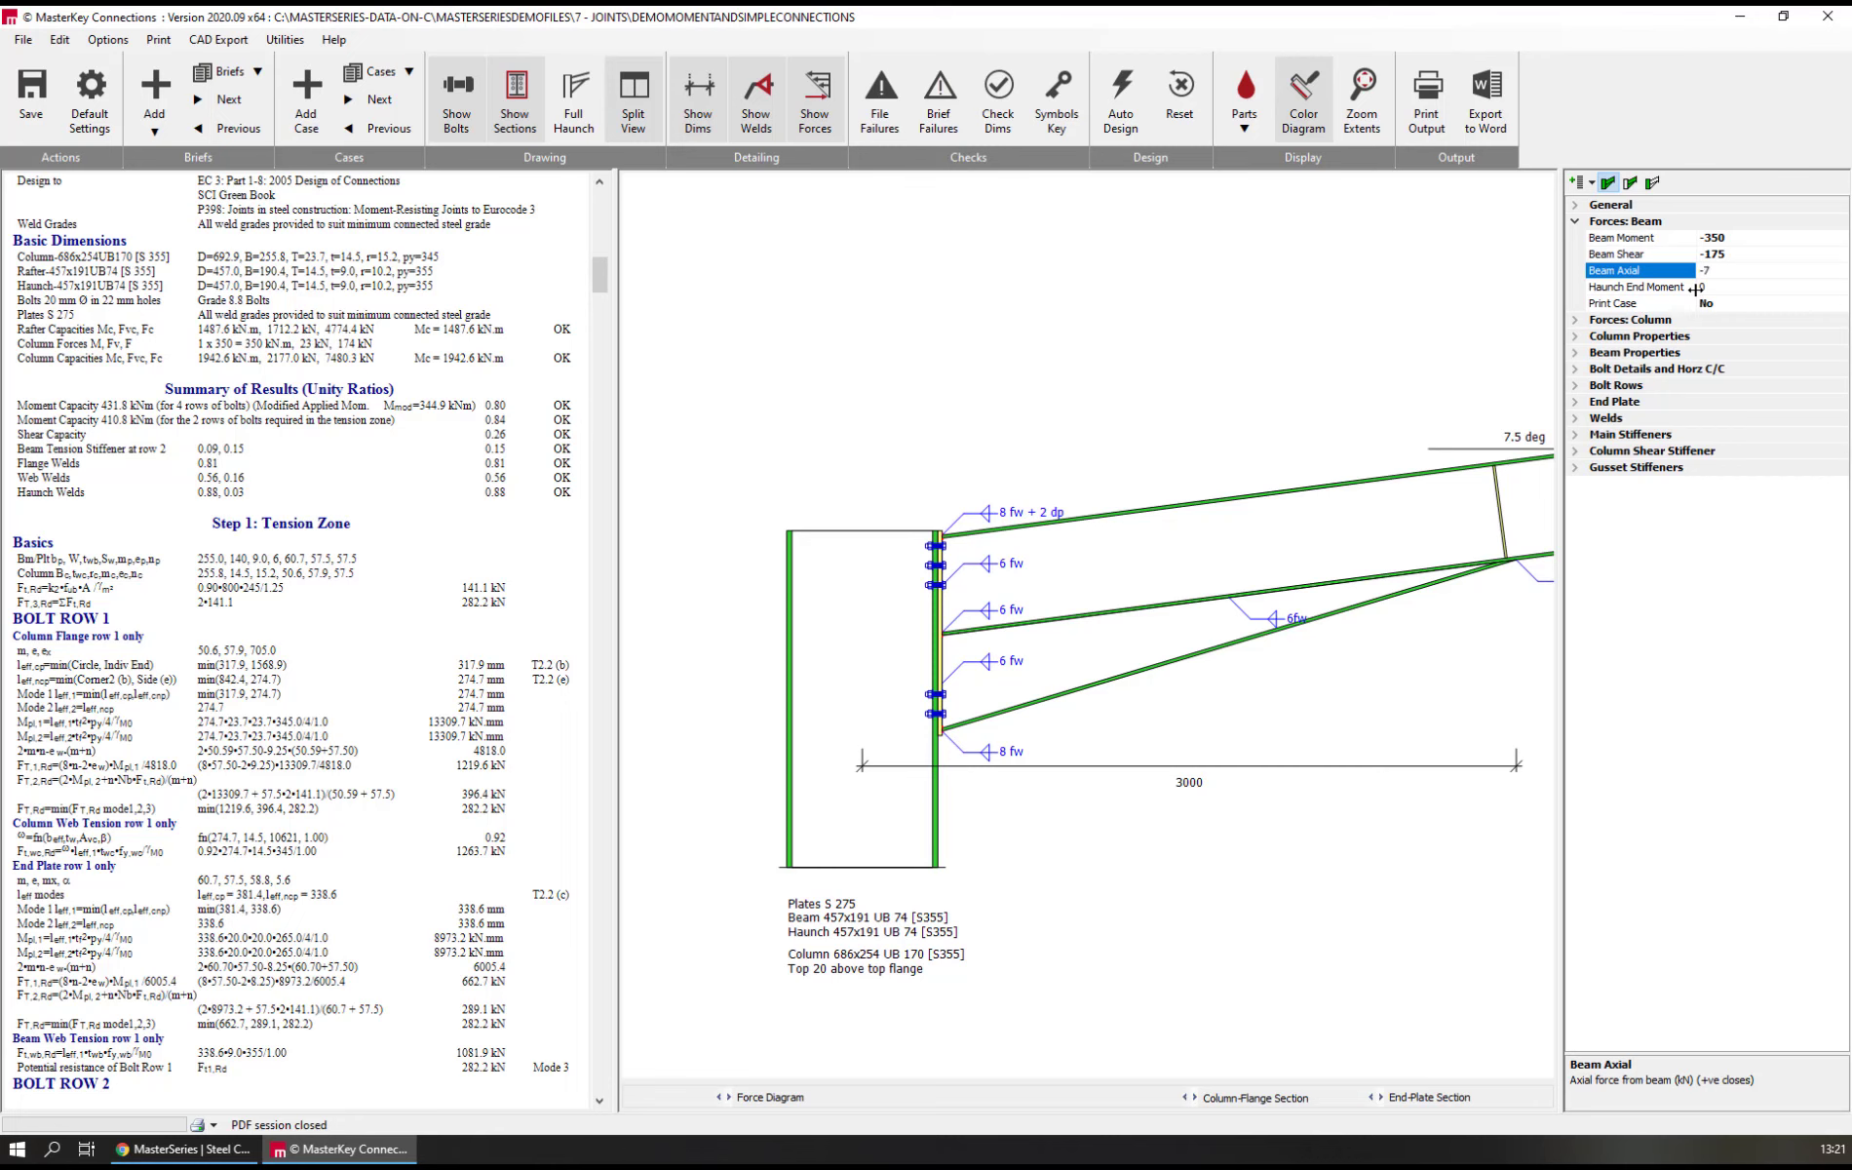
Give the new load case a beam axial force of -75 kN and a haunch end moment of -250 kNm, and enable its printing
{"action": "key", "text": "Tab"}
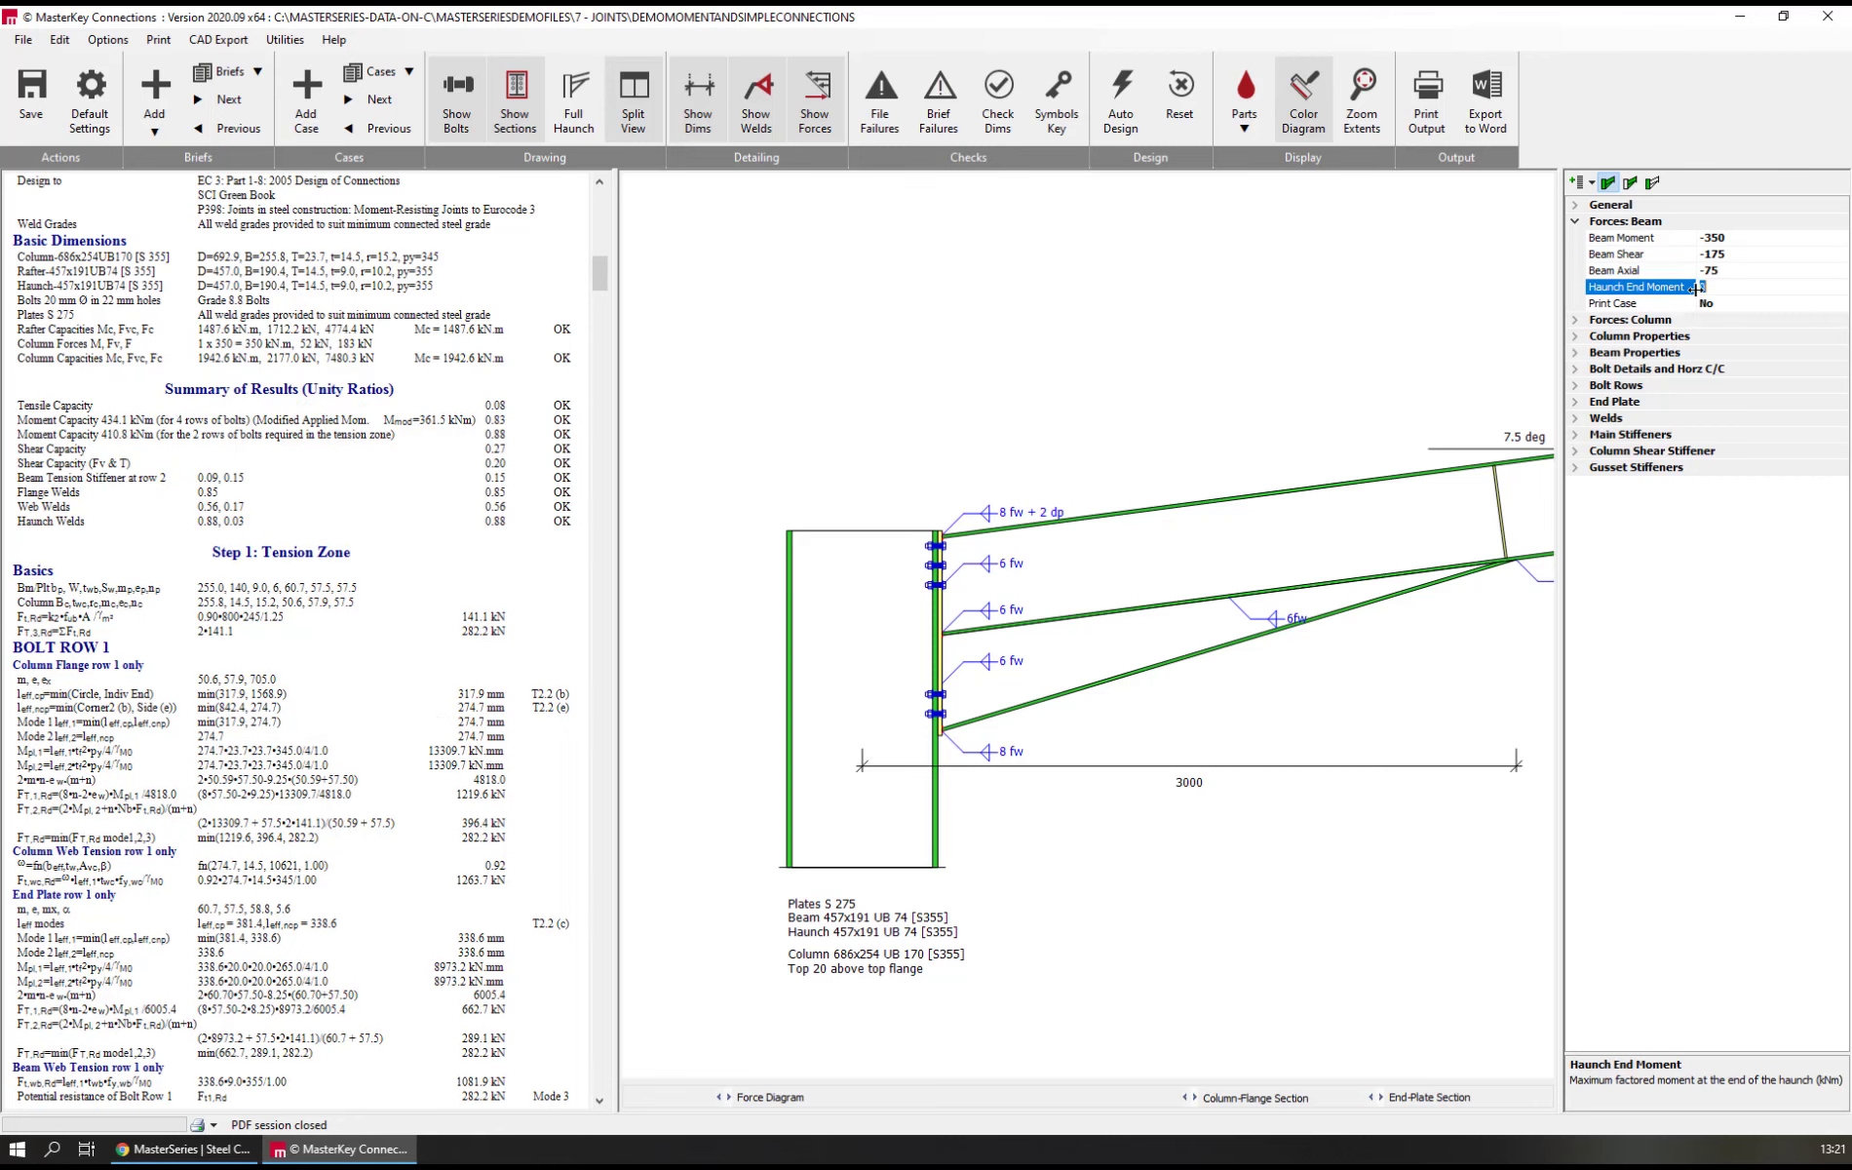
{"action": "type", "text": "-250"}
{"action": "key", "text": "Tab"}
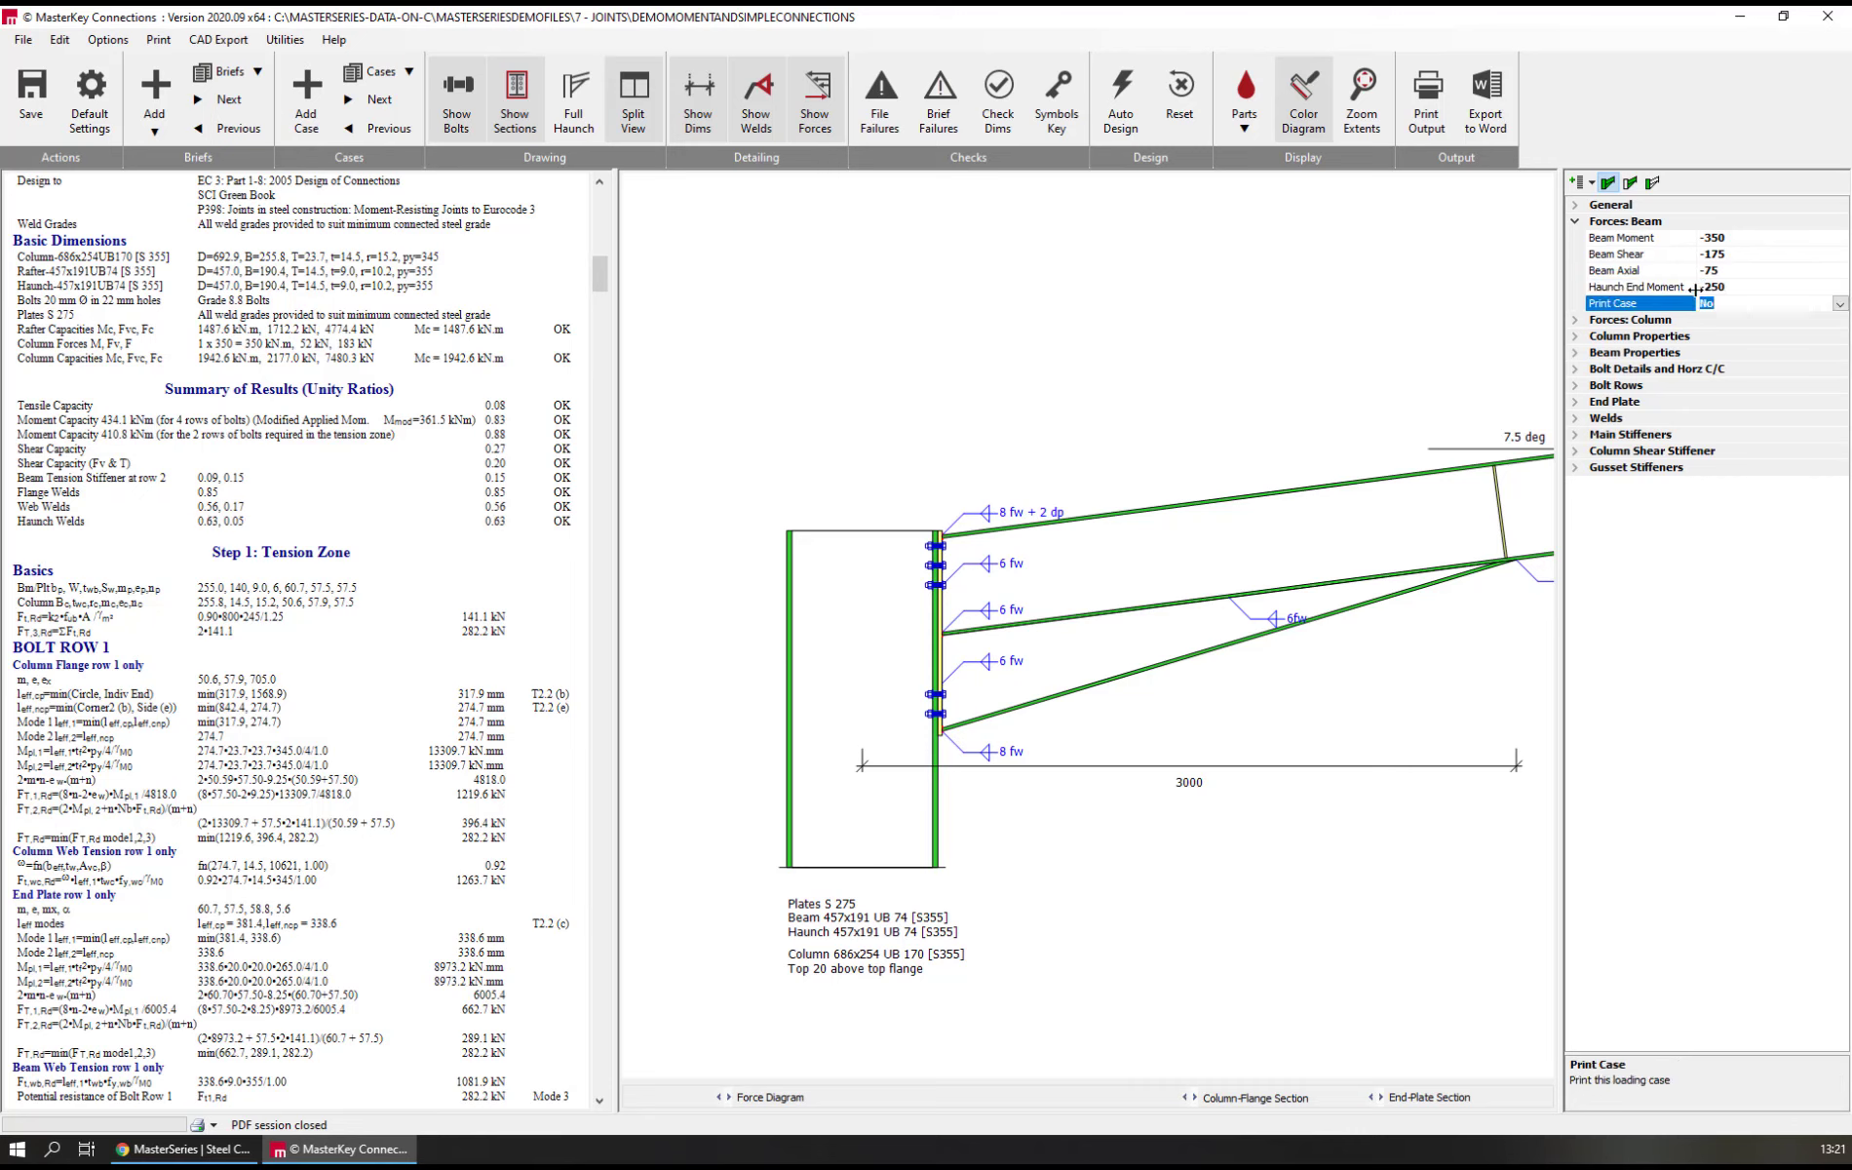
{"action": "key", "text": "y"}
Set the new load case's beam axial force to -175 kN and its beam moment to -450 kNm
{"action": "left_click", "coordinate": [1680, 271]}
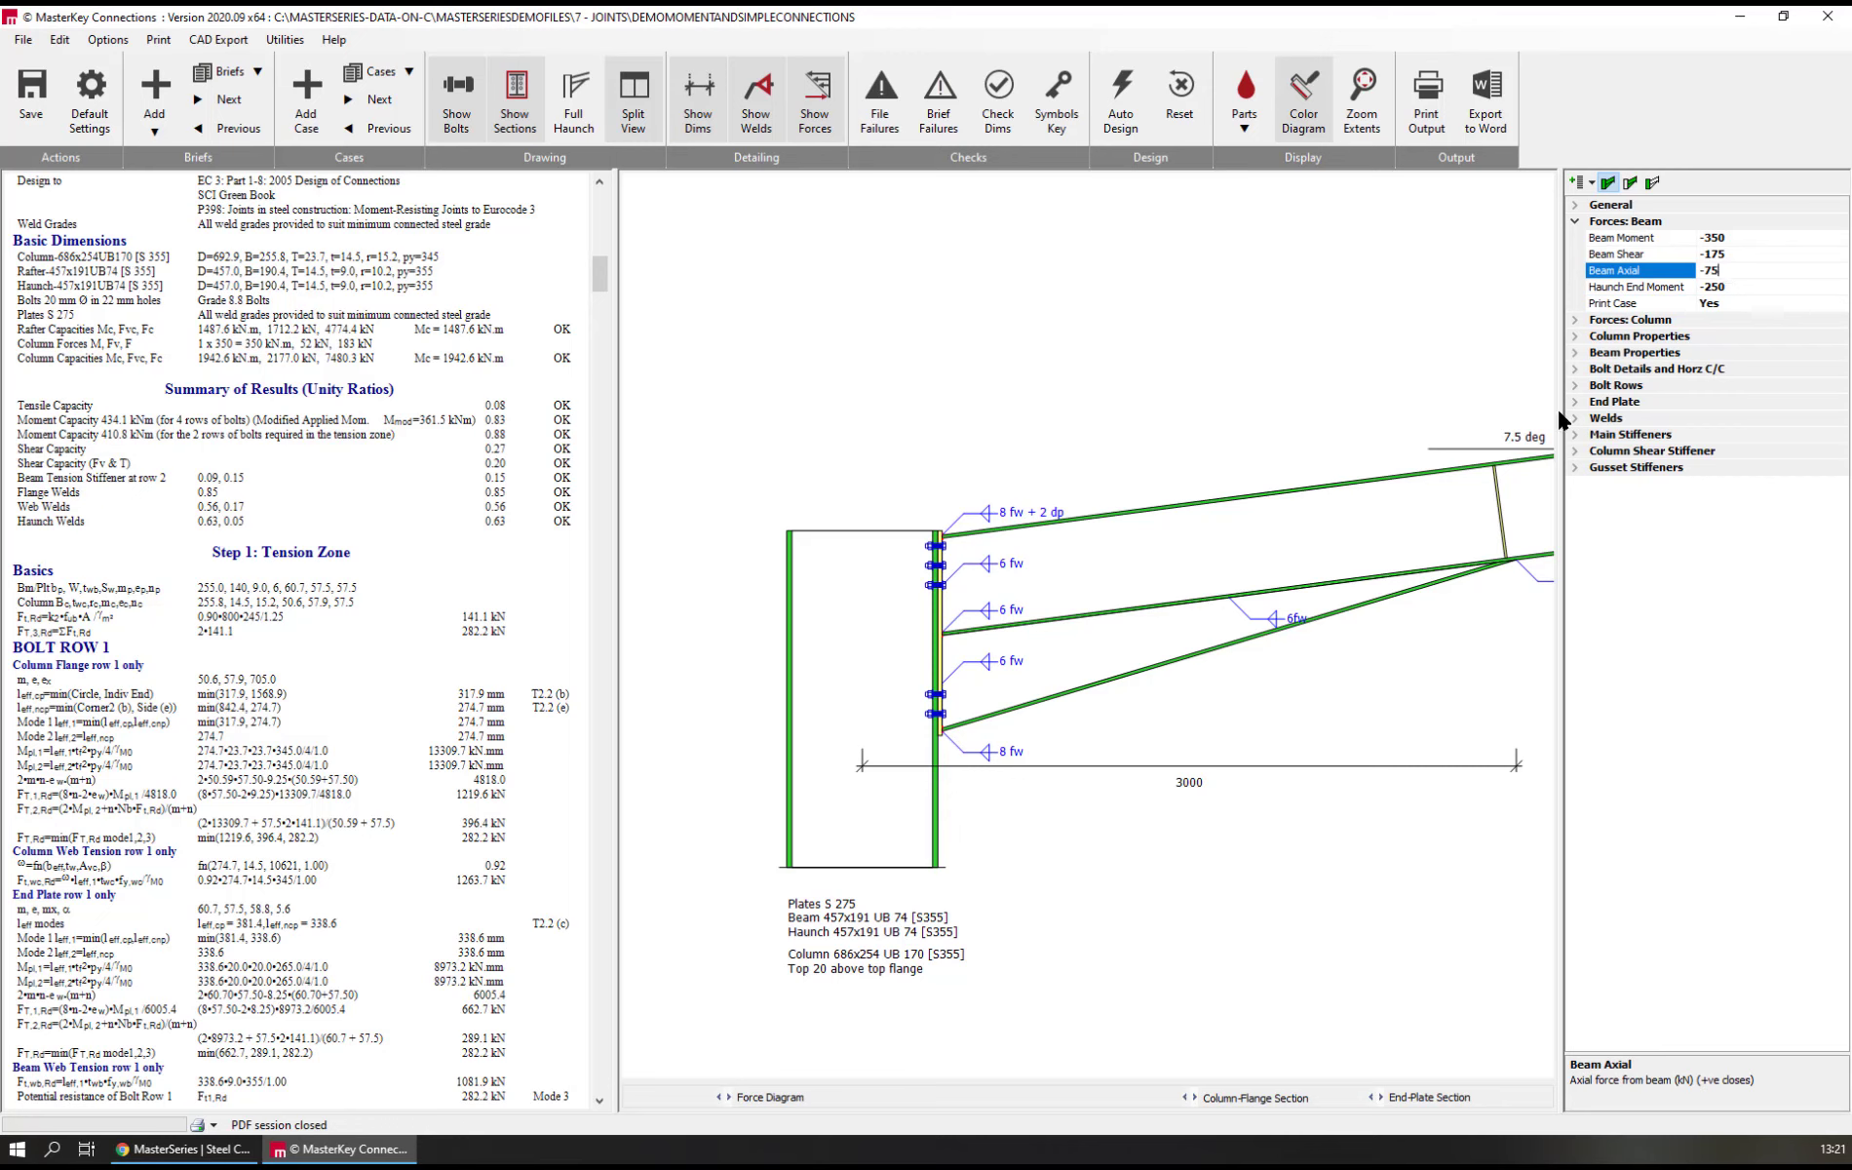
{"action": "type", "text": "1"}
{"action": "key", "text": "Down"}
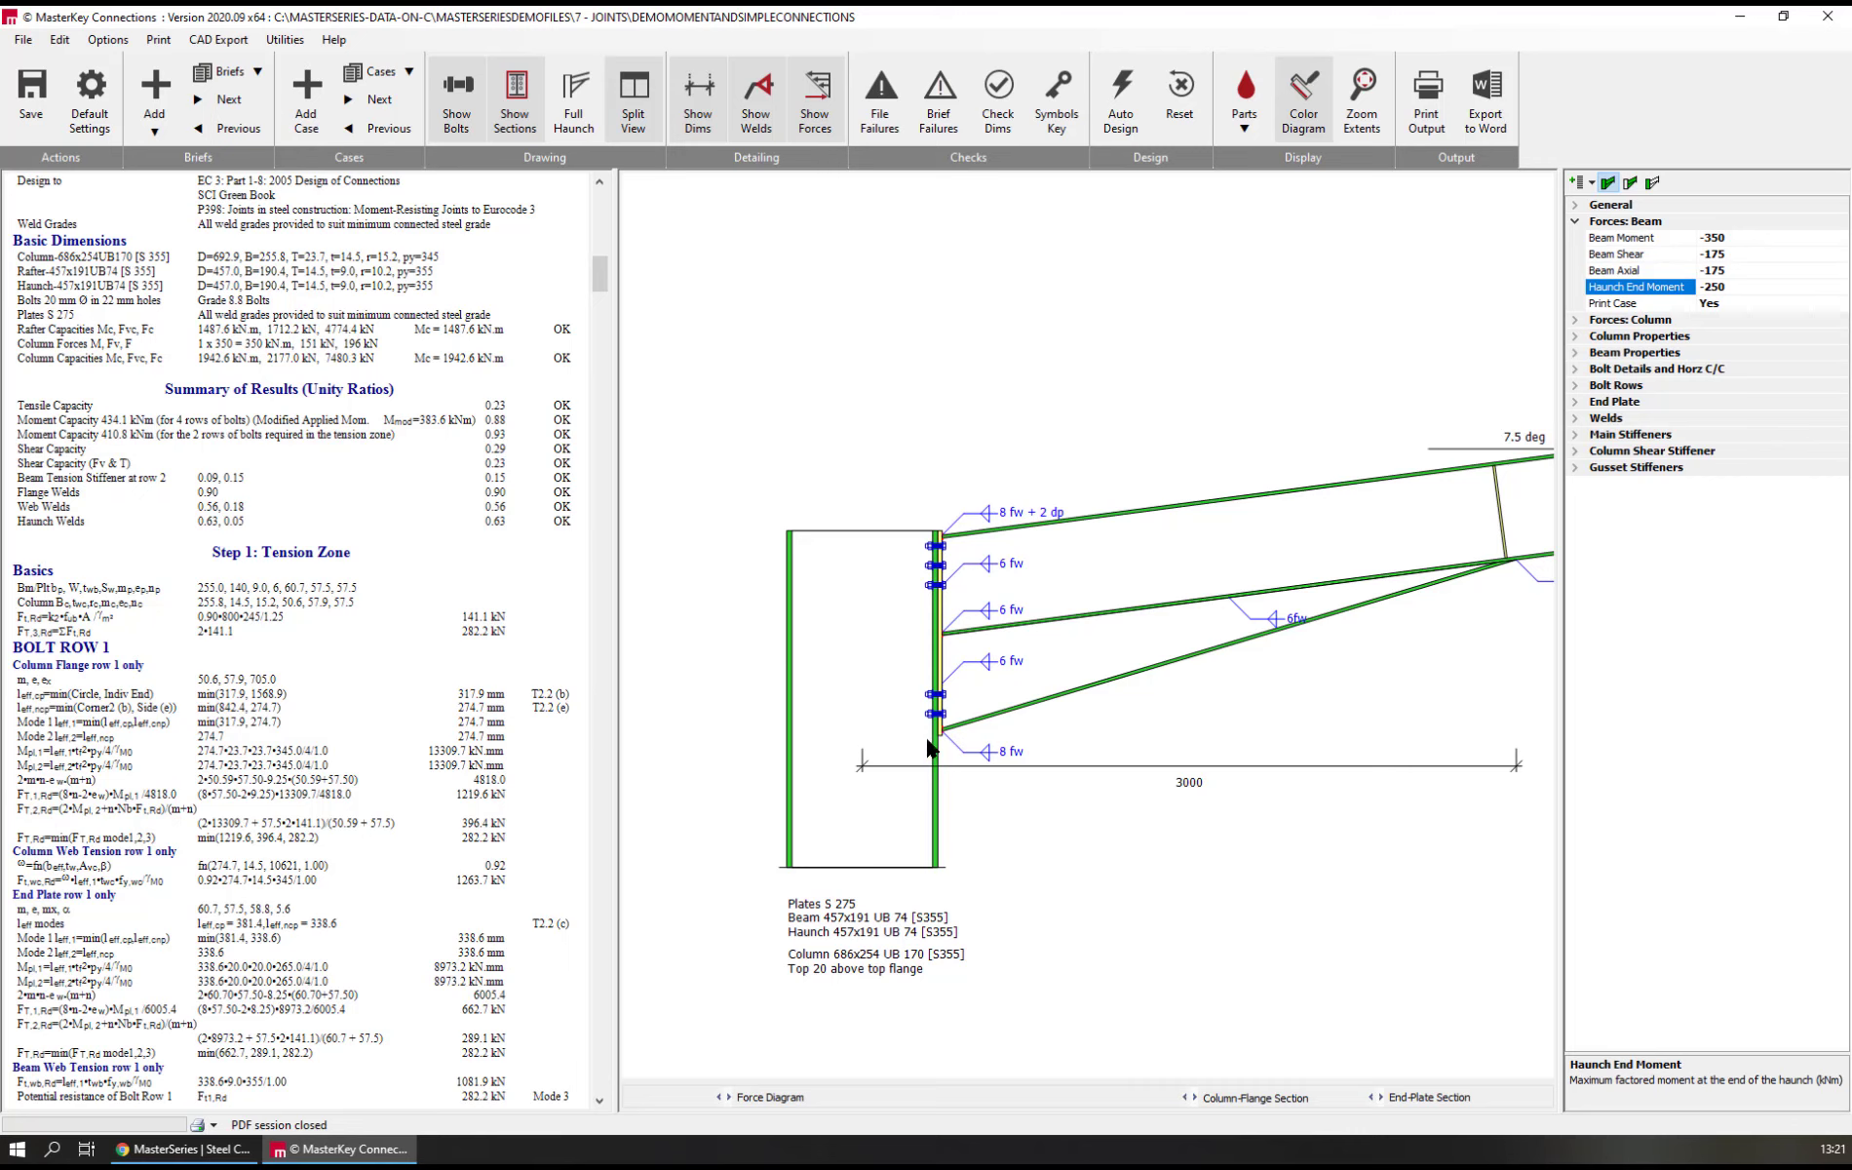
{"action": "left_click", "coordinate": [1721, 237]}
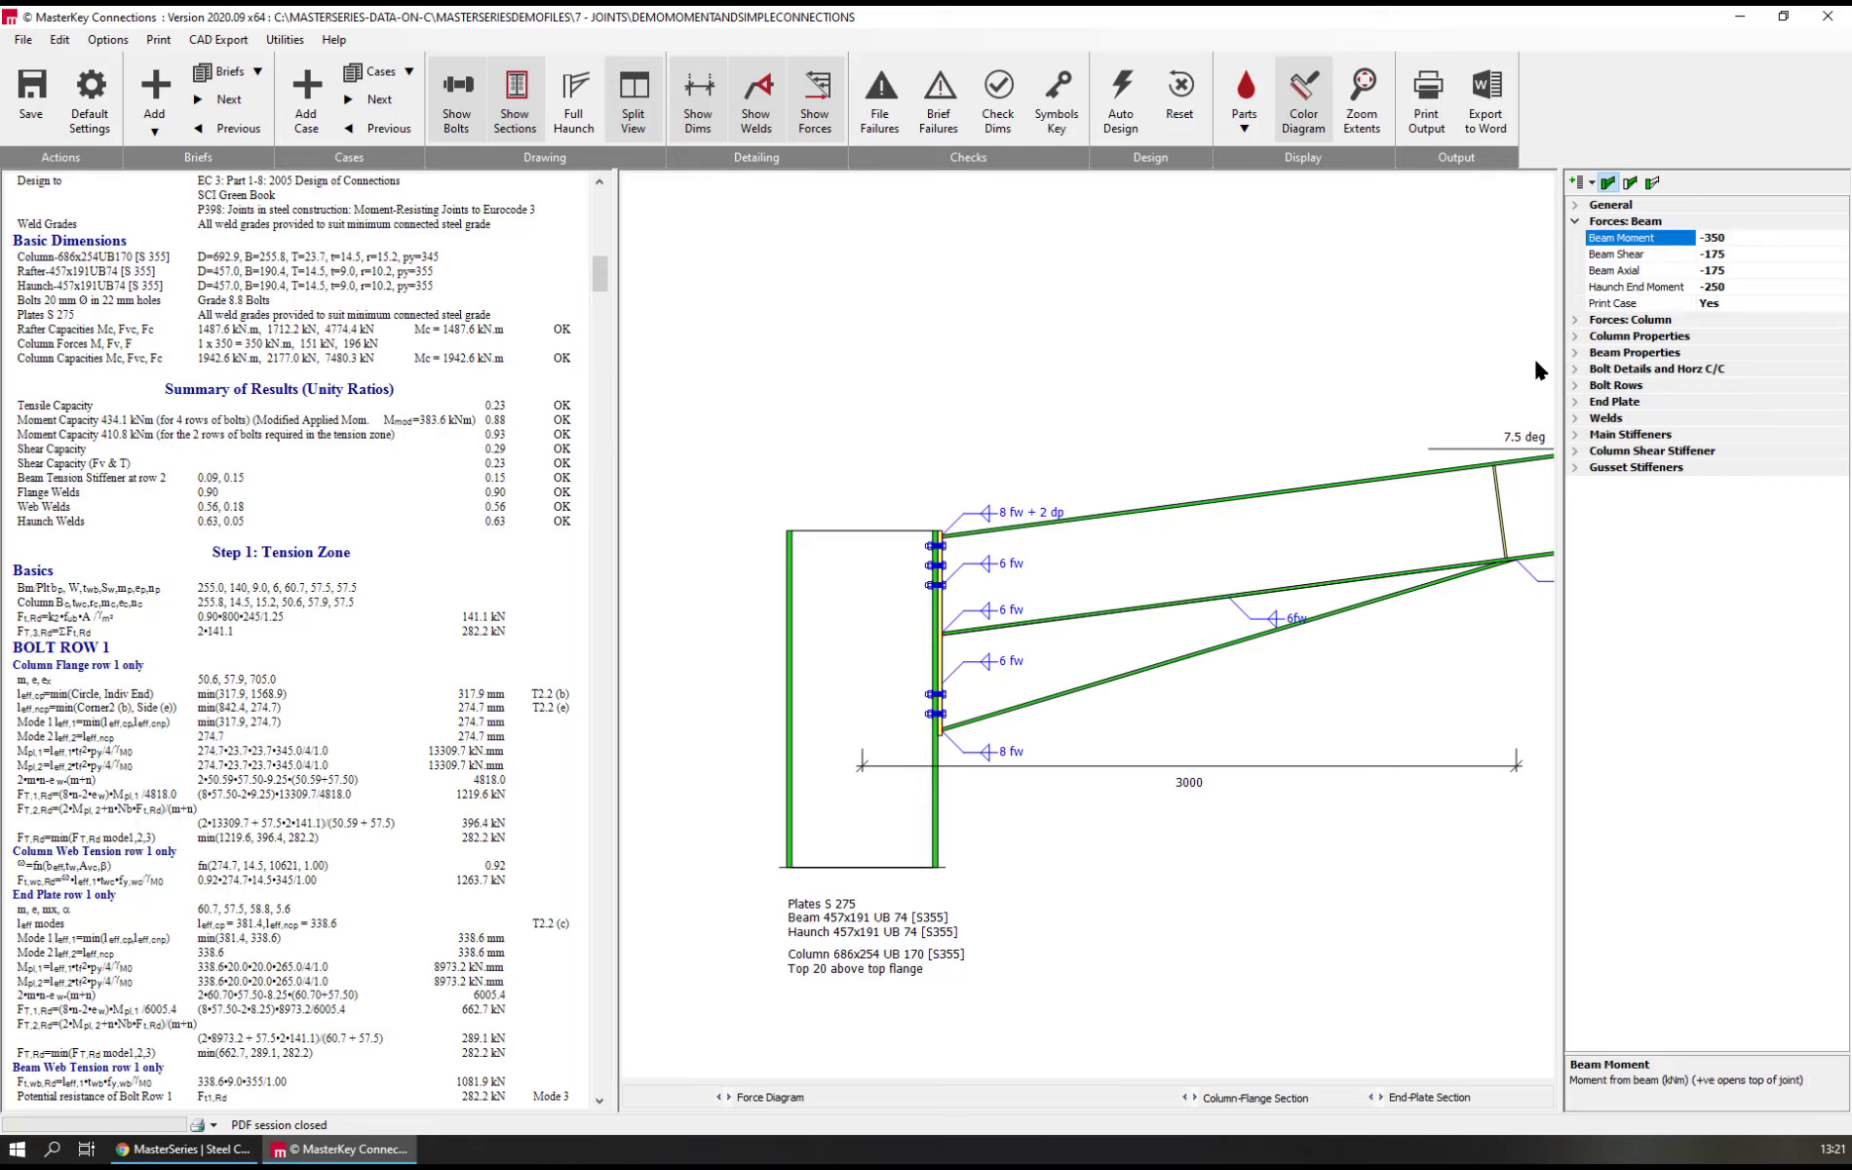
{"action": "key", "text": "Delete"}
{"action": "type", "text": "4"}
{"action": "key", "text": "Return"}
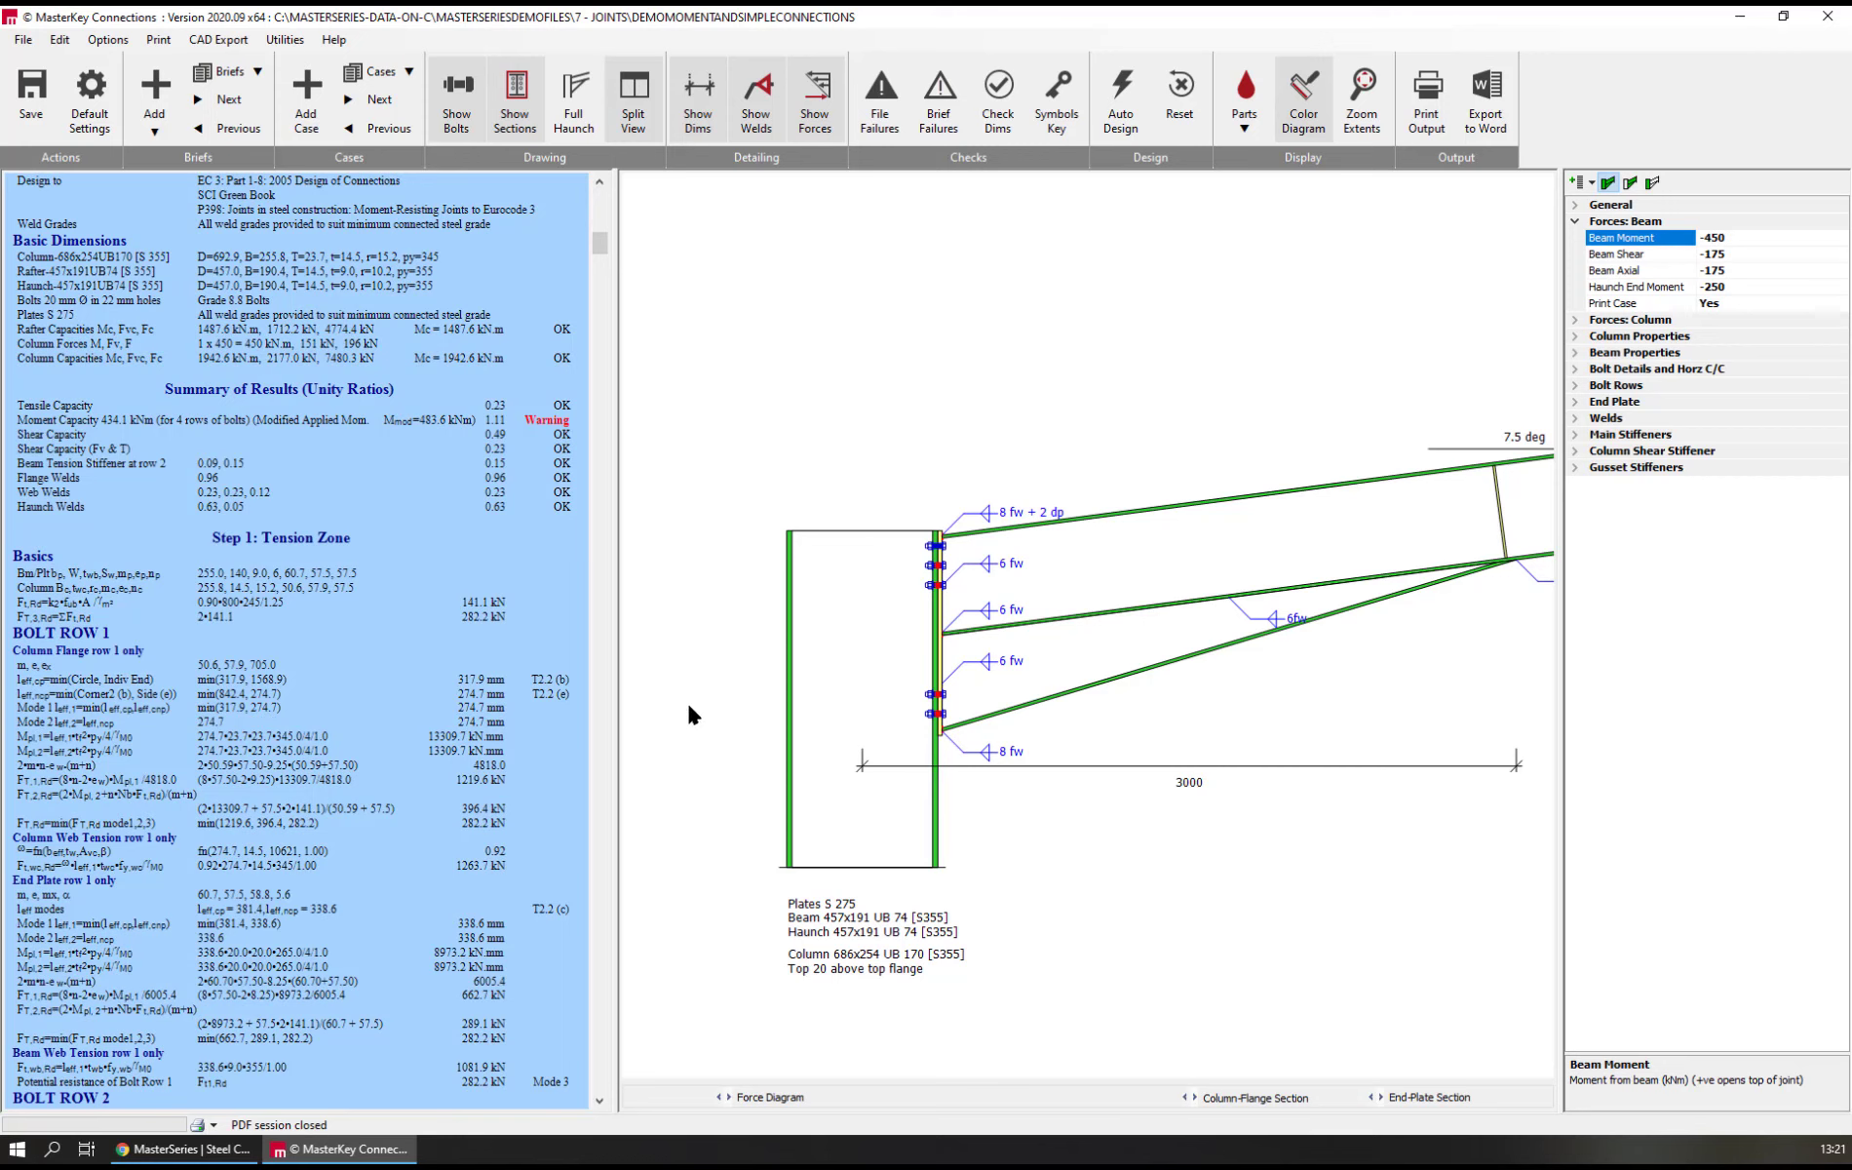
Set the third lower bolt row's vertical centre-to-centre distance to 90 mm
{"action": "left_click", "coordinate": [938, 567]}
{"action": "left_click", "coordinate": [1615, 385]}
{"action": "double_click", "coordinate": [1640, 337]}
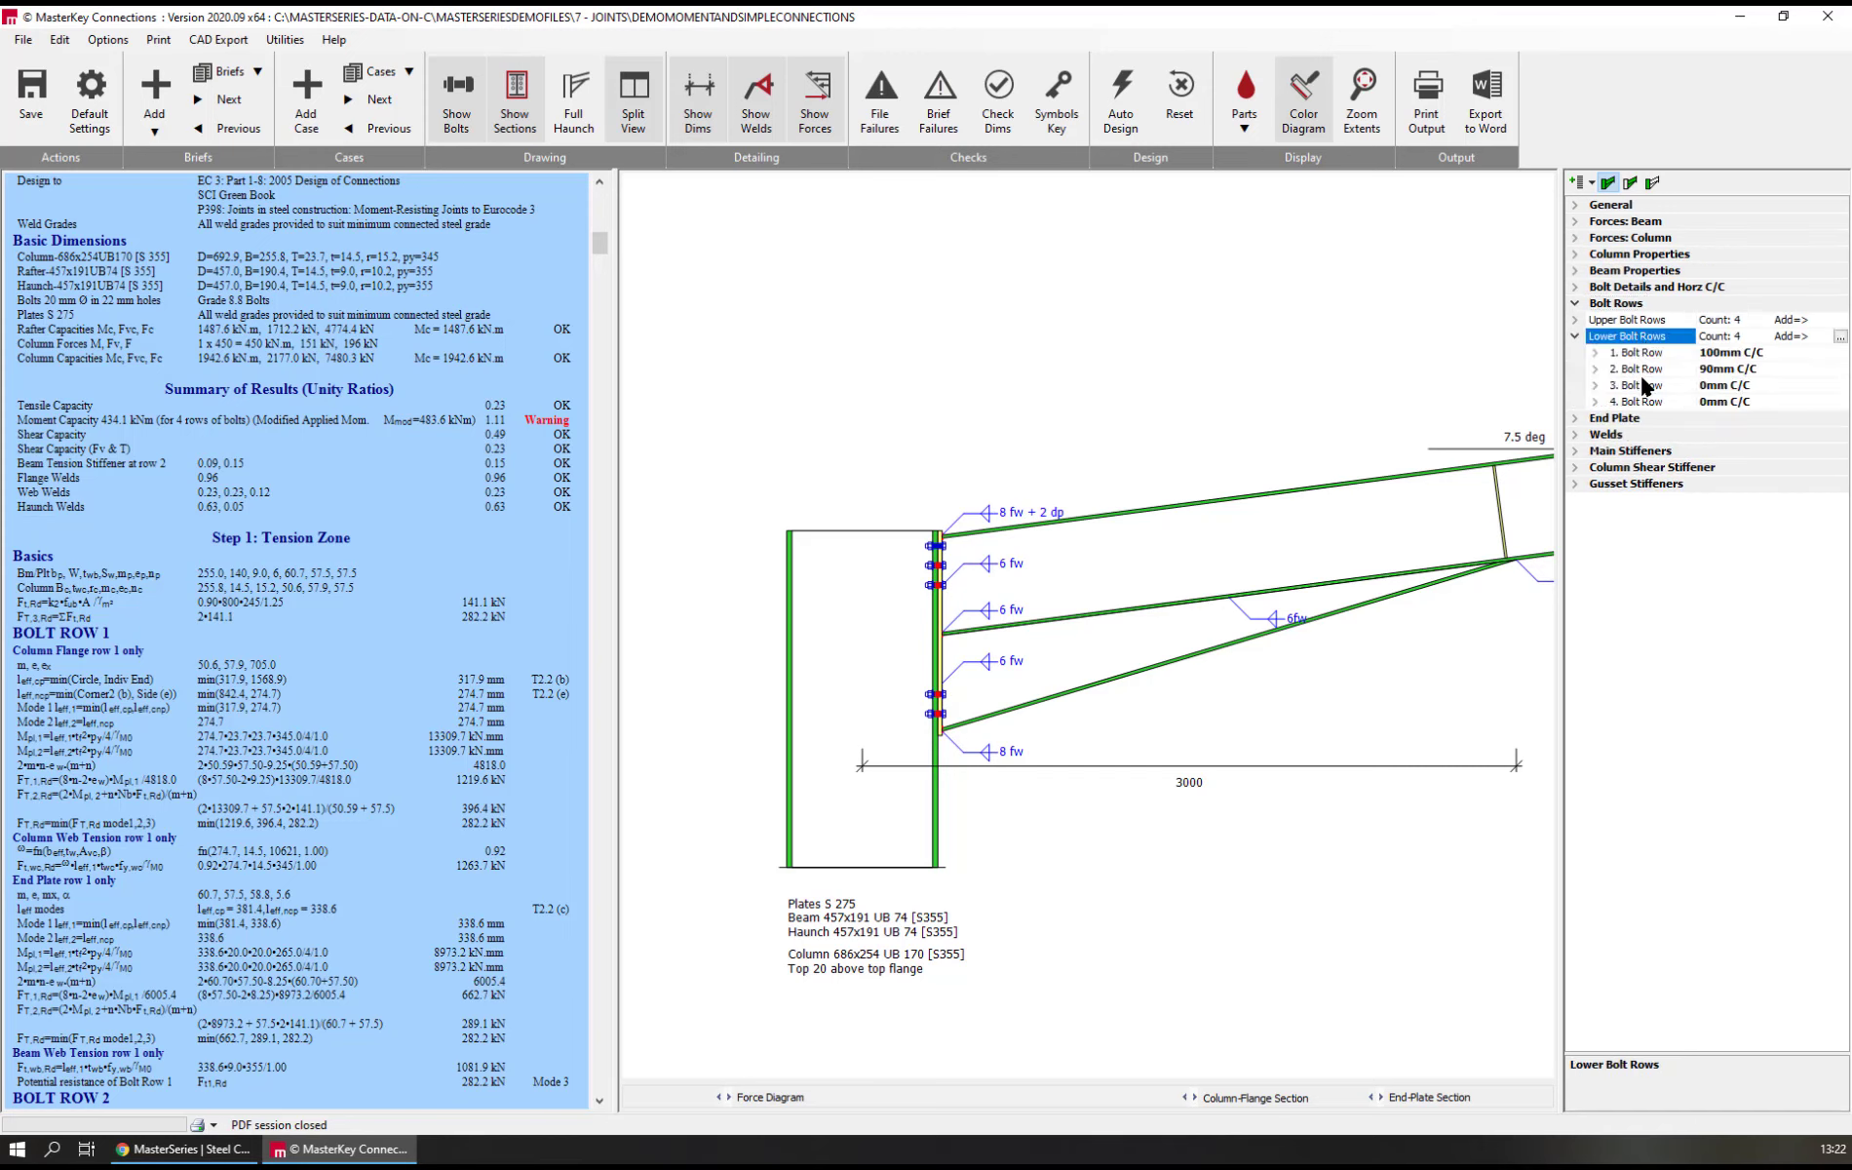
{"action": "left_click", "coordinate": [1637, 386]}
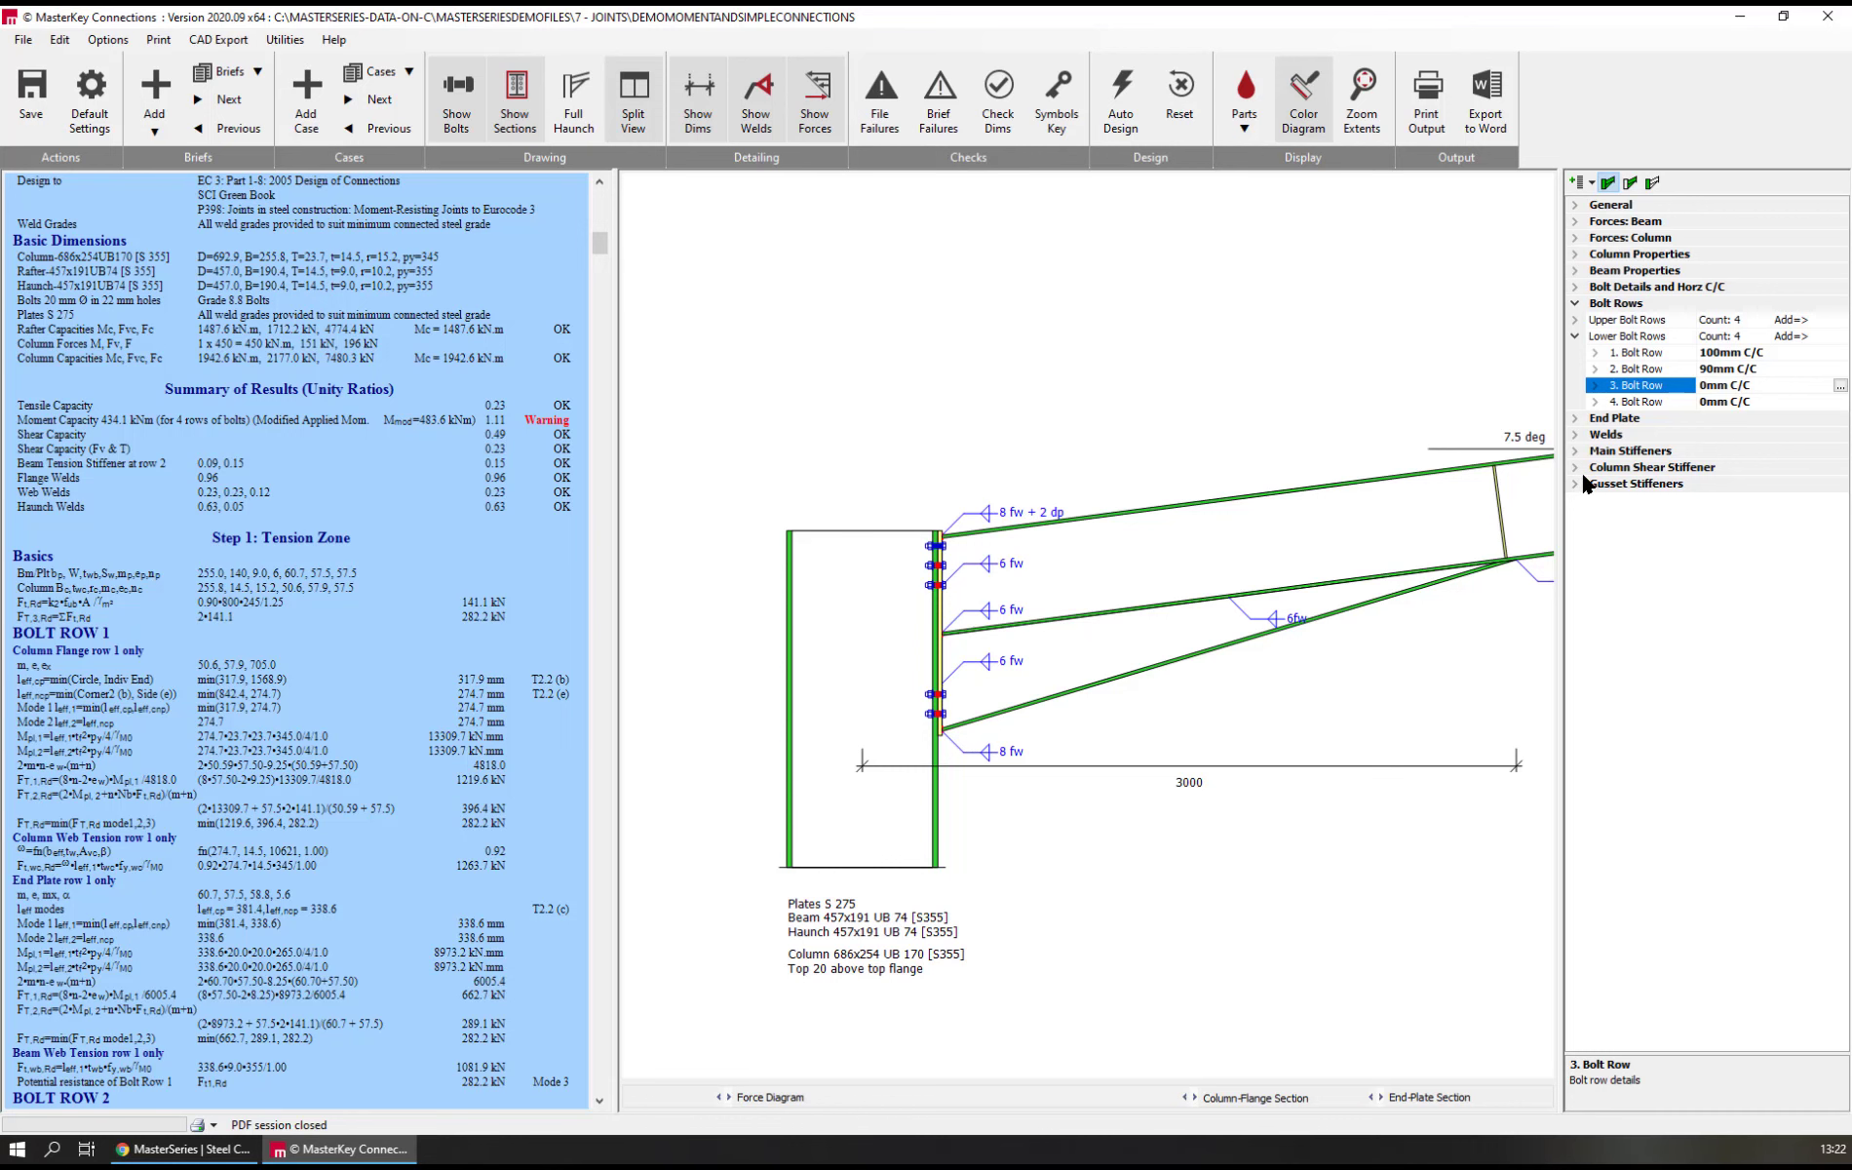
{"action": "type", "text": "90"}
{"action": "key", "text": "Return"}
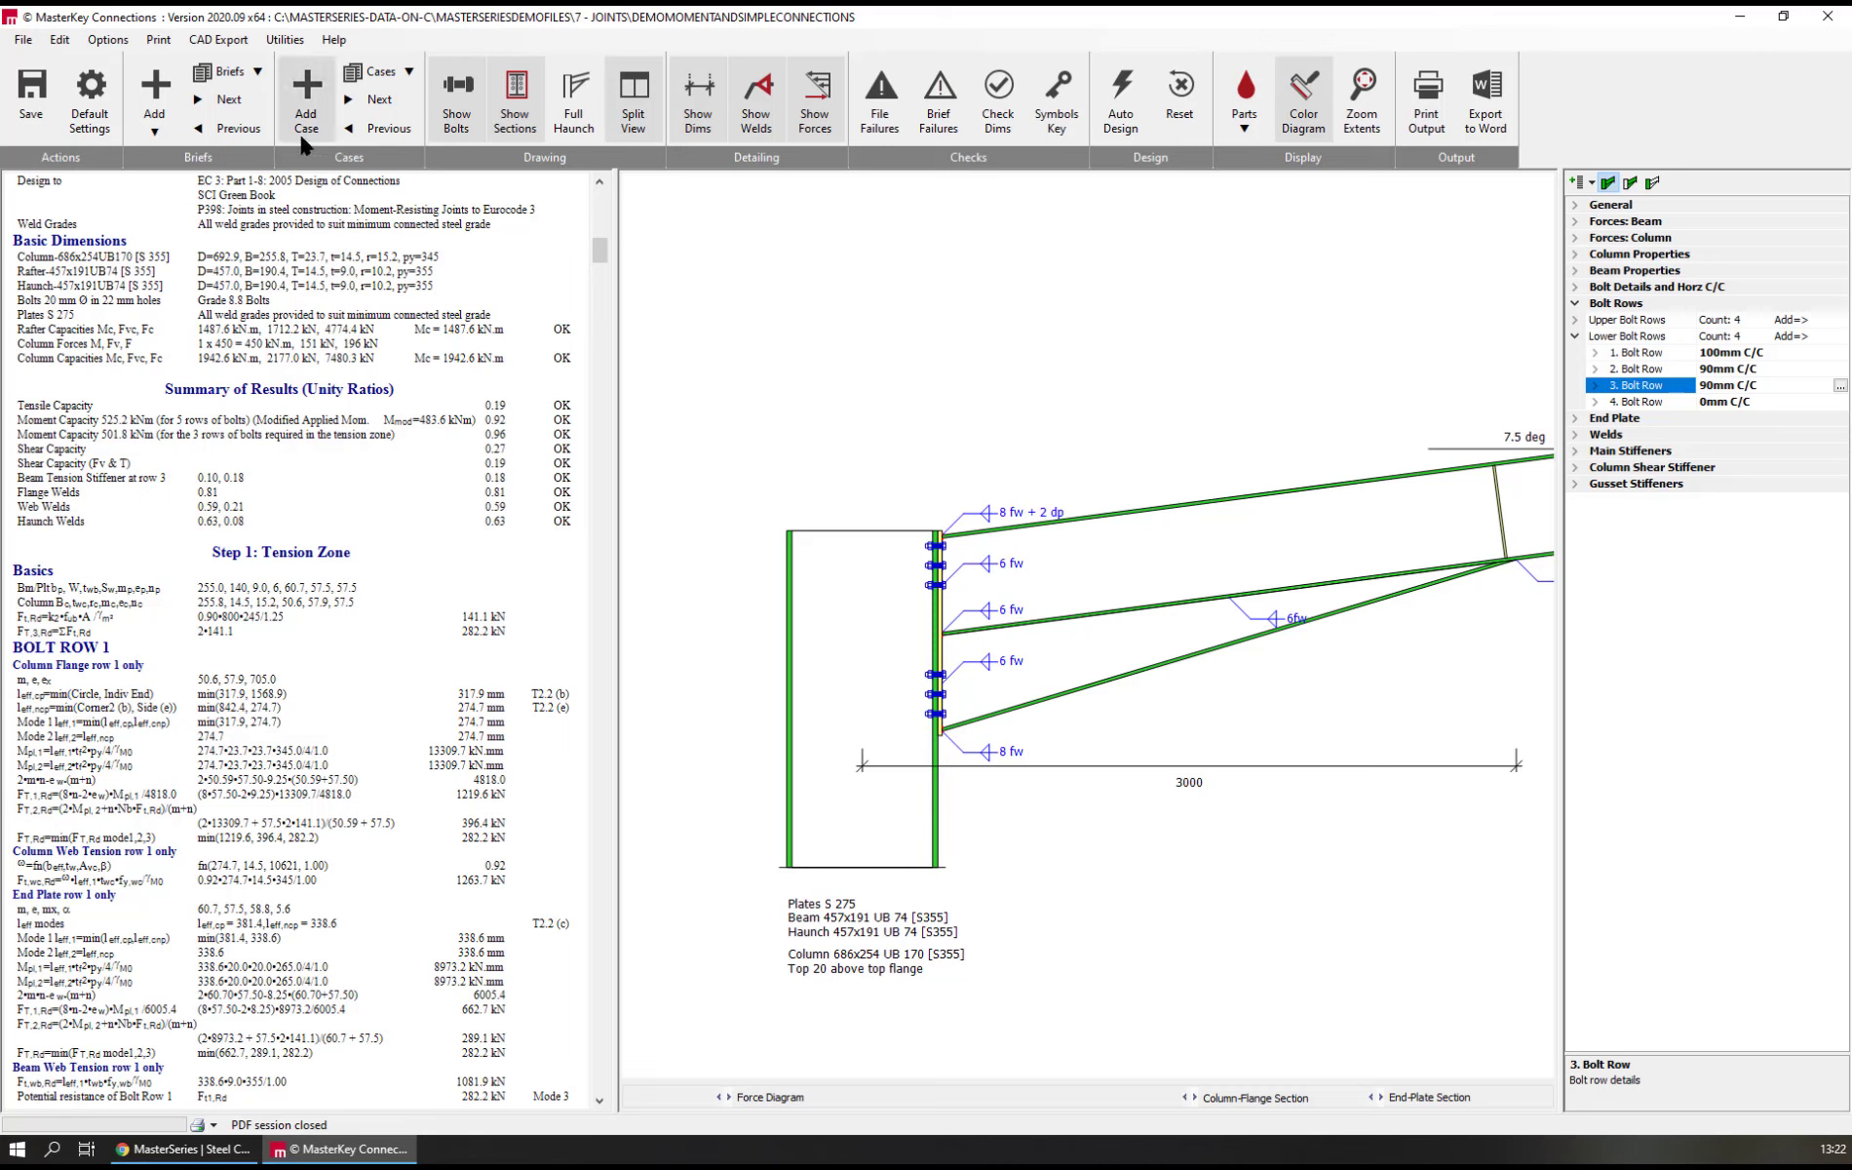
Add a CHS PCD Slab baseplate connection from the joint template library
{"action": "left_click", "coordinate": [156, 92]}
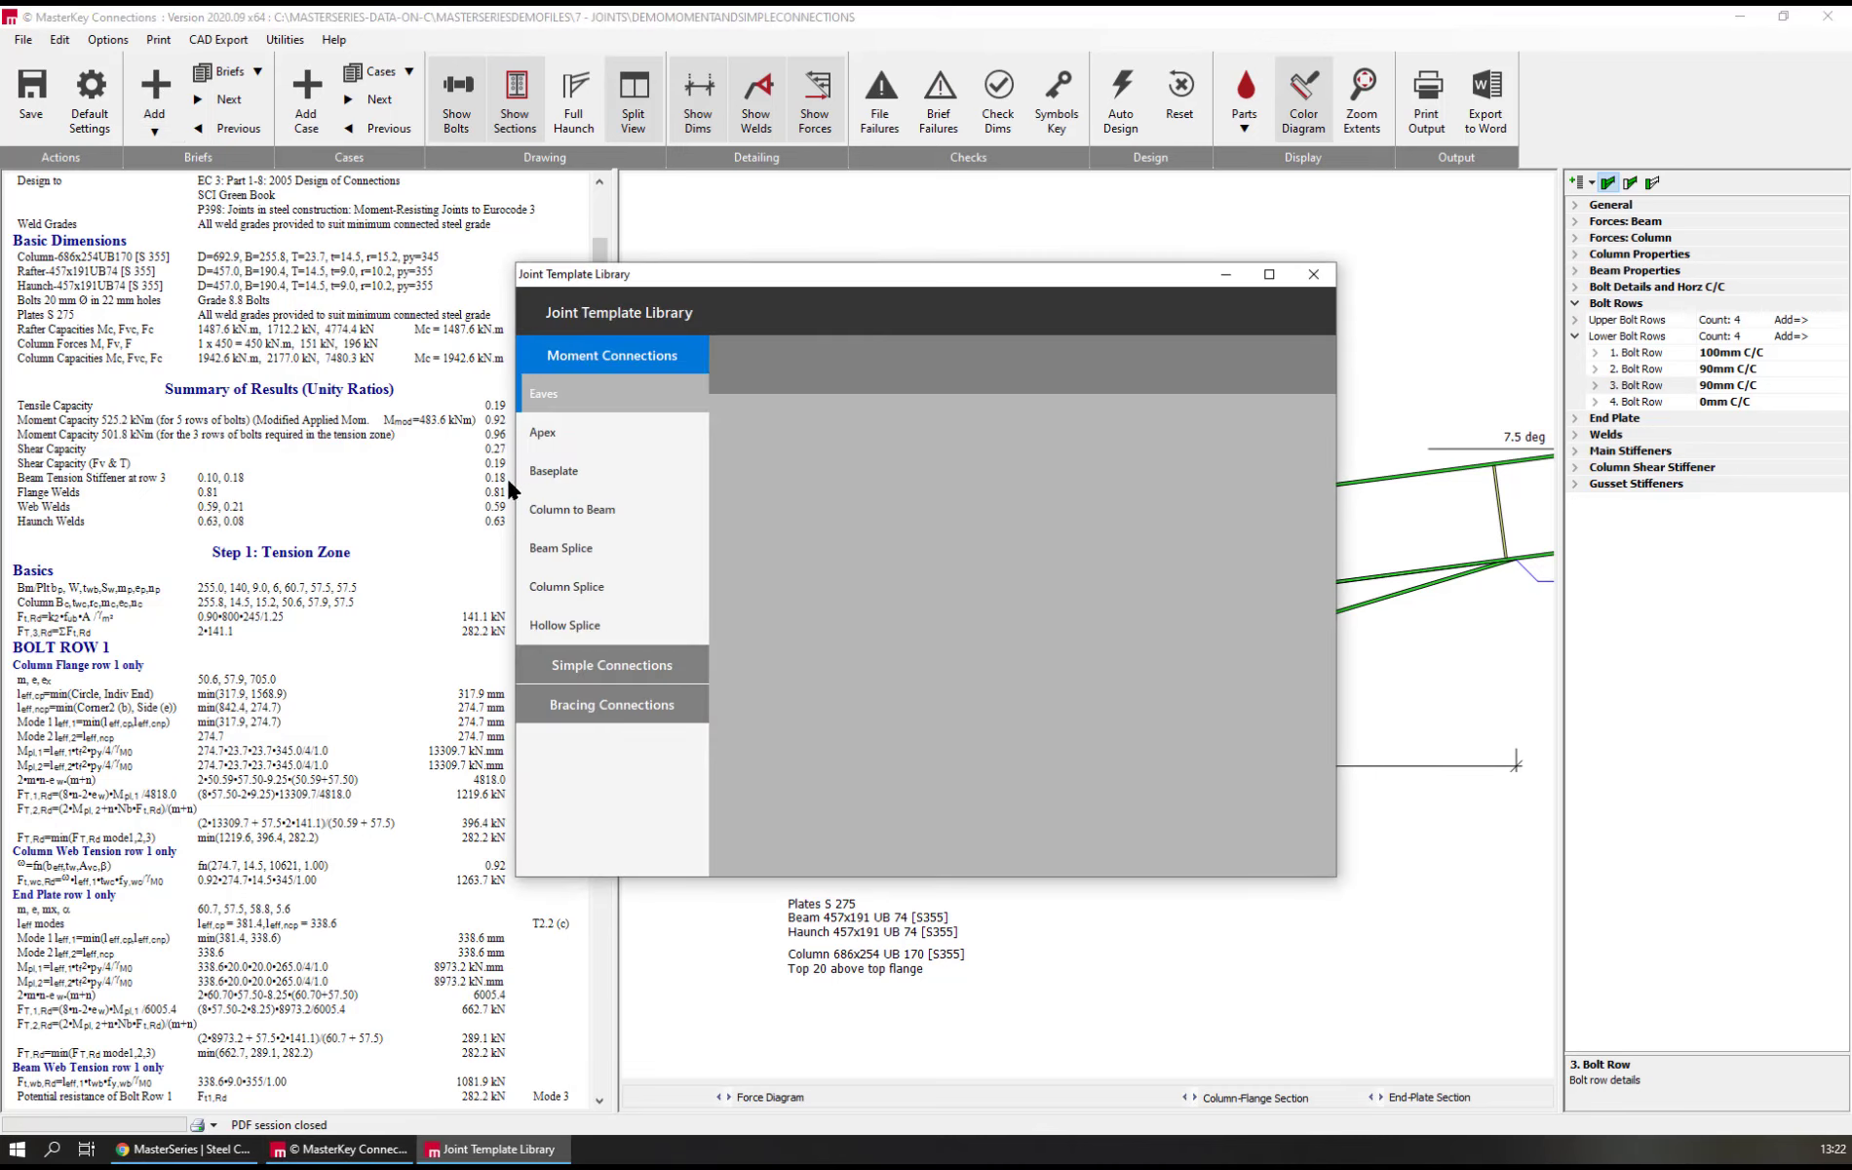
{"action": "left_click", "coordinate": [566, 472]}
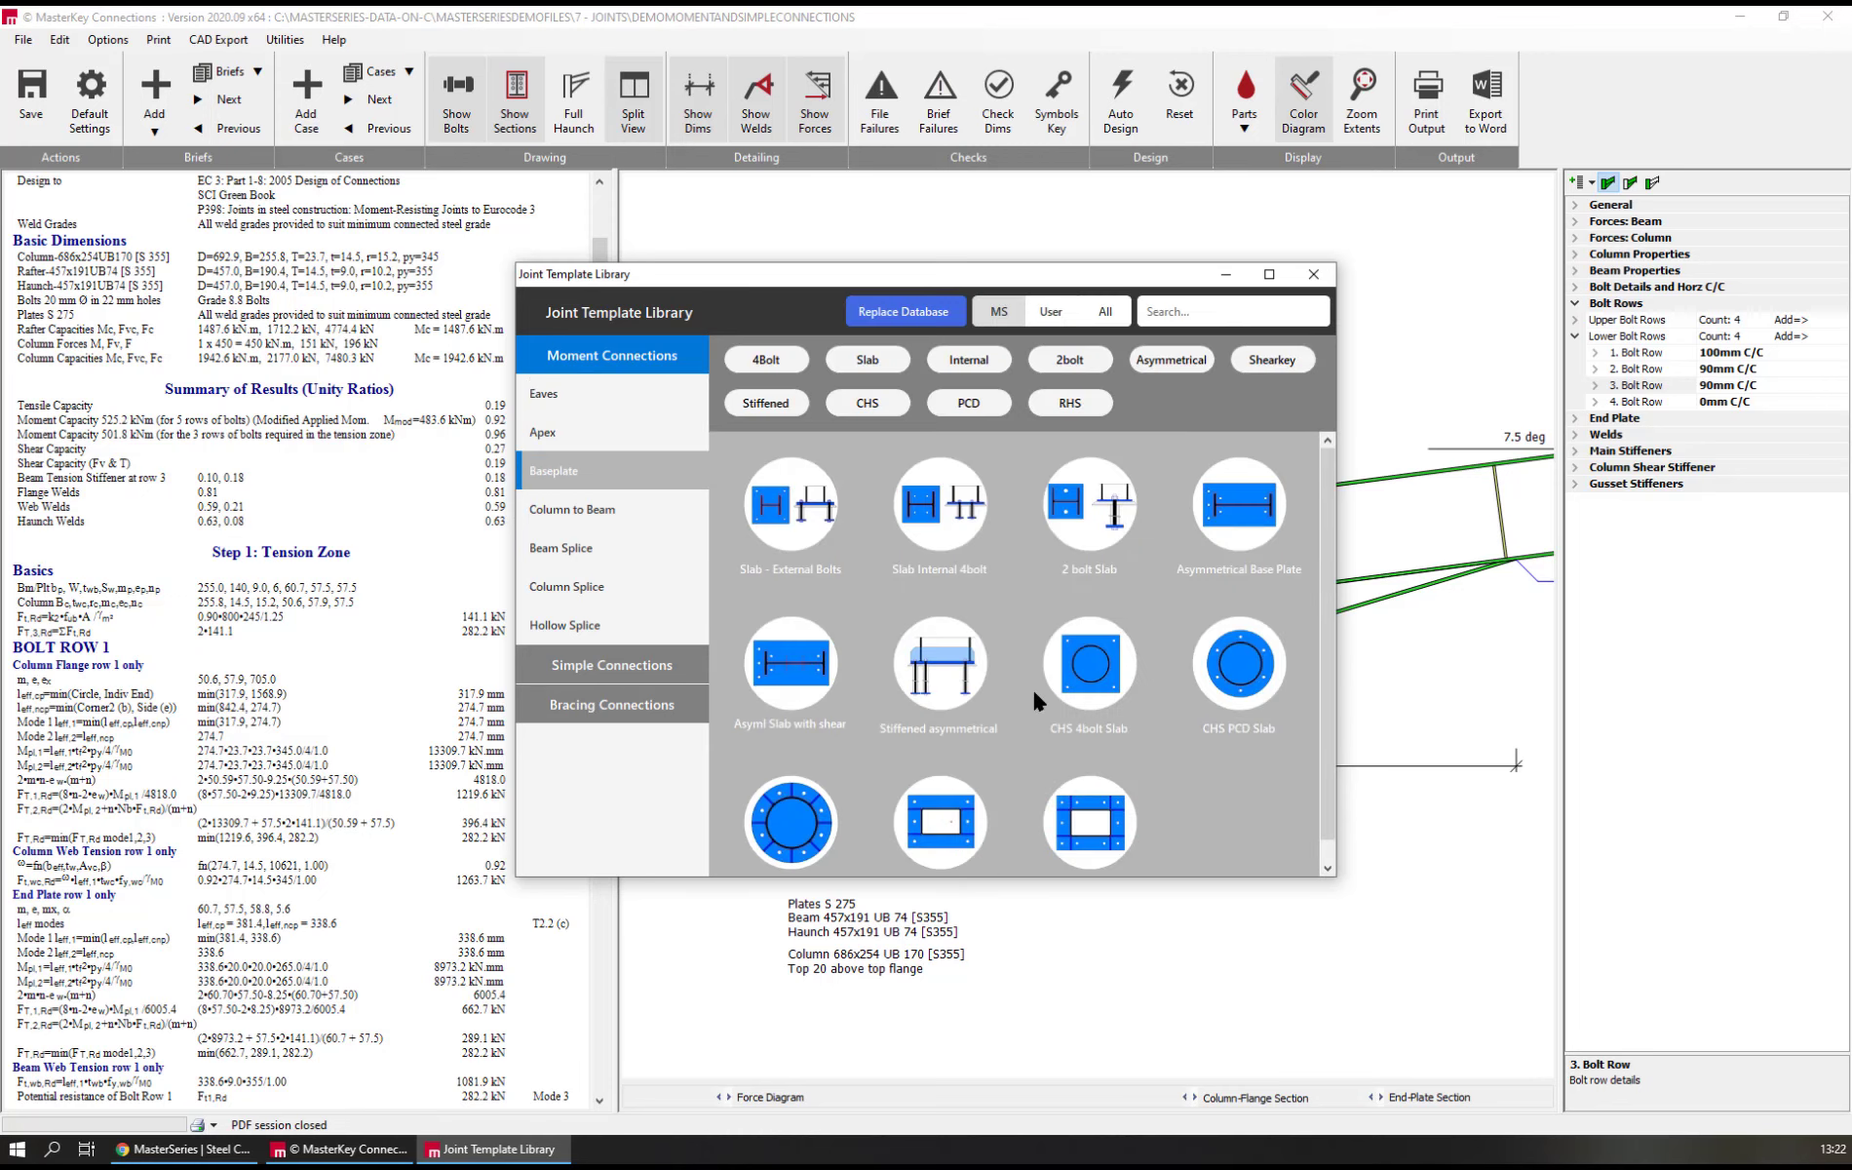
{"action": "double_click", "coordinate": [1252, 680]}
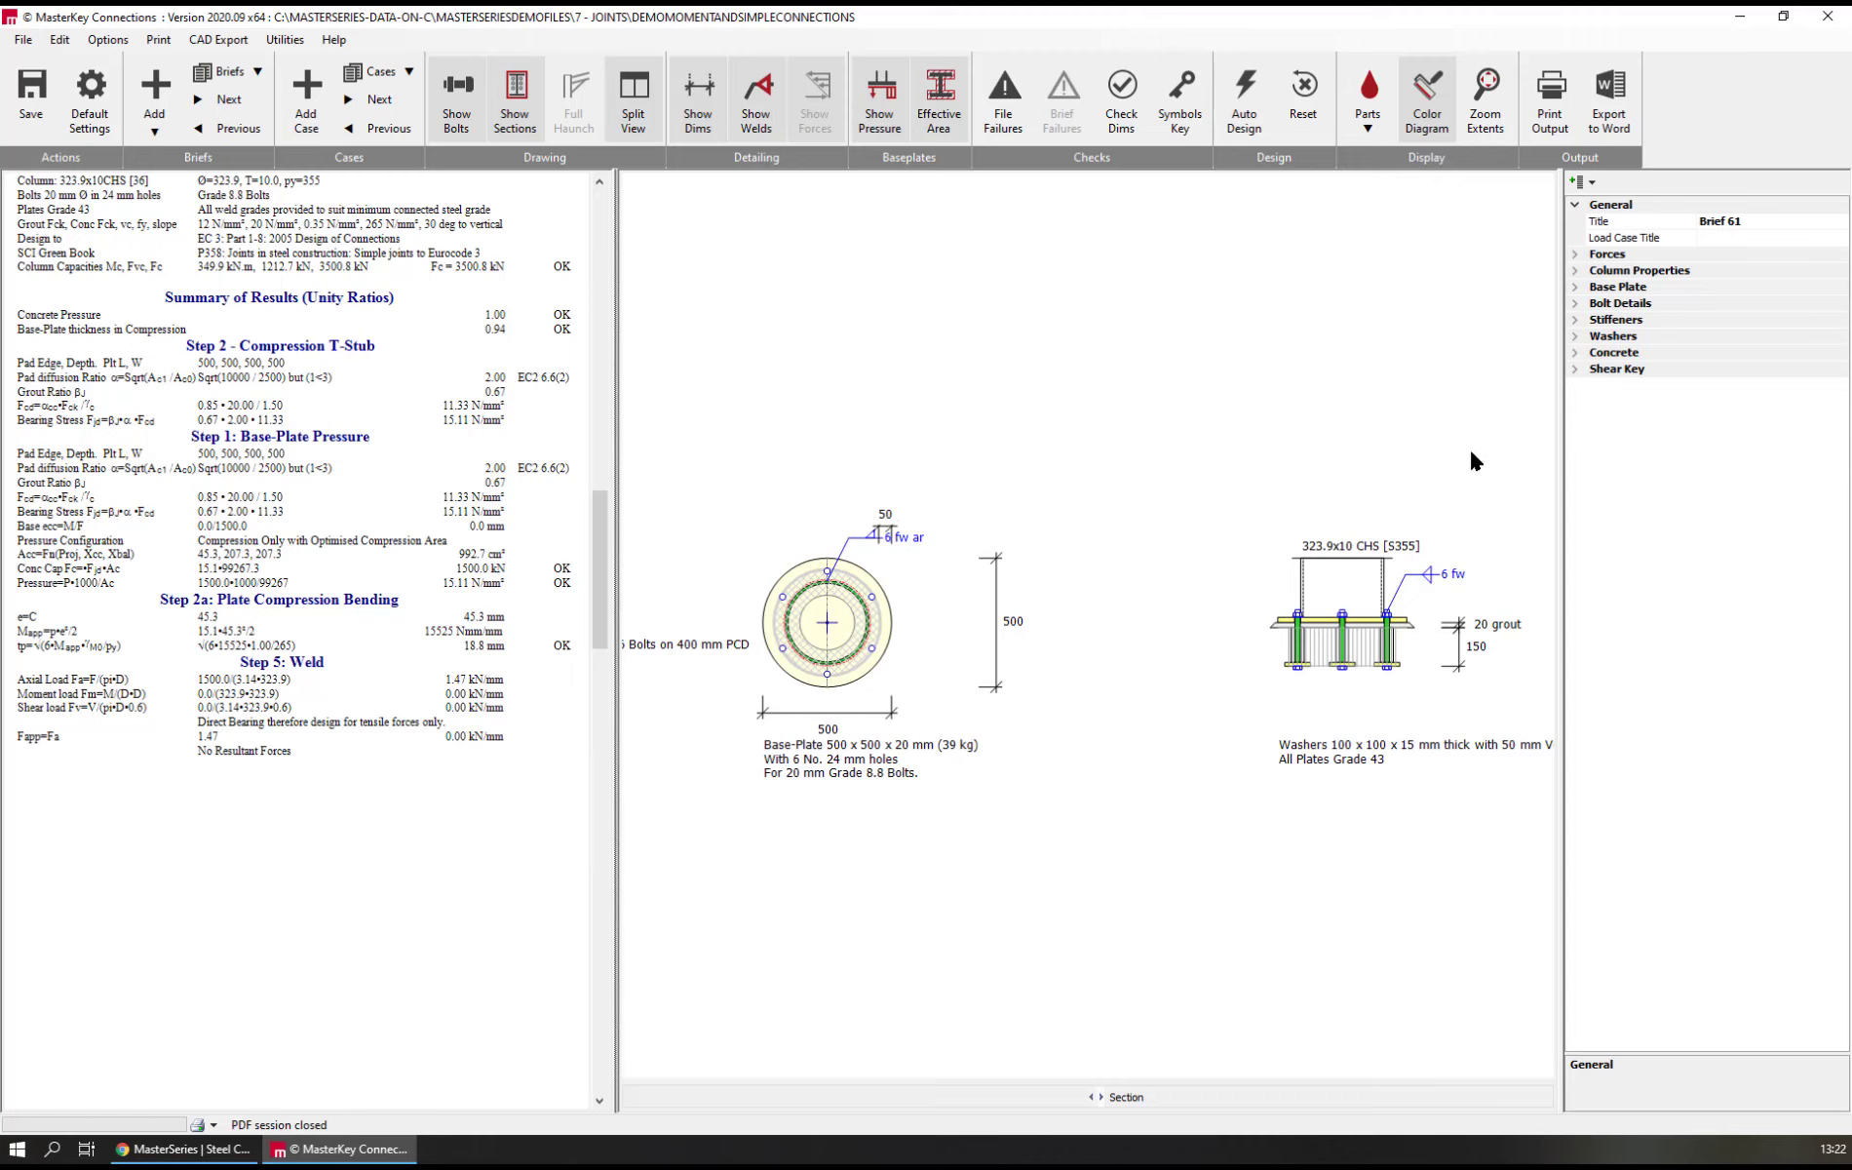
Set the circular baseplate's applied moment to 25 kNm
{"action": "left_click", "coordinate": [1576, 255]}
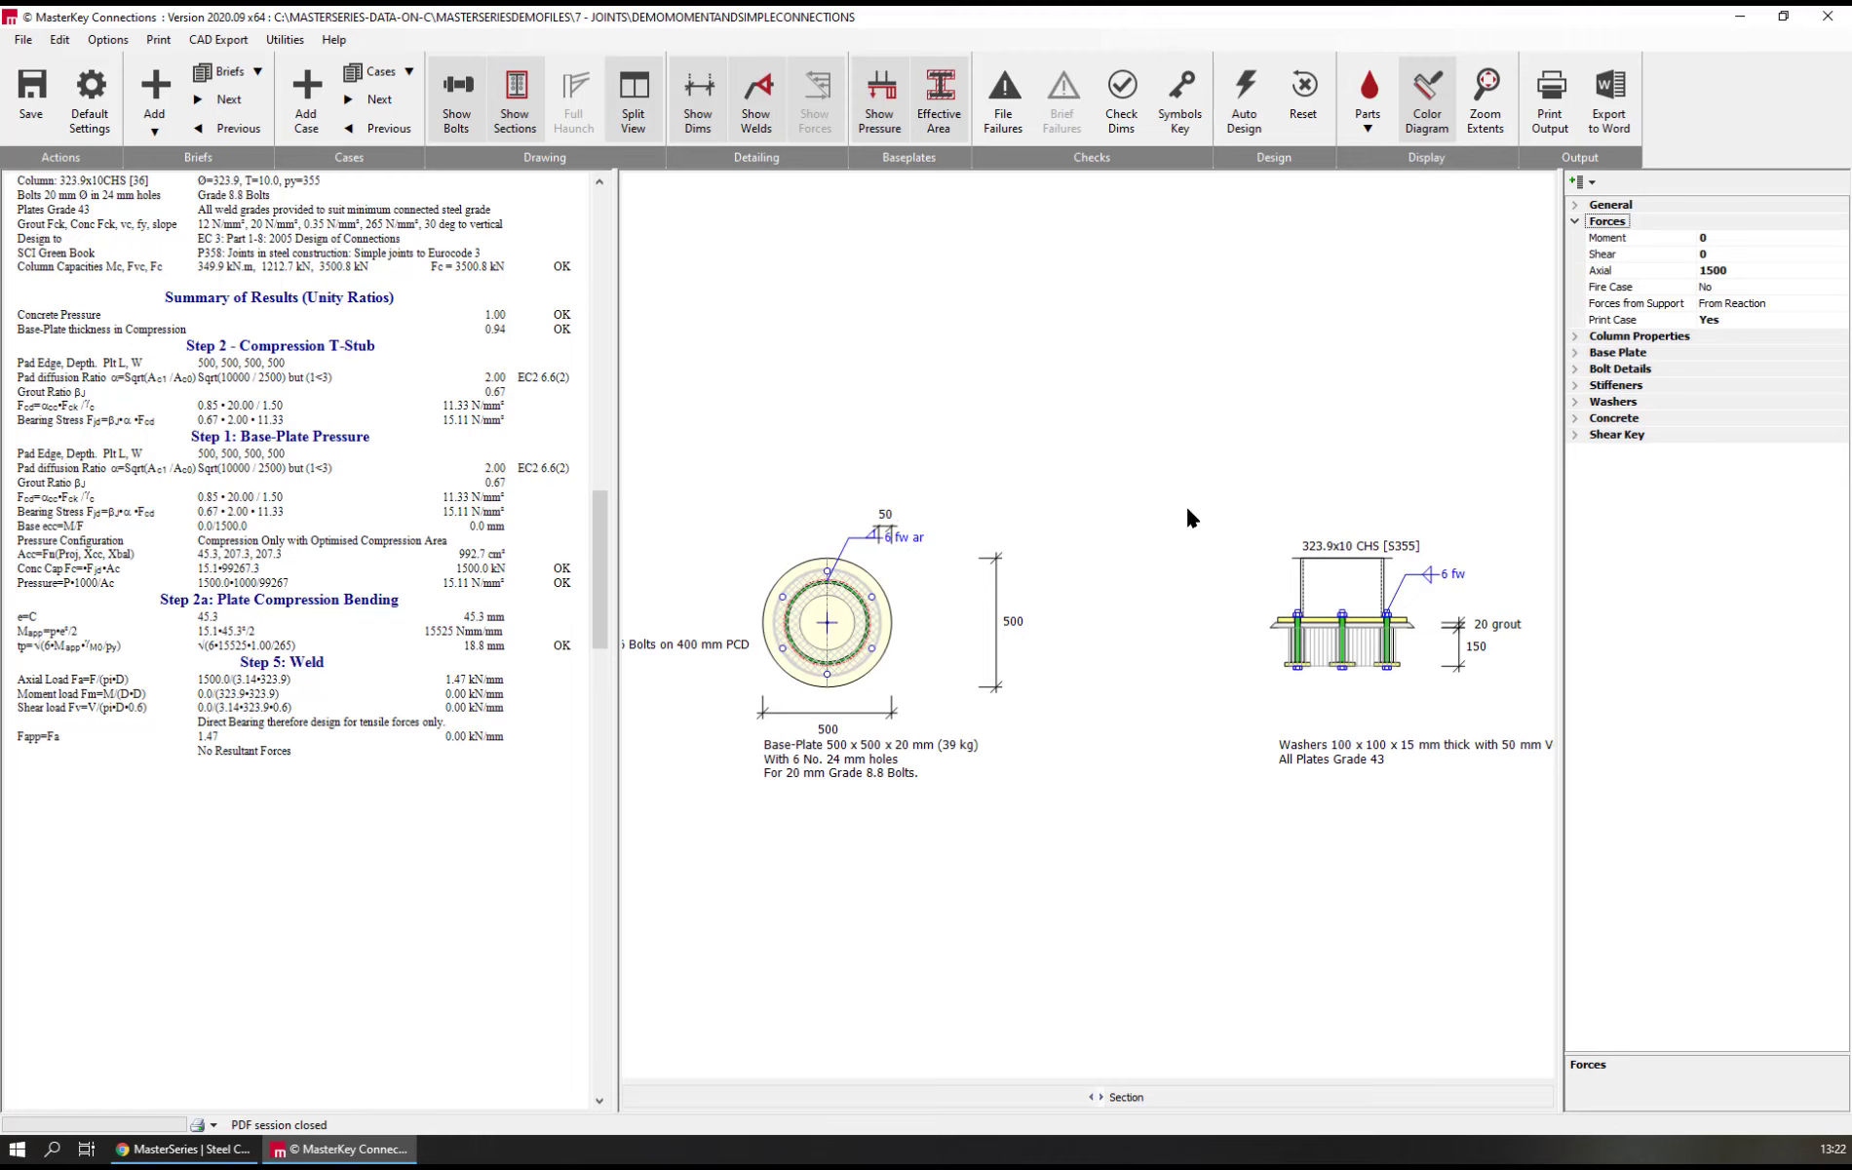
{"action": "left_click", "coordinate": [1605, 239]}
{"action": "type", "text": "25"}
{"action": "key", "text": "Return"}
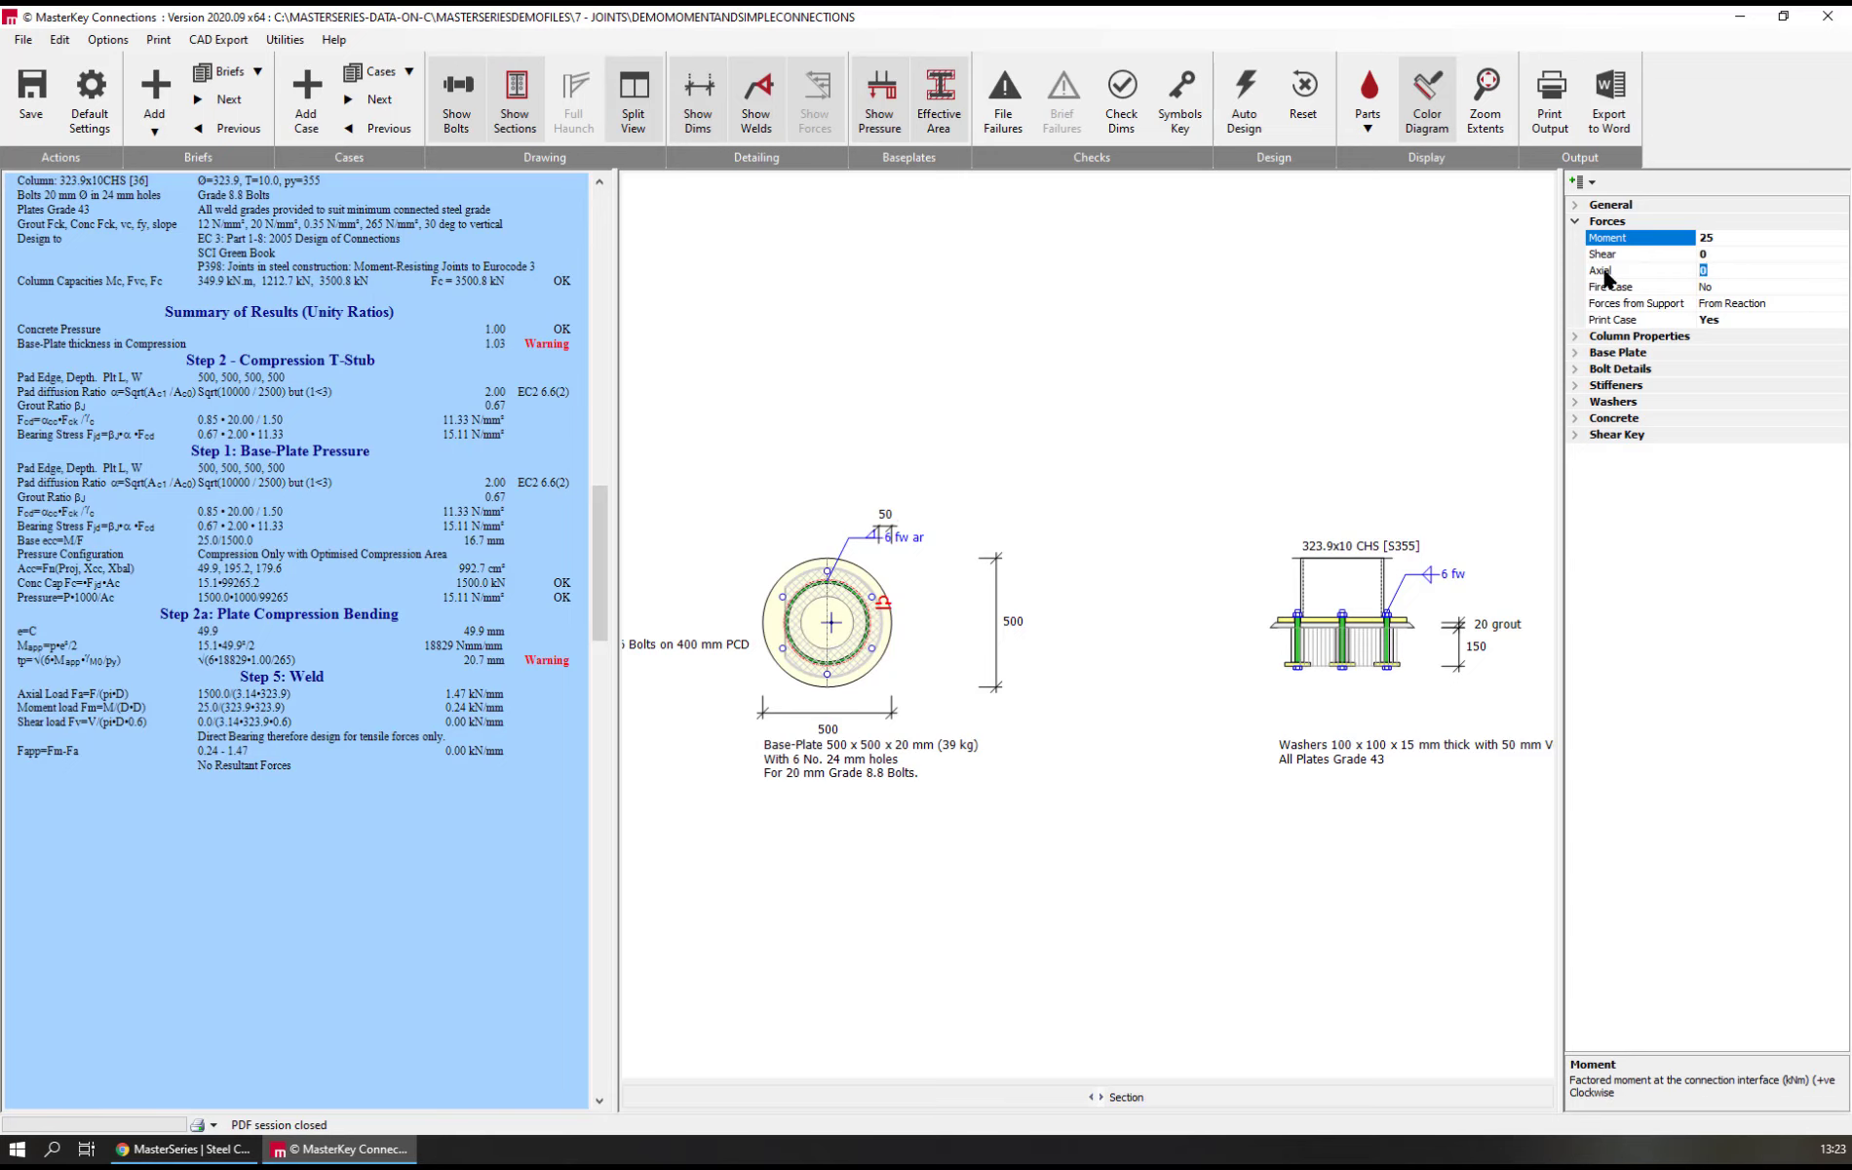
Set the circular baseplate's plate thickness to 25 mm
{"action": "left_click", "coordinate": [1618, 352]}
{"action": "key", "text": "Down"}
{"action": "key", "text": "Down"}
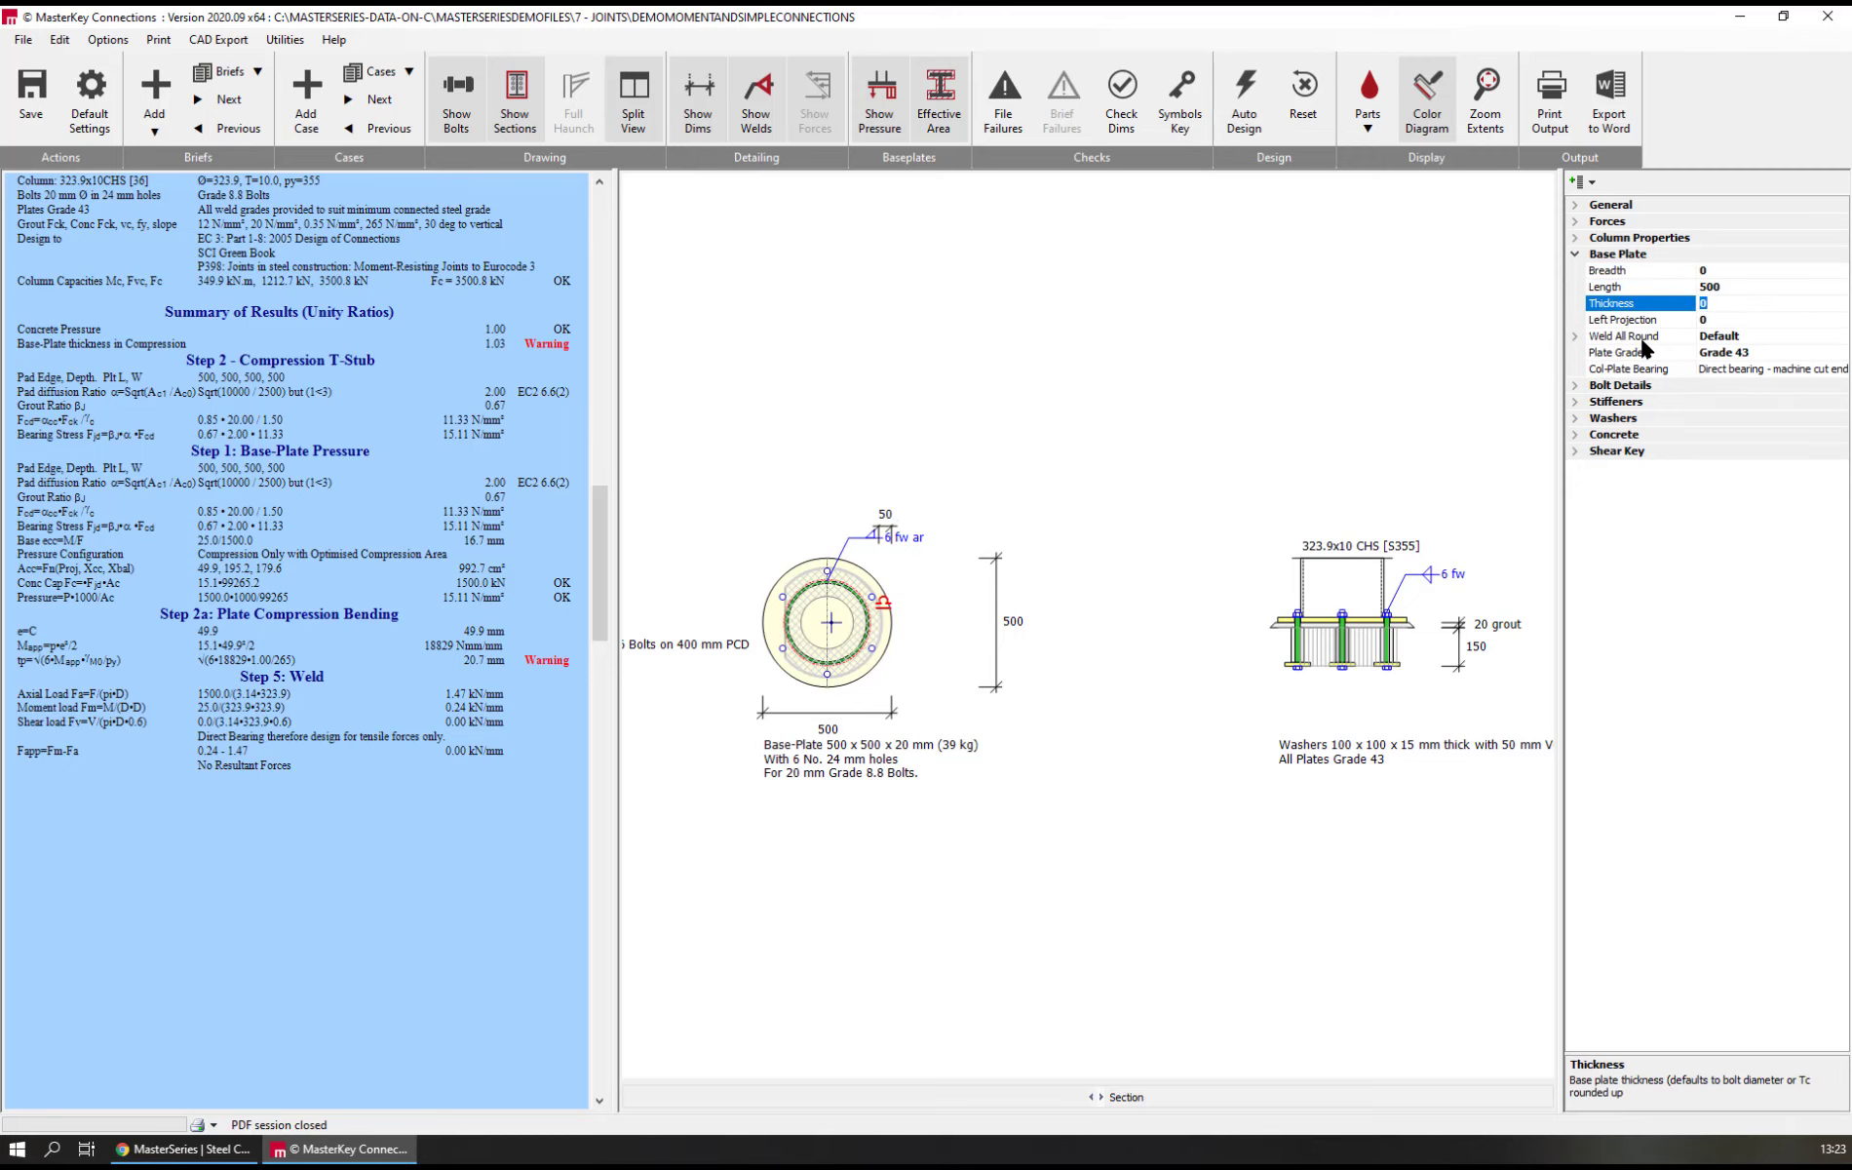
{"action": "type", "text": "25"}
{"action": "key", "text": "Return"}
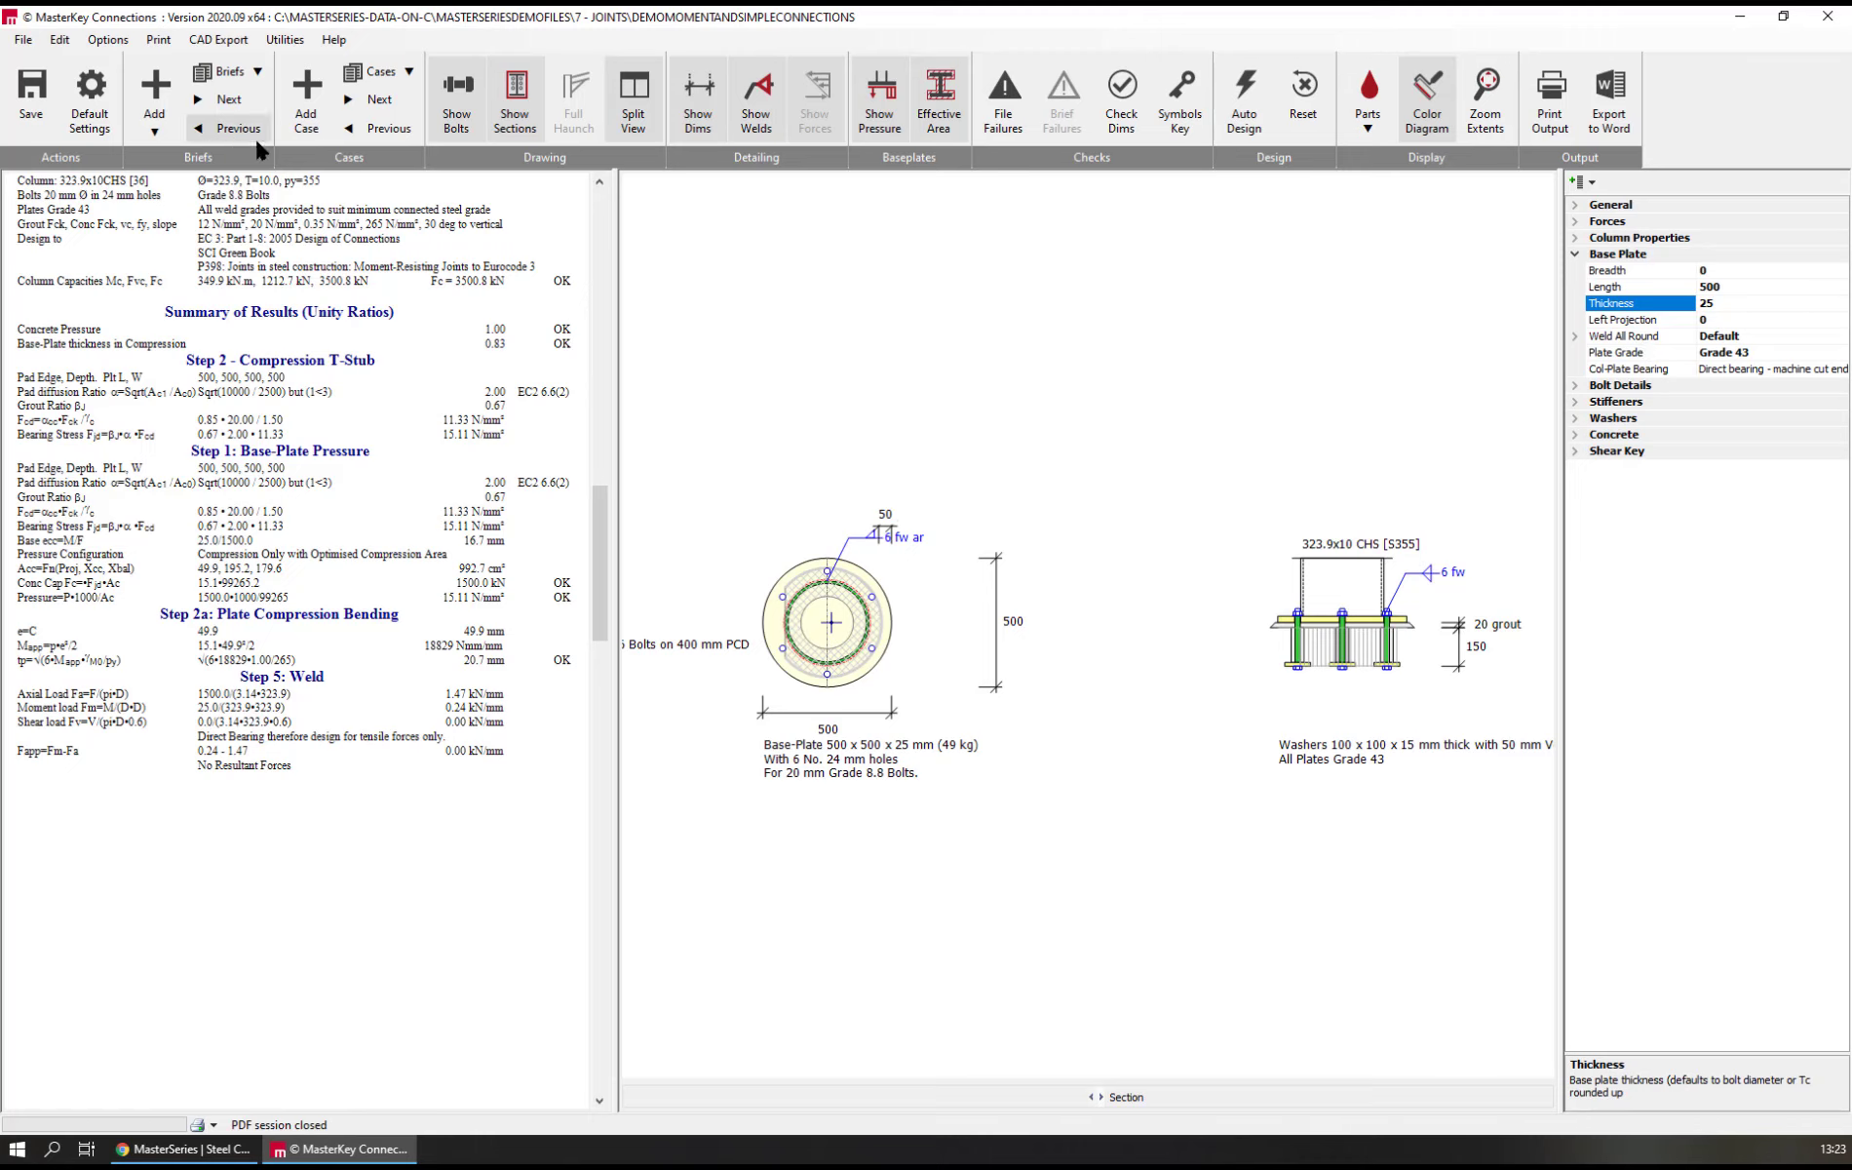
Add an Asymmetrical Base Plate connection from the template library and inspect the pressure area around the column flange
{"action": "left_click", "coordinate": [153, 108]}
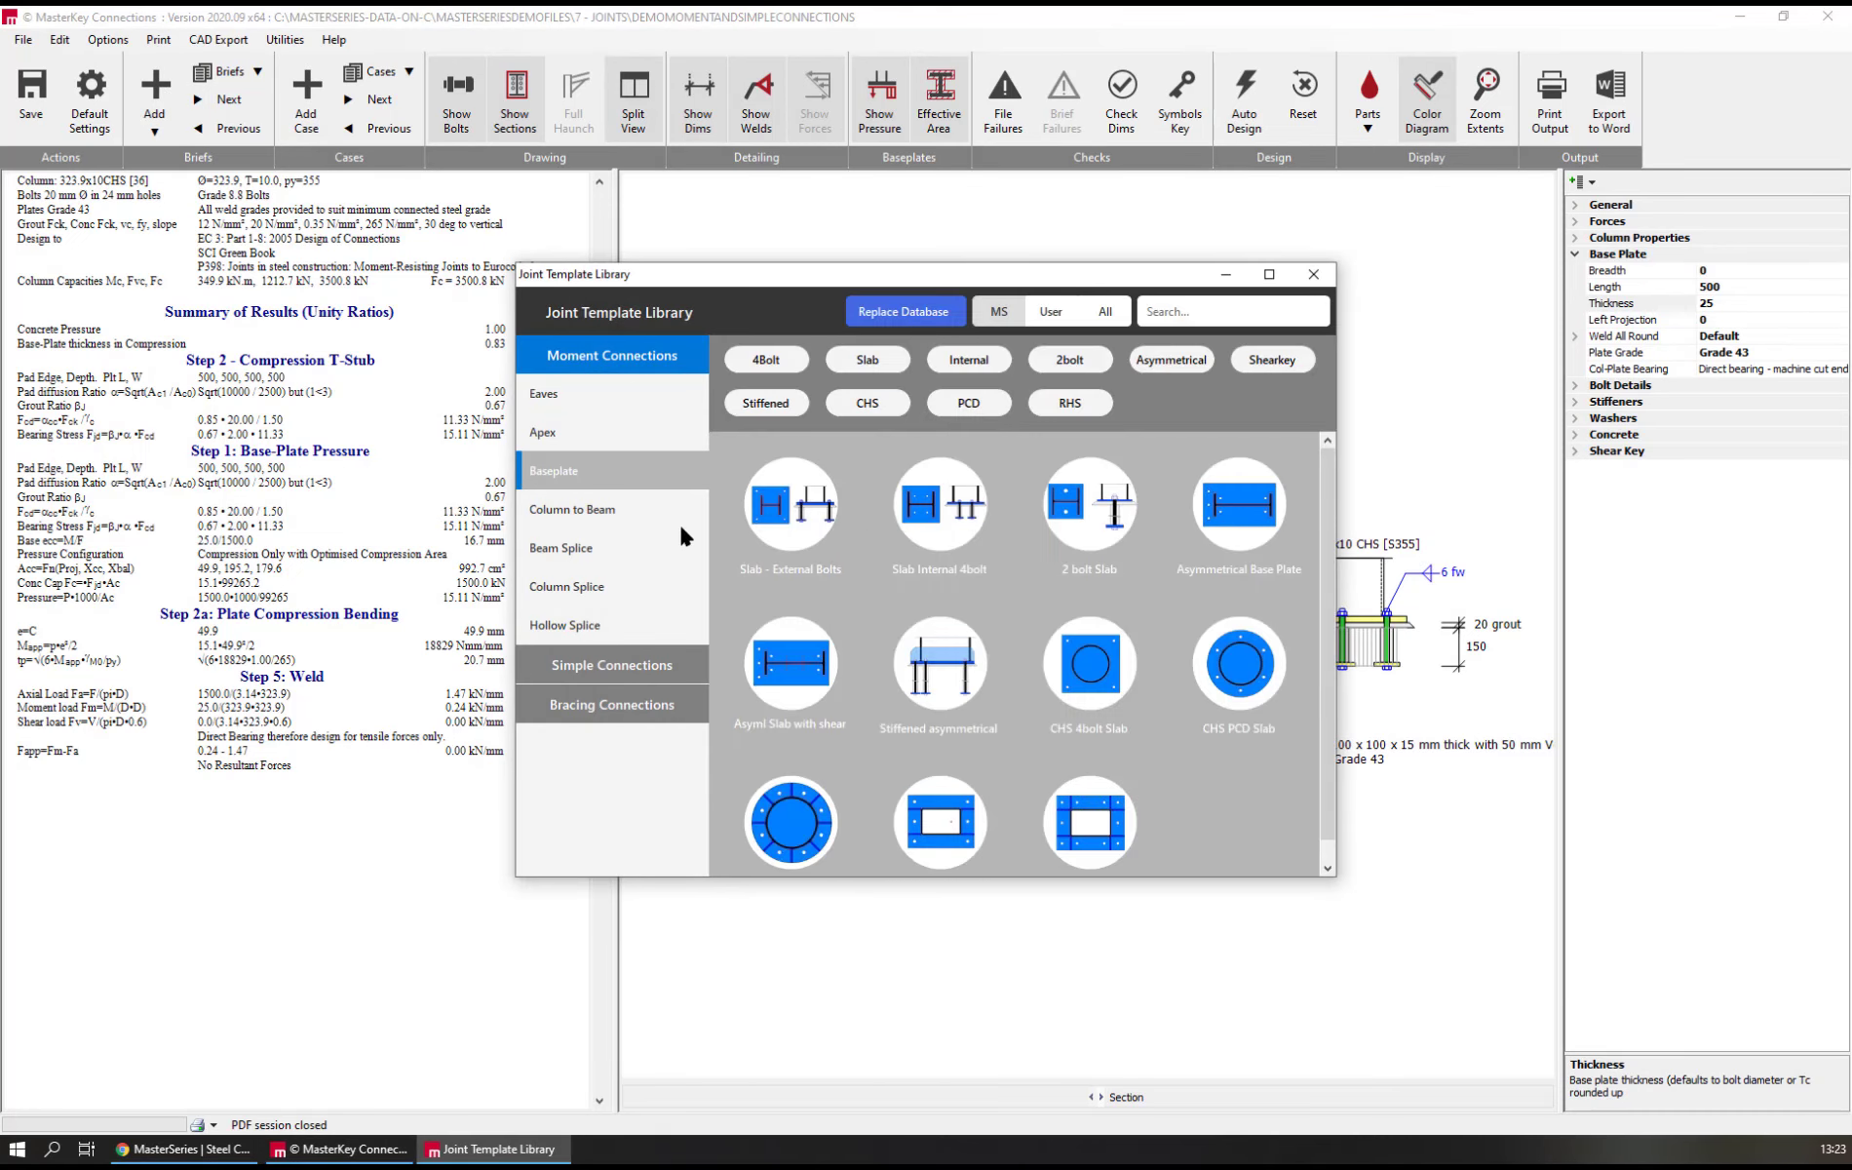
{"action": "double_click", "coordinate": [1226, 573]}
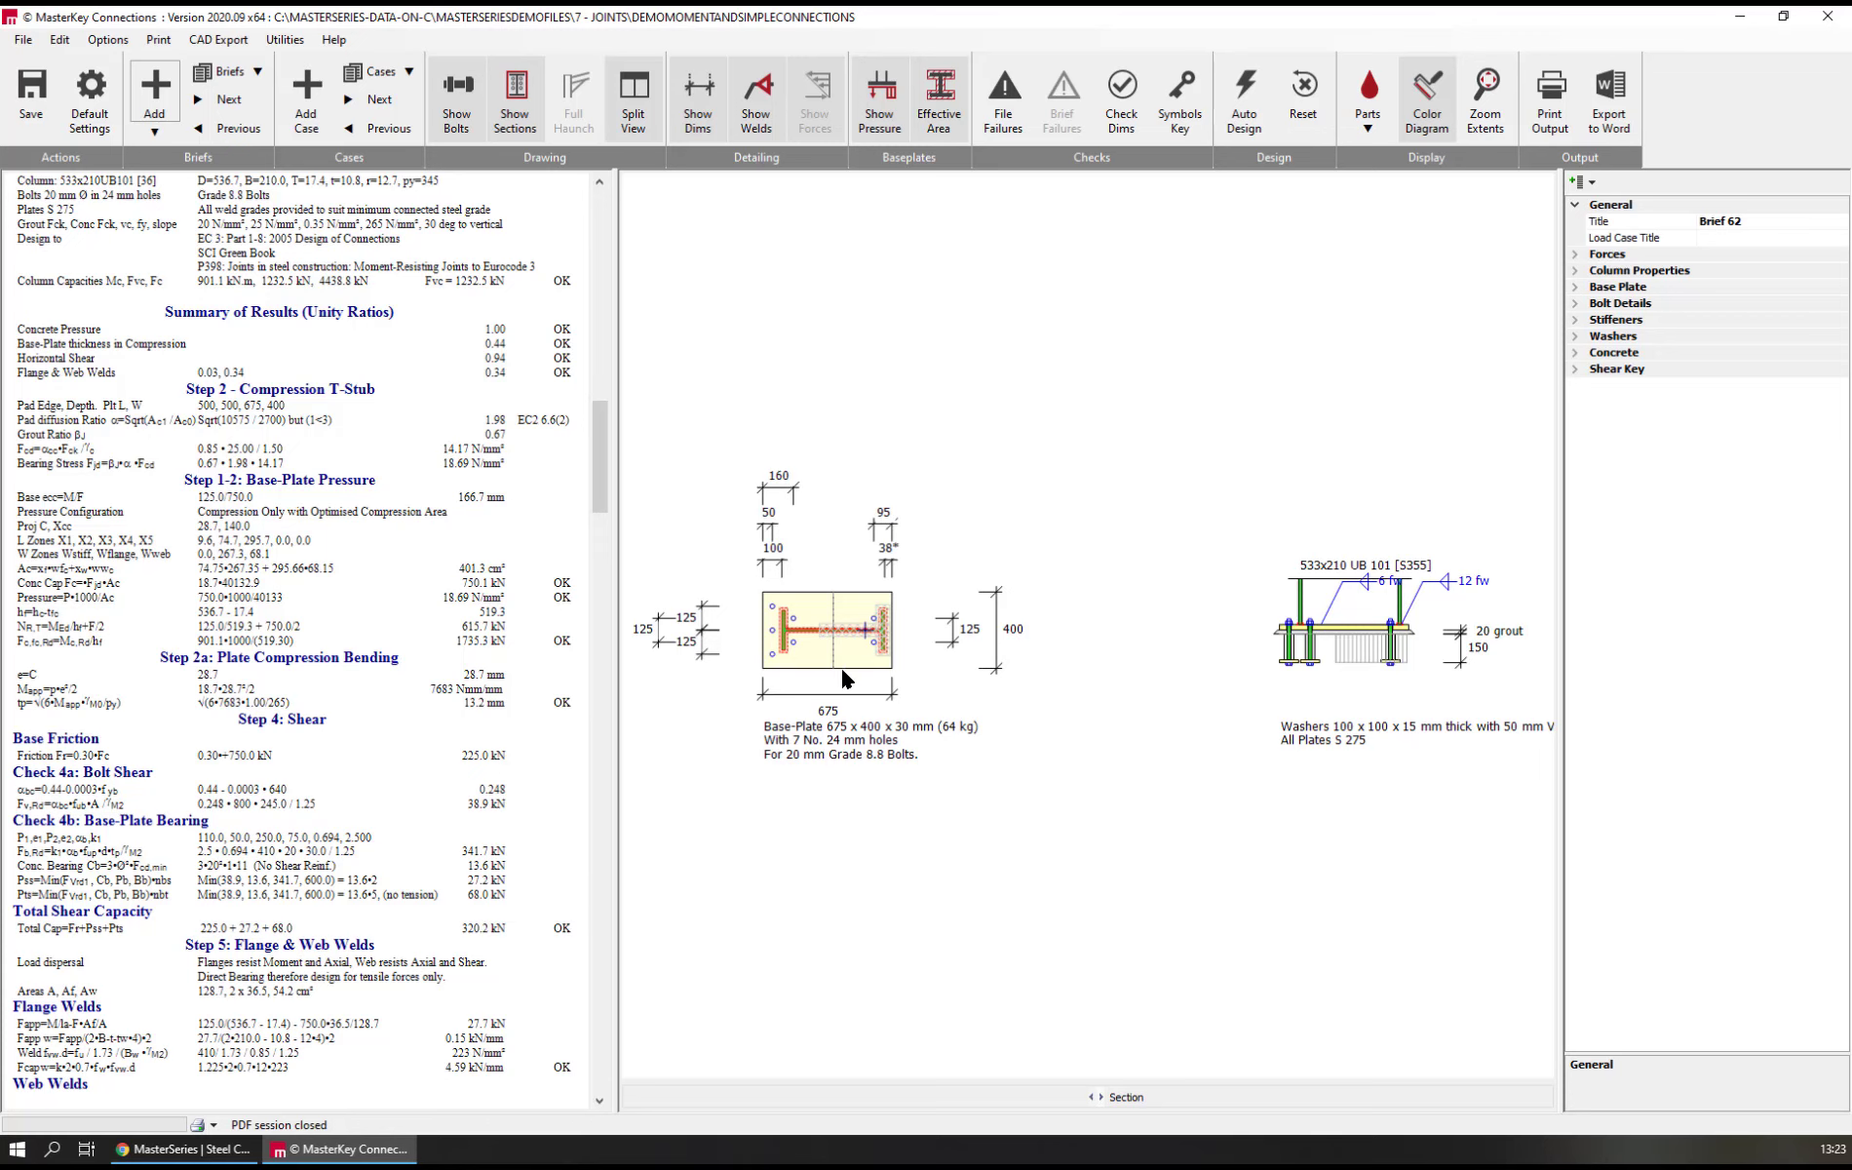
{"action": "scroll", "coordinate": [841, 666], "scroll_direction": "up", "scroll_amount": 2}
{"action": "scroll", "coordinate": [839, 664], "scroll_direction": "down", "scroll_amount": 2}
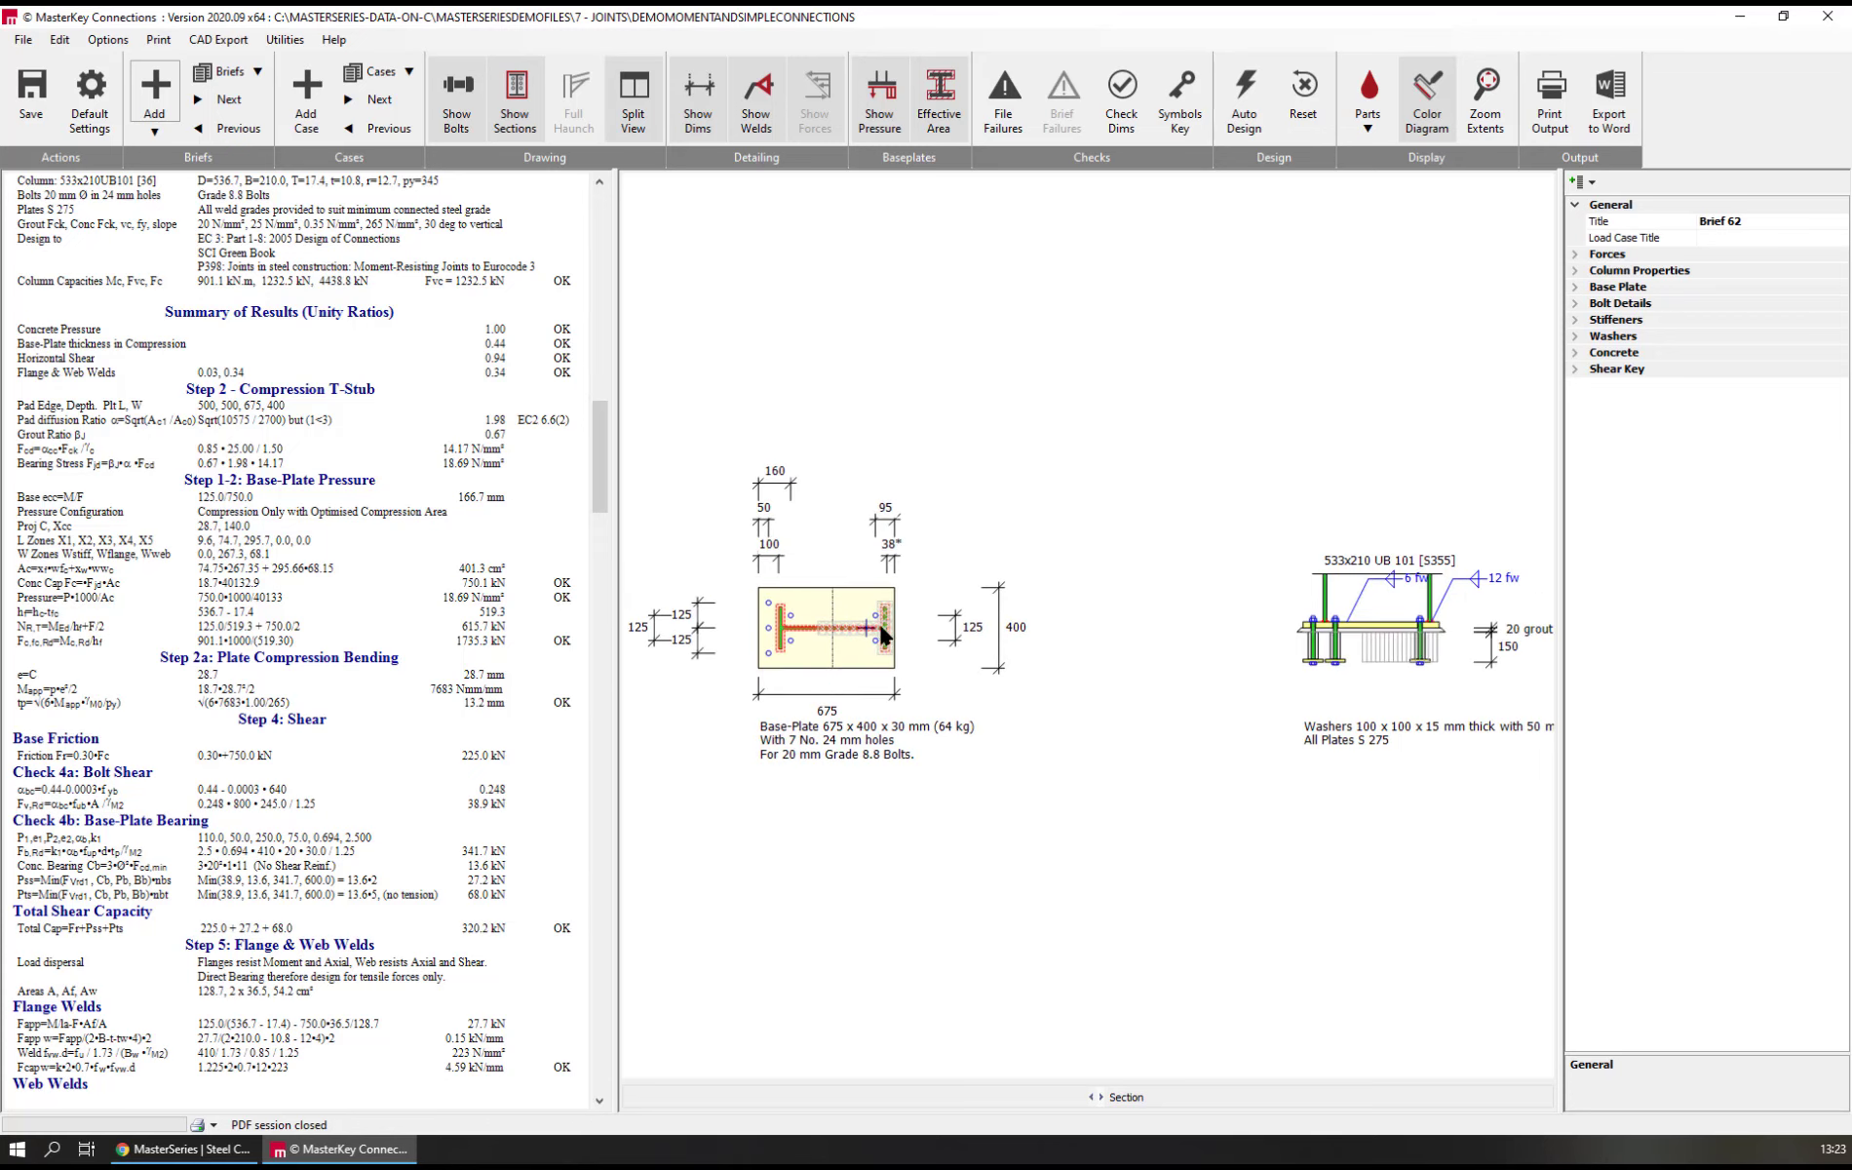
{"action": "scroll", "coordinate": [882, 632], "scroll_direction": "up", "scroll_amount": 3}
{"action": "scroll", "coordinate": [883, 632], "scroll_direction": "down", "scroll_amount": 2}
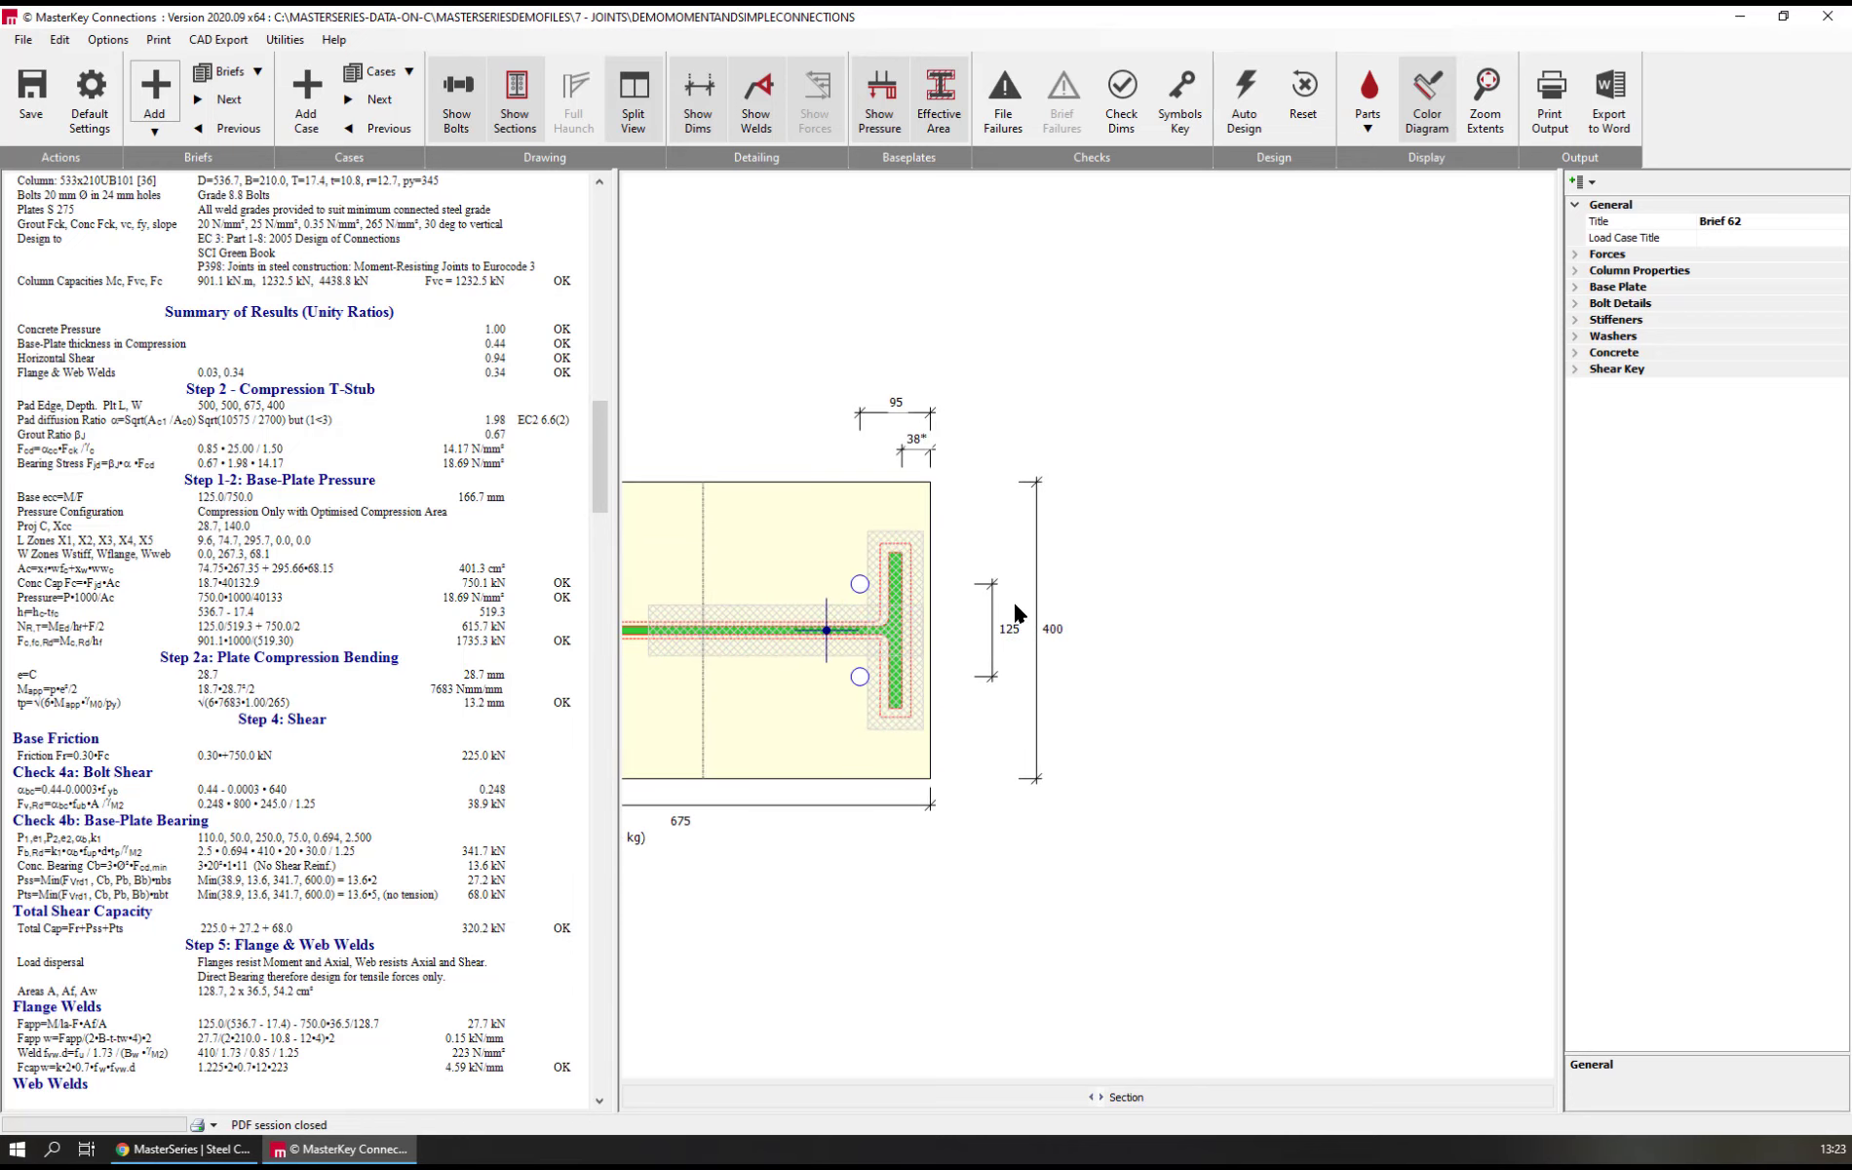
{"action": "scroll", "coordinate": [1121, 597], "scroll_direction": "down", "scroll_amount": 1}
{"action": "scroll", "coordinate": [1155, 594], "scroll_direction": "down", "scroll_amount": 2}
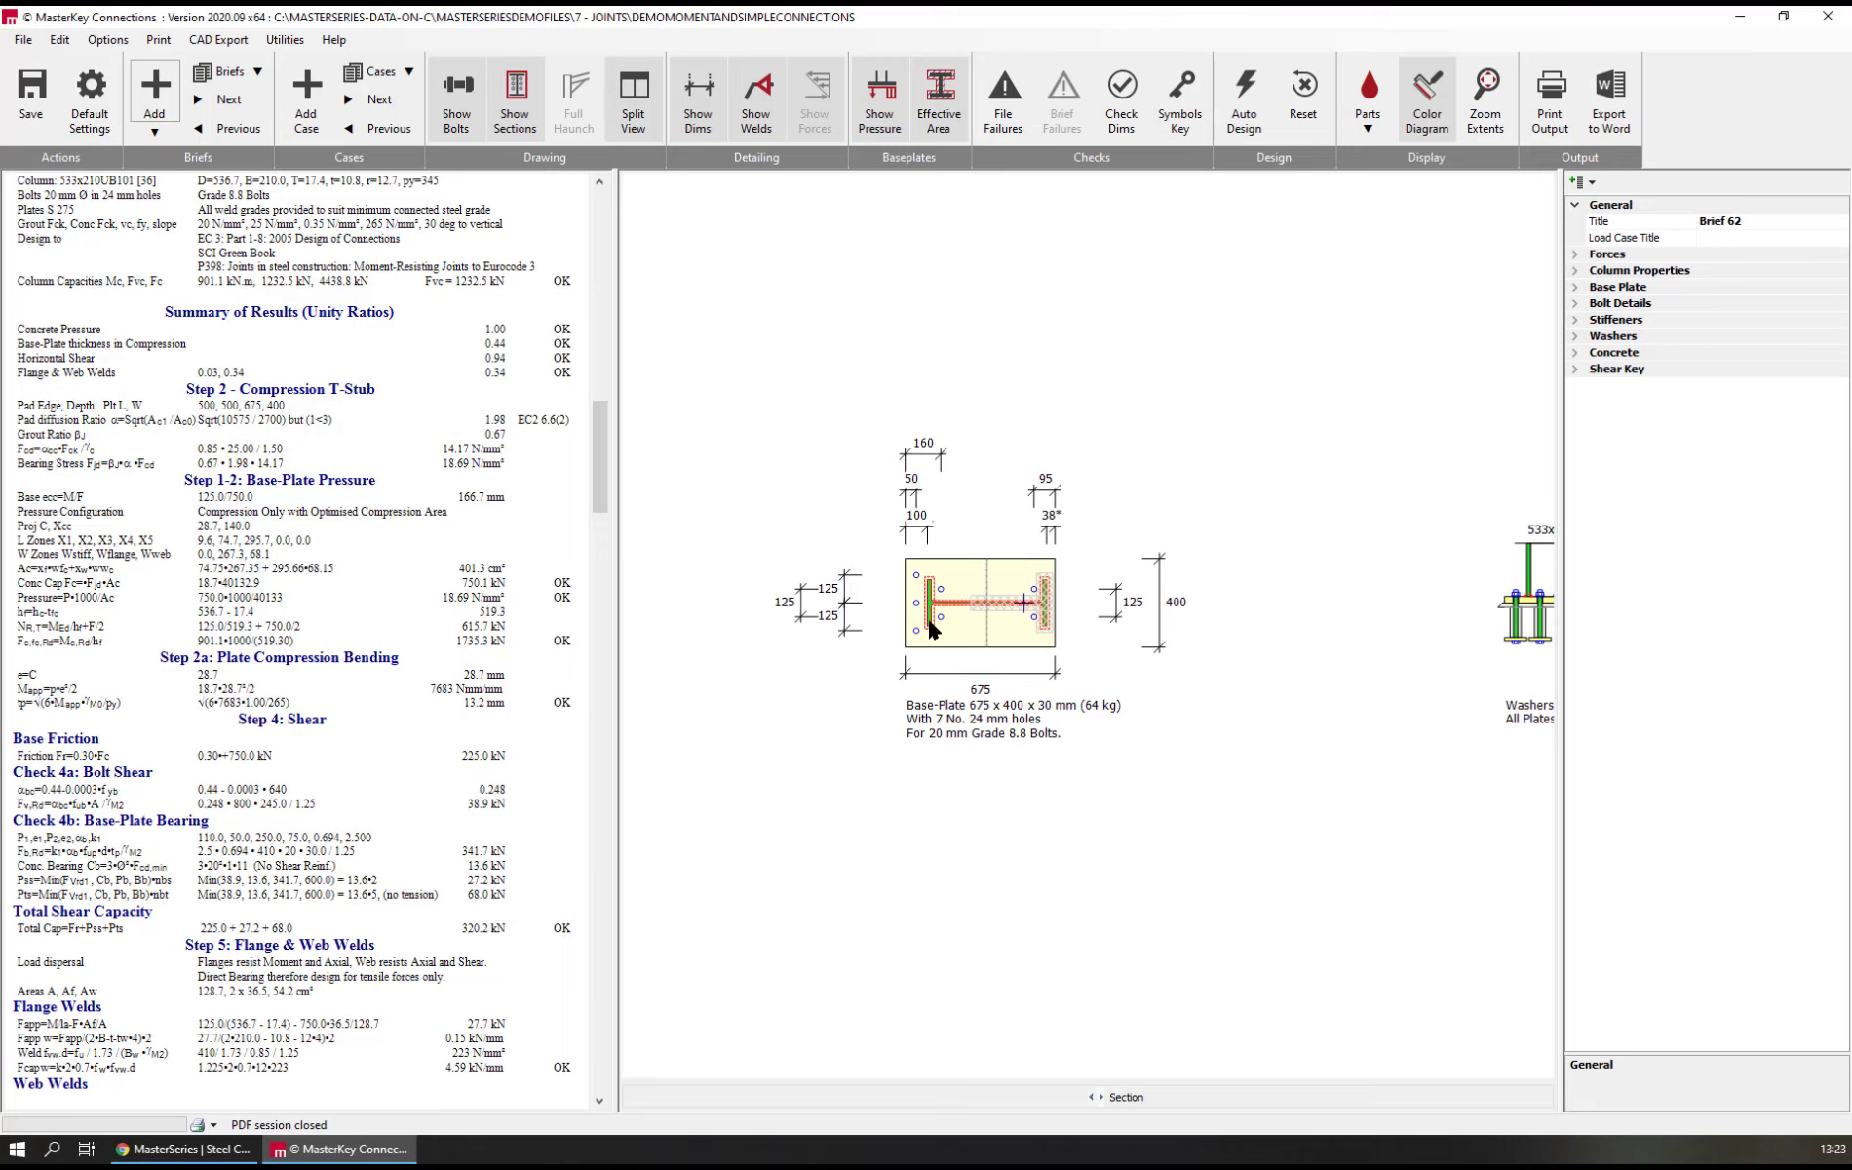
Try moments of 150 kNm and 175 kNm on the asymmetrical base plate, comparing the effective pressure area in the plan
{"action": "double_click", "coordinate": [1614, 256]}
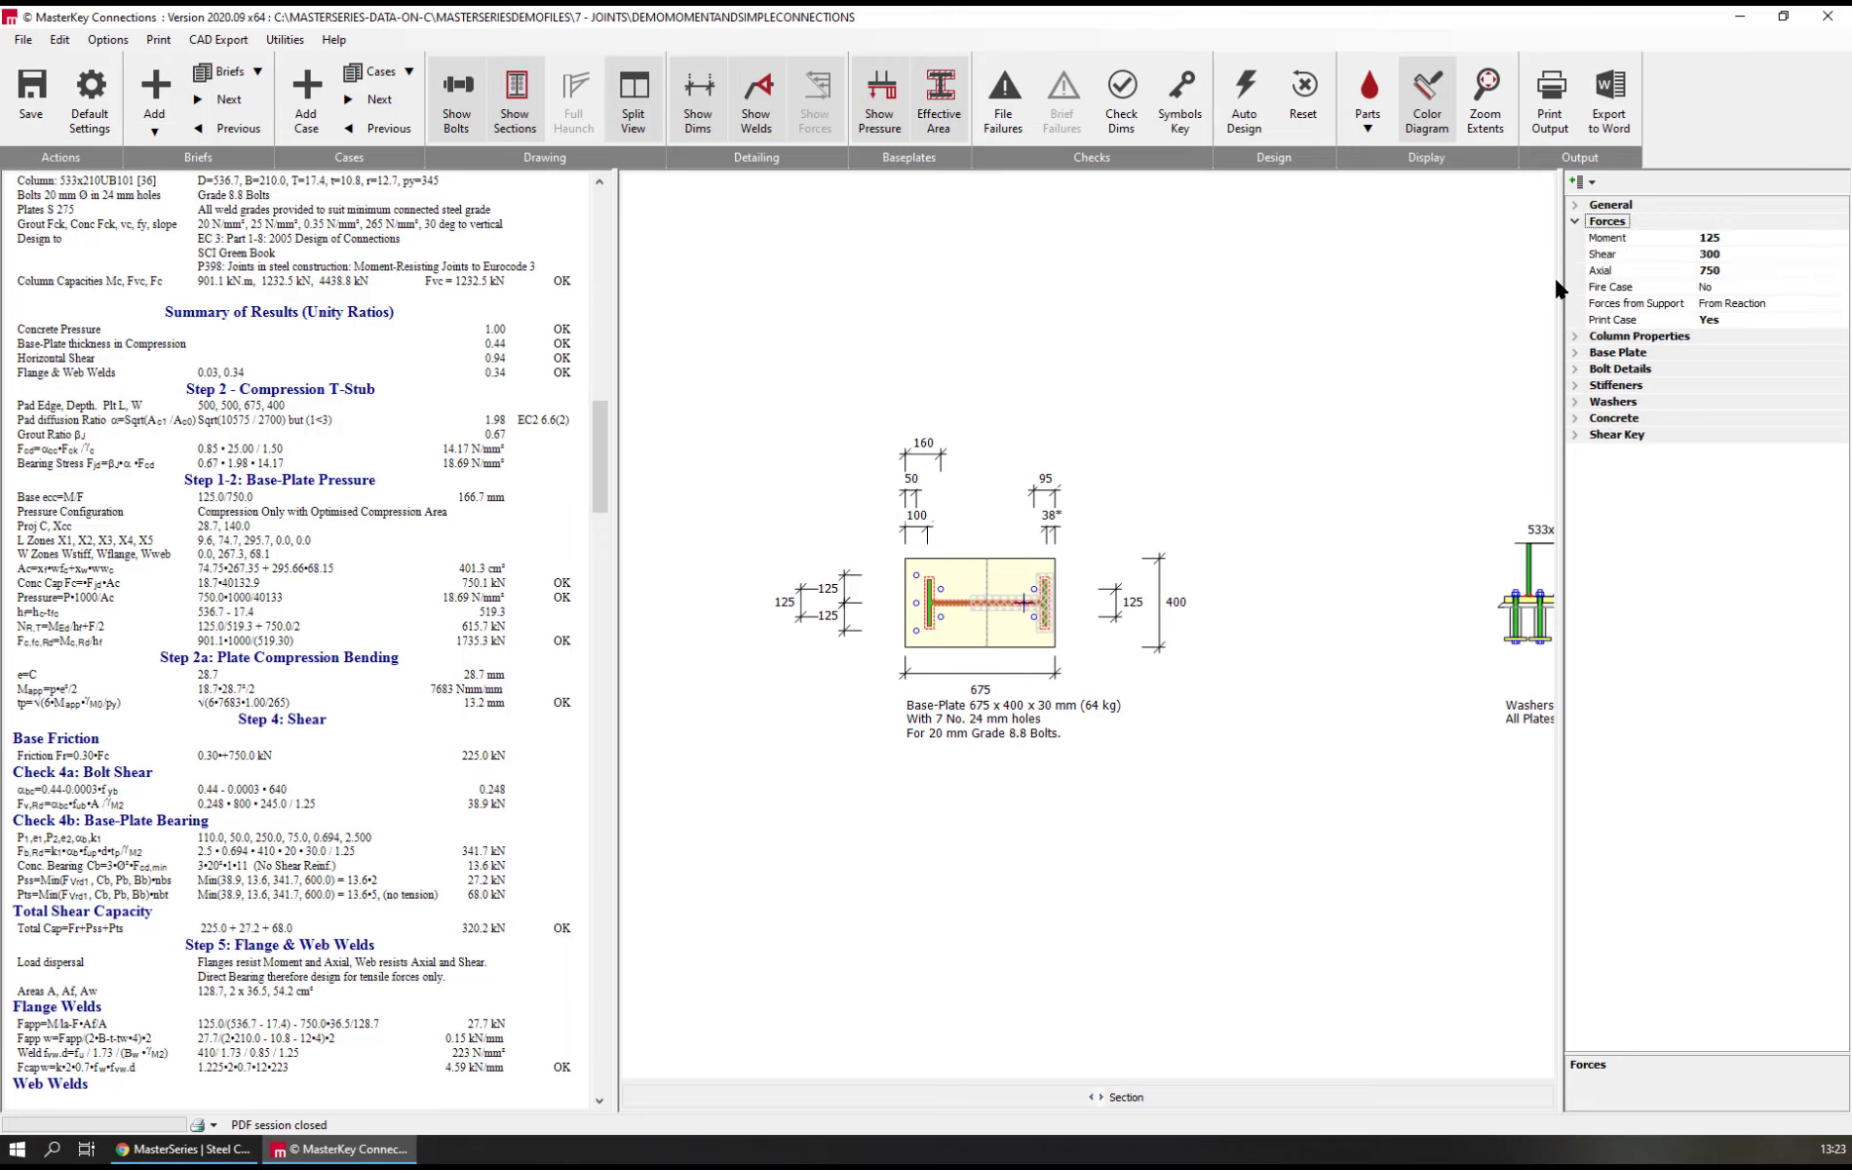
{"action": "left_click", "coordinate": [1609, 239]}
{"action": "type", "text": "150"}
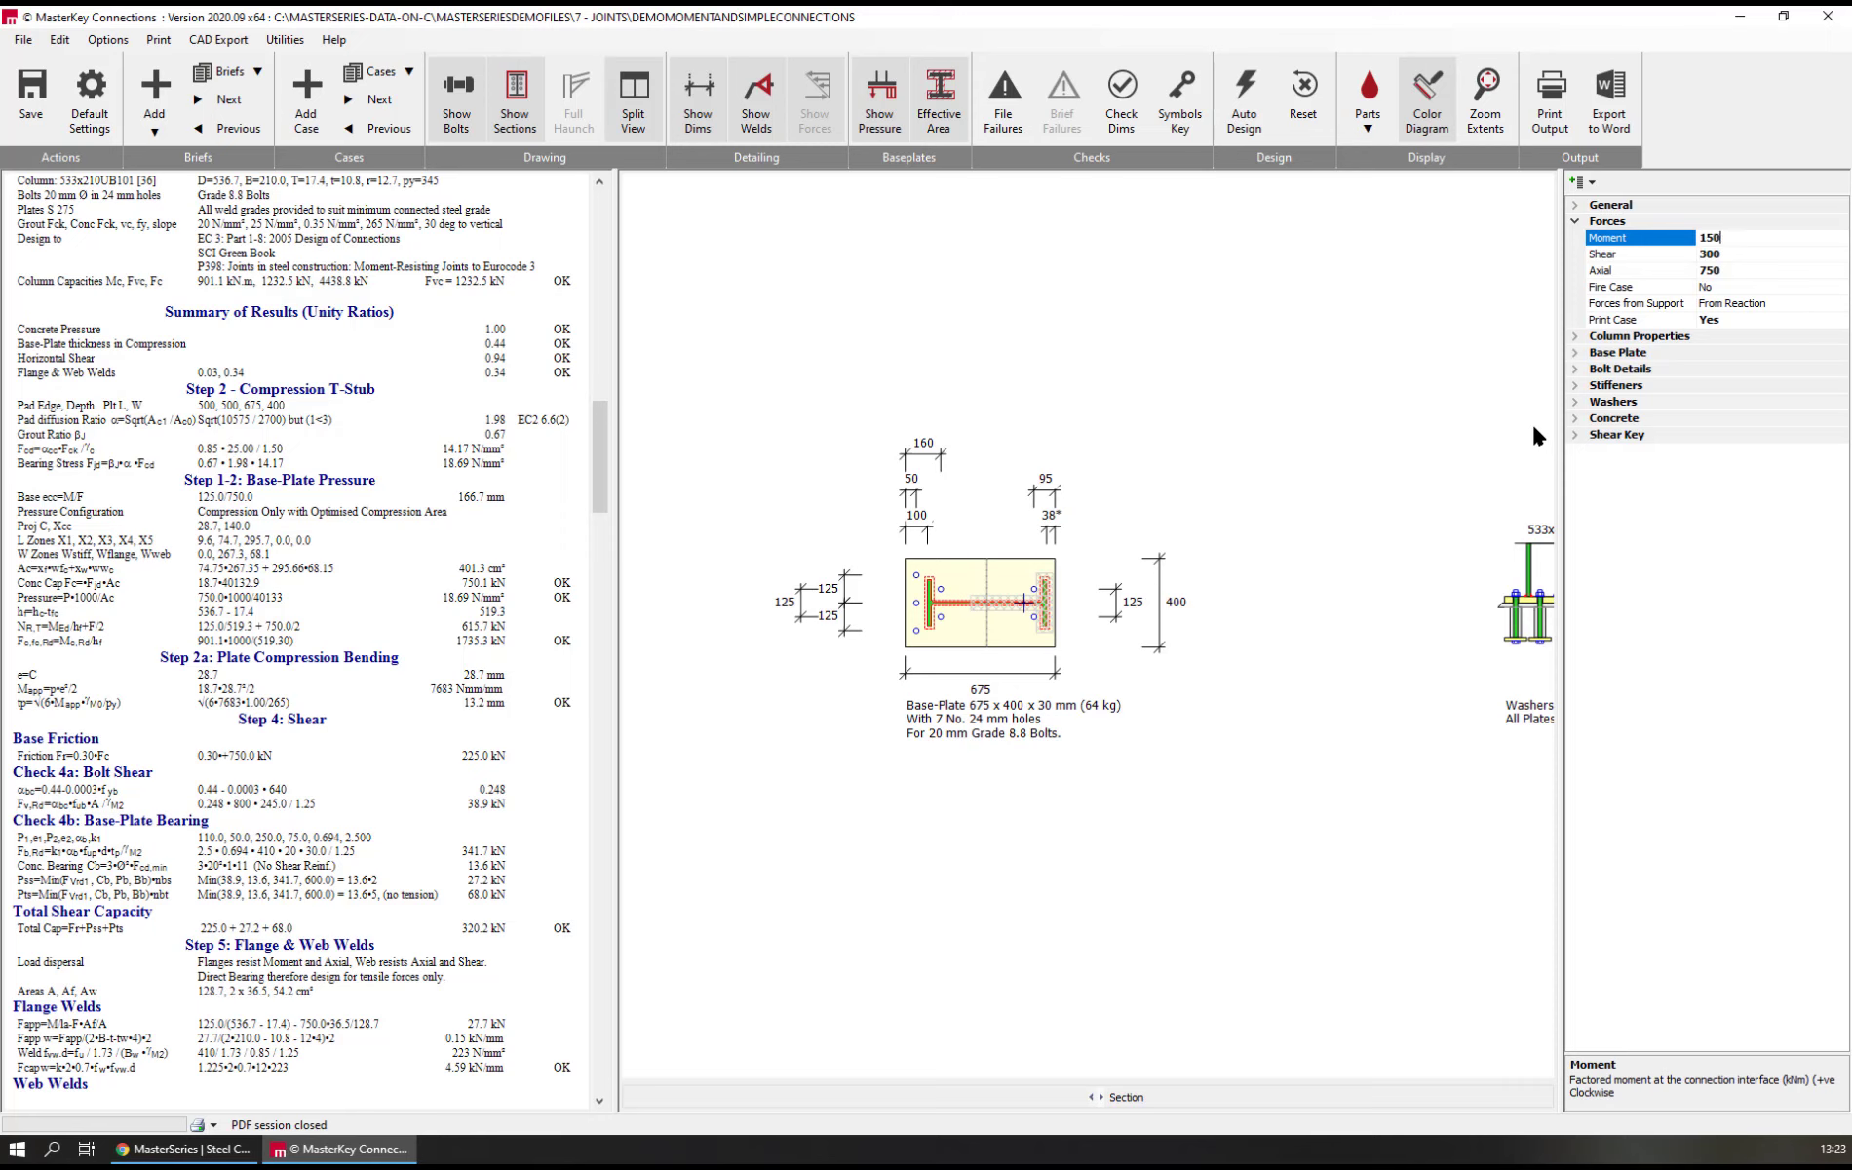
{"action": "key", "text": "Return"}
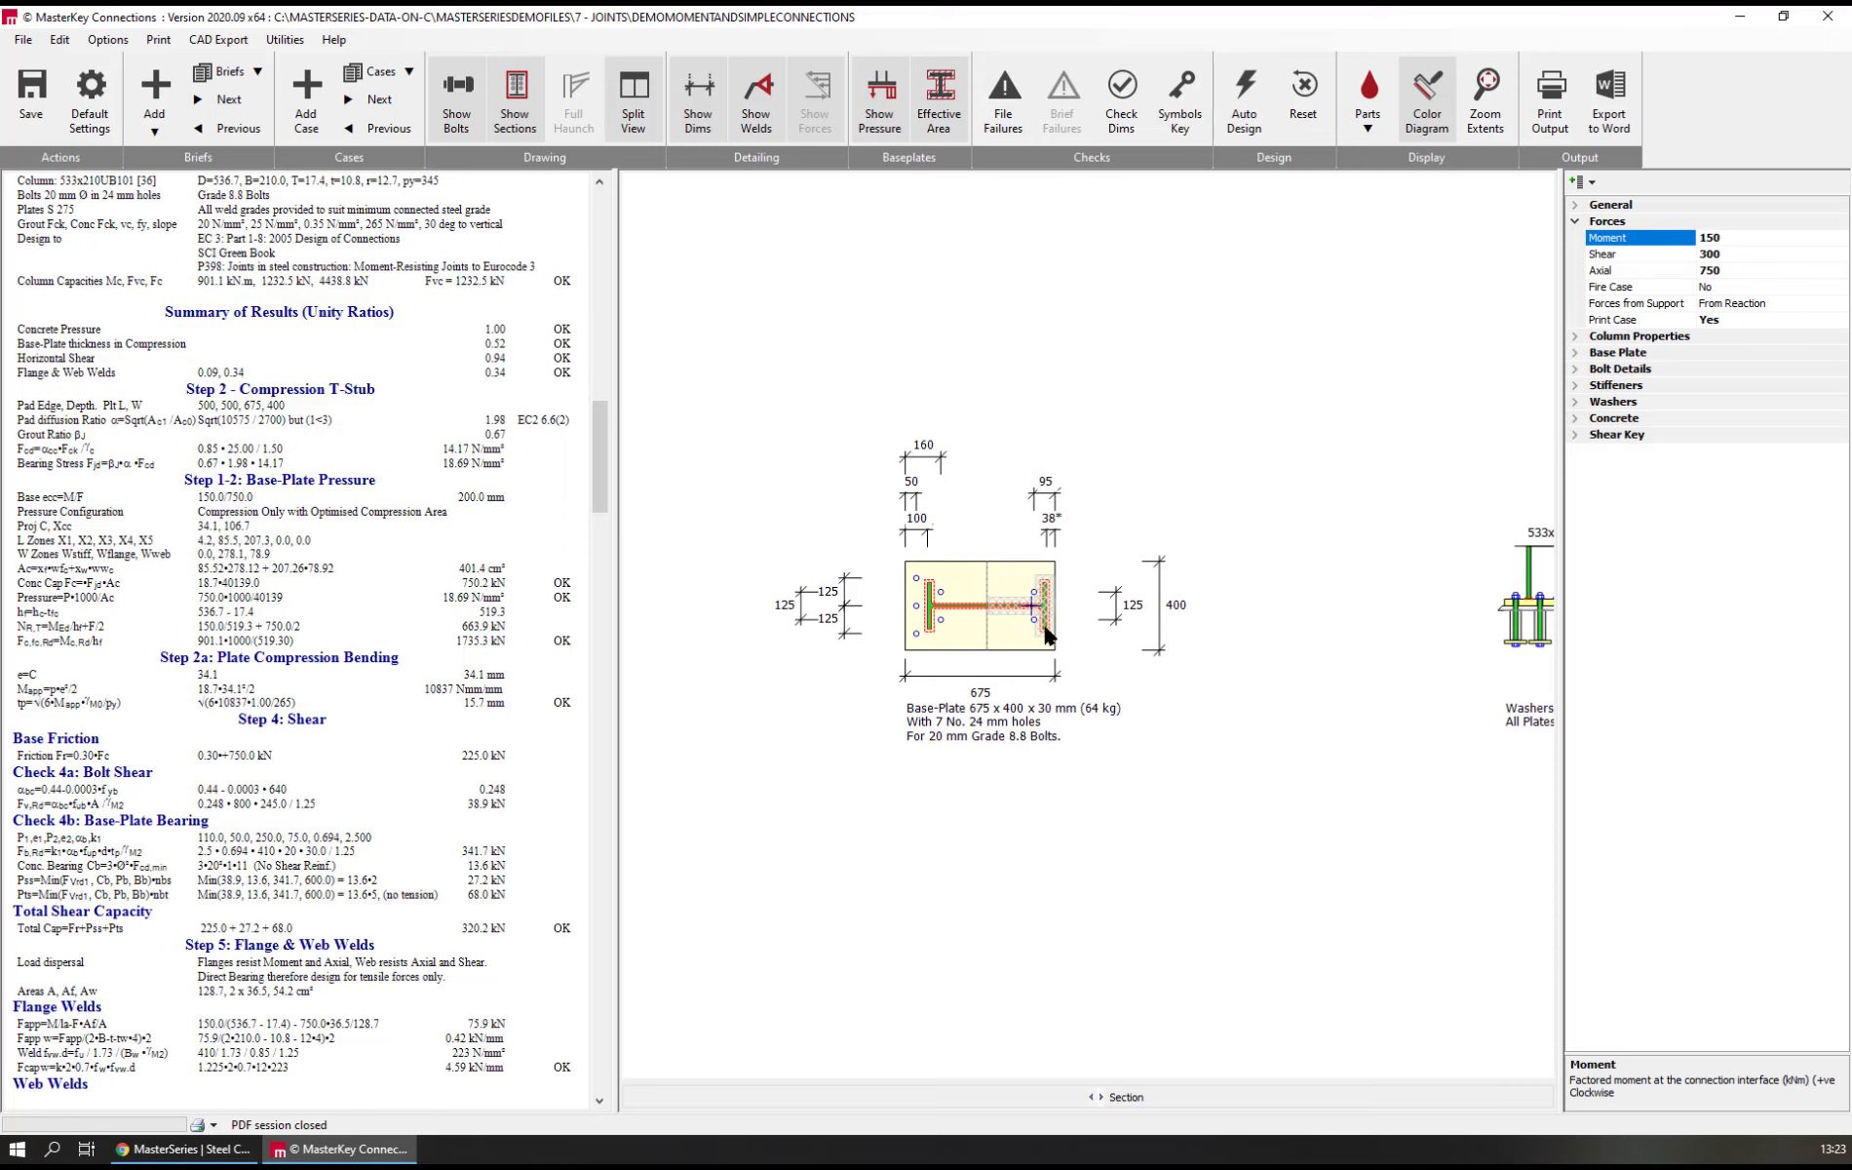
{"action": "middle_click_drag", "start_coordinate": [1374, 558], "coordinate": [1191, 577]}
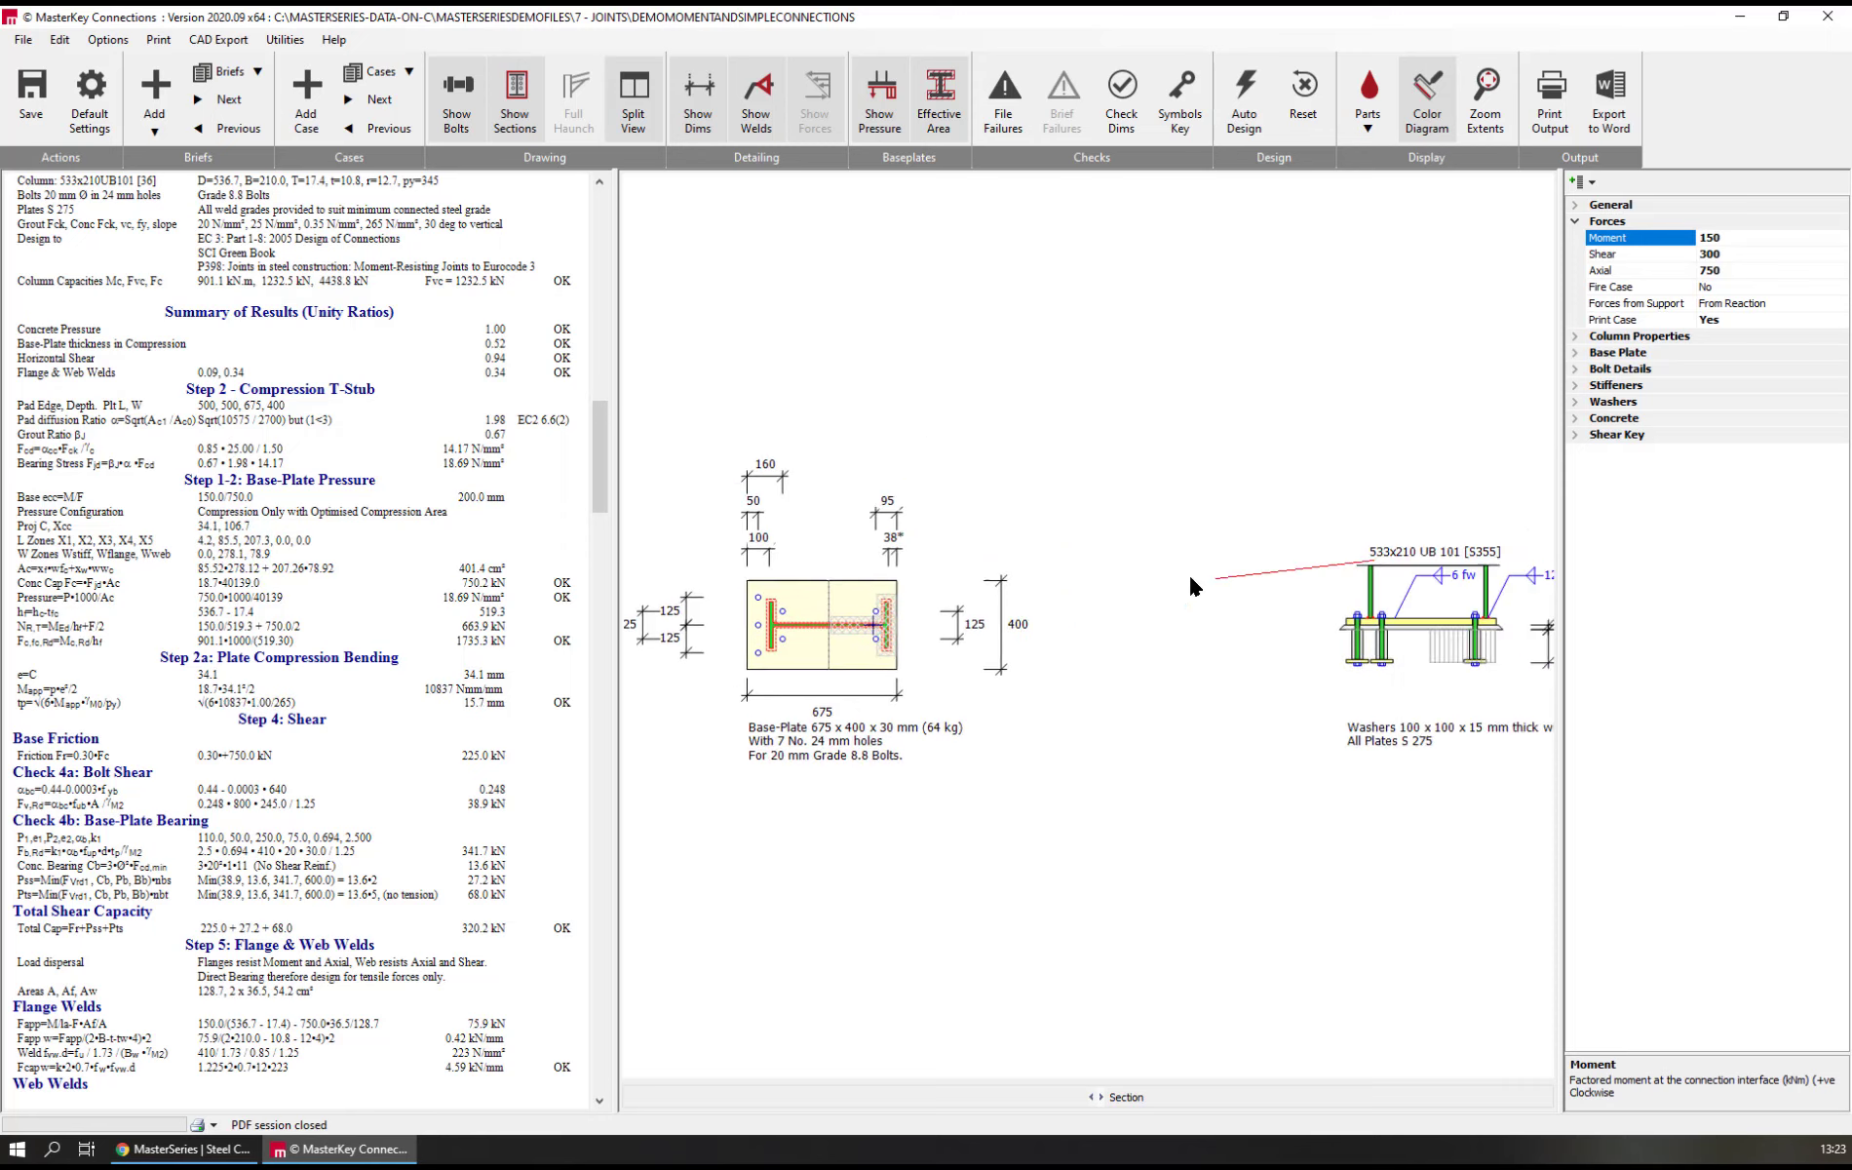
{"action": "left_click", "coordinate": [854, 654]}
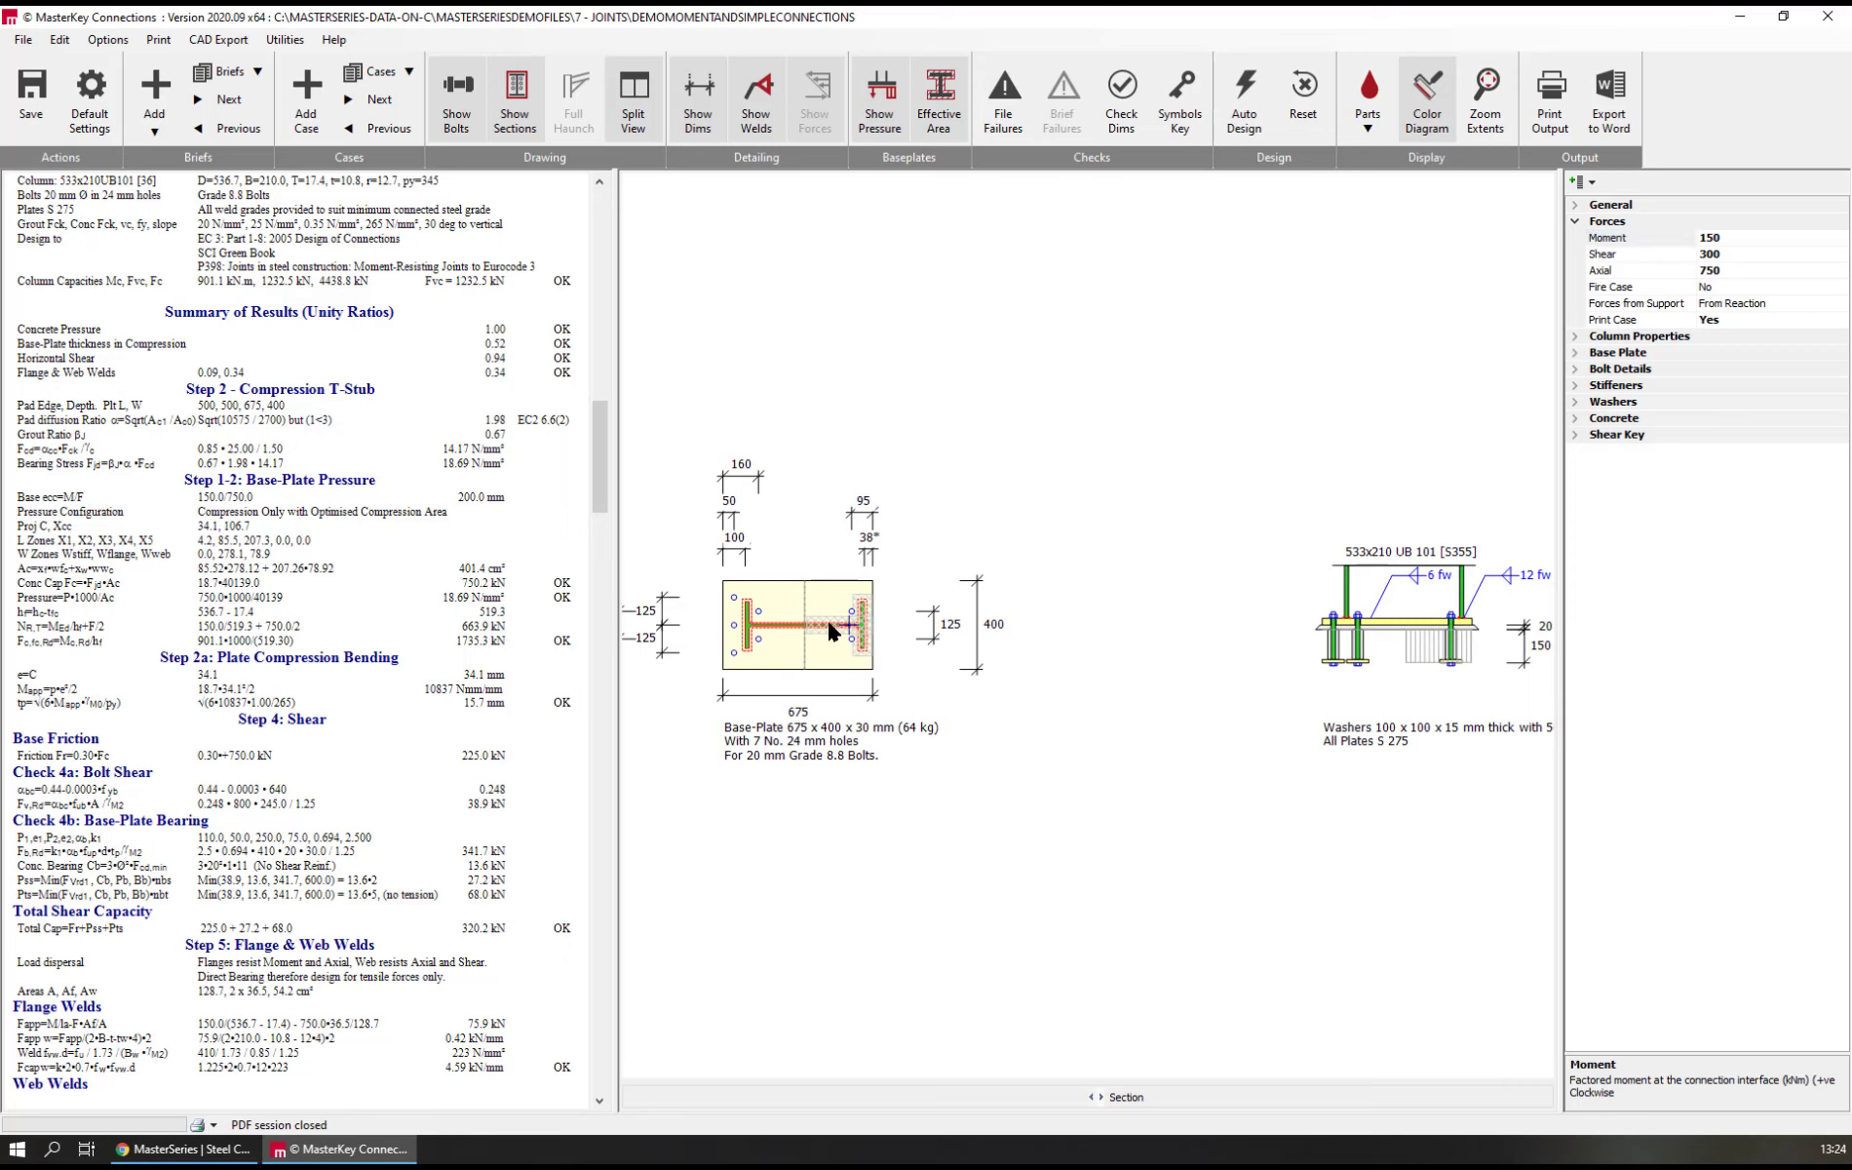
{"action": "left_click", "coordinate": [1643, 244]}
{"action": "type", "text": "175"}
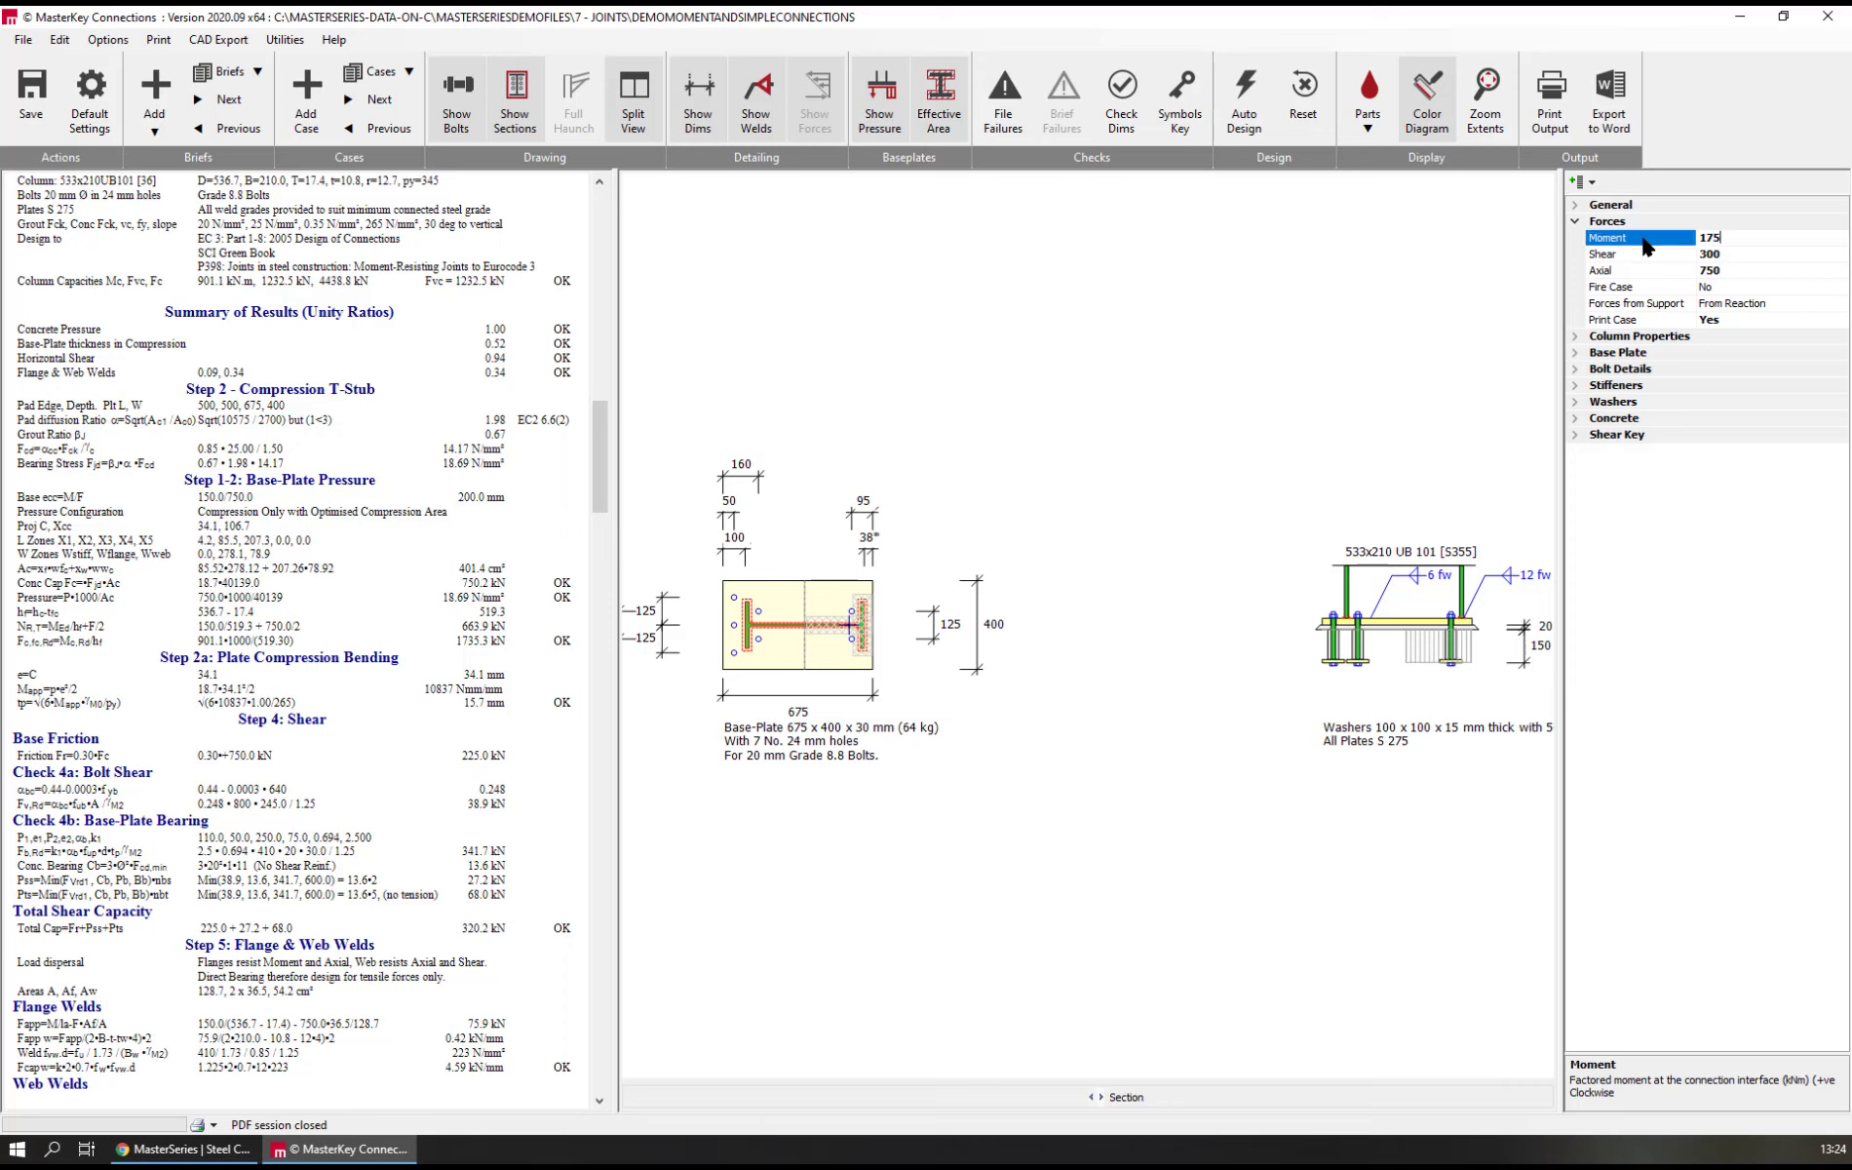
{"action": "key", "text": "Return"}
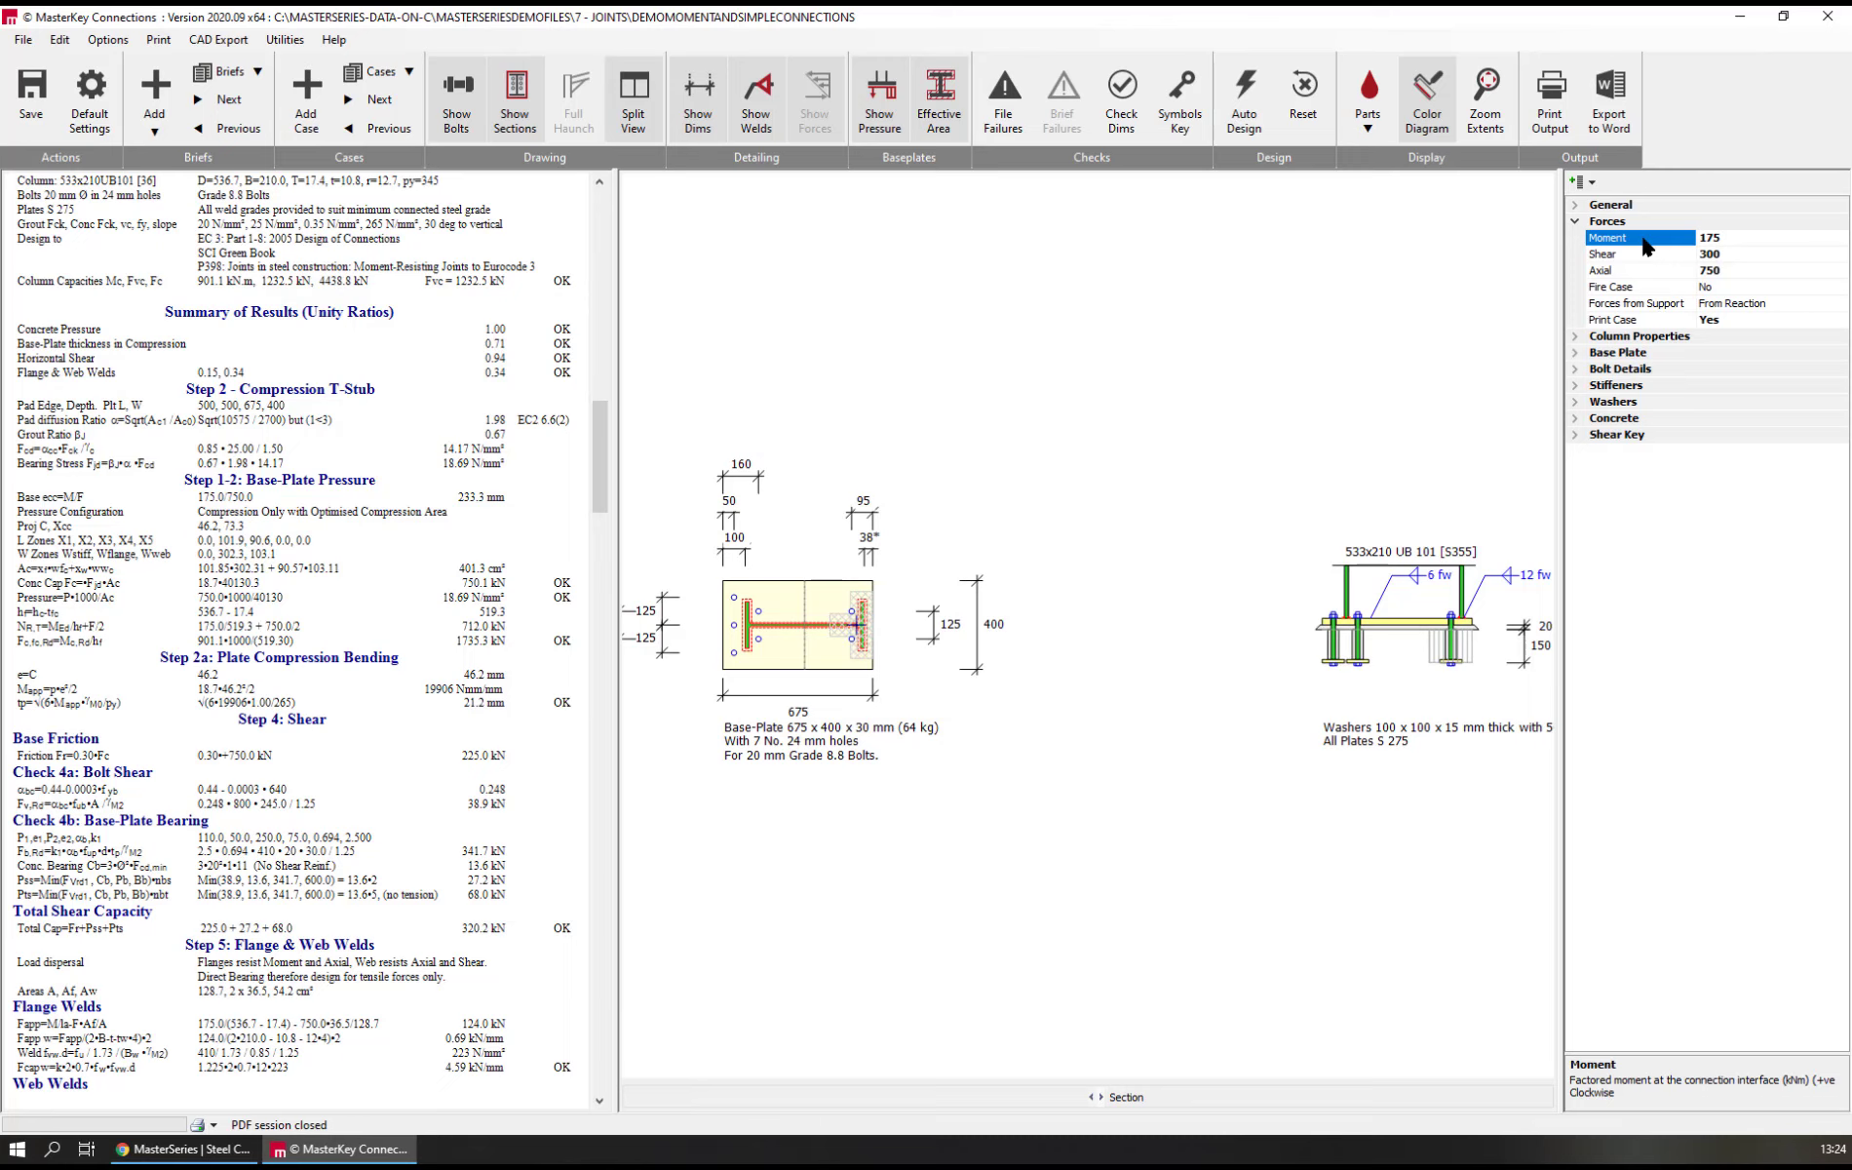
Set the asymmetrical base plate's moment to 225 kNm and examine the compression zone at the column flange
{"action": "type", "text": "225"}
{"action": "key", "text": "Return"}
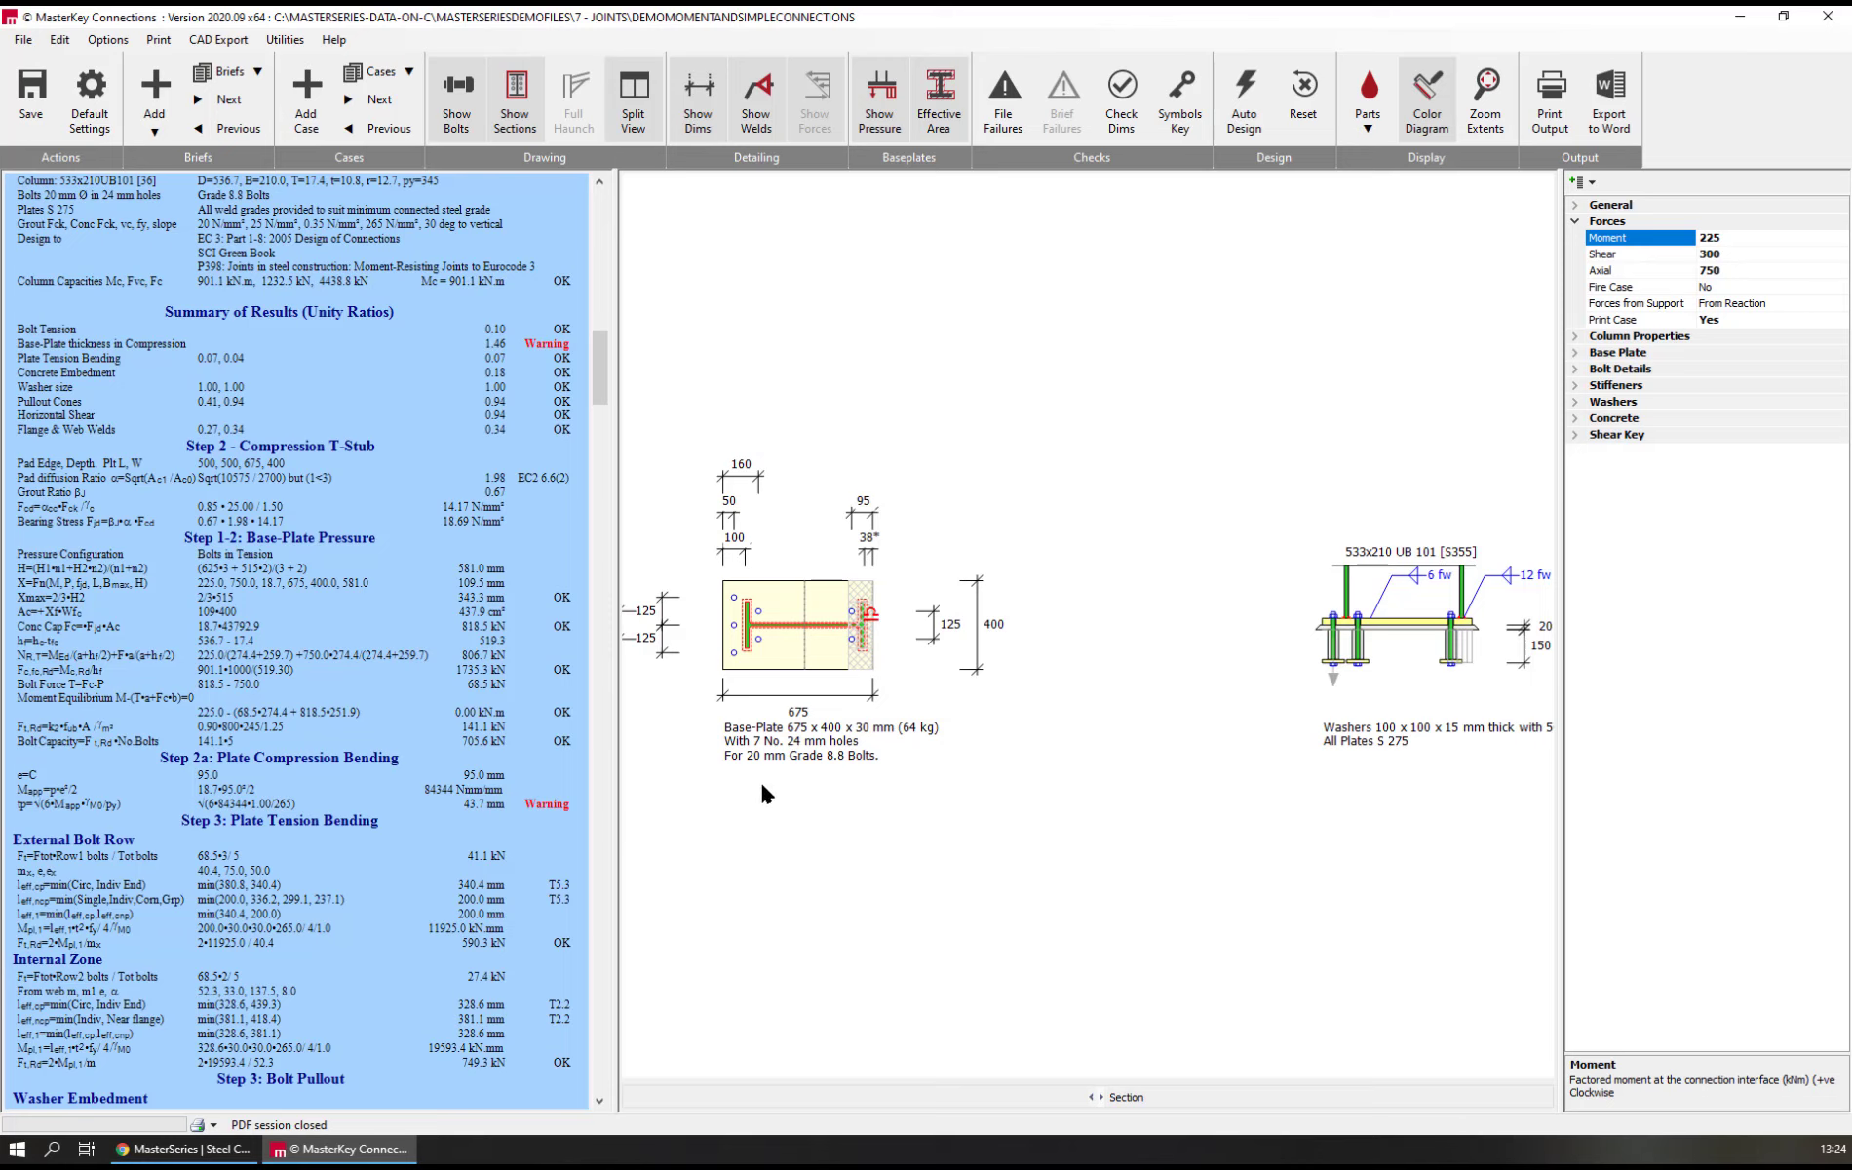
{"action": "scroll", "coordinate": [863, 604], "scroll_direction": "up", "scroll_amount": 5}
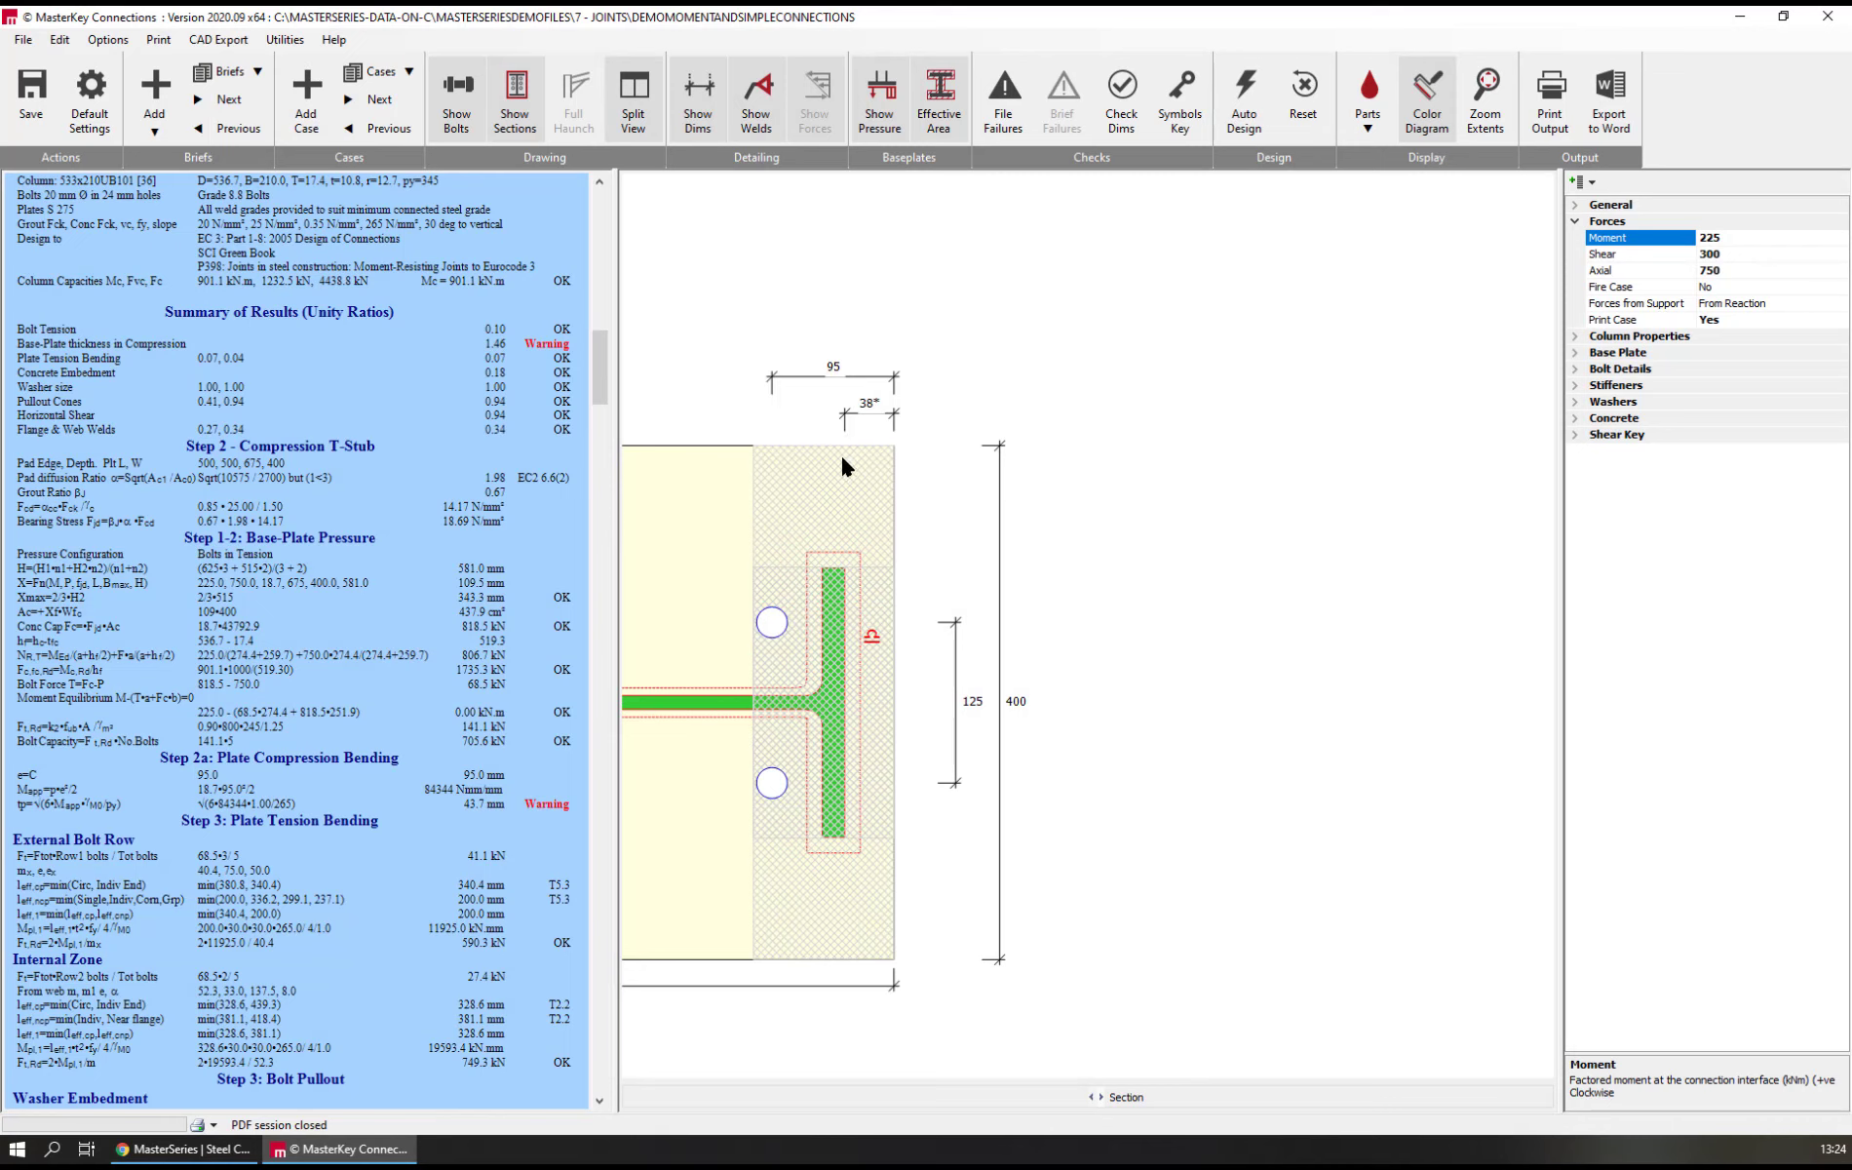
{"action": "scroll", "coordinate": [887, 575], "scroll_direction": "down", "scroll_amount": 3}
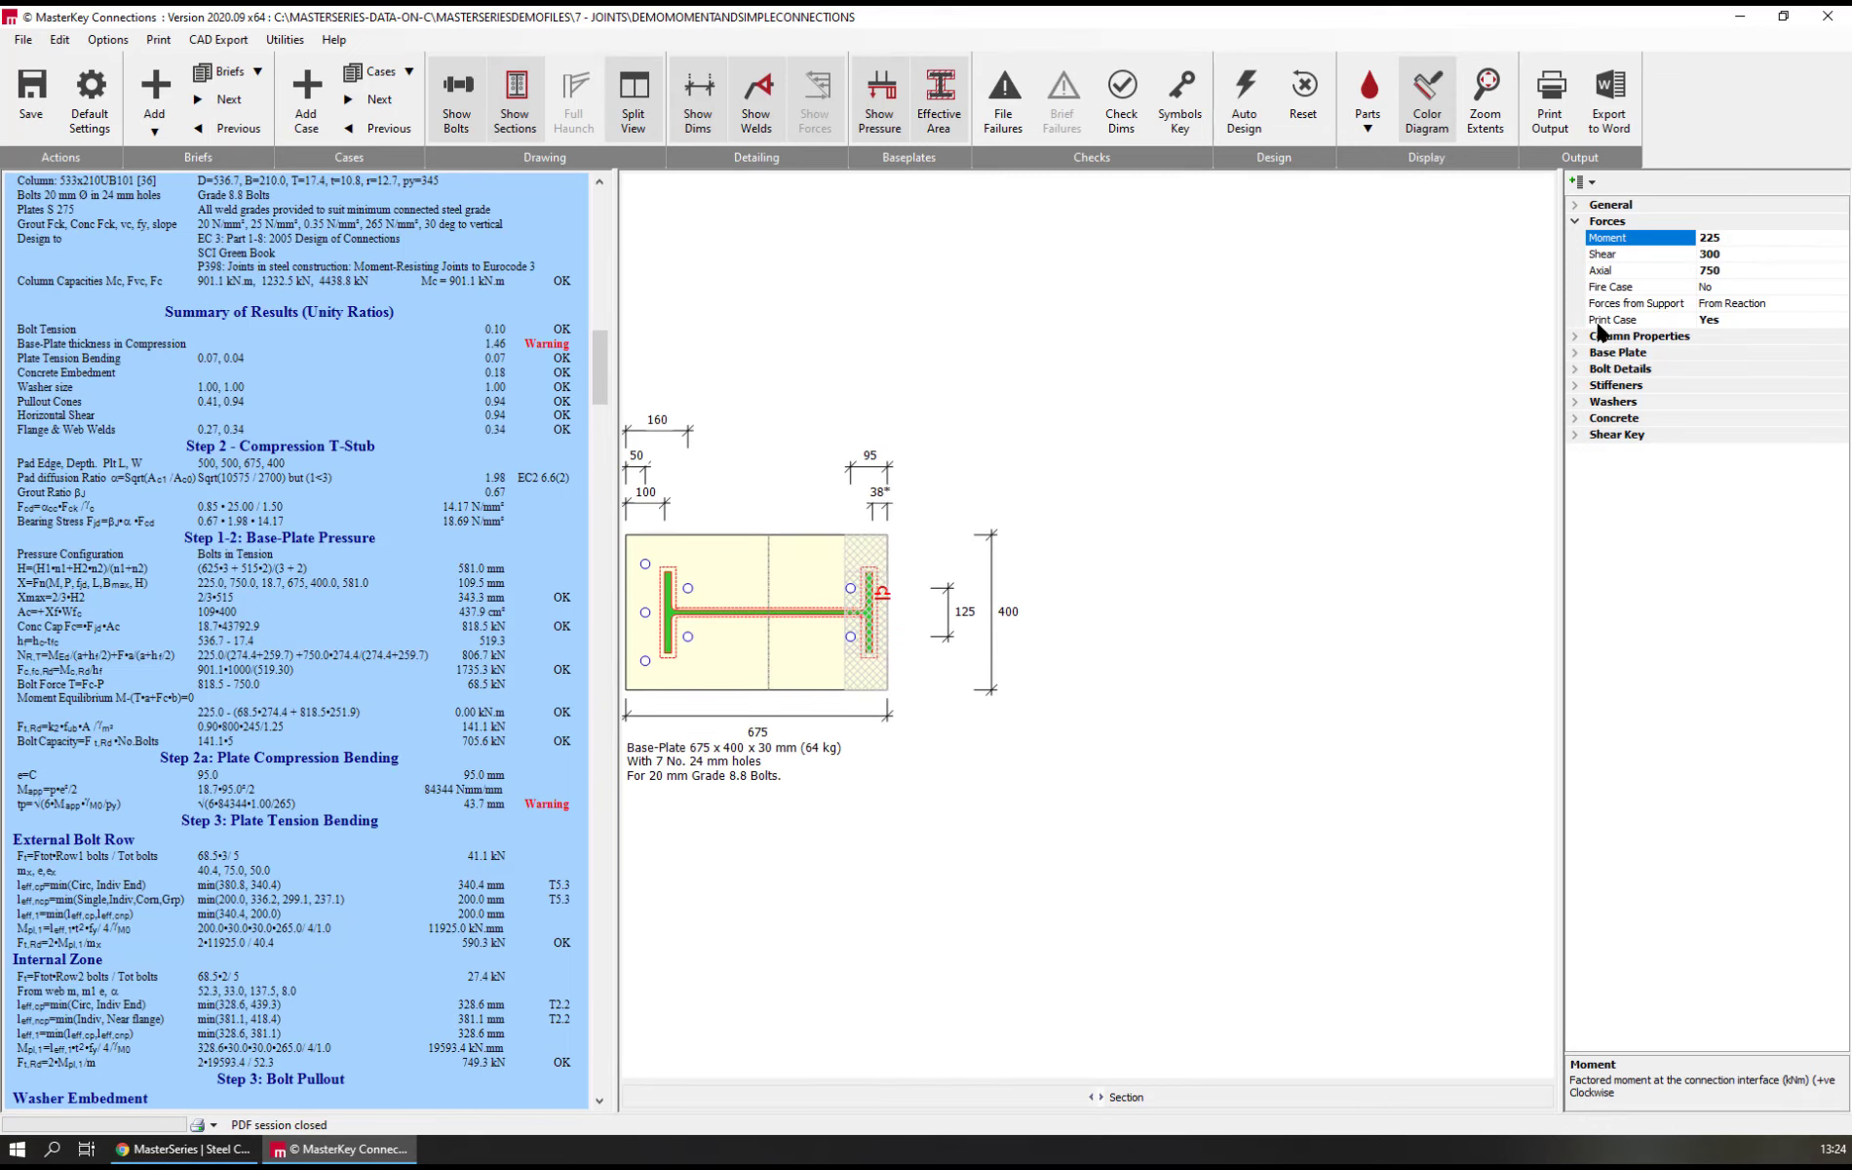
Set the asymmetrical base plate's thickness to 40 mm and its length to 700 mm
{"action": "left_click", "coordinate": [1618, 355]}
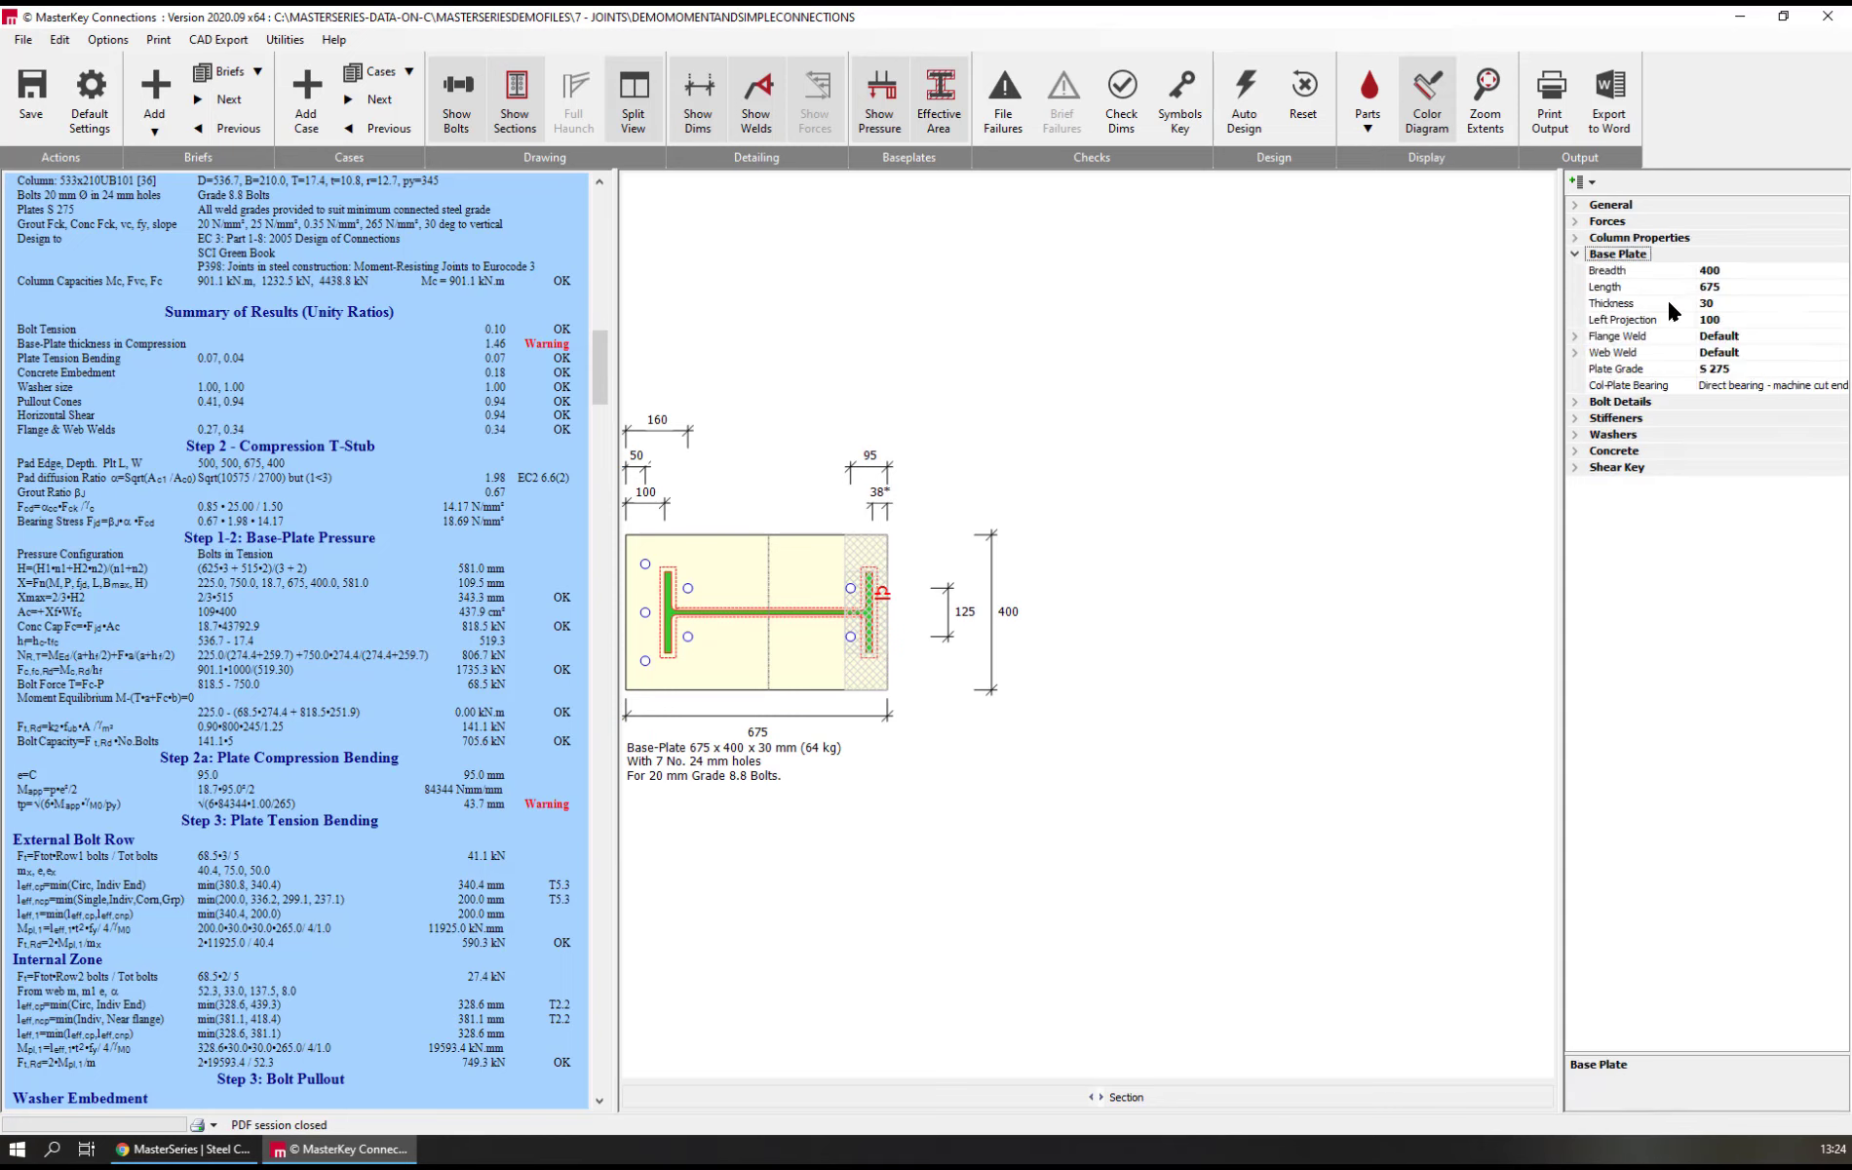
{"action": "left_click", "coordinate": [1619, 303]}
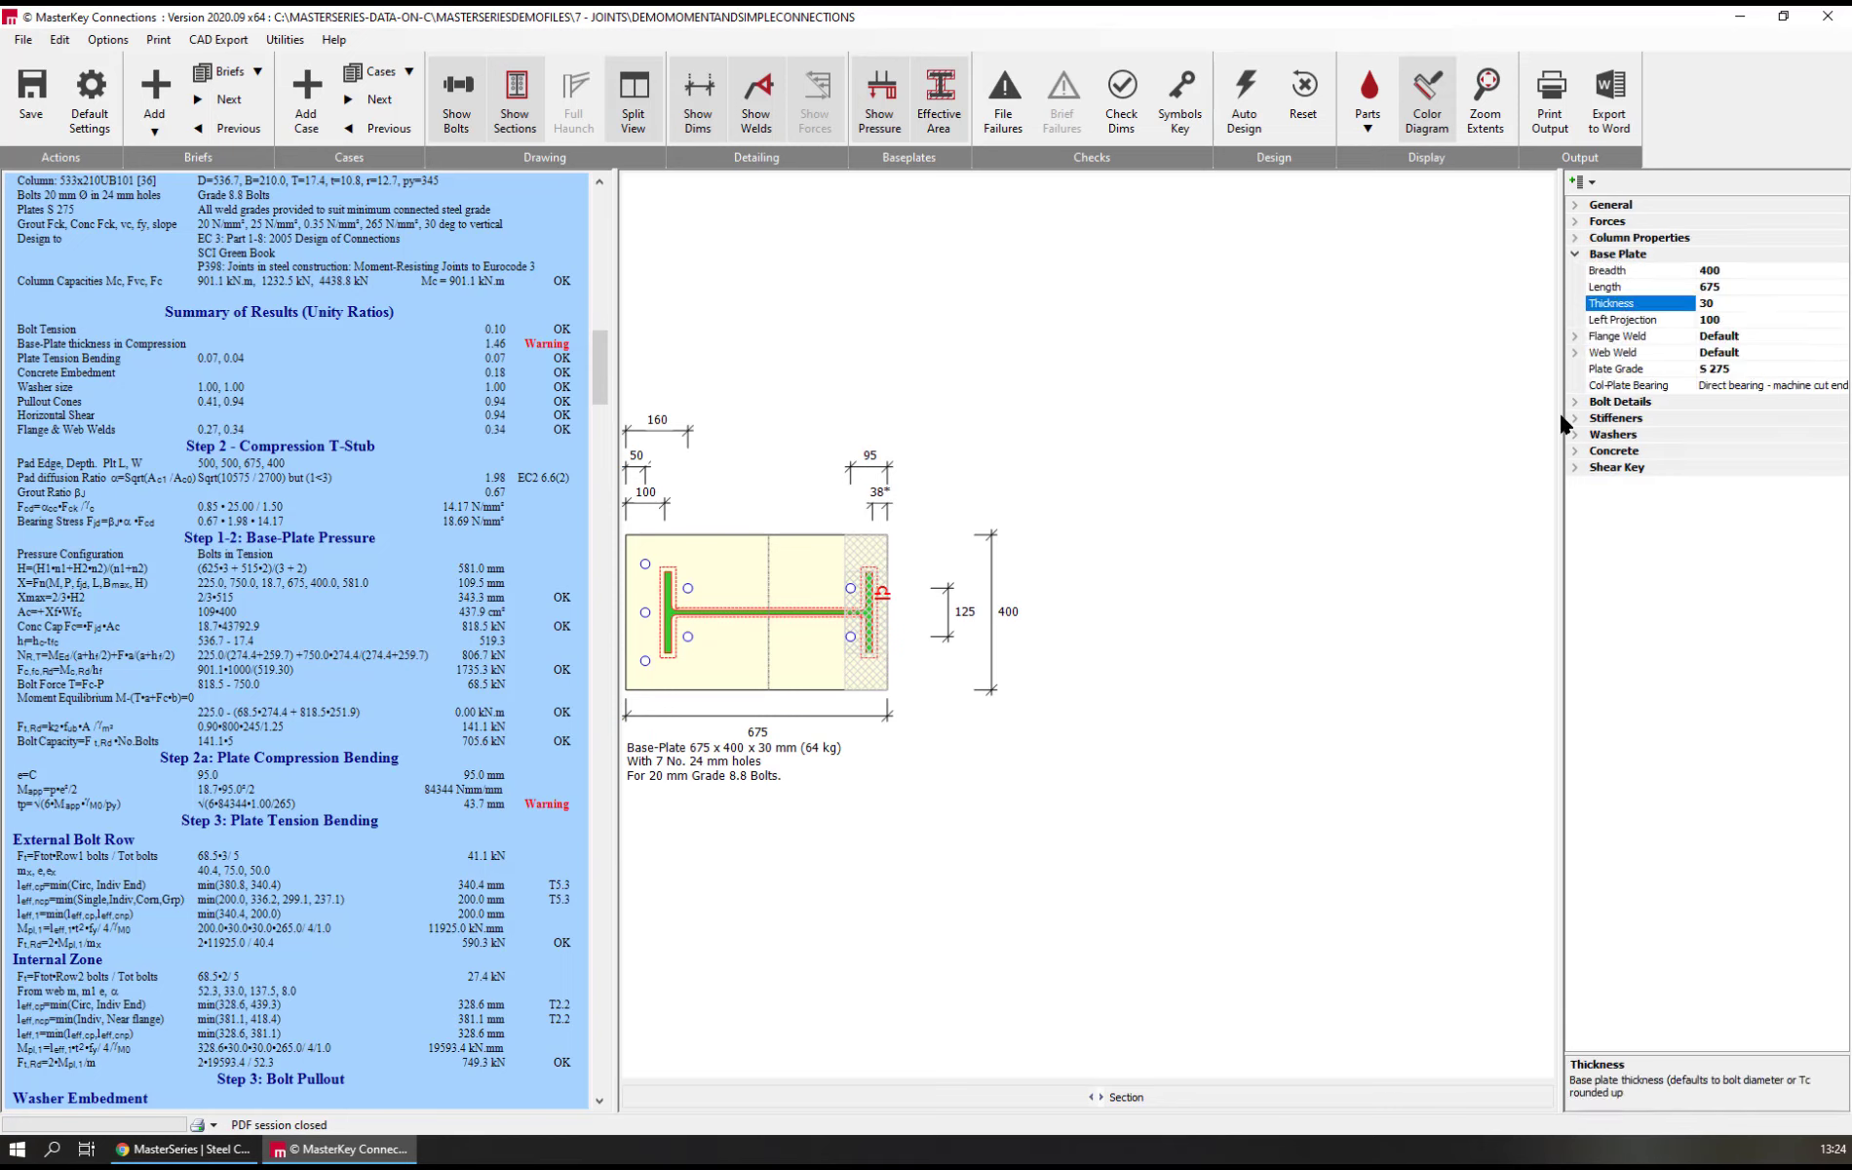
{"action": "type", "text": "400"}
{"action": "key", "text": "BackSpace"}
{"action": "key", "text": "Return"}
{"action": "left_click", "coordinate": [1642, 287]}
{"action": "type", "text": "700"}
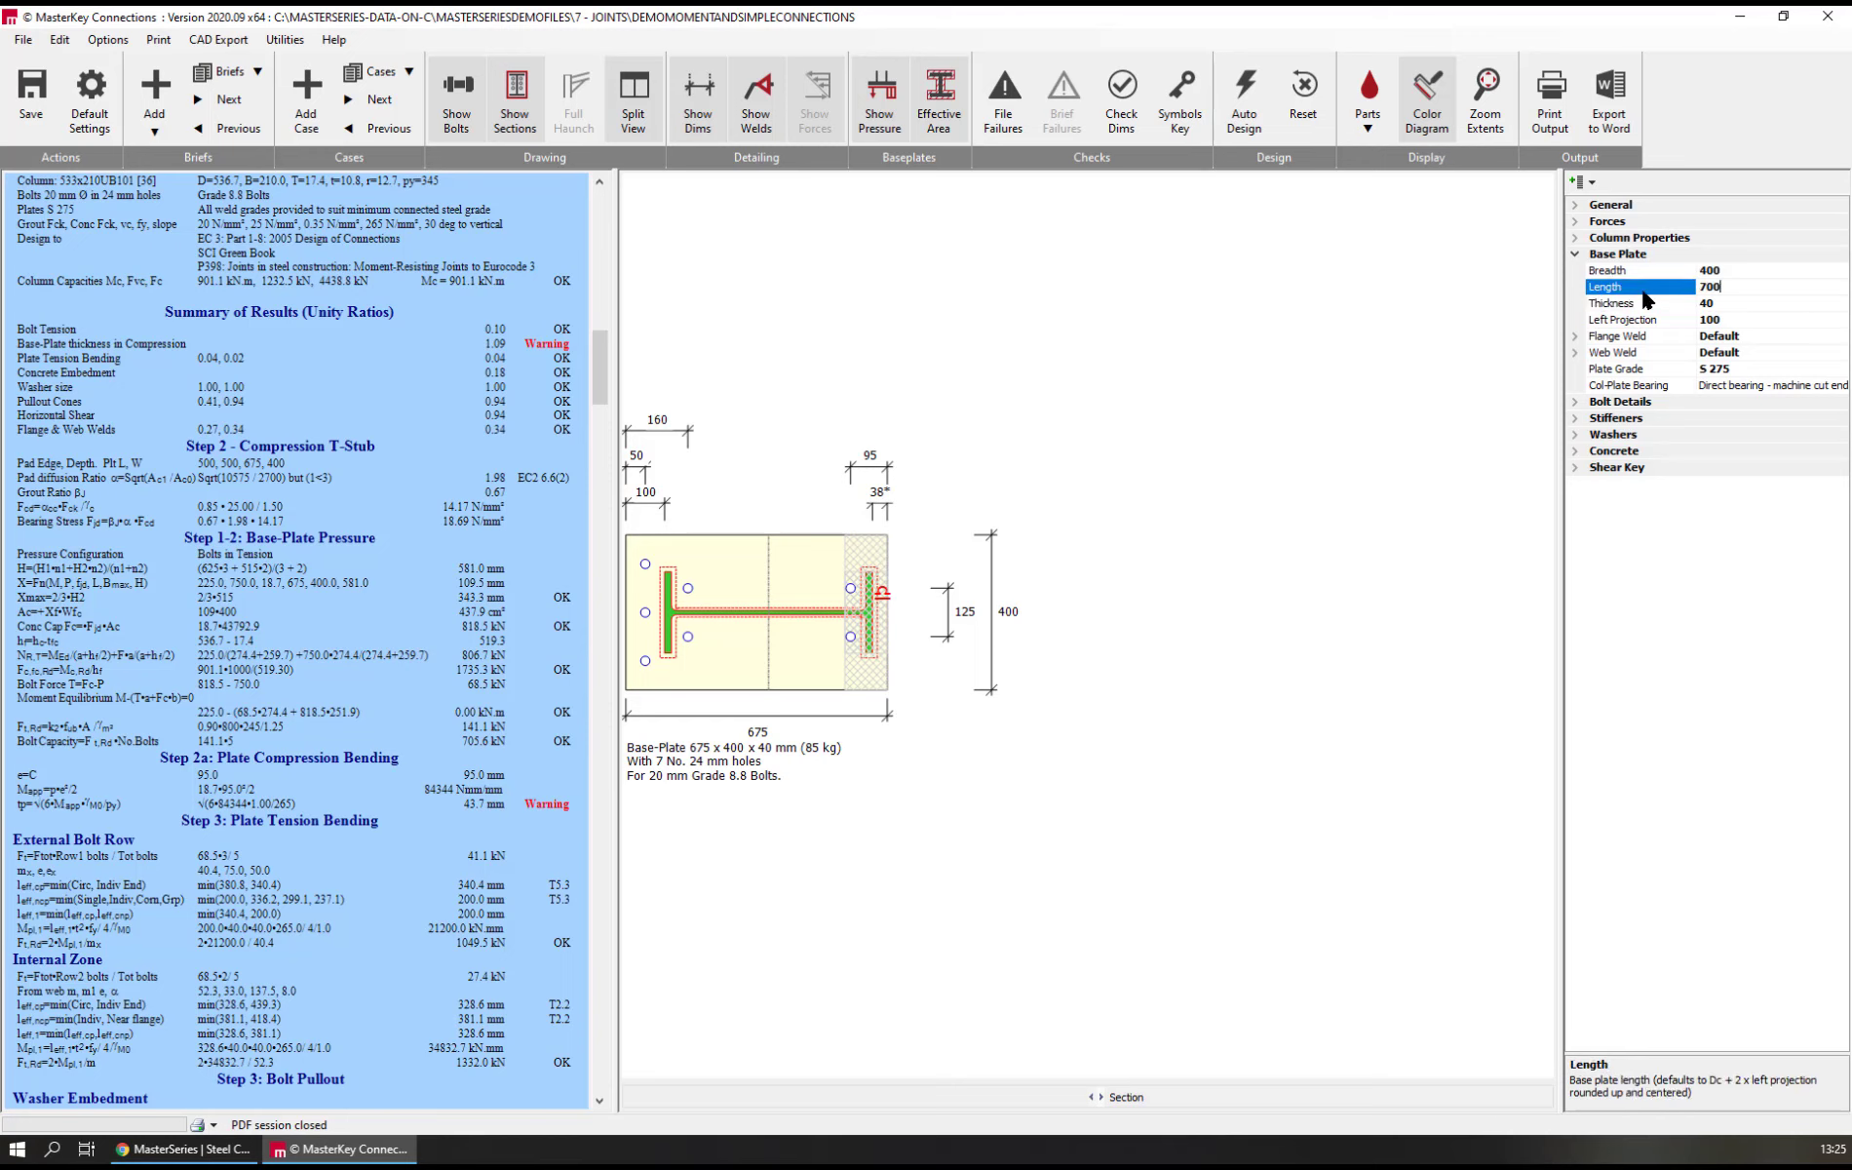
{"action": "key", "text": "Return"}
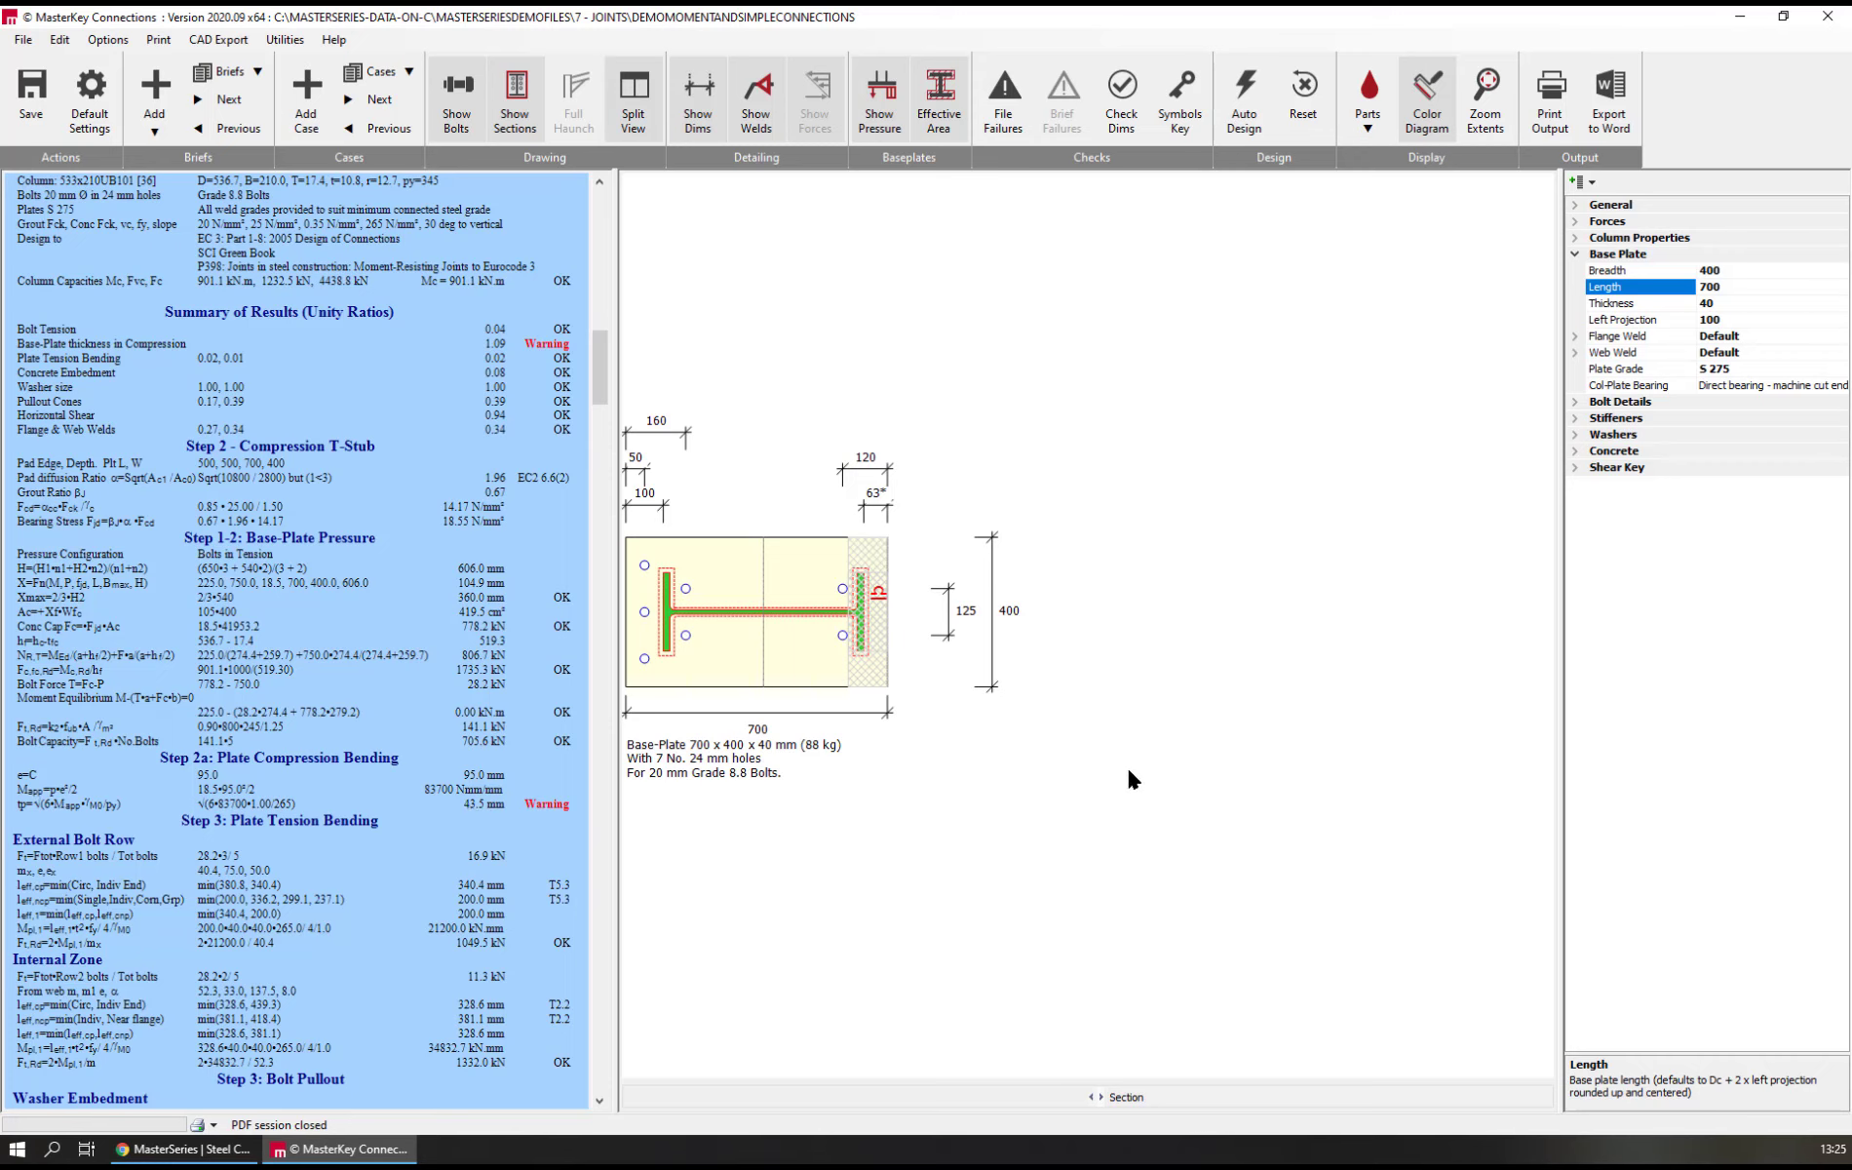
{"action": "scroll", "coordinate": [1231, 722], "scroll_direction": "down", "scroll_amount": 2}
{"action": "scroll", "coordinate": [1234, 714], "scroll_direction": "up", "scroll_amount": 2}
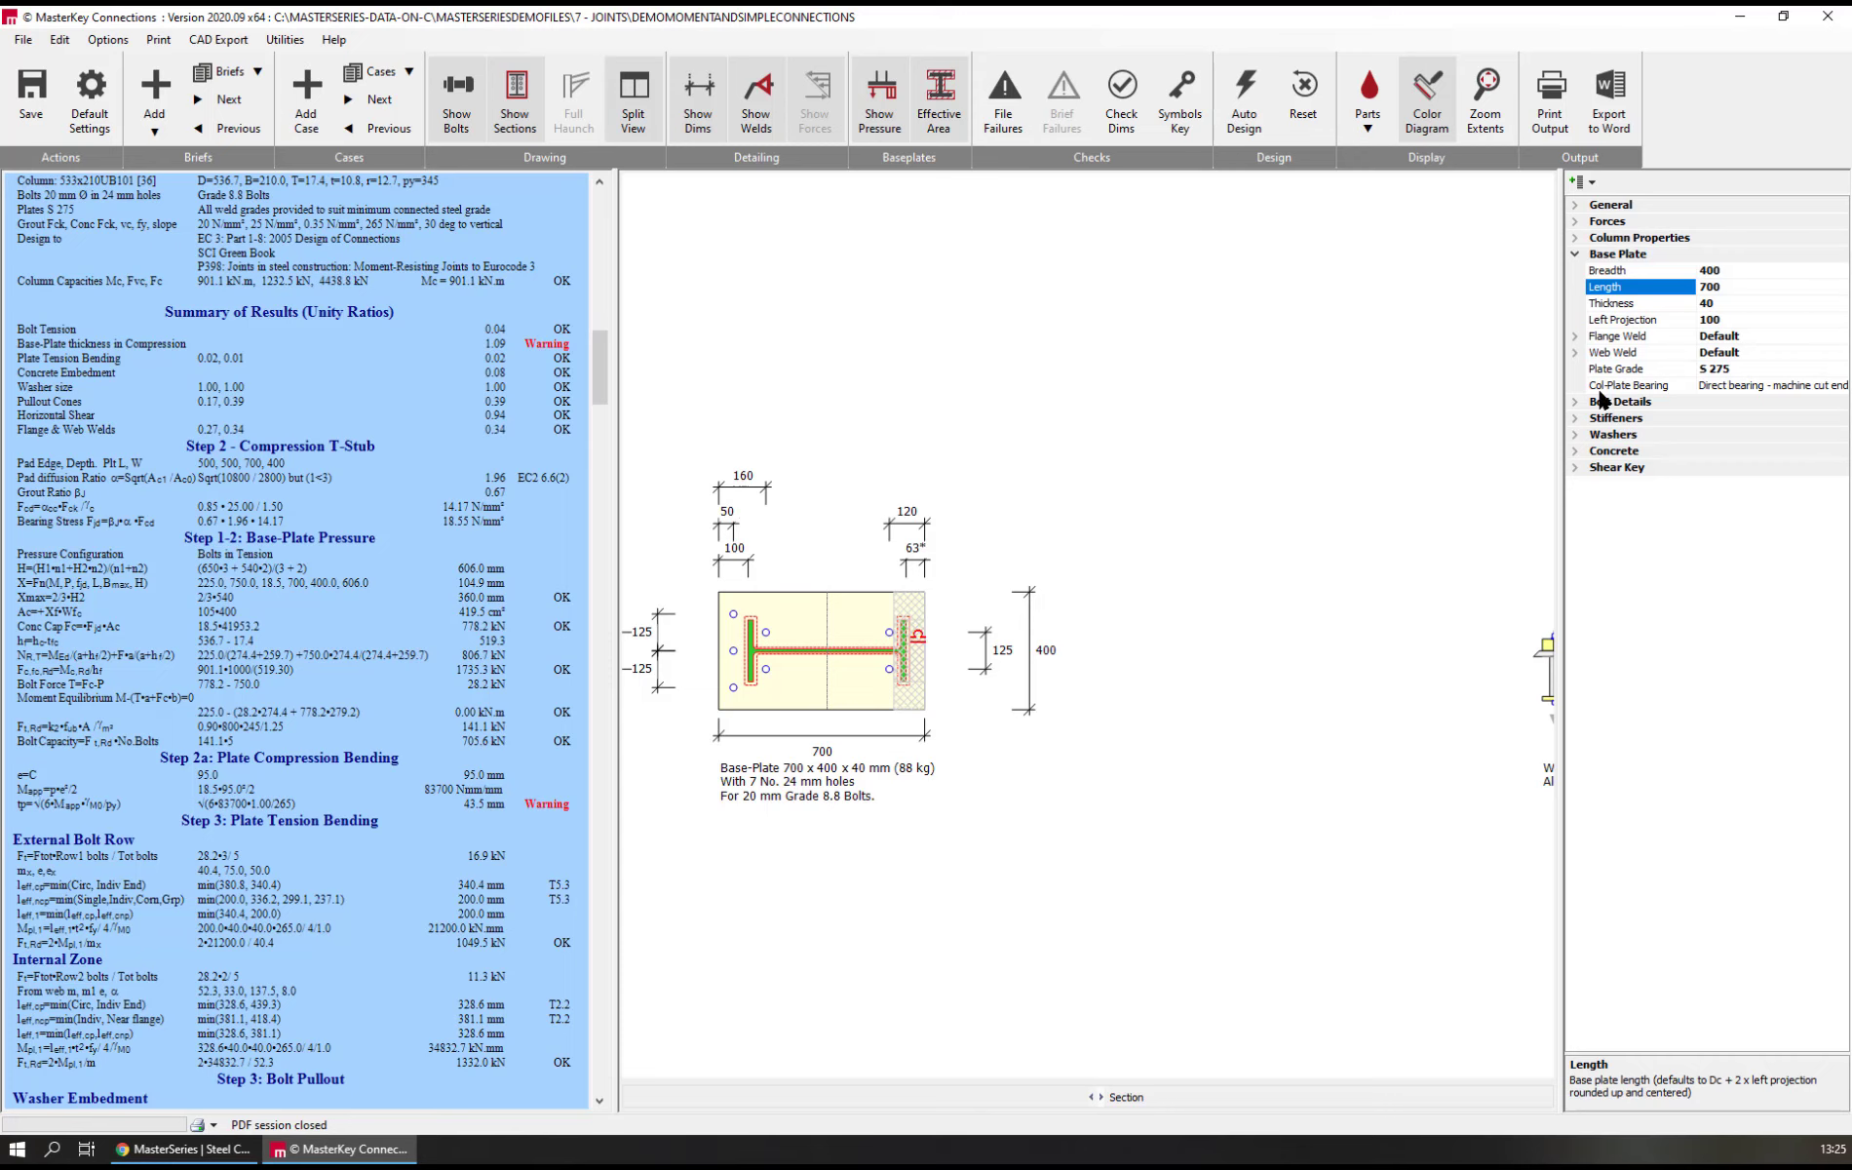
Set the base plate's thickness to 50 mm and review the plate bending and bolt pullout calculations
{"action": "left_click", "coordinate": [1615, 368]}
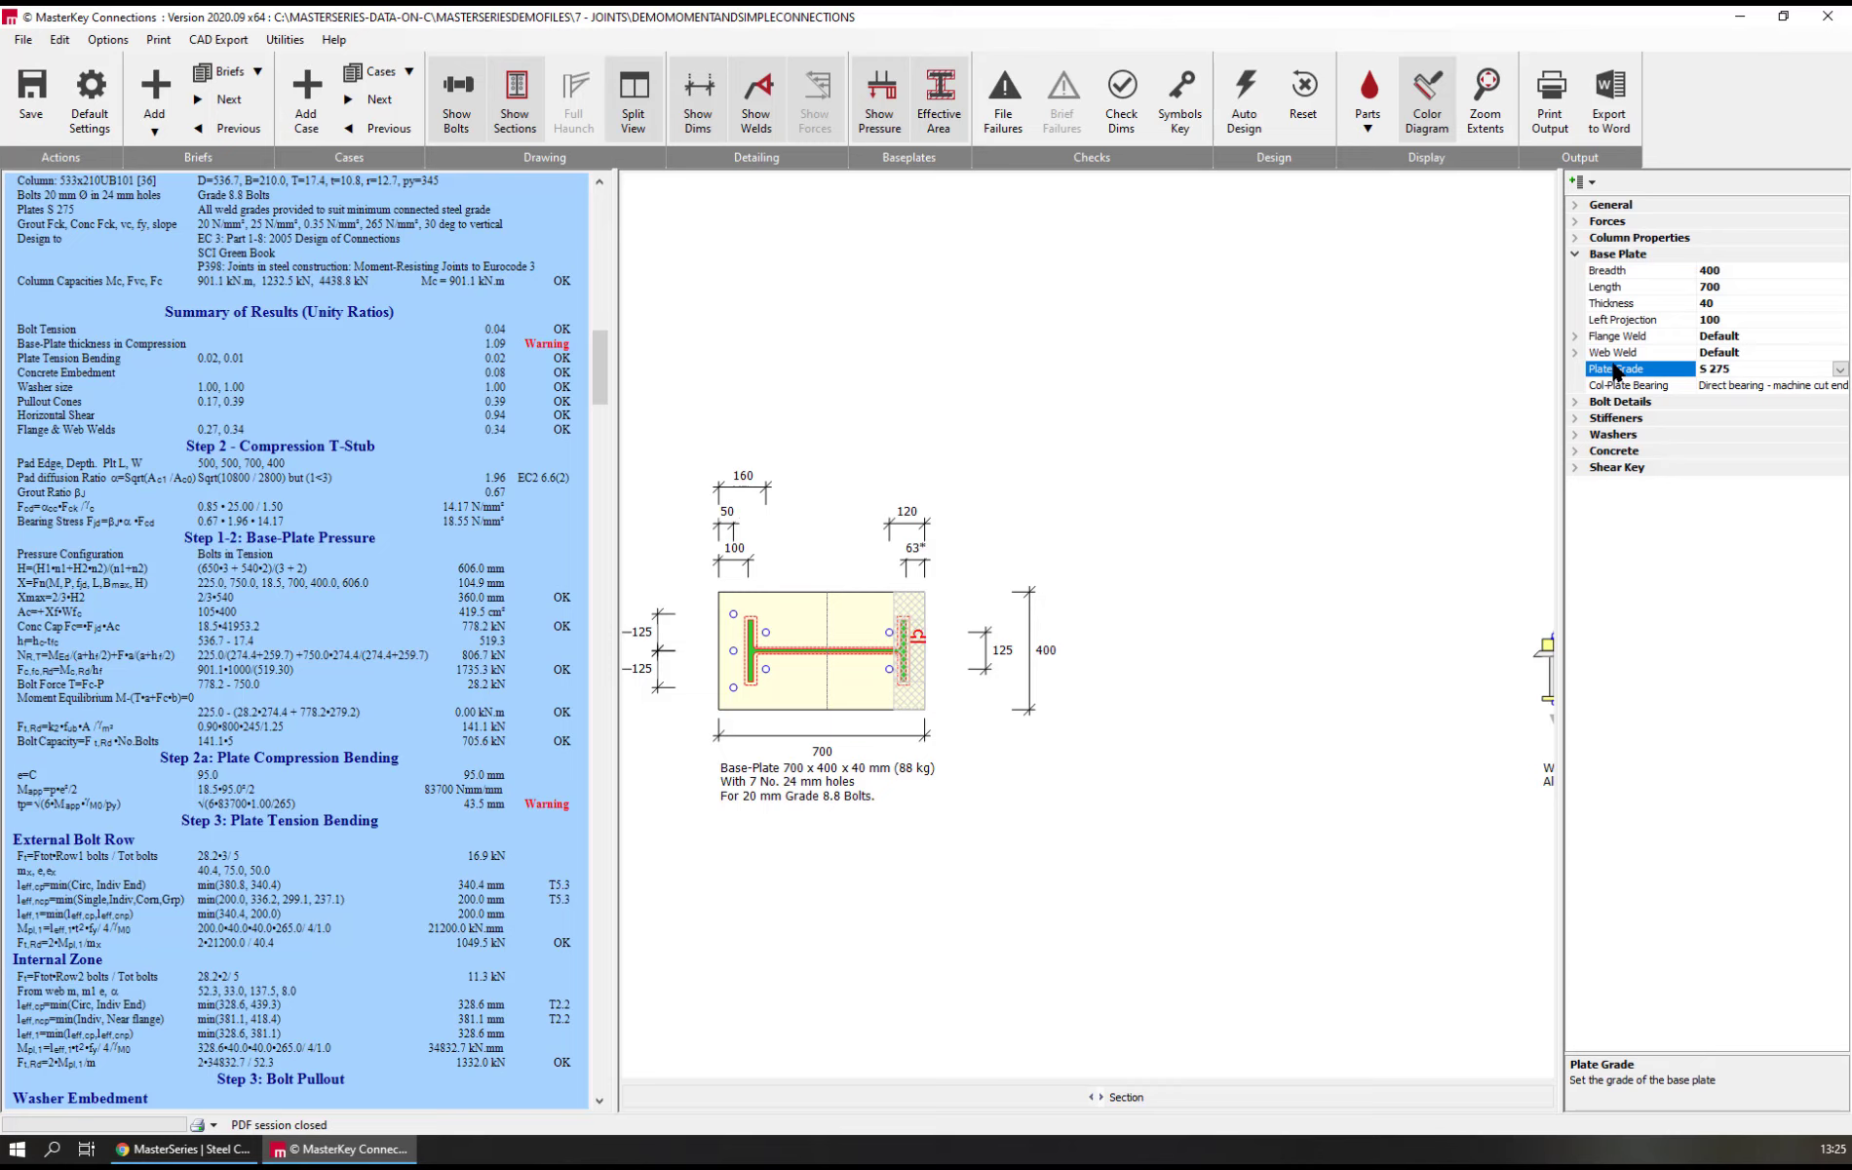
{"action": "left_click", "coordinate": [1611, 303]}
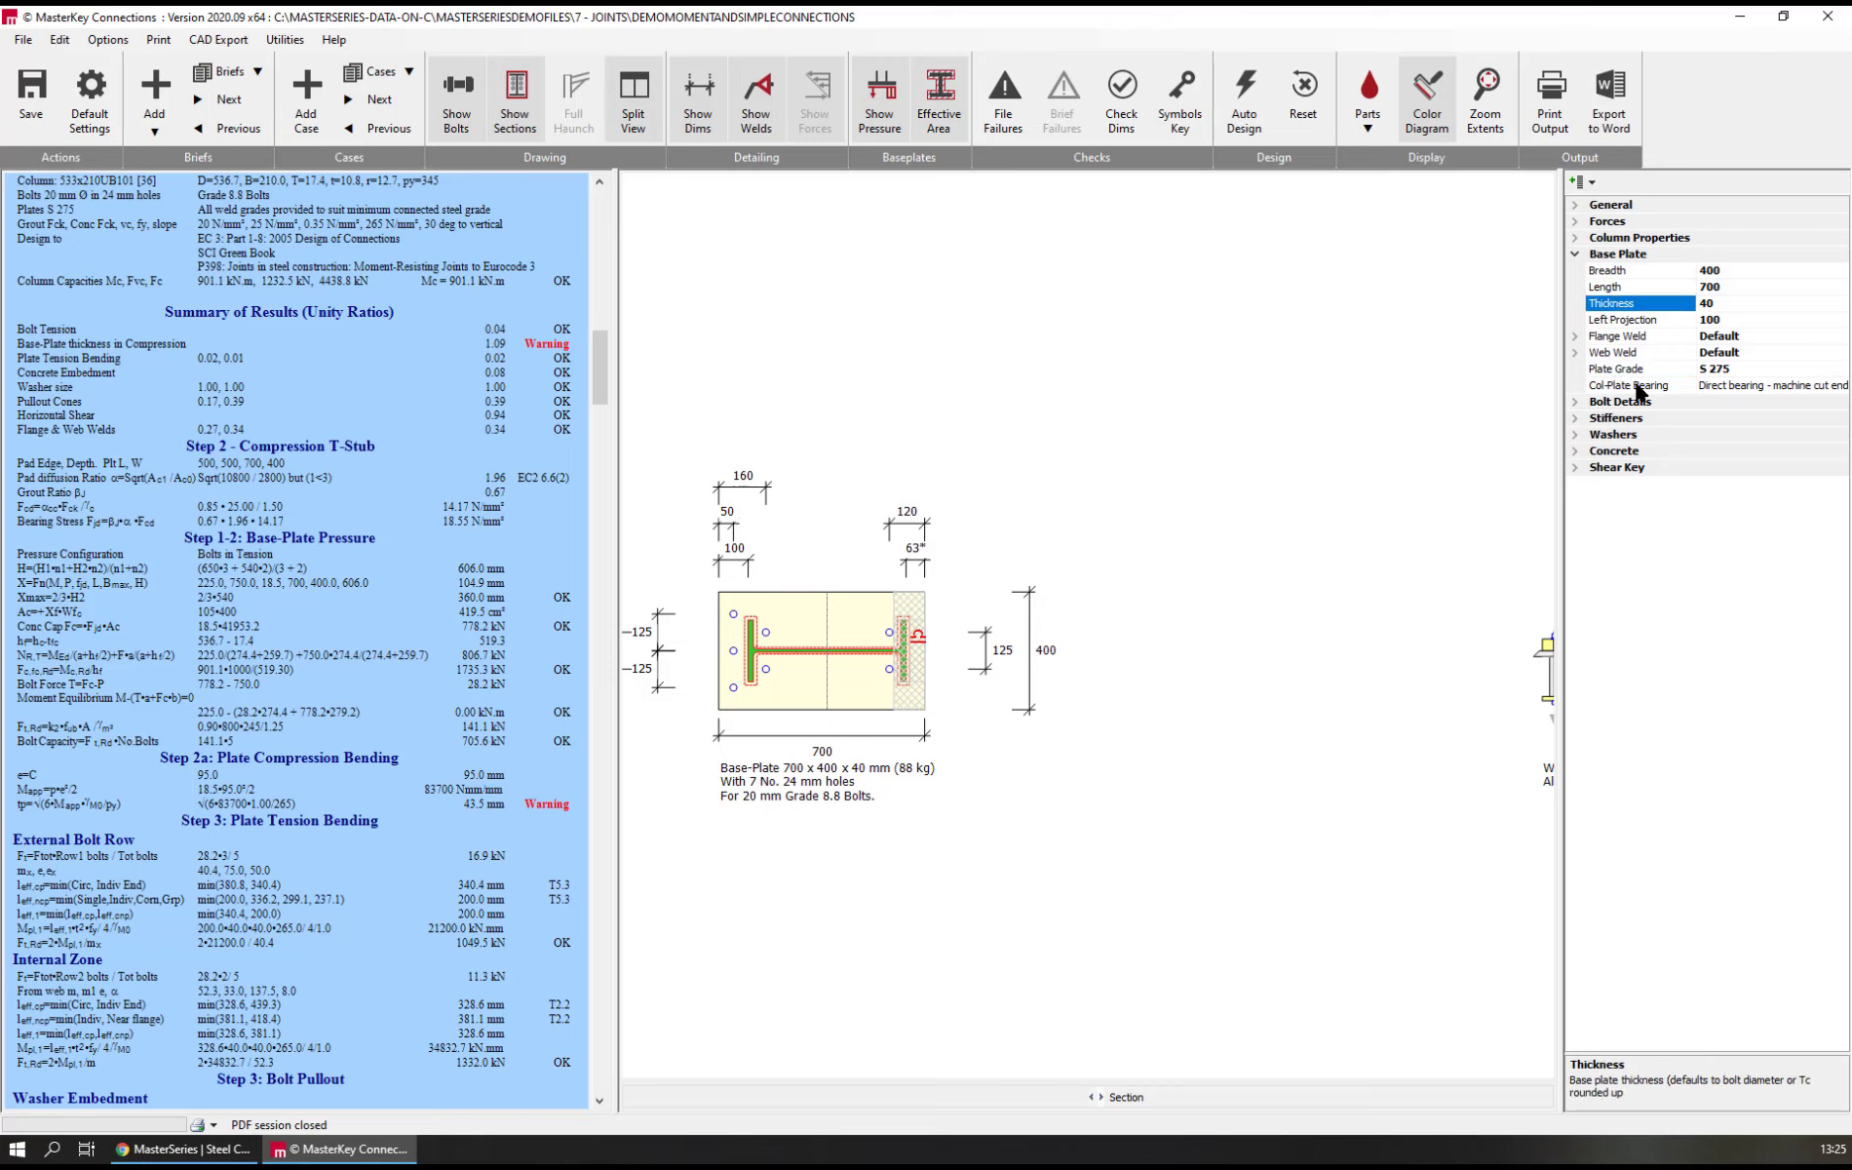
{"action": "type", "text": "50"}
{"action": "key", "text": "Return"}
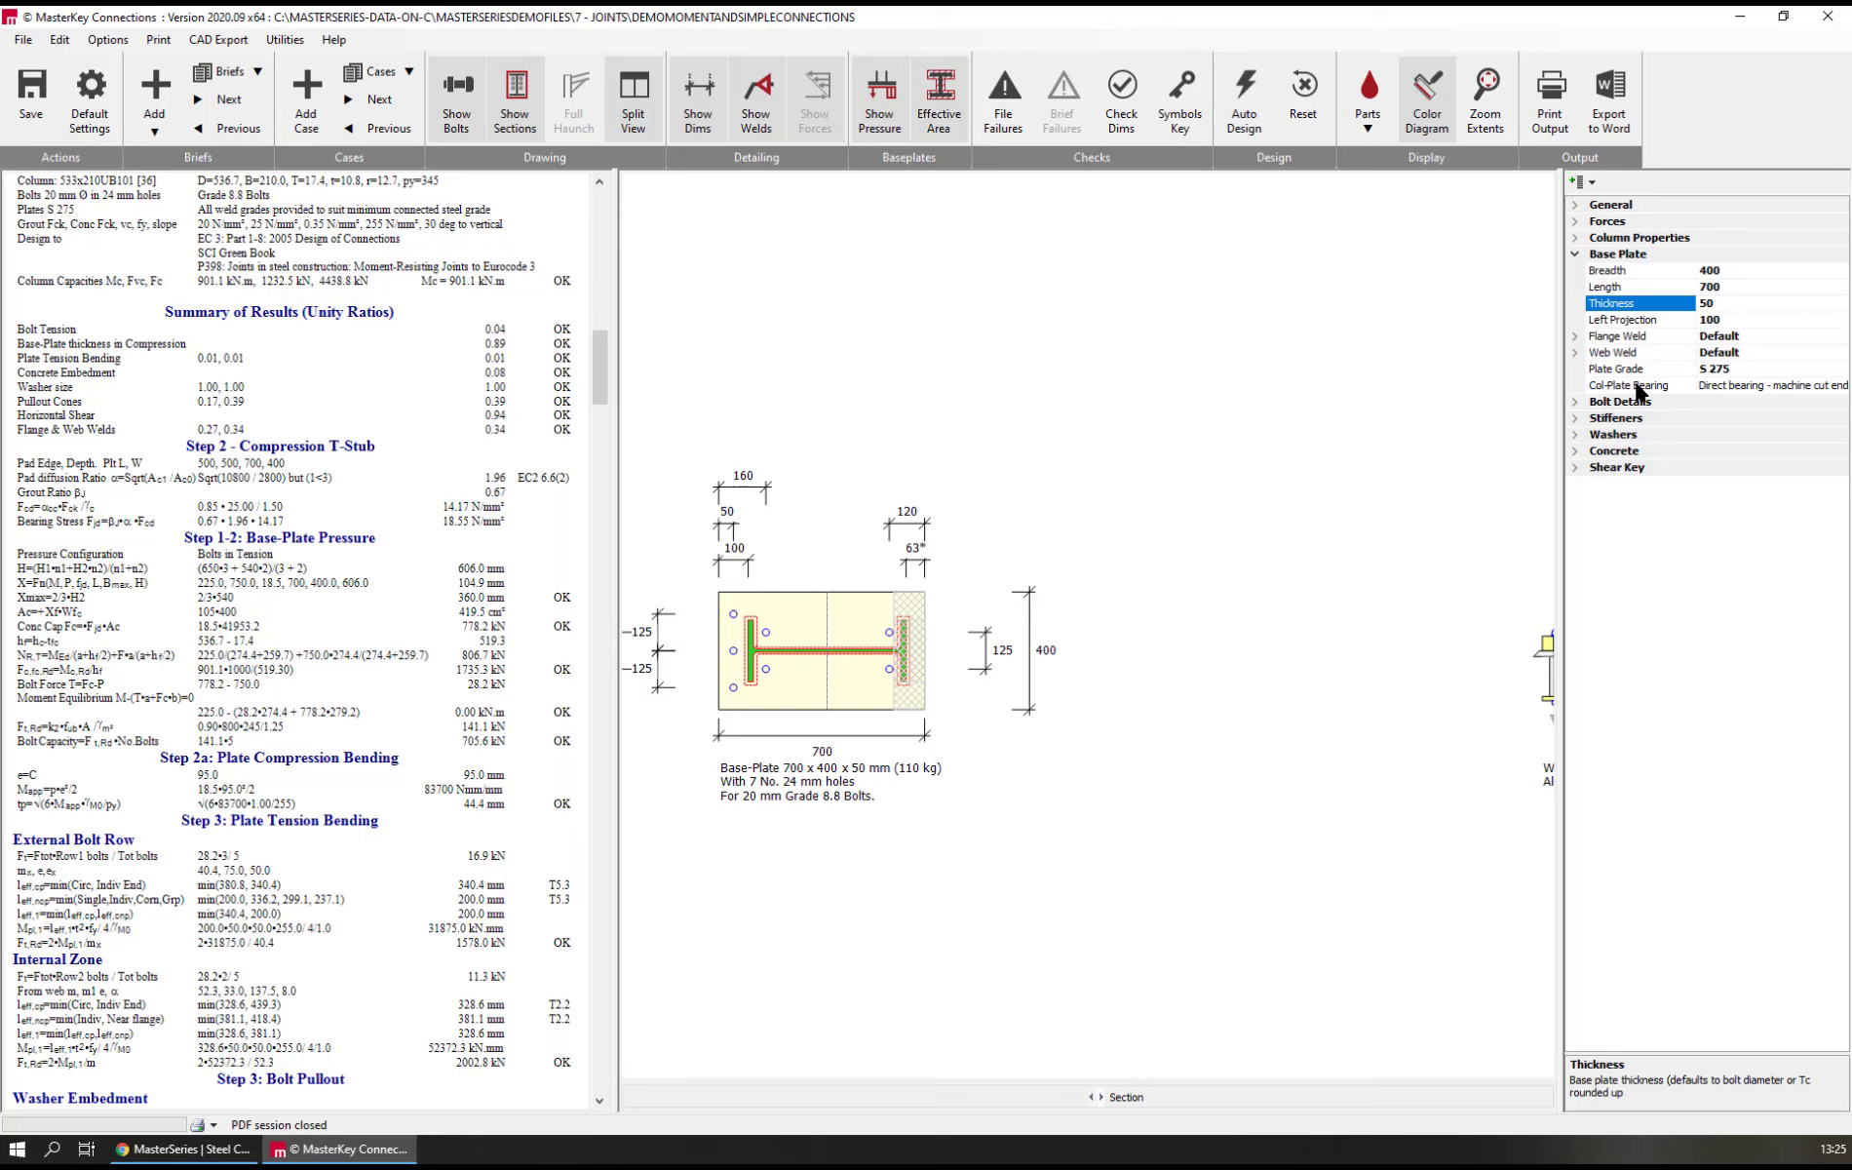
{"action": "scroll", "coordinate": [1115, 850], "scroll_direction": "down", "scroll_amount": 2}
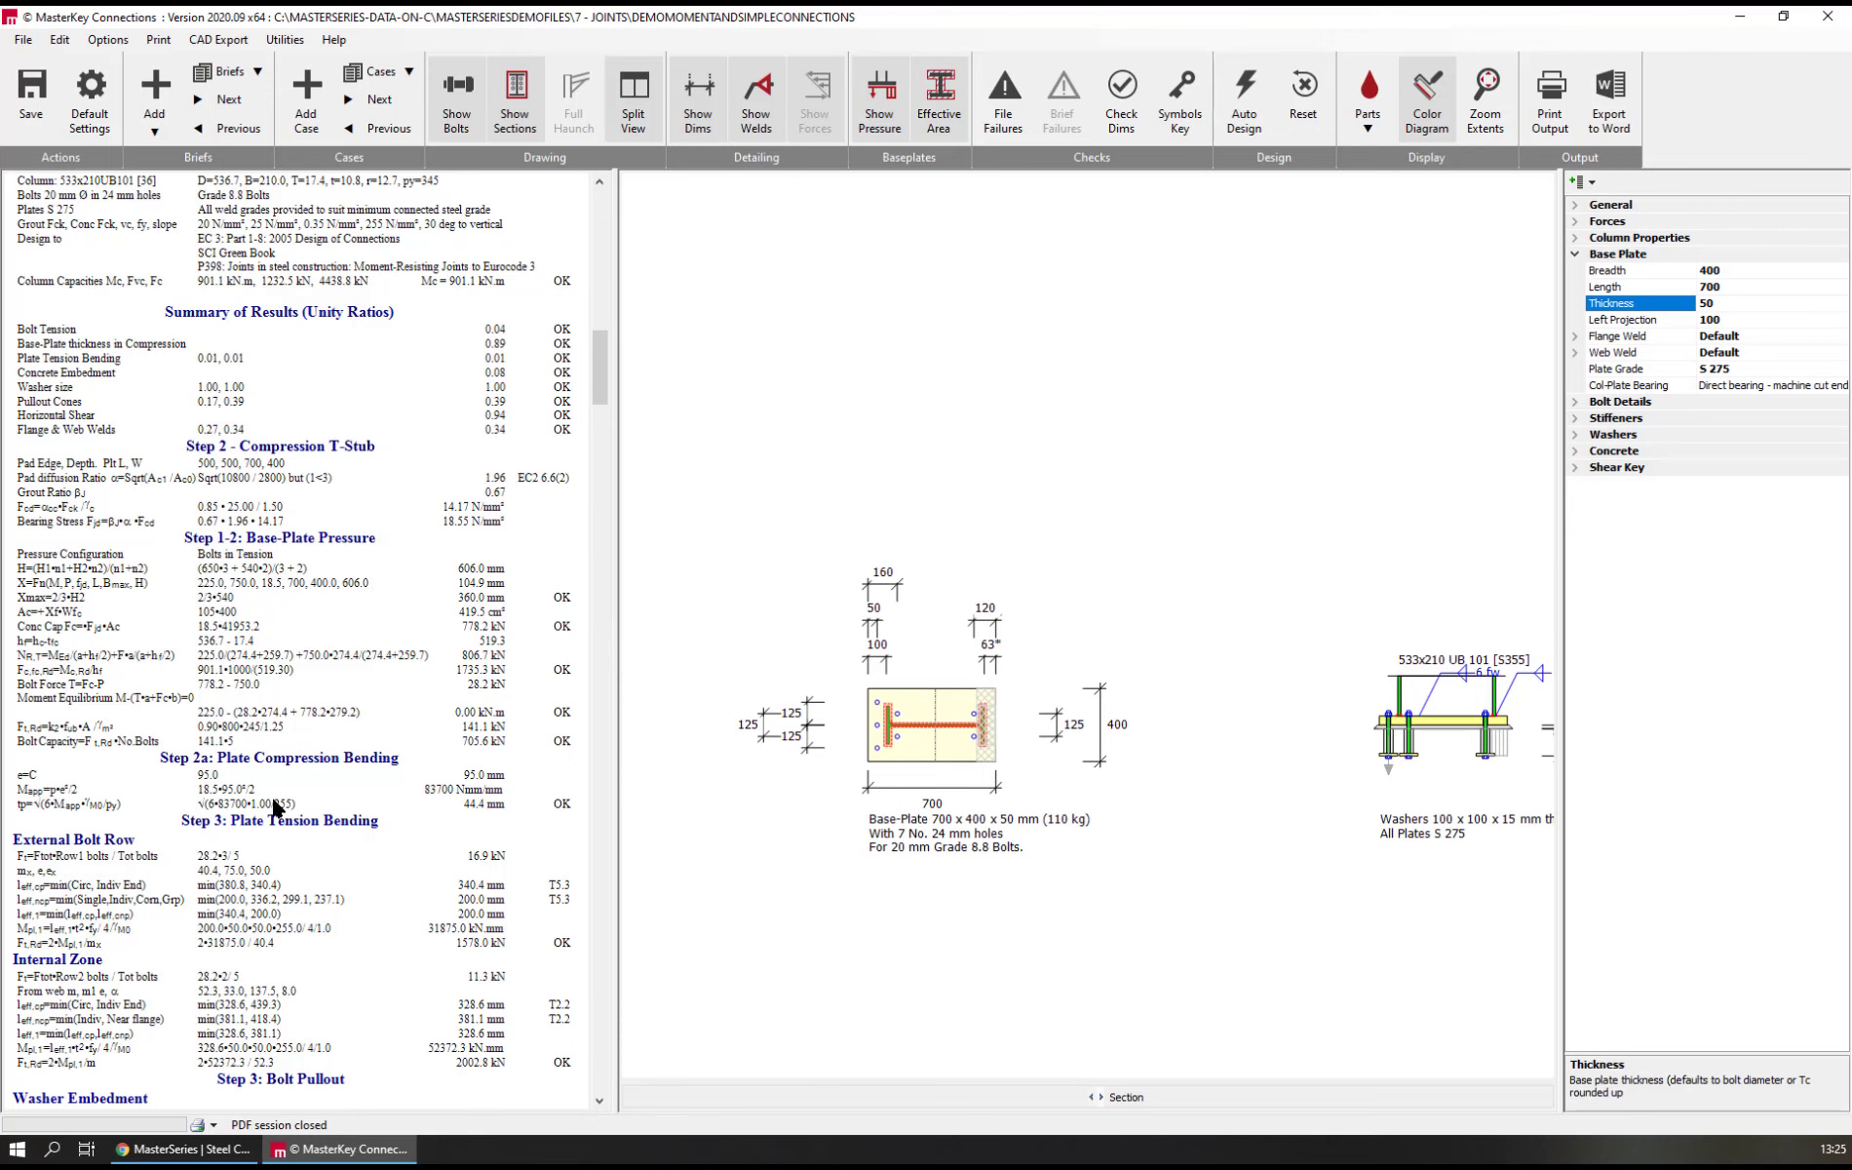
{"action": "scroll", "coordinate": [220, 846], "scroll_direction": "down", "scroll_amount": 4}
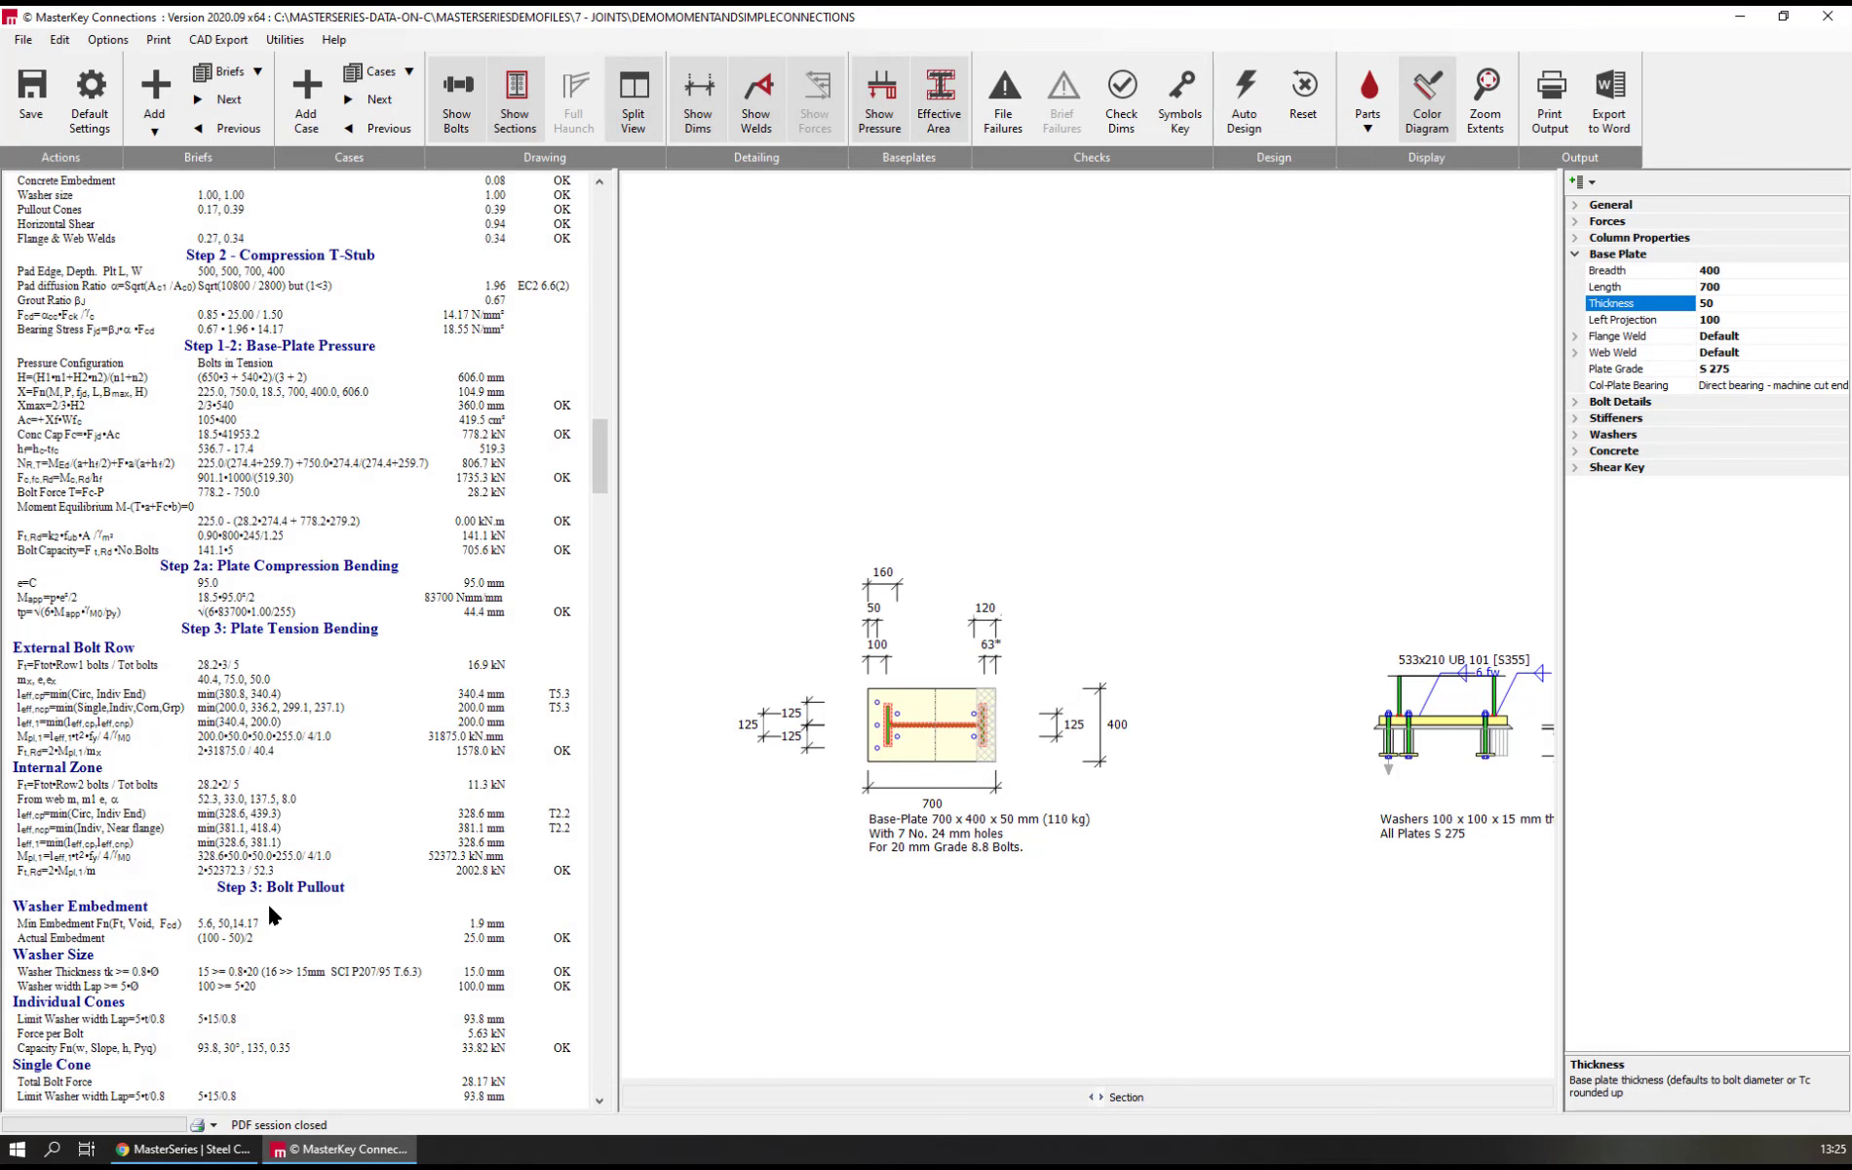
{"action": "scroll", "coordinate": [269, 913], "scroll_direction": "down", "scroll_amount": 4}
{"action": "scroll", "coordinate": [266, 902], "scroll_direction": "down", "scroll_amount": 1}
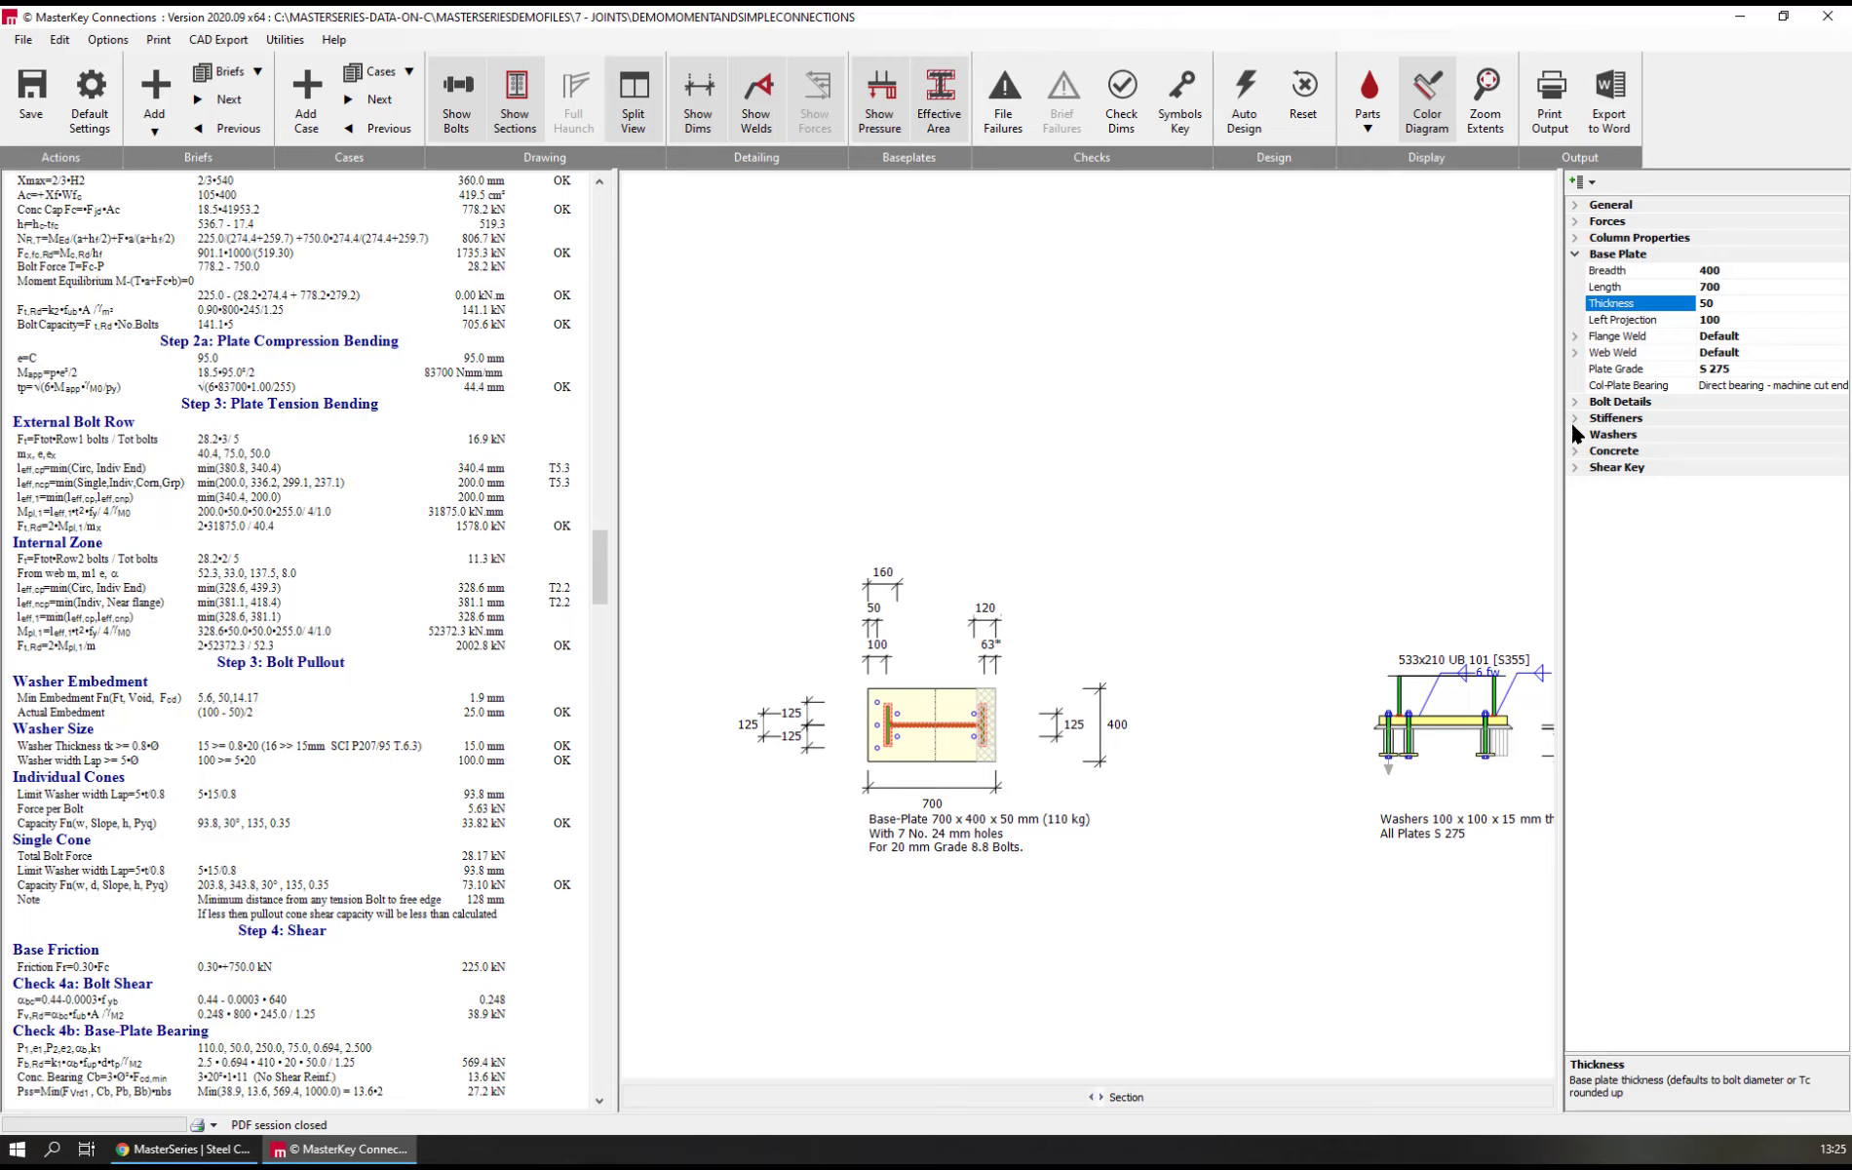
Set the concrete's pullout punching method to Punching perimeter
{"action": "left_click", "coordinate": [1575, 453]}
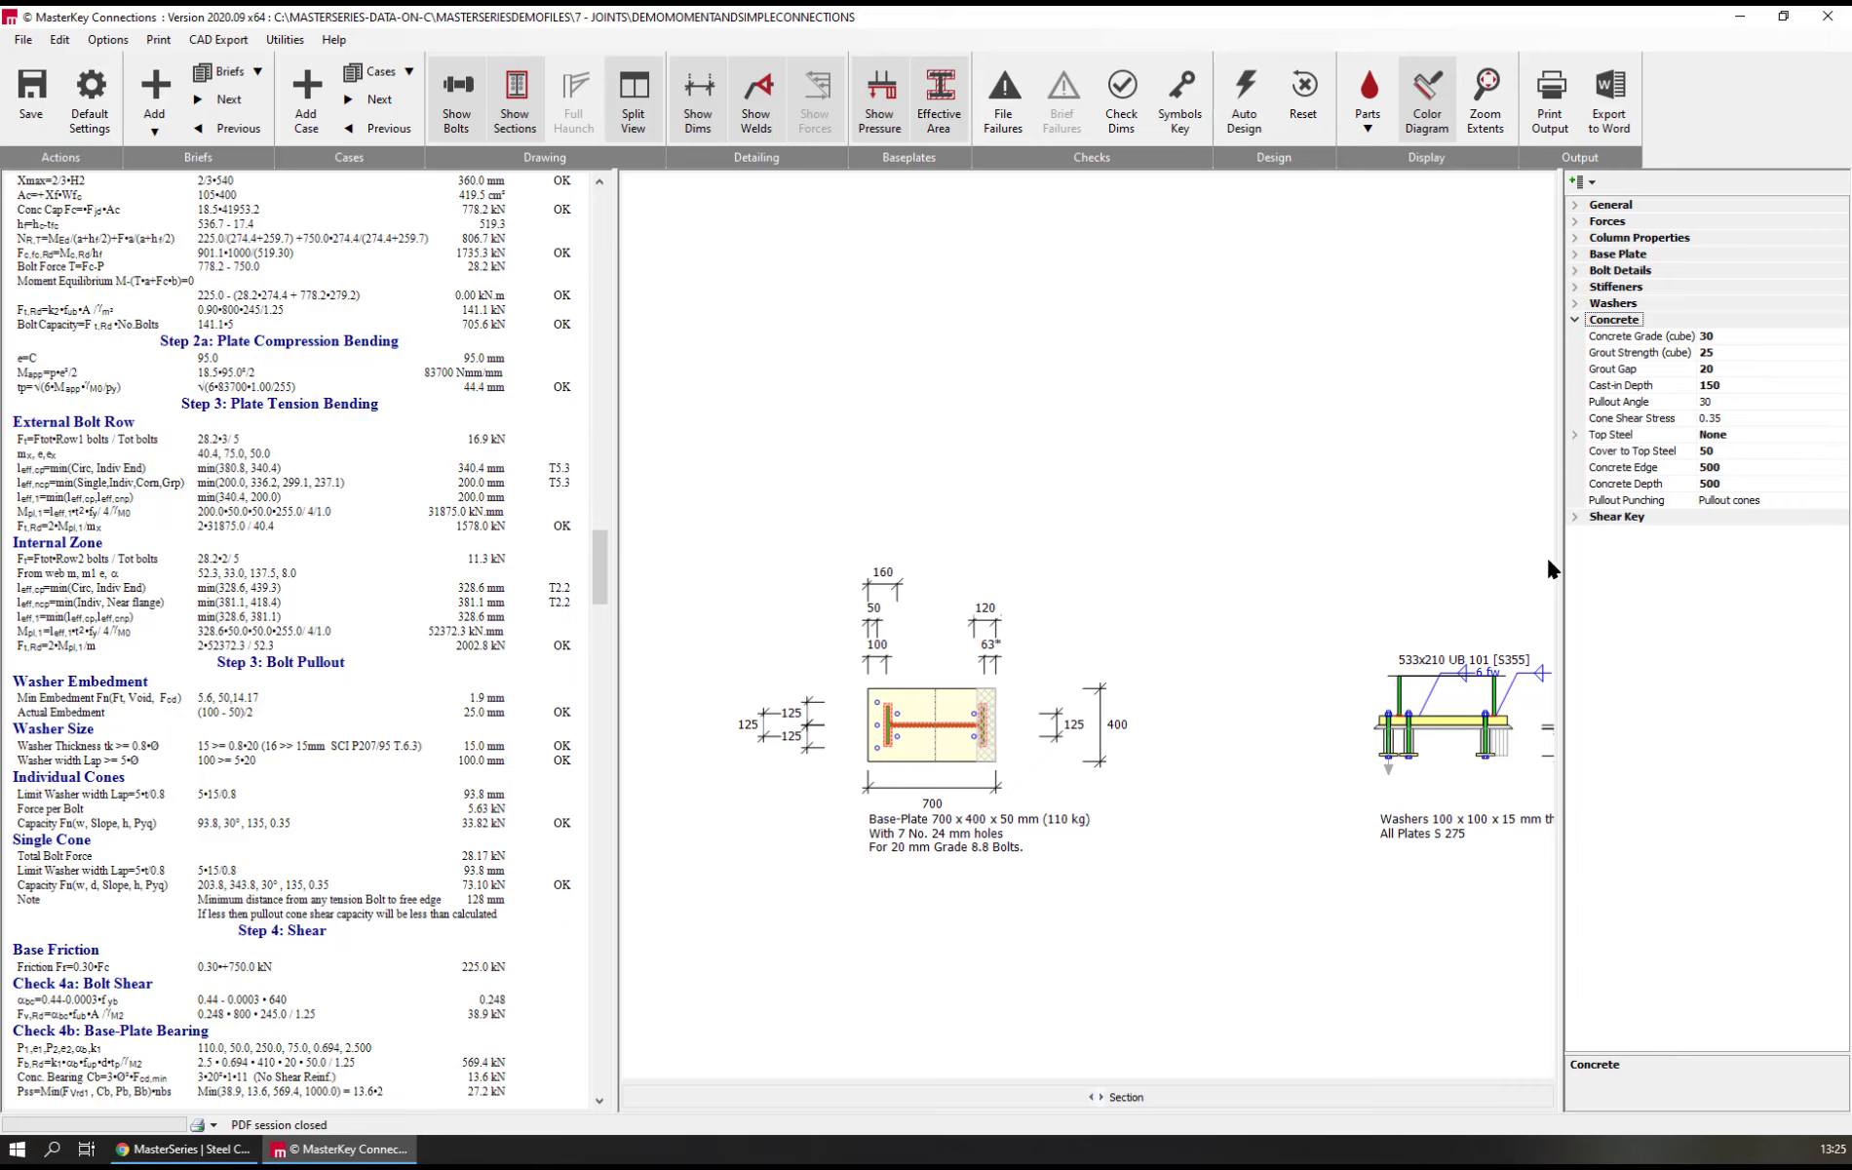
{"action": "left_click", "coordinate": [1622, 503]}
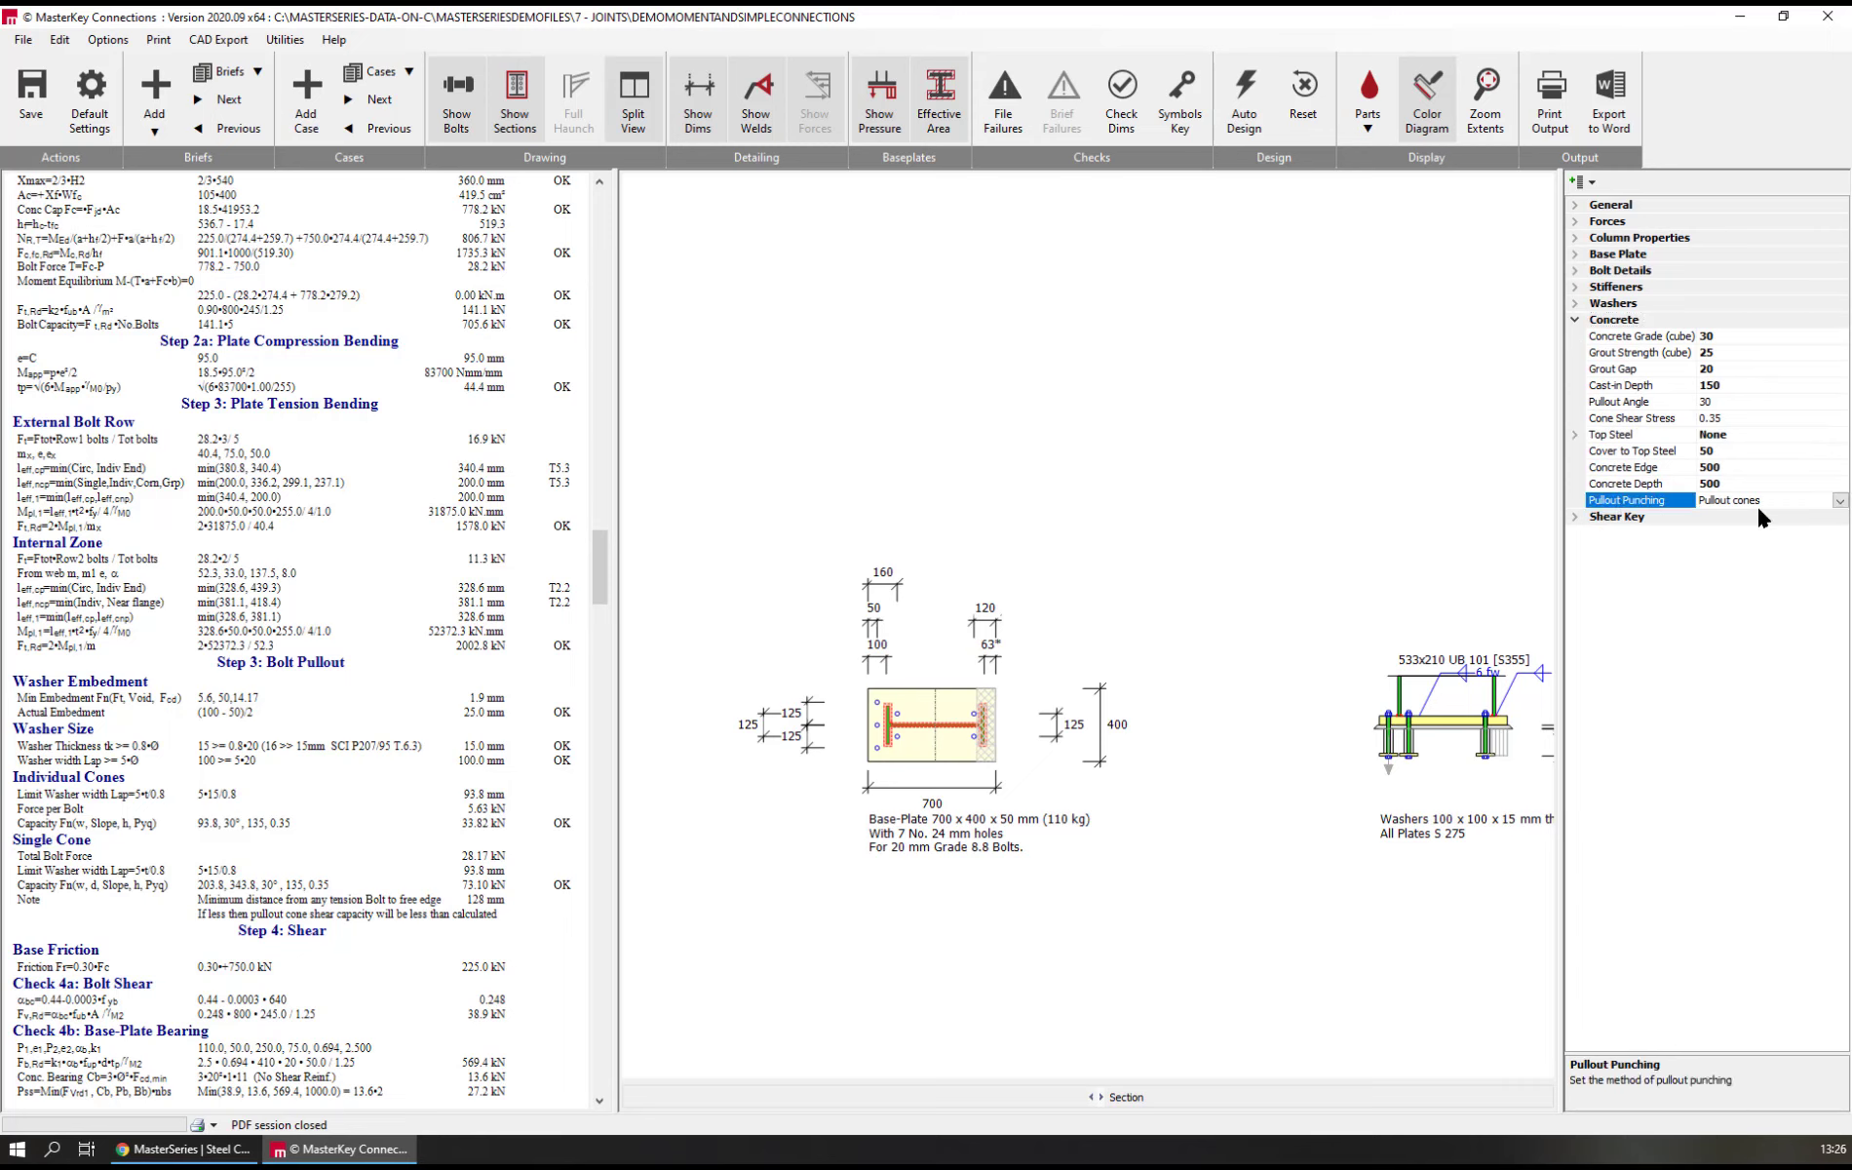
{"action": "left_click", "coordinate": [1840, 500]}
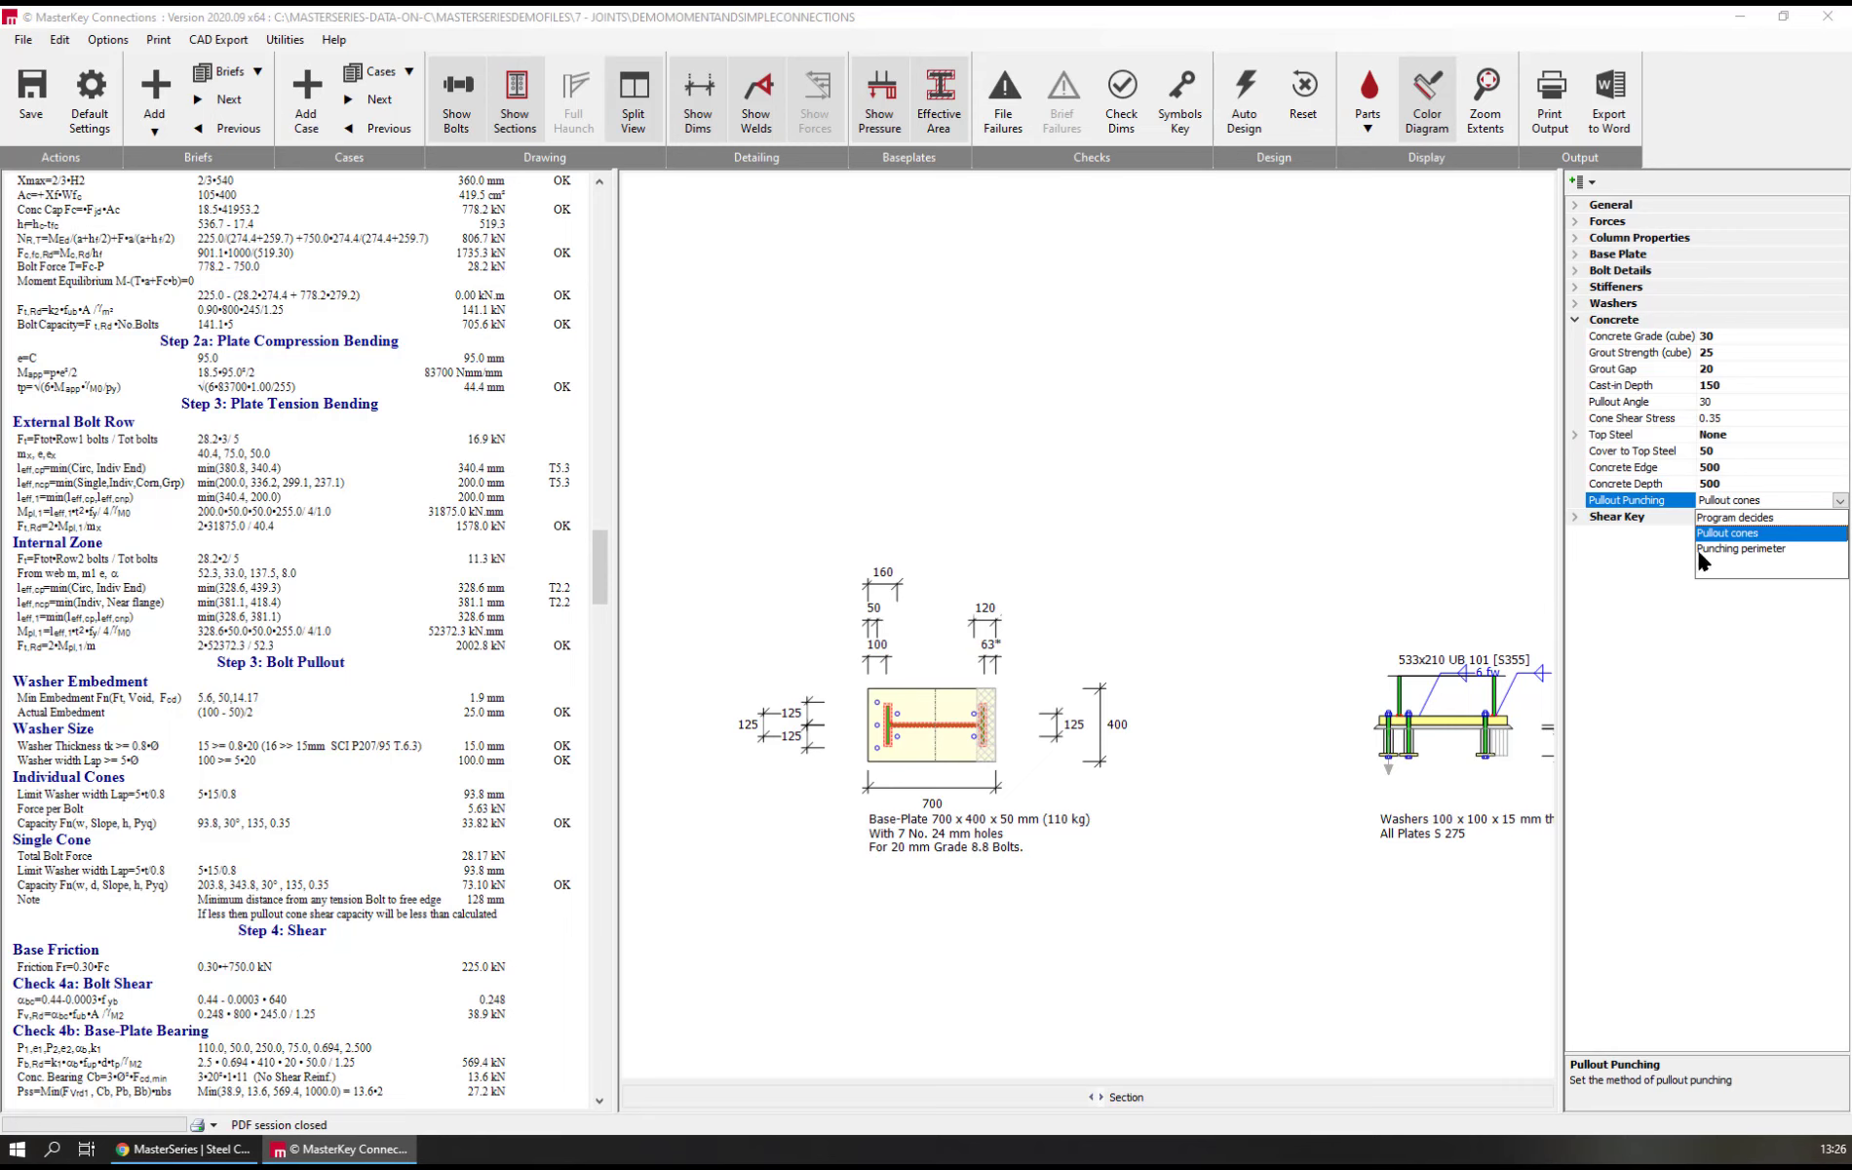
{"action": "left_click", "coordinate": [1747, 550]}
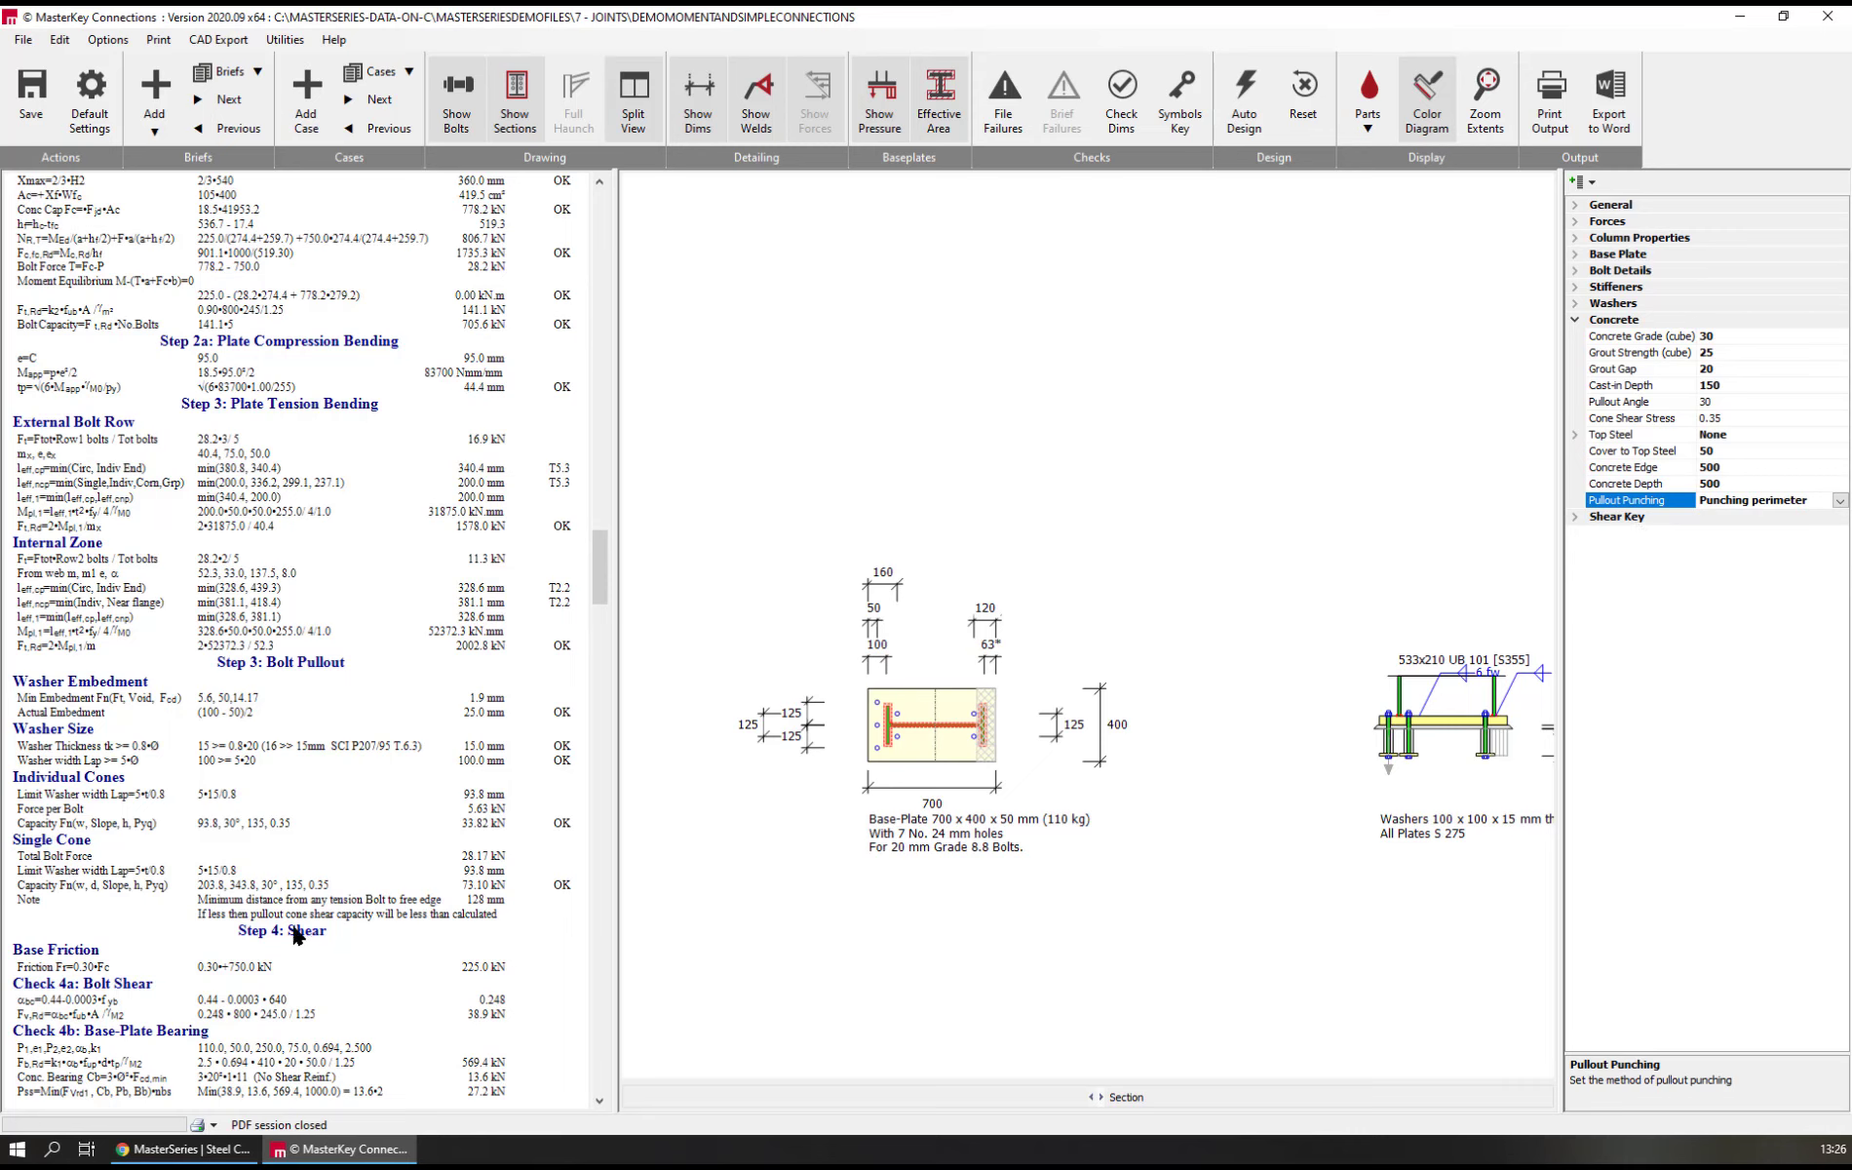
Define the concrete's top steel as 10 mm diameter bars at 200 mm centres
{"action": "double_click", "coordinate": [1601, 439]}
{"action": "left_click", "coordinate": [1614, 454]}
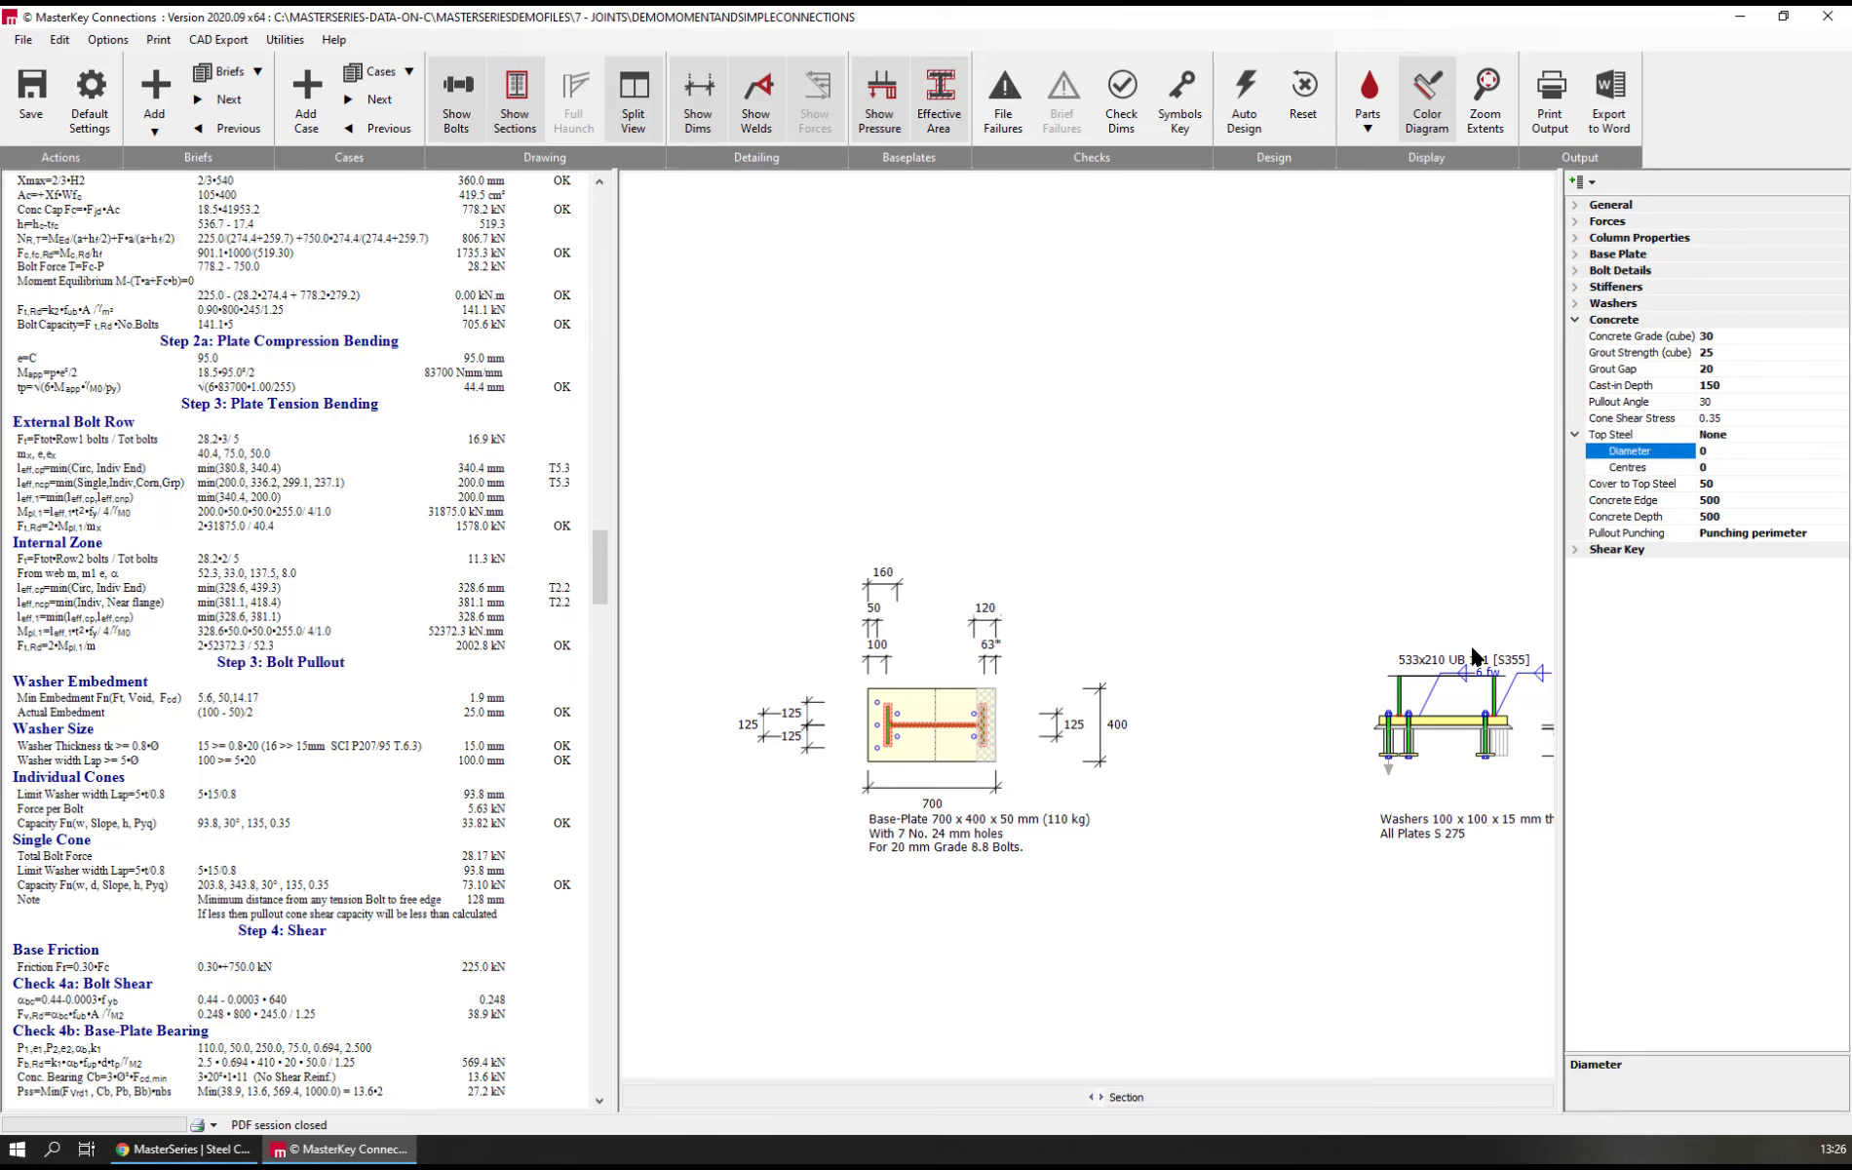
{"action": "type", "text": "10"}
{"action": "left_click", "coordinate": [1620, 470]}
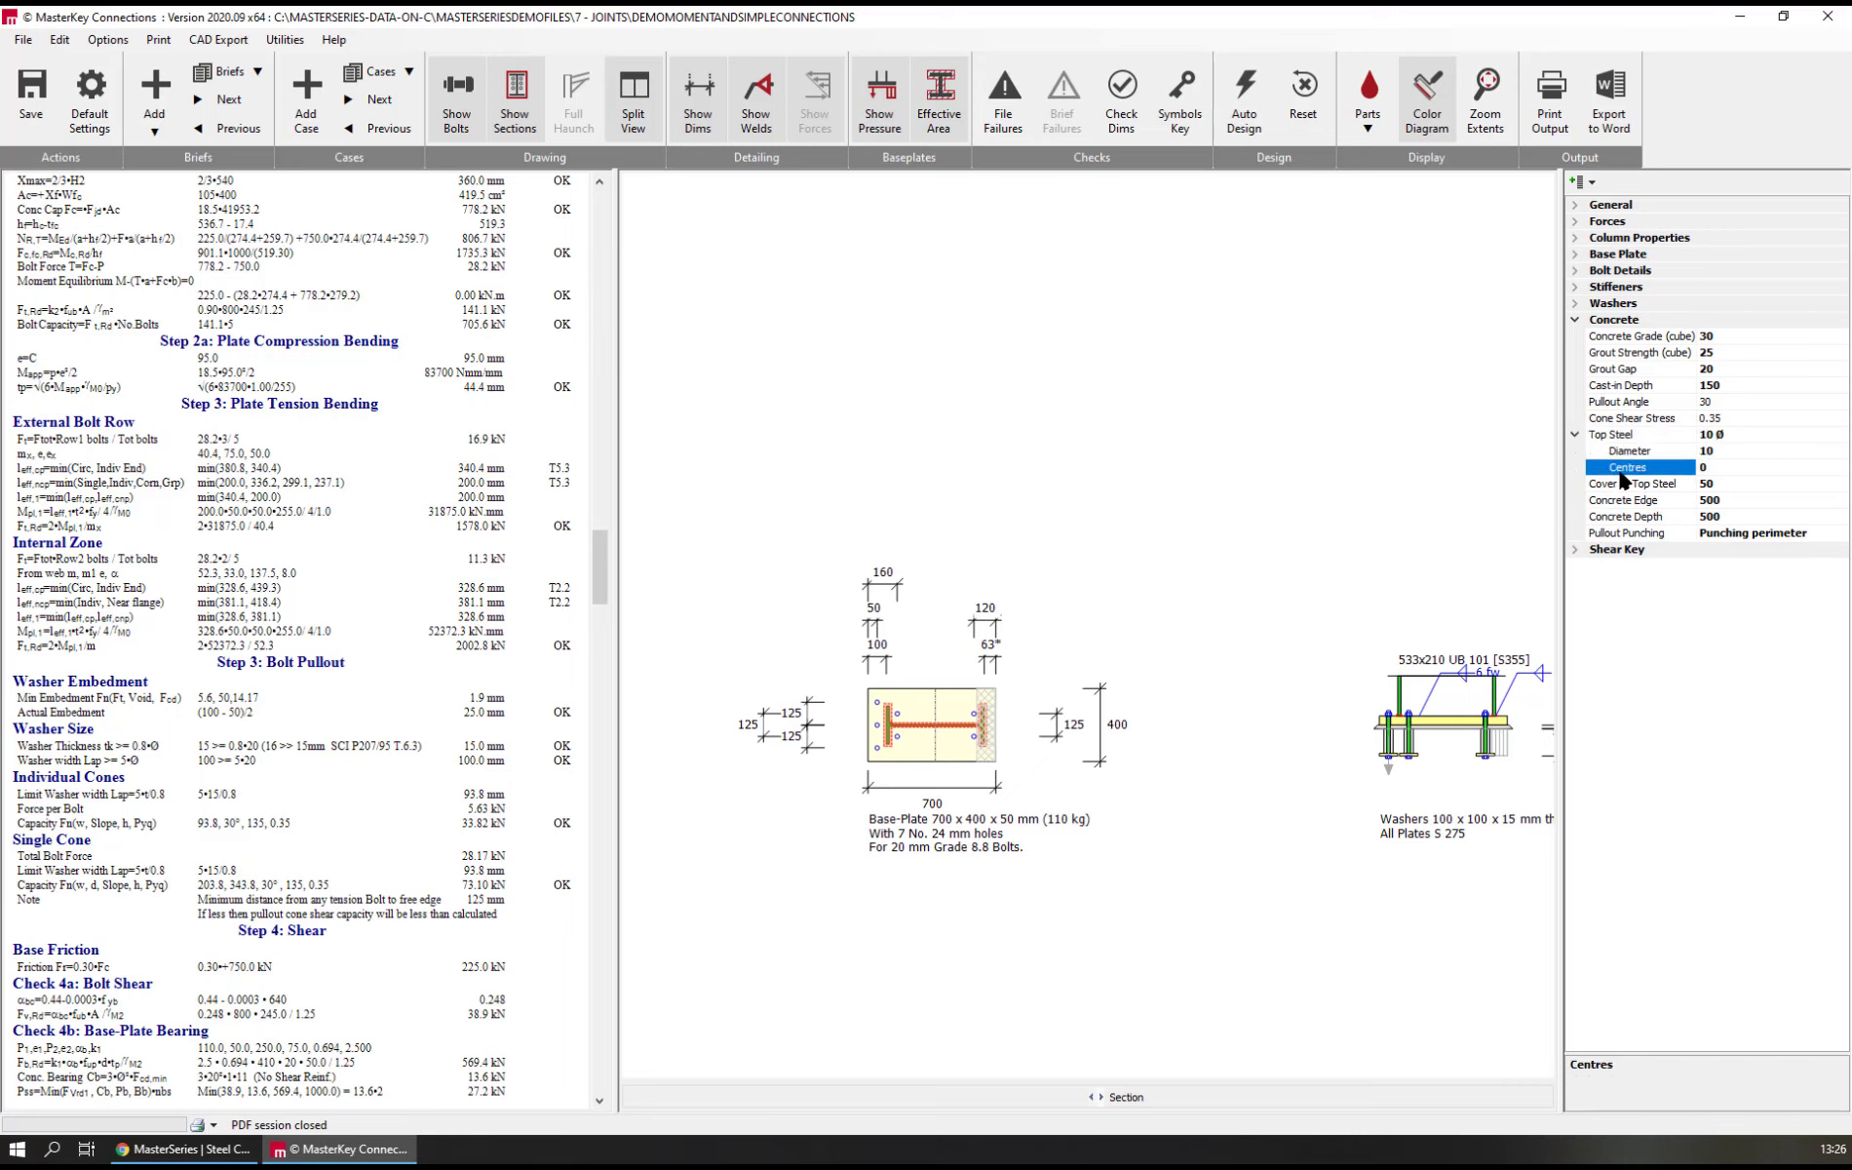
{"action": "type", "text": "200"}
{"action": "key", "text": "Return"}
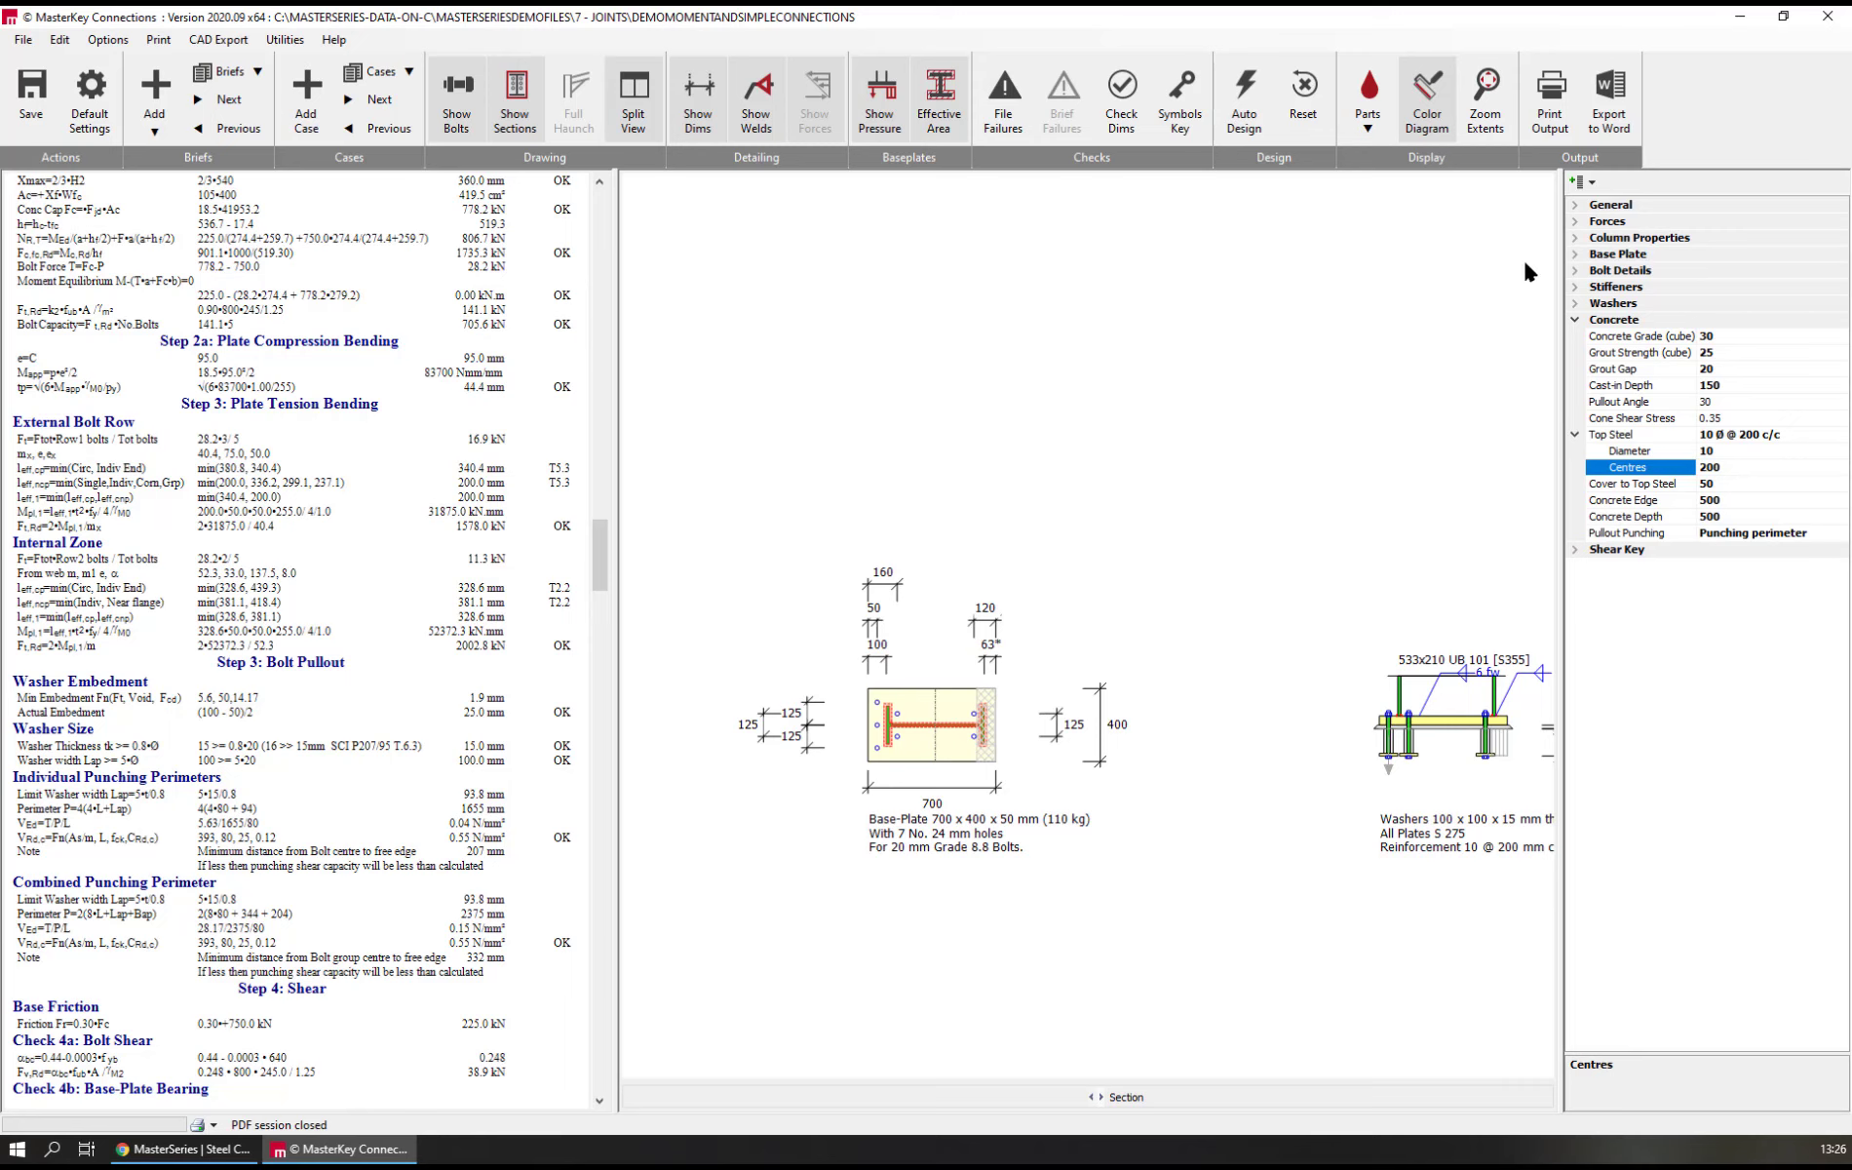
View the Fire Case option among the forces and close the connections file, saving its changes
{"action": "left_click", "coordinate": [1575, 221]}
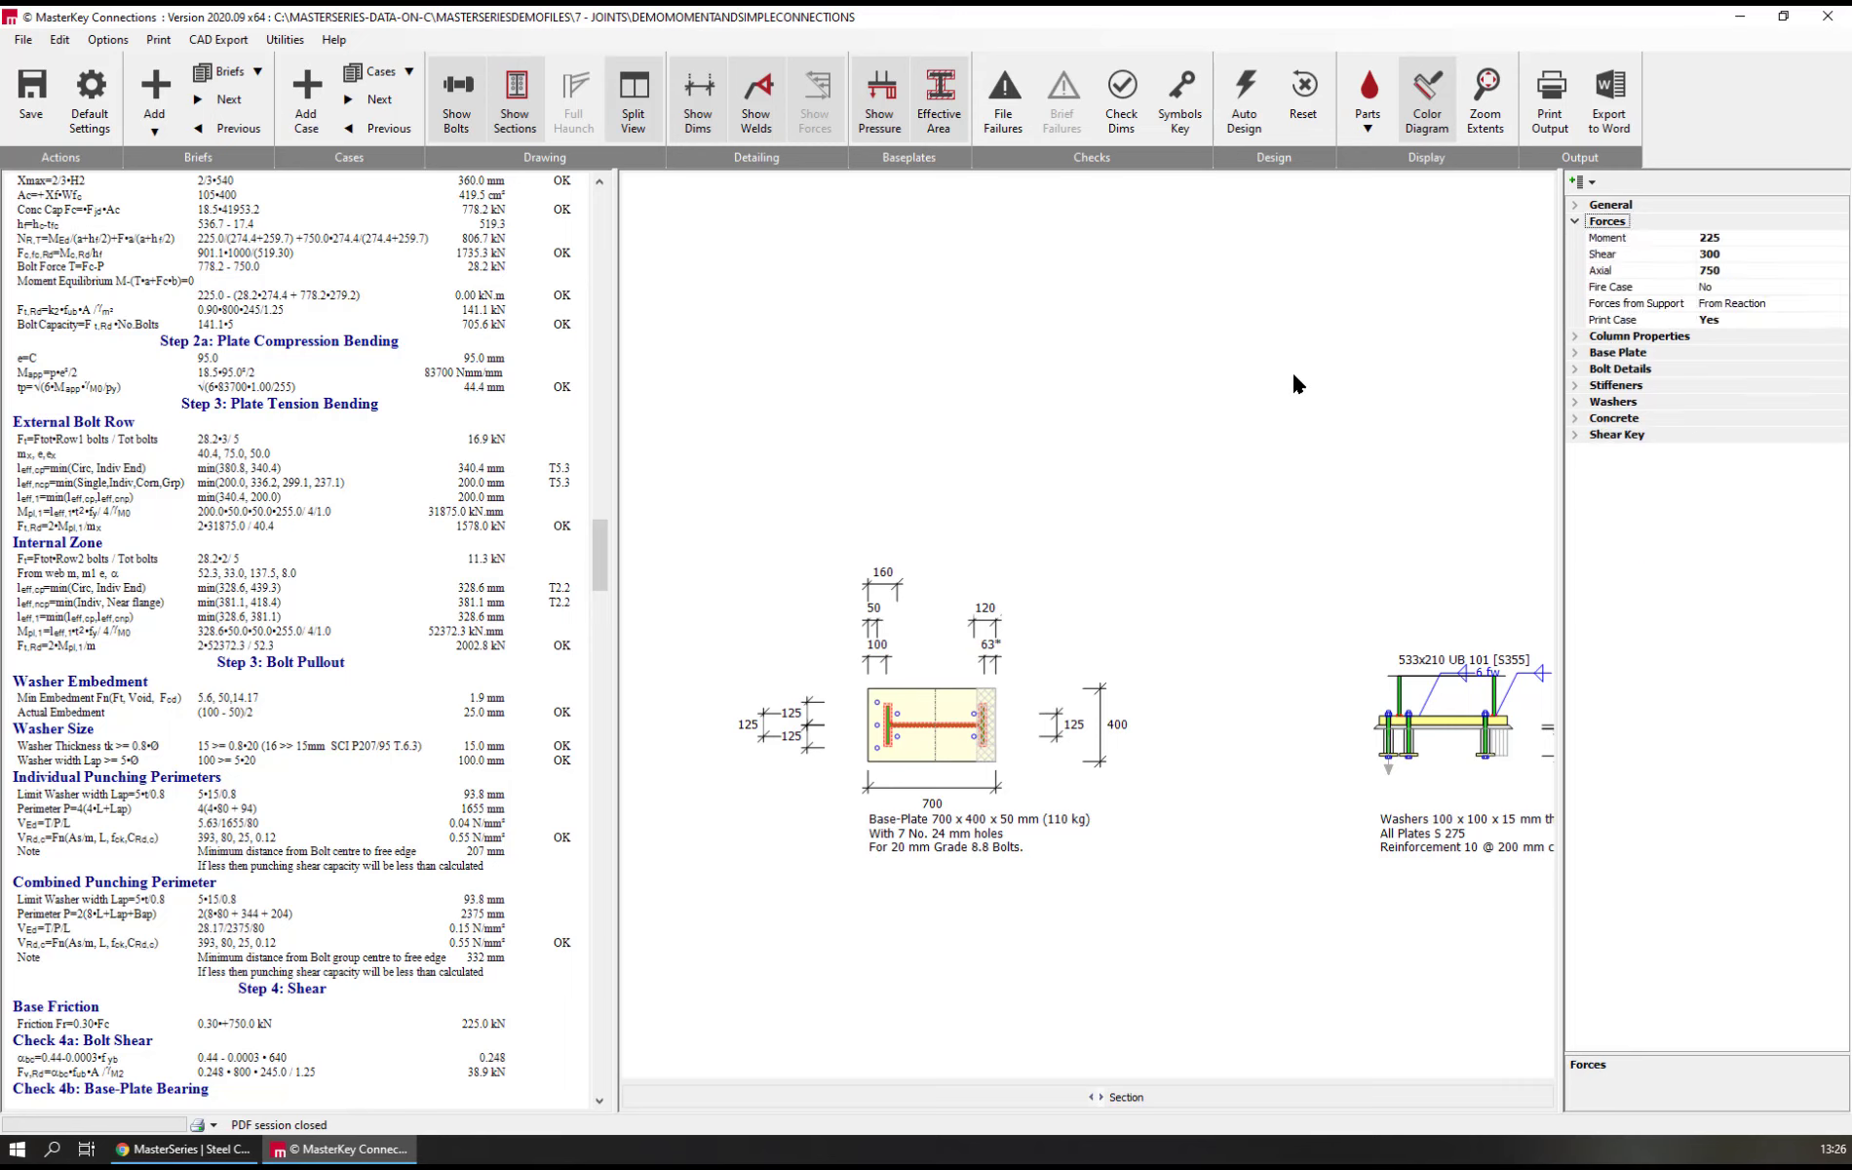
{"action": "left_click", "coordinate": [1628, 287]}
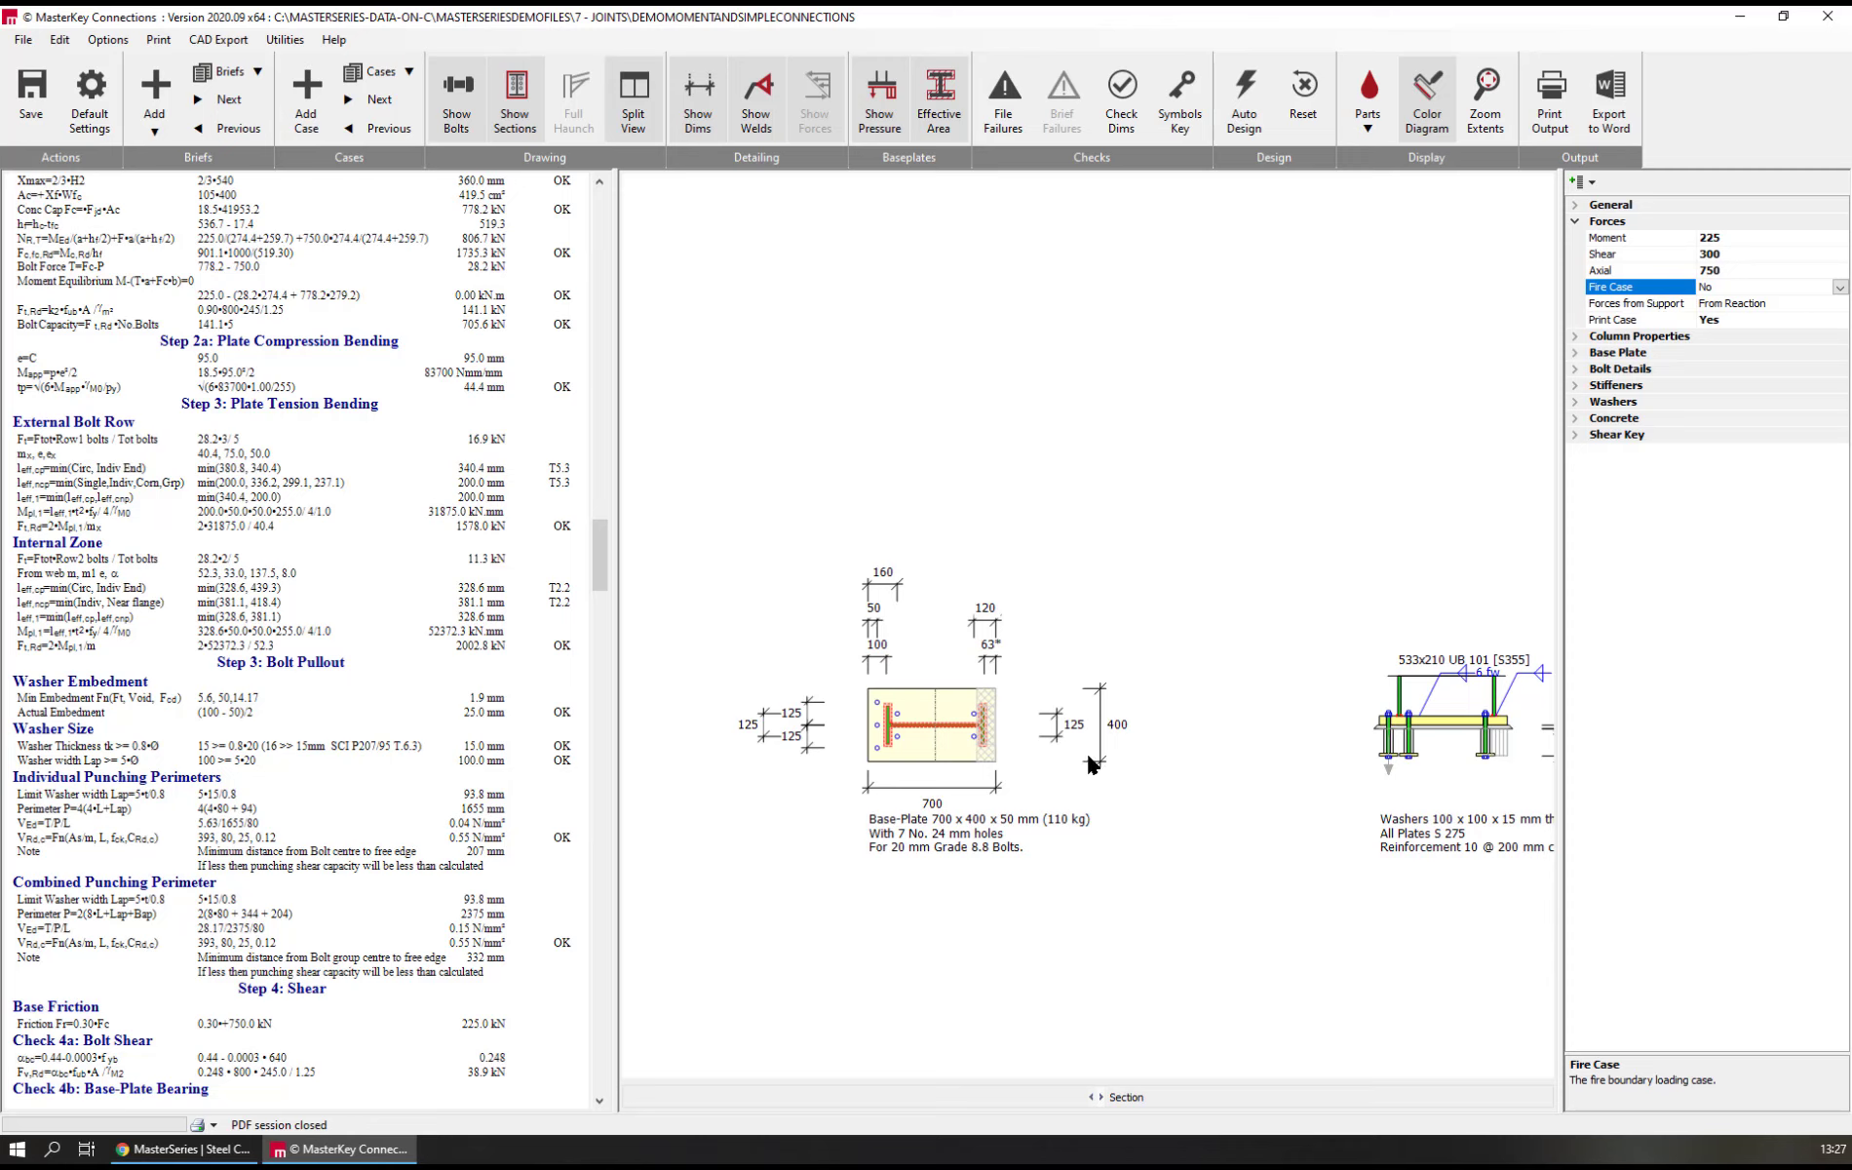
{"action": "left_click", "coordinate": [1823, 24]}
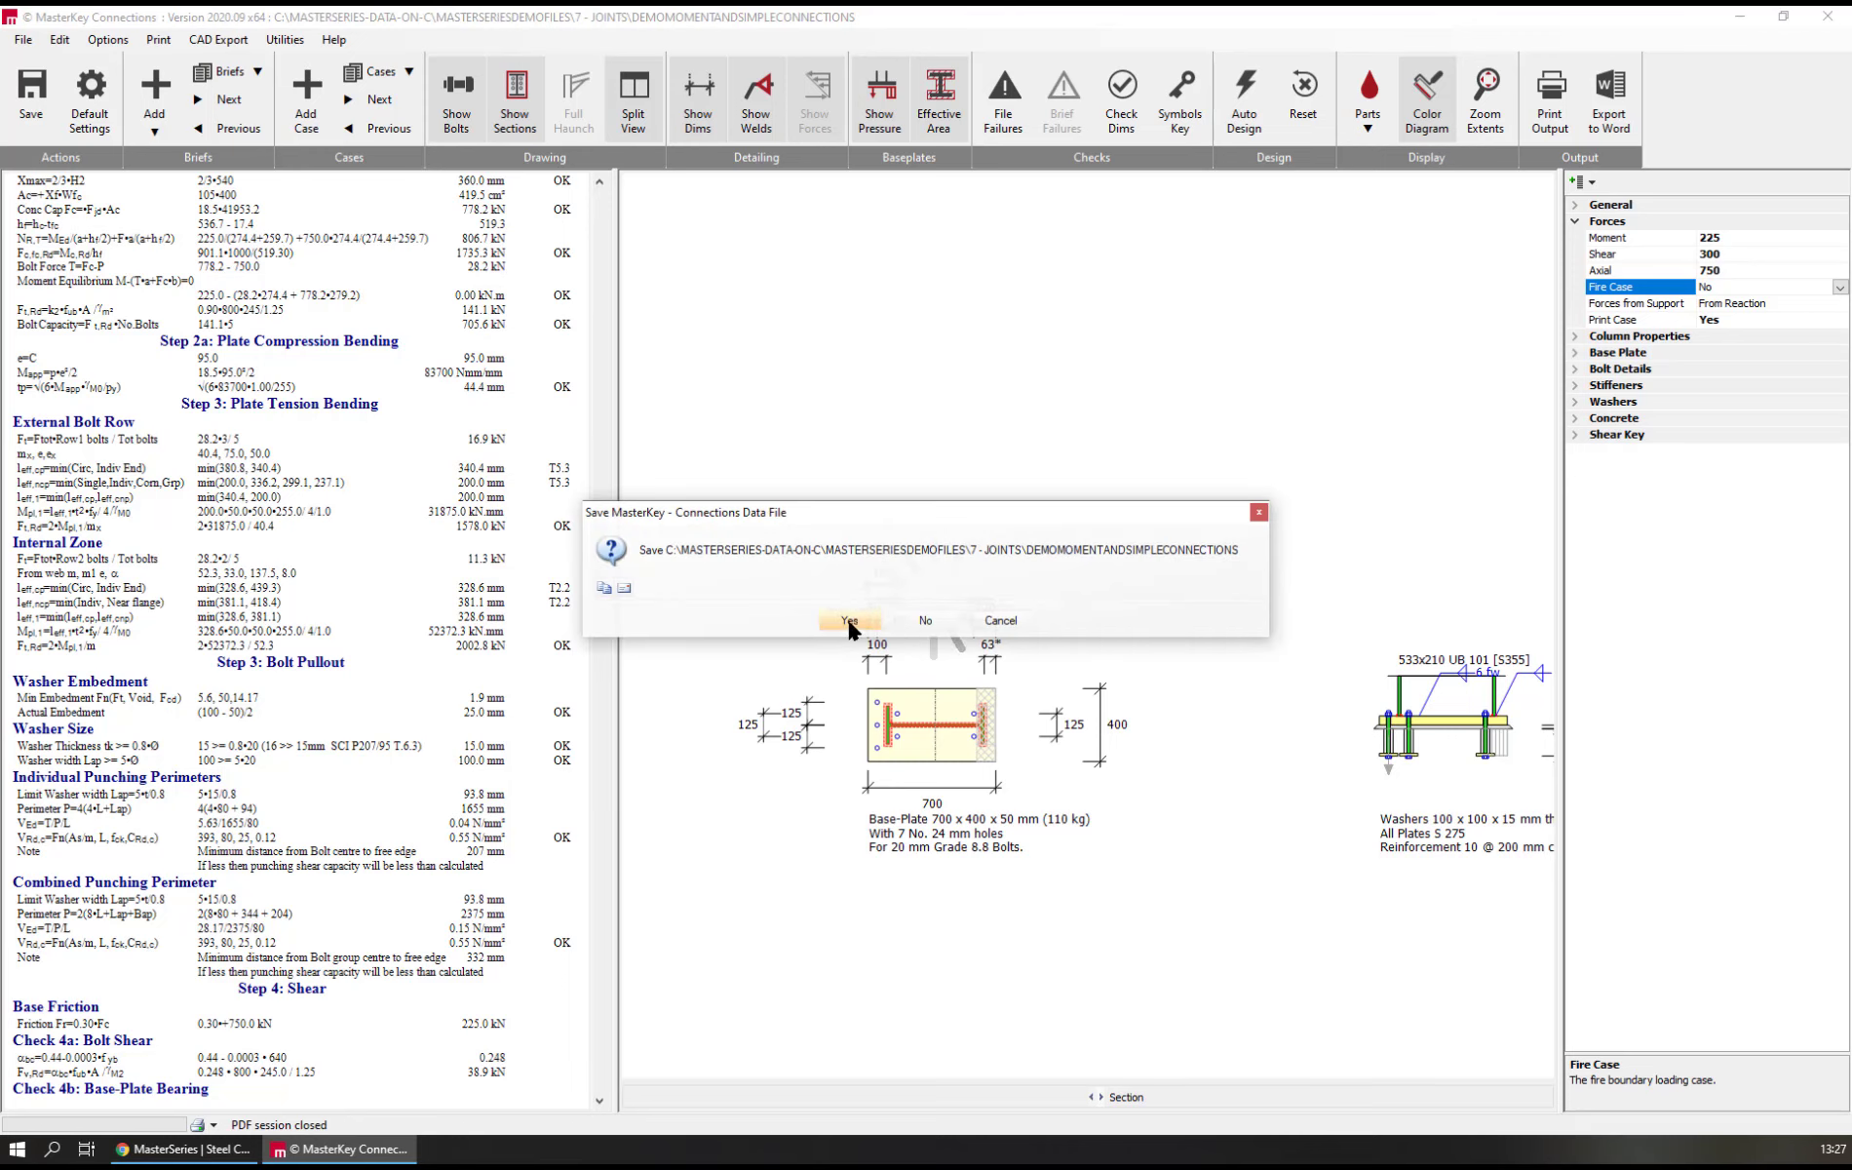
{"action": "left_click", "coordinate": [858, 620]}
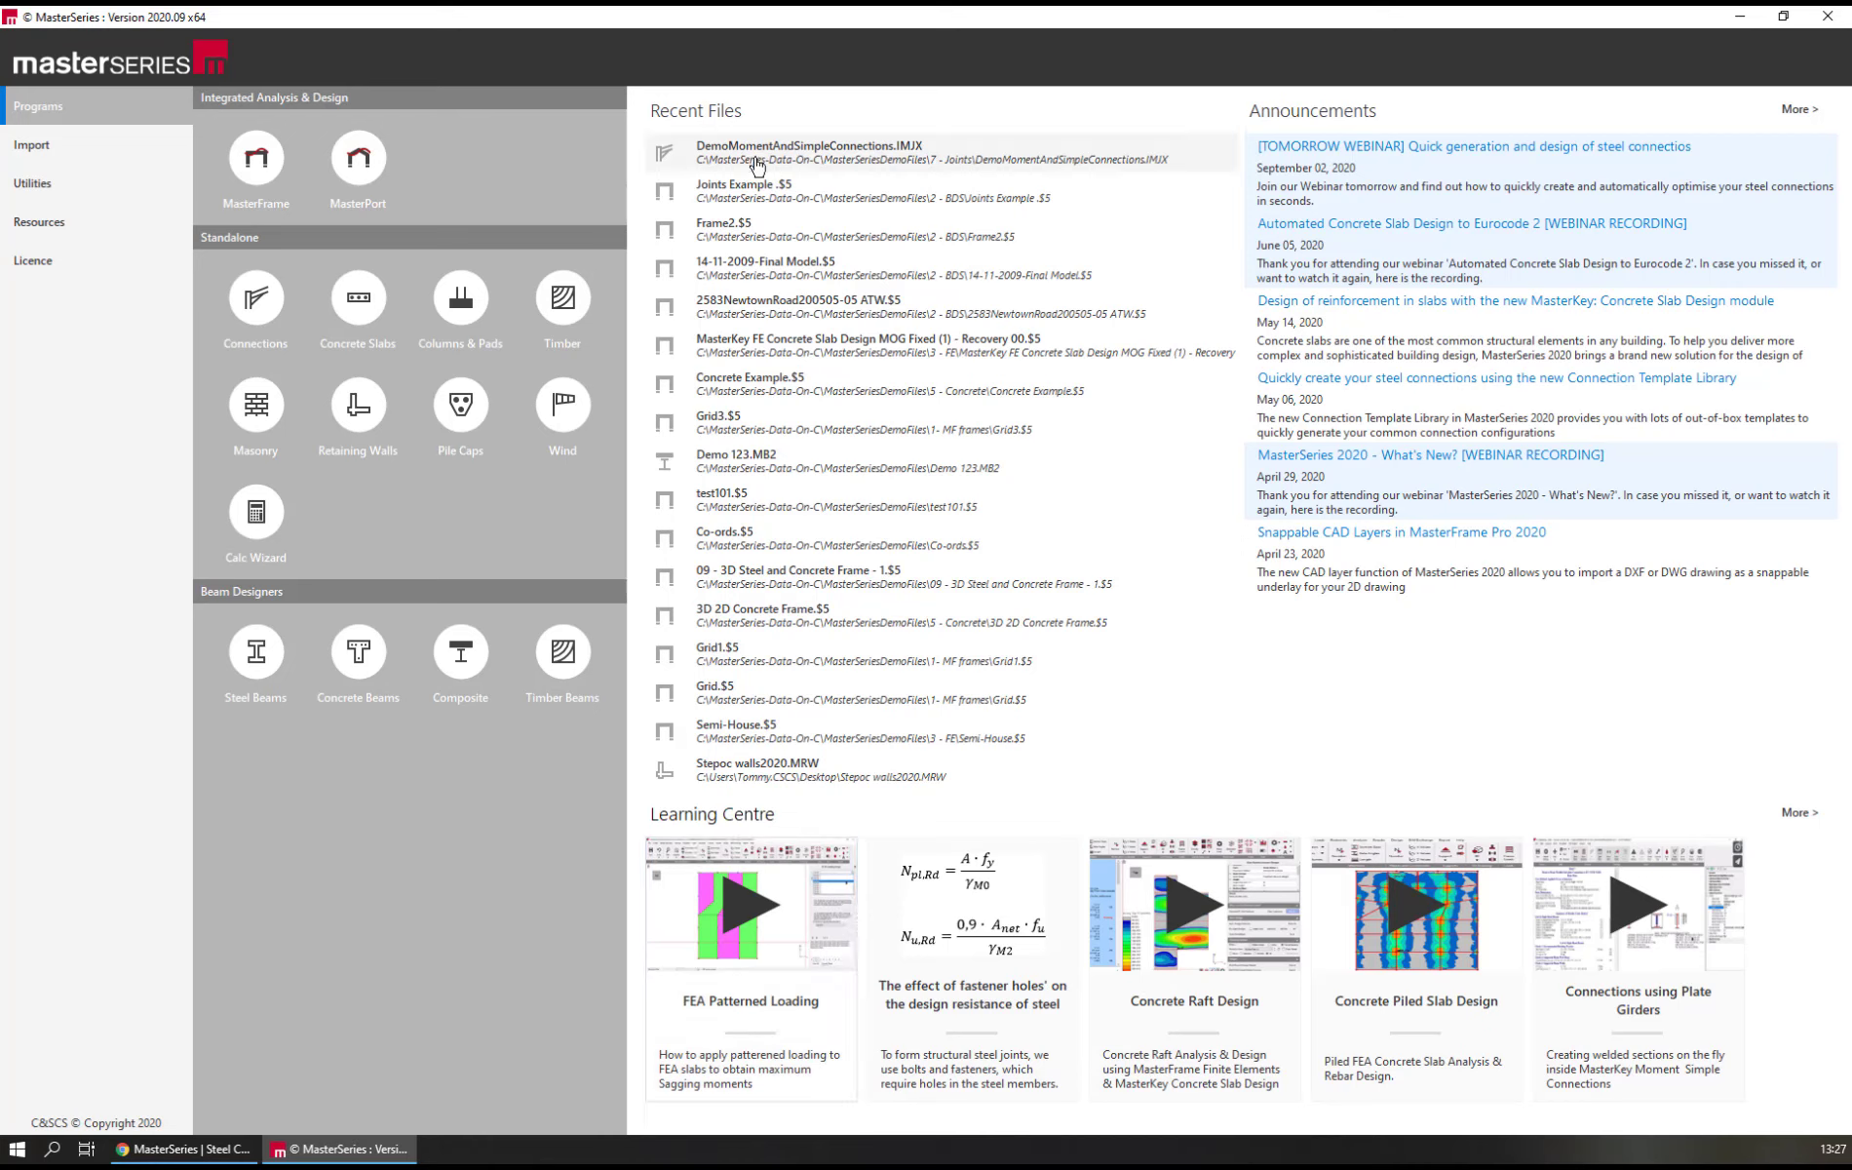
Open the recent file "Joints Example .$5" in MasterFrame and display the frame in 3D, coloured by section
{"action": "left_click", "coordinate": [782, 199]}
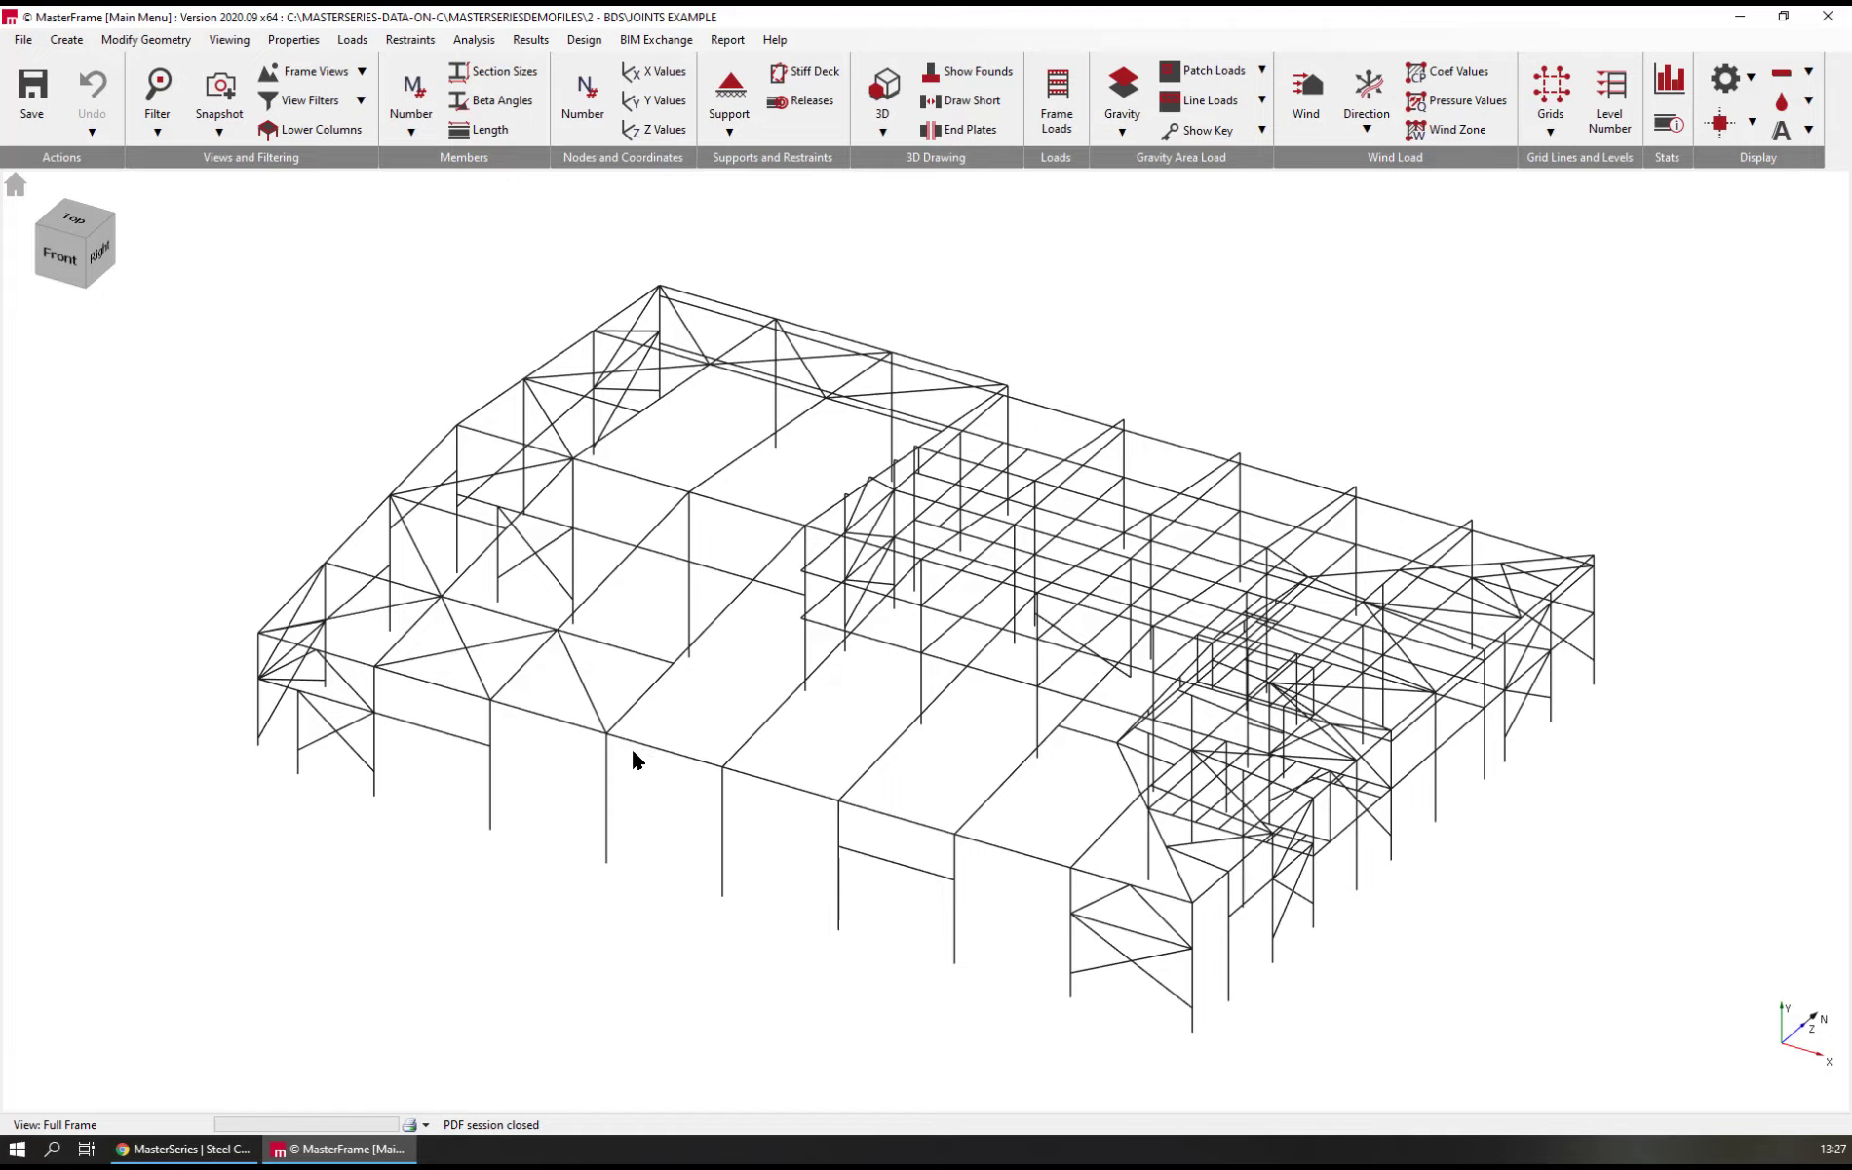
{"action": "mouse_move", "coordinate": [632, 751]}
{"action": "middle_mouse_down"}
{"action": "mouse_move", "coordinate": [760, 677]}
{"action": "mouse_move", "coordinate": [1006, 676]}
{"action": "mouse_move", "coordinate": [1236, 717]}
{"action": "mouse_move", "coordinate": [1007, 780]}
{"action": "mouse_move", "coordinate": [637, 780]}
{"action": "middle_mouse_up"}
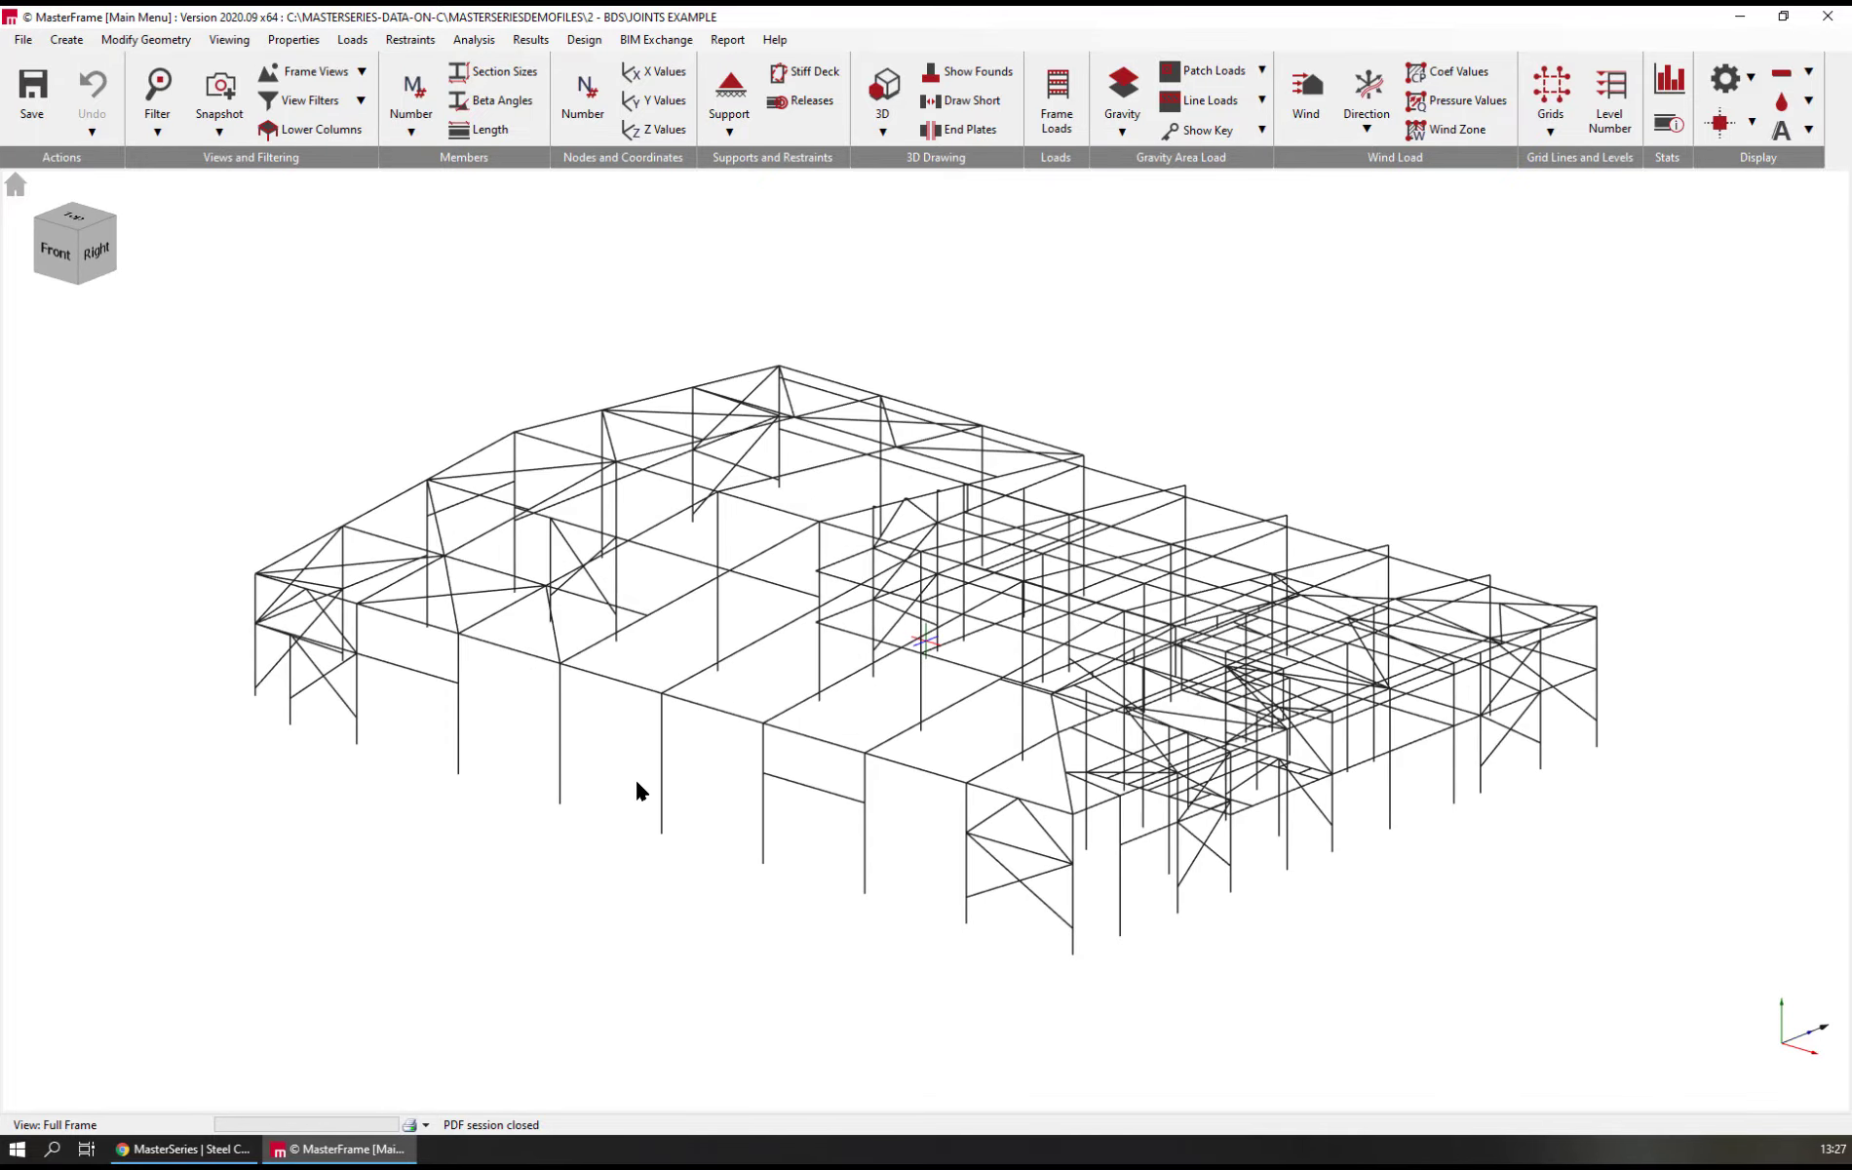
{"action": "left_click", "coordinate": [884, 93]}
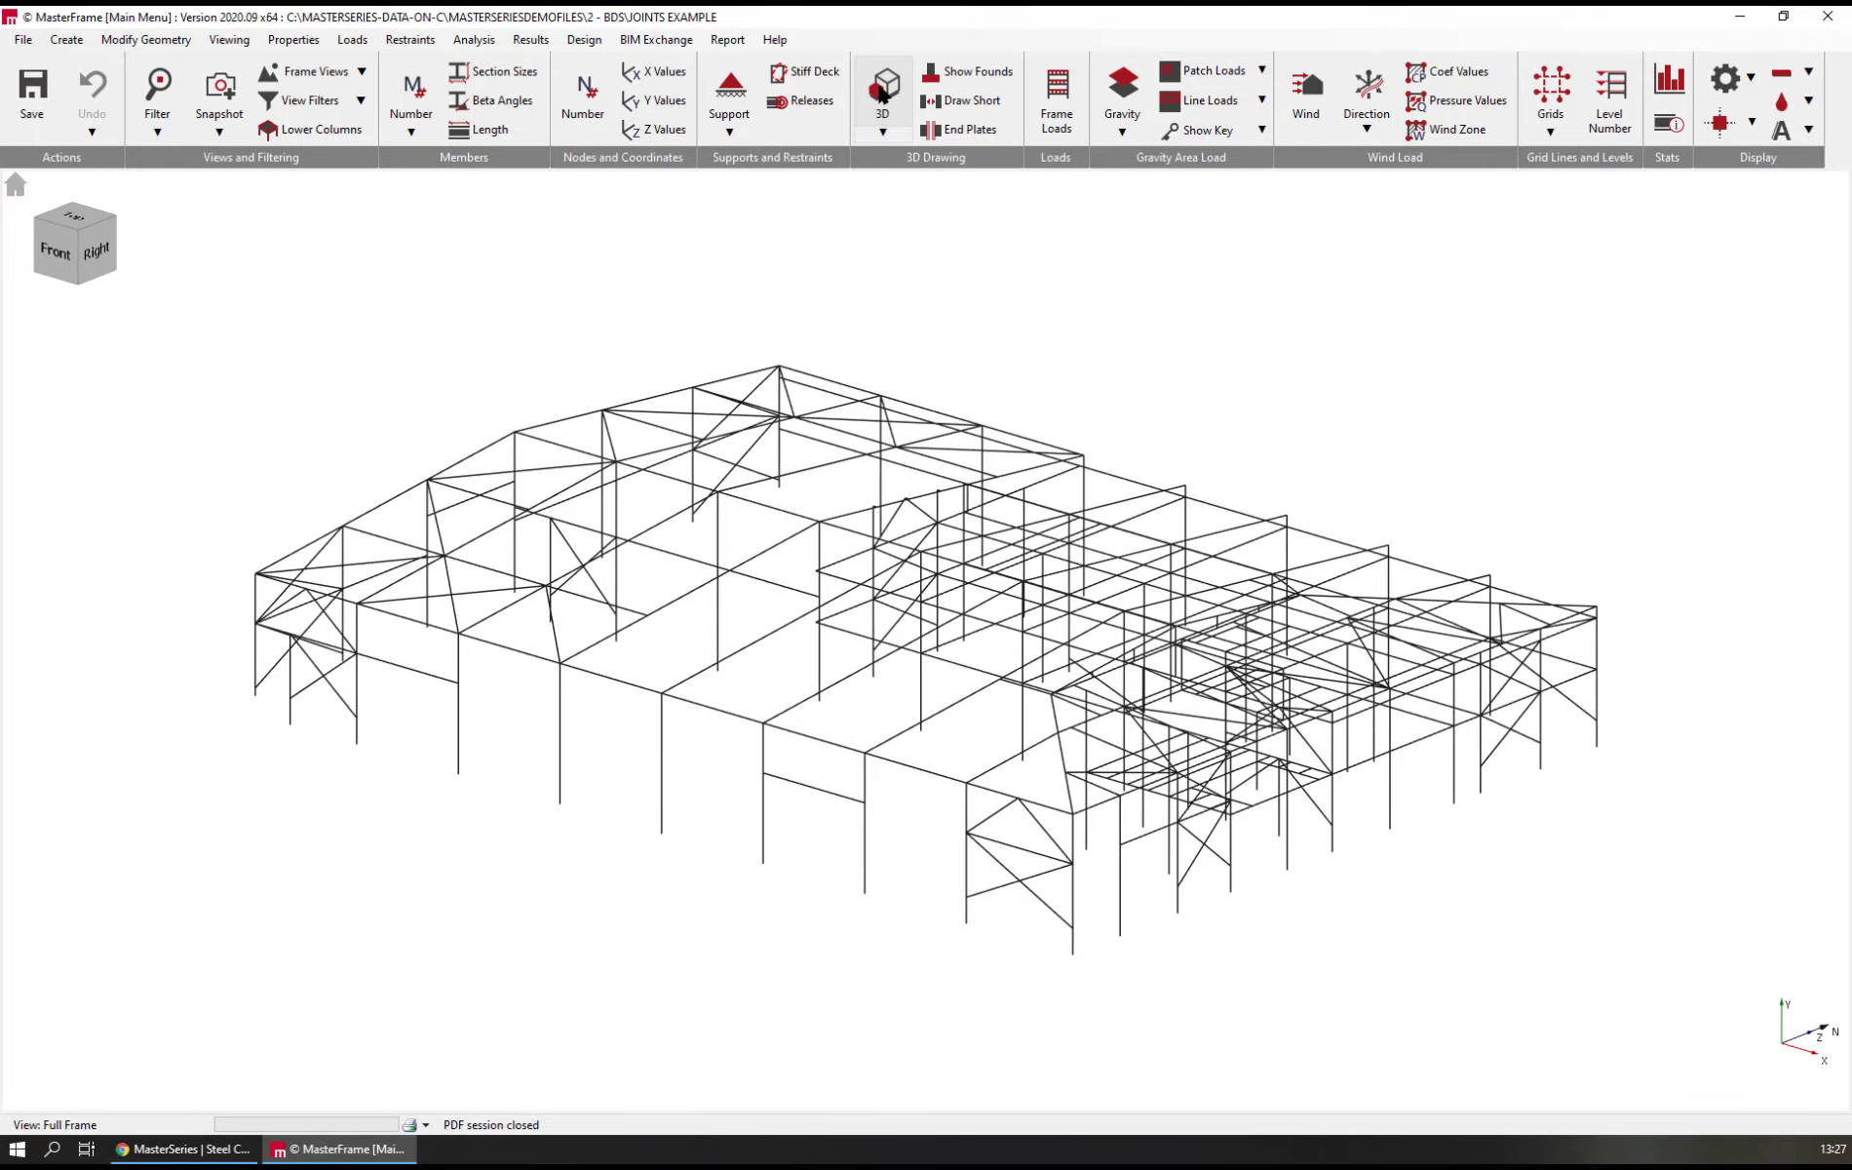
{"action": "left_click", "coordinate": [883, 130]}
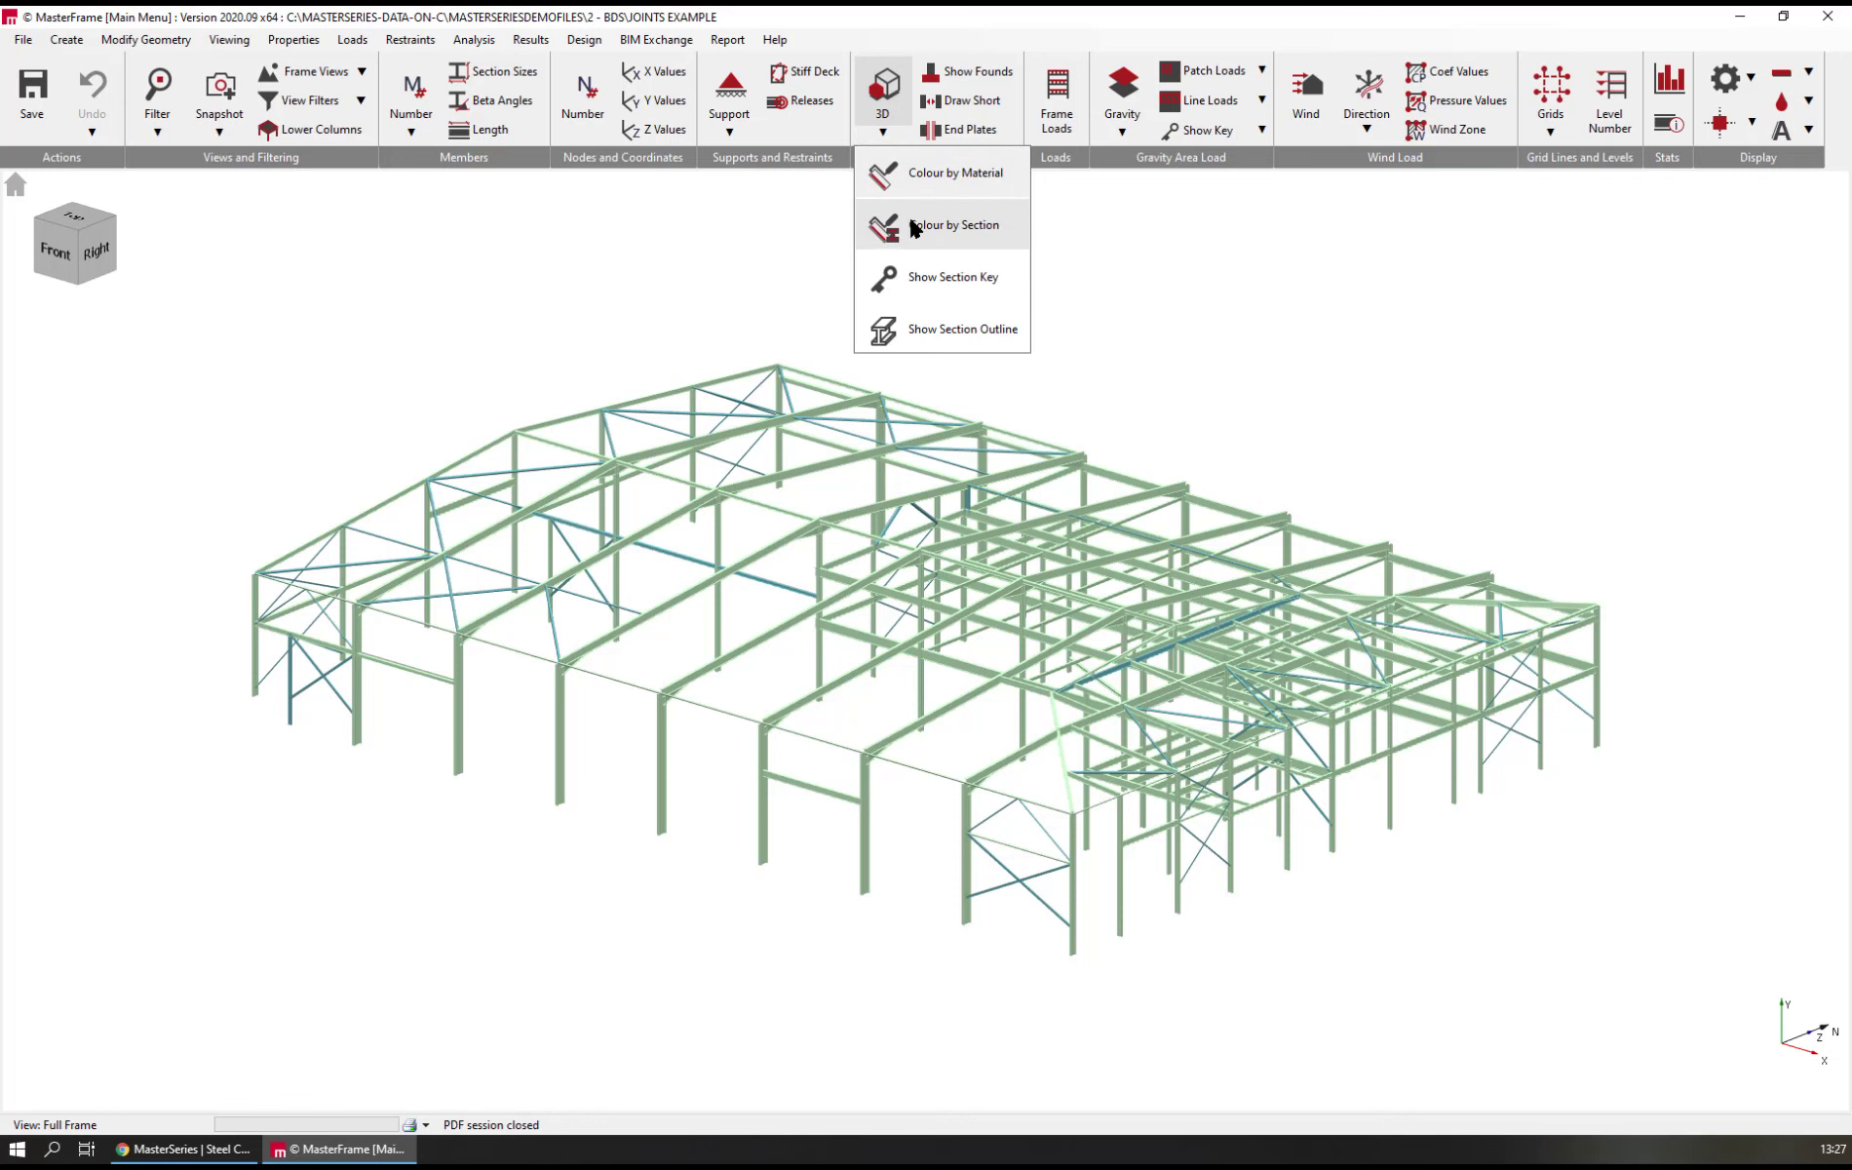
{"action": "left_click", "coordinate": [919, 232]}
{"action": "middle_click_drag", "start_coordinate": [573, 849], "coordinate": [566, 849]}
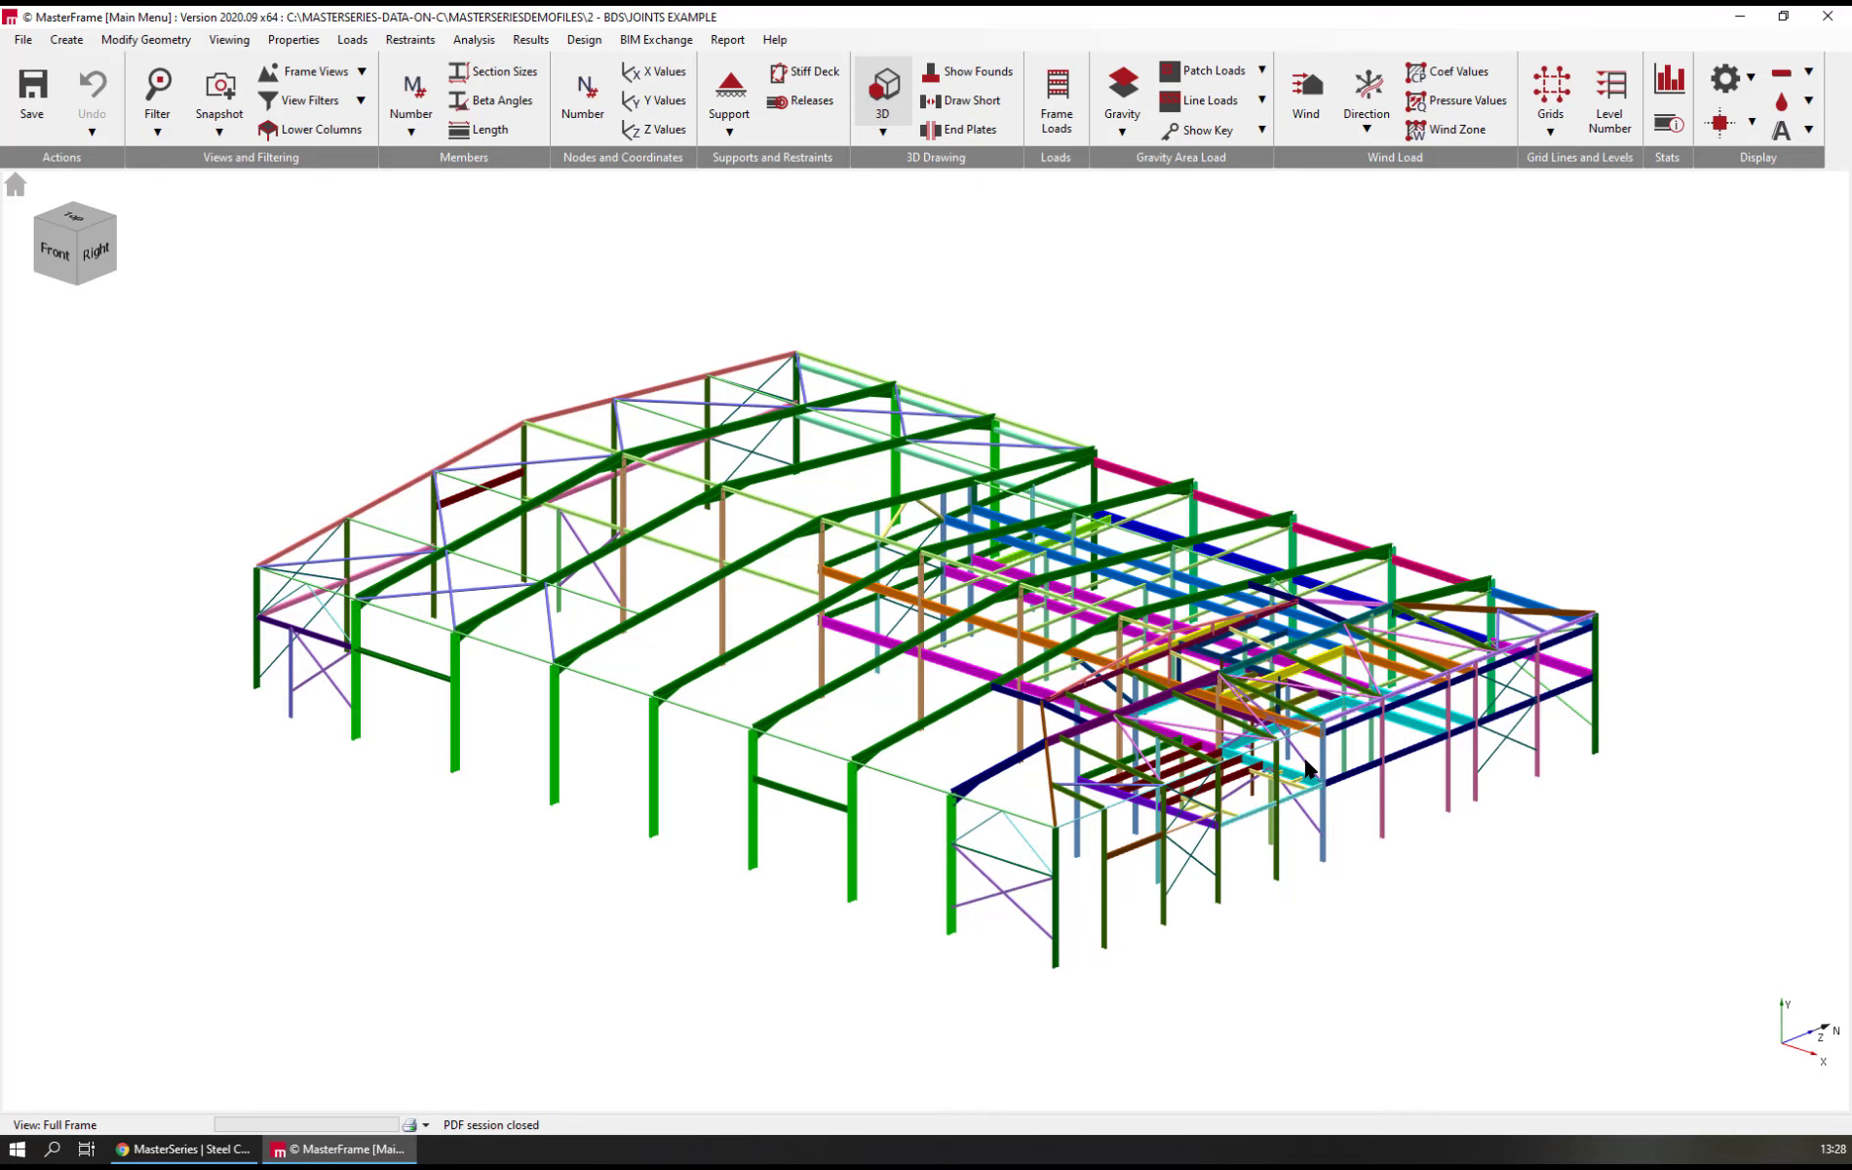
{"action": "middle_click_drag", "start_coordinate": [1306, 769], "coordinate": [1351, 814]}
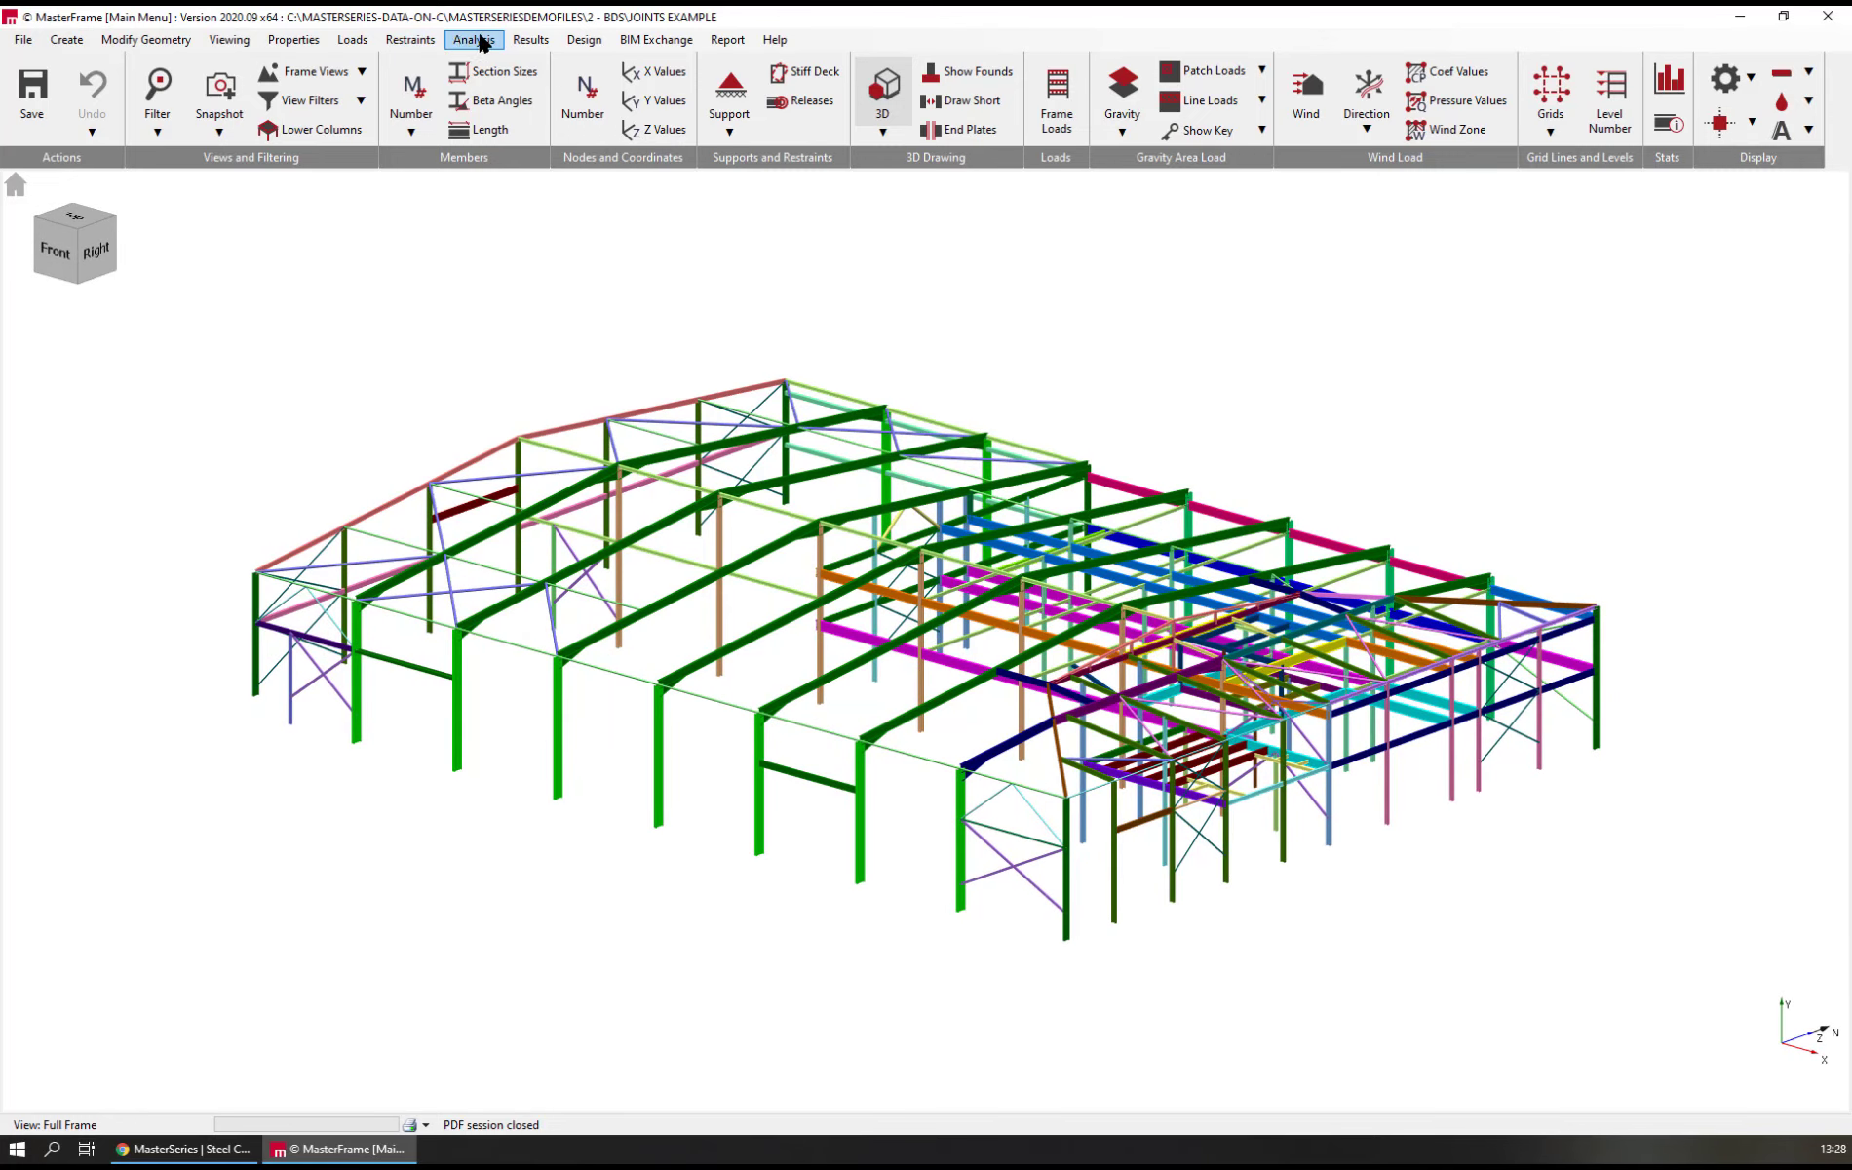
Open the steel connections design groups and switch the frame from the 3D section display to wireframe
{"action": "left_click", "coordinate": [586, 41]}
{"action": "mouse_move", "coordinate": [694, 70]}
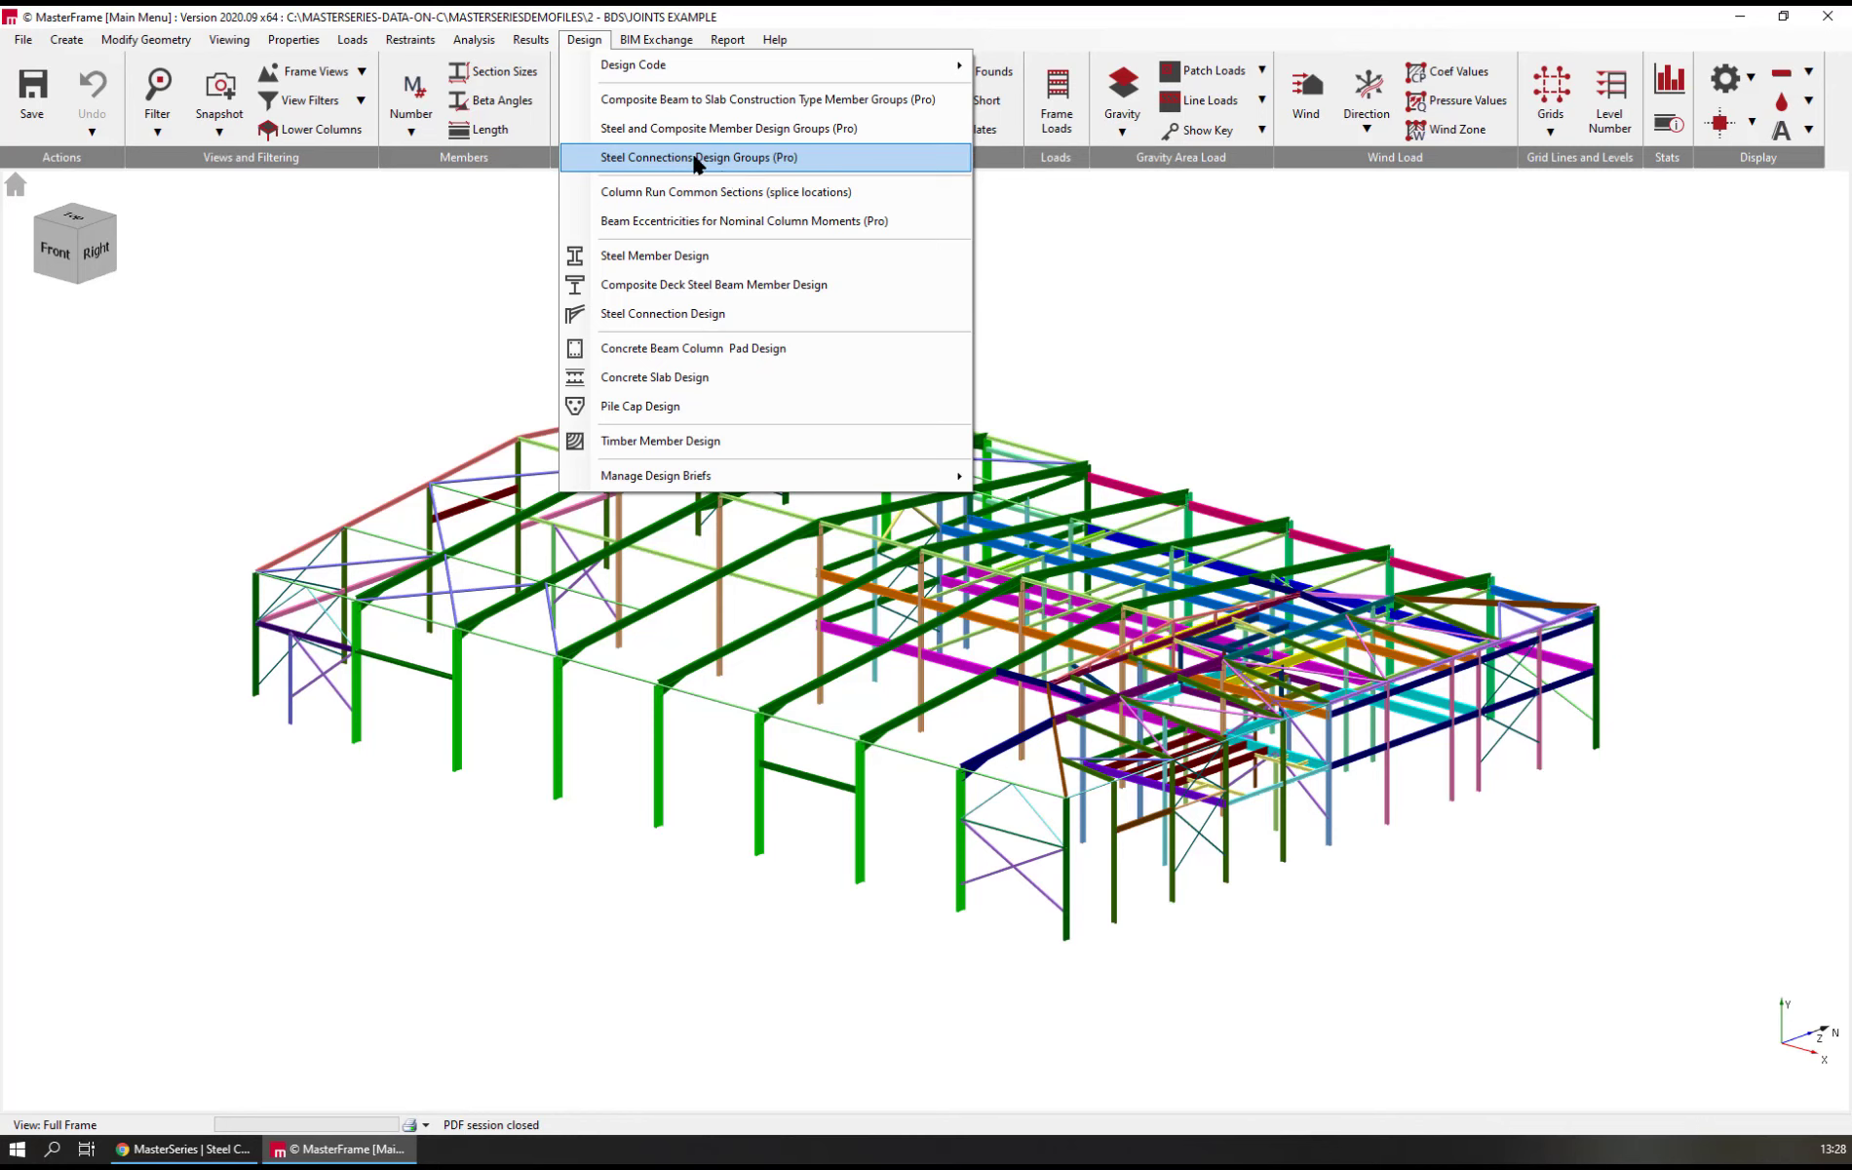
{"action": "left_click", "coordinate": [718, 161]}
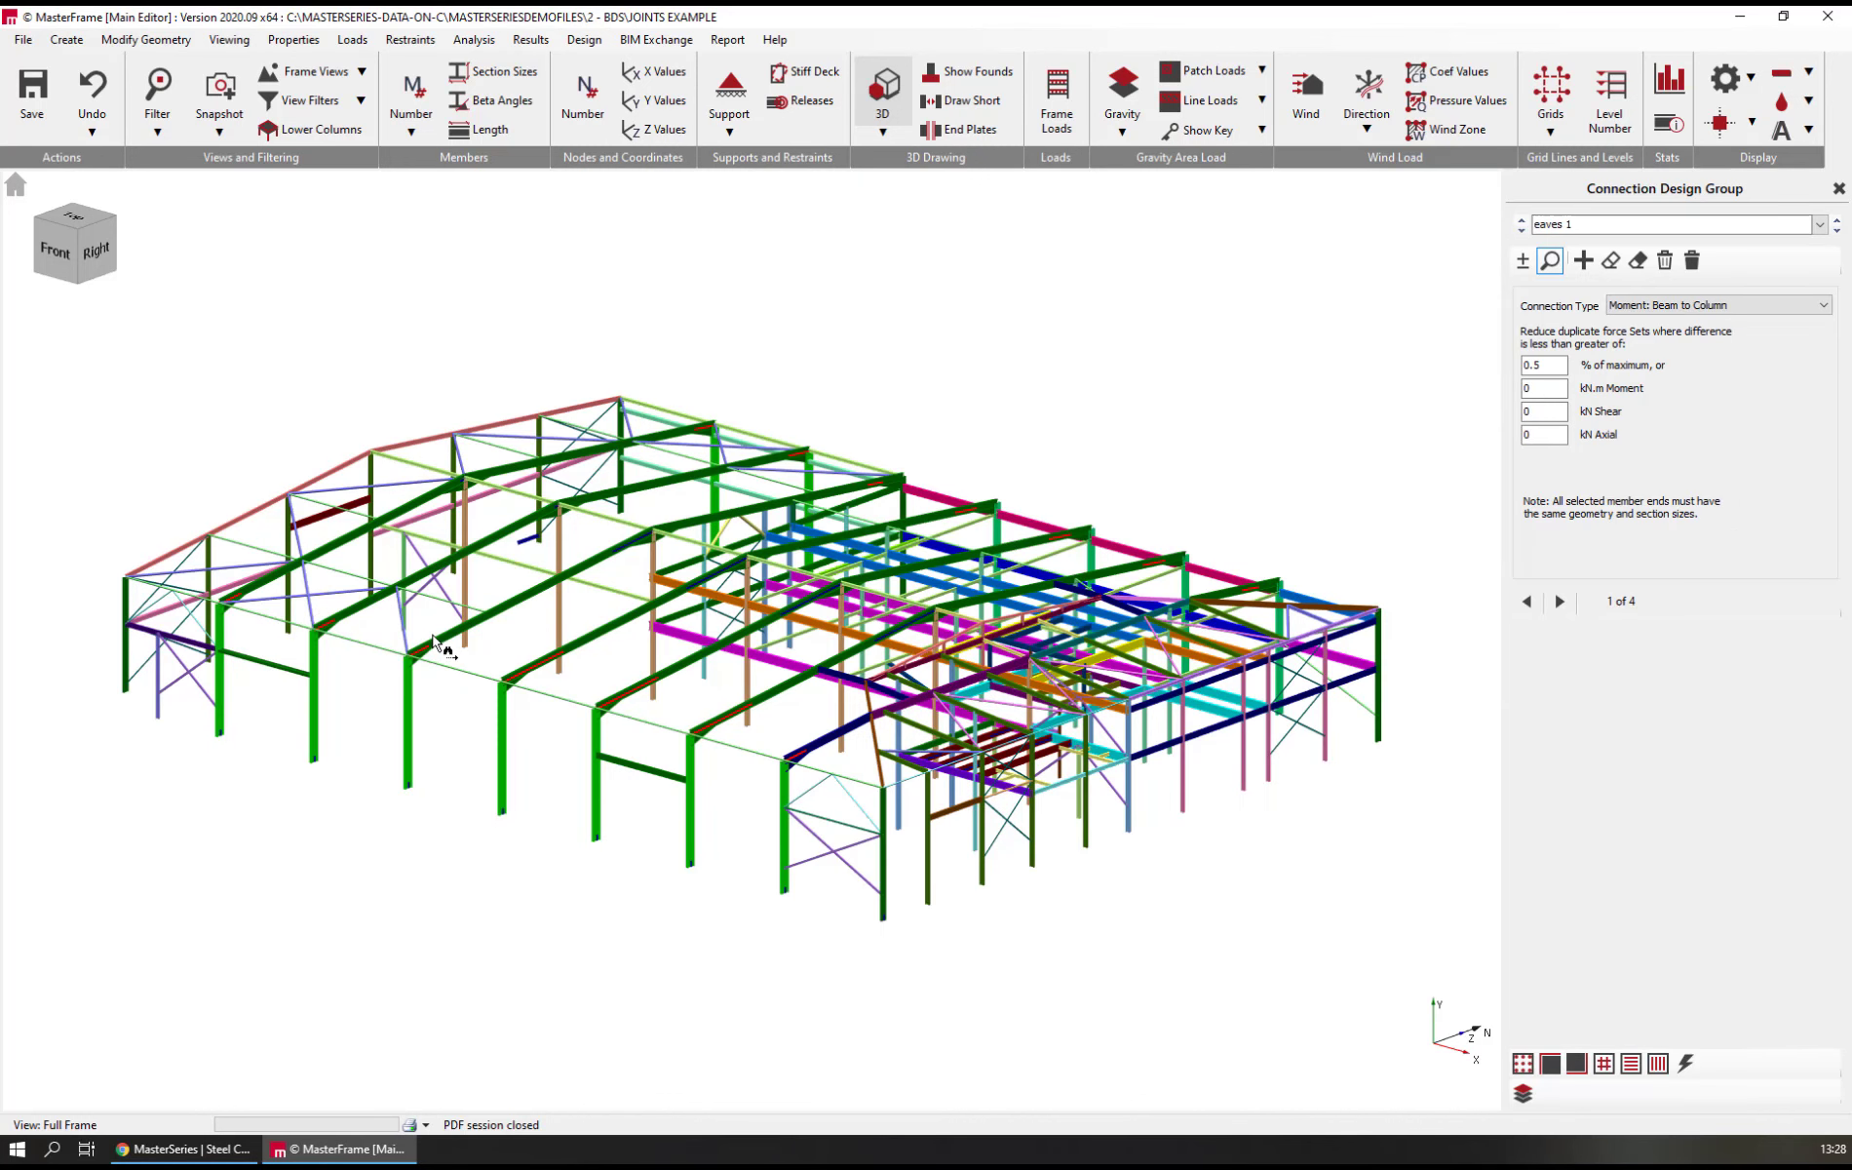
{"action": "left_click", "coordinate": [882, 93]}
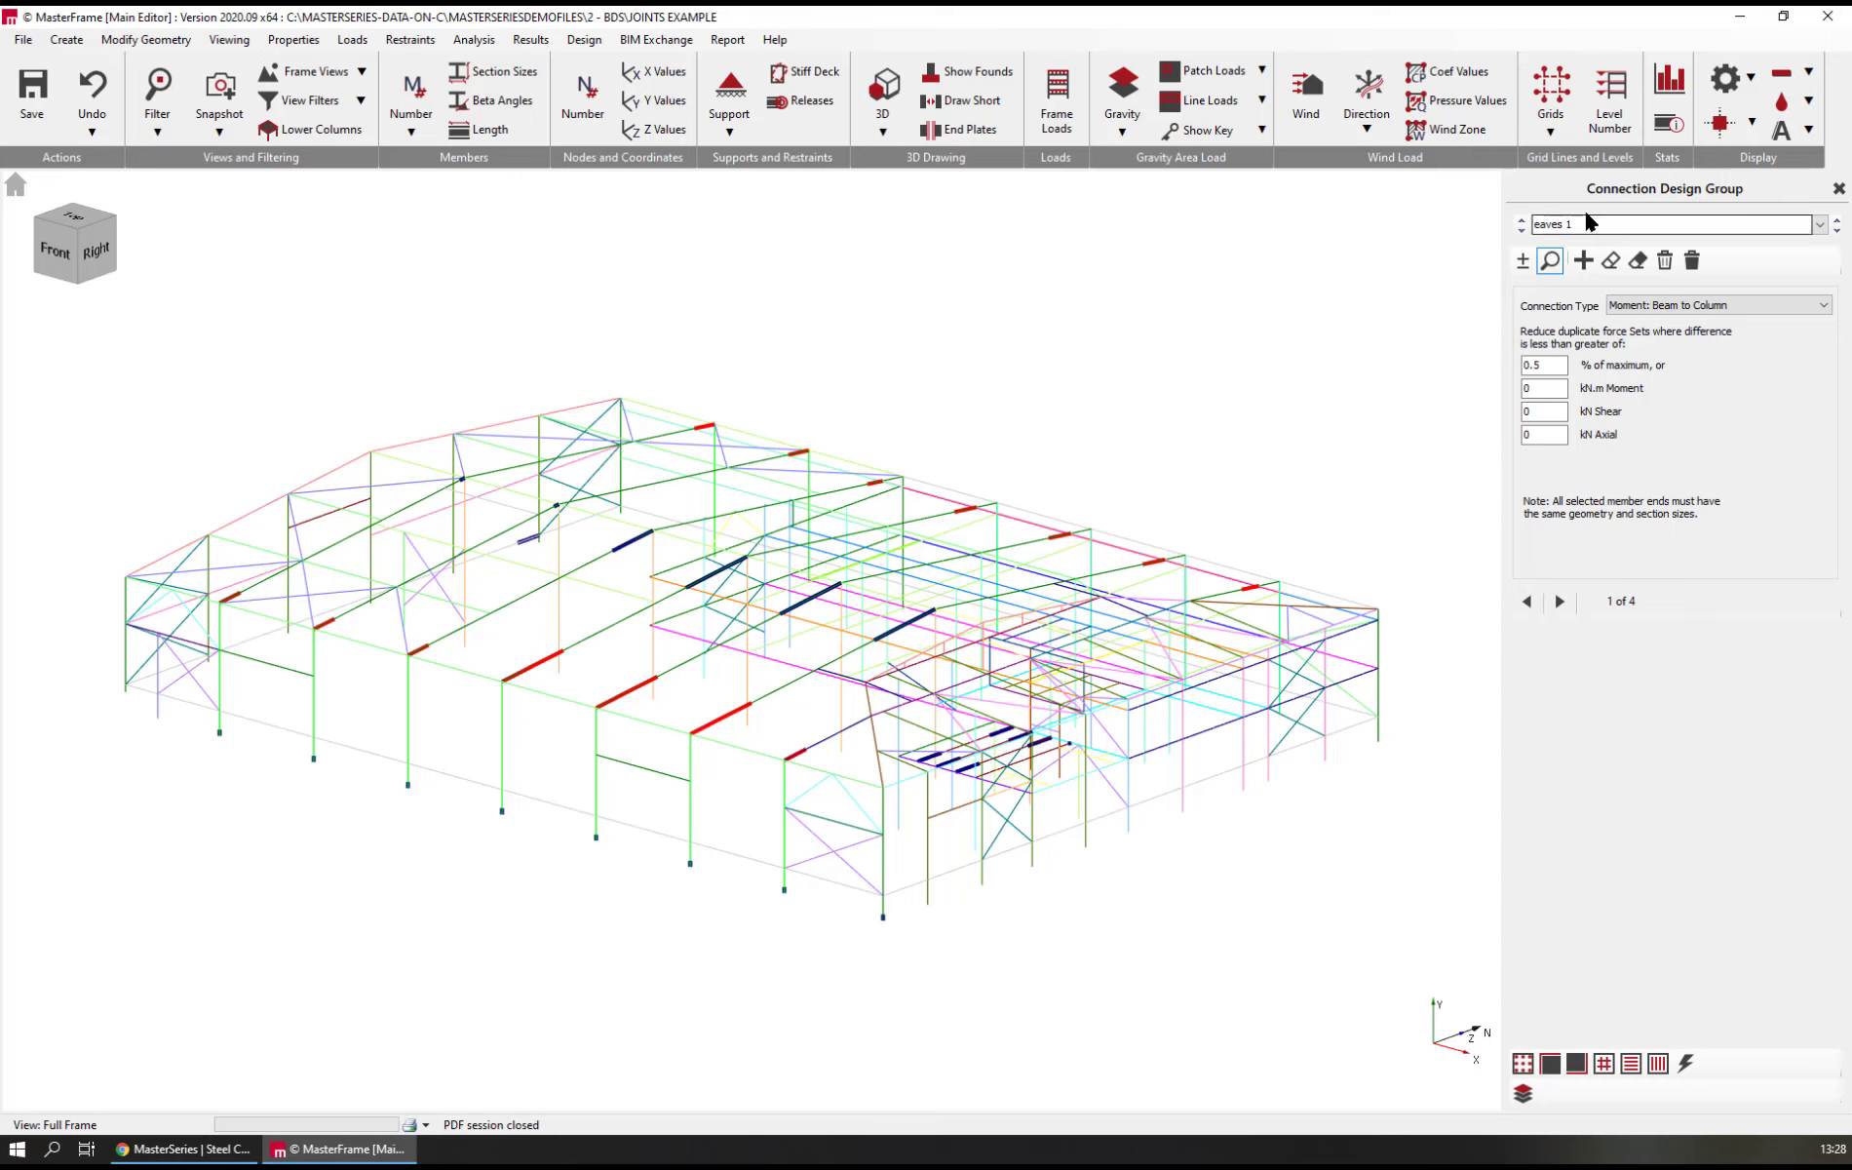
Step through the connection design groups, including eaves 1, ridge and Base, to examine which member ends each one covers
{"action": "left_click", "coordinate": [1837, 232]}
{"action": "left_click", "coordinate": [1838, 232]}
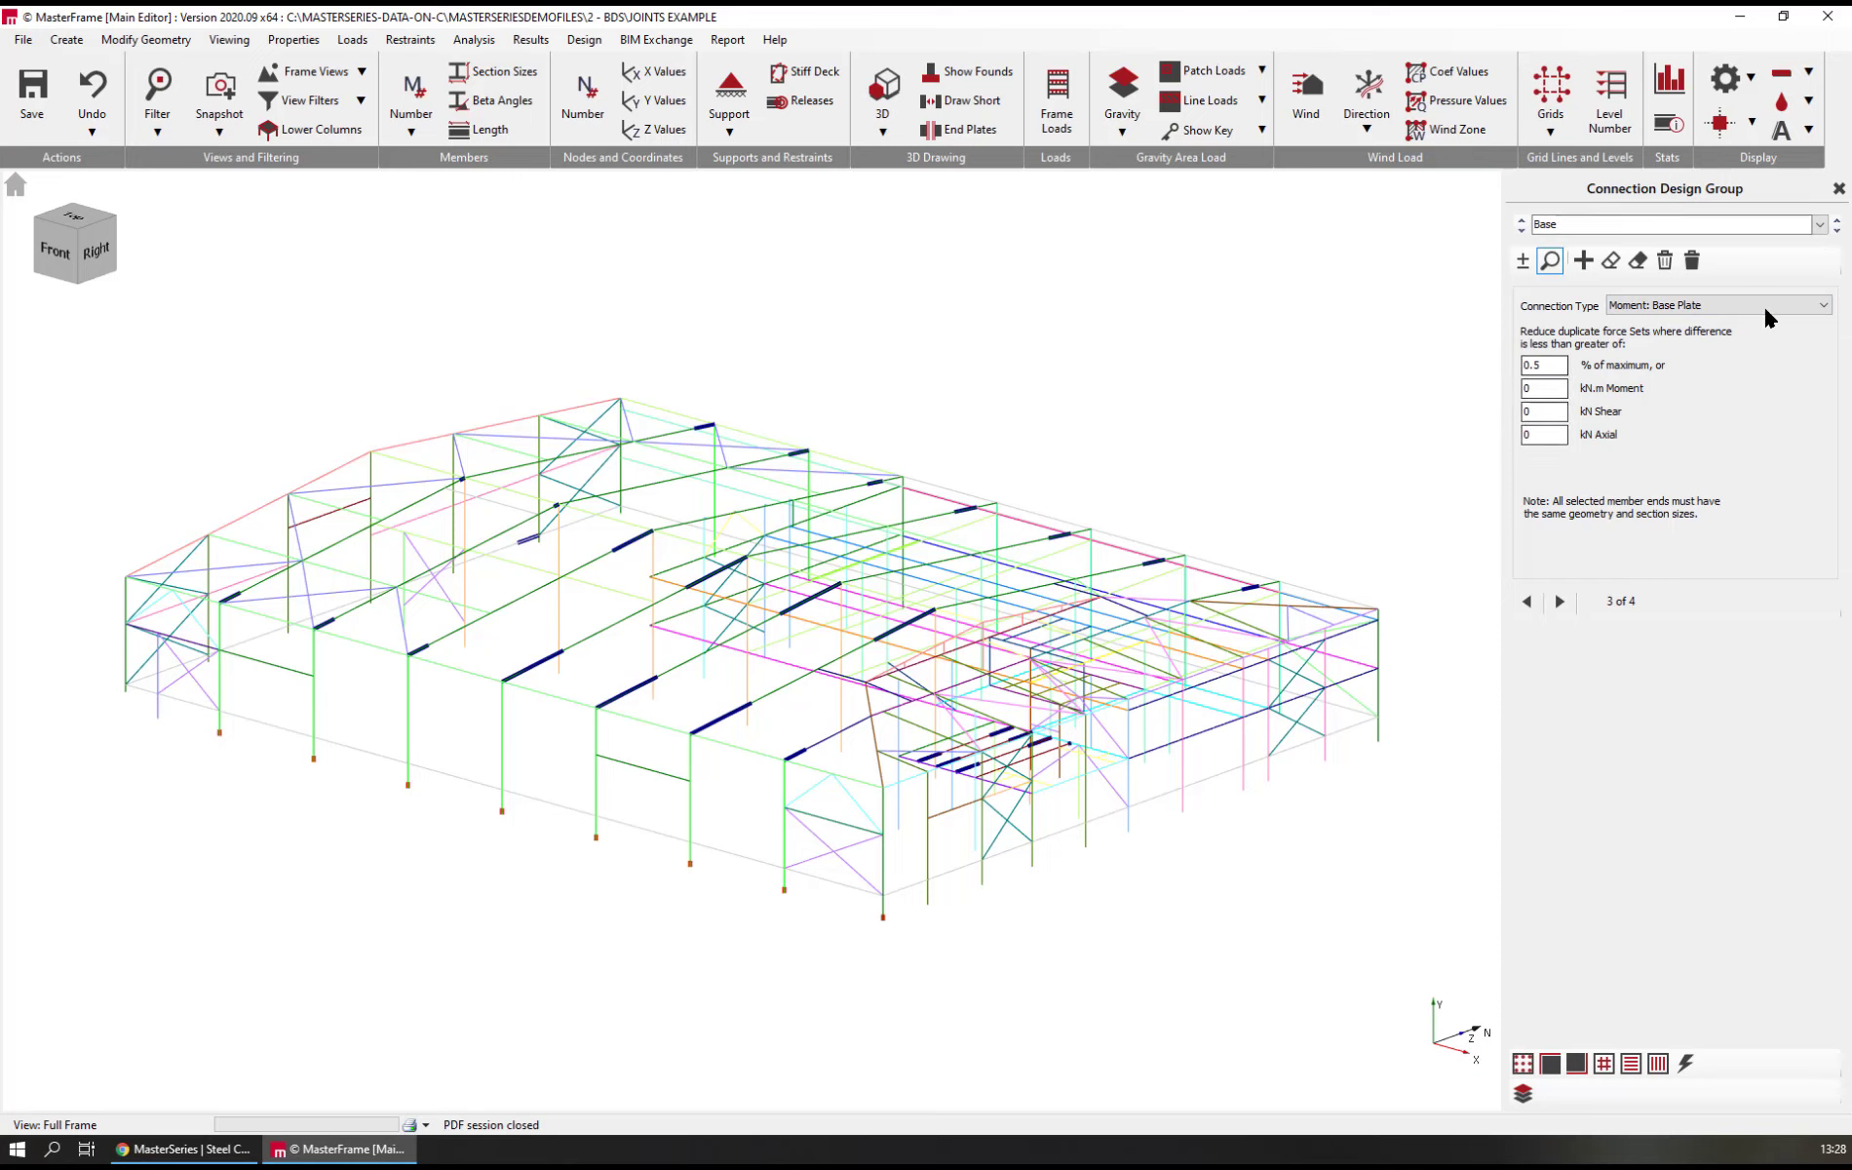
{"action": "left_click", "coordinate": [1838, 229]}
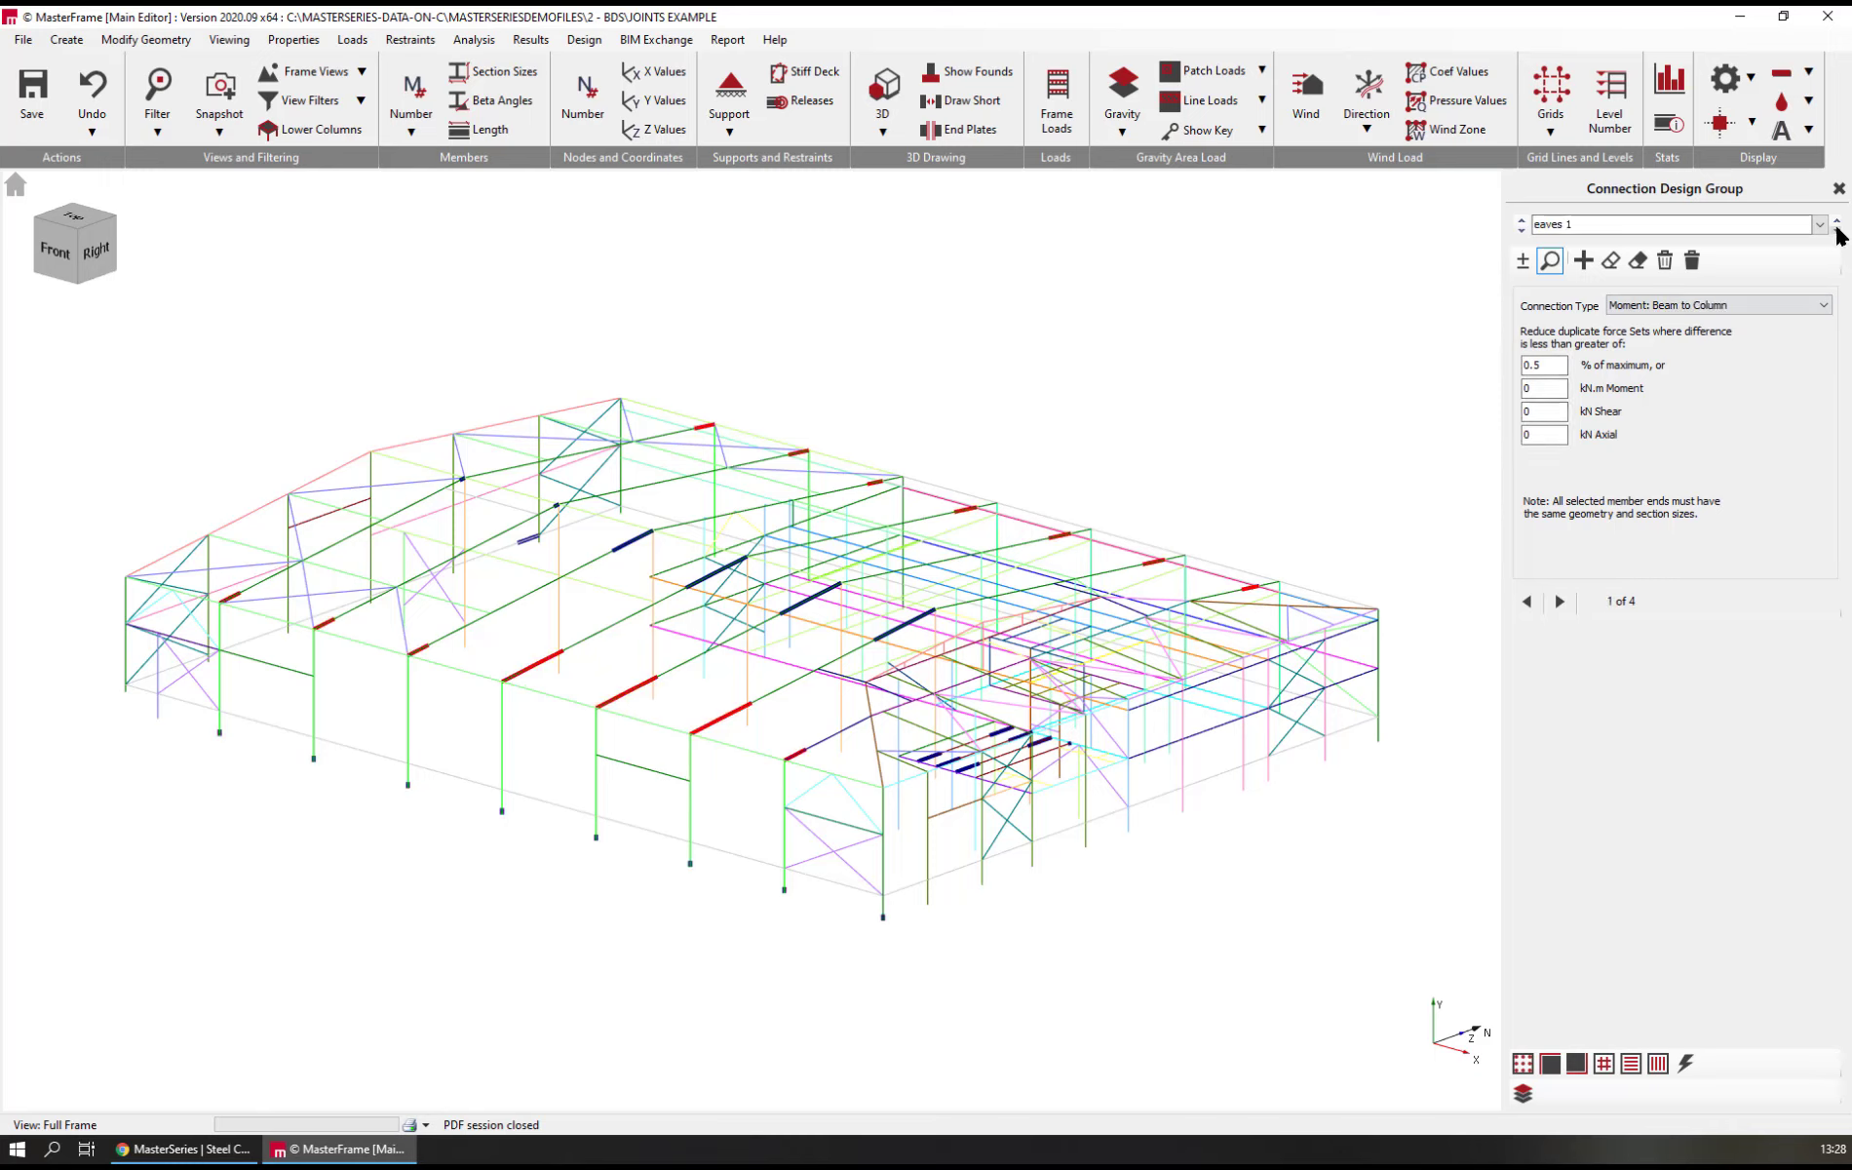
{"action": "left_click", "coordinate": [1836, 230]}
{"action": "left_click", "coordinate": [1837, 230]}
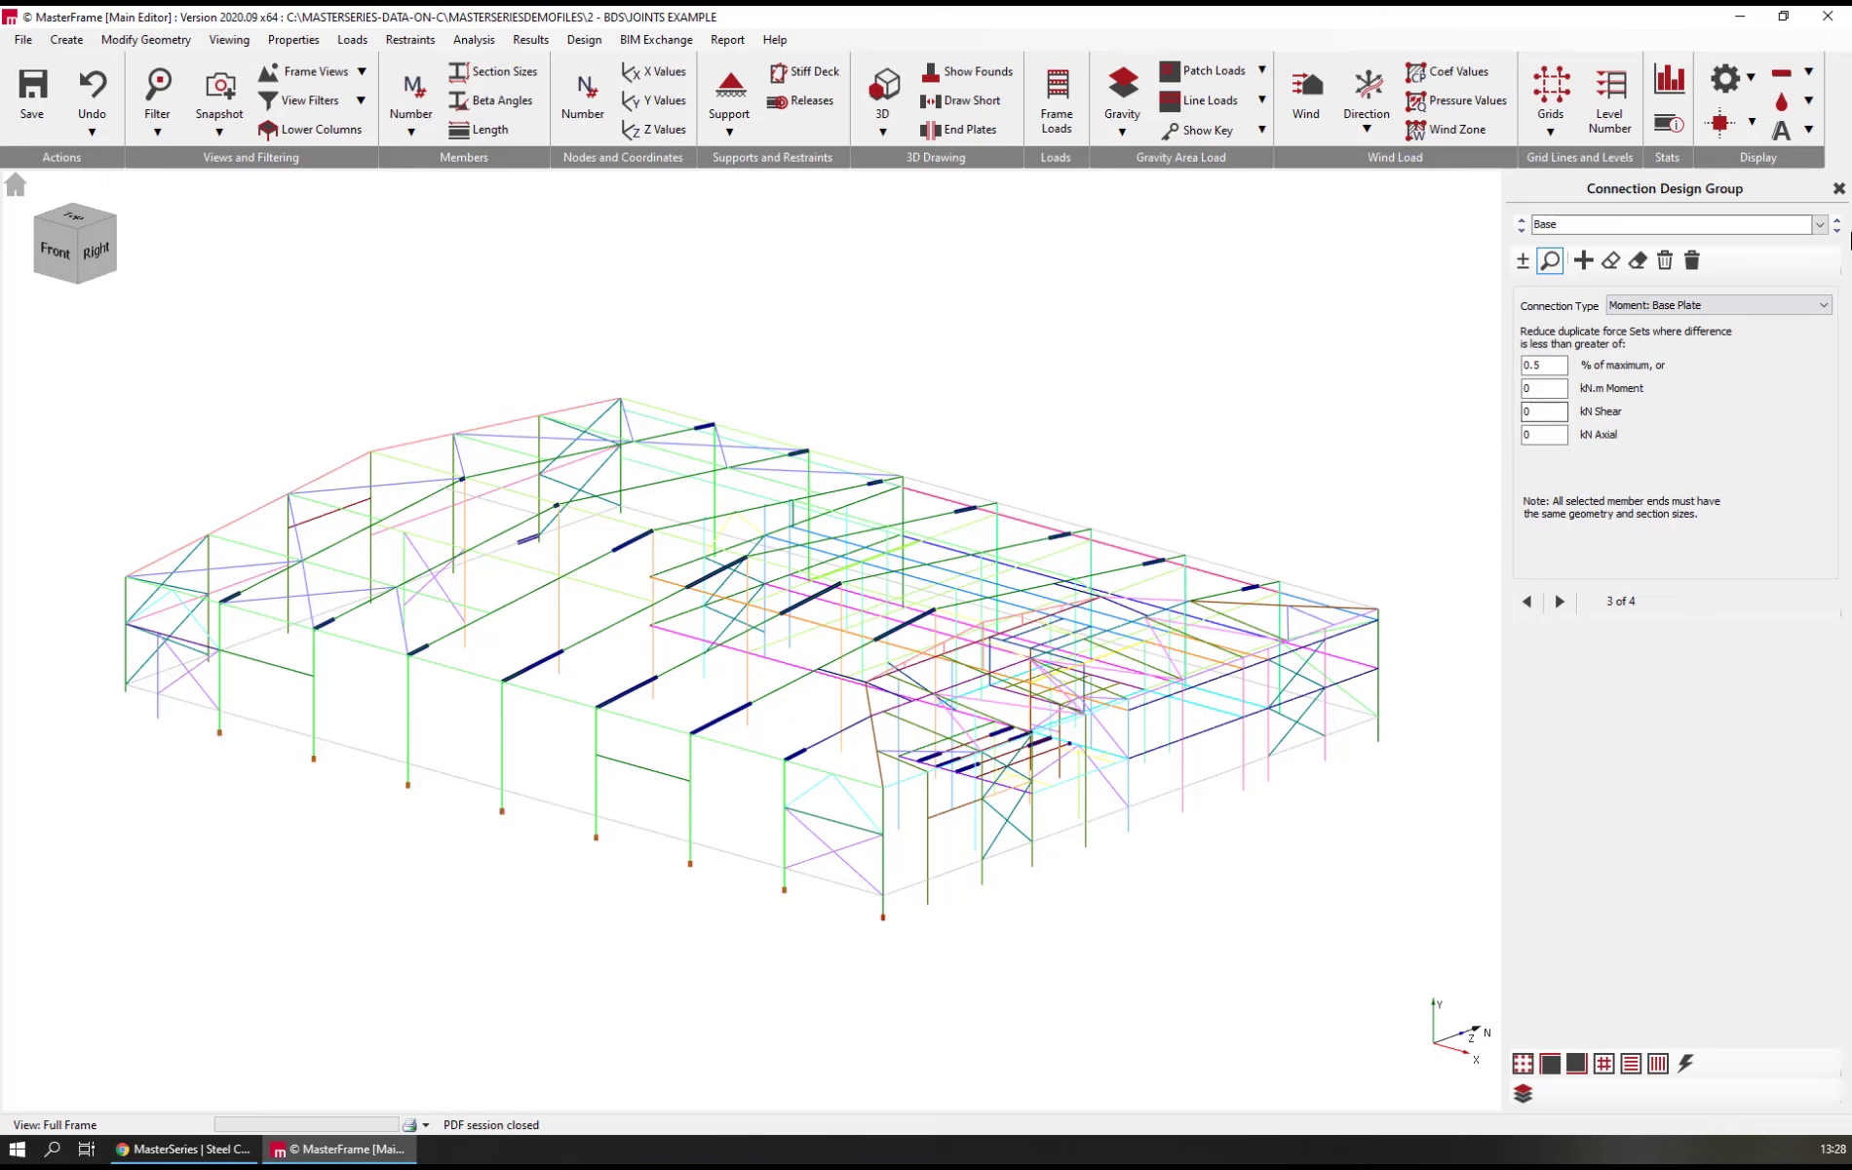
{"action": "left_click", "coordinate": [1838, 231]}
{"action": "left_click", "coordinate": [1838, 220]}
{"action": "left_click", "coordinate": [1838, 220]}
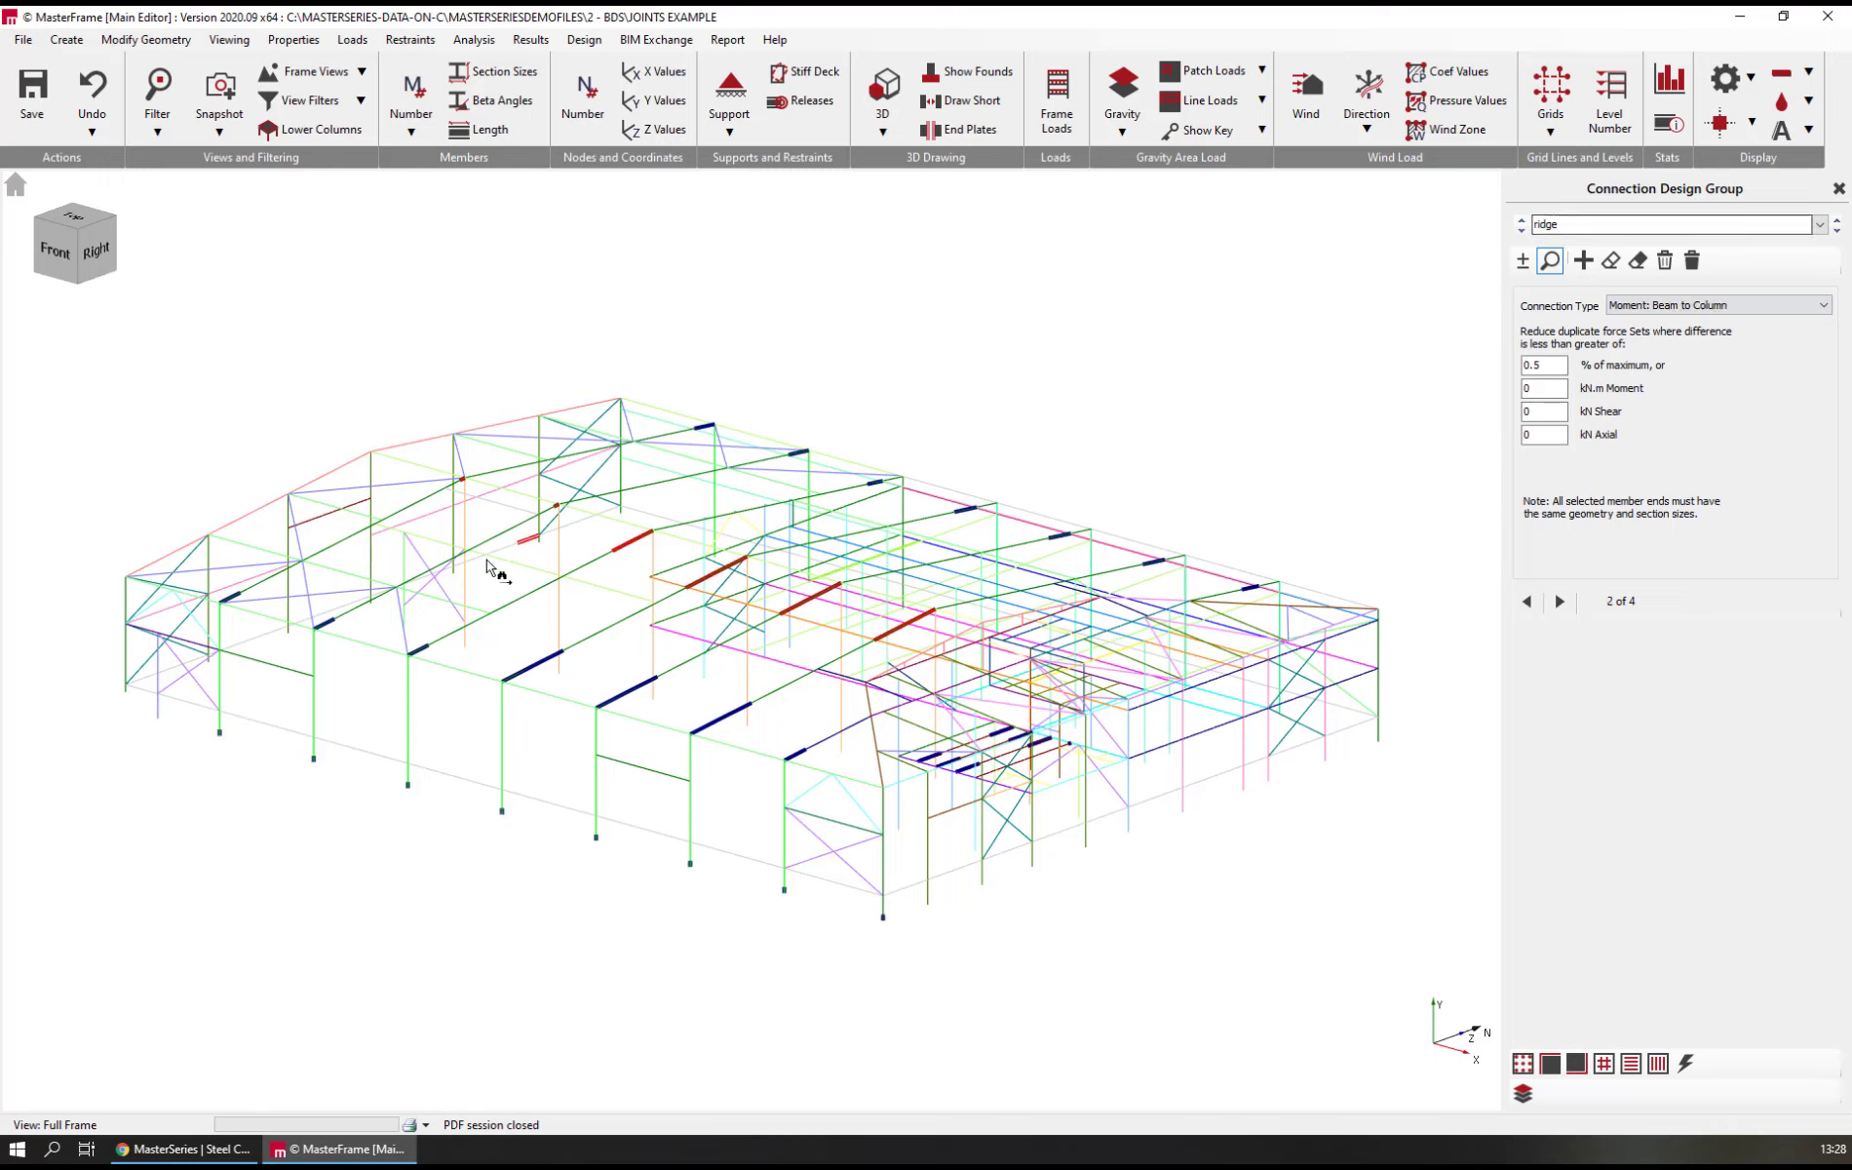
Select the unnamed Simple: Beam to Beam Flex connection design group and name it "Mezz B2B"
{"action": "left_click", "coordinate": [1819, 225]}
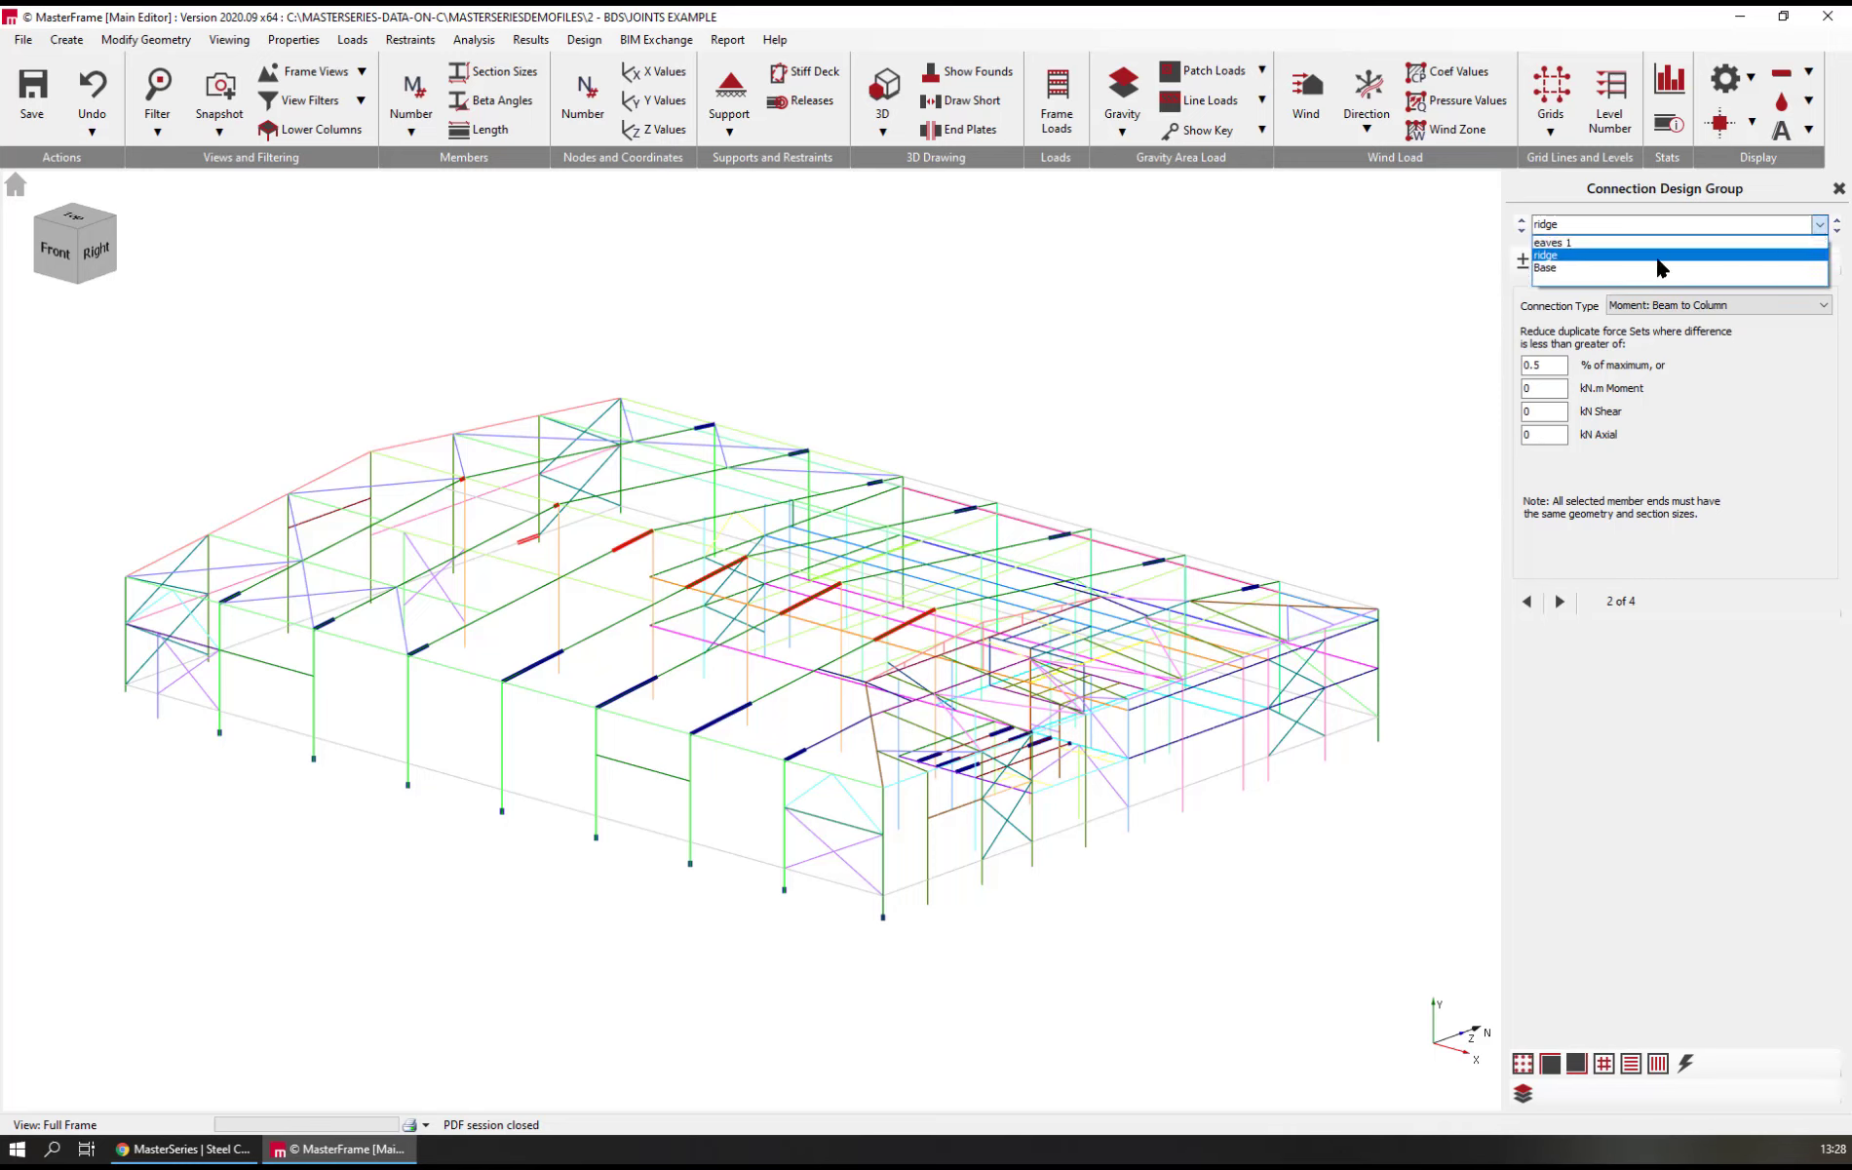
{"action": "left_click", "coordinate": [1587, 271]}
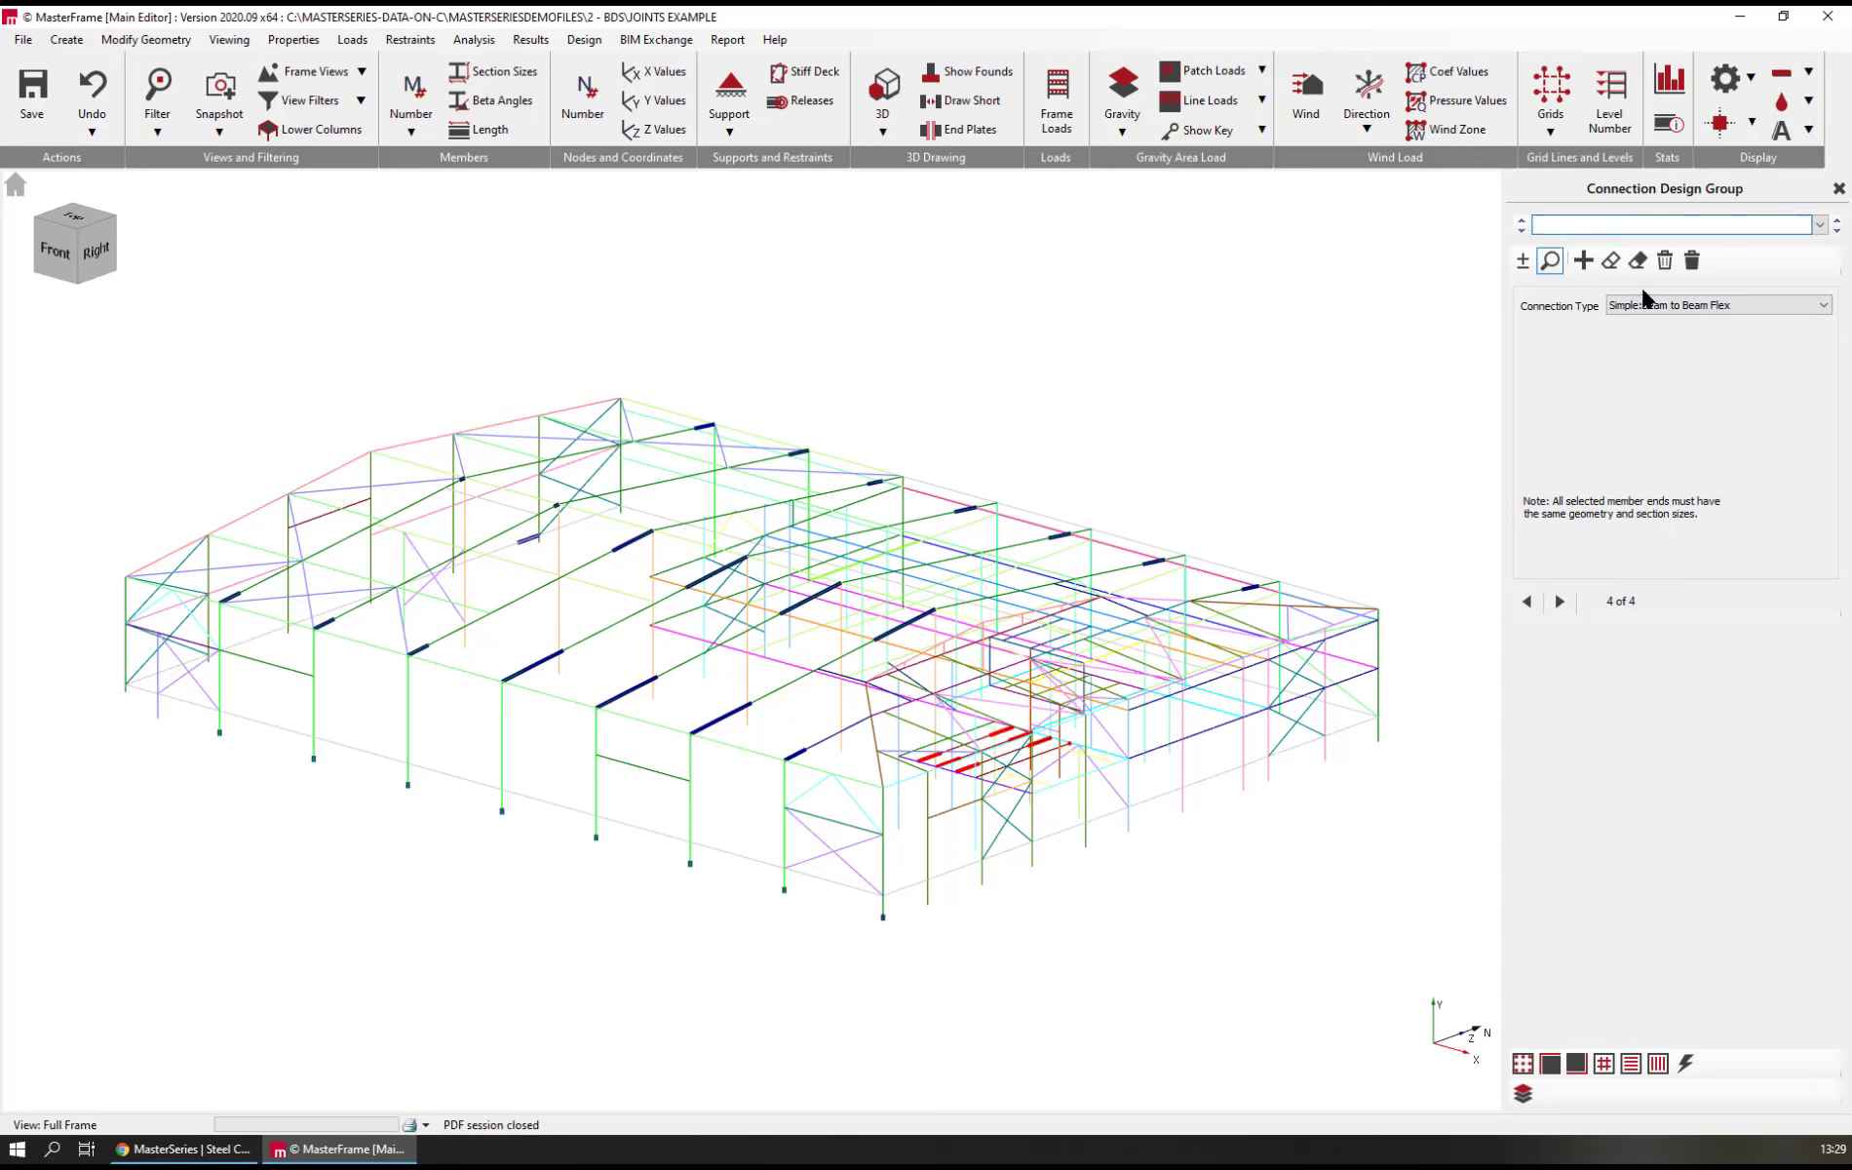
{"action": "type", "text": "Mezz B2B"}
{"action": "scroll", "coordinate": [946, 746], "scroll_direction": "up", "scroll_amount": 5}
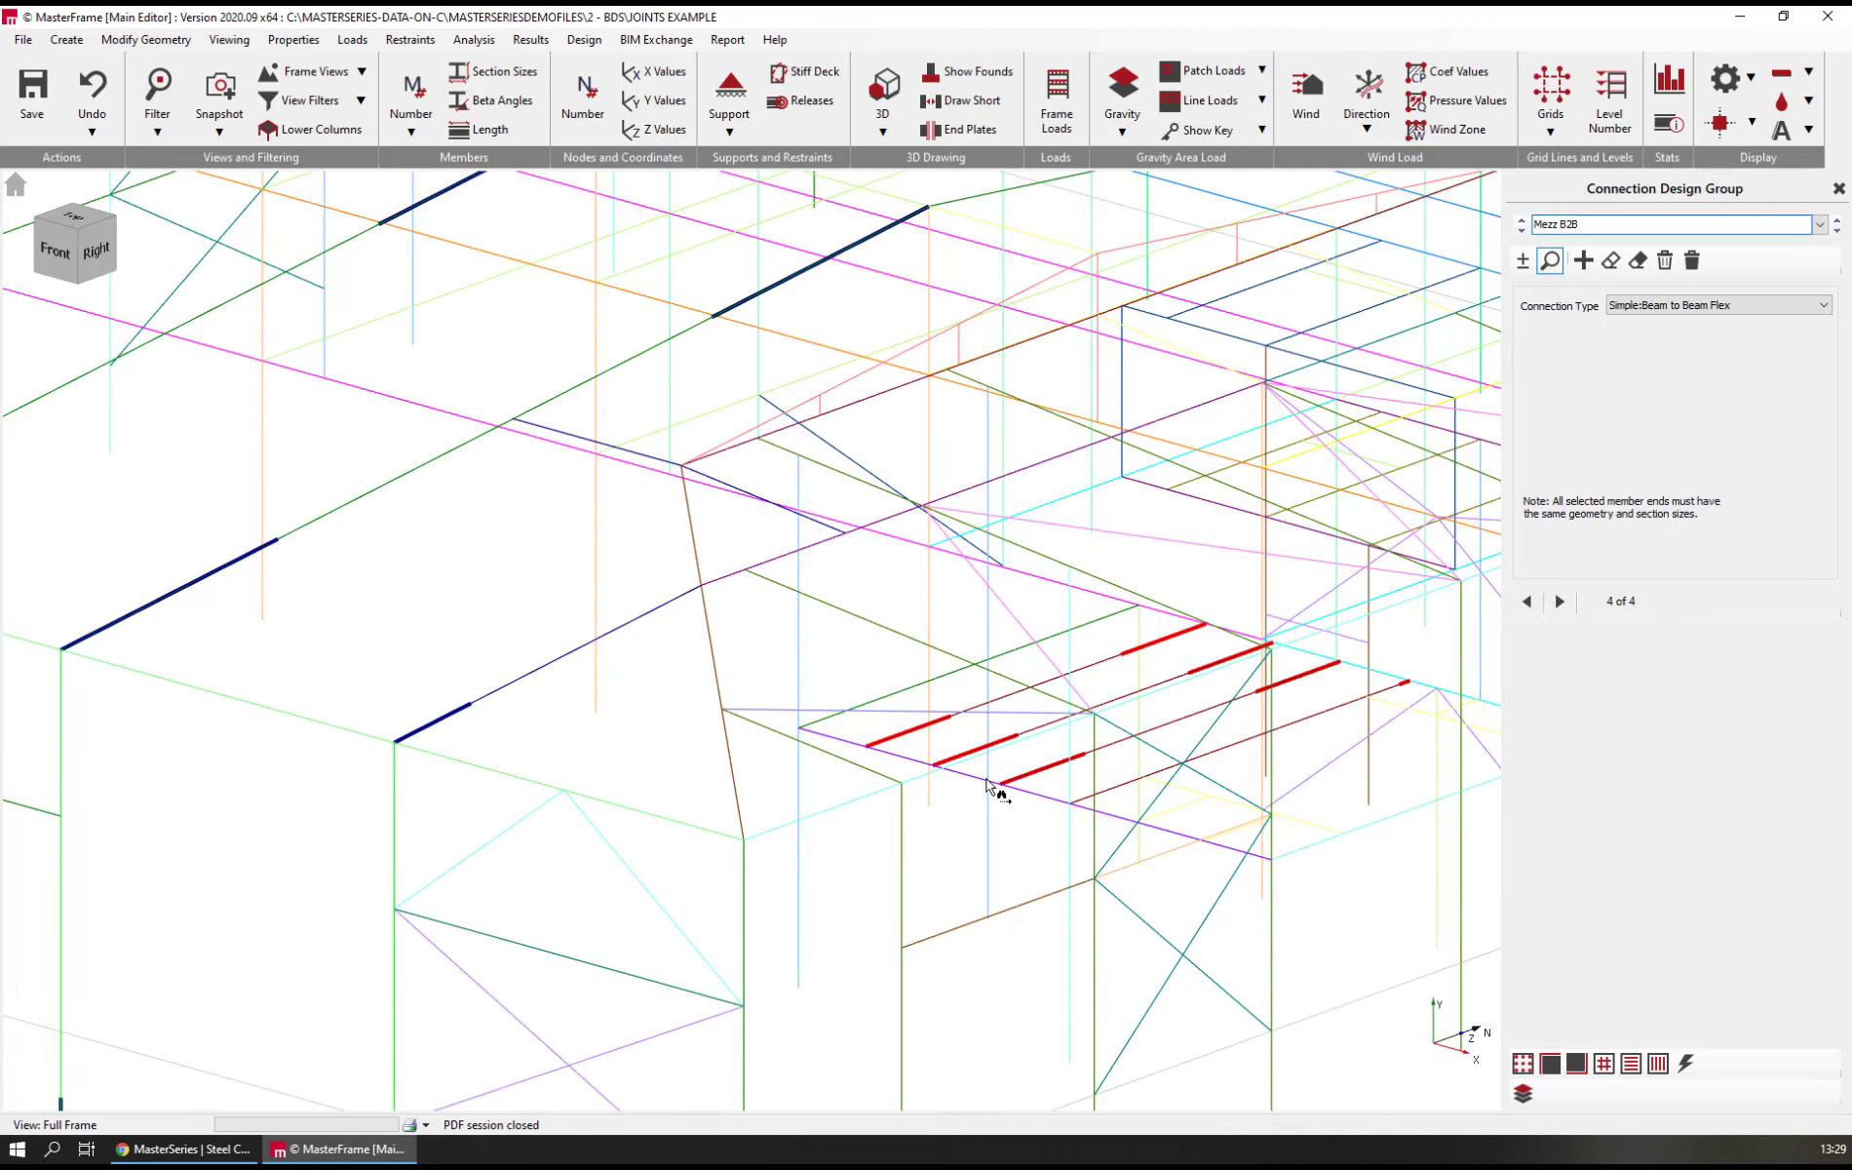
{"action": "scroll", "coordinate": [984, 785], "scroll_direction": "down", "scroll_amount": 3}
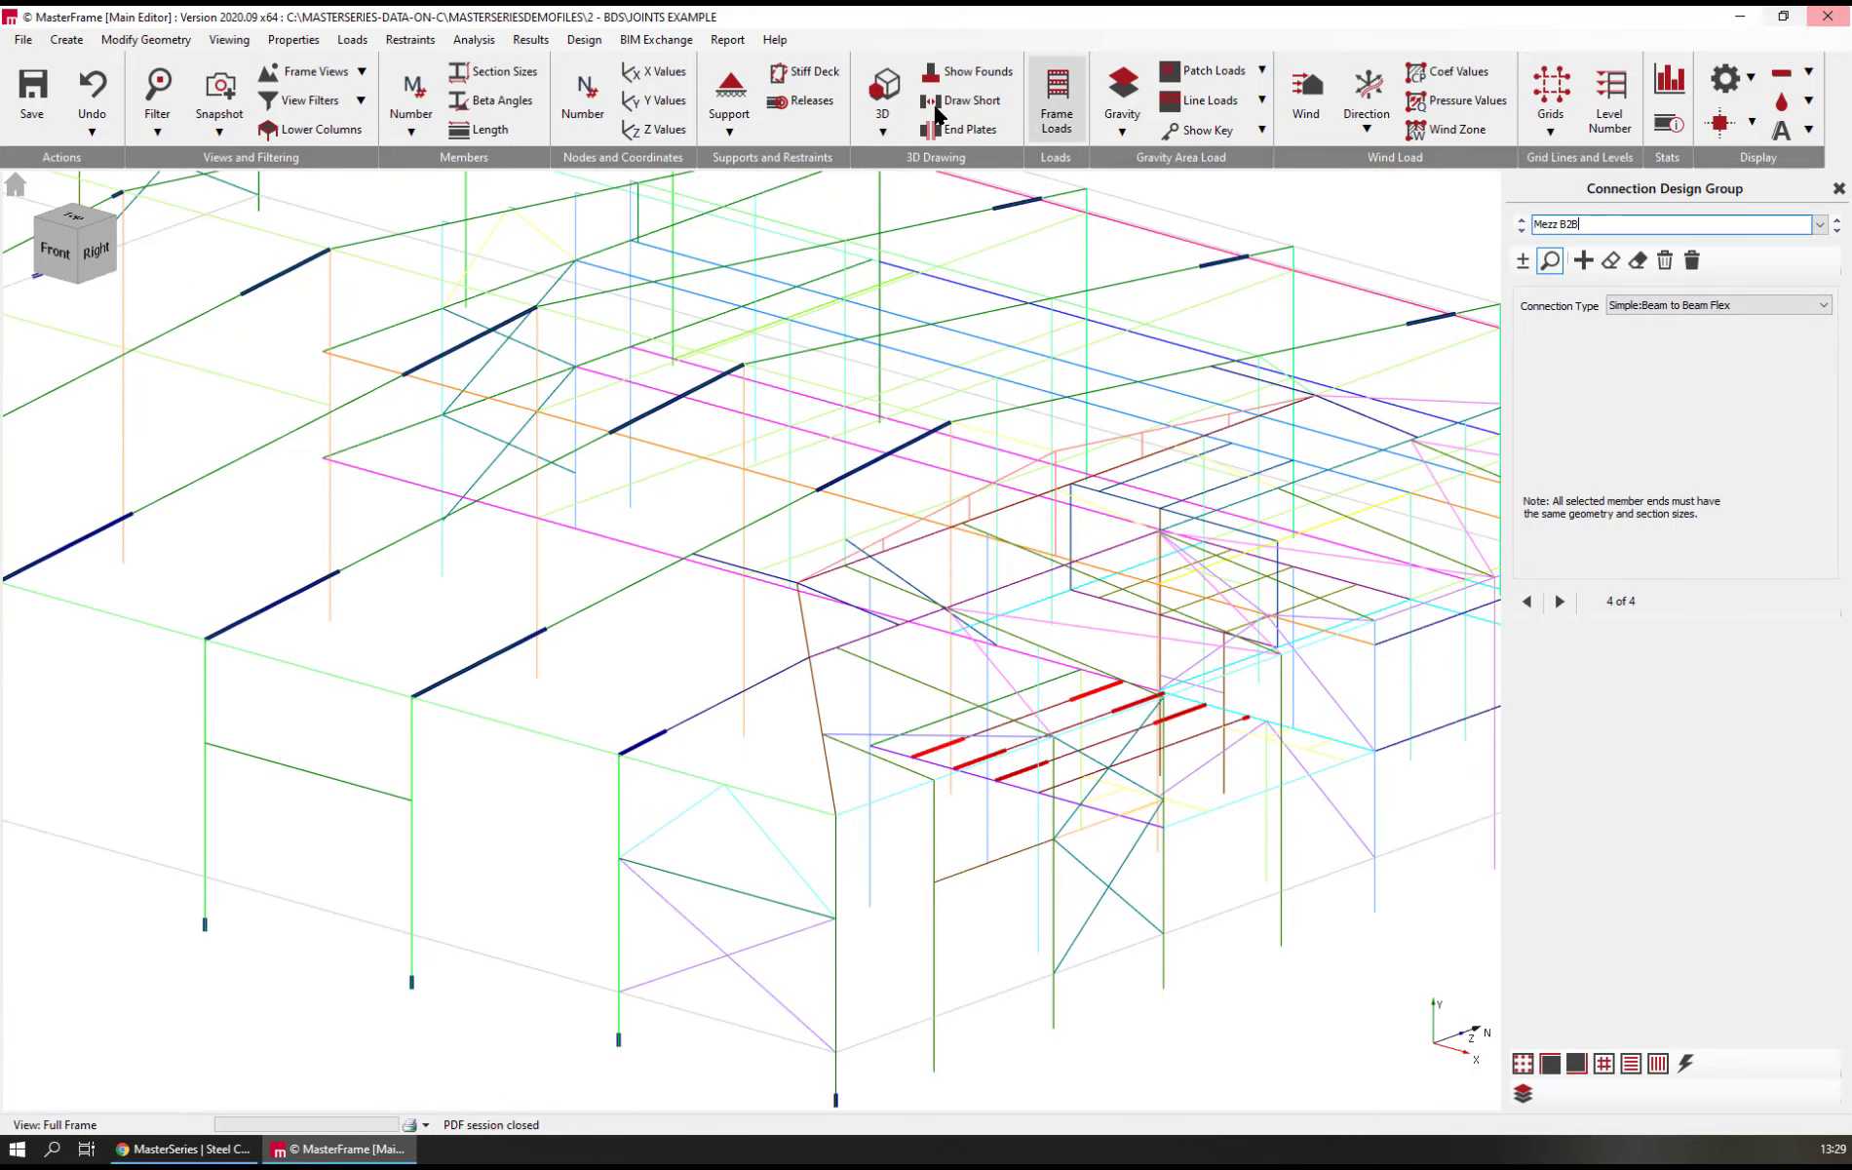
Open Steel Connection Design for the frame and view the eaves connection of Brief 1 from the start of its calculations
{"action": "left_click", "coordinate": [584, 39]}
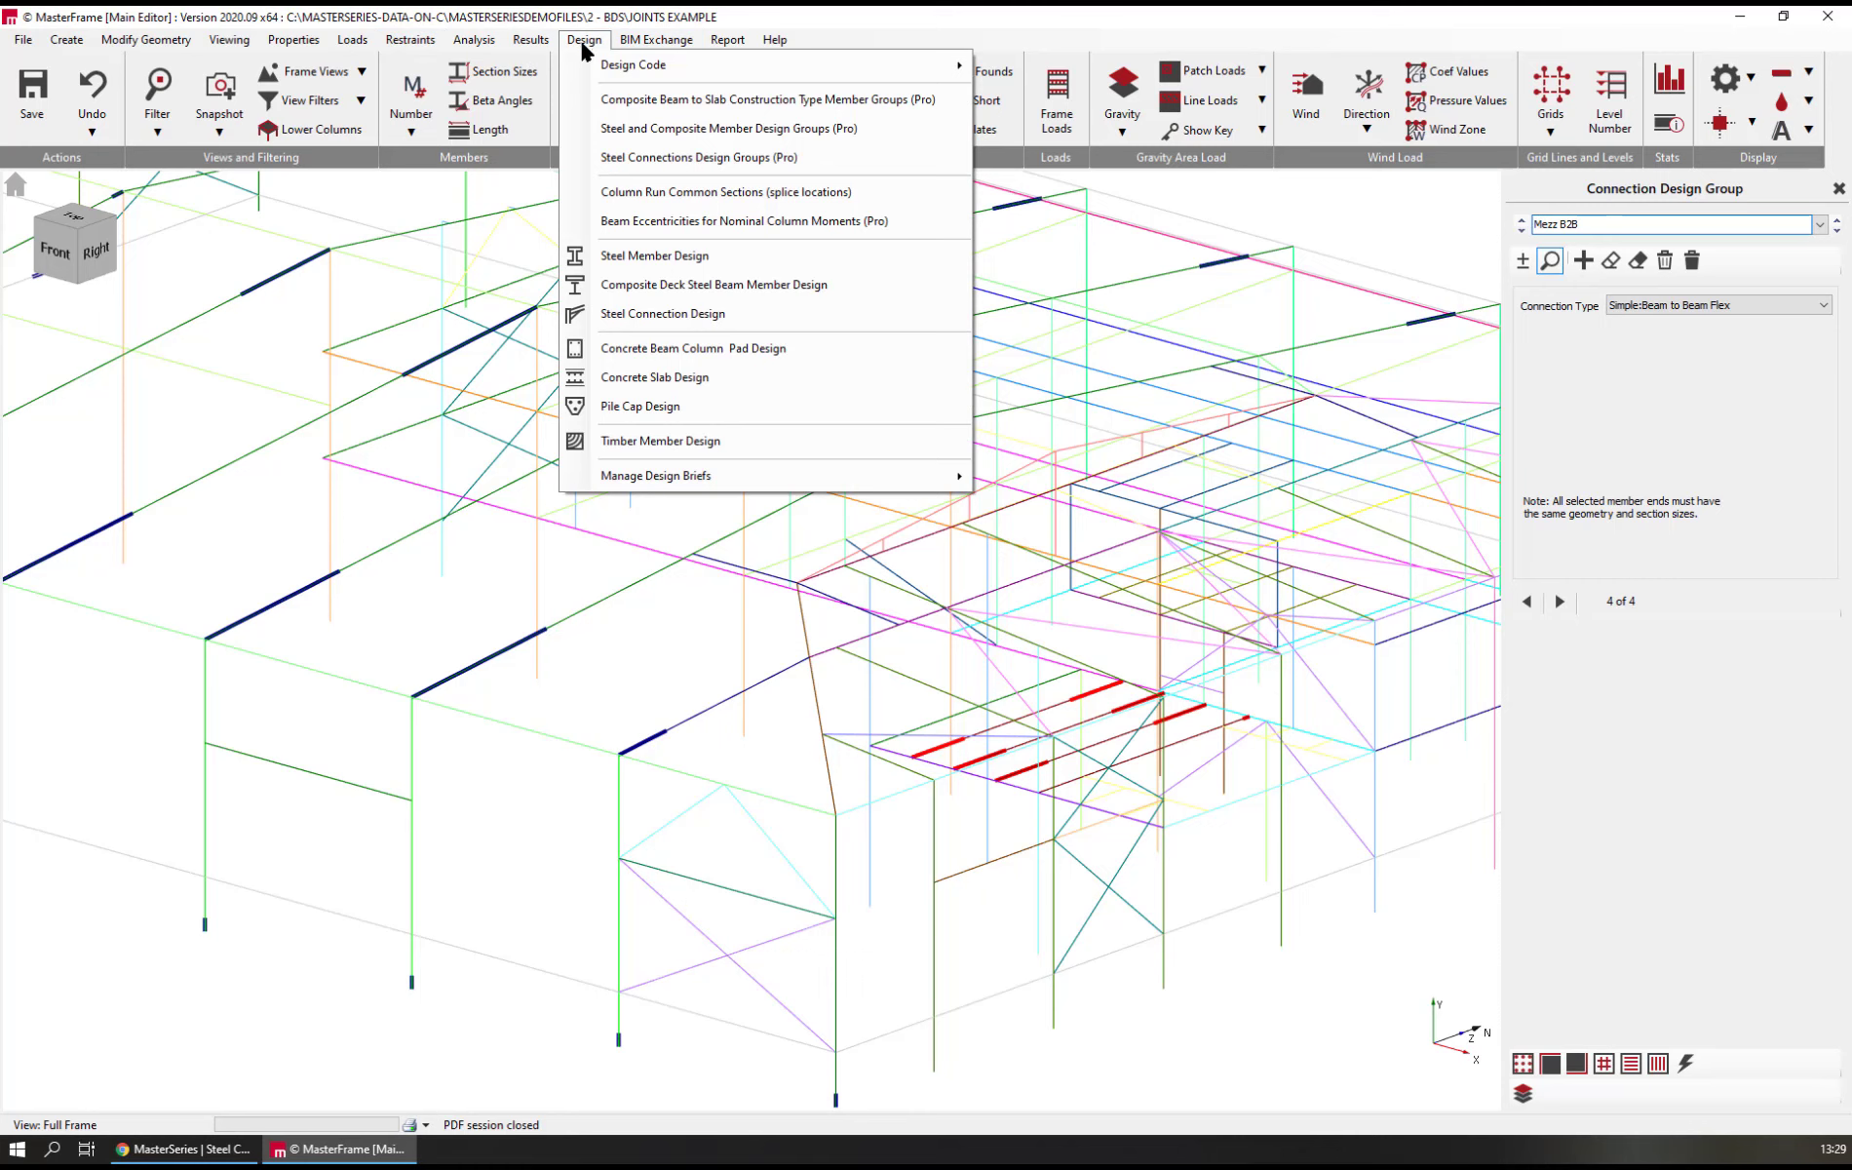
{"action": "left_click", "coordinate": [651, 314]}
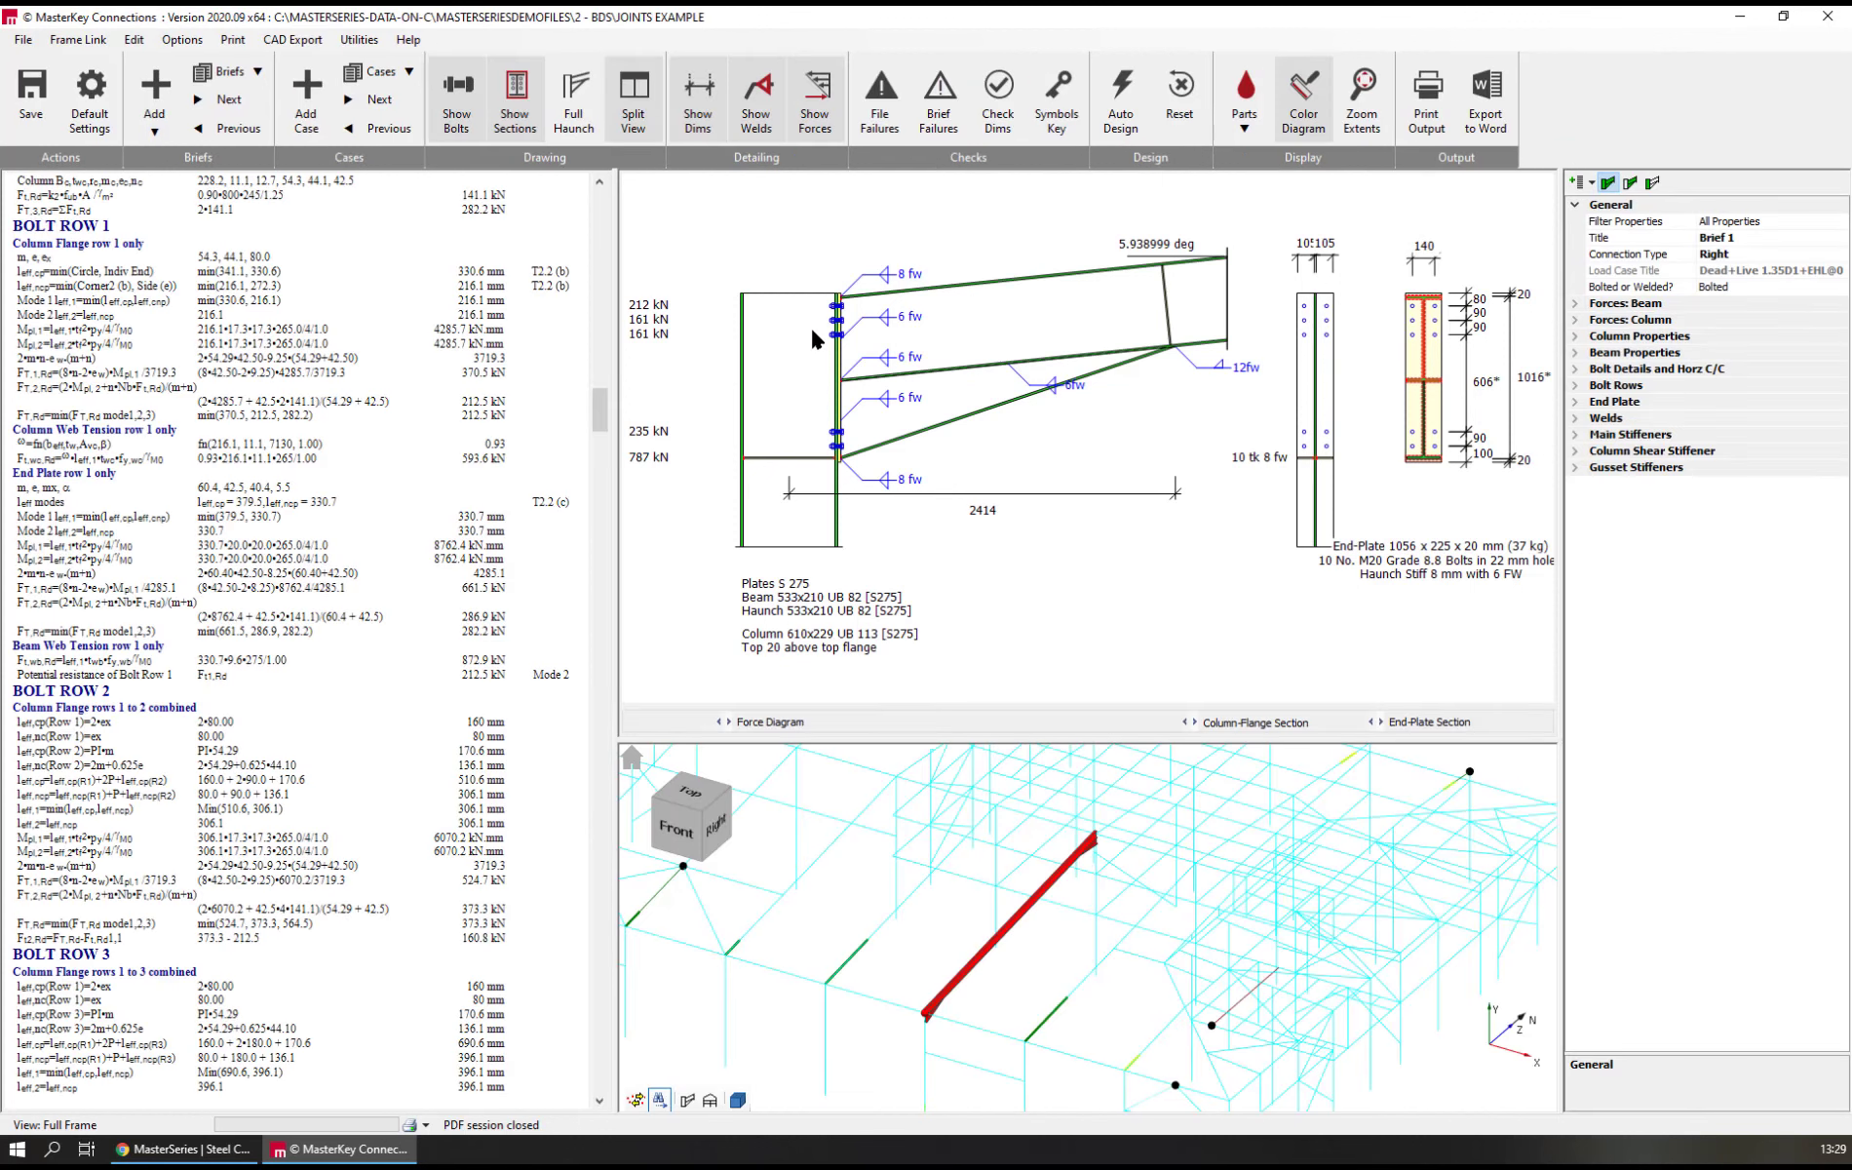
{"action": "scroll", "coordinate": [1246, 925], "scroll_direction": "down", "scroll_amount": 3}
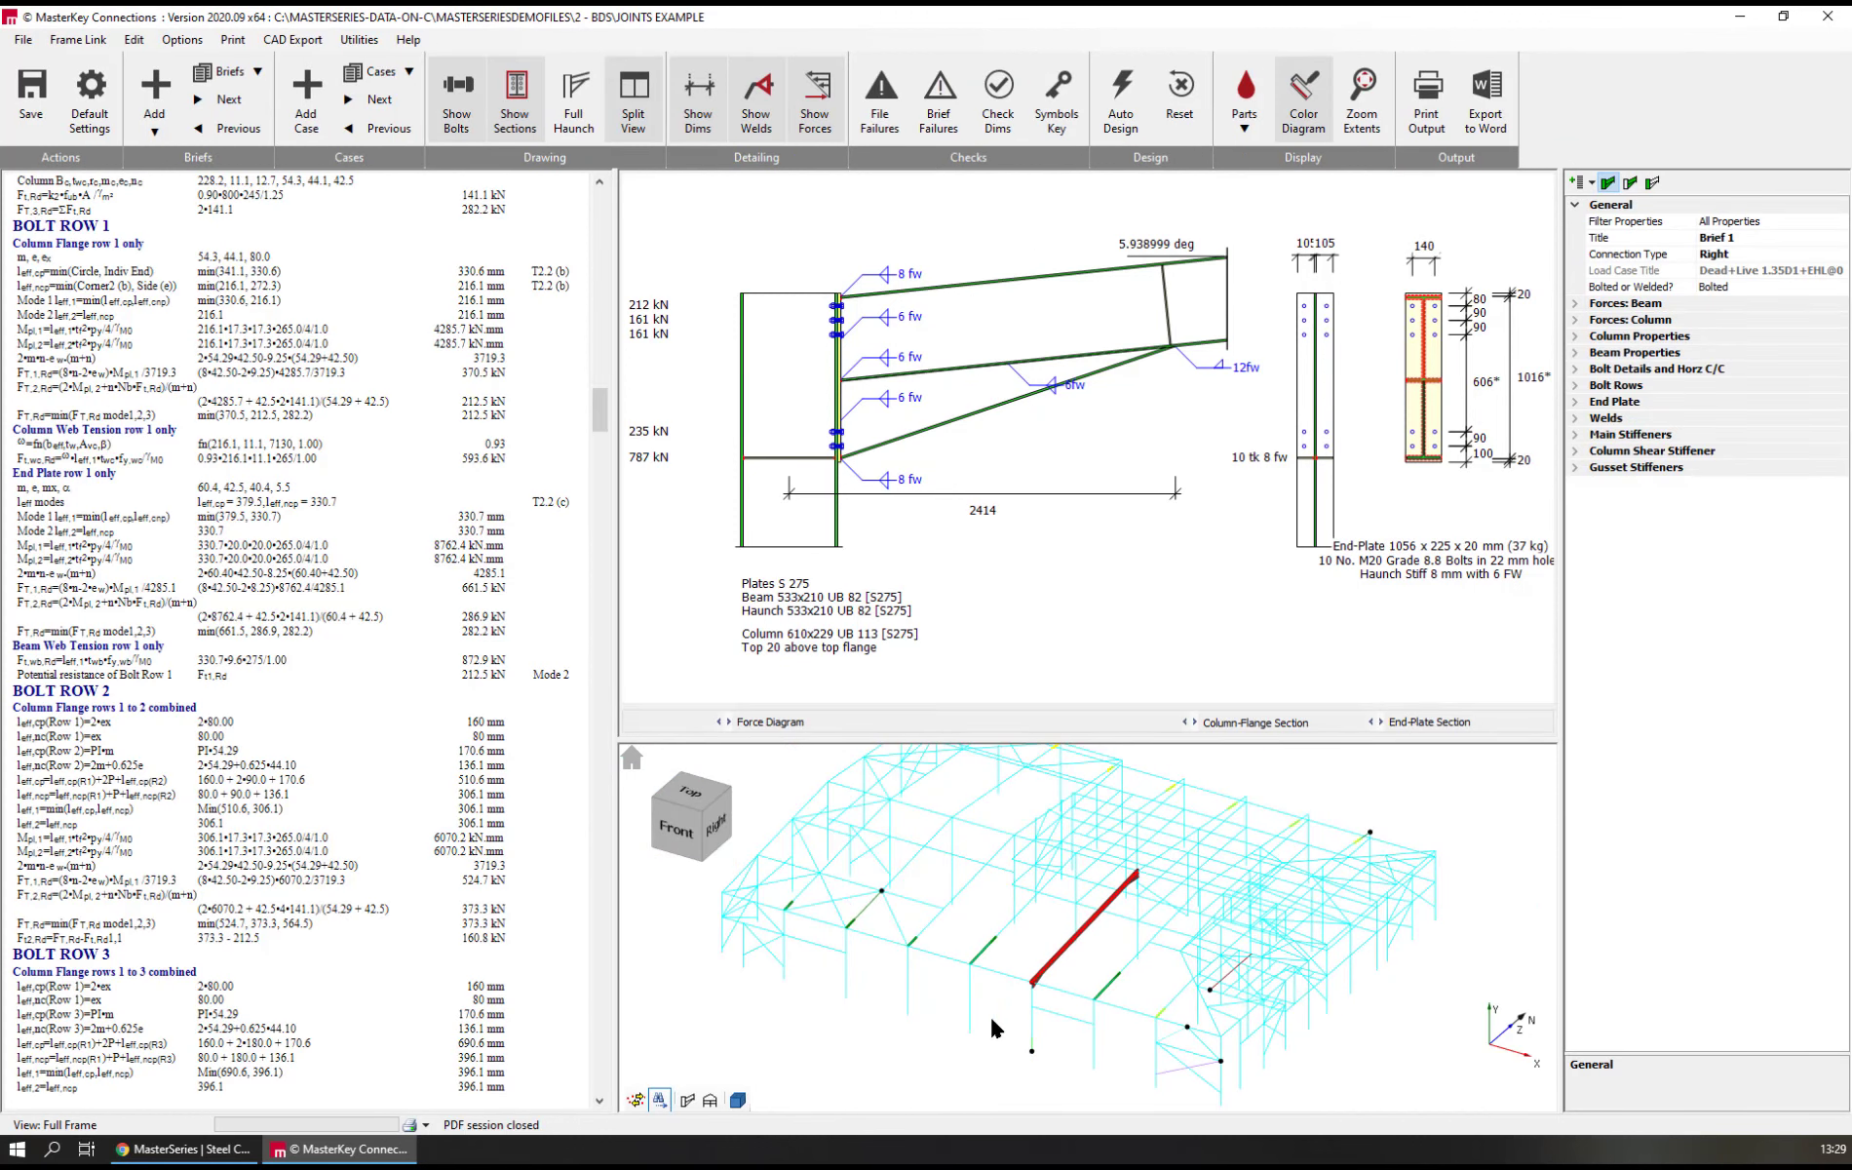
{"action": "scroll", "coordinate": [943, 960], "scroll_direction": "up", "scroll_amount": 3}
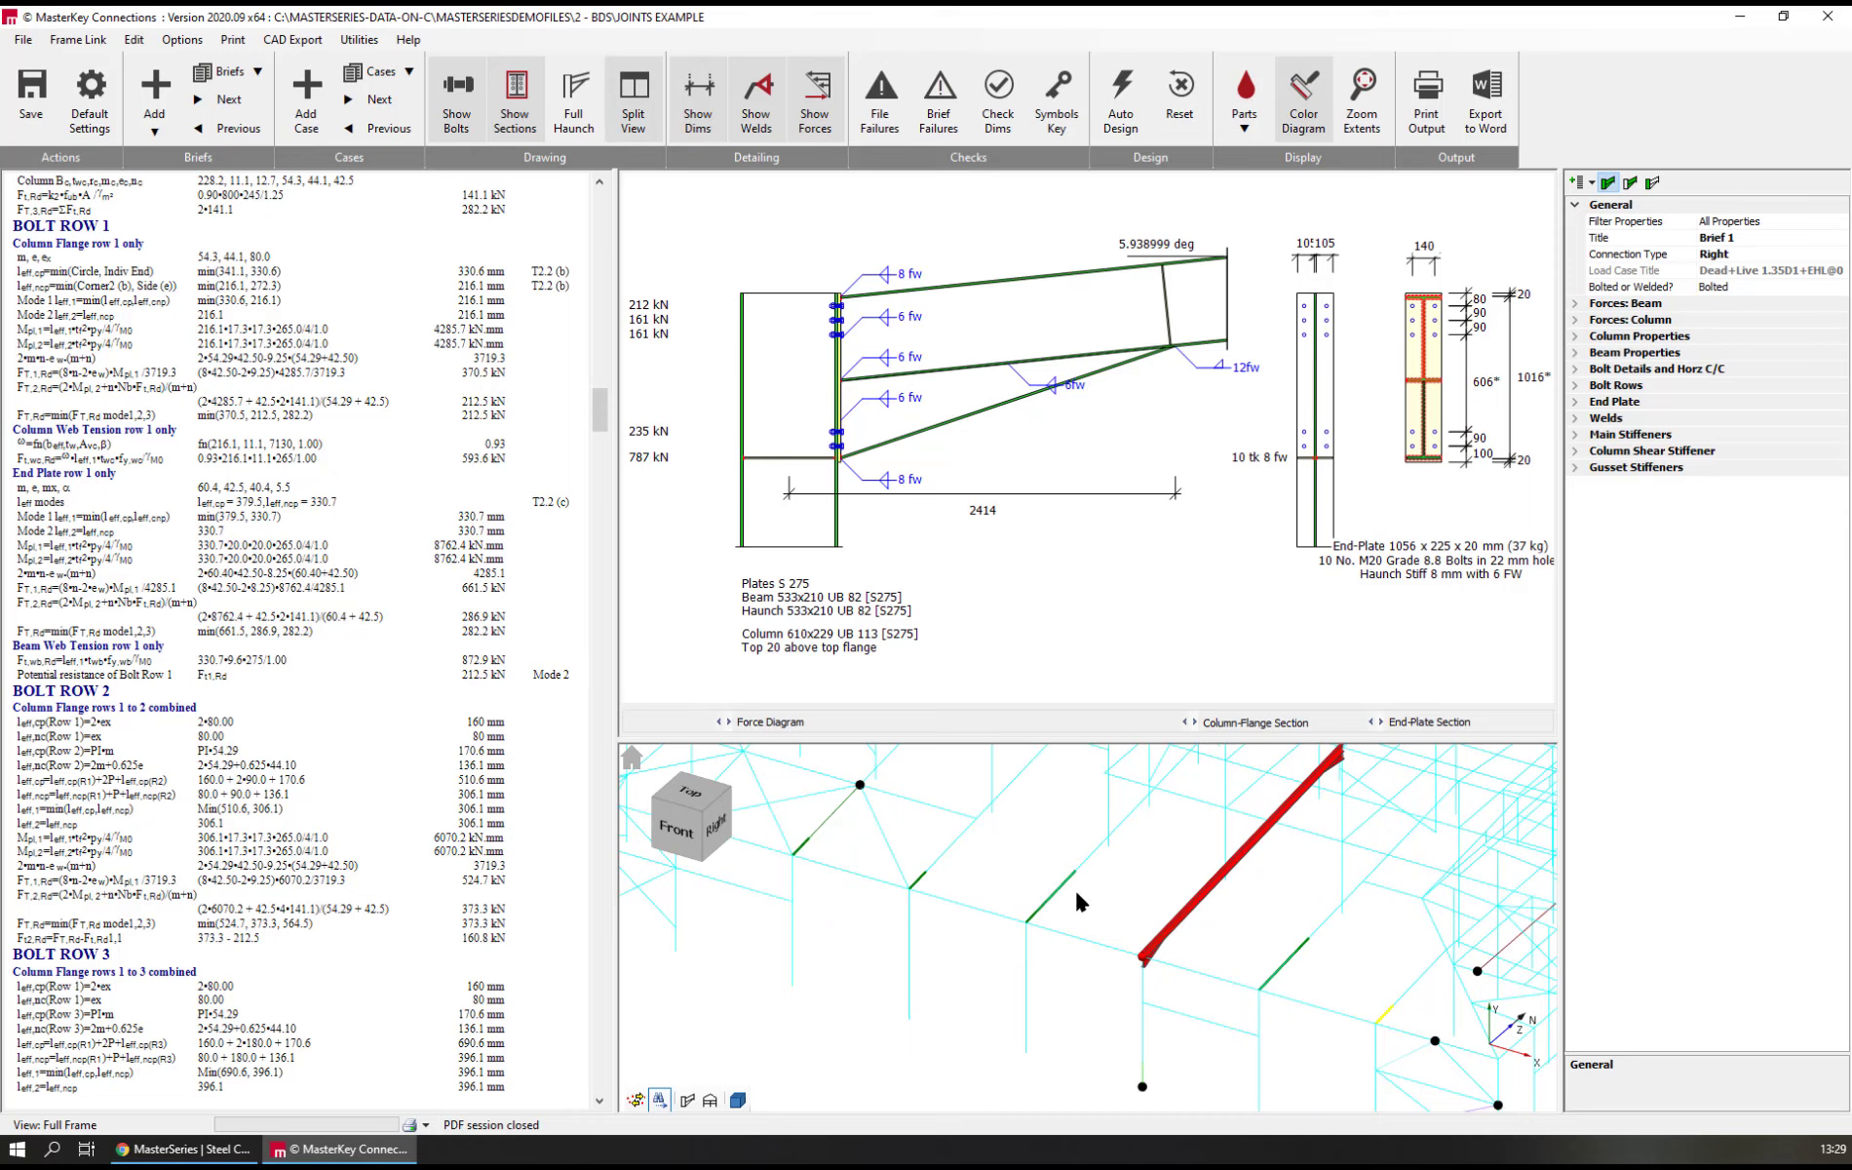
{"action": "mouse_move", "coordinate": [896, 869]}
{"action": "middle_mouse_down"}
{"action": "mouse_move", "coordinate": [1011, 859]}
{"action": "mouse_move", "coordinate": [1049, 879]}
{"action": "mouse_move", "coordinate": [893, 859]}
{"action": "mouse_move", "coordinate": [918, 876]}
{"action": "middle_mouse_up"}
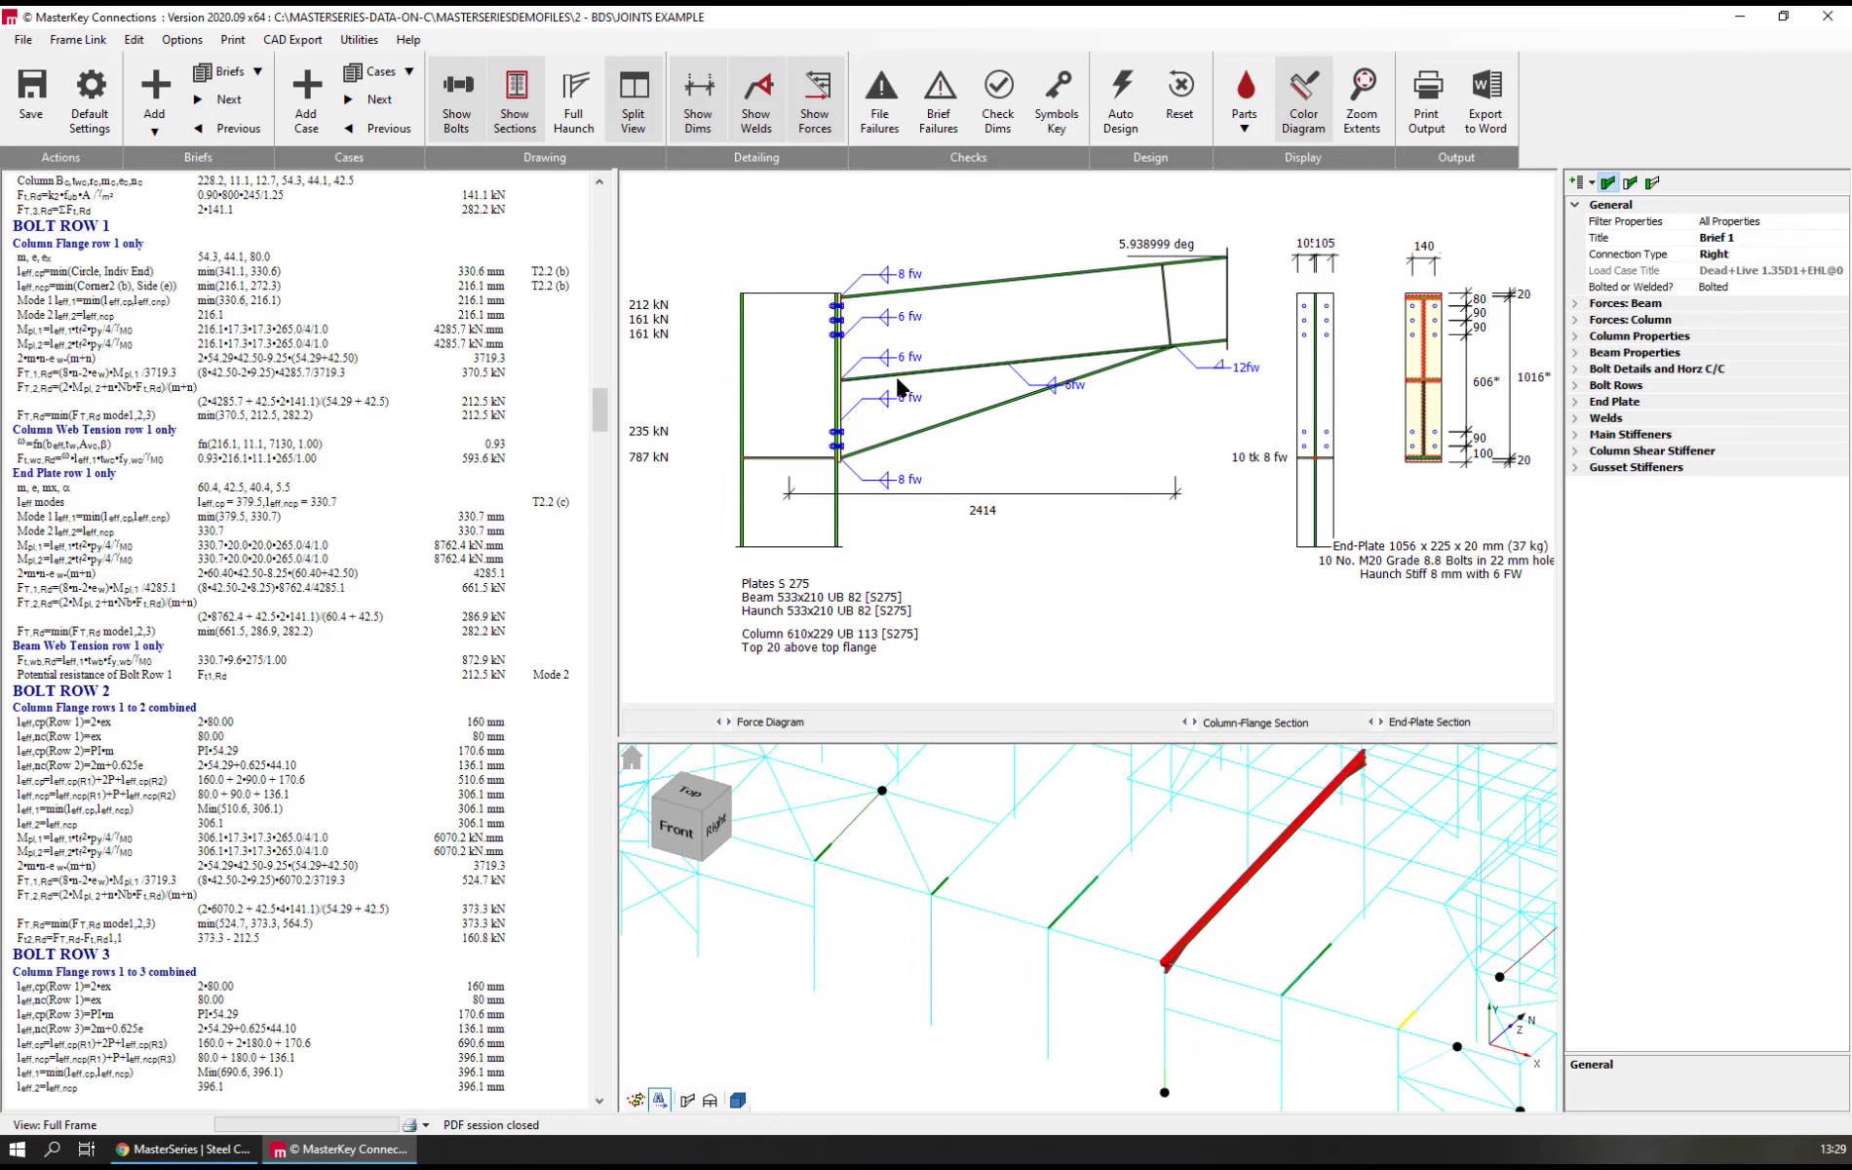
{"action": "scroll", "coordinate": [361, 429], "scroll_direction": "up", "scroll_amount": 14}
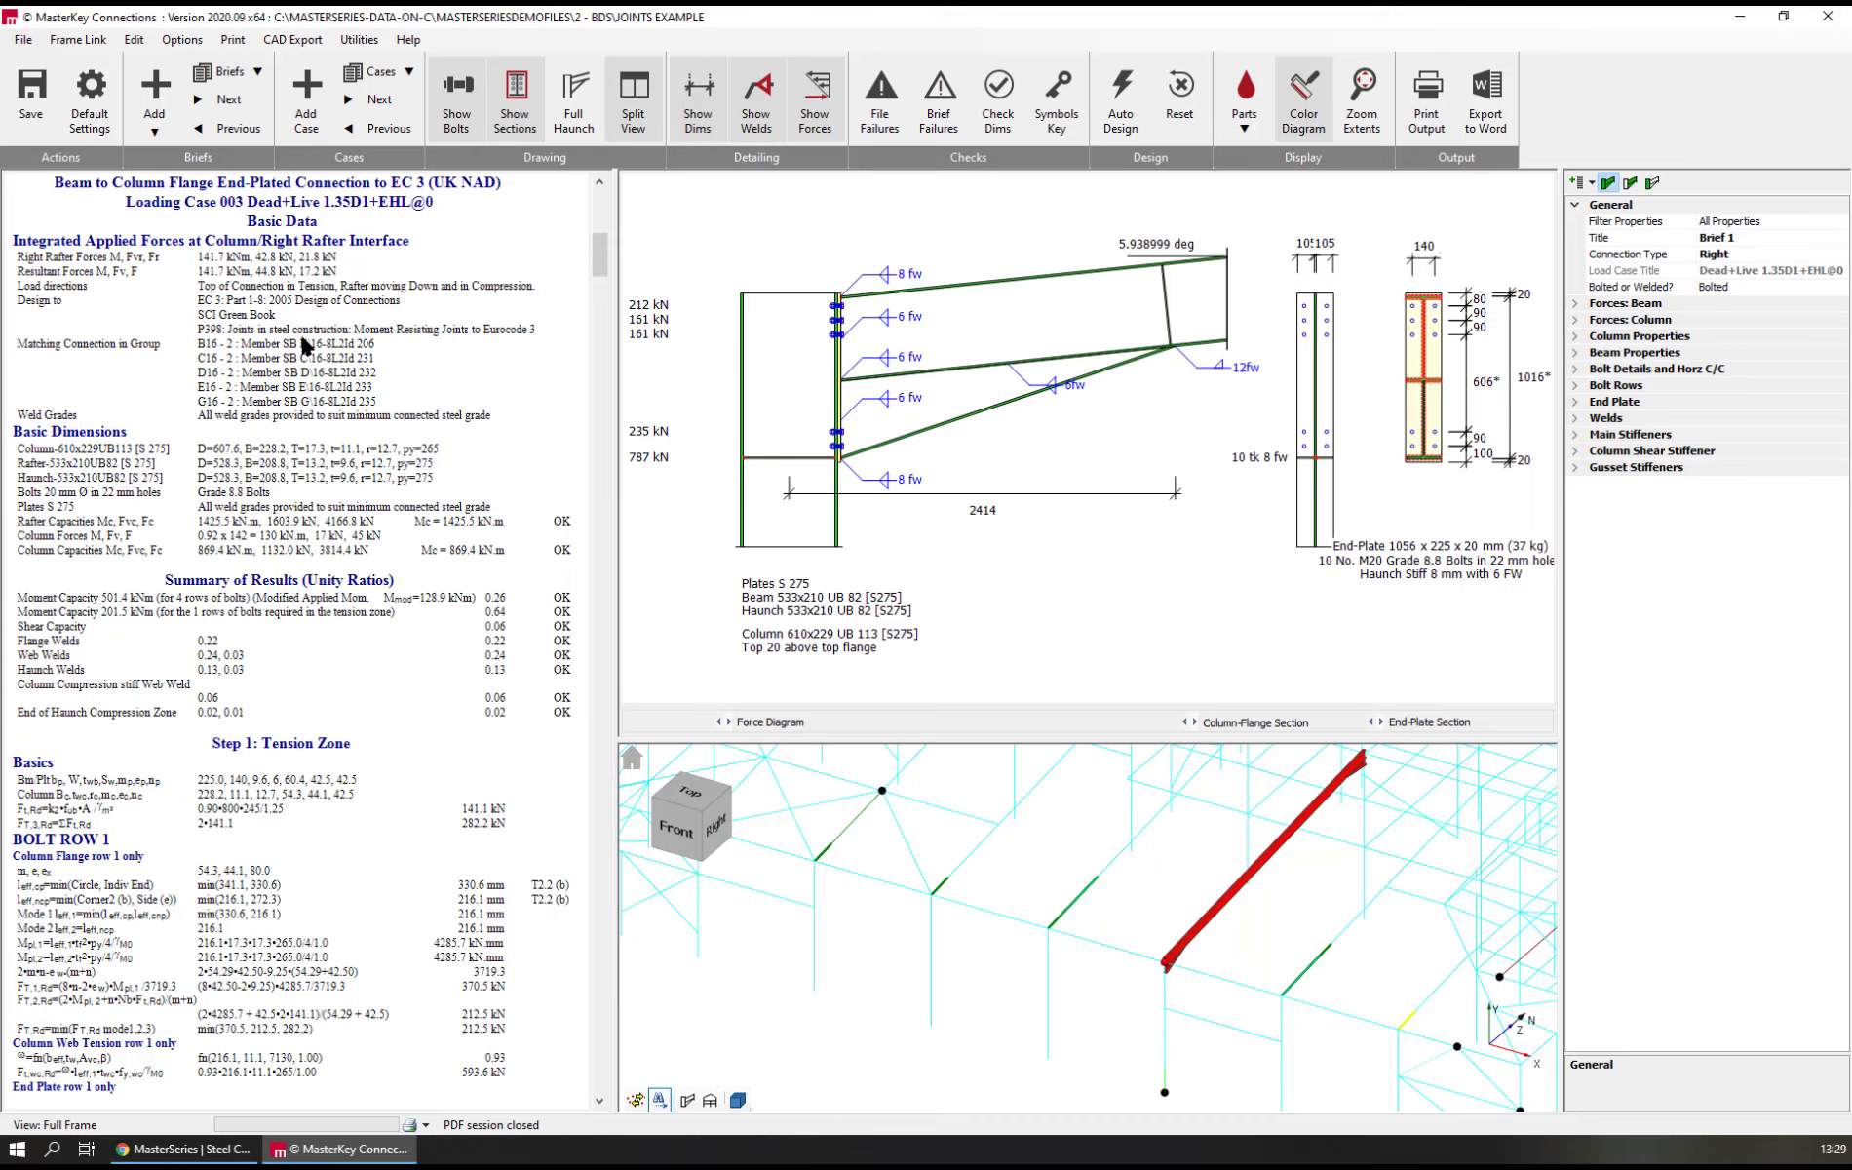
Look through the list of loading cases available for the eaves connection in Brief 1
{"action": "left_click", "coordinate": [410, 76]}
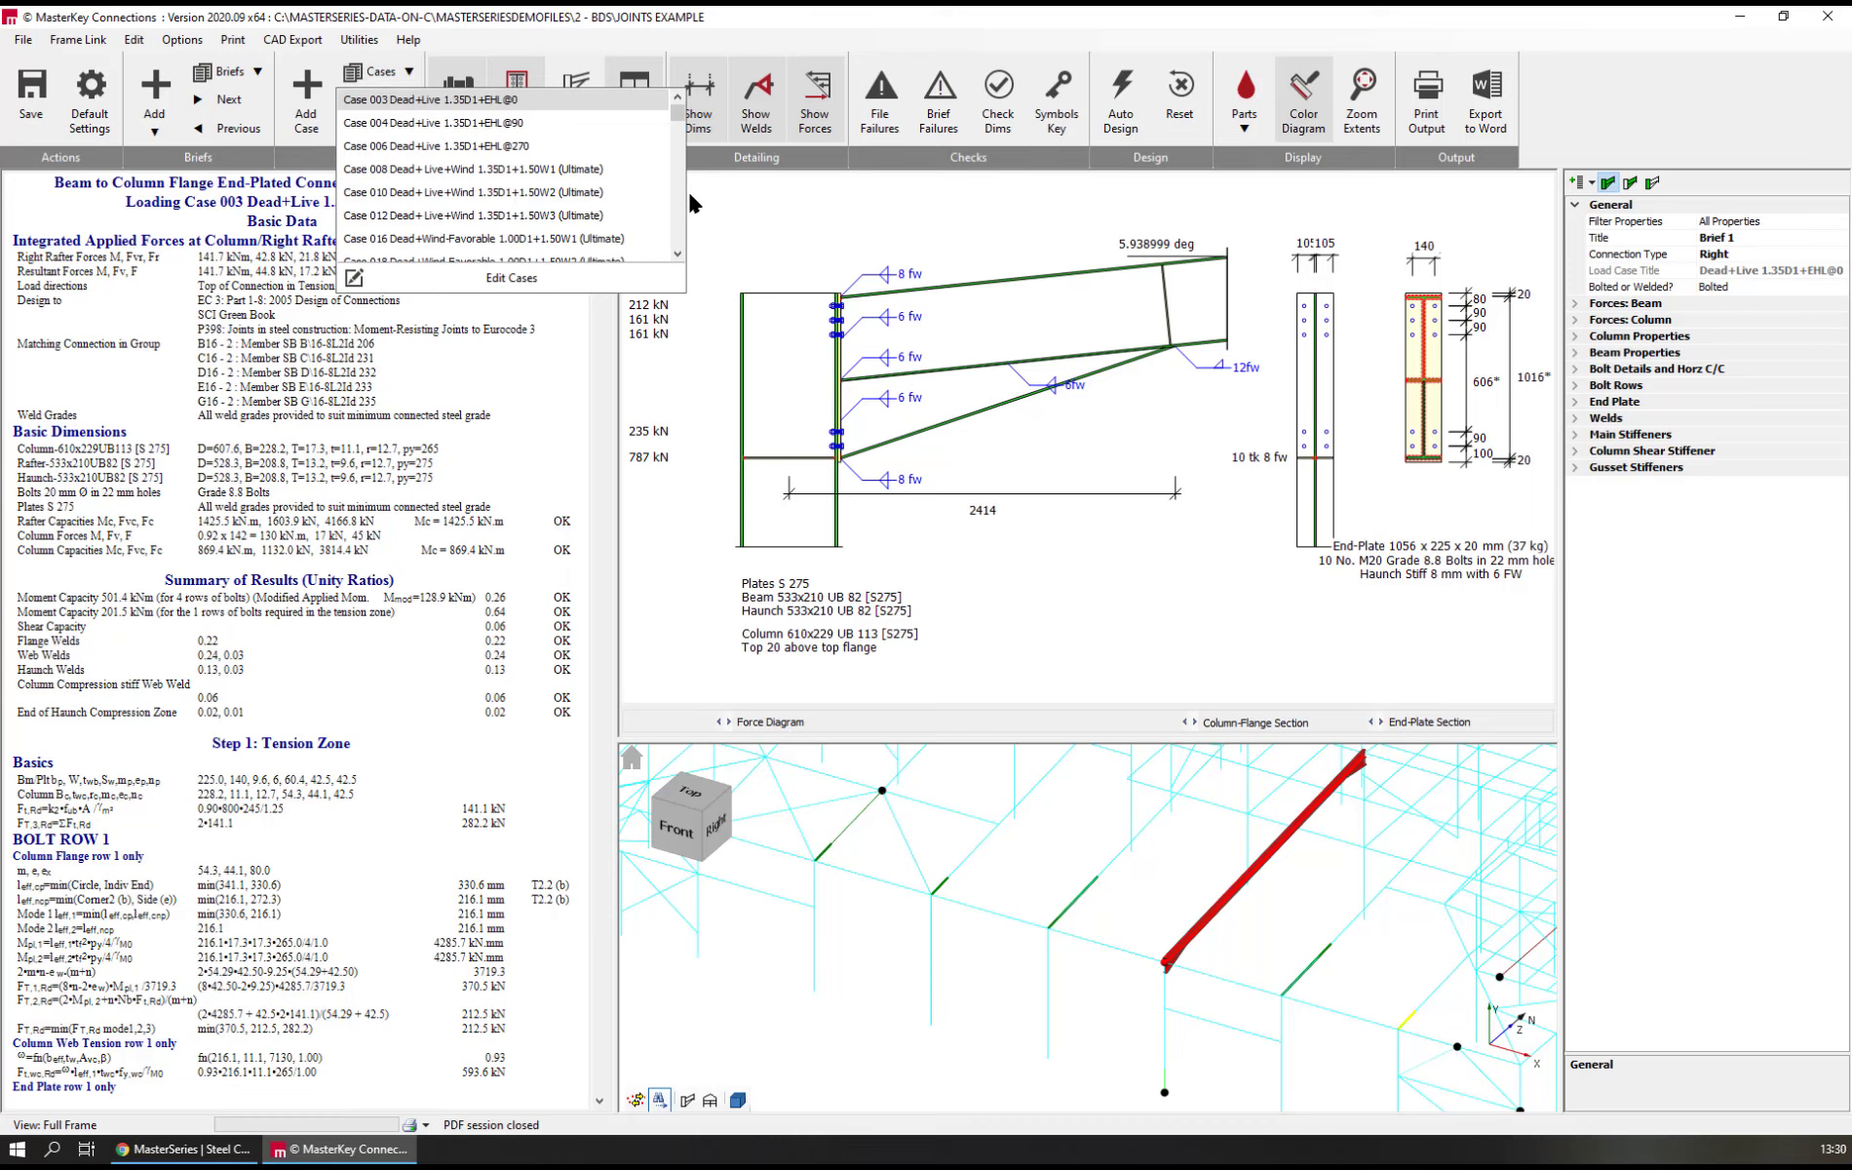
{"action": "scroll", "coordinate": [679, 122], "scroll_direction": "down", "scroll_amount": 2}
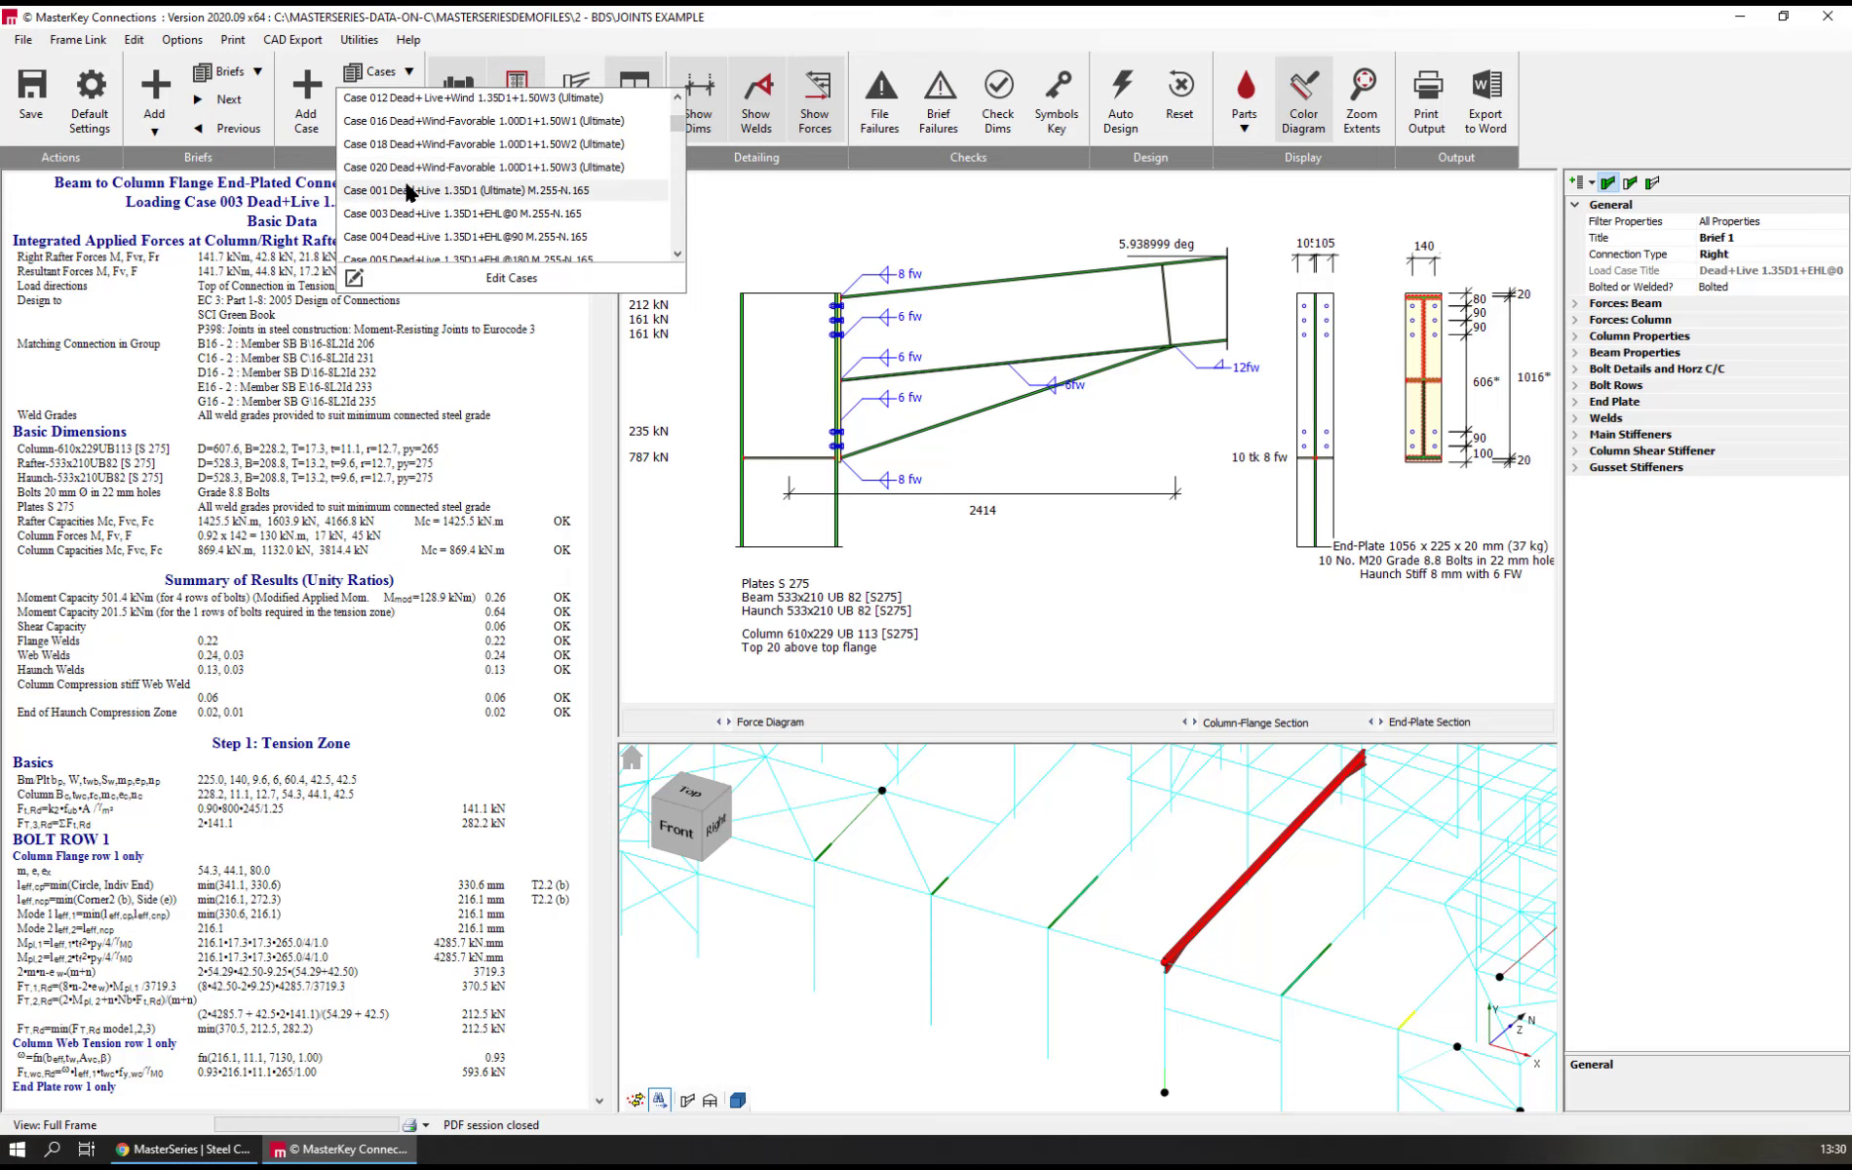
{"action": "scroll", "coordinate": [407, 191], "scroll_direction": "down", "scroll_amount": 10}
{"action": "left_click", "coordinate": [1101, 897]}
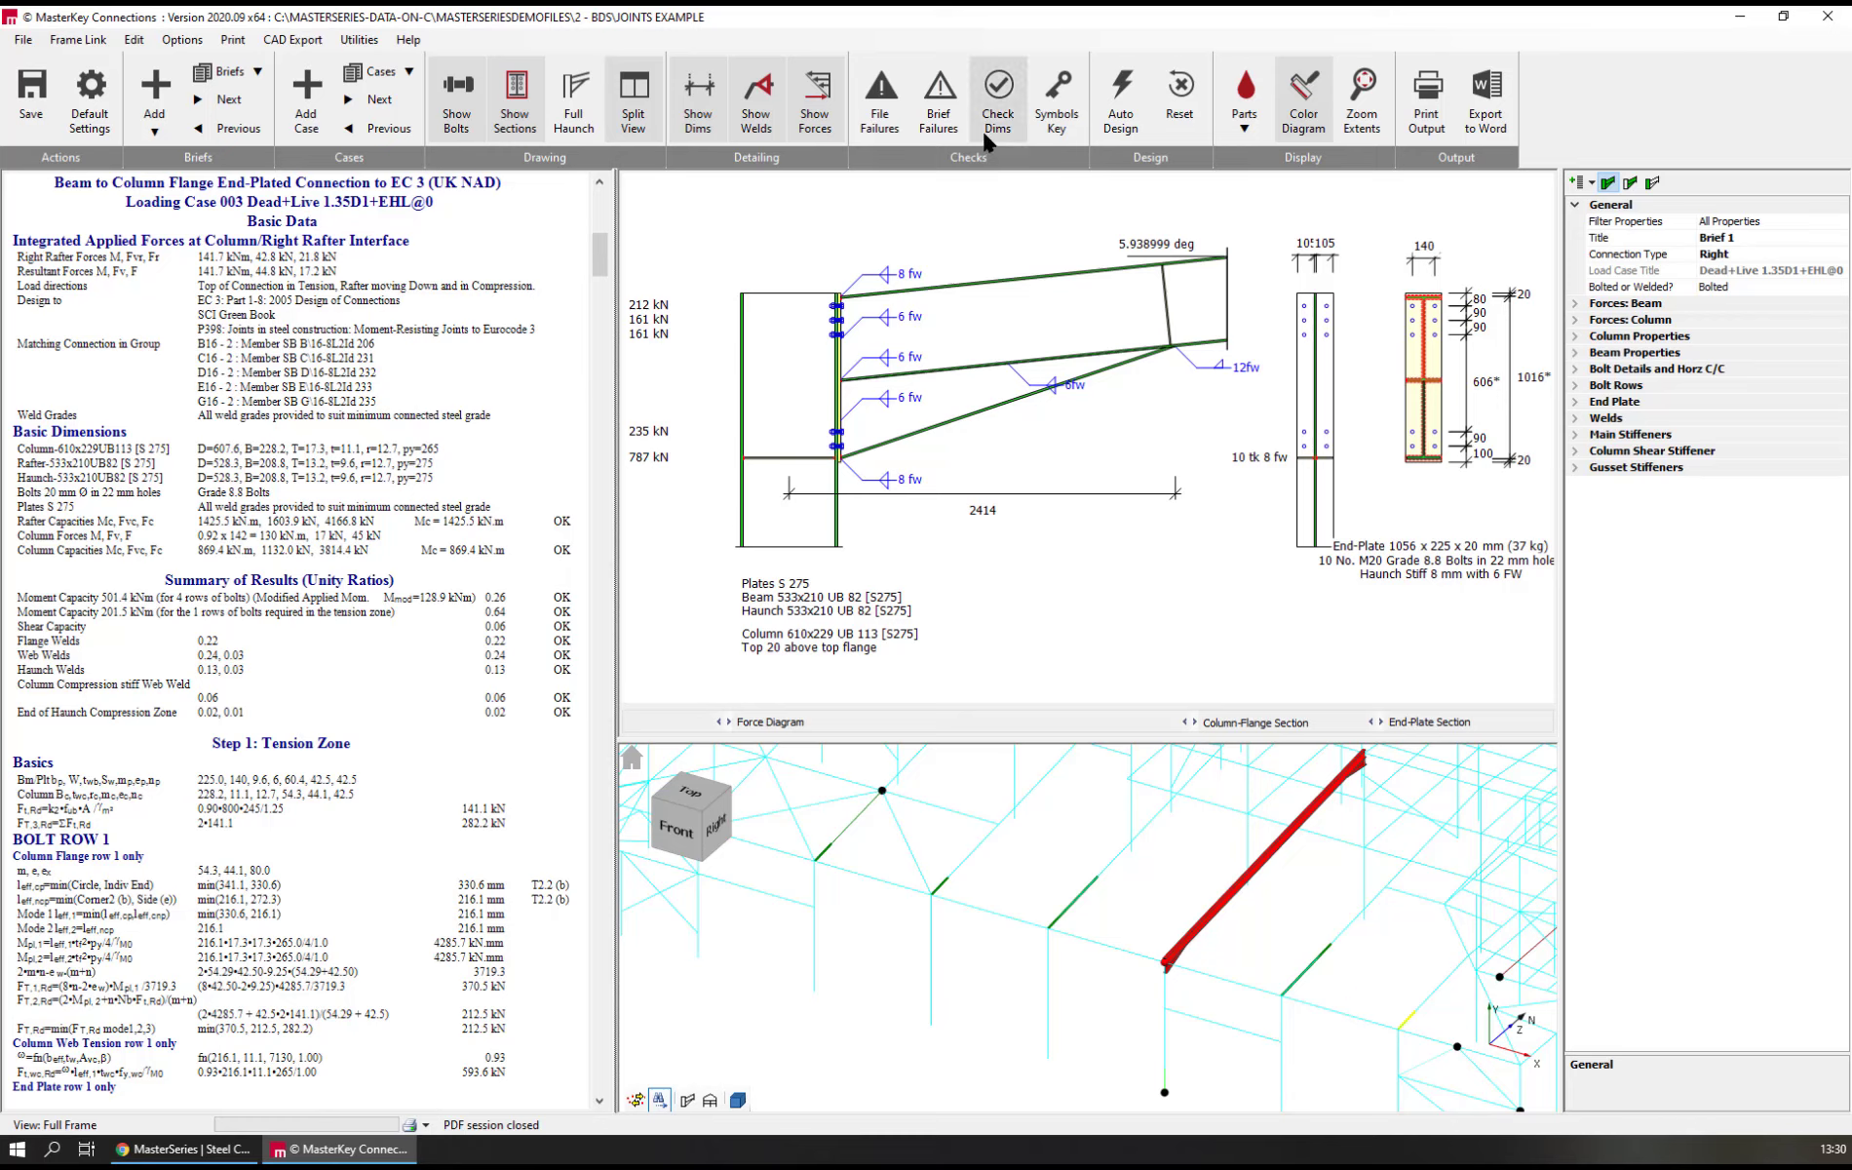
Scan all briefs in the file for design and dimensional failures, then return to the Brief 1 eaves connection
{"action": "left_click", "coordinate": [881, 115]}
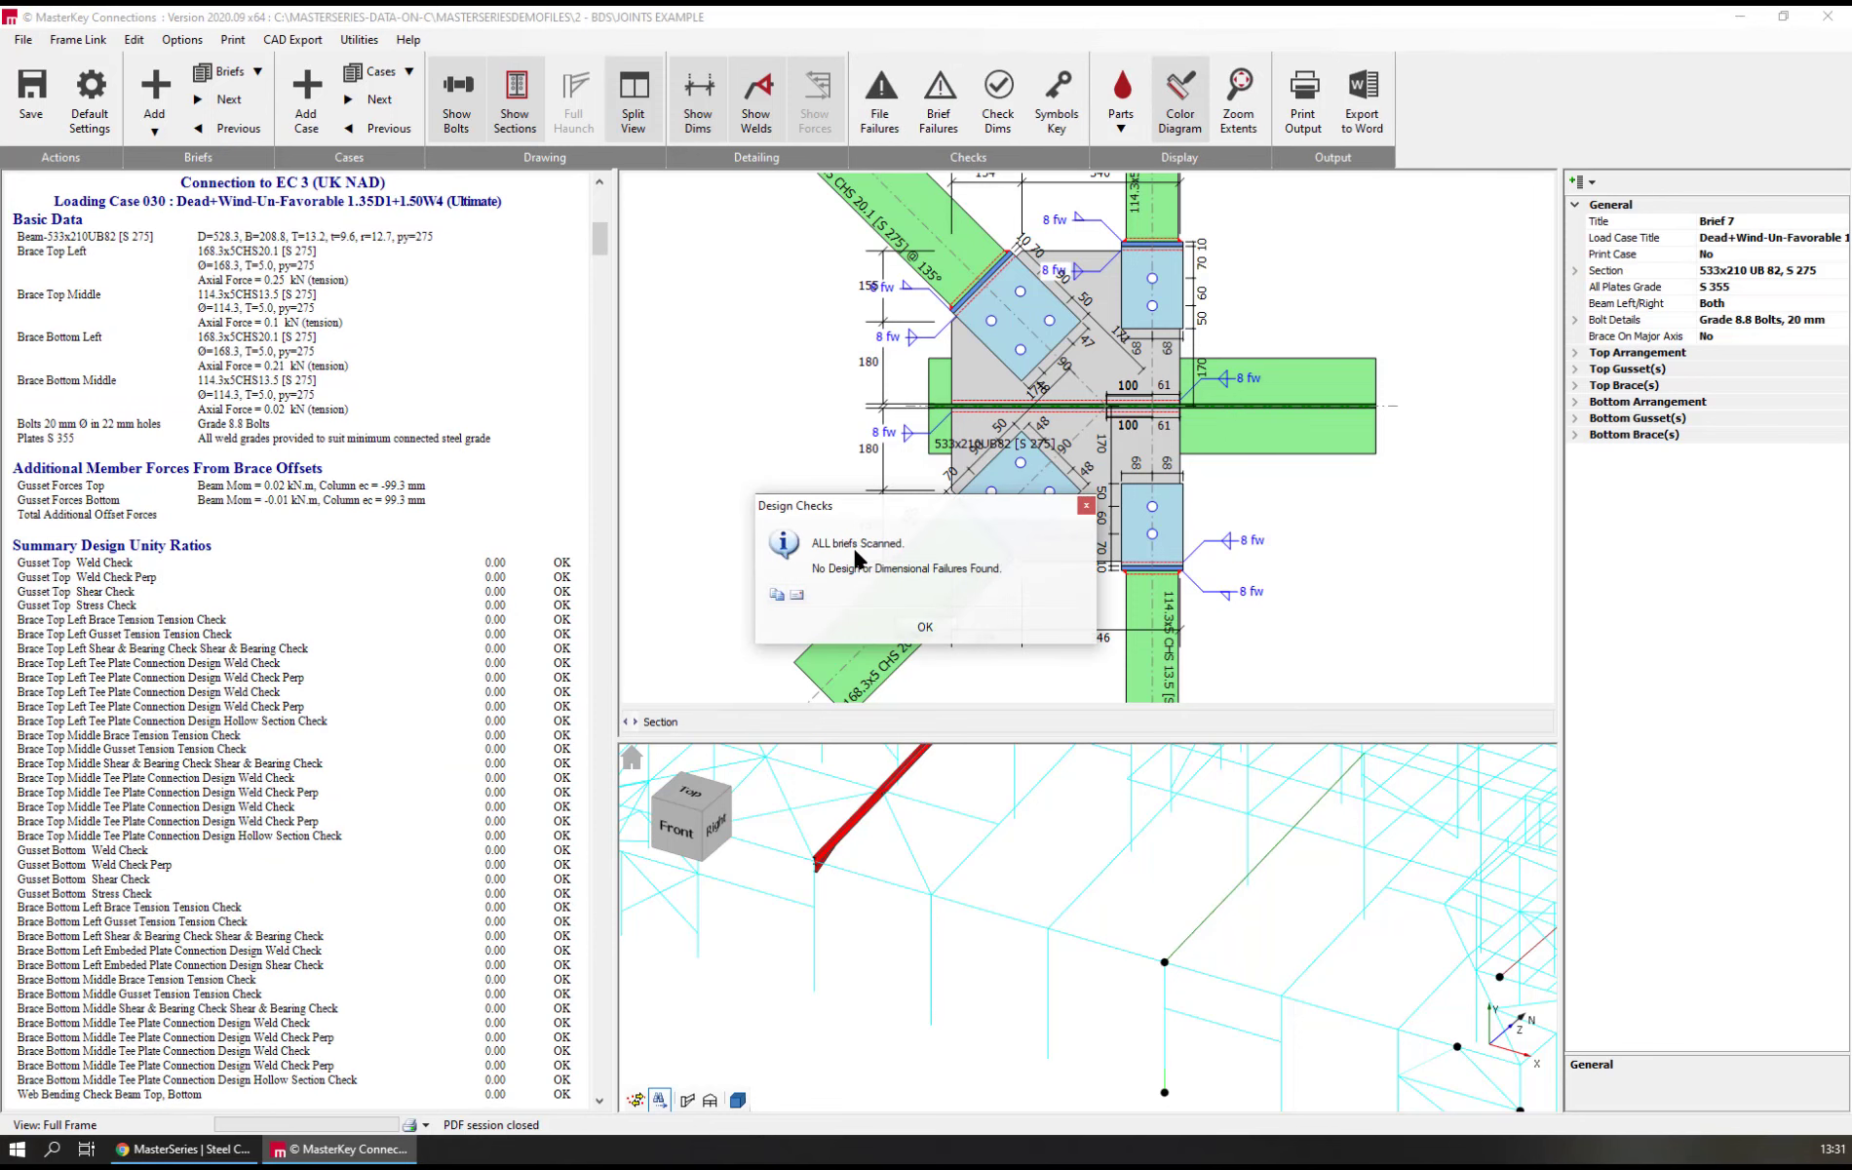
{"action": "left_click", "coordinate": [924, 630]}
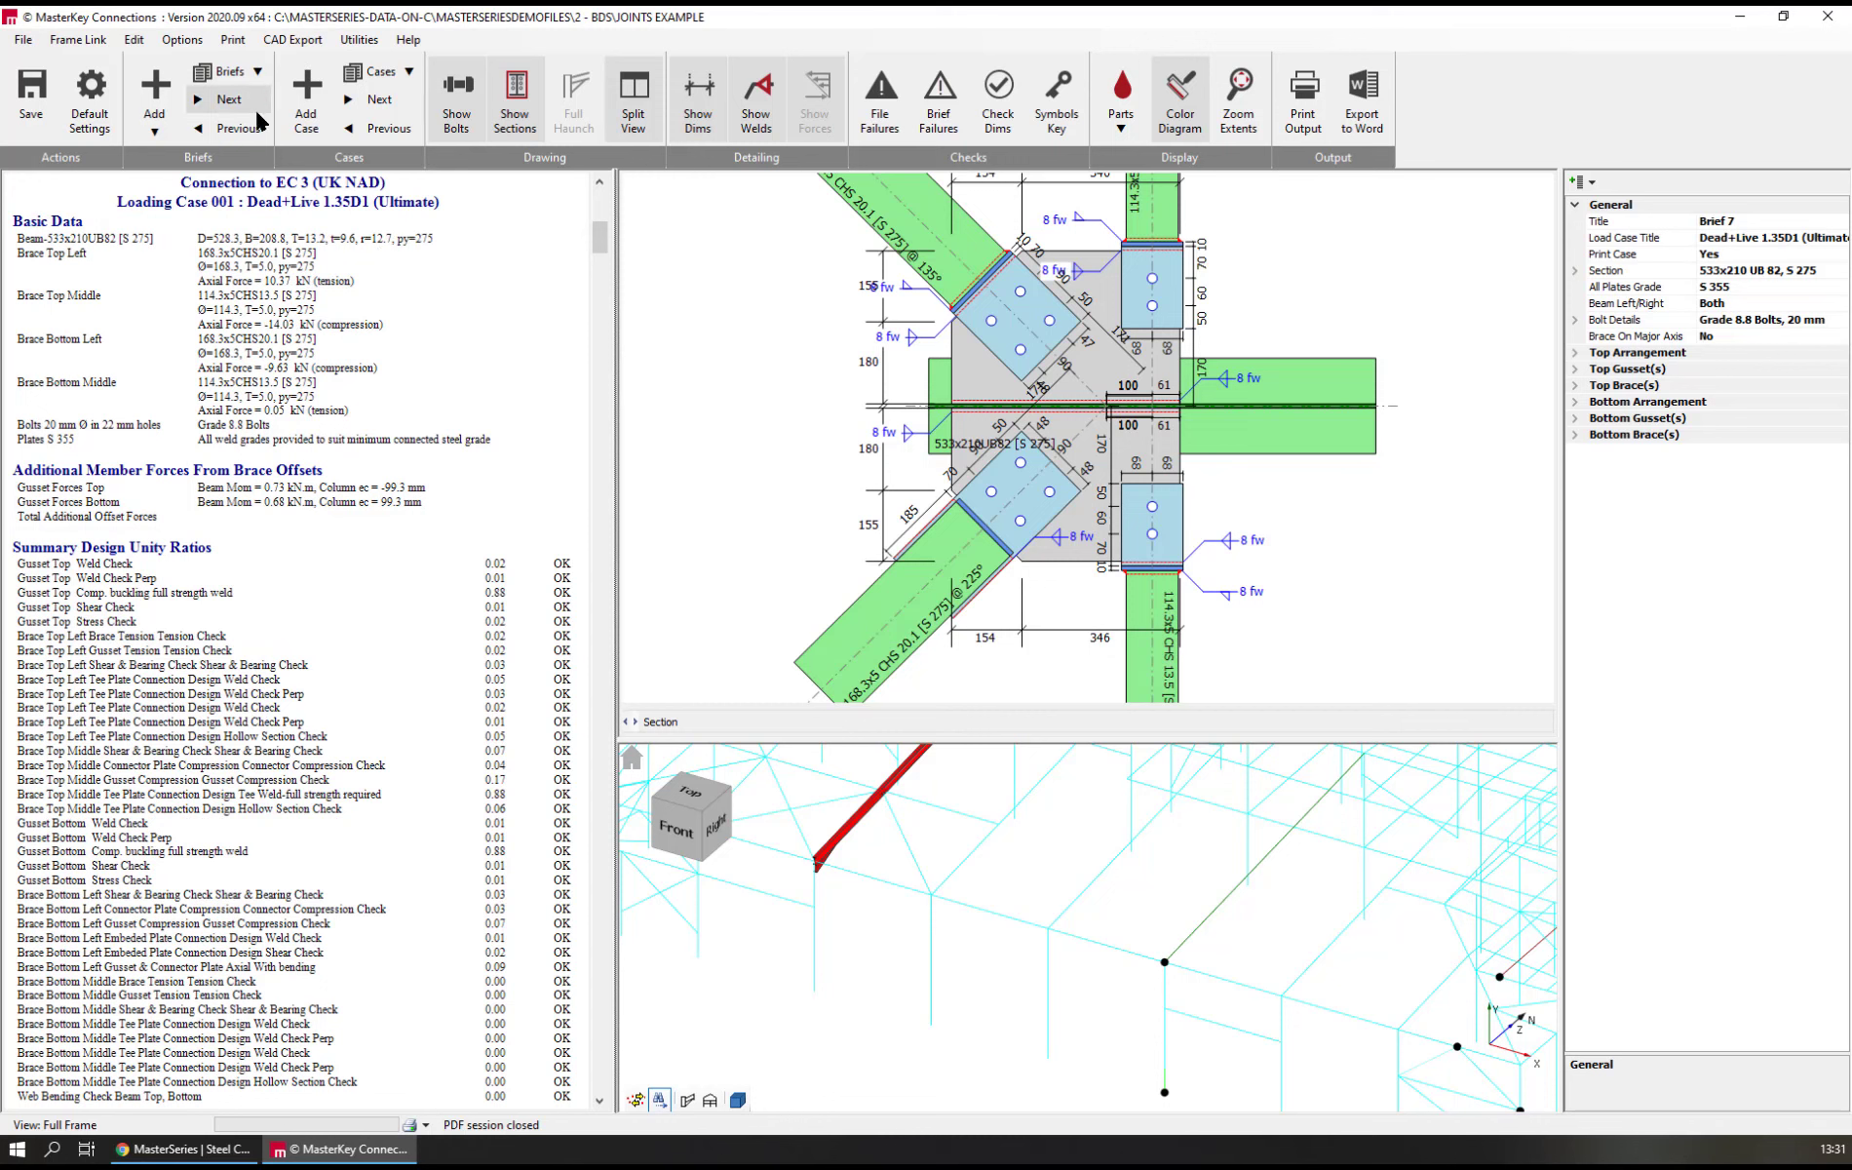
{"action": "left_click", "coordinate": [257, 72]}
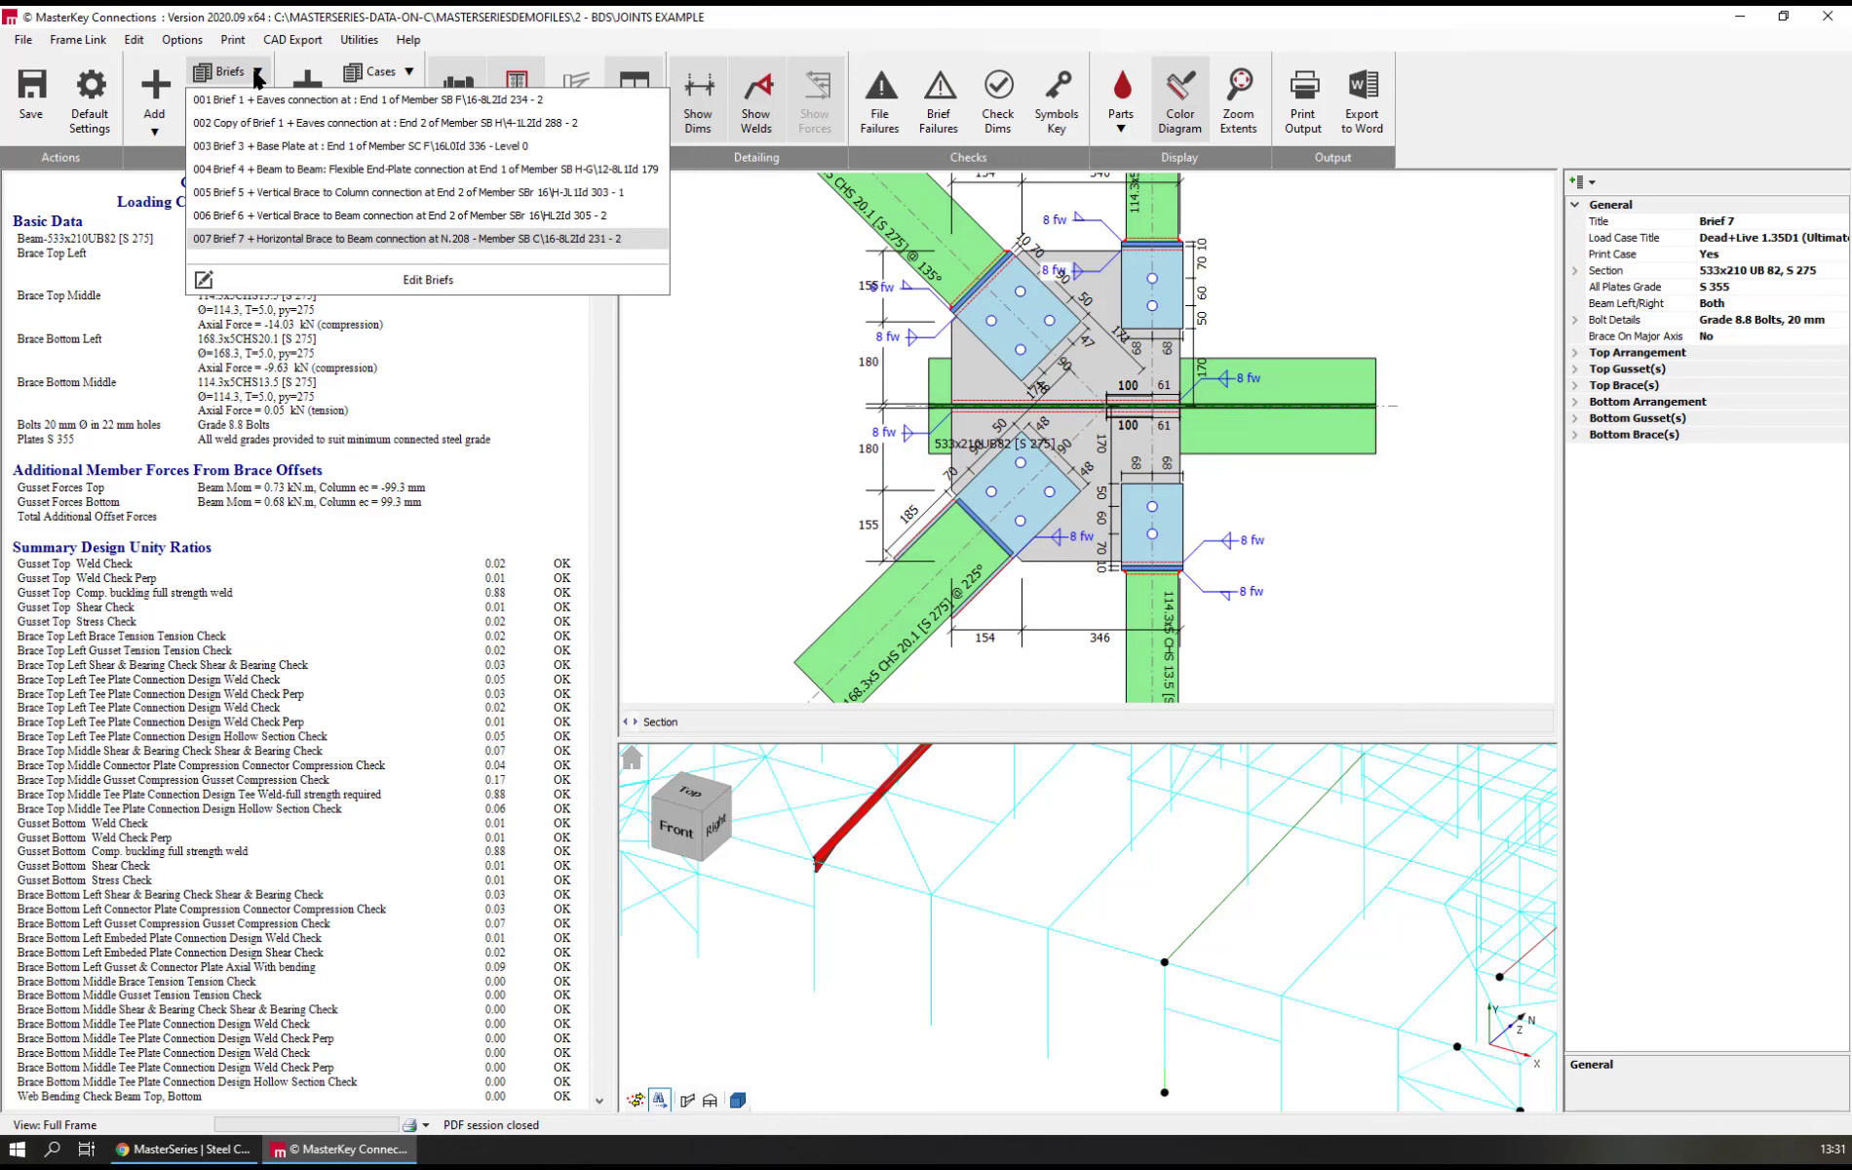
{"action": "left_click", "coordinate": [239, 100]}
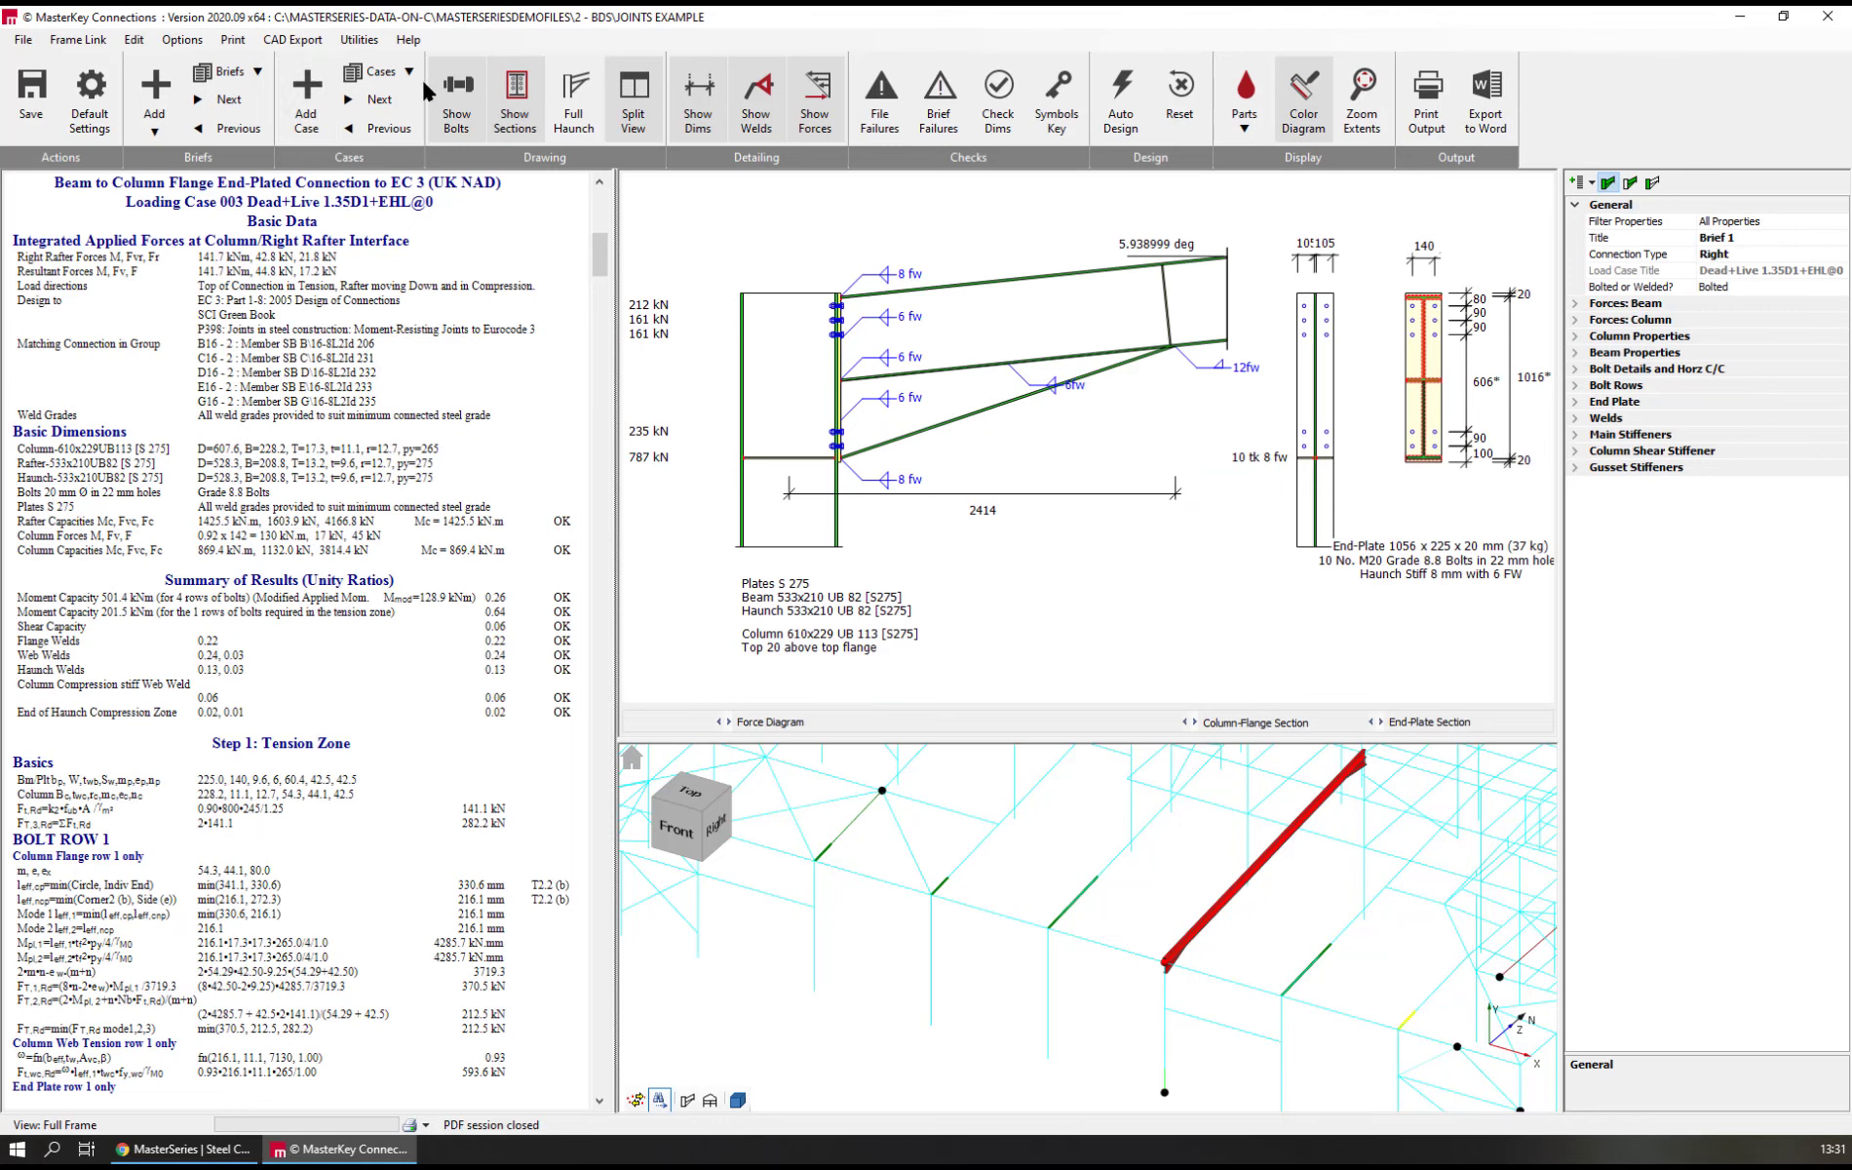
Step through the Brief 1 loading cases up to Case 005 Dead+Live 1.35D1+EHL@180 to compare forces and unity ratios
{"action": "left_click", "coordinate": [380, 99]}
{"action": "left_click", "coordinate": [380, 99]}
{"action": "left_click", "coordinate": [381, 99]}
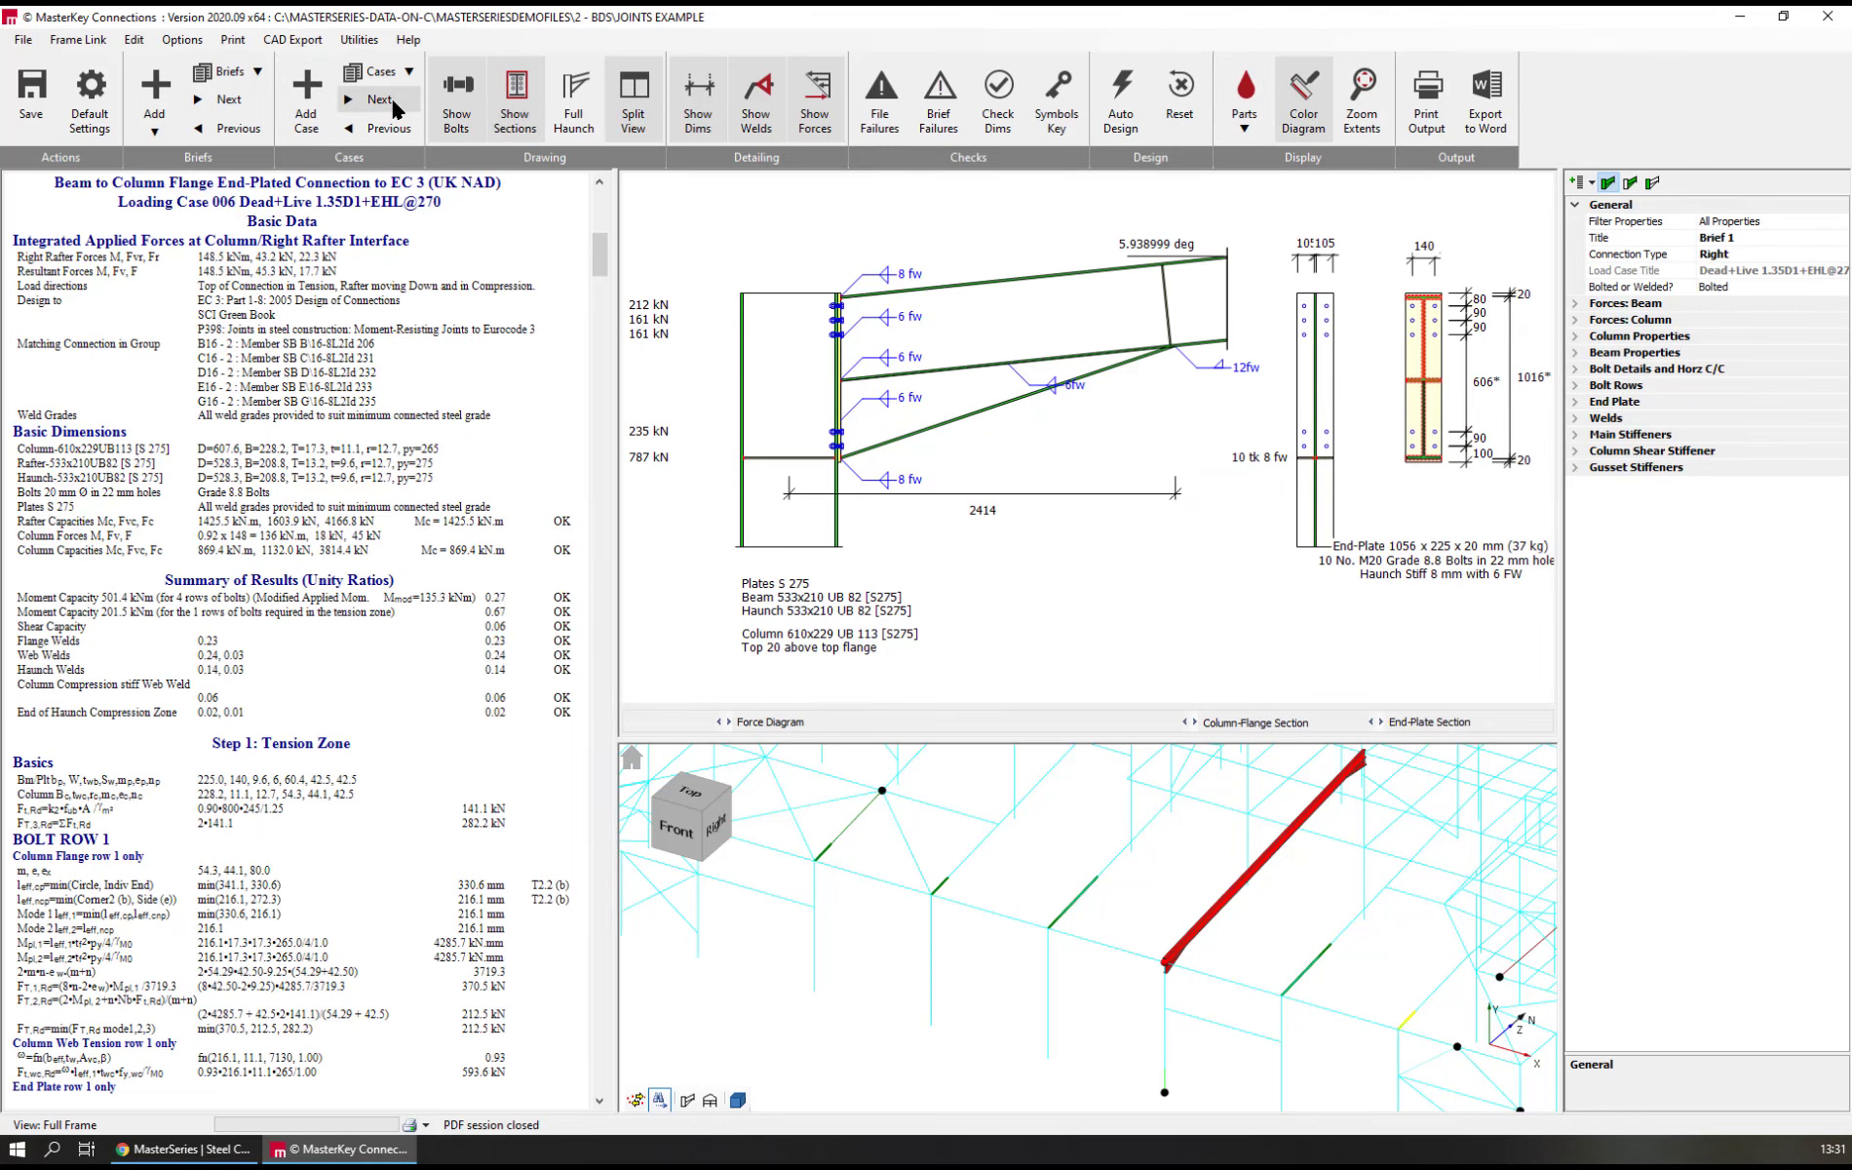
{"action": "left_click", "coordinate": [393, 101]}
{"action": "left_click", "coordinate": [393, 101]}
{"action": "left_click", "coordinate": [393, 101]}
{"action": "left_click", "coordinate": [393, 102]}
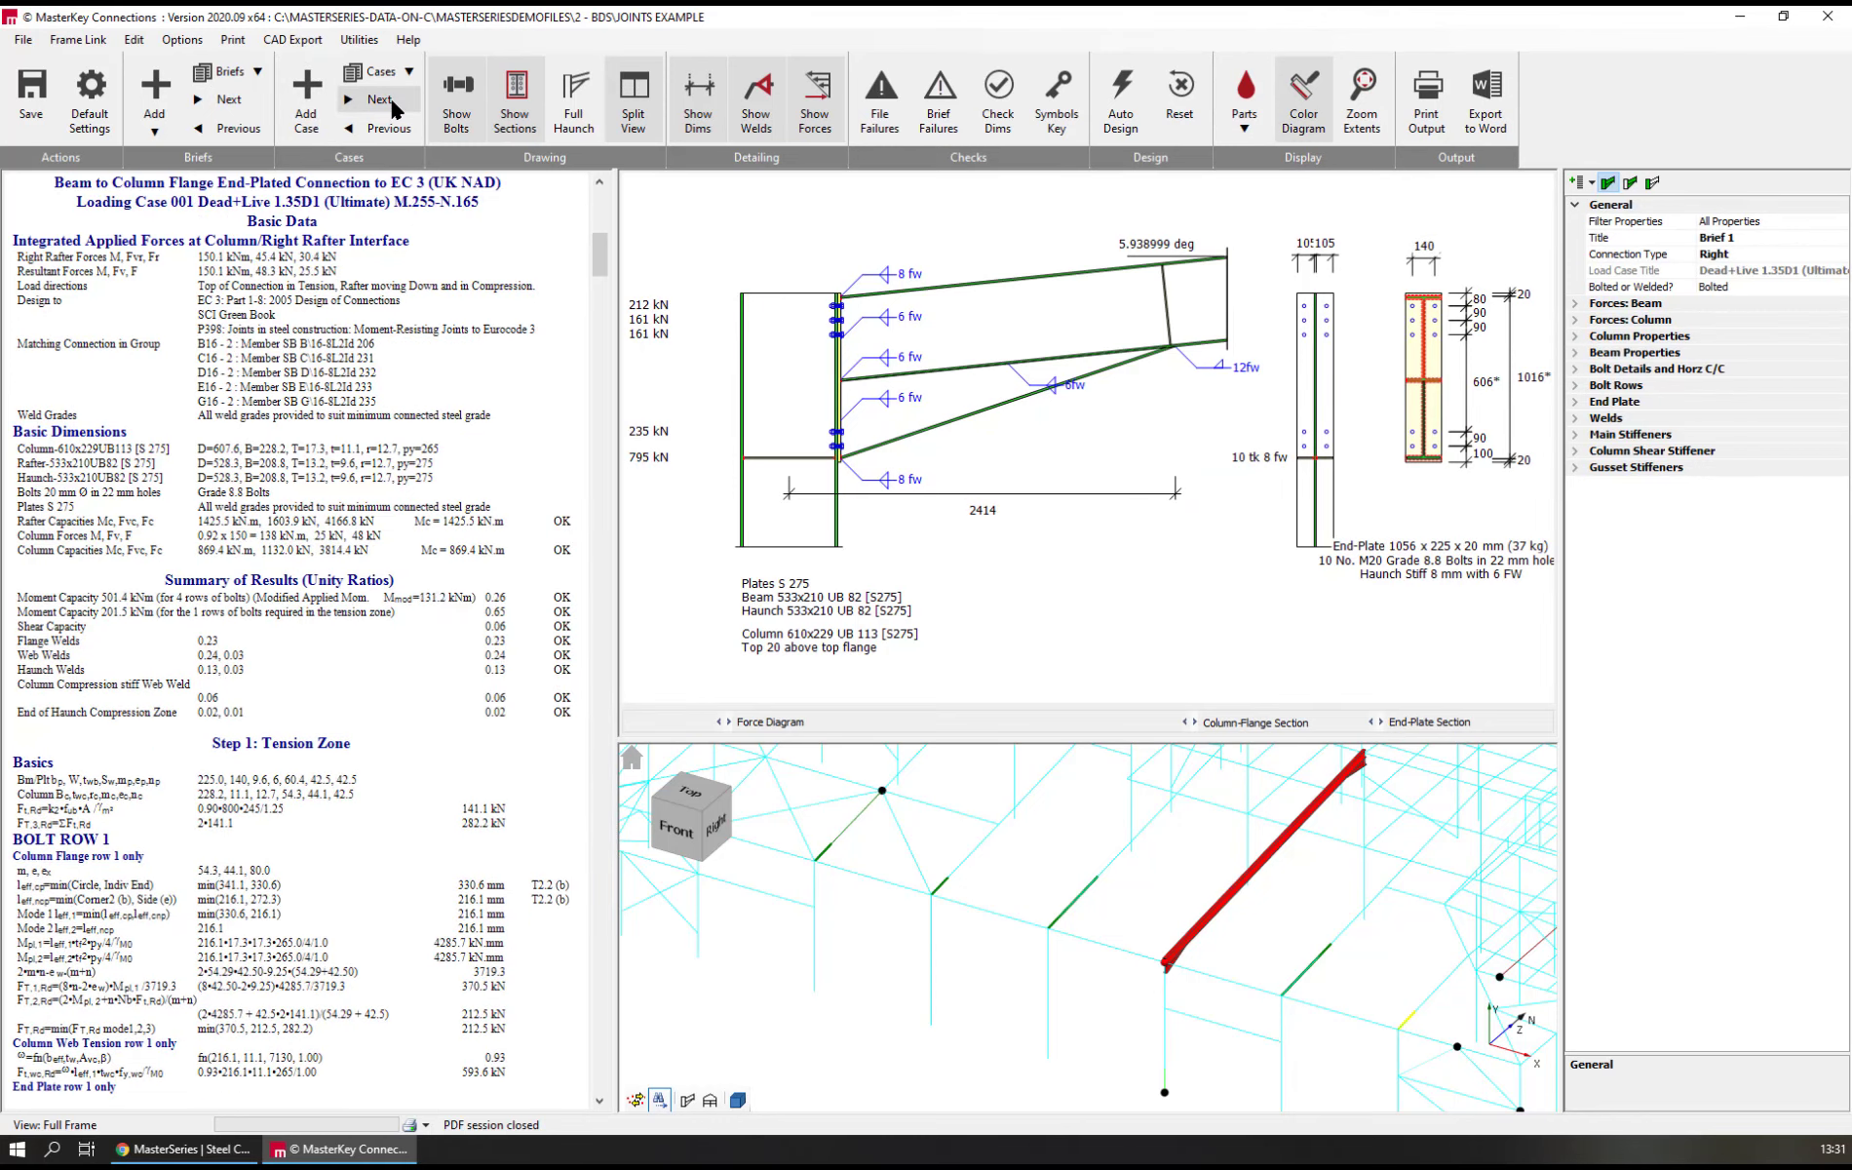
{"action": "left_click", "coordinate": [393, 101]}
{"action": "left_click", "coordinate": [392, 102]}
{"action": "left_click", "coordinate": [393, 101]}
{"action": "left_click", "coordinate": [393, 101]}
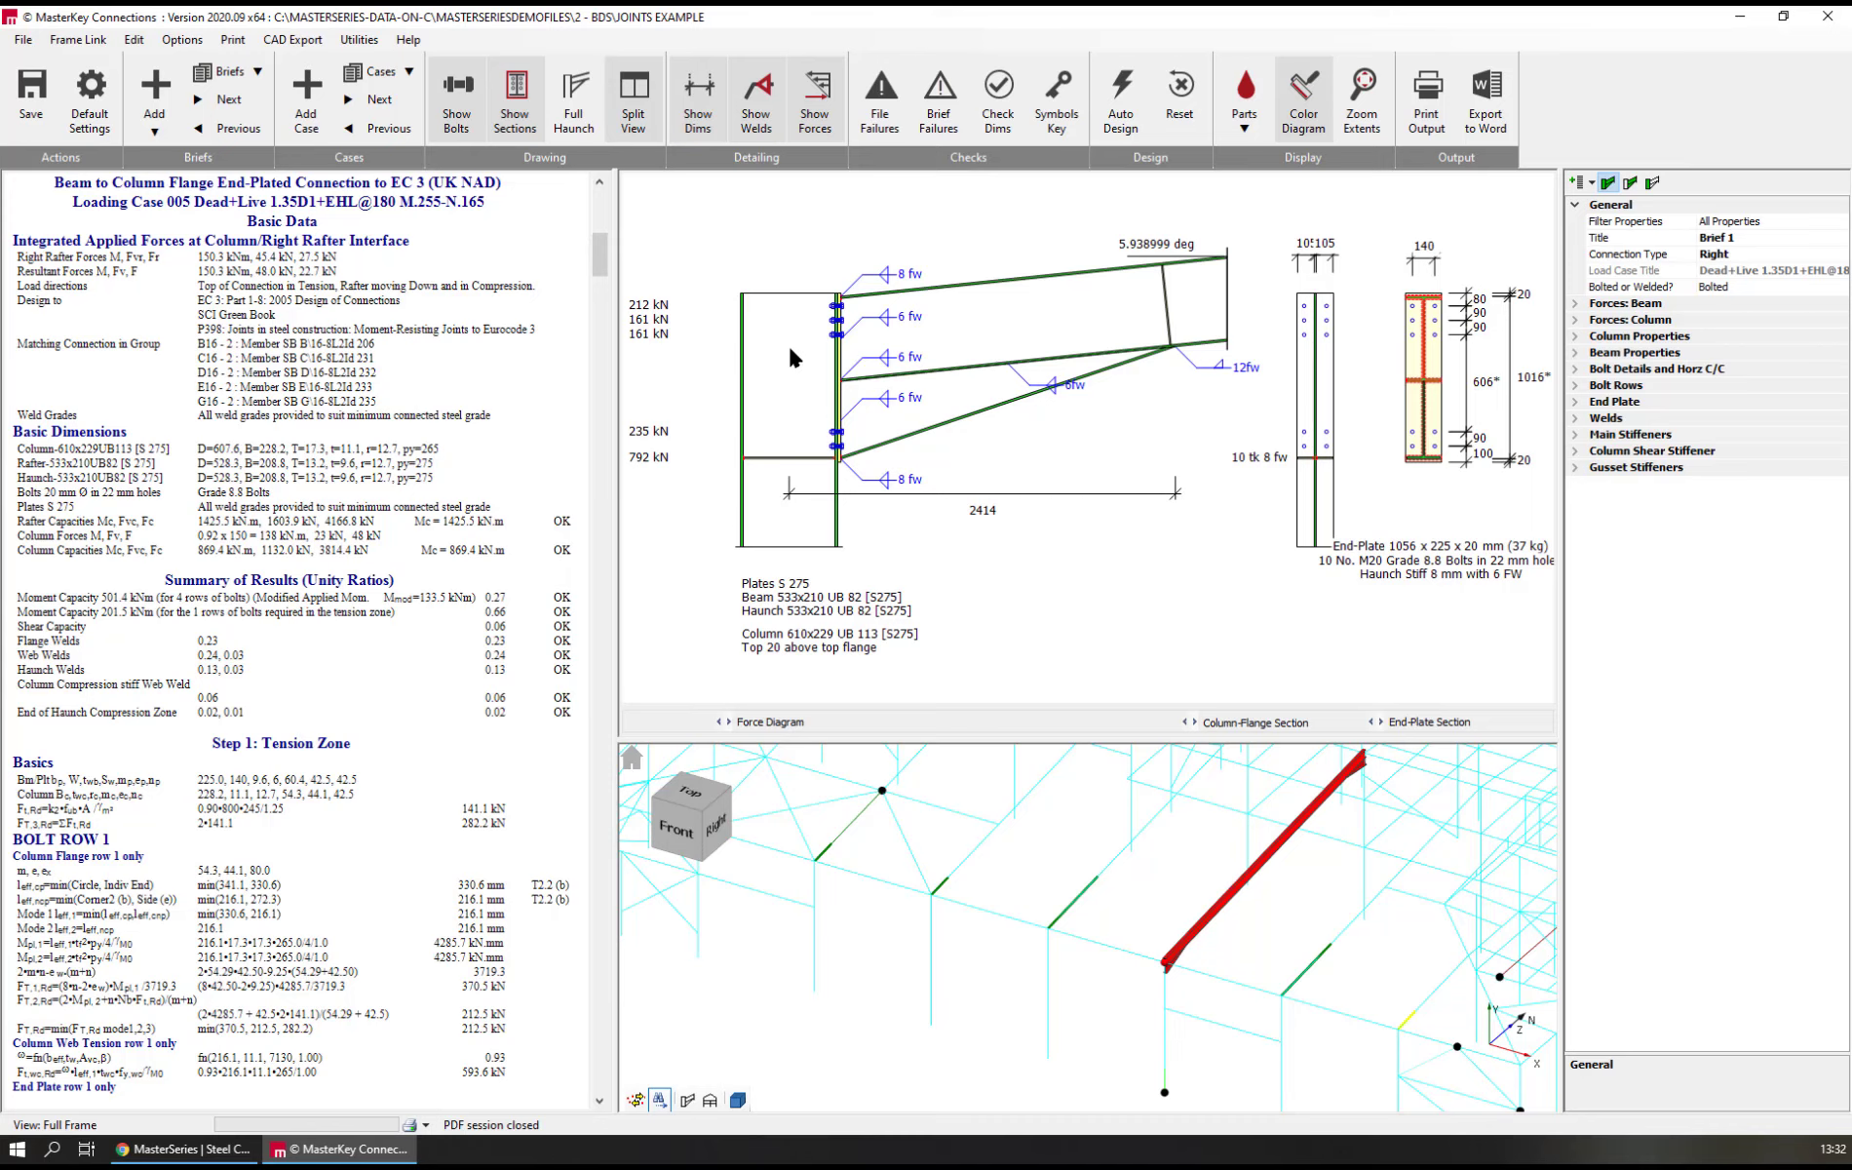
Examine the bolt rows, welds and haunch on the eaves connection drawing close up
{"action": "scroll", "coordinate": [840, 343], "scroll_direction": "up", "scroll_amount": 2}
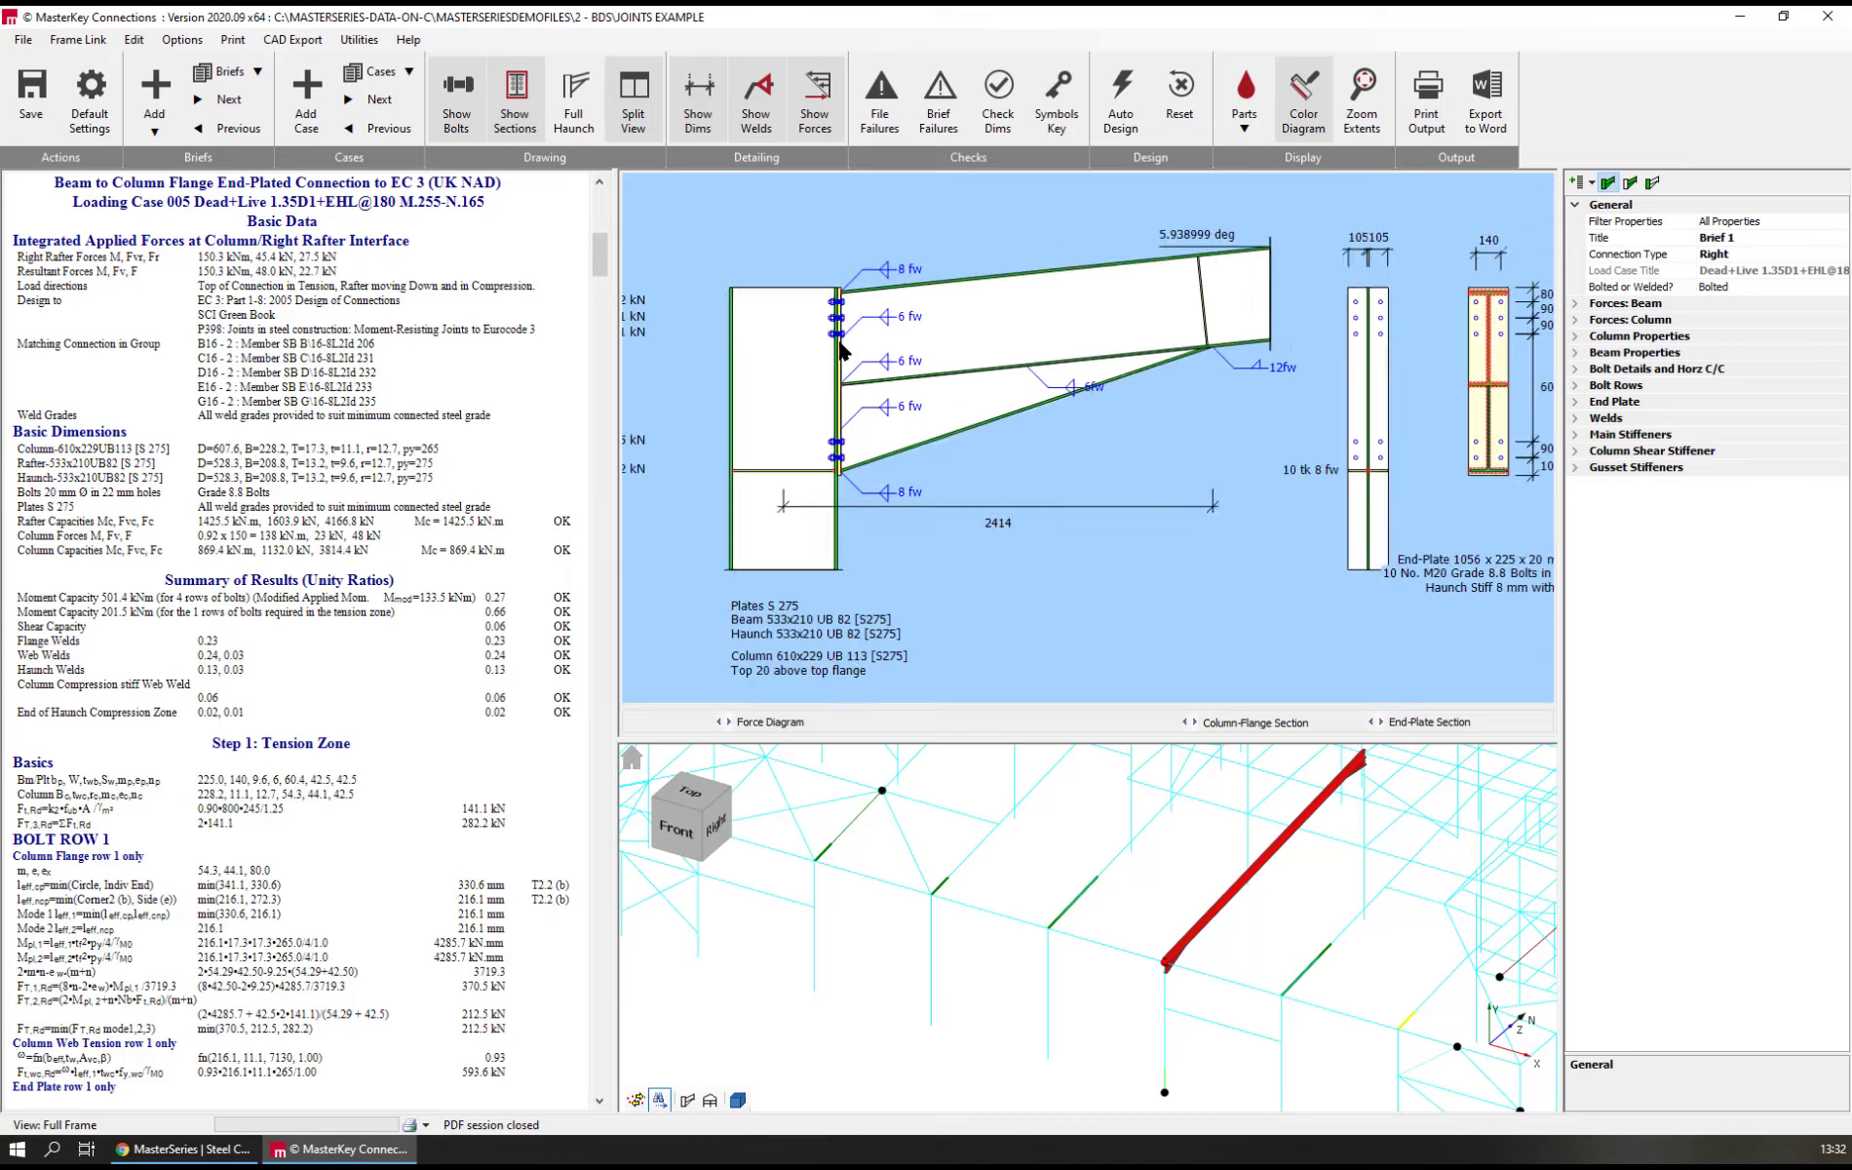
{"action": "scroll", "coordinate": [840, 343], "scroll_direction": "up", "scroll_amount": 1}
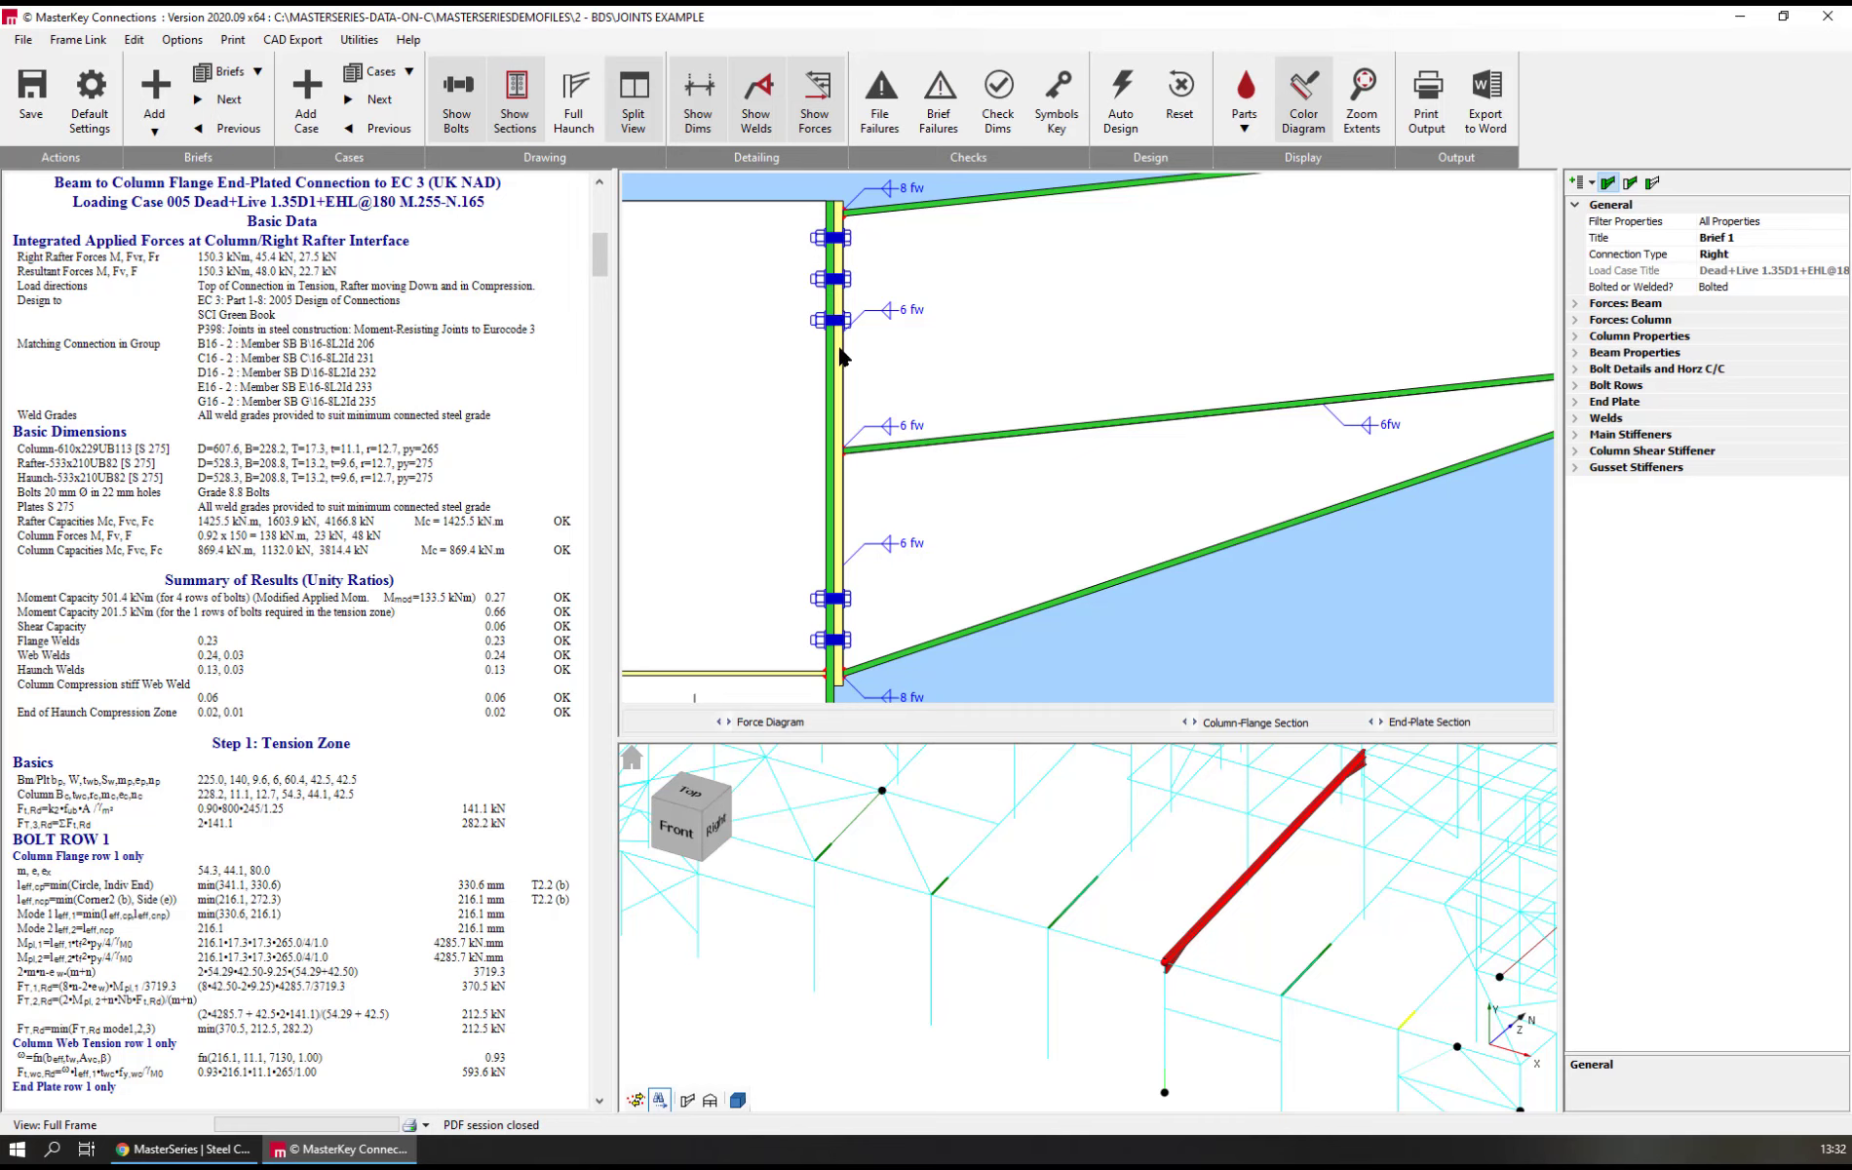
{"action": "scroll", "coordinate": [841, 349], "scroll_direction": "down", "scroll_amount": 1}
{"action": "scroll", "coordinate": [841, 346], "scroll_direction": "down", "scroll_amount": 3}
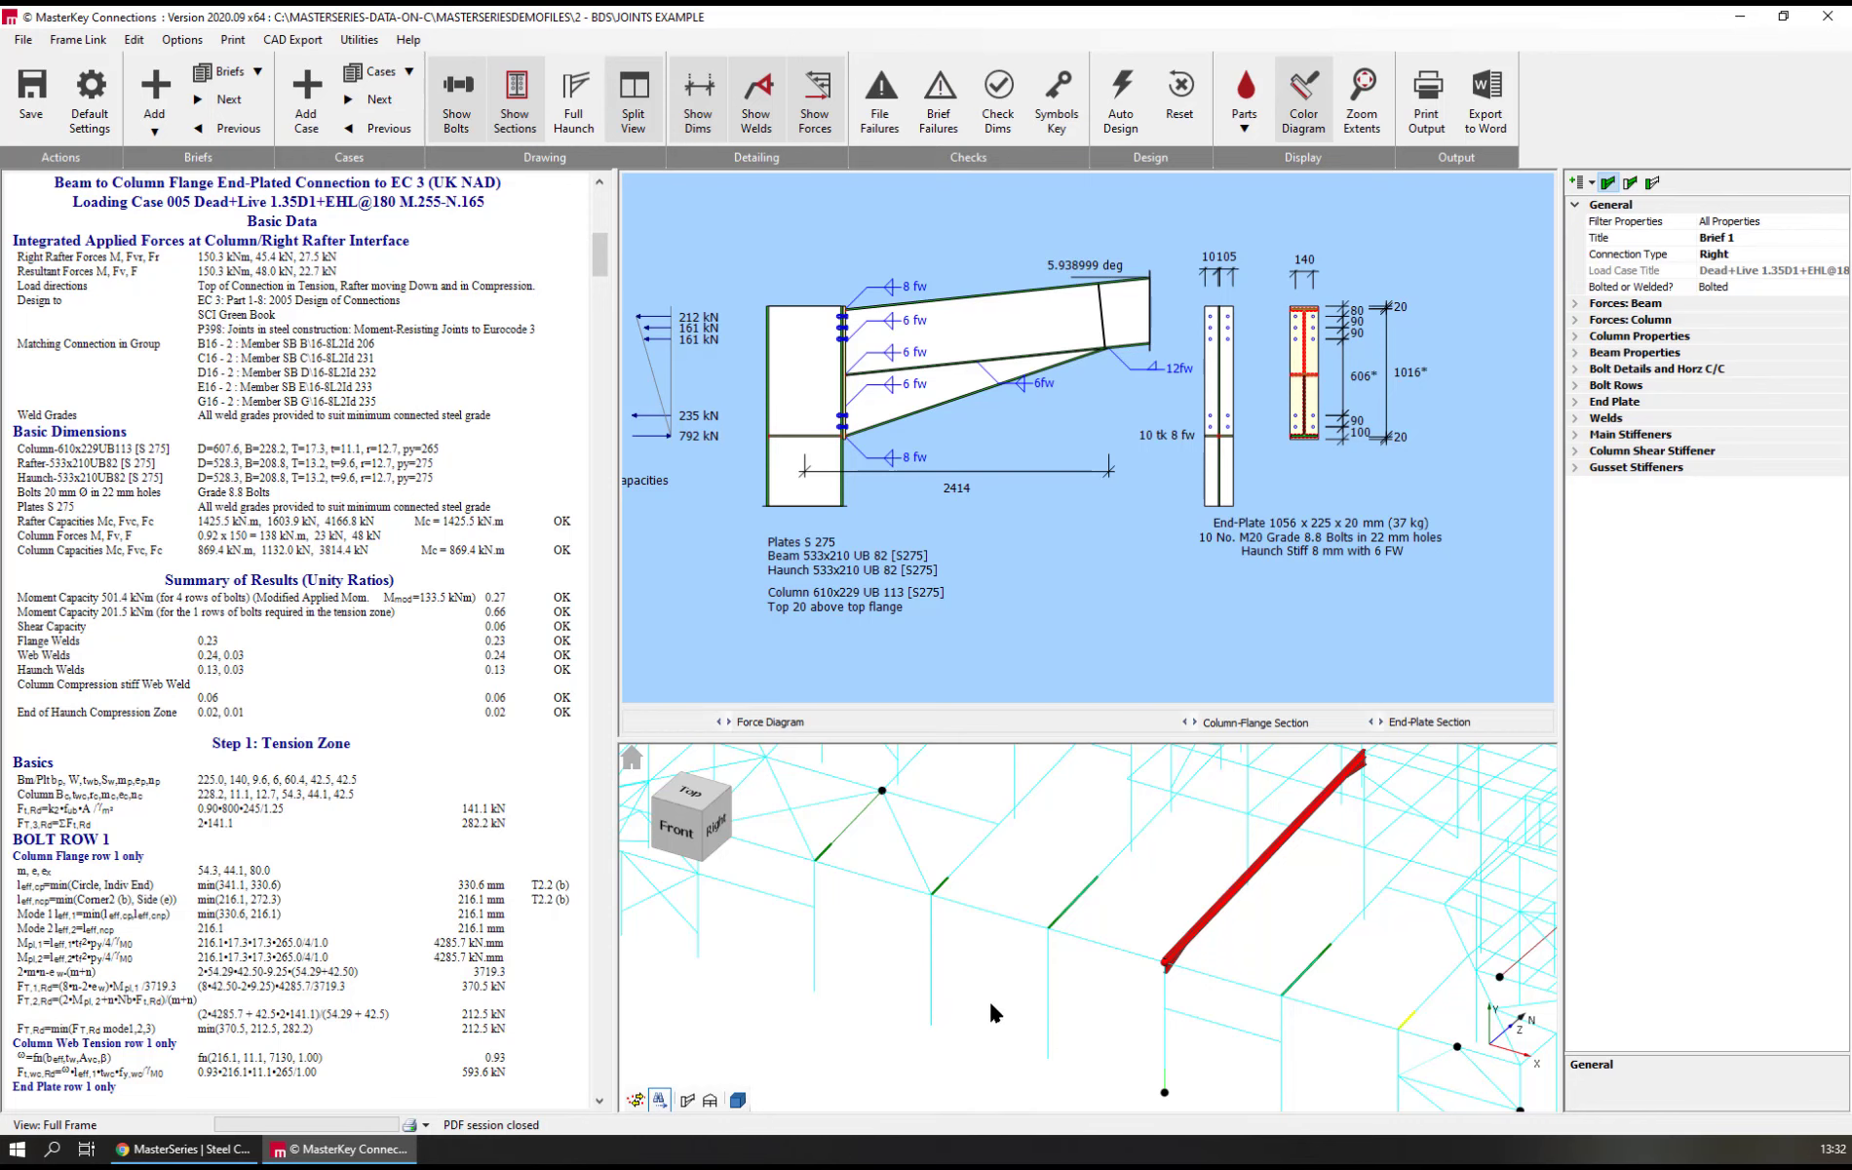
Open the Brief 3 base plate from its column foot in the frame, inspect its drawing and run the dimensional checks
{"action": "scroll", "coordinate": [990, 1007], "scroll_direction": "down", "scroll_amount": 2}
{"action": "scroll", "coordinate": [1047, 1086], "scroll_direction": "up", "scroll_amount": 5}
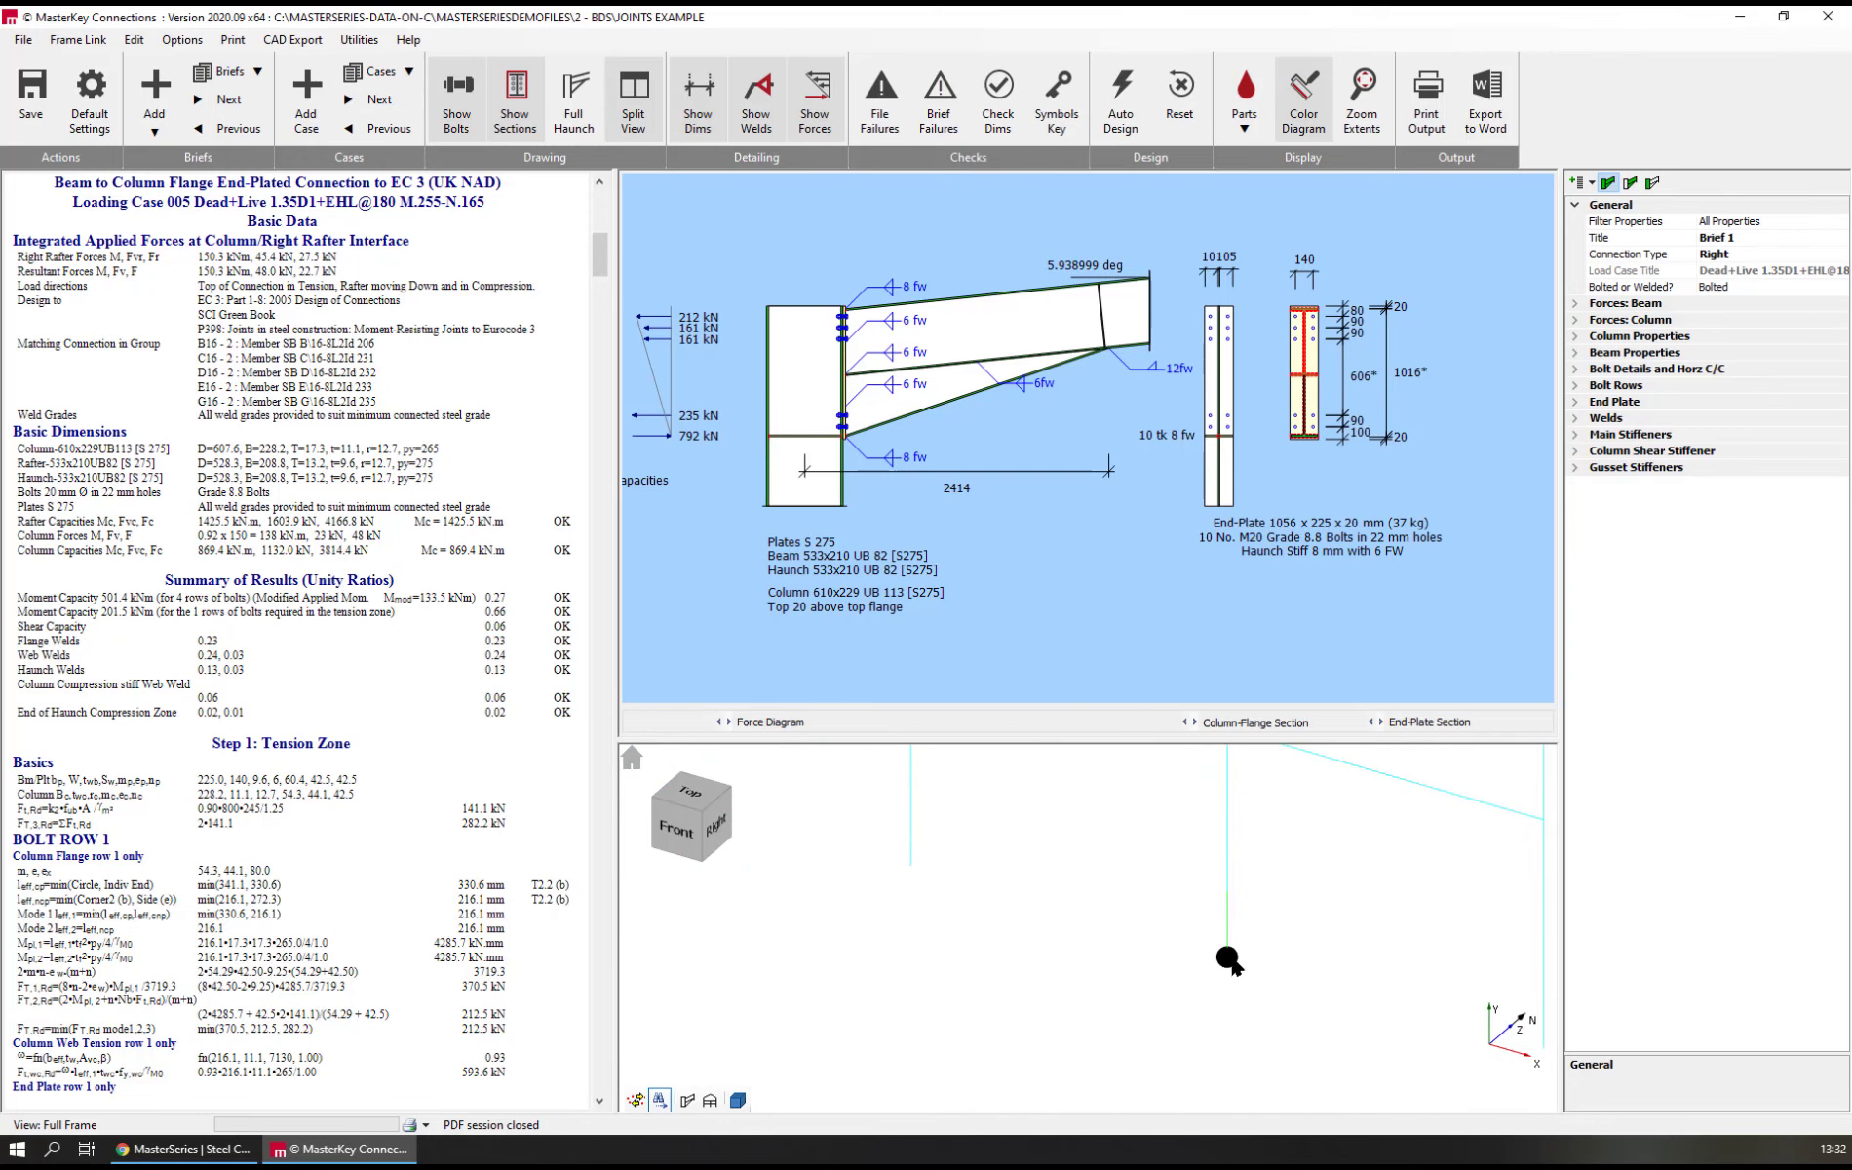
{"action": "left_click", "coordinate": [1228, 961]}
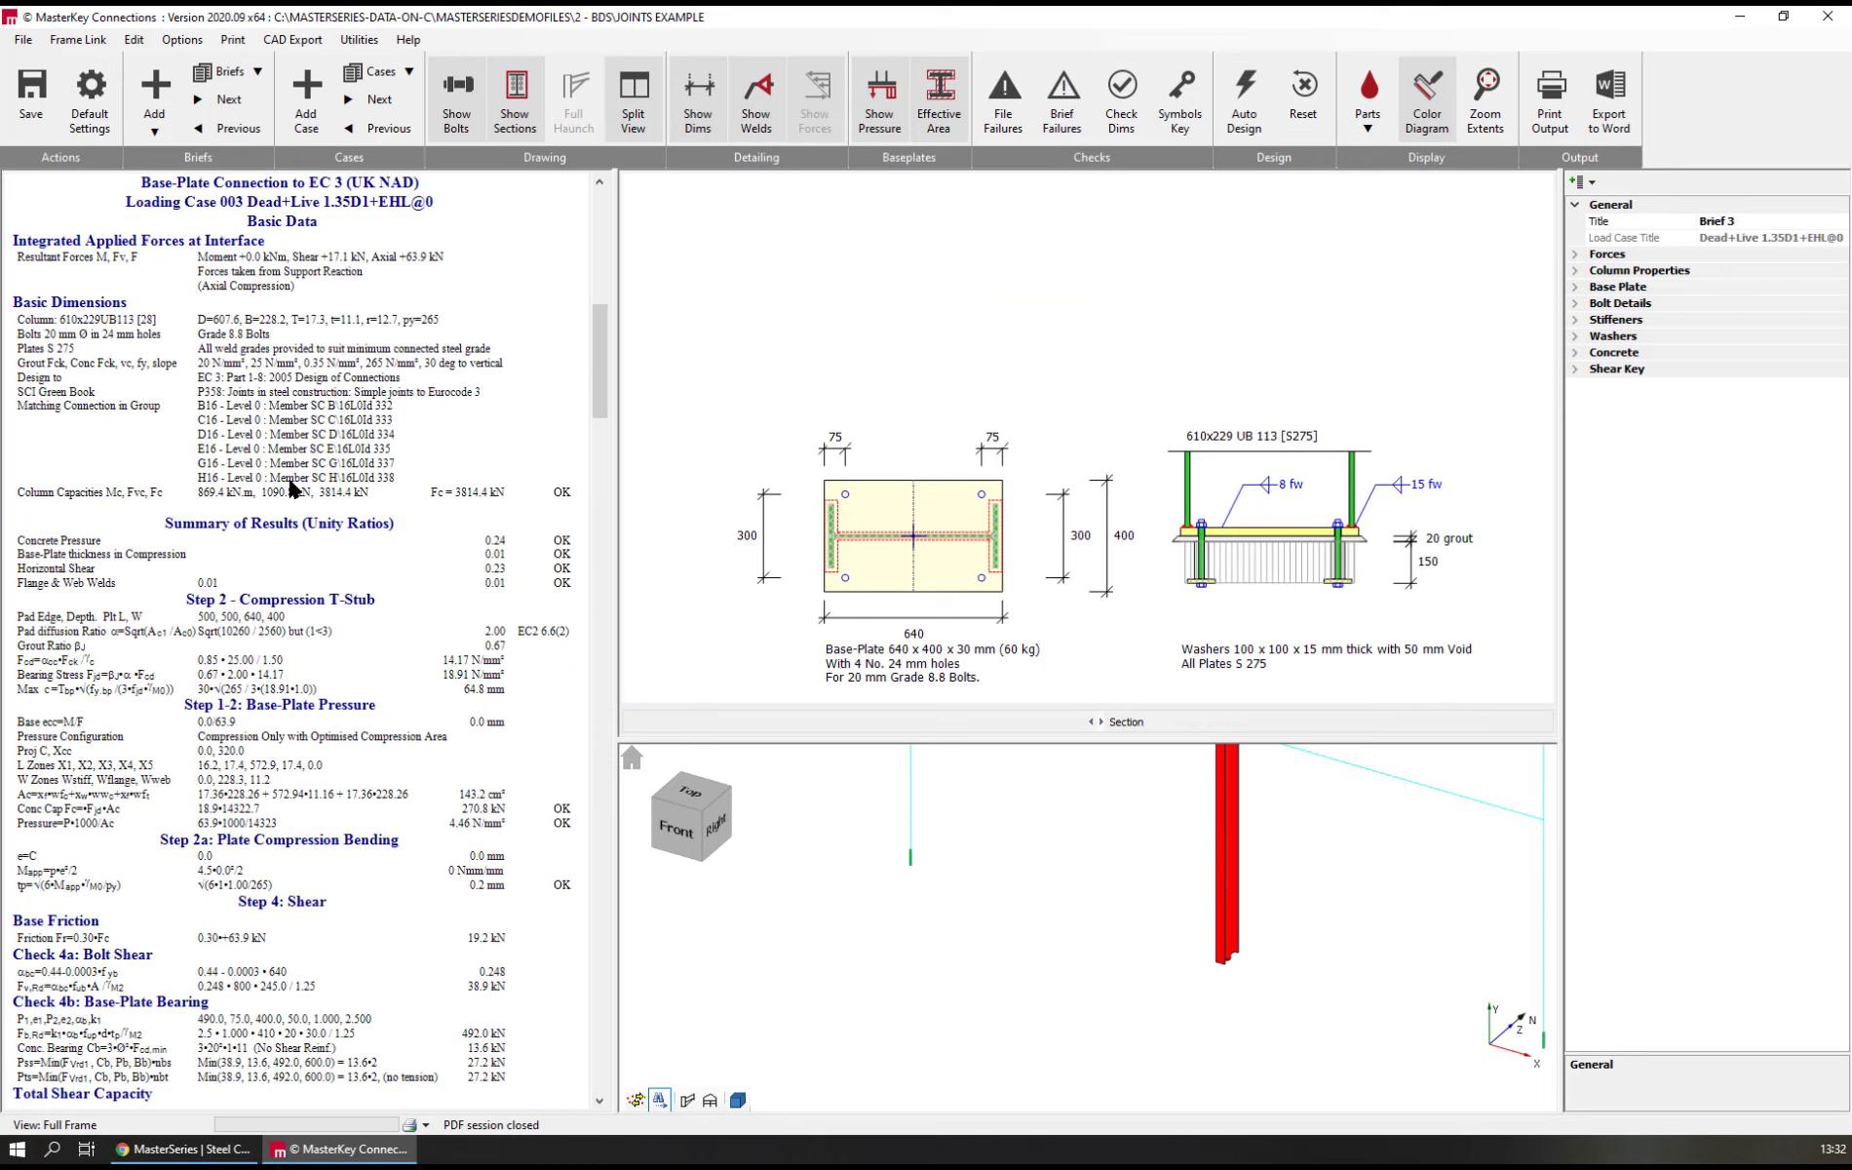
{"action": "scroll", "coordinate": [897, 649], "scroll_direction": "down", "scroll_amount": 10}
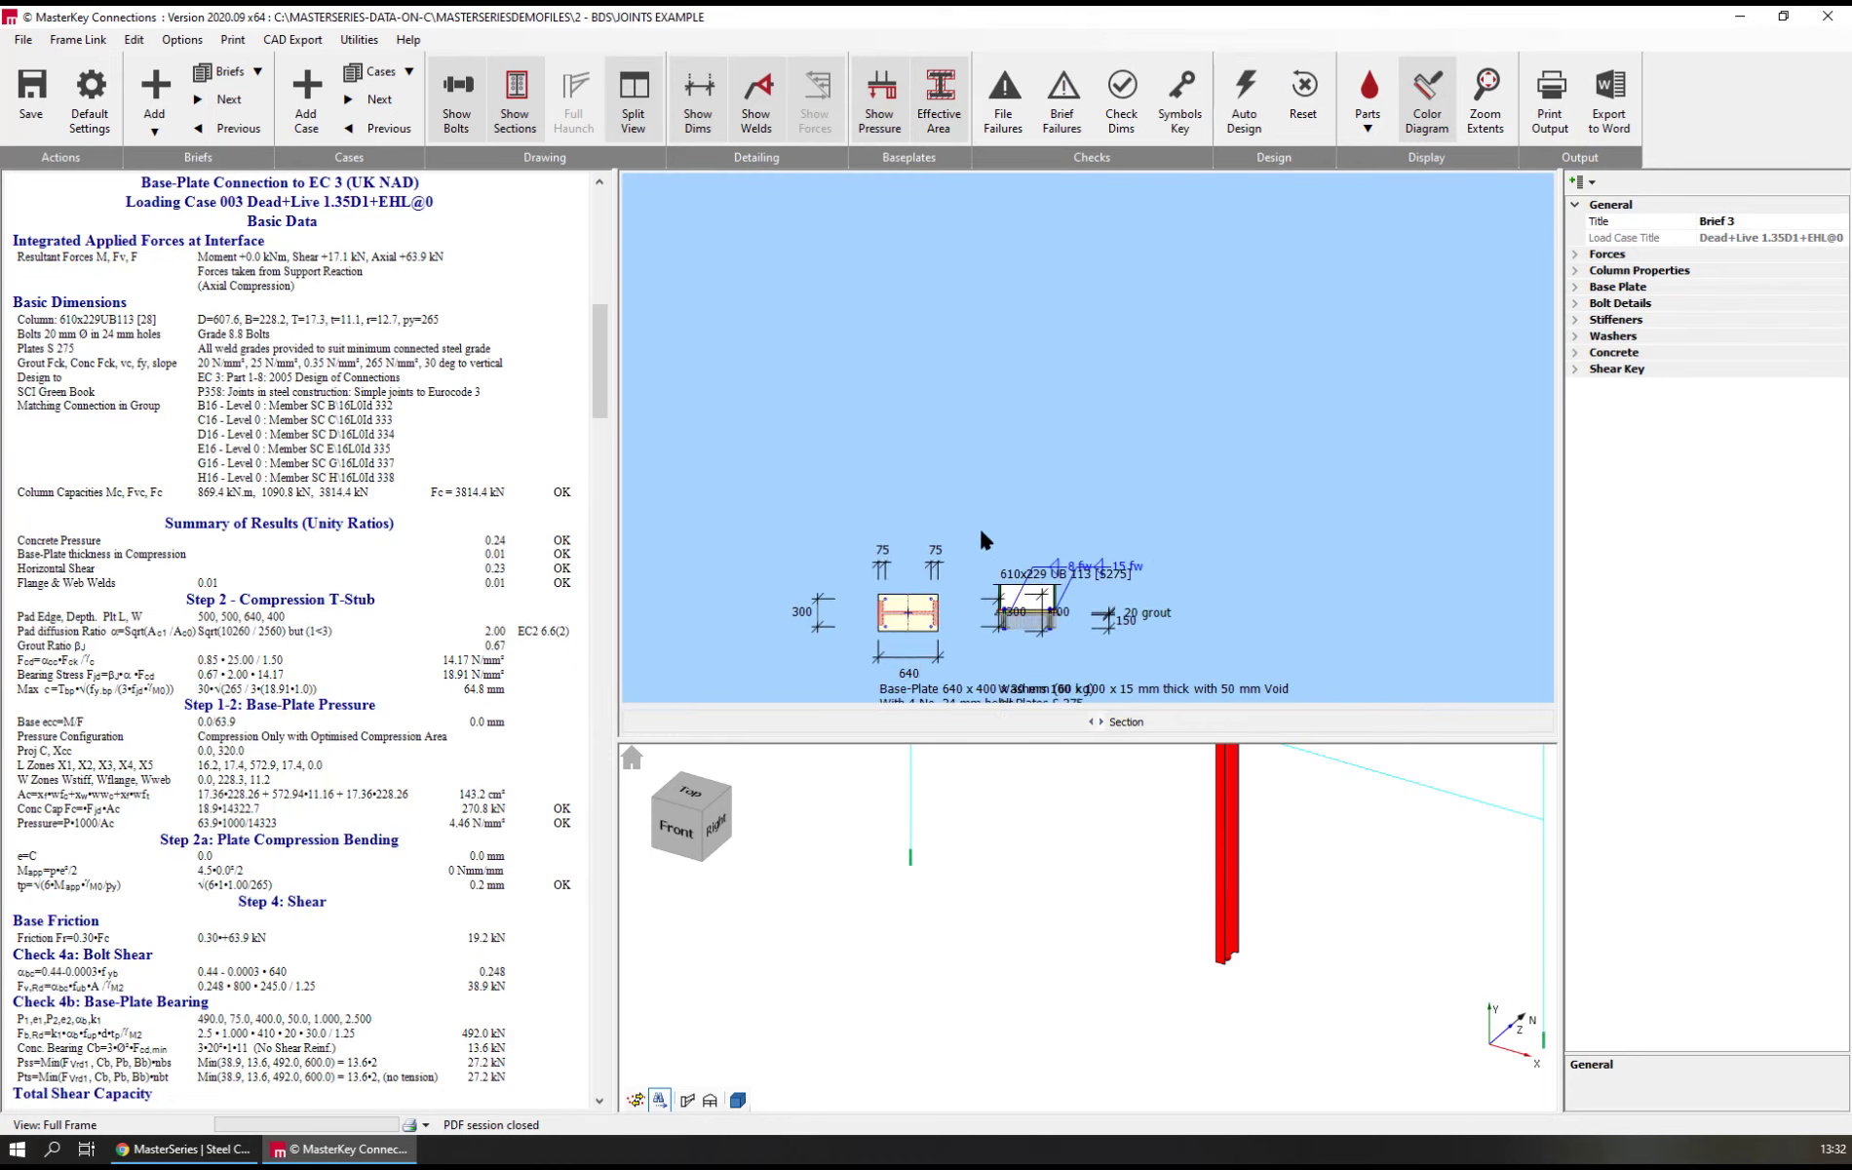
{"action": "middle_click_drag", "start_coordinate": [981, 531], "coordinate": [984, 428]}
{"action": "scroll", "coordinate": [1012, 478], "scroll_direction": "down", "scroll_amount": 3}
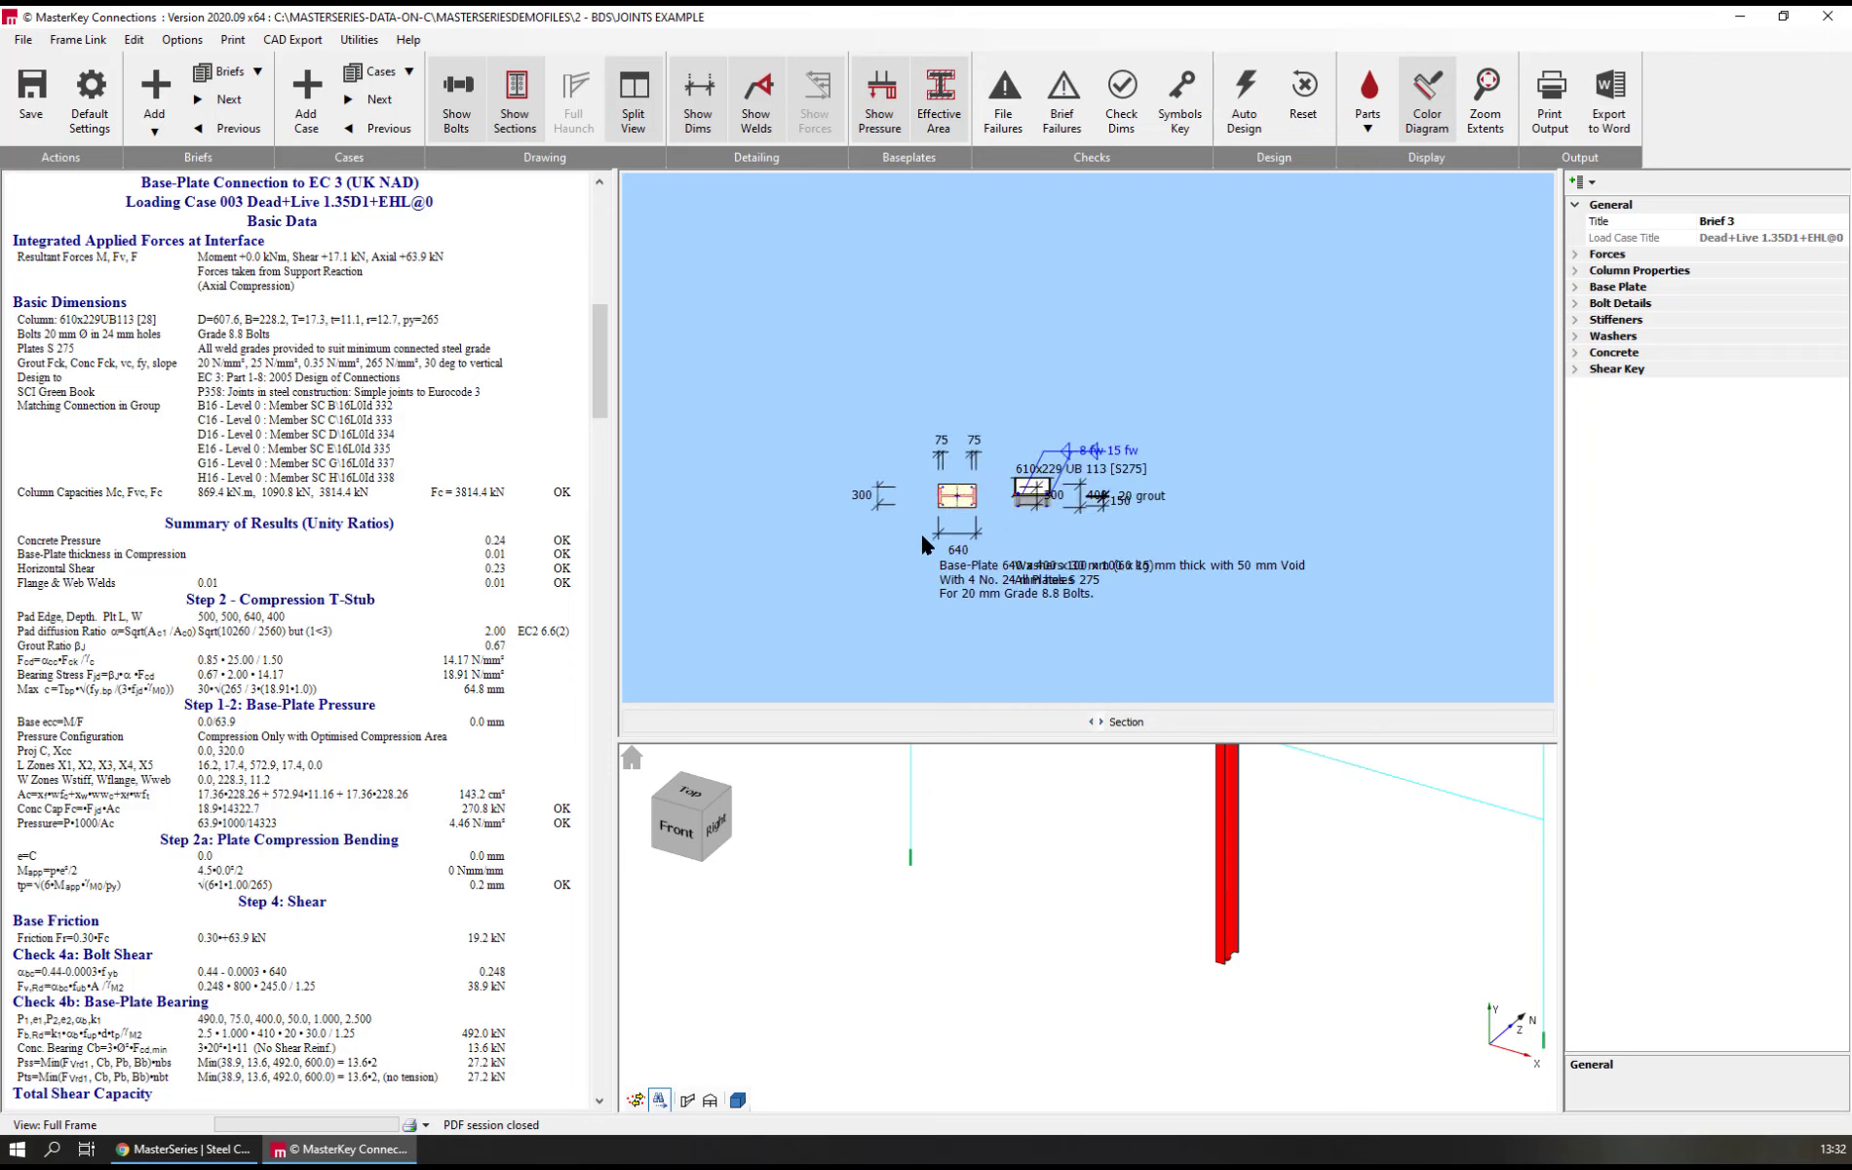
{"action": "scroll", "coordinate": [926, 546], "scroll_direction": "up", "scroll_amount": 4}
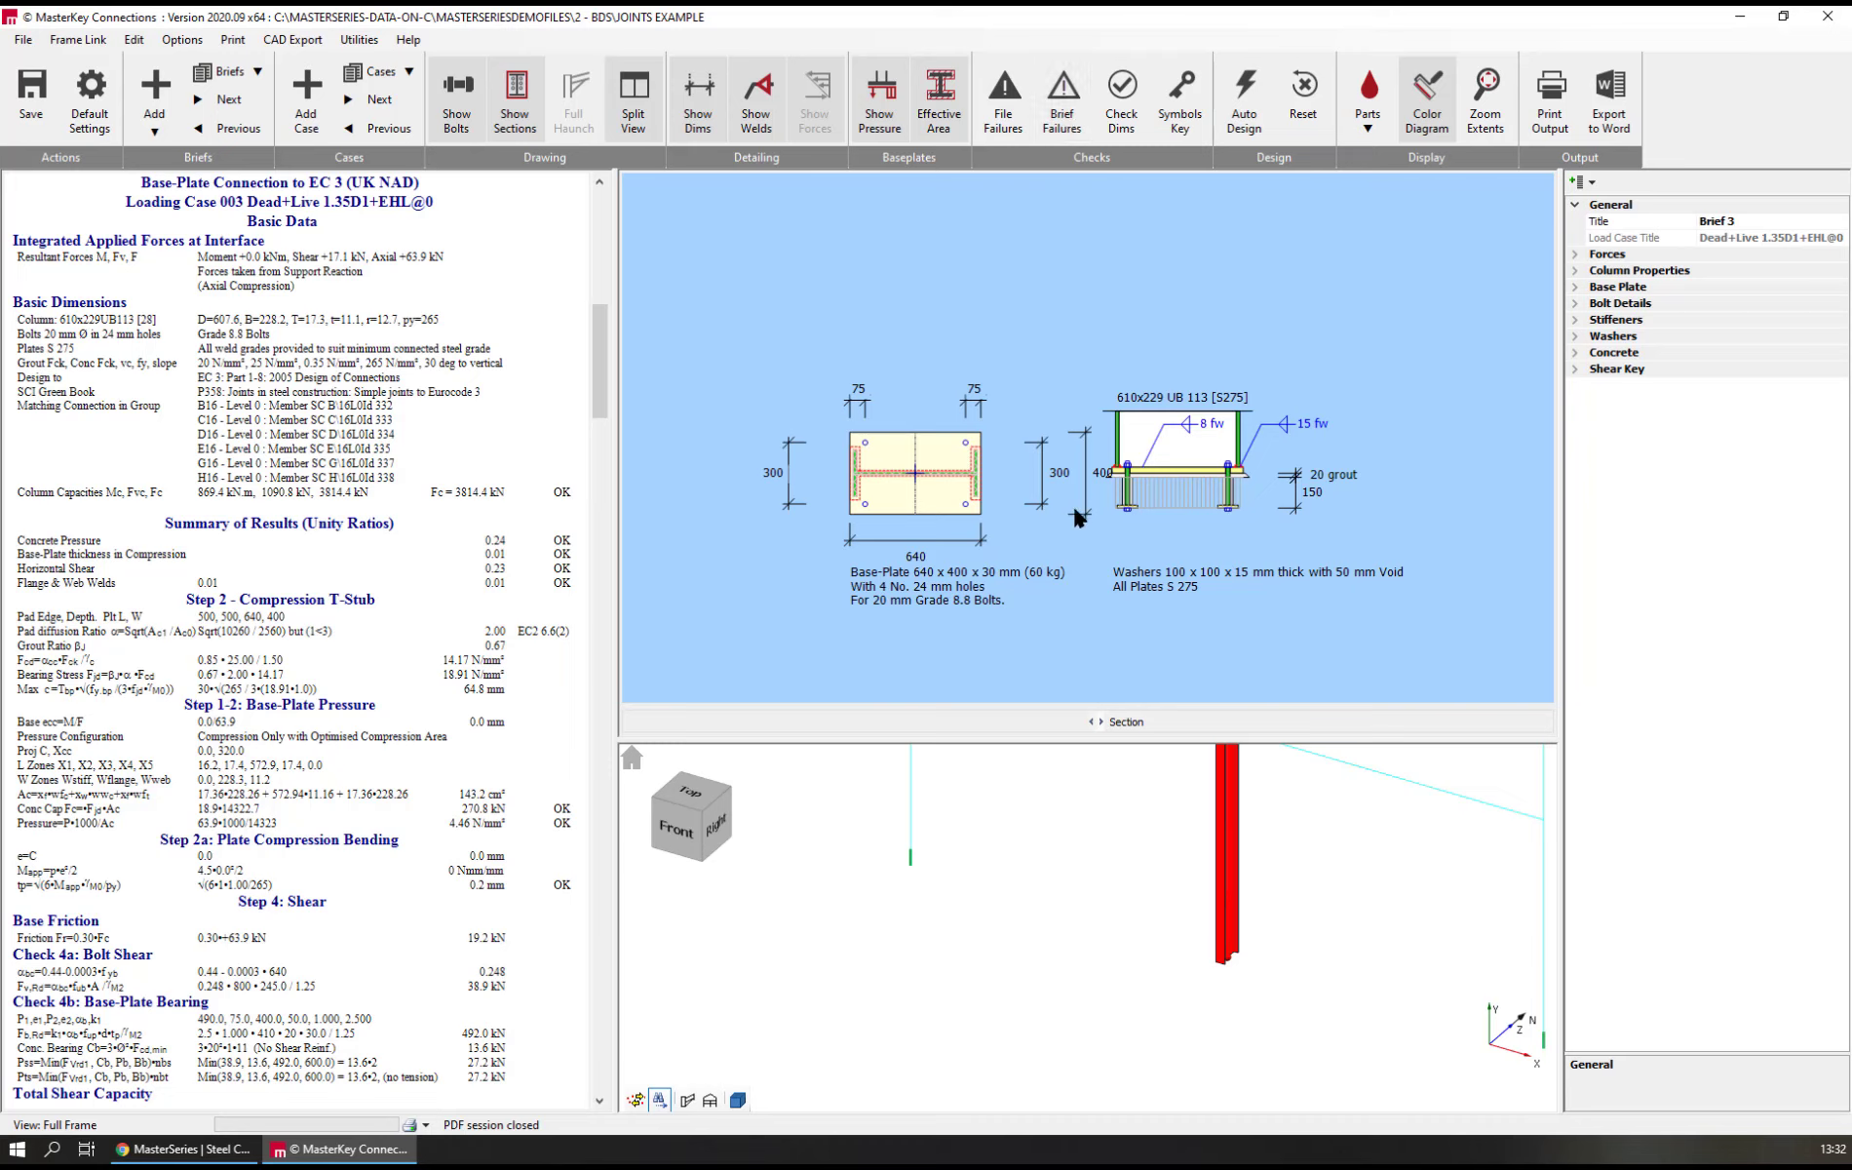
{"action": "left_click", "coordinate": [1122, 115]}
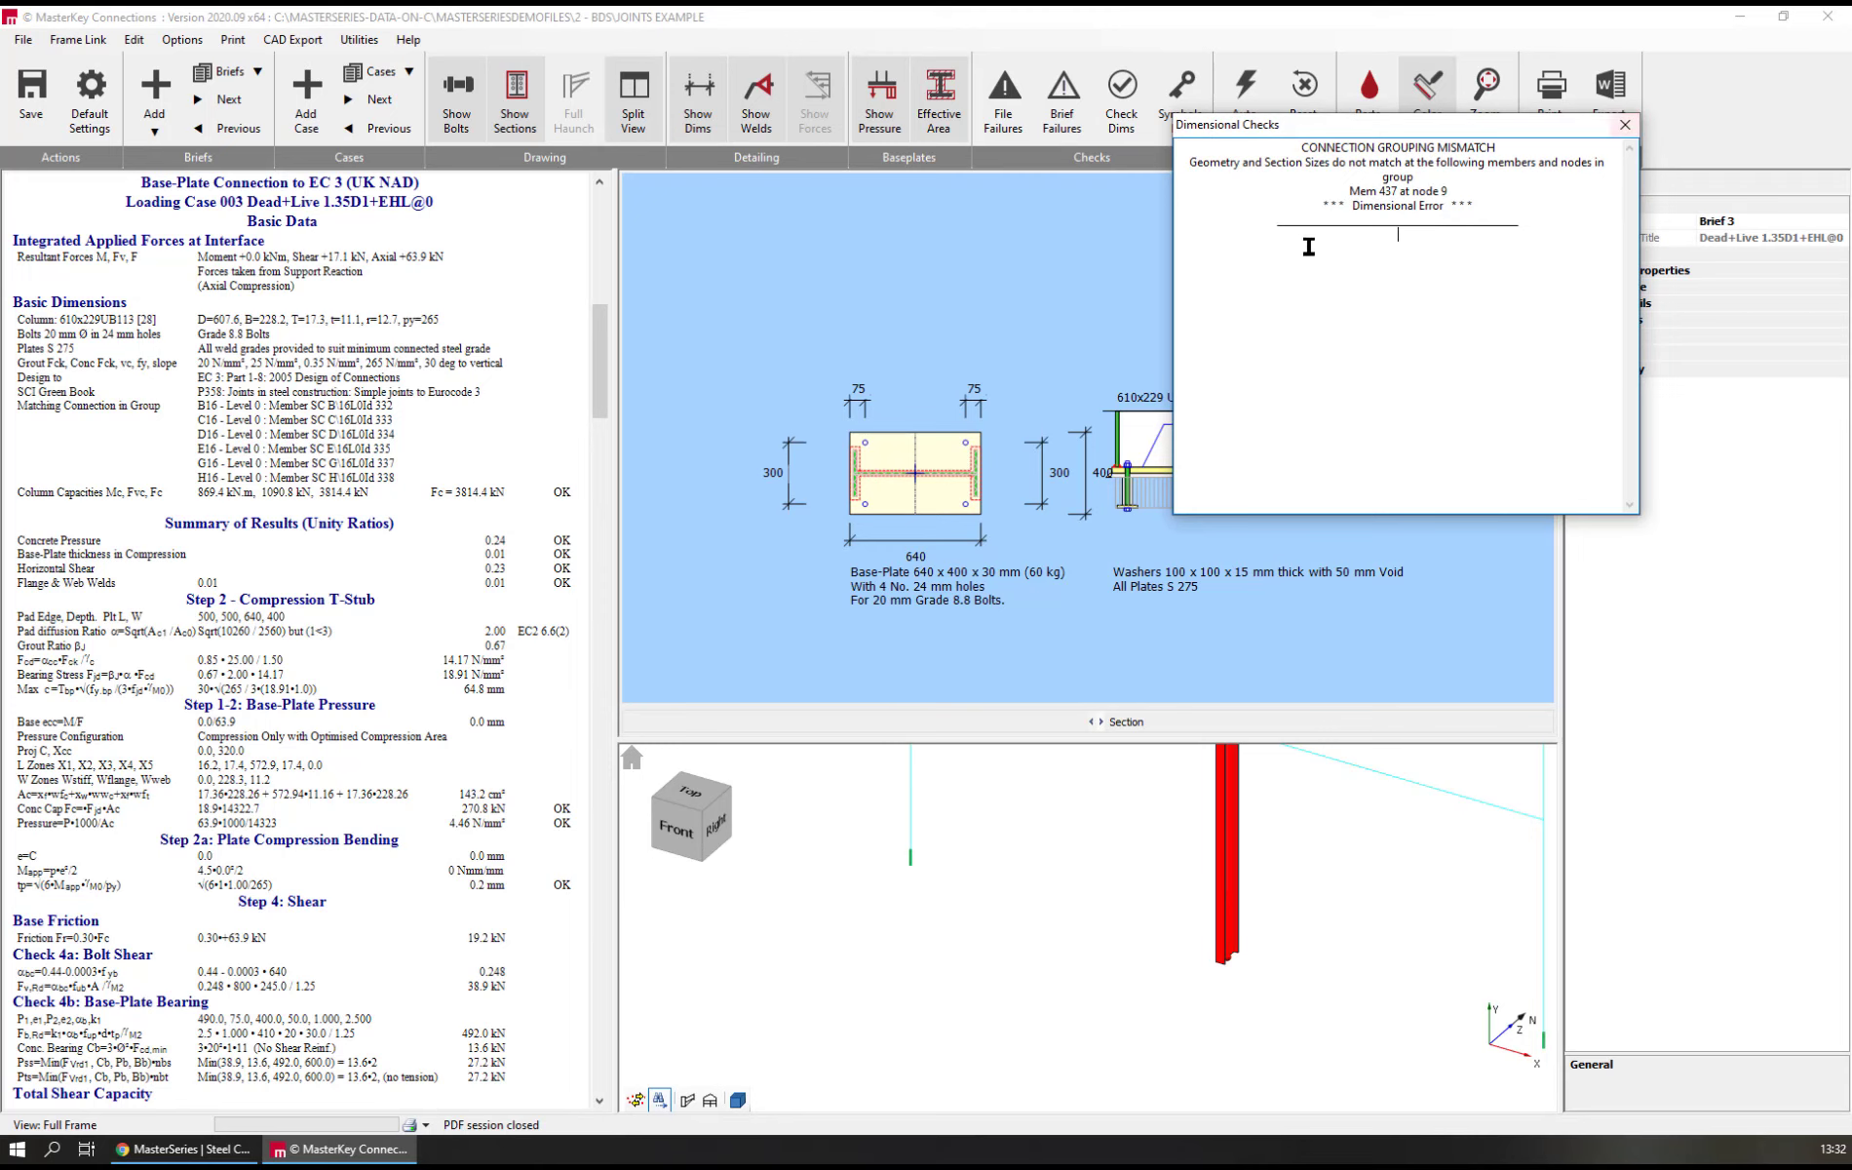
{"action": "left_click", "coordinate": [1625, 125]}
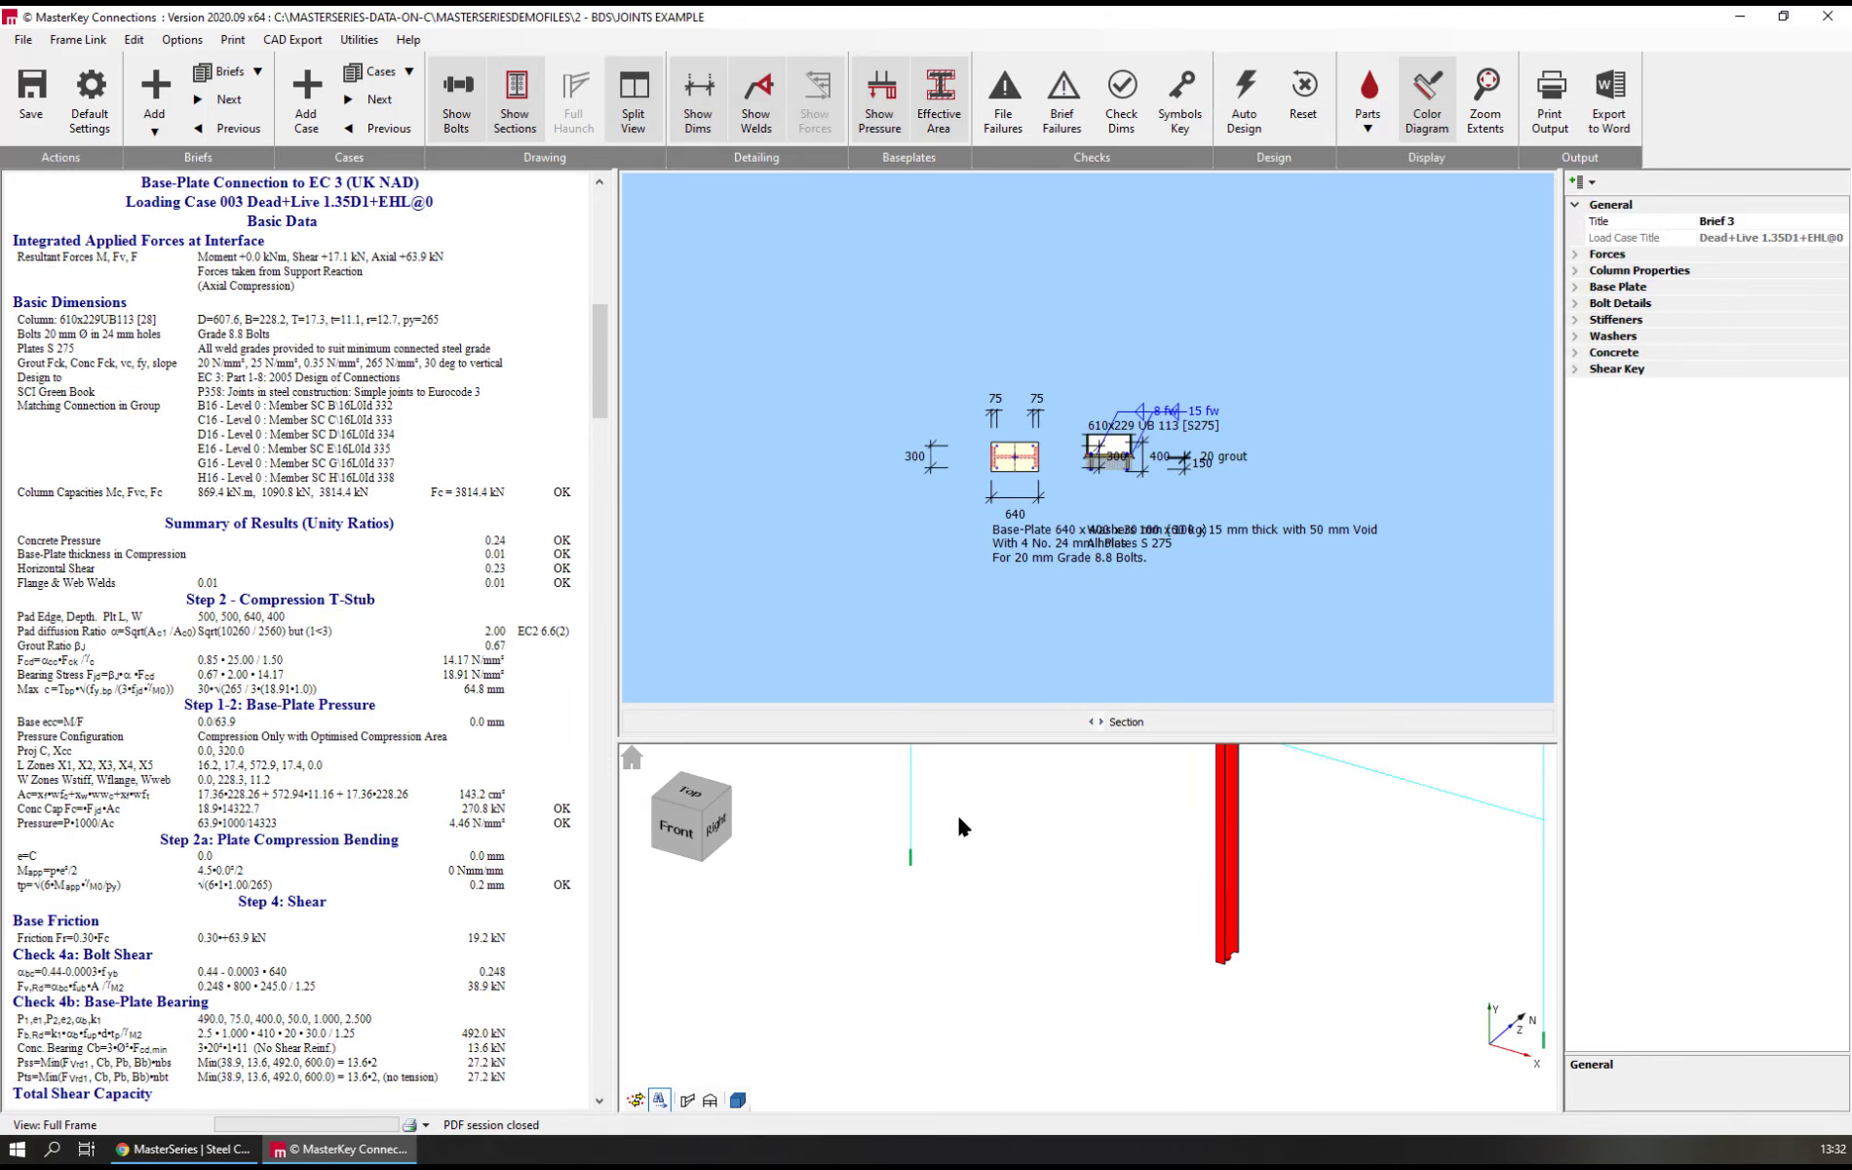
Add a baseplate brief from the Slab - External Bolts template and assign it to the foot of the frame's front corner column
{"action": "scroll", "coordinate": [975, 838], "scroll_direction": "down", "scroll_amount": 5}
{"action": "middle_click_drag", "start_coordinate": [1268, 974], "coordinate": [1168, 1012]}
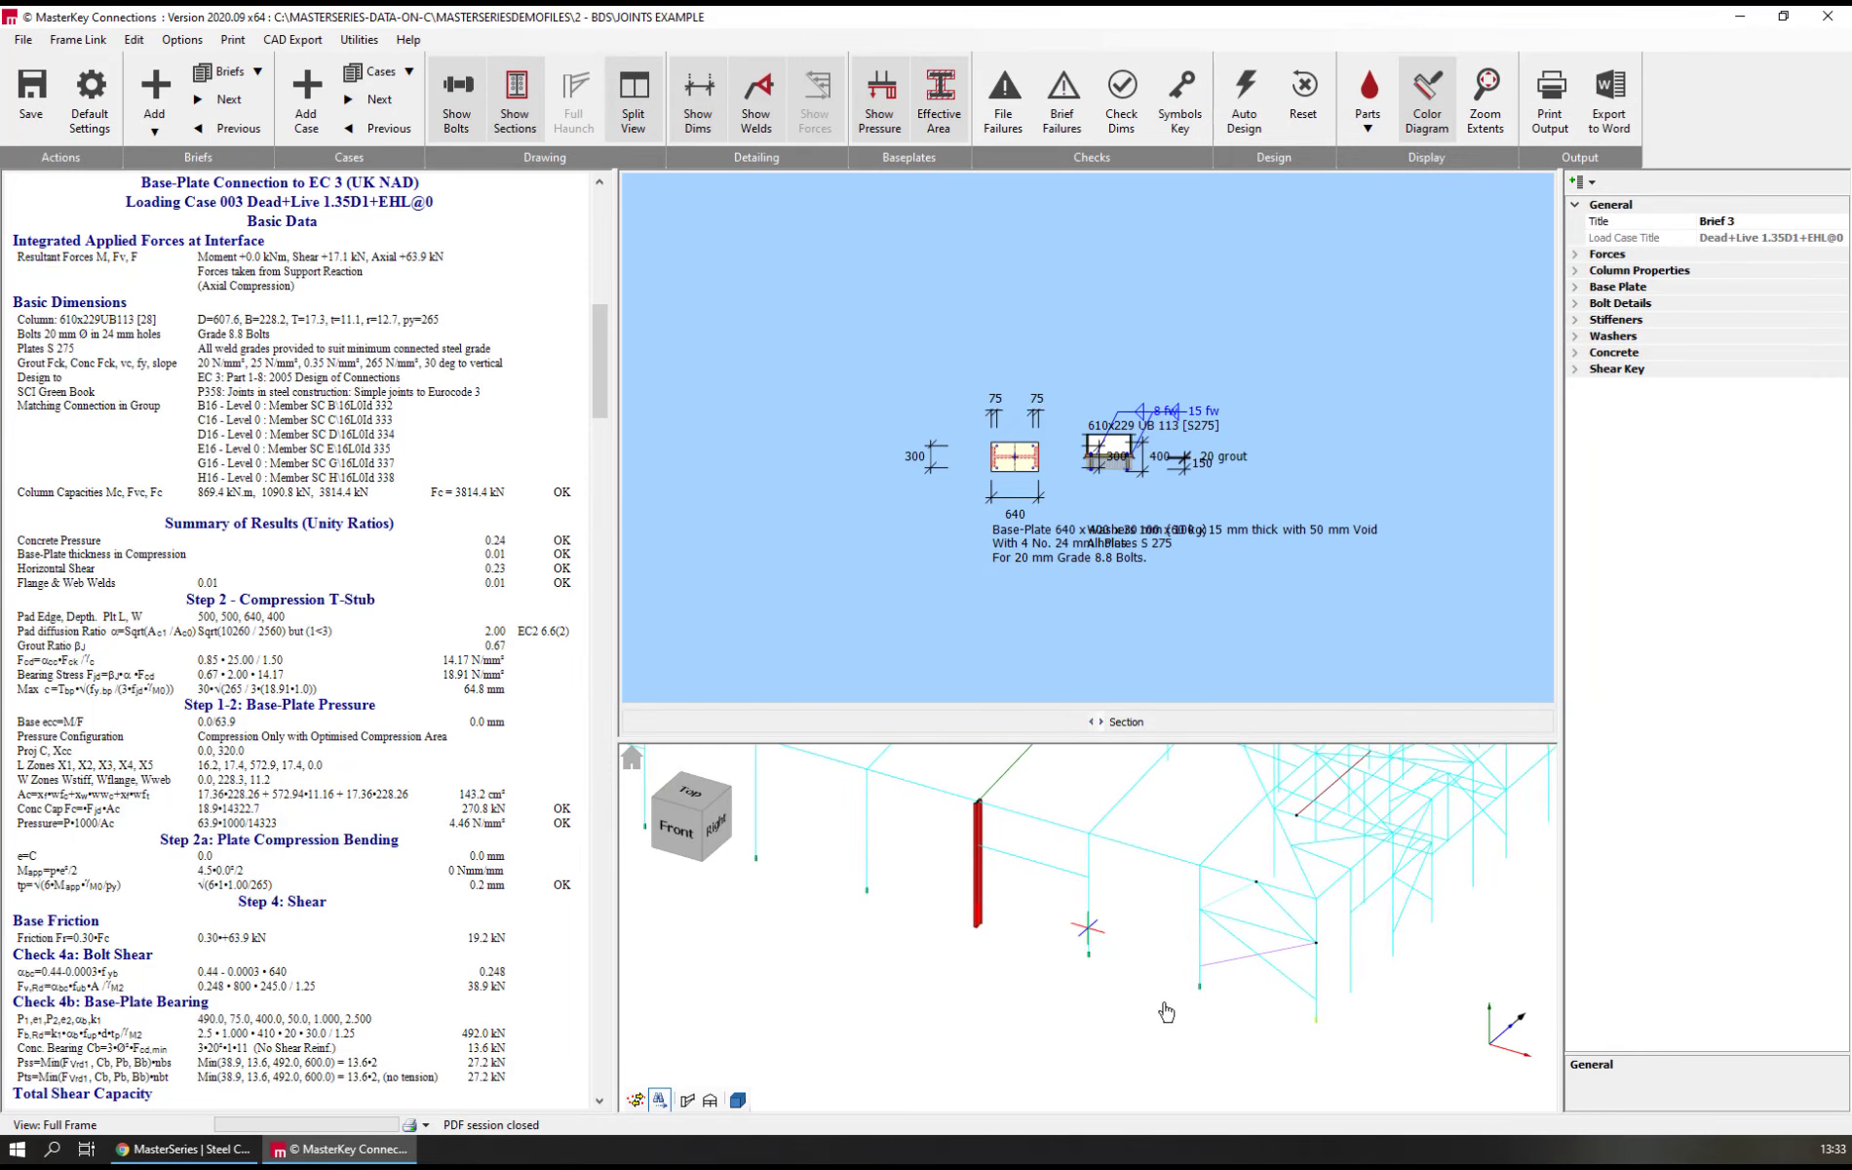
{"action": "scroll", "coordinate": [1323, 1018], "scroll_direction": "up", "scroll_amount": 5}
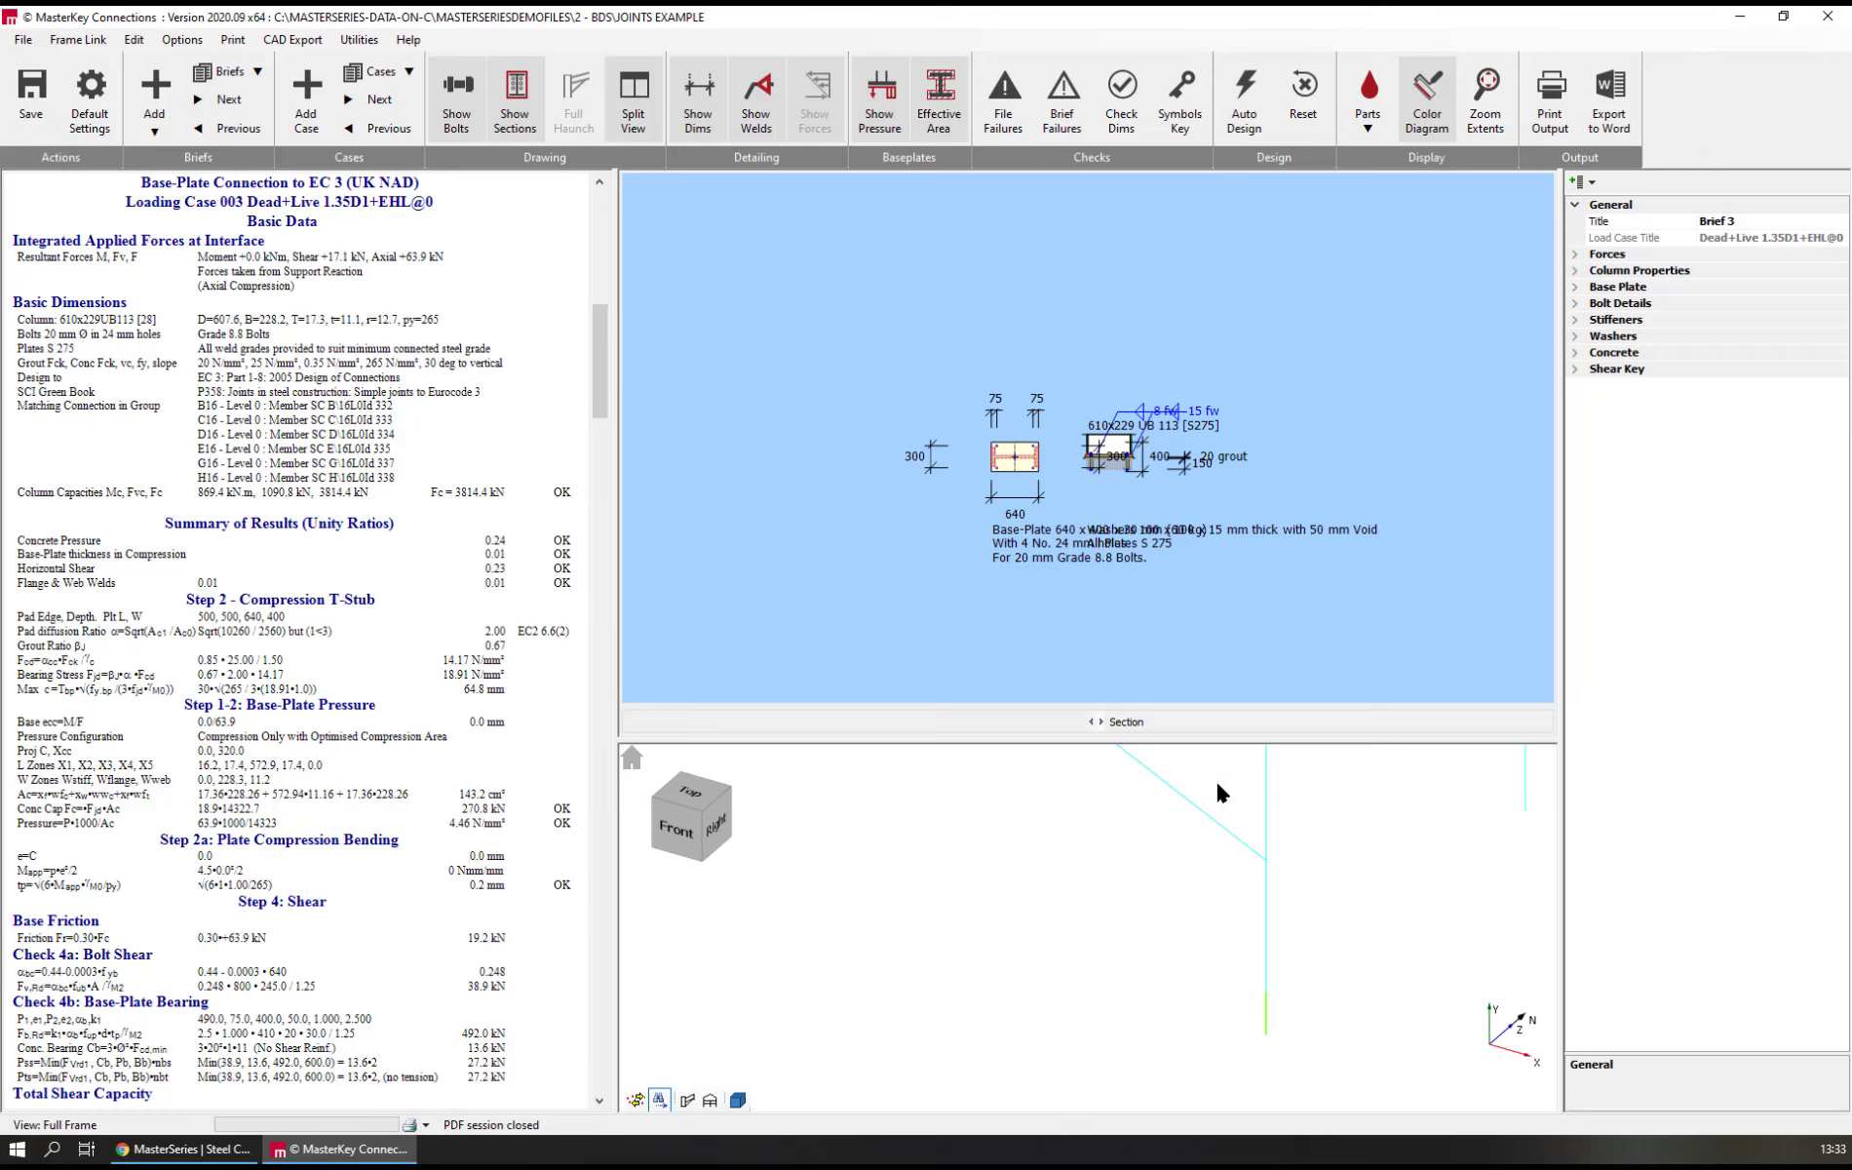
{"action": "scroll", "coordinate": [1234, 858], "scroll_direction": "down", "scroll_amount": 3}
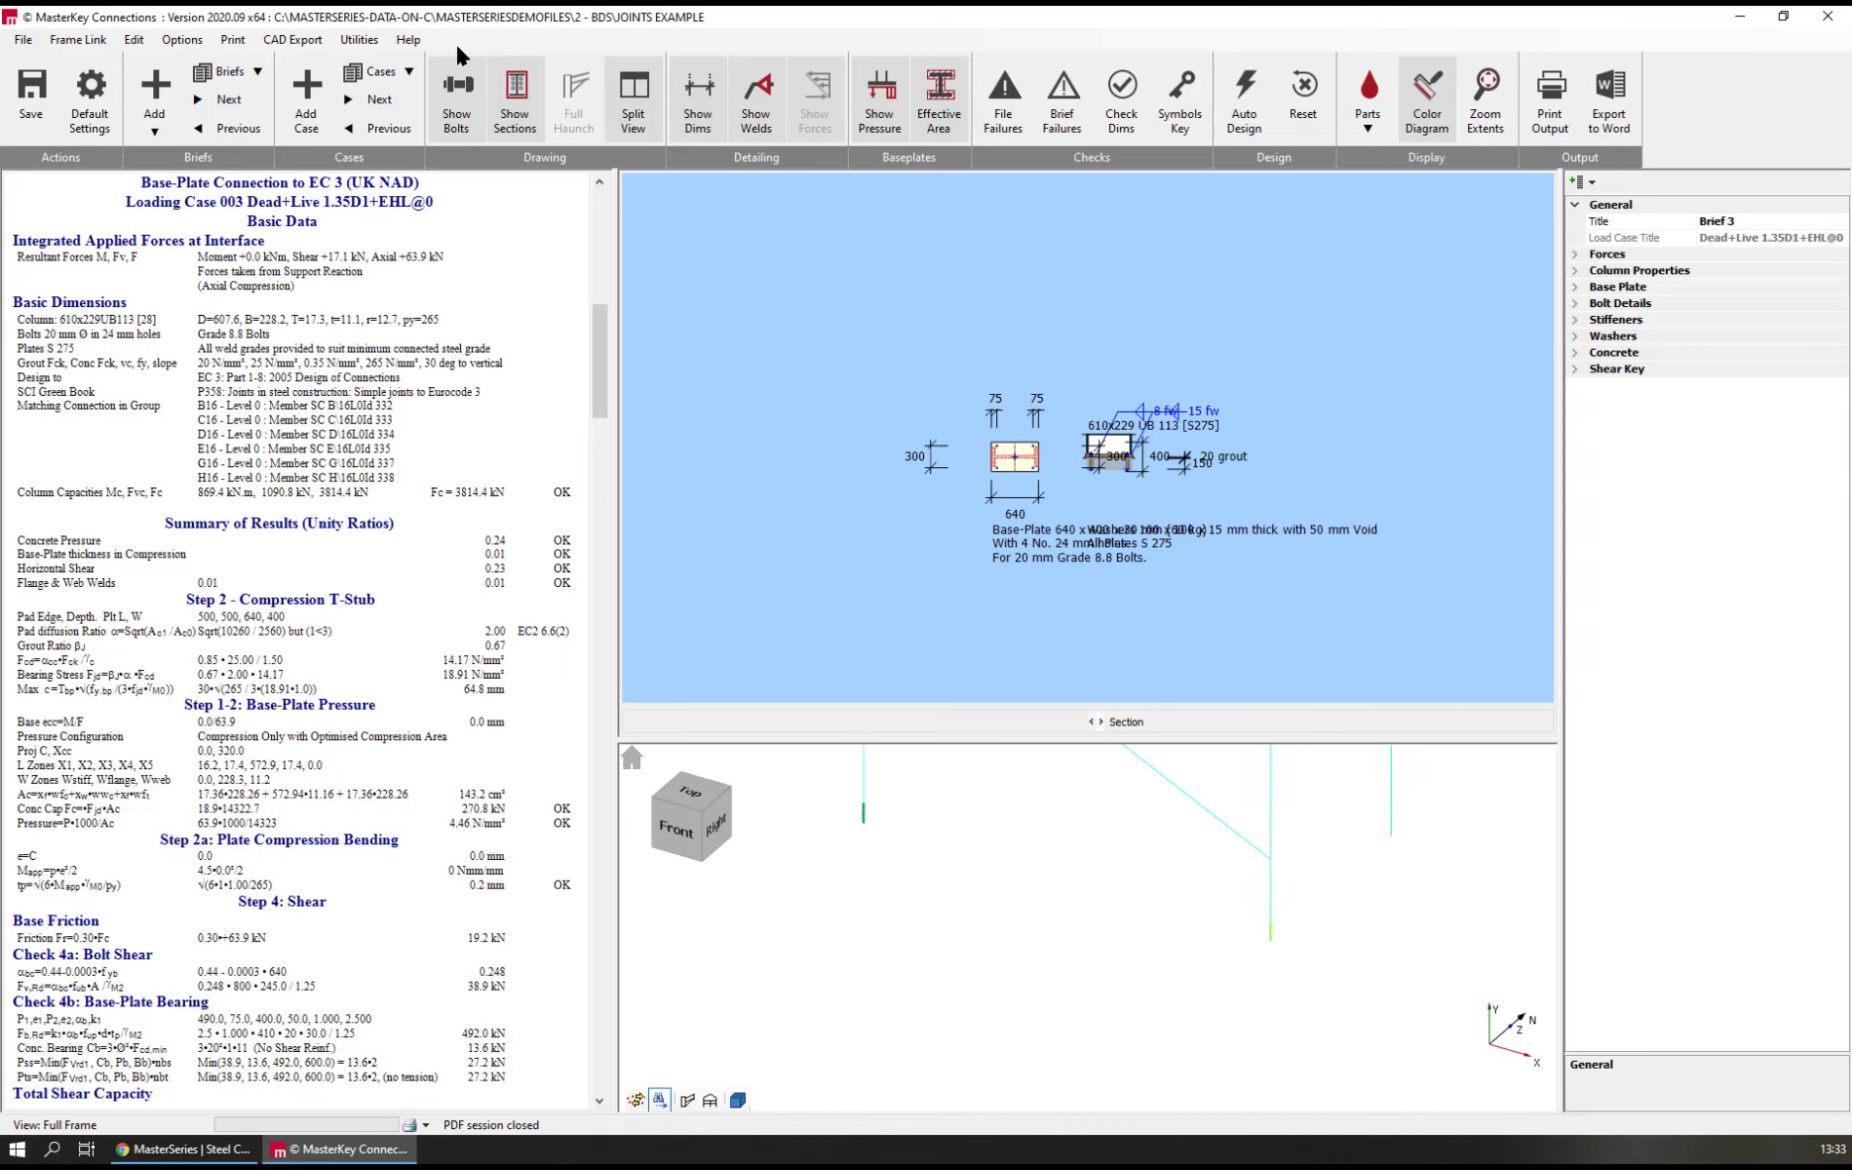
{"action": "left_click", "coordinate": [168, 90]}
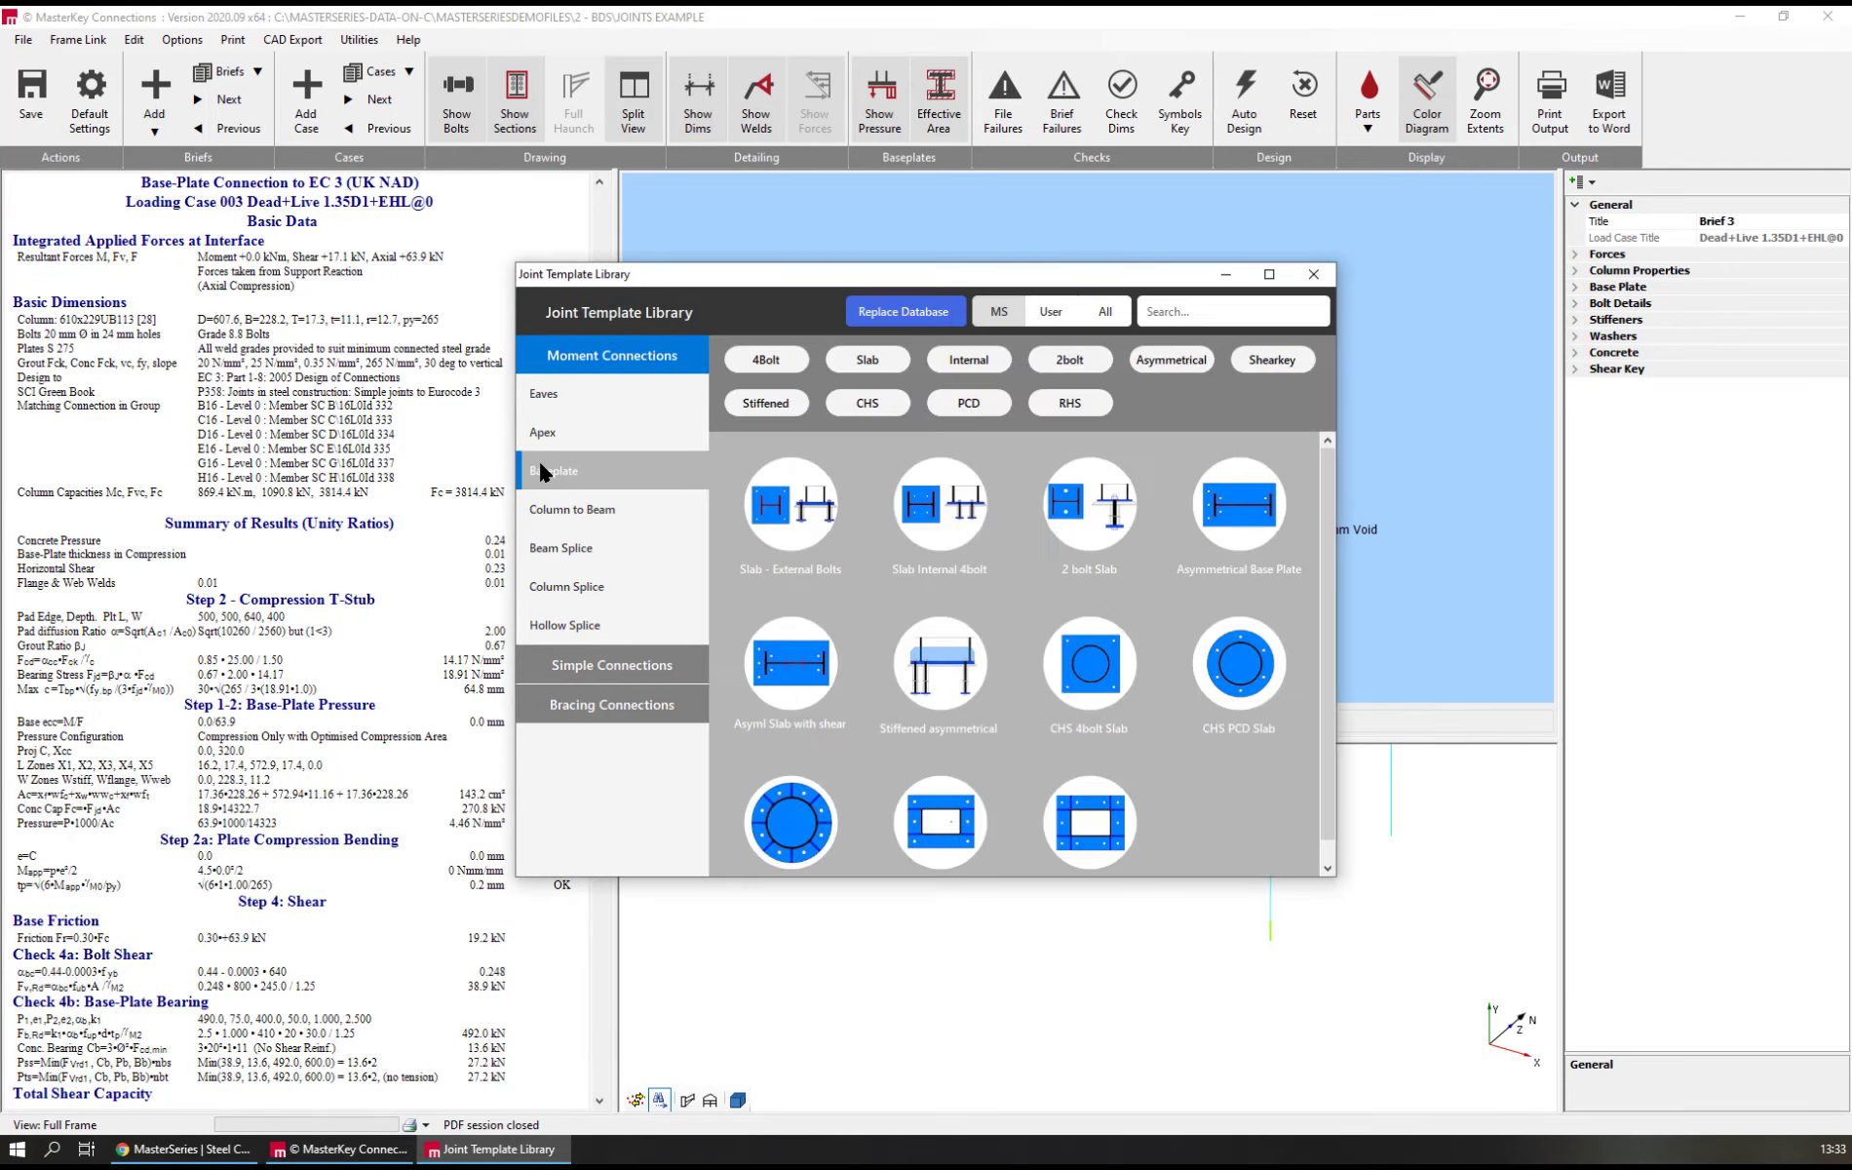
{"action": "left_click", "coordinate": [805, 505]}
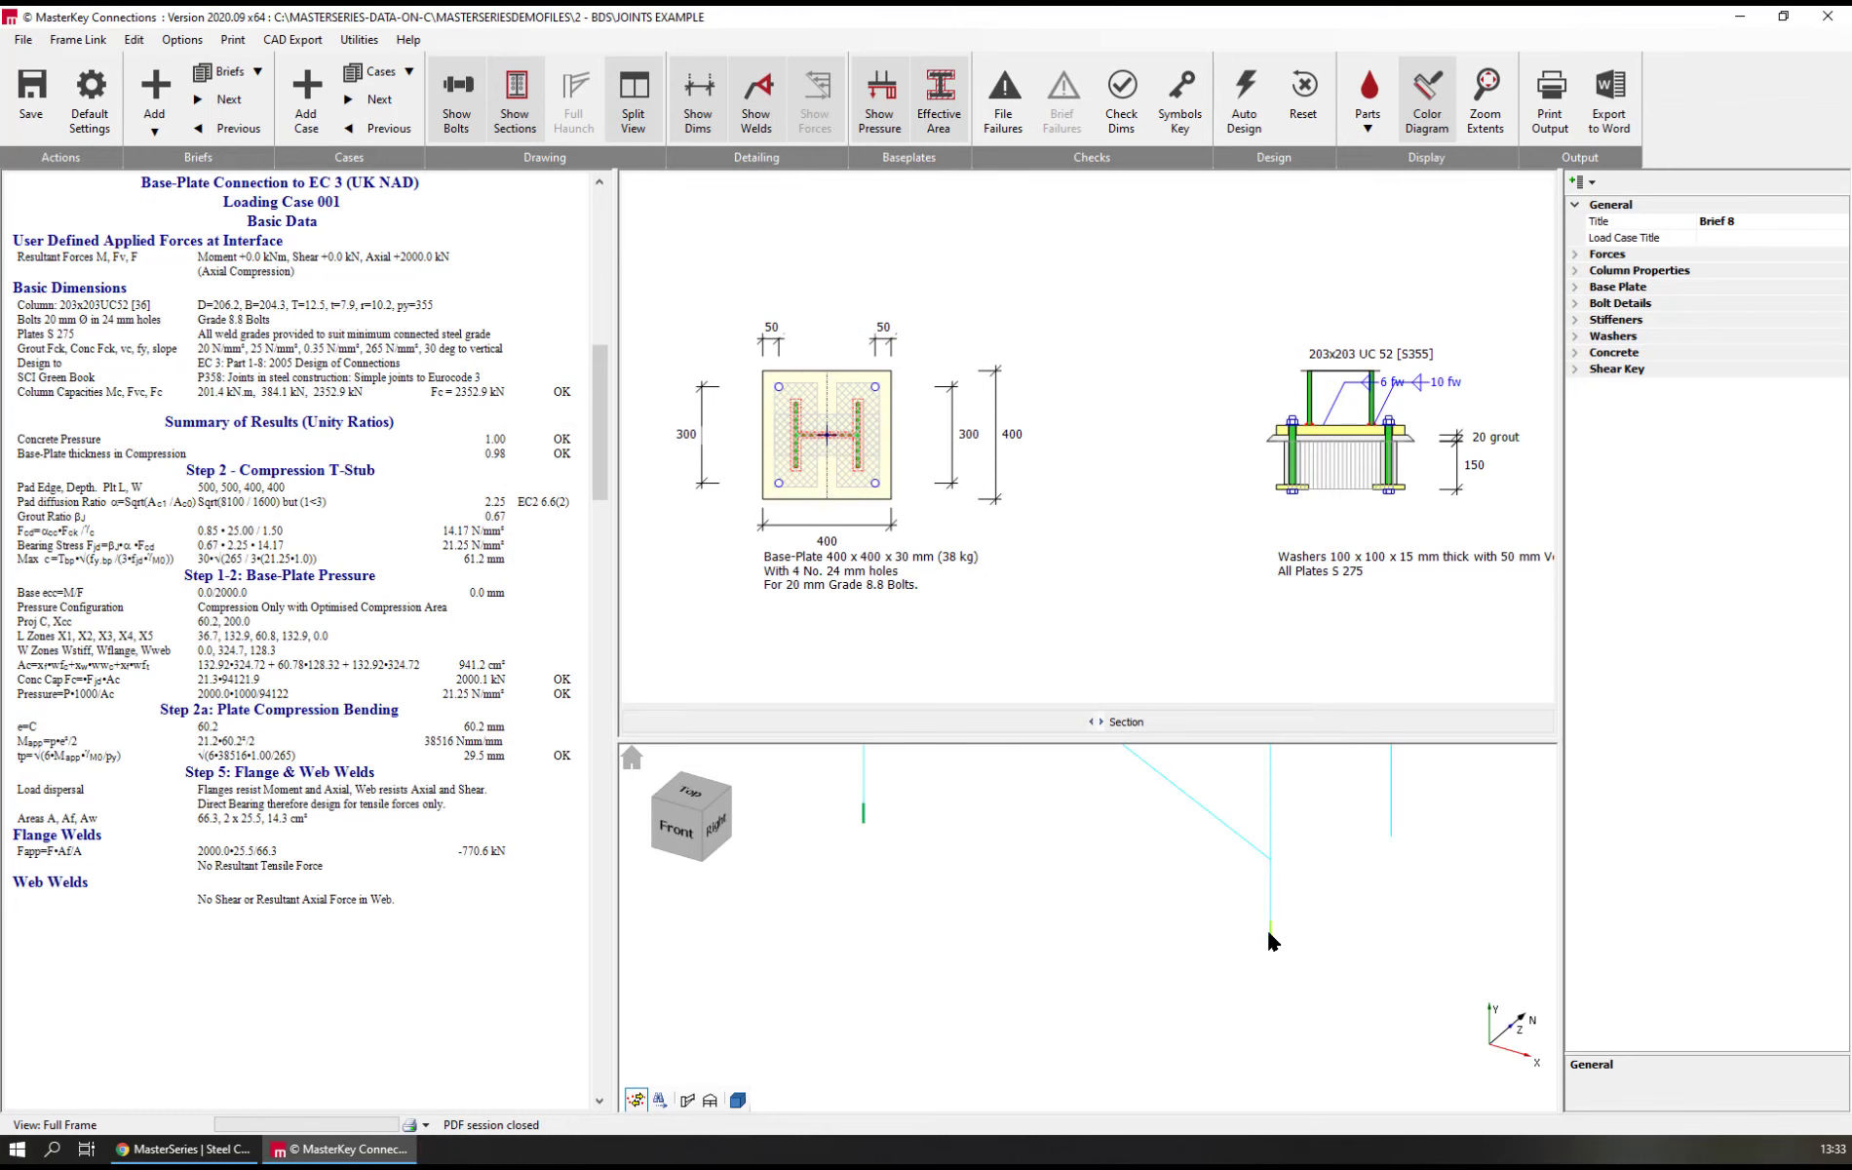
{"action": "left_click", "coordinate": [1272, 936]}
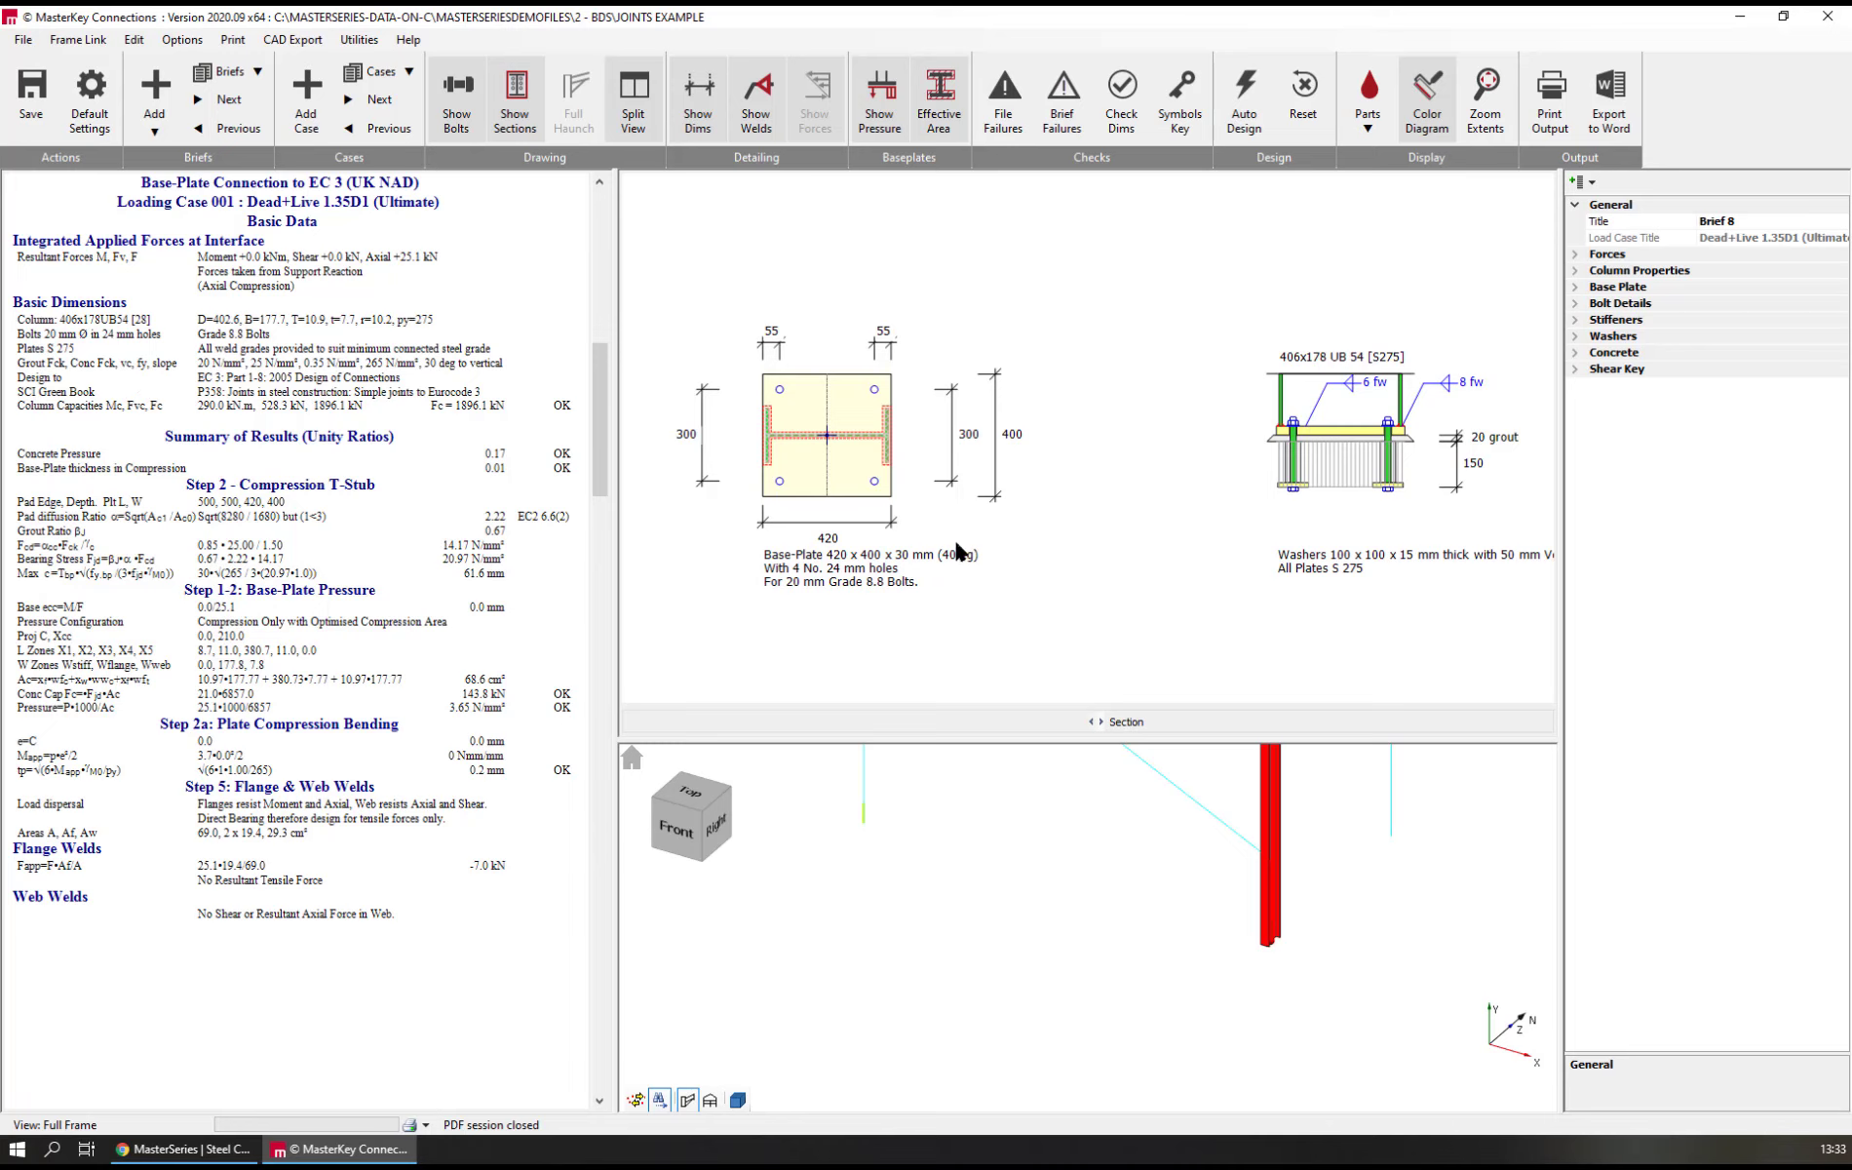
Open the Brief 4 beam-to-beam flexible end-plate connection from its node on the mezzanine in the frame
{"action": "scroll", "coordinate": [1384, 872], "scroll_direction": "down", "scroll_amount": 5}
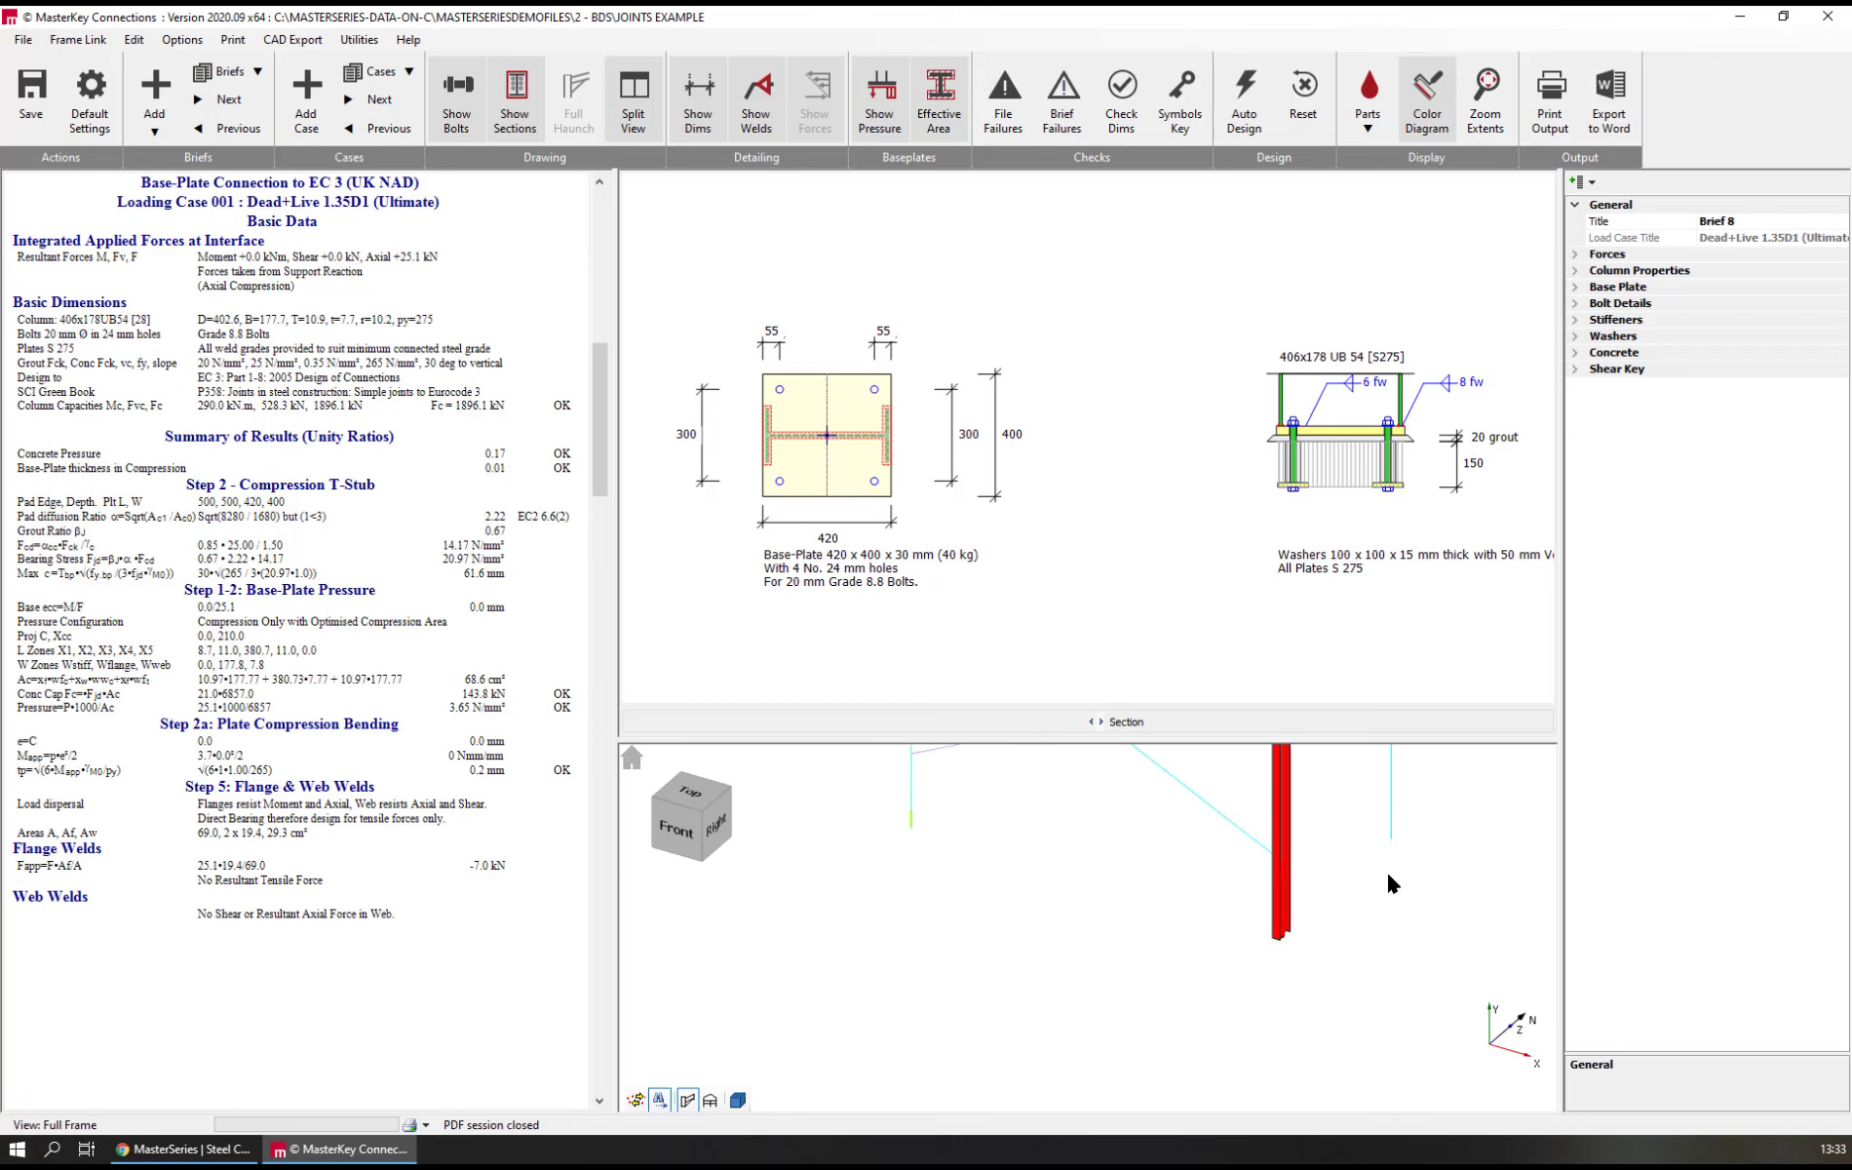
{"action": "scroll", "coordinate": [1350, 871], "scroll_direction": "up", "scroll_amount": 2}
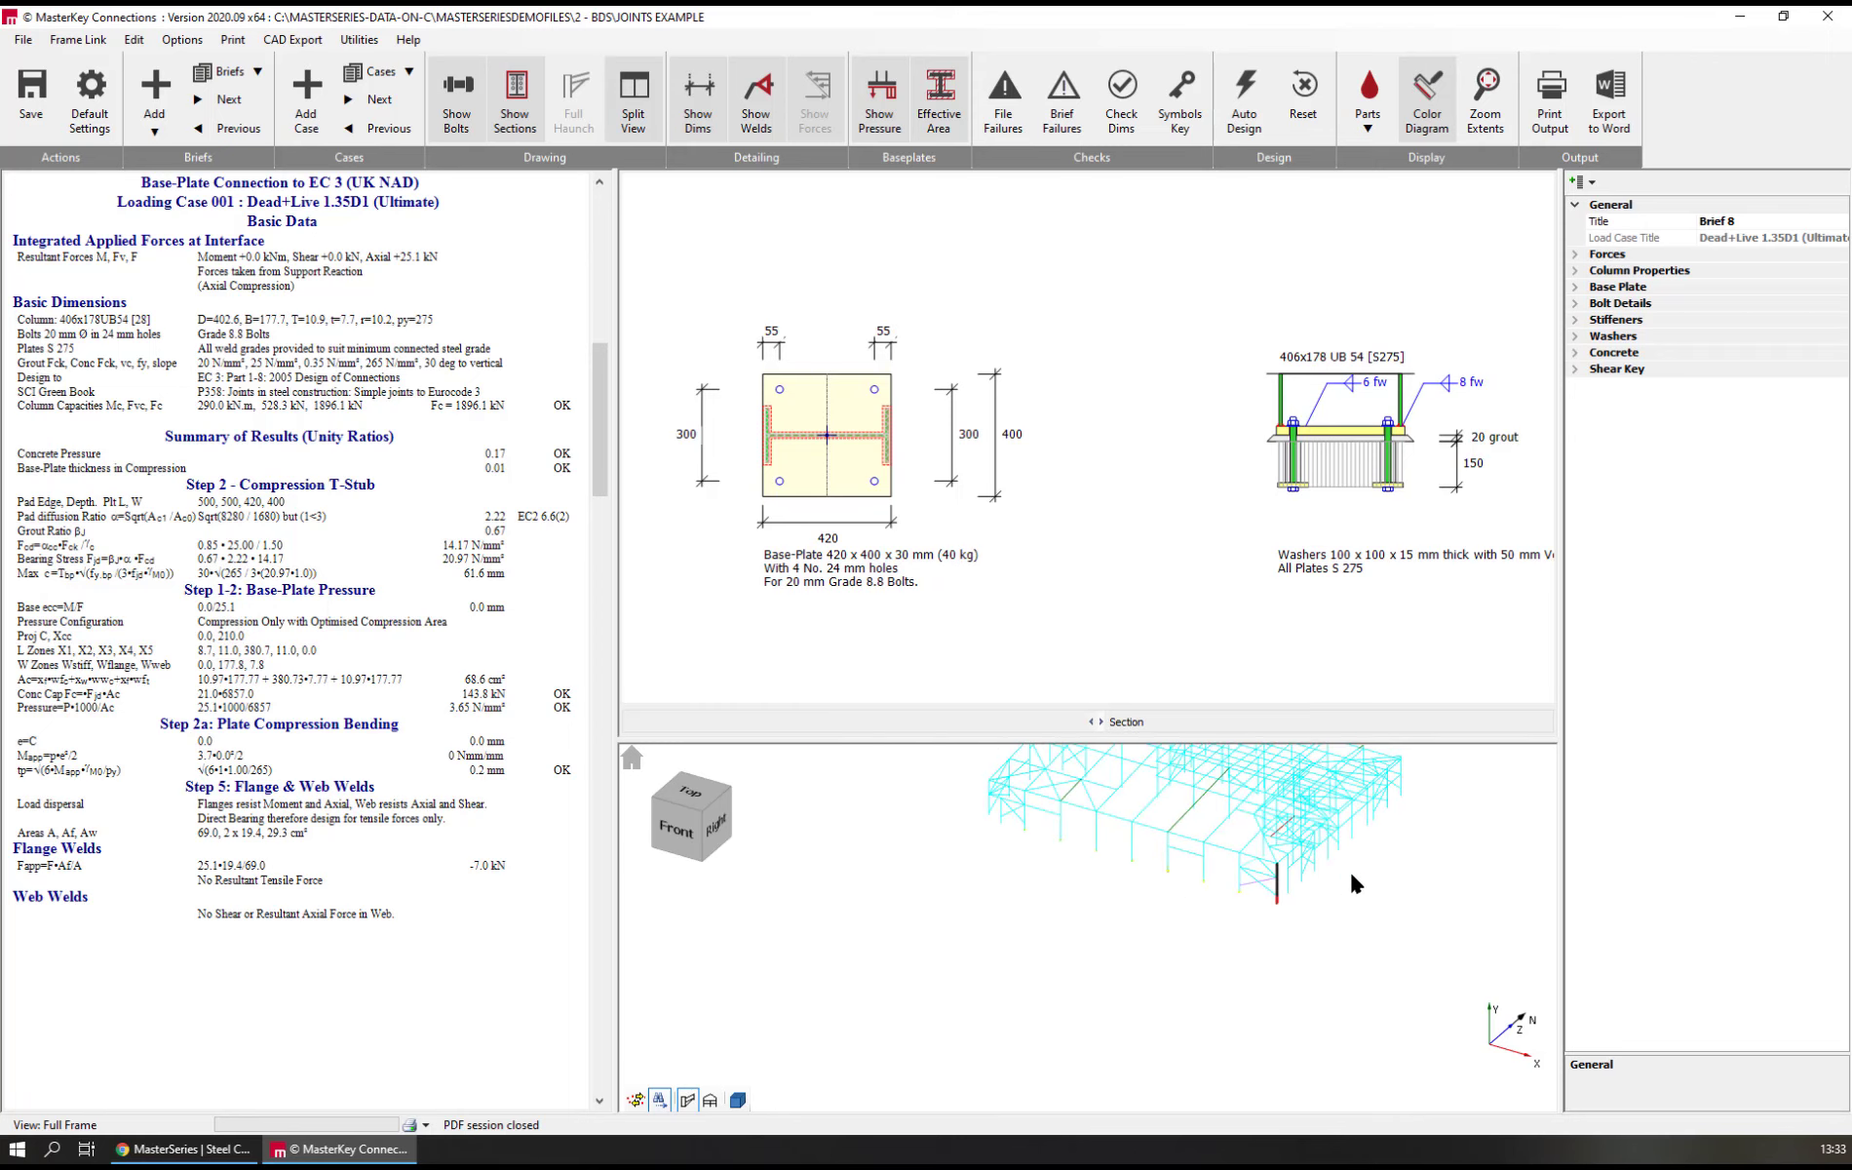
{"action": "scroll", "coordinate": [1337, 824], "scroll_direction": "up", "scroll_amount": 2}
{"action": "scroll", "coordinate": [1333, 812], "scroll_direction": "up", "scroll_amount": 3}
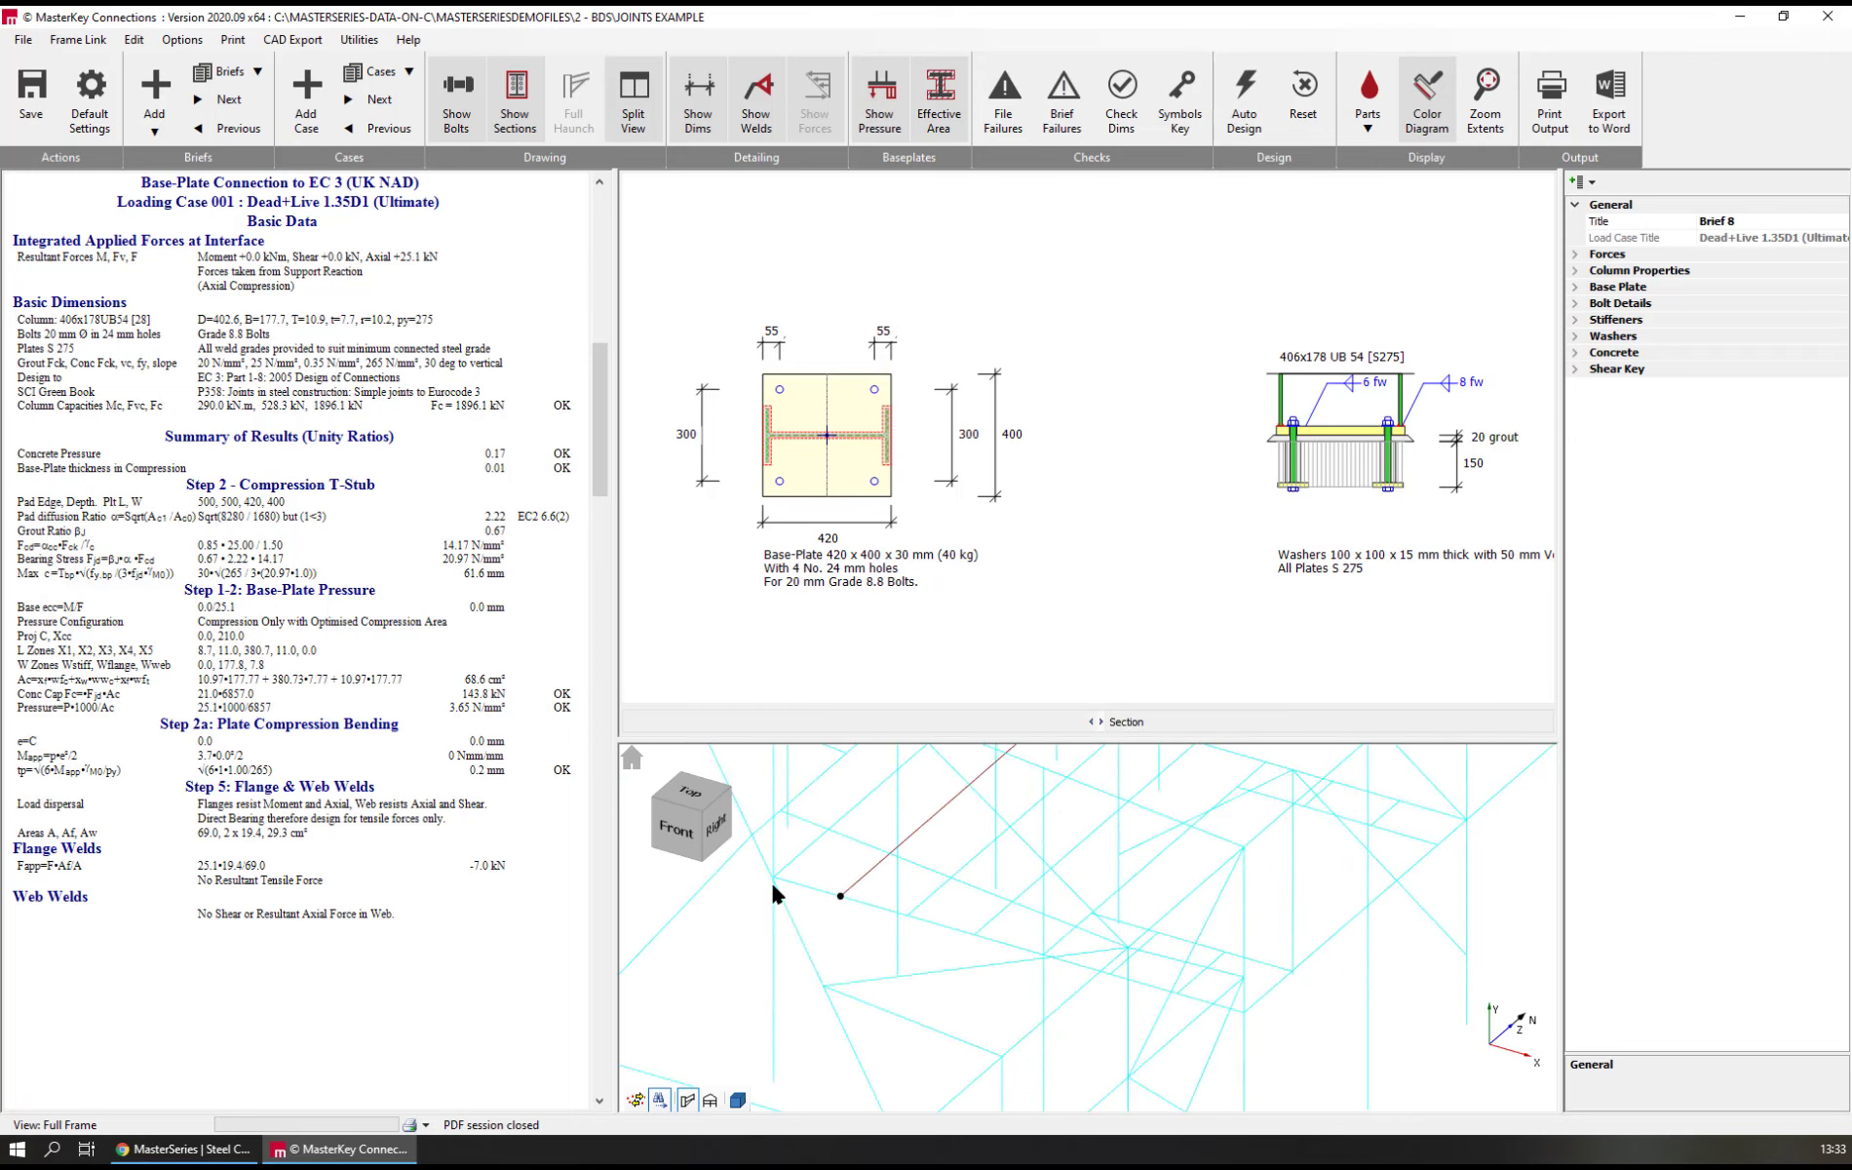
{"action": "left_click", "coordinate": [848, 890]}
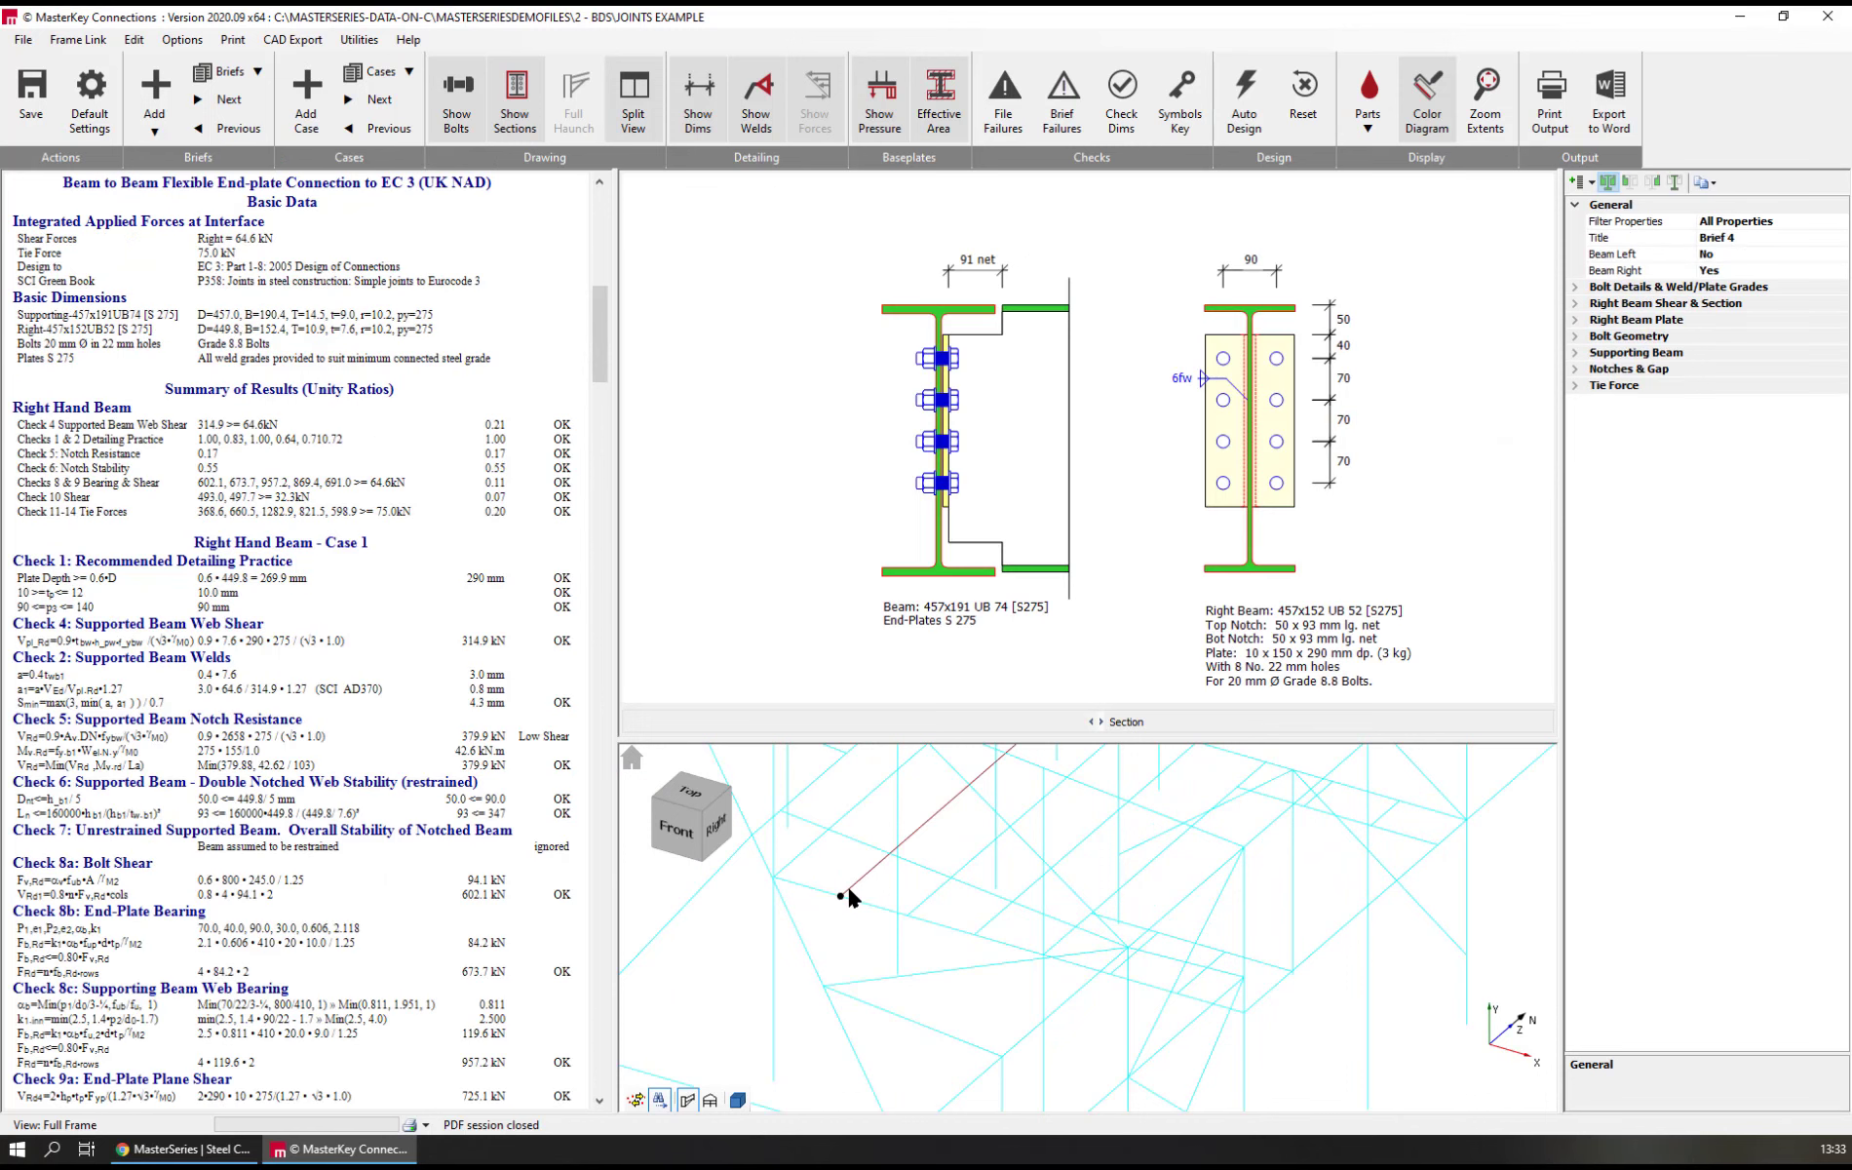
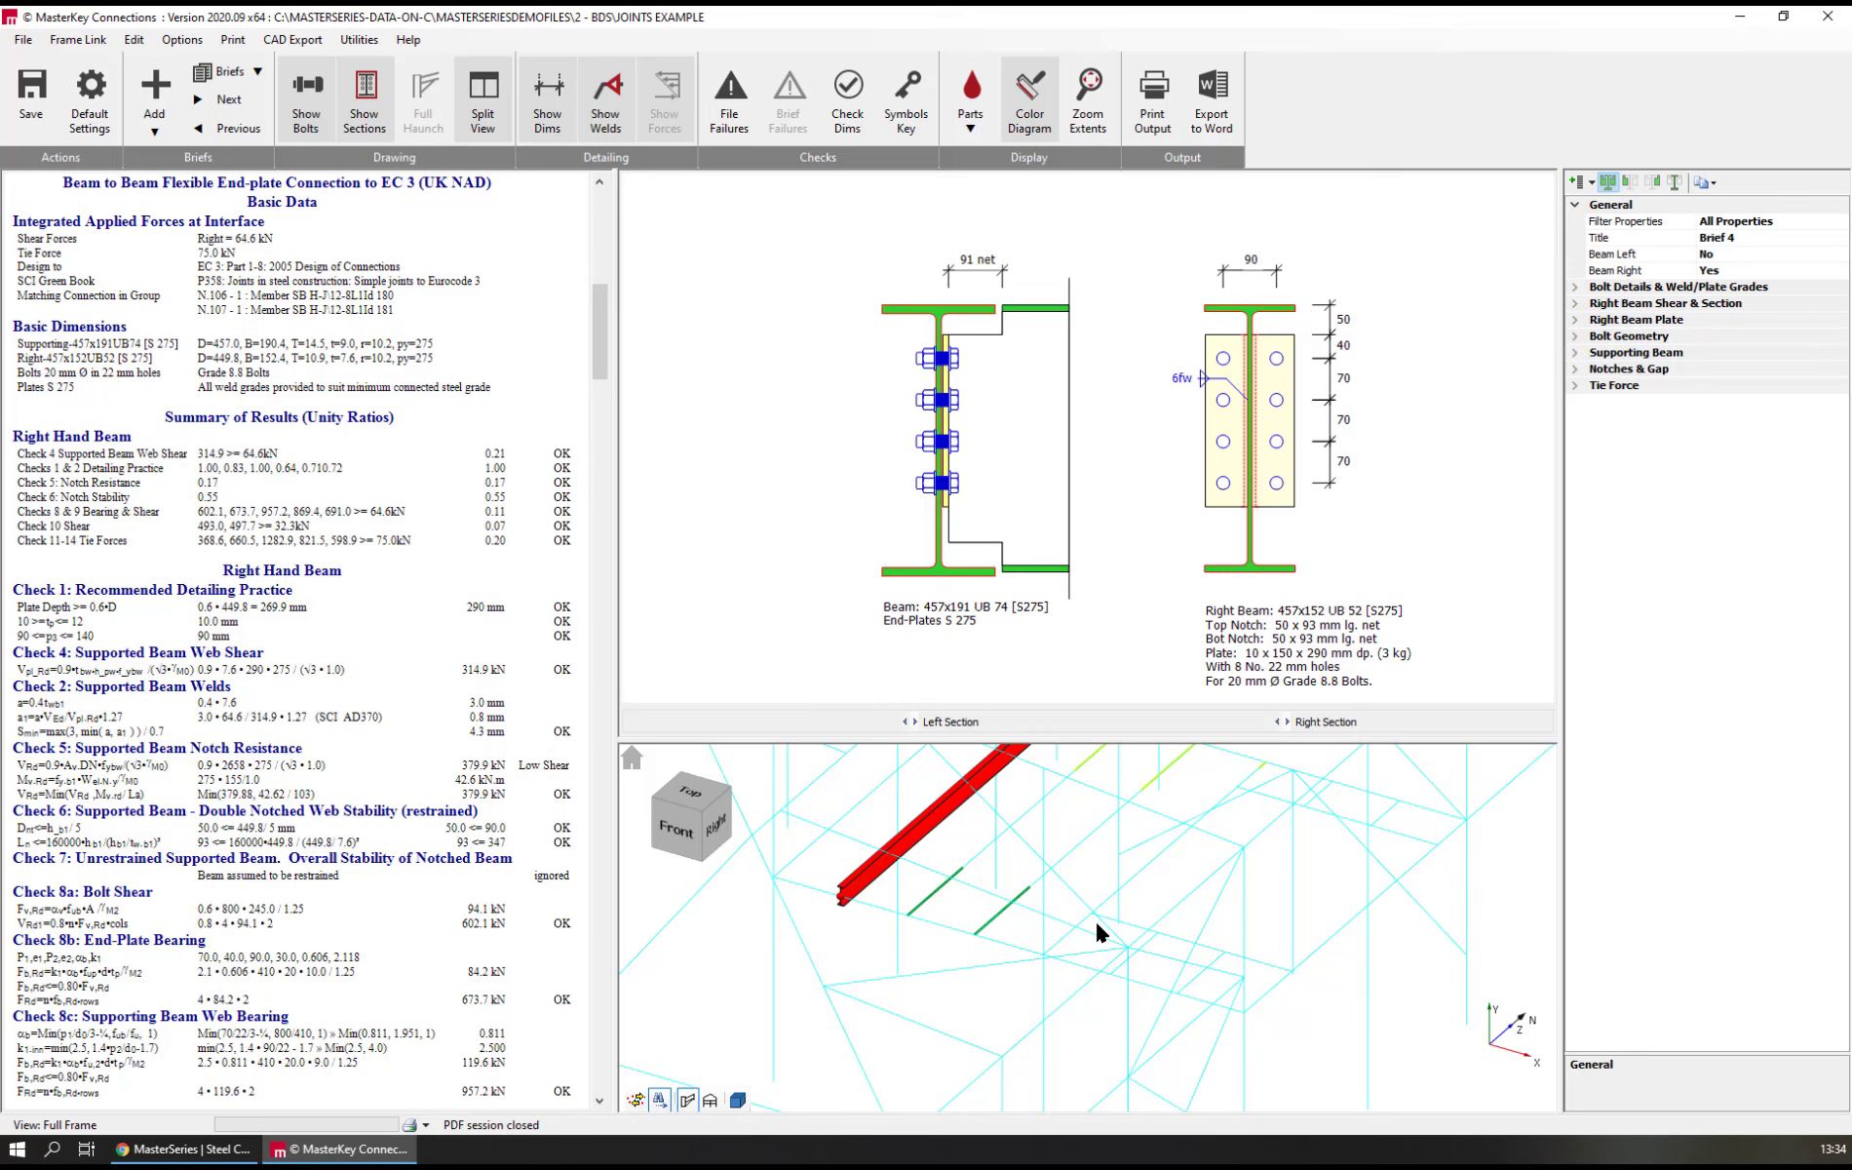
Open the Brief 5 bracing-to-column connection from its column node in the frame and inspect the overlapping braces on its drawing
{"action": "scroll", "coordinate": [1107, 930], "scroll_direction": "down", "scroll_amount": 5}
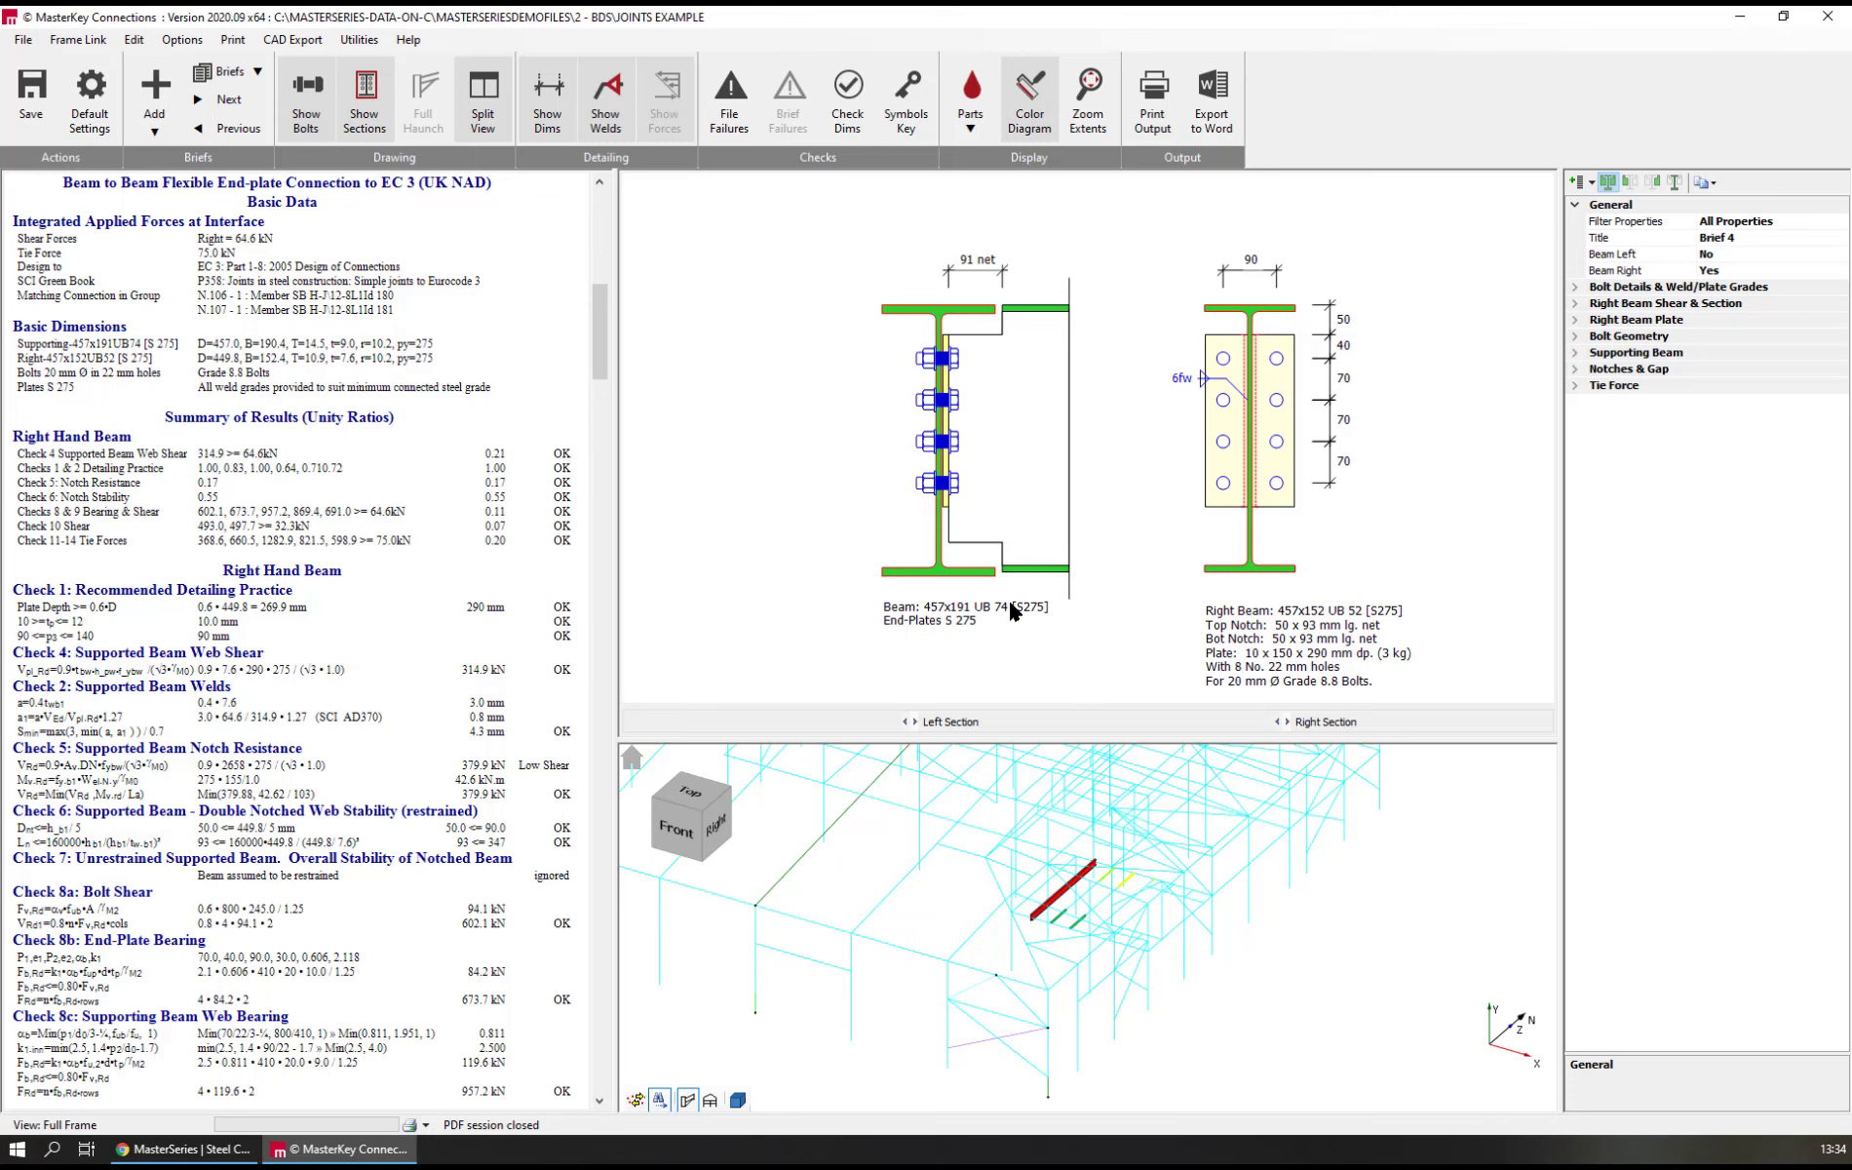
{"action": "middle_click_drag", "start_coordinate": [1115, 993], "coordinate": [1071, 1072]}
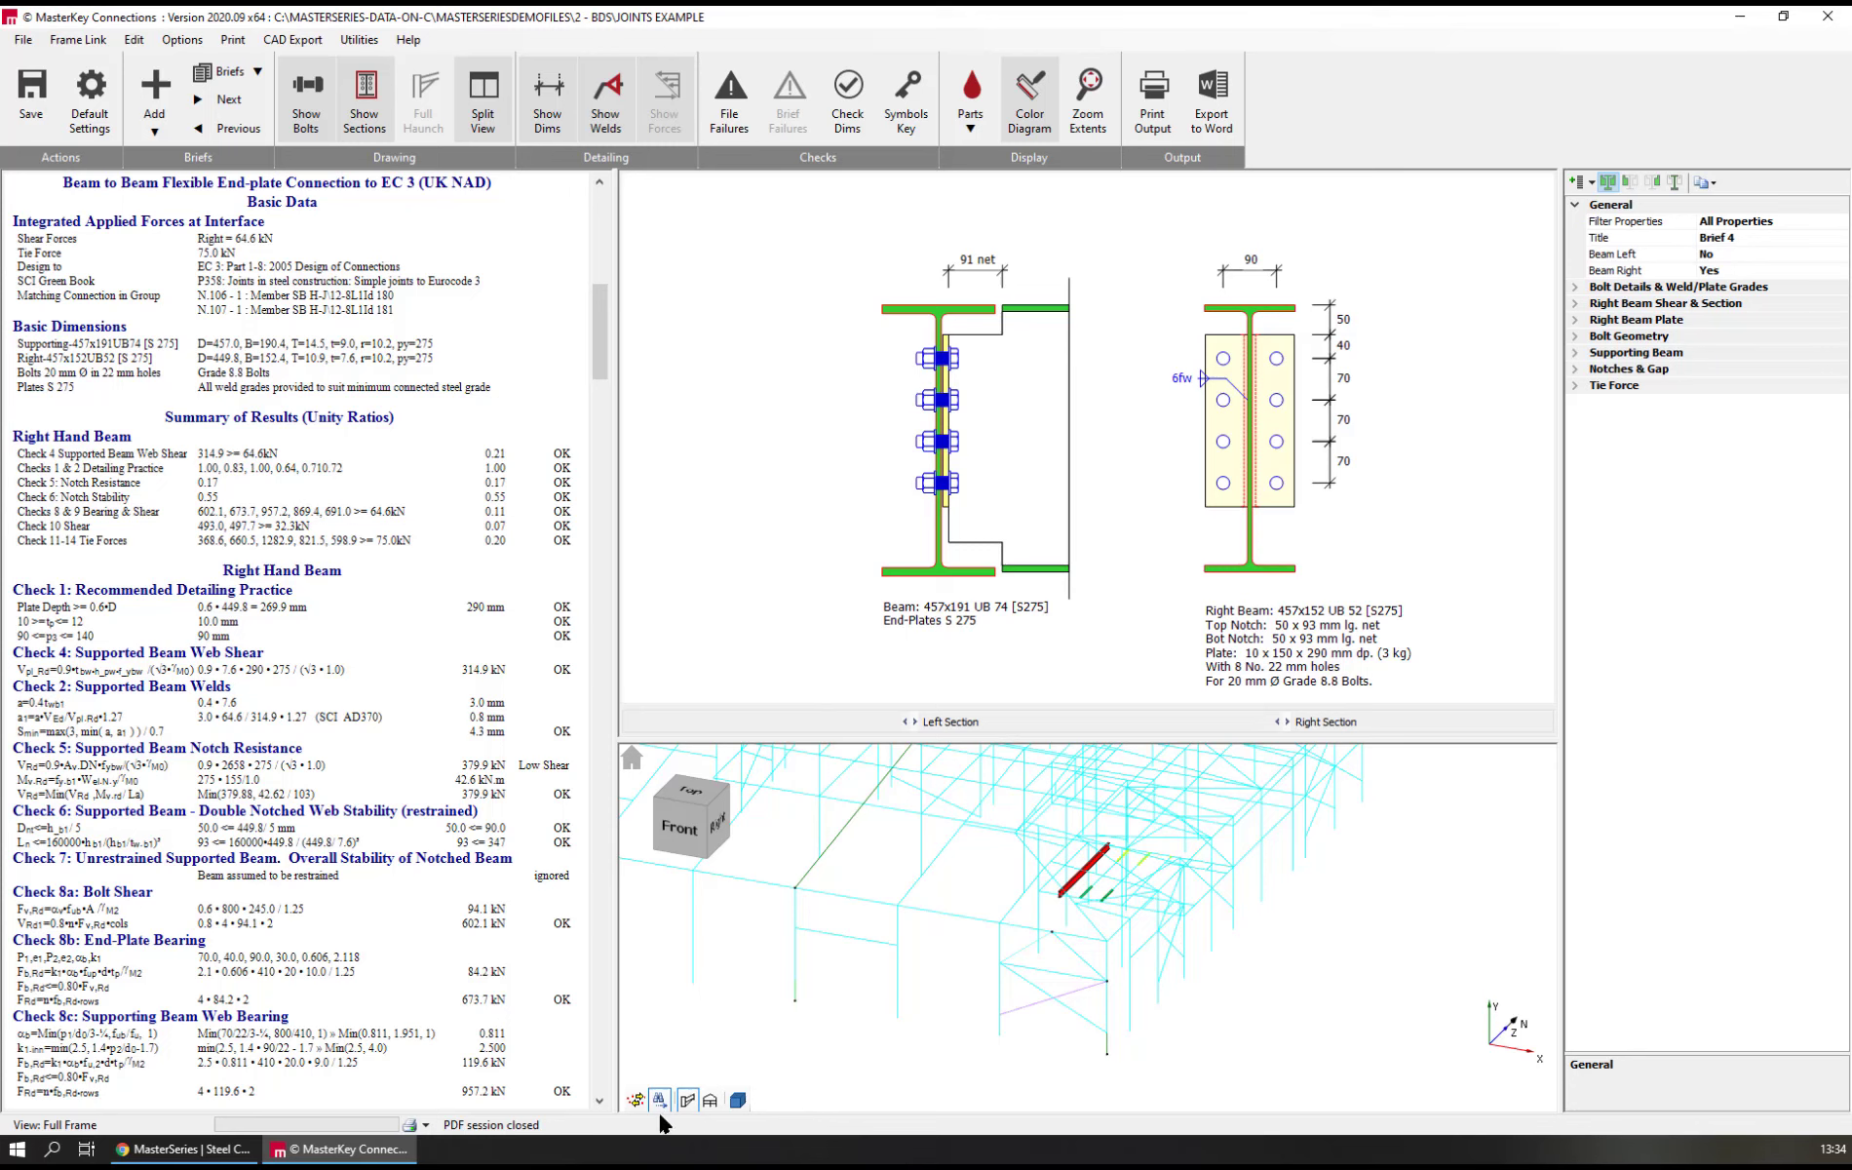
{"action": "left_click", "coordinate": [1081, 988]}
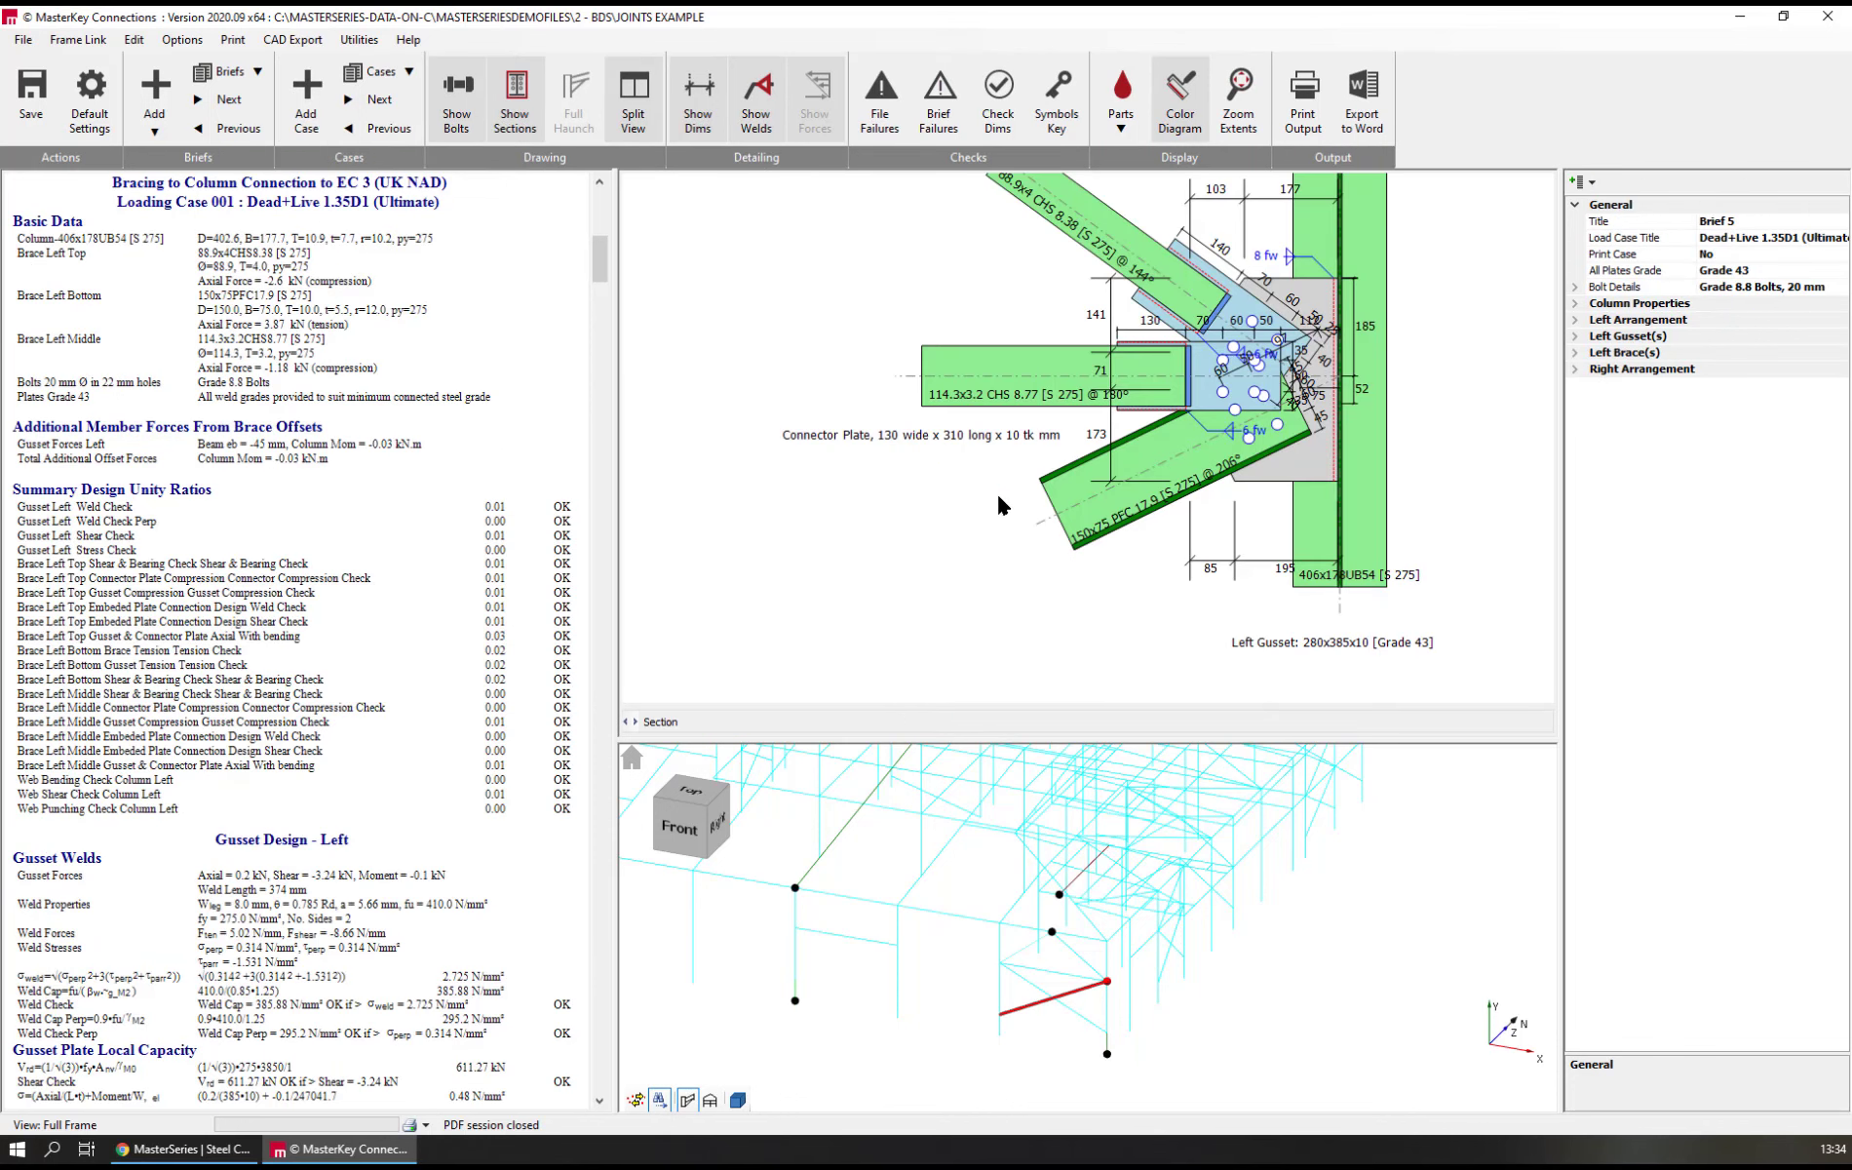
{"action": "mouse_move", "coordinate": [996, 496]}
{"action": "middle_mouse_down"}
{"action": "mouse_move", "coordinate": [1025, 570]}
{"action": "mouse_move", "coordinate": [881, 601]}
{"action": "middle_mouse_up"}
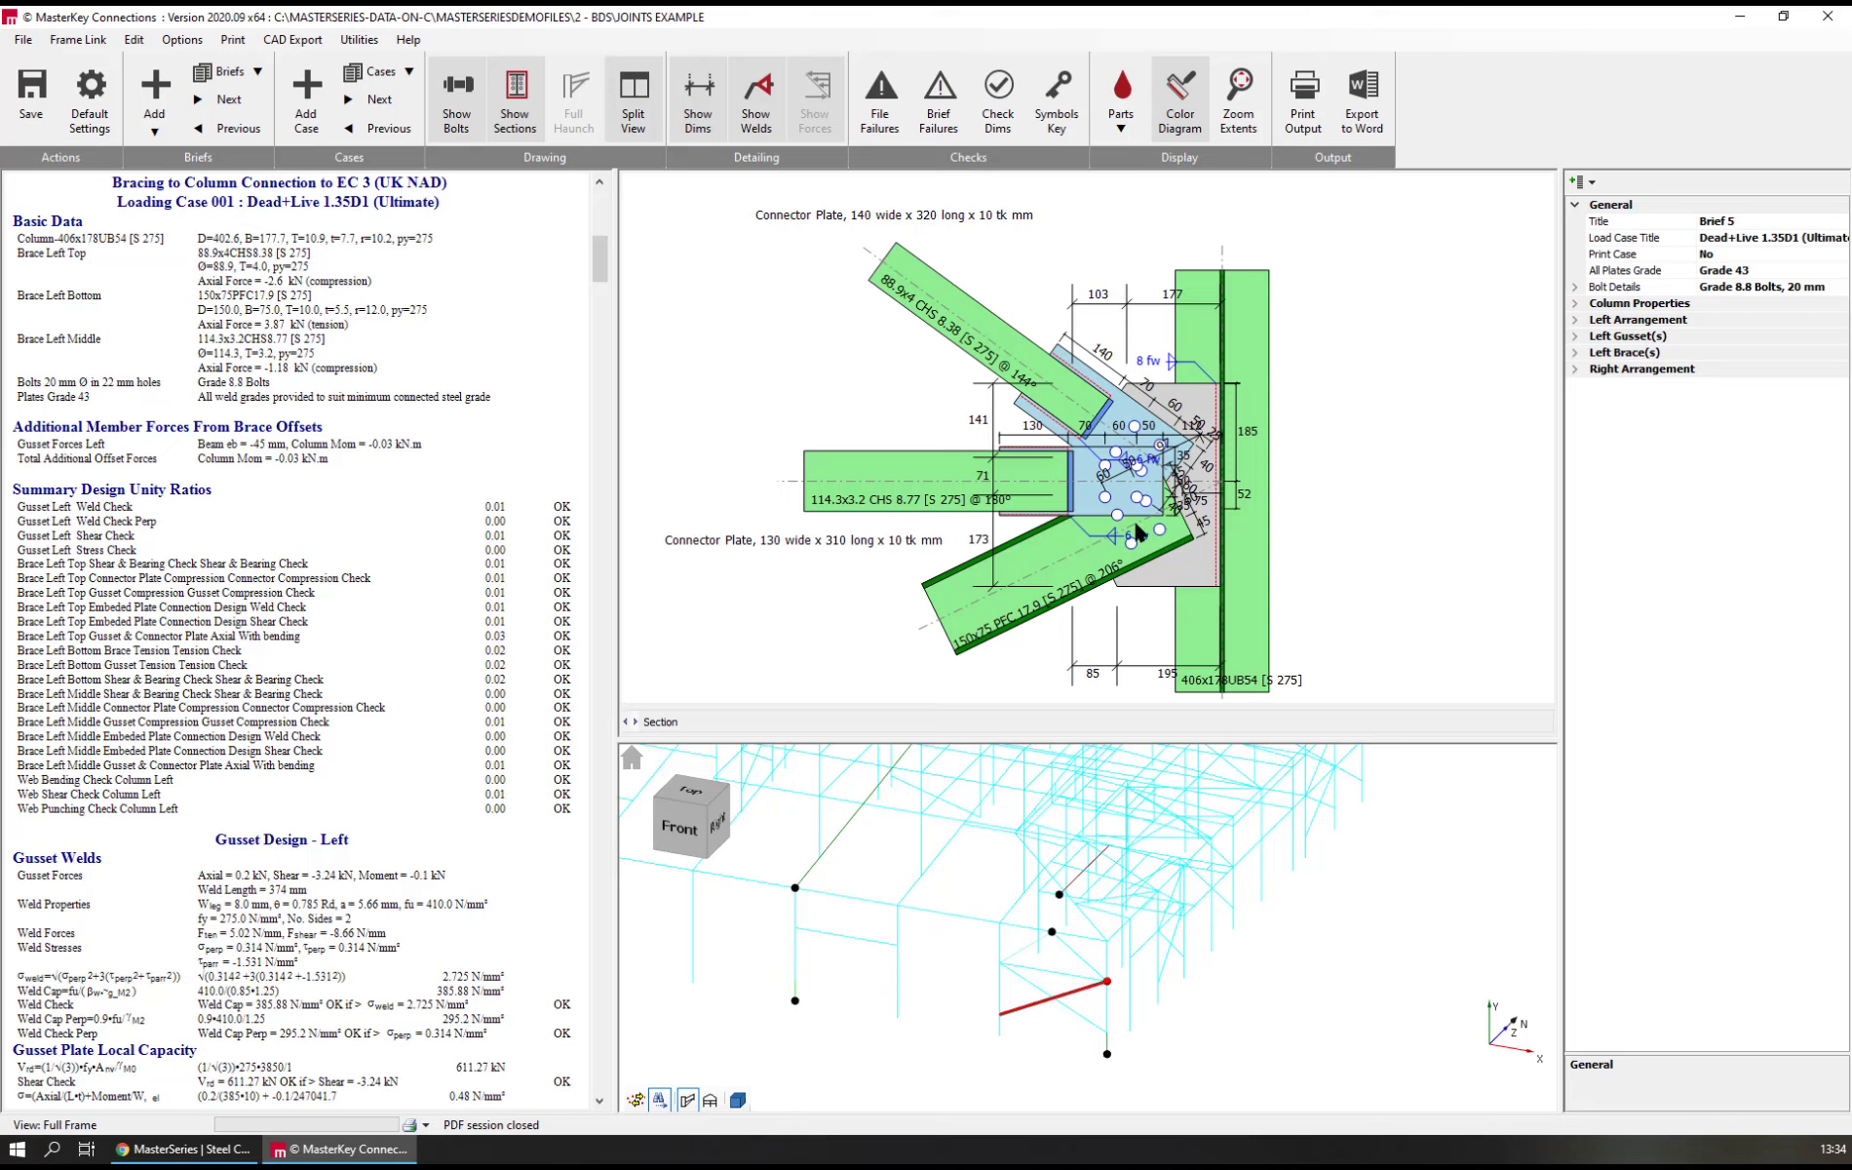
{"action": "scroll", "coordinate": [1204, 542], "scroll_direction": "up", "scroll_amount": 2}
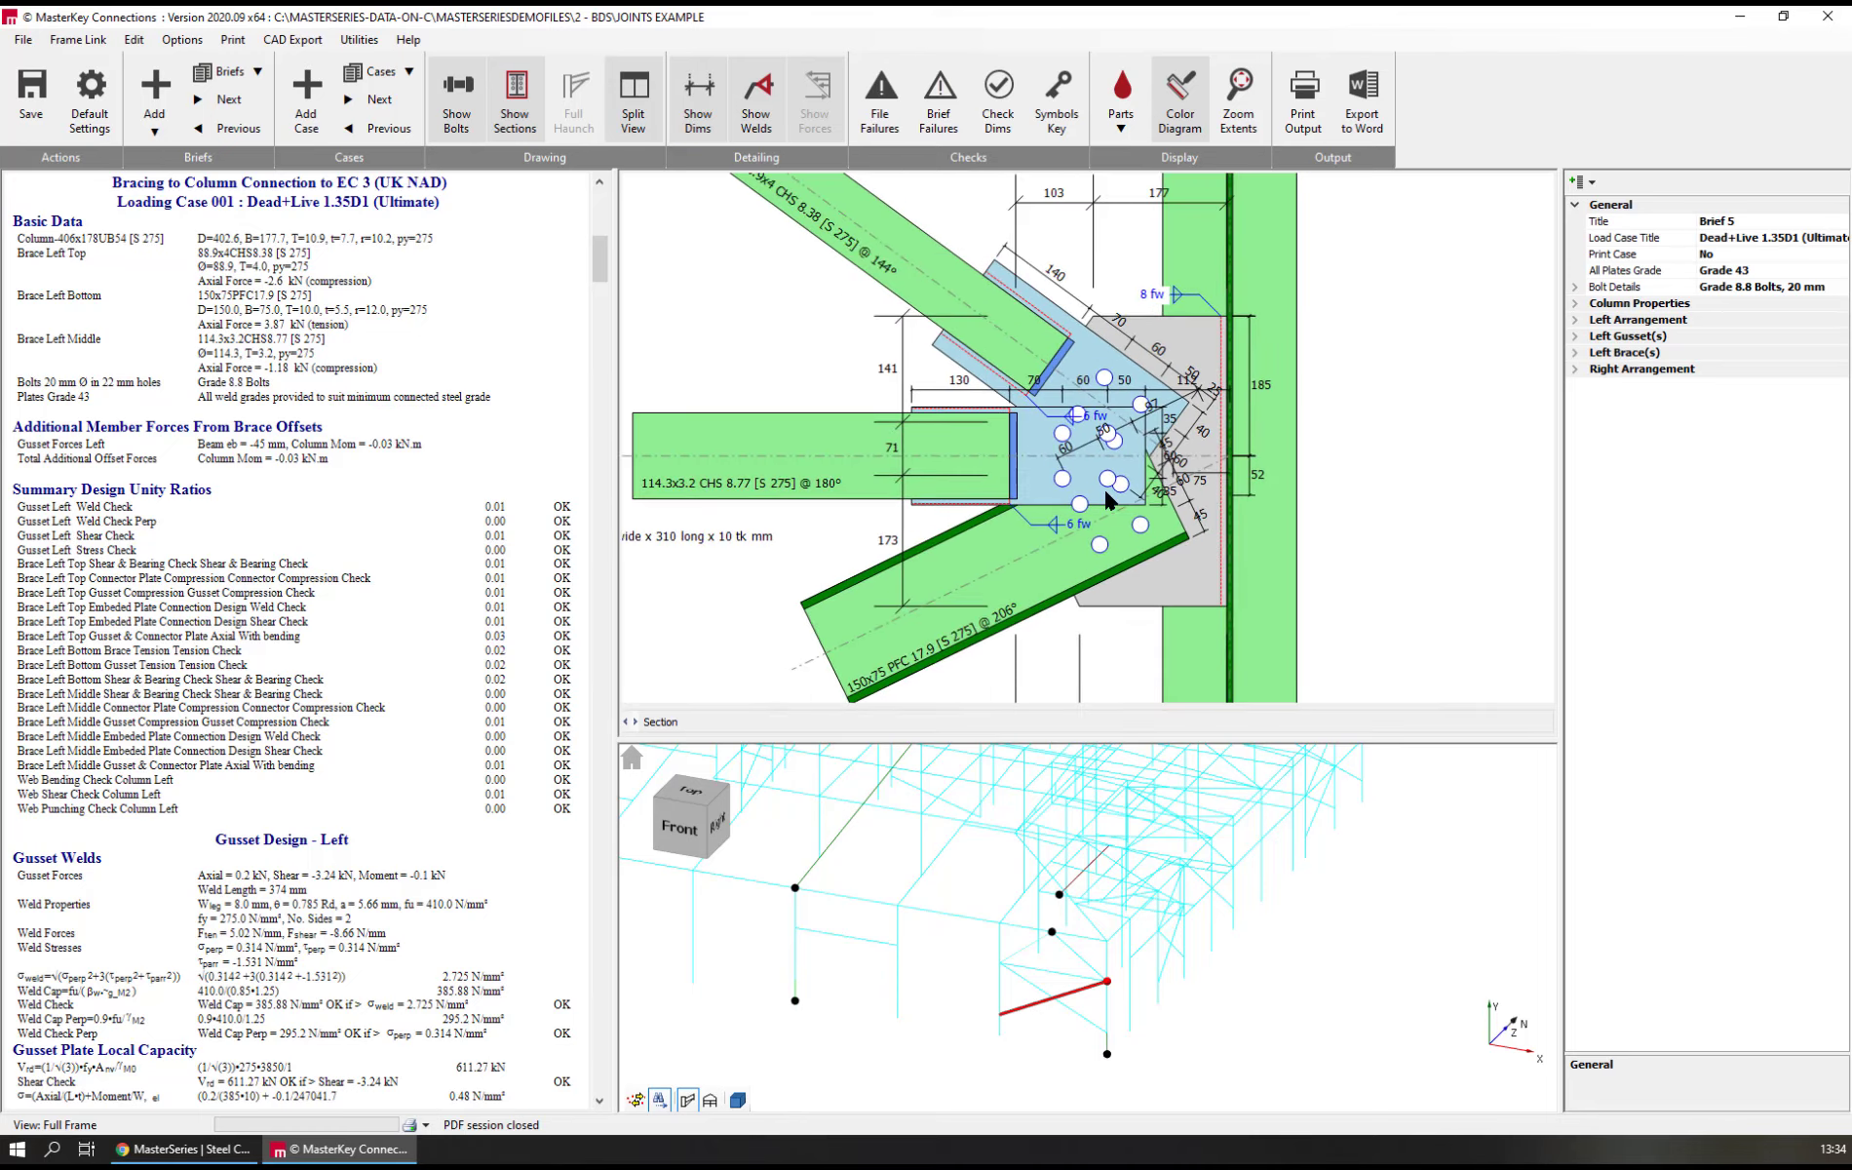
{"action": "scroll", "coordinate": [1060, 598], "scroll_direction": "down", "scroll_amount": 2}
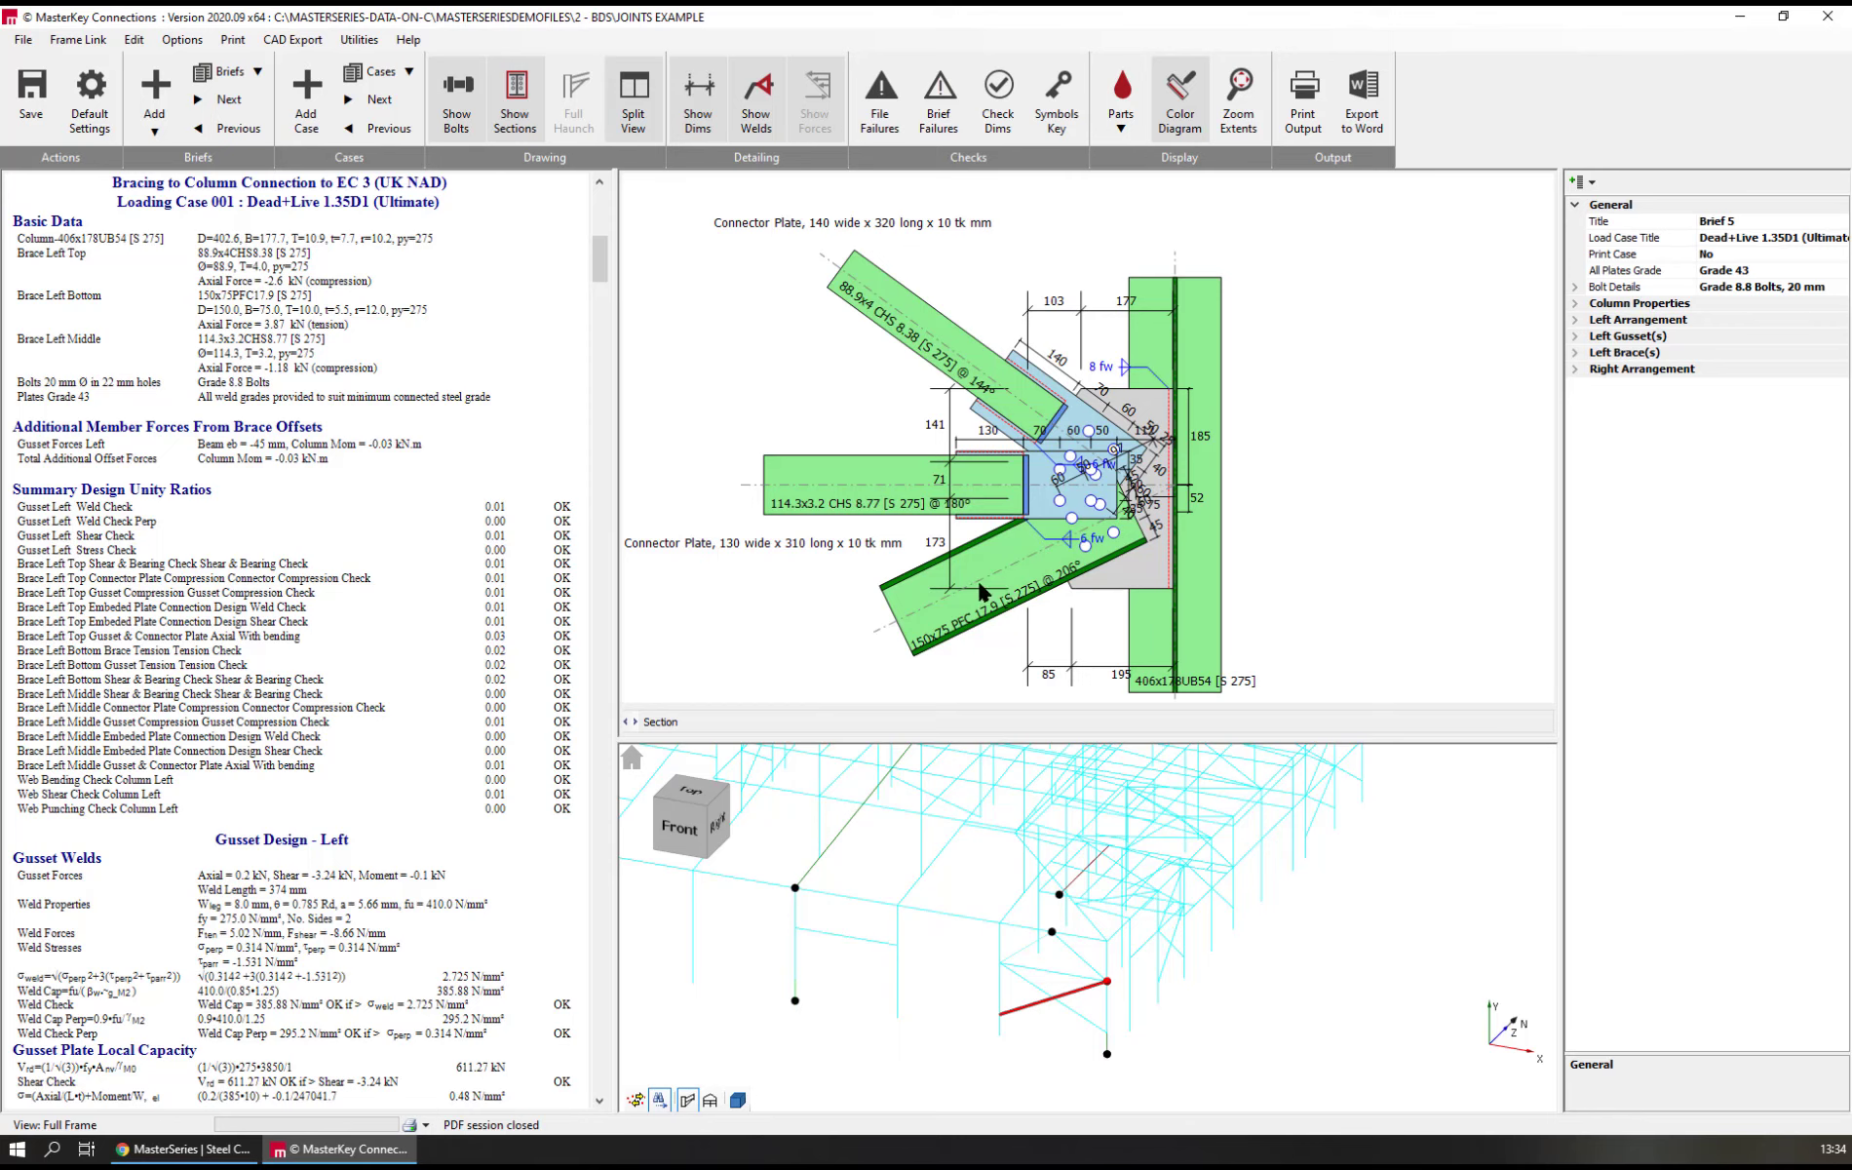
Set the left bottom brace's vertical setting-out offset to -100 mm
{"action": "left_click", "coordinate": [1014, 572]}
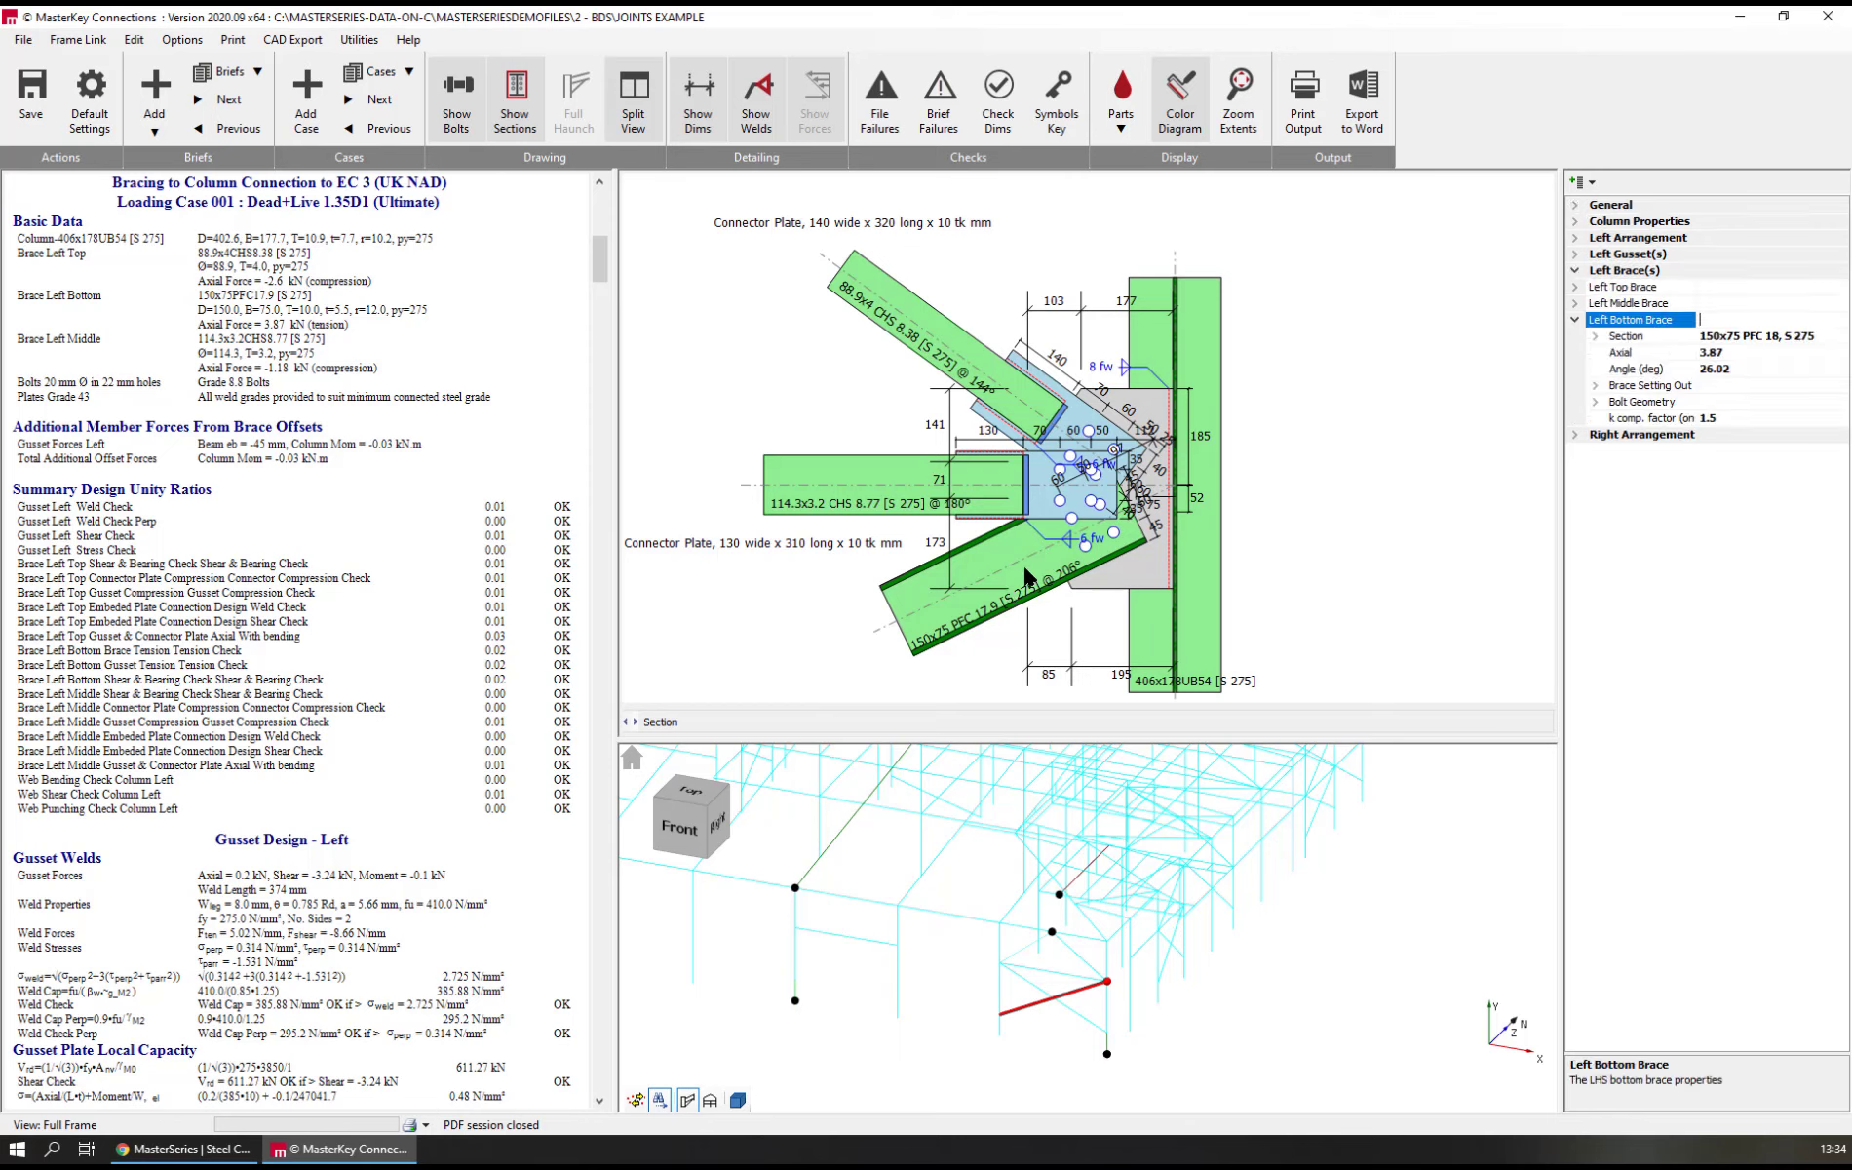
{"action": "left_click", "coordinate": [1596, 386]}
{"action": "left_click", "coordinate": [1648, 438]}
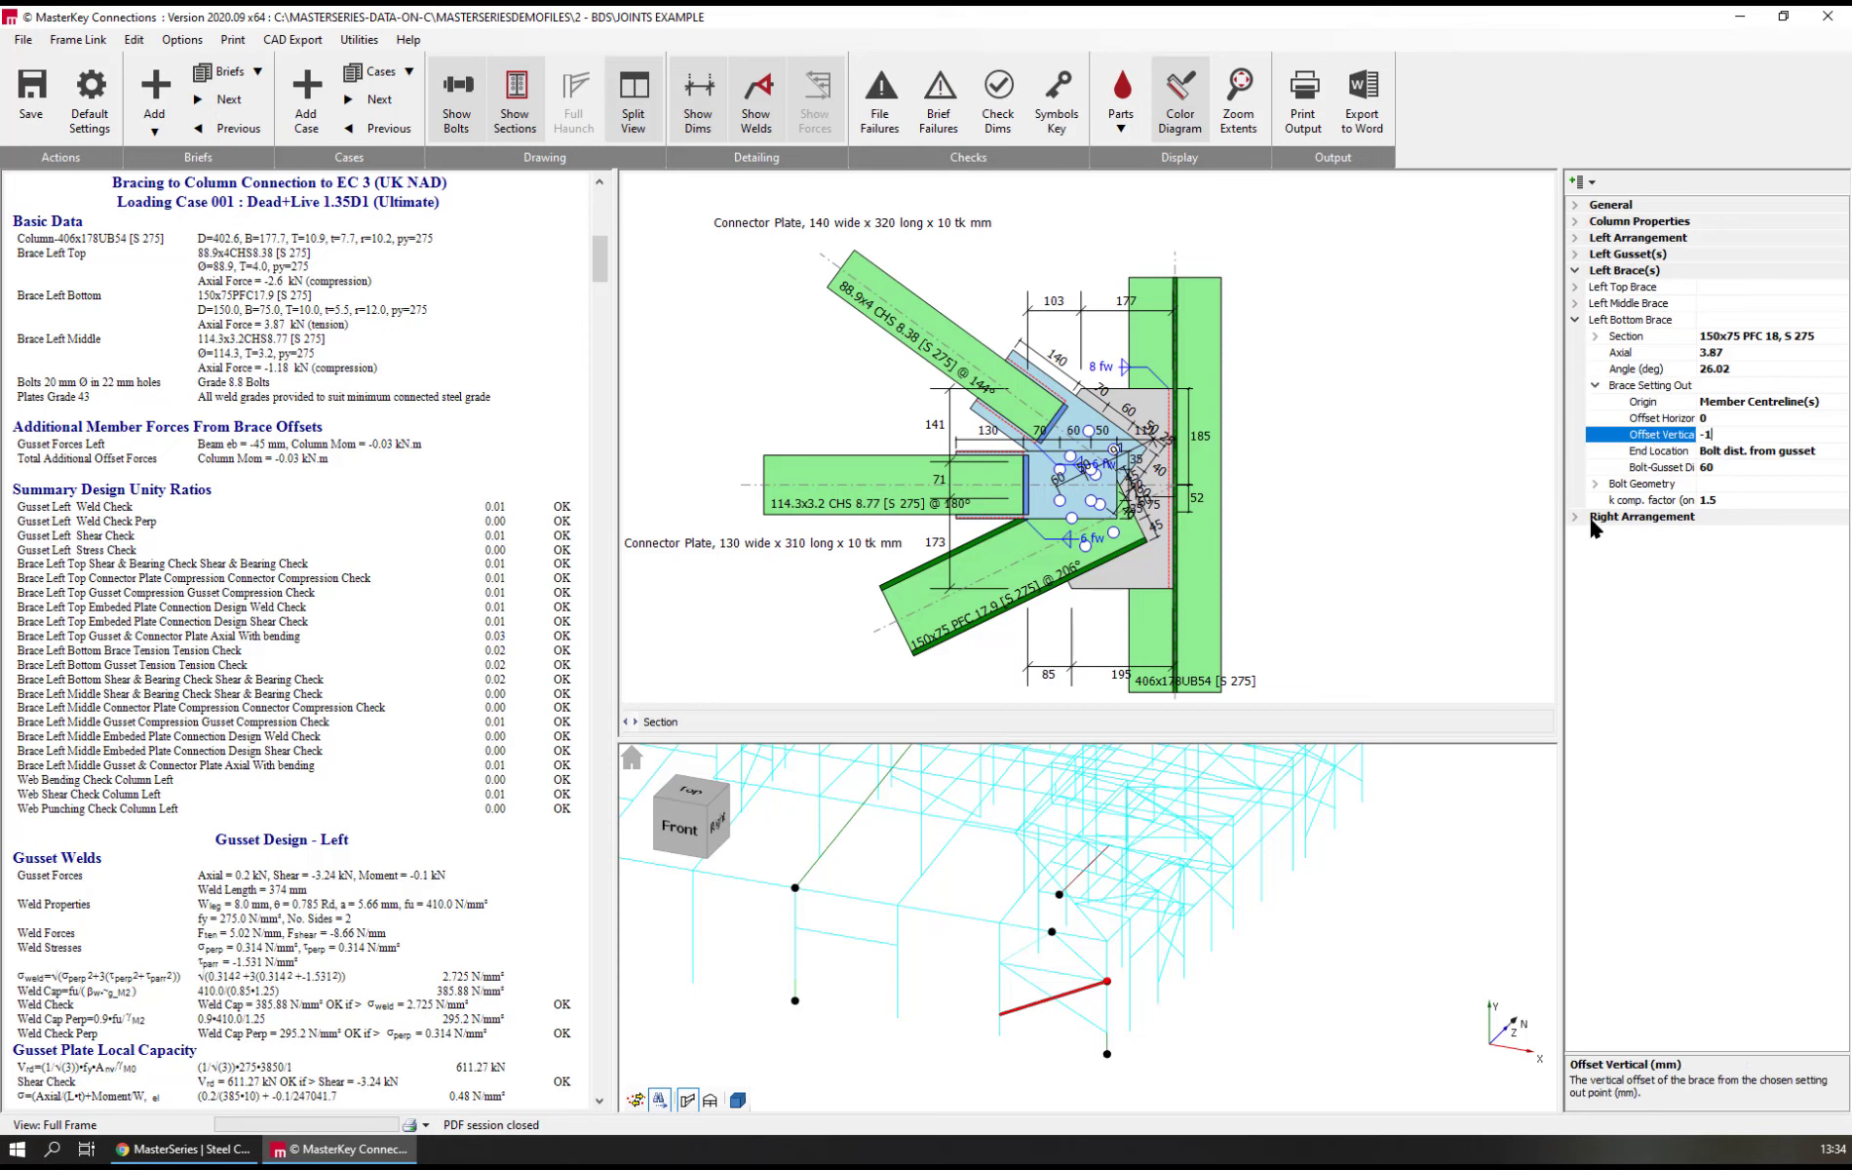
{"action": "key", "text": "Return"}
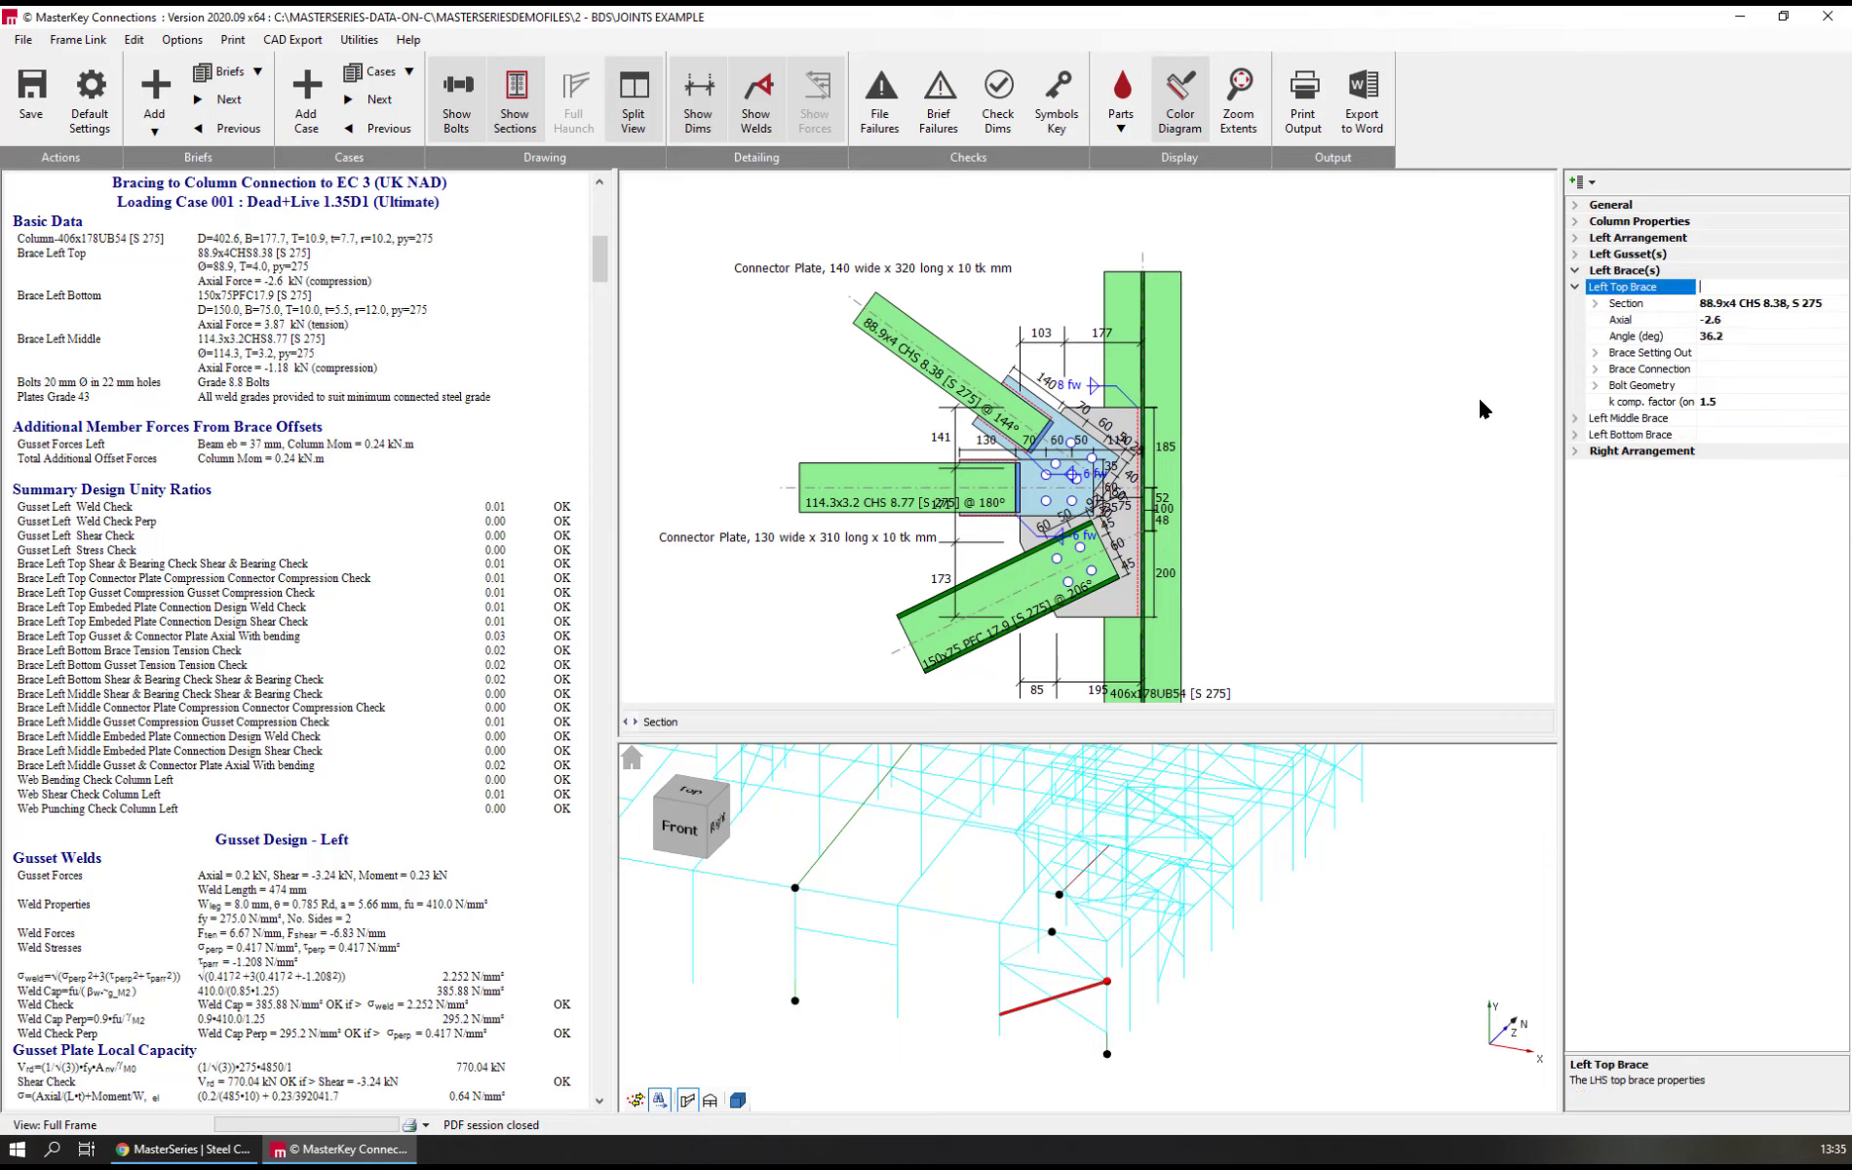
Set the left top brace's horizontal setting-out offset to 0 mm, keeping Member Centreline(s) as the origin
{"action": "double_click", "coordinate": [1622, 352]}
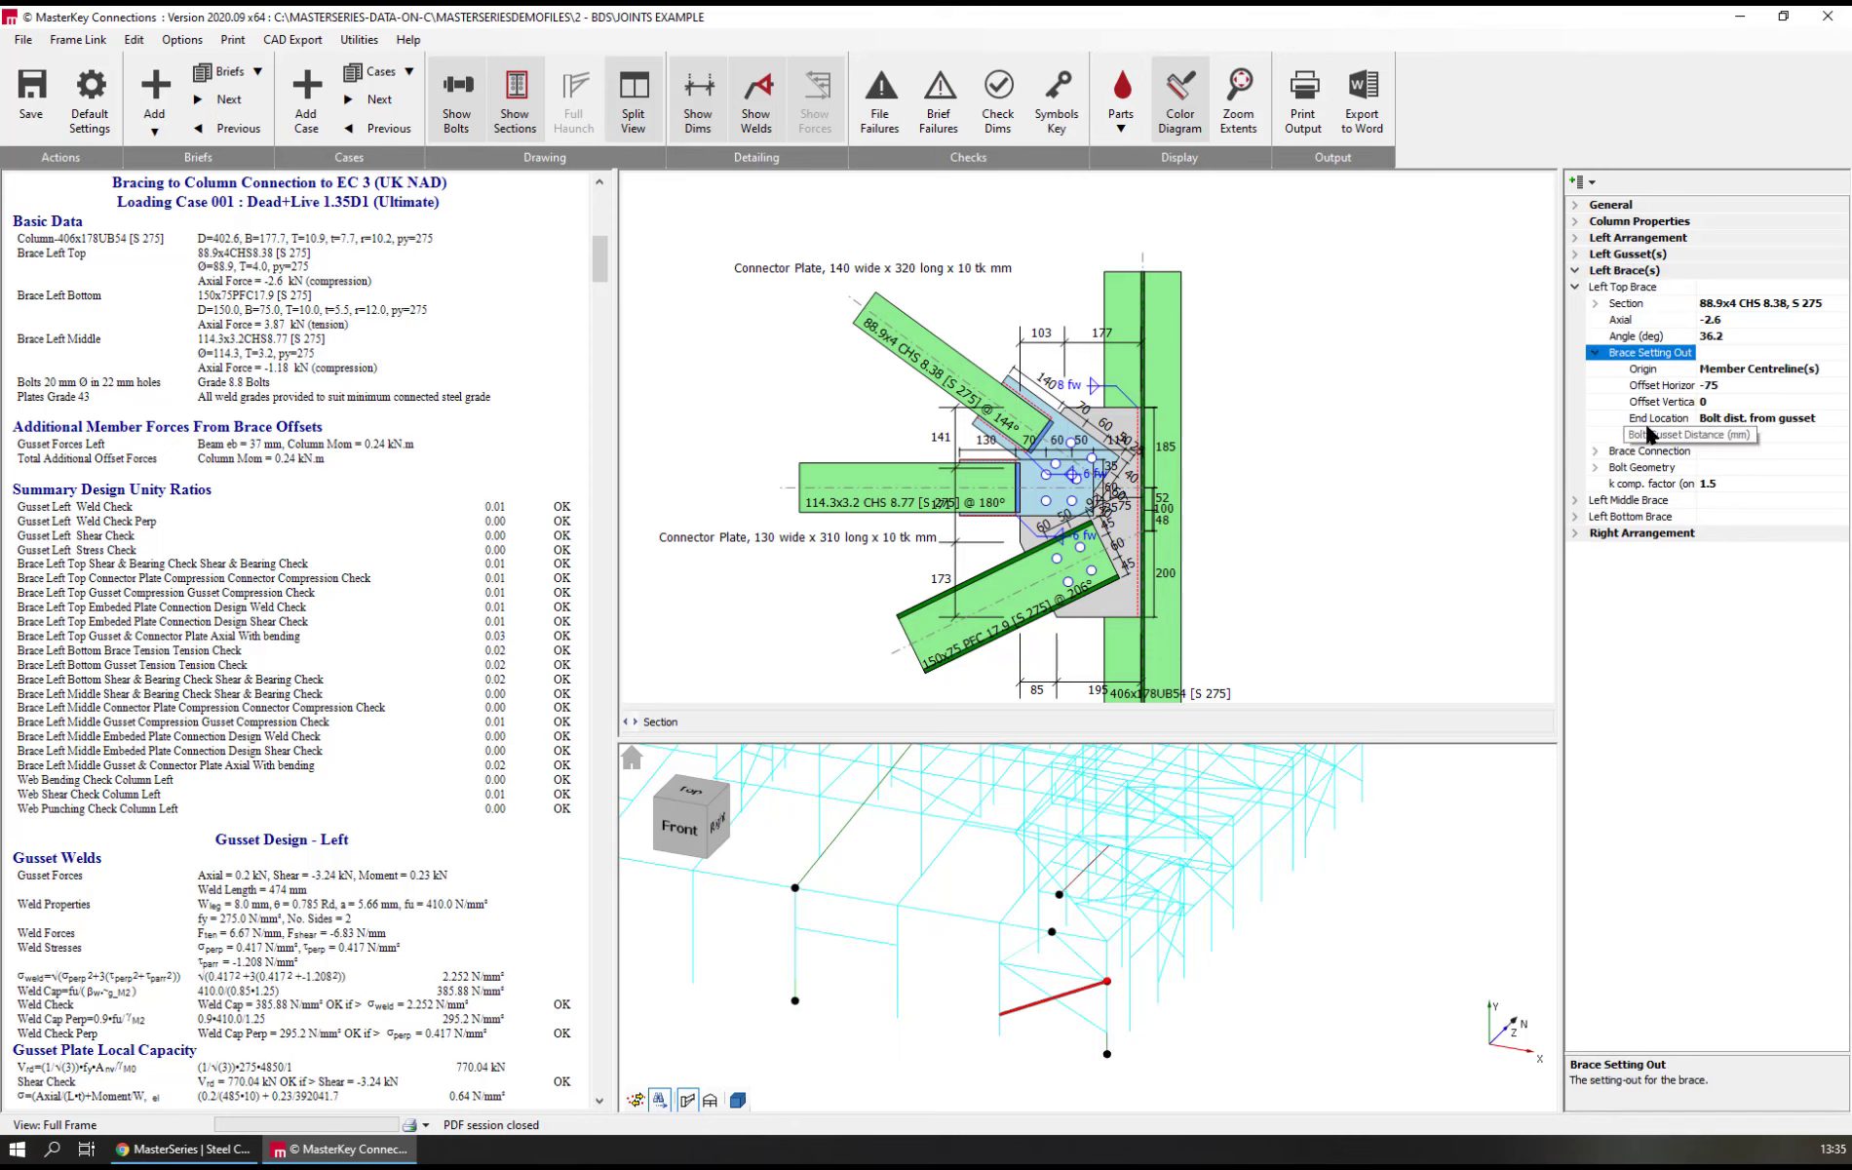
{"action": "left_click", "coordinate": [1662, 385]}
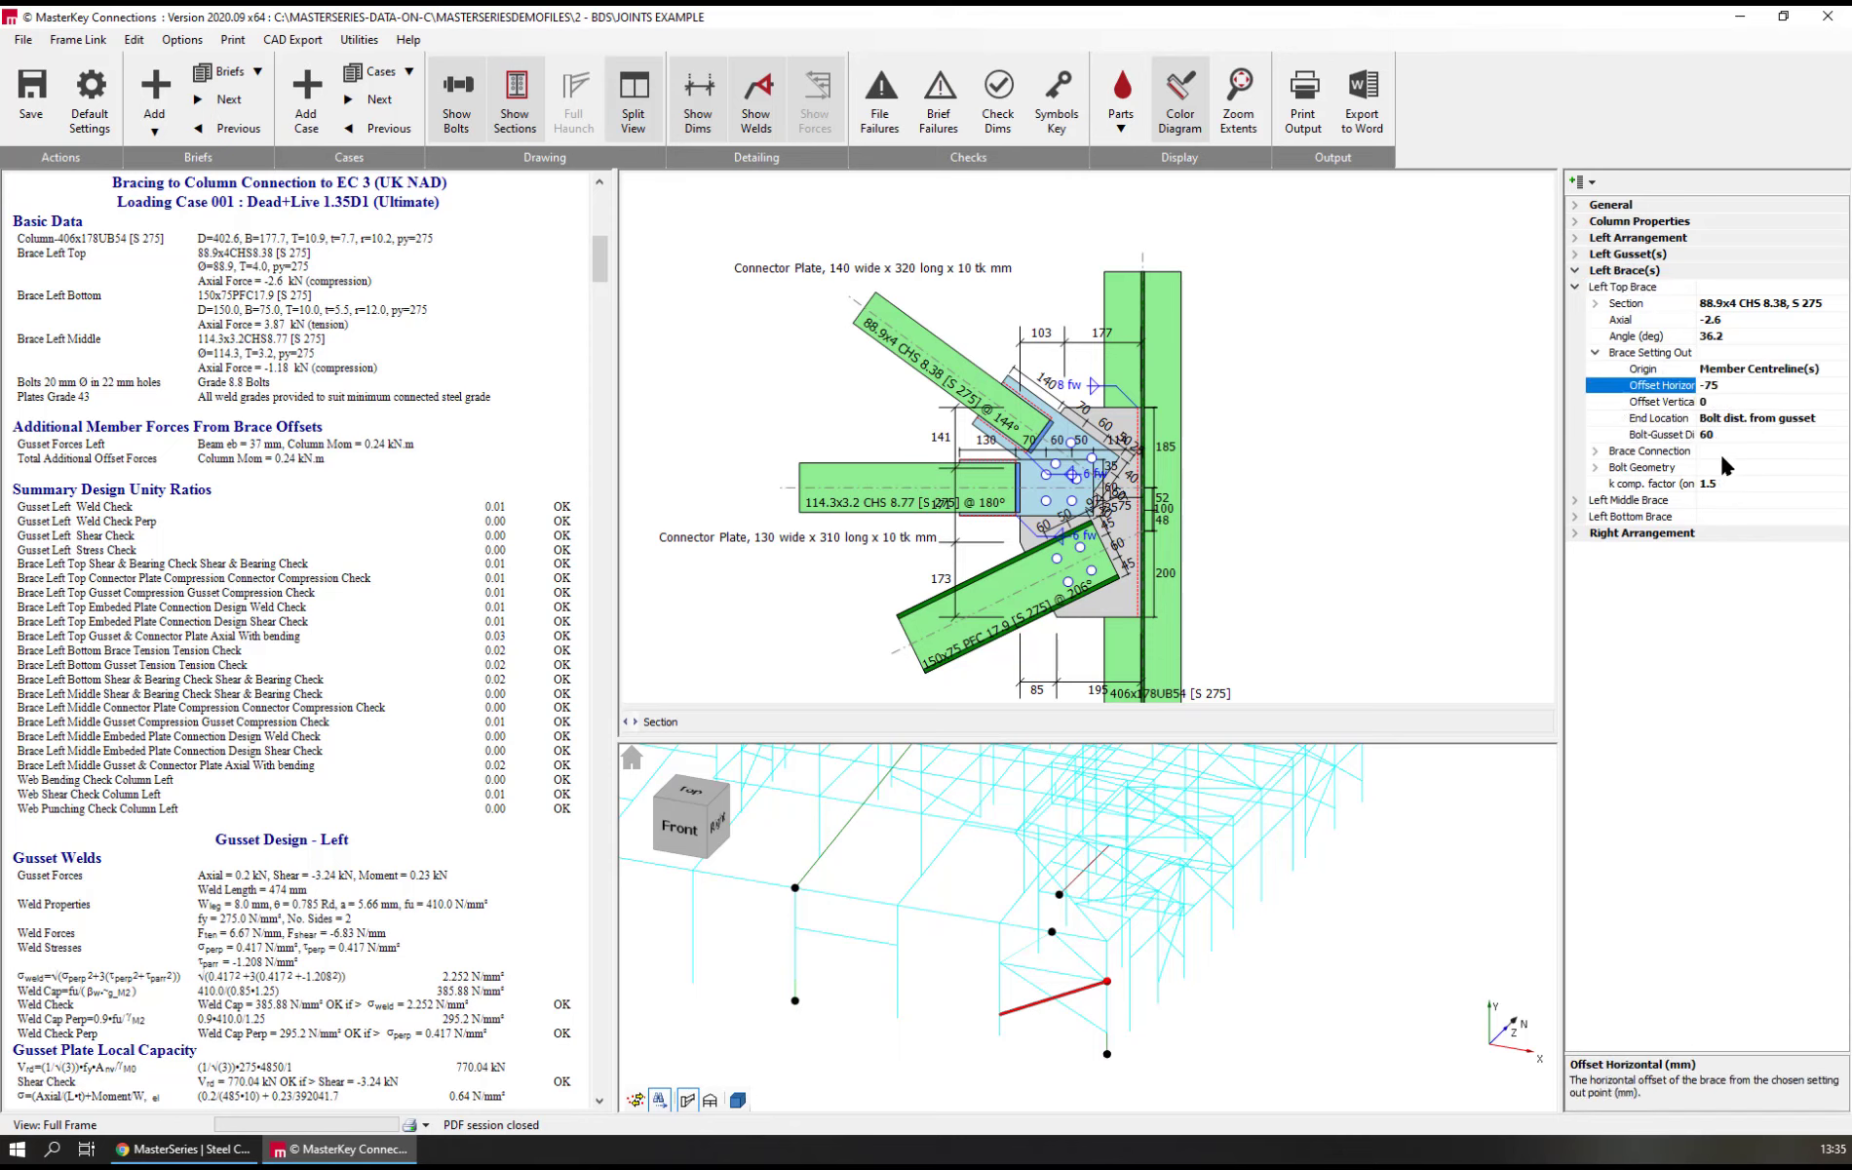
{"action": "left_click", "coordinate": [1730, 372]}
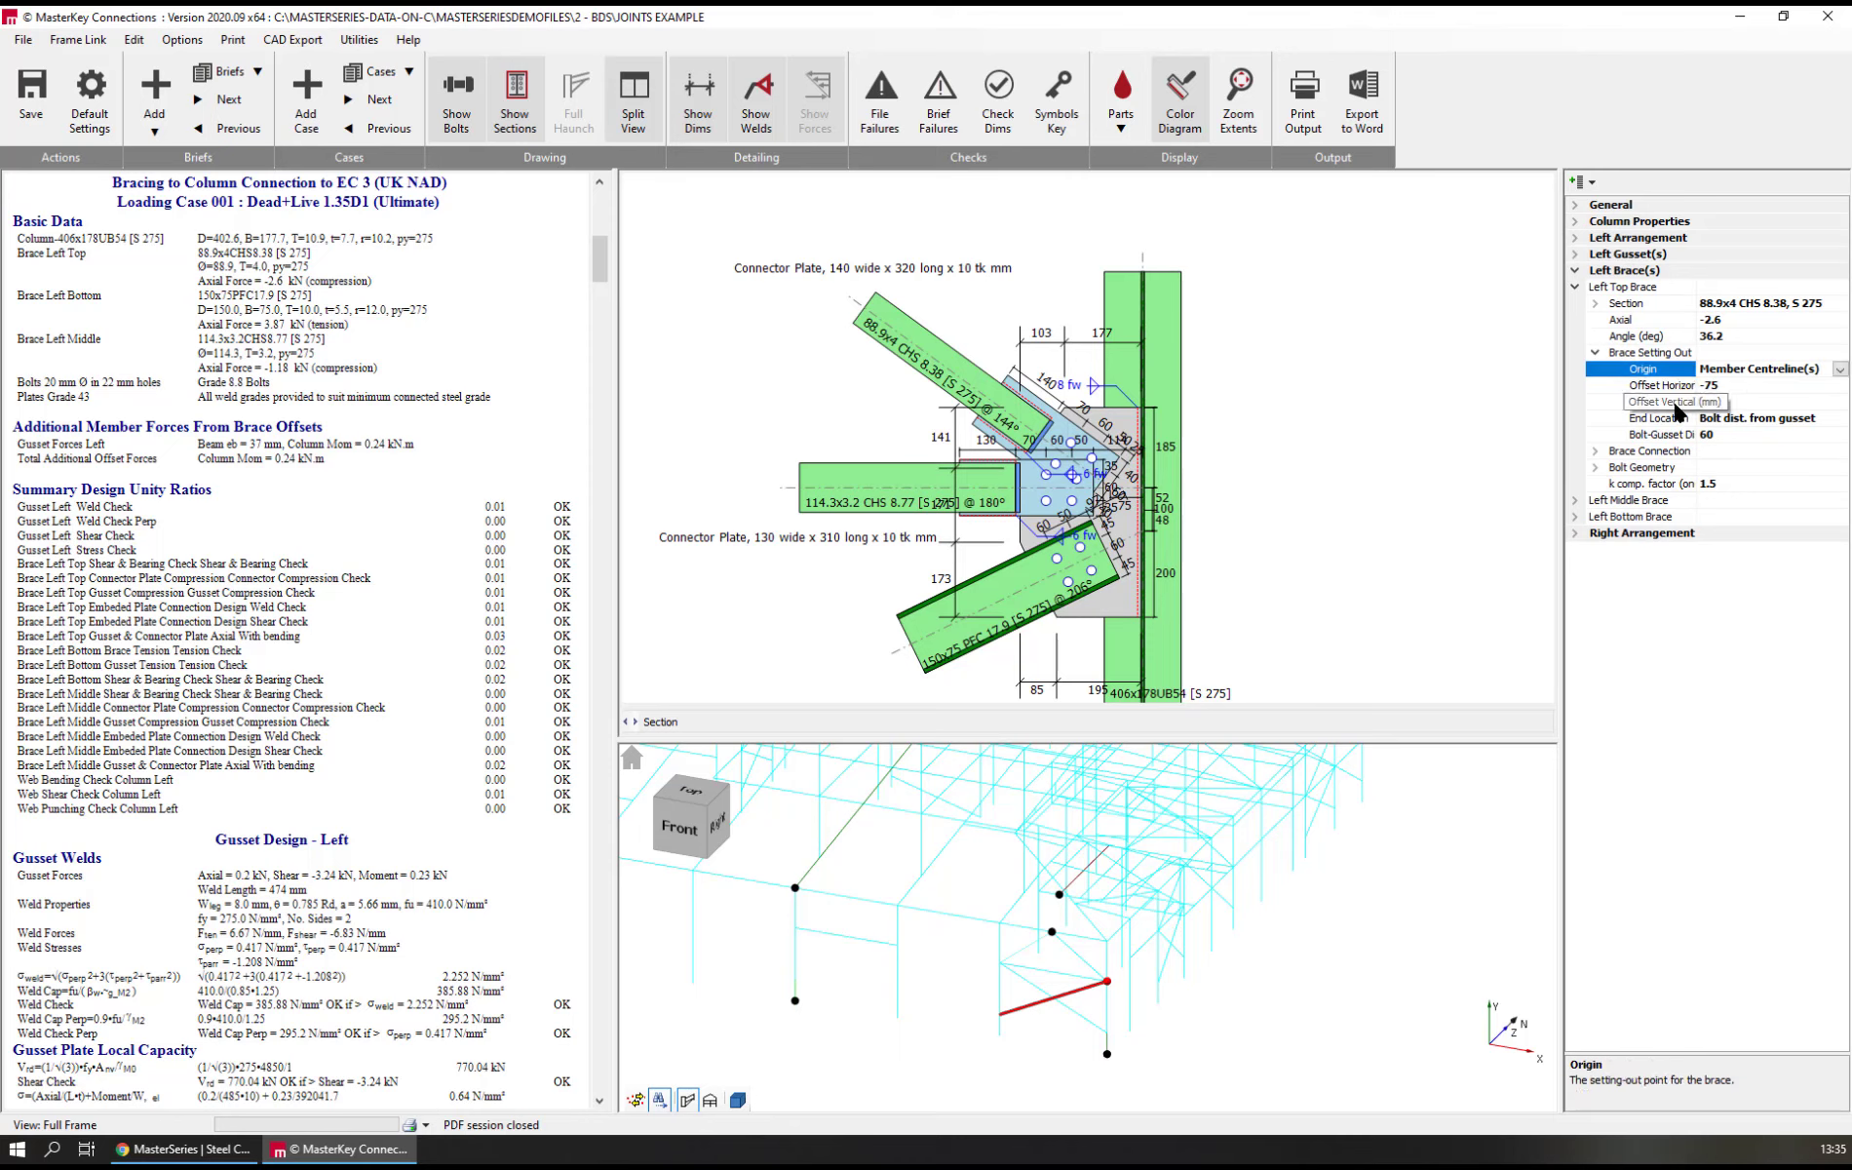
{"action": "left_click", "coordinate": [1658, 390]}
{"action": "left_click", "coordinate": [1722, 386]}
{"action": "key", "text": "BackSpace"}
{"action": "key", "text": "BackSpace"}
{"action": "key", "text": "BackSpace"}
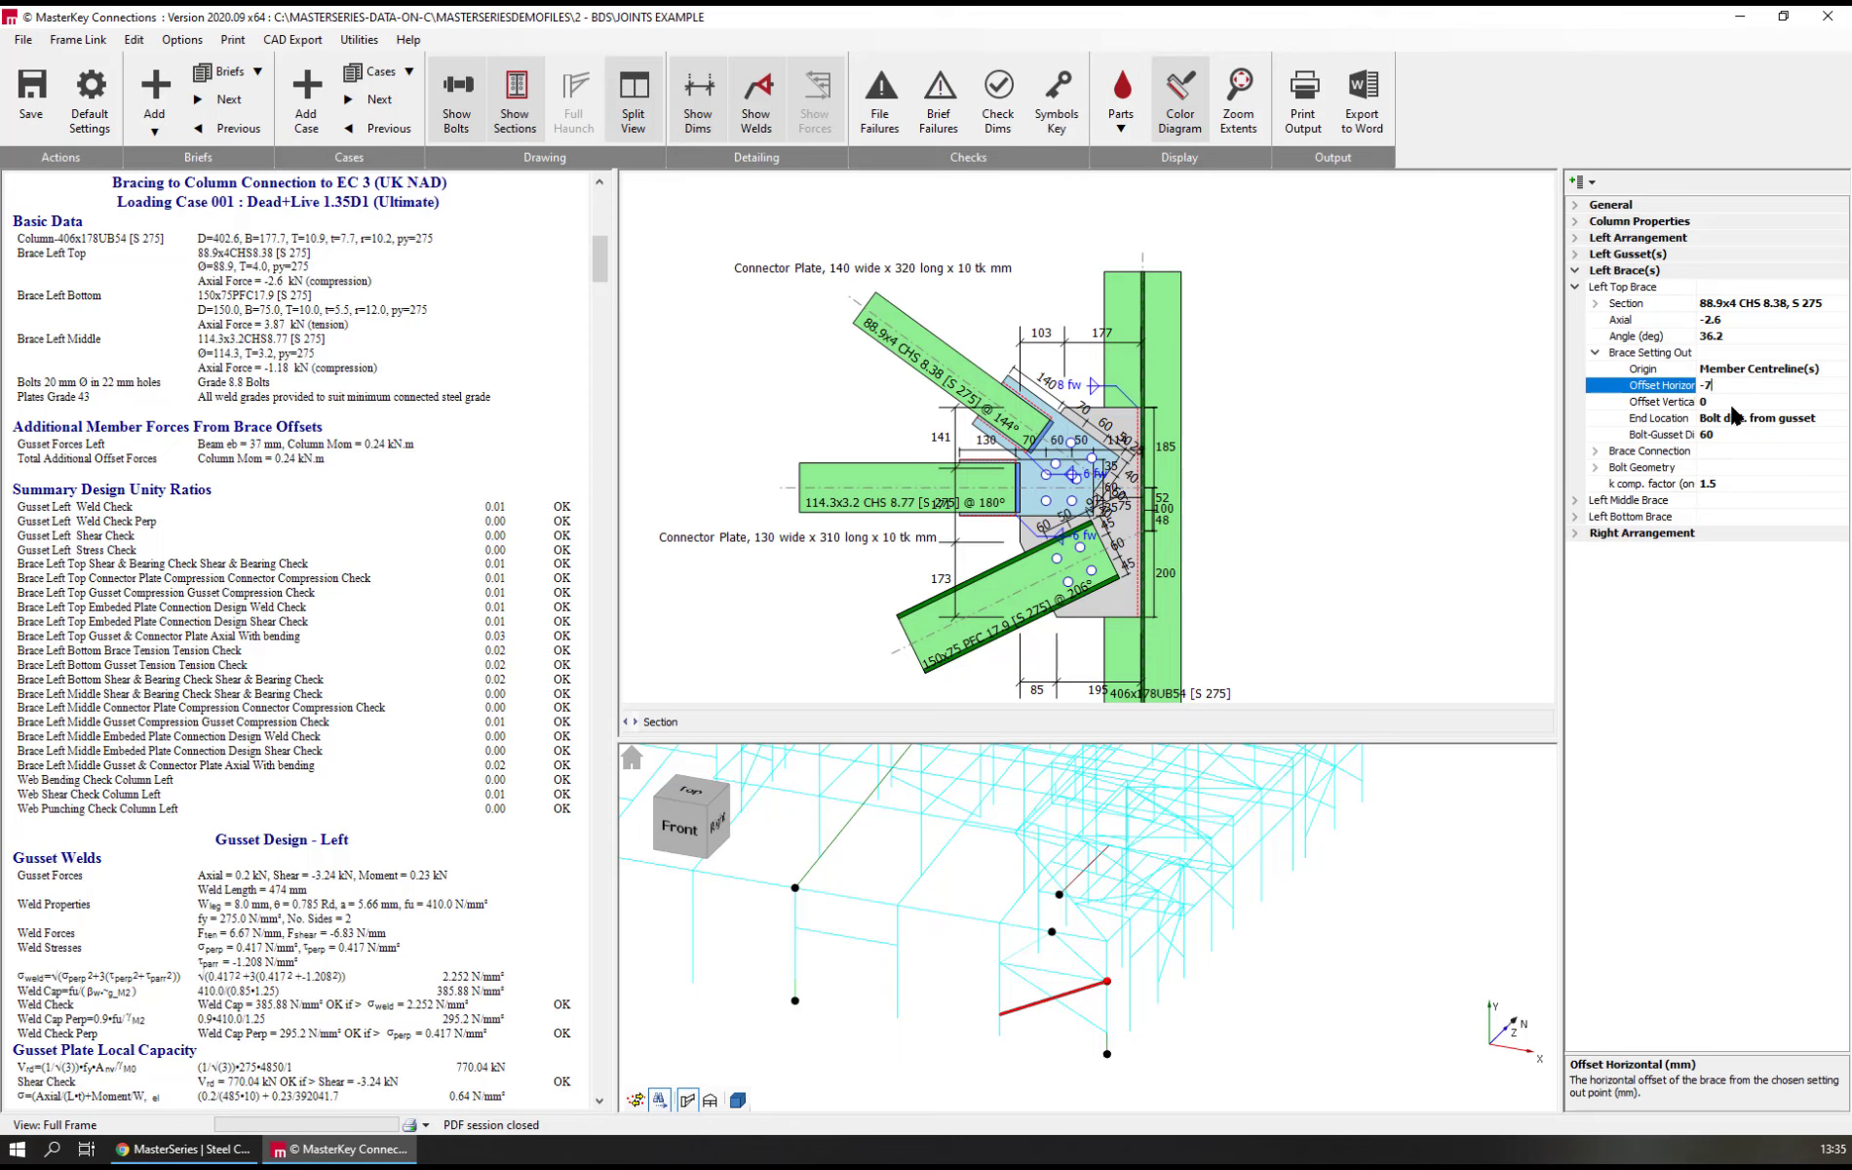
{"action": "left_click", "coordinate": [1668, 398]}
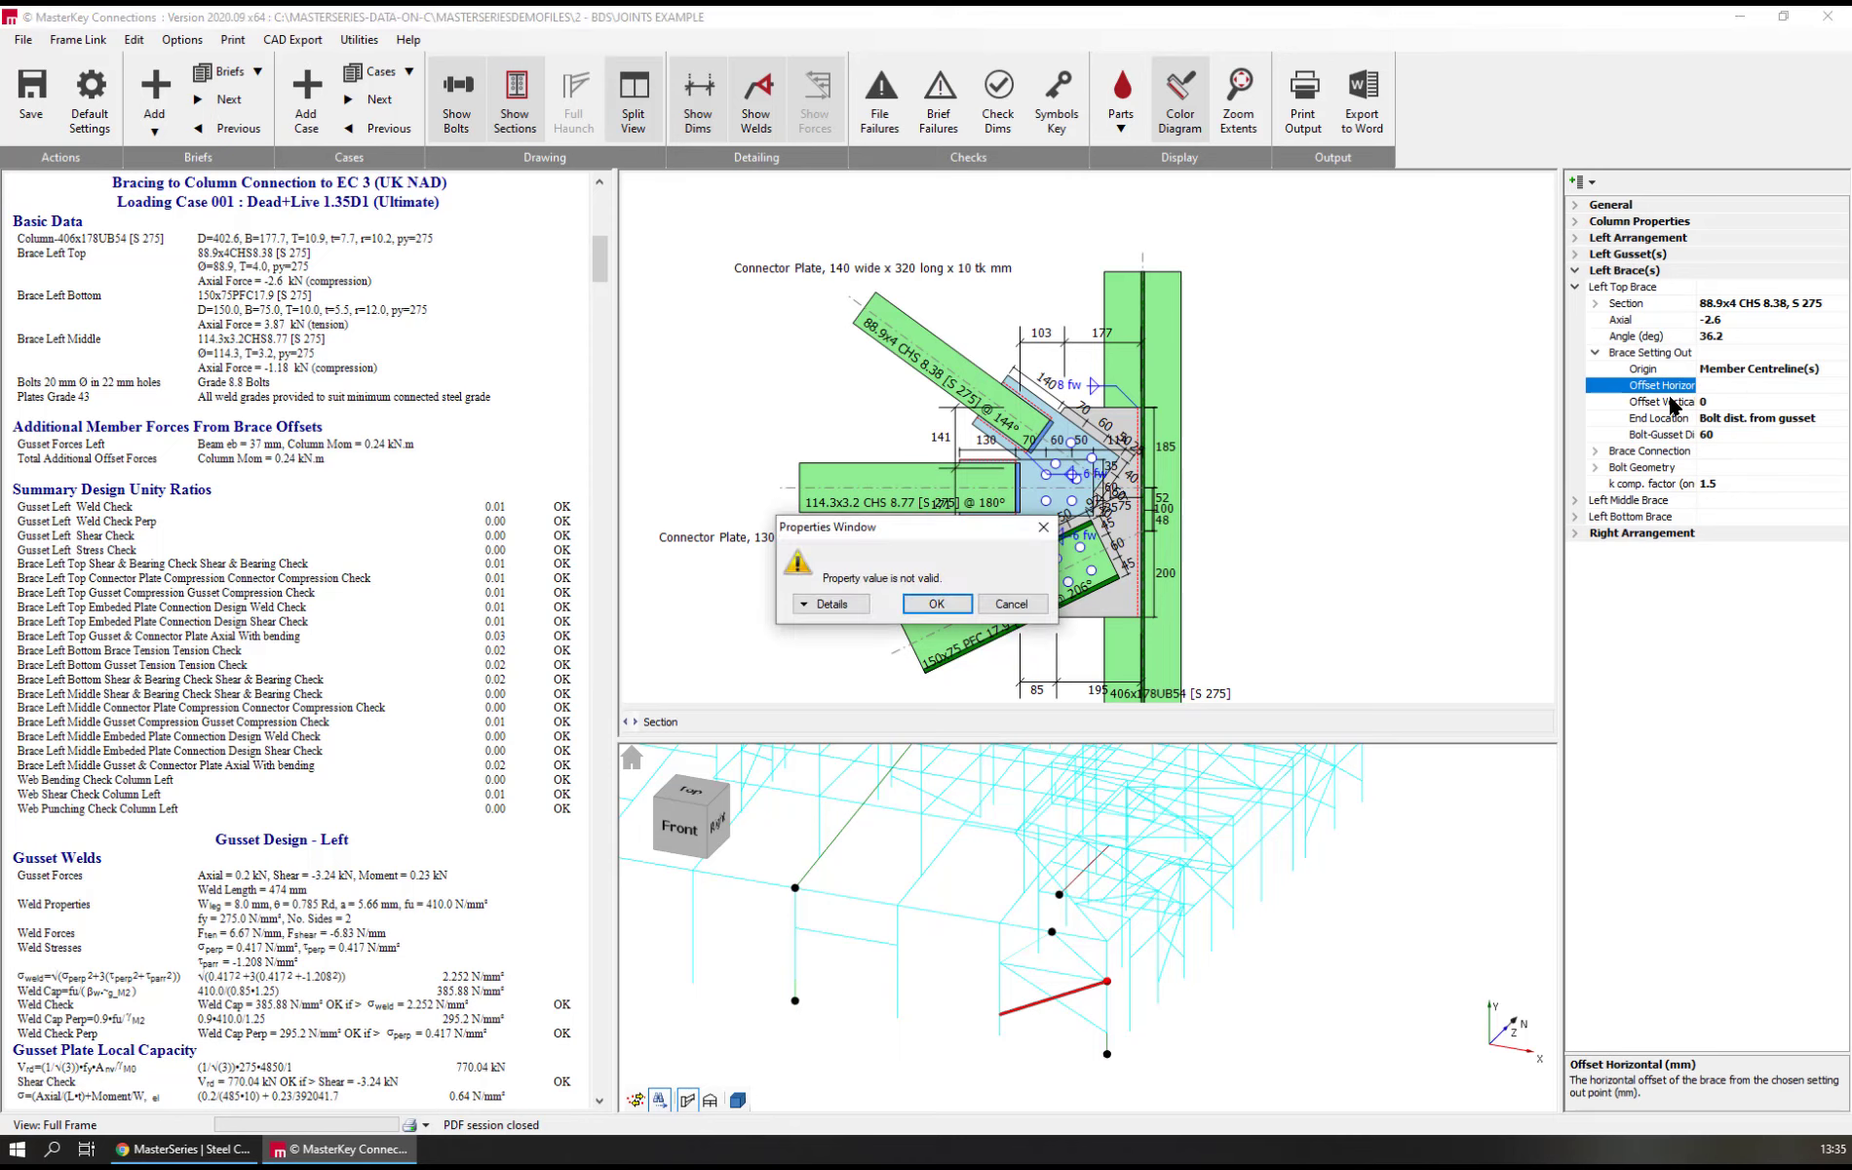
{"action": "left_click", "coordinate": [926, 605]}
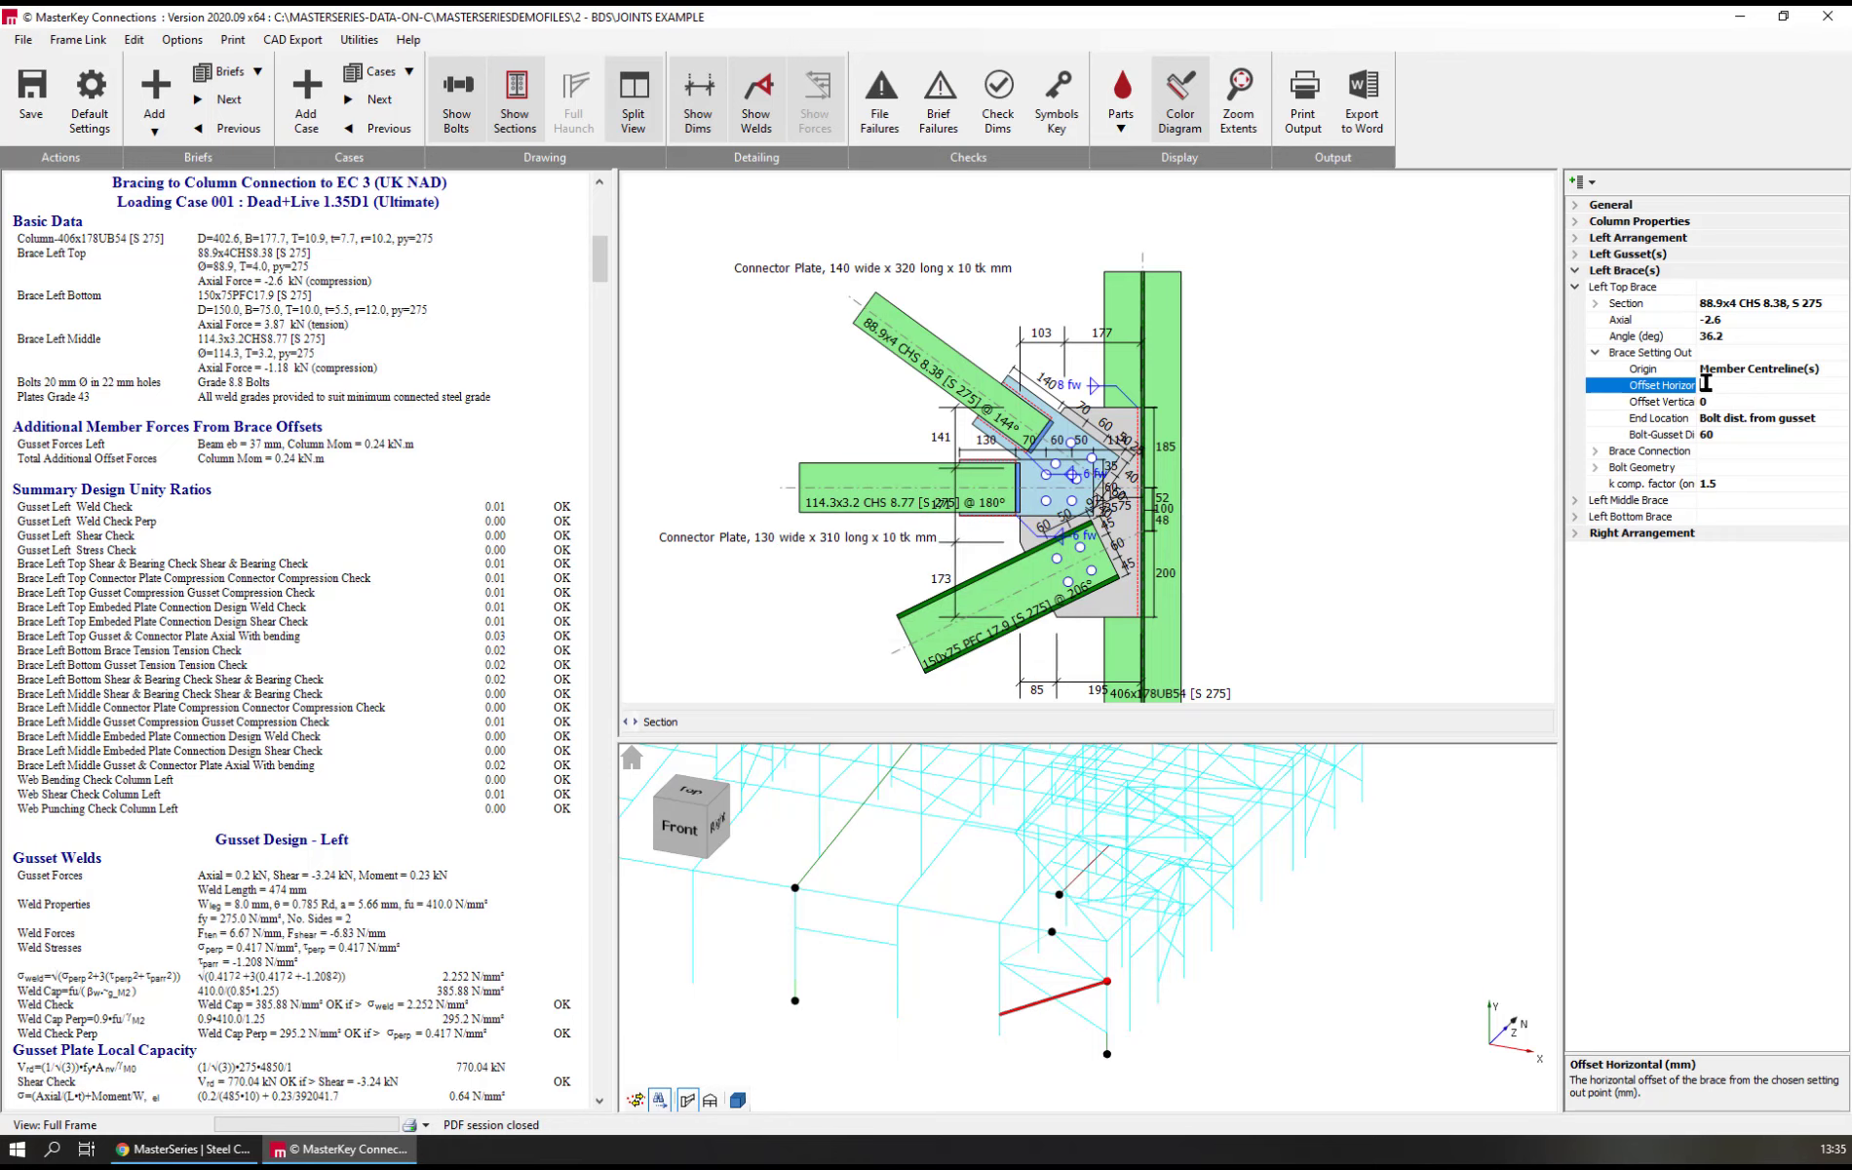
{"action": "type", "text": "0"}
Set the left top brace's vertical setting-out offset to 100 mm
{"action": "left_click", "coordinate": [1720, 402]}
{"action": "double_click", "coordinate": [1722, 405]}
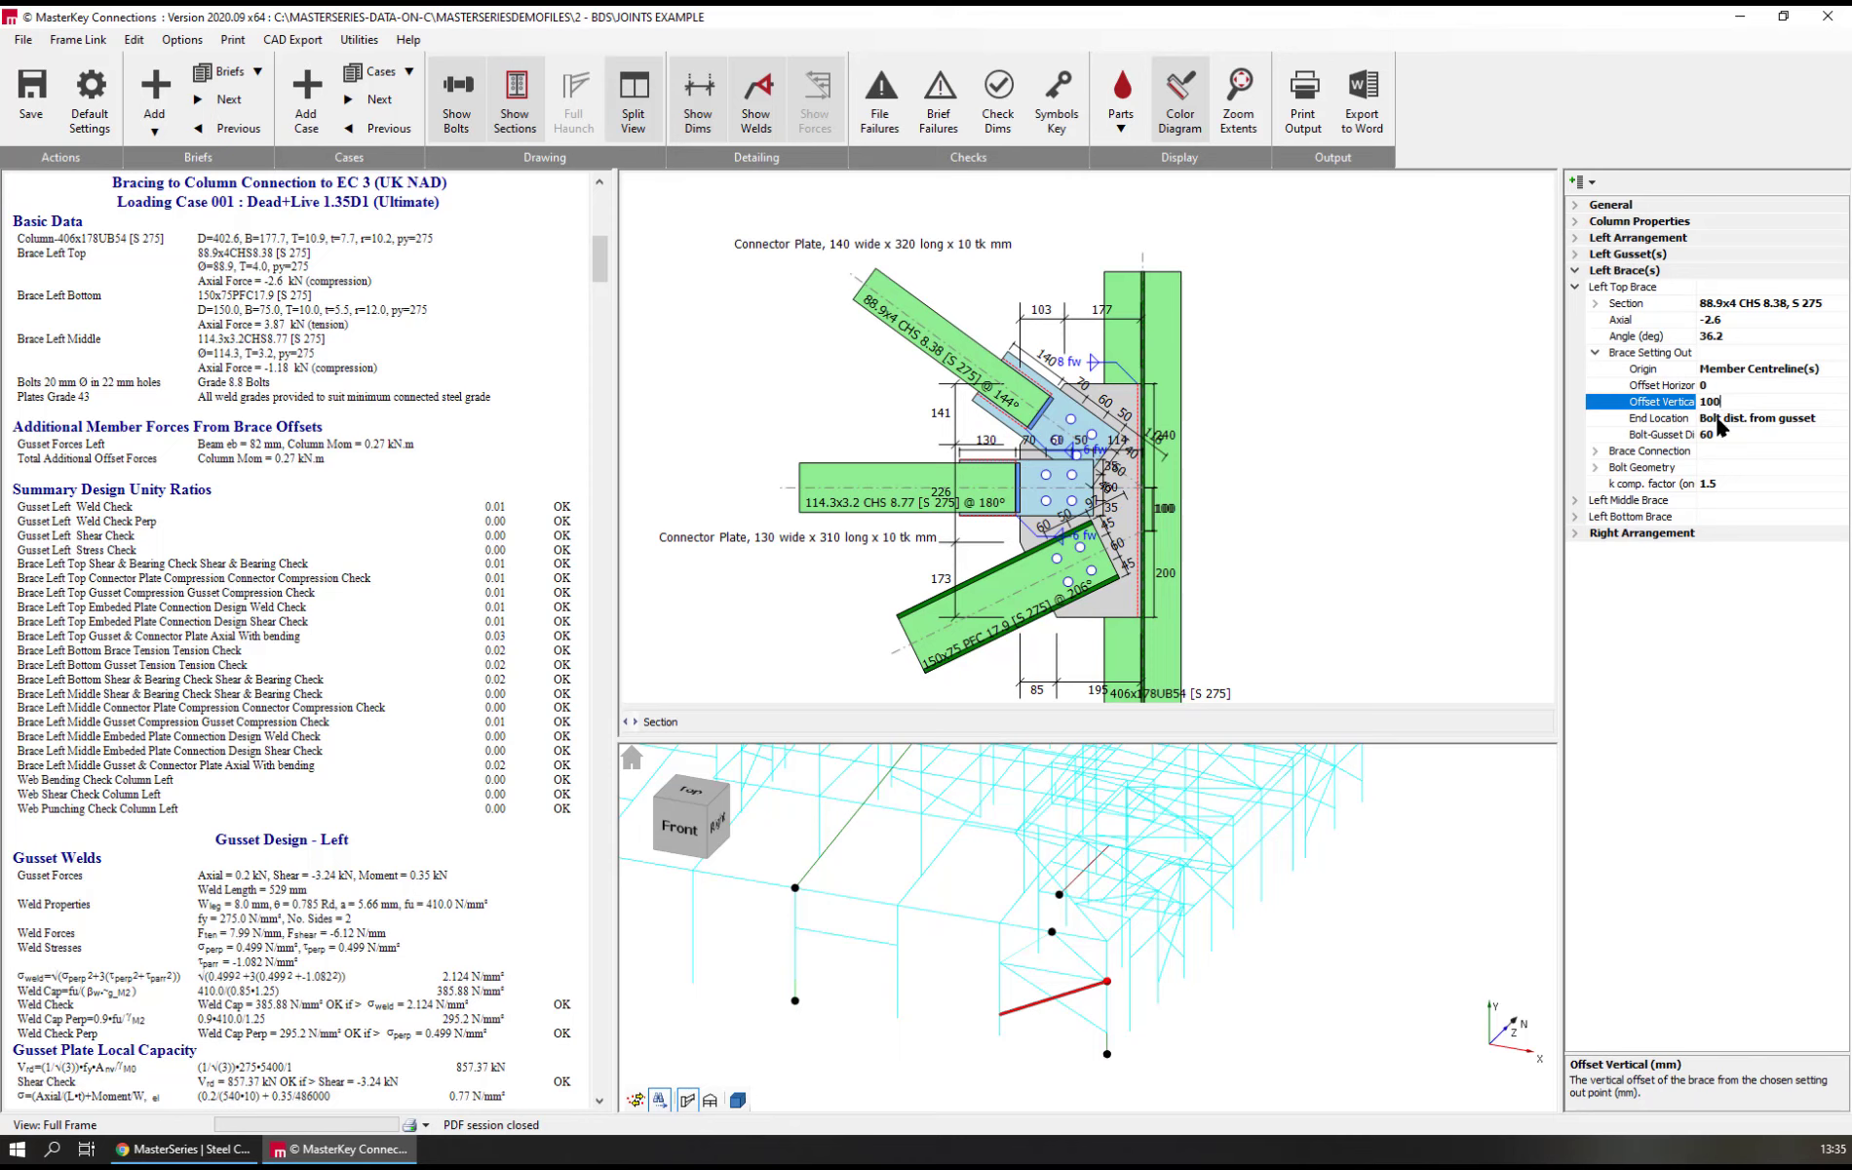
{"action": "type", "text": "100"}
{"action": "left_click", "coordinate": [1748, 440]}
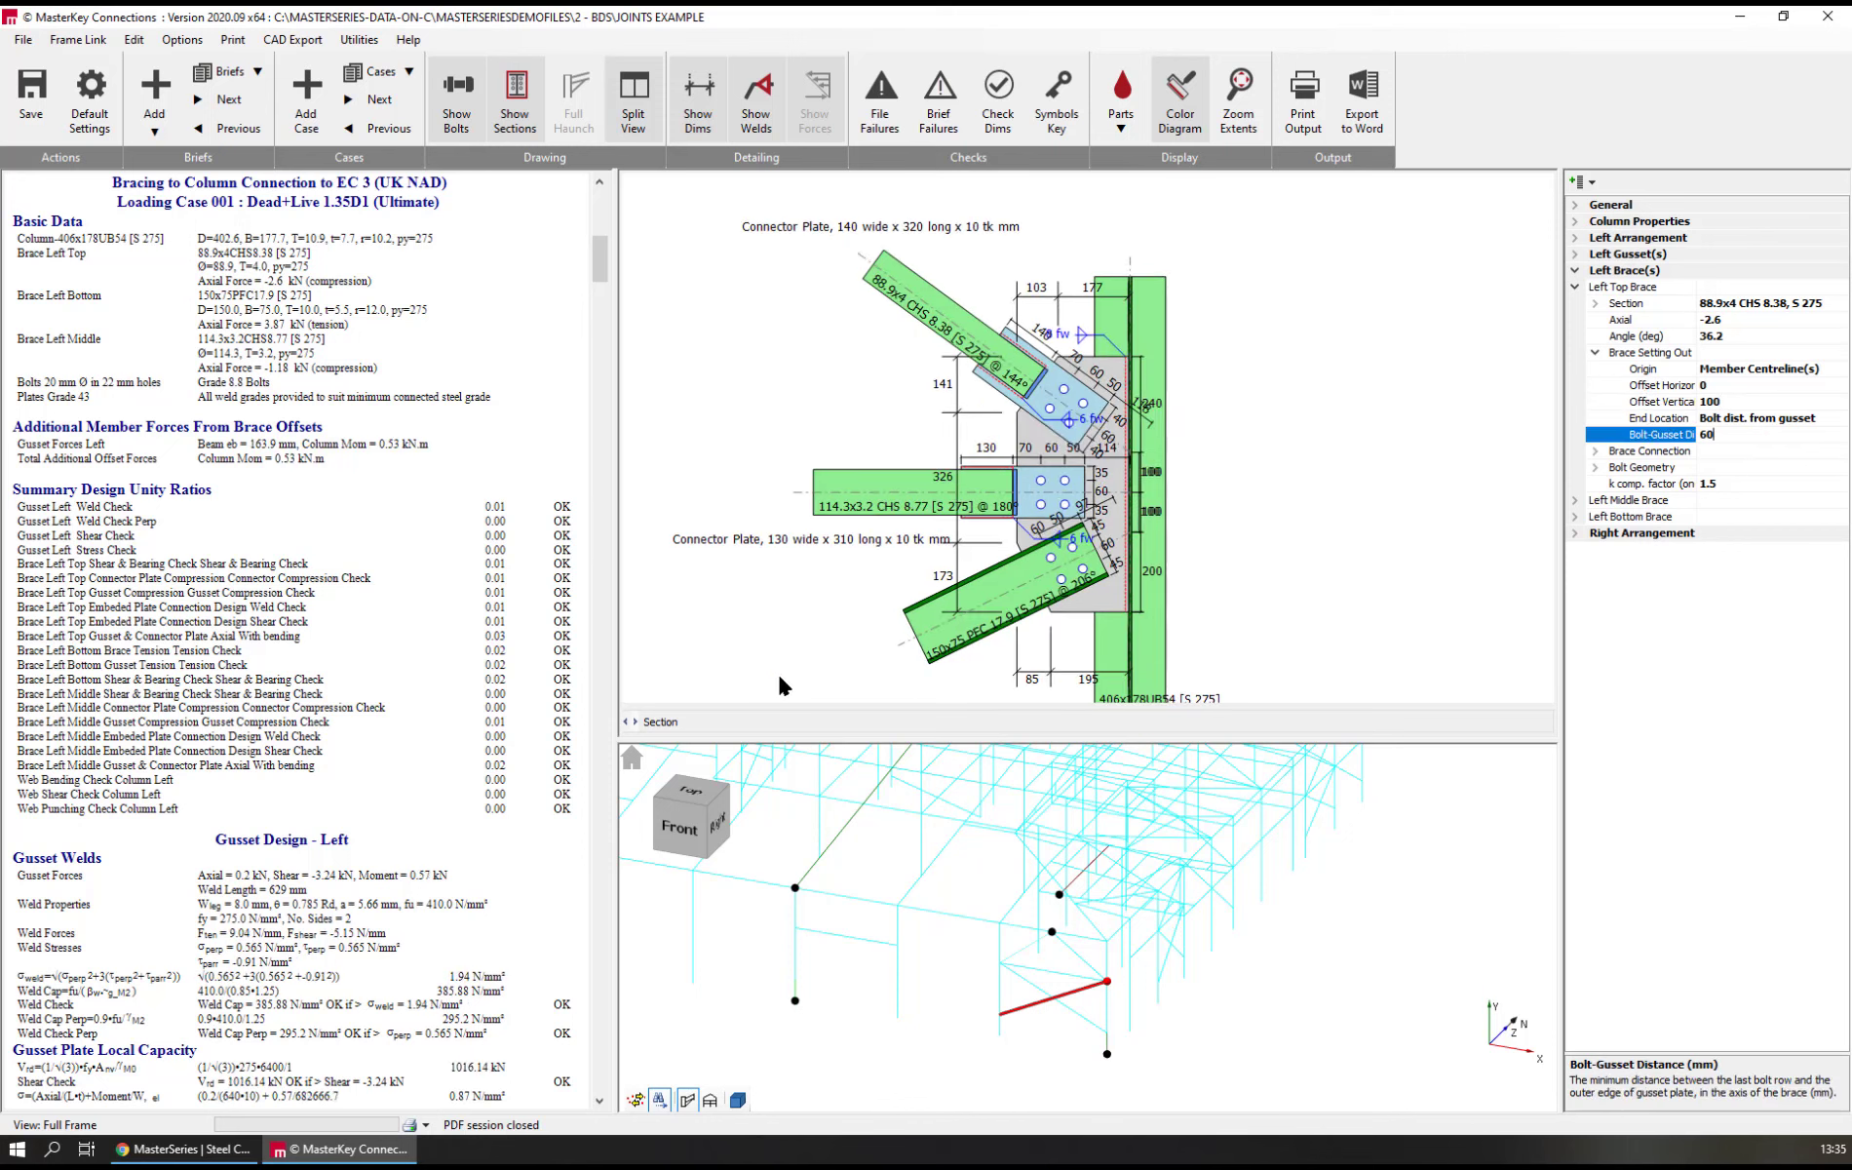
Change the left middle brace's connection end type to L Plate
{"action": "scroll", "coordinate": [1015, 501], "scroll_direction": "up", "scroll_amount": 3}
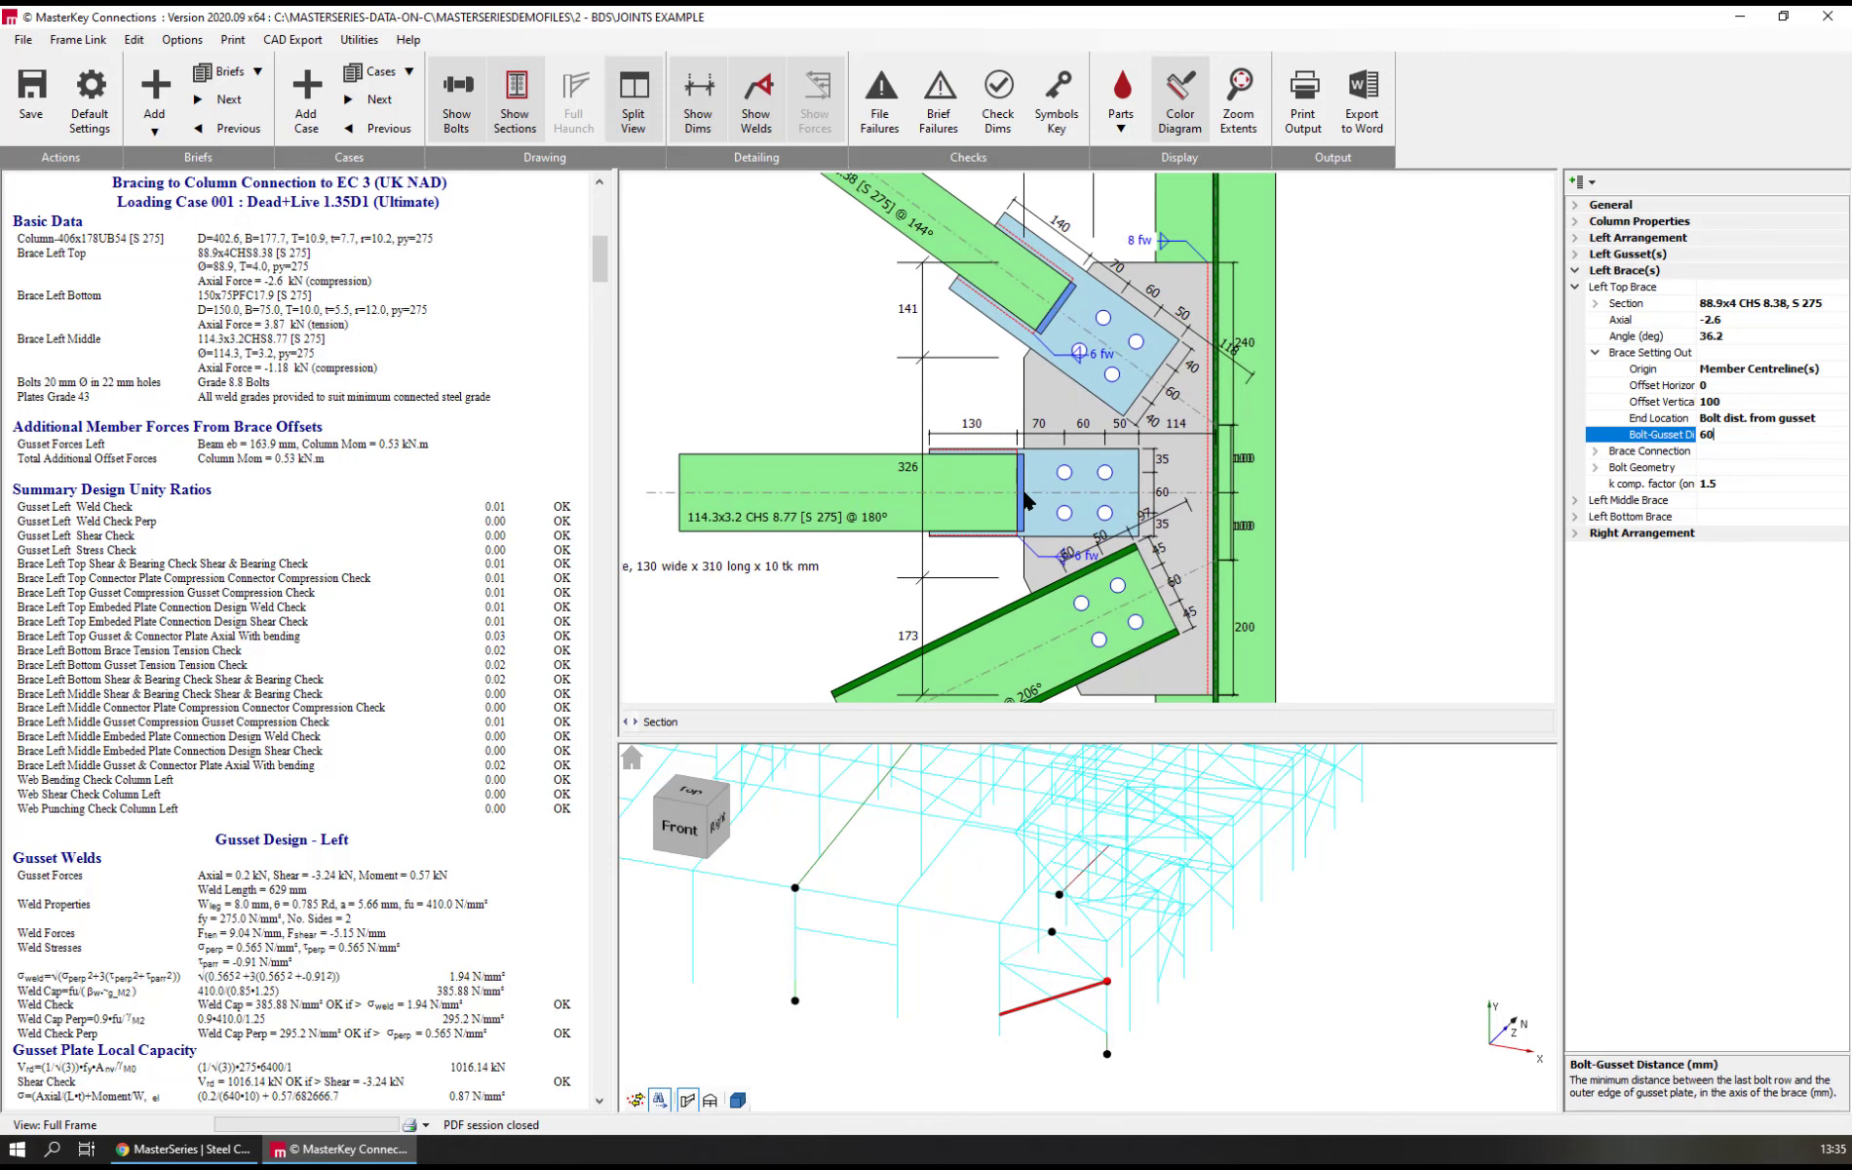
{"action": "scroll", "coordinate": [929, 453], "scroll_direction": "down", "scroll_amount": 2}
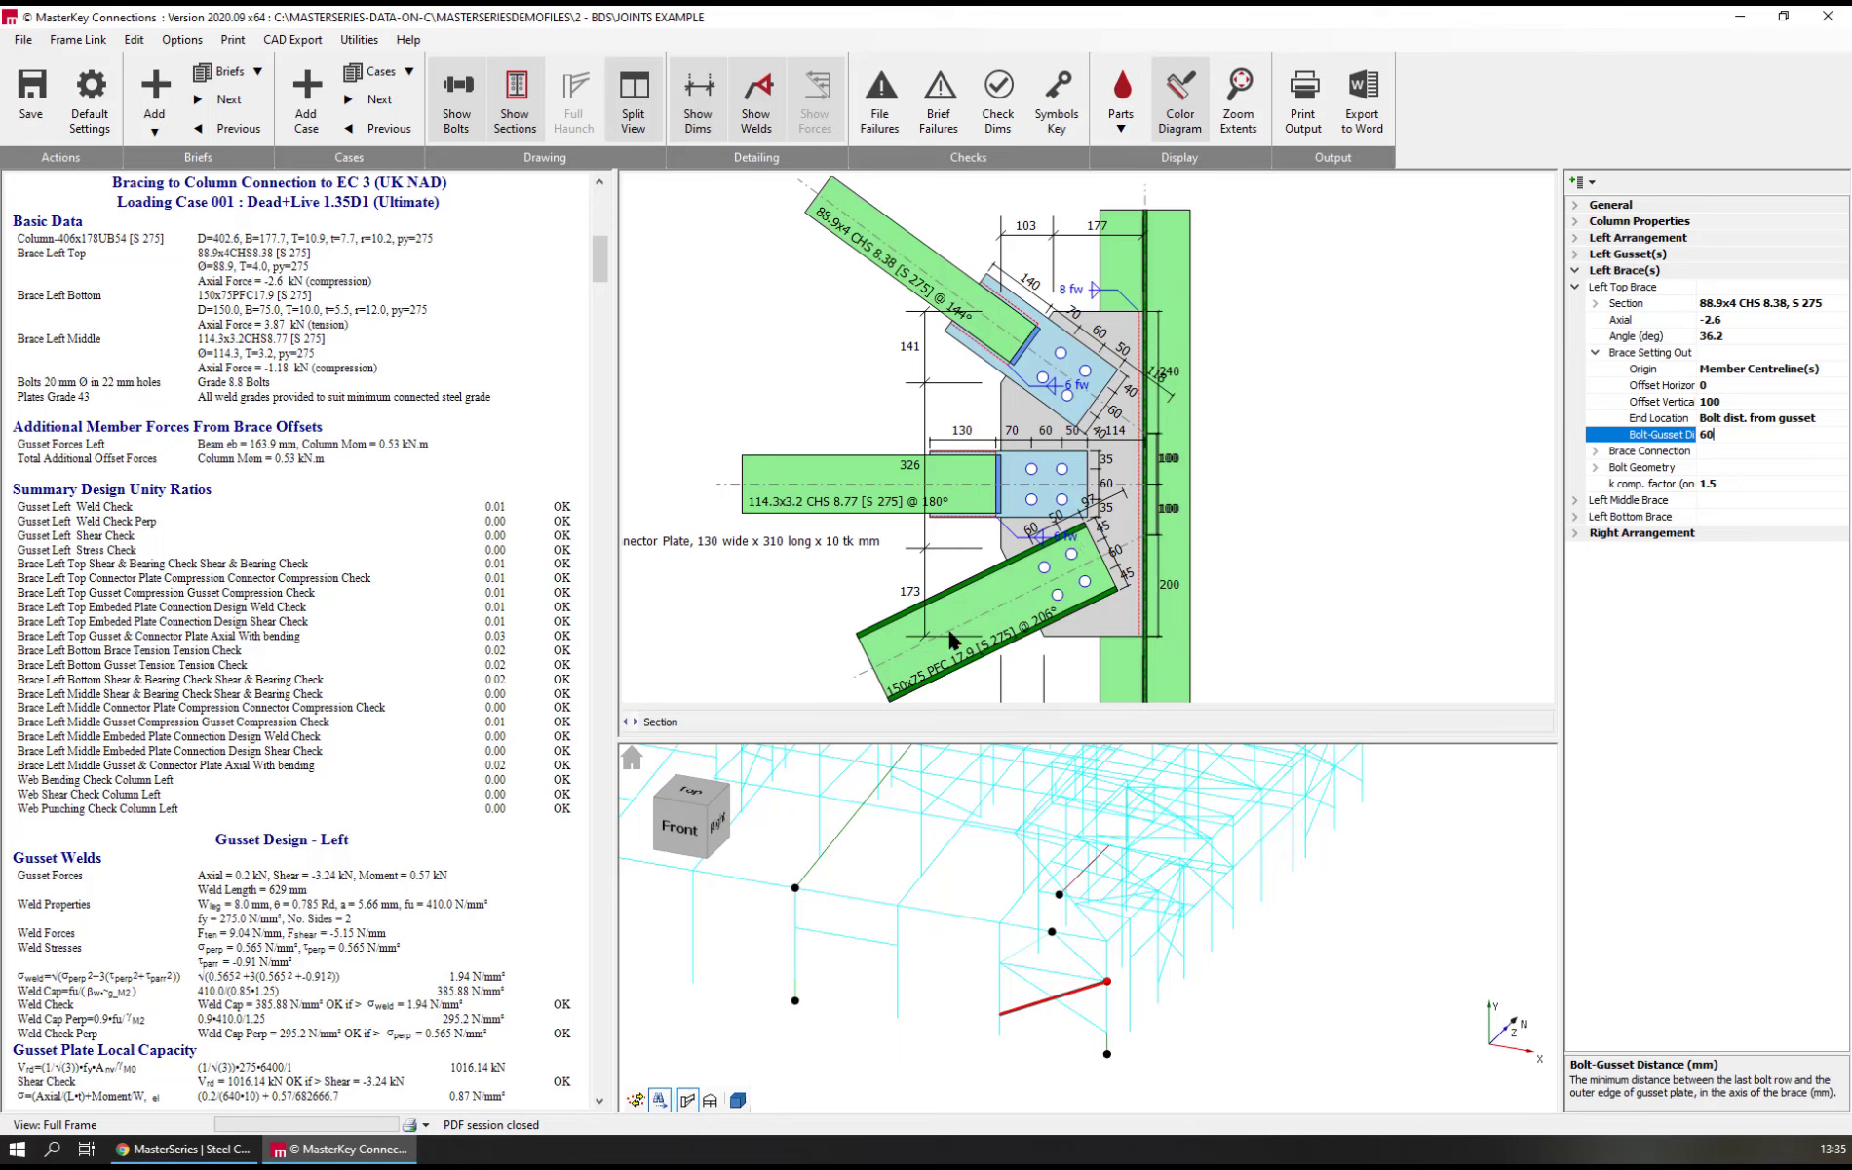
{"action": "scroll", "coordinate": [1009, 502], "scroll_direction": "up", "scroll_amount": 3}
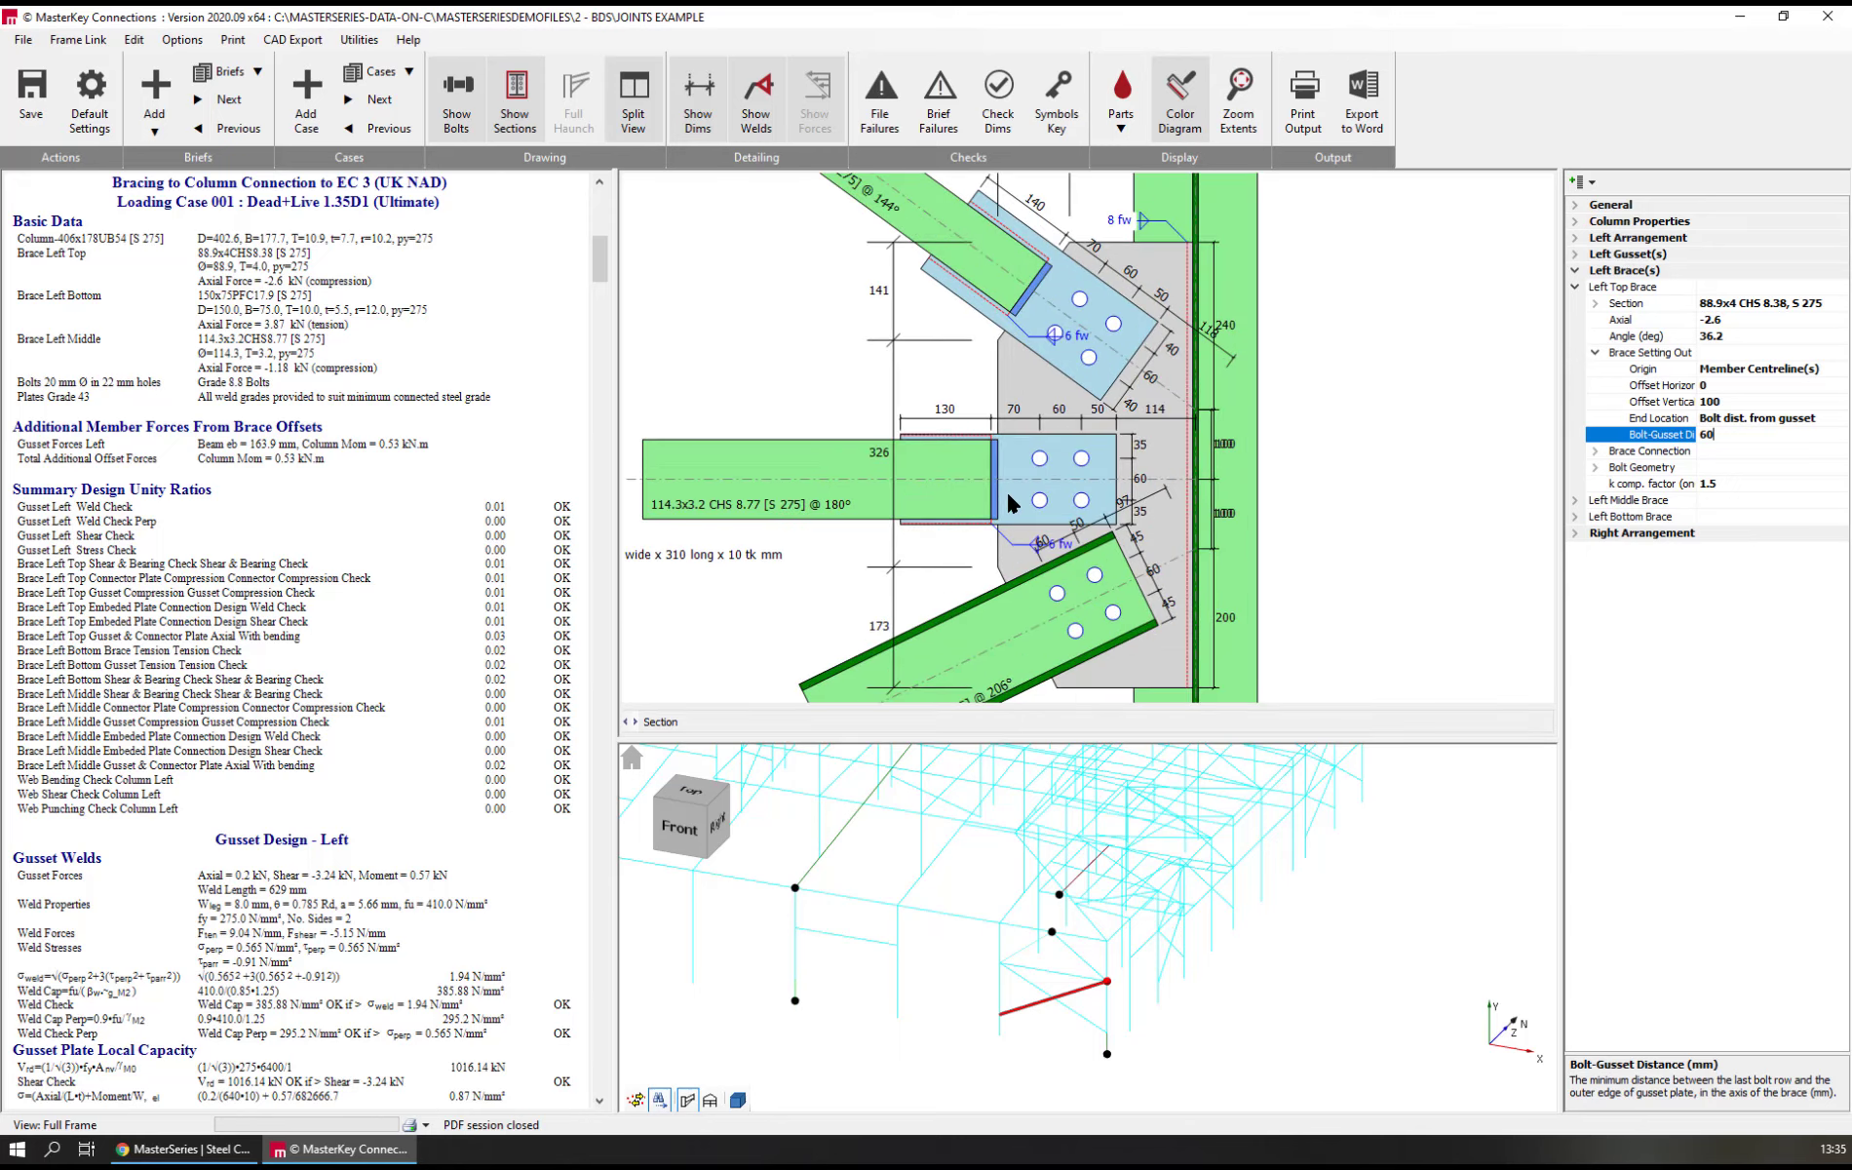
{"action": "scroll", "coordinate": [1009, 502], "scroll_direction": "up", "scroll_amount": 1}
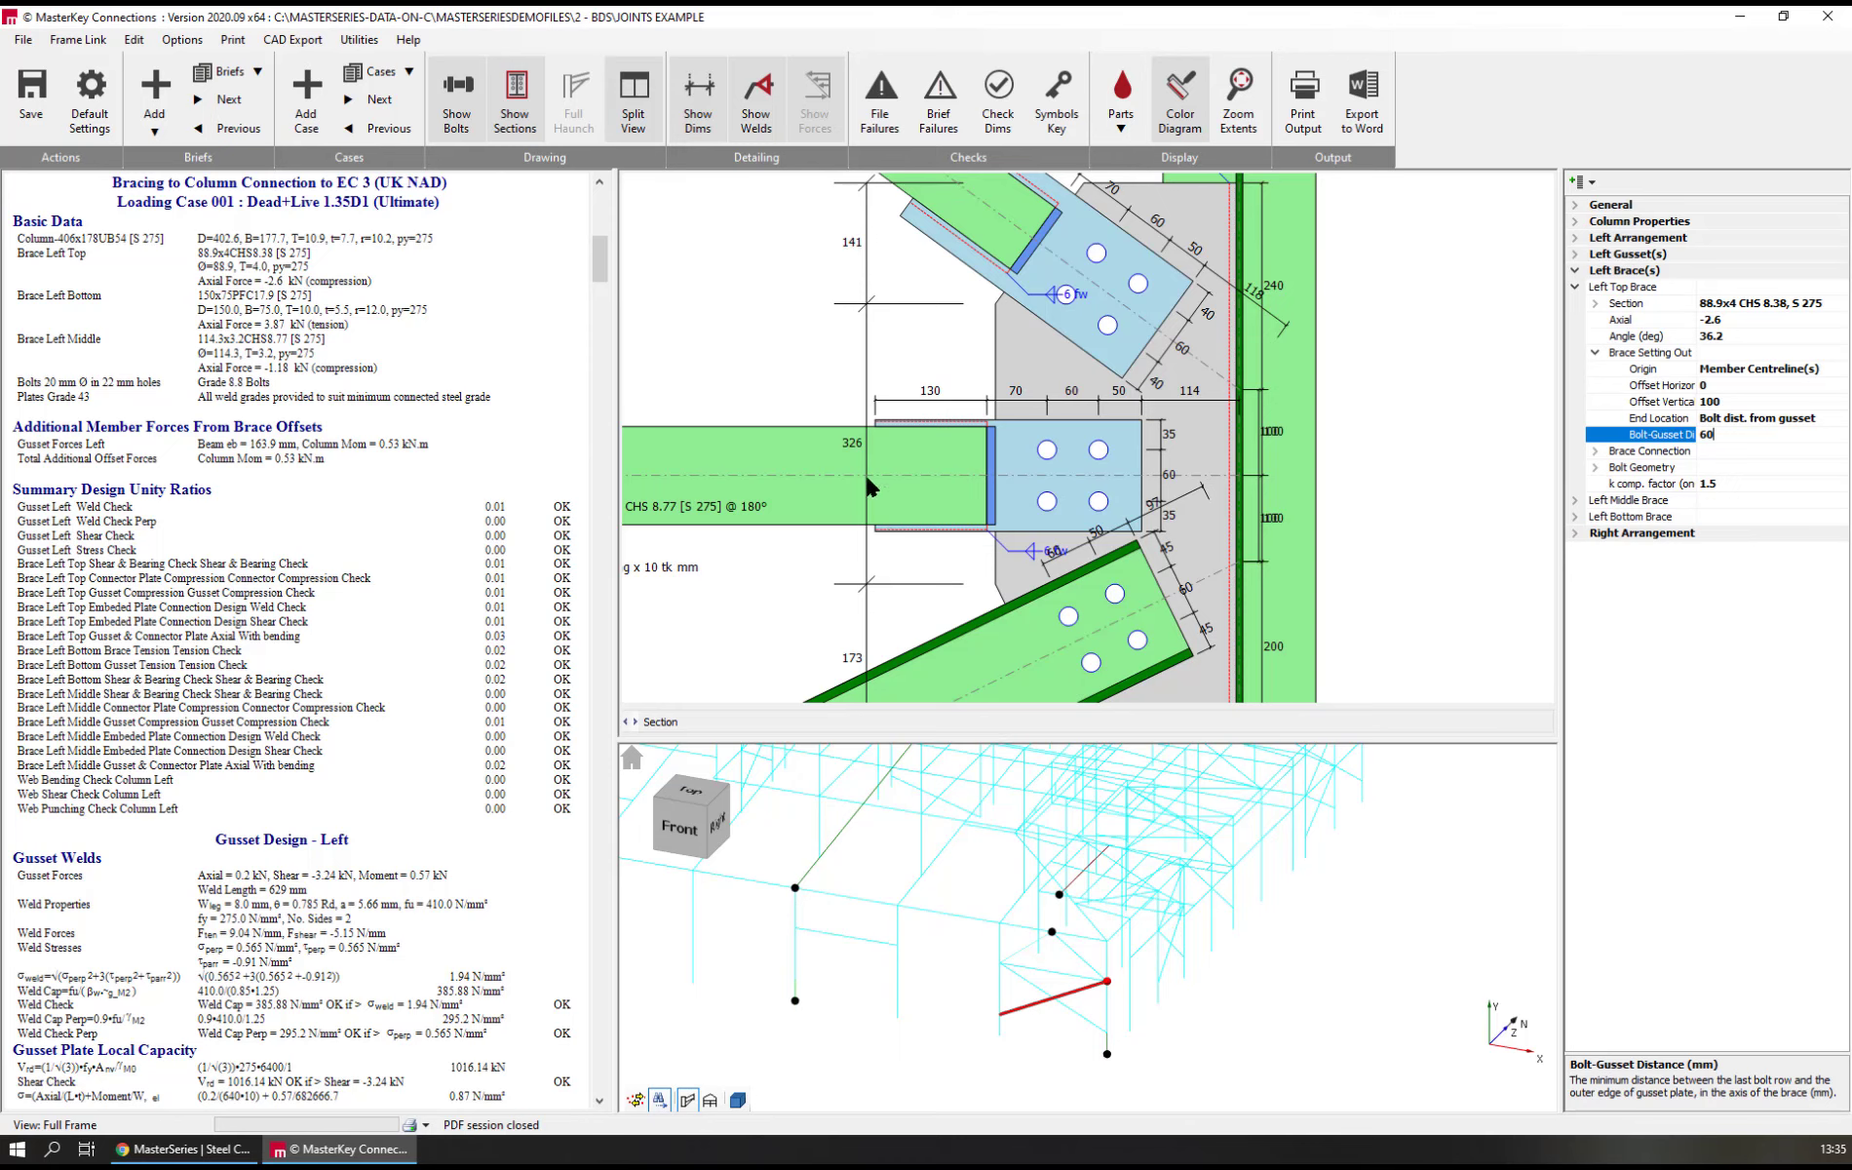
{"action": "left_click", "coordinate": [1017, 485]}
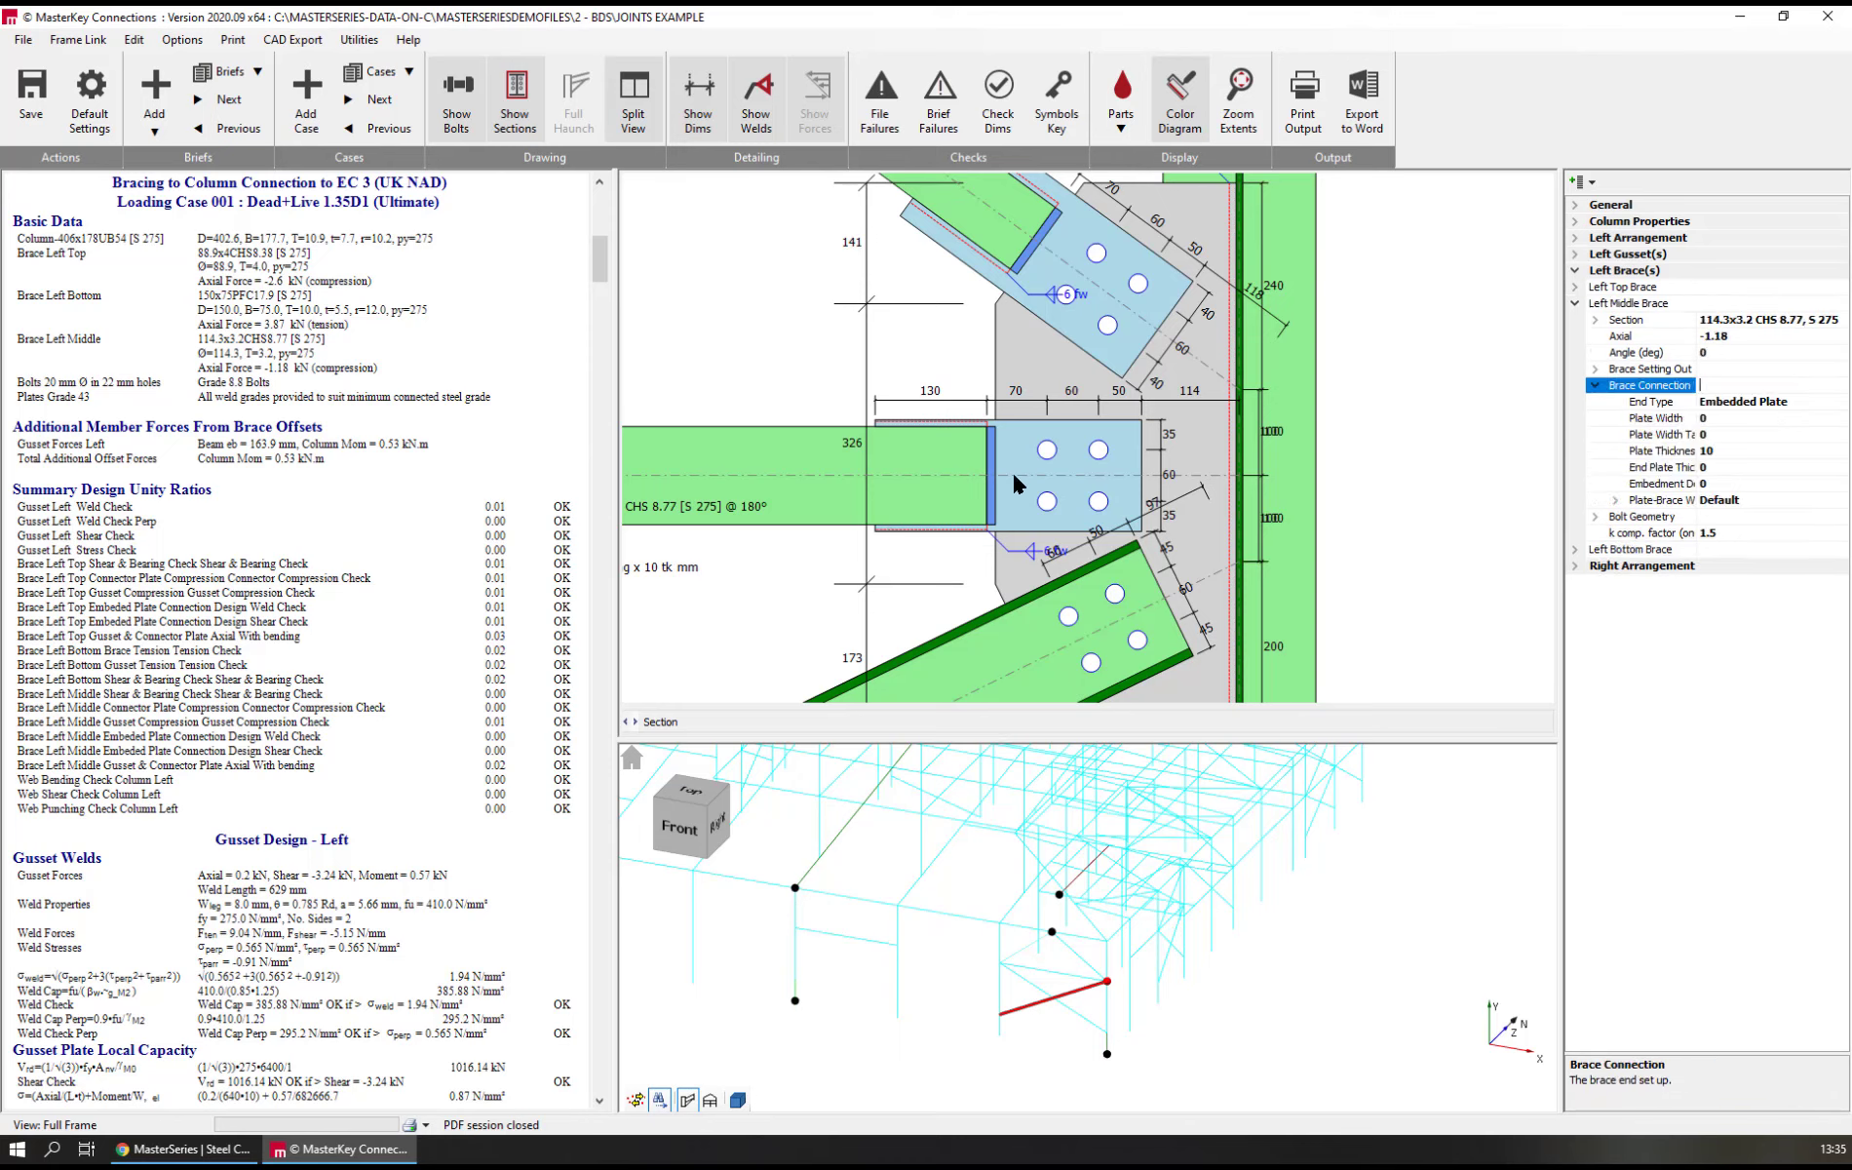
{"action": "left_click", "coordinate": [1731, 401]}
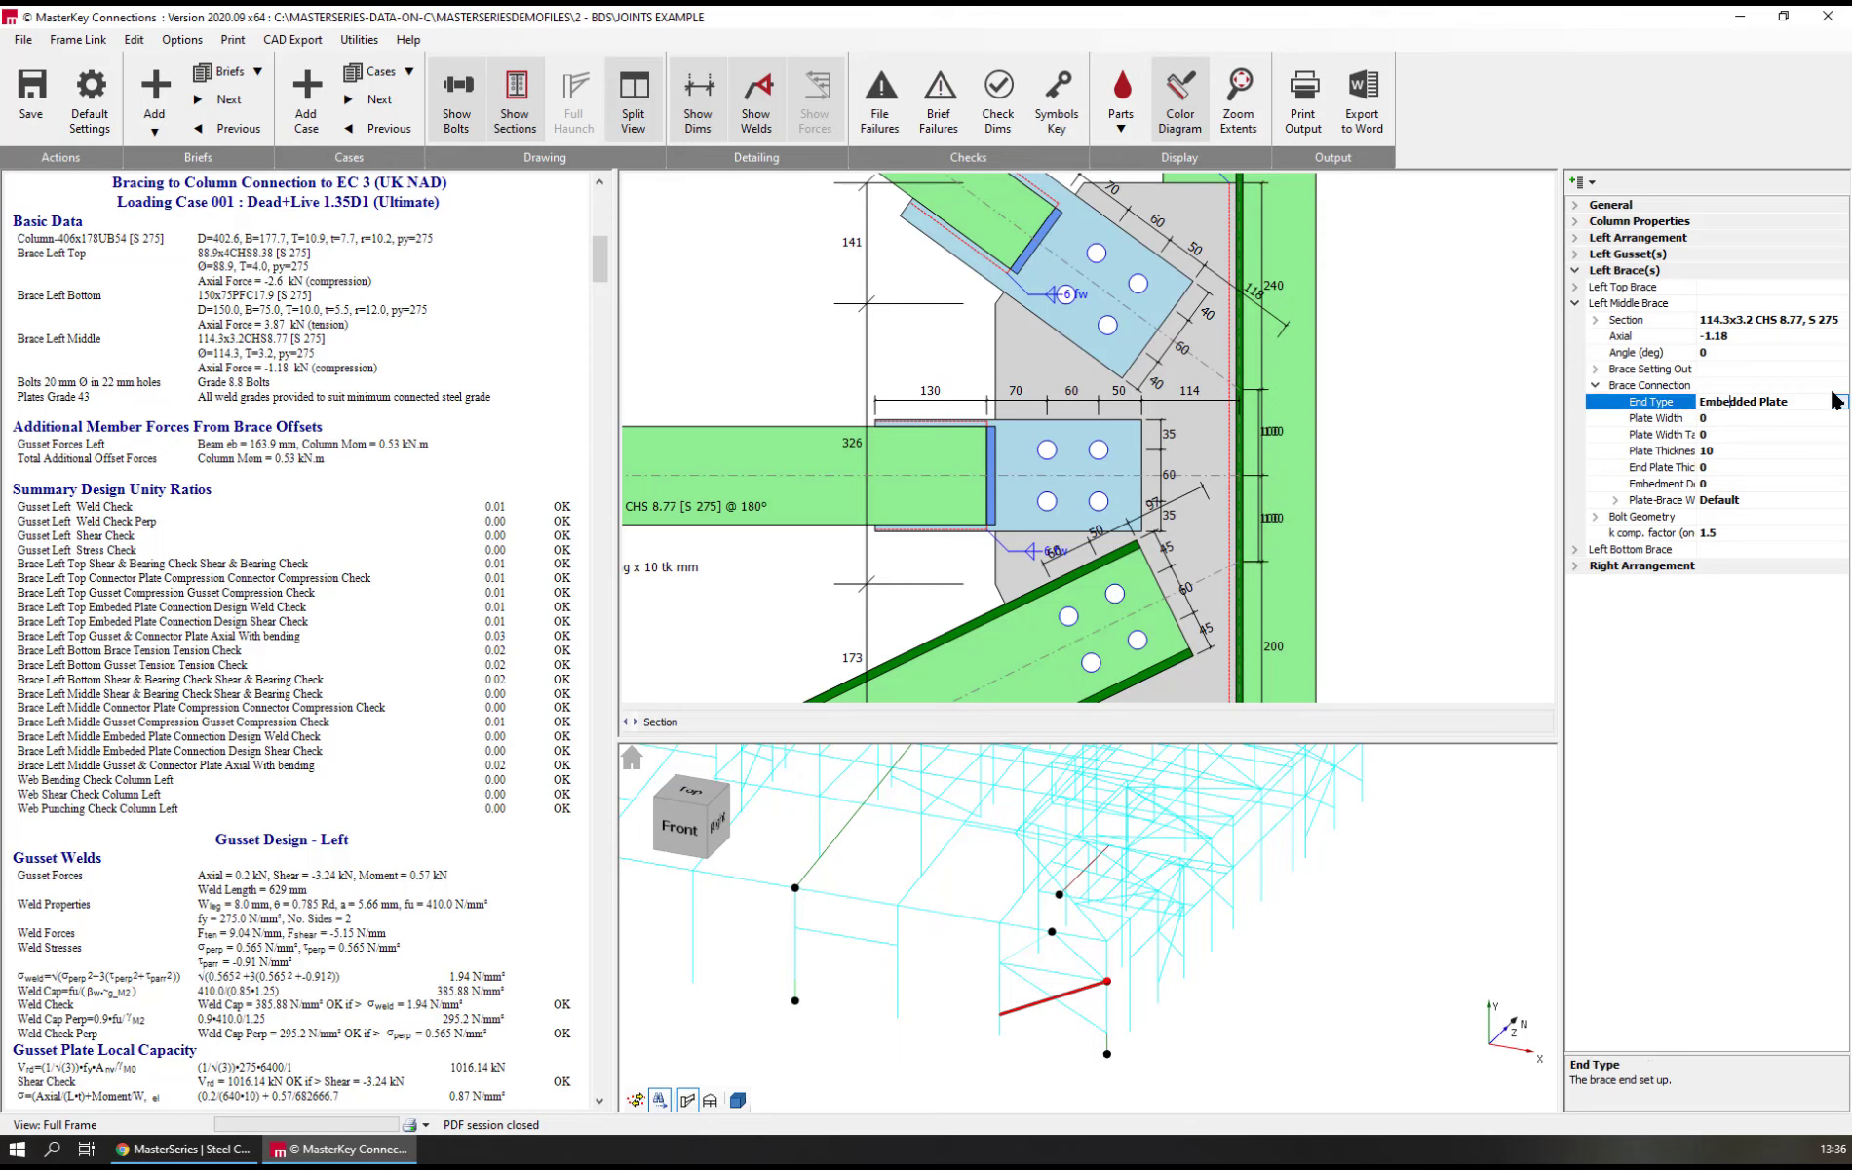
{"action": "left_click", "coordinate": [1840, 402]}
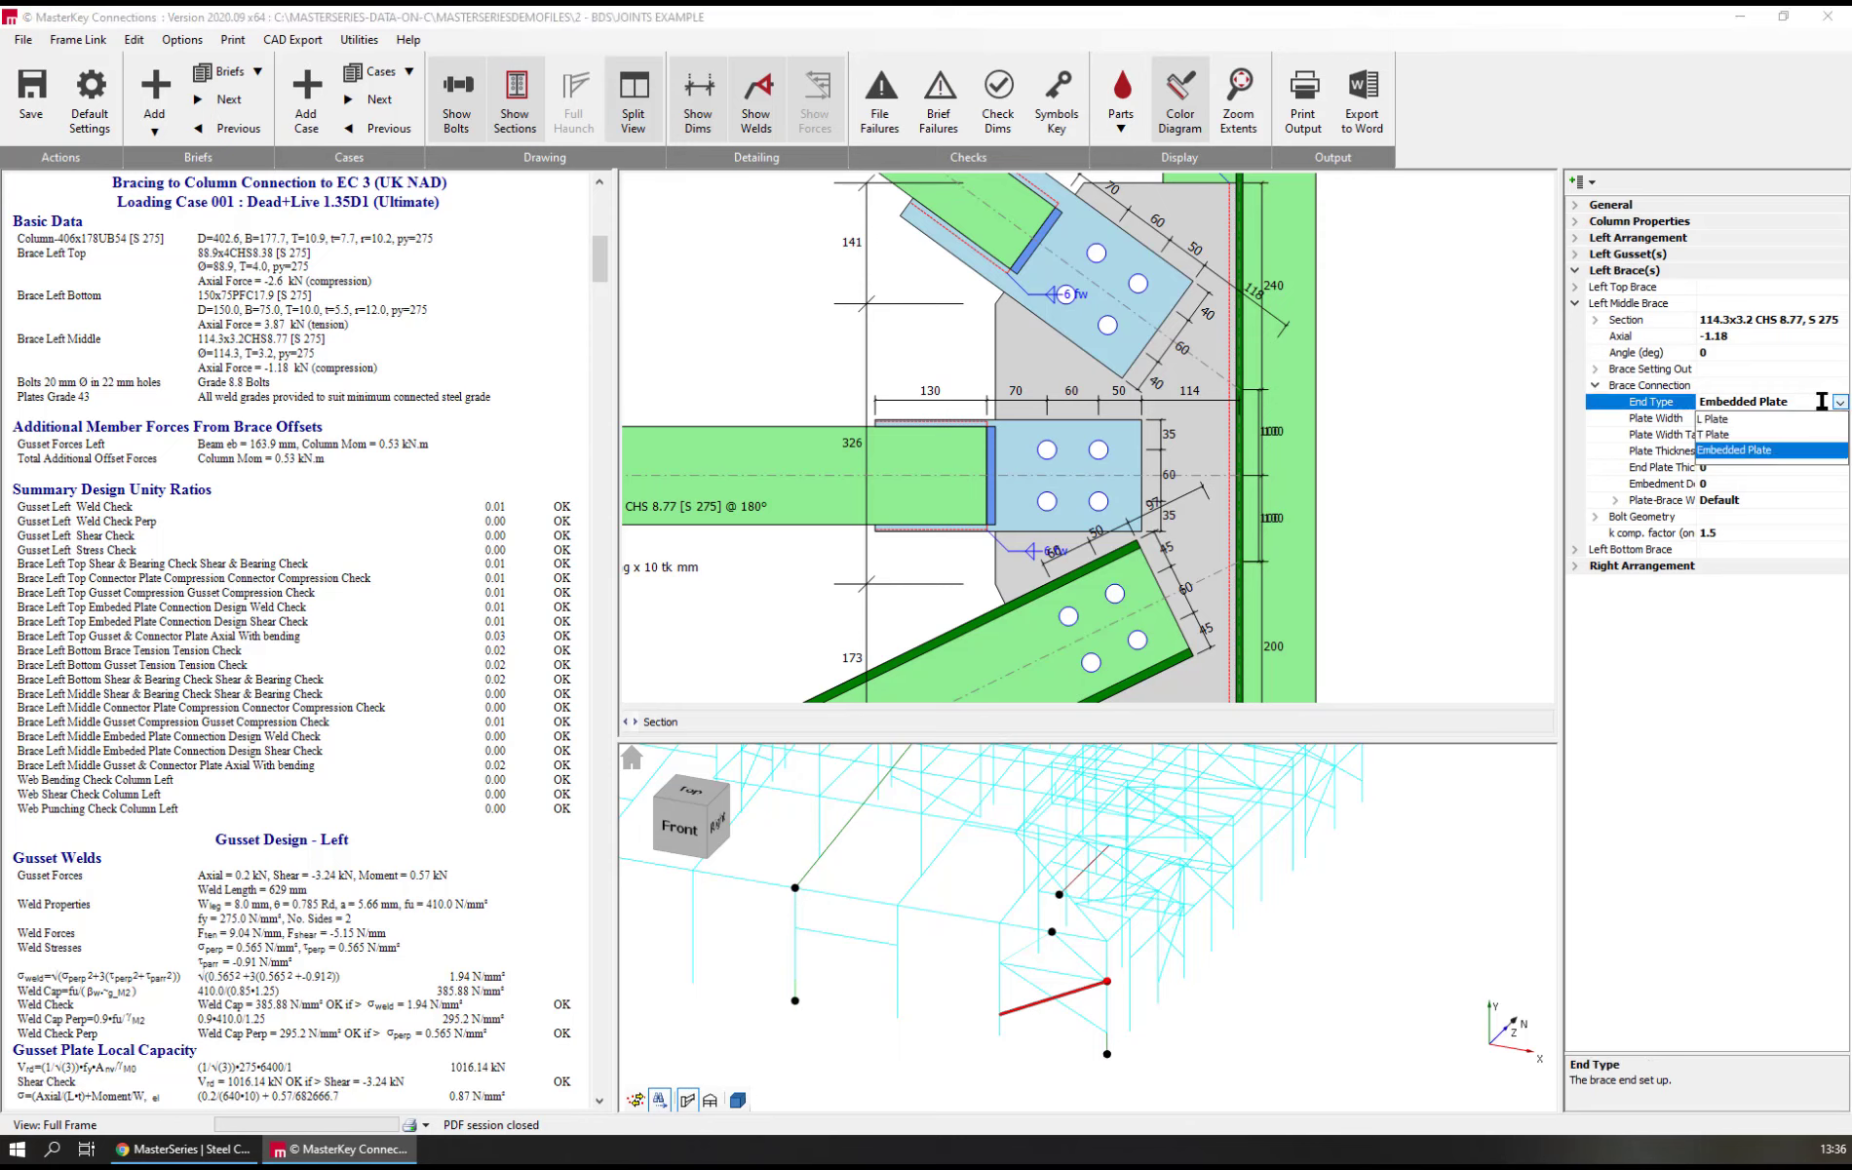
{"action": "left_click", "coordinate": [1722, 420]}
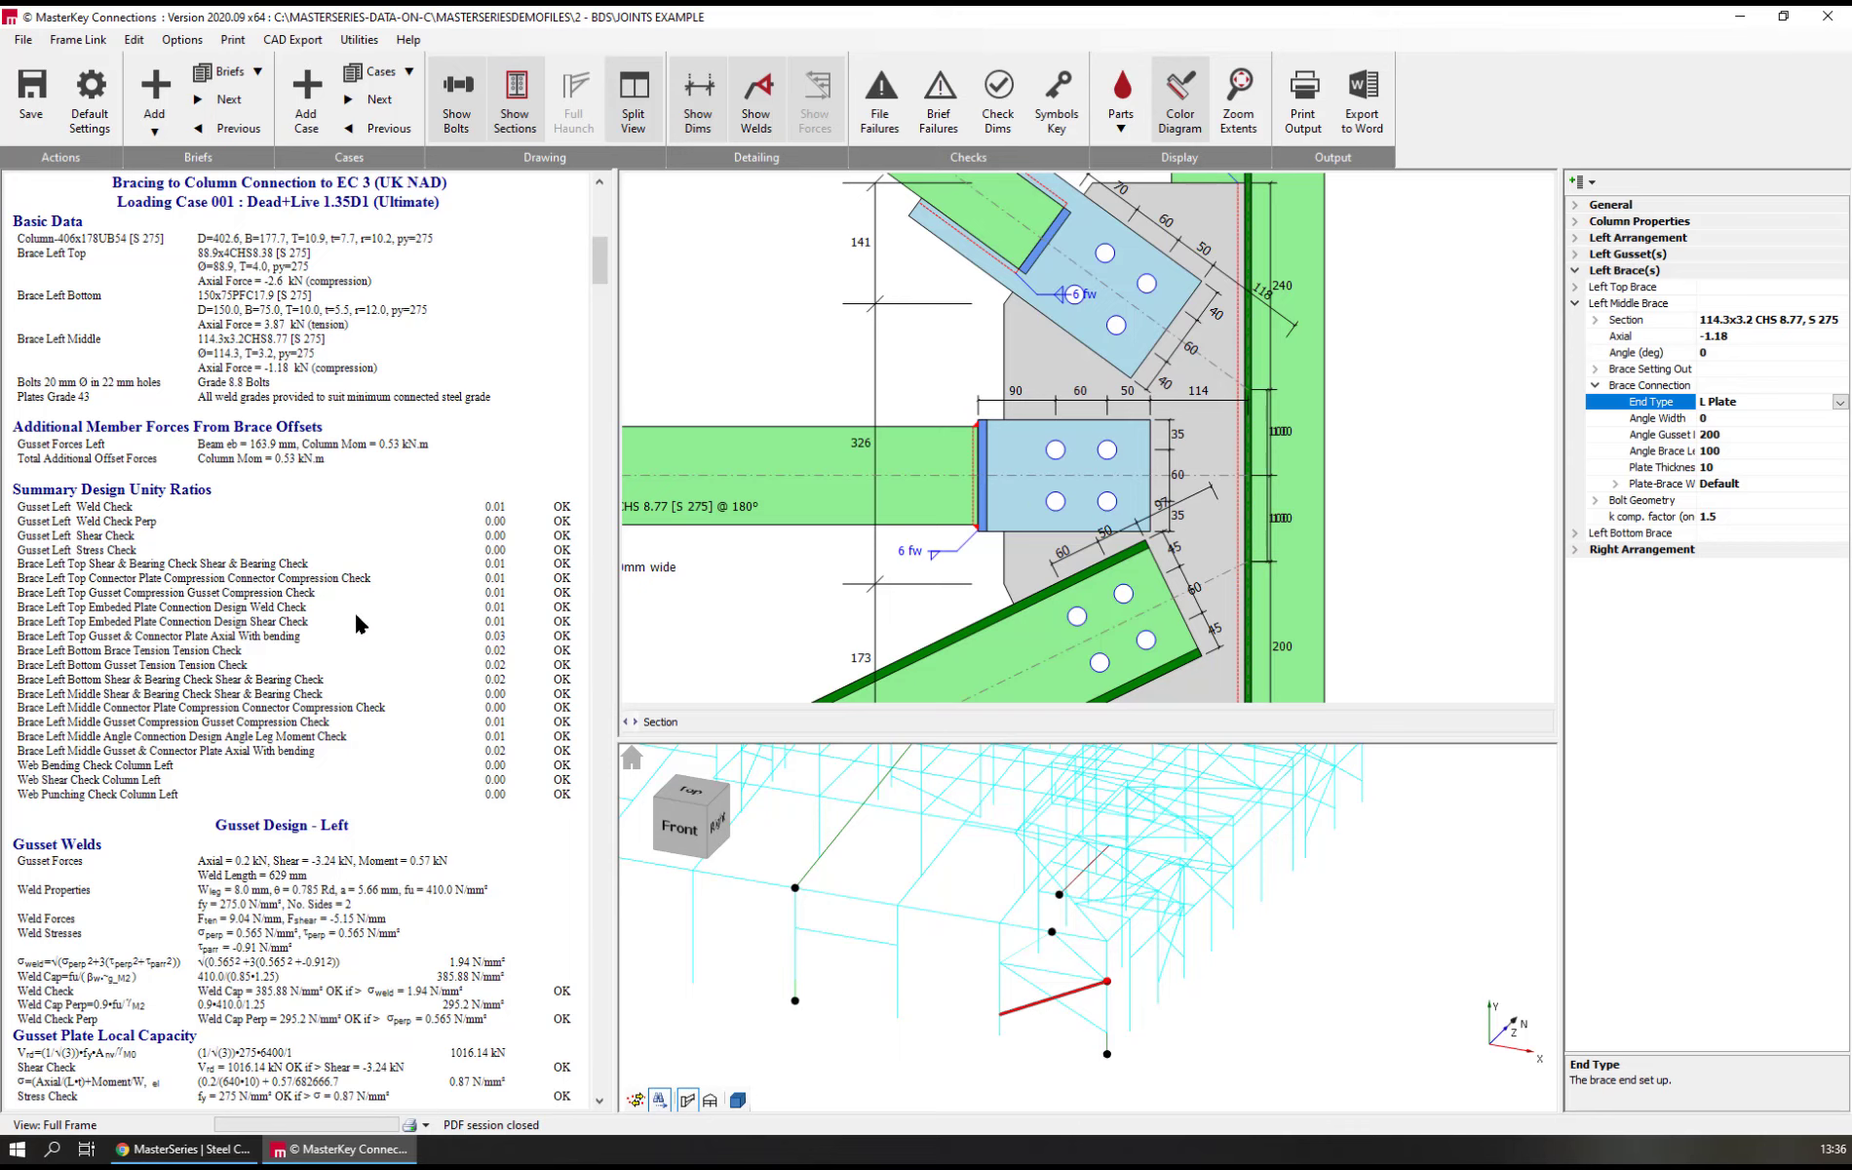
Examine the gusset and brace design calculations, including the left middle brace's angle connection and the column web checks
{"action": "scroll", "coordinate": [280, 907], "scroll_direction": "down", "scroll_amount": 5}
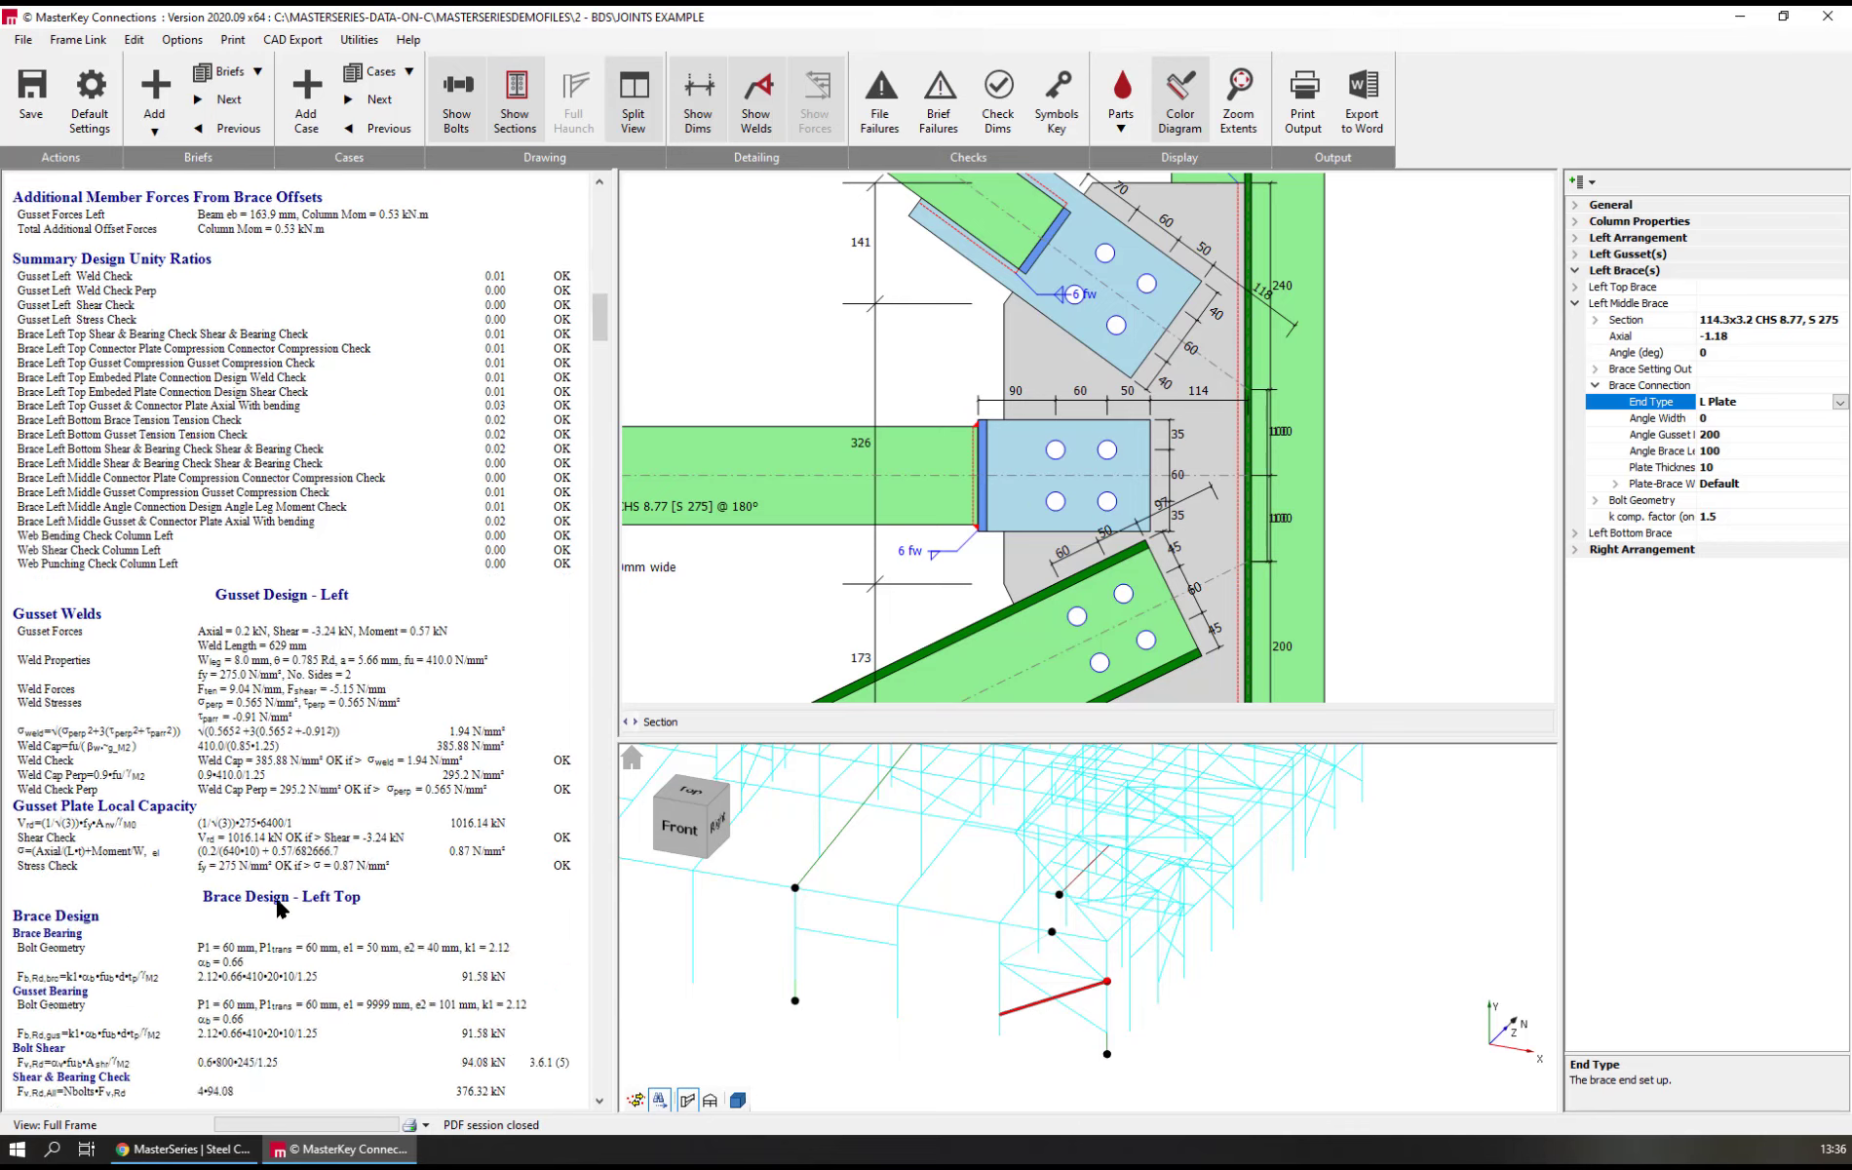
{"action": "scroll", "coordinate": [280, 907], "scroll_direction": "down", "scroll_amount": 8}
{"action": "scroll", "coordinate": [280, 907], "scroll_direction": "down", "scroll_amount": 16}
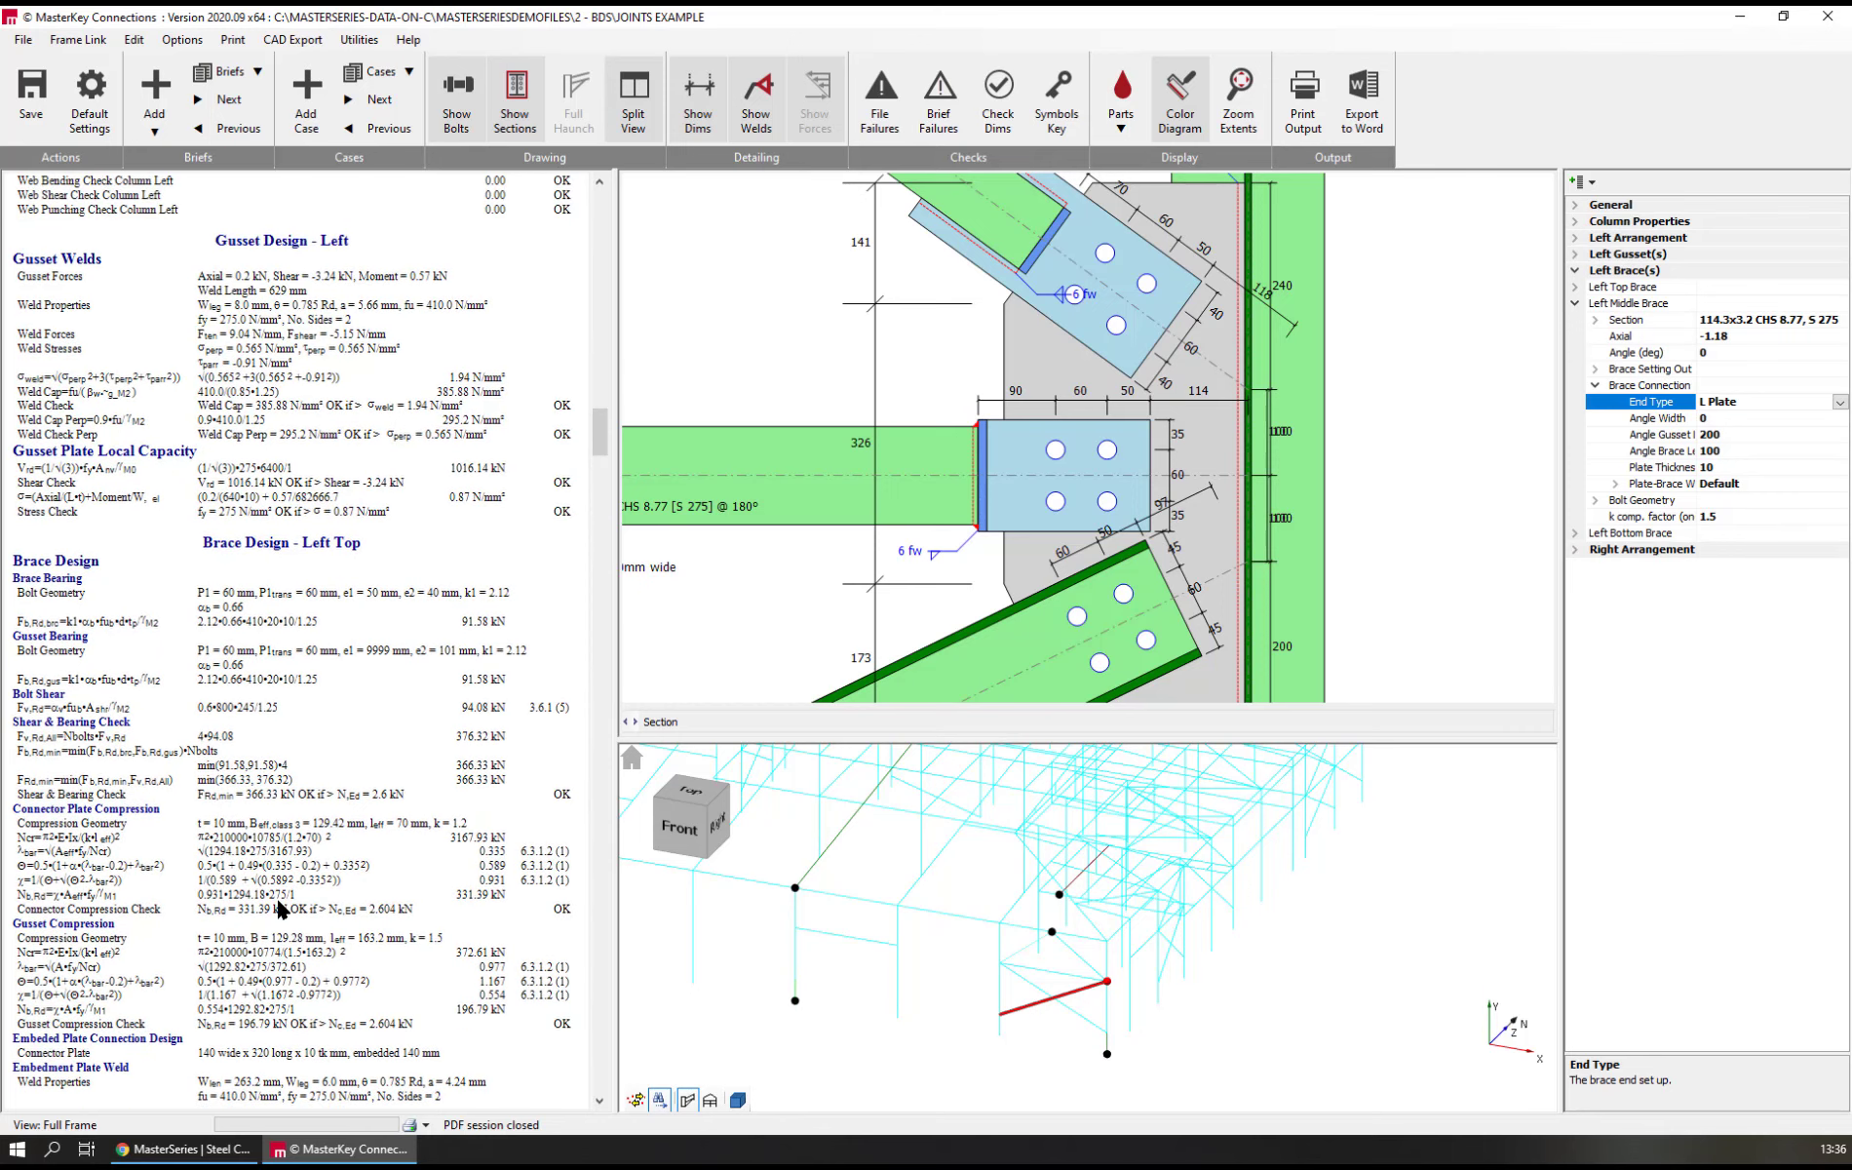
{"action": "scroll", "coordinate": [277, 894], "scroll_direction": "down", "scroll_amount": 1}
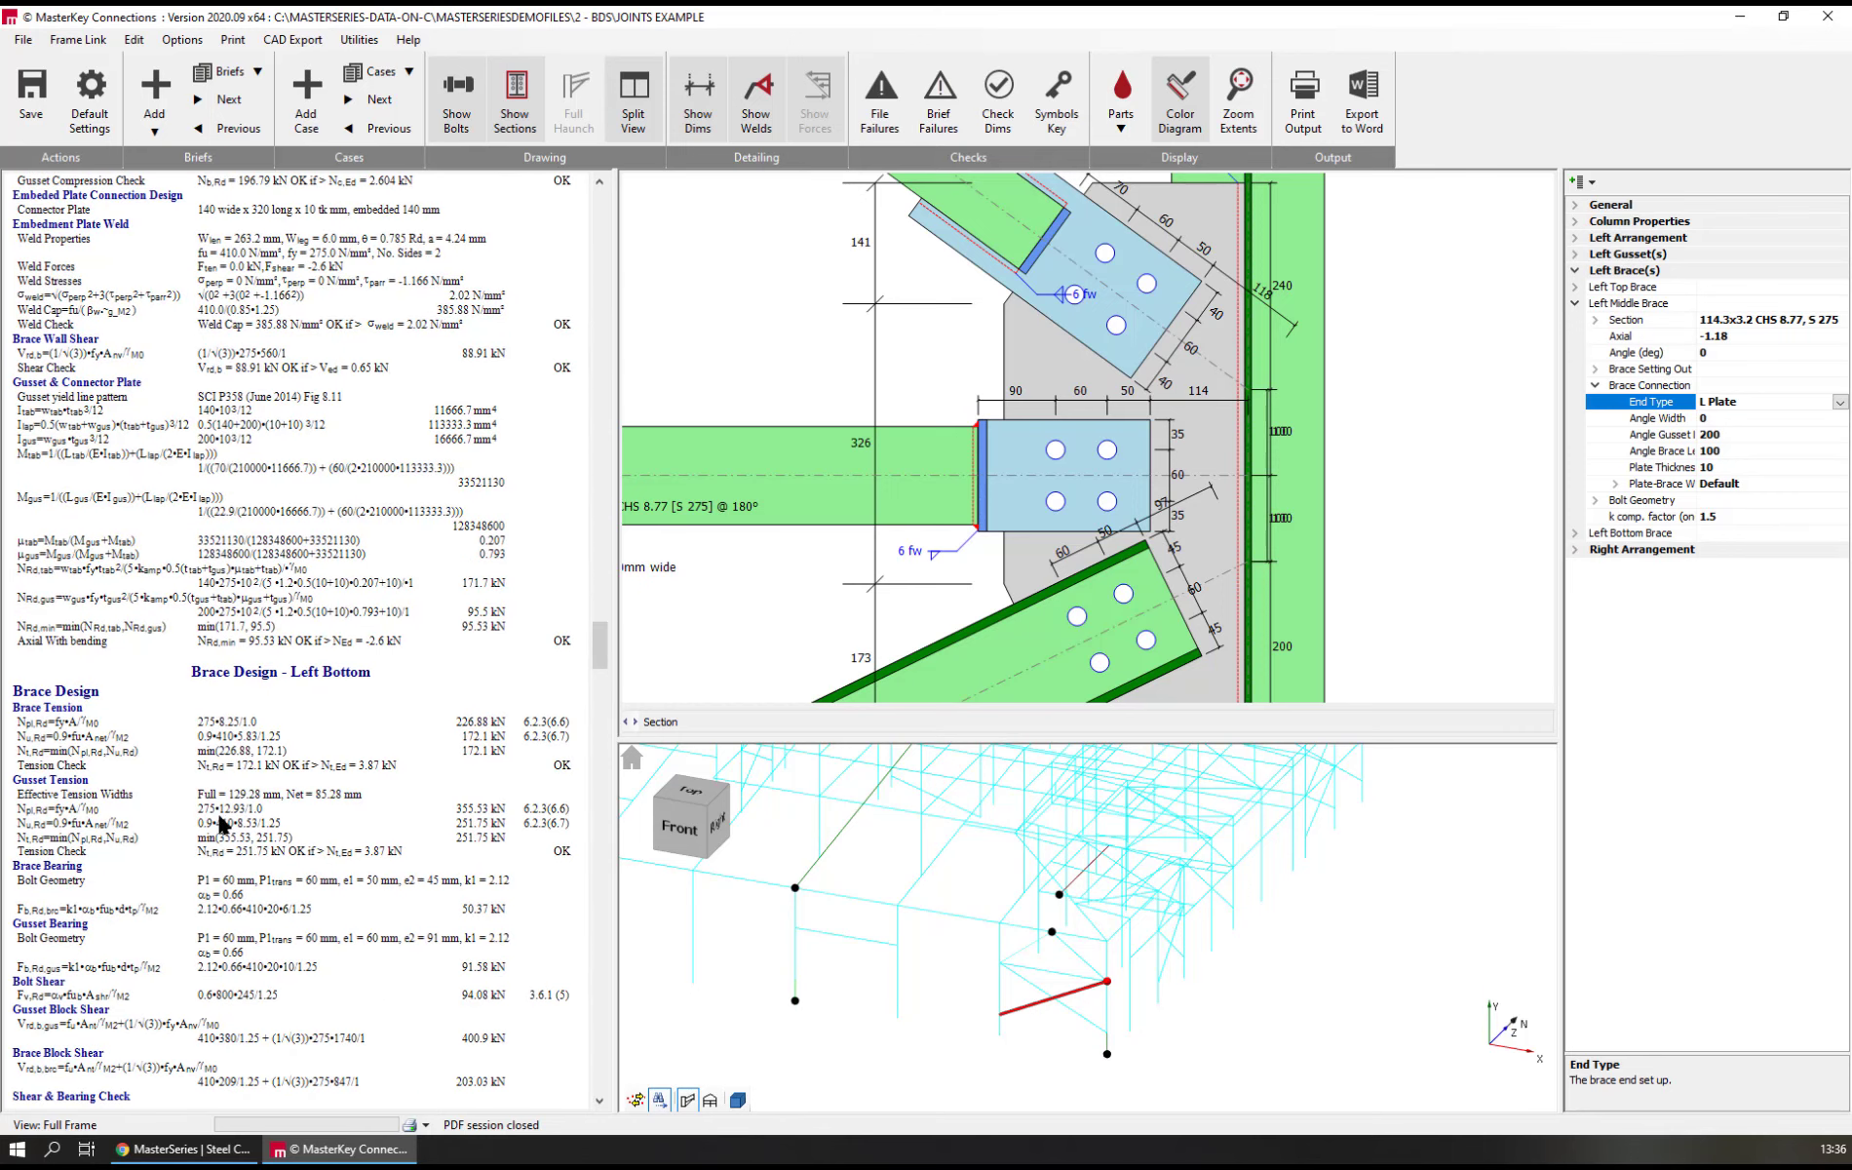
{"action": "scroll", "coordinate": [341, 711], "scroll_direction": "down", "scroll_amount": 18}
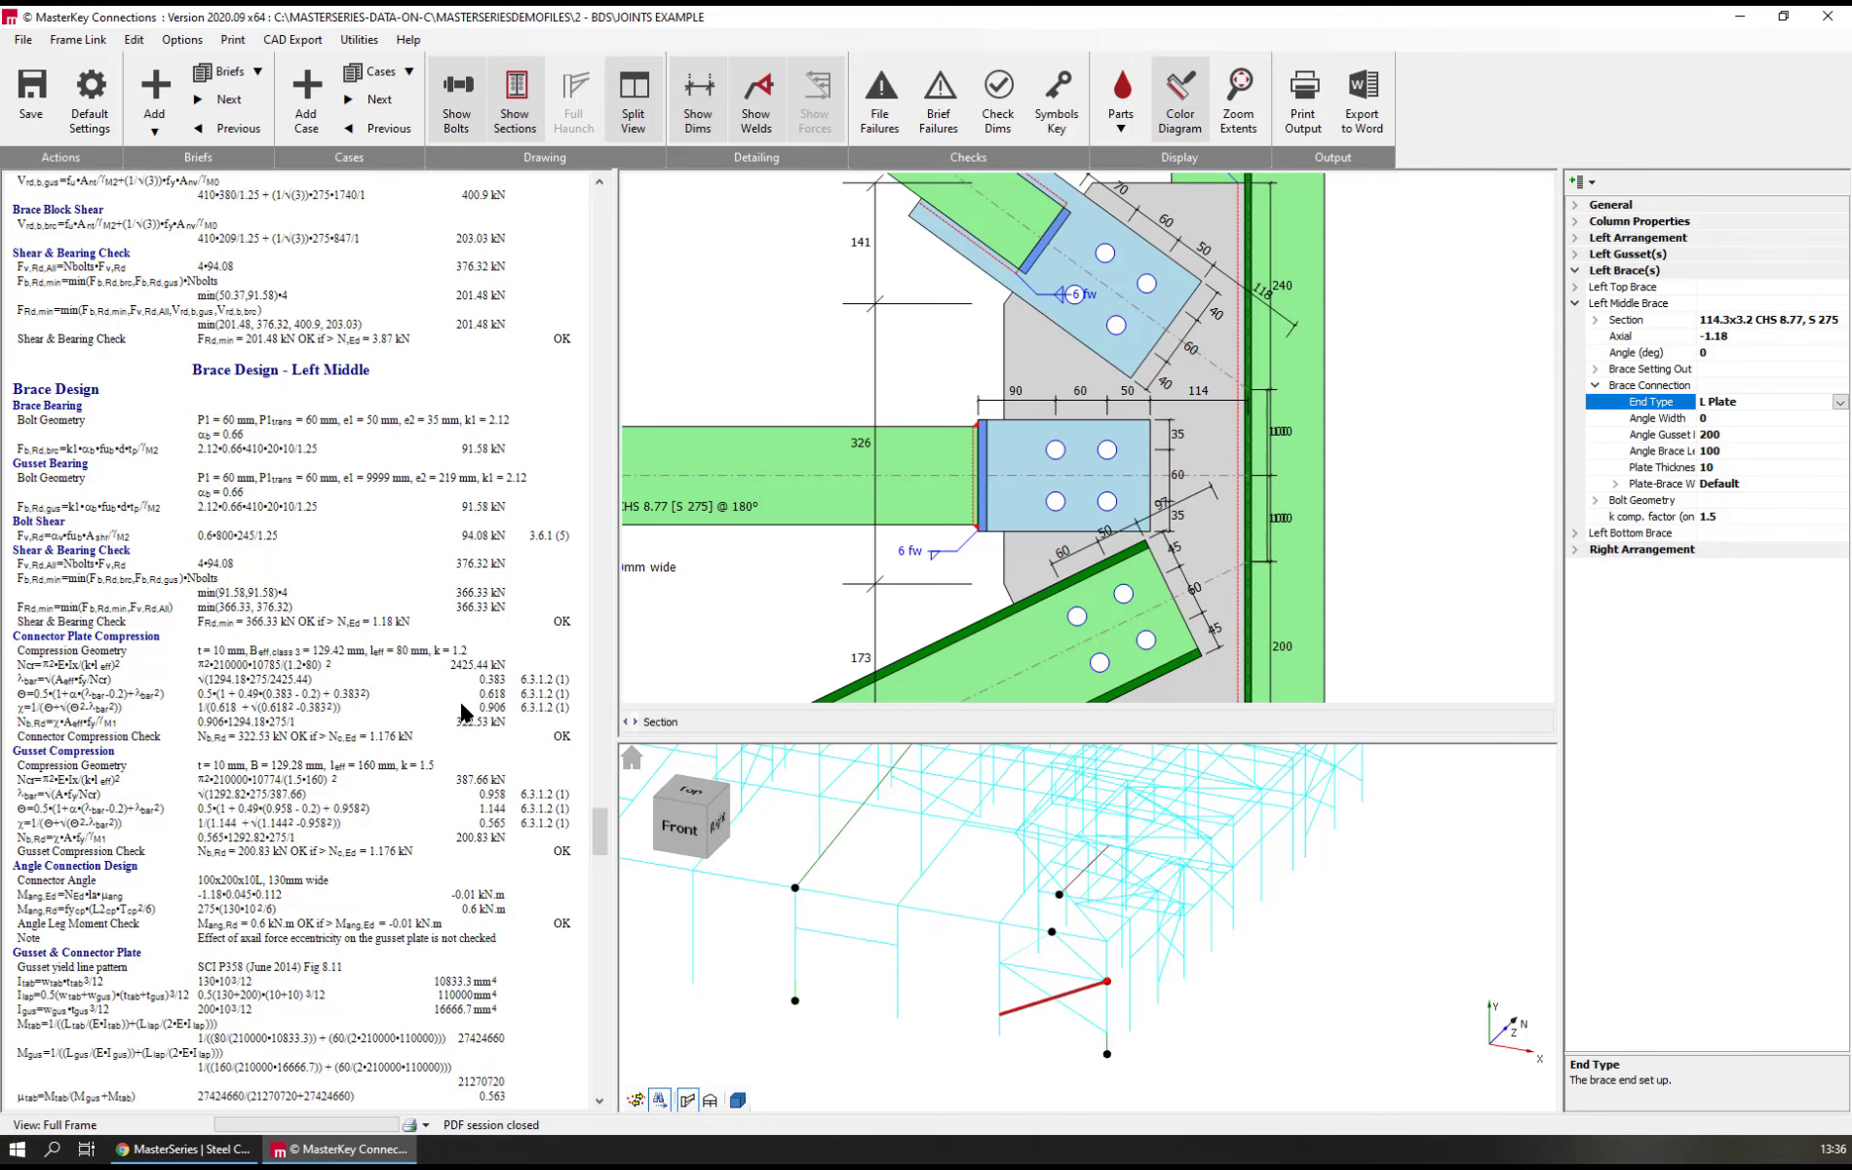
{"action": "scroll", "coordinate": [341, 847], "scroll_direction": "down", "scroll_amount": 3}
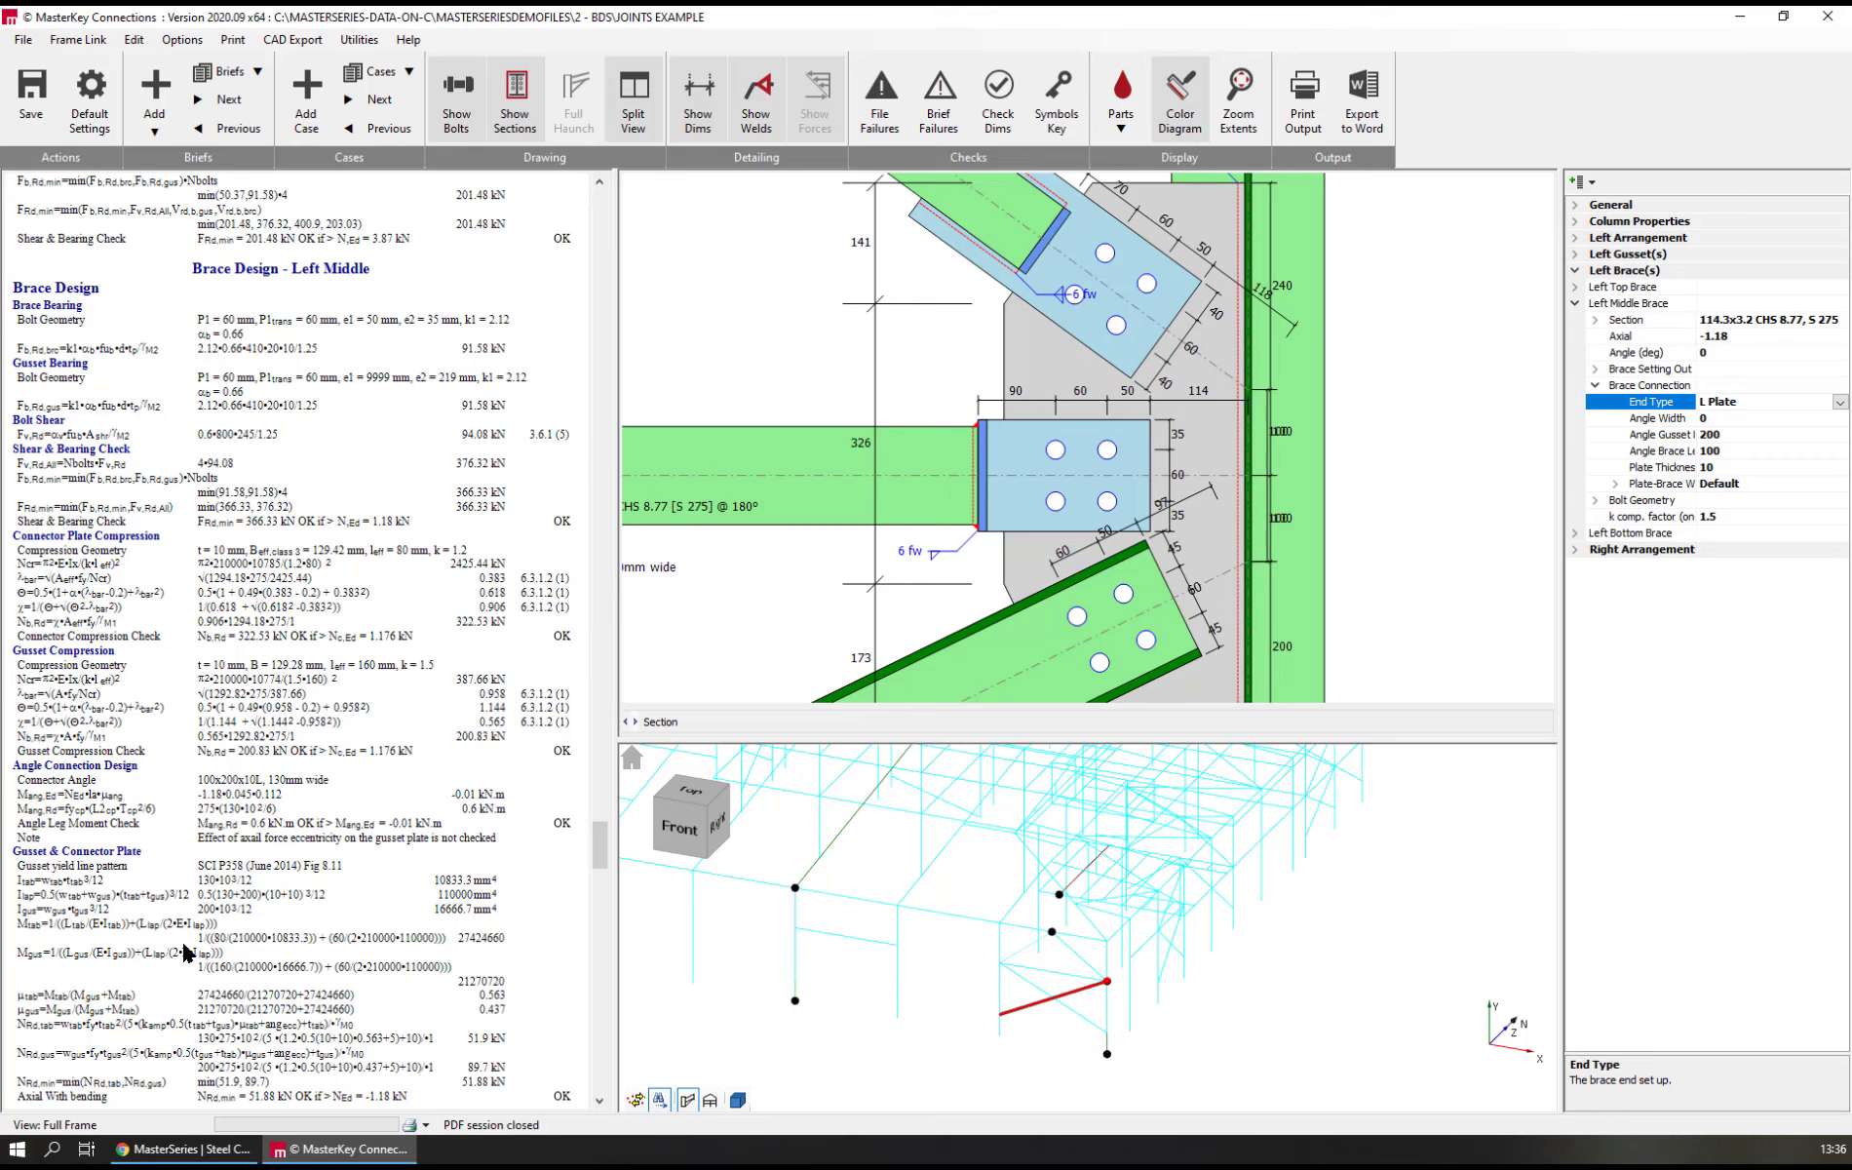
{"action": "scroll", "coordinate": [207, 942], "scroll_direction": "down", "scroll_amount": 5}
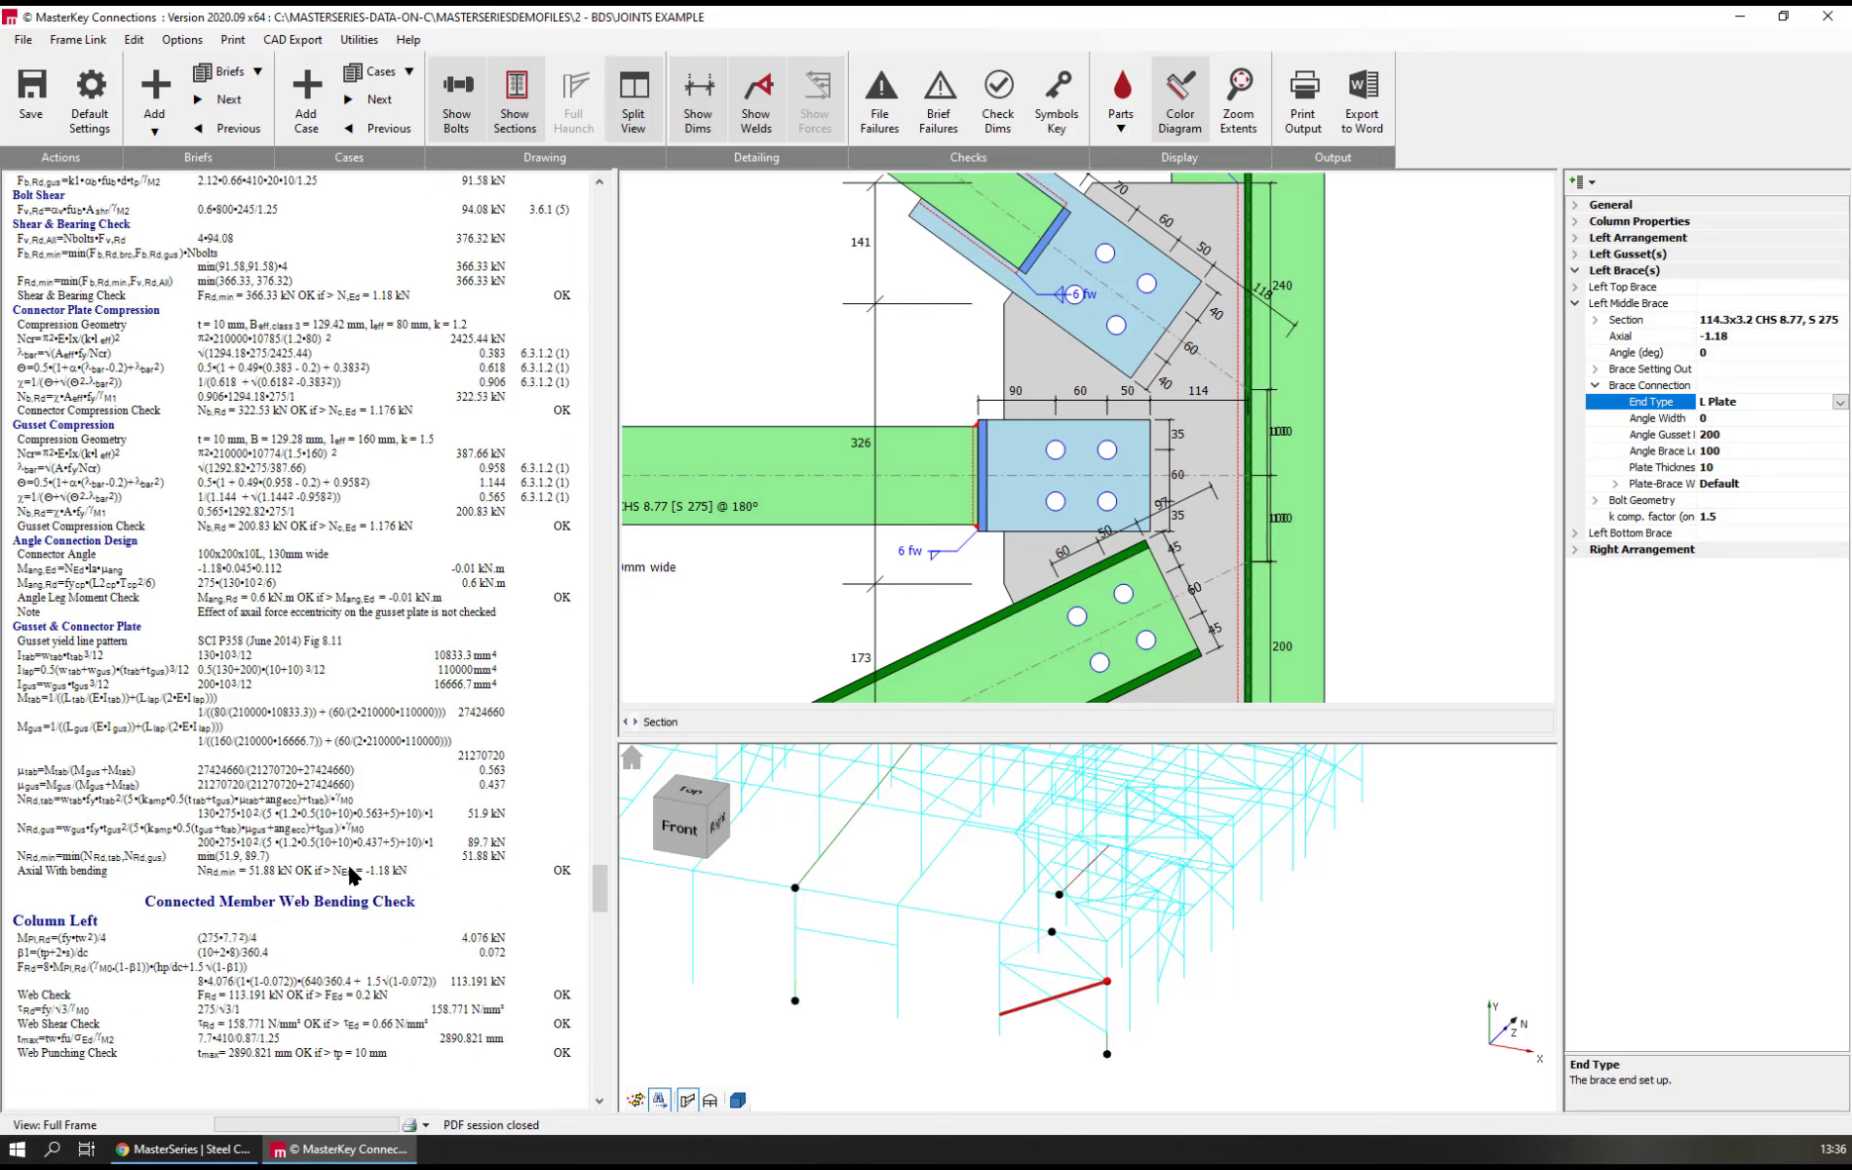
{"action": "scroll", "coordinate": [351, 875], "scroll_direction": "up", "scroll_amount": 13}
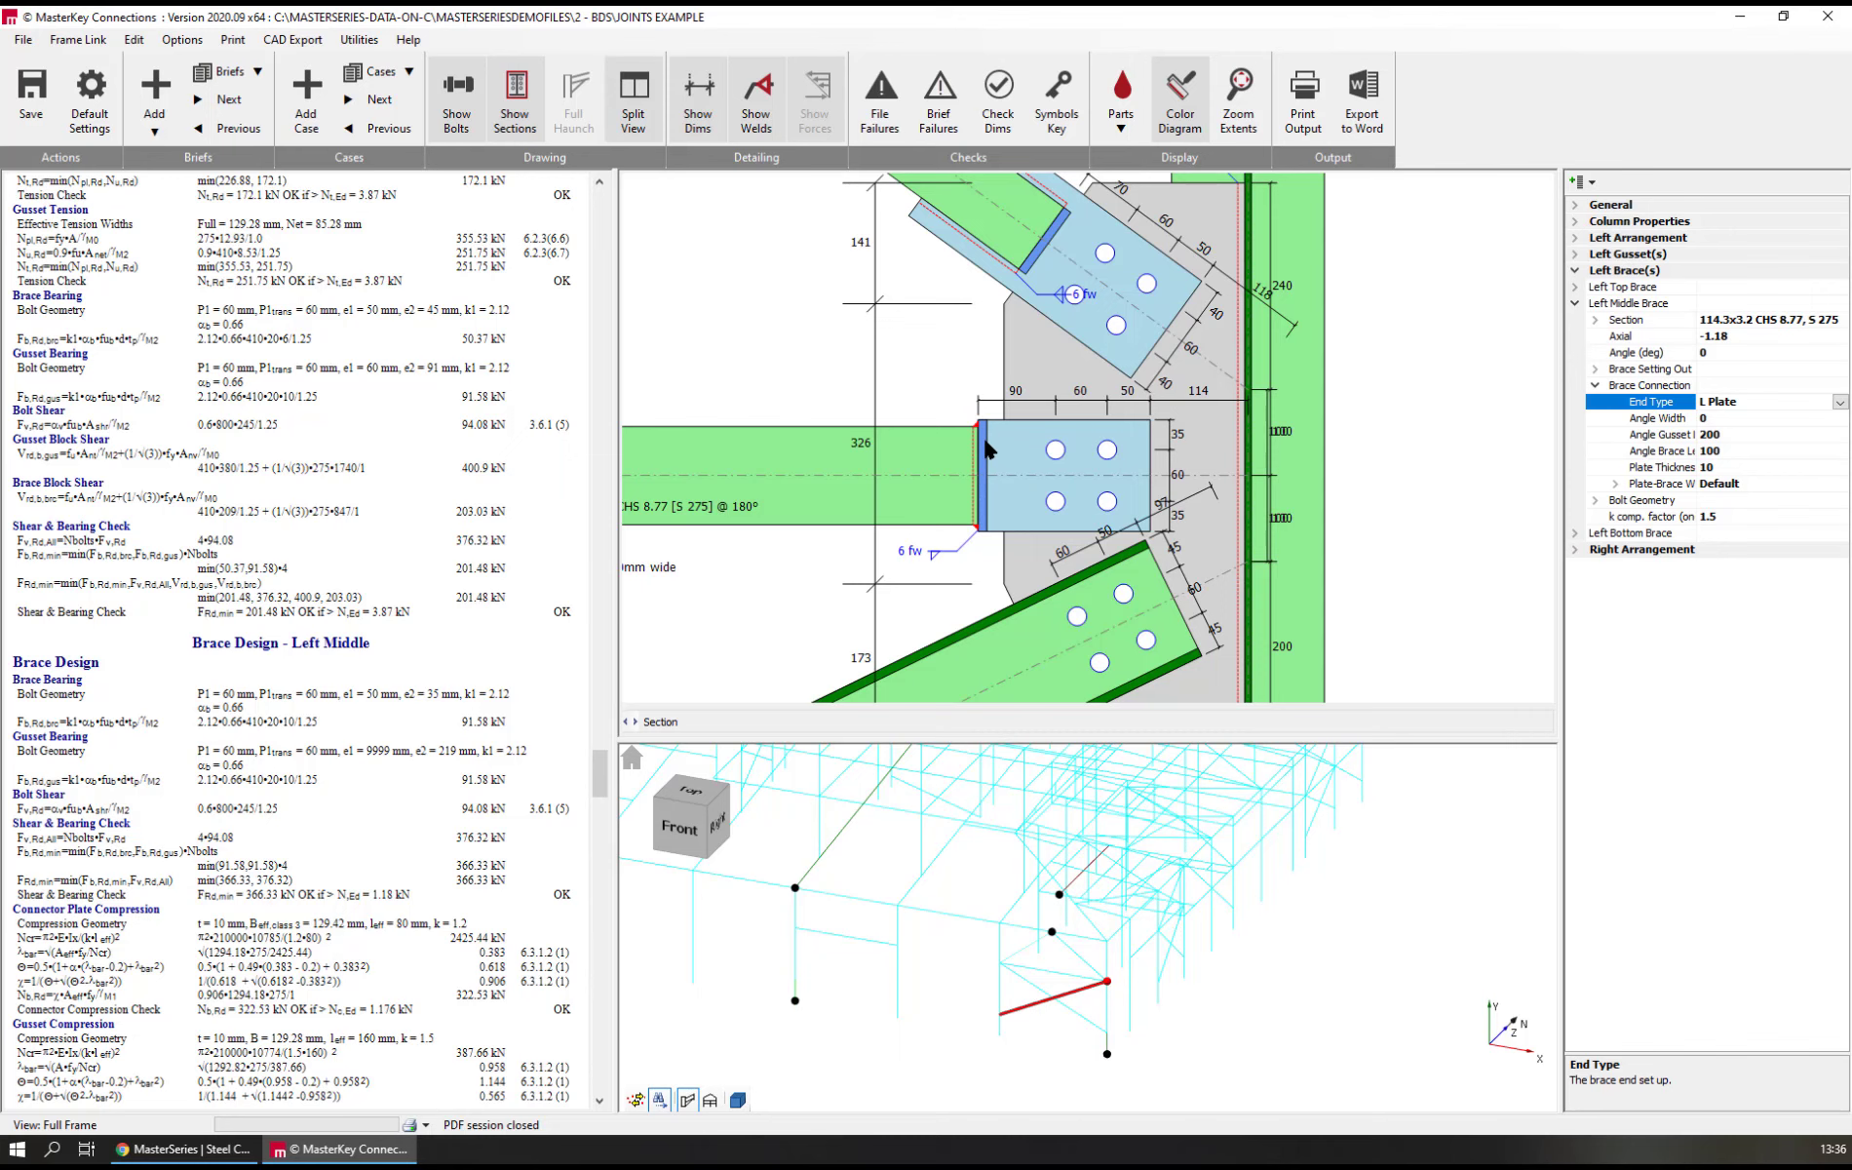
Change the left middle brace's connection end type to T Plate and view the whole connection drawing
{"action": "double_click", "coordinate": [1634, 405]}
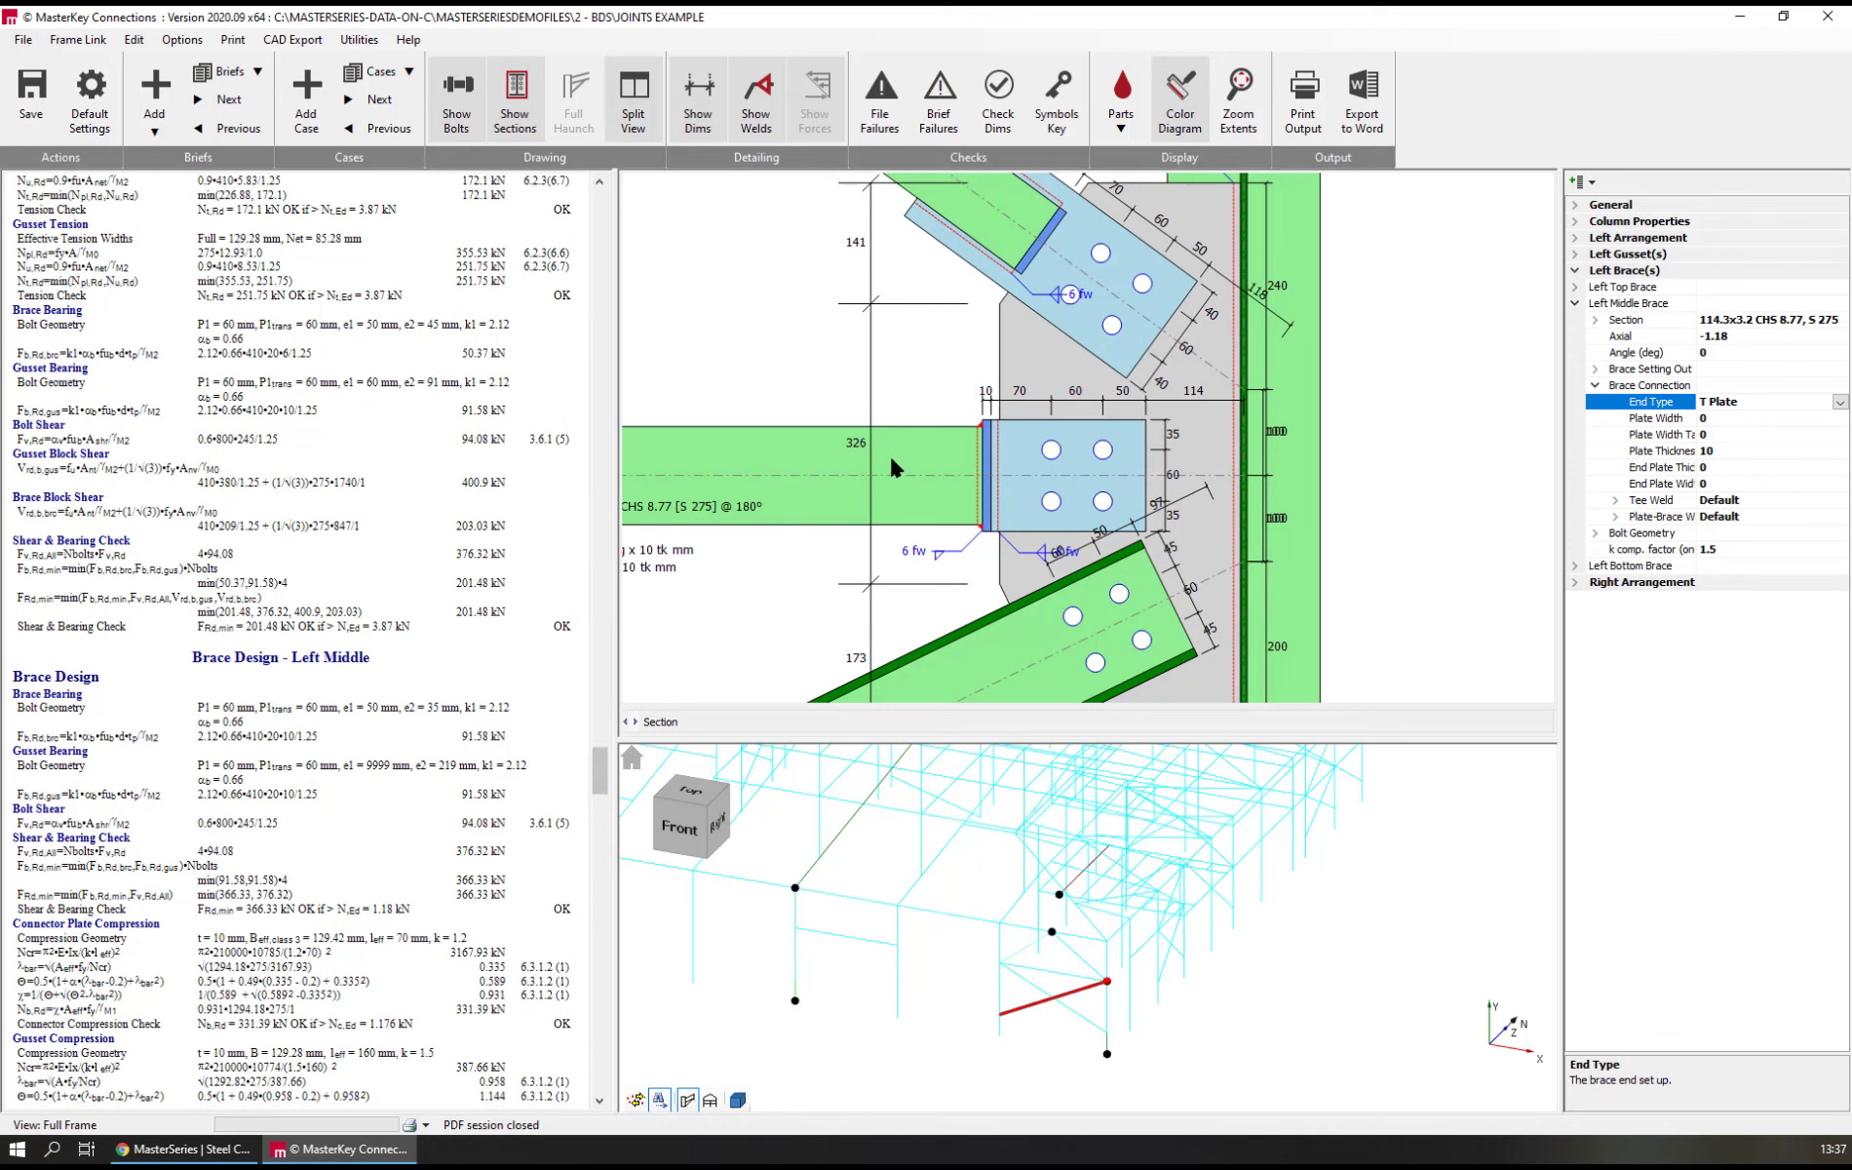
{"action": "scroll", "coordinate": [889, 343], "scroll_direction": "down", "scroll_amount": 3}
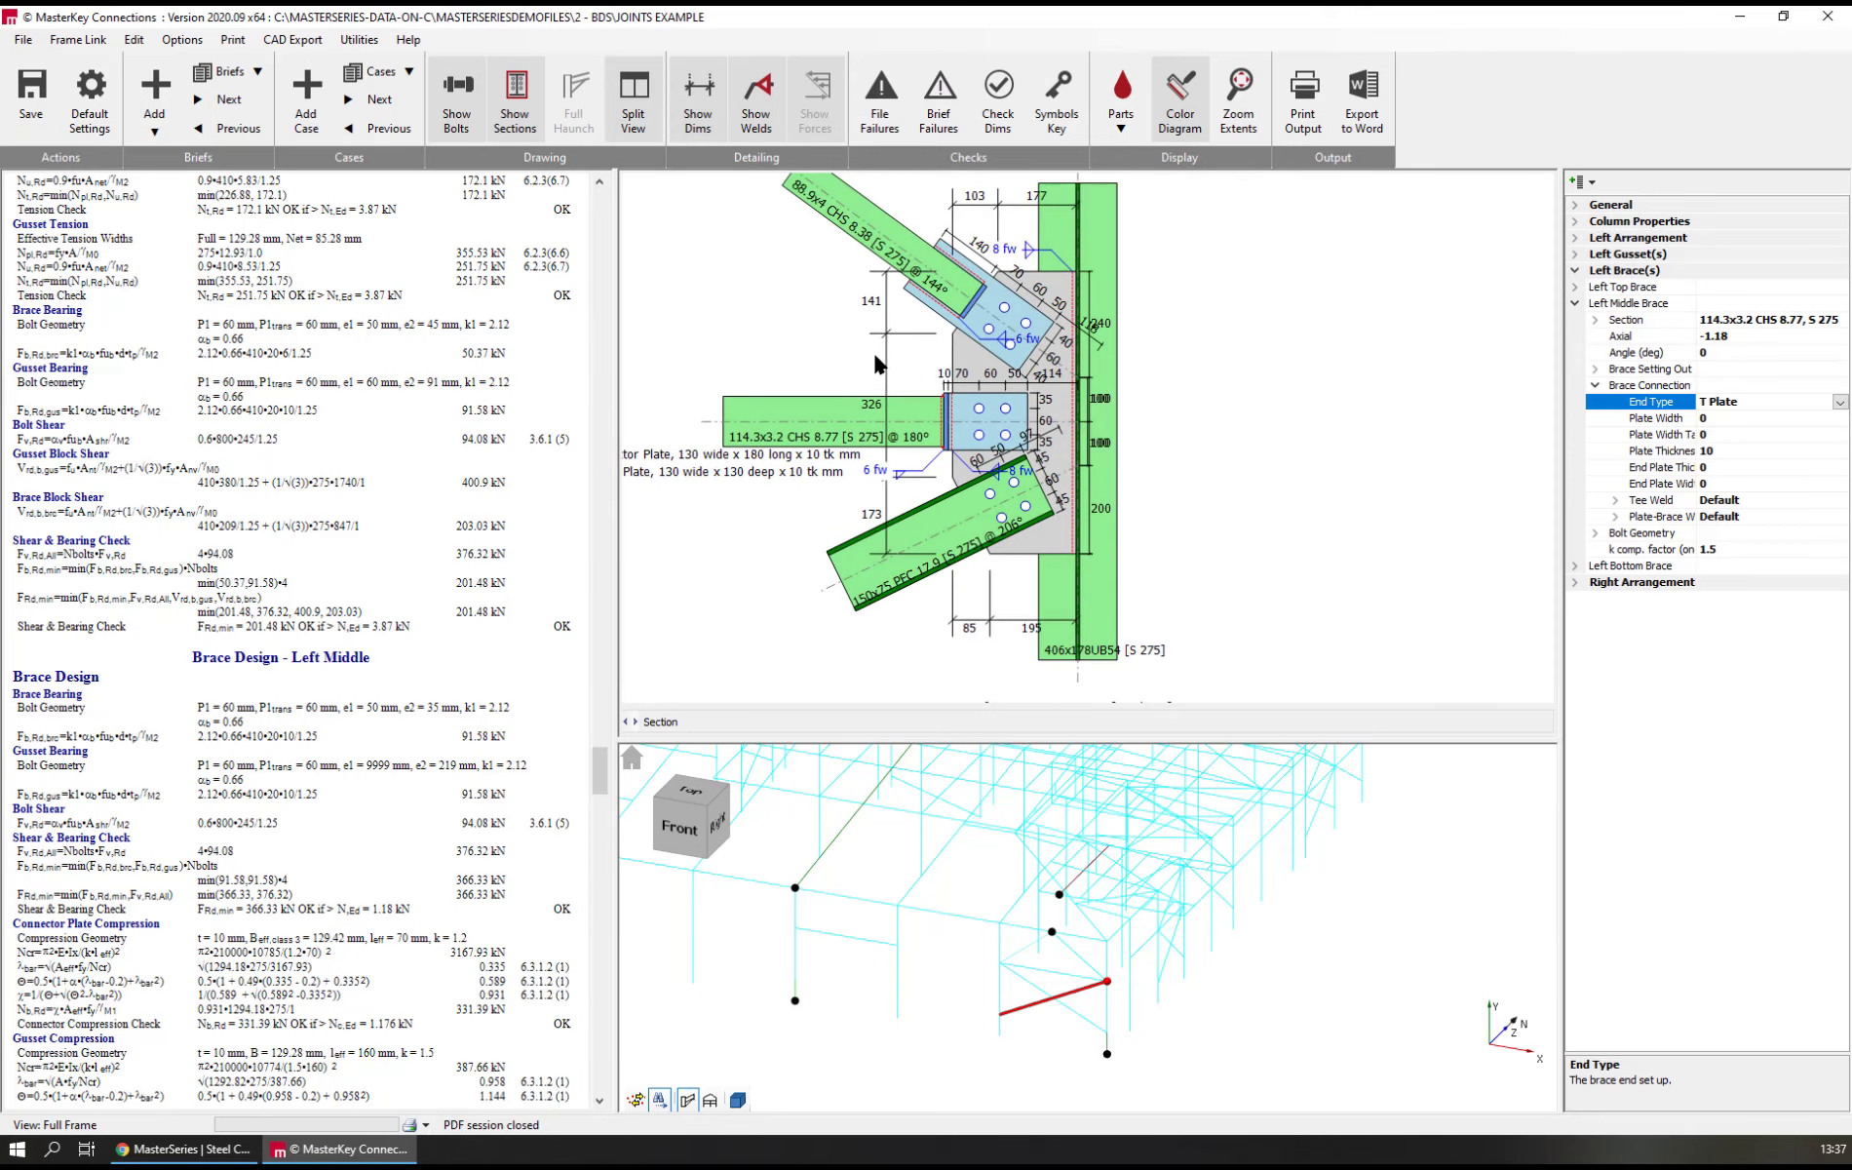
{"action": "mouse_move", "coordinate": [914, 433]}
{"action": "middle_mouse_down"}
{"action": "mouse_move", "coordinate": [1082, 594]}
{"action": "mouse_move", "coordinate": [1003, 482]}
{"action": "mouse_move", "coordinate": [1021, 505]}
{"action": "middle_mouse_up"}
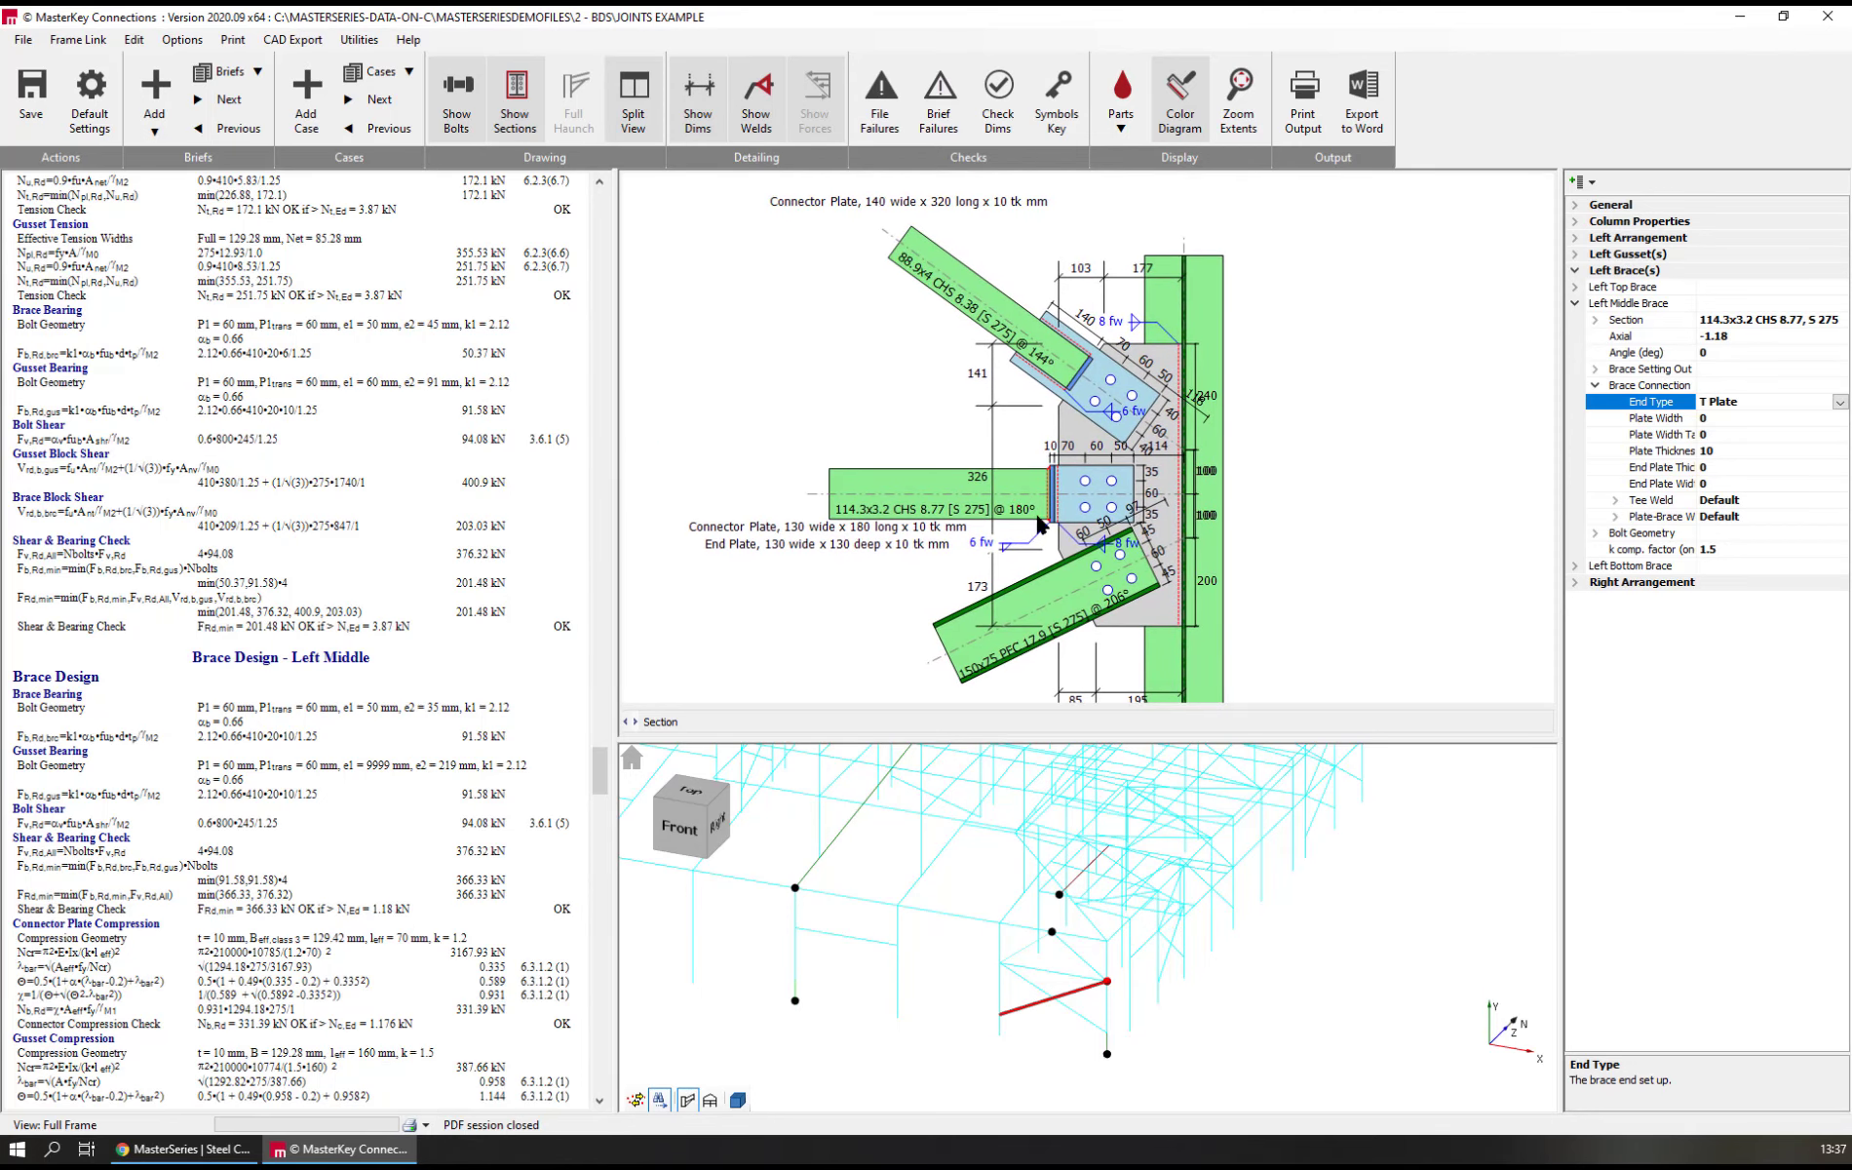
Add a K Brace Flats vertical column bracing brief from the joint template library and link it to the diagonal brace's lower end in the frame
{"action": "middle_click_drag", "start_coordinate": [858, 886], "coordinate": [1622, 965]}
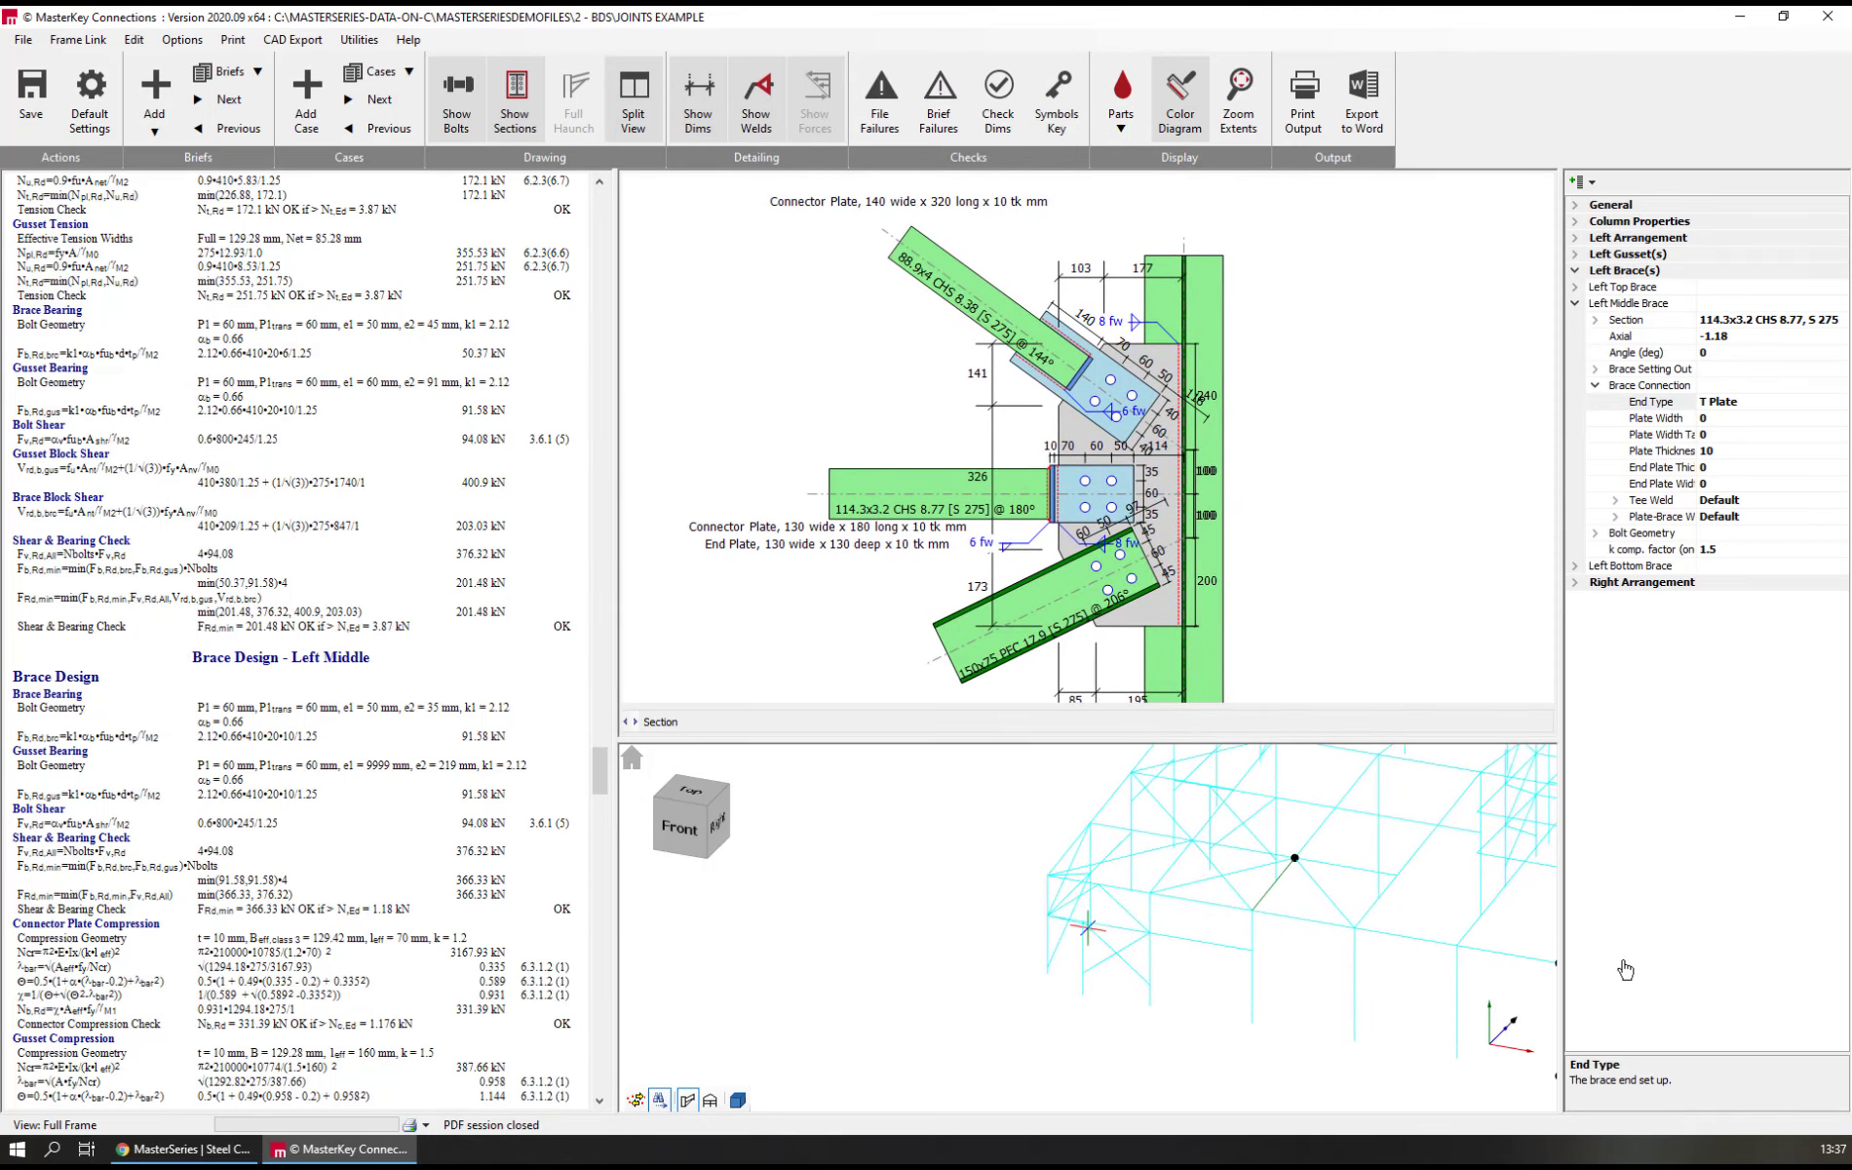
{"action": "scroll", "coordinate": [1094, 965], "scroll_direction": "up", "scroll_amount": 3}
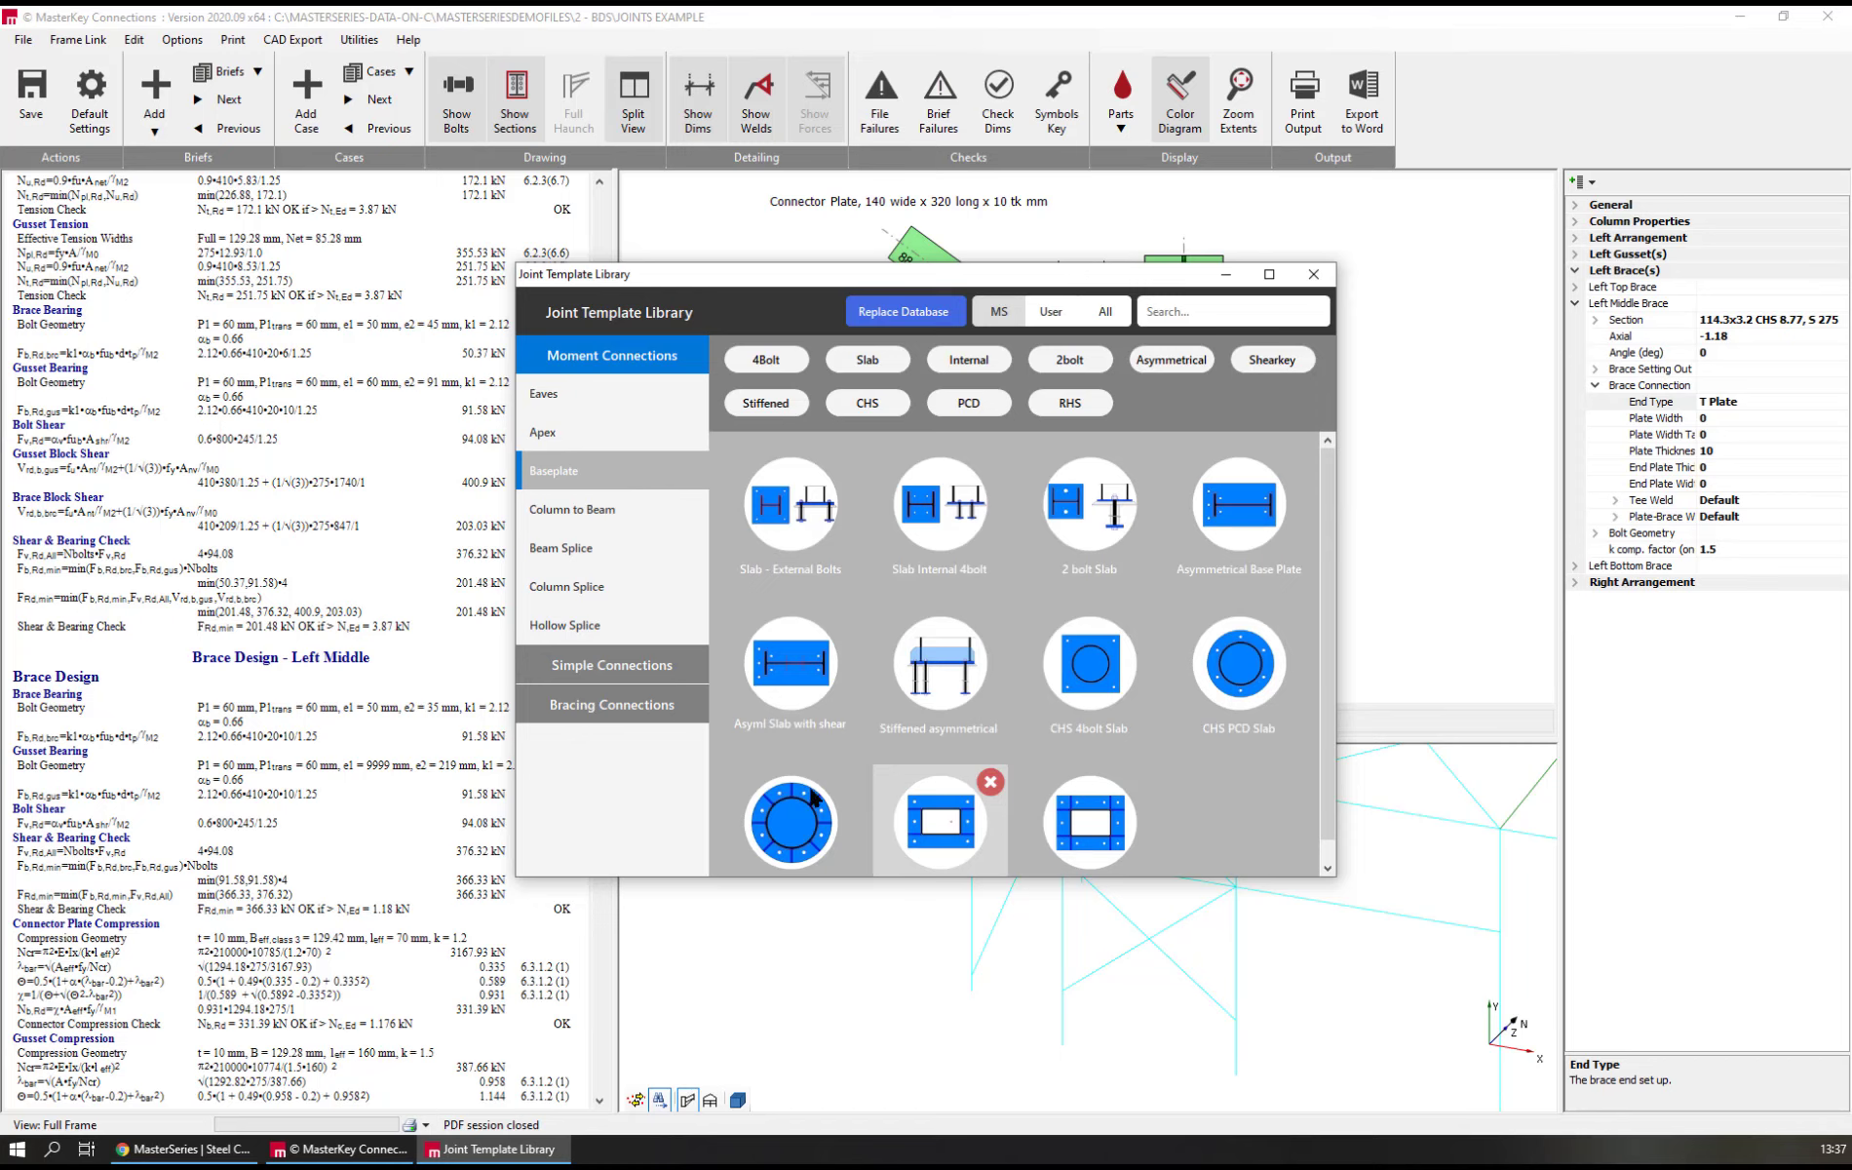
{"action": "left_click", "coordinate": [595, 704]}
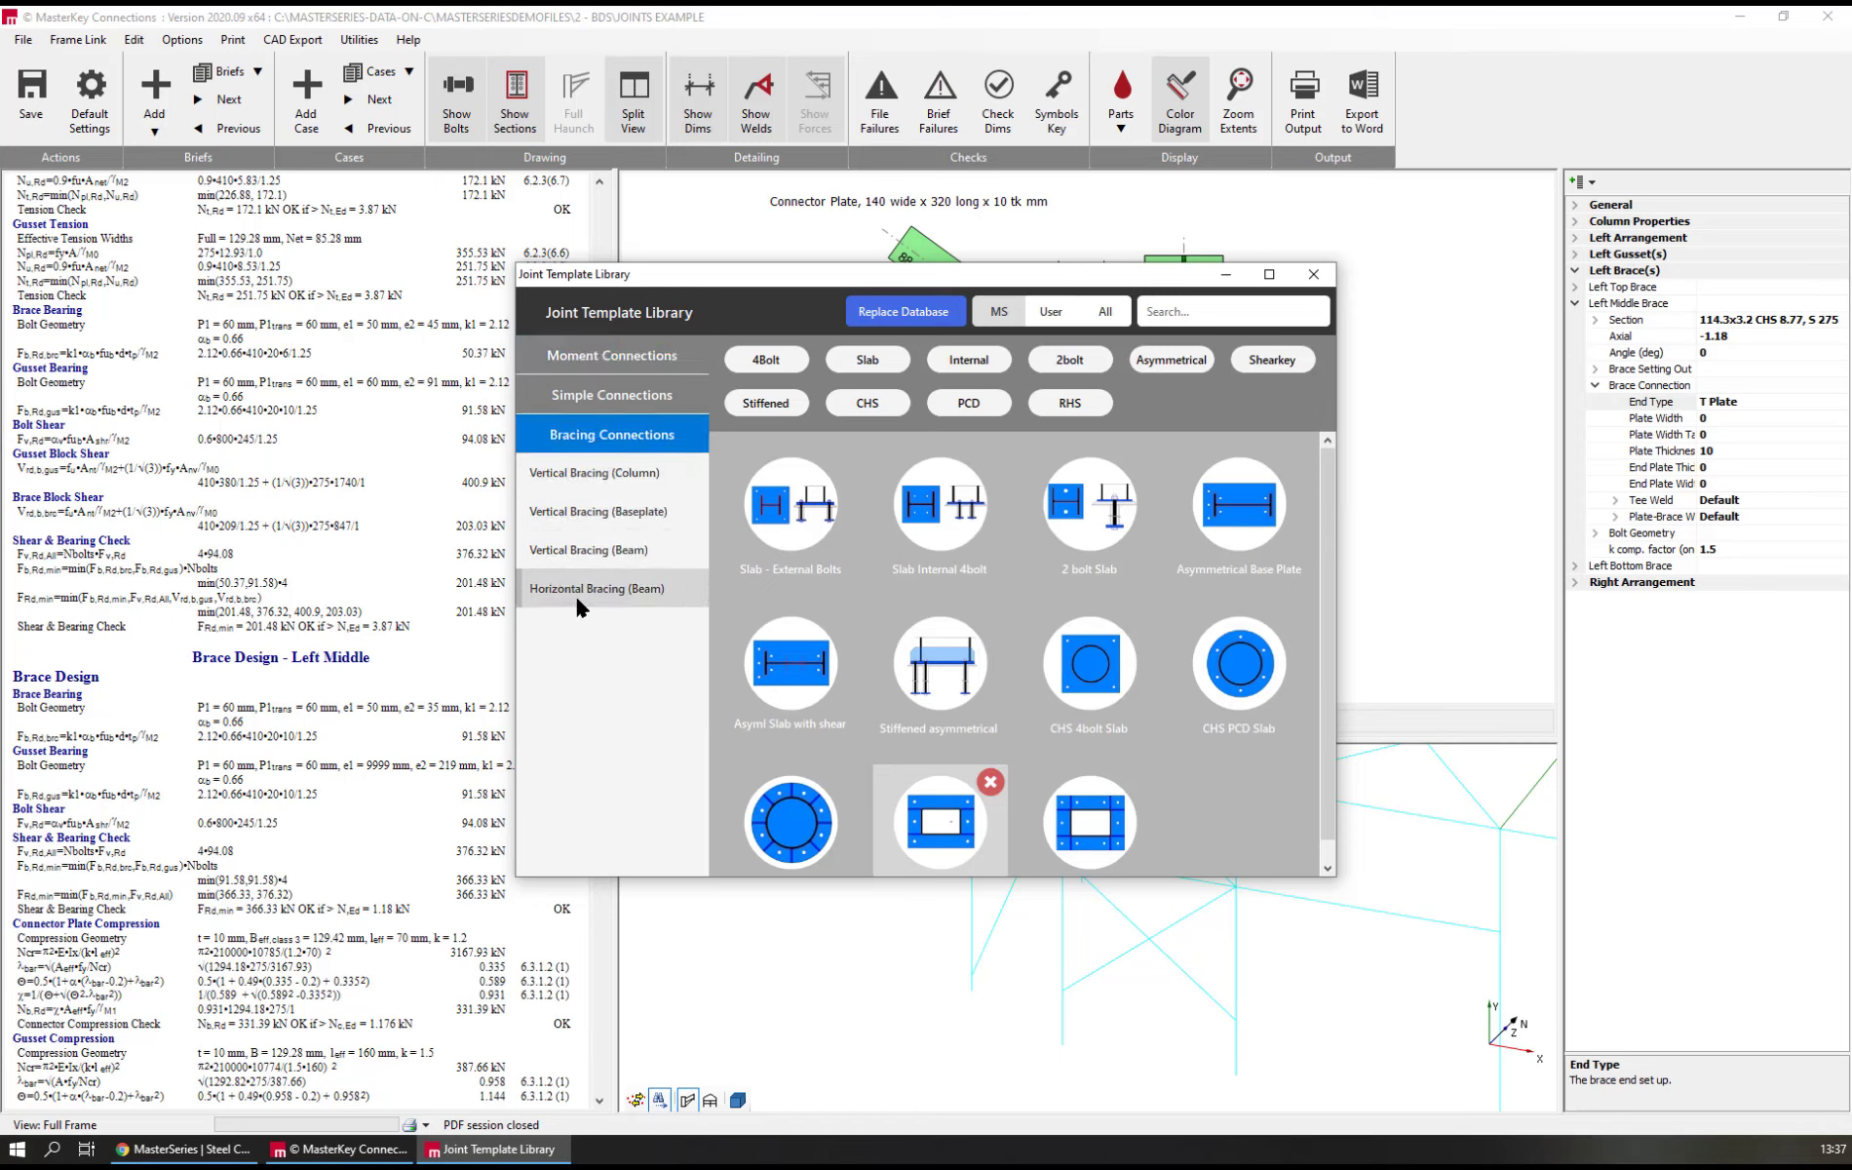
{"action": "left_click", "coordinate": [580, 478]}
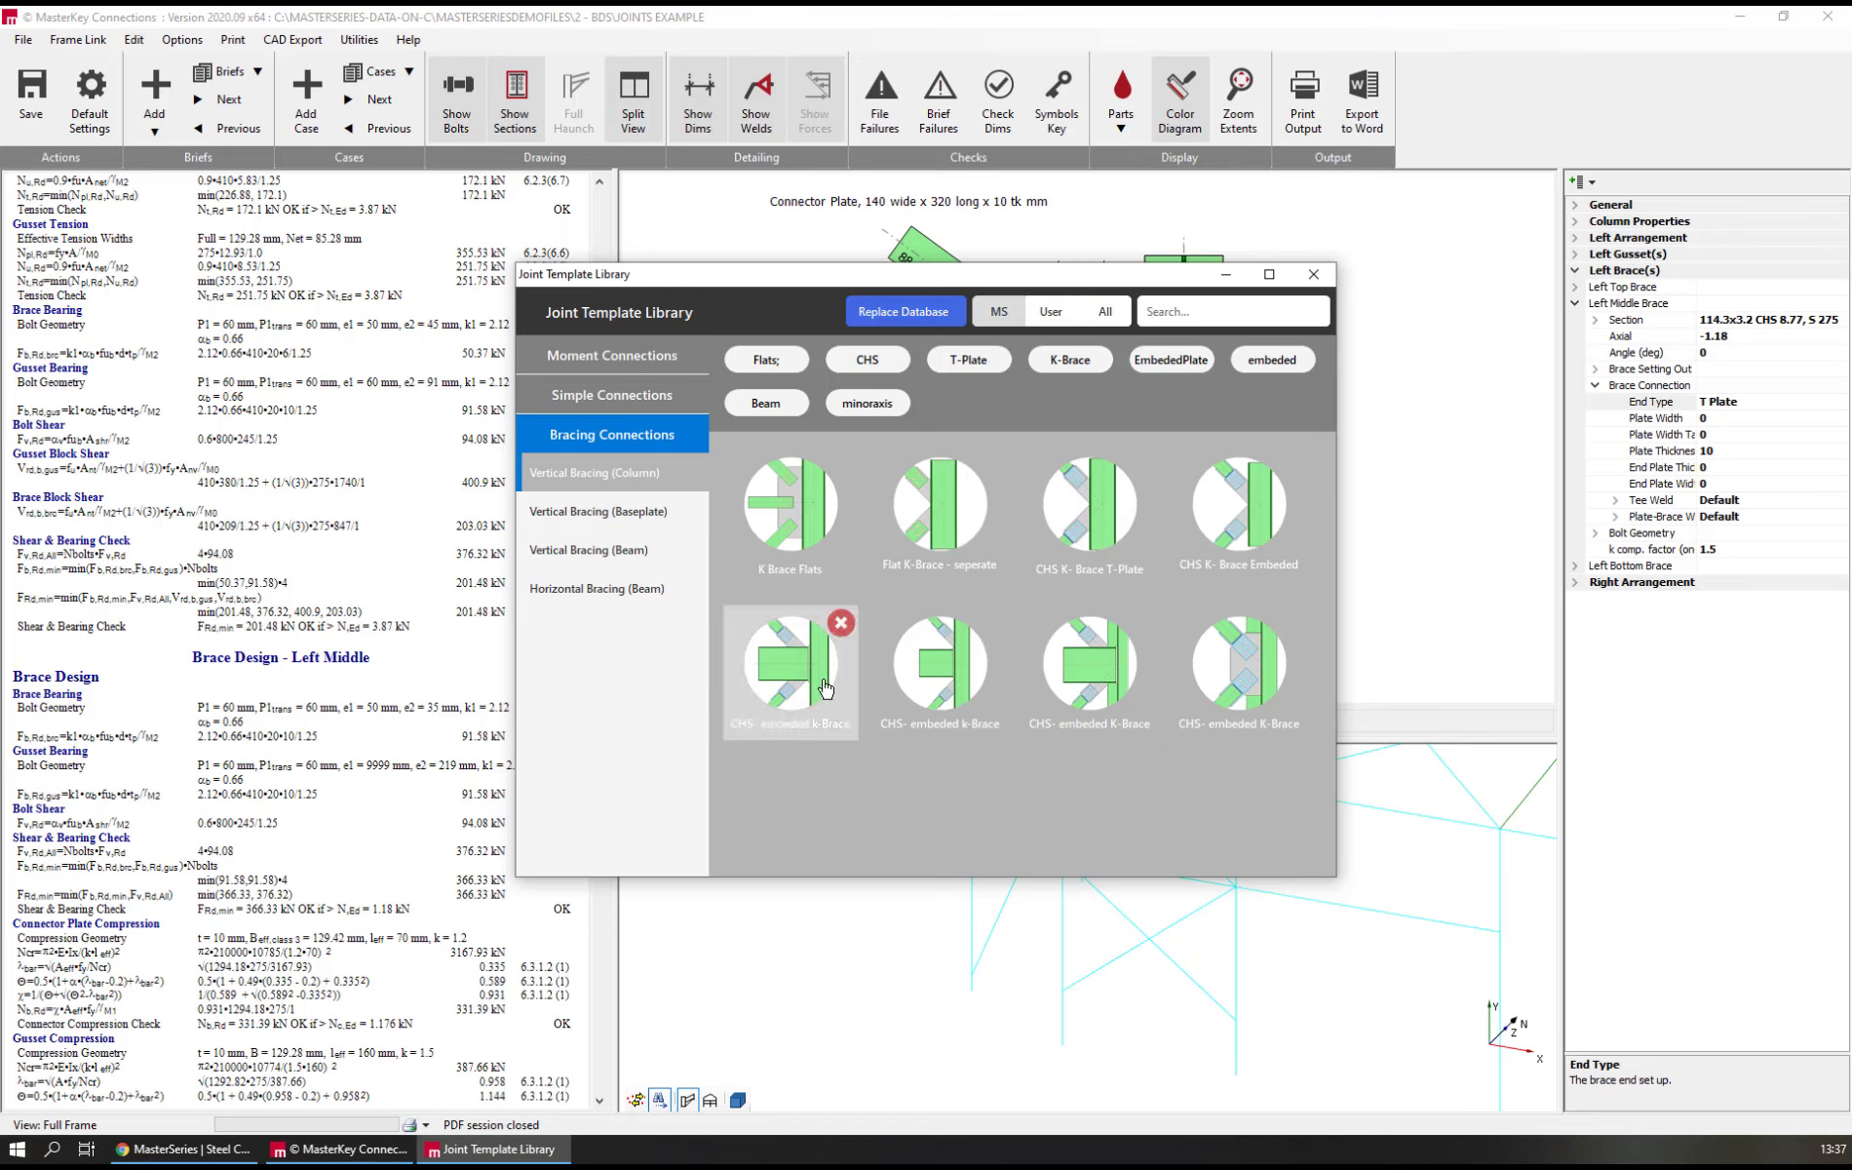
{"action": "double_click", "coordinate": [797, 527]}
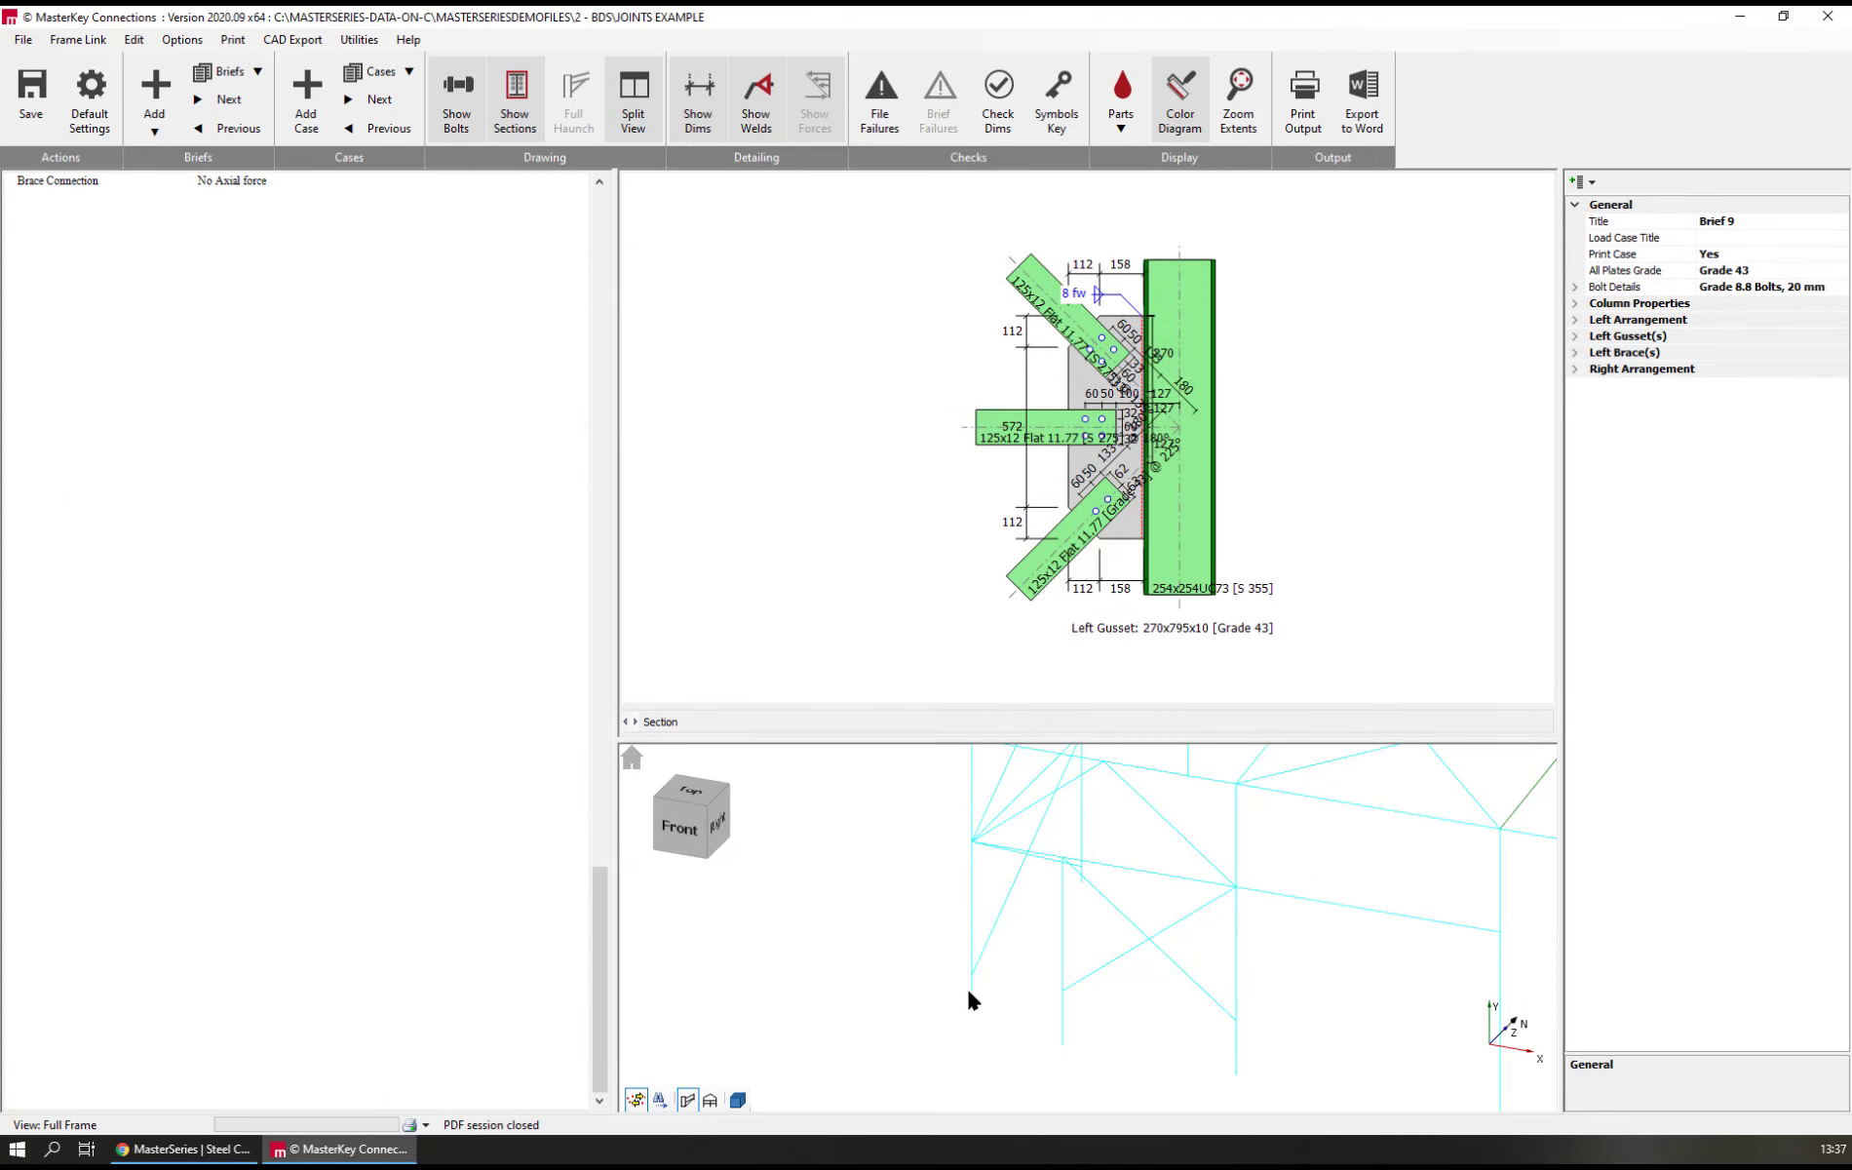
{"action": "left_click", "coordinate": [1215, 1008]}
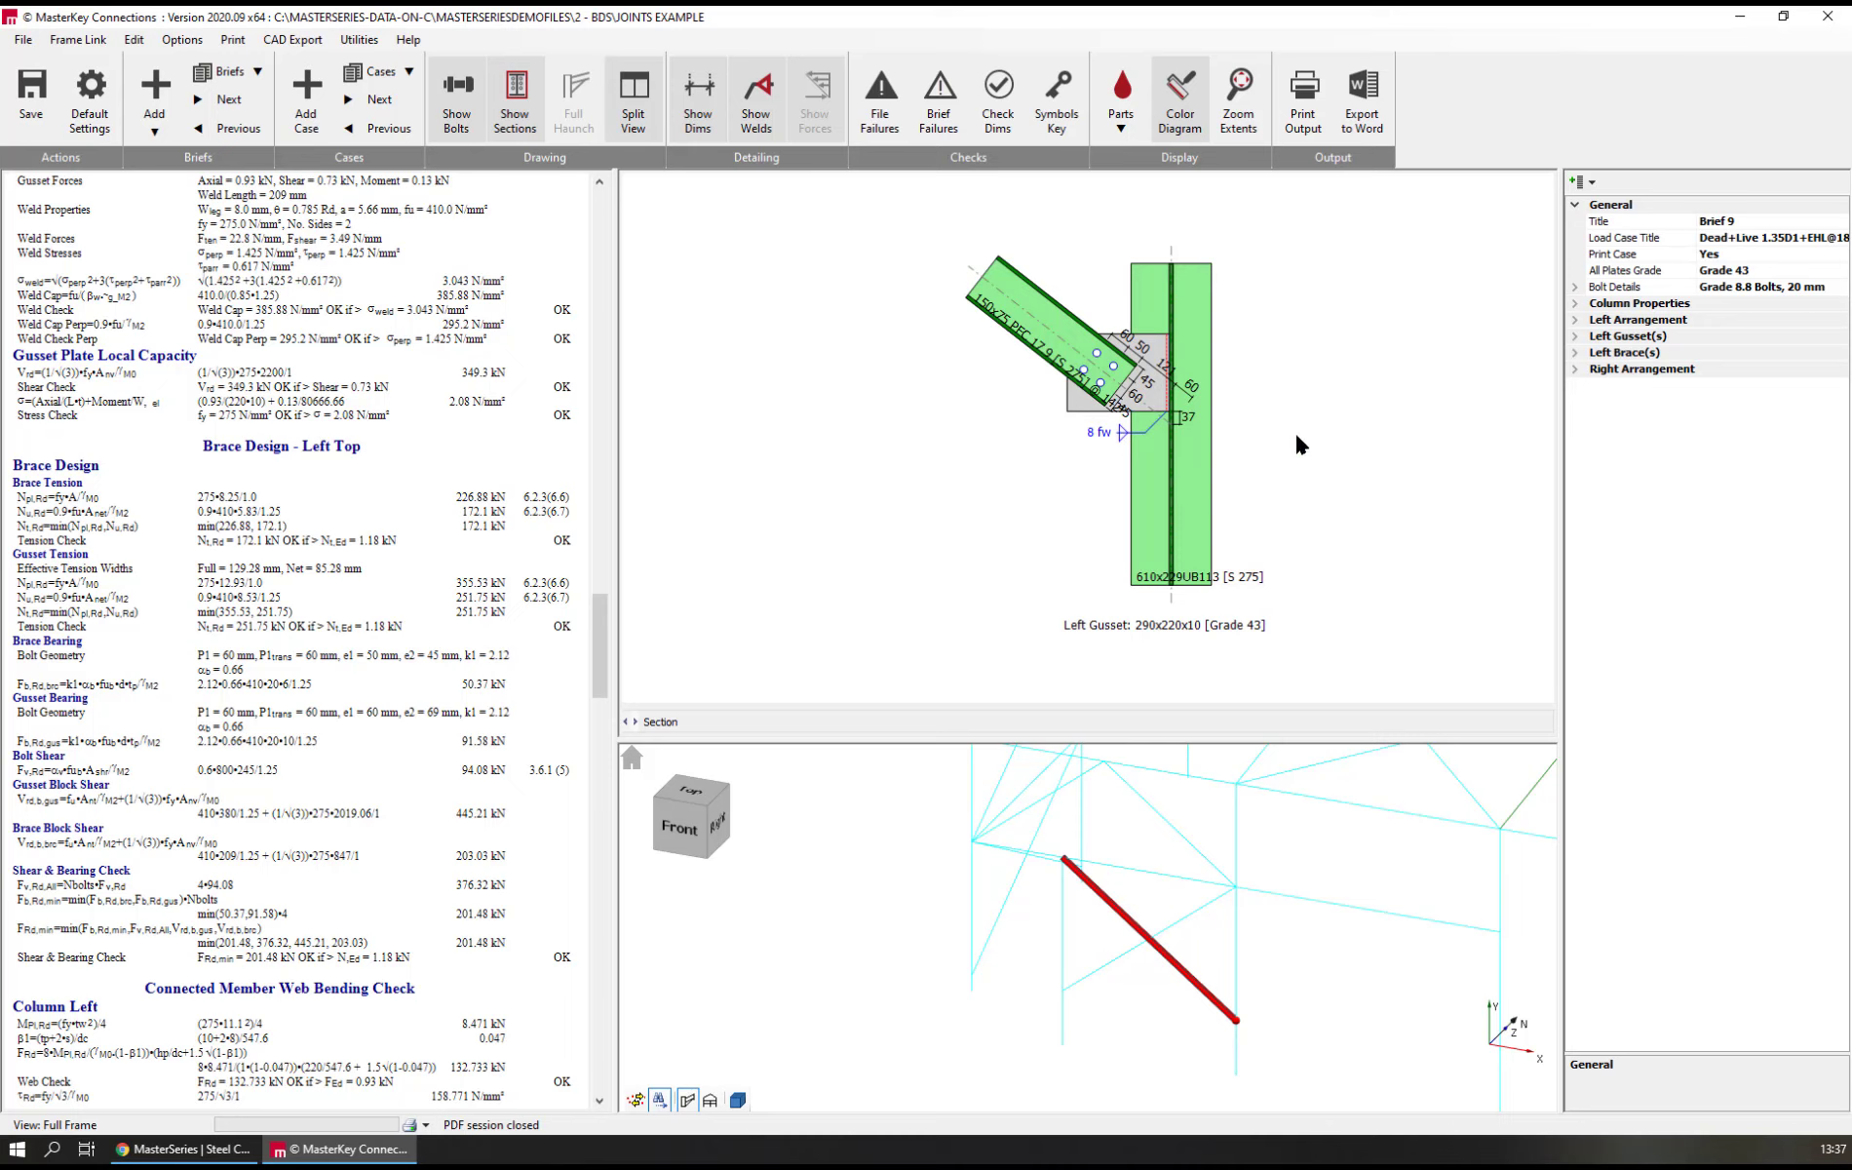
Open the left gusset's properties and try the Knuckle, Straight and Tapered gusset styles
{"action": "left_click", "coordinate": [1072, 402]}
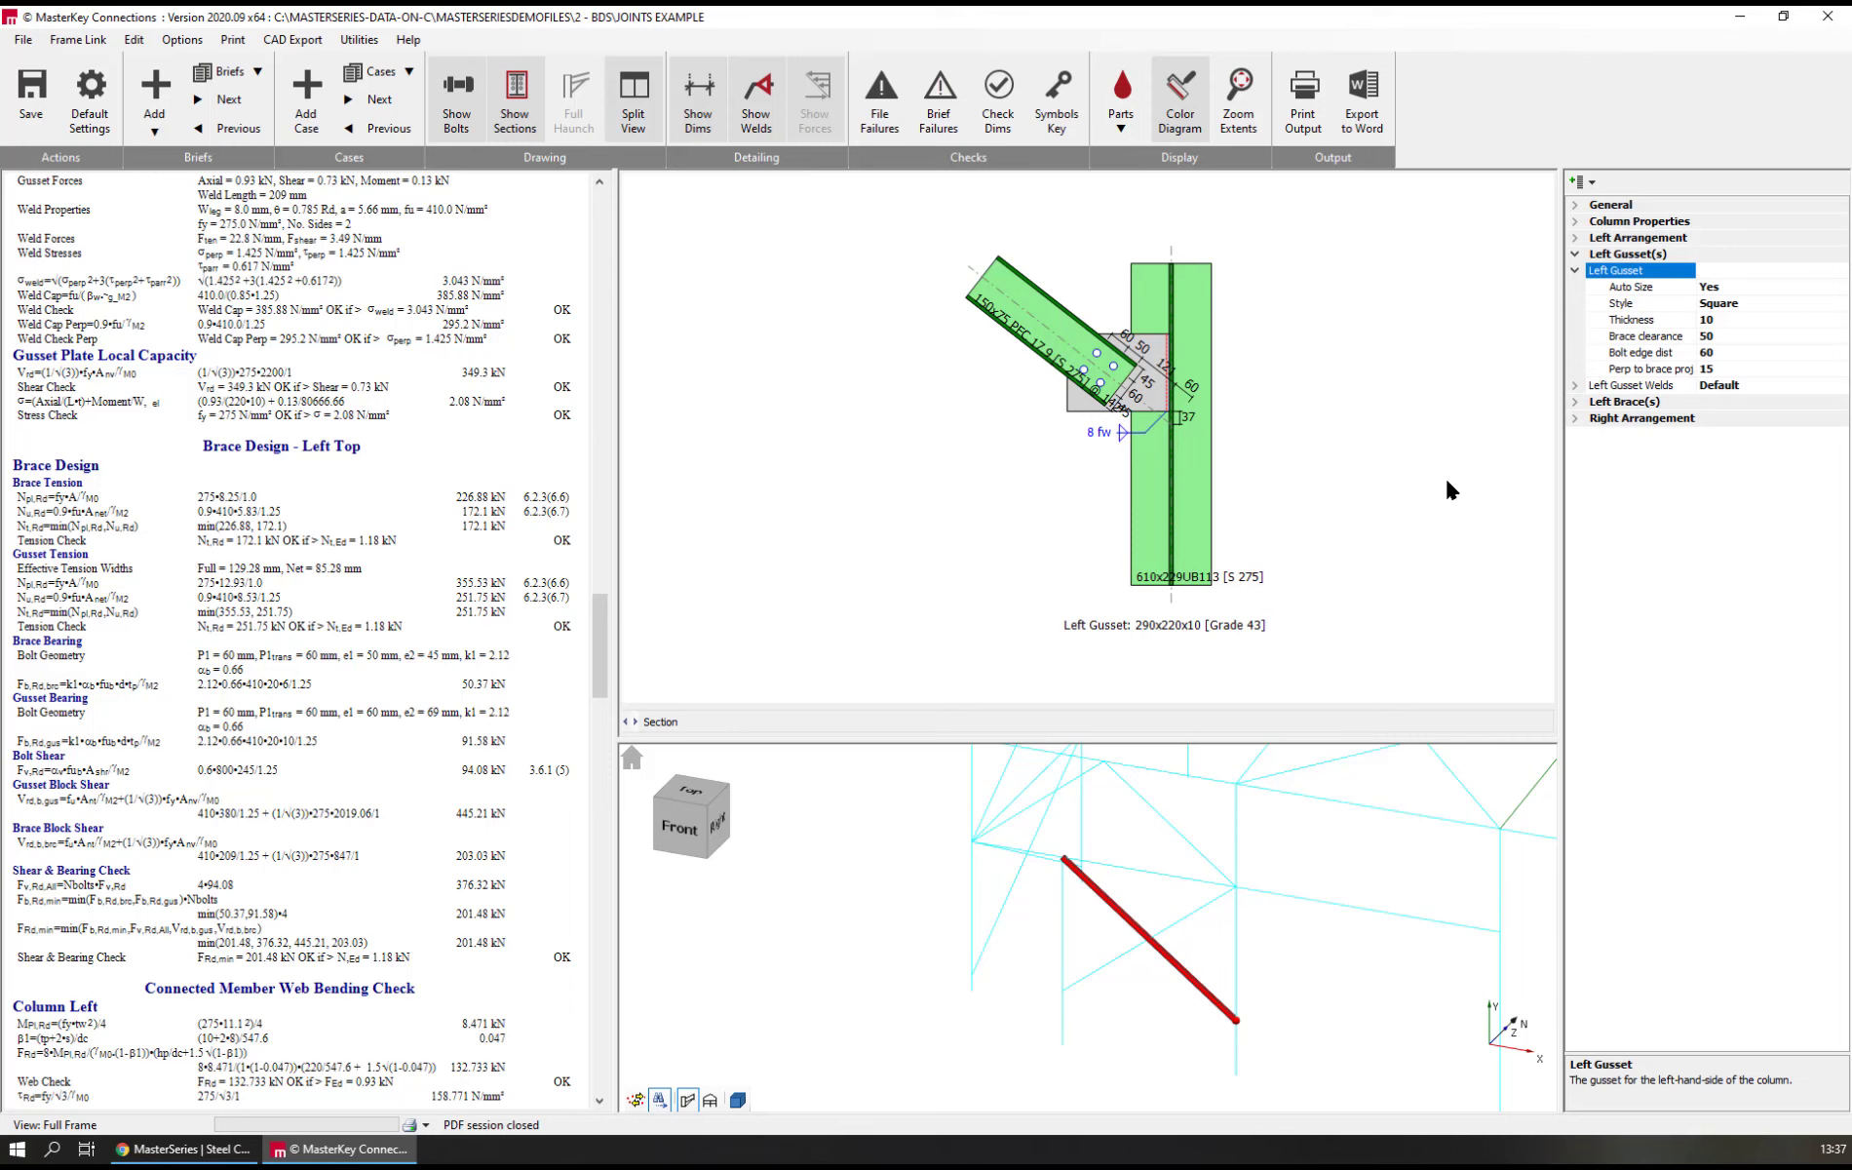
{"action": "double_click", "coordinate": [1631, 306]}
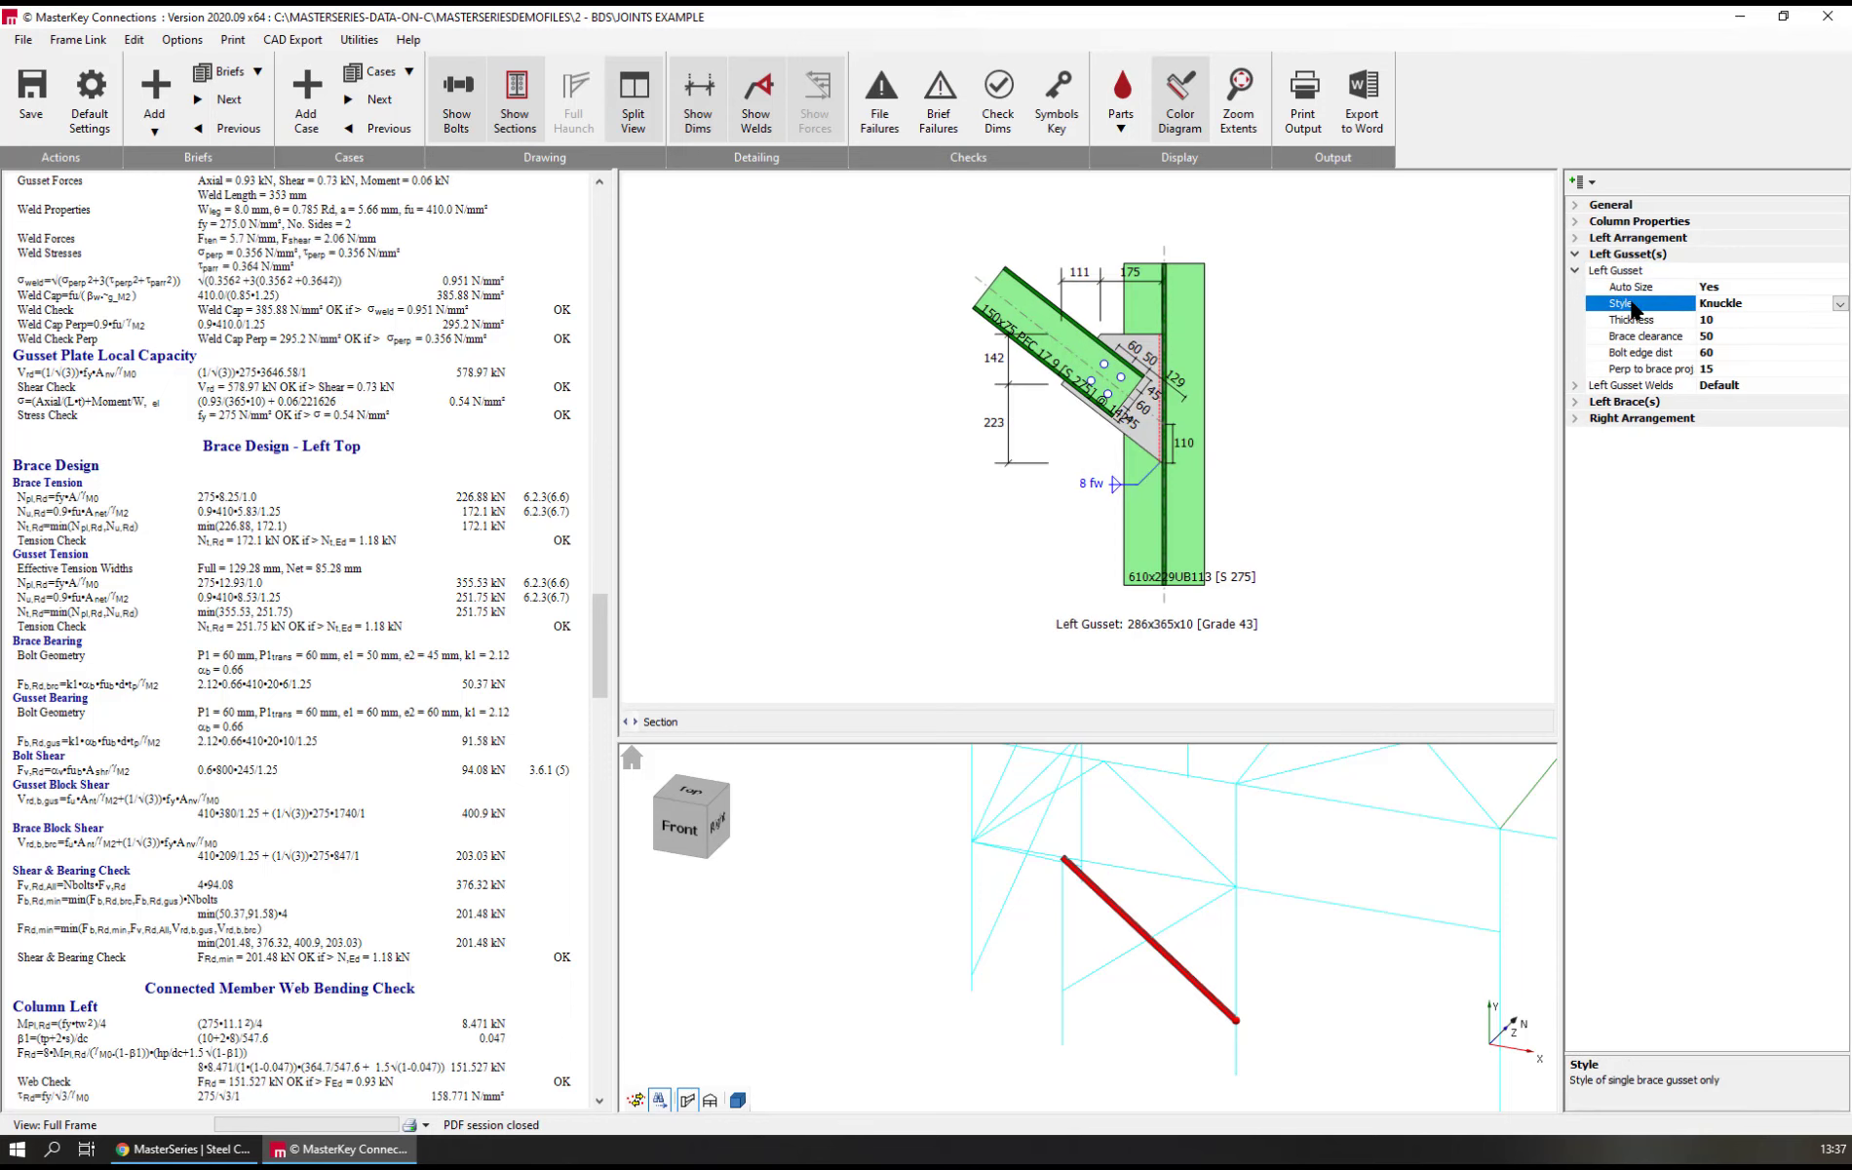
{"action": "scroll", "coordinate": [1087, 371], "scroll_direction": "up", "scroll_amount": 5}
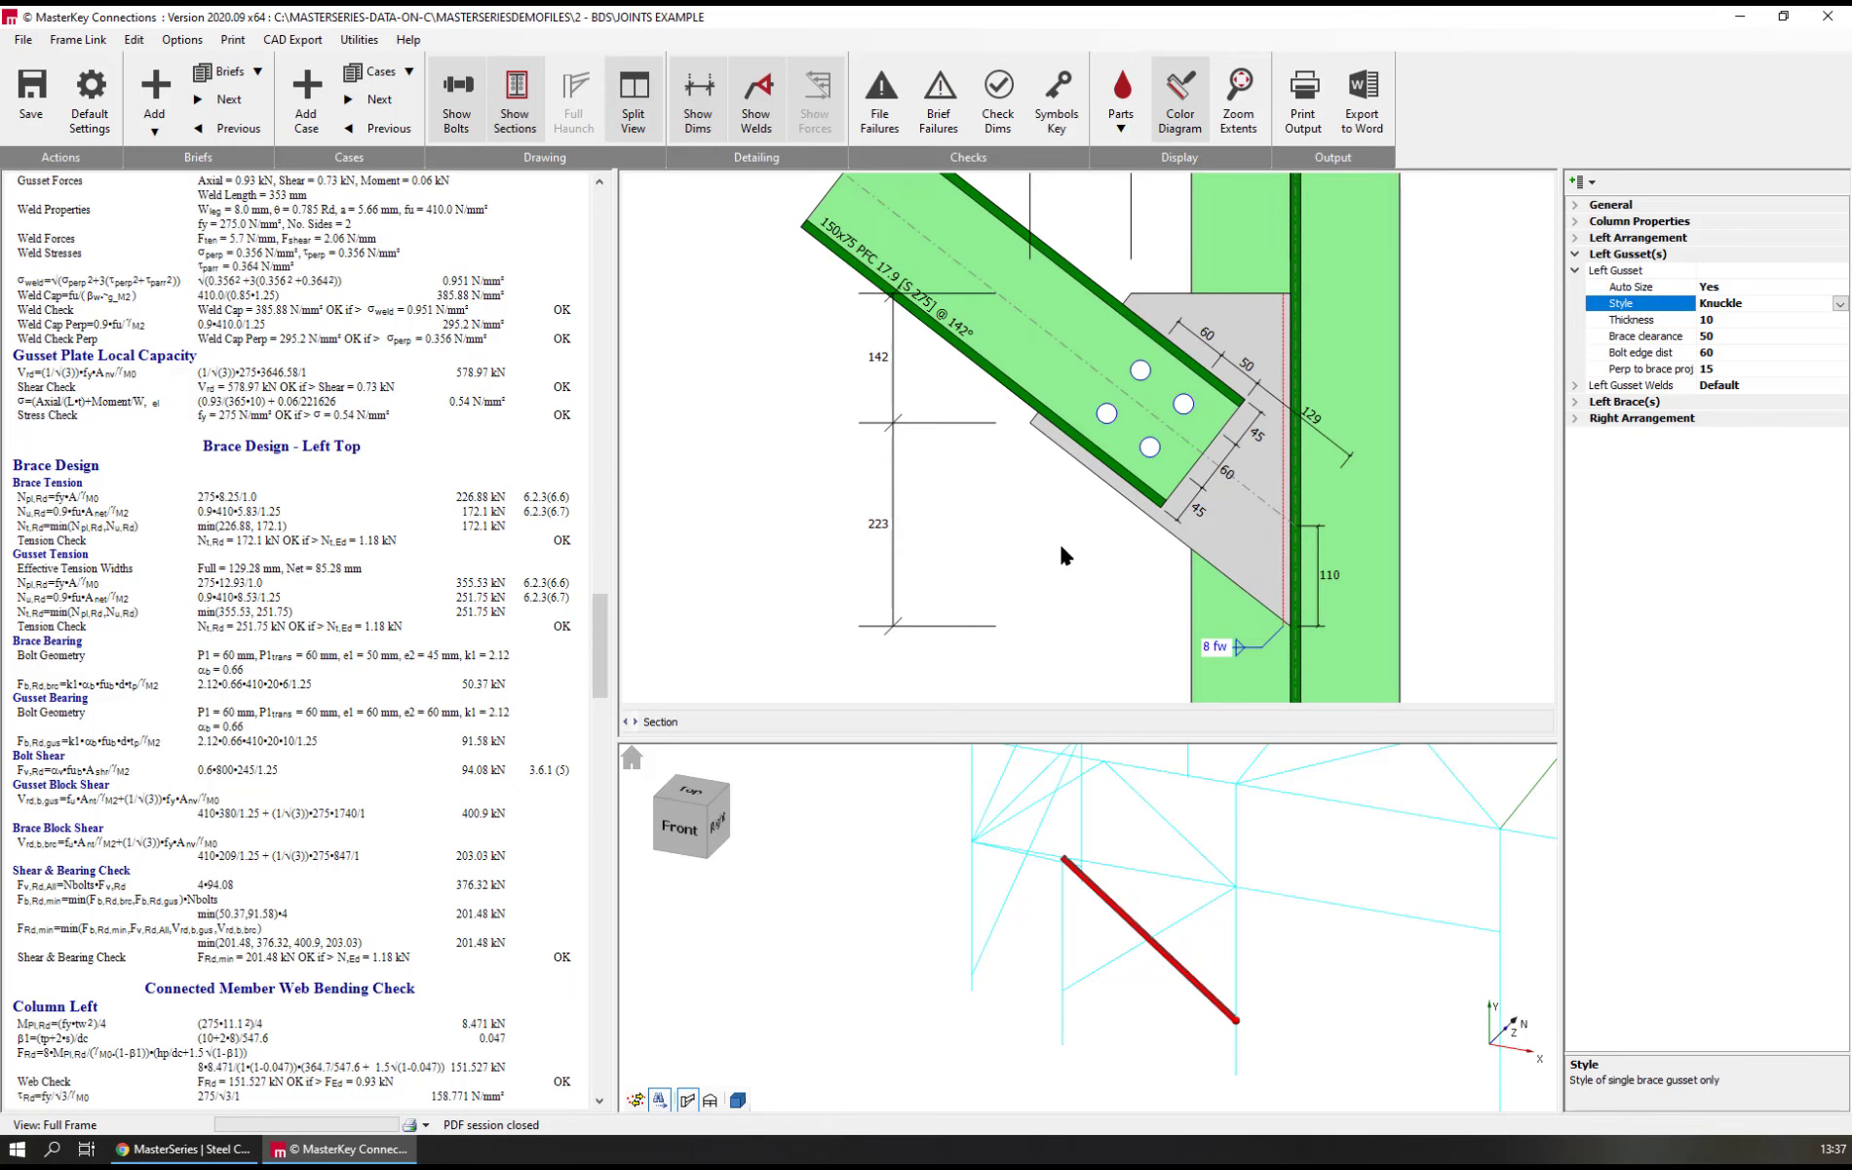
{"action": "double_click", "coordinate": [1622, 303]}
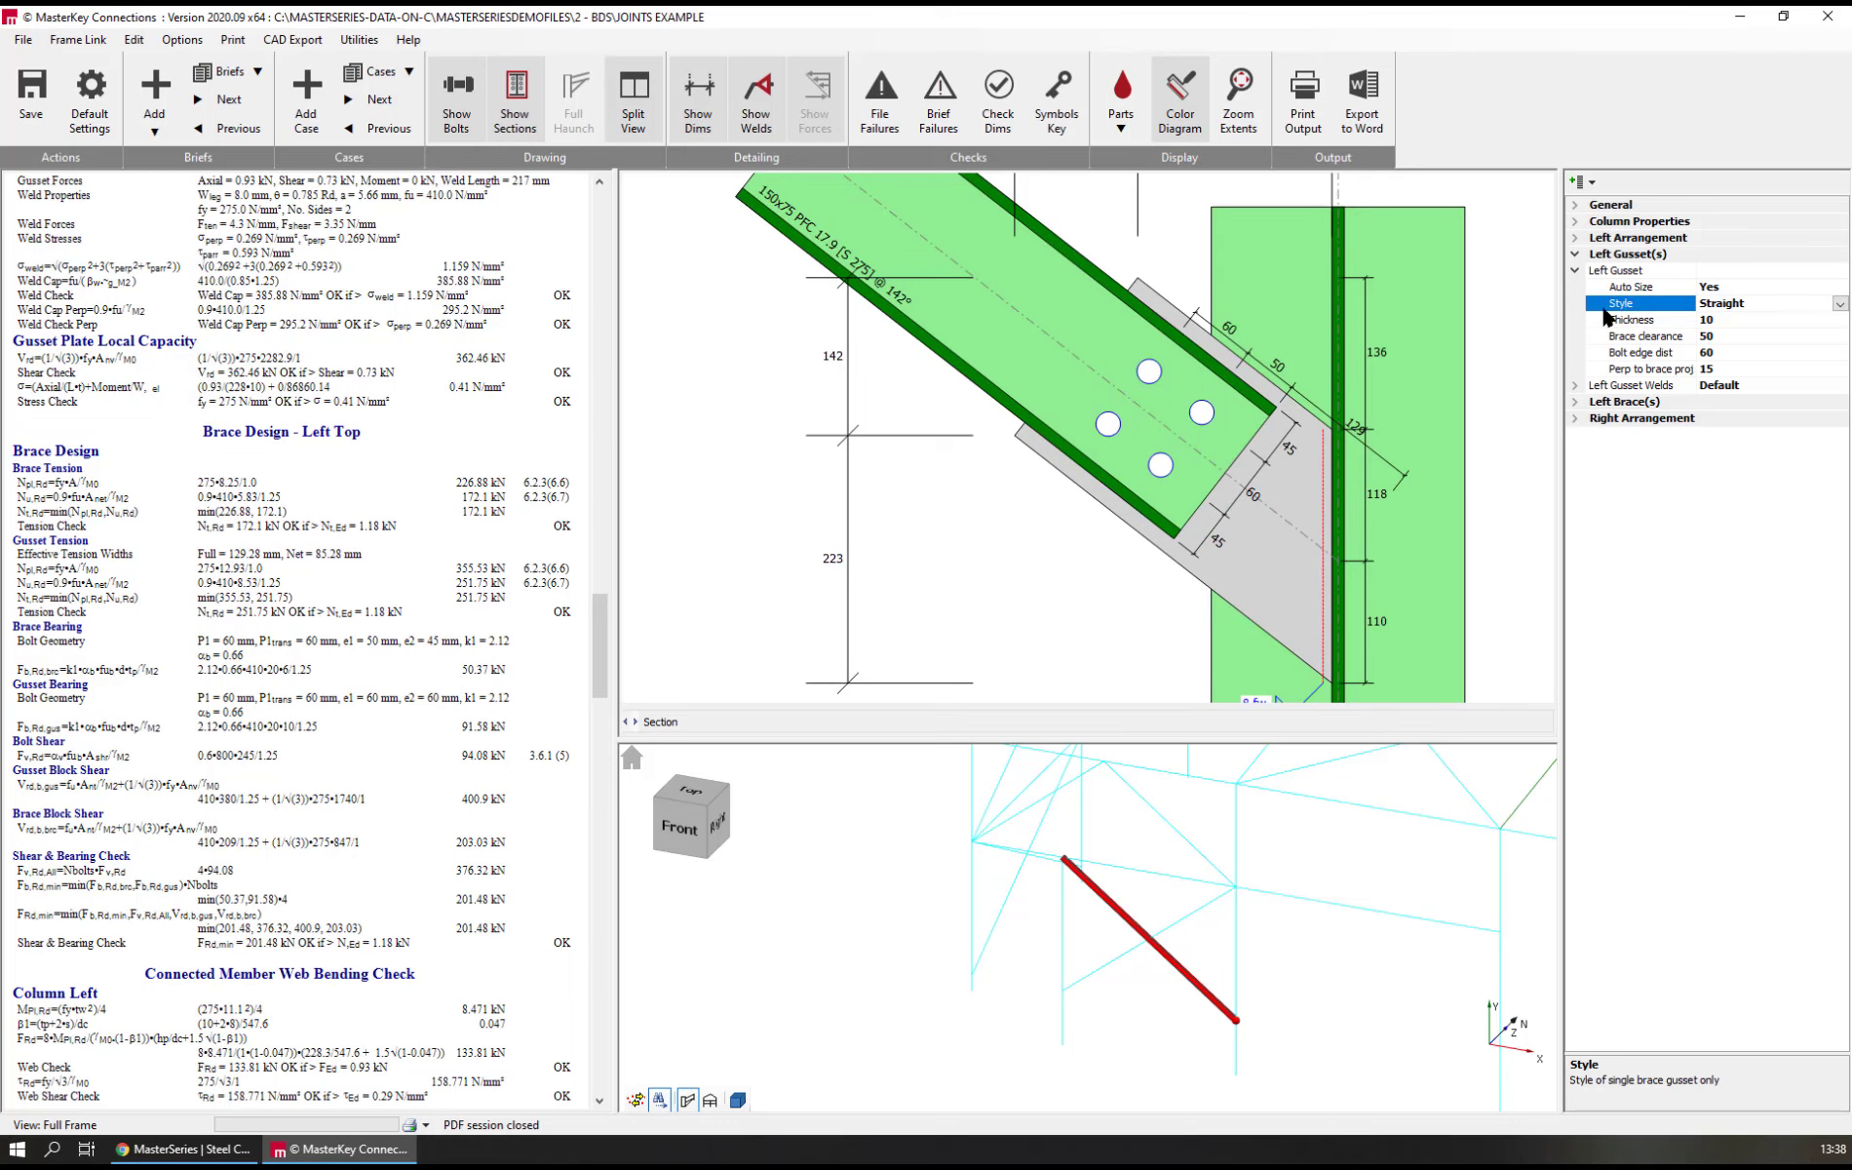
{"action": "double_click", "coordinate": [1620, 305]}
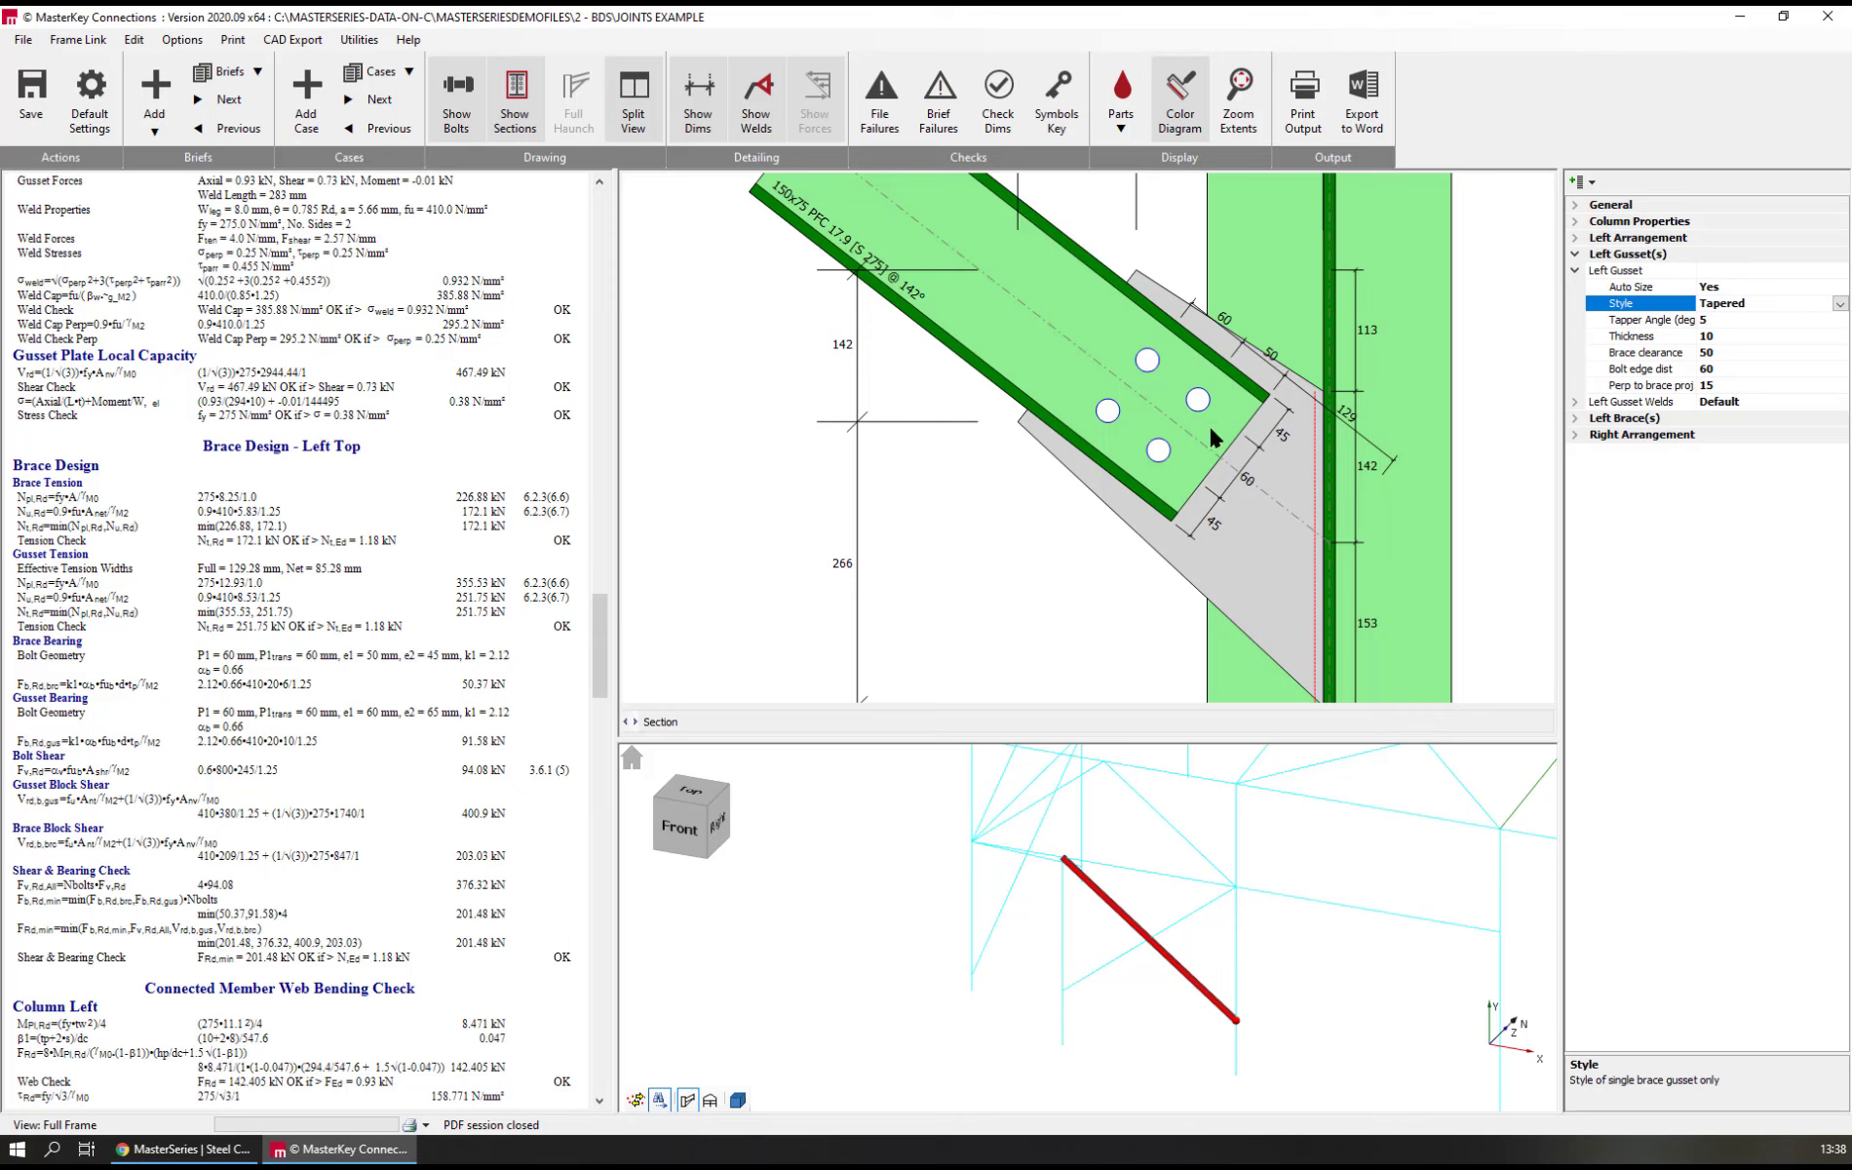
Try the Straight, Triangle and Square styles on the left gusset
{"action": "left_click", "coordinate": [1840, 303]}
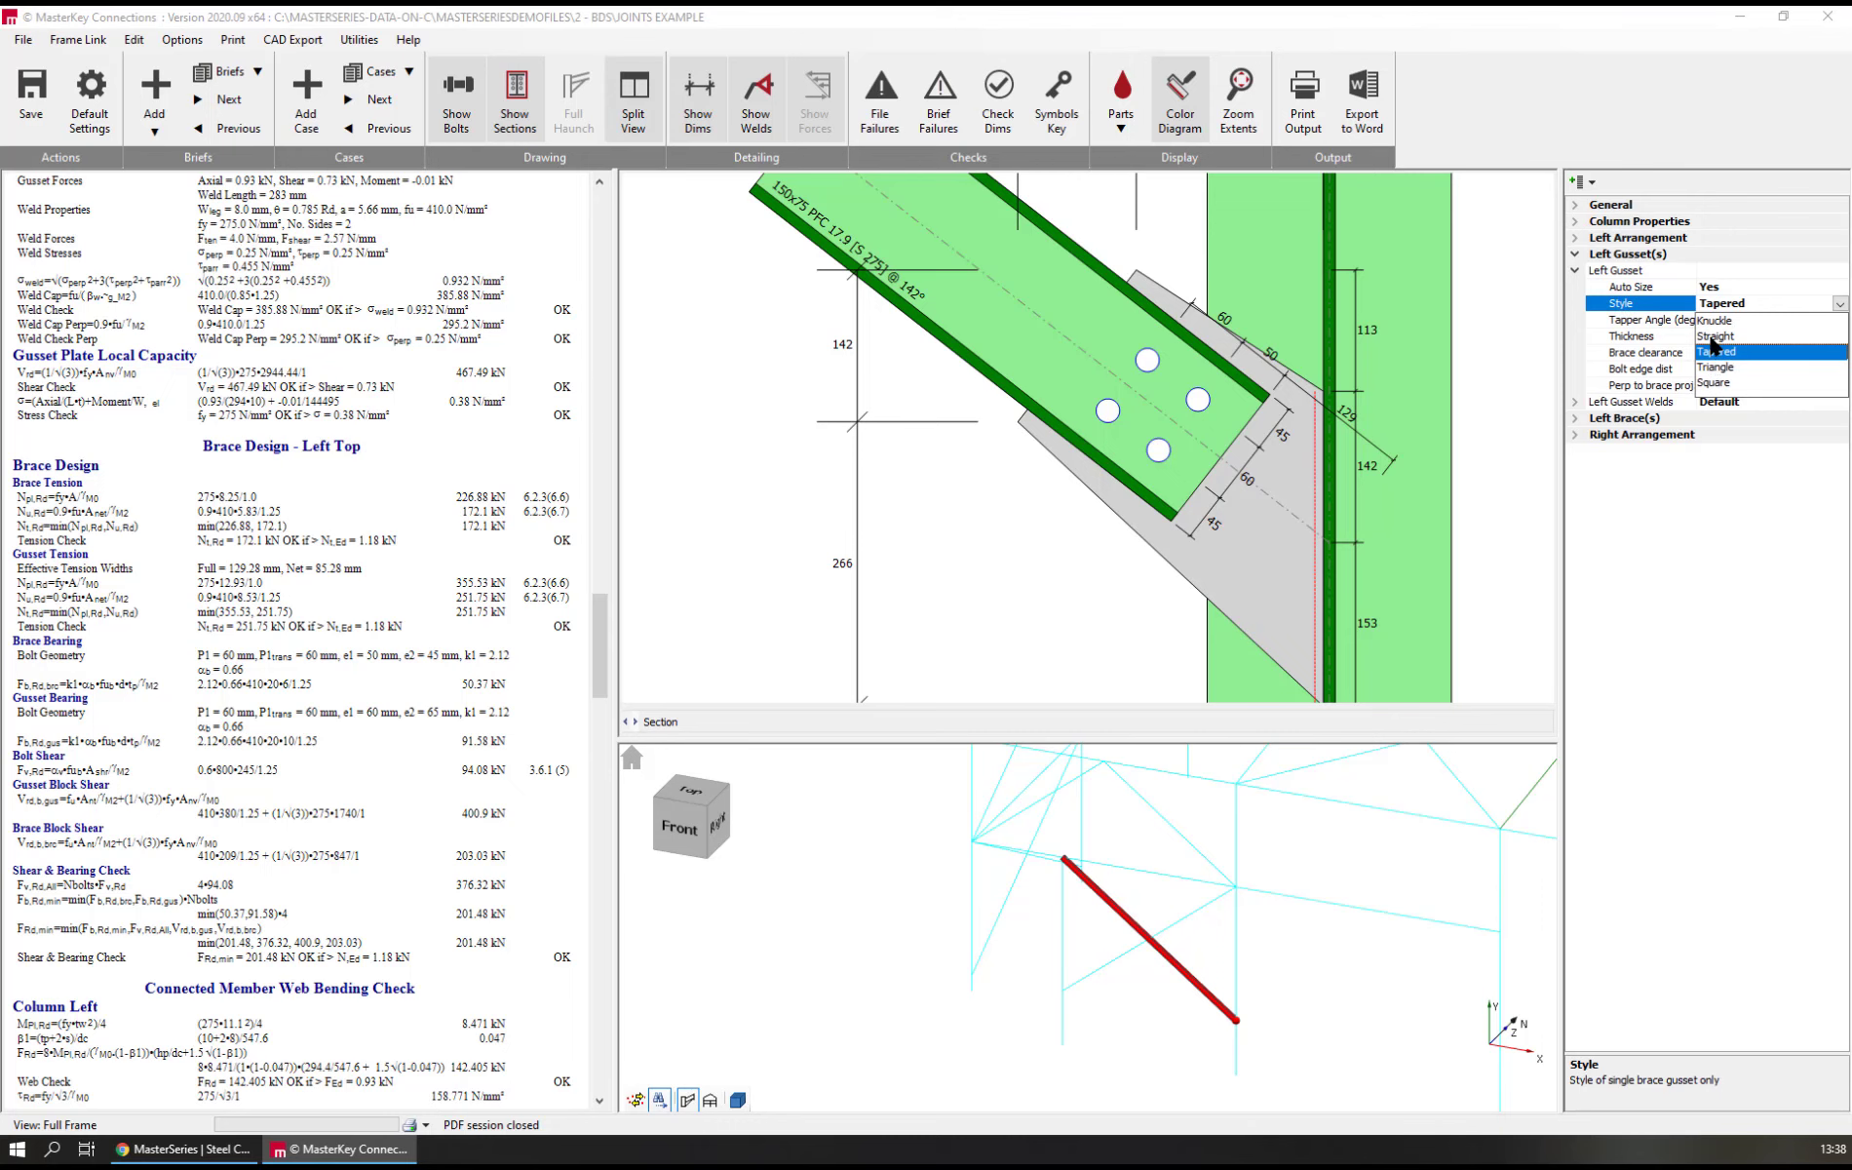
{"action": "left_click", "coordinate": [1715, 335]}
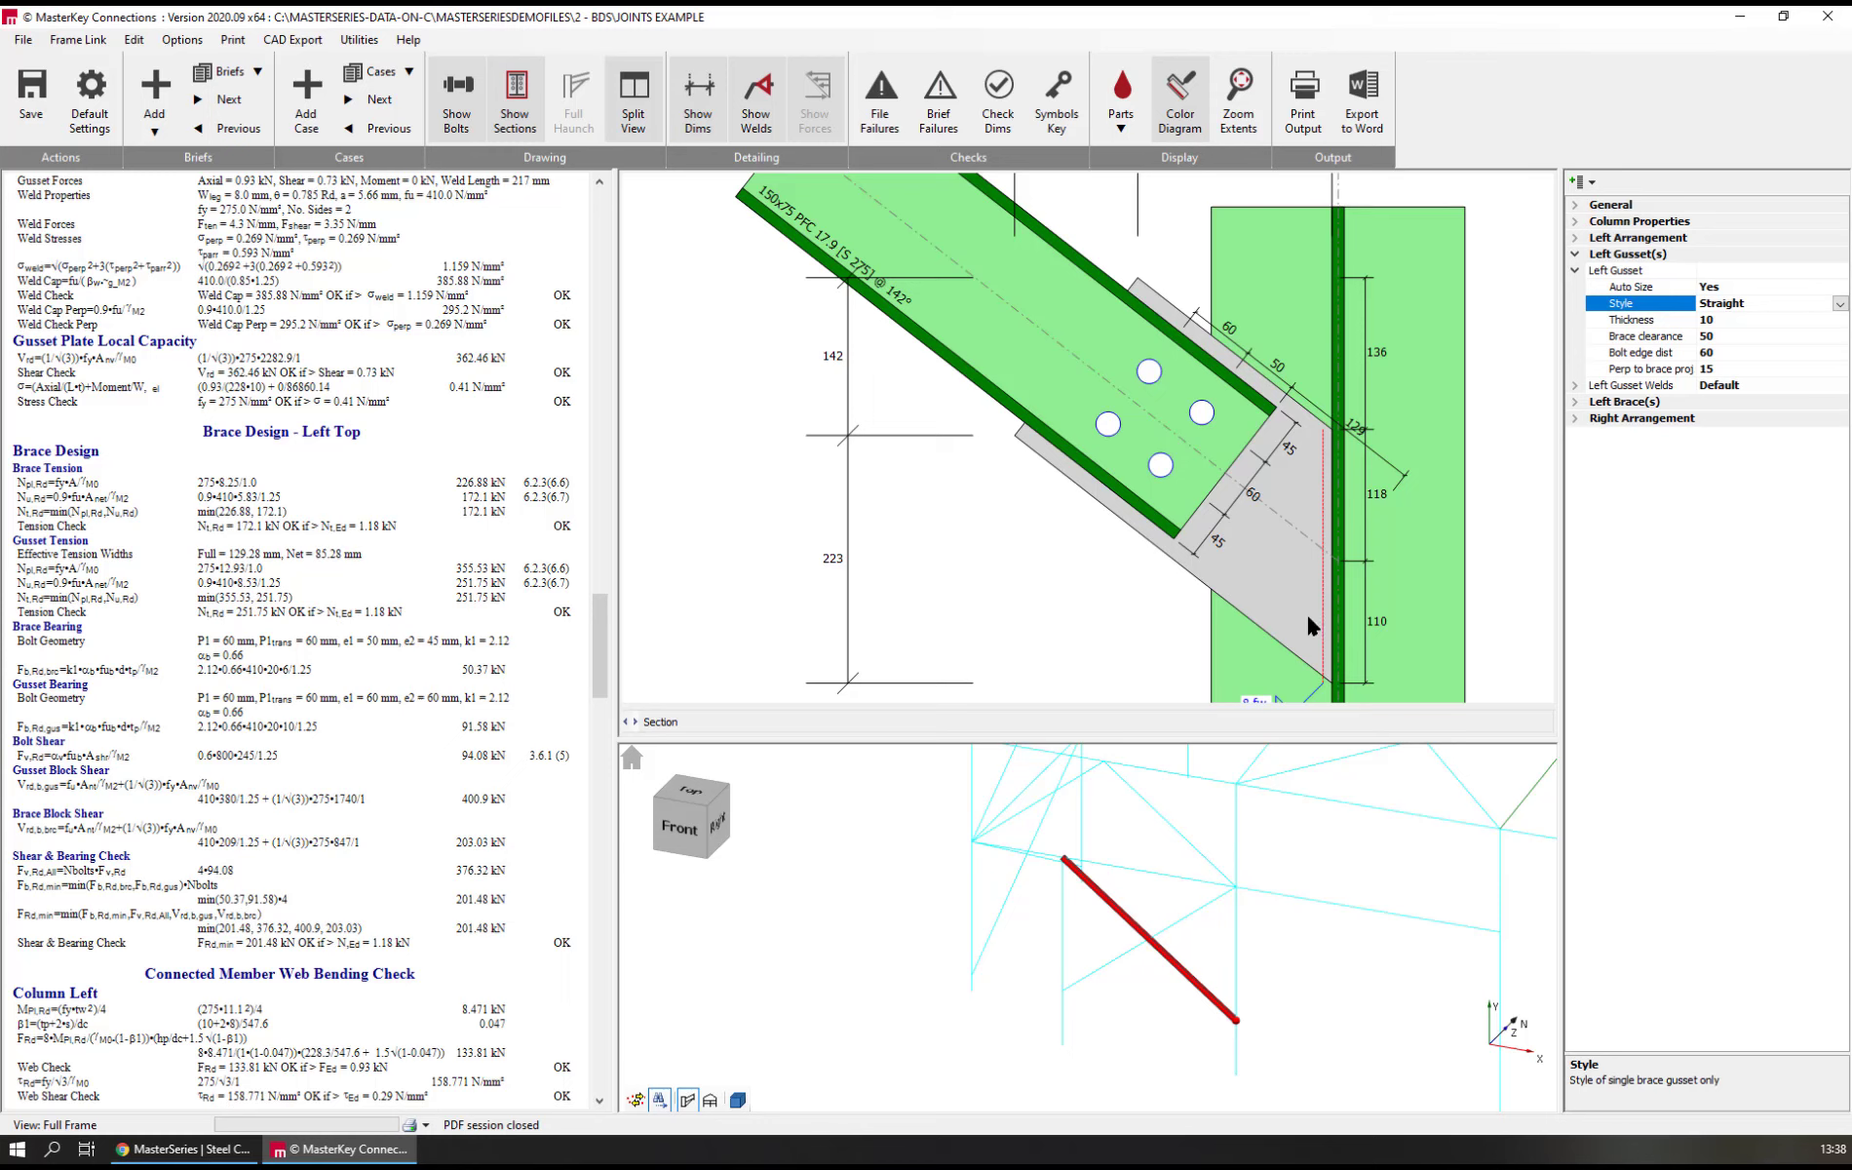
{"action": "left_click", "coordinate": [1838, 304]}
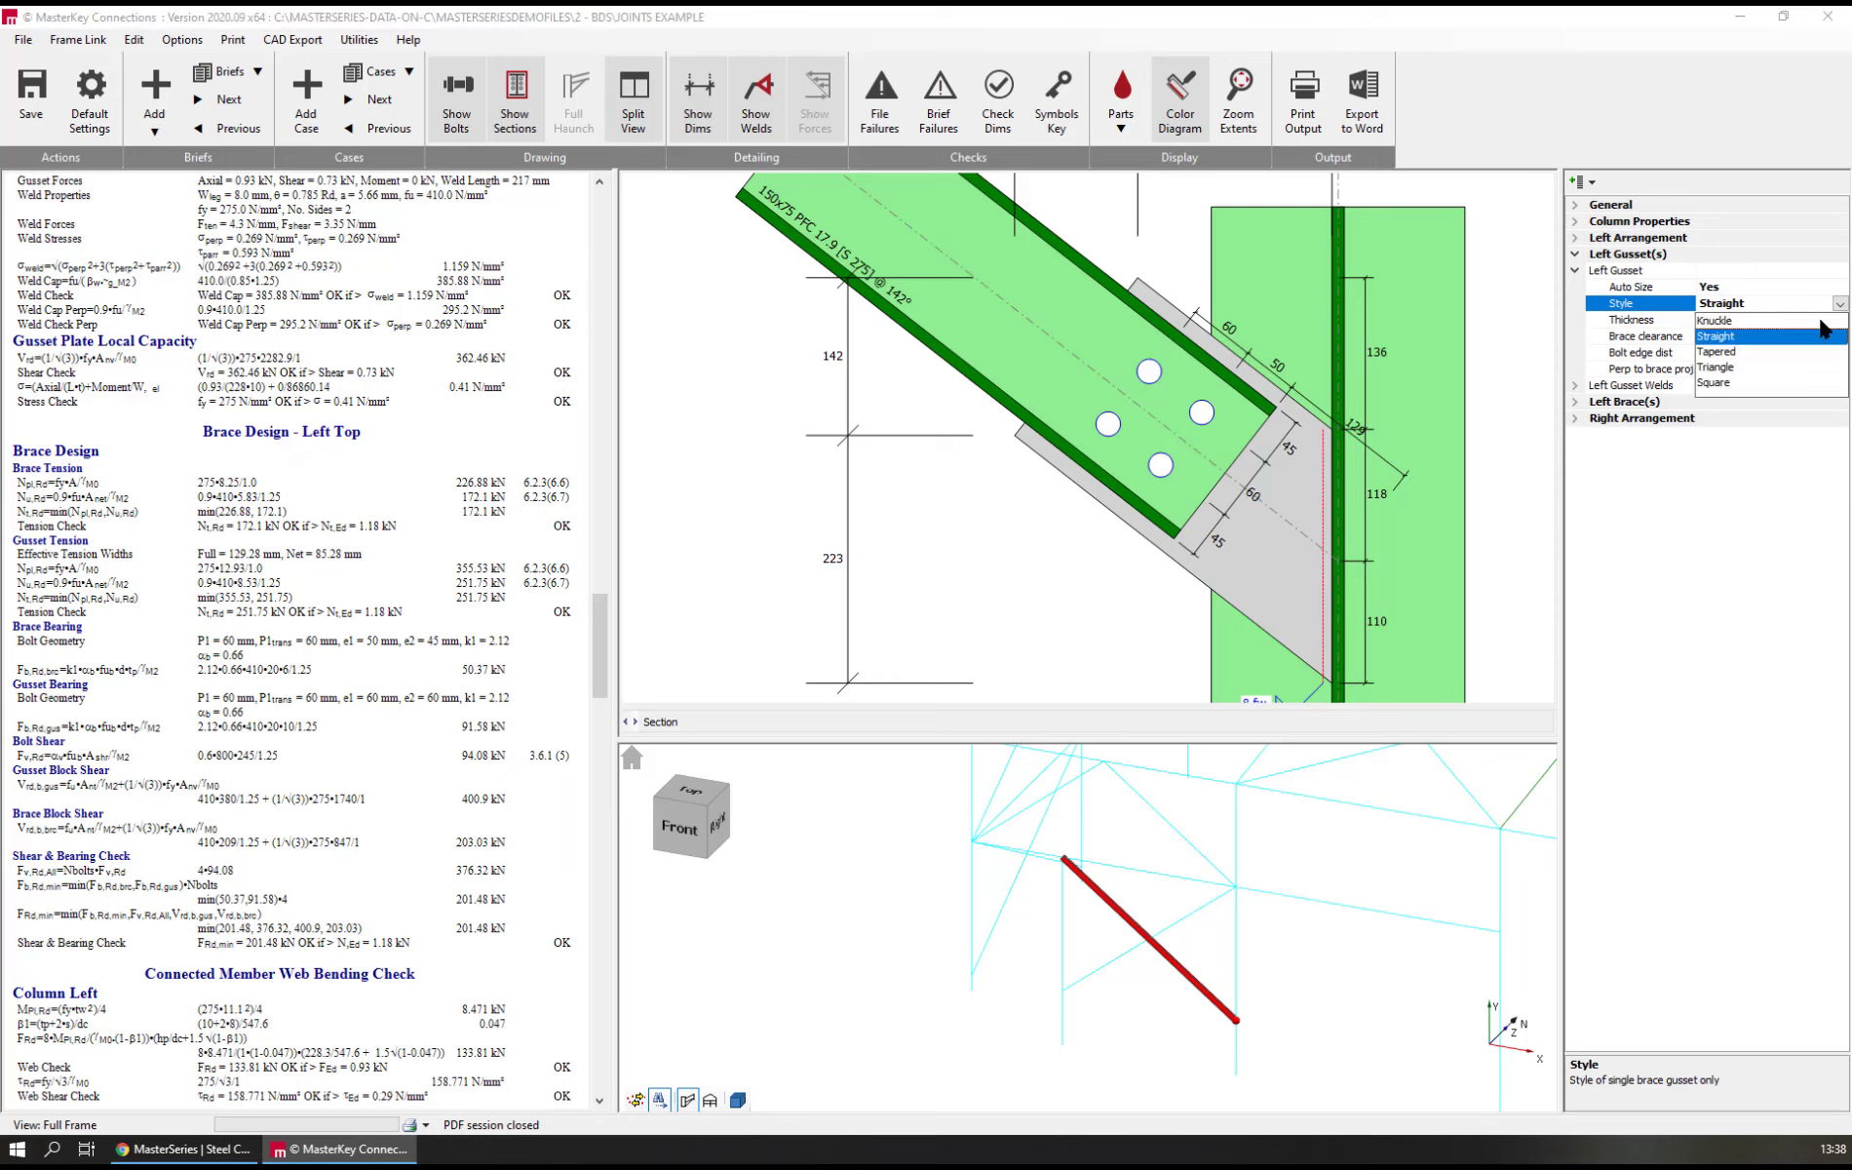
{"action": "left_click", "coordinate": [1716, 367]}
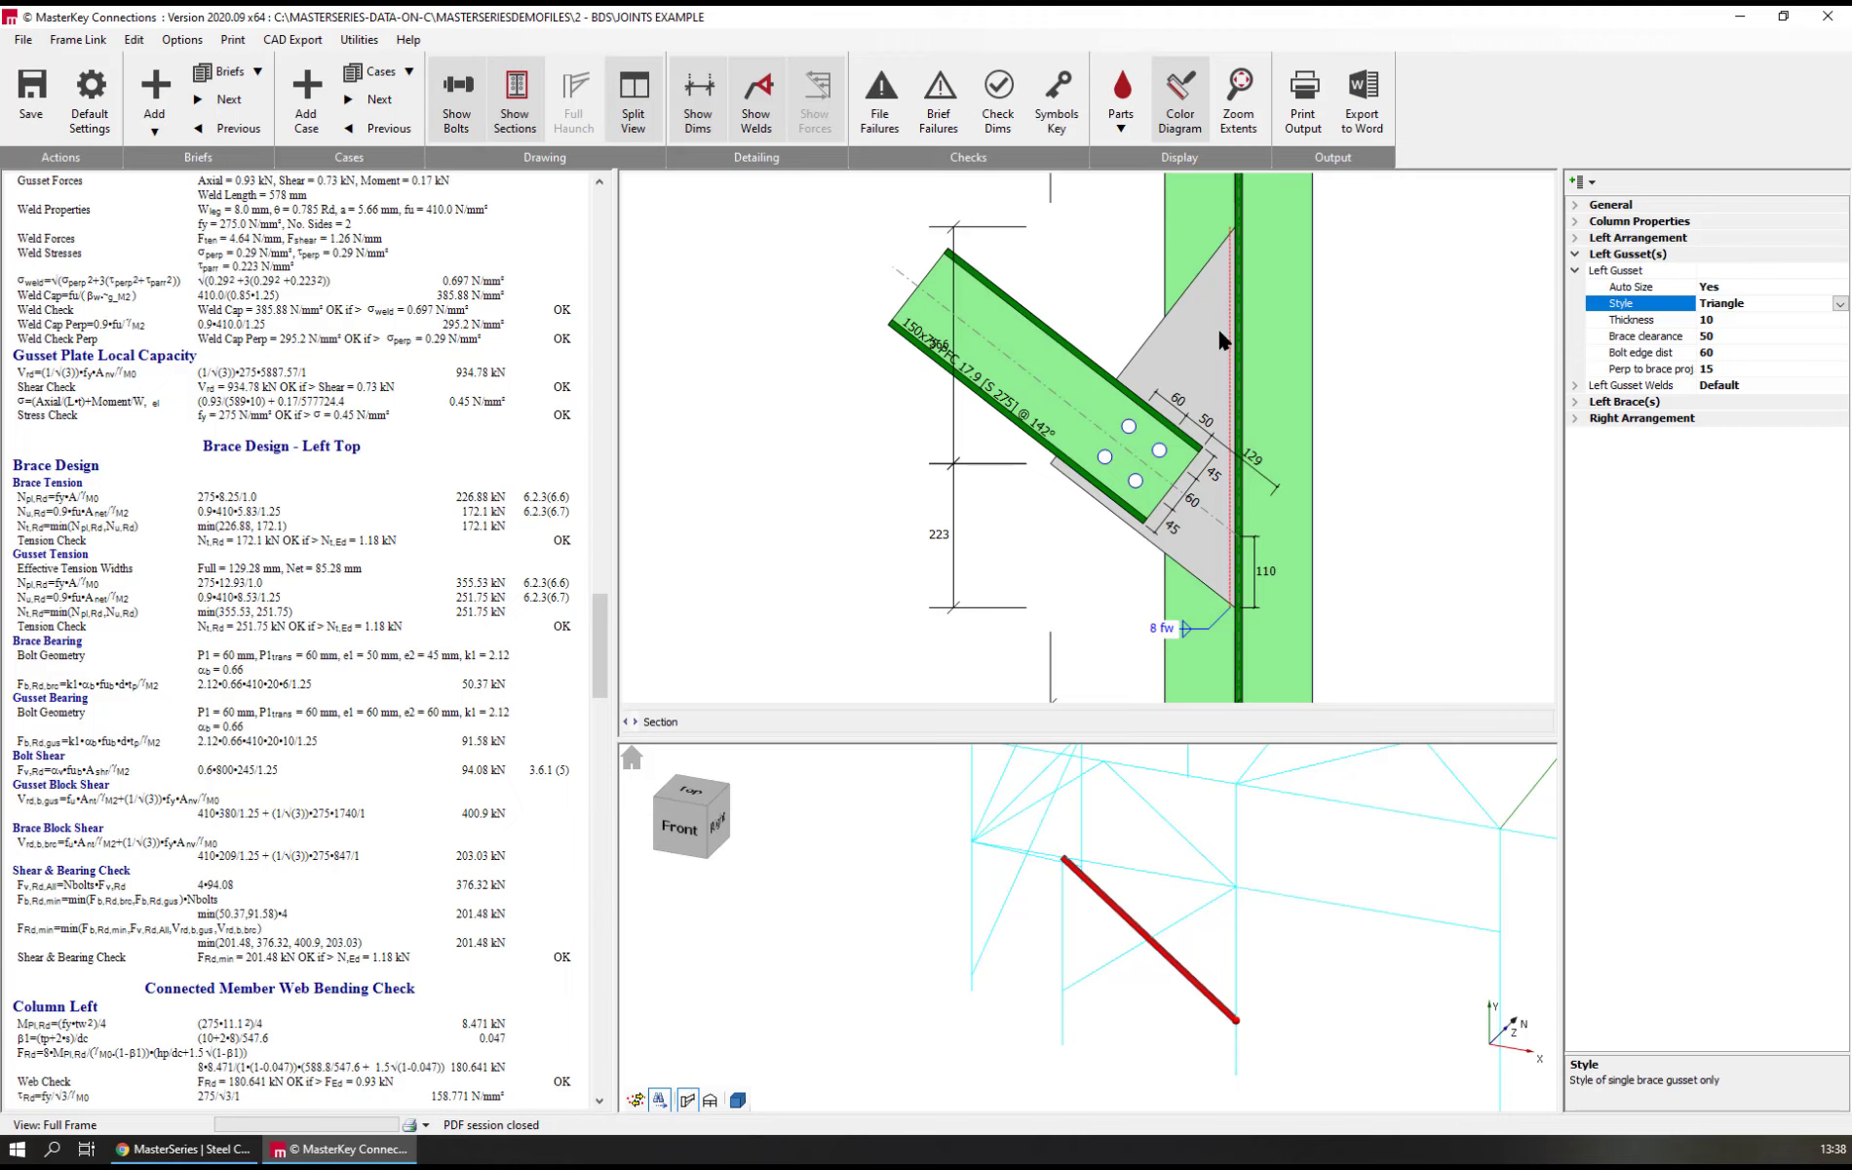
{"action": "left_click", "coordinate": [1840, 305]}
{"action": "left_click", "coordinate": [1718, 380]}
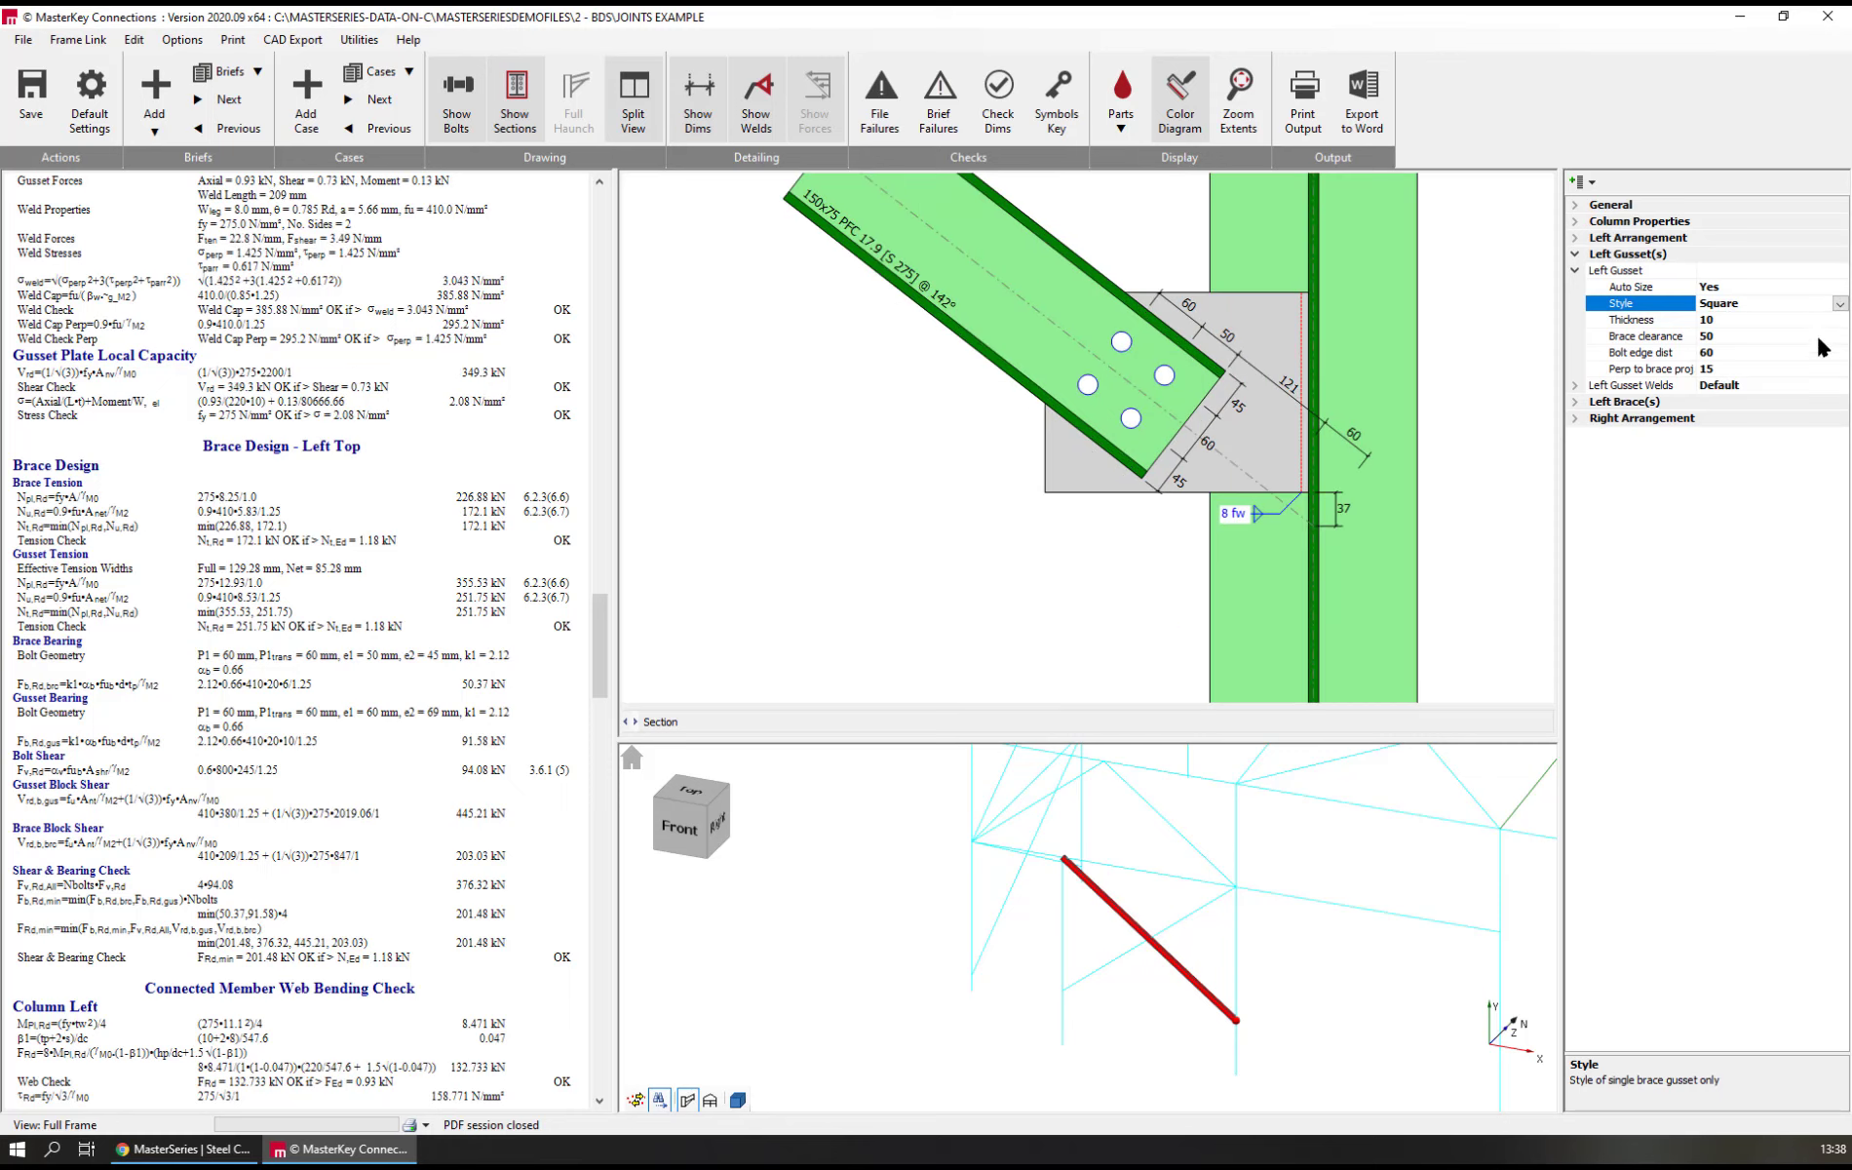
Set the left gusset's style to Straight and try perpendicular-to-brace projections of 0 and 5 mm, keeping 5 mm
{"action": "left_click", "coordinate": [1840, 304]}
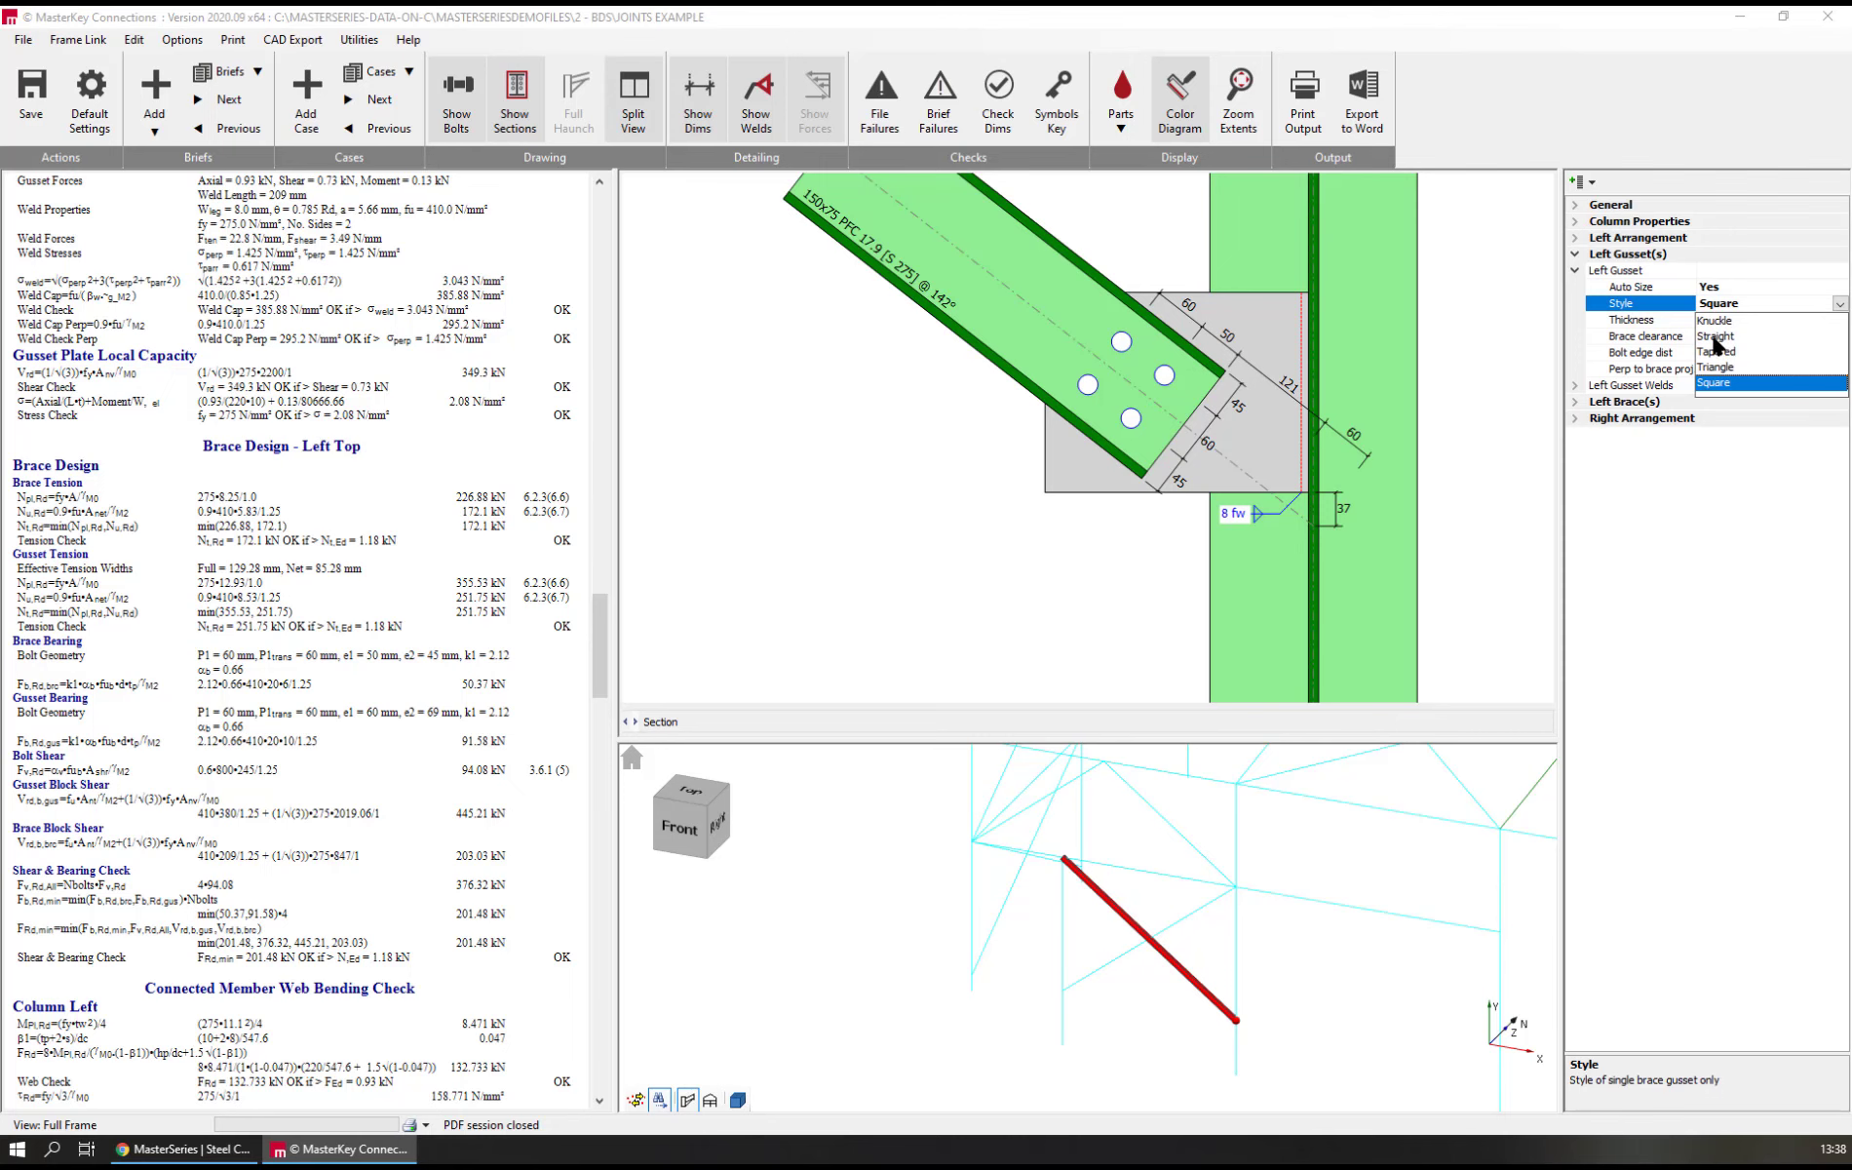
{"action": "left_click", "coordinate": [1716, 336]}
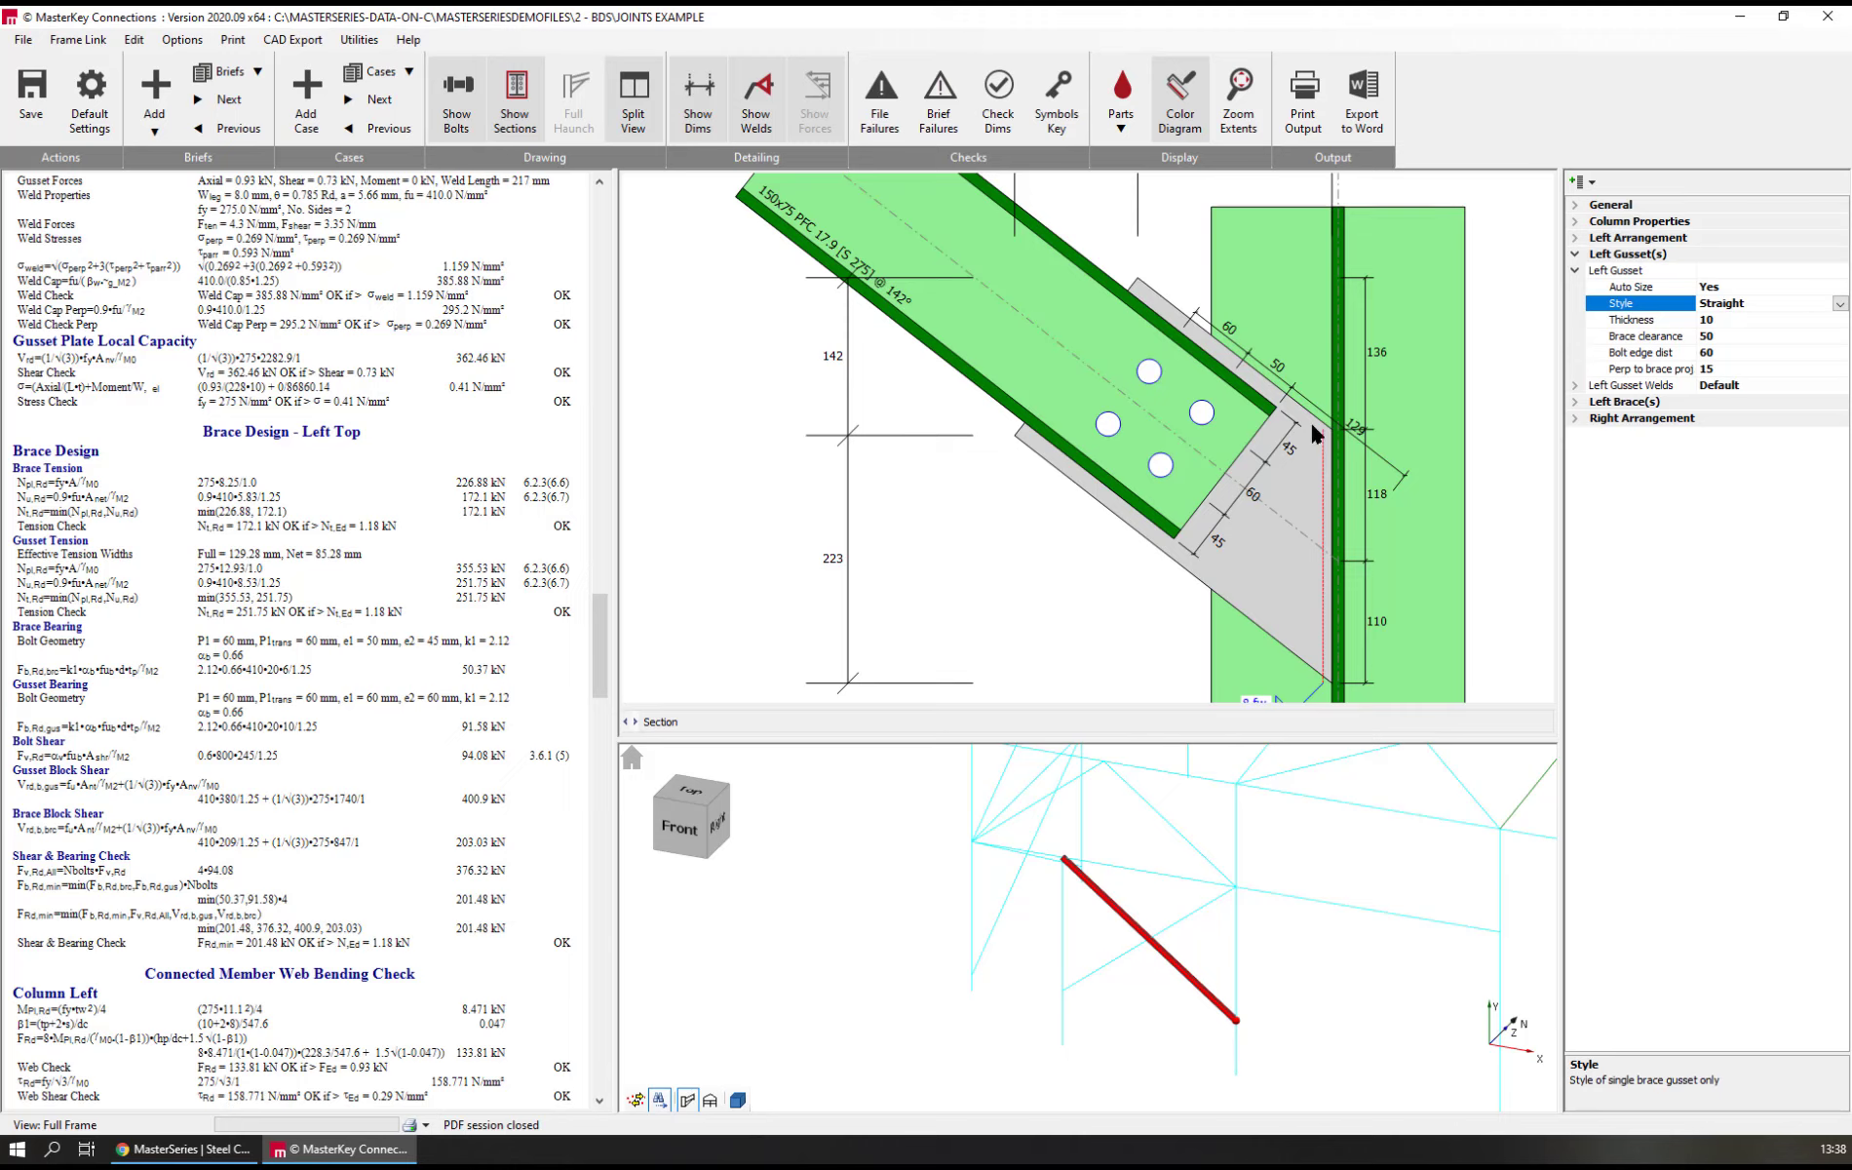
{"action": "left_click", "coordinate": [1647, 372]}
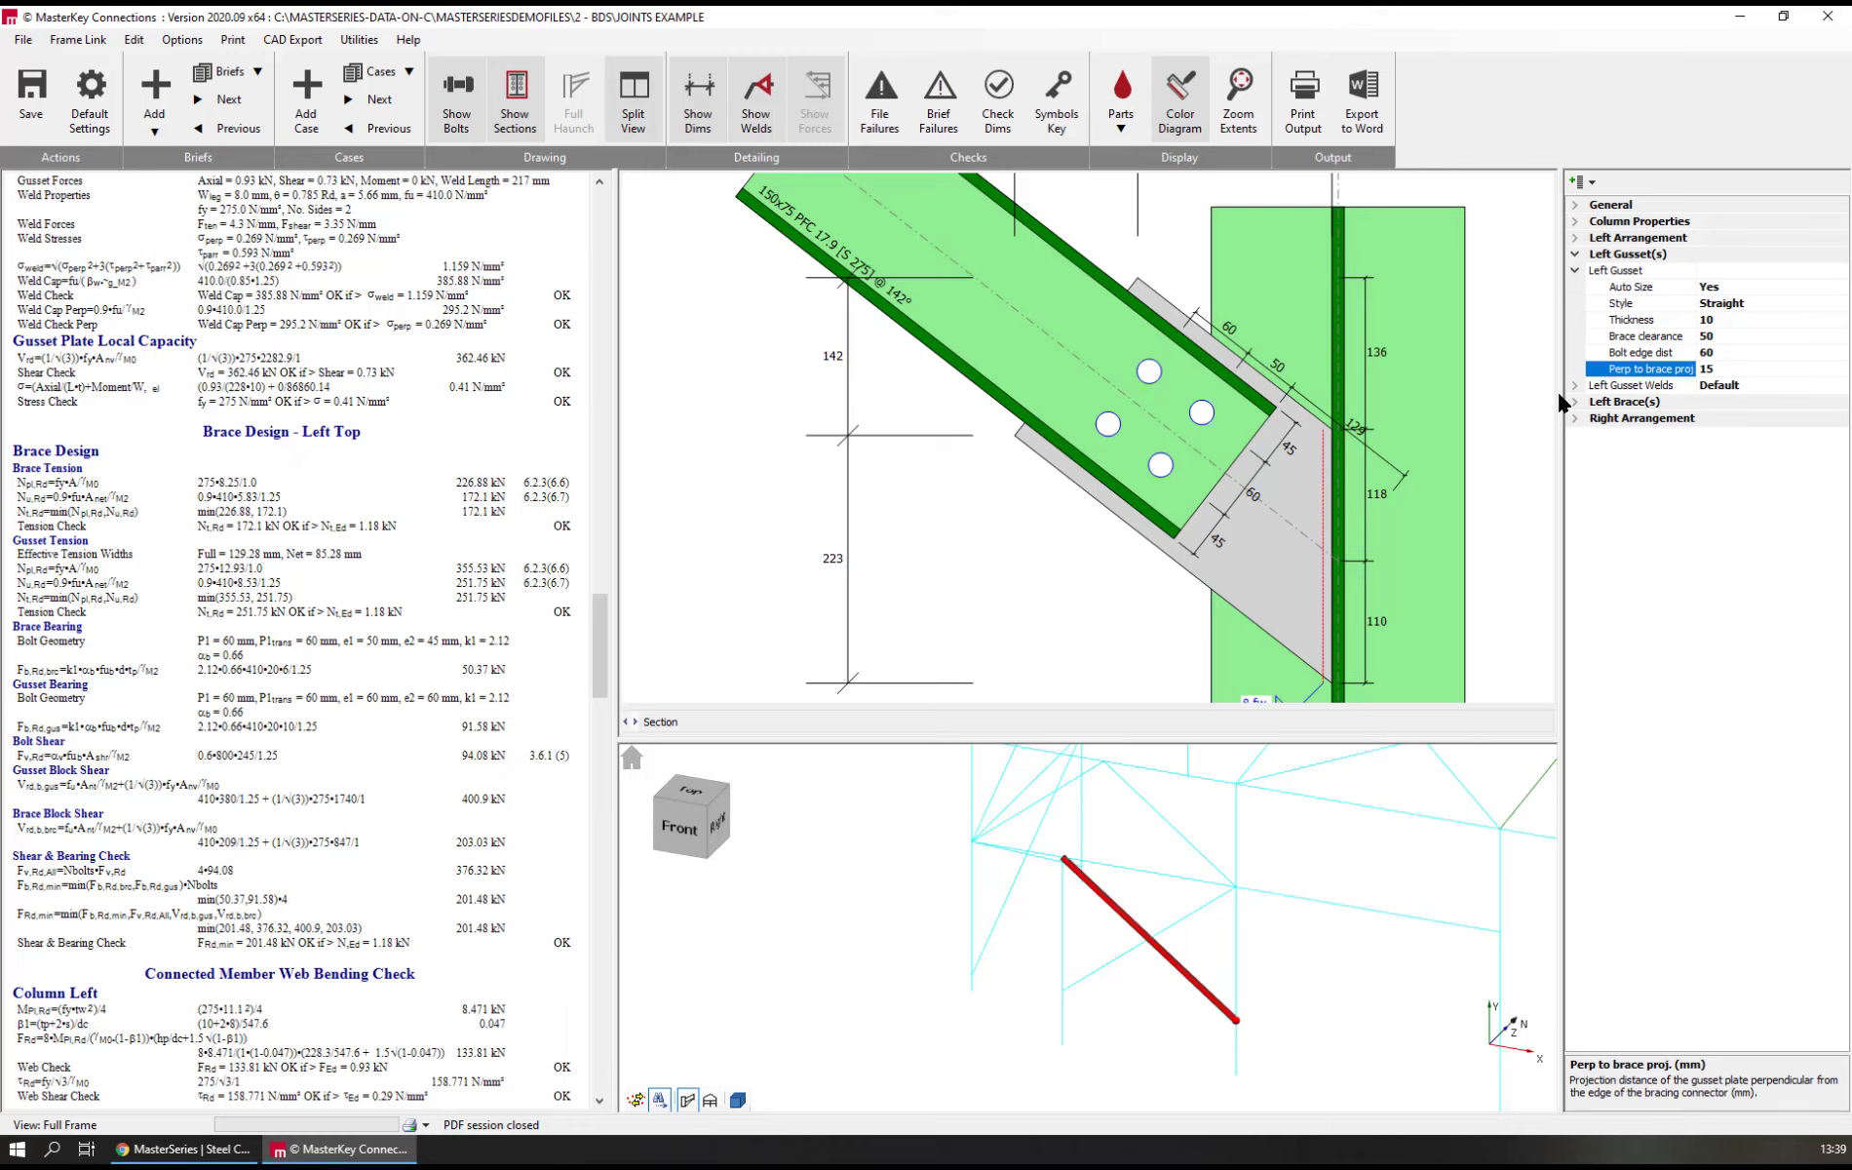
{"action": "type", "text": "0"}
{"action": "key", "text": "Return"}
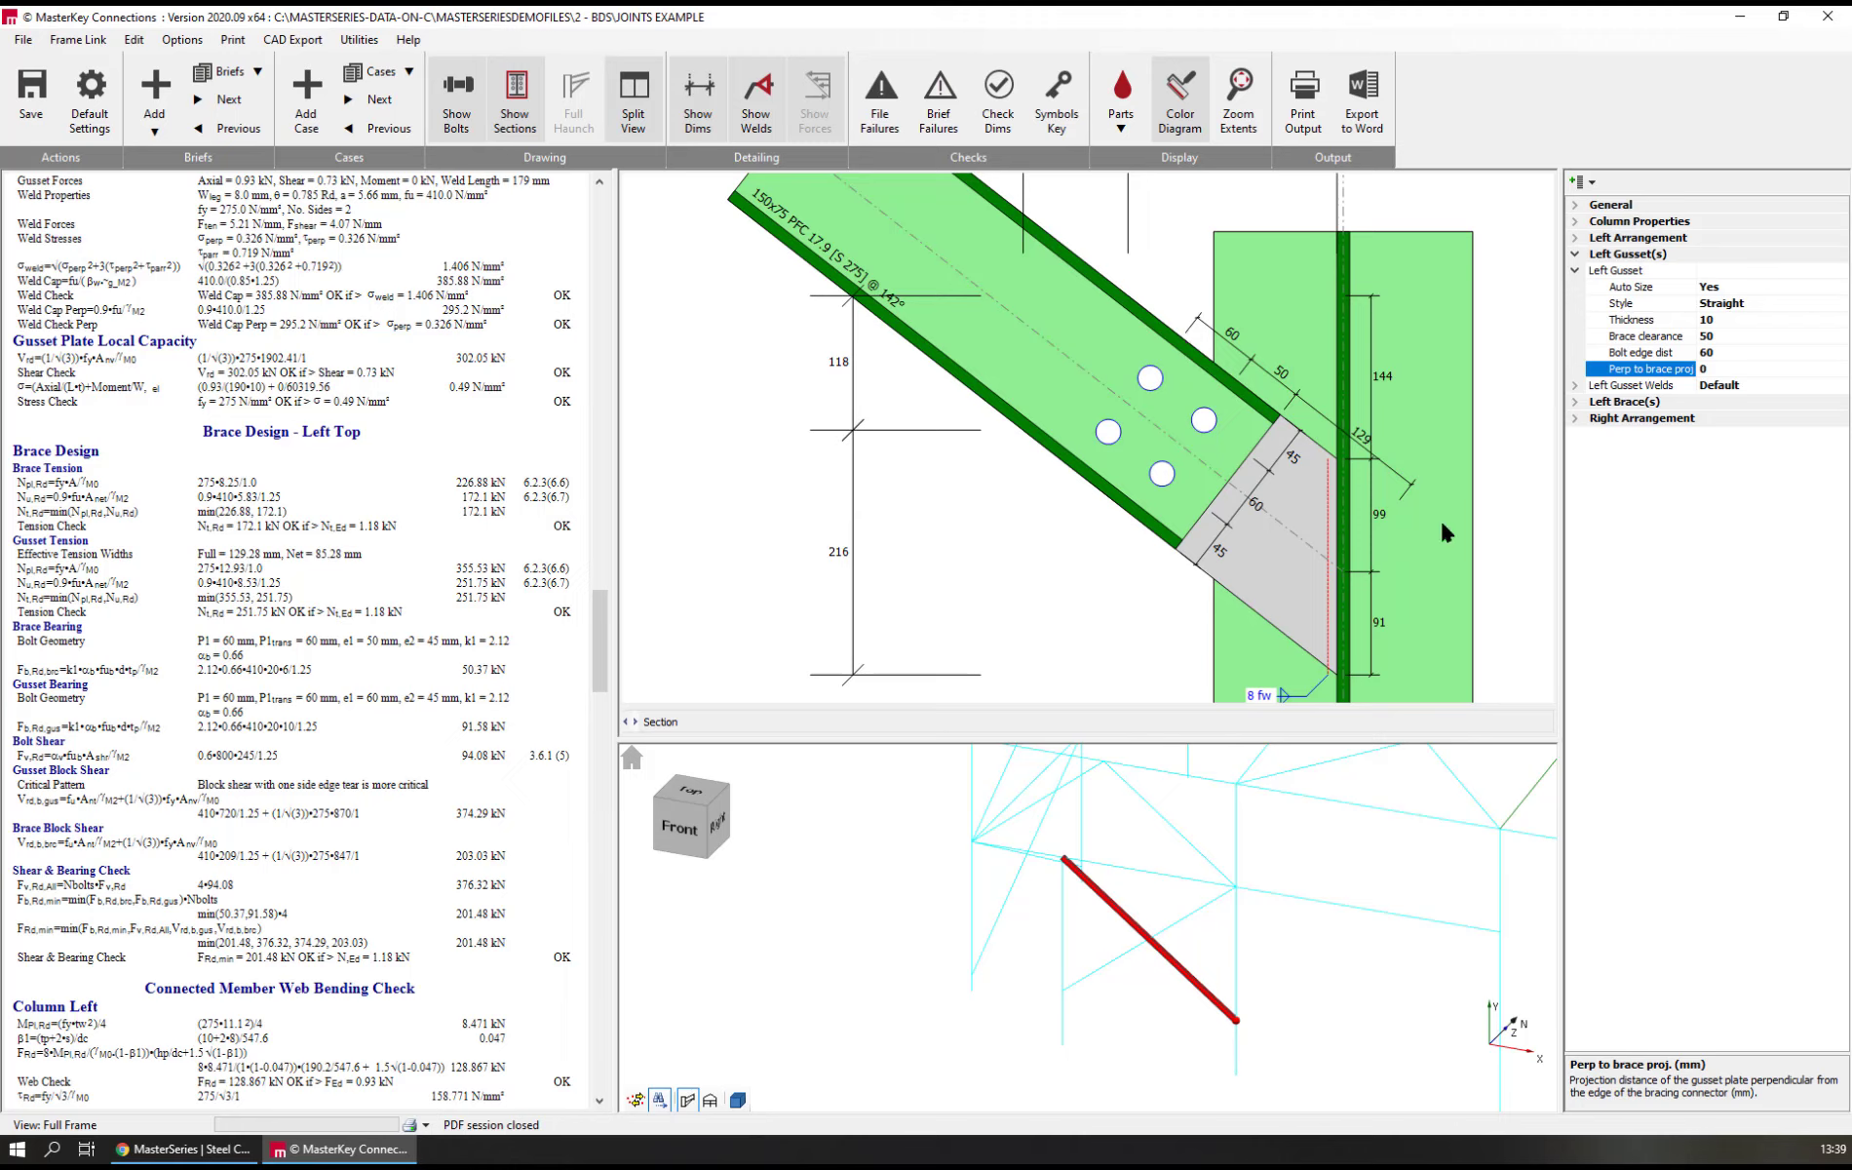
{"action": "type", "text": "5"}
{"action": "key", "text": "Return"}
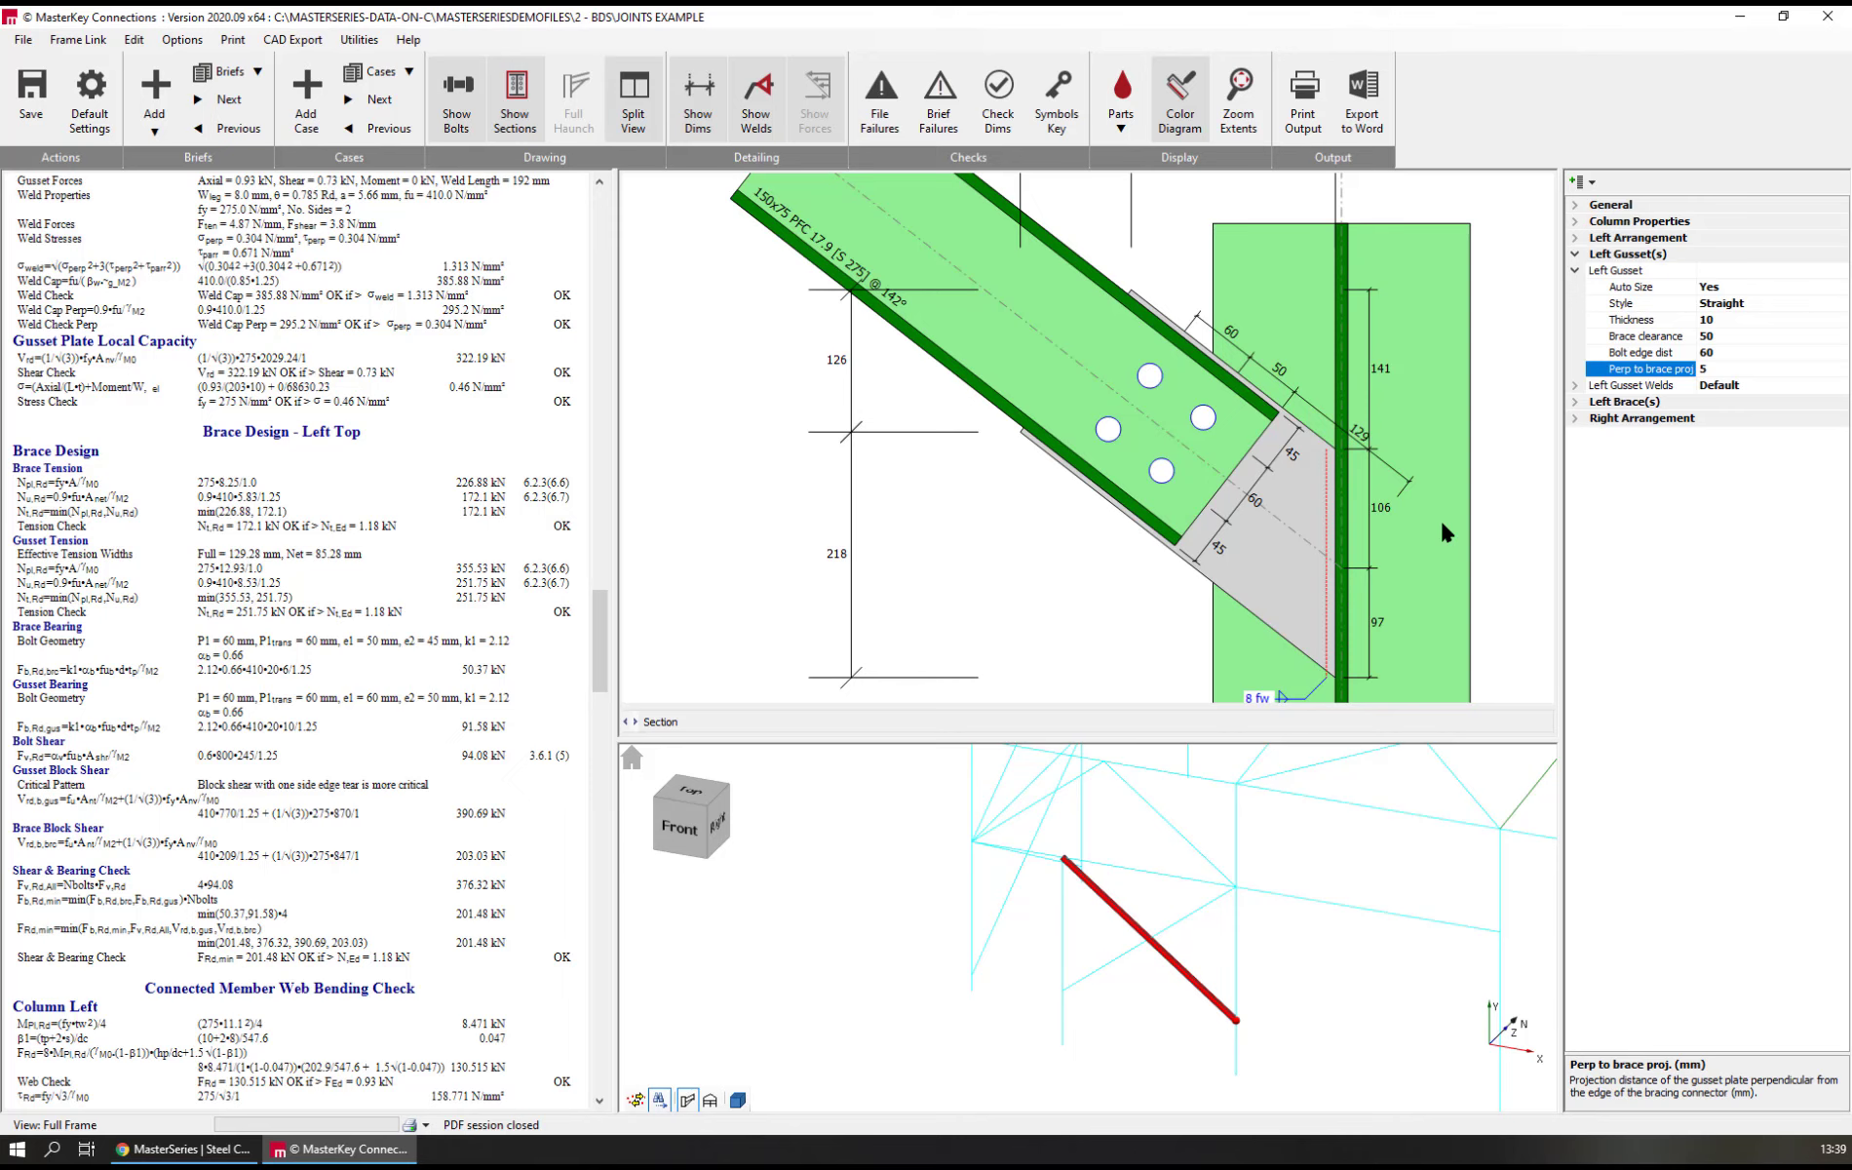
Change the left gusset's style to Knuckle
{"action": "left_click", "coordinate": [1745, 304]}
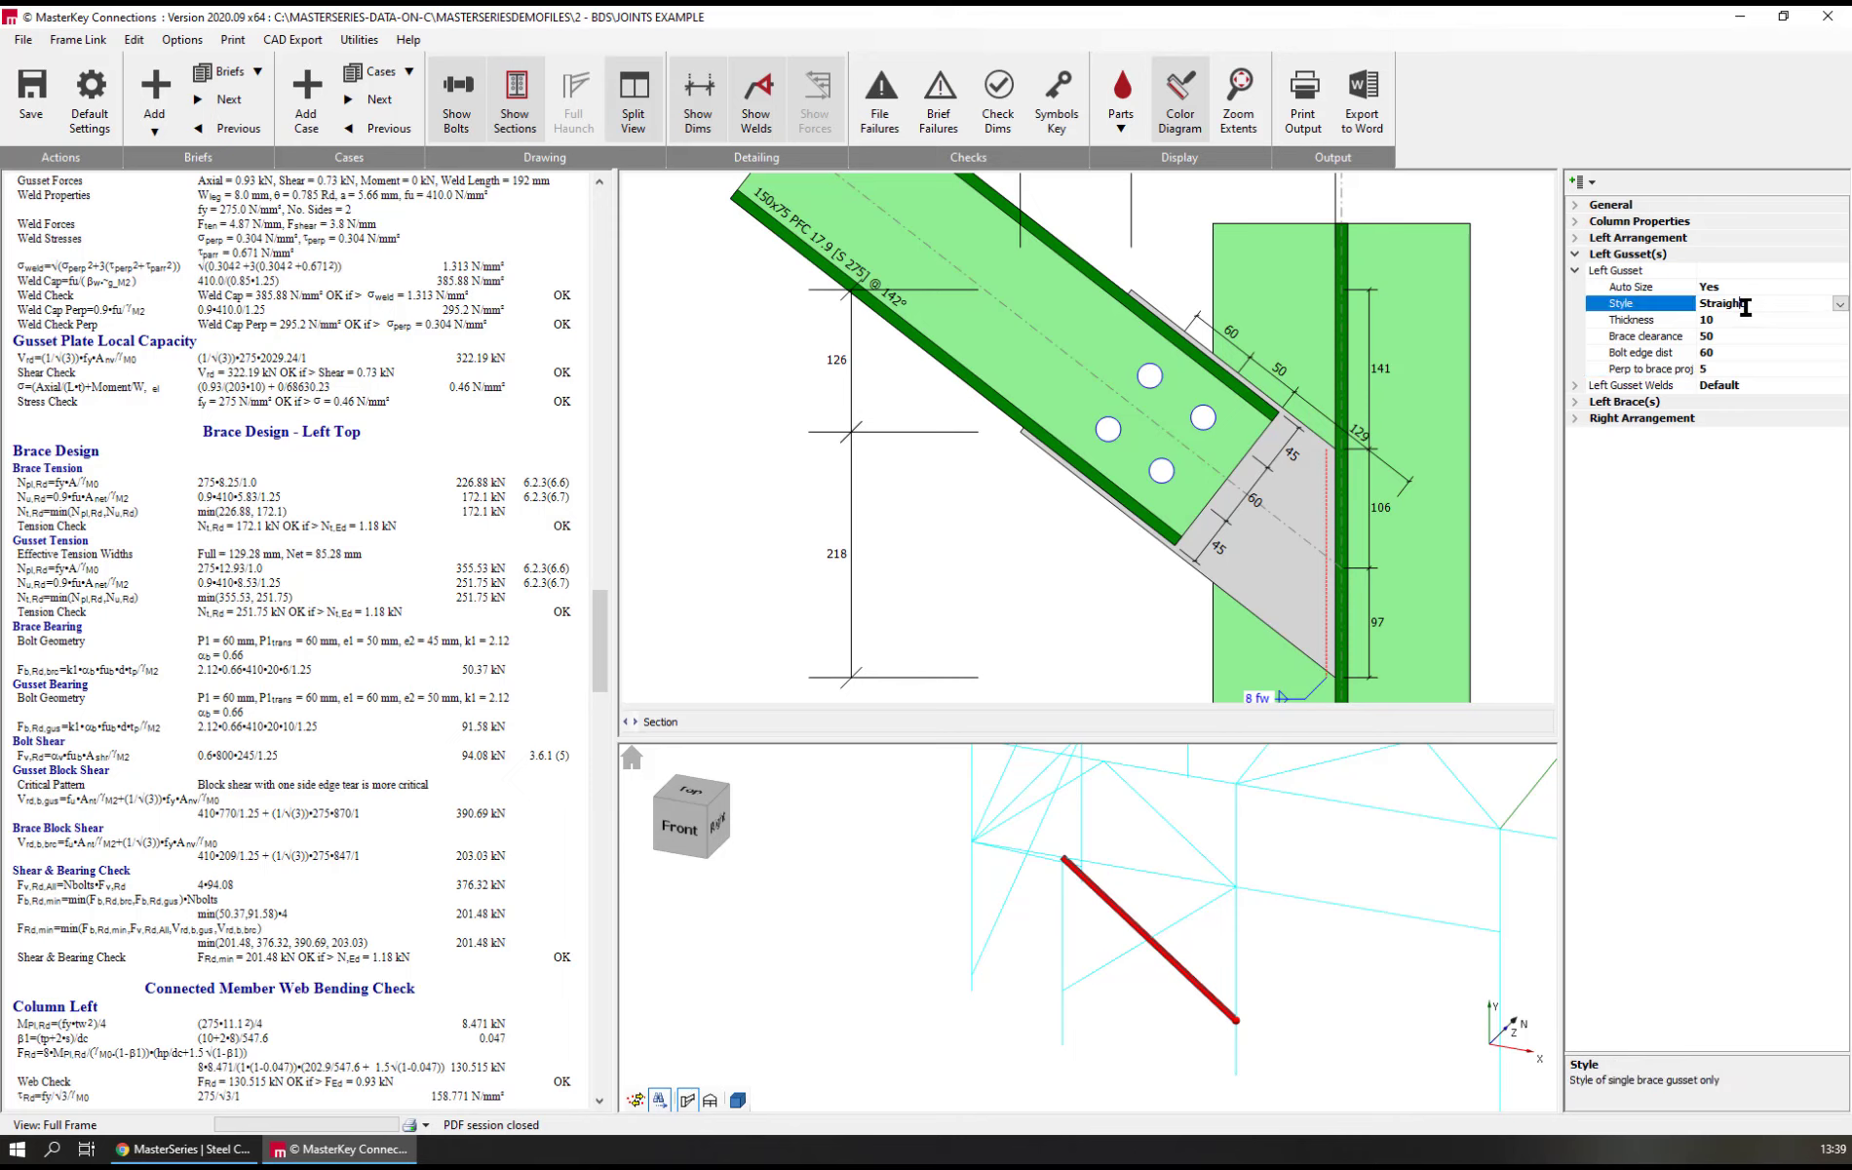
{"action": "left_click", "coordinate": [1838, 304]}
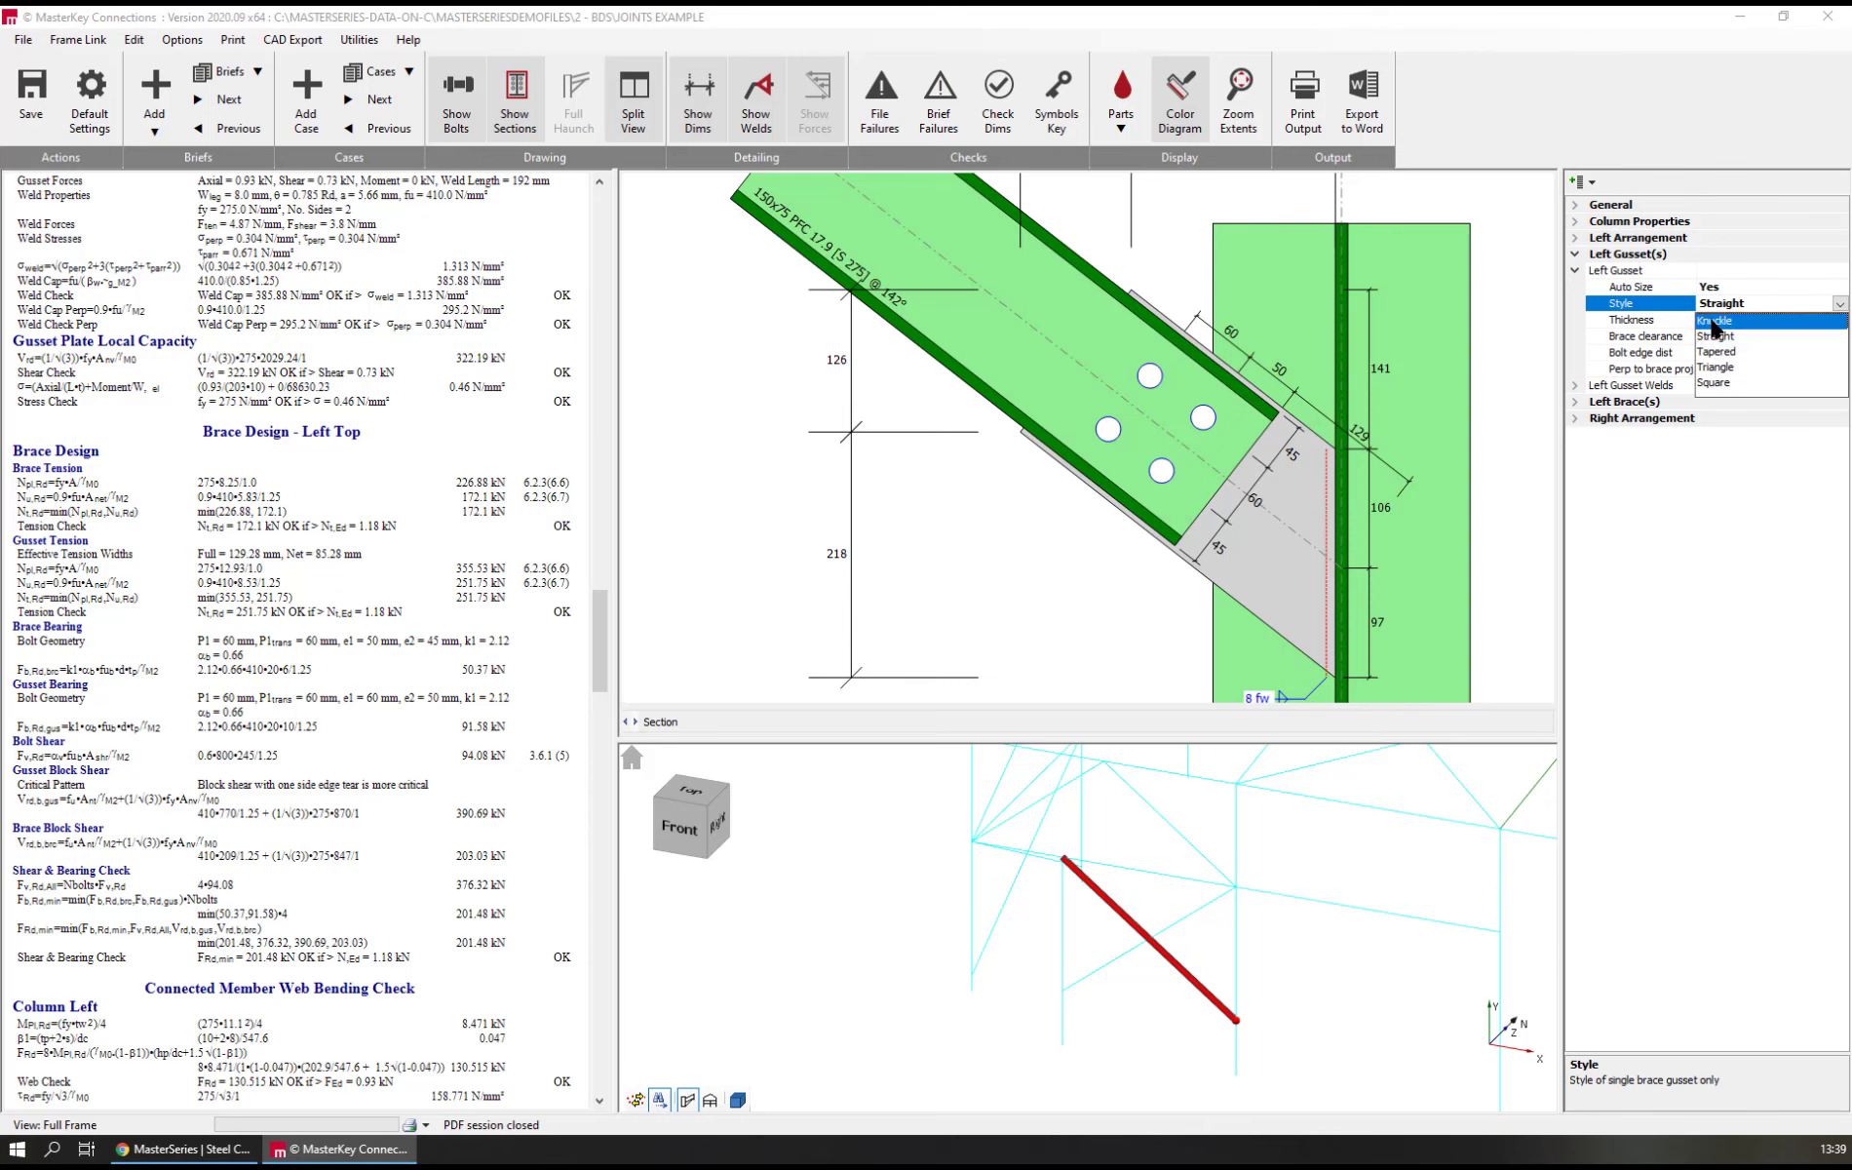
{"action": "left_click", "coordinate": [1714, 322]}
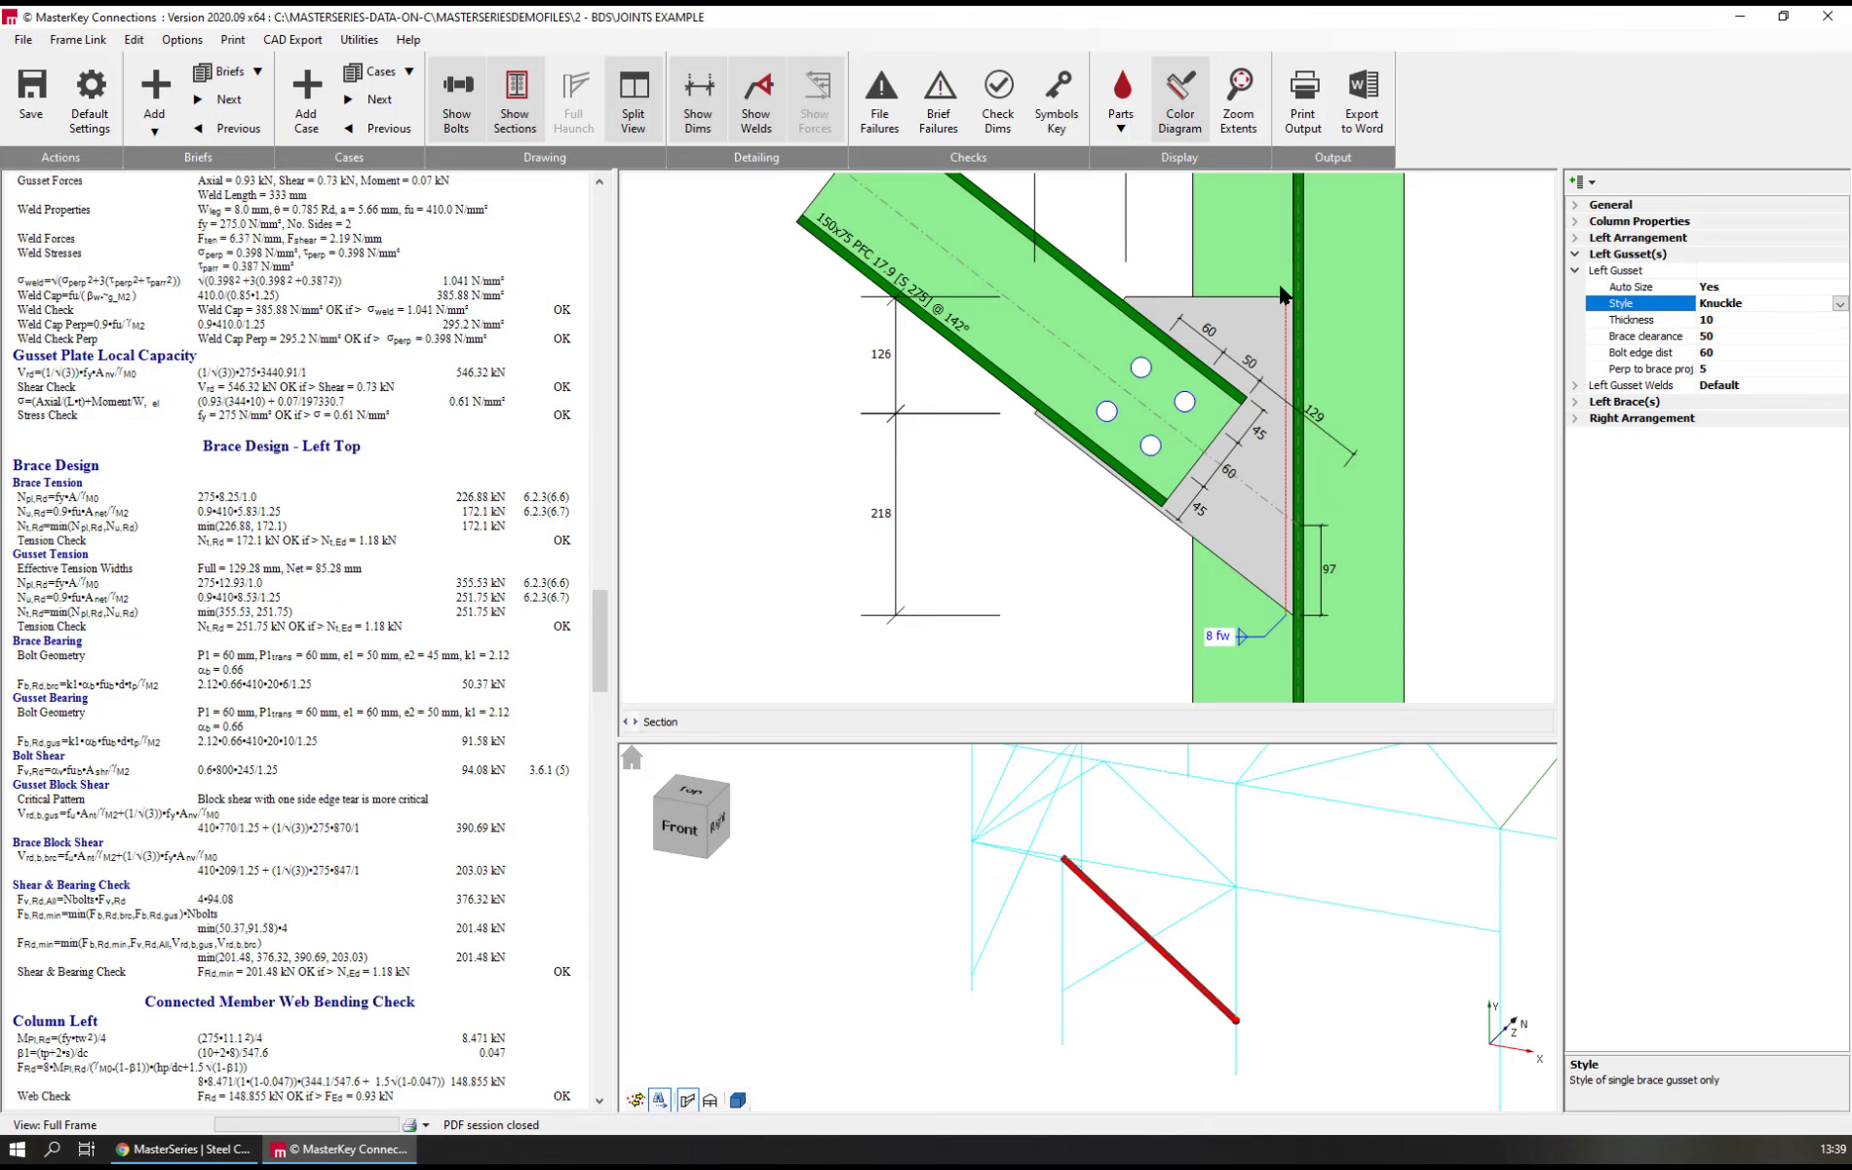
Switch off the left gusset's automatic sizing, inspect its manual size and corner cut values against the drawing, and switch automatic sizing back on
{"action": "left_click", "coordinate": [1734, 287]}
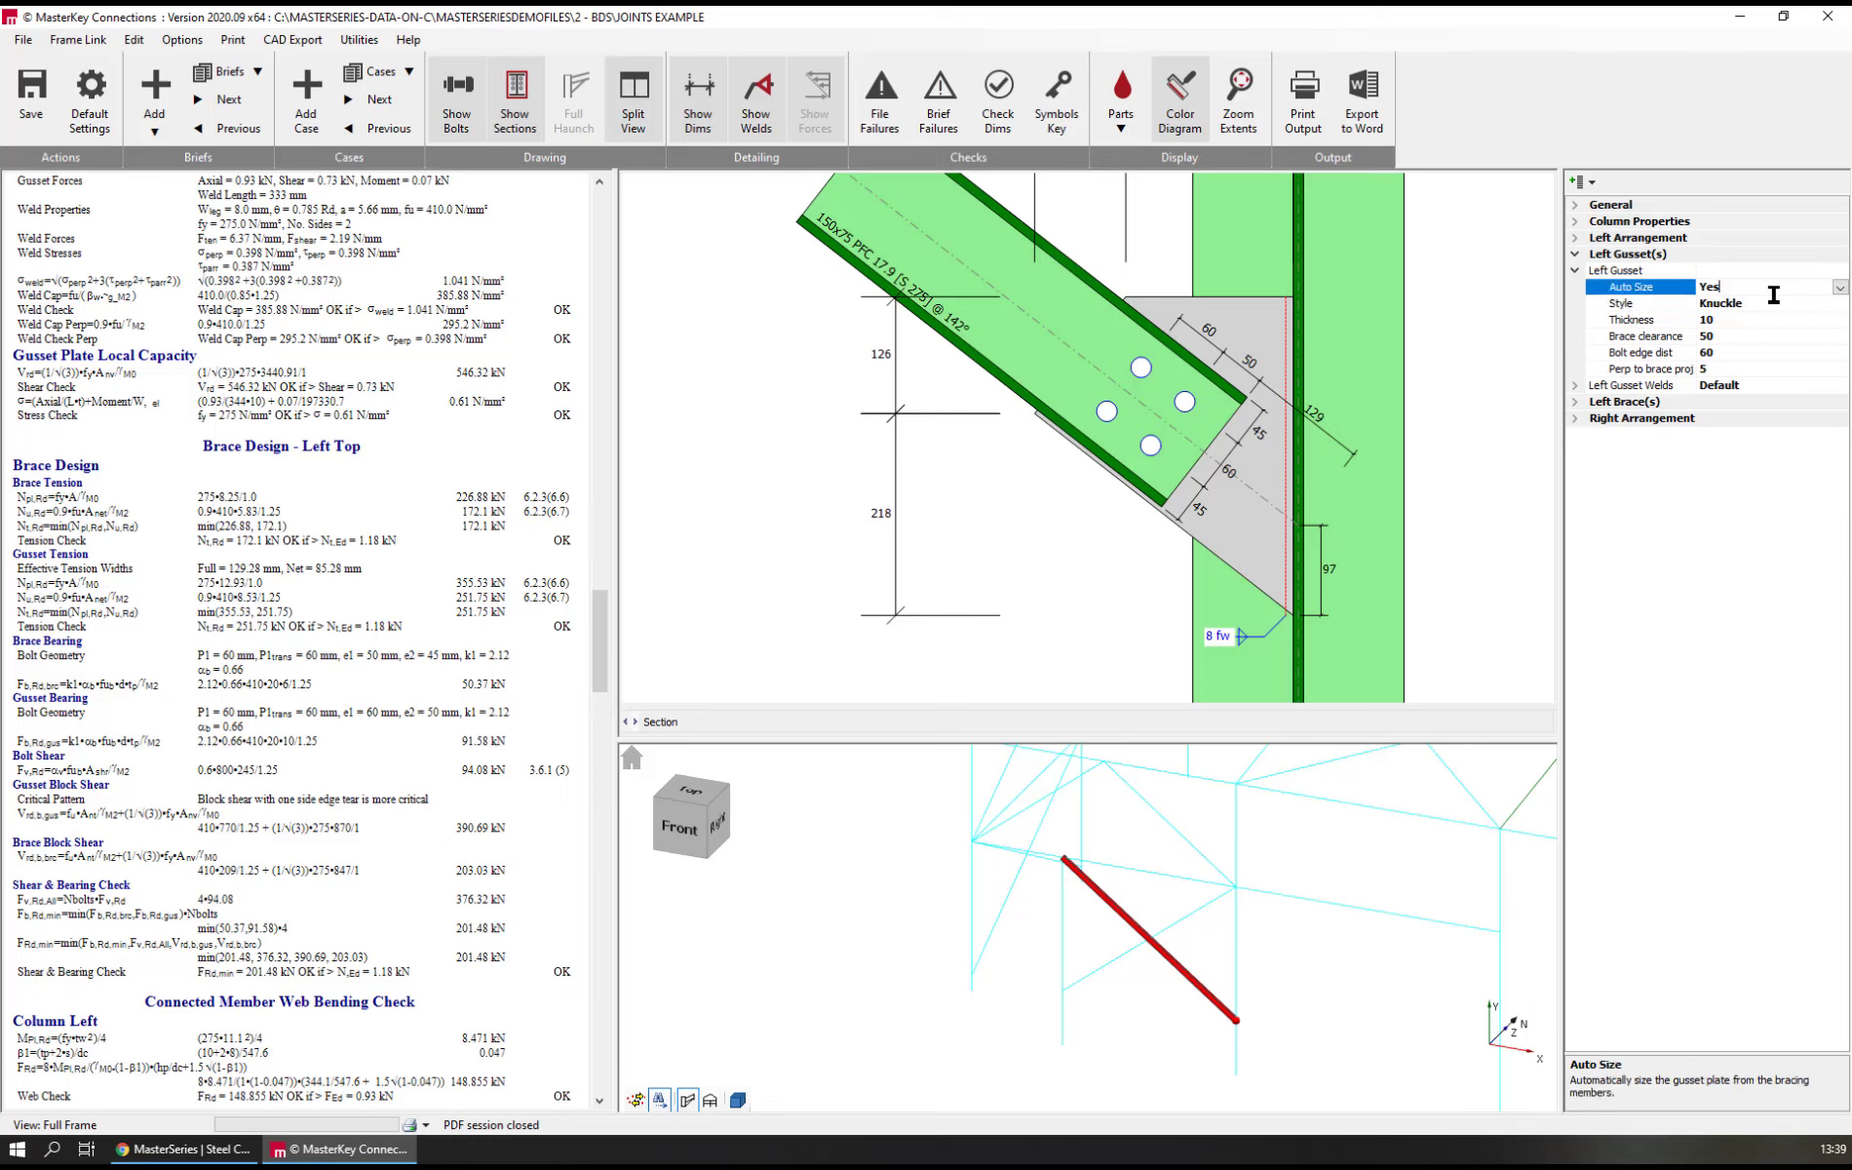
{"action": "left_click", "coordinate": [1838, 288]}
{"action": "left_click", "coordinate": [1709, 321]}
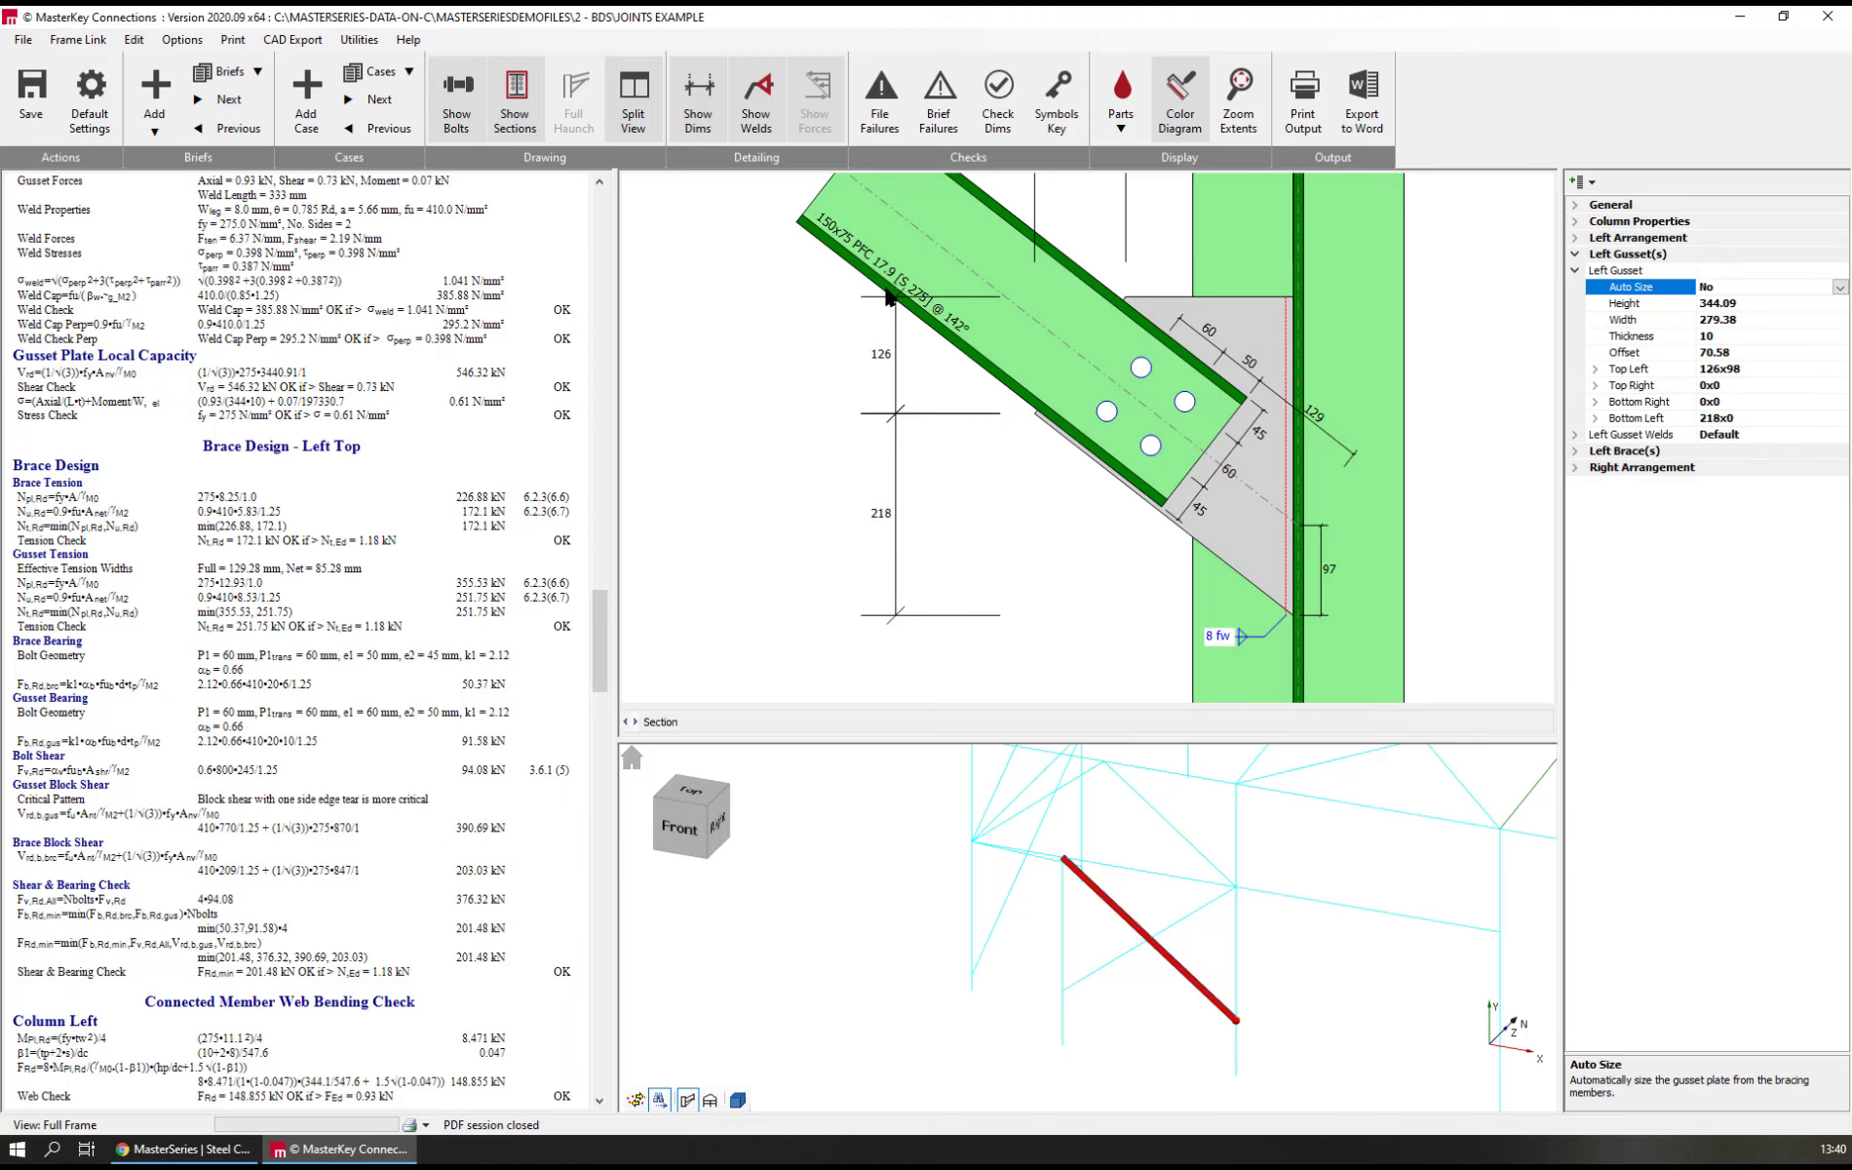
{"action": "scroll", "coordinate": [1020, 429], "scroll_direction": "up", "scroll_amount": 3}
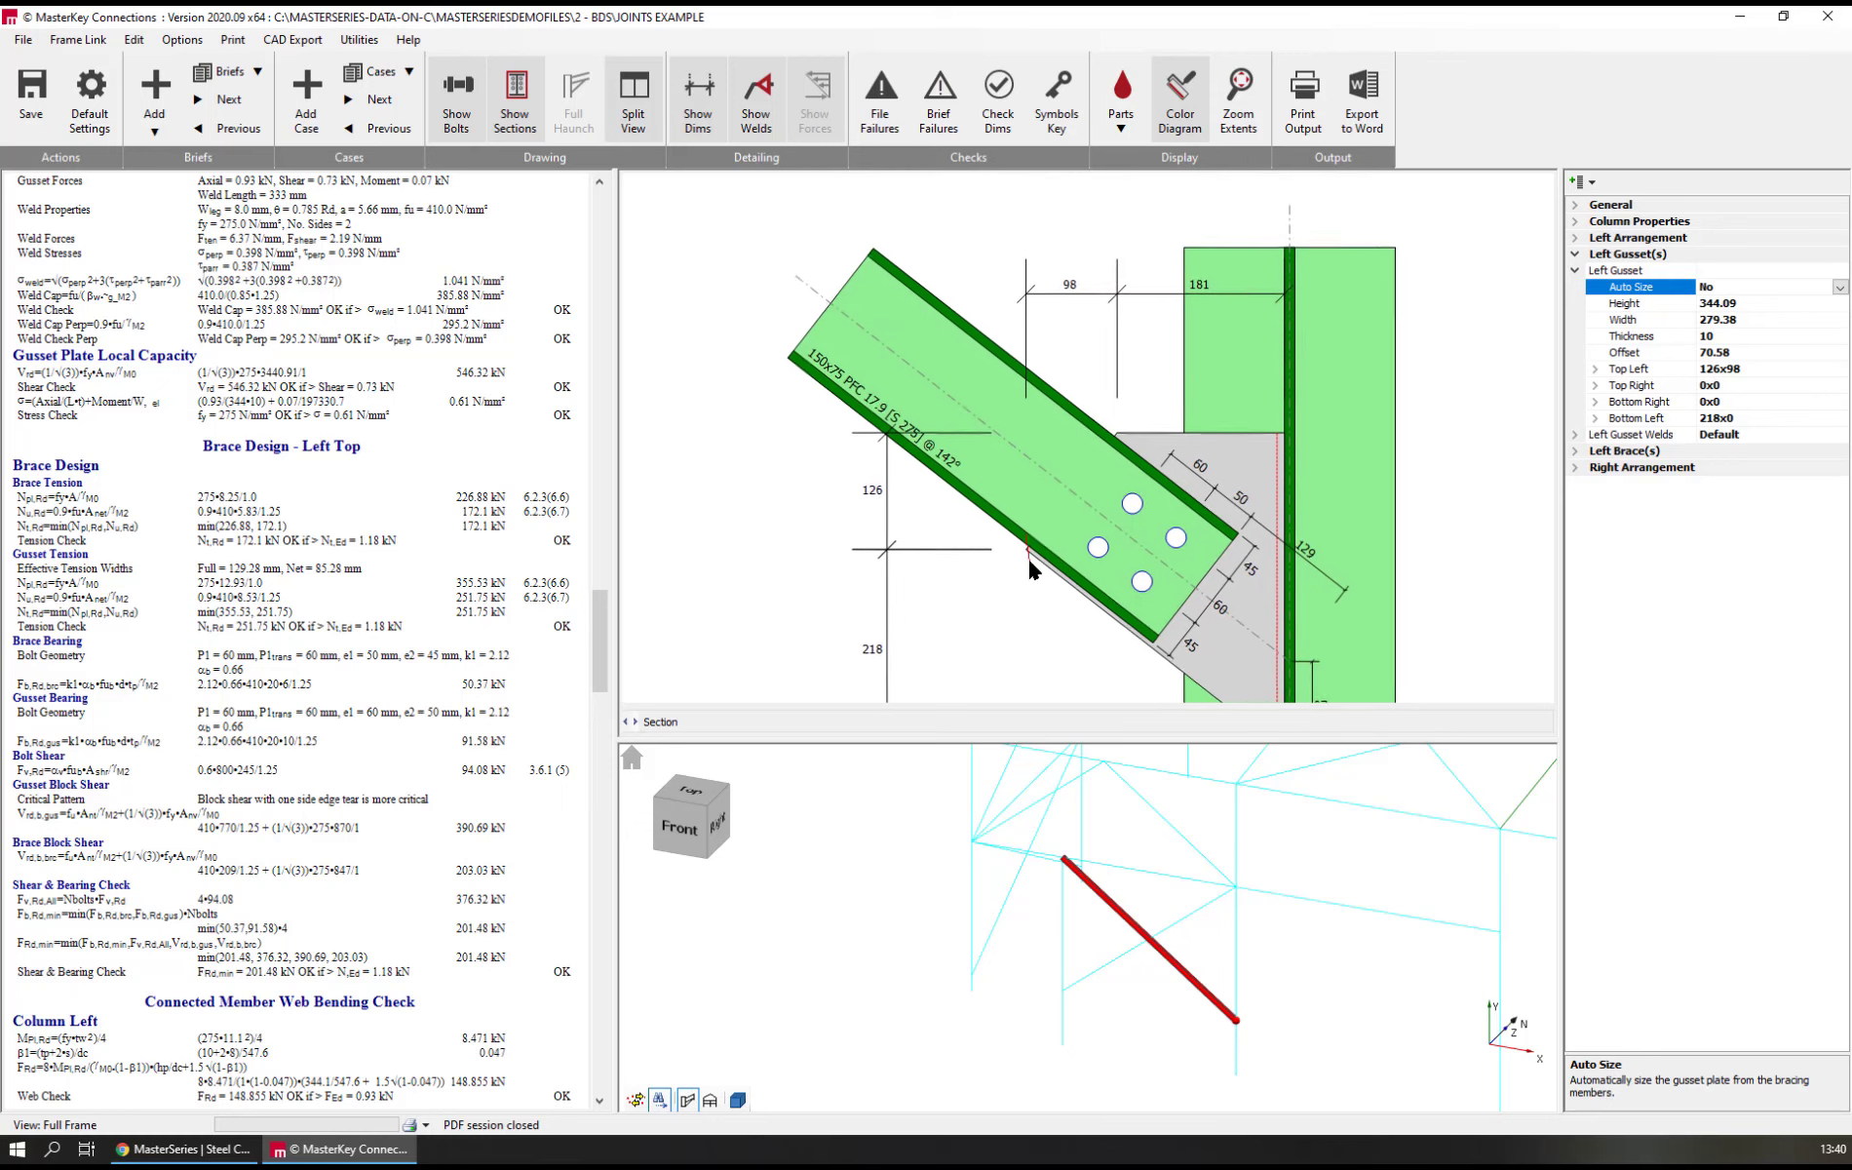
{"action": "left_click", "coordinate": [1006, 627]}
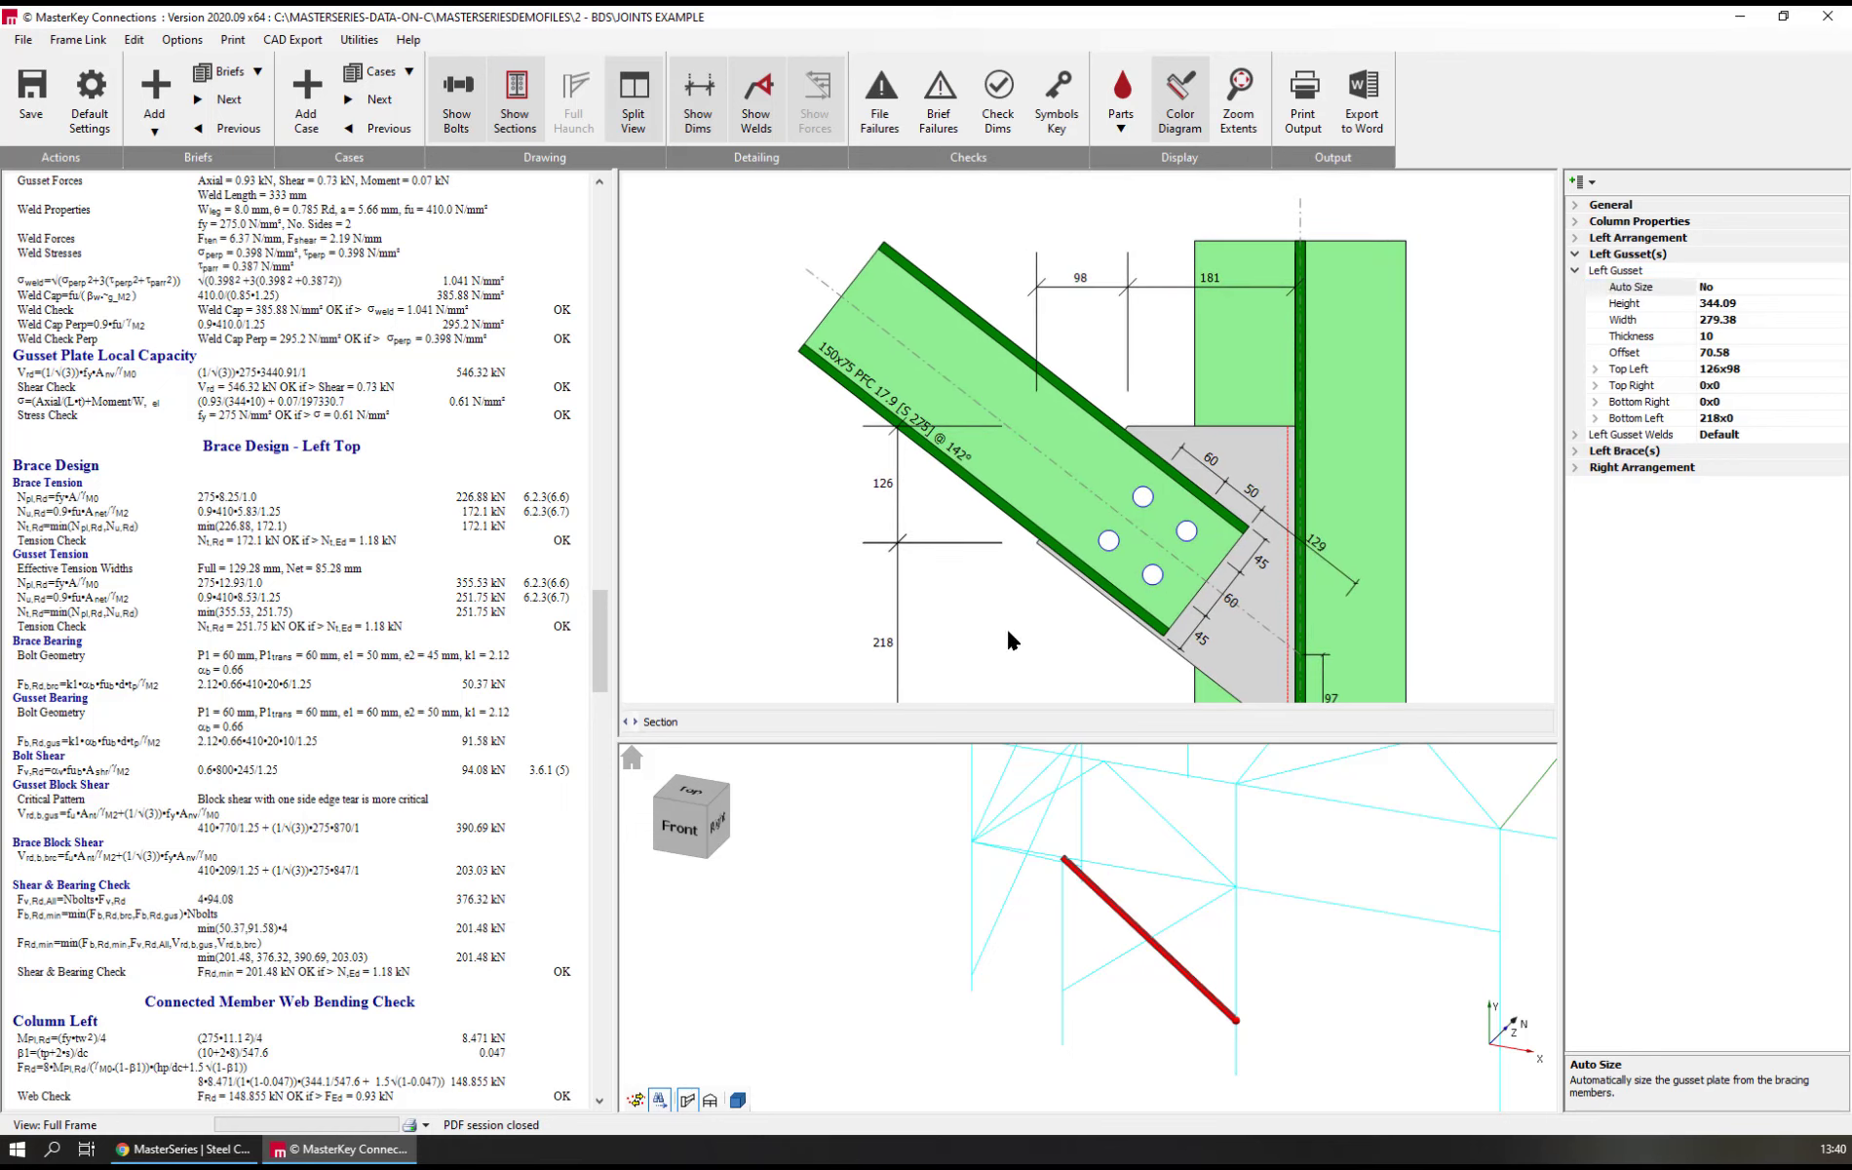
{"action": "scroll", "coordinate": [1009, 585], "scroll_direction": "down", "scroll_amount": 3}
{"action": "scroll", "coordinate": [1015, 526], "scroll_direction": "up", "scroll_amount": 1}
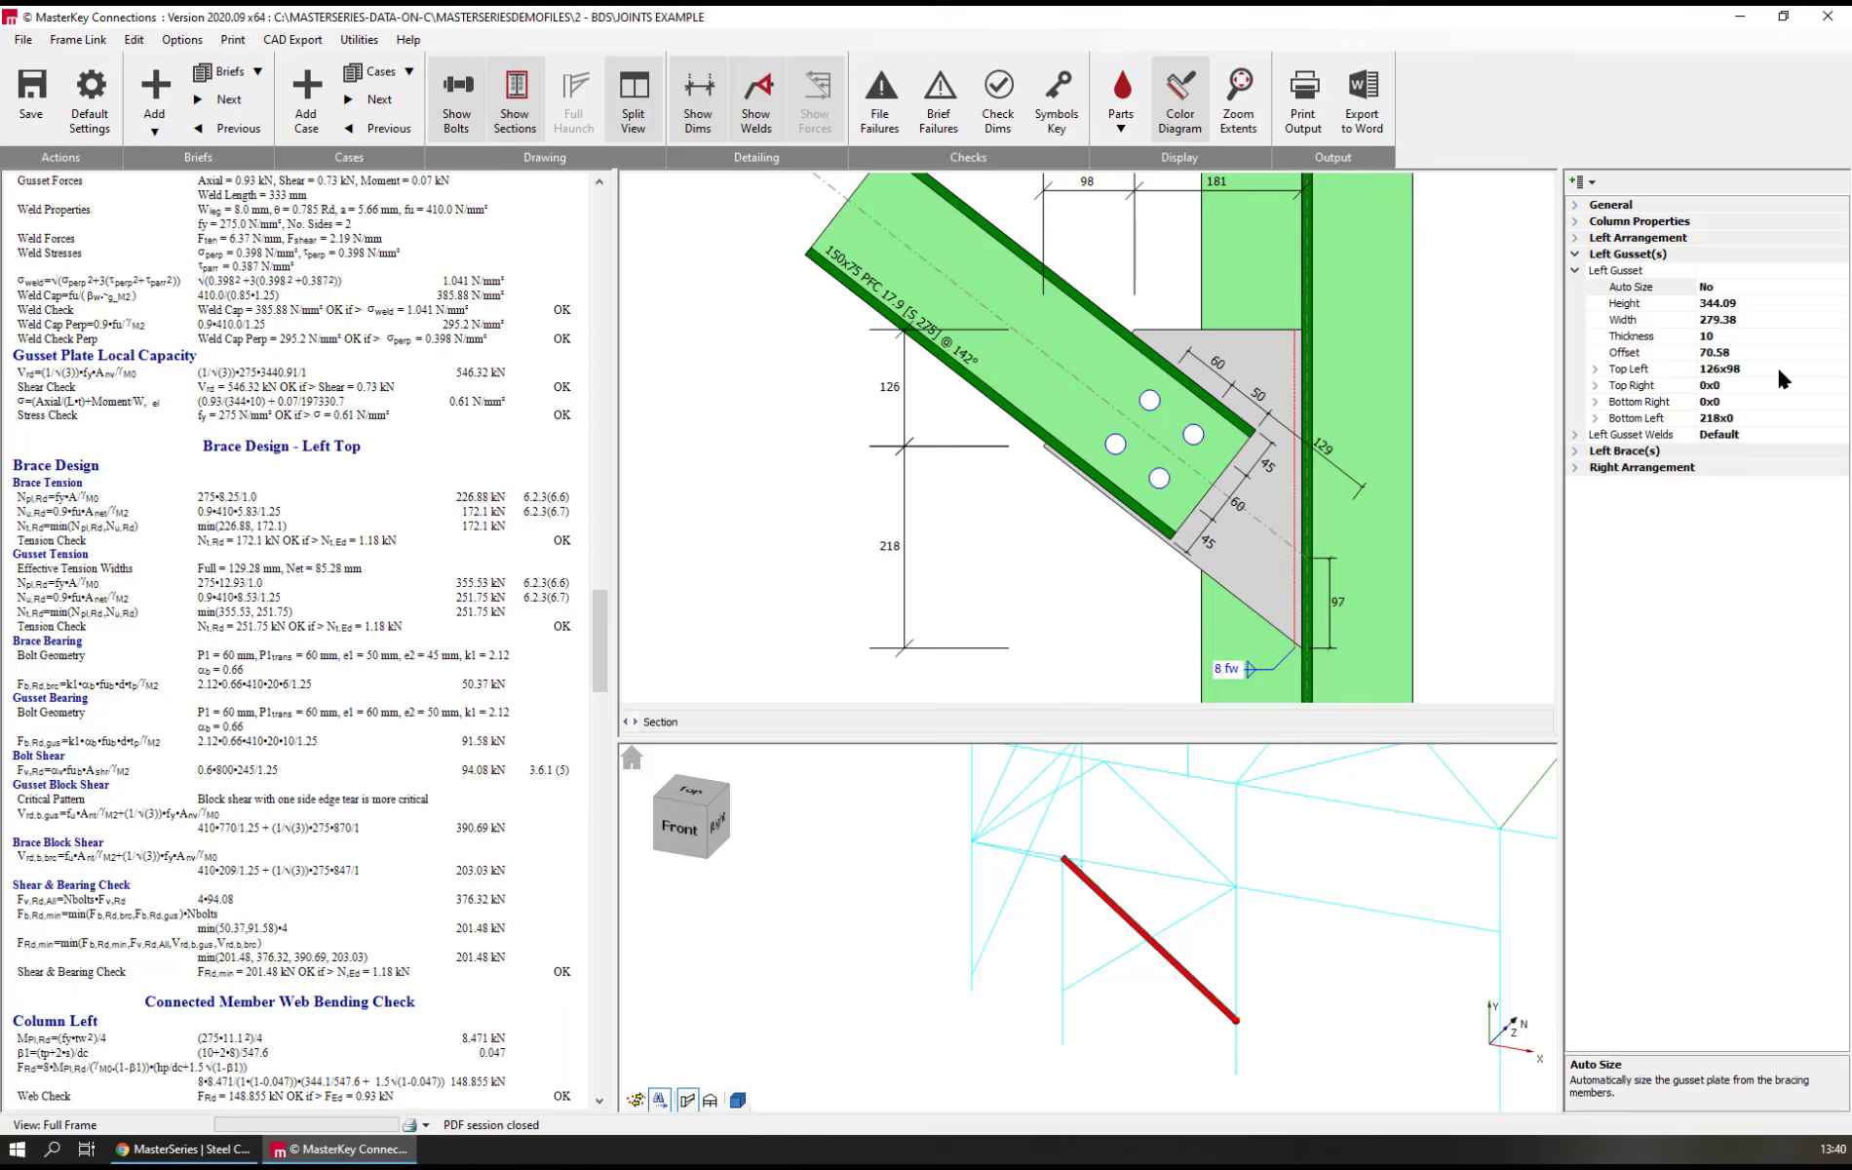
{"action": "double_click", "coordinate": [1652, 286]}
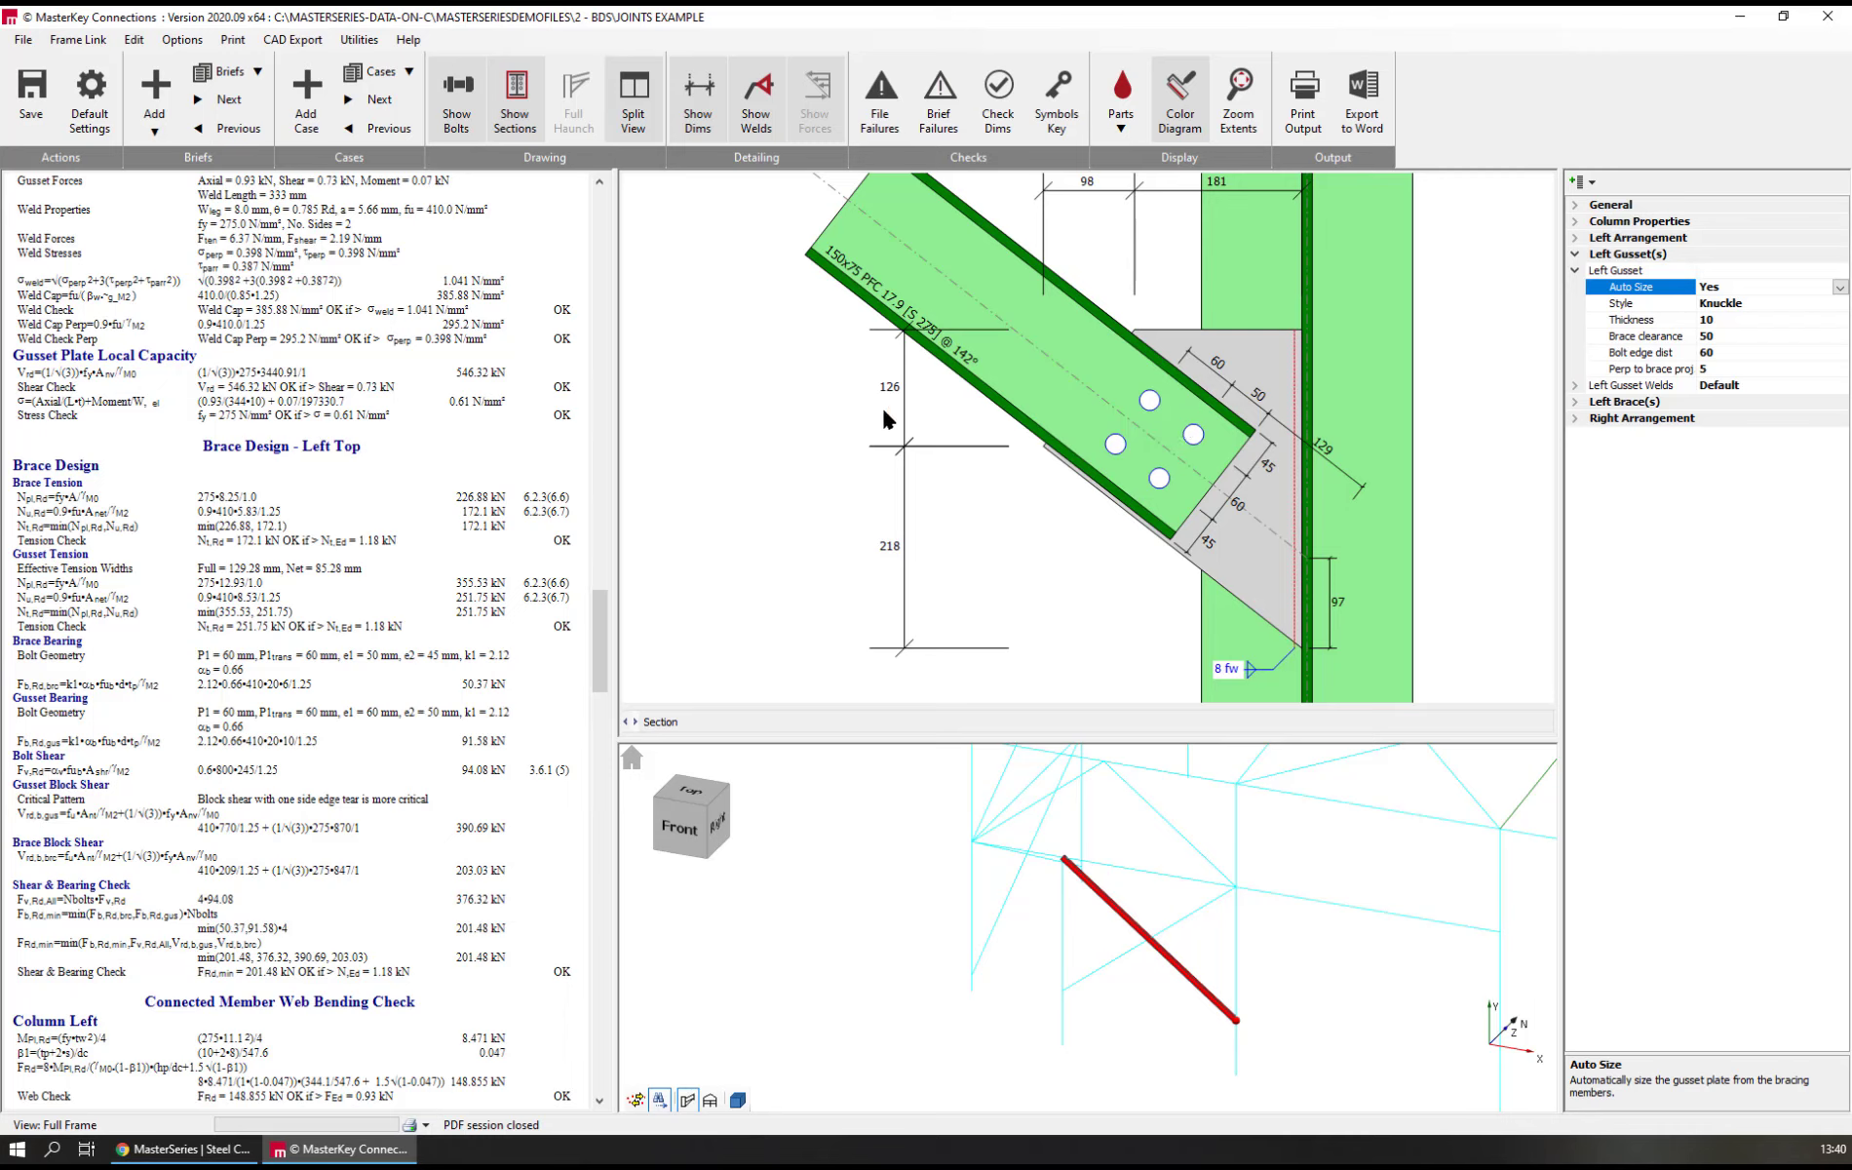
{"action": "scroll", "coordinate": [1068, 694], "scroll_direction": "down", "scroll_amount": 4}
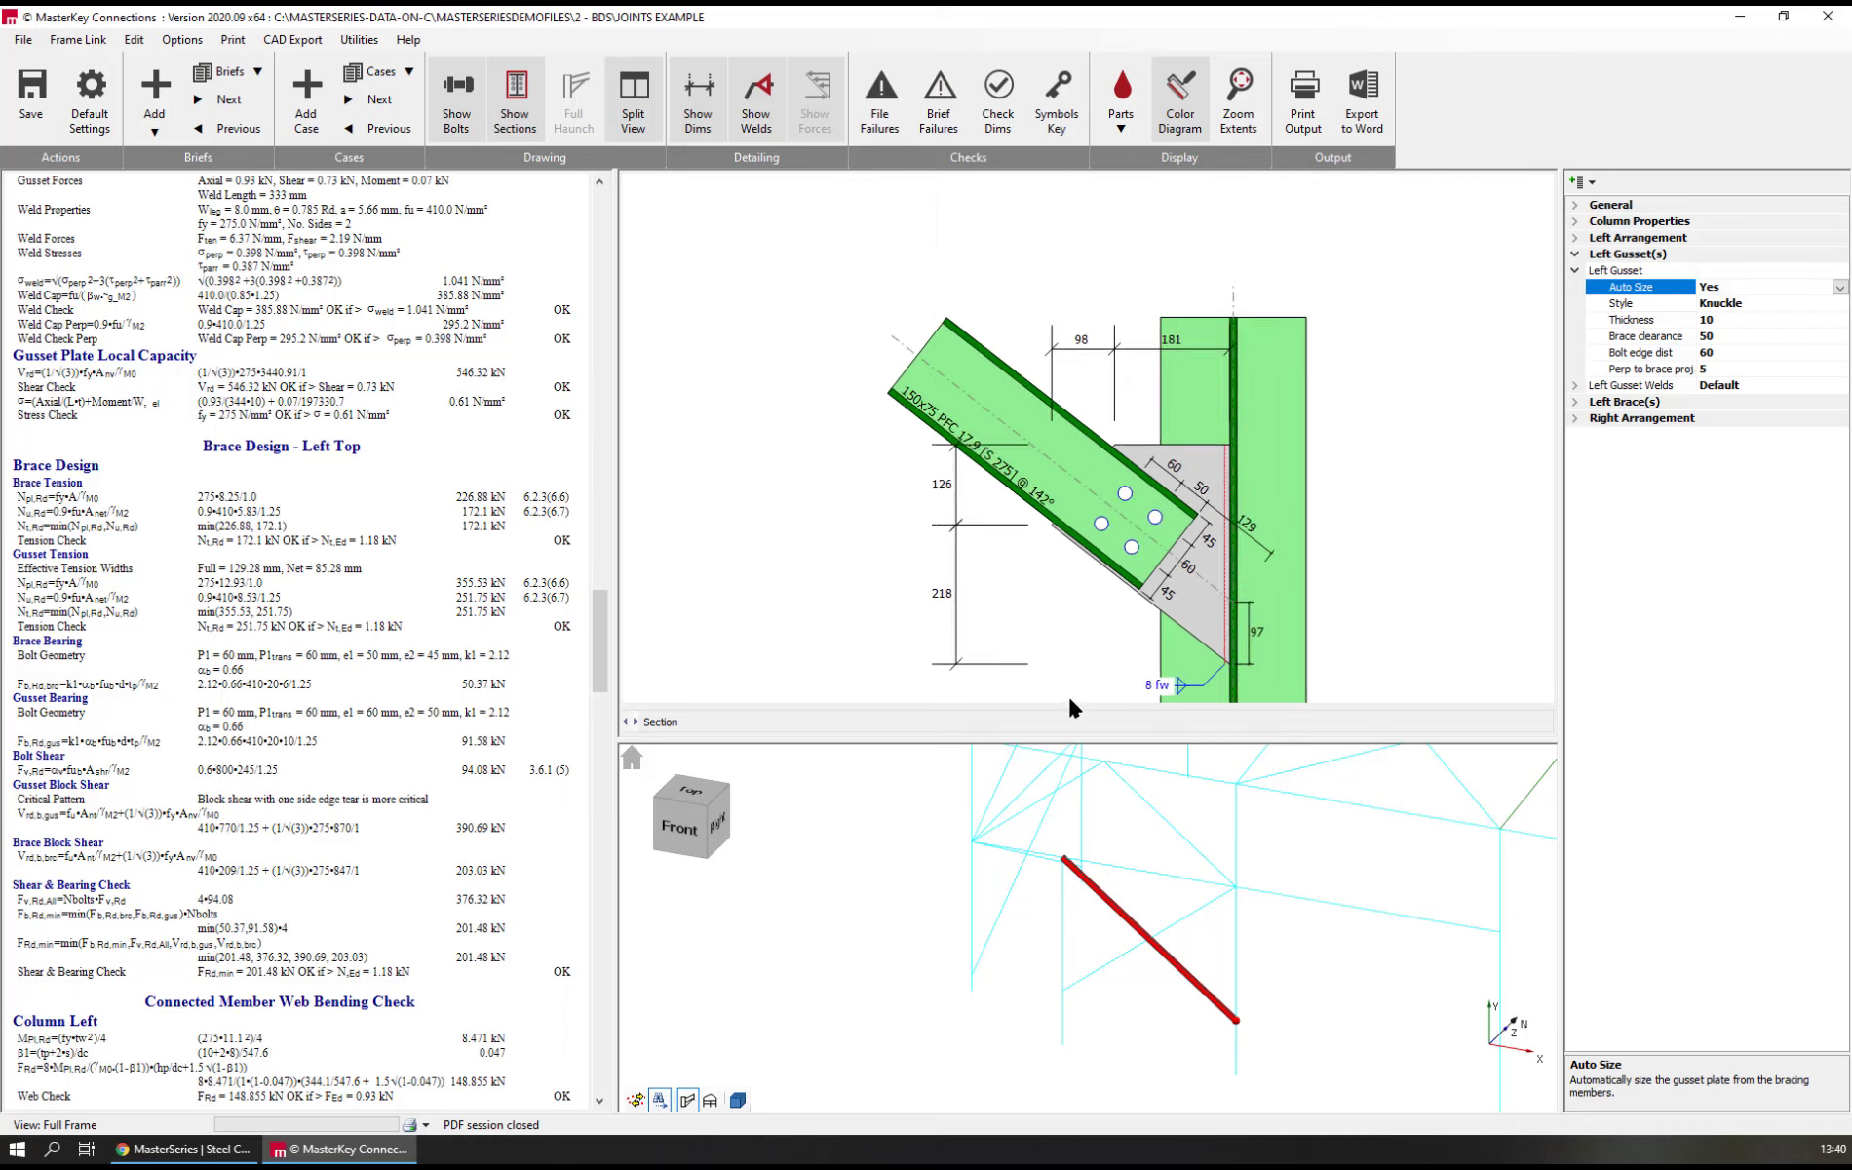
{"action": "scroll", "coordinate": [1069, 694], "scroll_direction": "up", "scroll_amount": 3}
{"action": "scroll", "coordinate": [1070, 696], "scroll_direction": "up", "scroll_amount": 1}
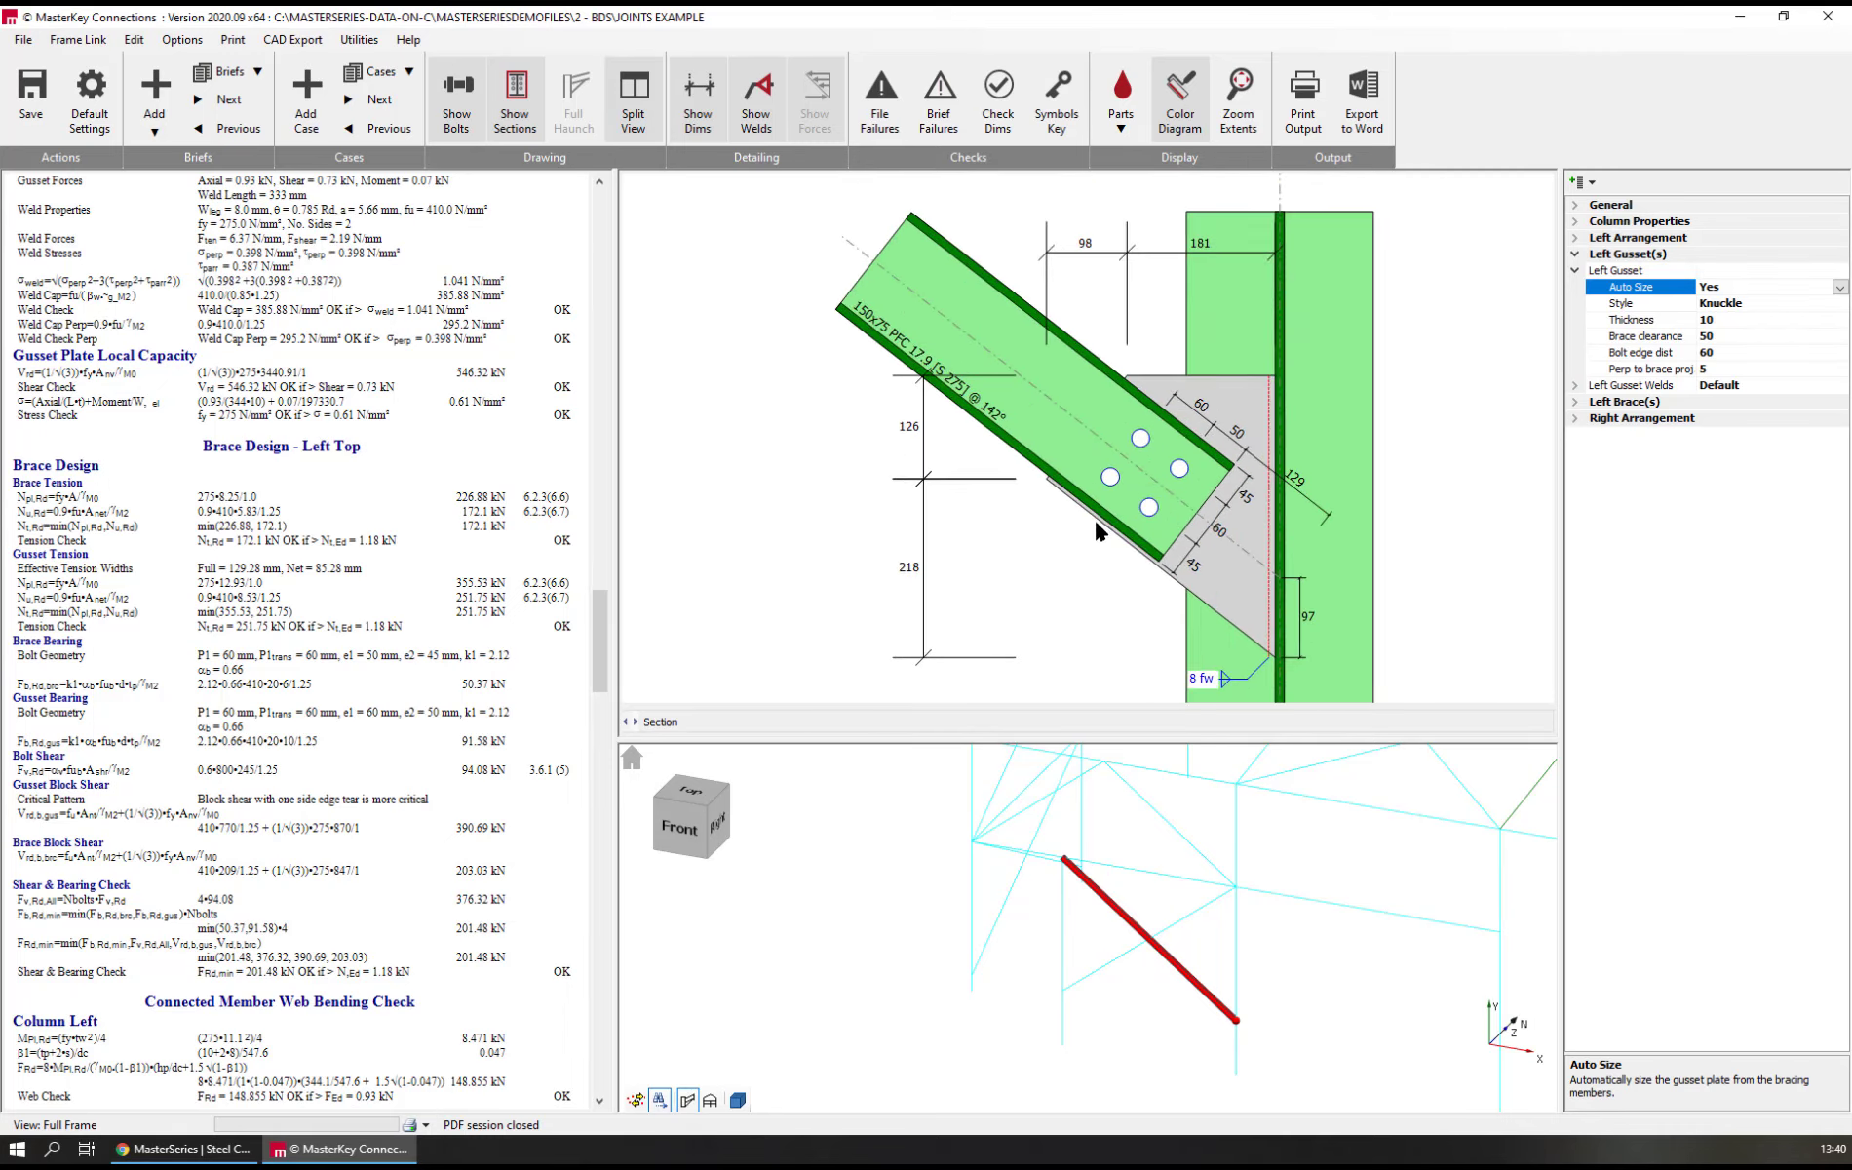
Open the existing beam bracing connection, Brief 7, from its node in the frame model and view the whole connection drawing
{"action": "mouse_move", "coordinate": [1127, 802]}
{"action": "middle_mouse_down"}
{"action": "mouse_move", "coordinate": [1138, 791]}
{"action": "mouse_move", "coordinate": [1062, 1001]}
{"action": "mouse_move", "coordinate": [871, 1018]}
{"action": "middle_mouse_up"}
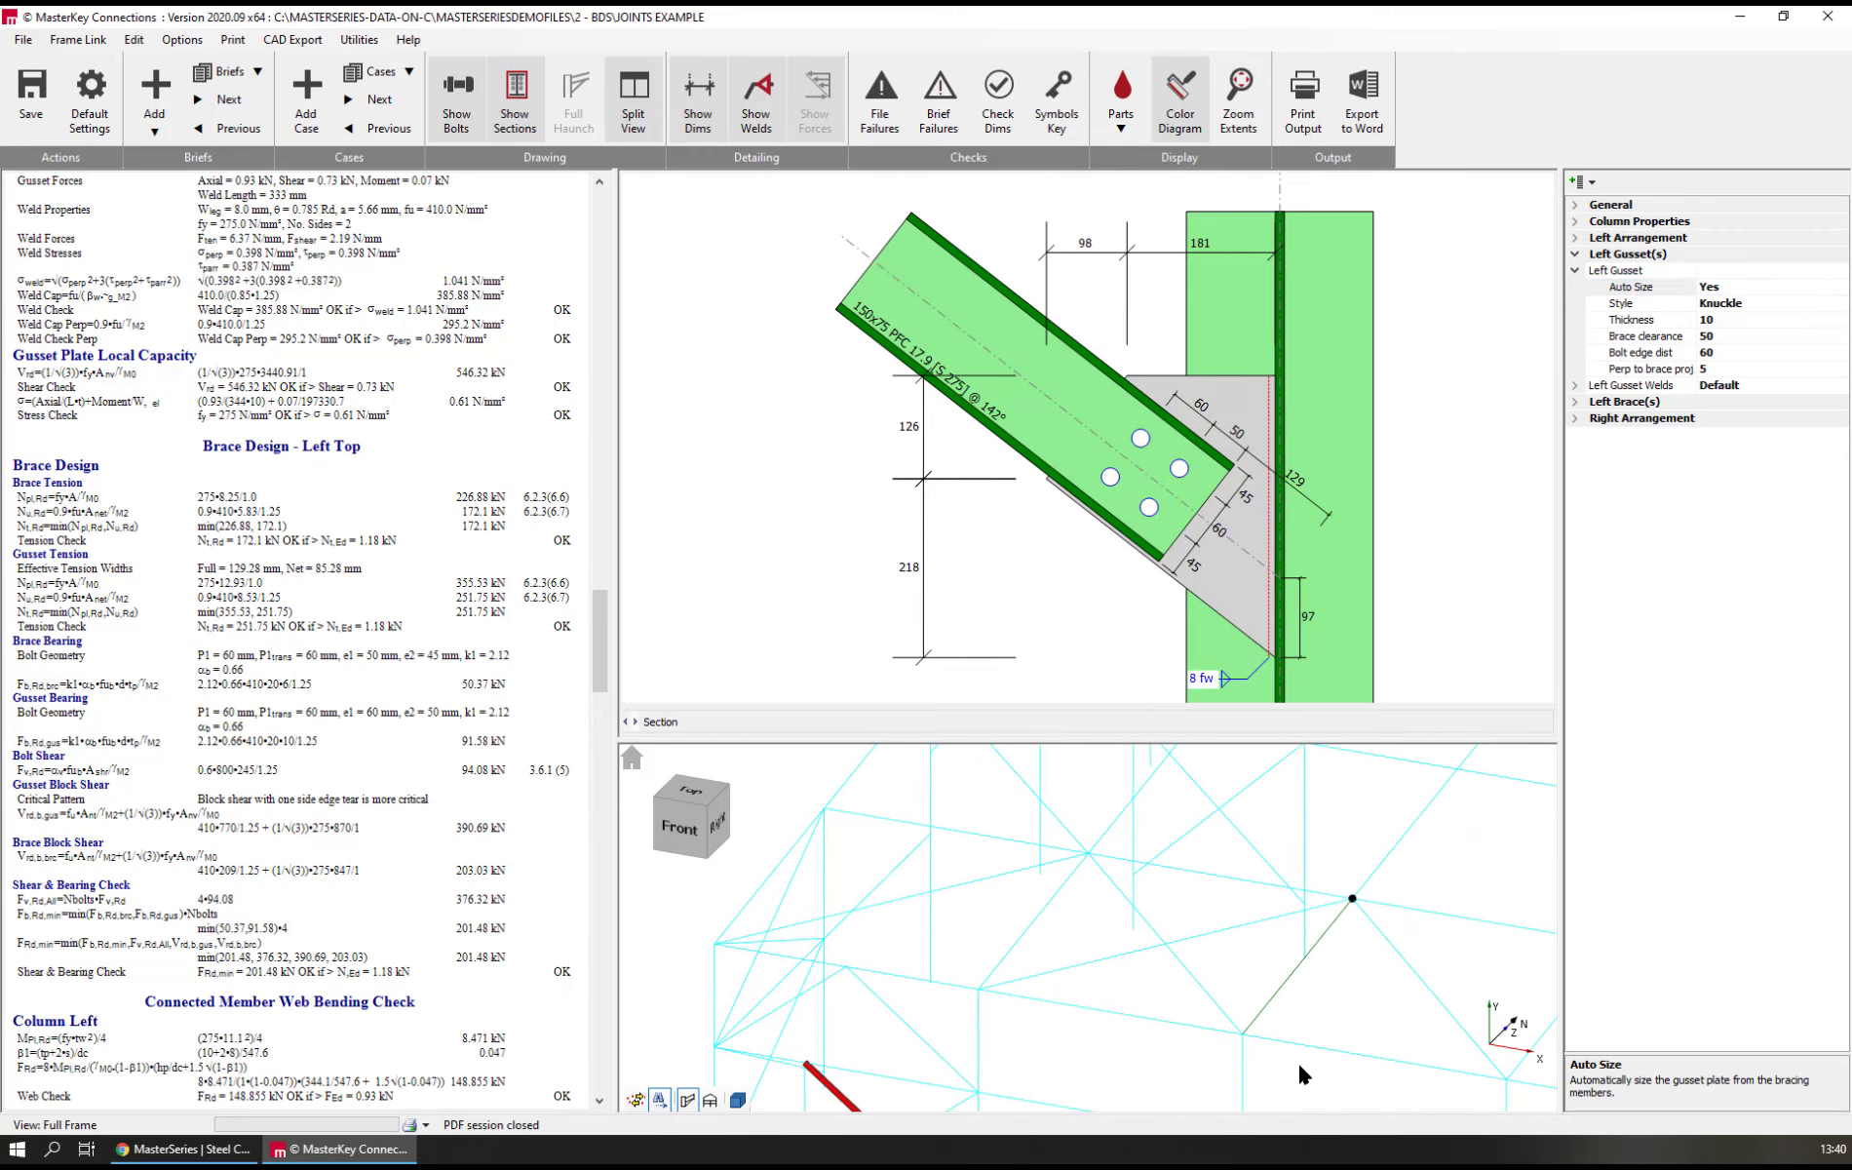
{"action": "left_click", "coordinate": [1341, 910]}
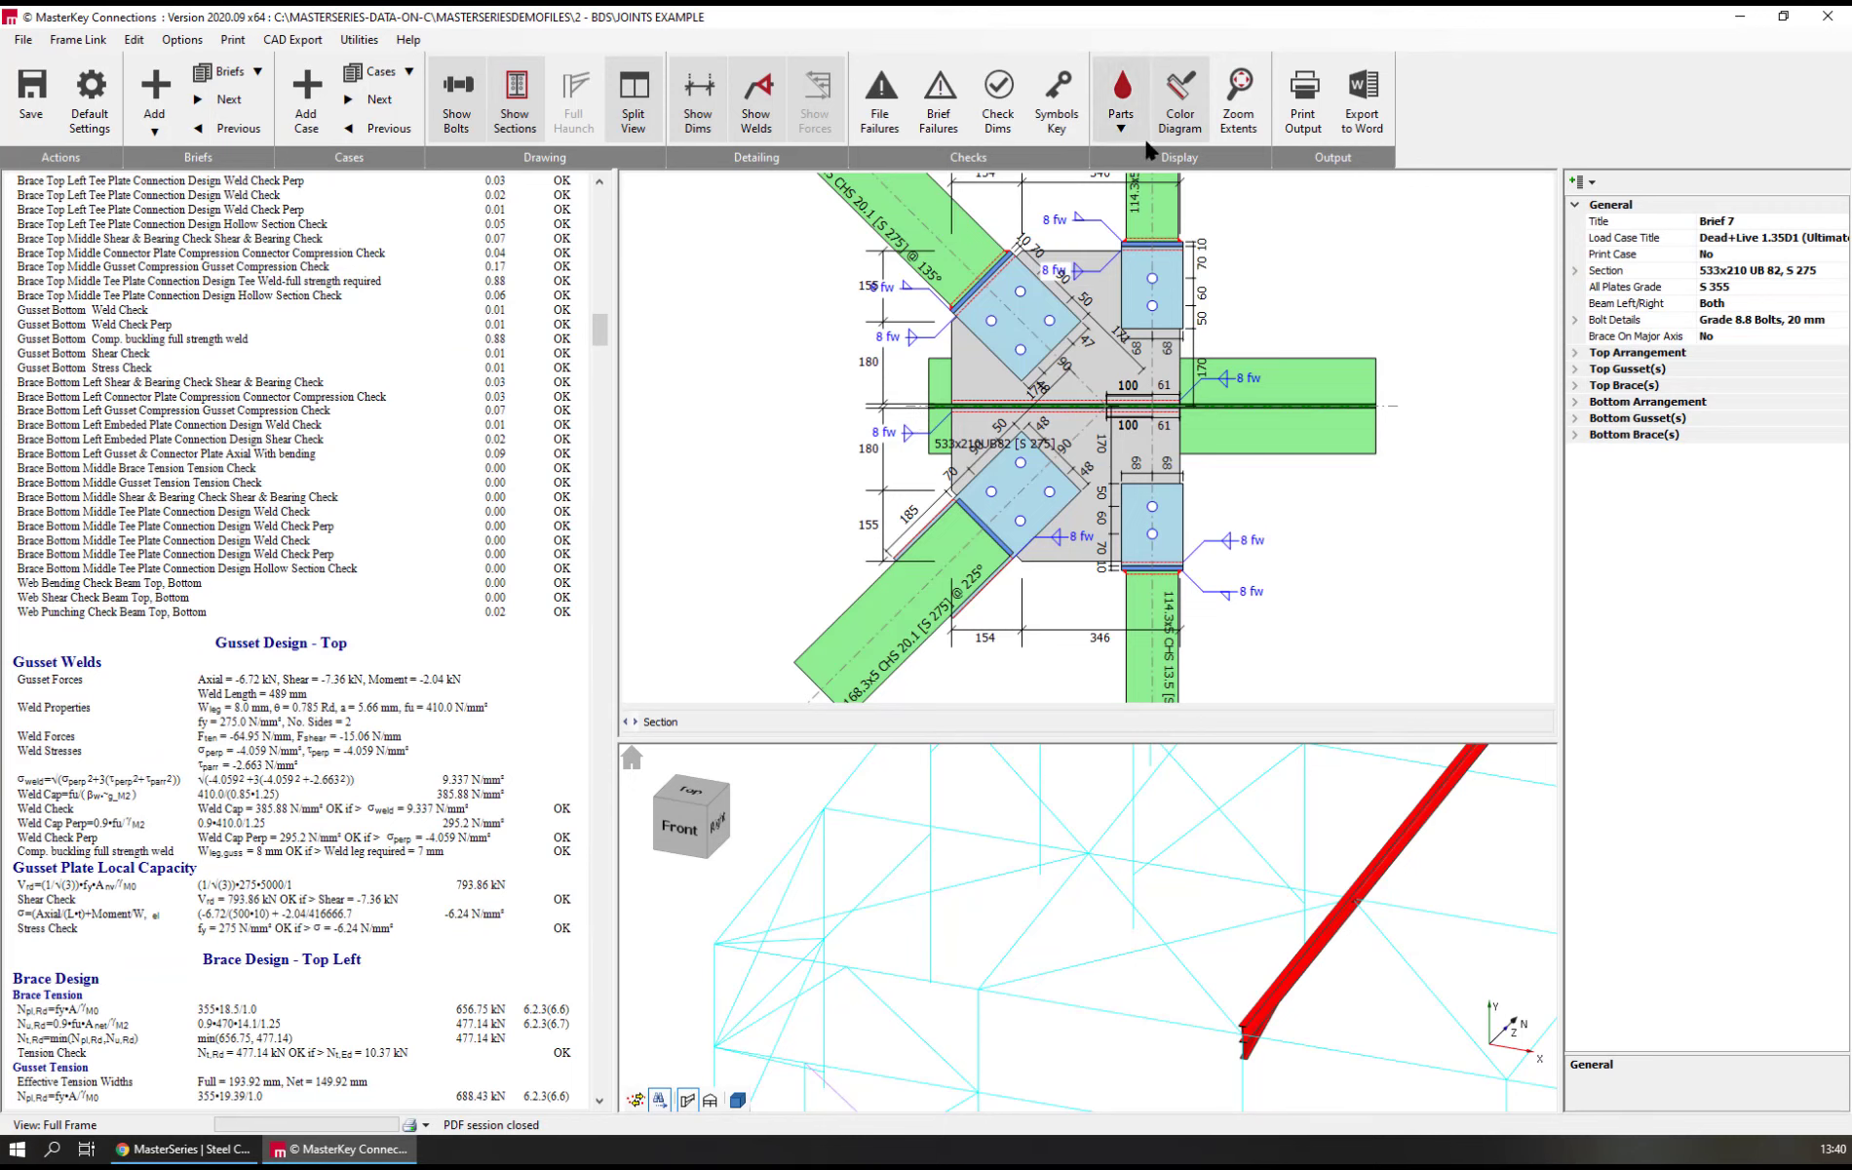
{"action": "scroll", "coordinate": [1064, 571], "scroll_direction": "down", "scroll_amount": 3}
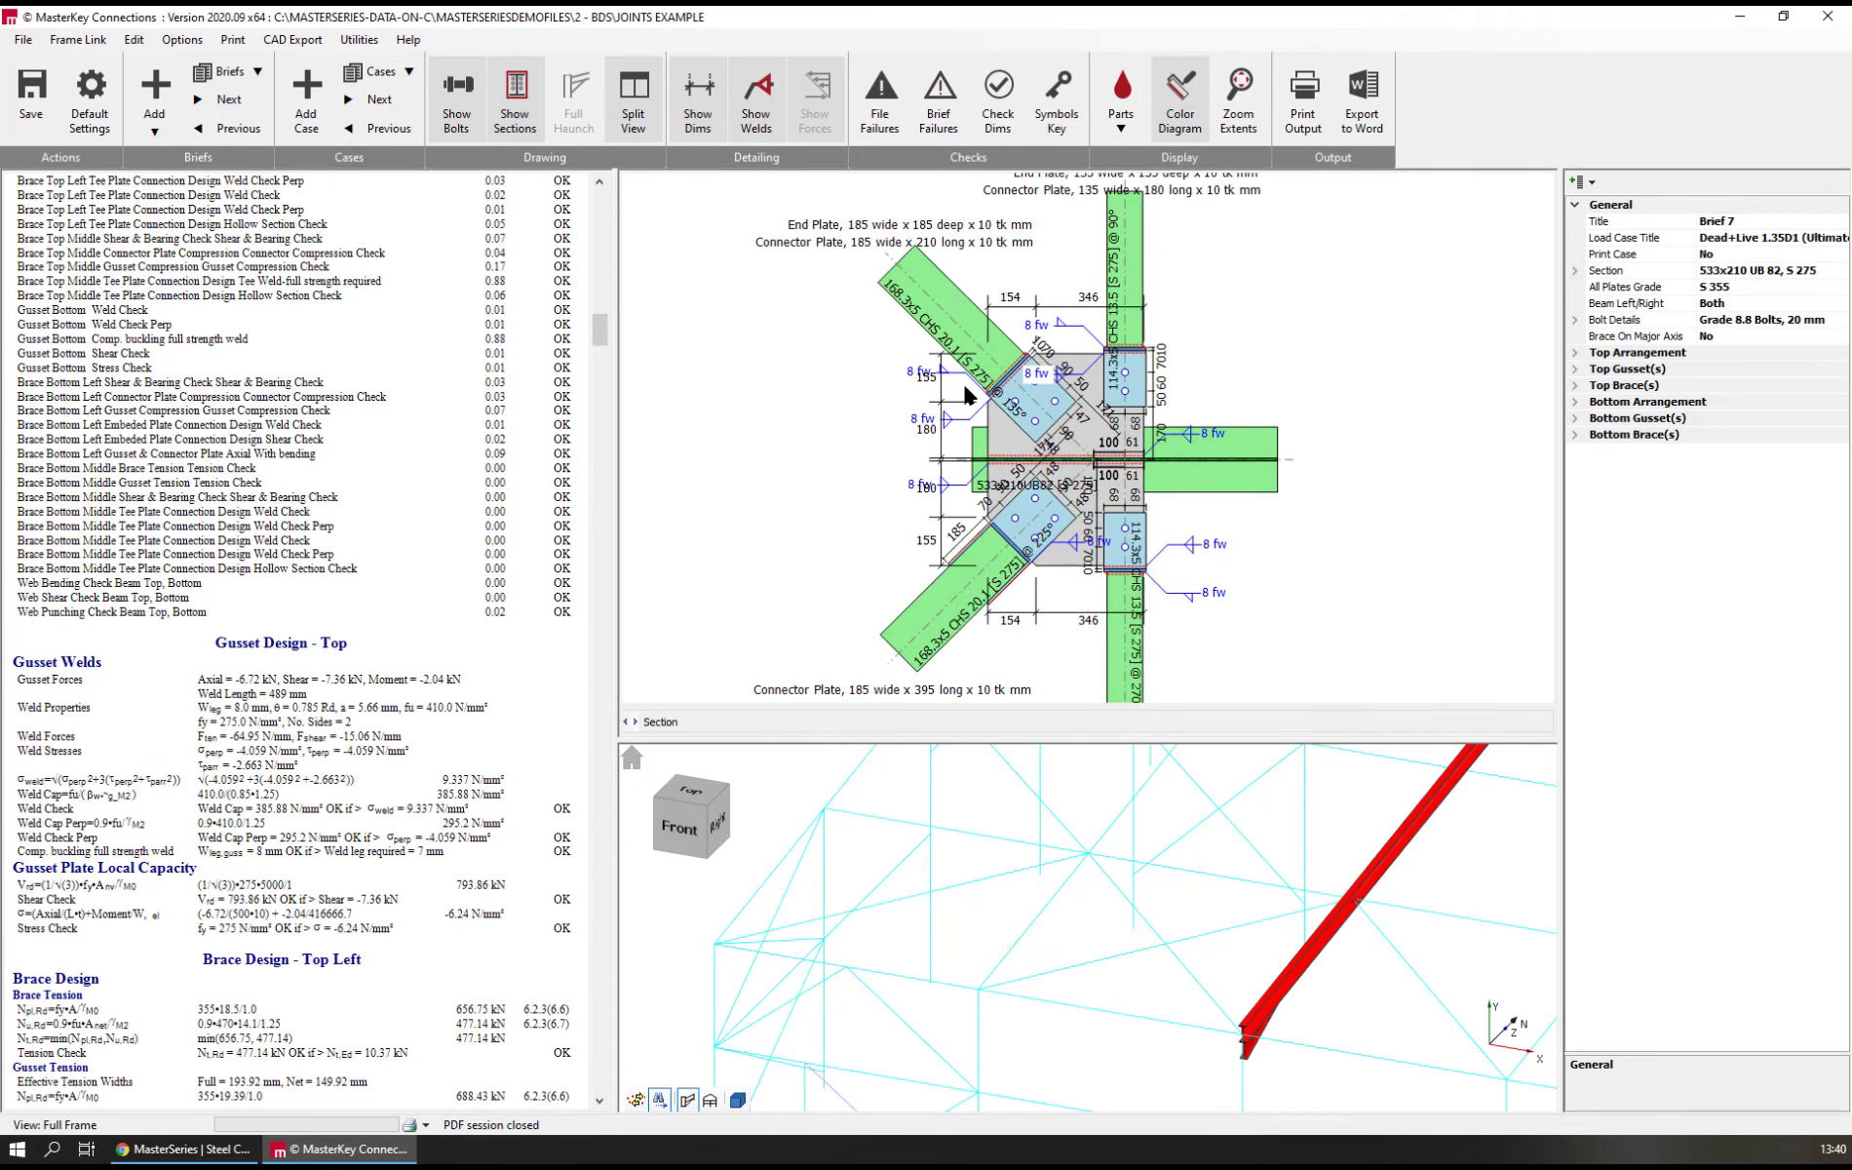
Examine Brief 7's general, top arrangement, top gusset, top brace and bottom arrangement properties against the connection drawing
{"action": "scroll", "coordinate": [926, 385], "scroll_direction": "up", "scroll_amount": 2}
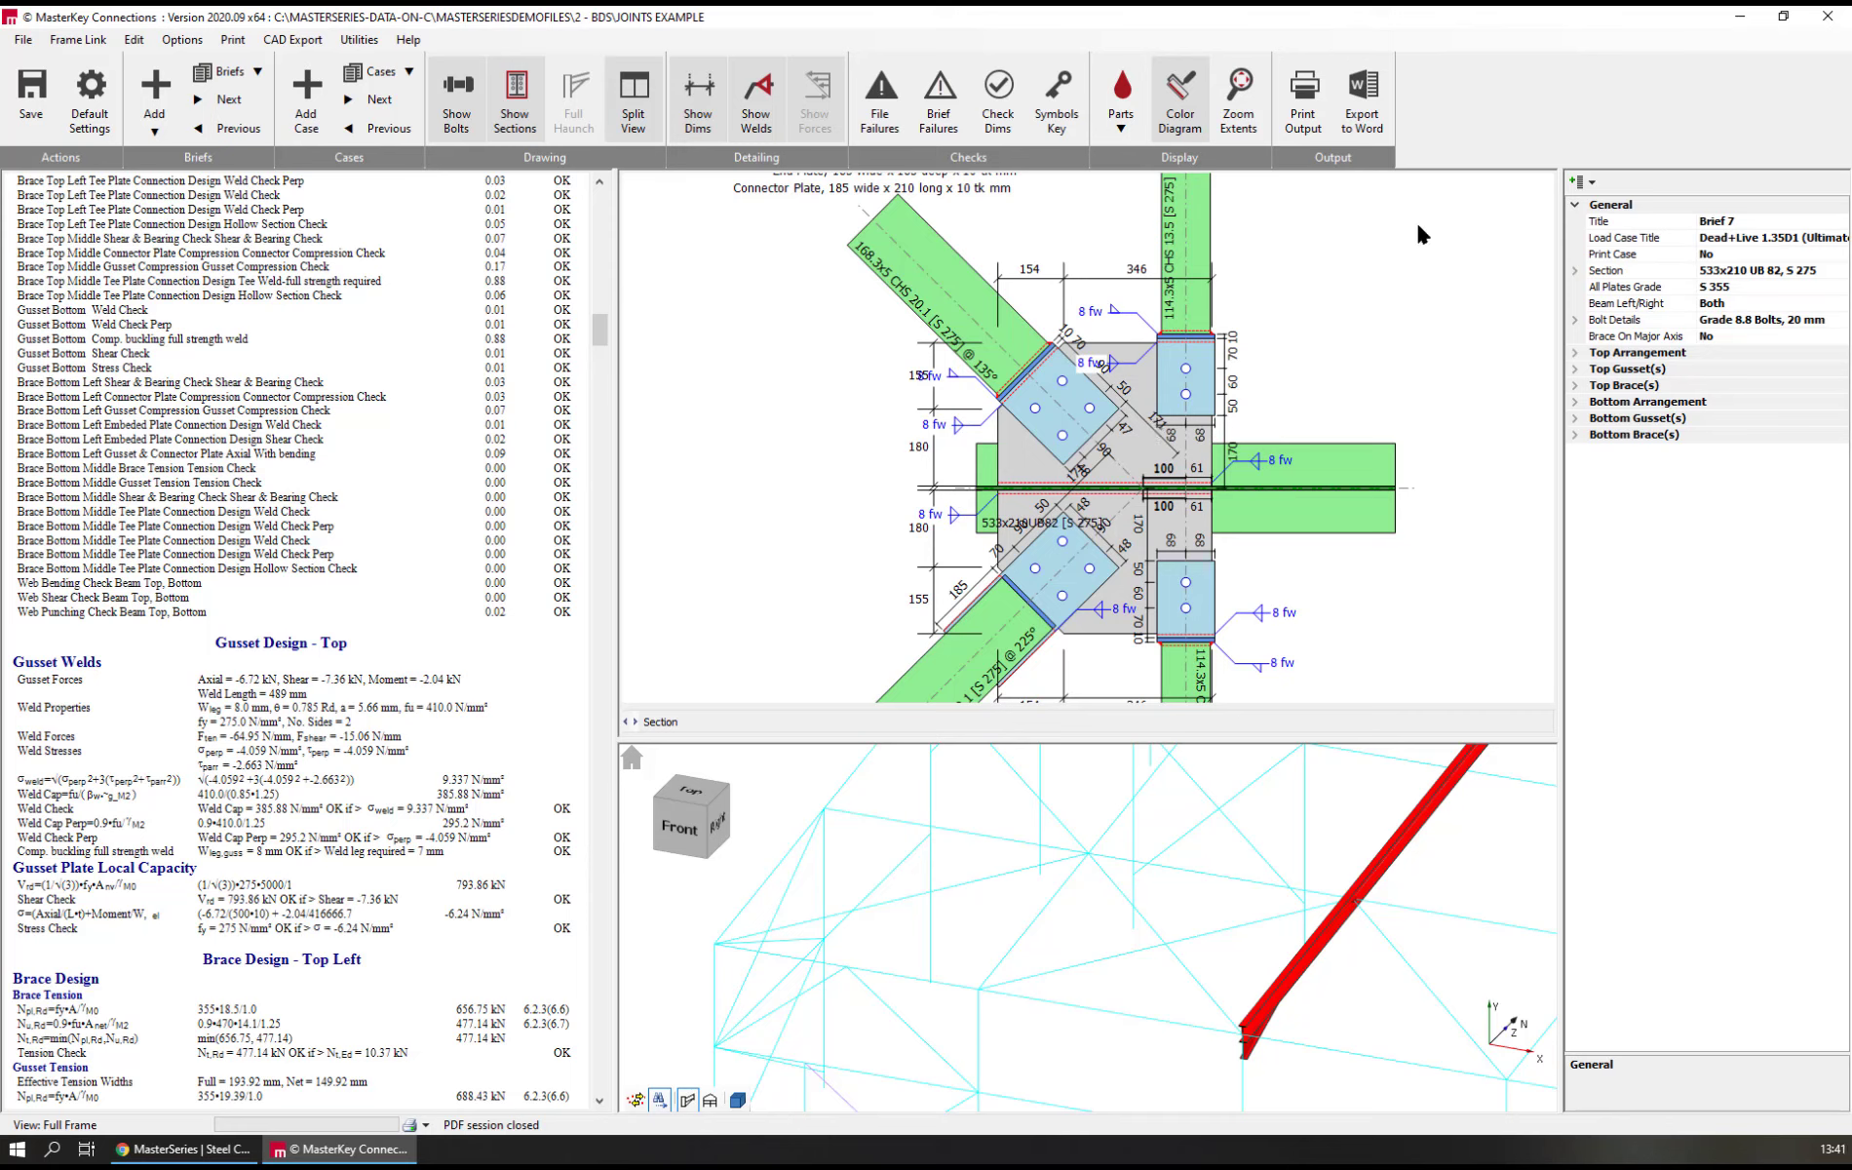
{"action": "left_click", "coordinate": [1026, 449]}
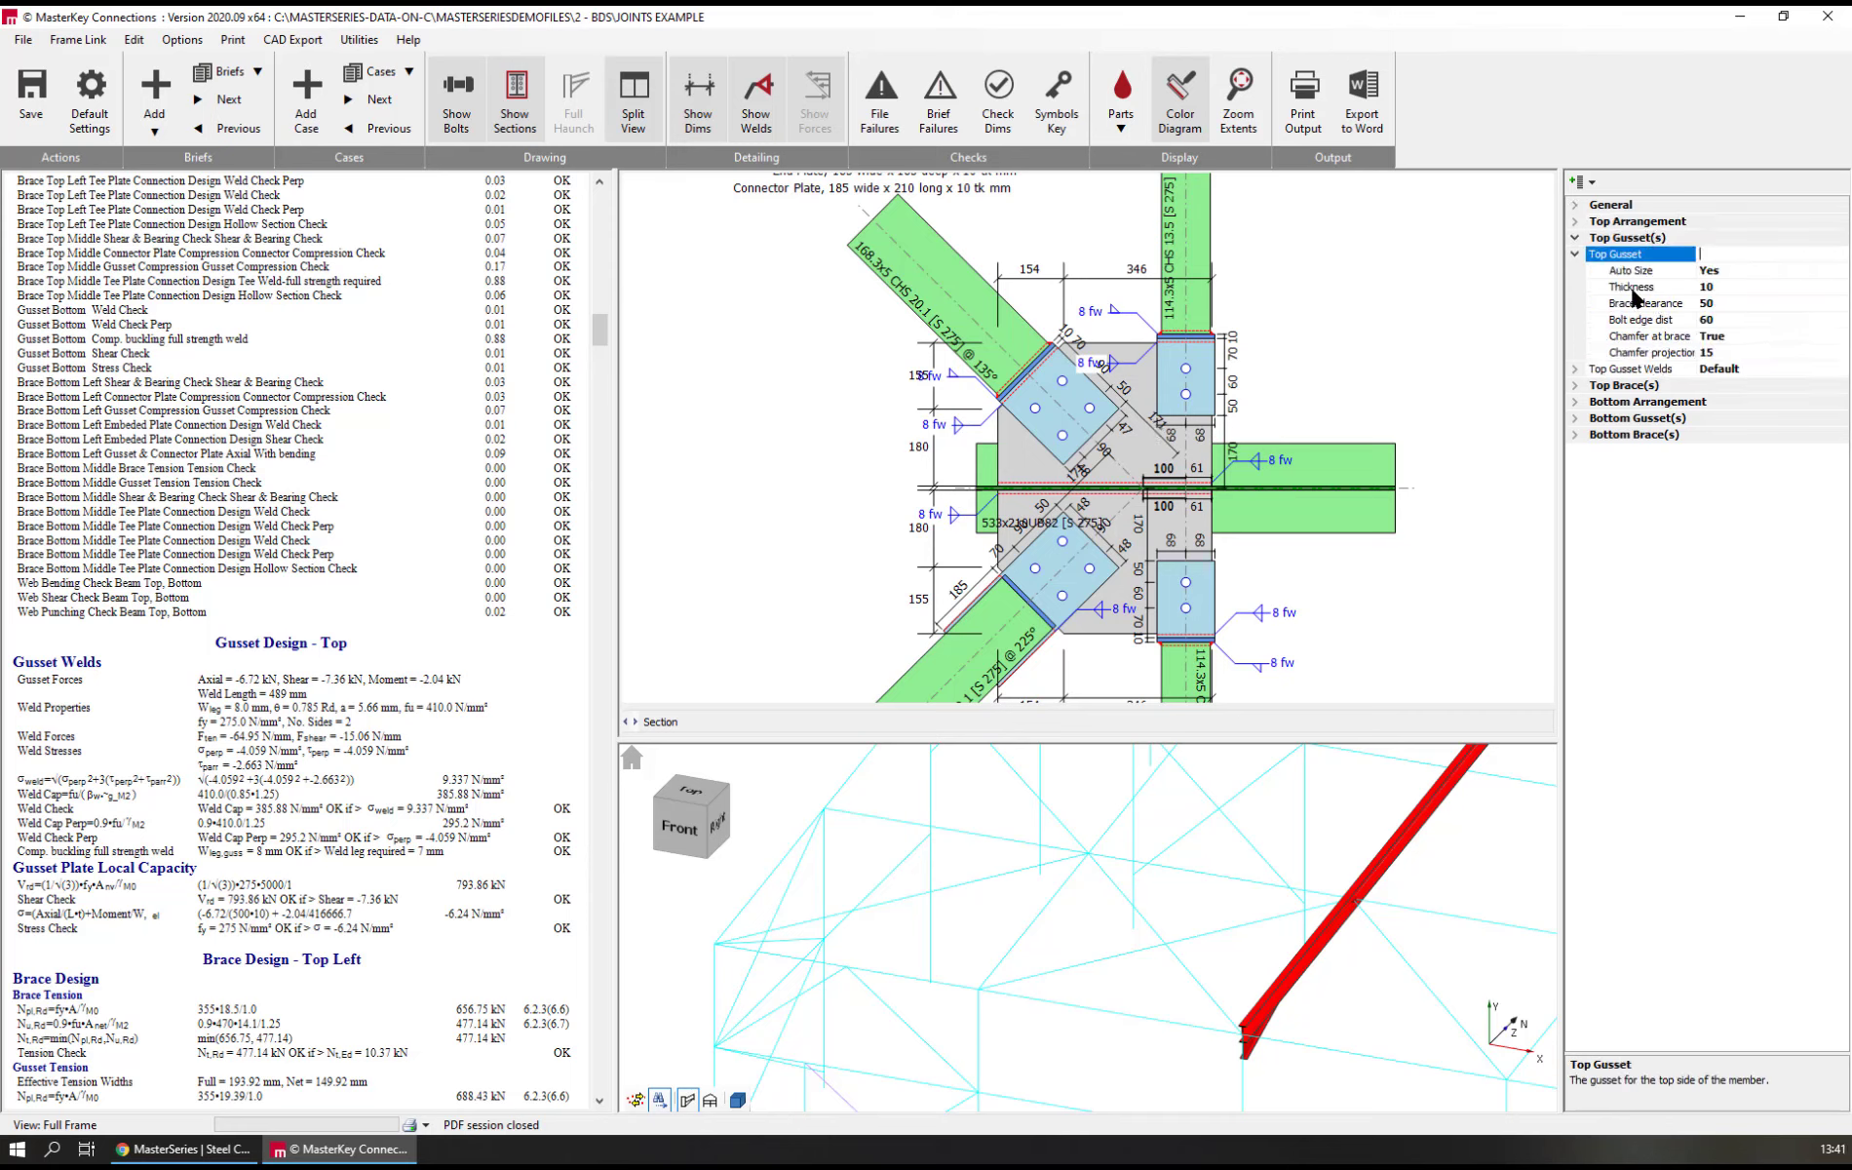
{"action": "left_click", "coordinate": [1578, 206]}
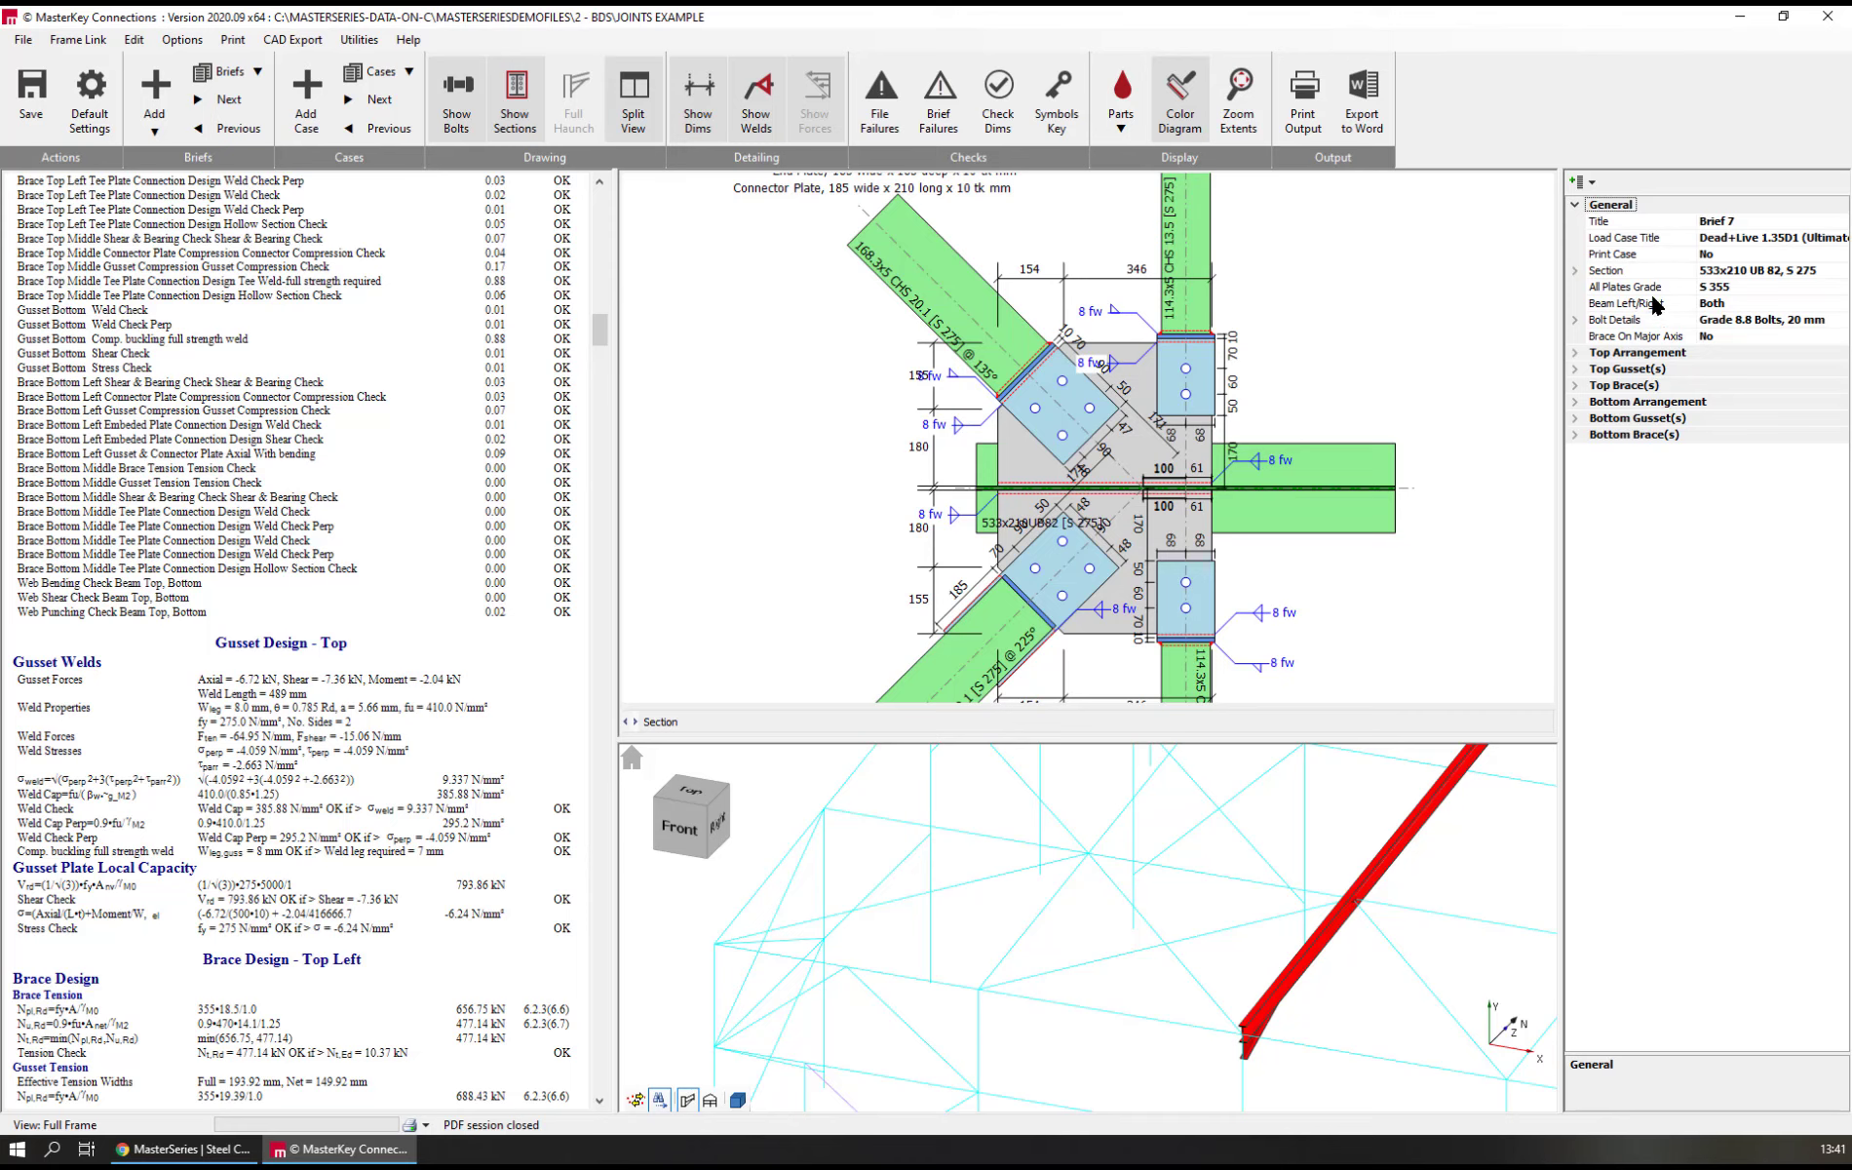
{"action": "left_click", "coordinate": [1611, 353]}
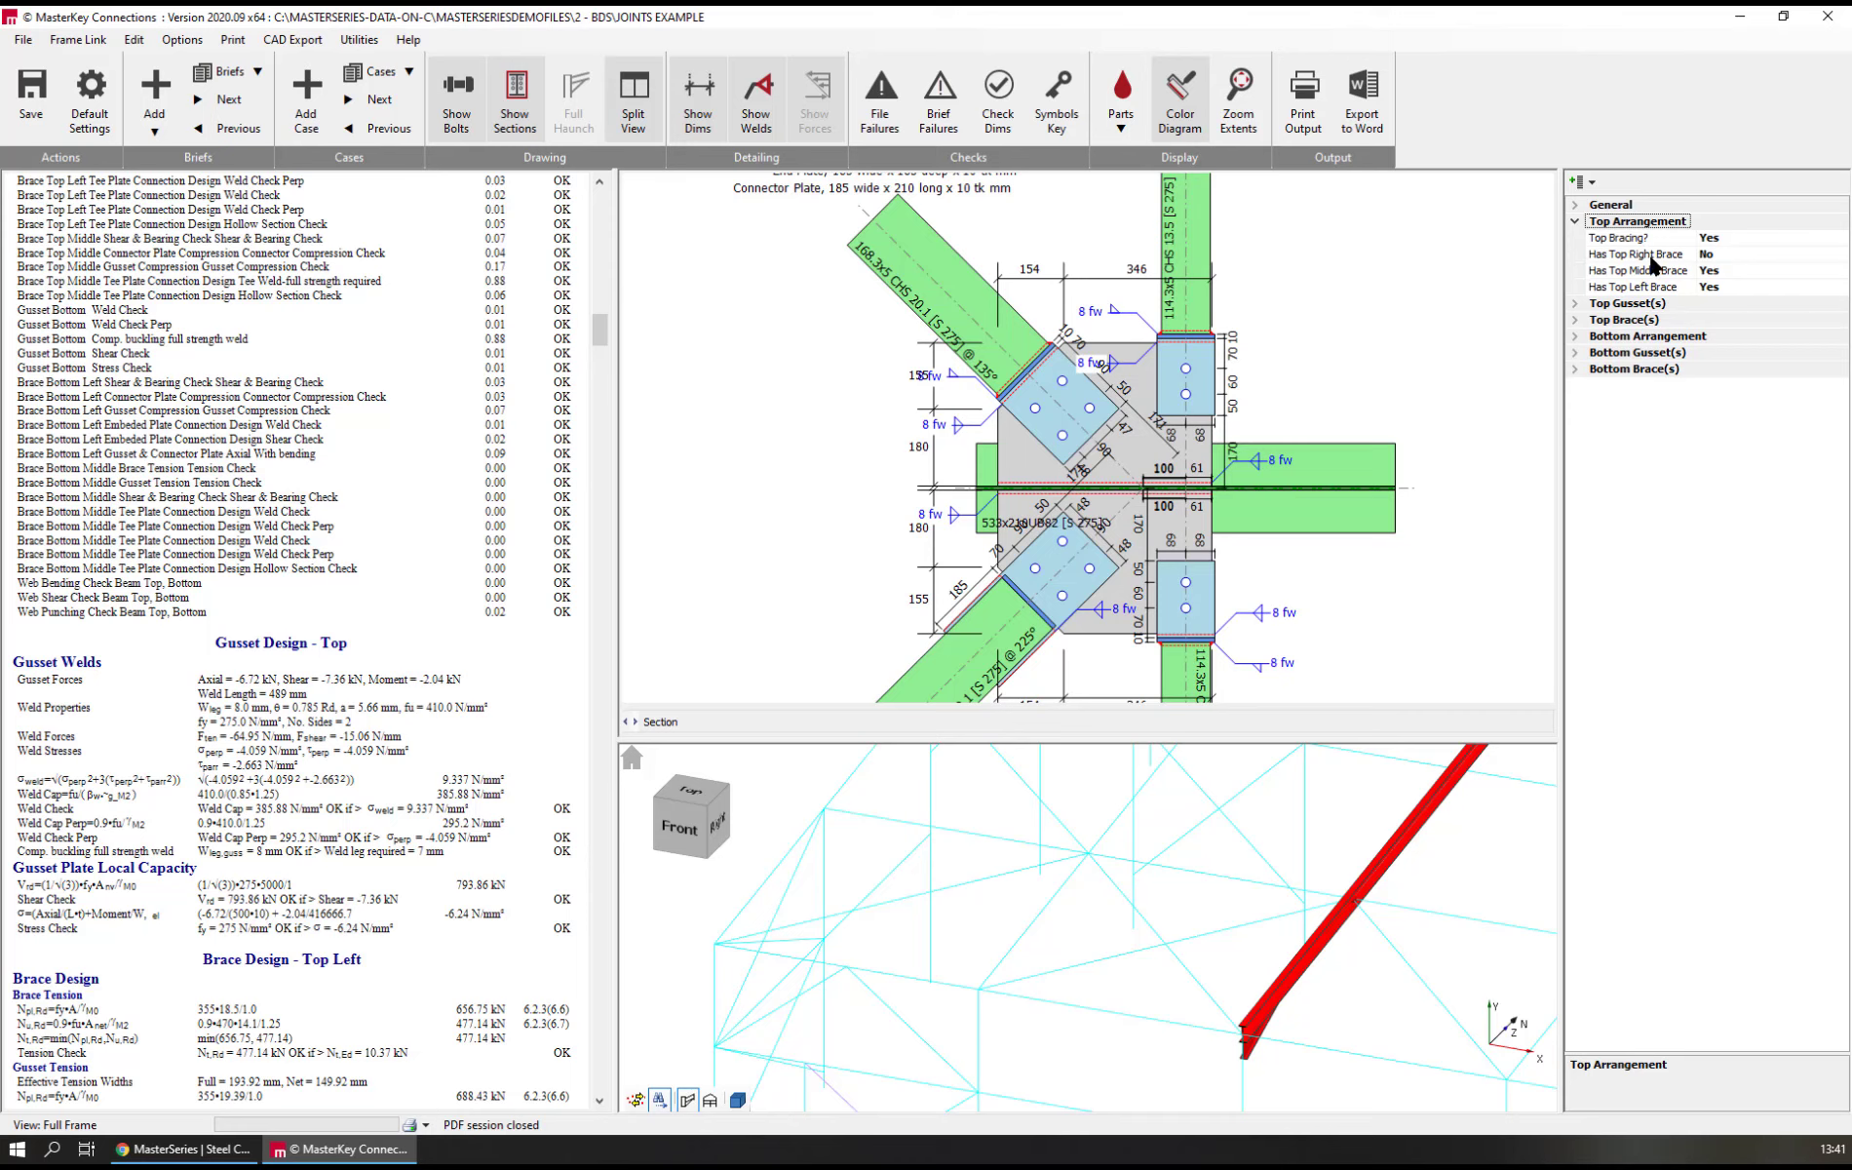
{"action": "left_click", "coordinate": [1609, 304]}
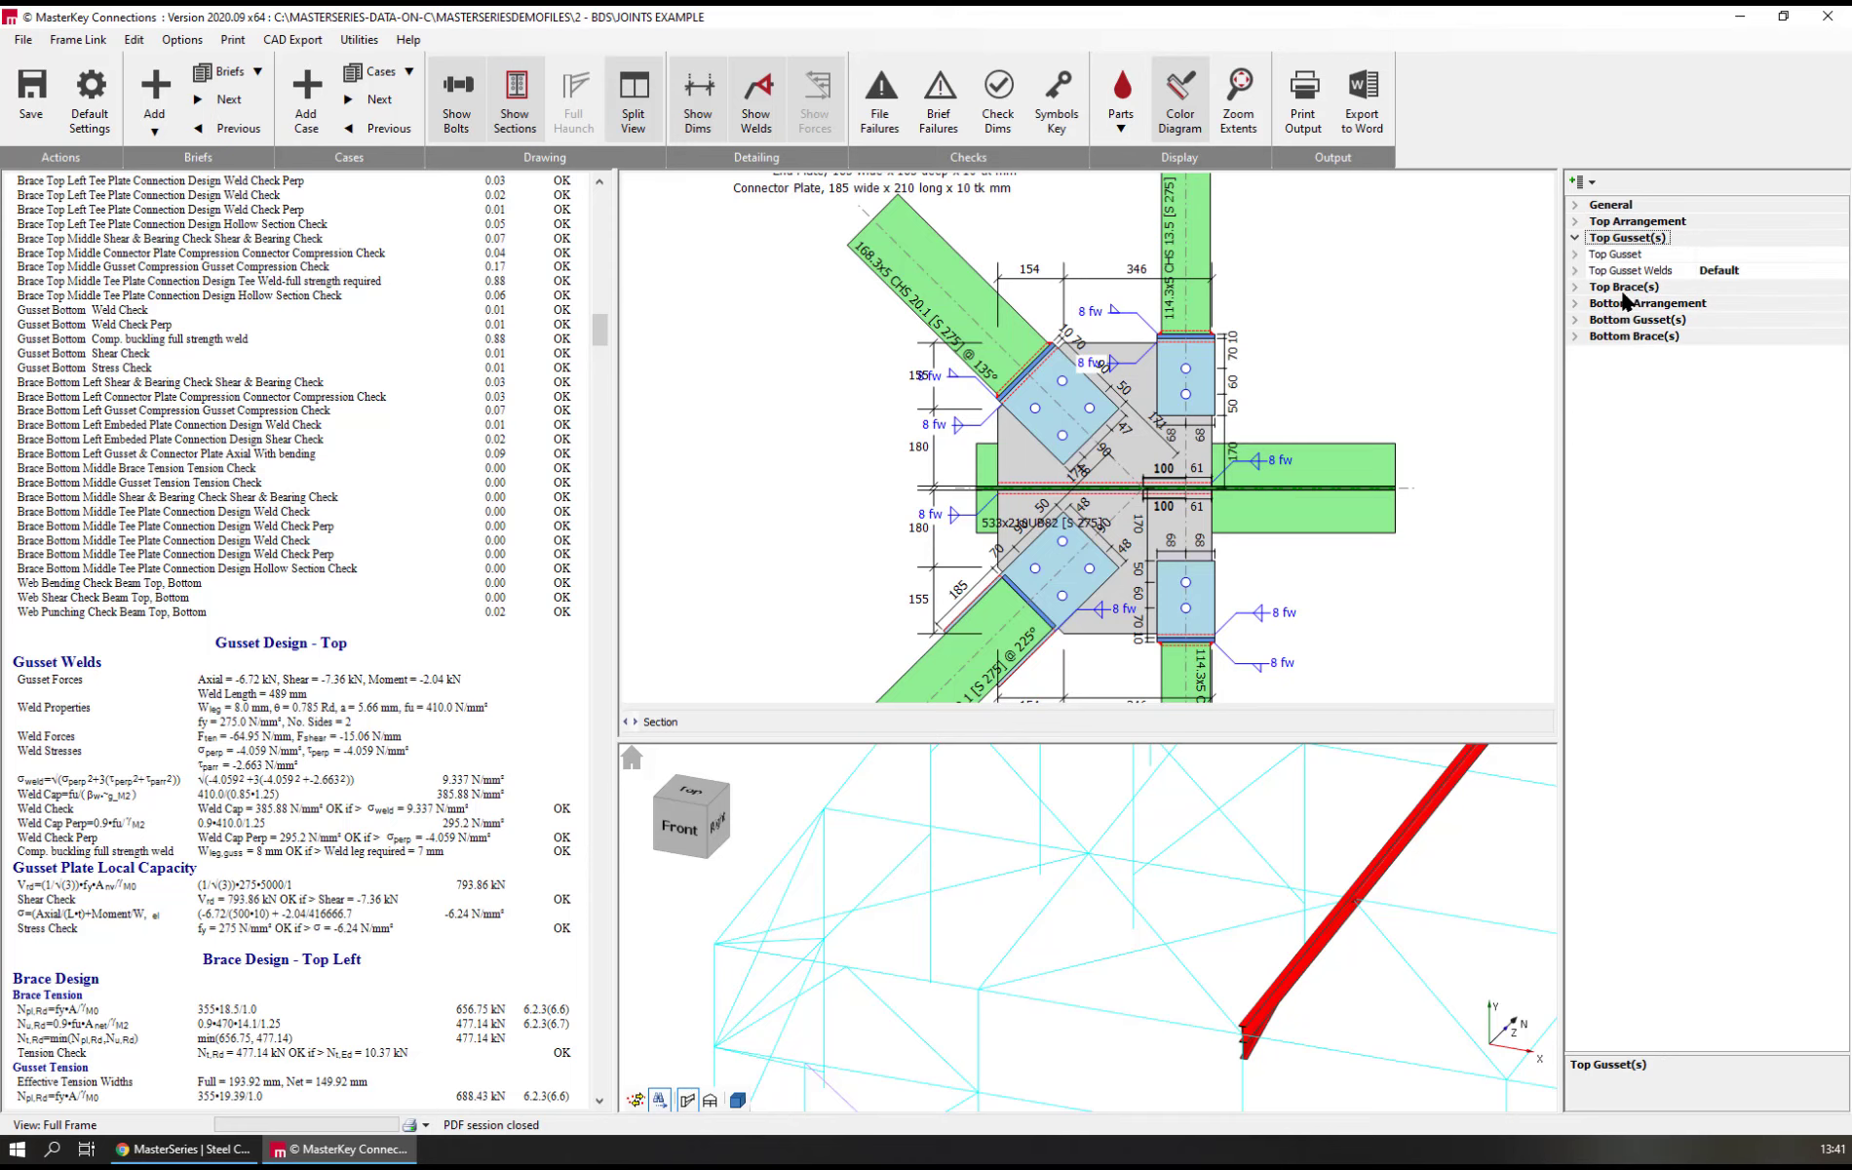
{"action": "left_click", "coordinate": [1609, 287]}
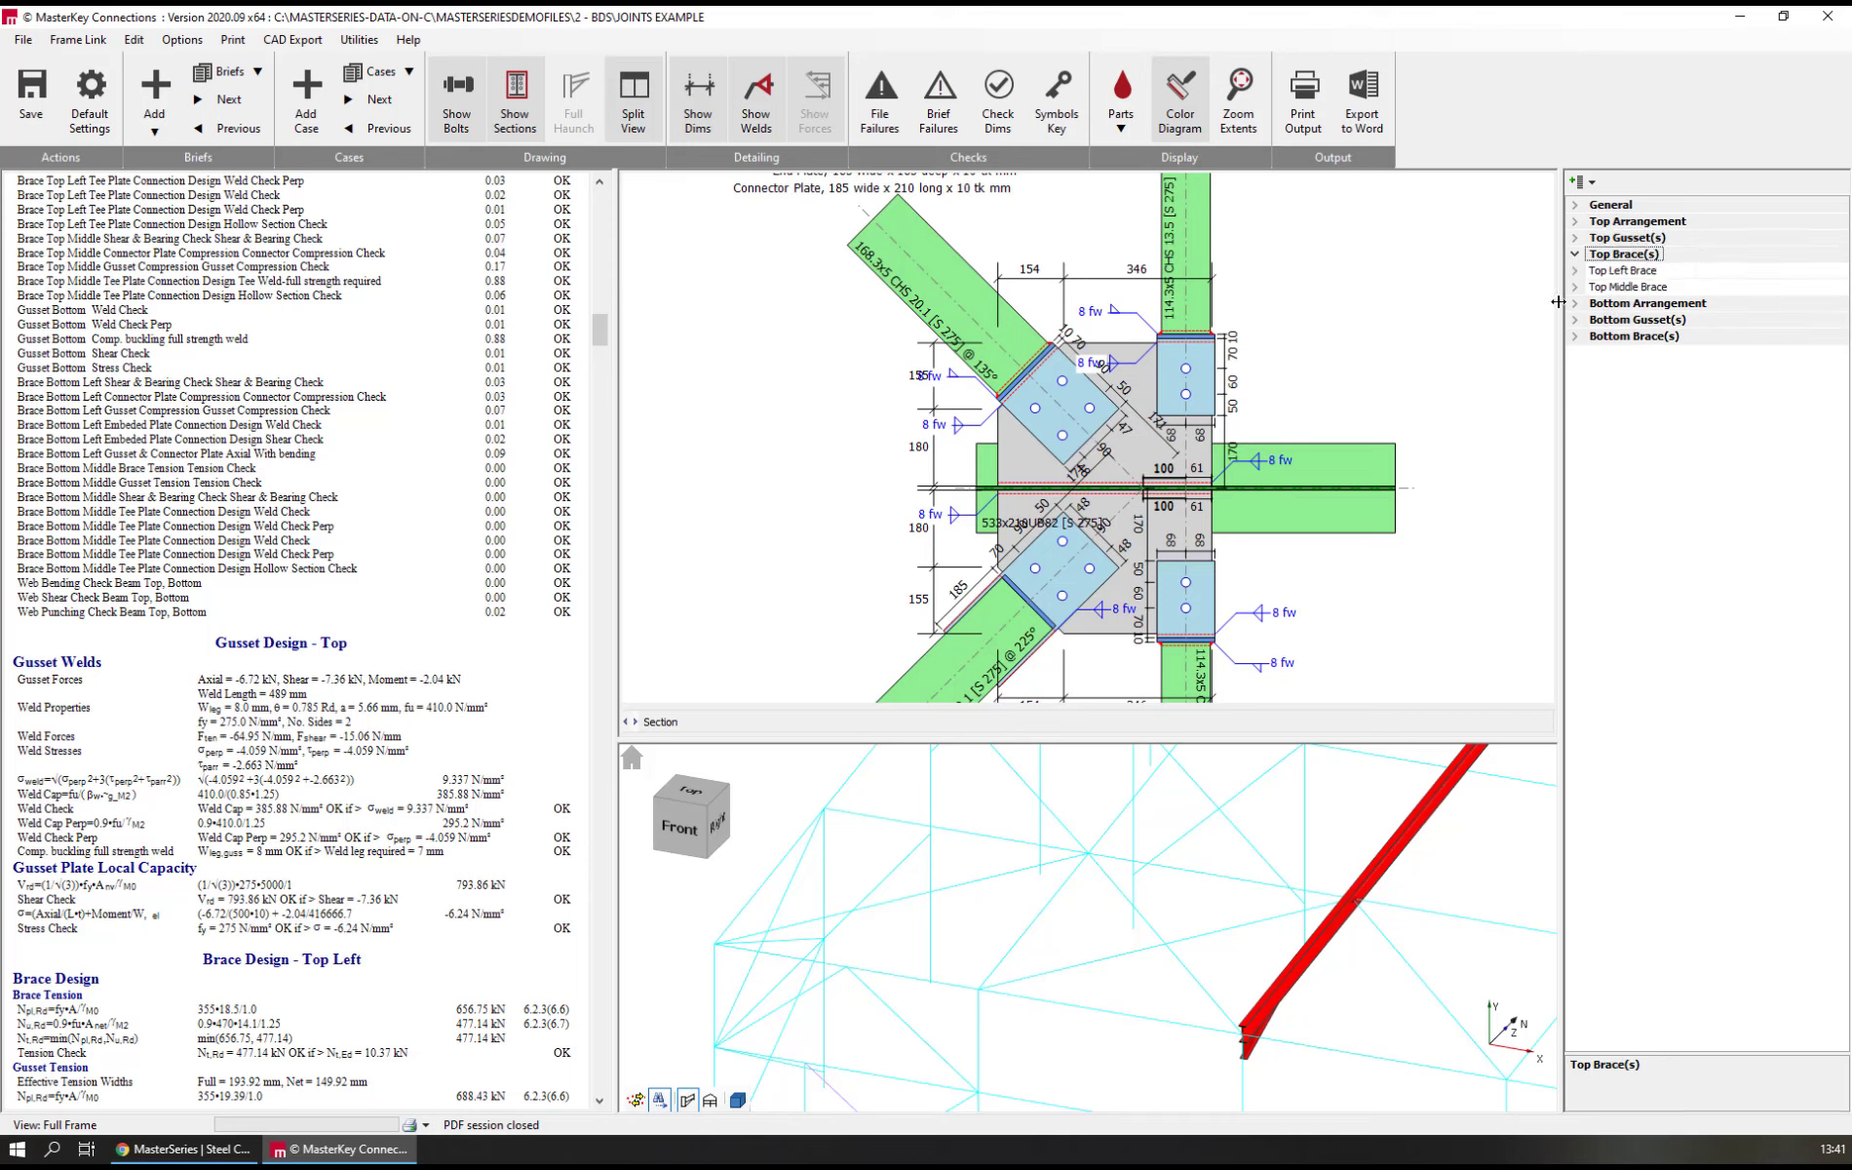
{"action": "left_click", "coordinate": [1628, 307]}
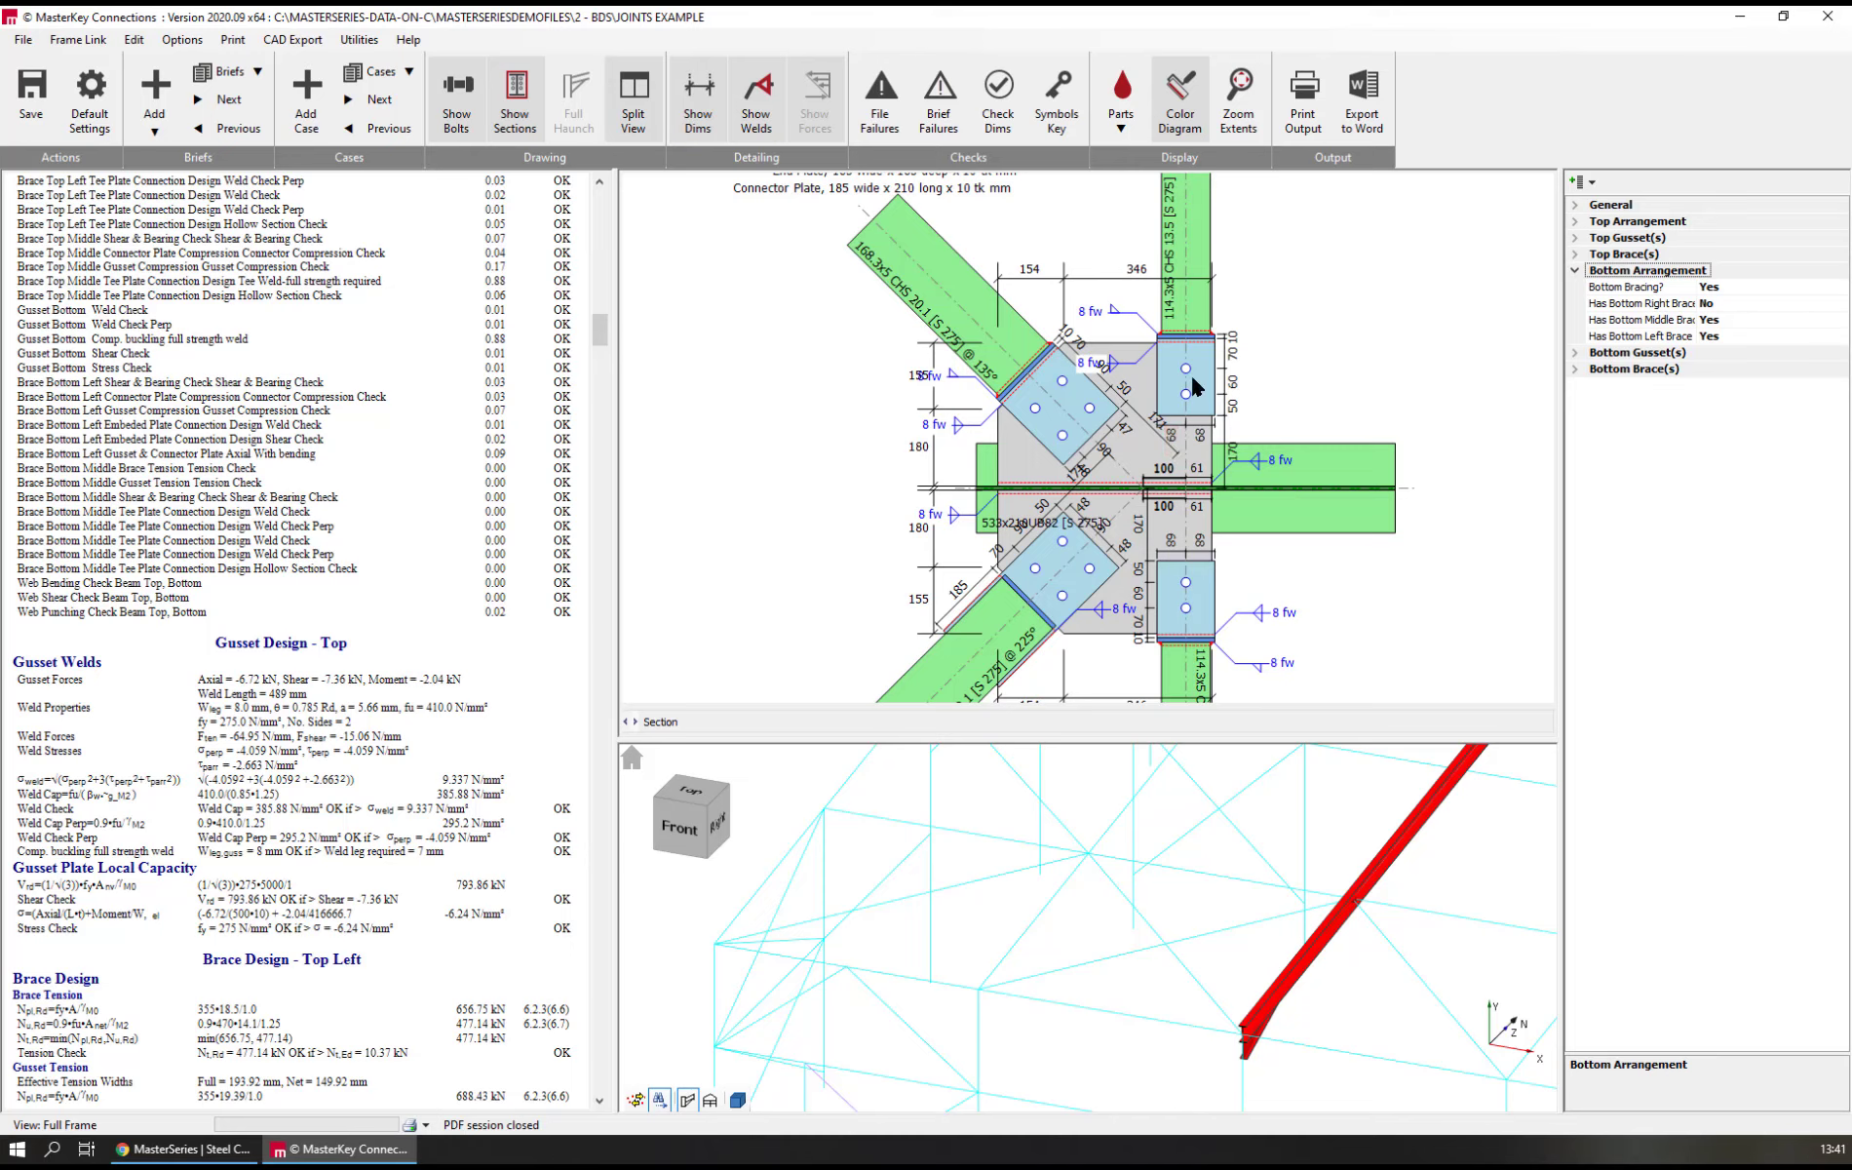
Display the section sizes on the members in the frame model around the braced bay, and return to the connection tools
{"action": "scroll", "coordinate": [1117, 840], "scroll_direction": "down", "scroll_amount": 3}
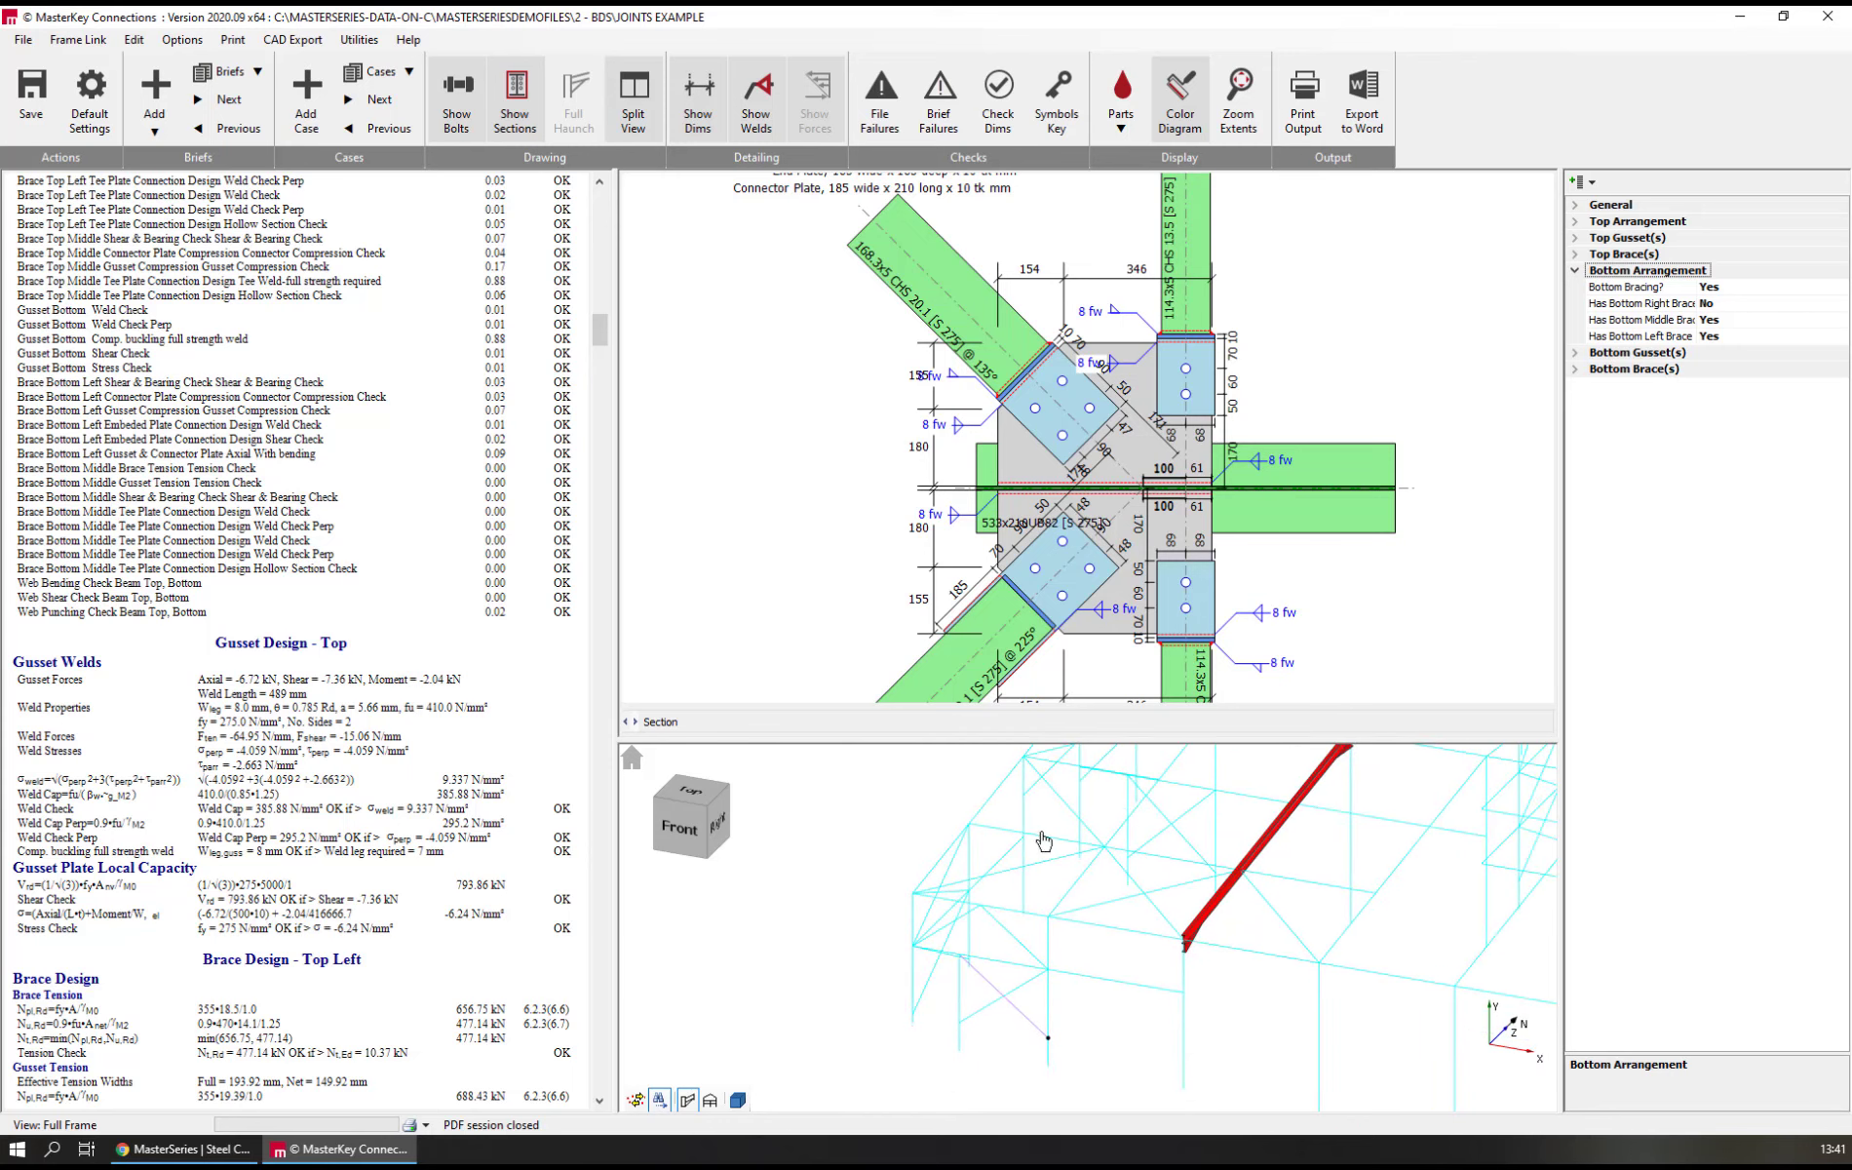
{"action": "middle_click_drag", "start_coordinate": [1043, 838], "coordinate": [1180, 726]}
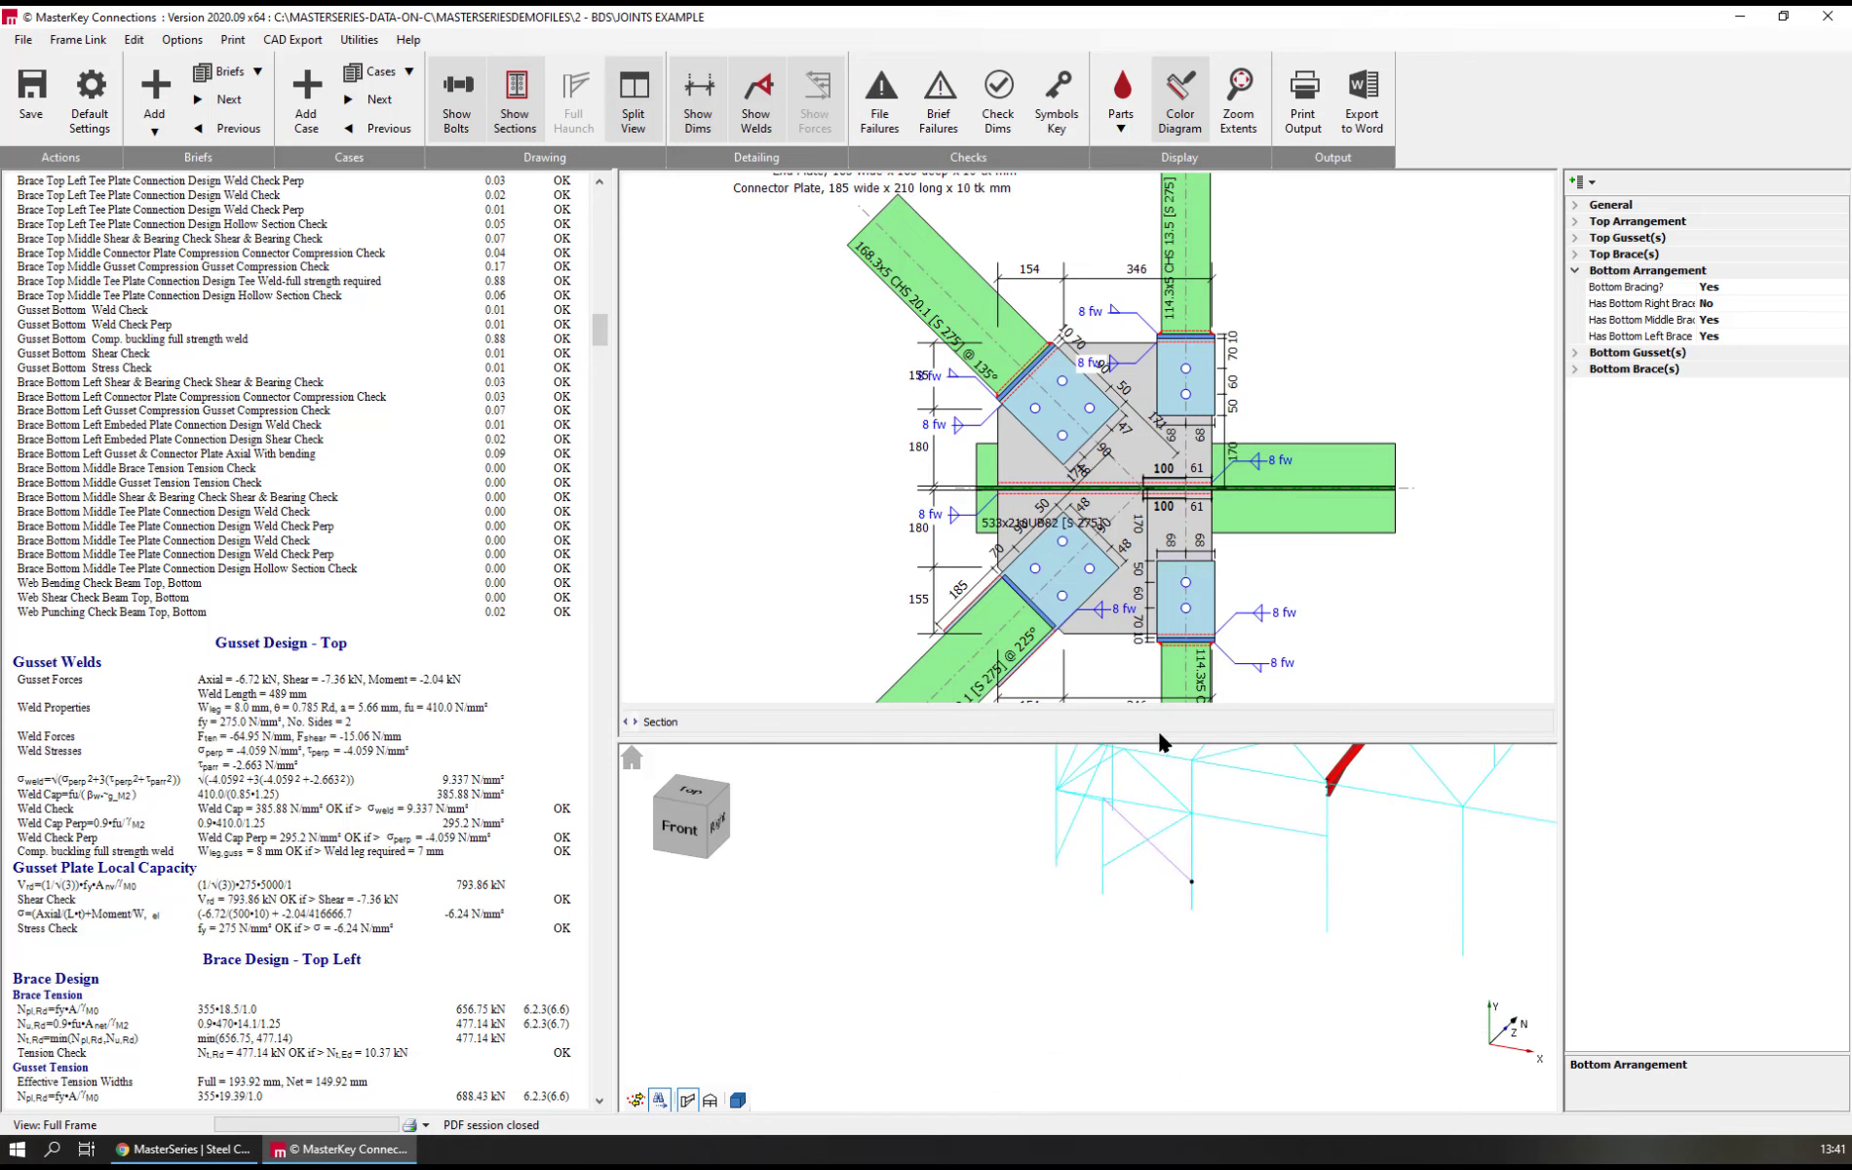
{"action": "scroll", "coordinate": [1120, 884], "scroll_direction": "down", "scroll_amount": 5}
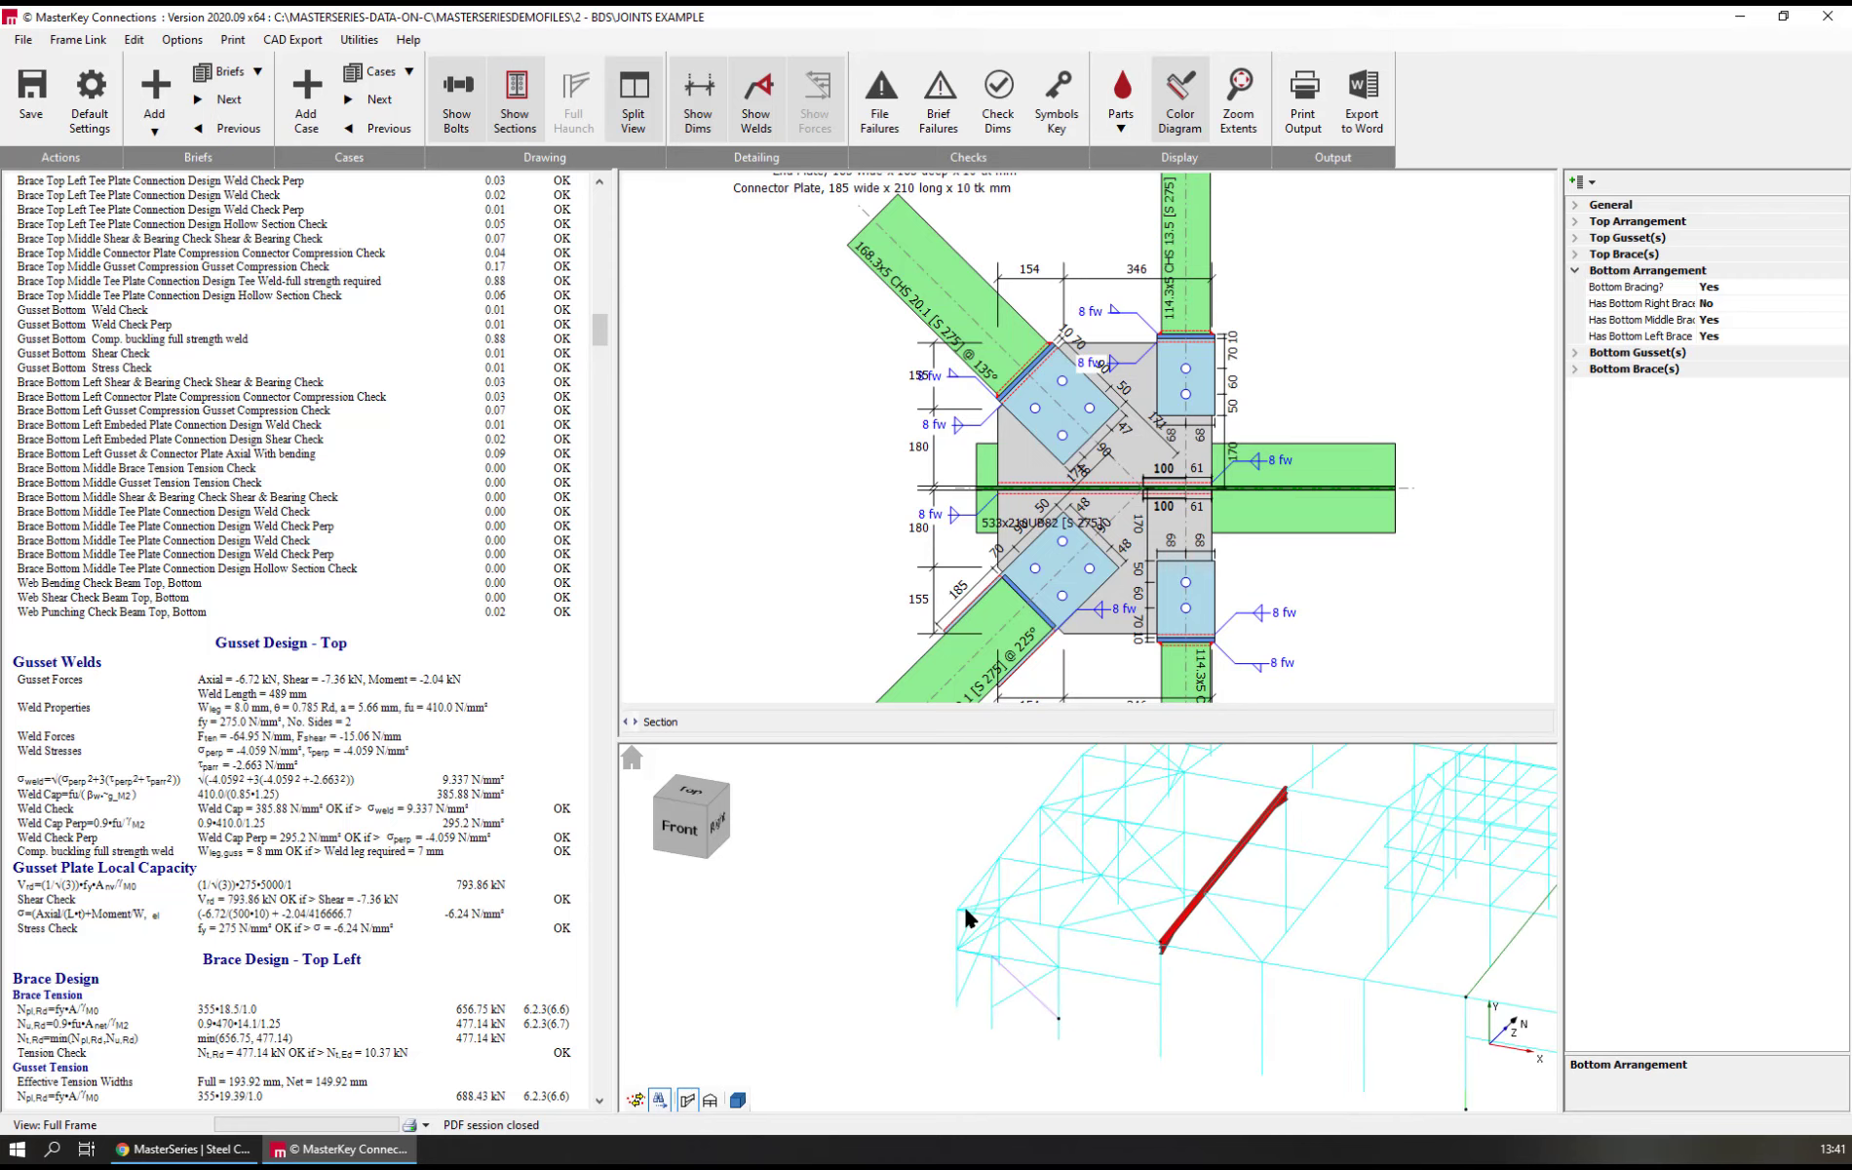
{"action": "left_click_drag", "start_coordinate": [923, 953], "coordinate": [1332, 1057]}
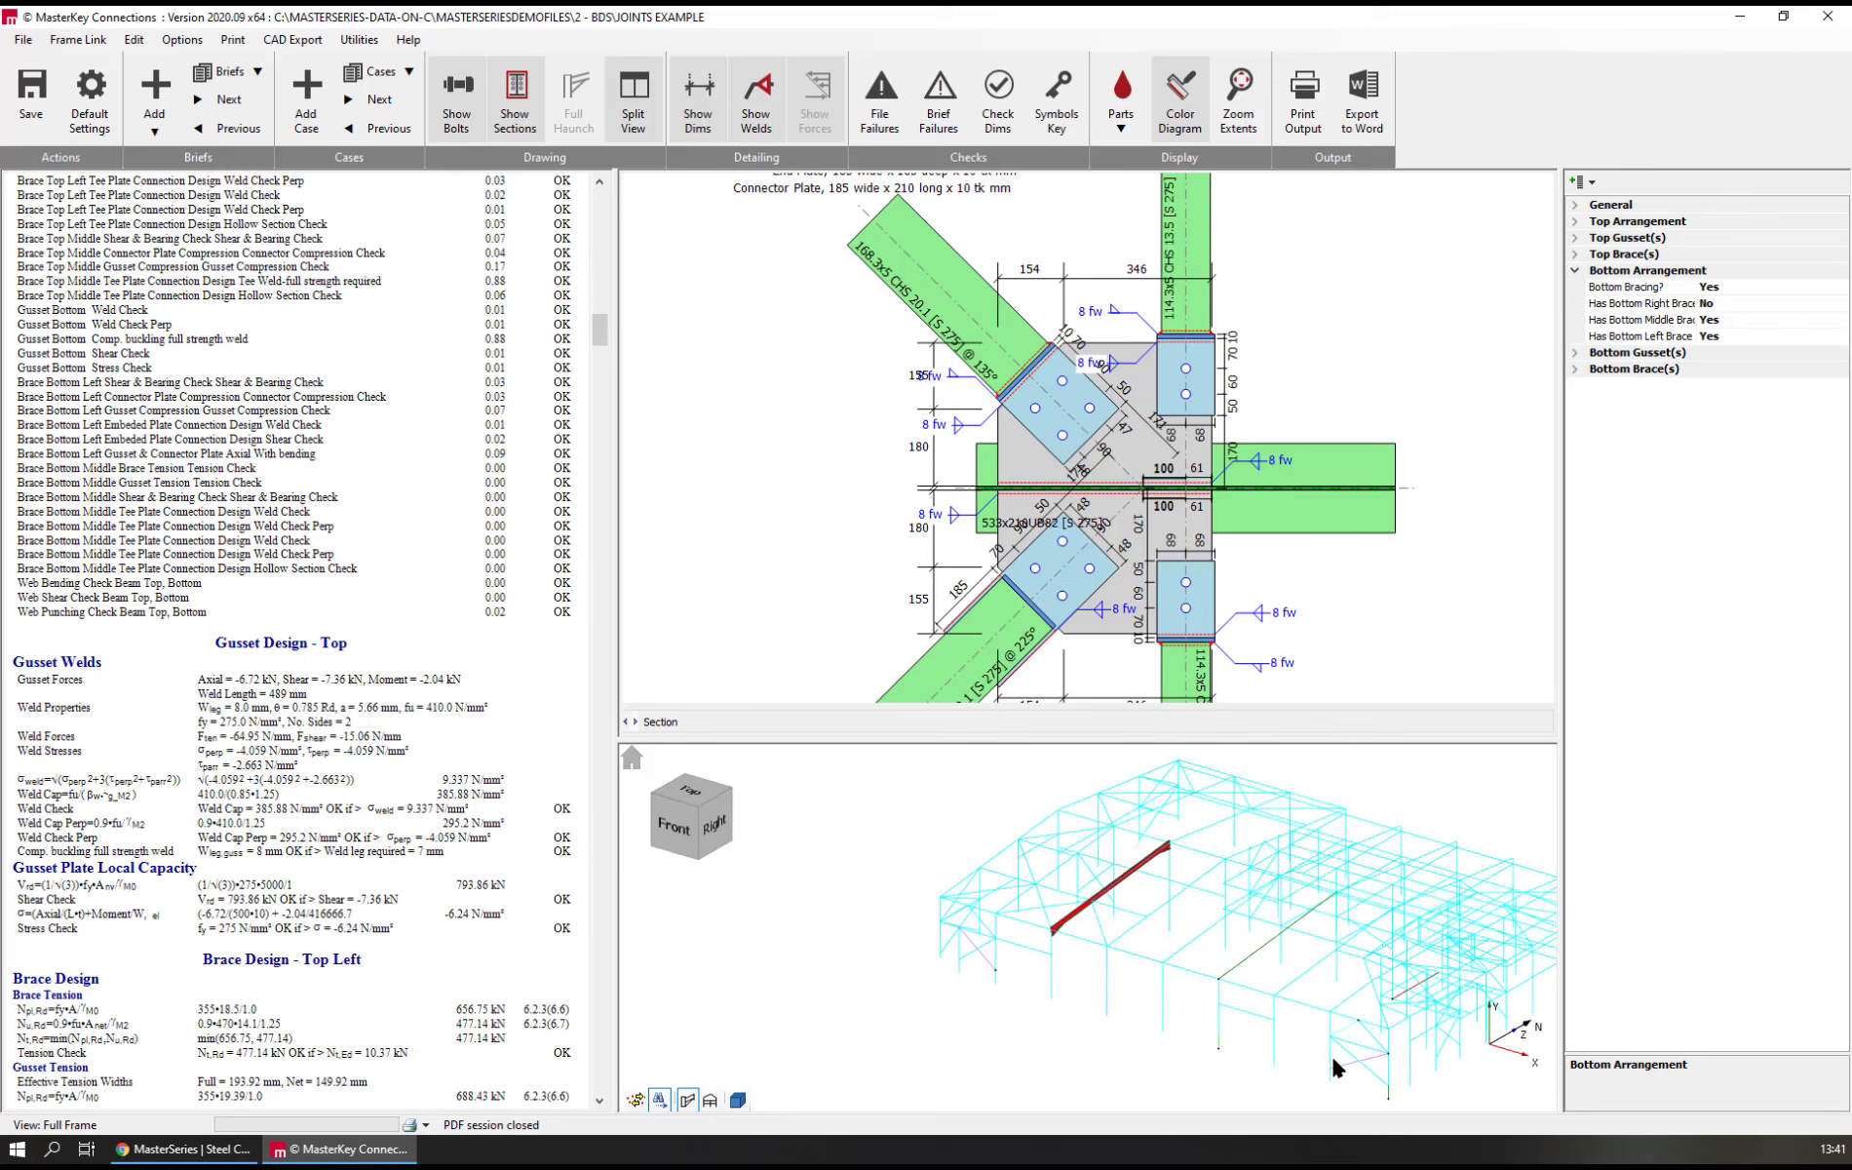
{"action": "middle_click_drag", "start_coordinate": [1409, 1033], "coordinate": [1205, 1008]}
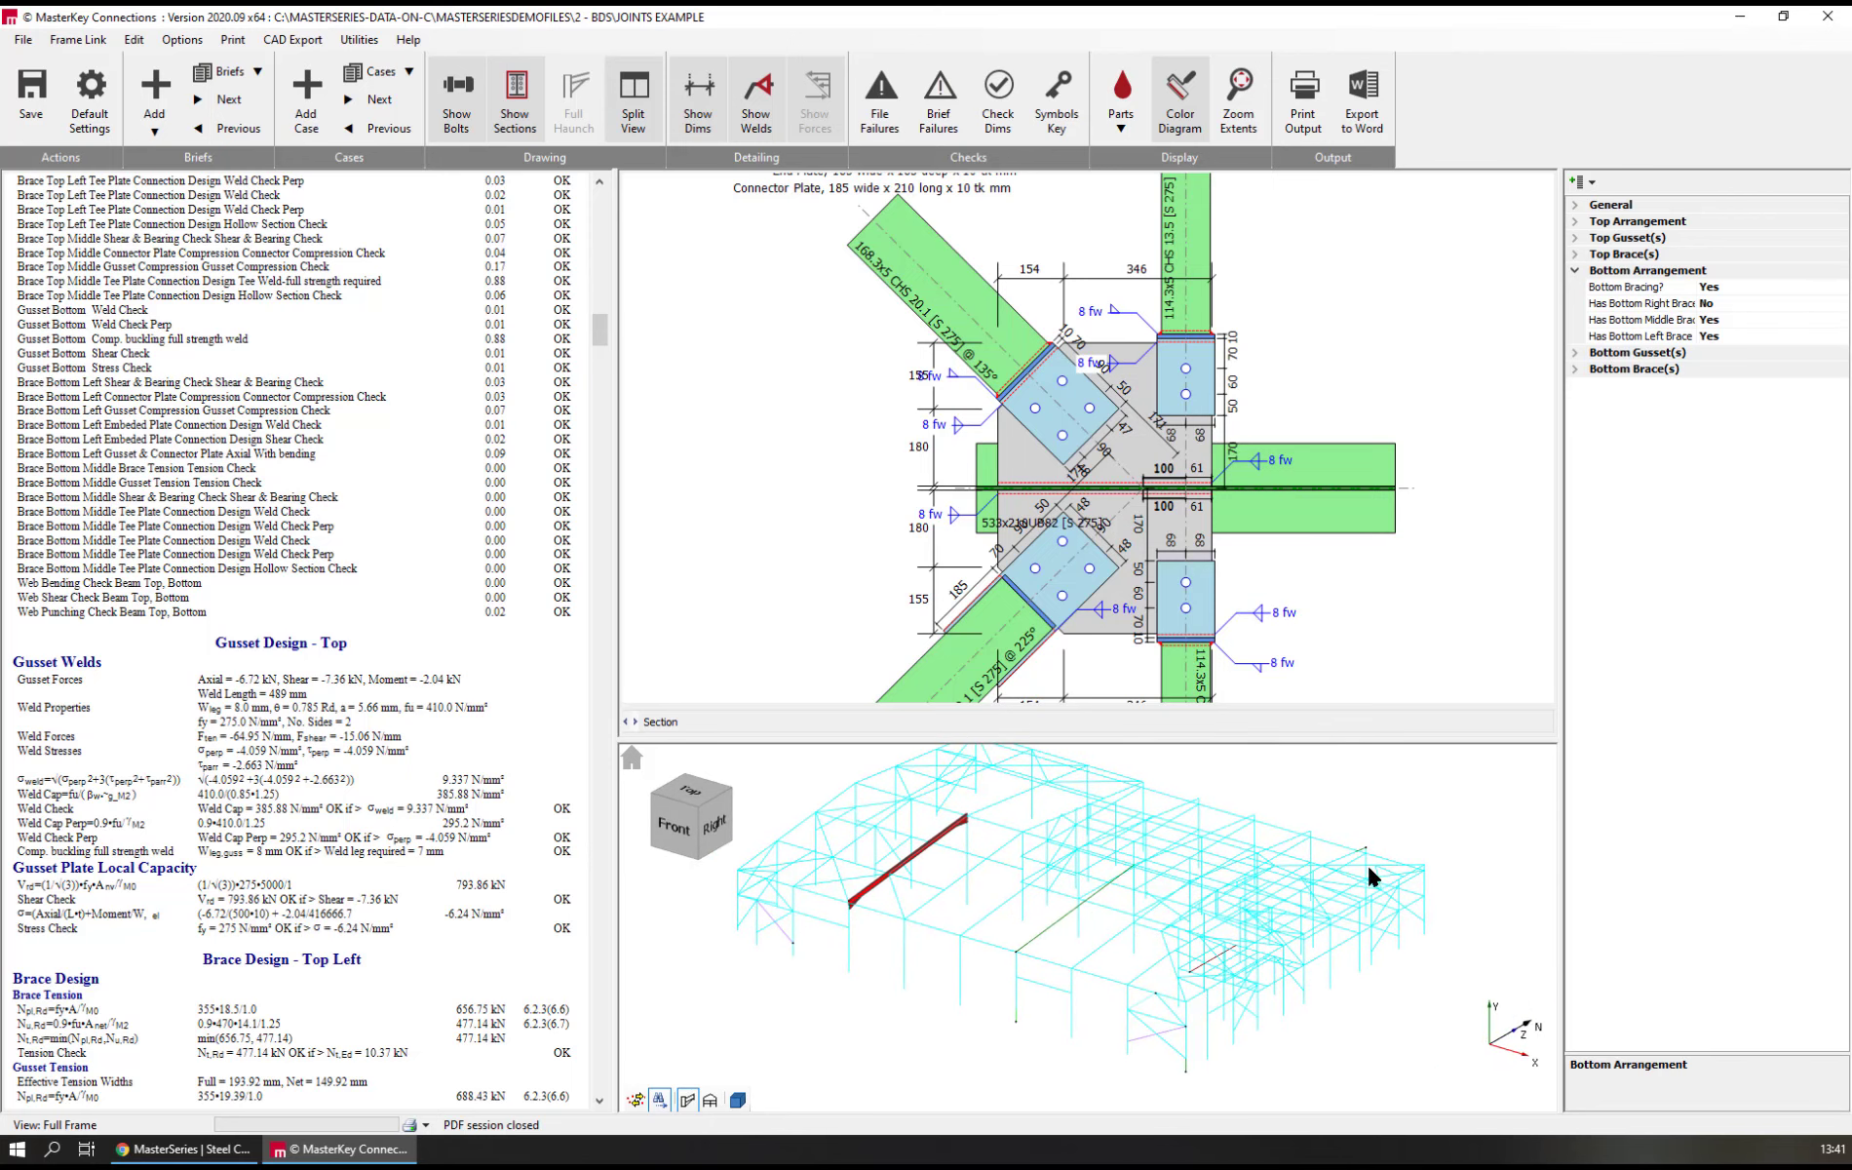
{"action": "scroll", "coordinate": [1353, 859], "scroll_direction": "up", "scroll_amount": 5}
{"action": "scroll", "coordinate": [1354, 855], "scroll_direction": "down", "scroll_amount": 5}
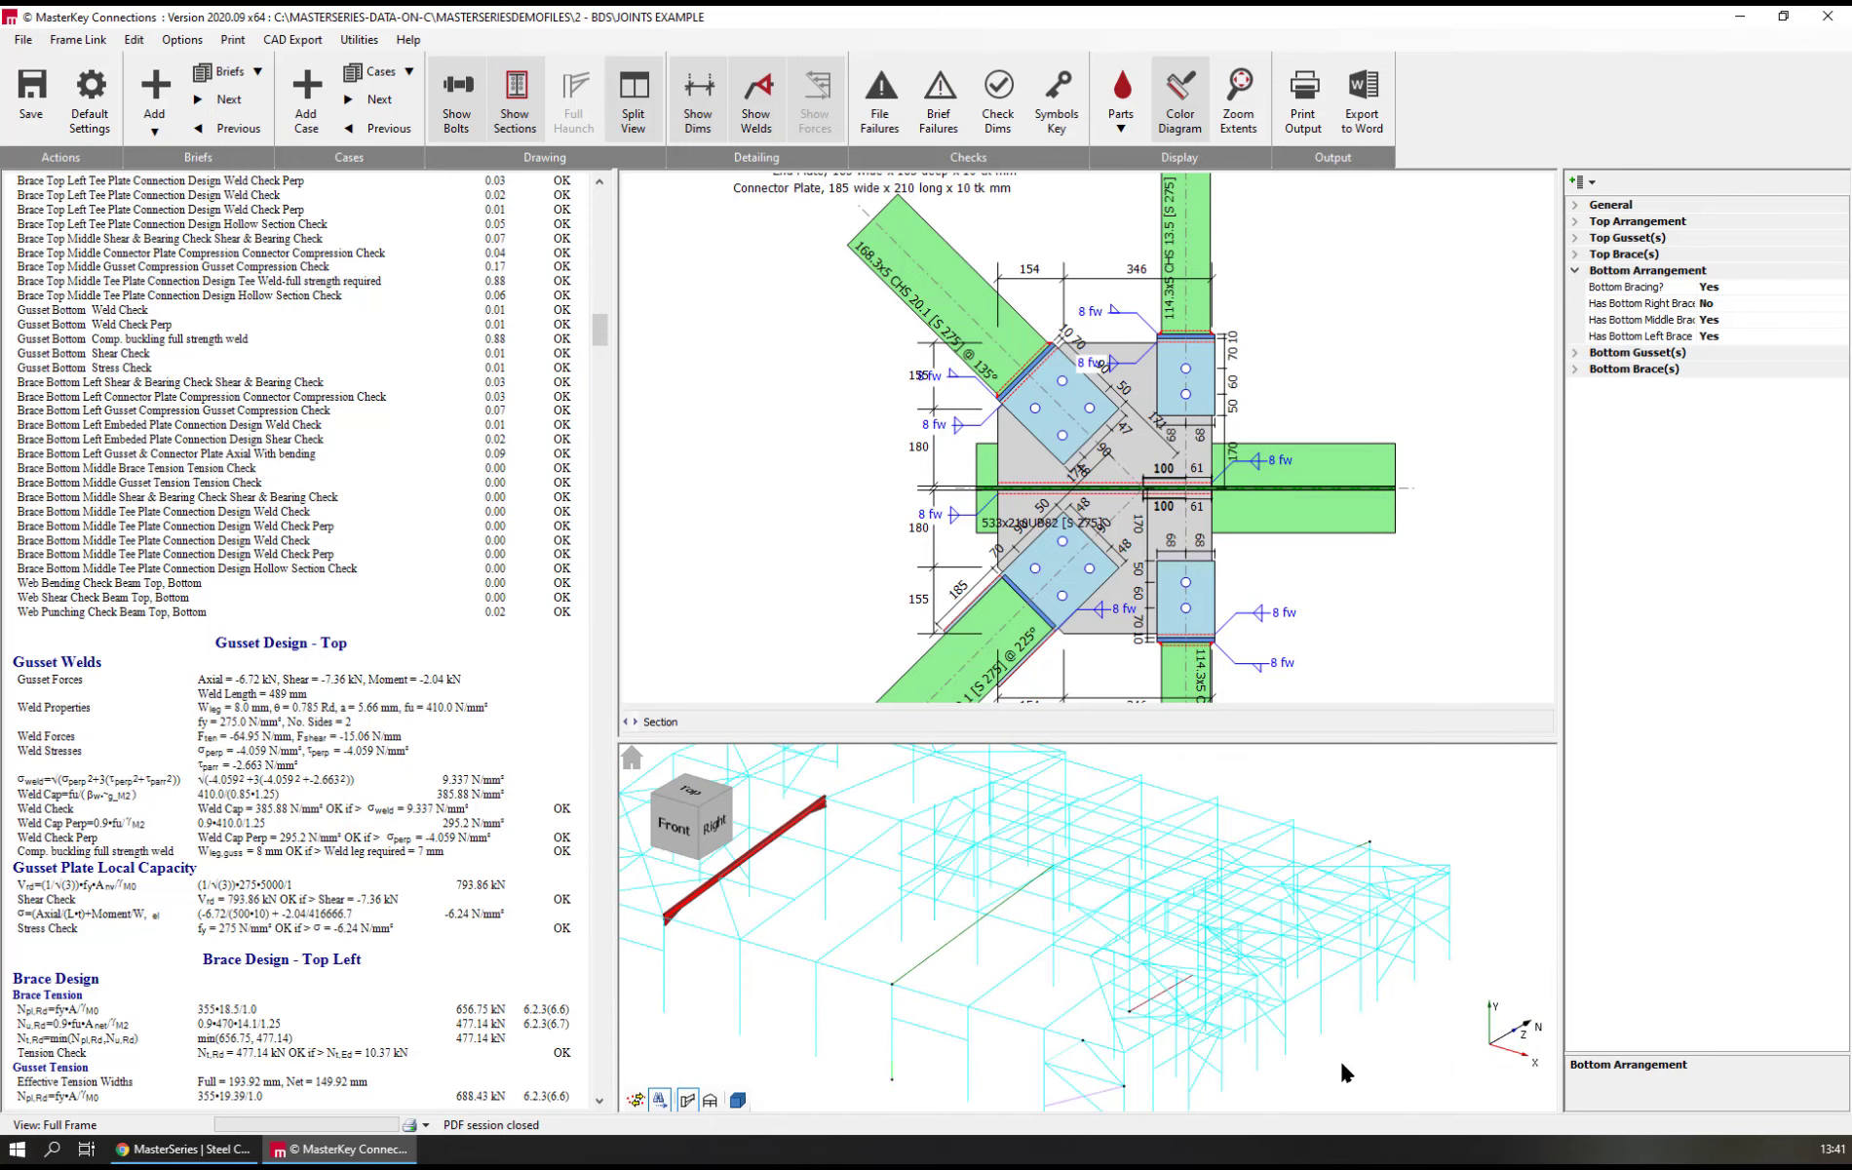
{"action": "scroll", "coordinate": [1410, 970], "scroll_direction": "up", "scroll_amount": 6}
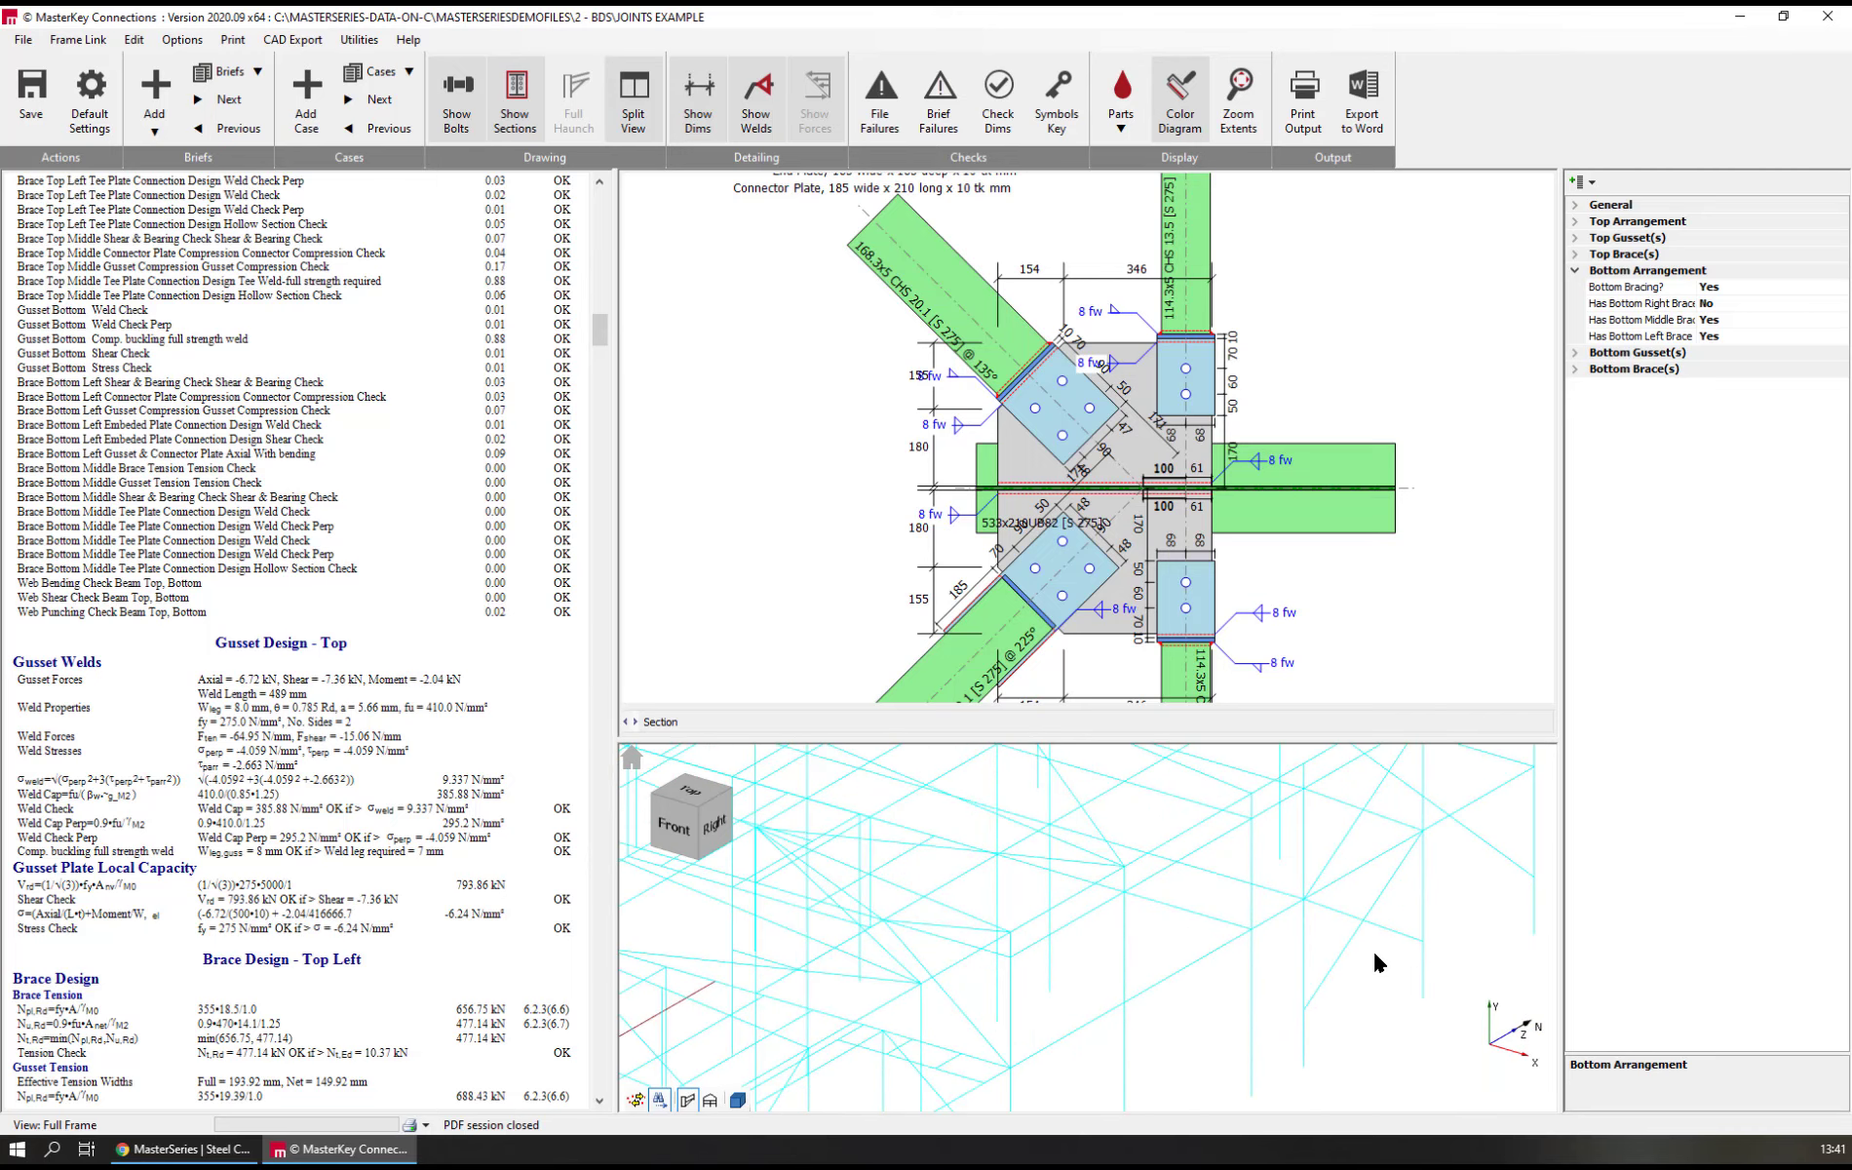
{"action": "left_click", "coordinate": [737, 1100]}
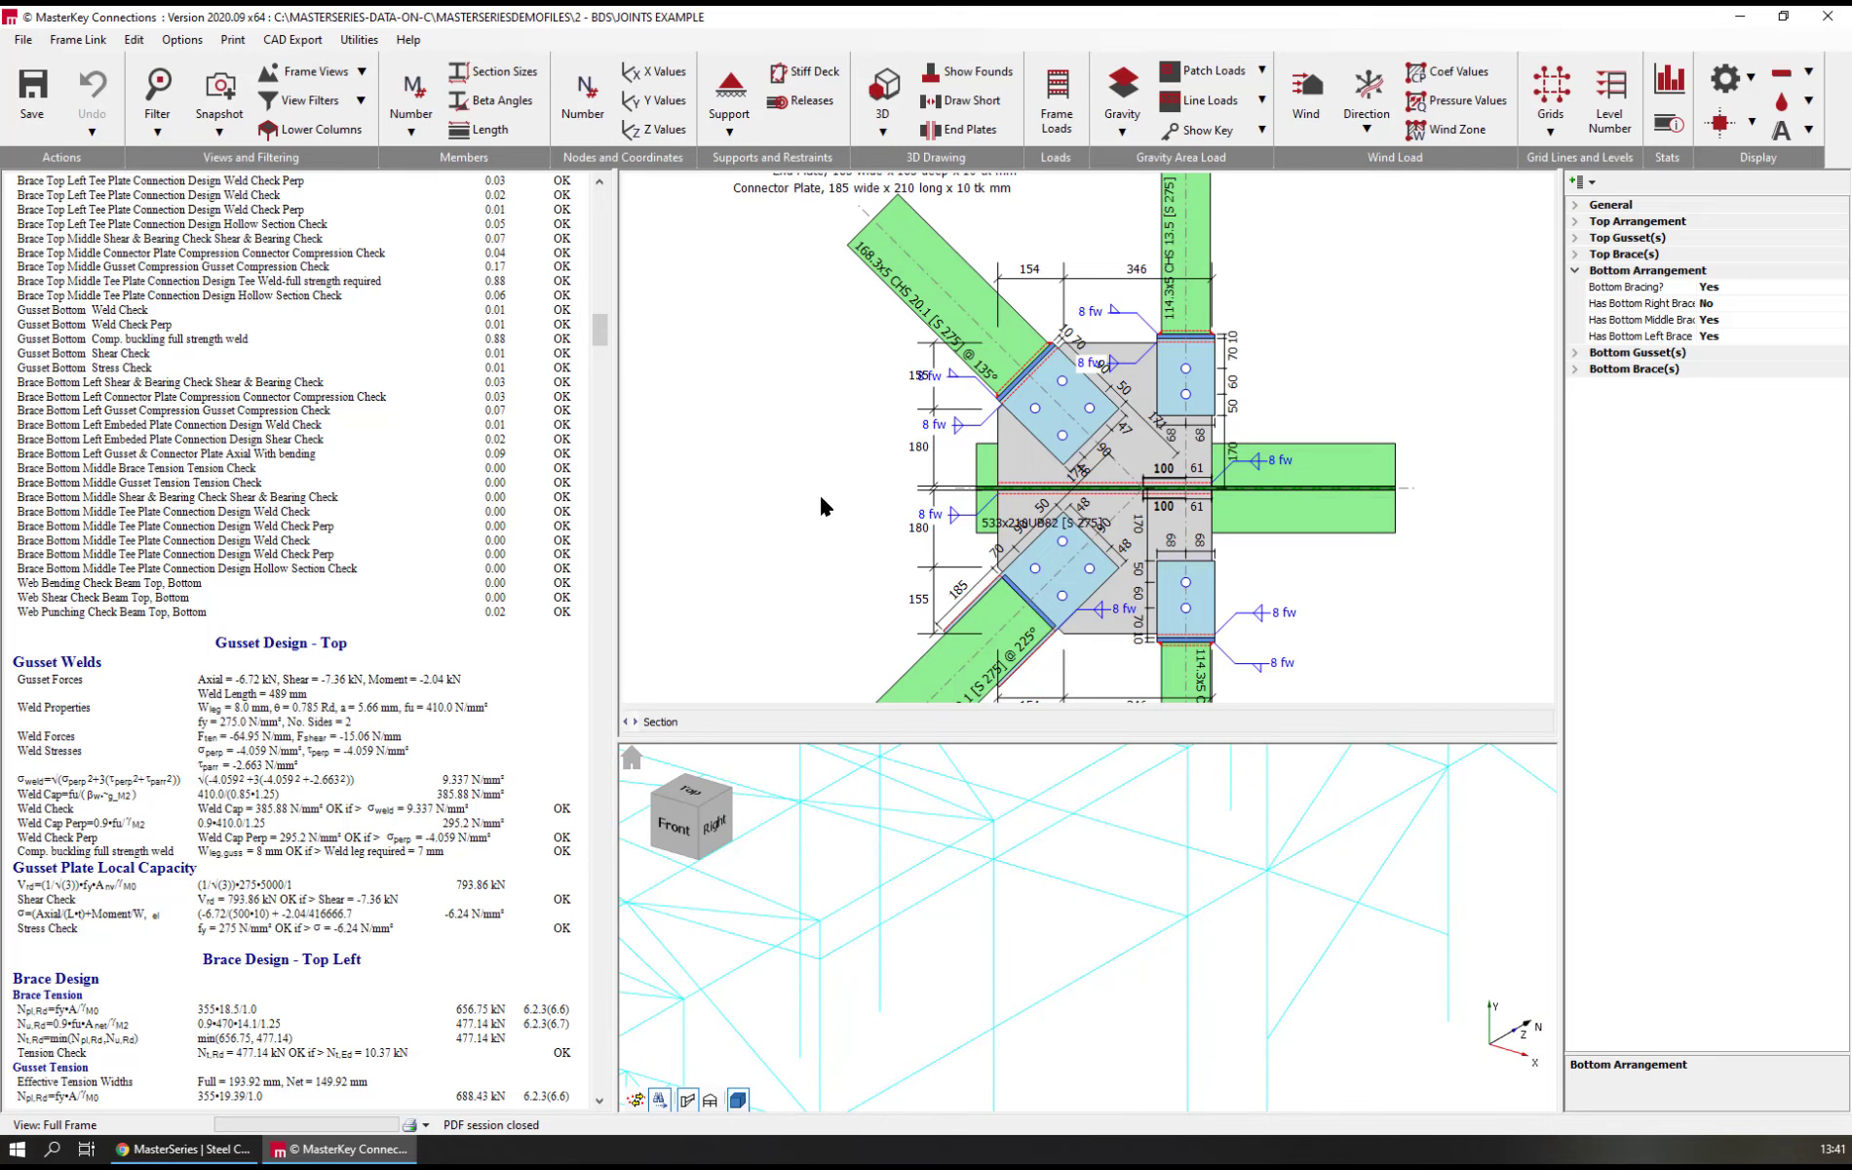
{"action": "left_click", "coordinate": [499, 74]}
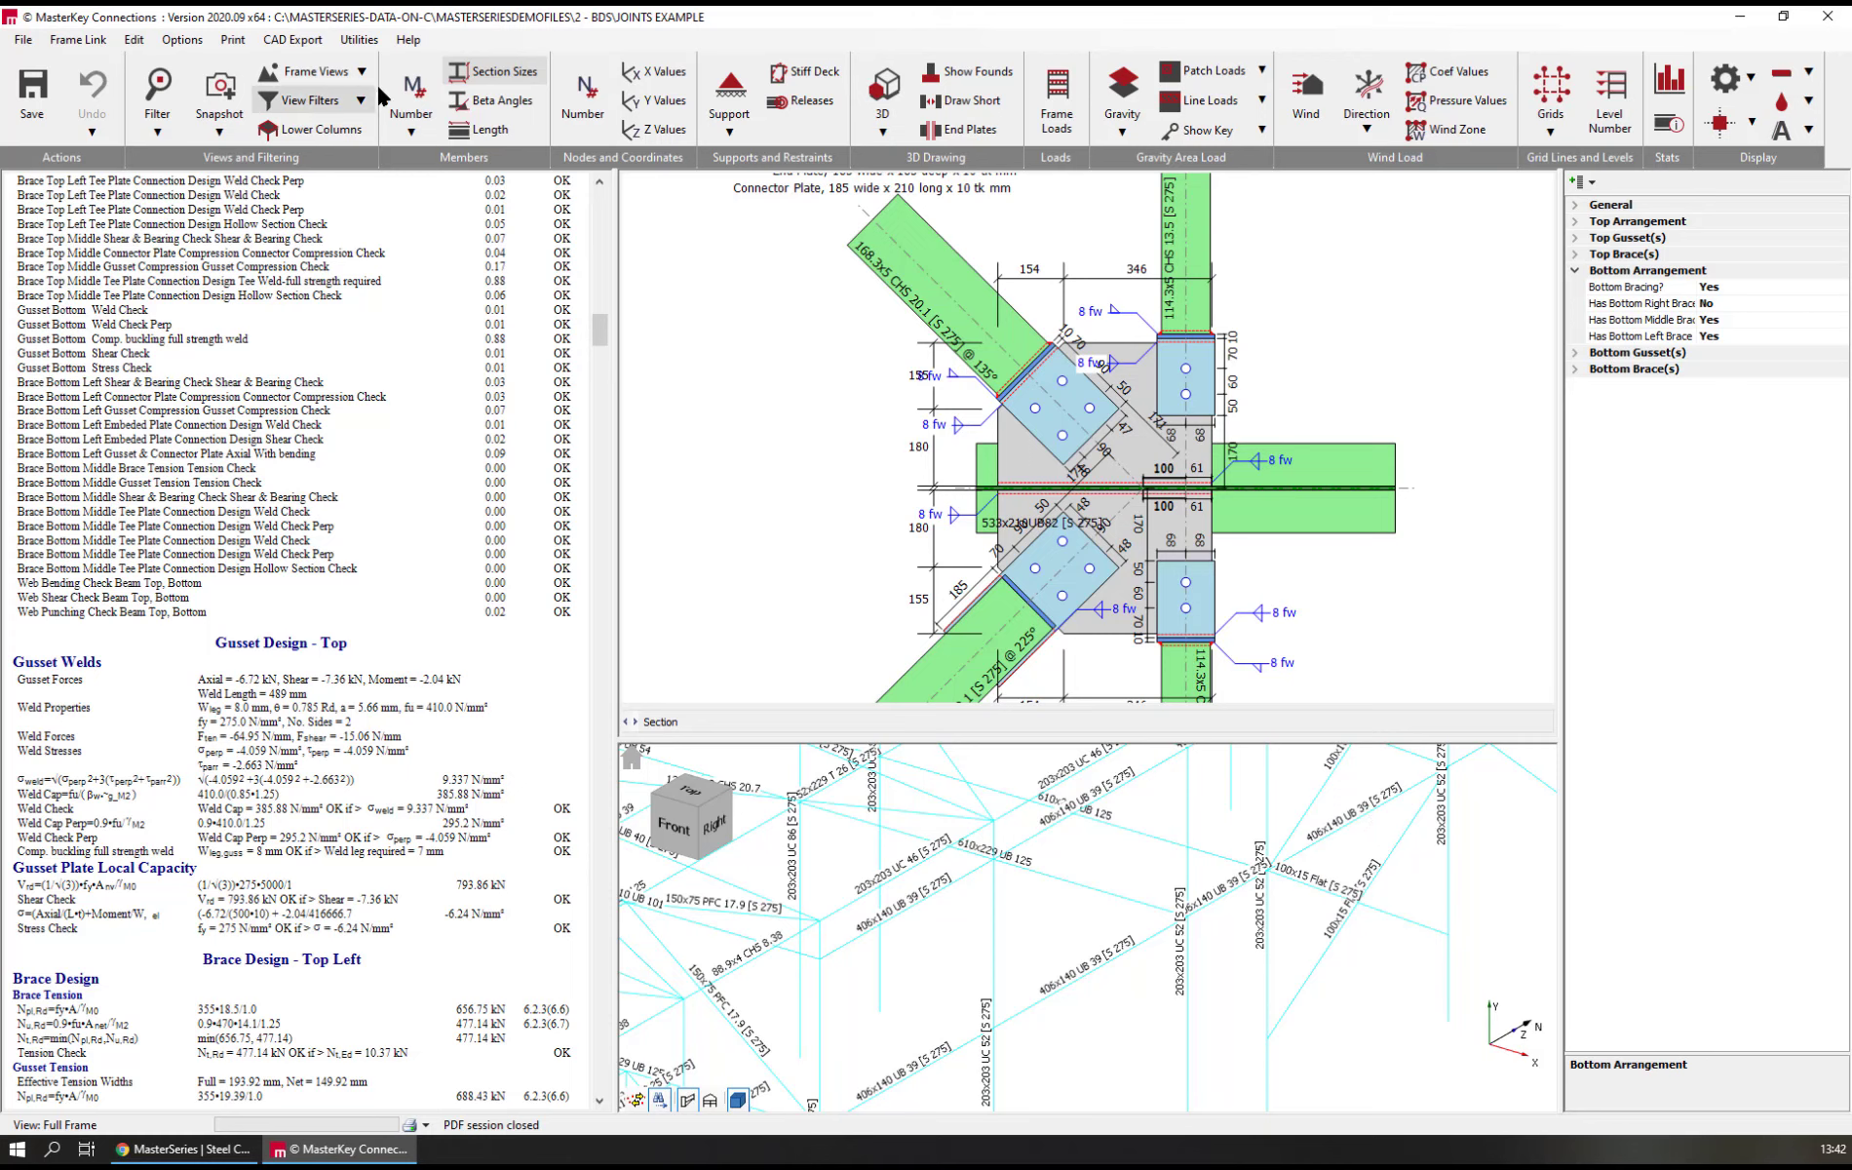
{"action": "left_click", "coordinate": [738, 1101]}
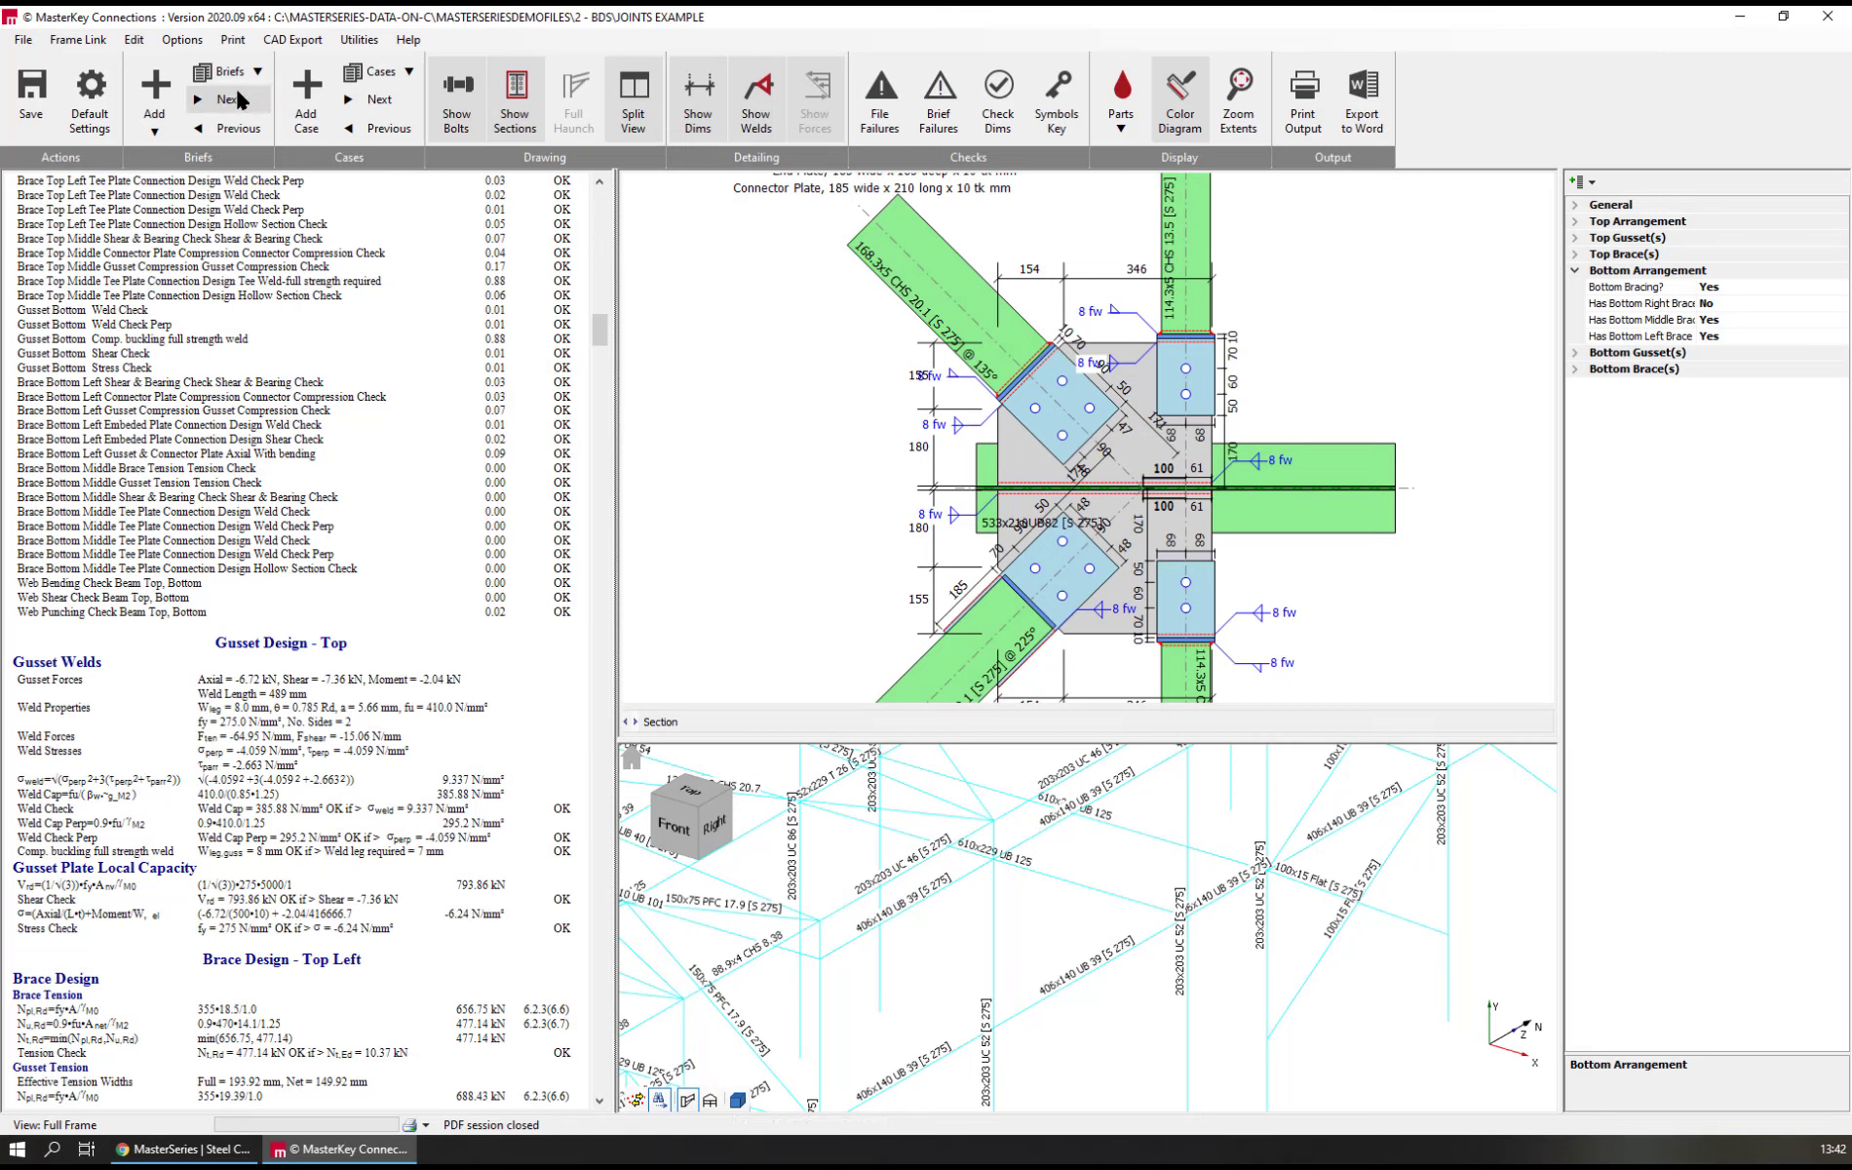
Look through the Vertical Bracing (Beam) templates, and add a new brief from the Vertical Bracing (Column) template K Brace Flats
{"action": "left_click", "coordinate": [155, 90]}
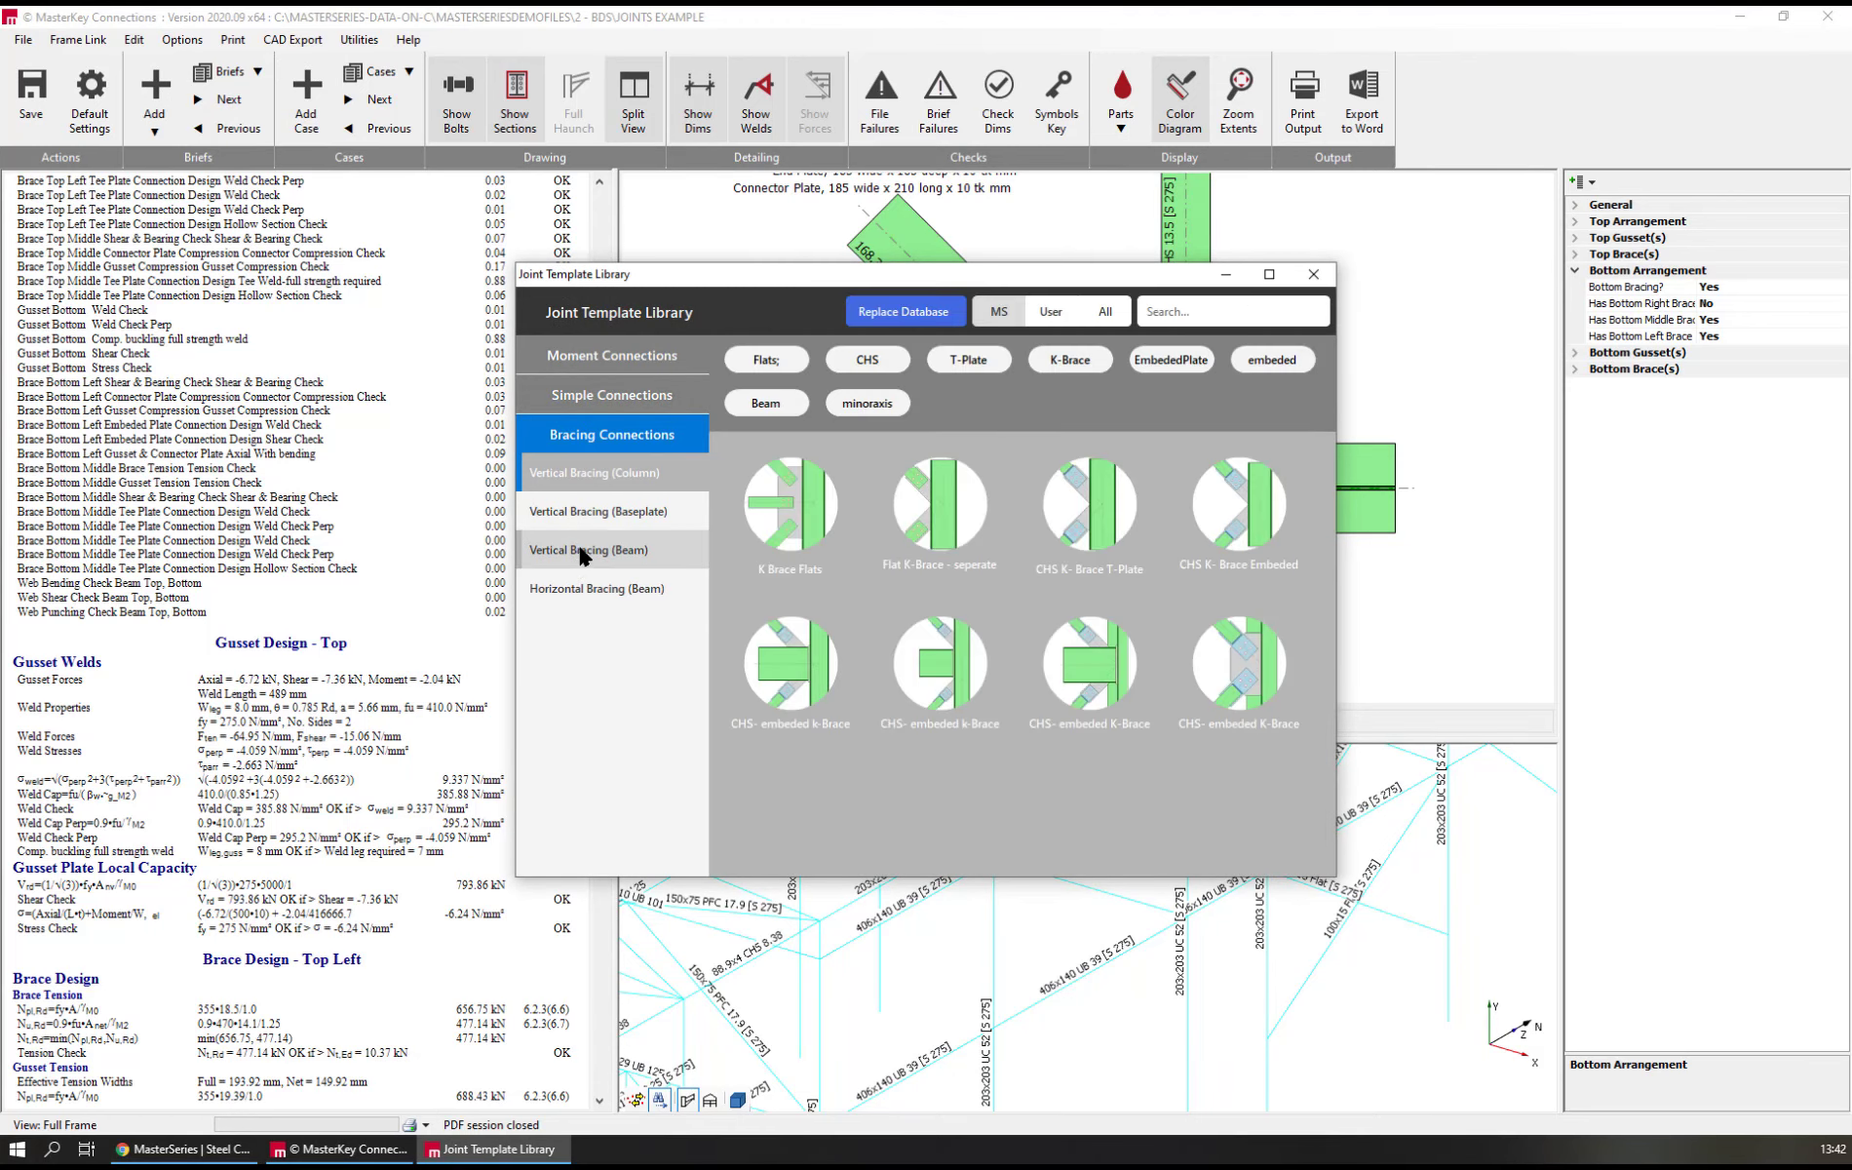
{"action": "left_click", "coordinate": [583, 553]}
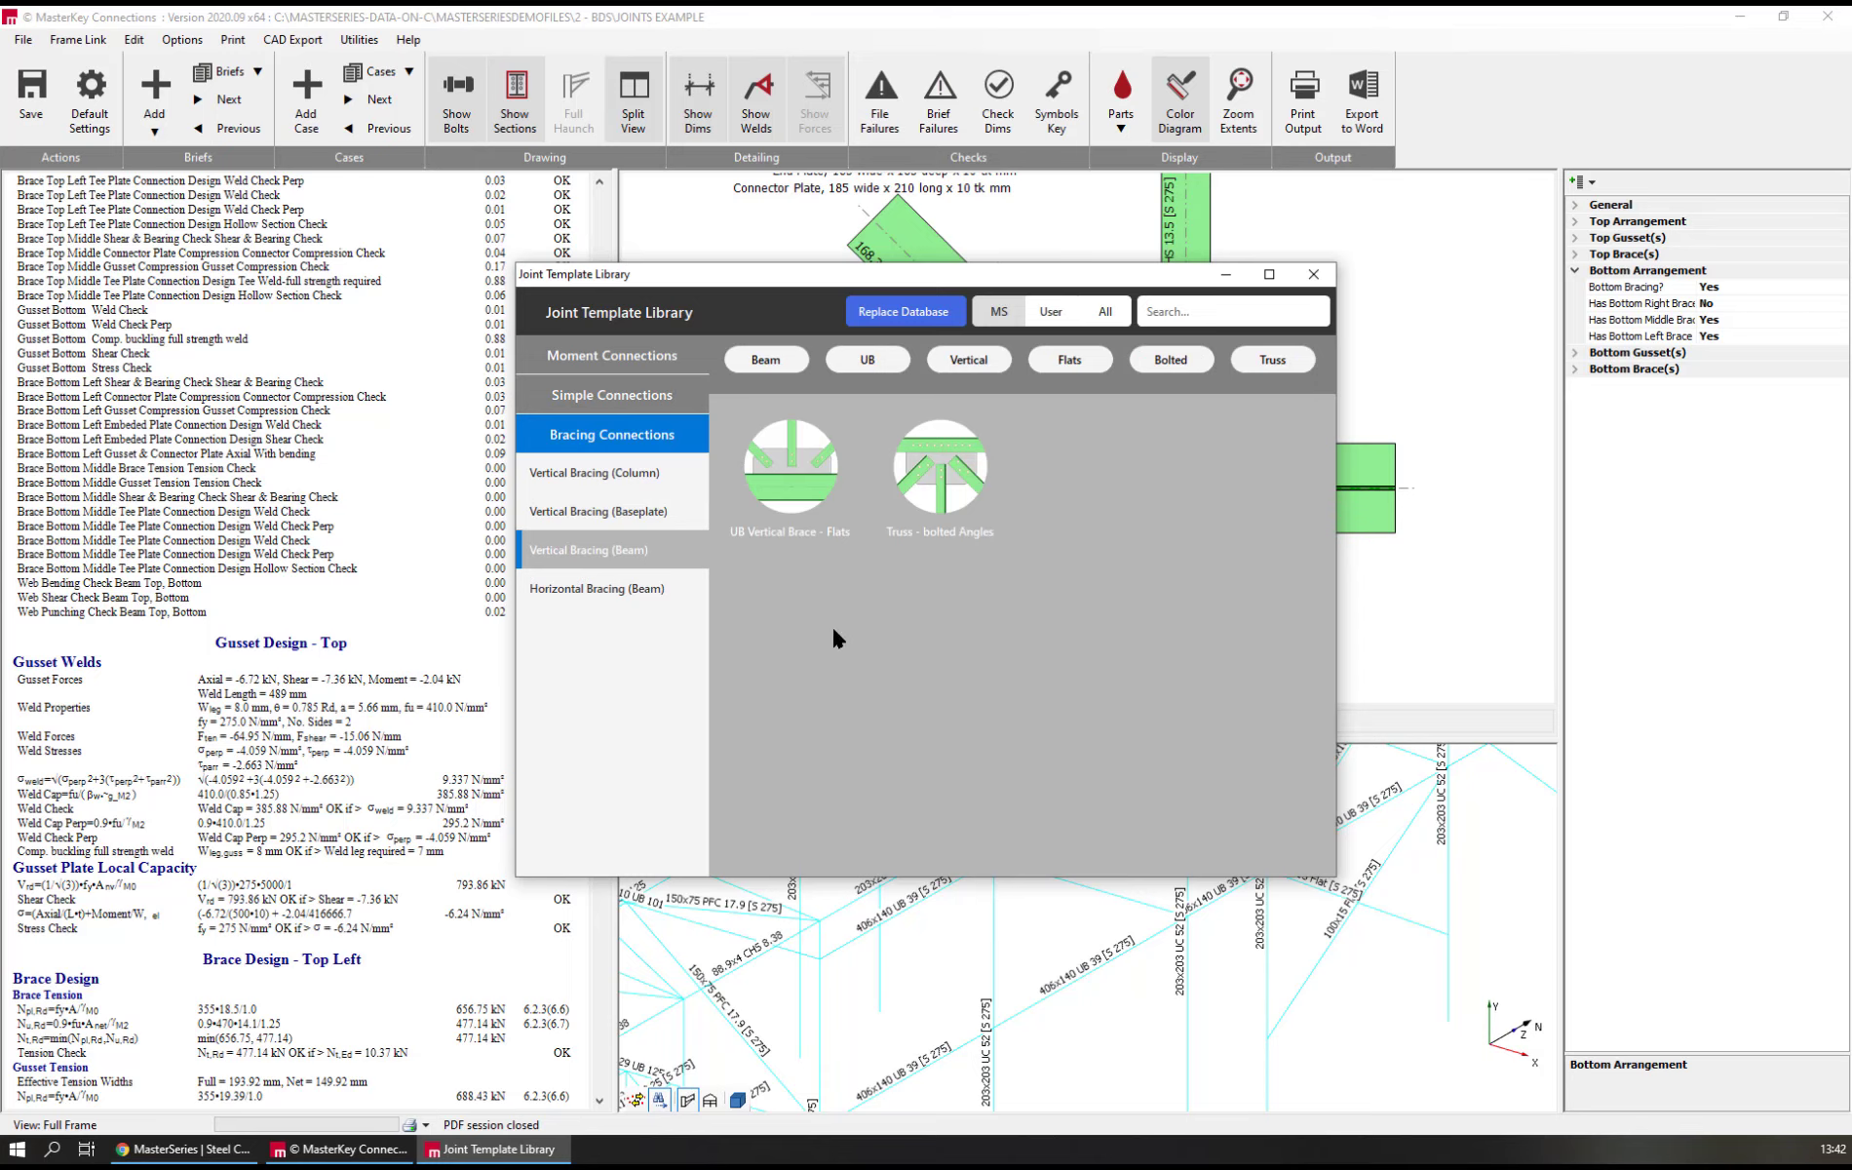
{"action": "mouse_move", "coordinate": [903, 478]}
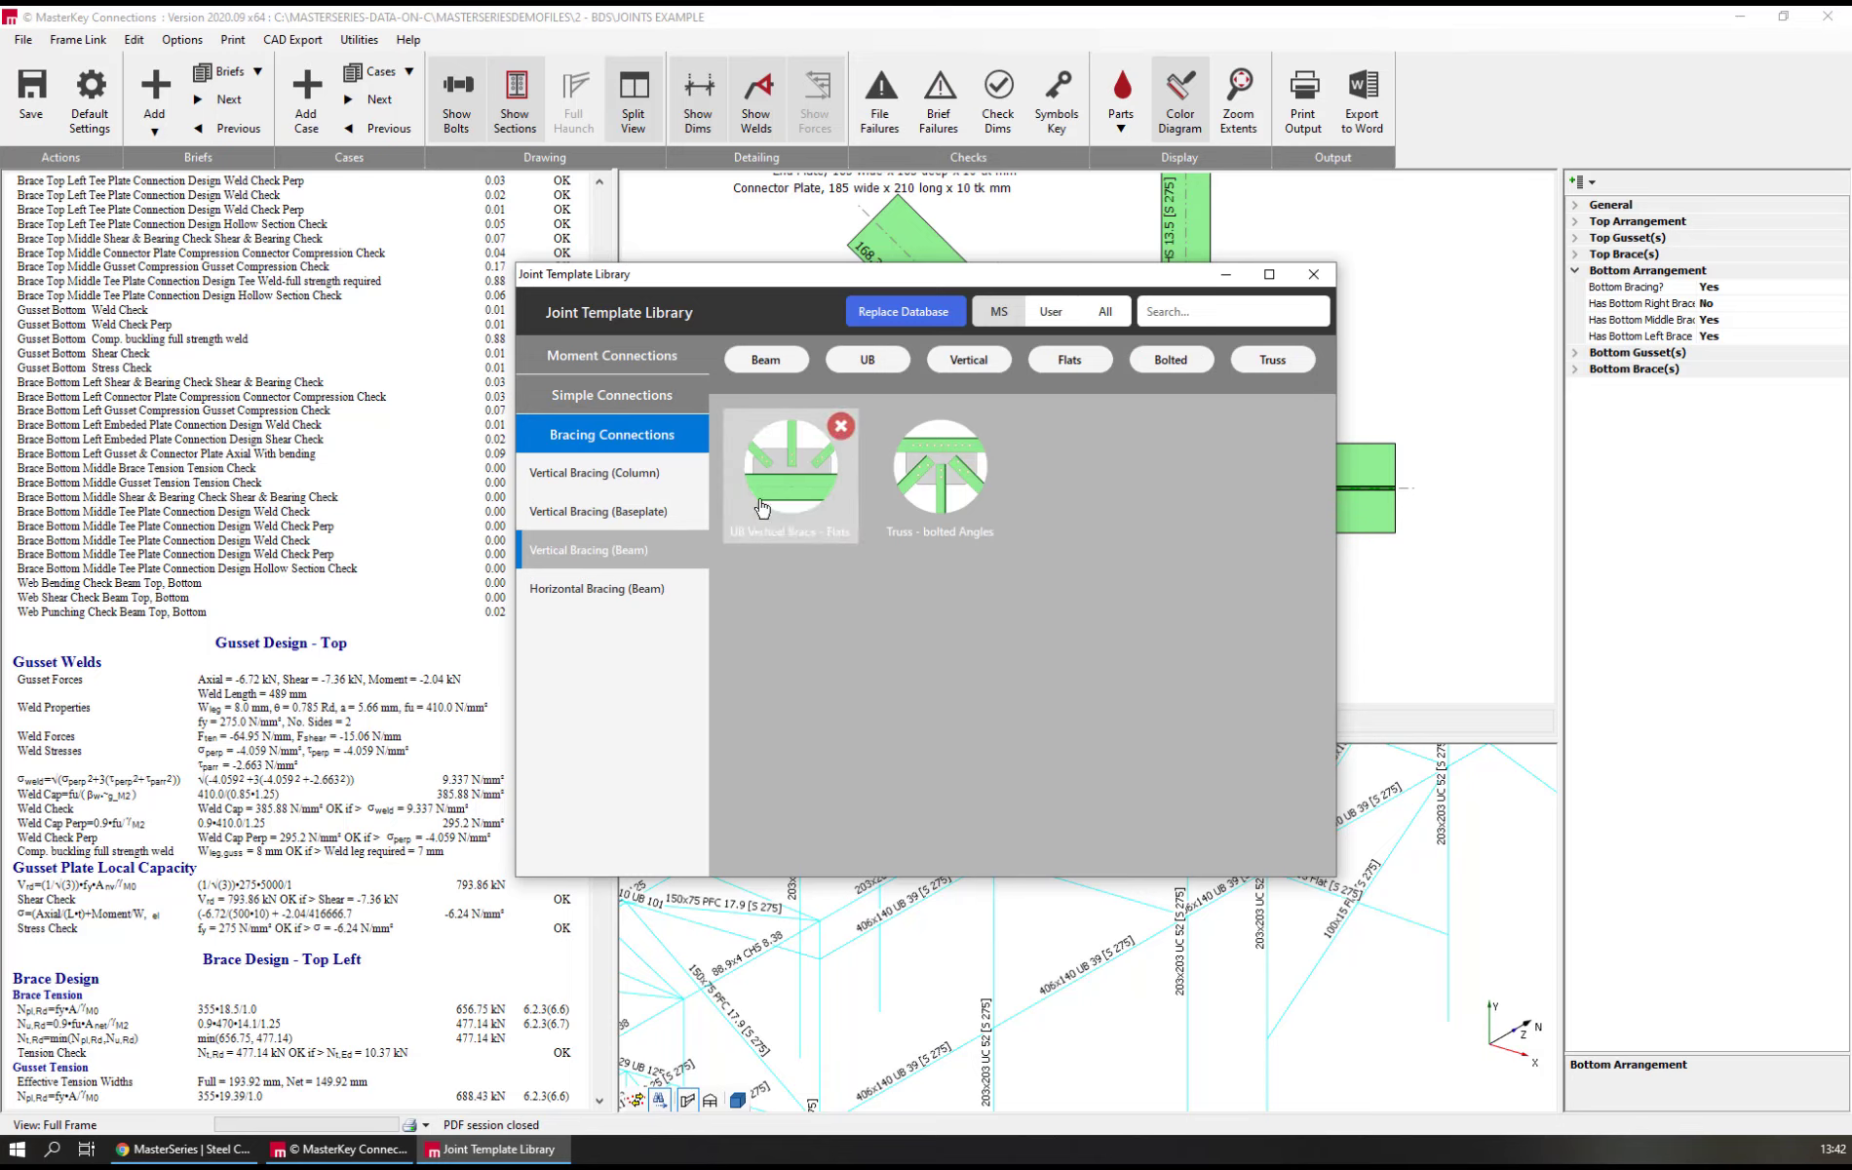
{"action": "mouse_move", "coordinate": [779, 499]}
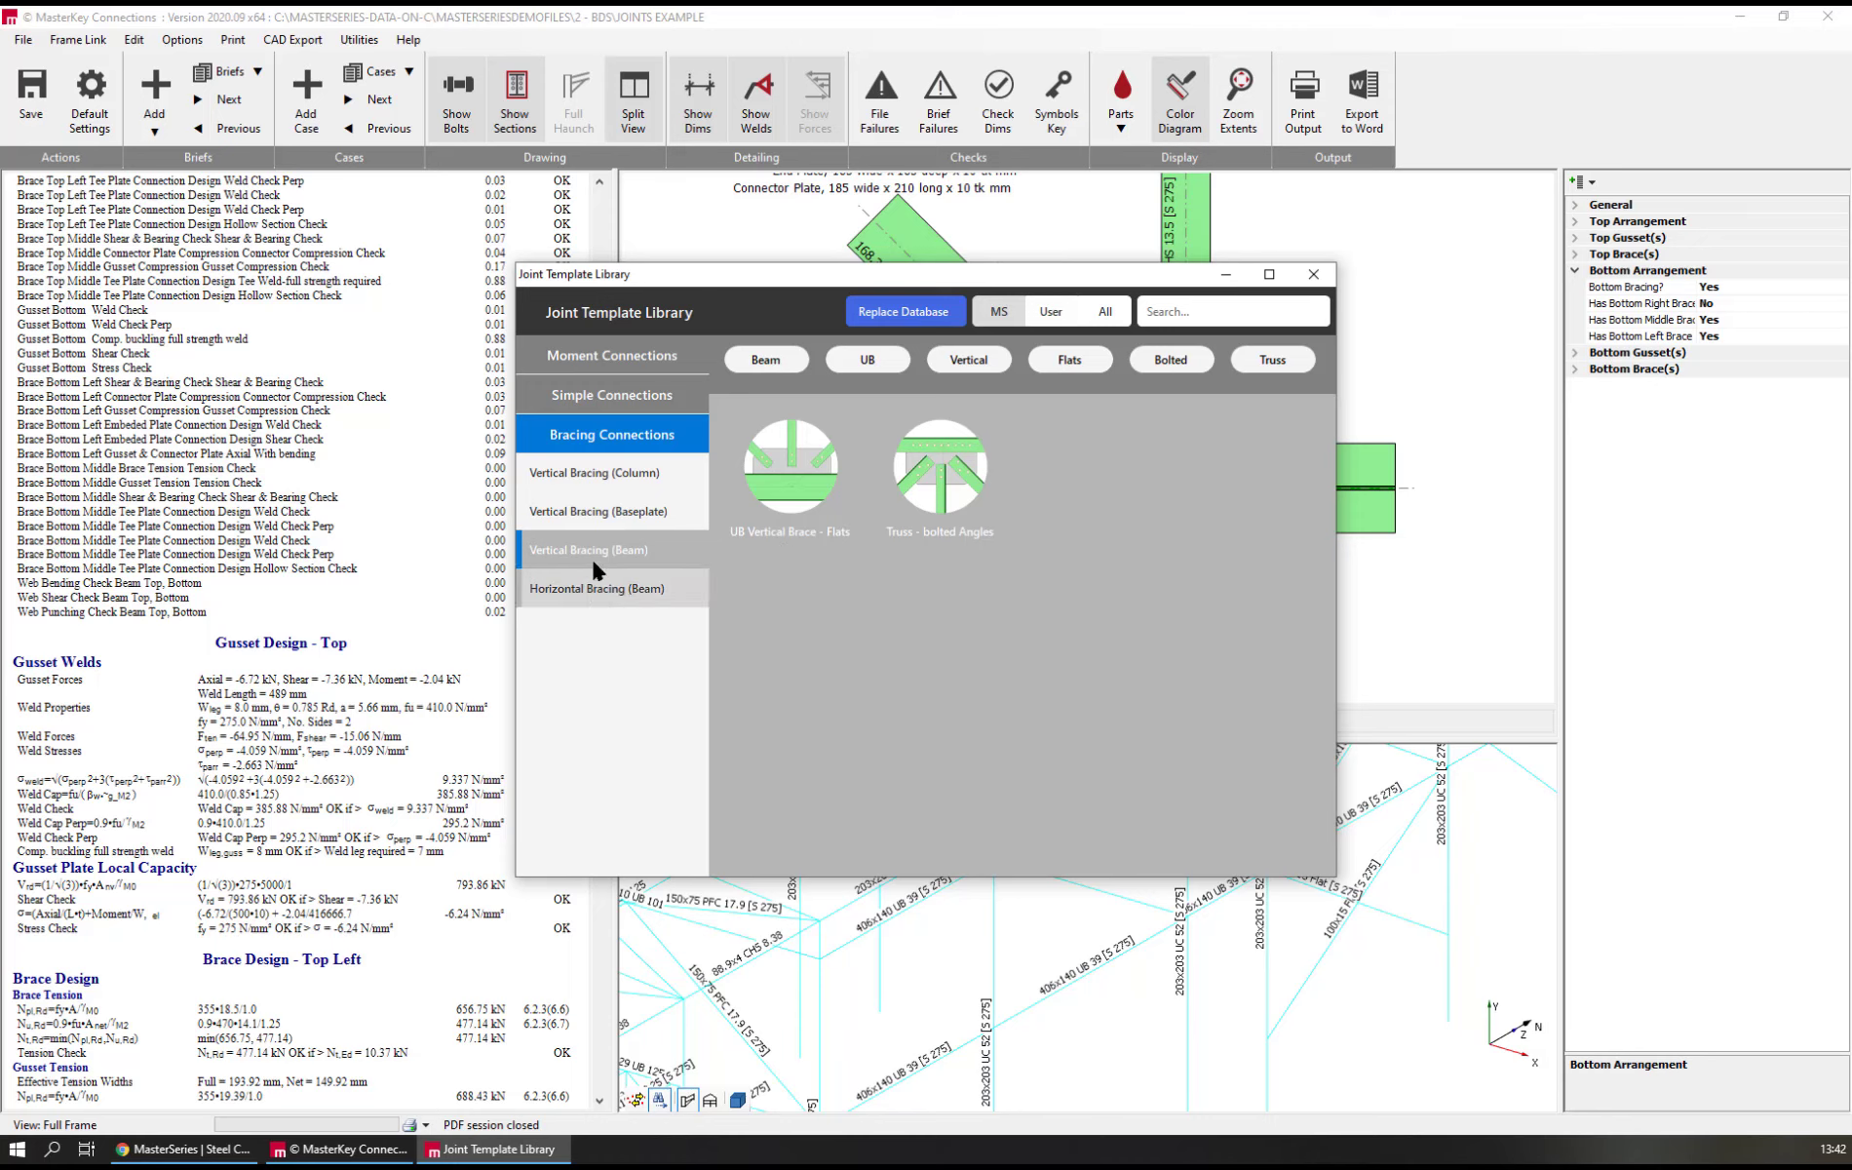
{"action": "left_click", "coordinate": [595, 474]}
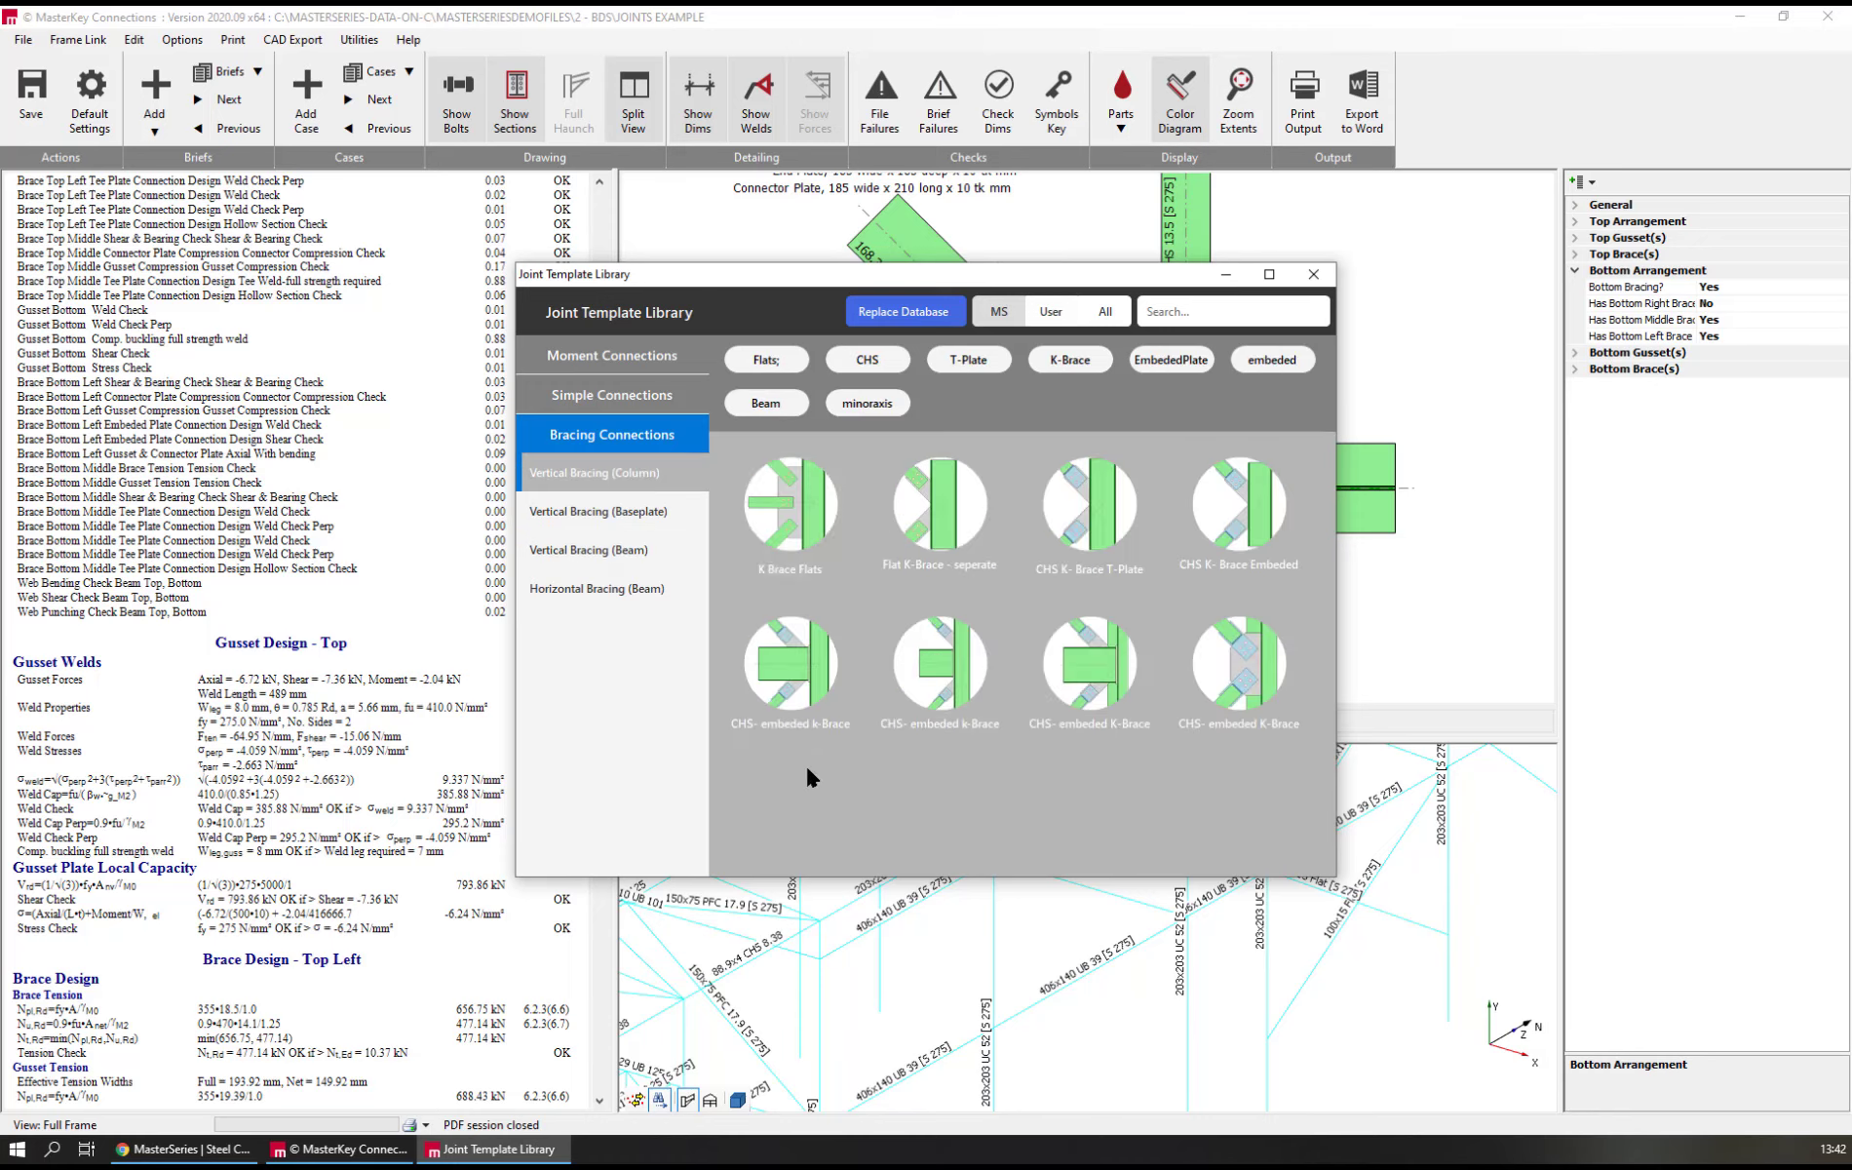
{"action": "double_click", "coordinate": [786, 514]}
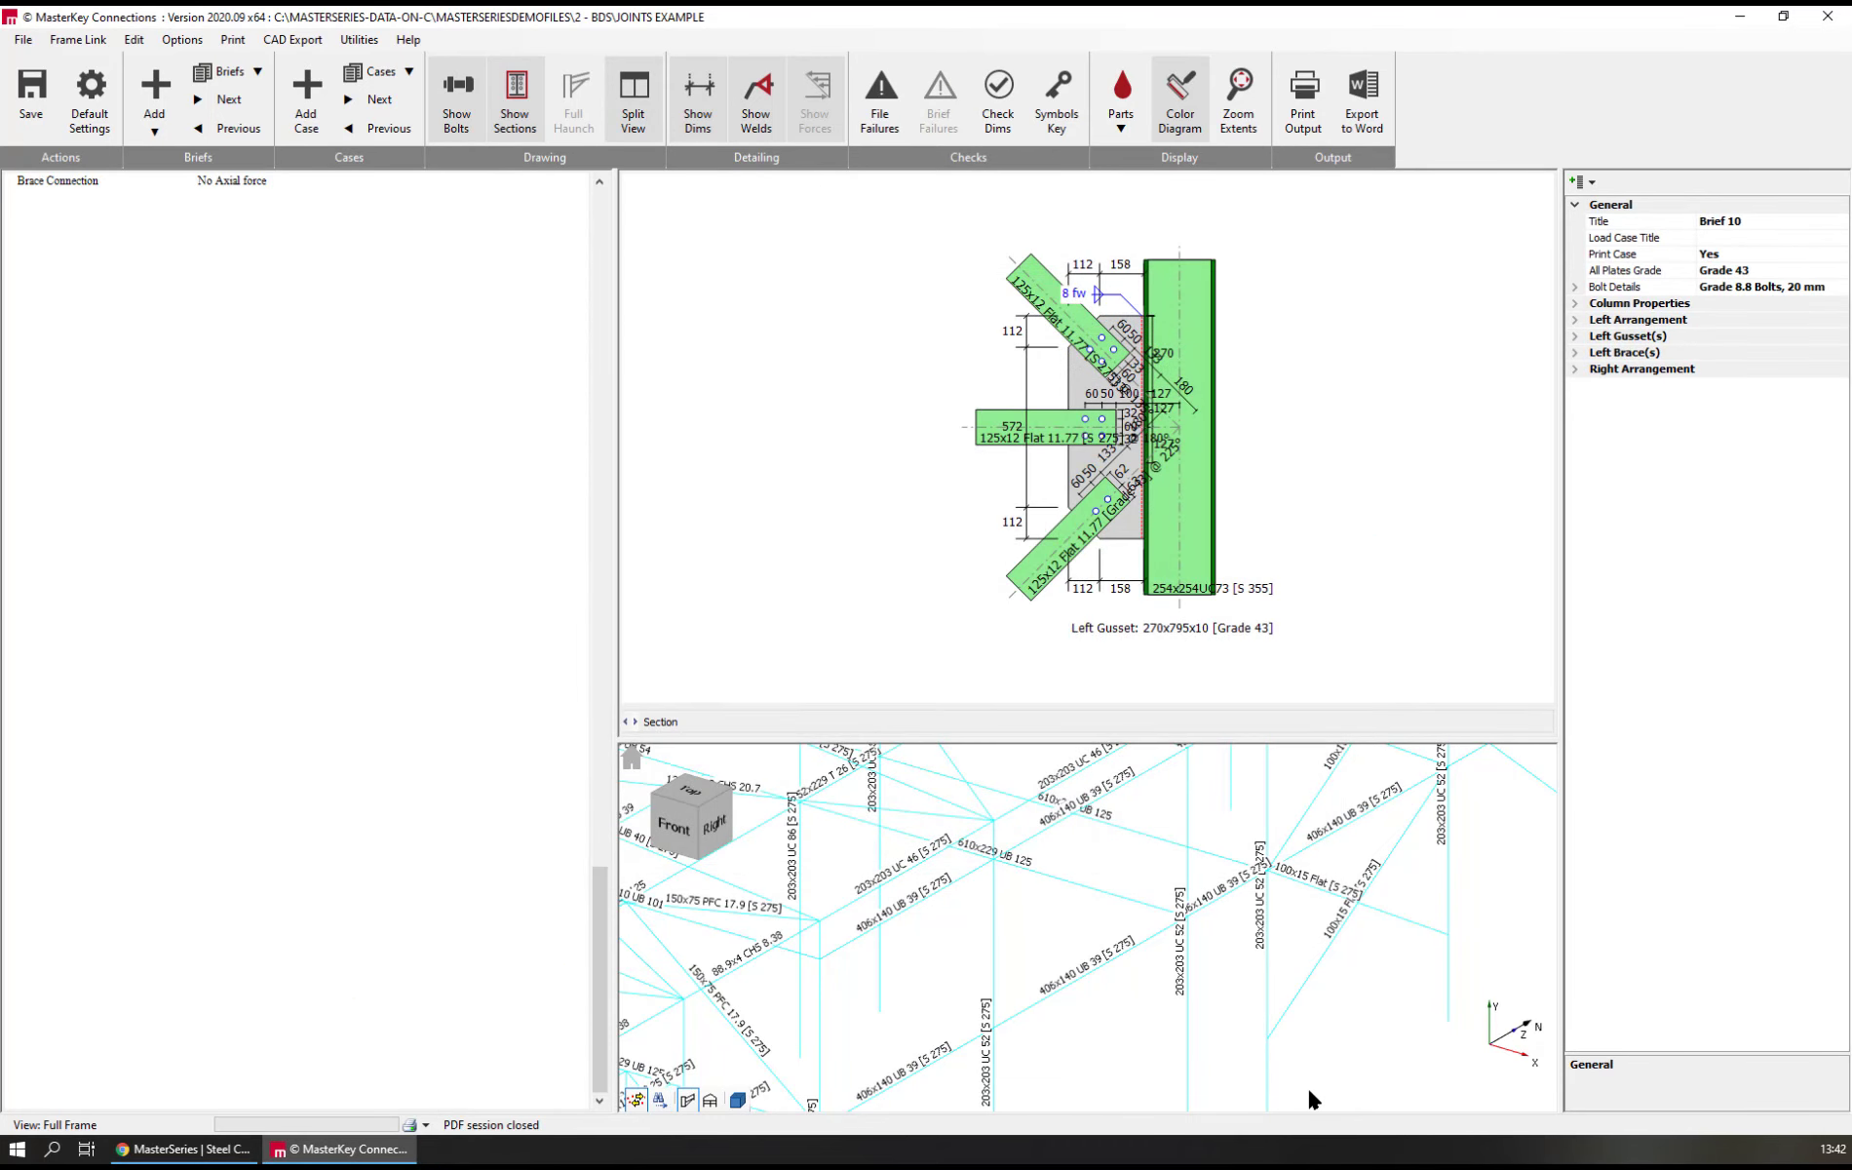
Link the new brief to the frame node at the flat brace's lower end, and relink it to the node at the brace's upper end
{"action": "left_click", "coordinate": [1273, 1036]}
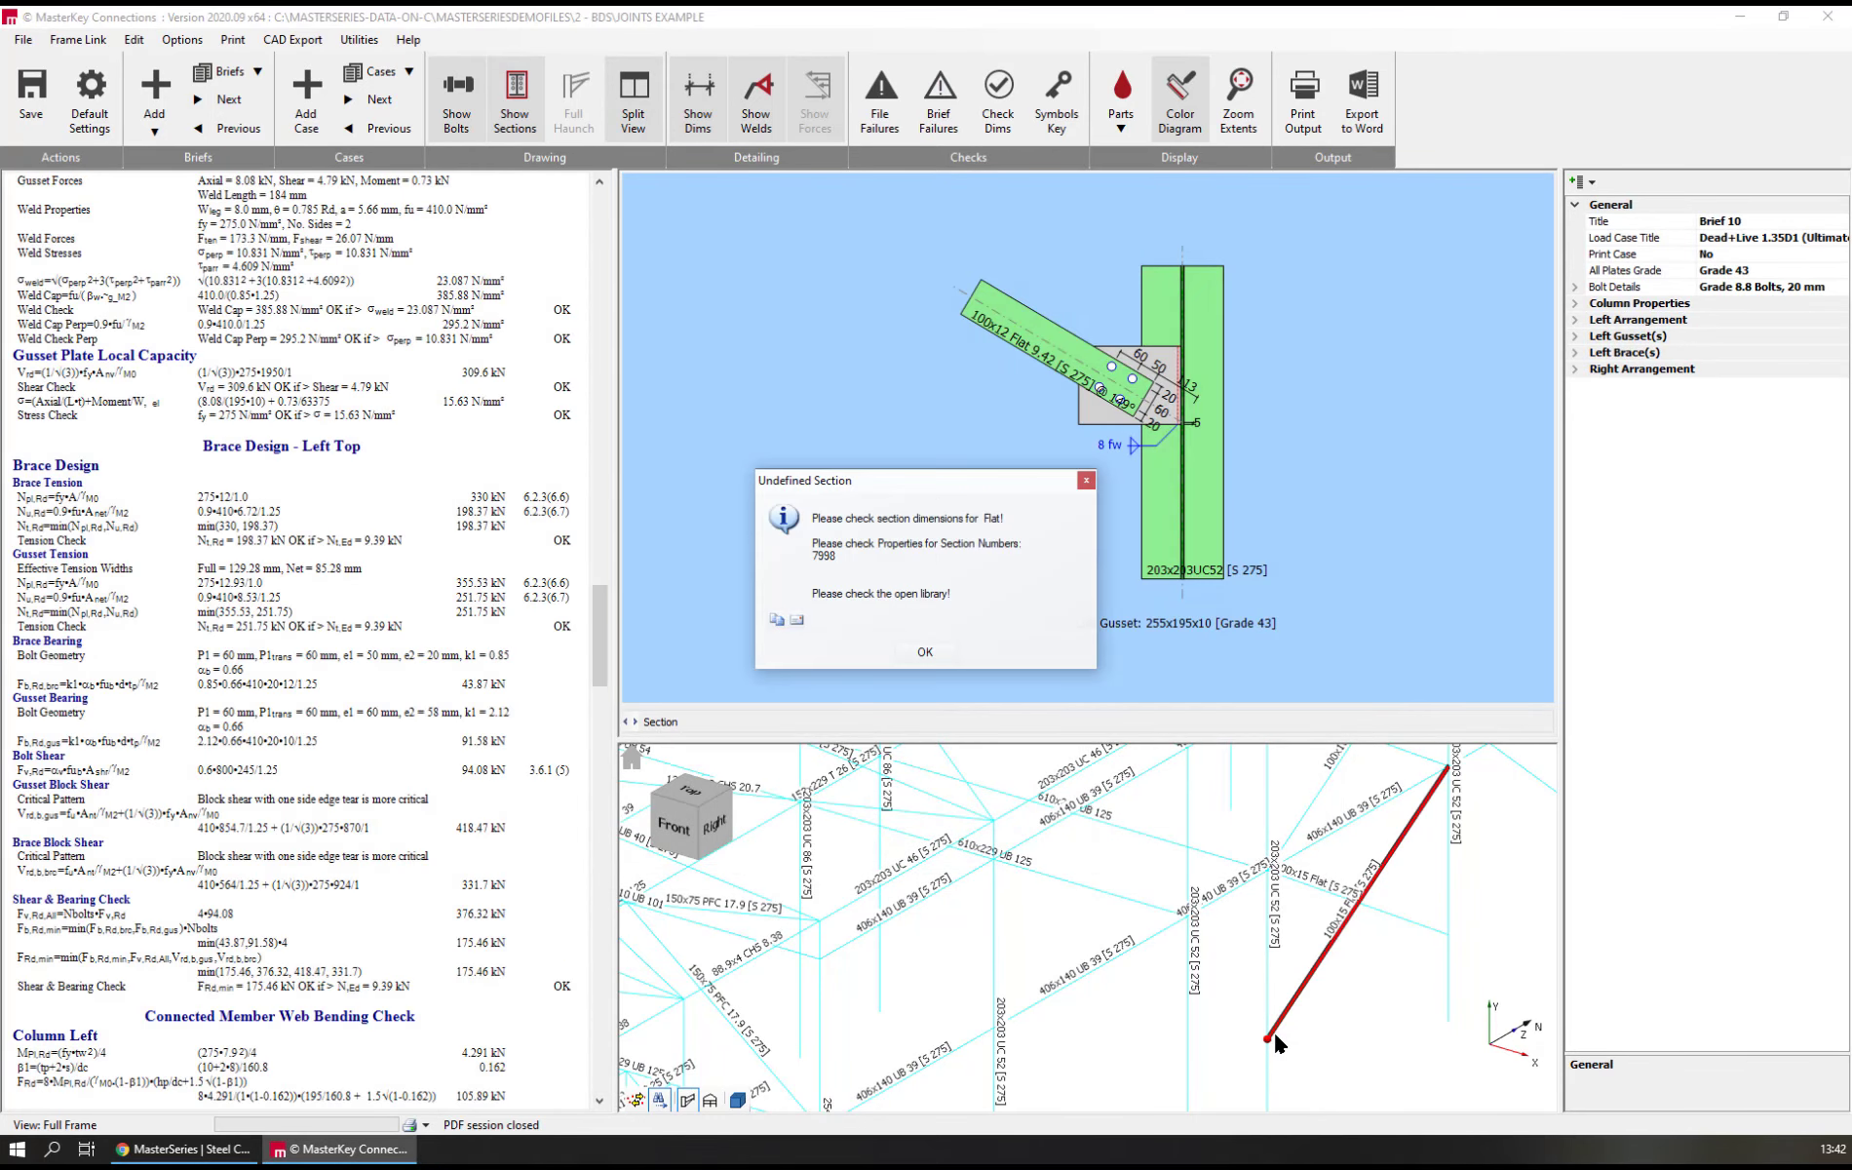
{"action": "left_click", "coordinate": [920, 652]}
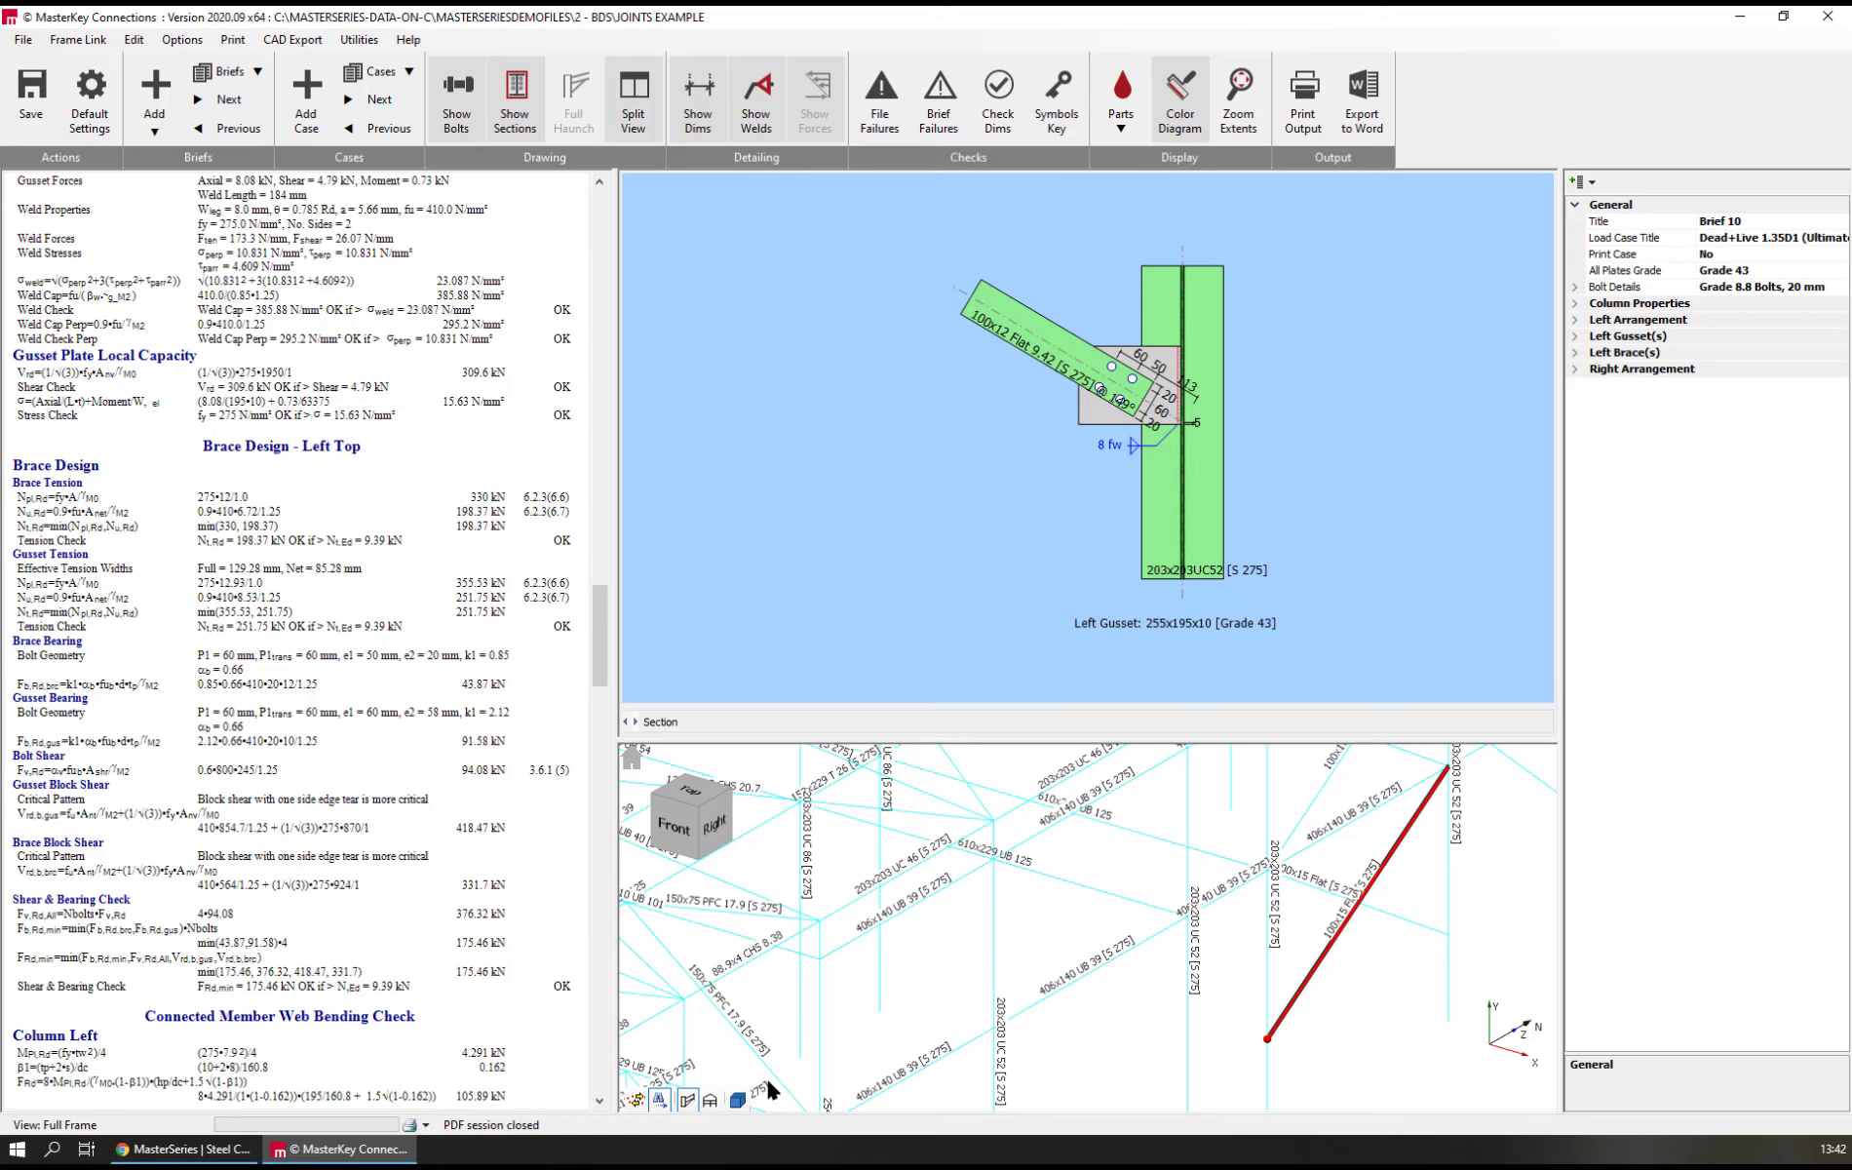
{"action": "left_click", "coordinate": [635, 1102]}
{"action": "left_click", "coordinate": [1443, 780]}
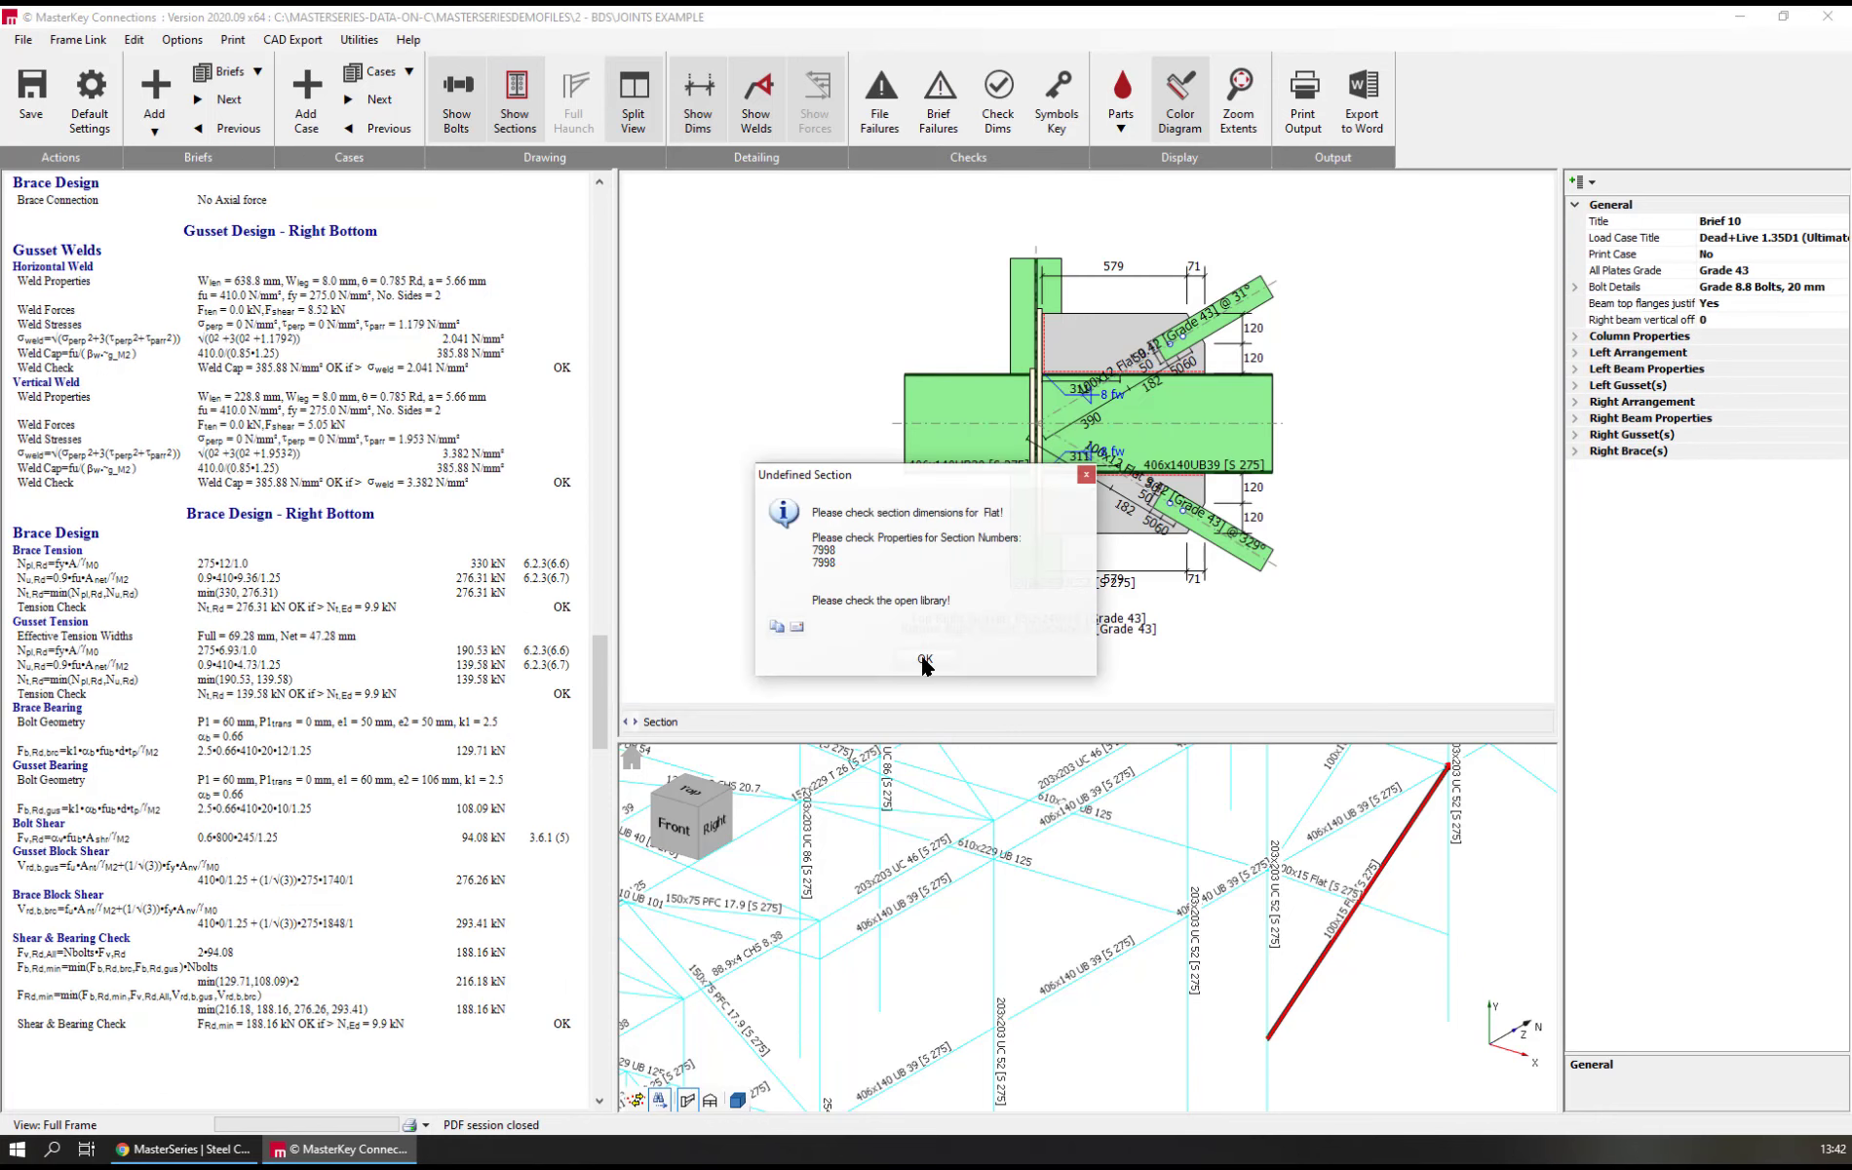
{"action": "left_click", "coordinate": [924, 660]}
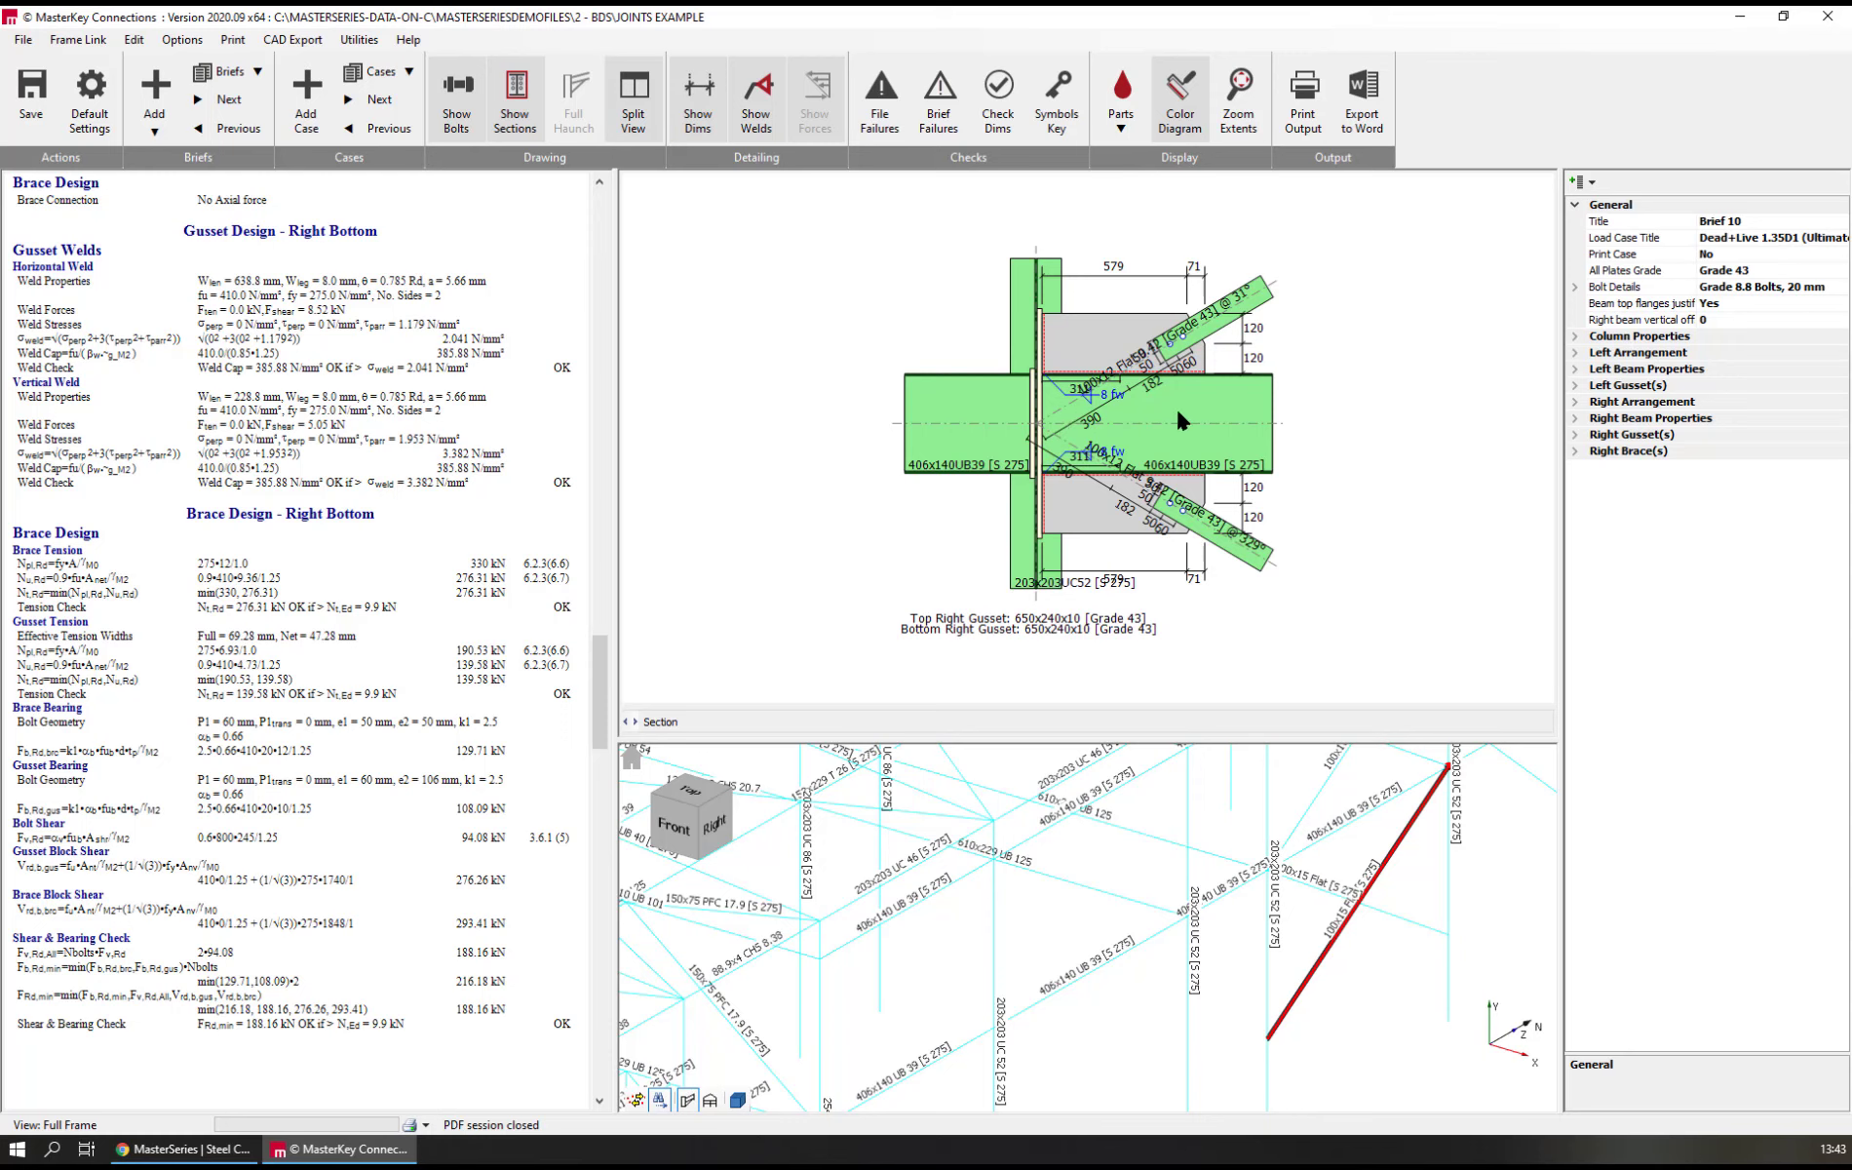
Set the top right gusset's connection to Beam Only
{"action": "left_click", "coordinate": [1085, 324]}
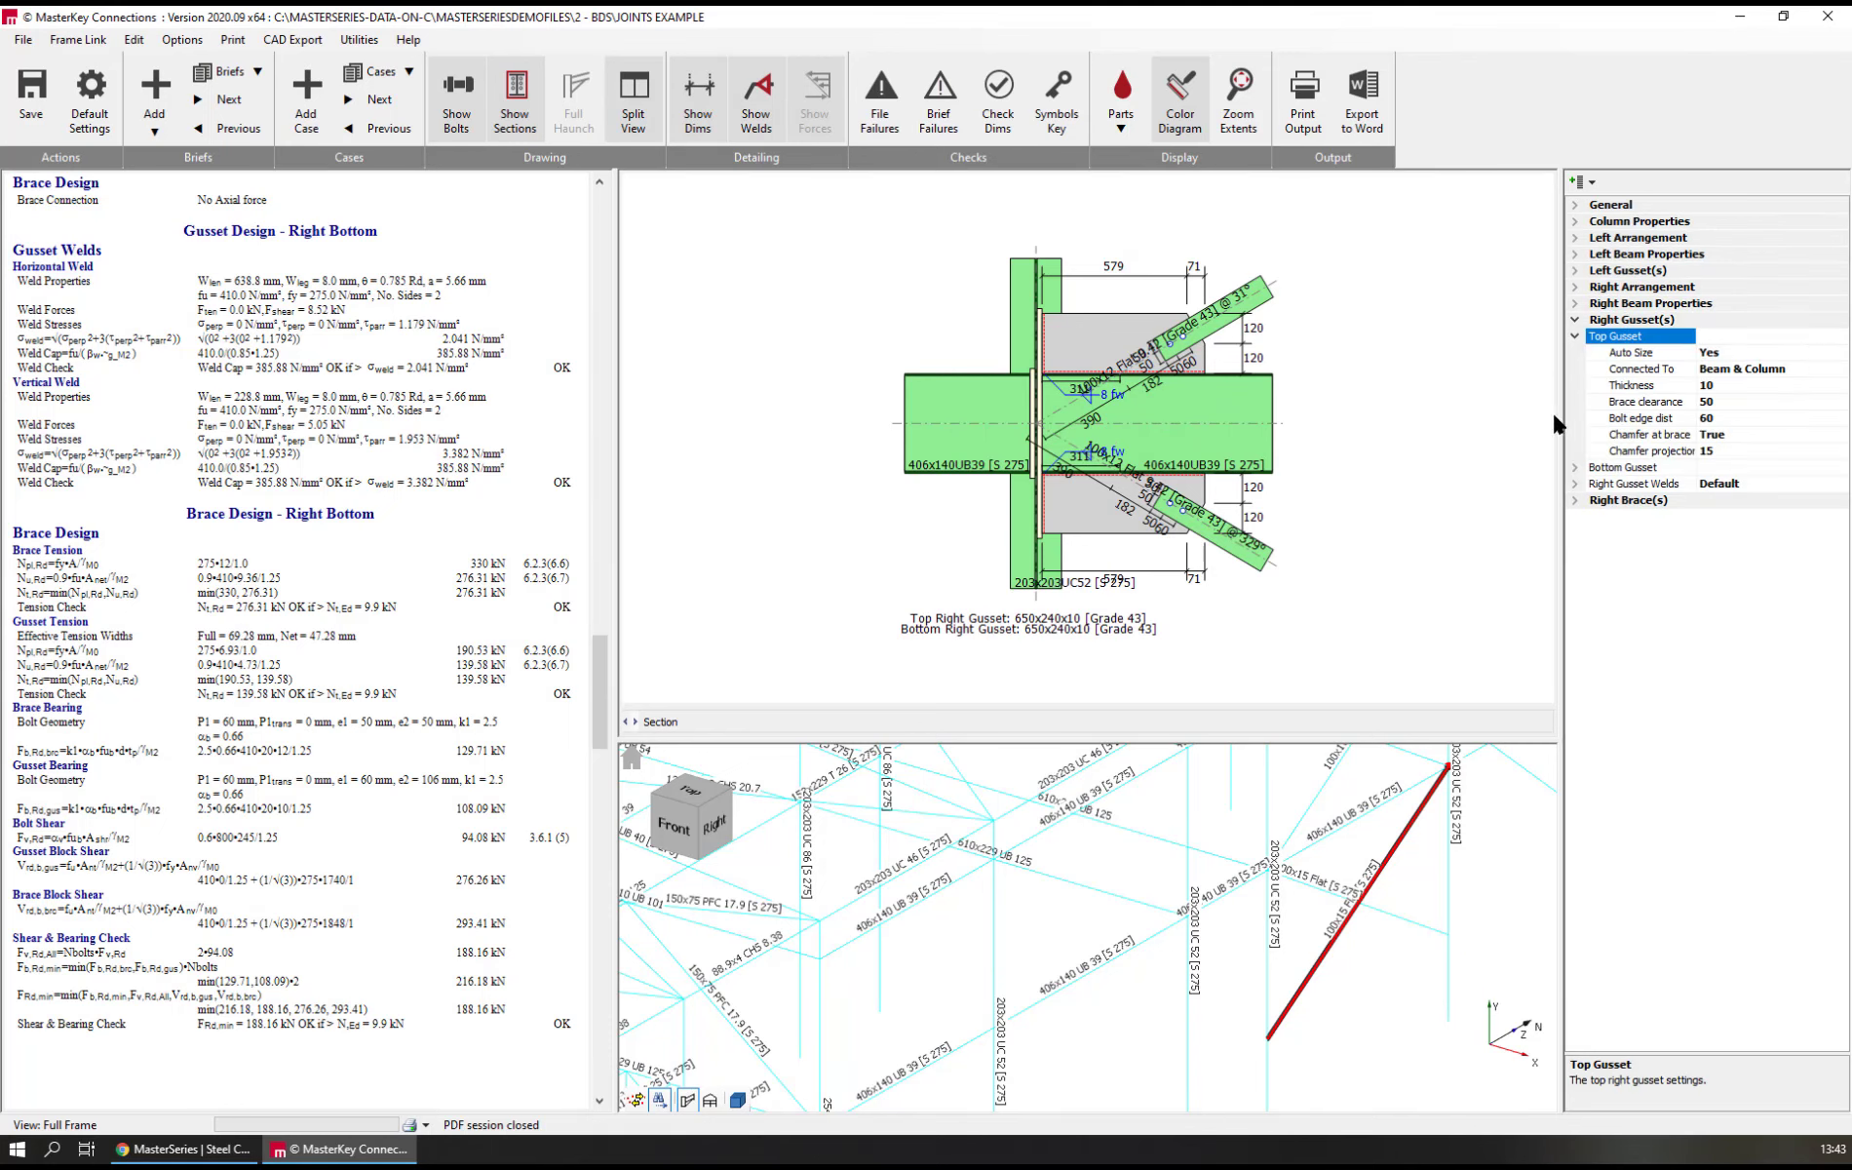
{"action": "left_click", "coordinate": [1647, 370]}
{"action": "left_click", "coordinate": [1838, 368]}
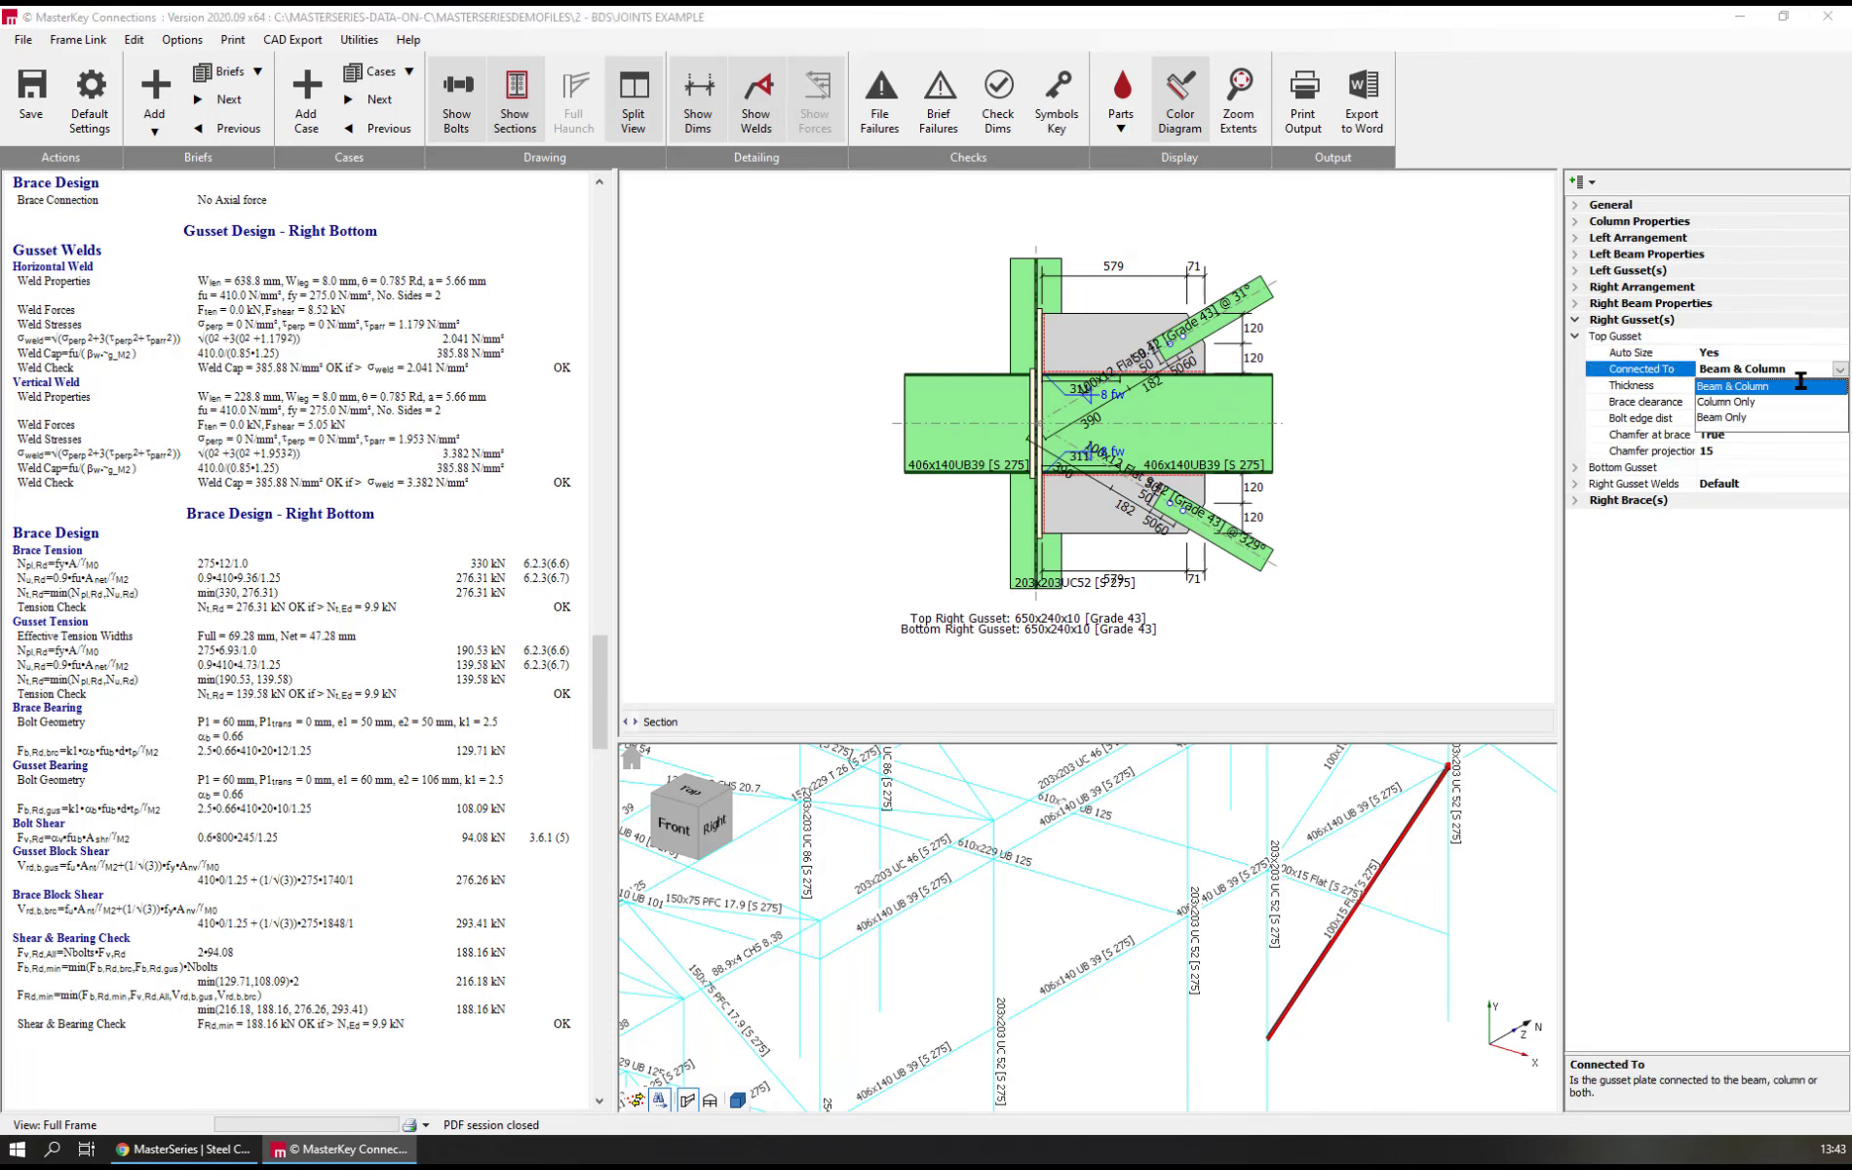
{"action": "left_click", "coordinate": [1705, 417]}
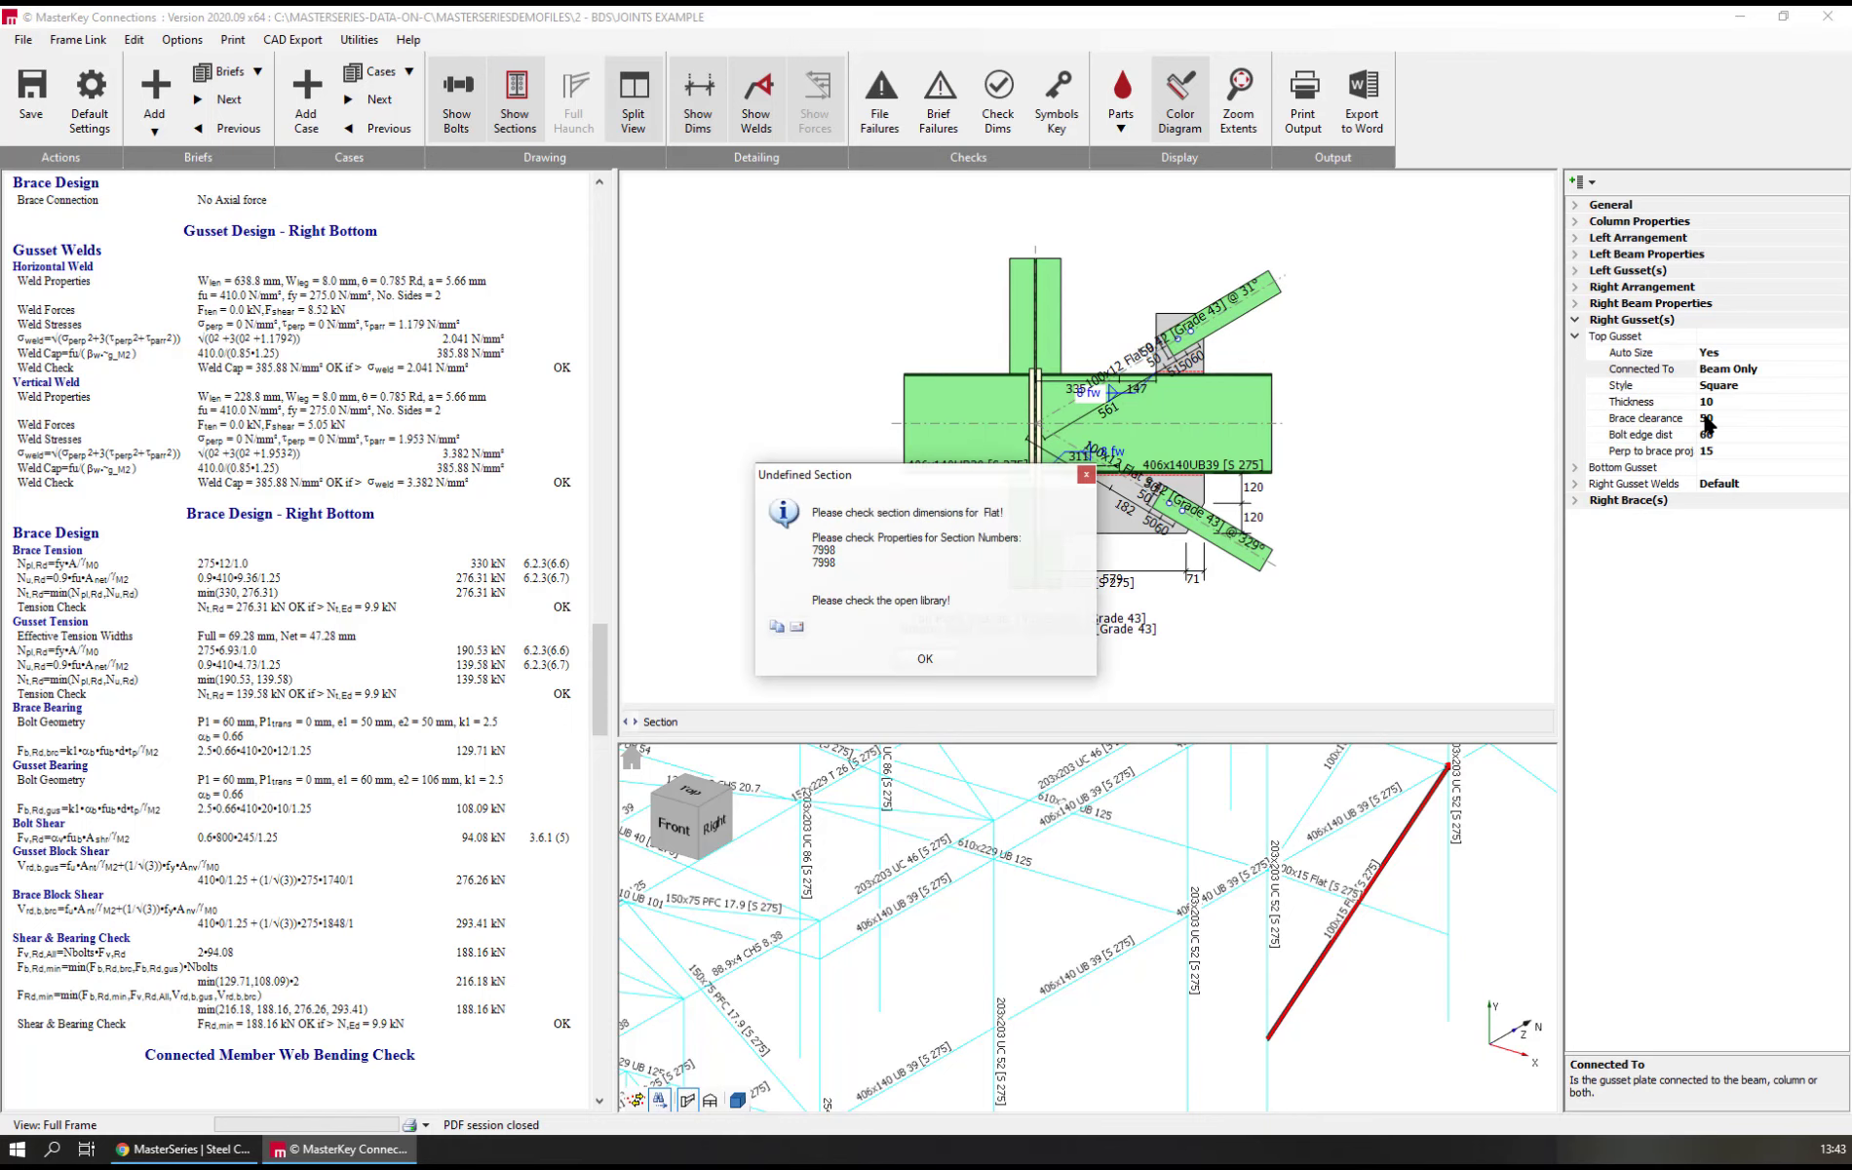
{"action": "left_click", "coordinate": [926, 660]}
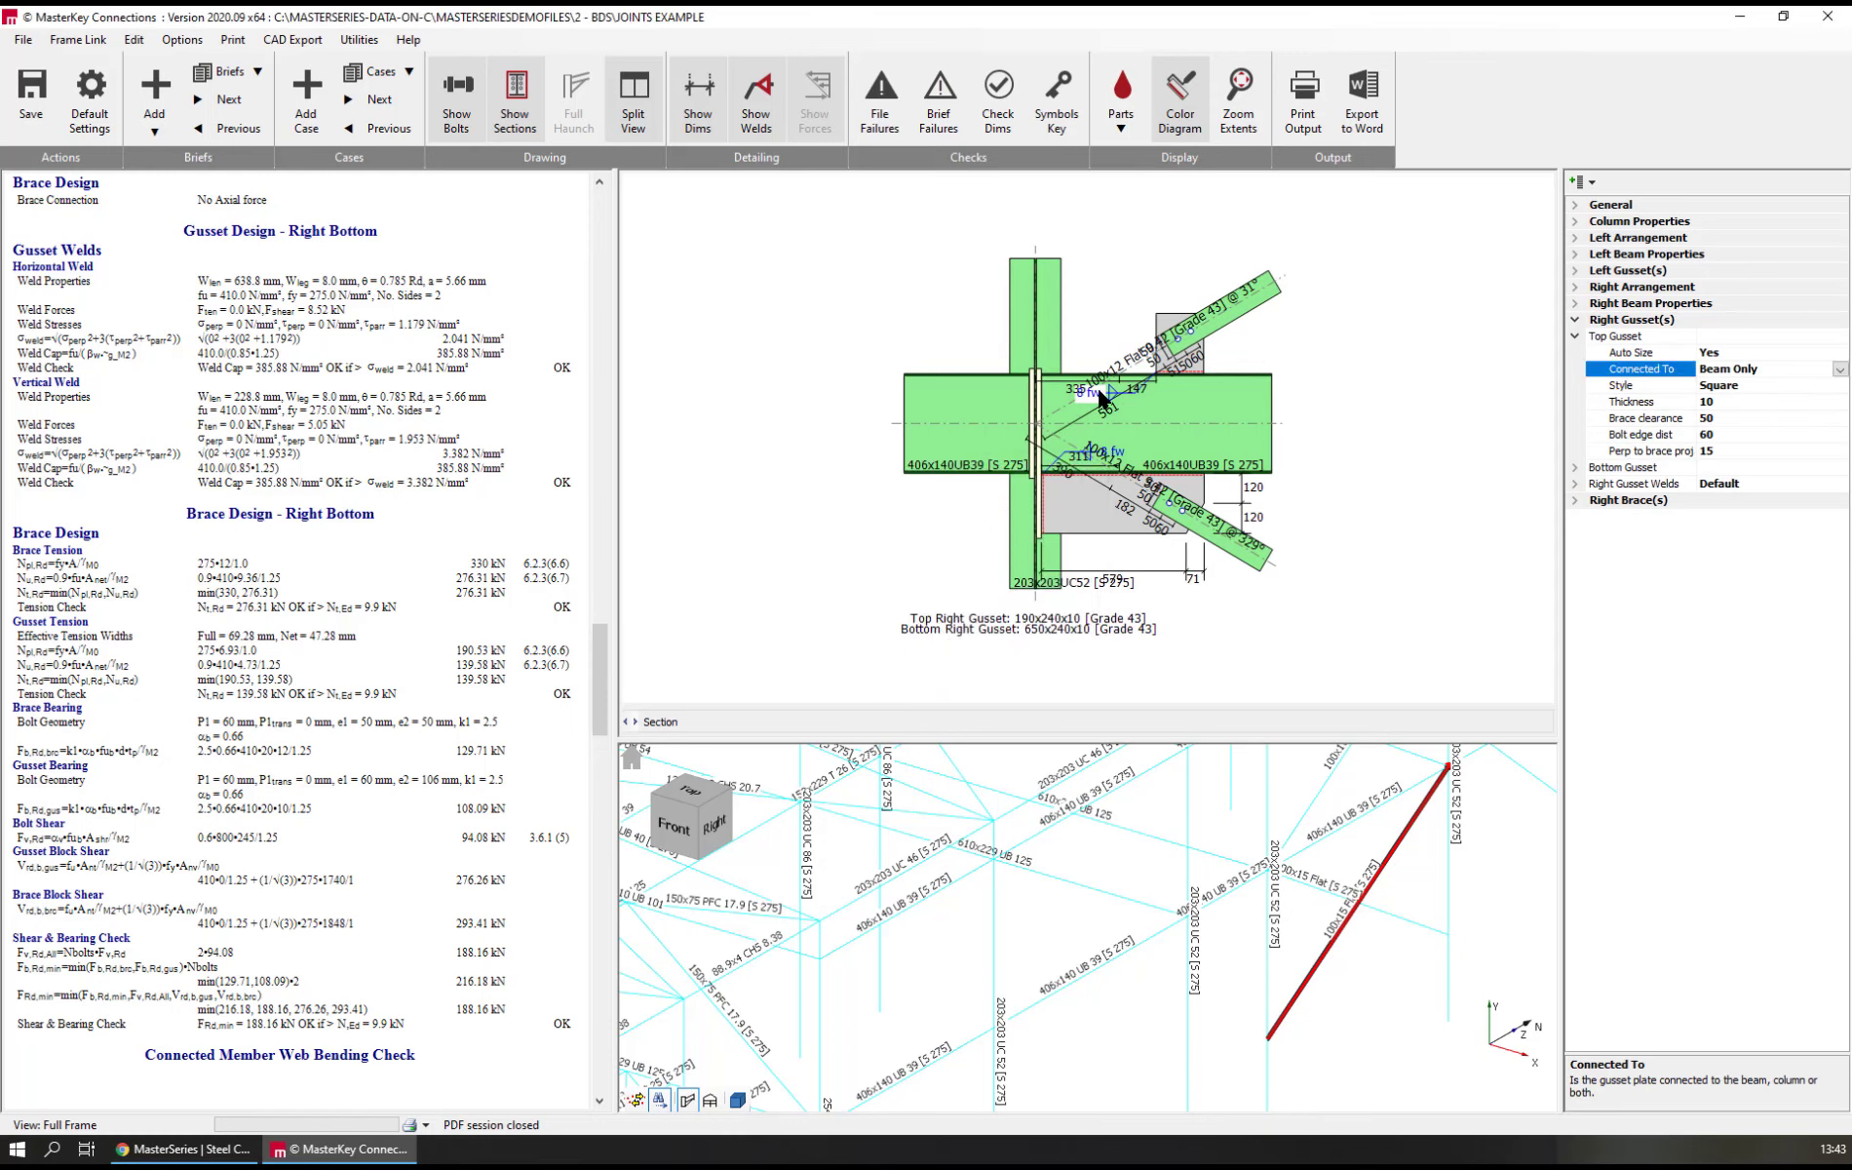
Try the Knuckle style on the top right gusset, and change its style to Straight
{"action": "double_click", "coordinate": [1667, 385]}
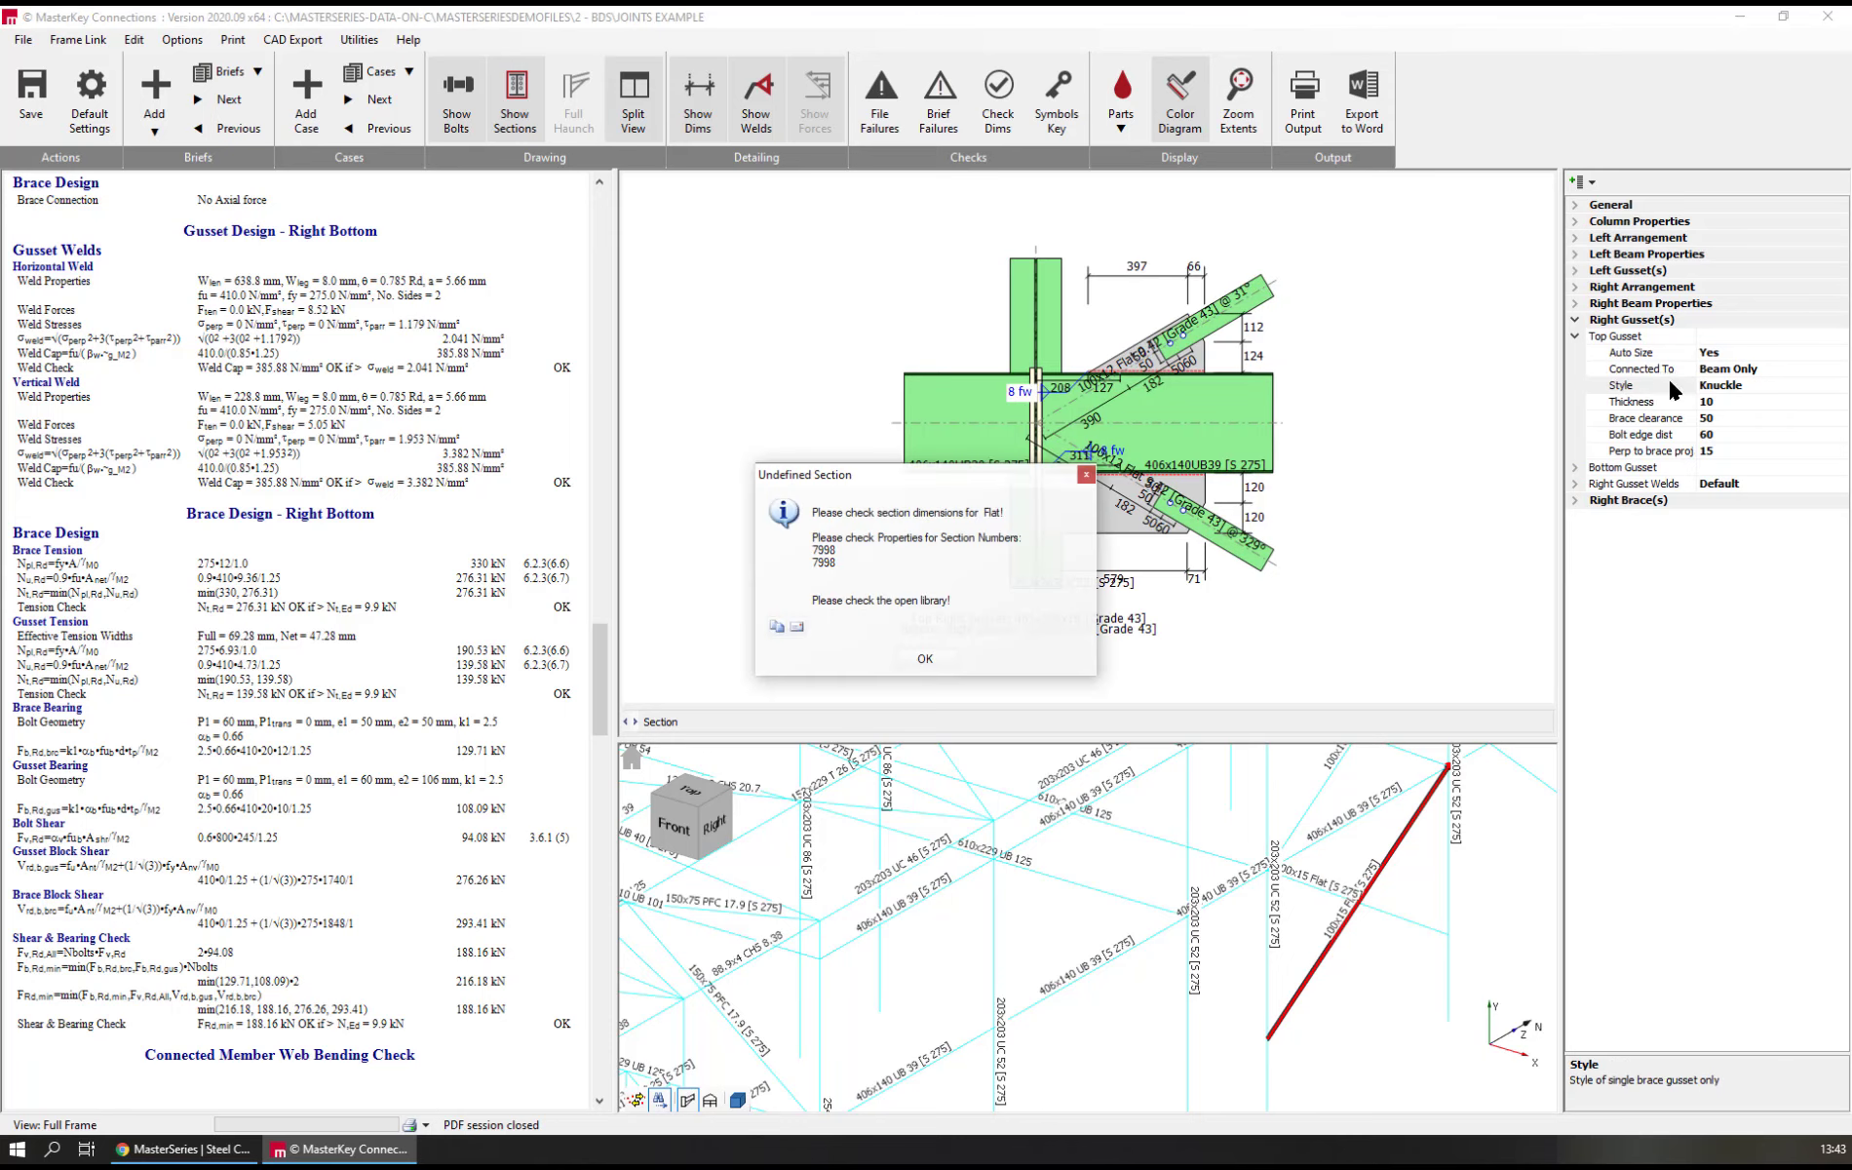
{"action": "left_click", "coordinate": [925, 660]}
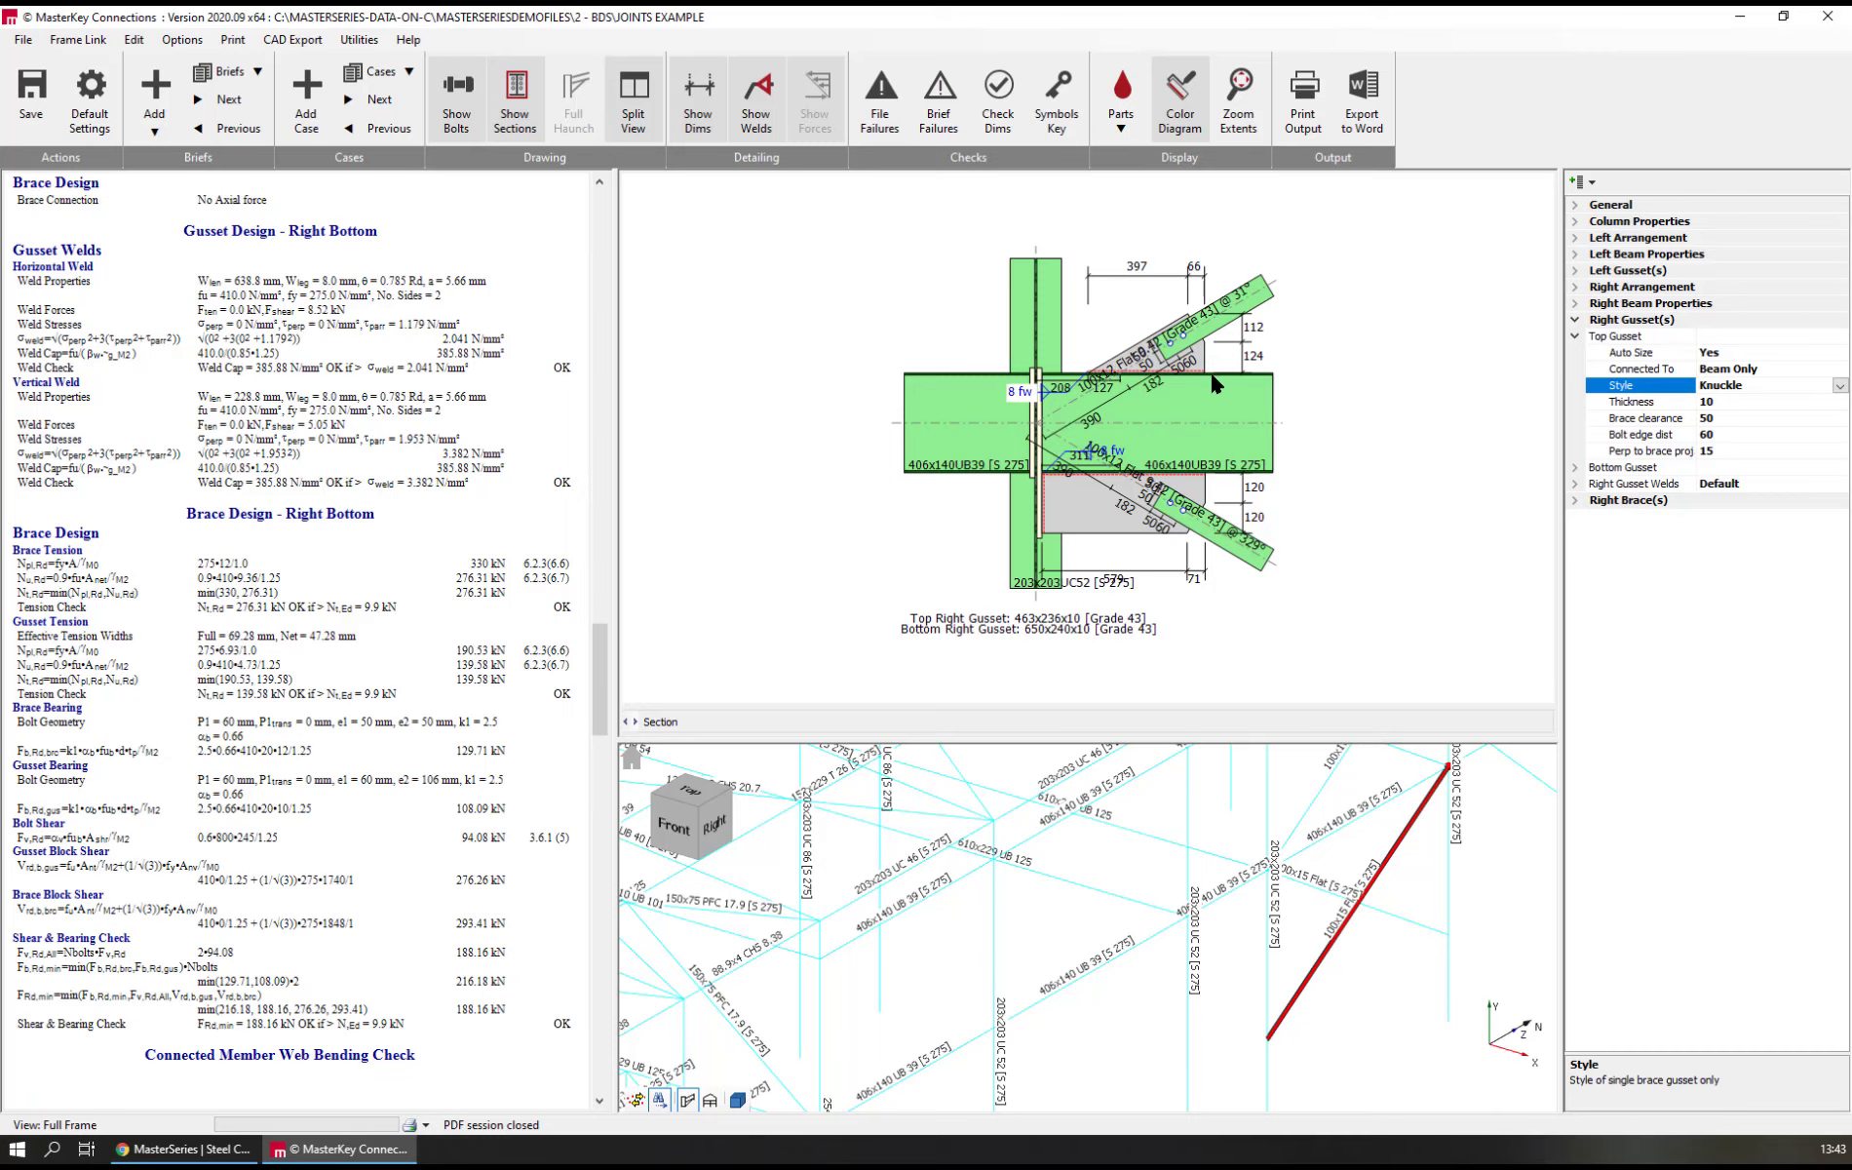
{"action": "left_click", "coordinate": [1833, 384]}
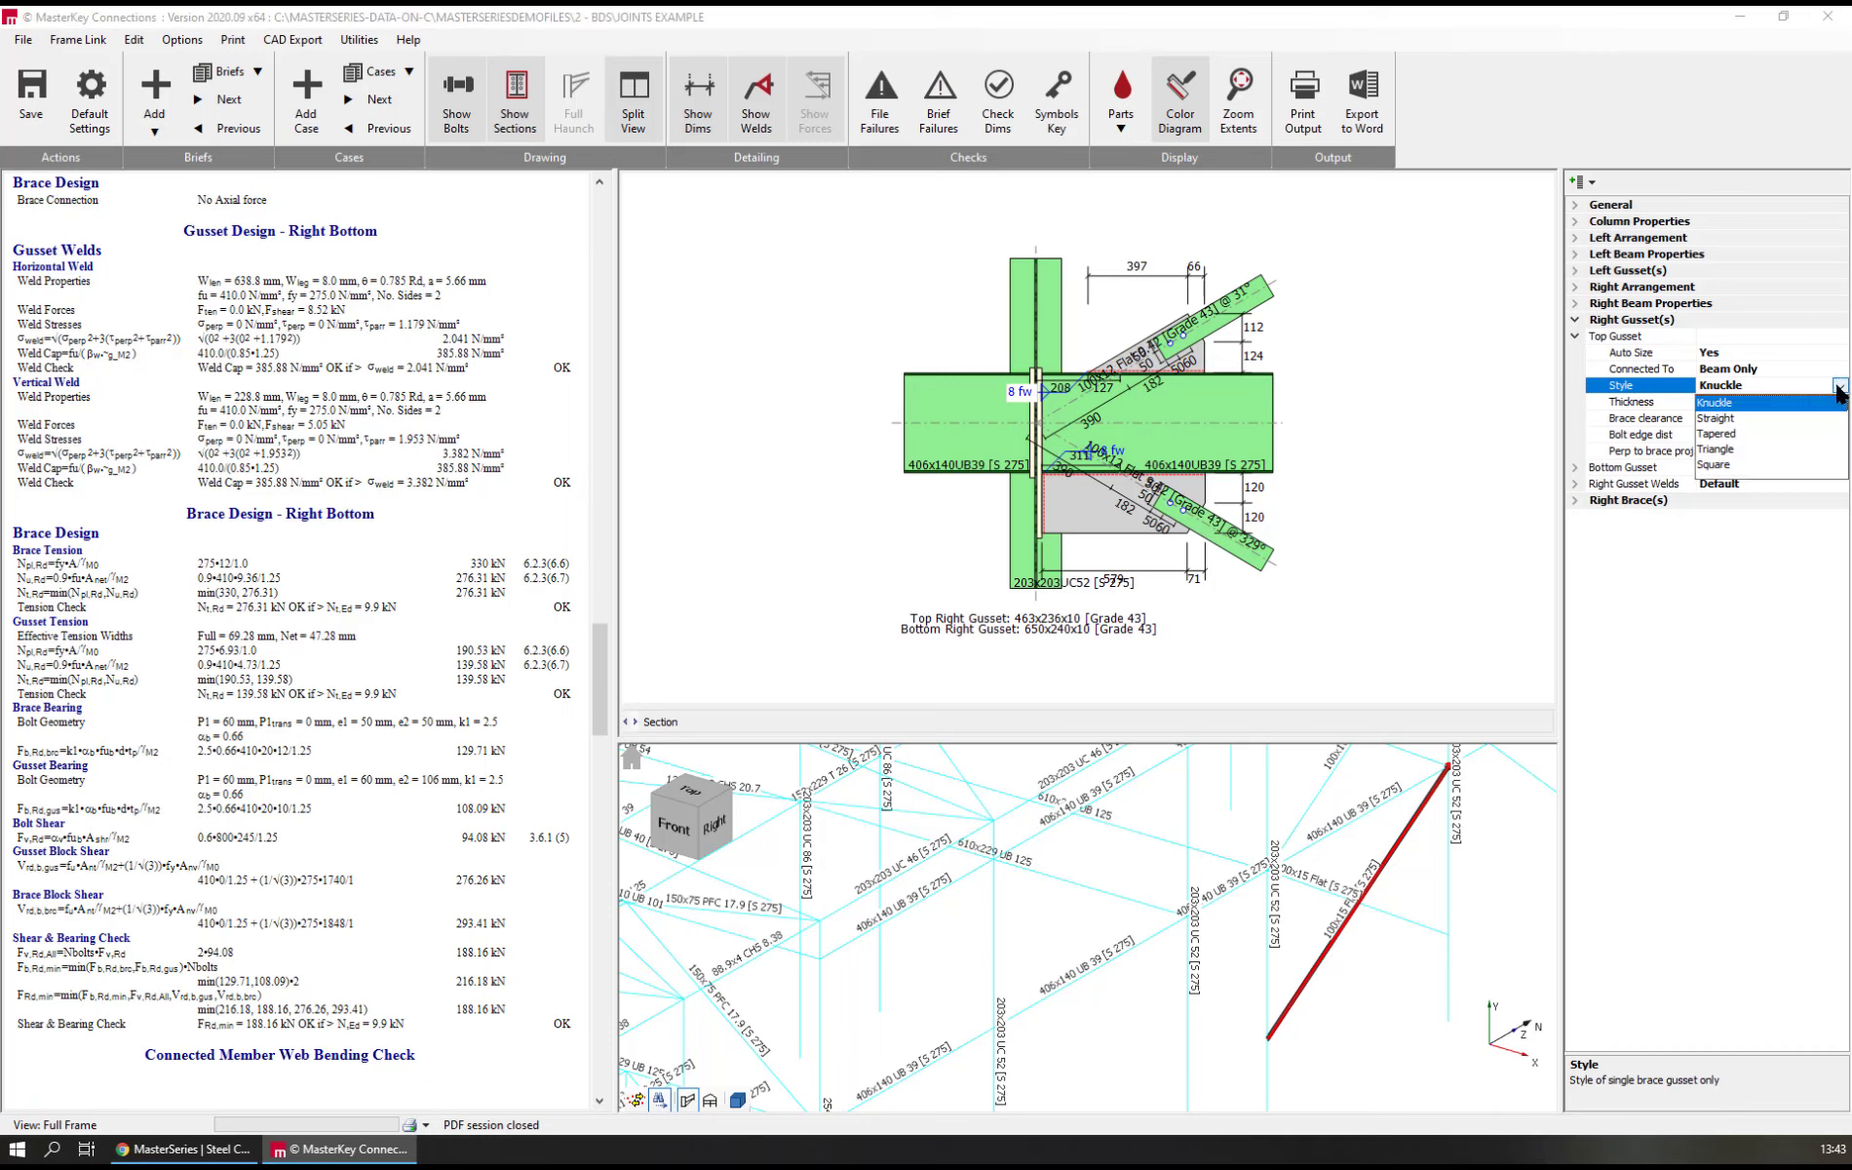
{"action": "left_click", "coordinate": [1747, 416]}
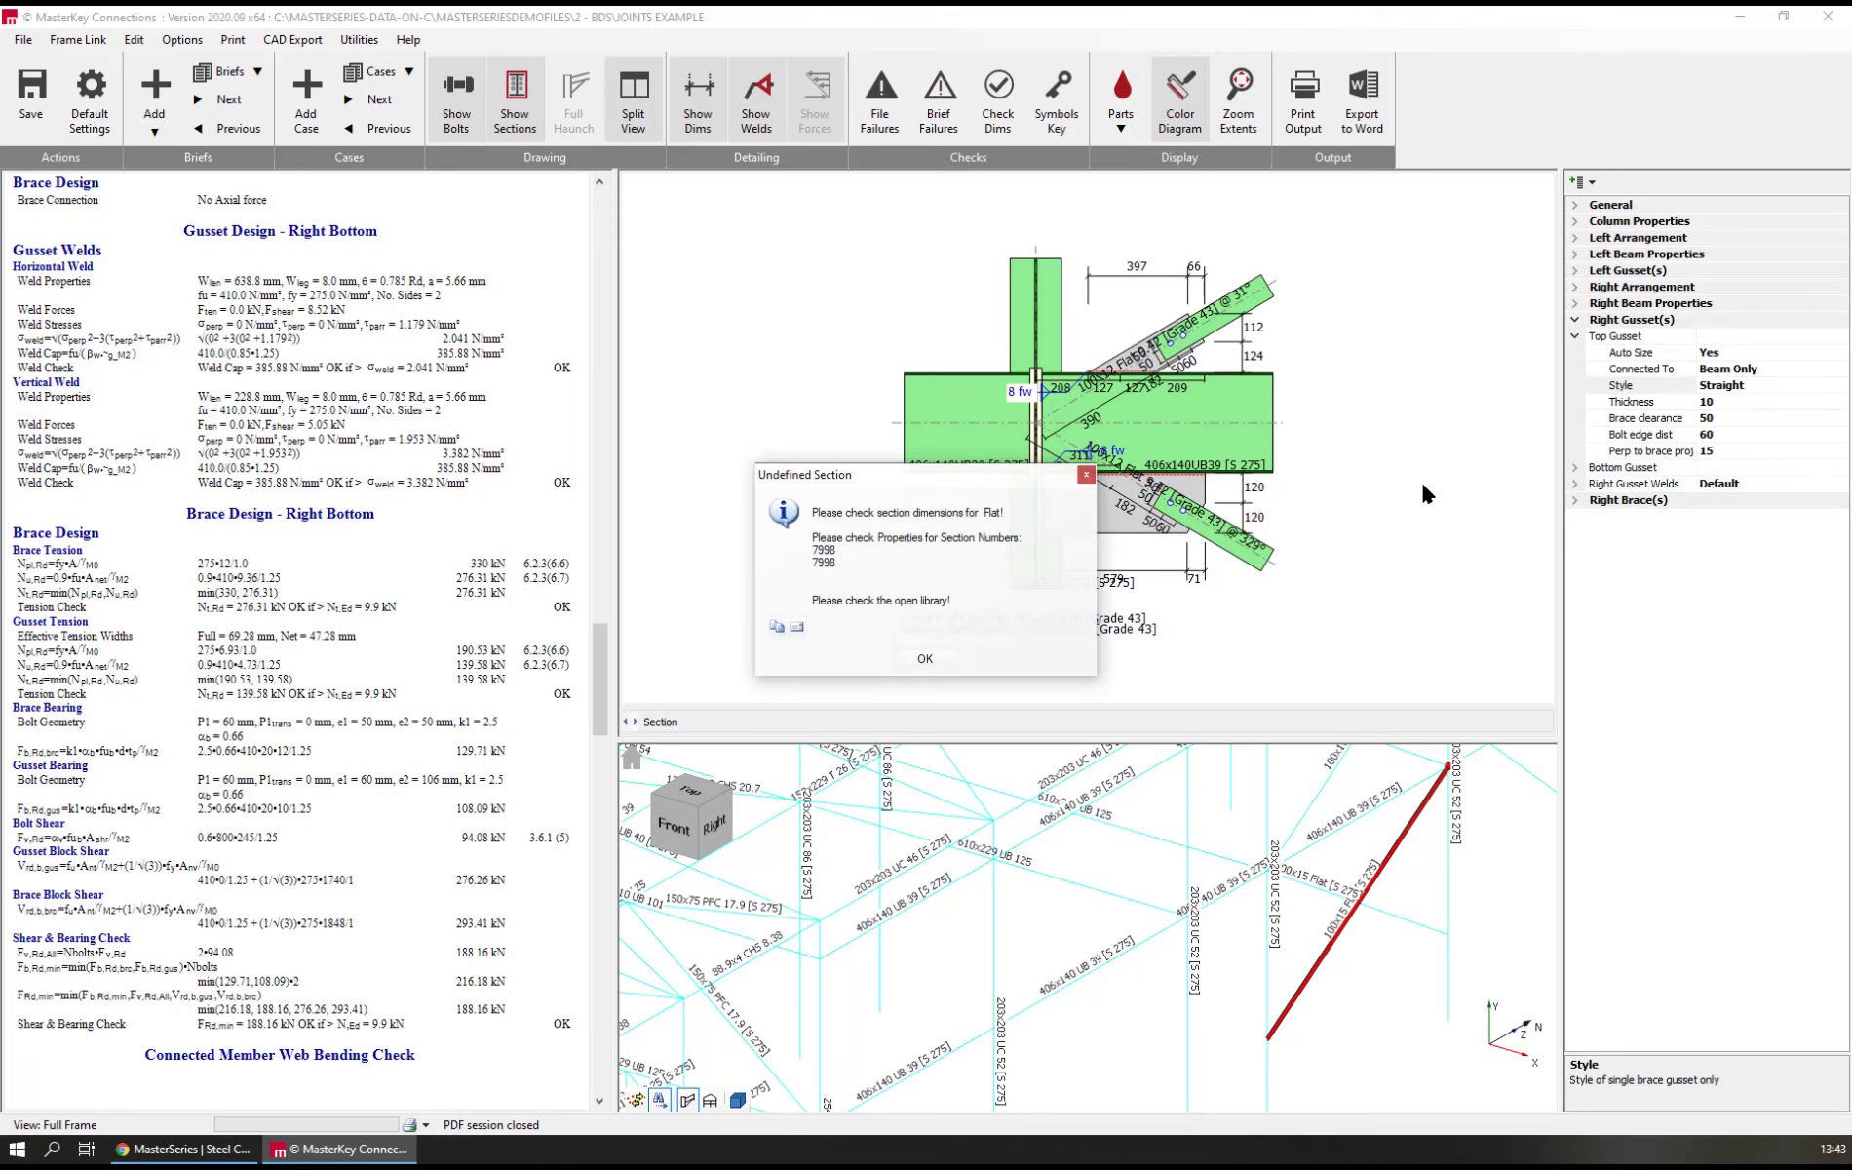
{"action": "left_click", "coordinate": [912, 660]}
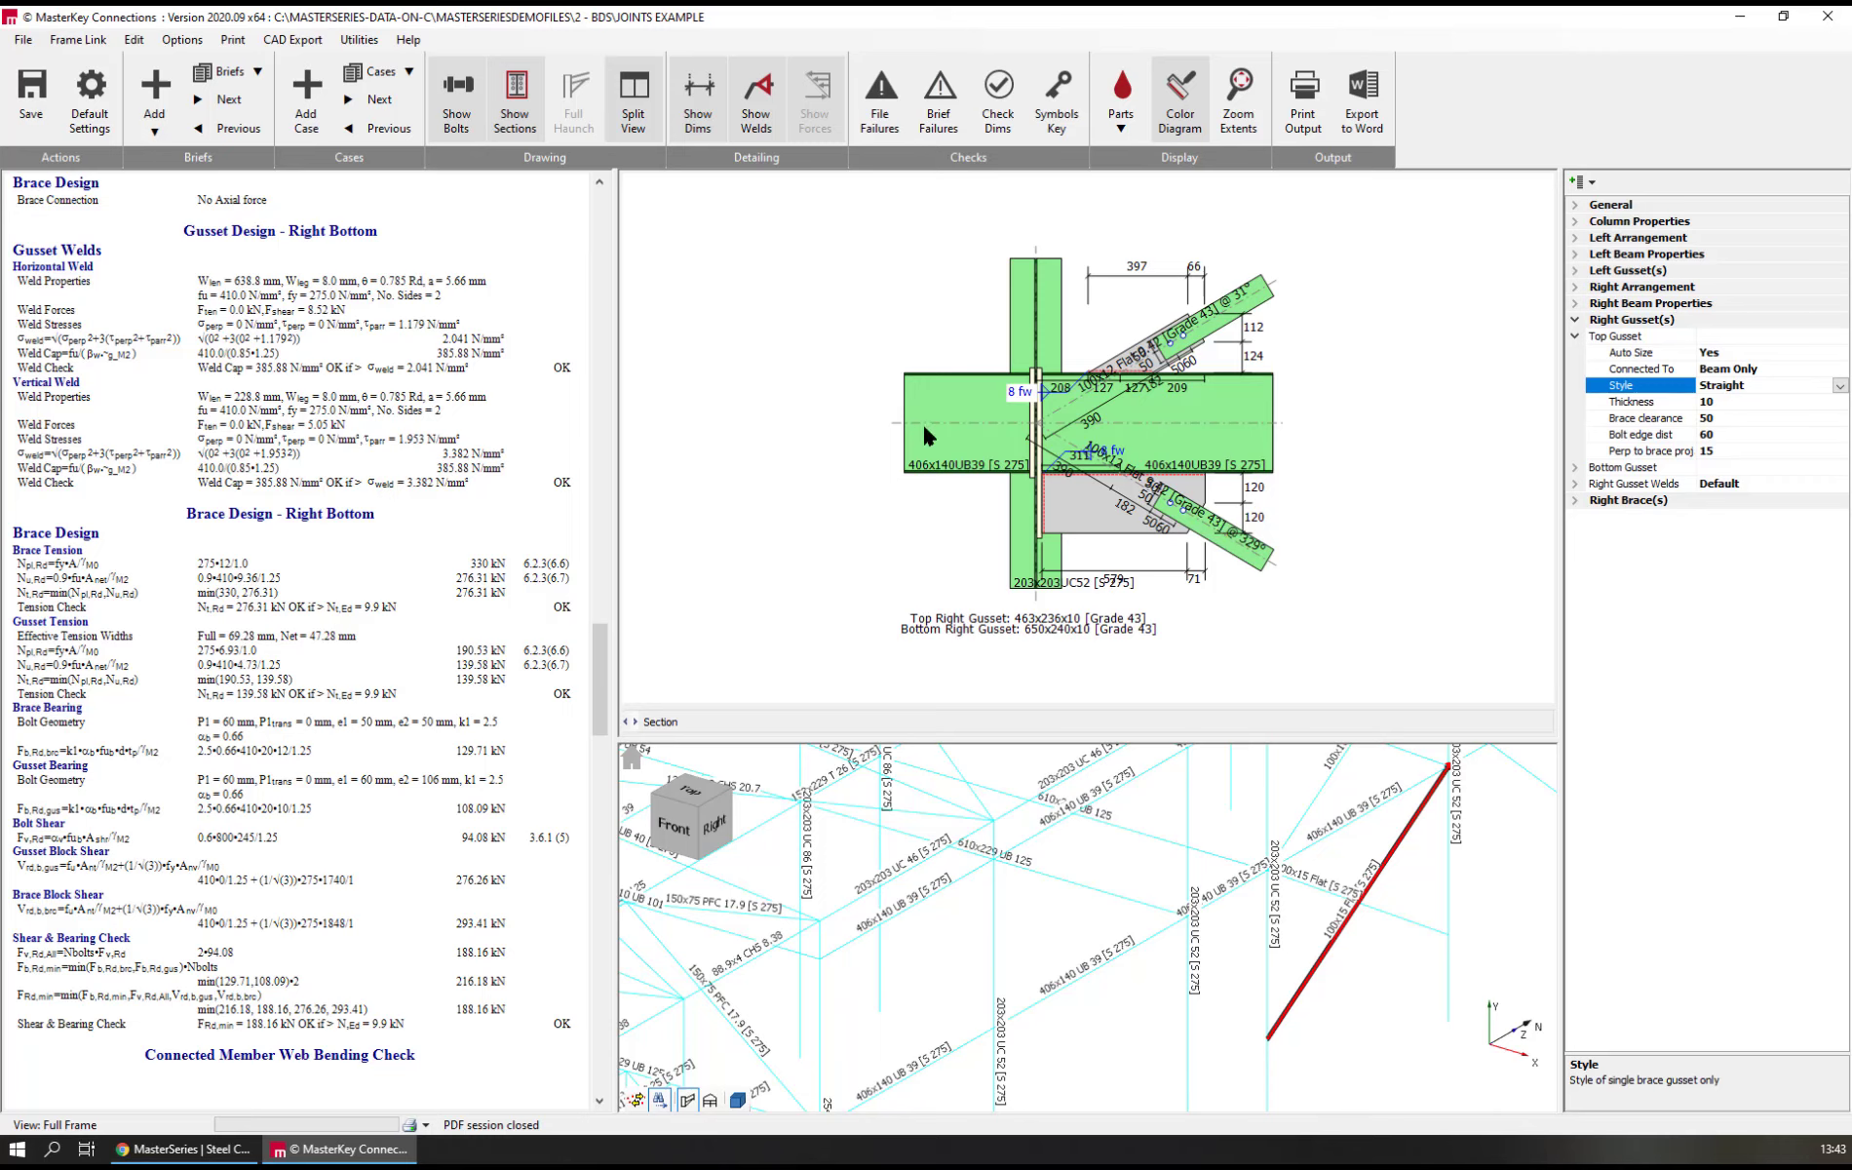
{"action": "scroll", "coordinate": [1062, 429], "scroll_direction": "up", "scroll_amount": 1}
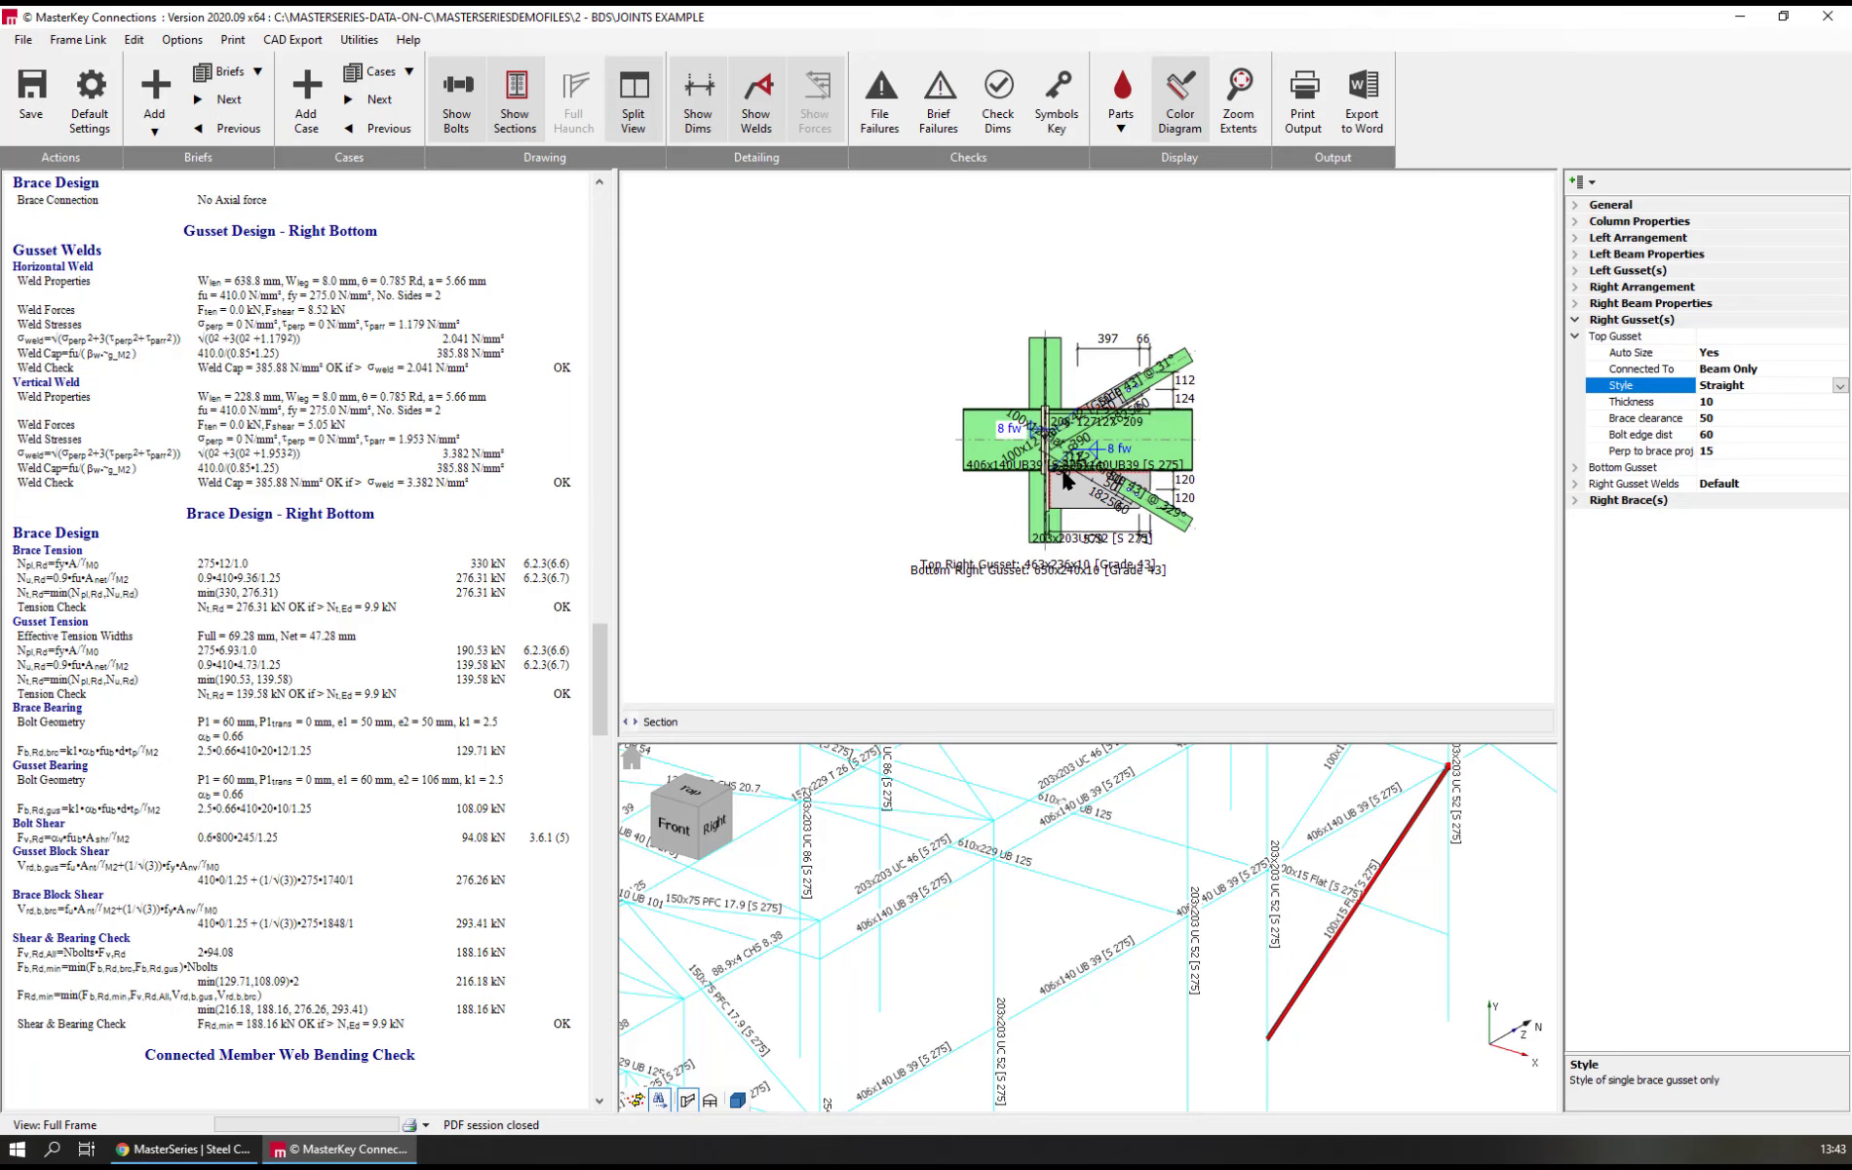
{"action": "scroll", "coordinate": [798, 690], "scroll_direction": "down", "scroll_amount": 2}
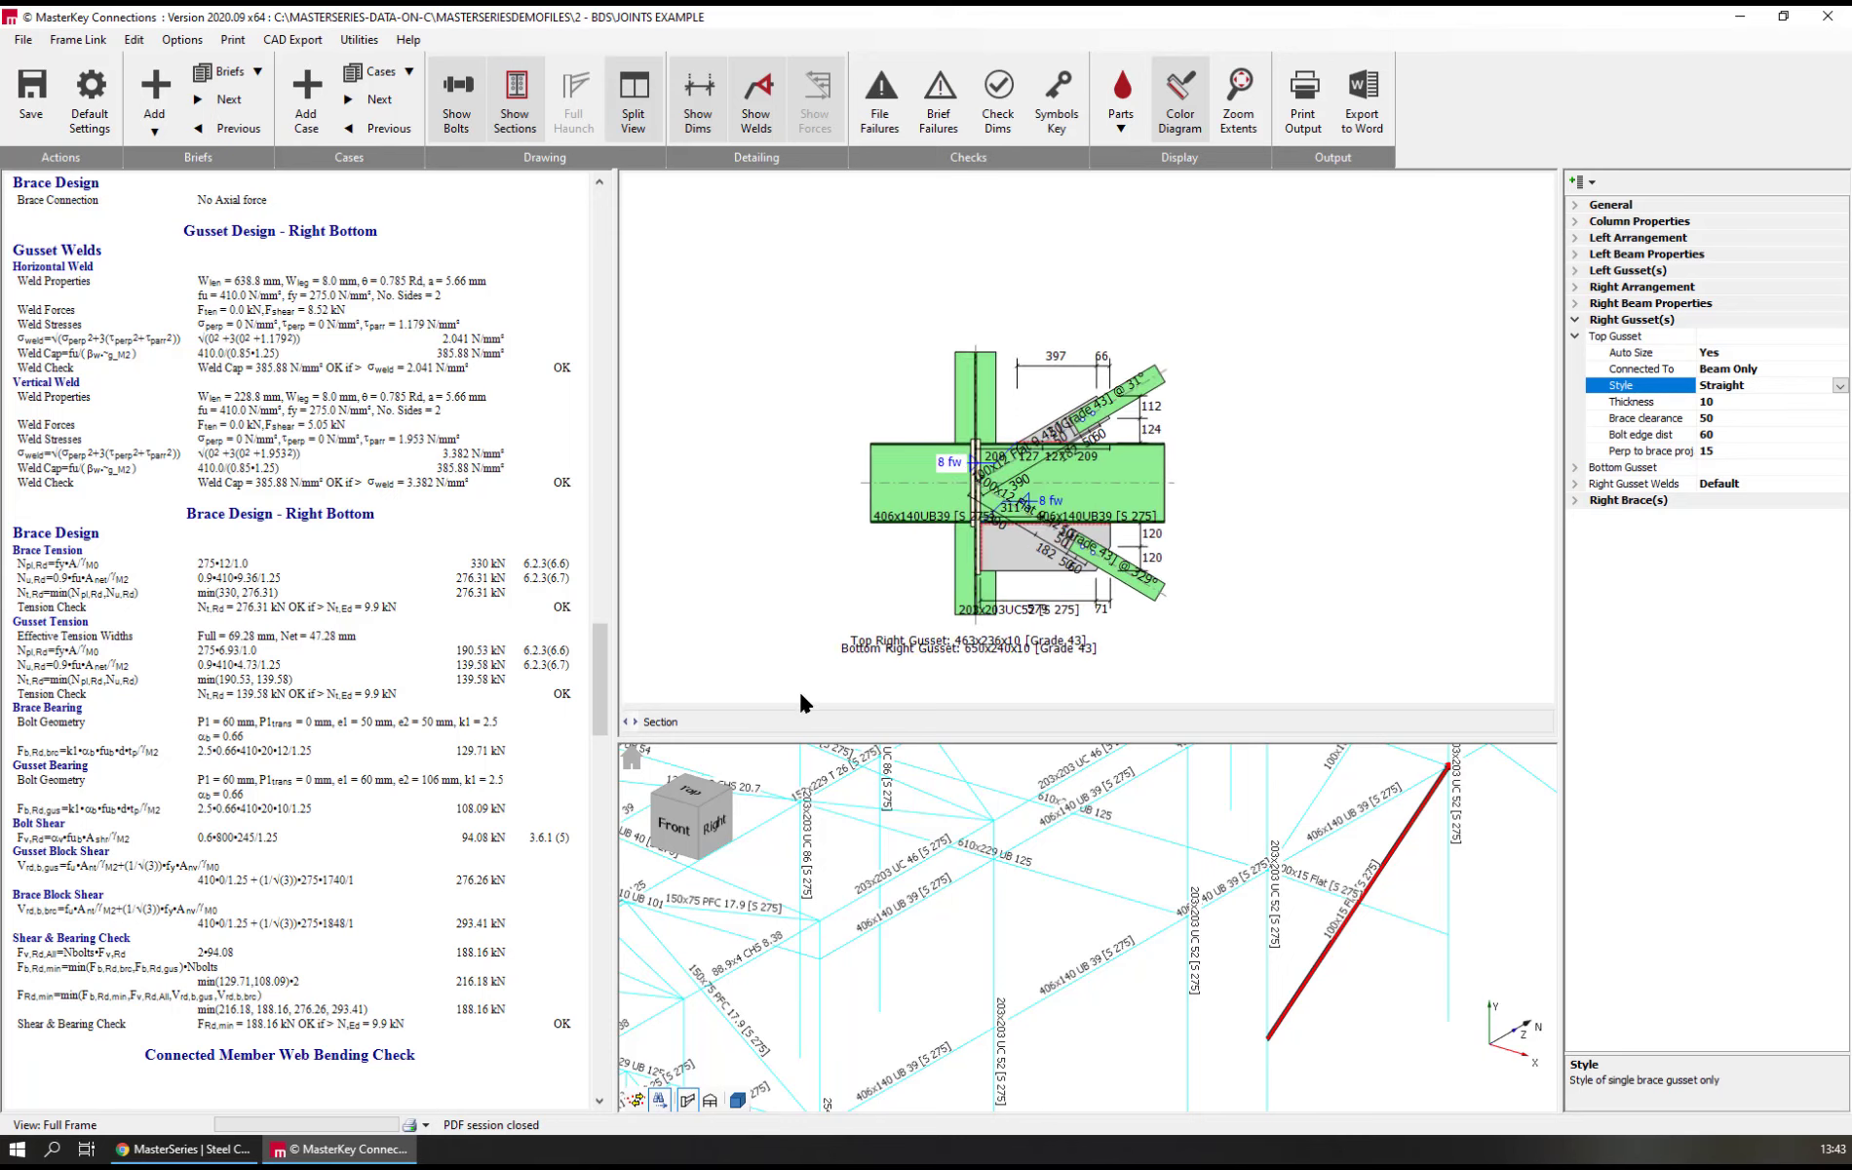
Add a new brief from the moment connection Beam Splice template Internal Countersunk
{"action": "middle_click_drag", "start_coordinate": [975, 775], "coordinate": [1075, 779]}
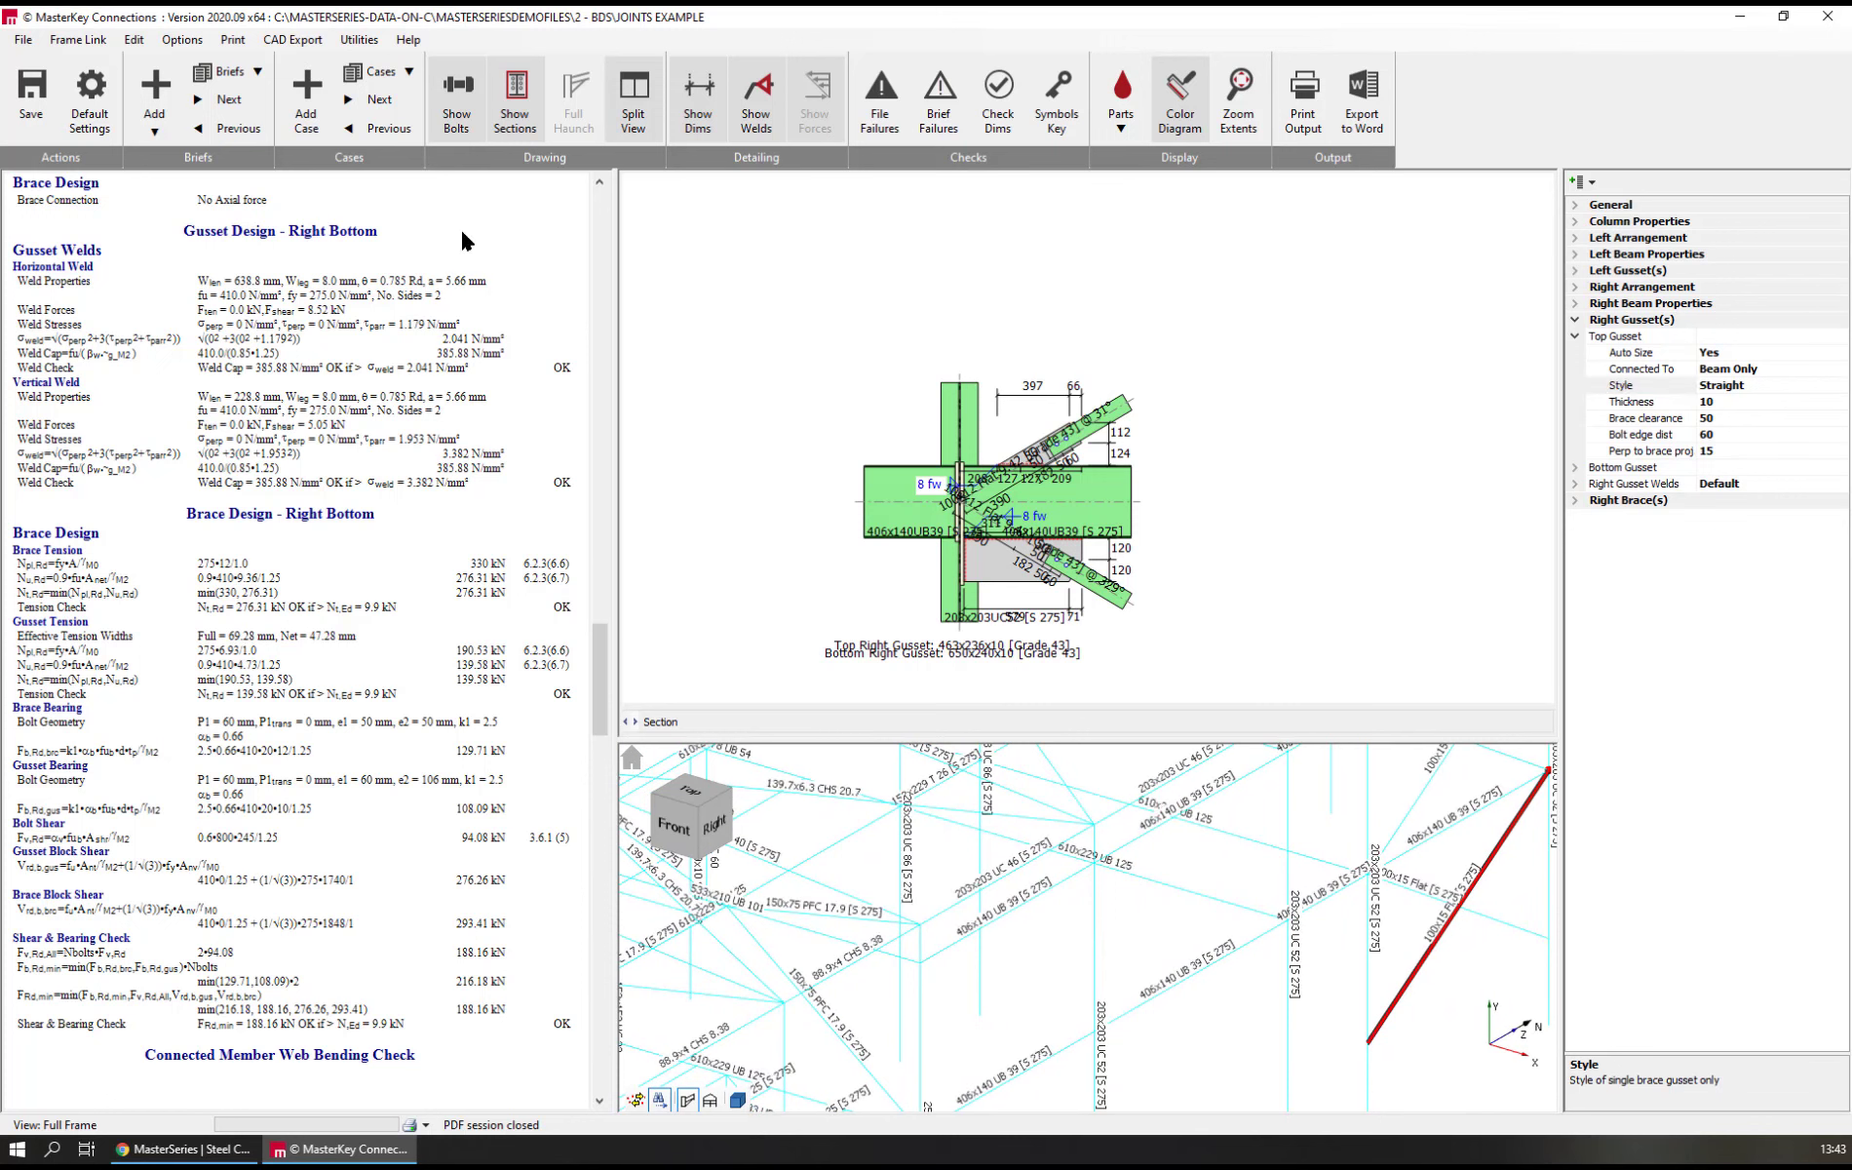
{"action": "left_click", "coordinate": [154, 92]}
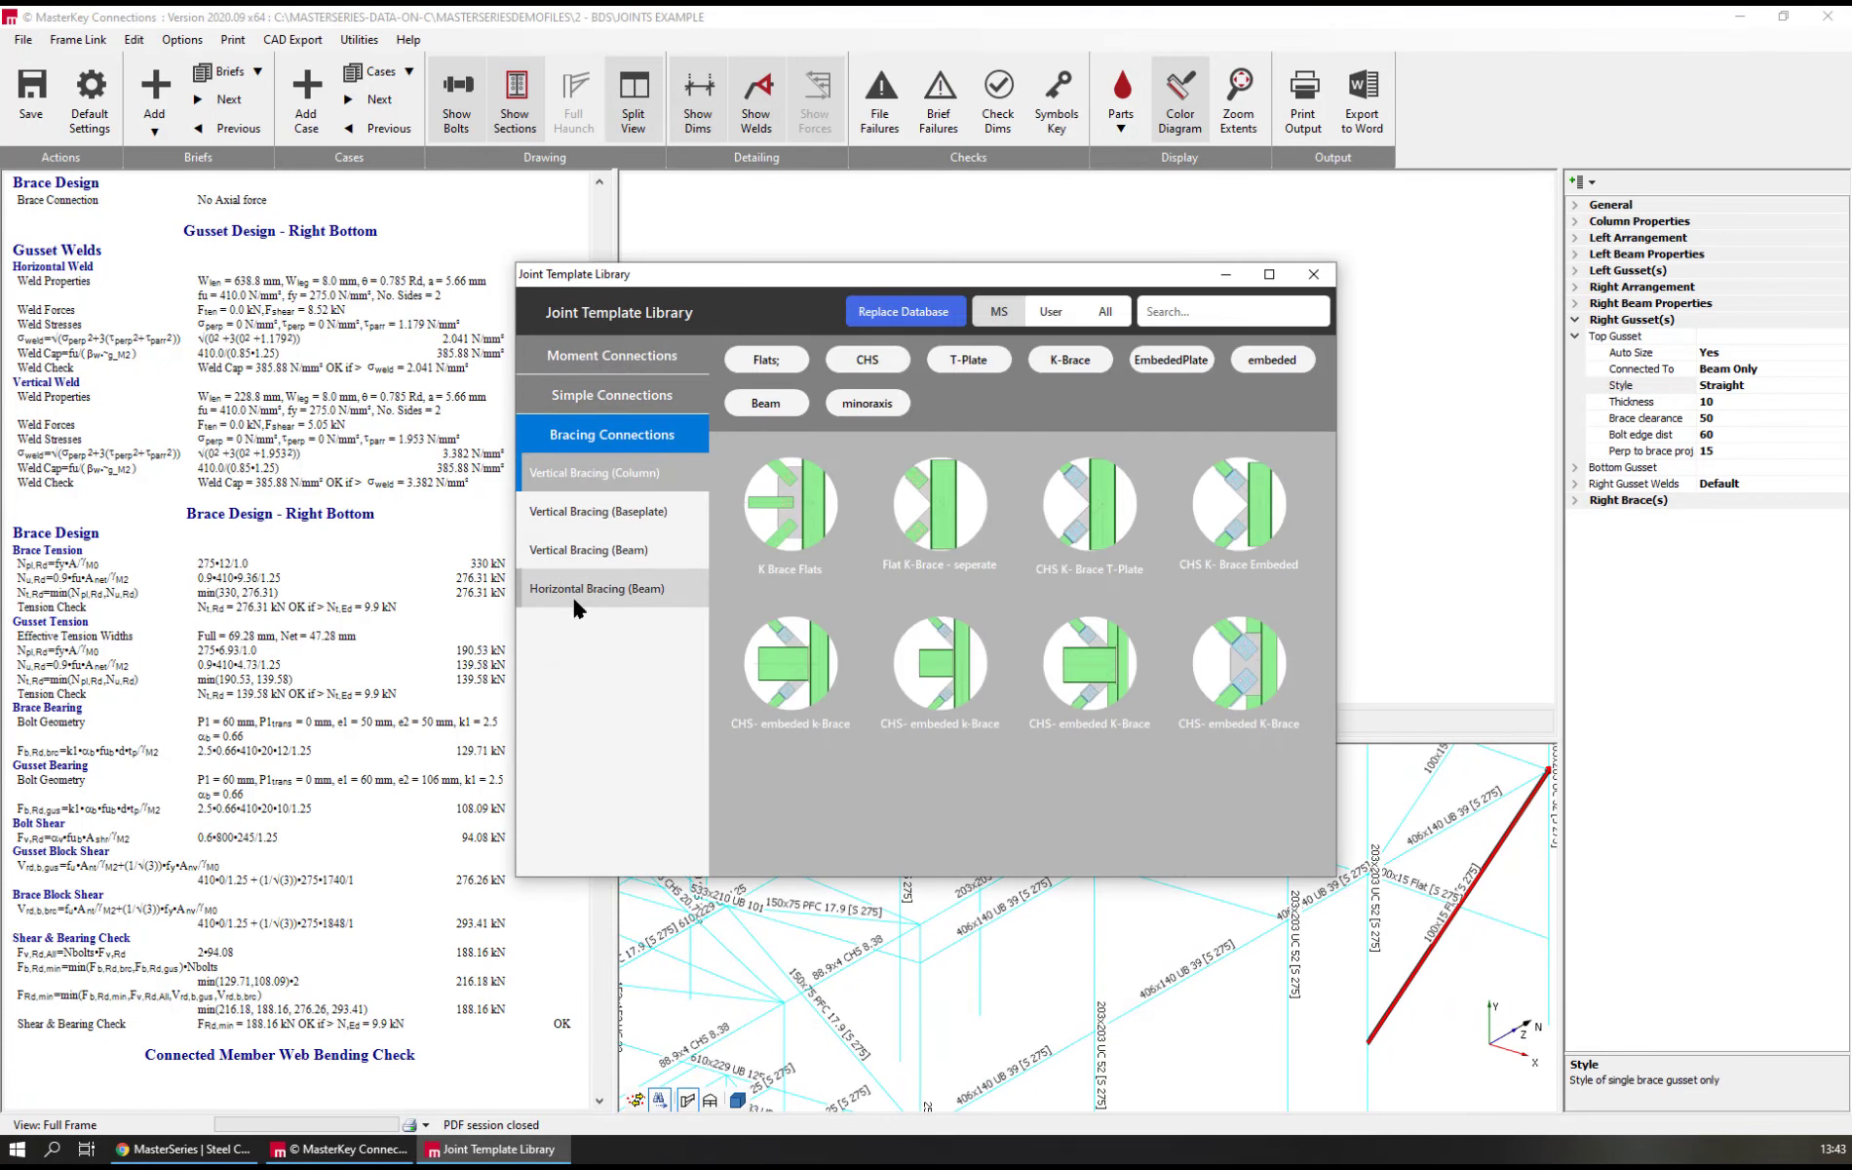
{"action": "left_click", "coordinate": [581, 357]}
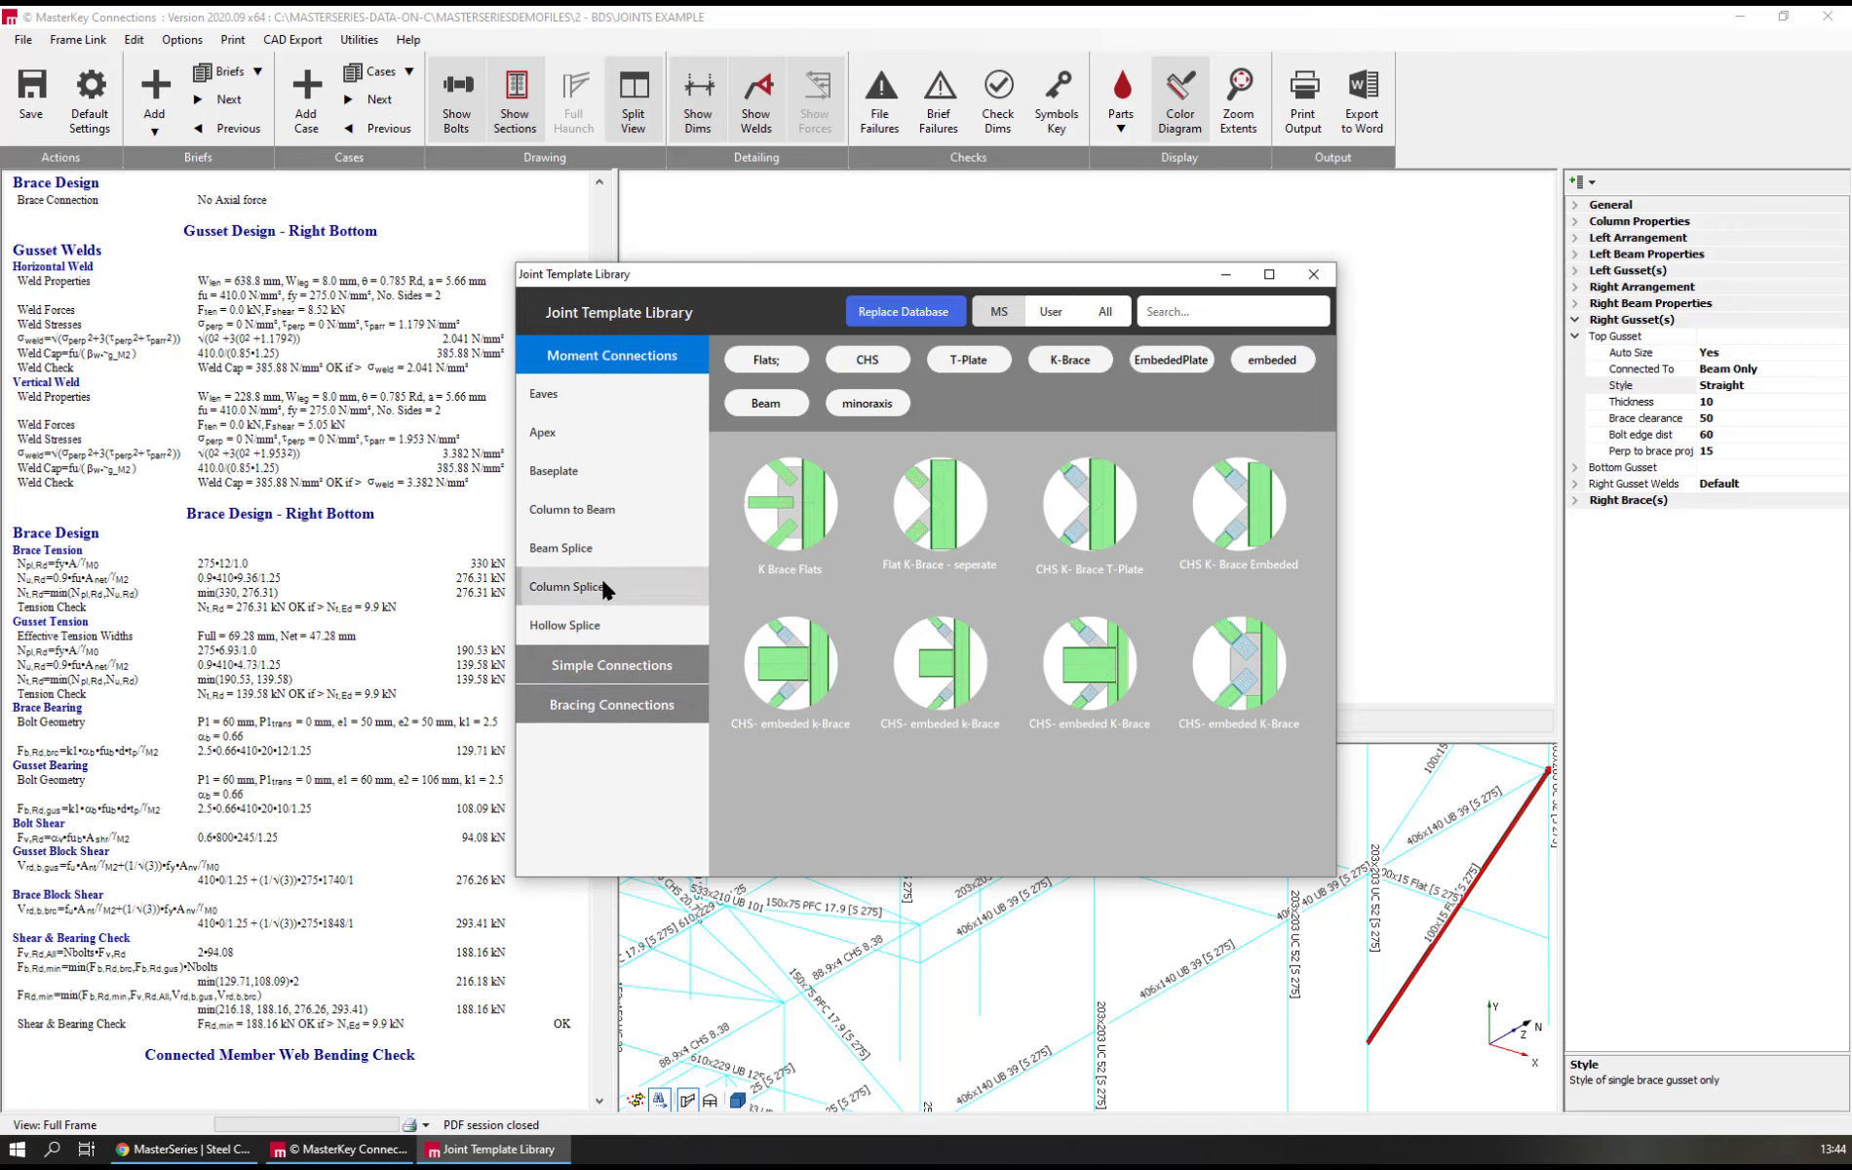
{"action": "left_click", "coordinate": [603, 546]}
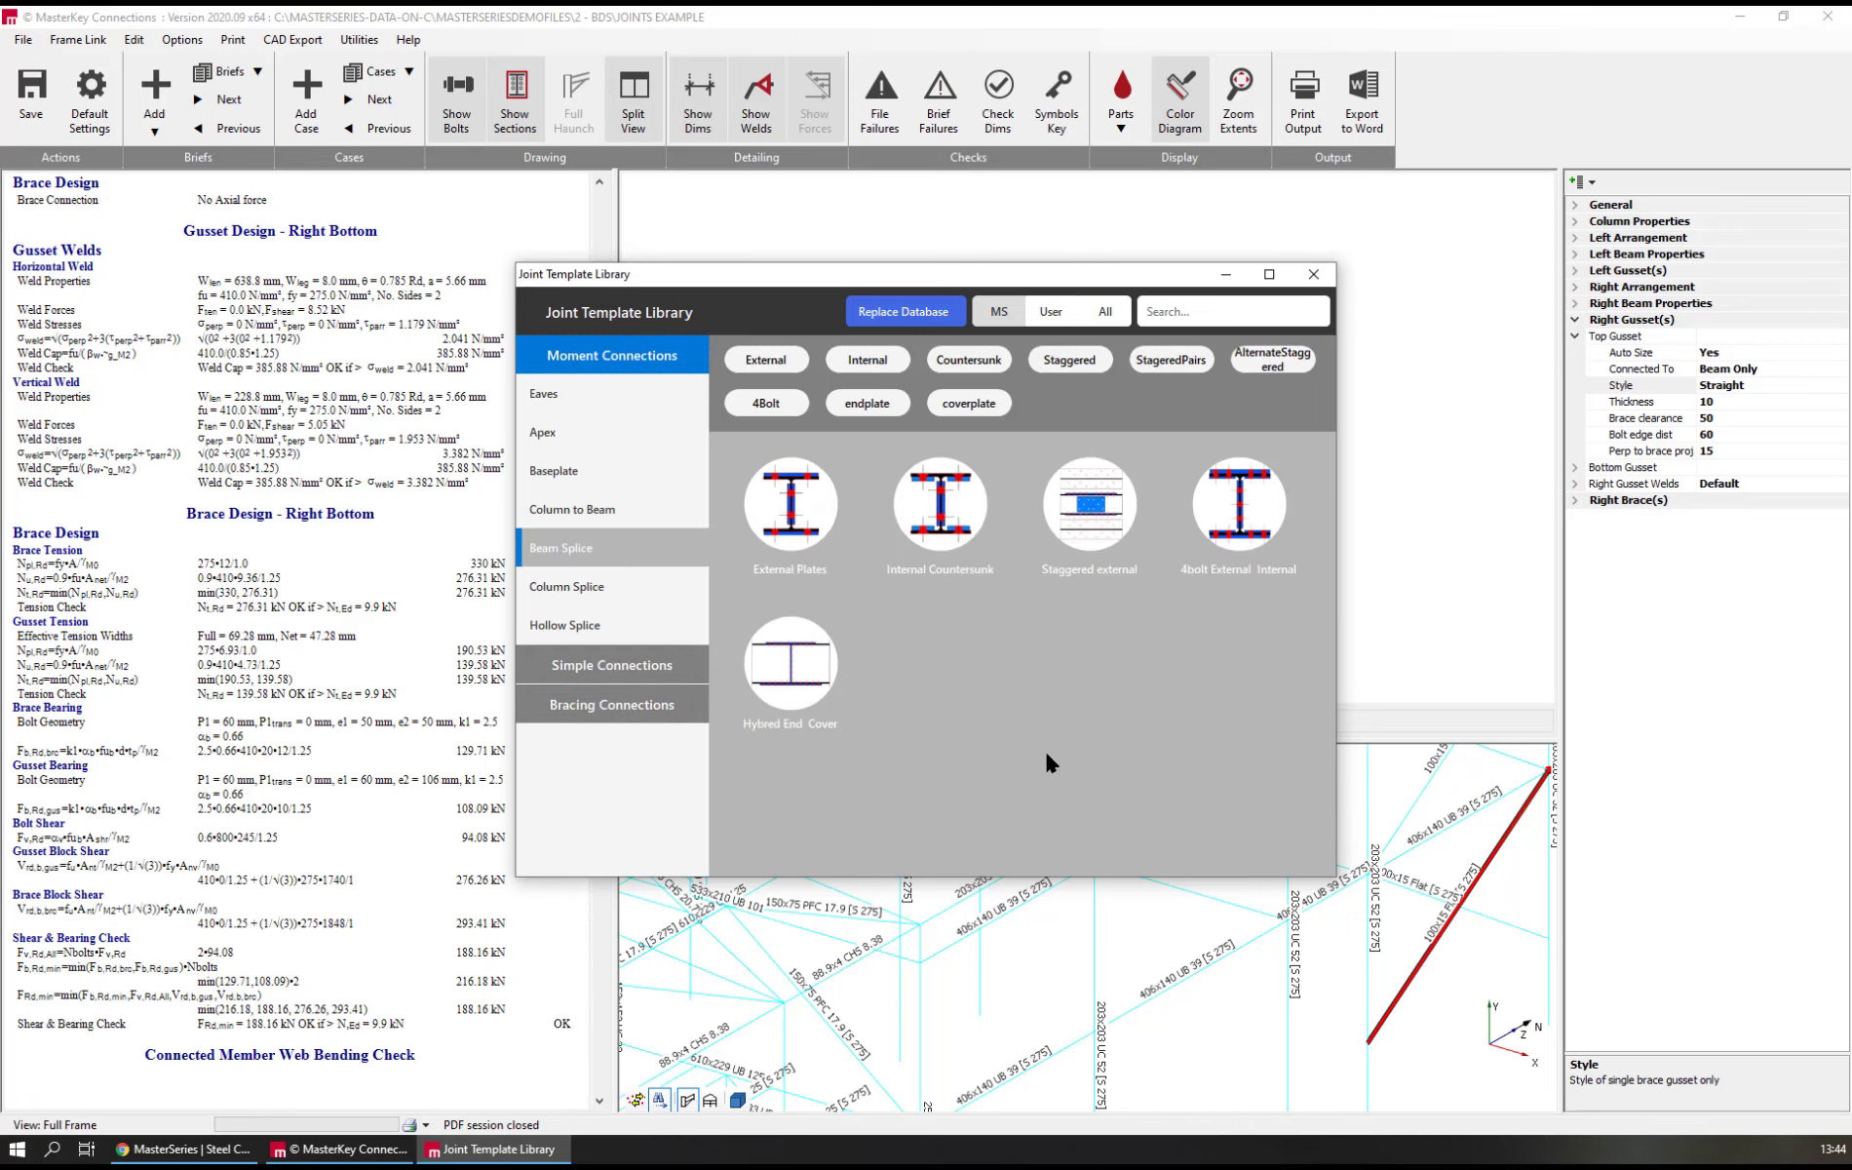
{"action": "mouse_move", "coordinate": [963, 509]}
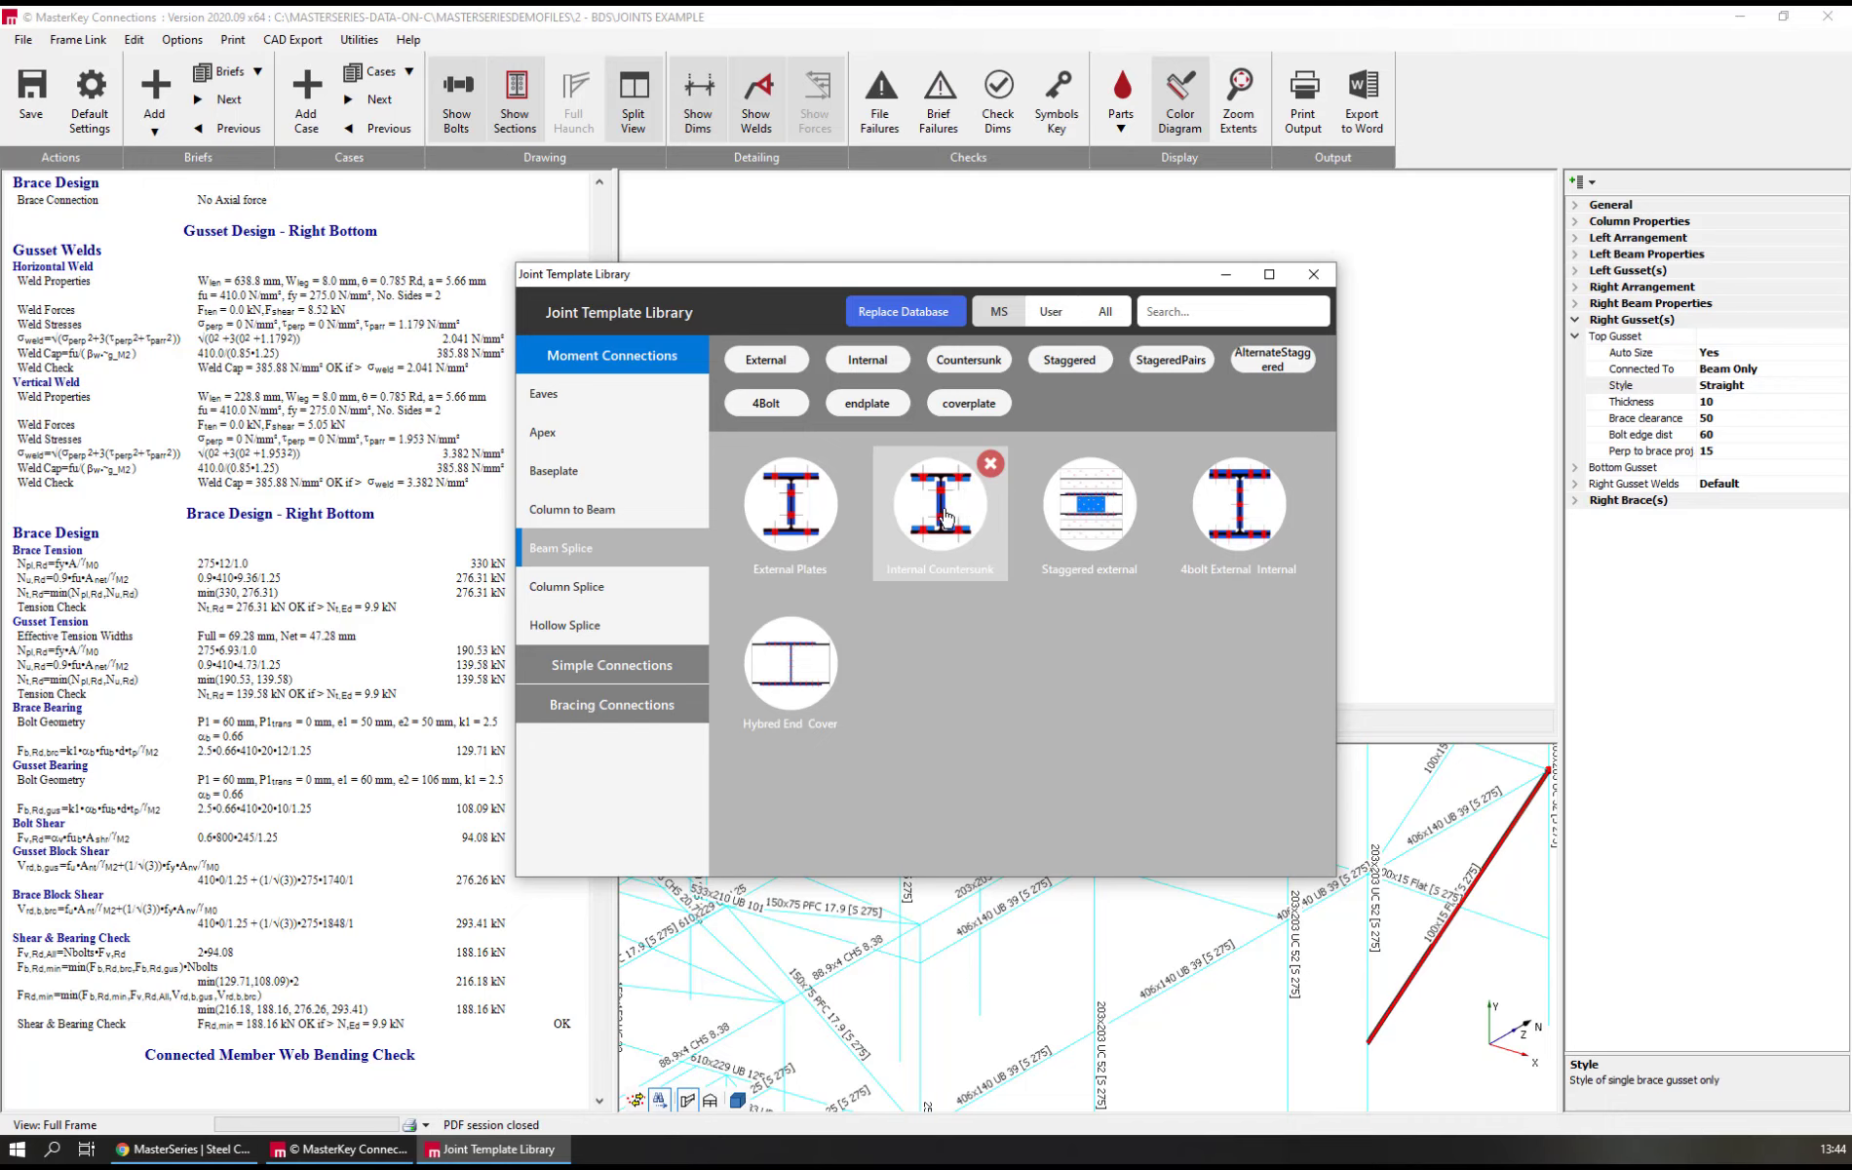
{"action": "left_click", "coordinate": [947, 516]}
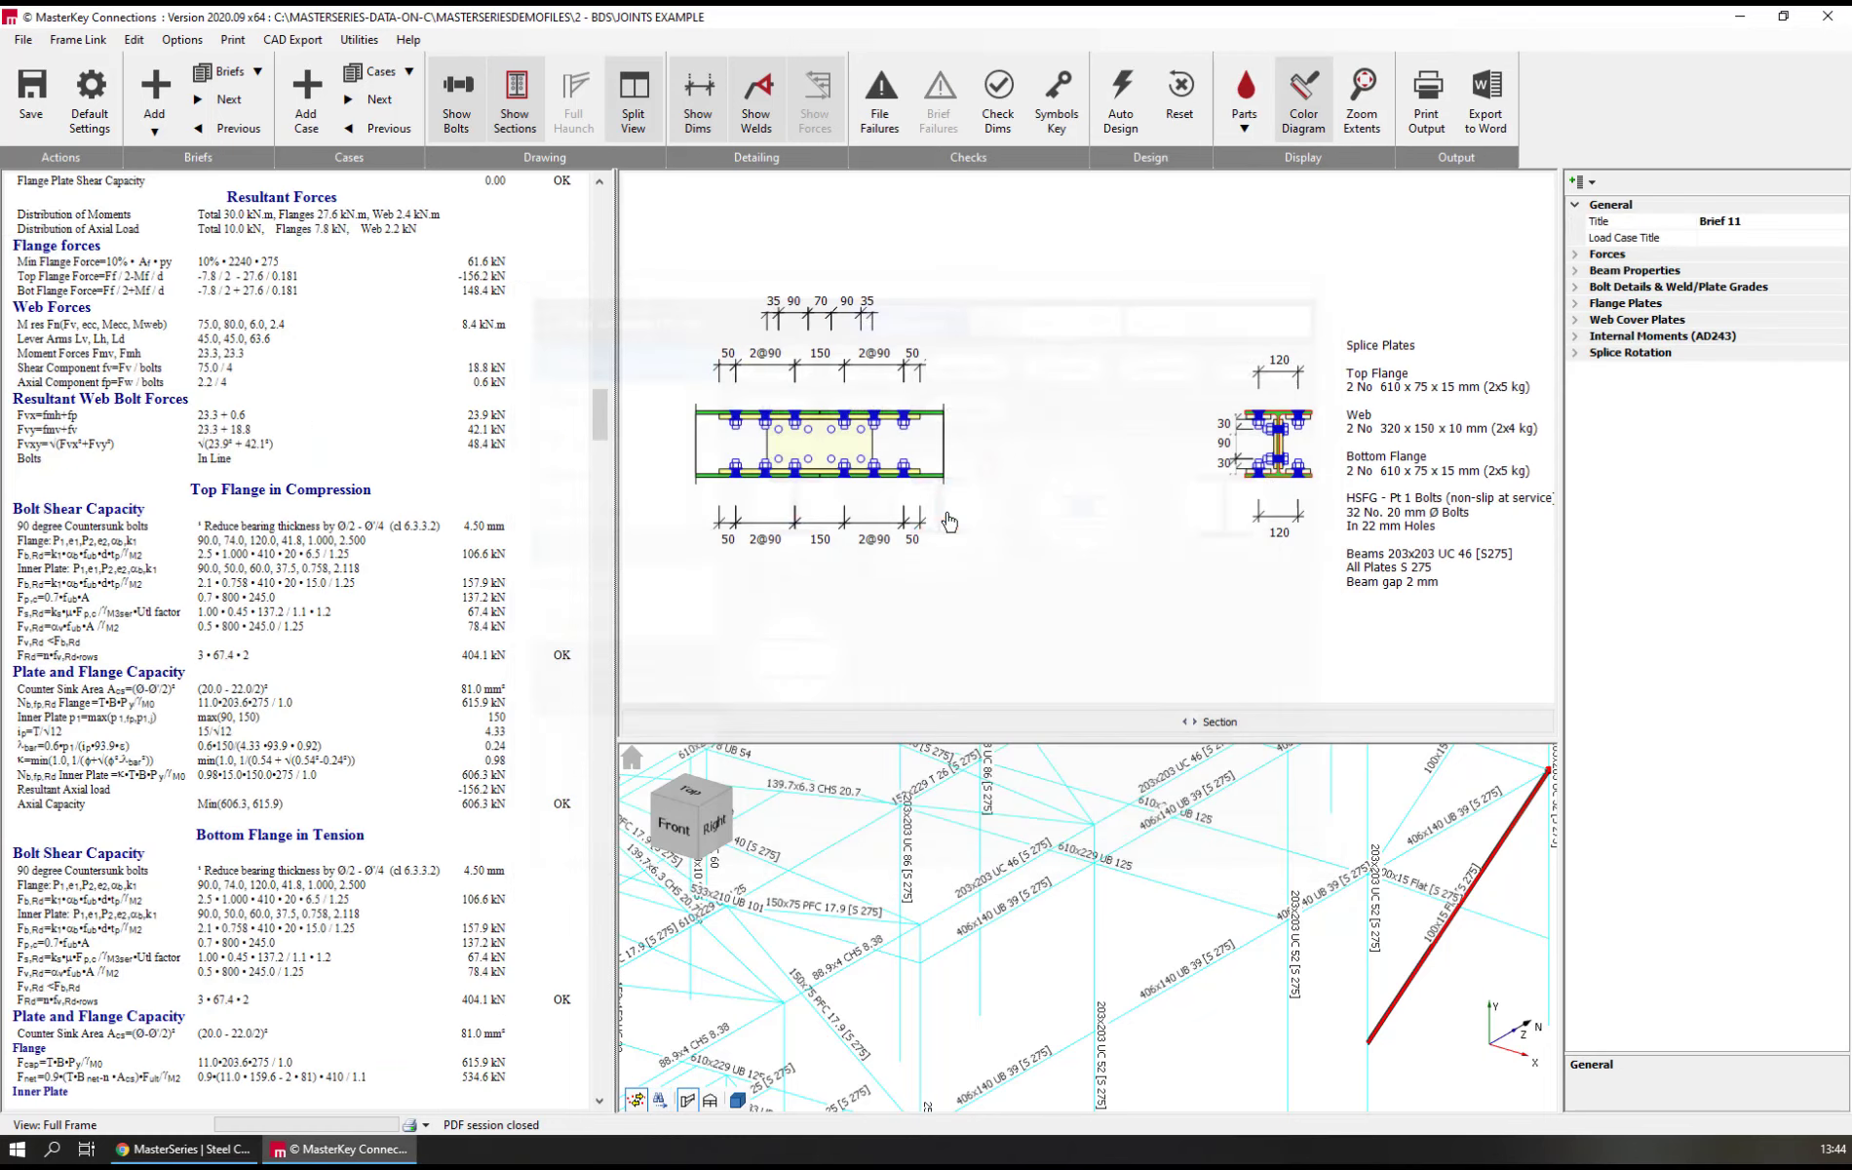
Hide the section sizes on the members of the whole frame model
{"action": "scroll", "coordinate": [1053, 786], "scroll_direction": "down", "scroll_amount": 6}
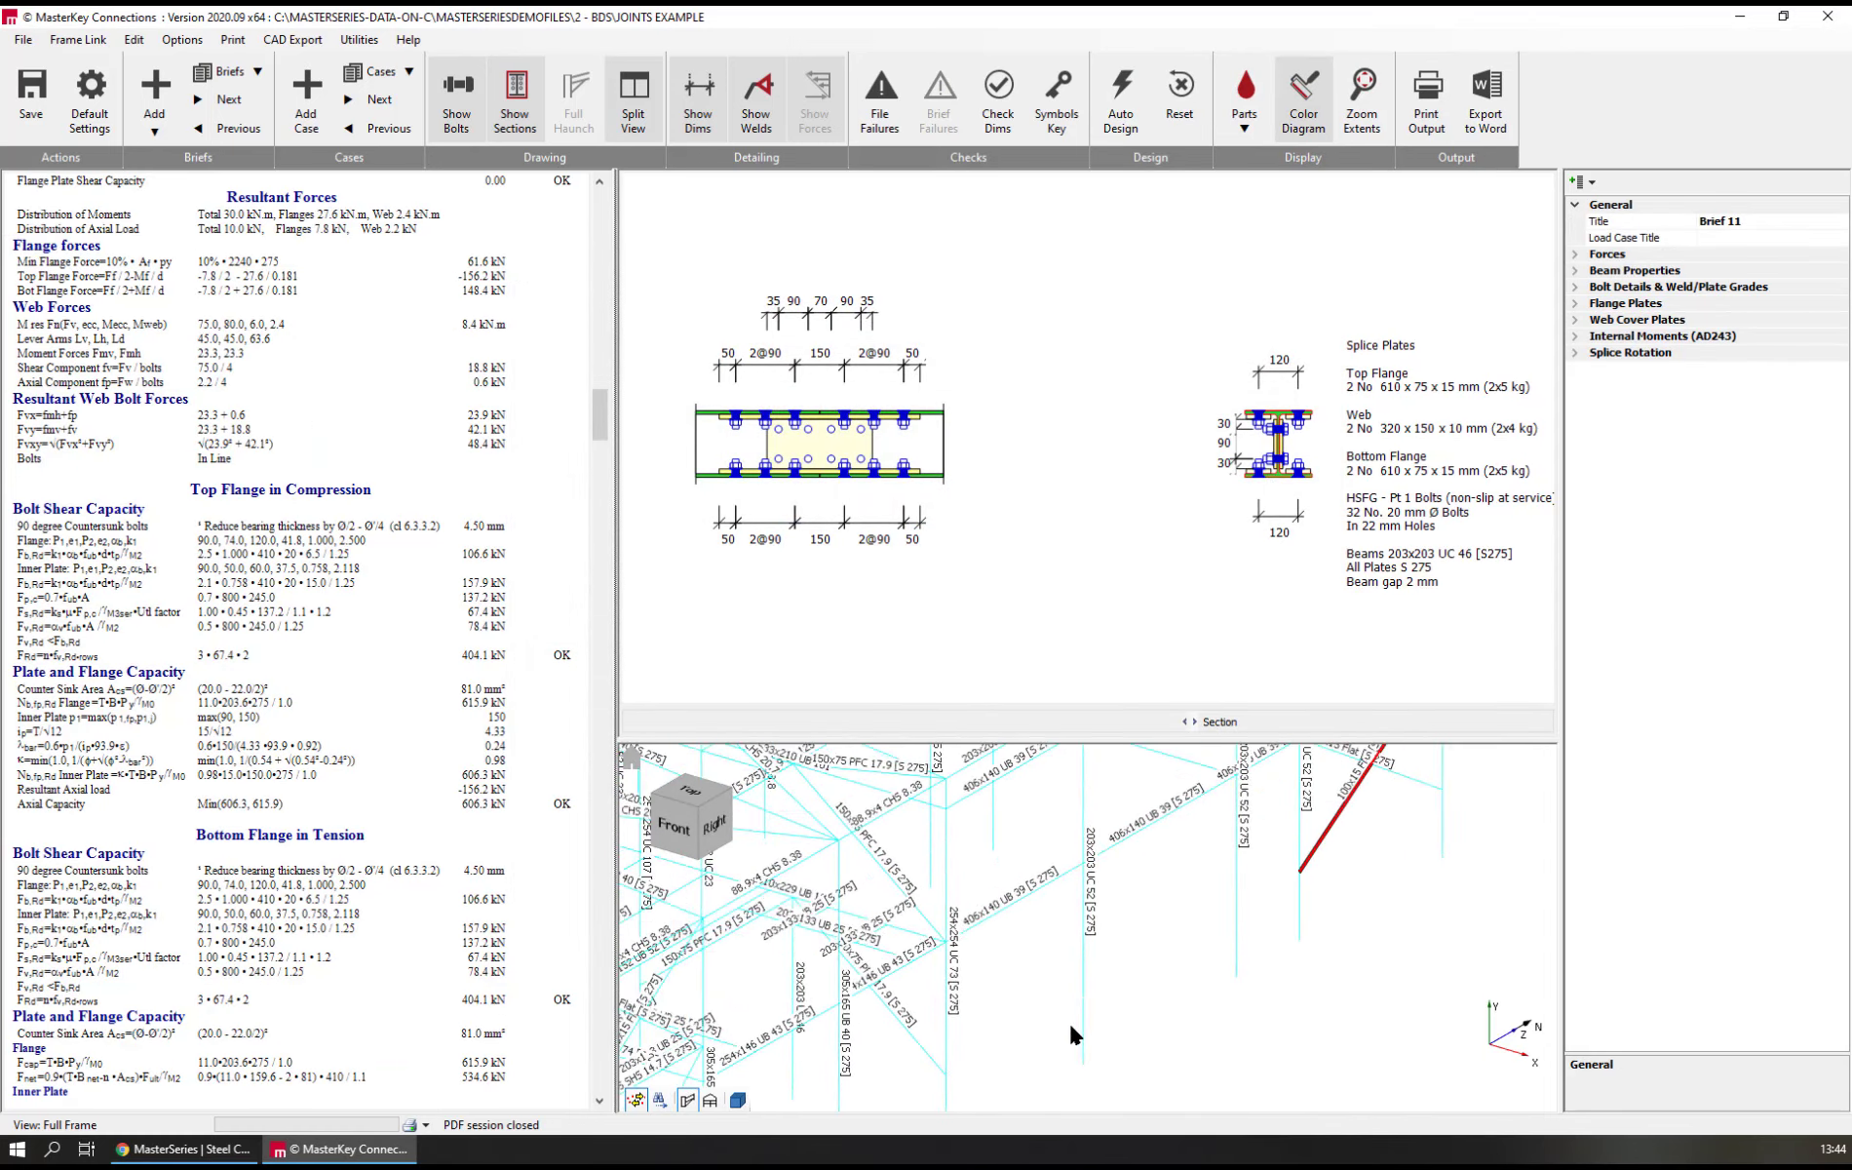
{"action": "scroll", "coordinate": [1185, 961], "scroll_direction": "down", "scroll_amount": 5}
{"action": "scroll", "coordinate": [955, 922], "scroll_direction": "down", "scroll_amount": 1}
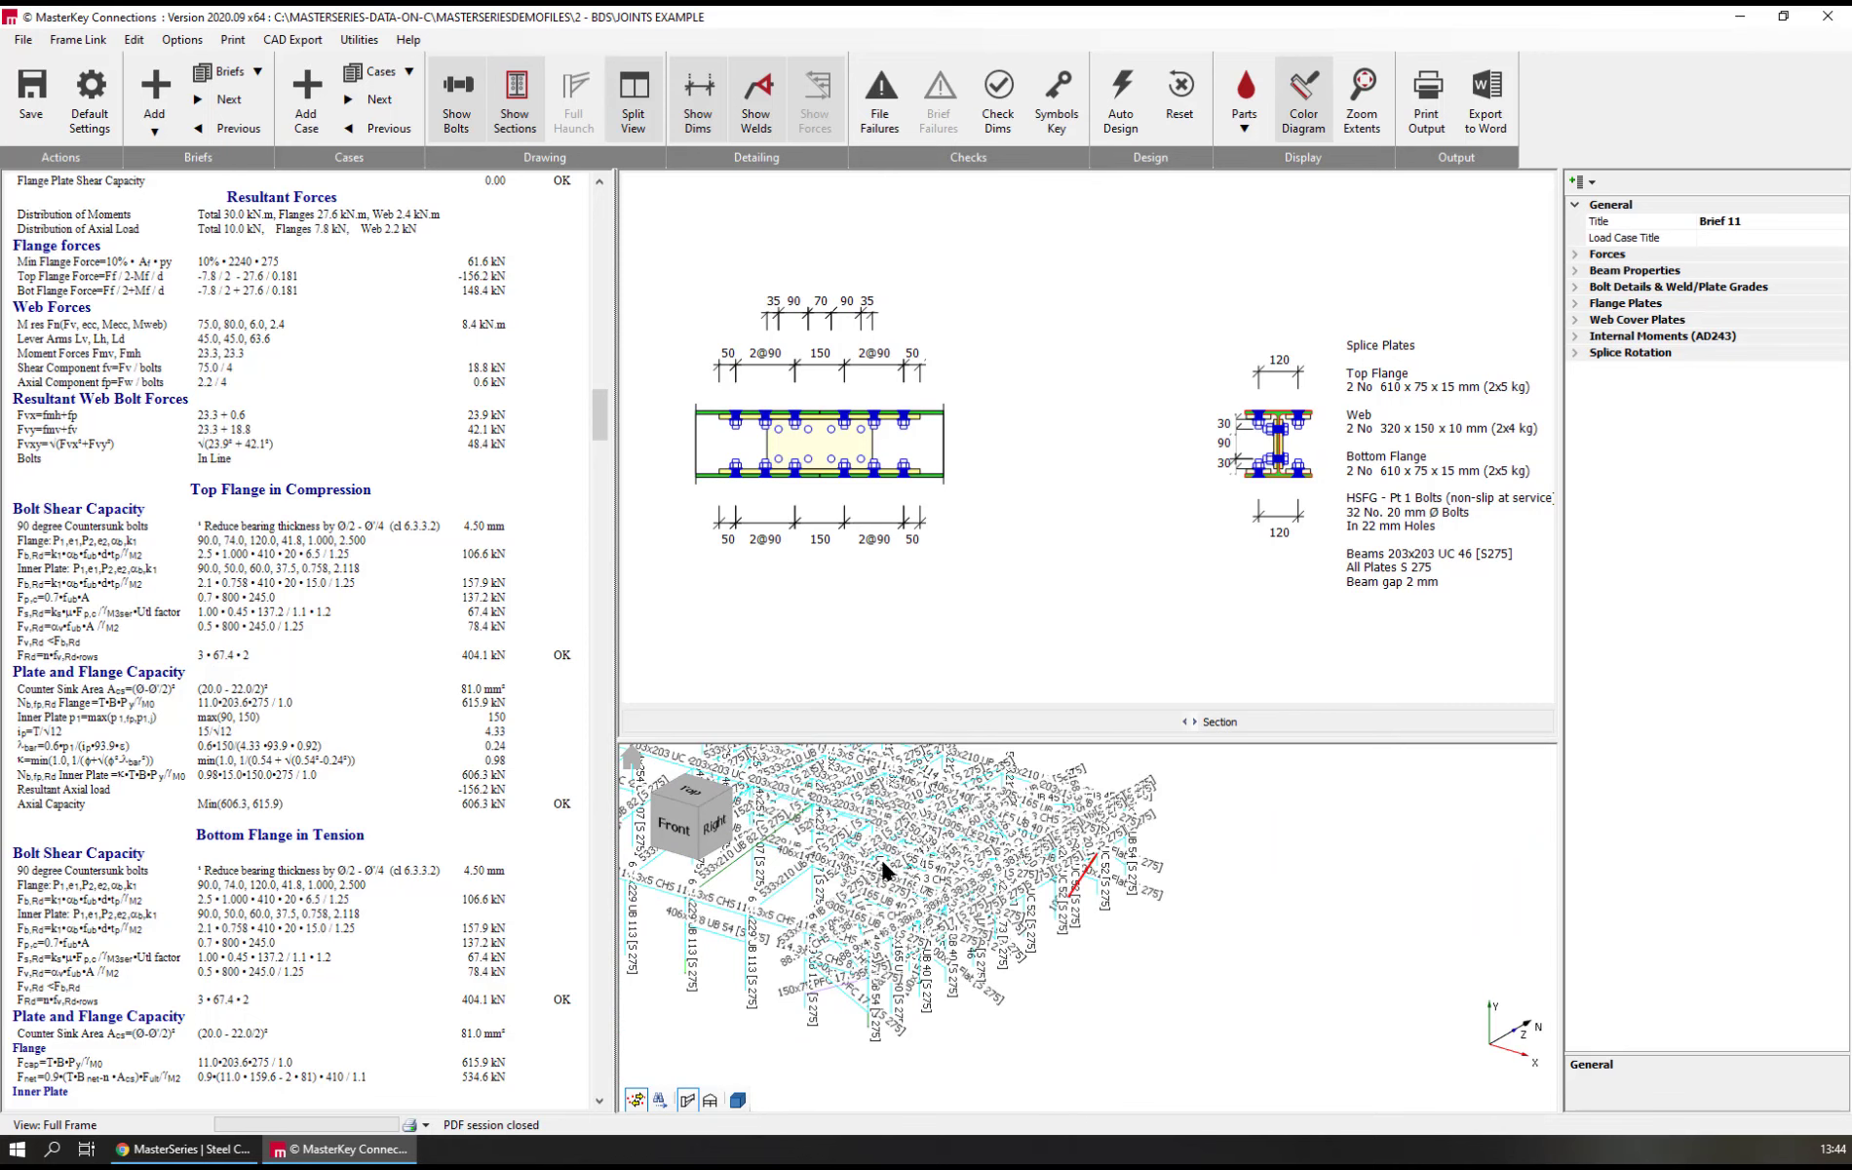
{"action": "left_click", "coordinate": [738, 1100]}
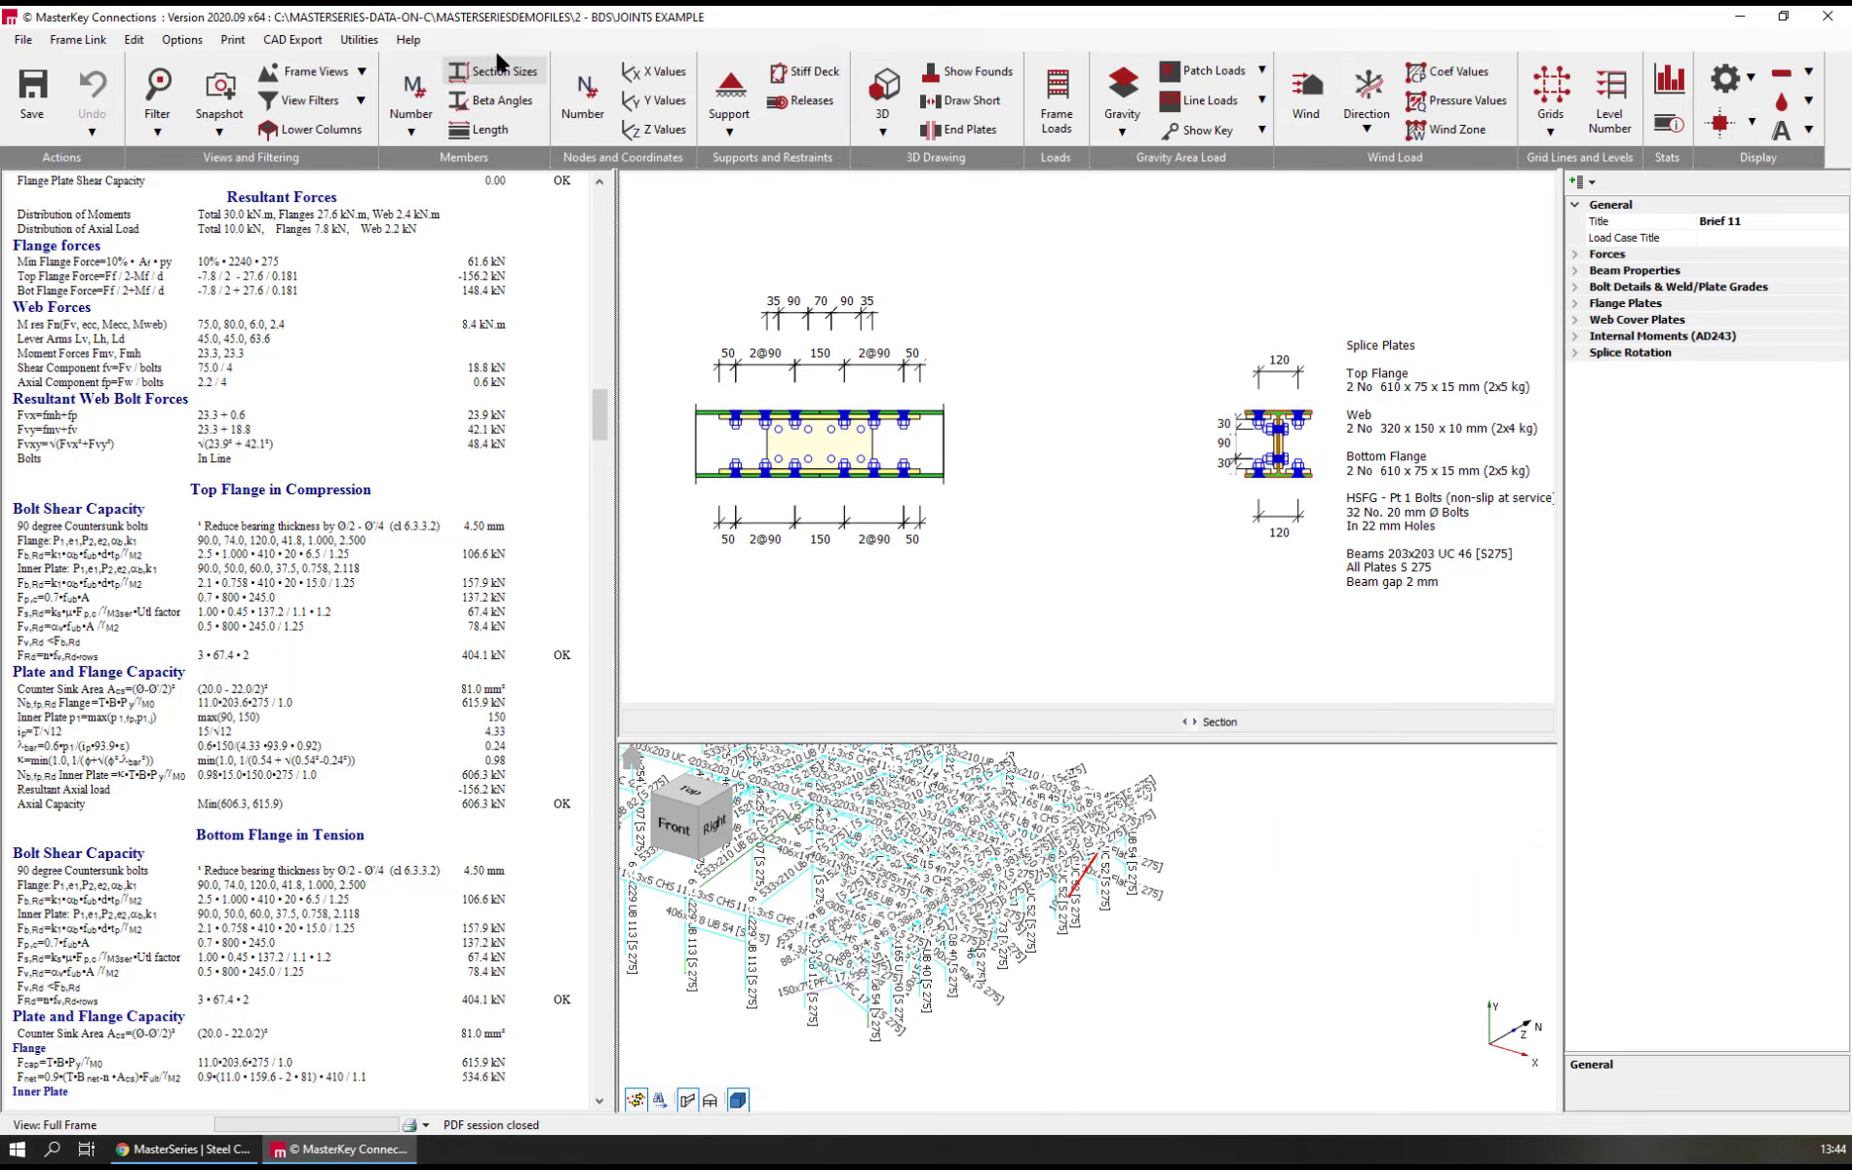
{"action": "left_click", "coordinate": [495, 70]}
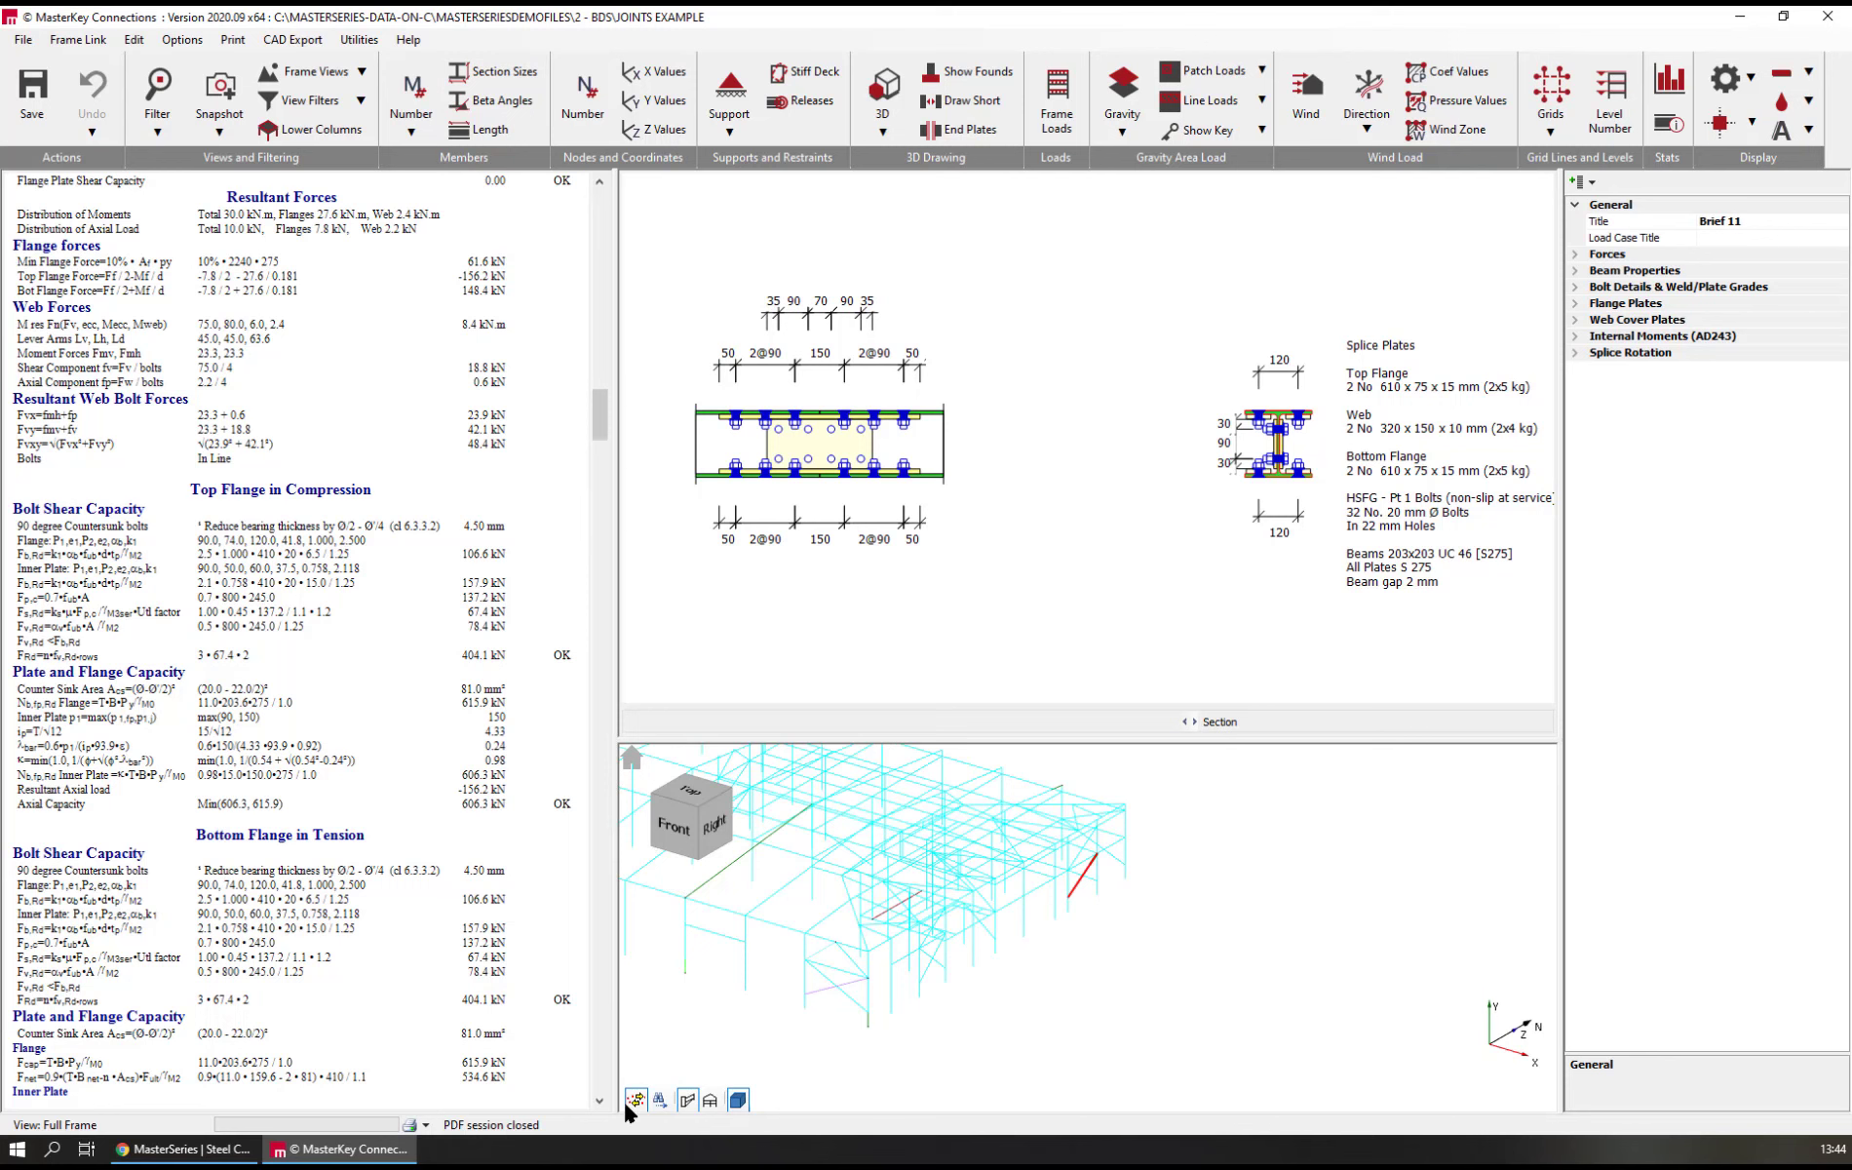
Link the splice brief to the green 533x210 UB 82 rafter, with the splice located 3 m from node 213
{"action": "left_click", "coordinate": [710, 1100]}
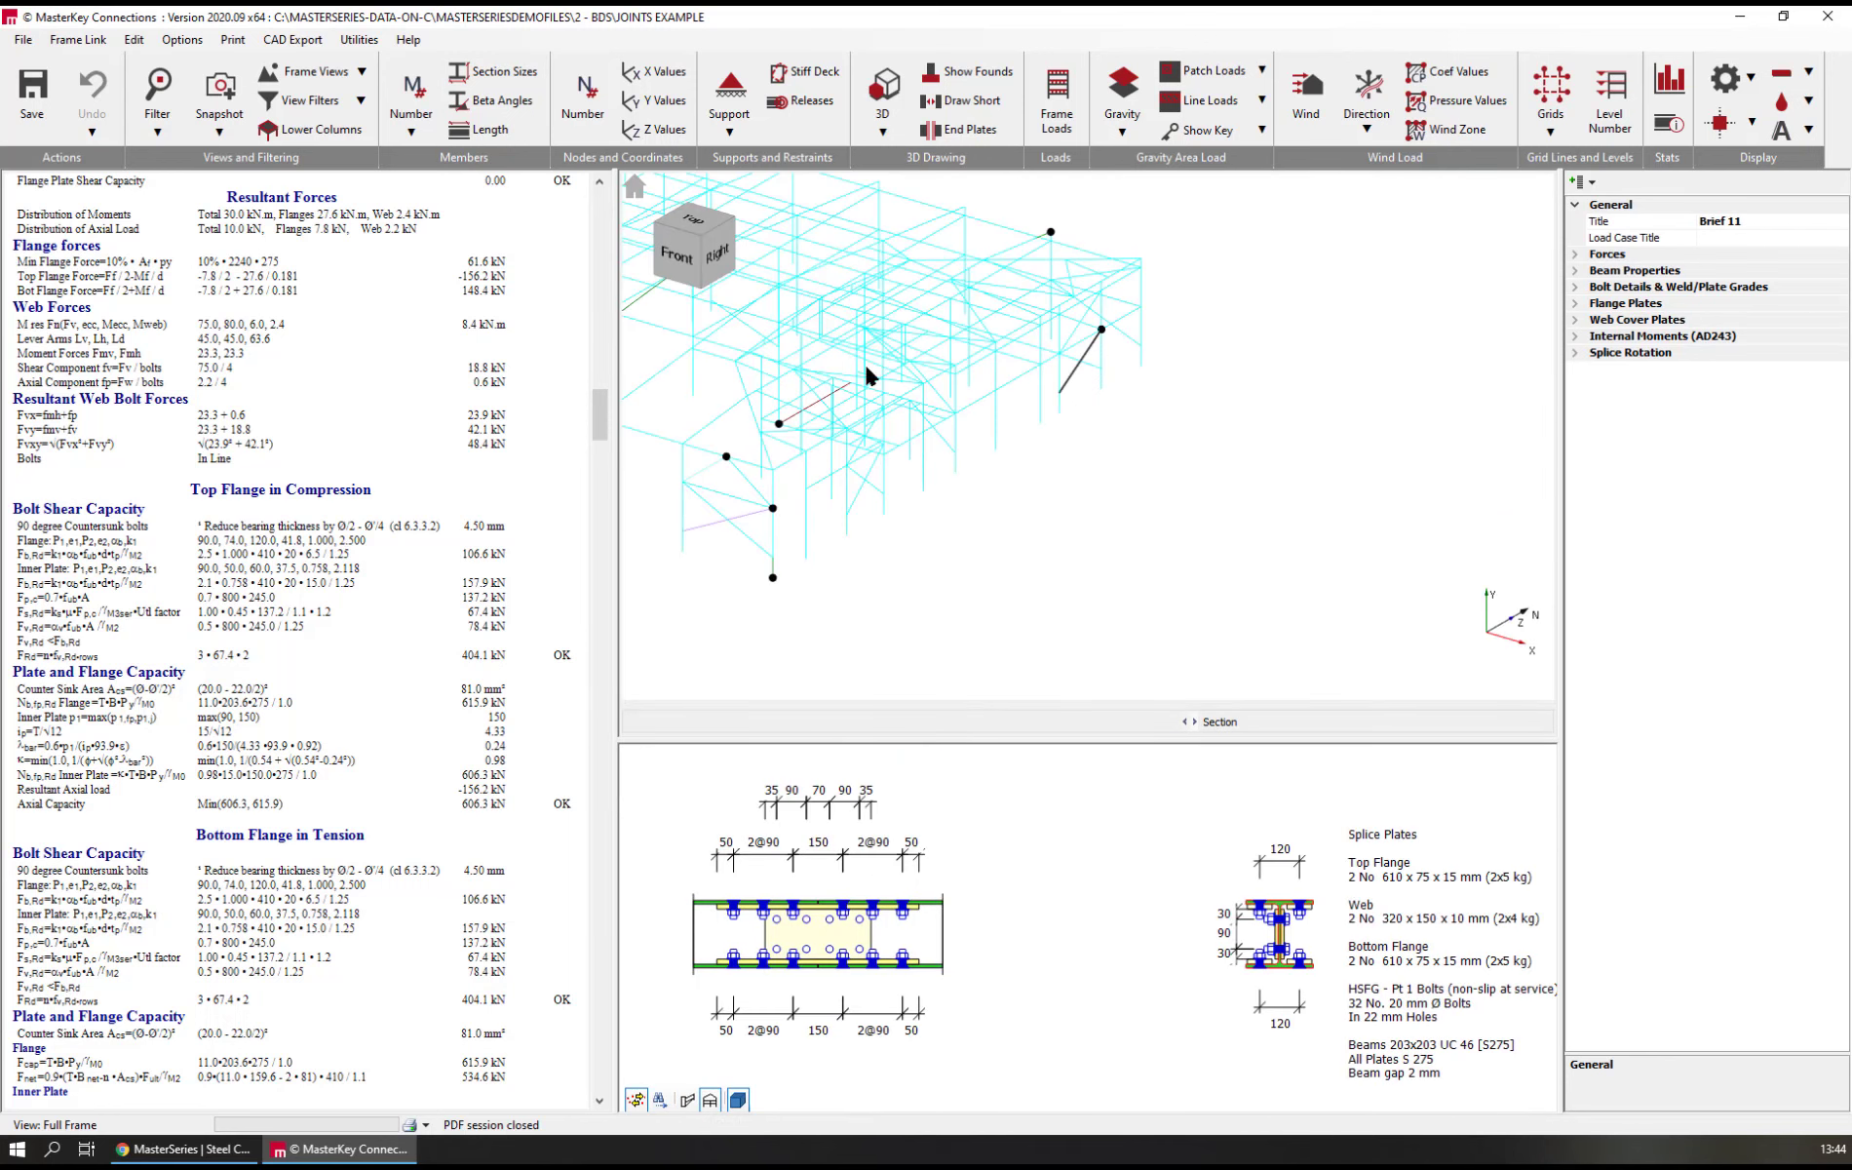
{"action": "mouse_move", "coordinate": [1049, 380]}
{"action": "middle_mouse_down"}
{"action": "mouse_move", "coordinate": [1127, 431]}
{"action": "mouse_move", "coordinate": [1702, 534]}
{"action": "mouse_move", "coordinate": [1686, 542]}
{"action": "middle_mouse_up"}
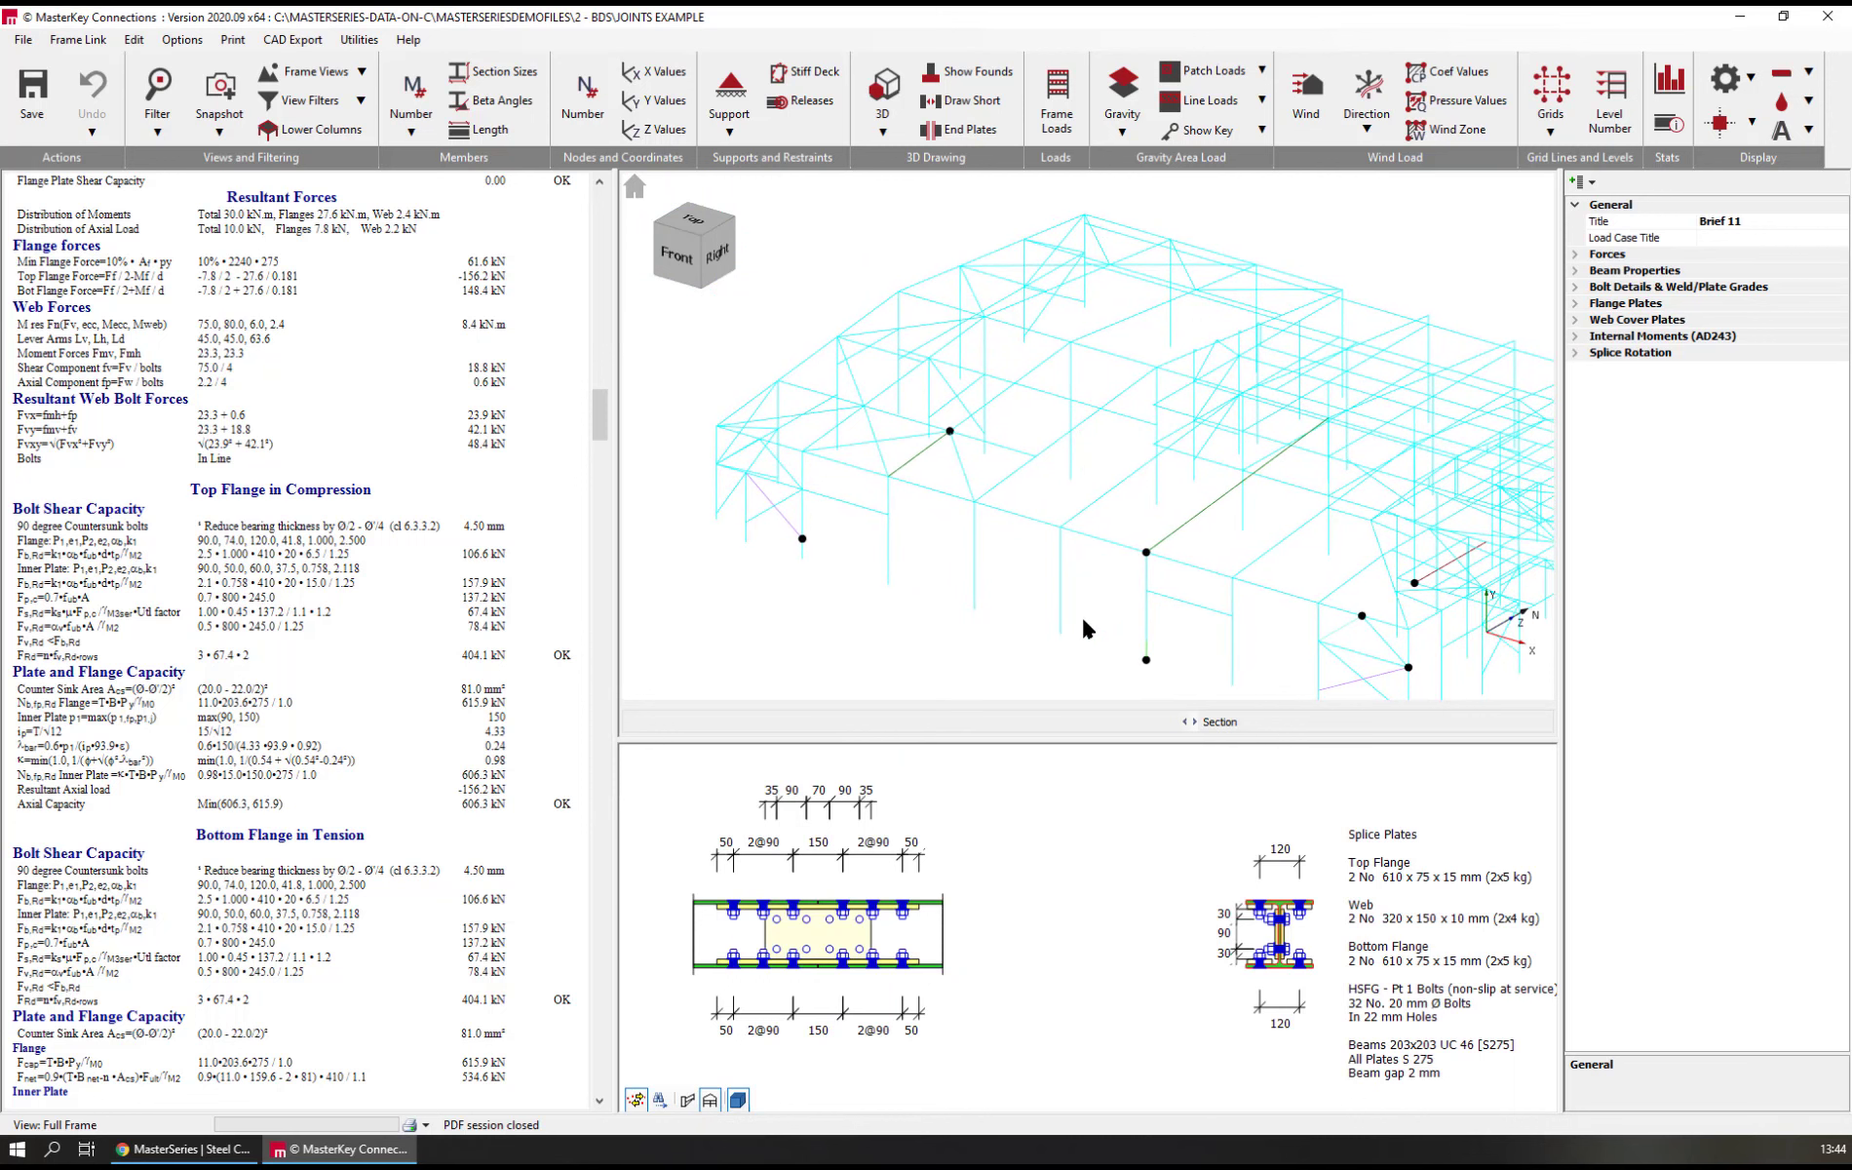
{"action": "left_click", "coordinate": [1226, 505]}
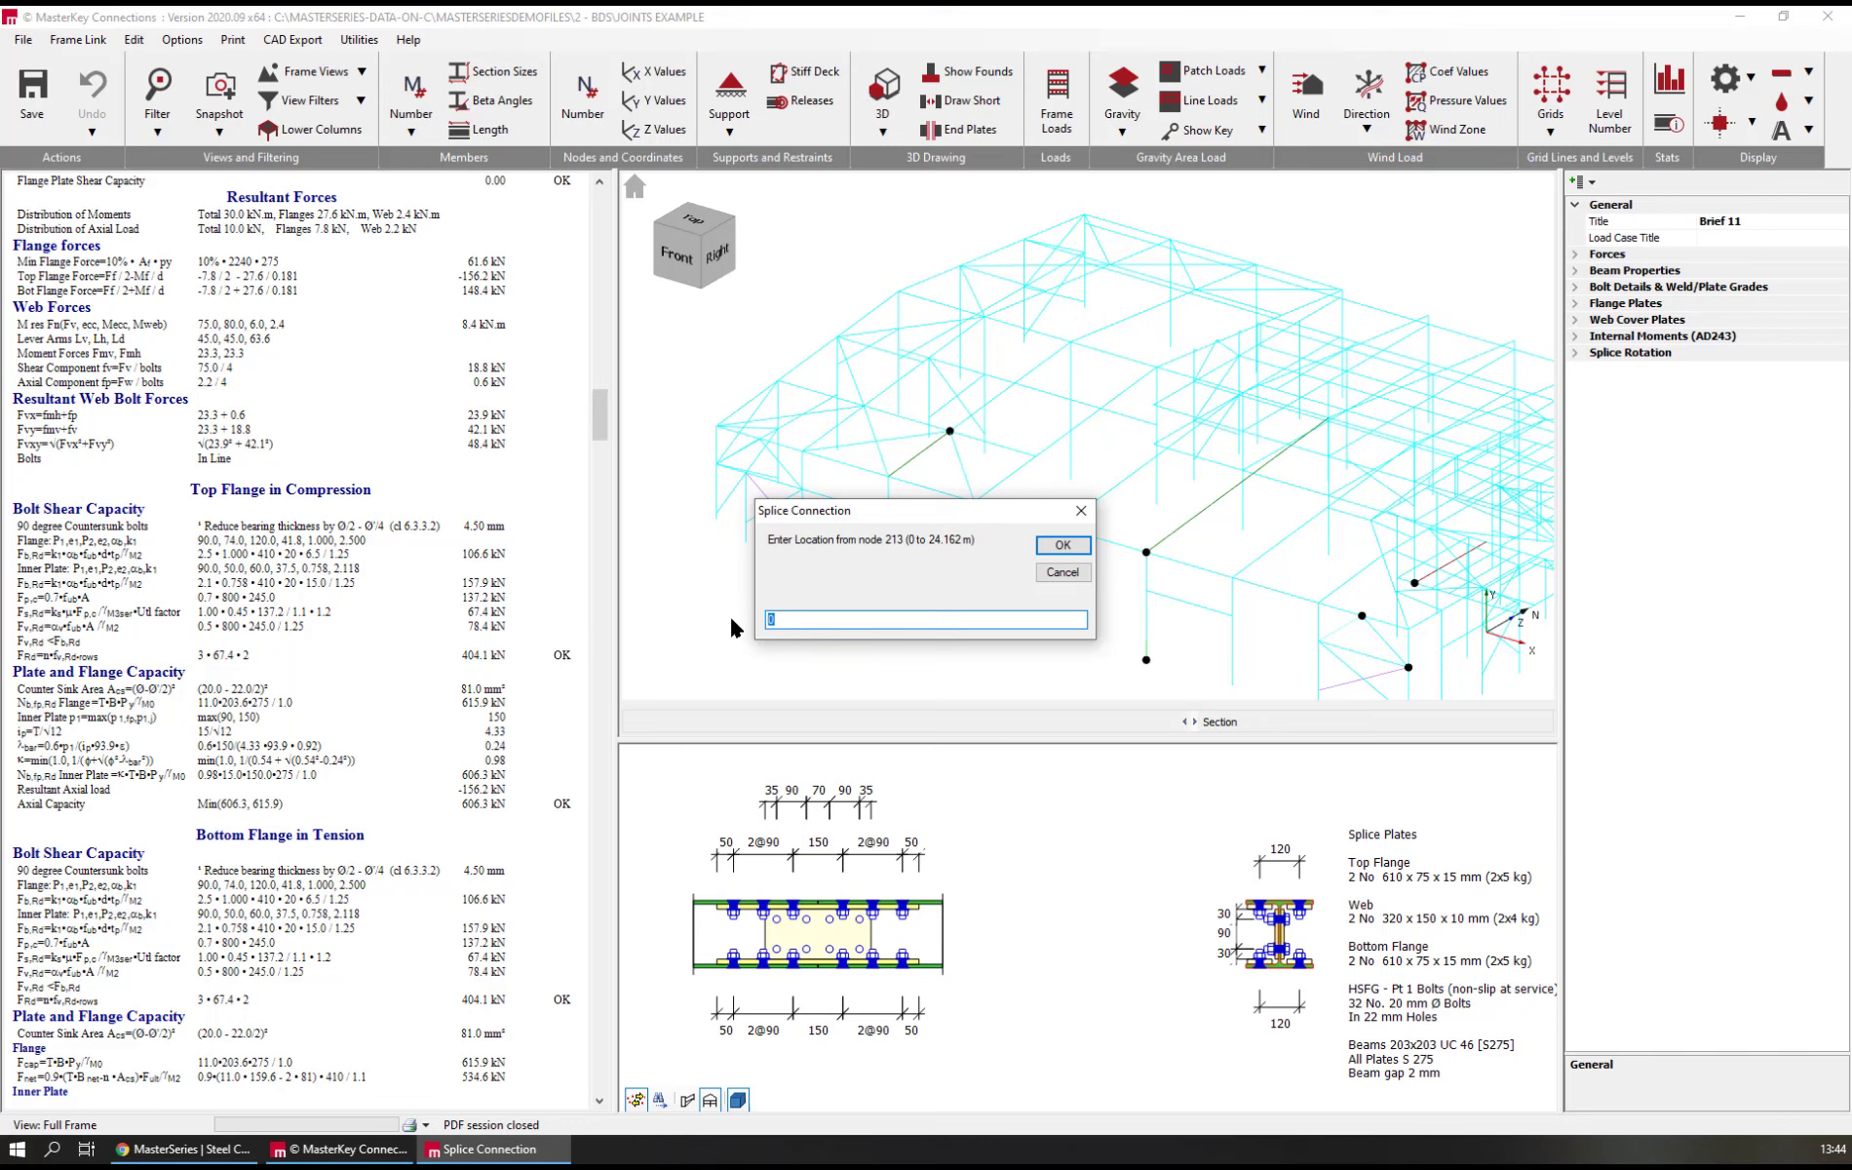
{"action": "type", "text": "3"}
{"action": "left_click", "coordinate": [1063, 547]}
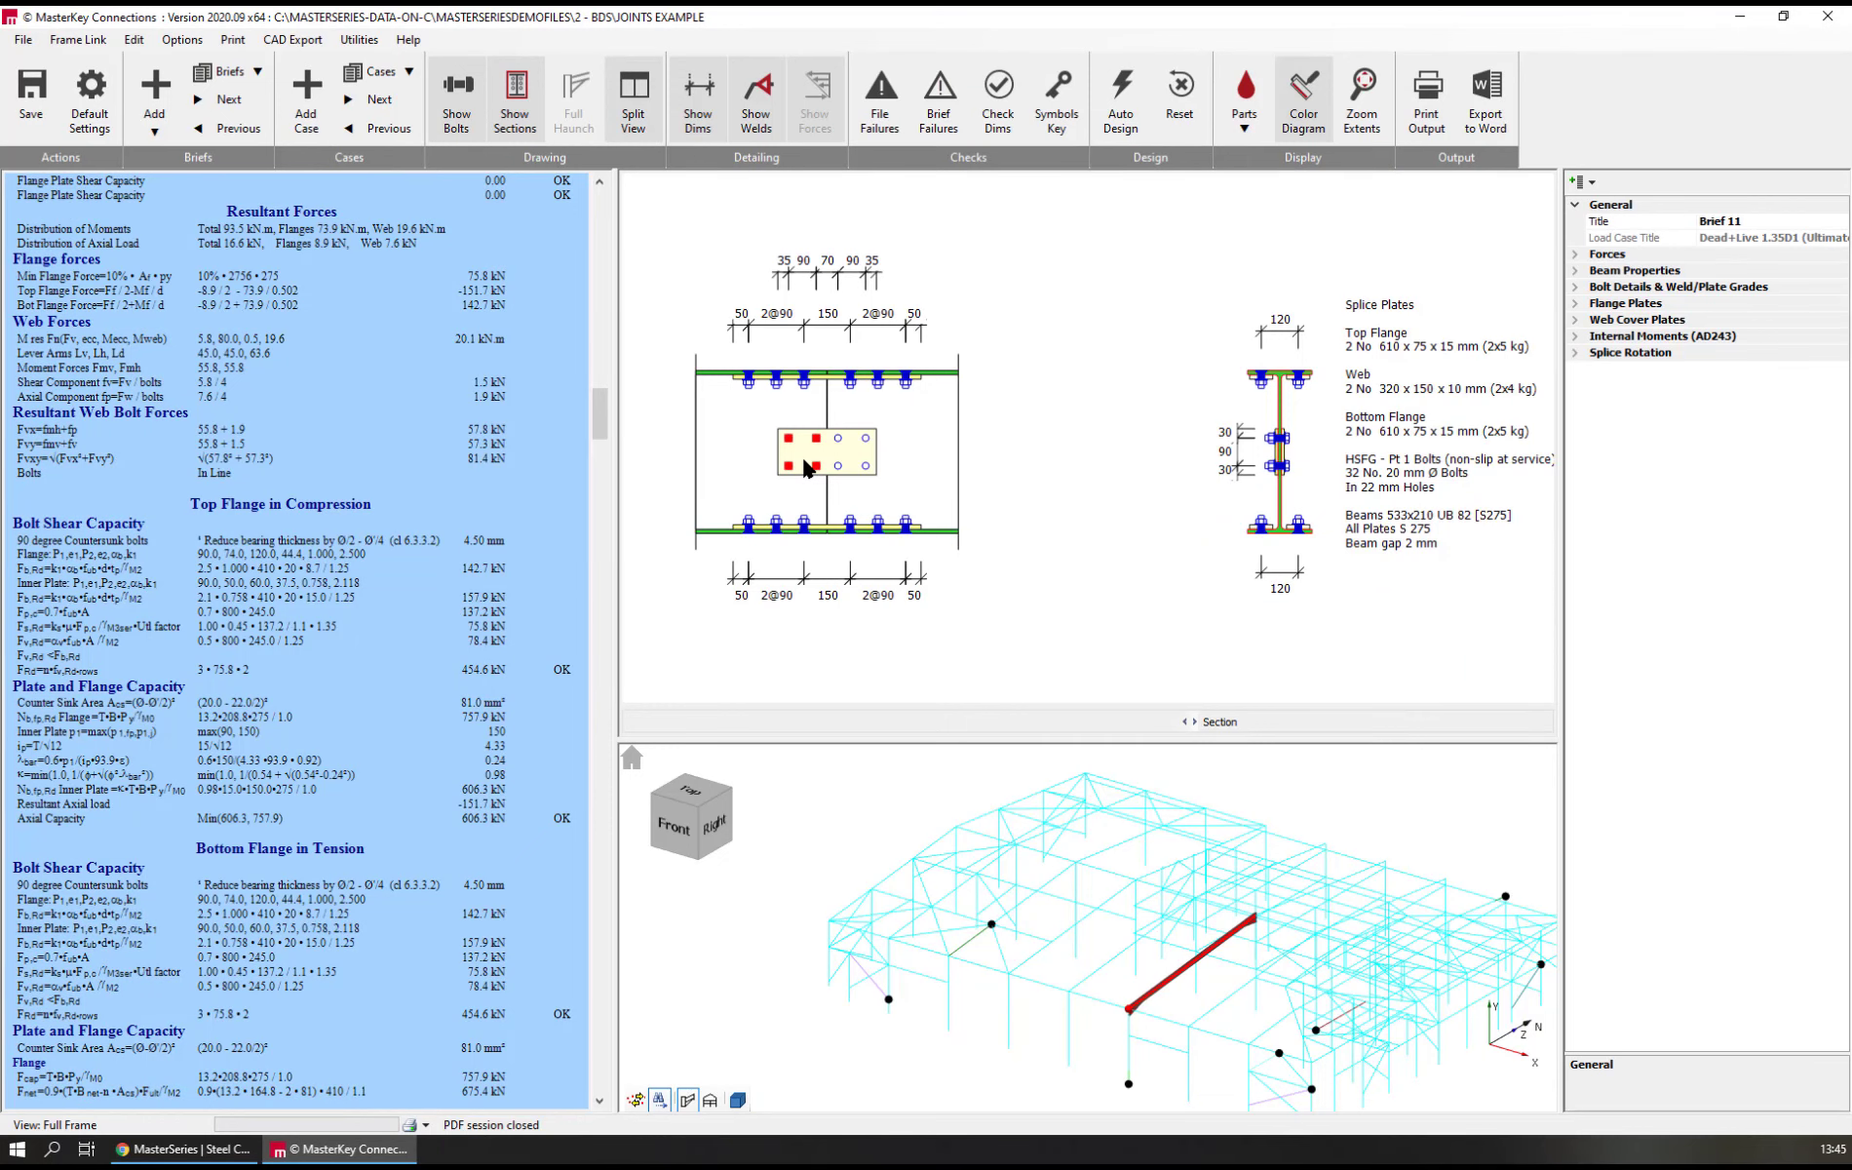
Review the splice's summary of results, and set the web cover plates' depth to 350 mm
{"action": "scroll", "coordinate": [603, 262], "scroll_direction": "up", "scroll_amount": 3}
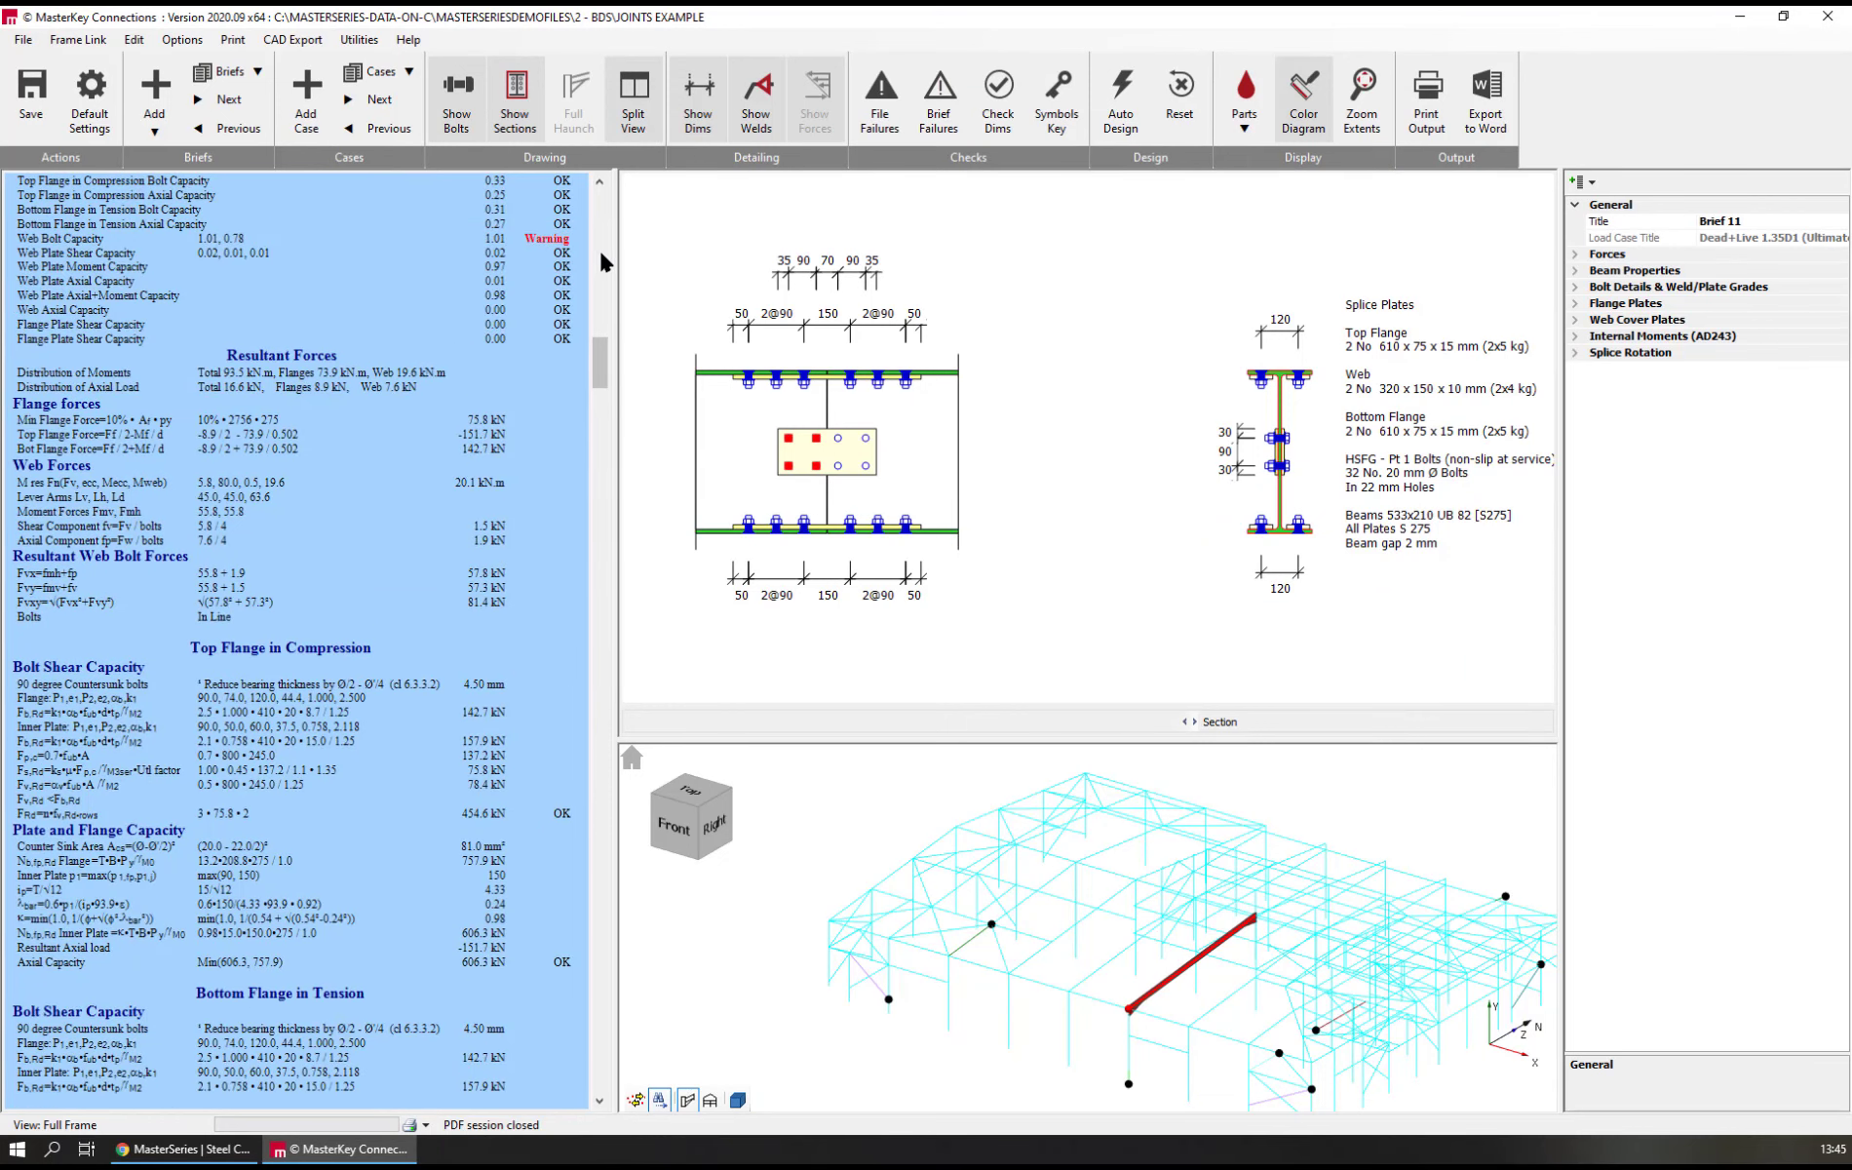
{"action": "scroll", "coordinate": [604, 250], "scroll_direction": "up", "scroll_amount": 6}
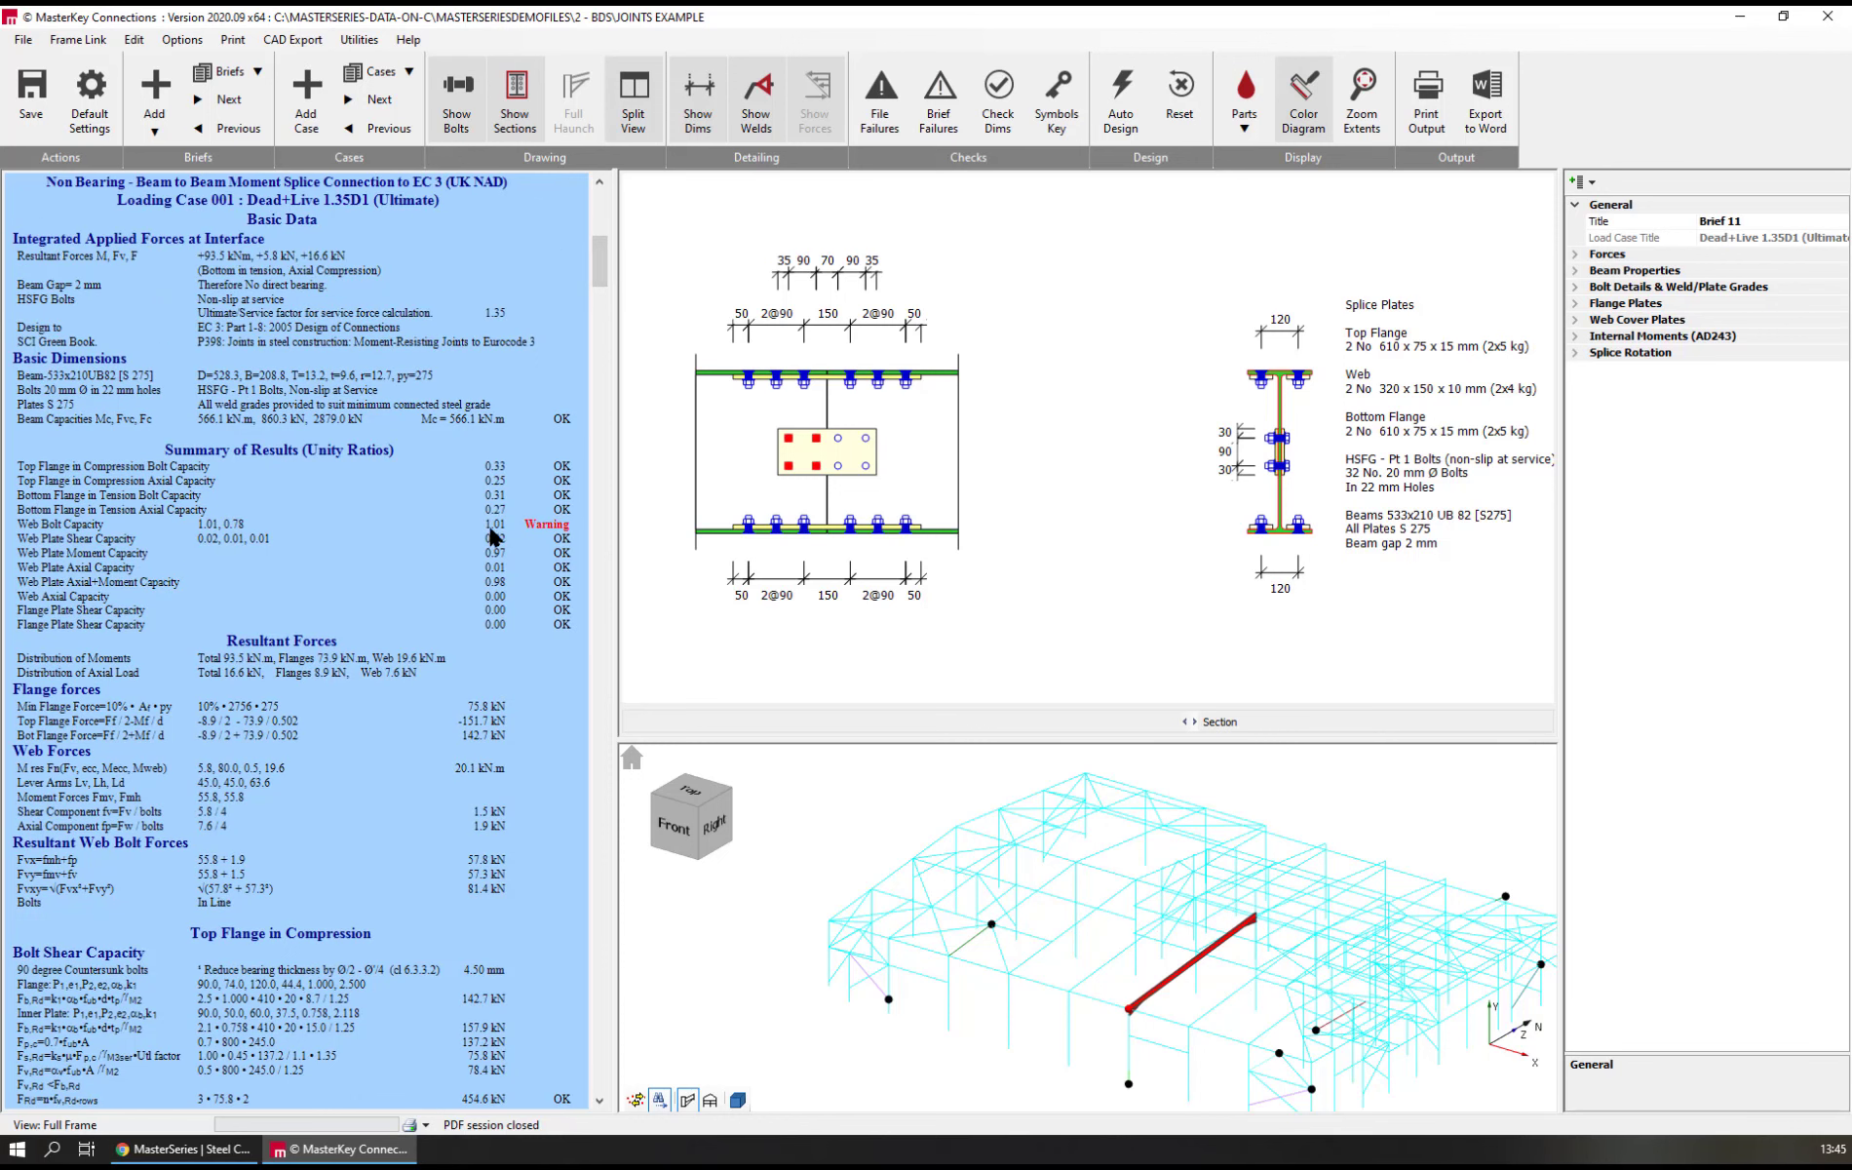
{"action": "left_click", "coordinate": [829, 455]}
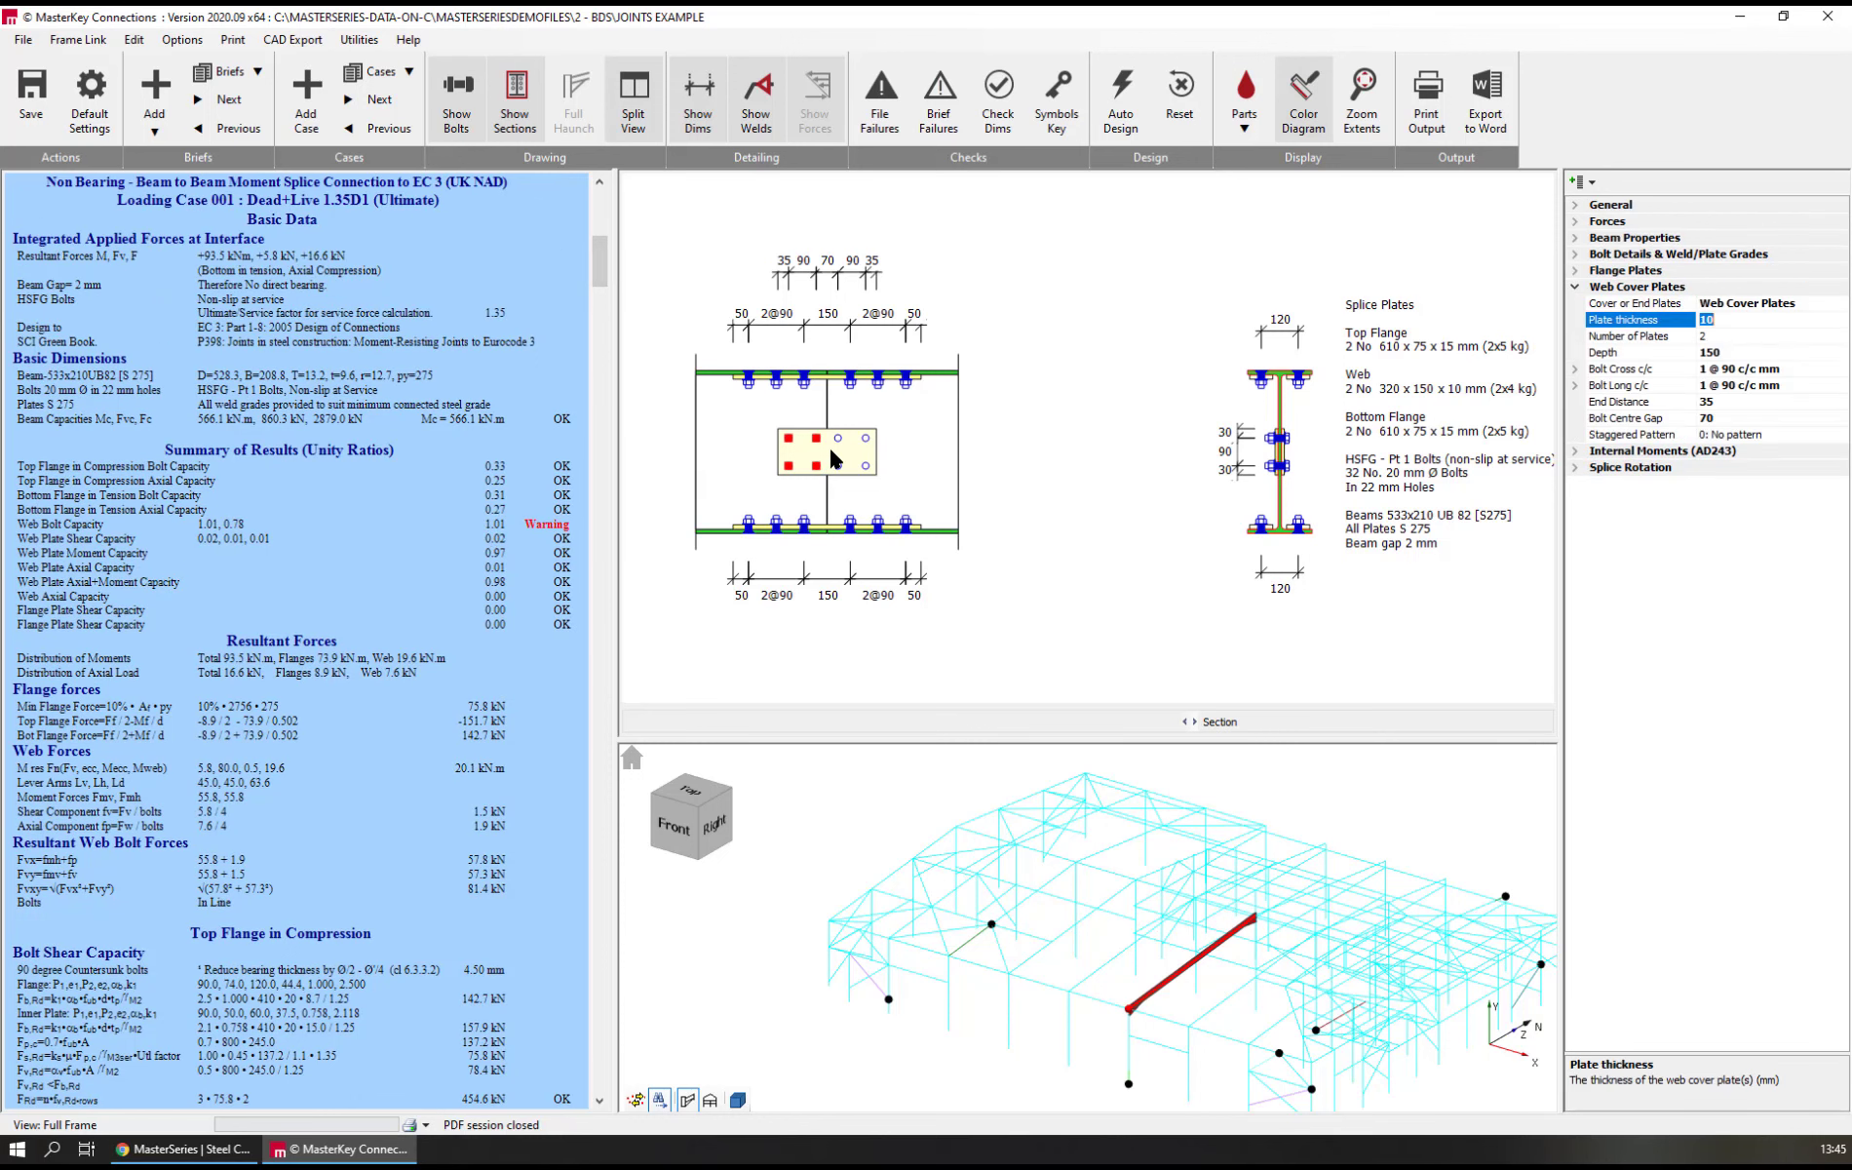
{"action": "left_click", "coordinate": [1625, 352]}
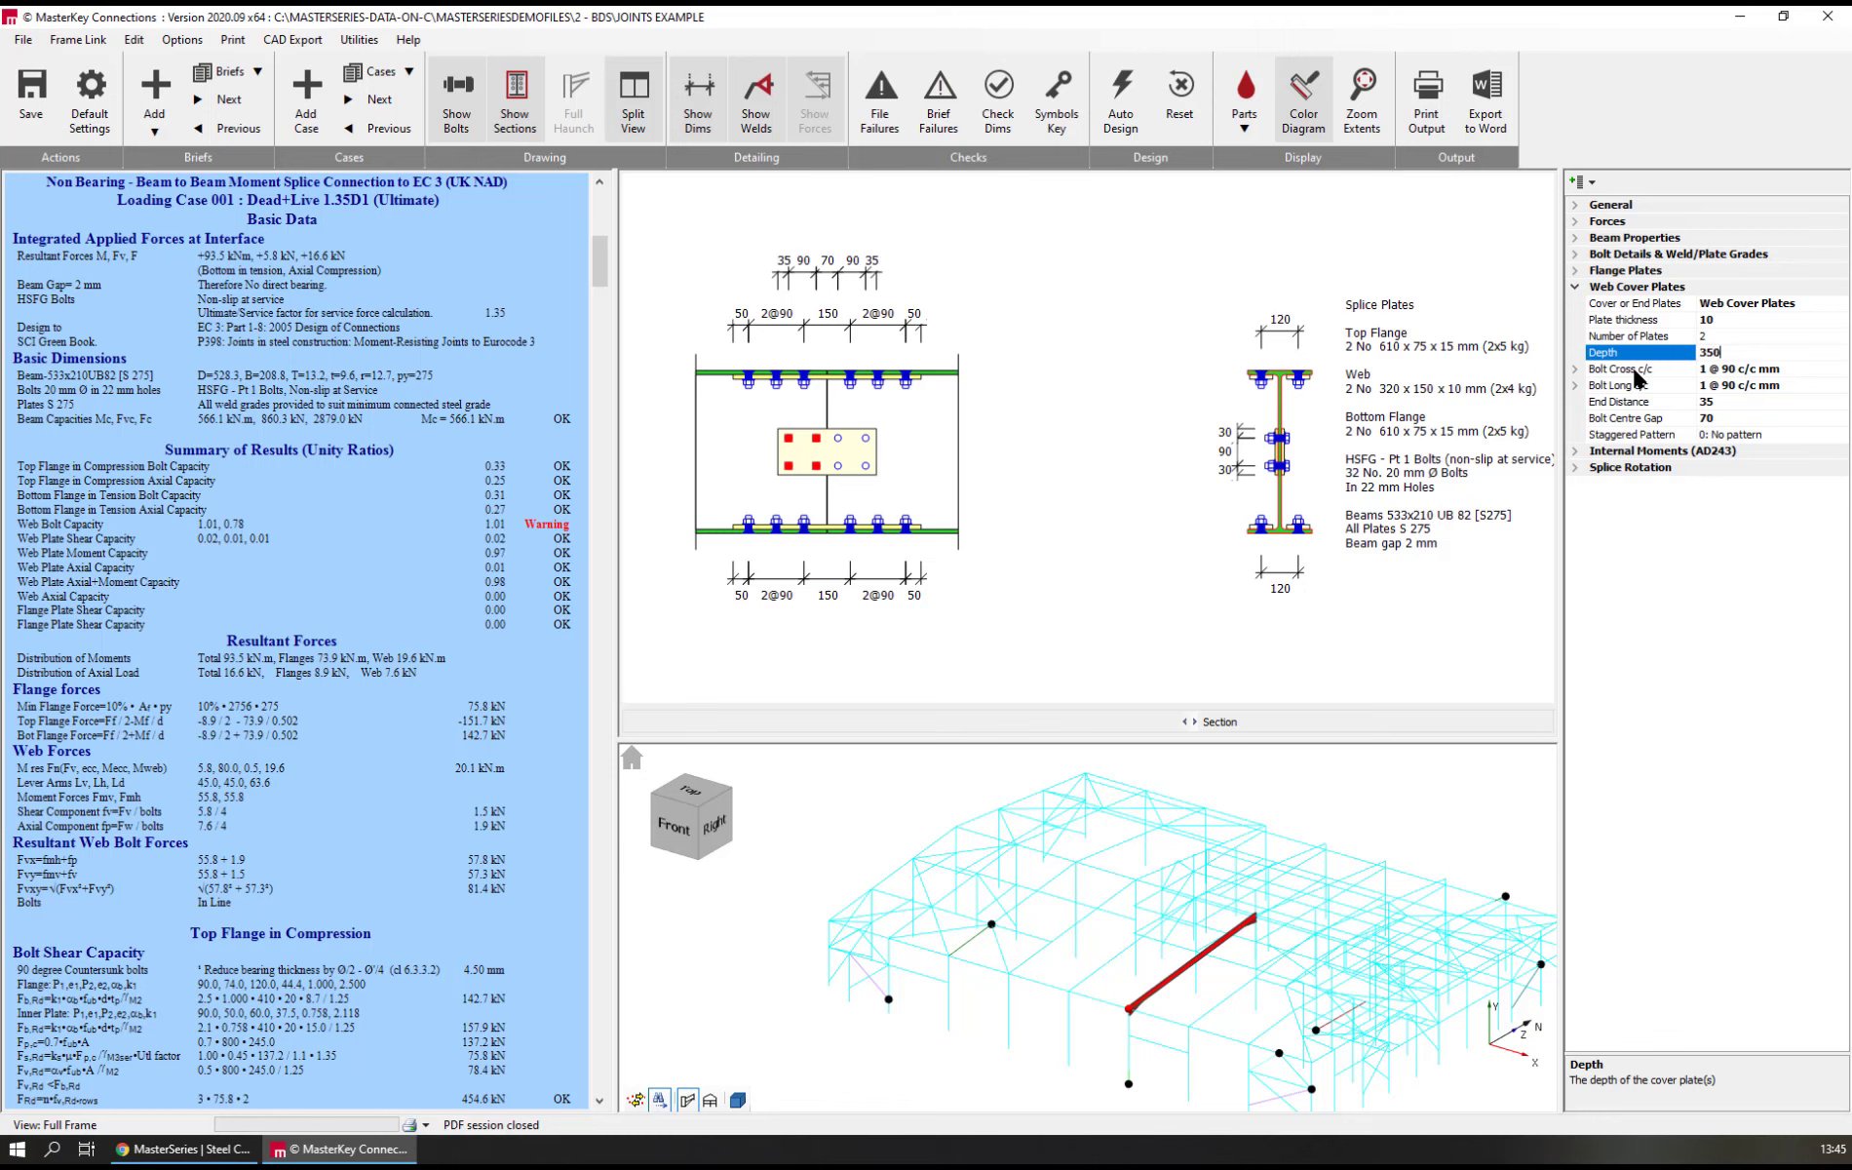
{"action": "key", "text": "Return"}
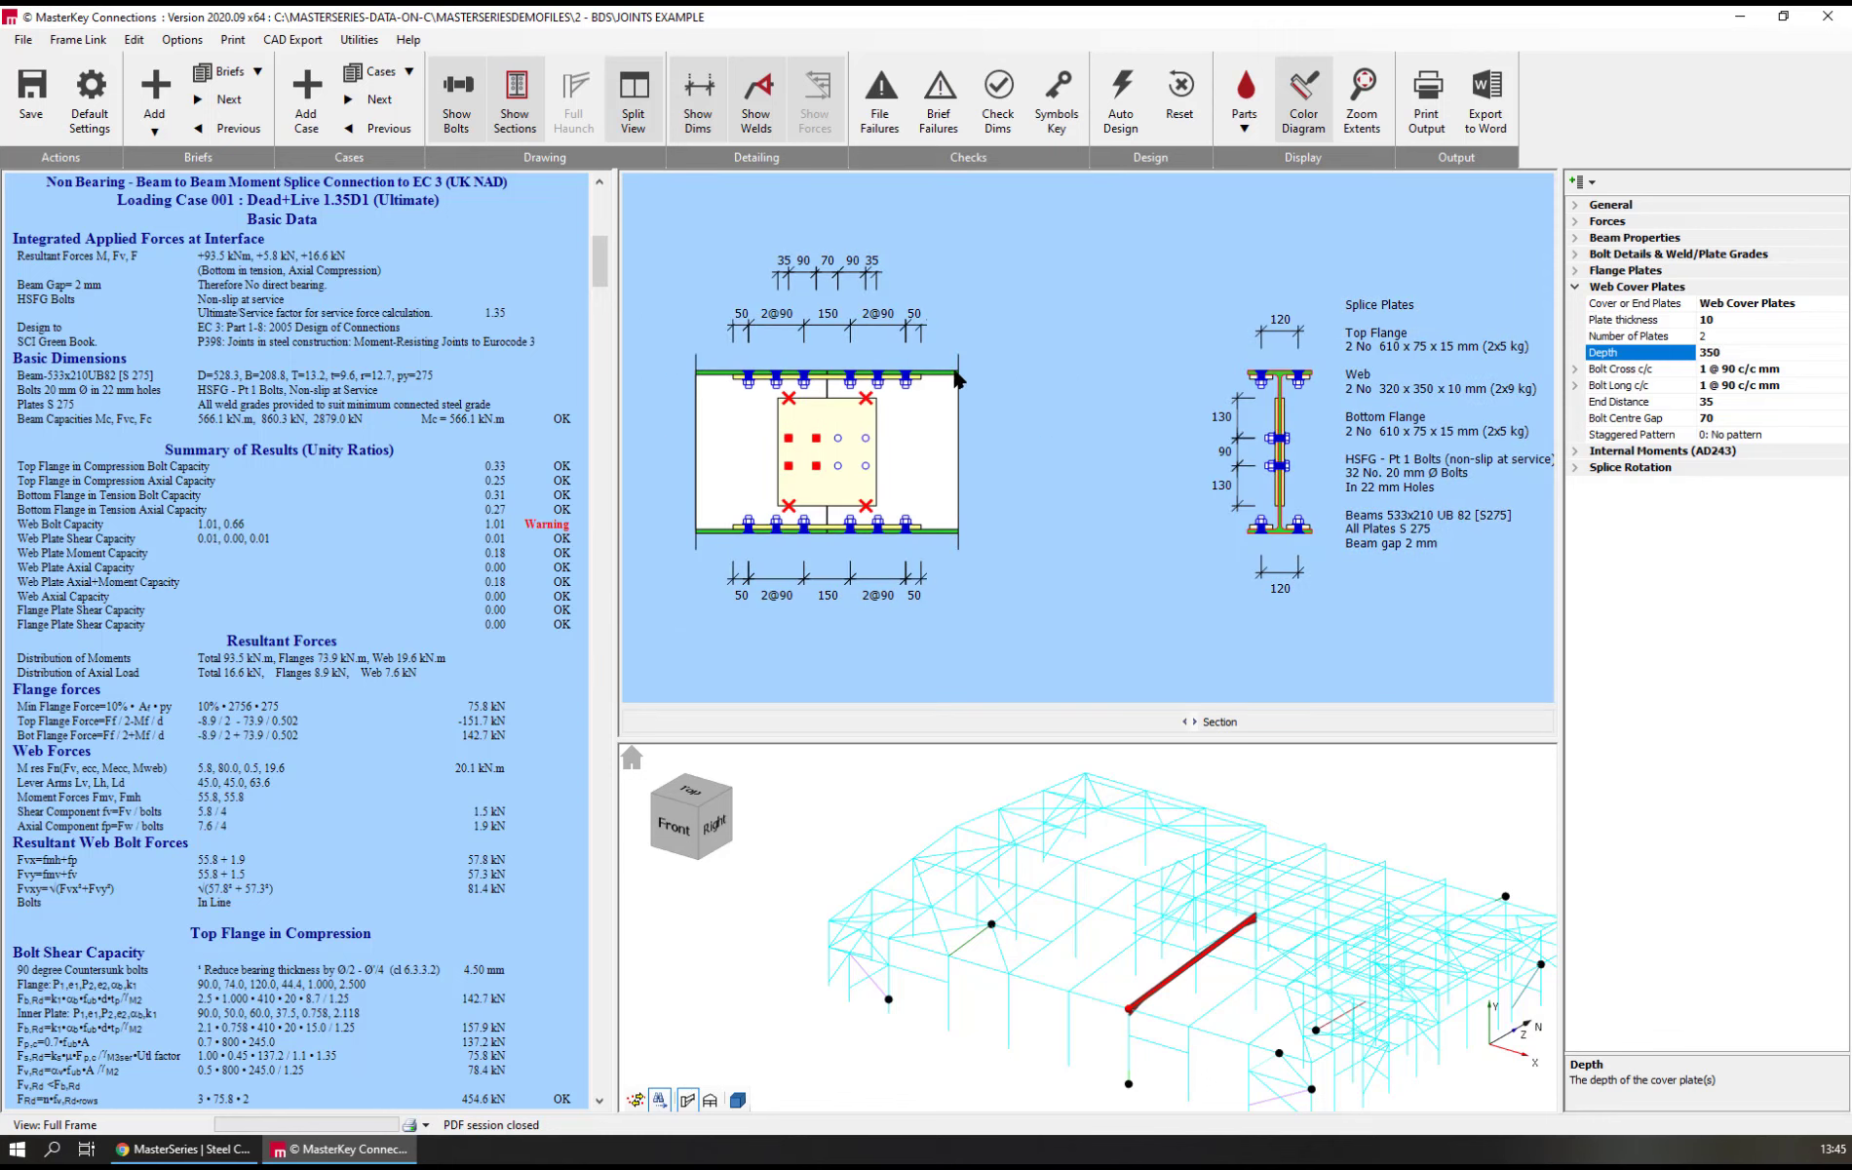
Set the web cover plates' number of bolt cross centres to 2, and check the current brief for failures
{"action": "left_click", "coordinate": [1617, 375]}
{"action": "double_click", "coordinate": [1616, 374]}
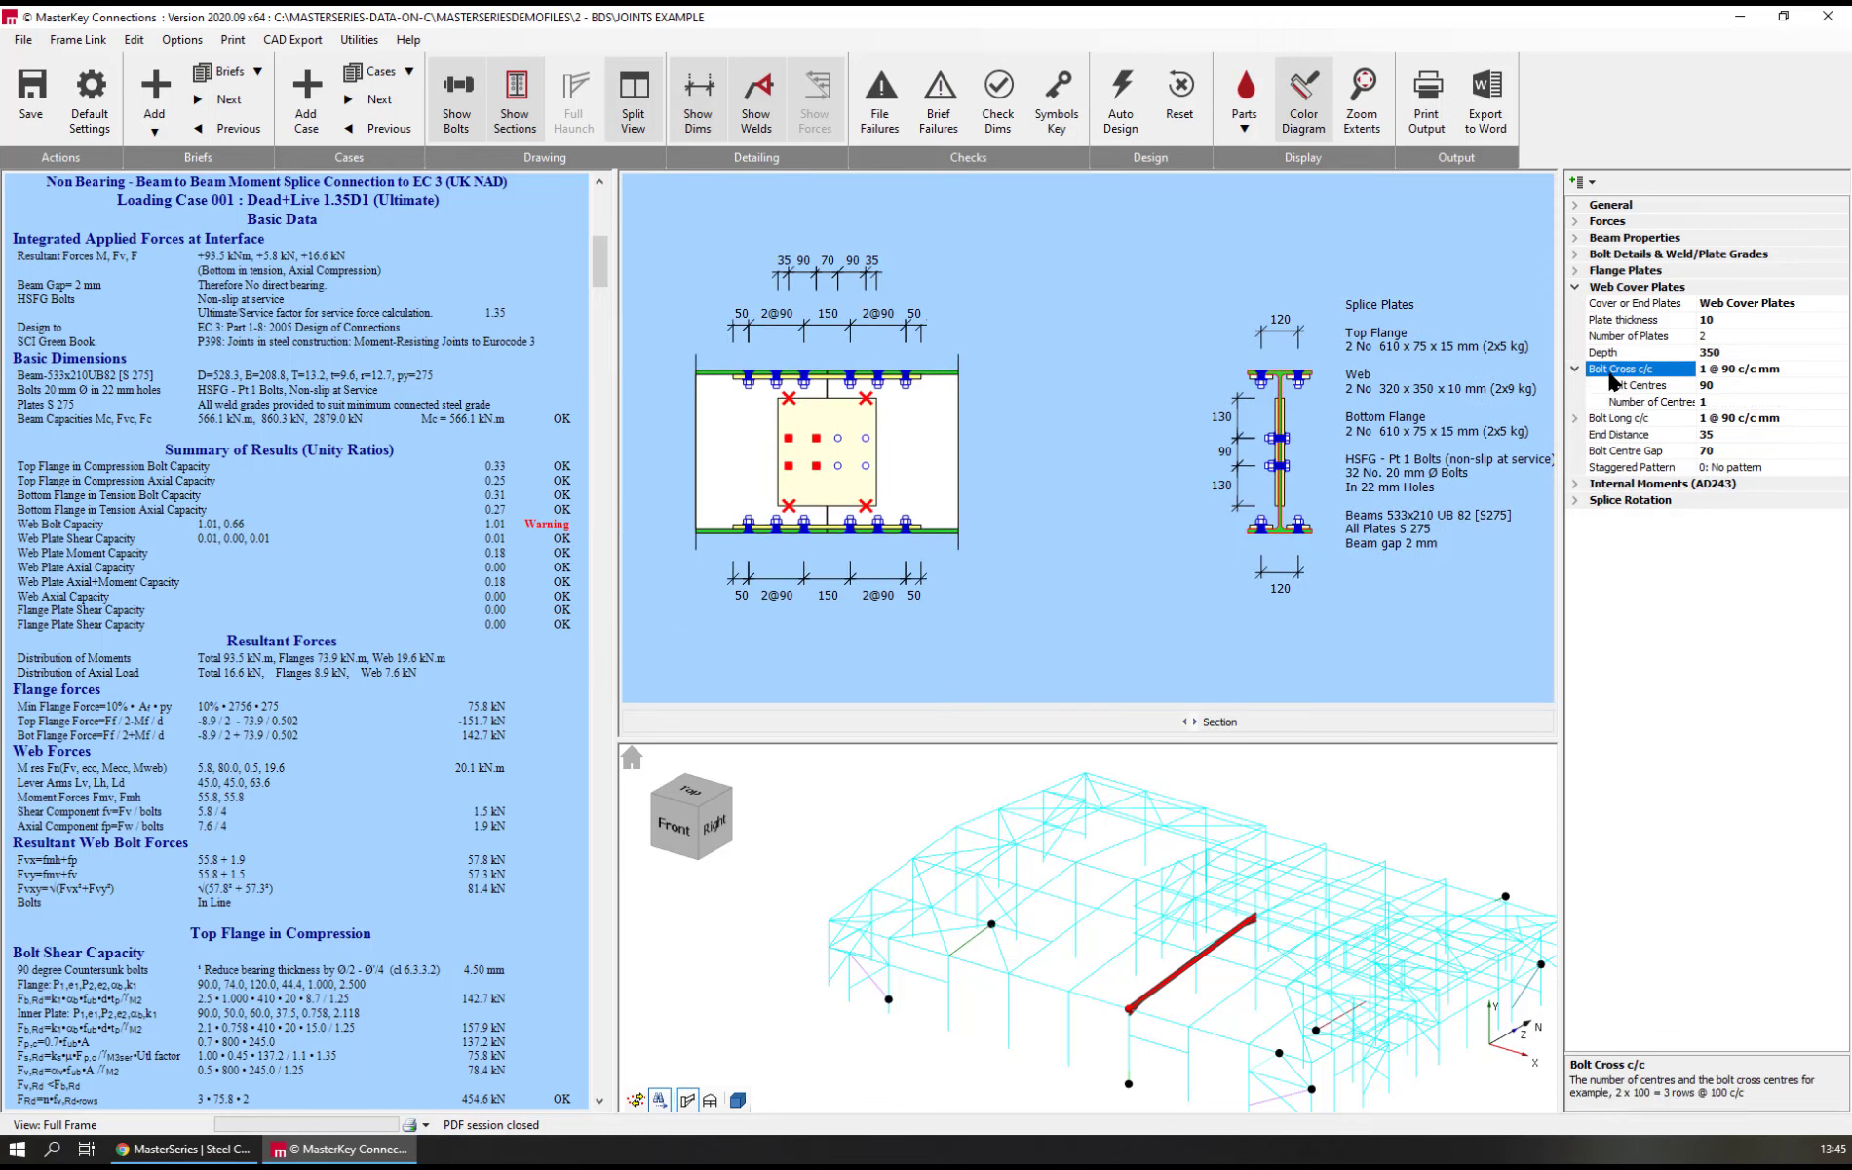
{"action": "left_click", "coordinate": [1640, 403]}
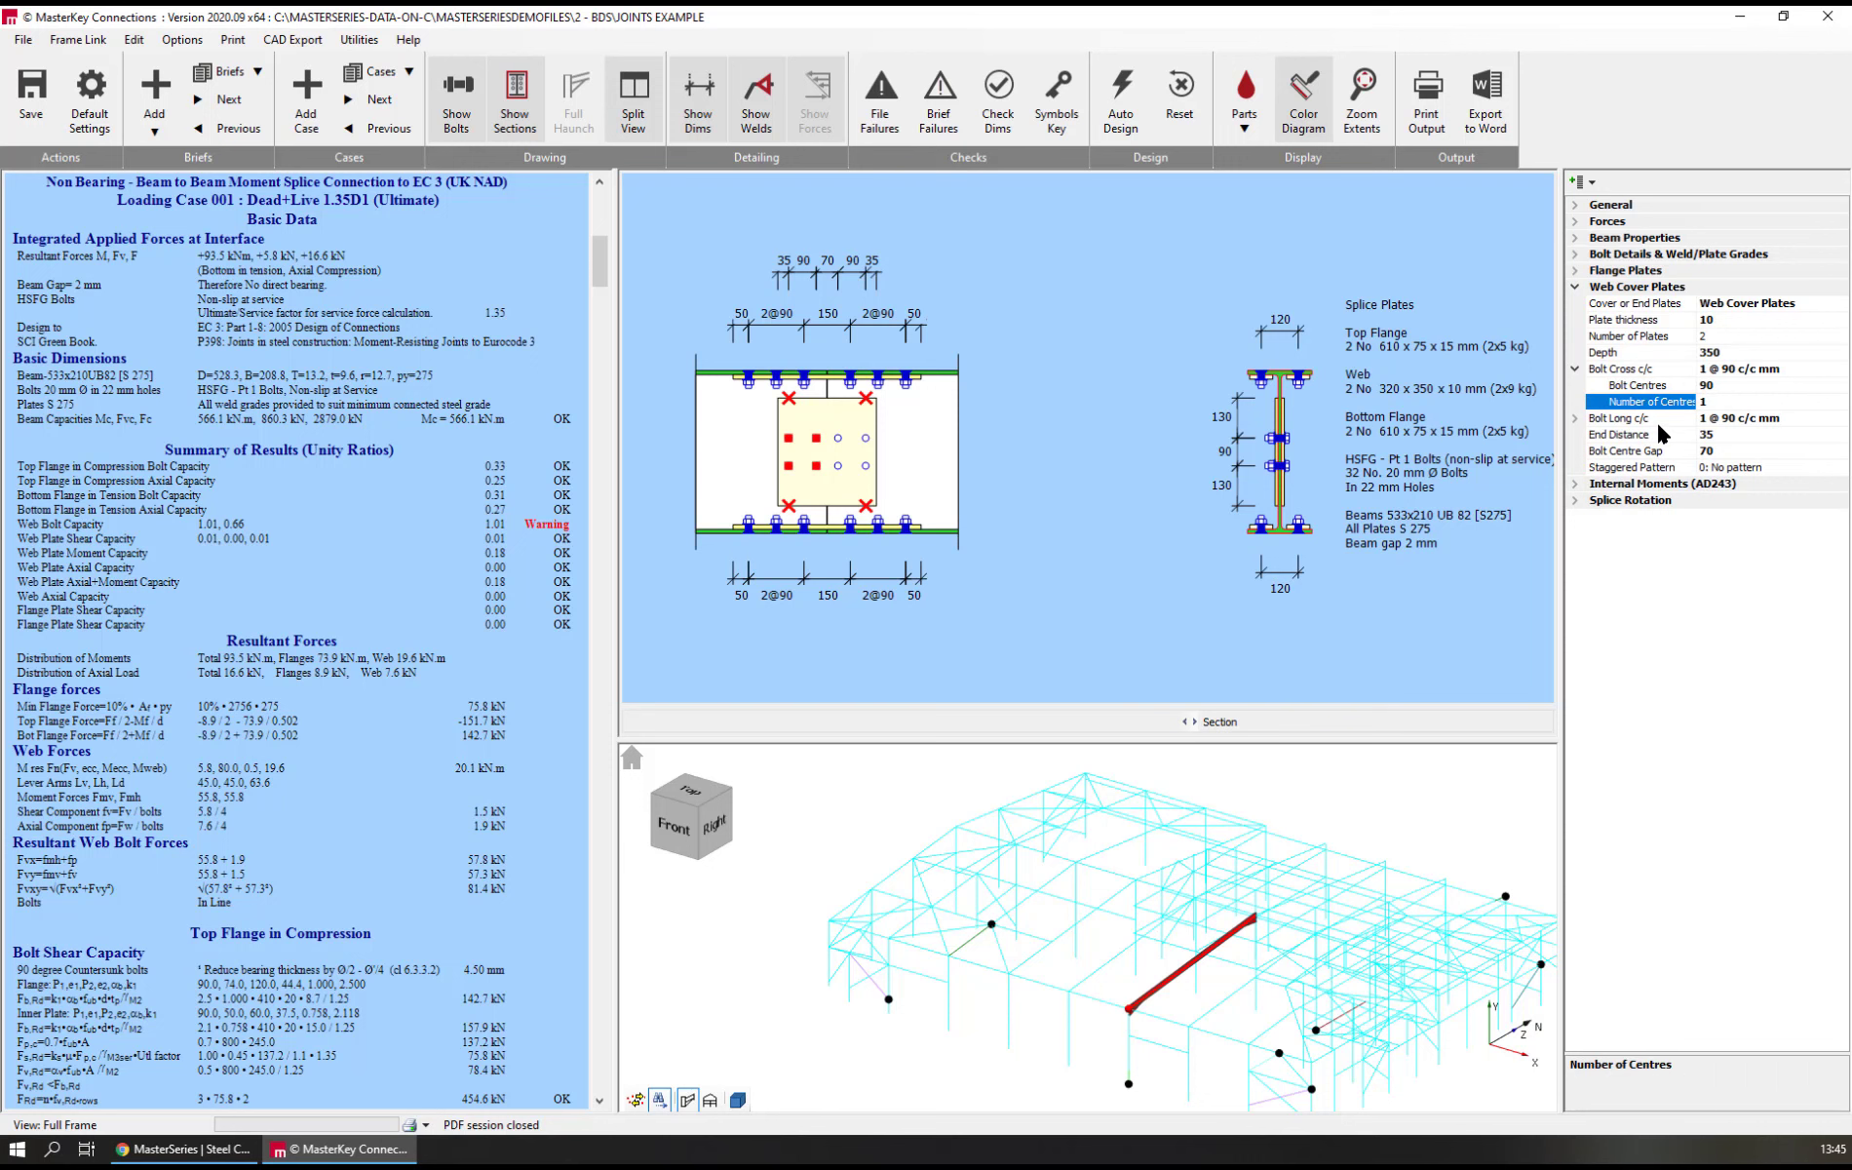
{"action": "type", "text": "2"}
{"action": "key", "text": "Return"}
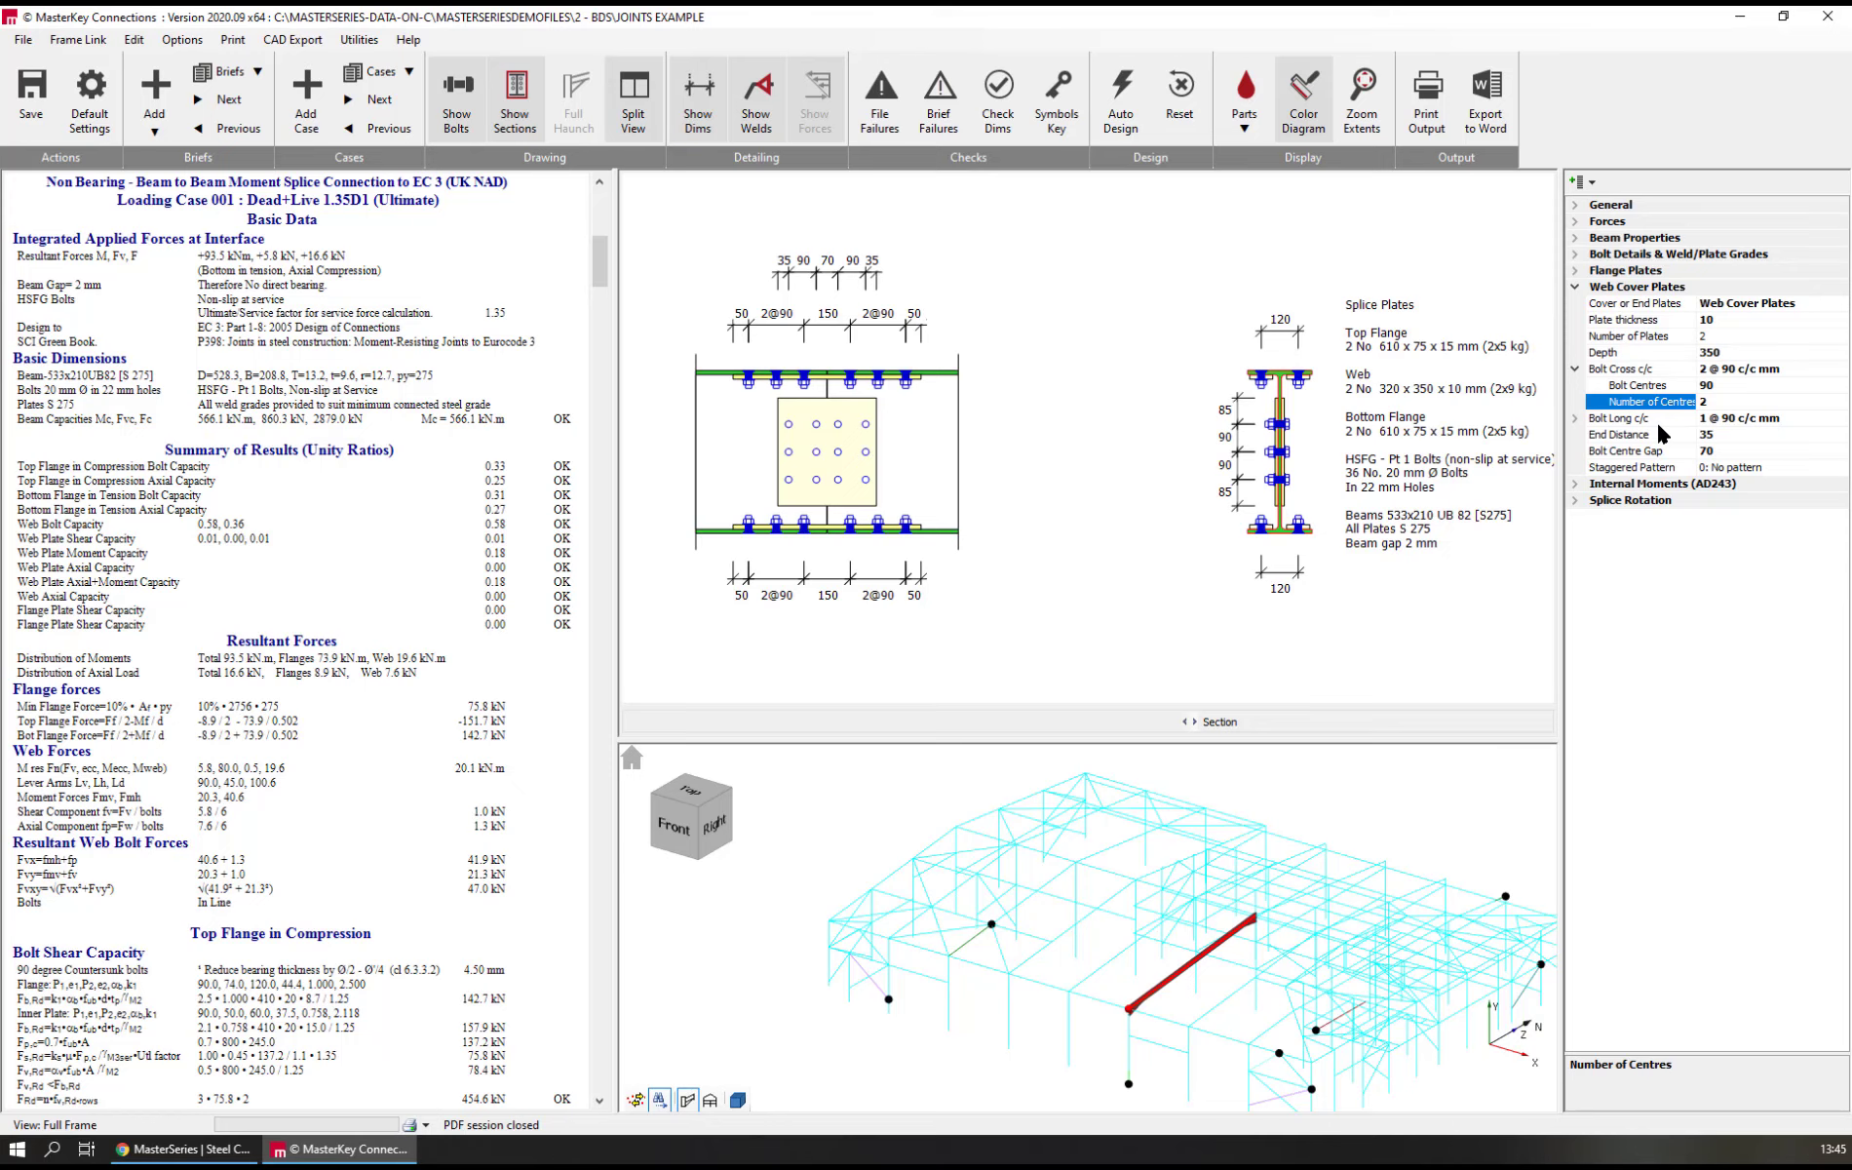
{"action": "left_click", "coordinate": [941, 119]}
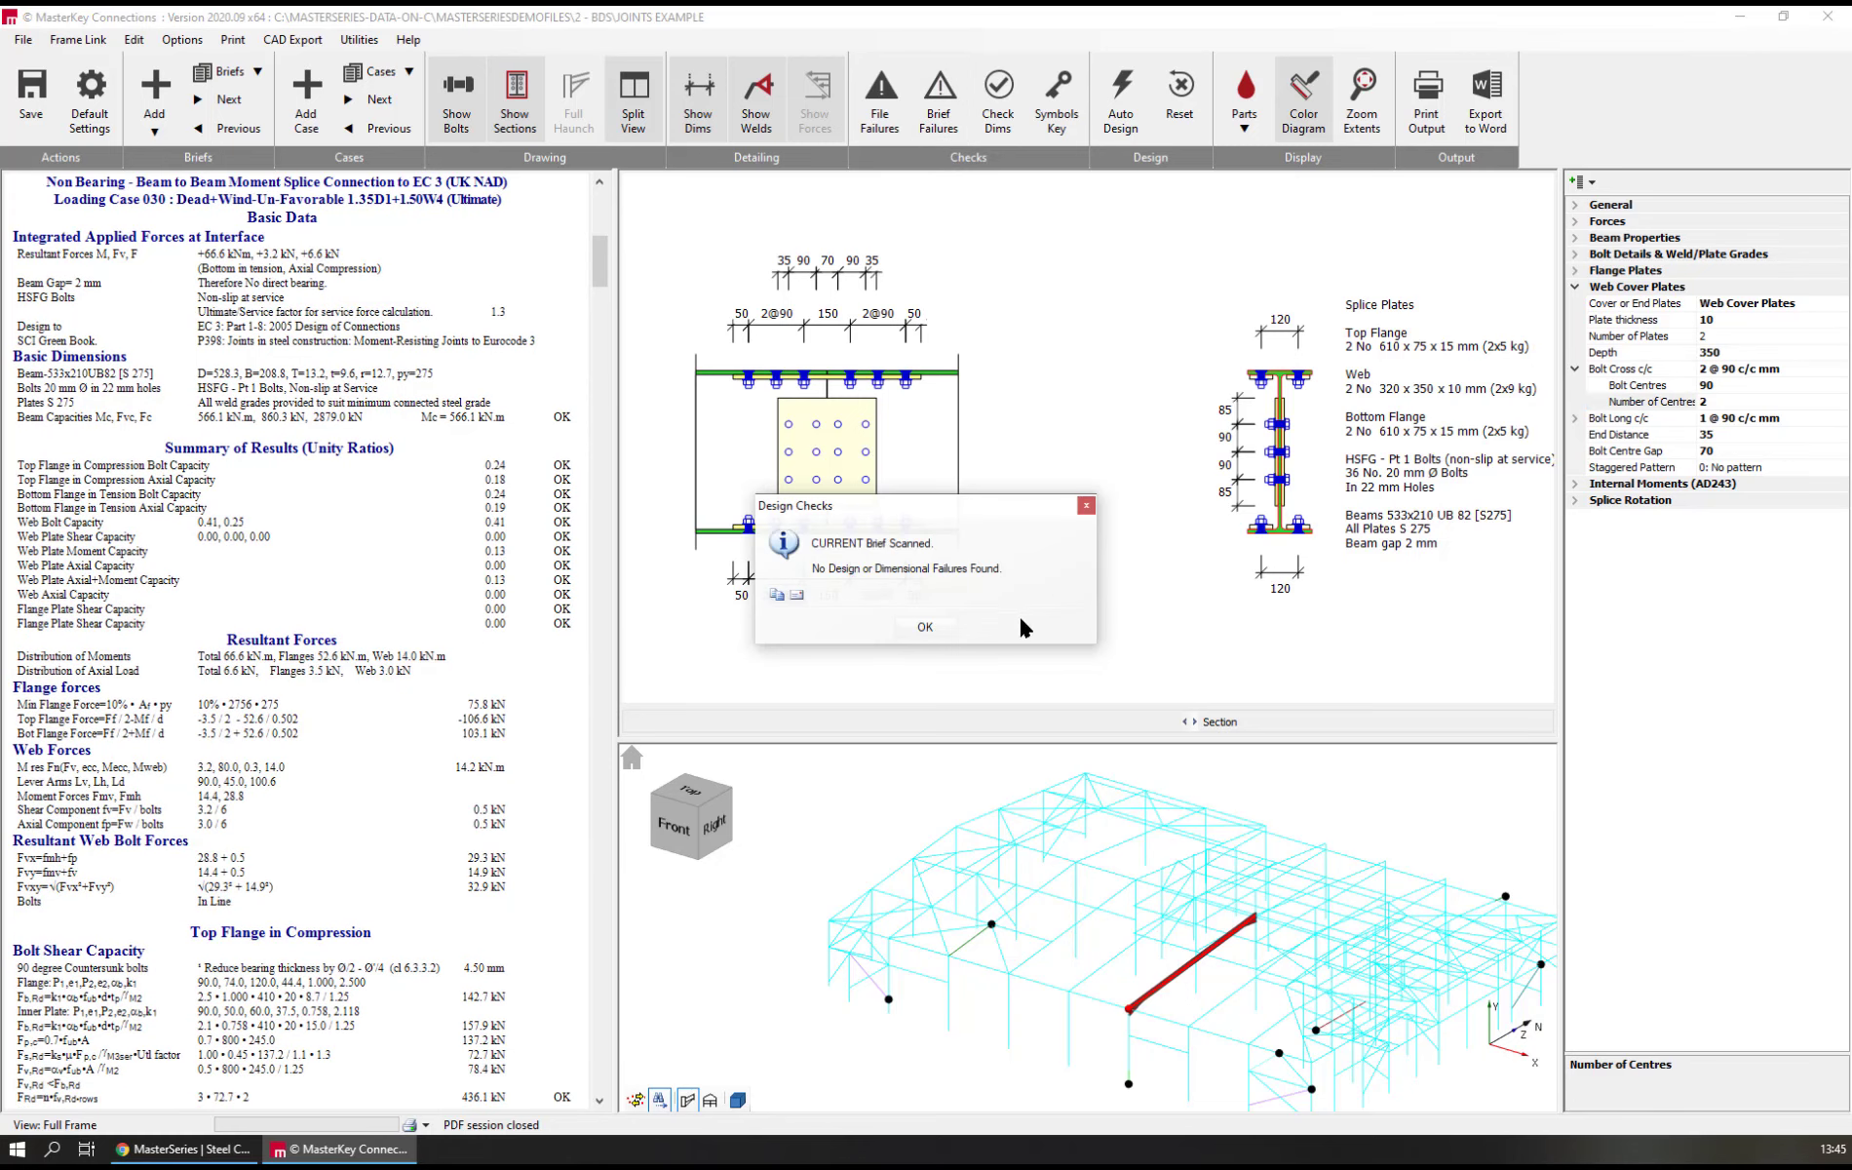
{"action": "left_click", "coordinate": [924, 629]}
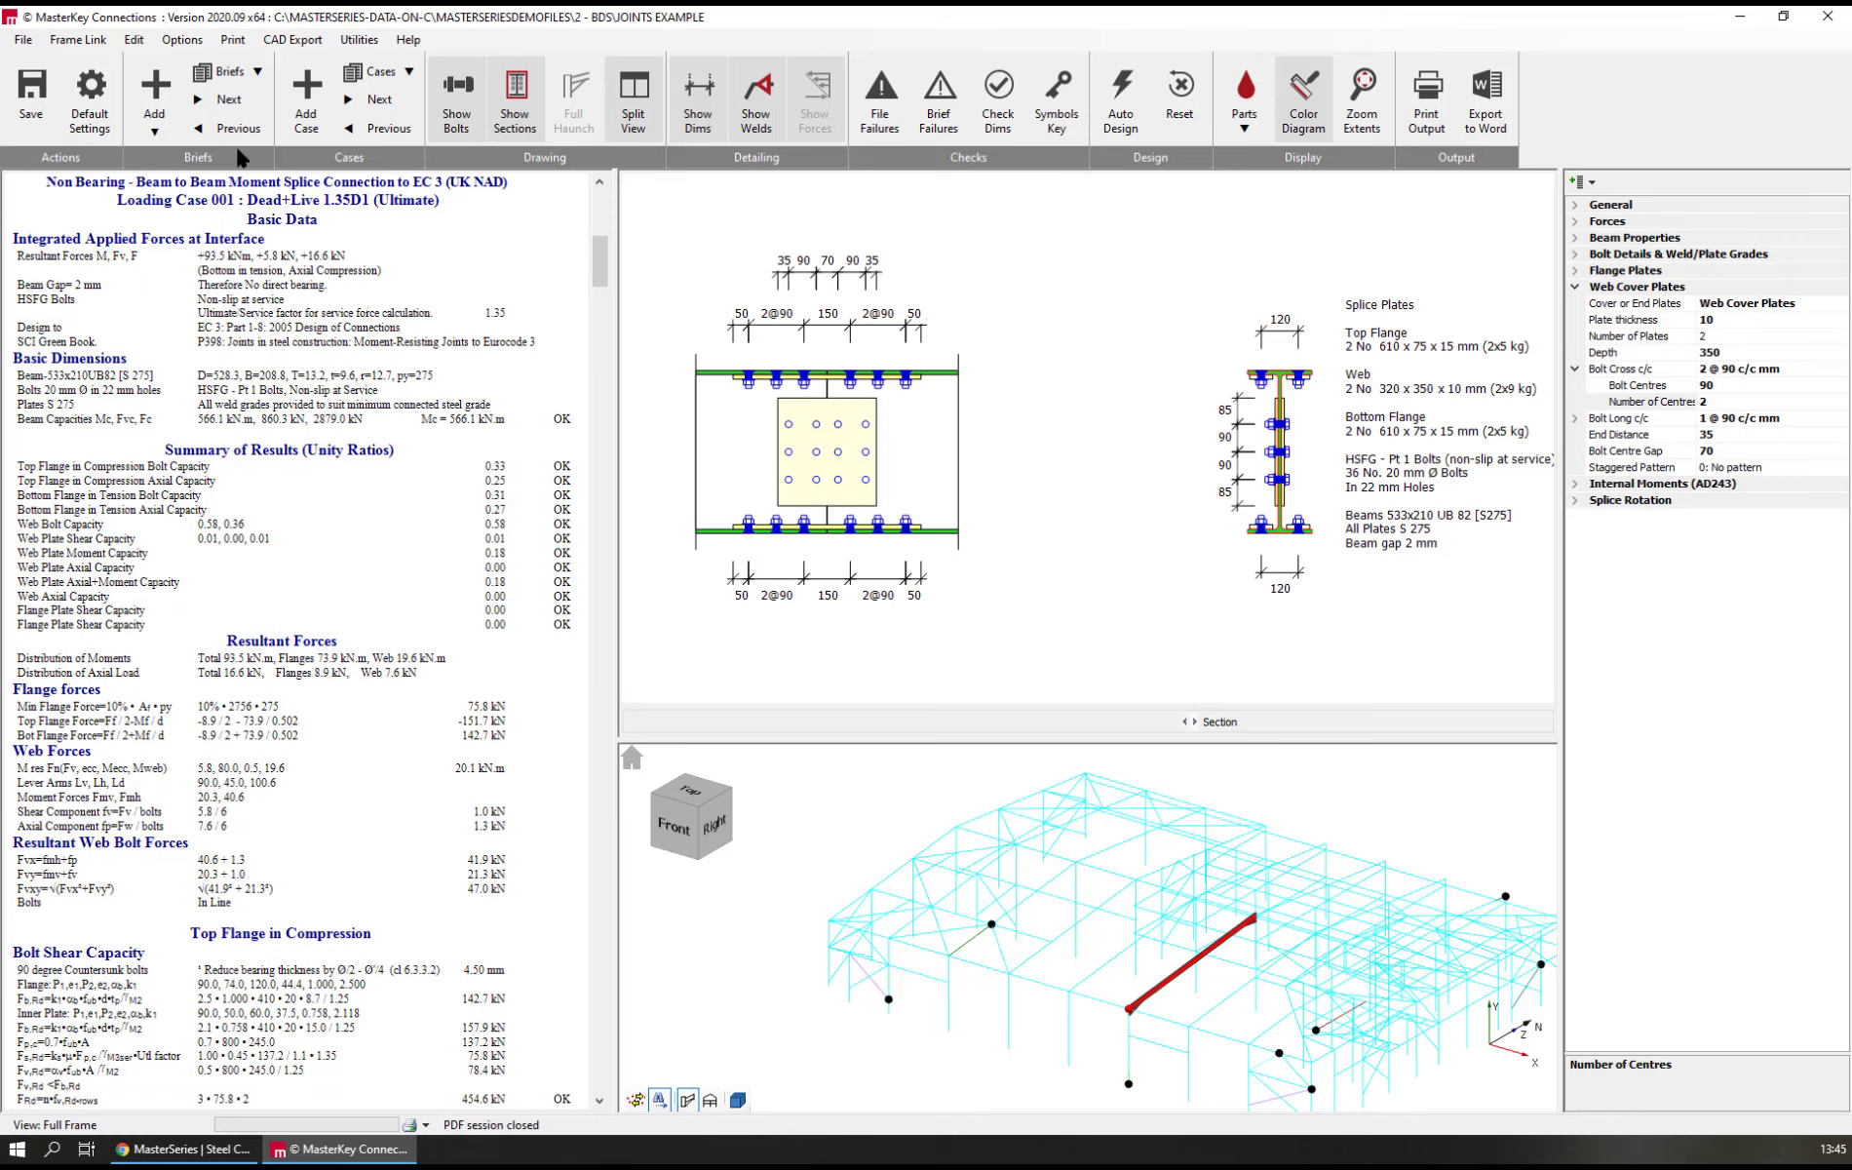
Switch to the eaves connection in Brief 1 and reset its connection design
{"action": "left_click", "coordinate": [246, 76]}
{"action": "scroll", "coordinate": [290, 166], "scroll_direction": "up", "scroll_amount": 2}
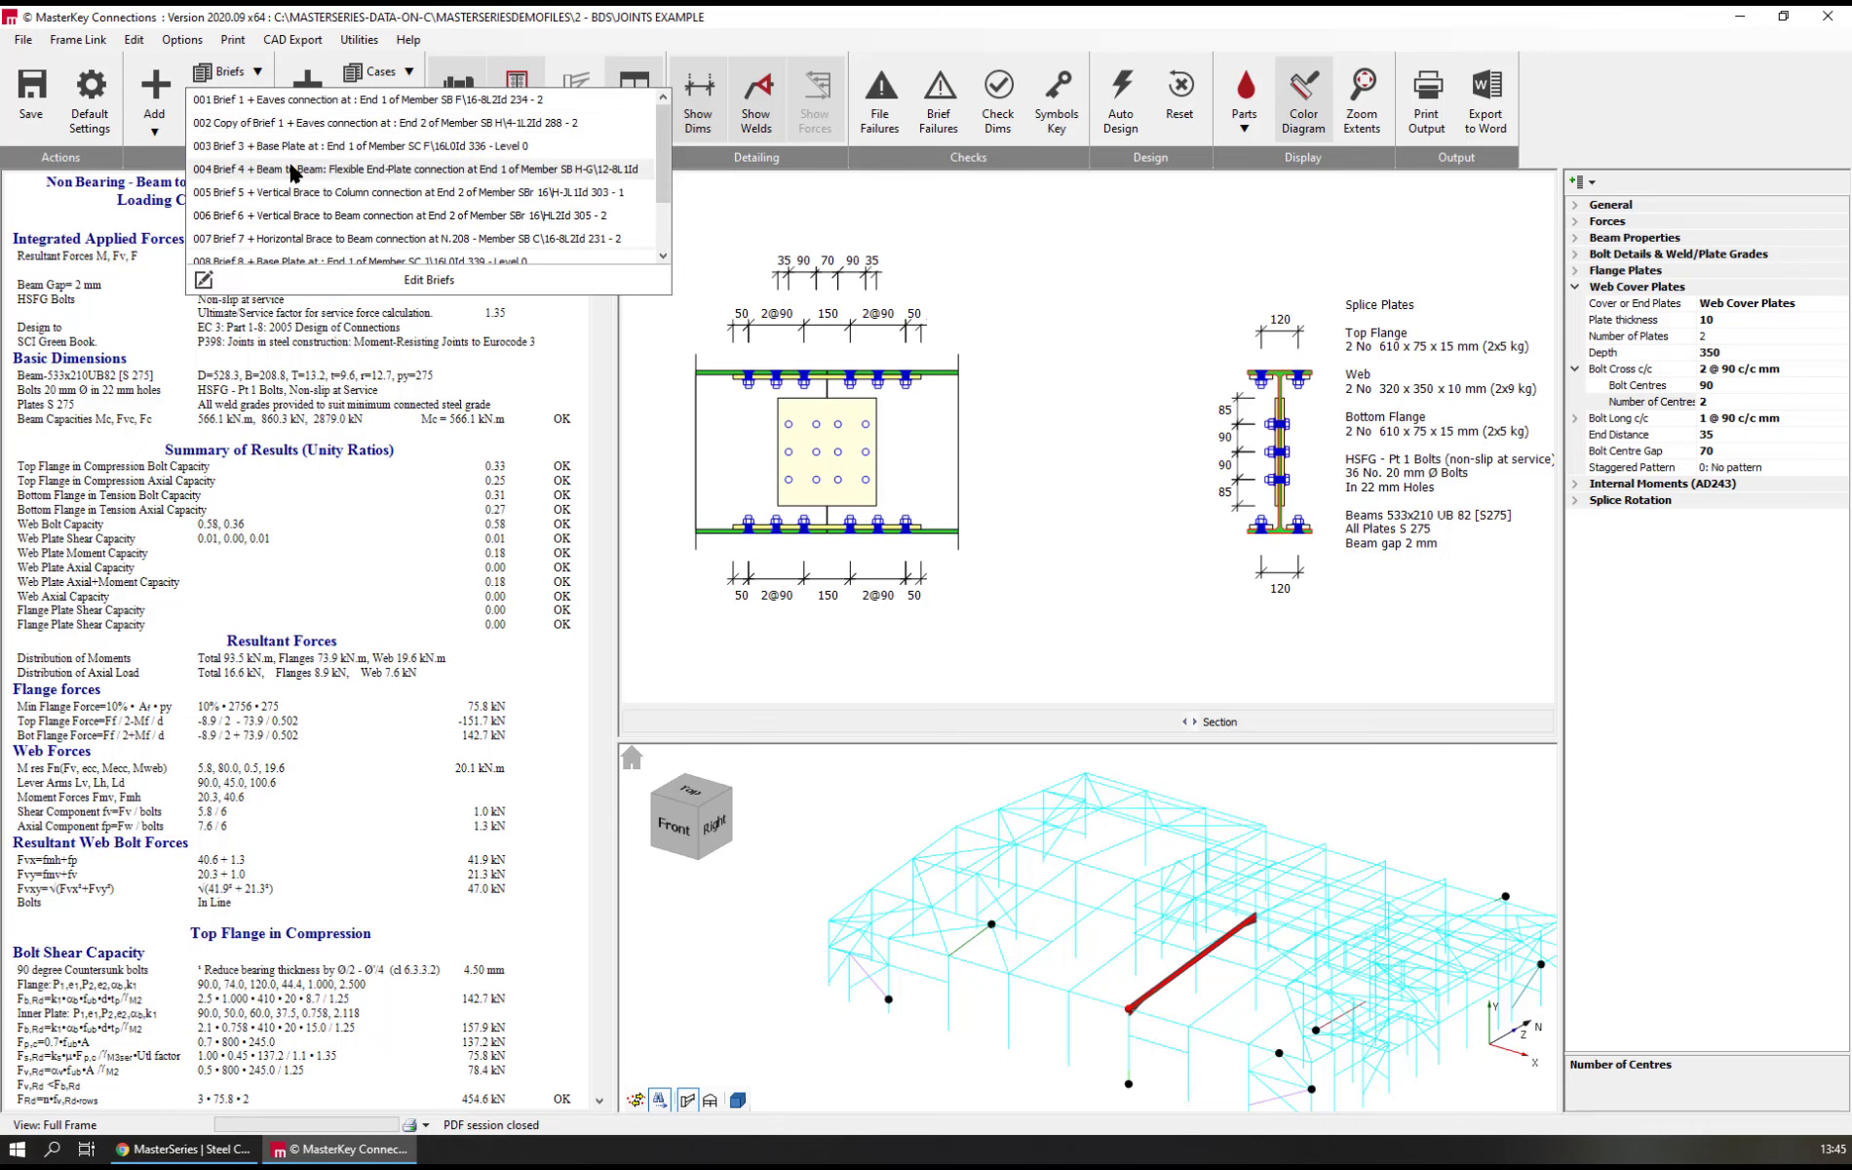
{"action": "left_click", "coordinate": [277, 103]}
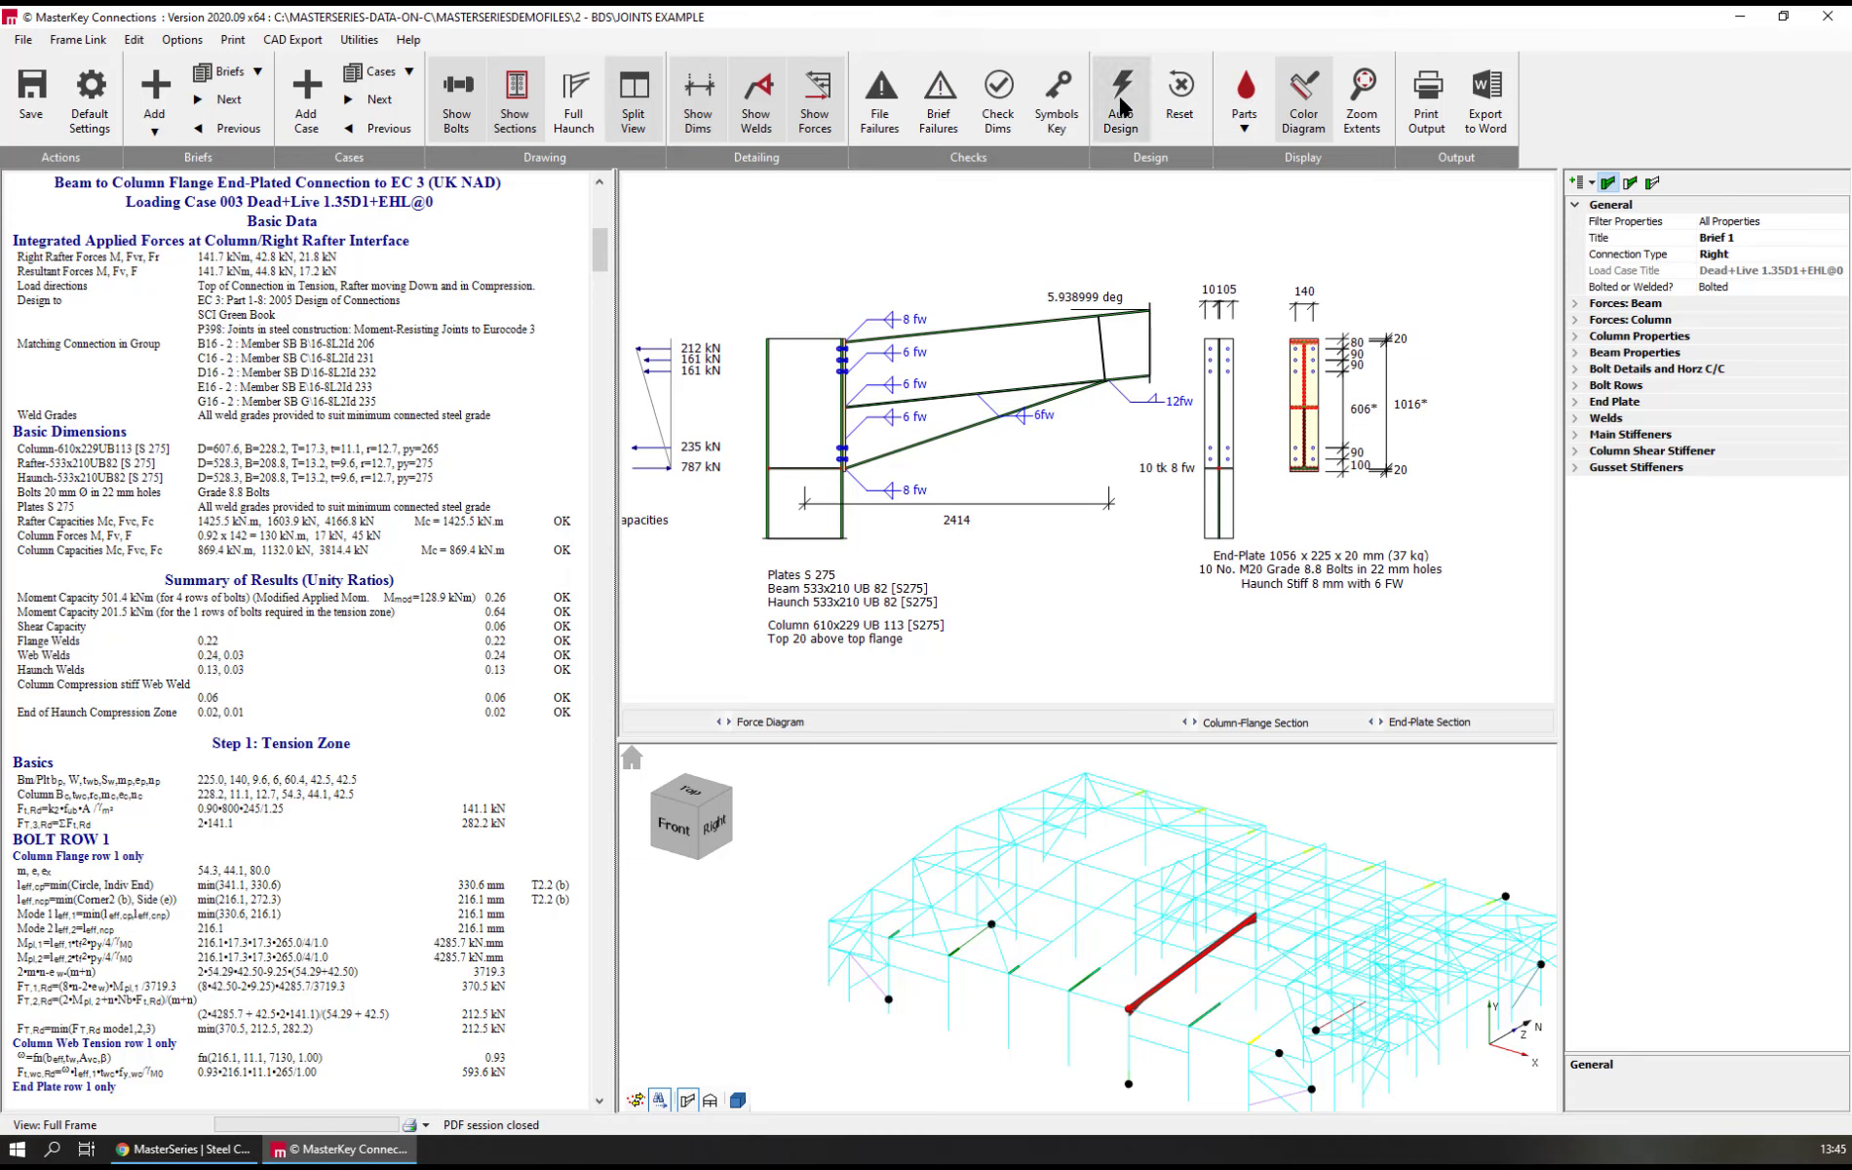
{"action": "left_click", "coordinate": [1182, 90]}
{"action": "left_click", "coordinate": [887, 628]}
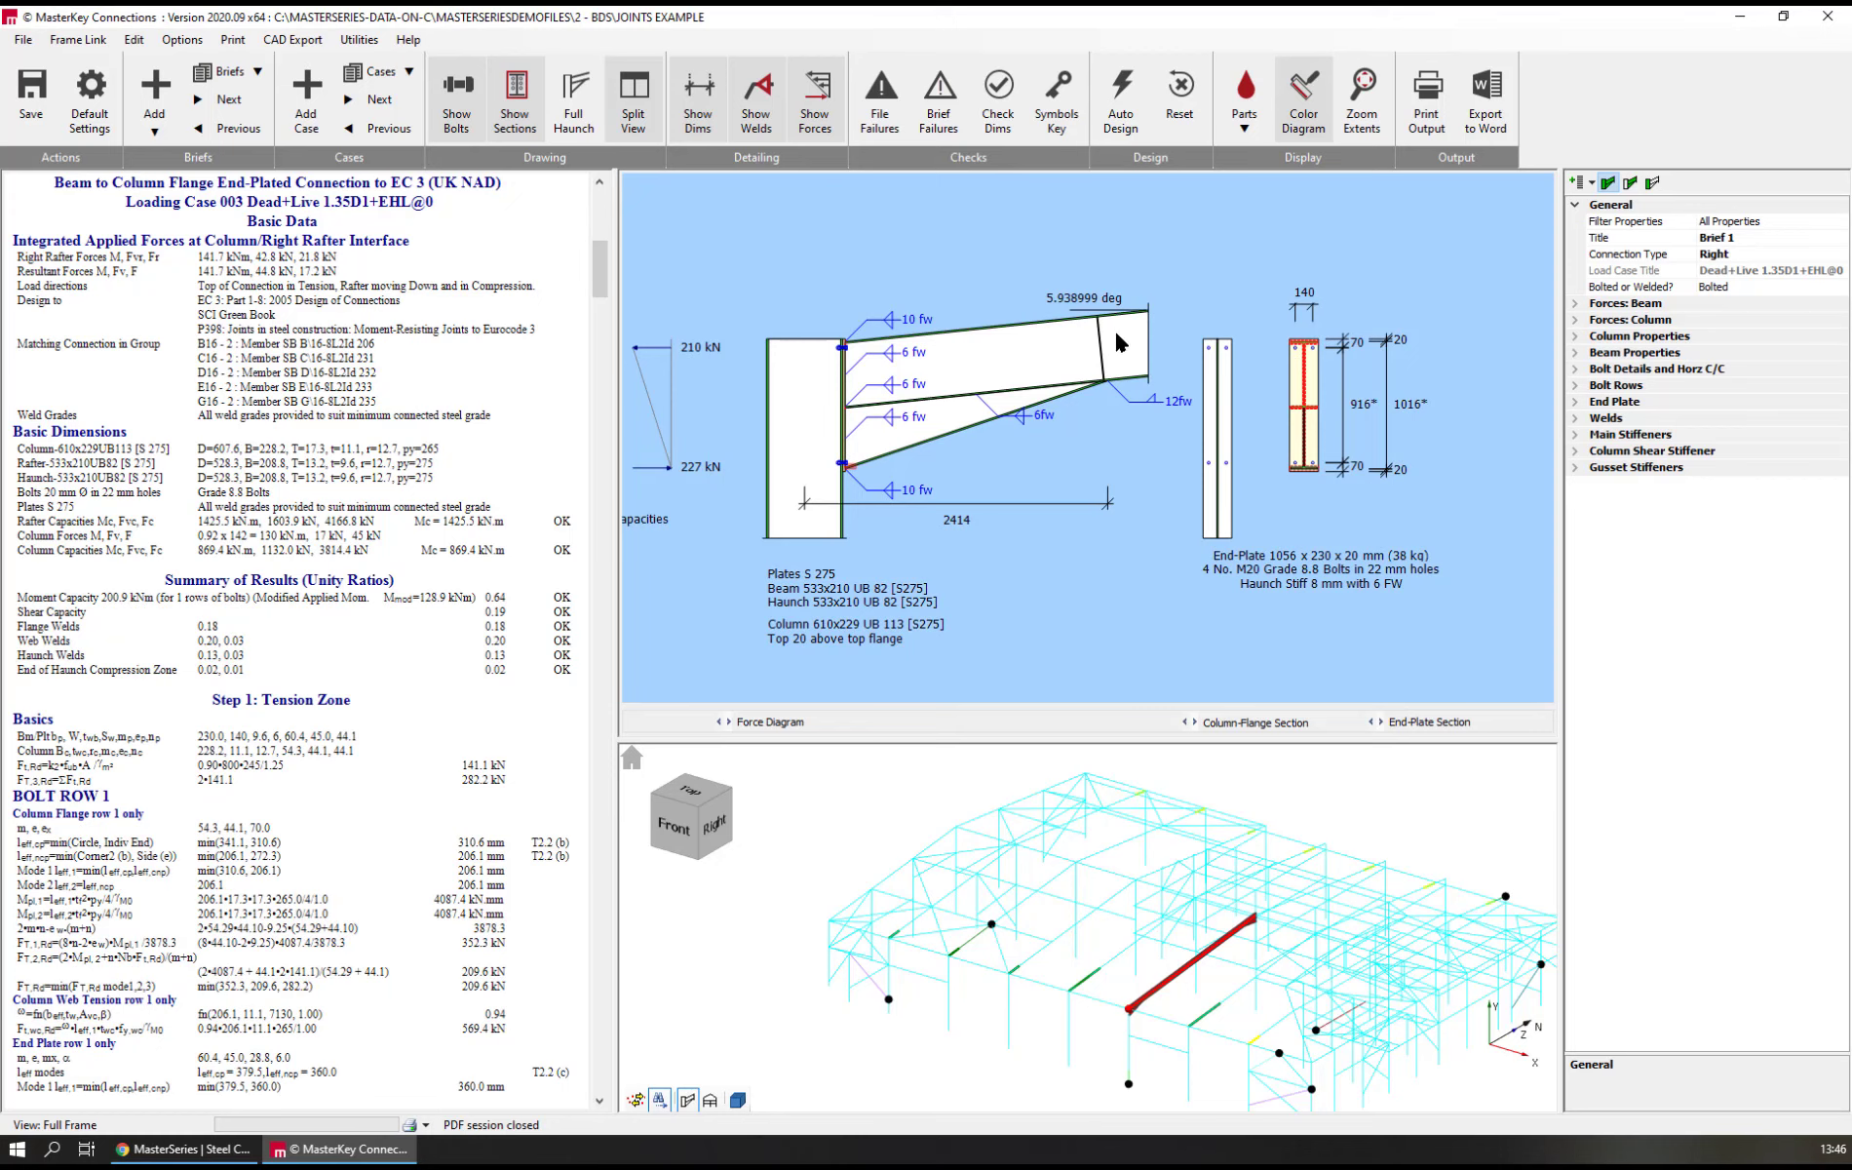
Remove the end-of-haunch stiffener, and auto design the connection for all ultimate limit state loading cases with a stiffener thickness of 10
{"action": "left_click", "coordinate": [1601, 435]}
{"action": "left_click", "coordinate": [1604, 419]}
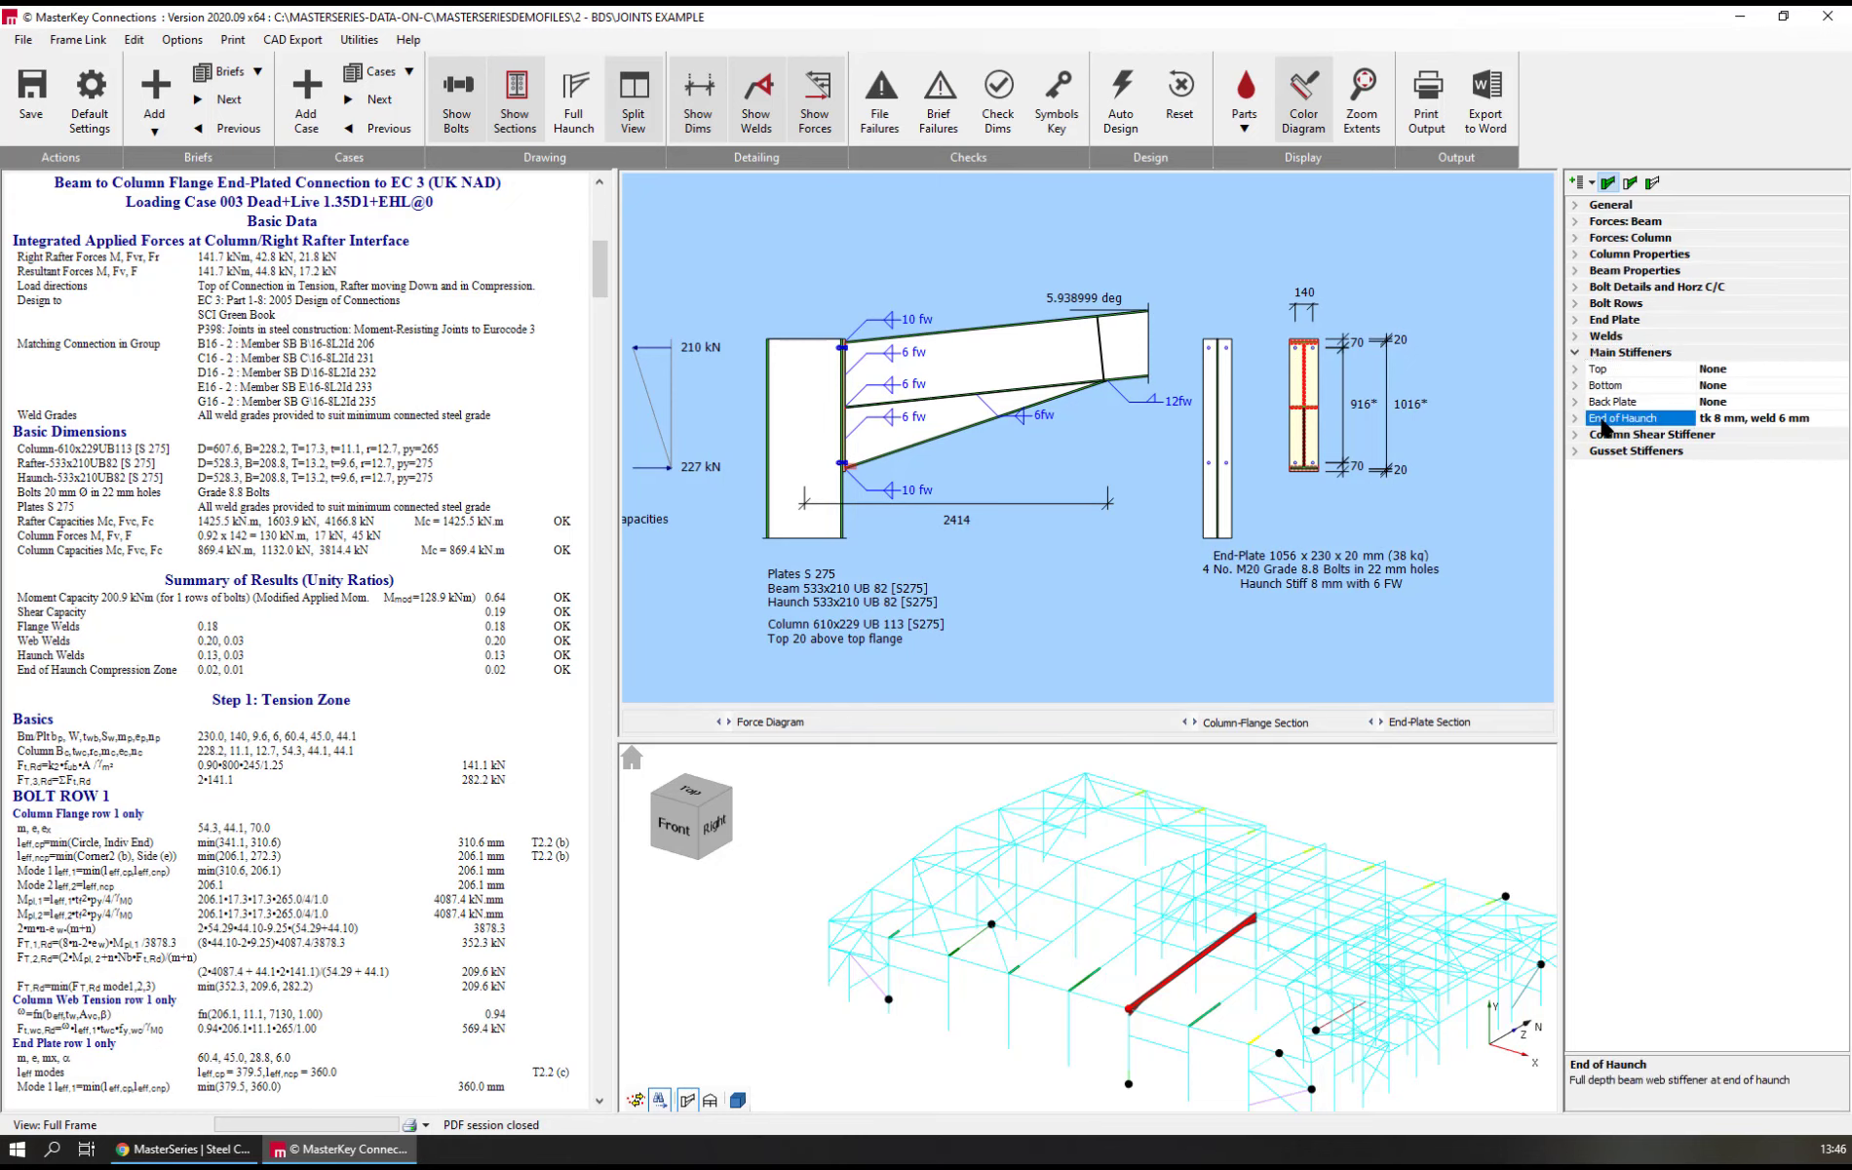
{"action": "type", "text": "0"}
{"action": "key", "text": "Return"}
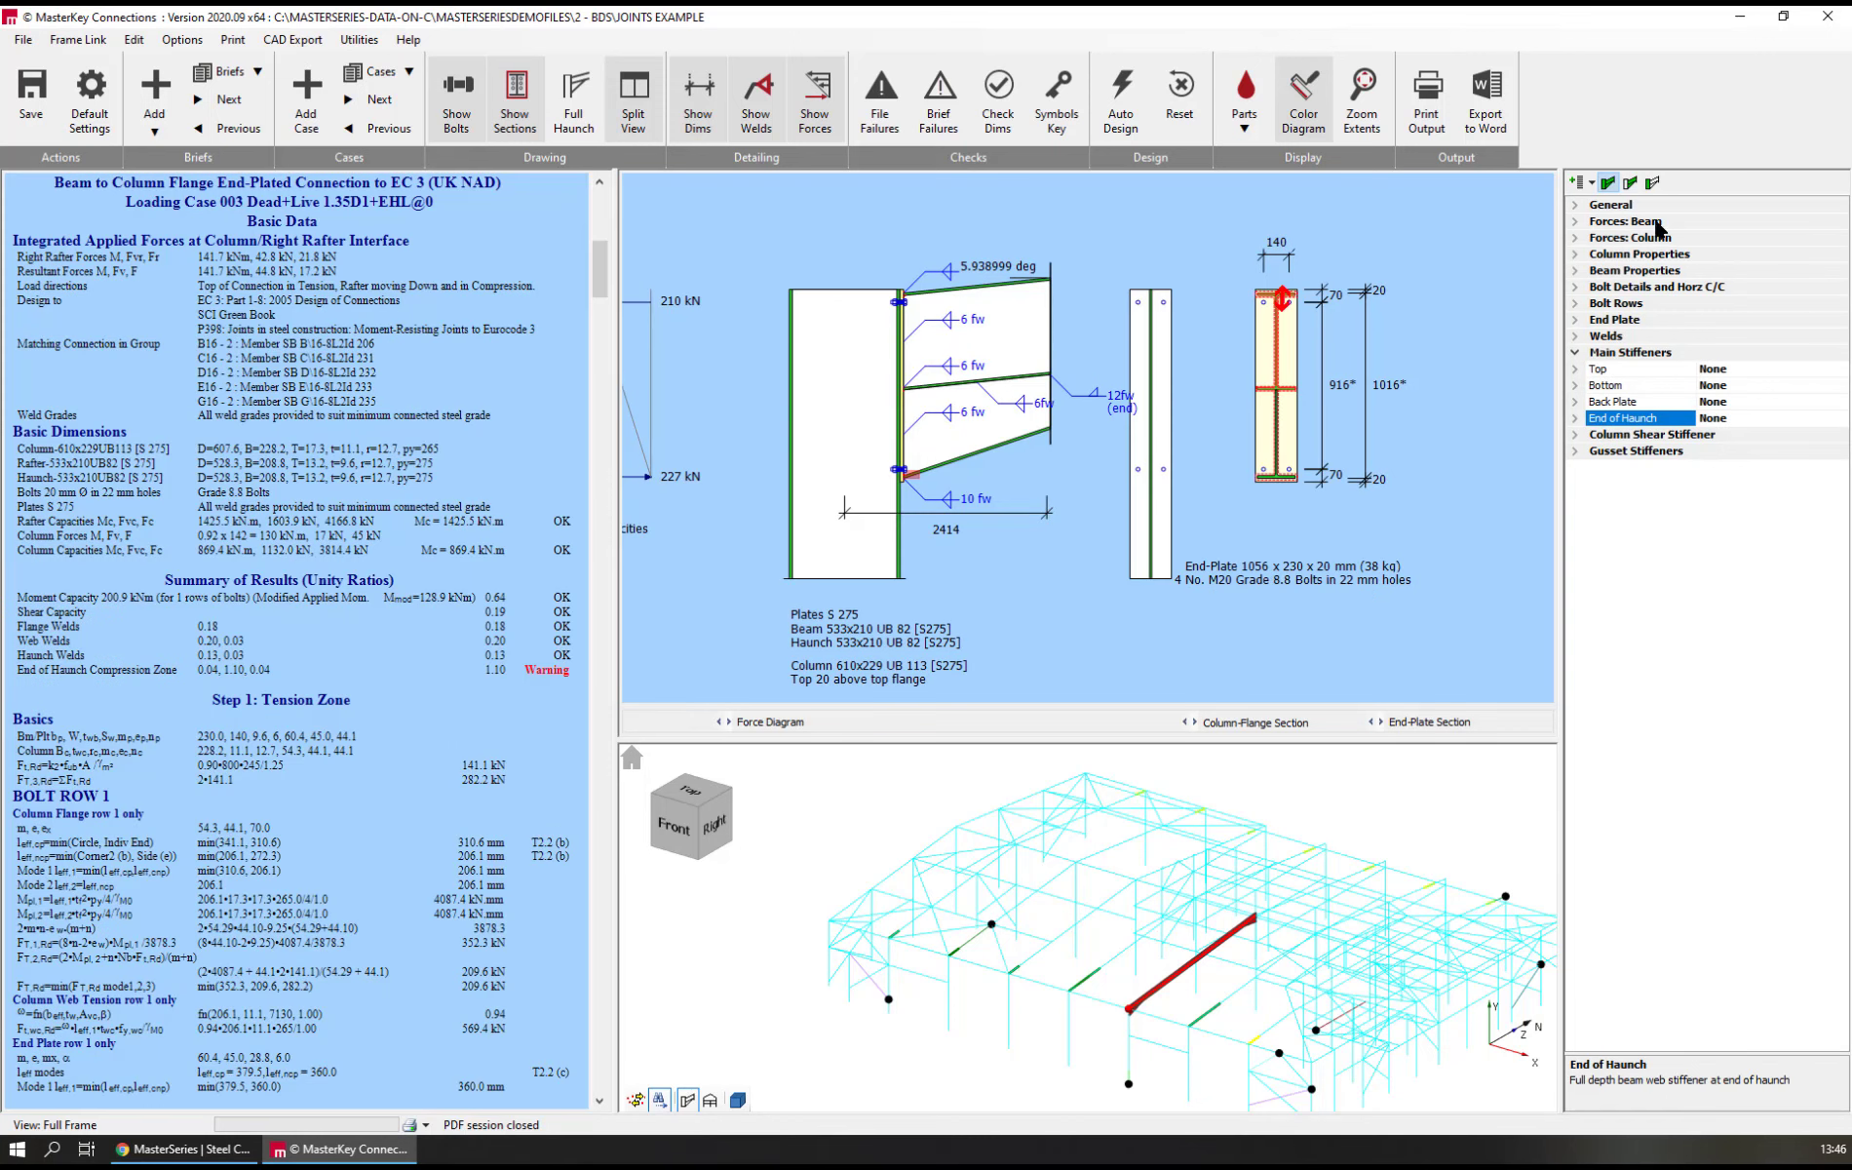
{"action": "left_click", "coordinate": [1122, 99]}
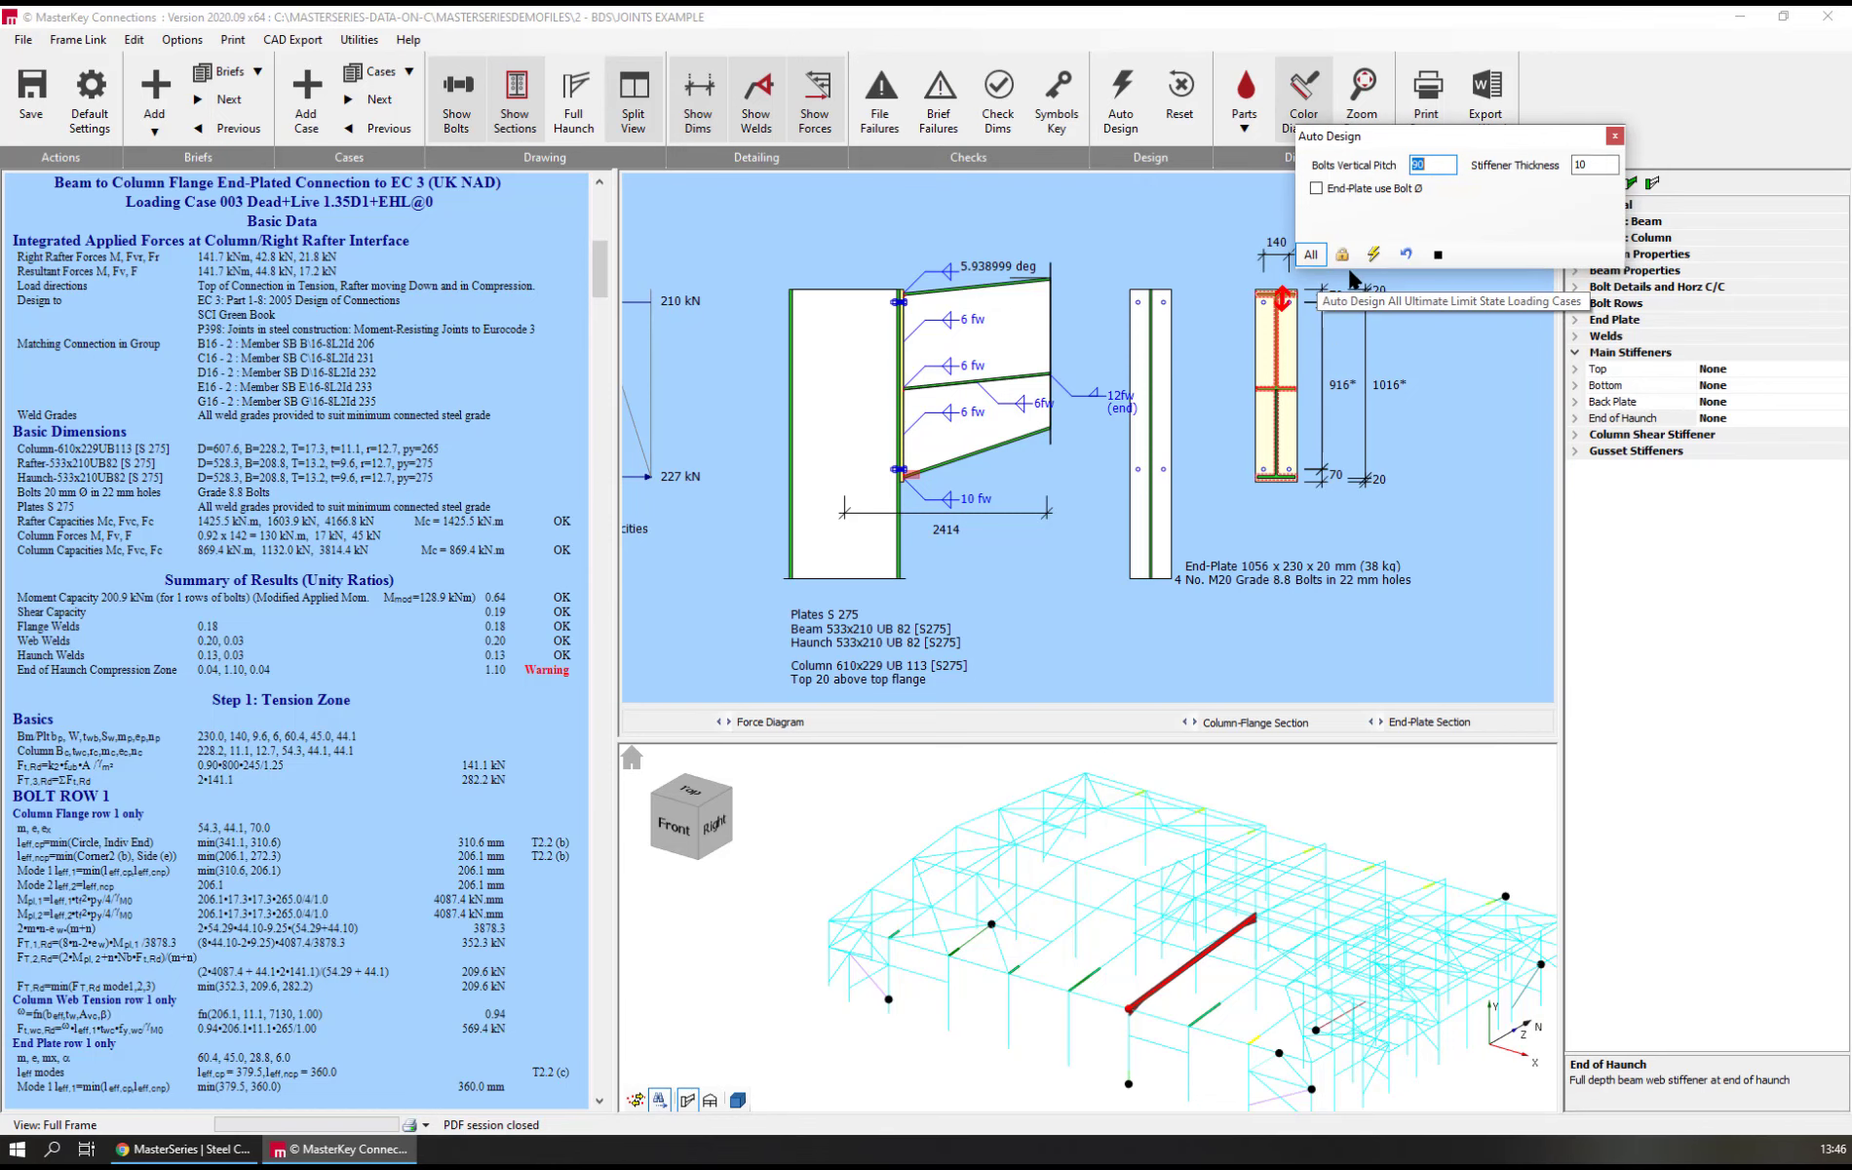
{"action": "left_click", "coordinate": [1375, 255]}
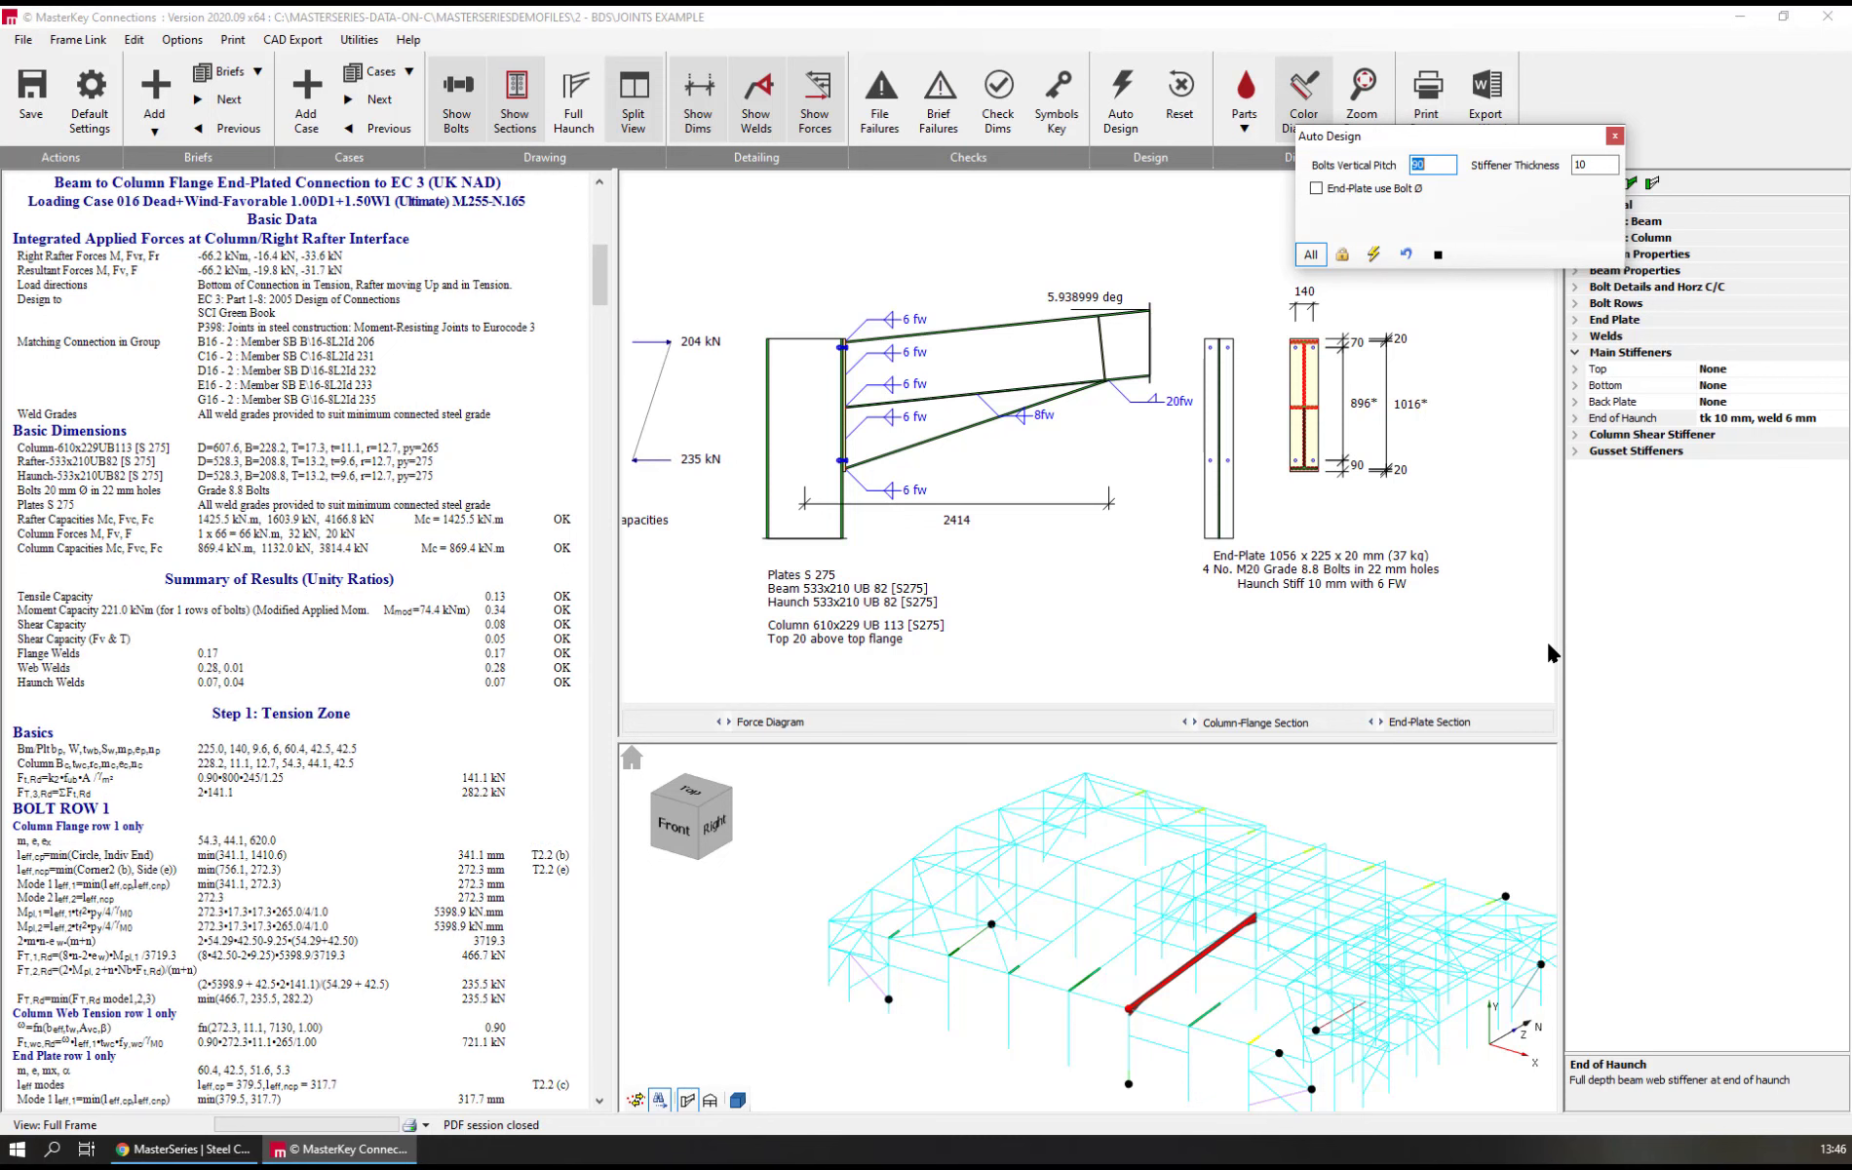
{"action": "left_click", "coordinate": [1615, 137]}
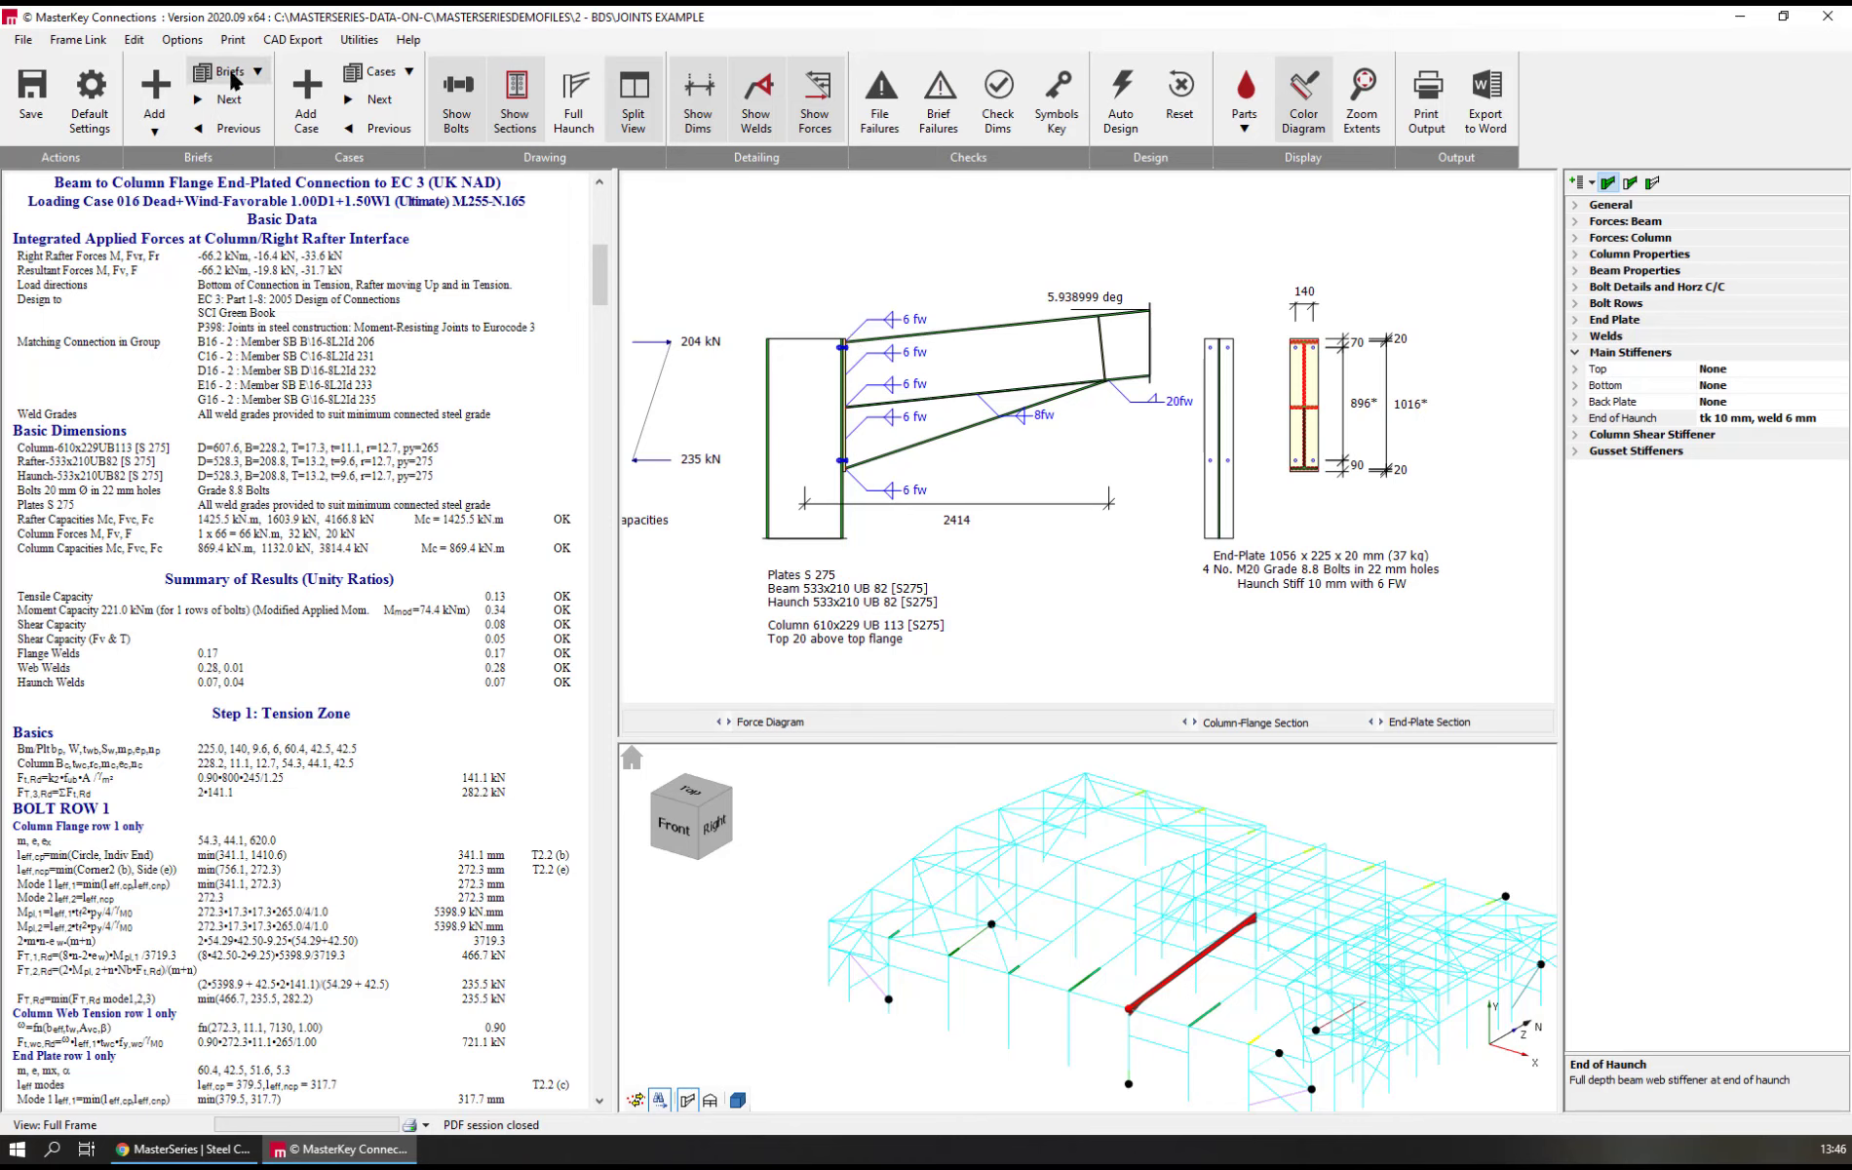
Switch to loading case 003 Dead+Live 1.35D1+EHL@0 and set the end-of-haunch stiffener to none
{"action": "left_click", "coordinate": [404, 69]}
{"action": "left_click", "coordinate": [467, 332]}
{"action": "left_click", "coordinate": [400, 74]}
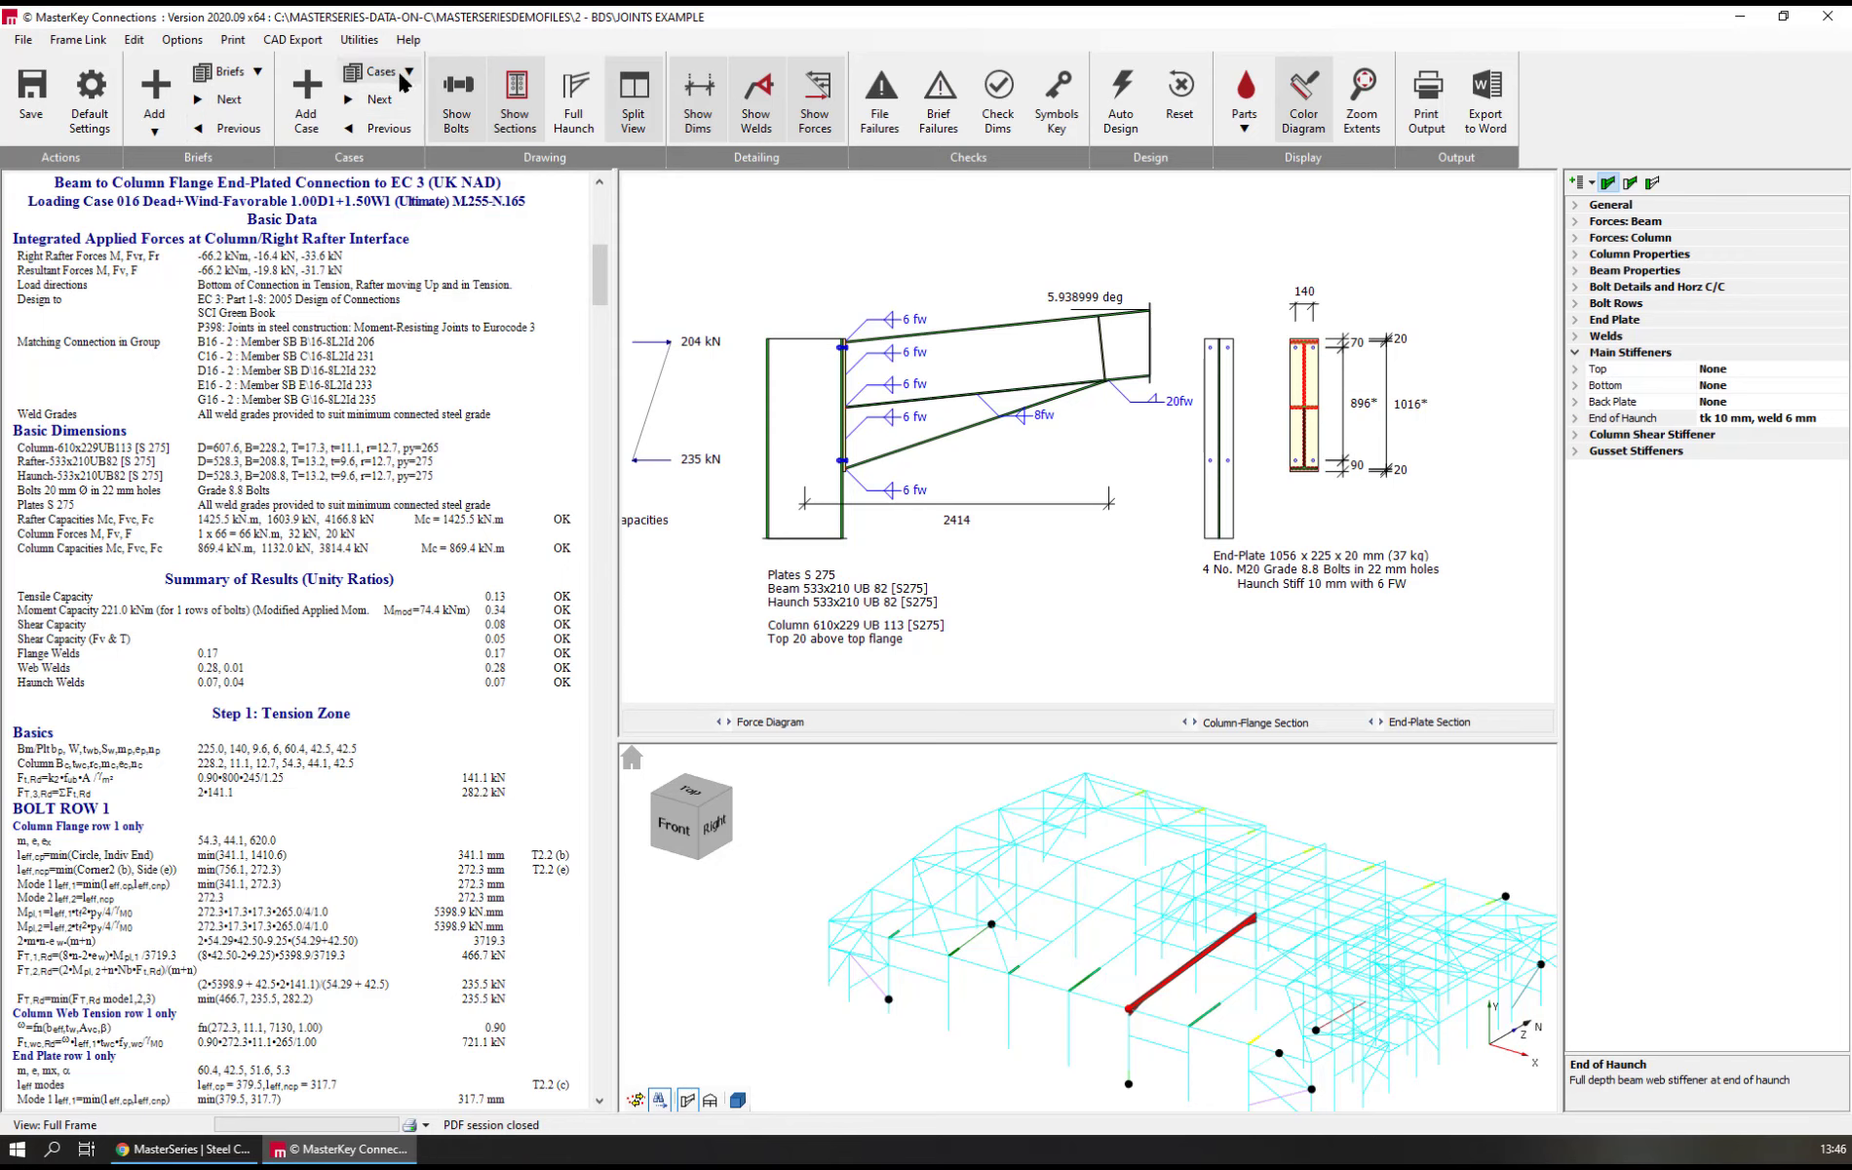
{"action": "left_click", "coordinate": [401, 76]}
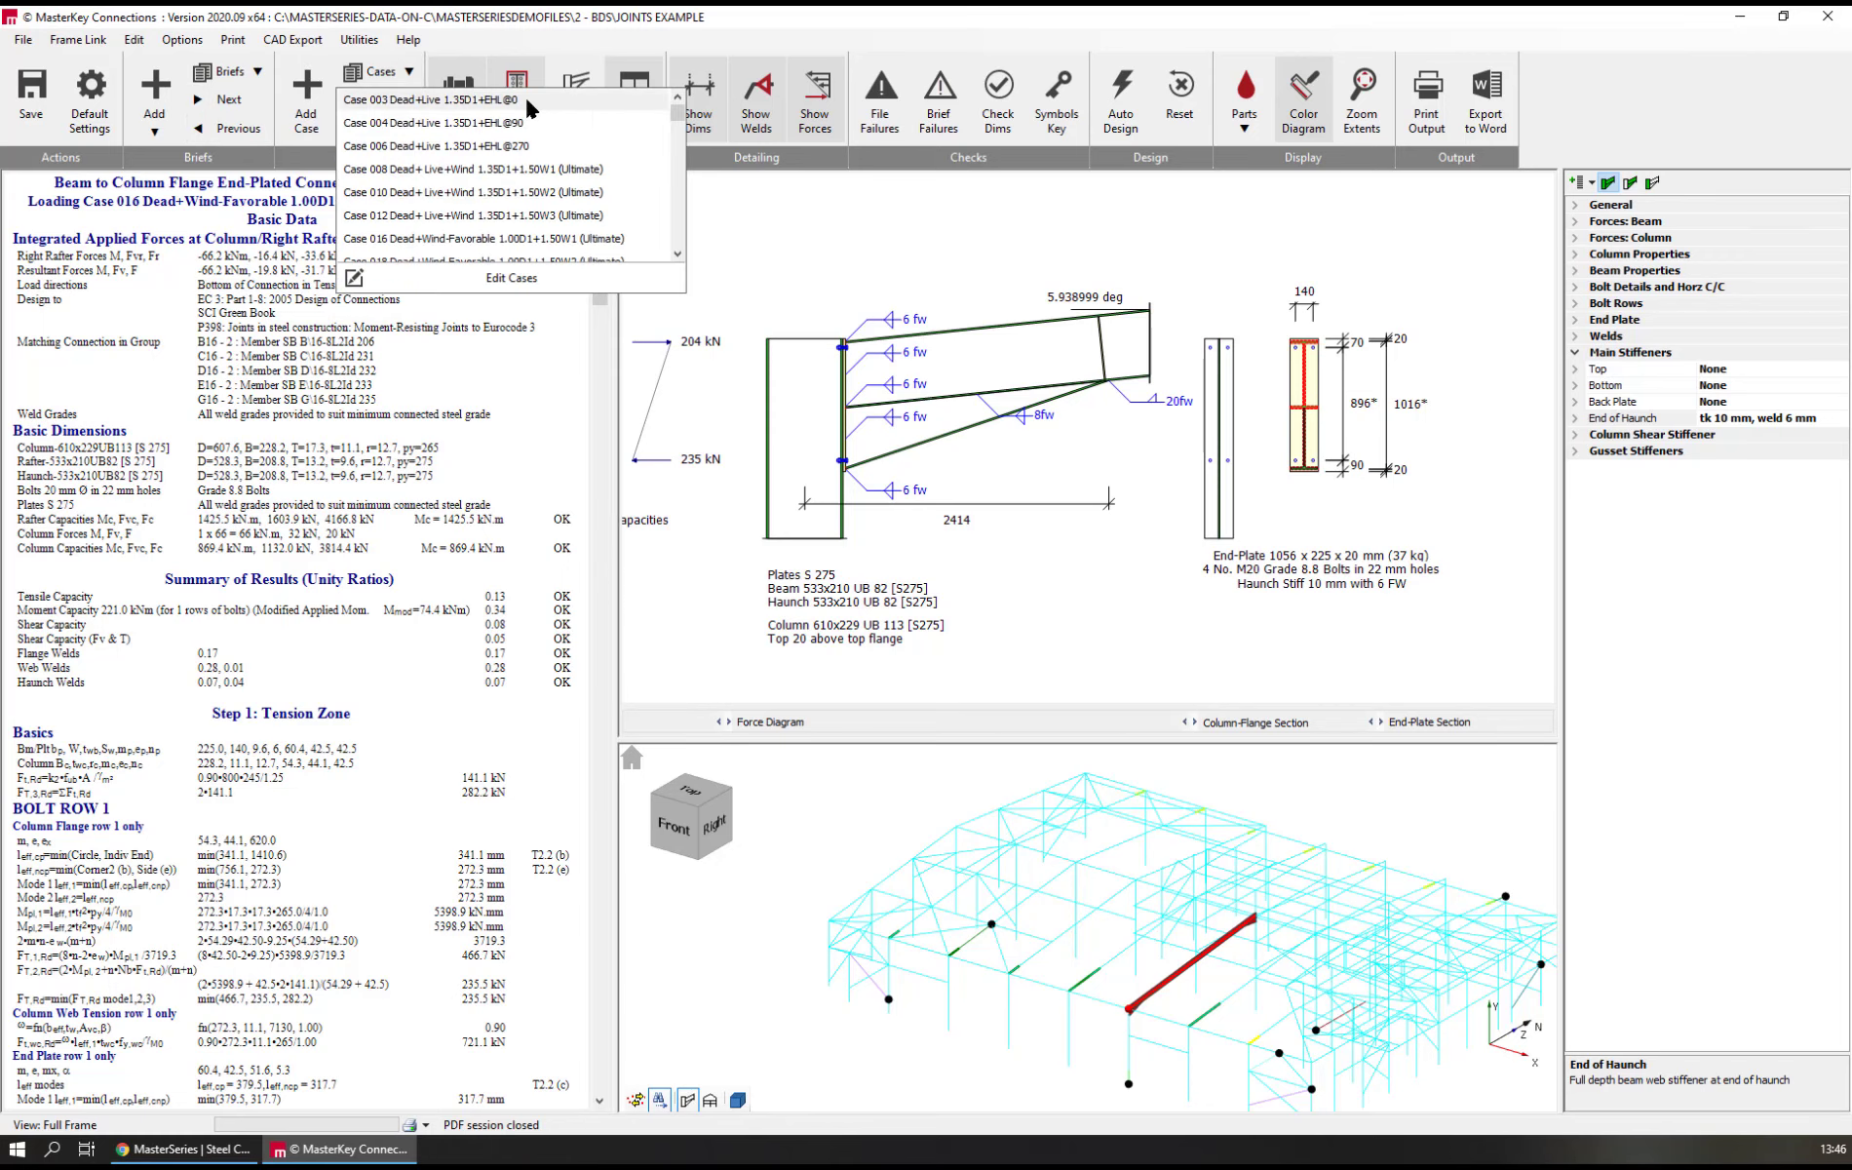
{"action": "left_click", "coordinate": [411, 104]}
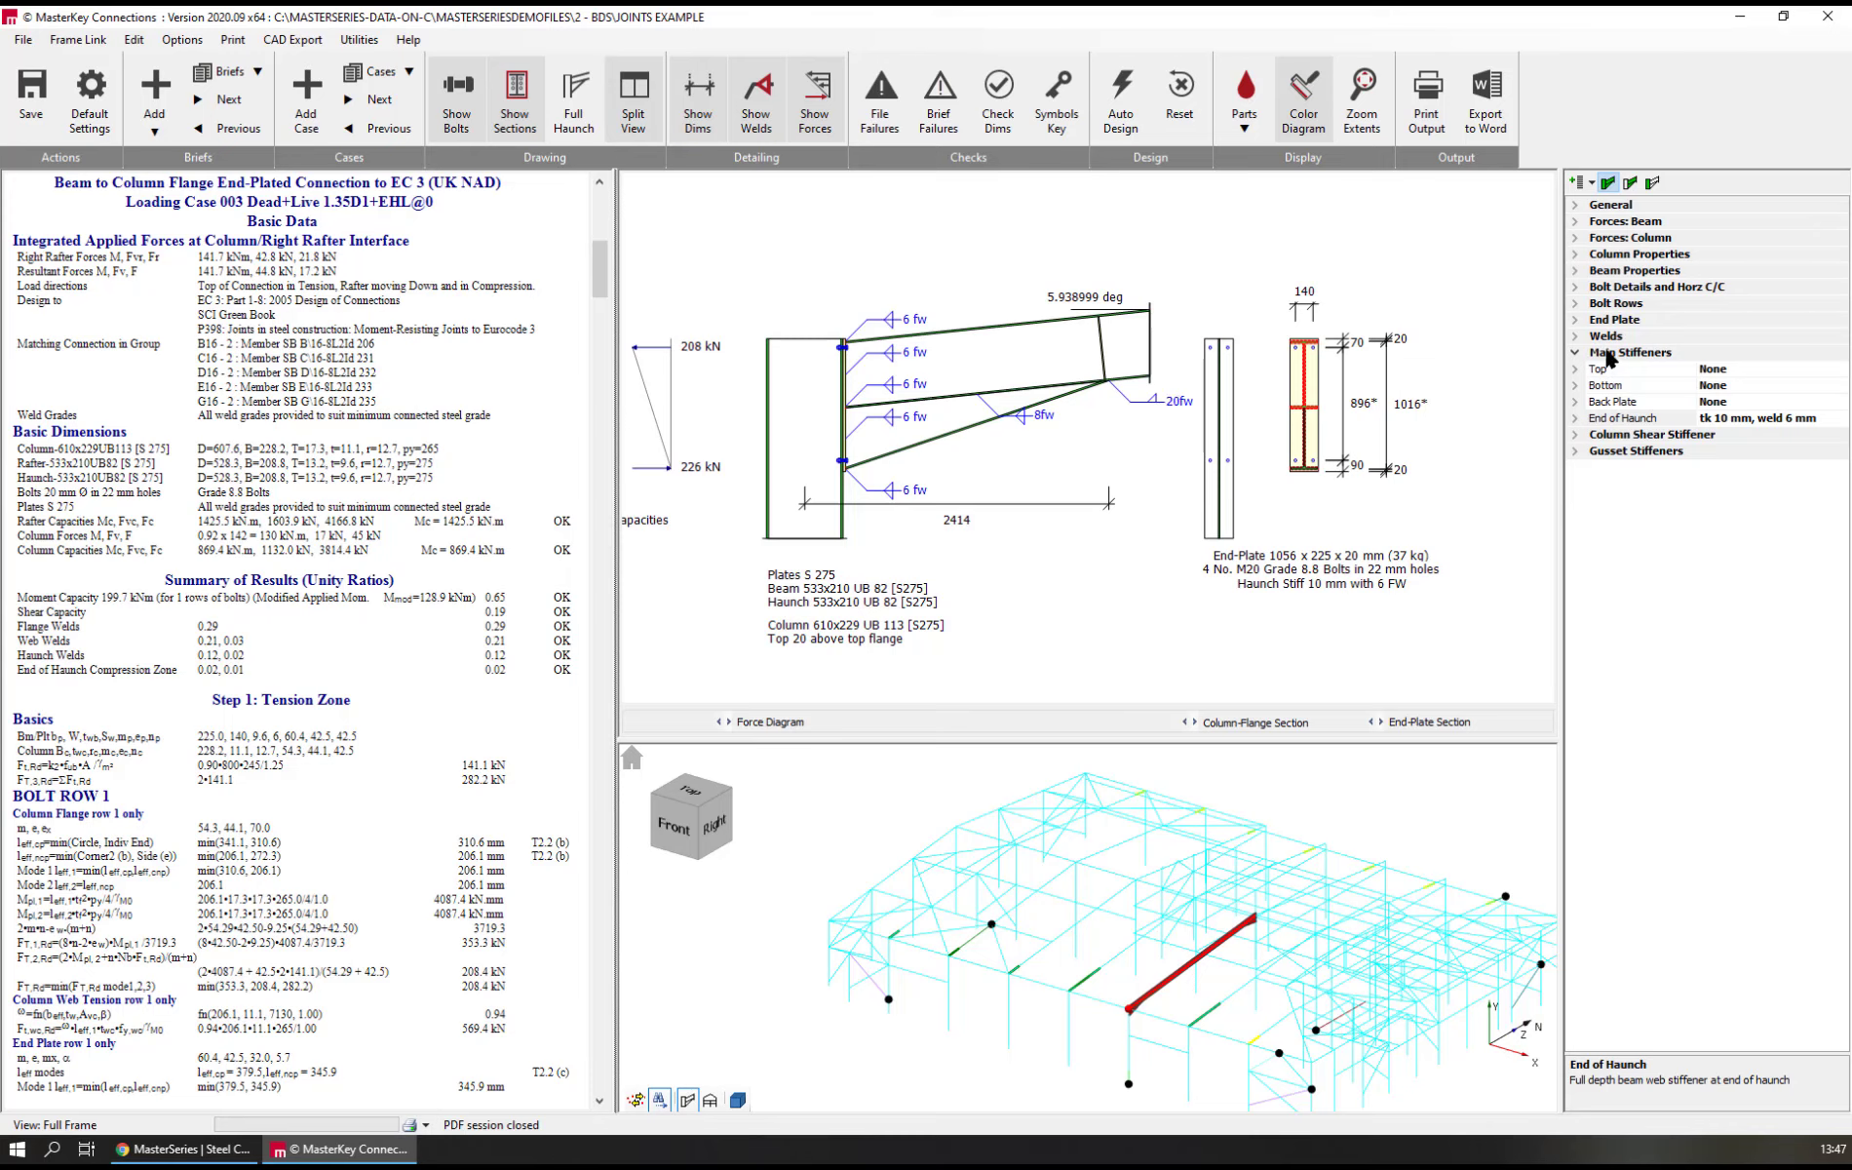
{"action": "left_click", "coordinate": [1604, 419]}
{"action": "double_click", "coordinate": [1599, 419]}
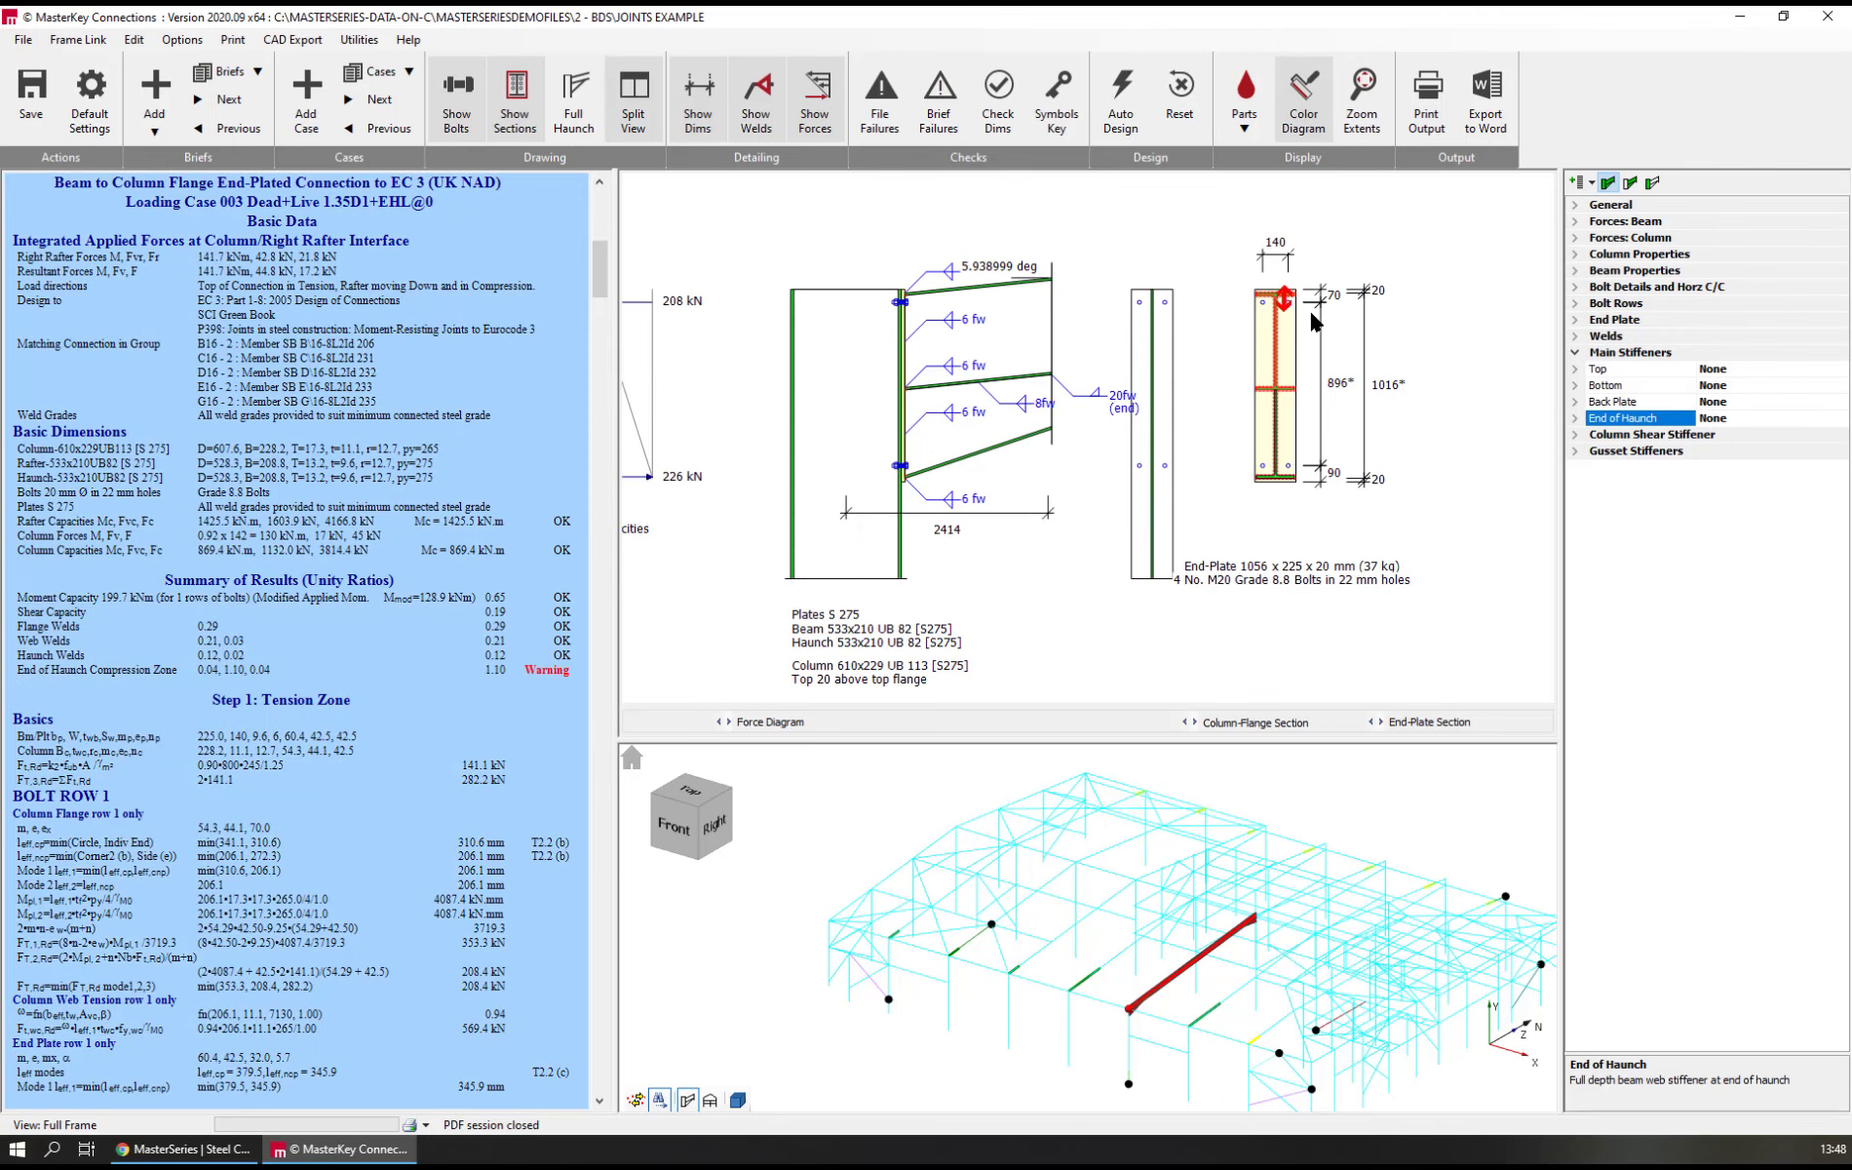
Set the beam moment, beam shear, beam axial force and haunch end moment of this loading case to 0
{"action": "double_click", "coordinate": [1595, 224]}
{"action": "left_click", "coordinate": [1620, 237]}
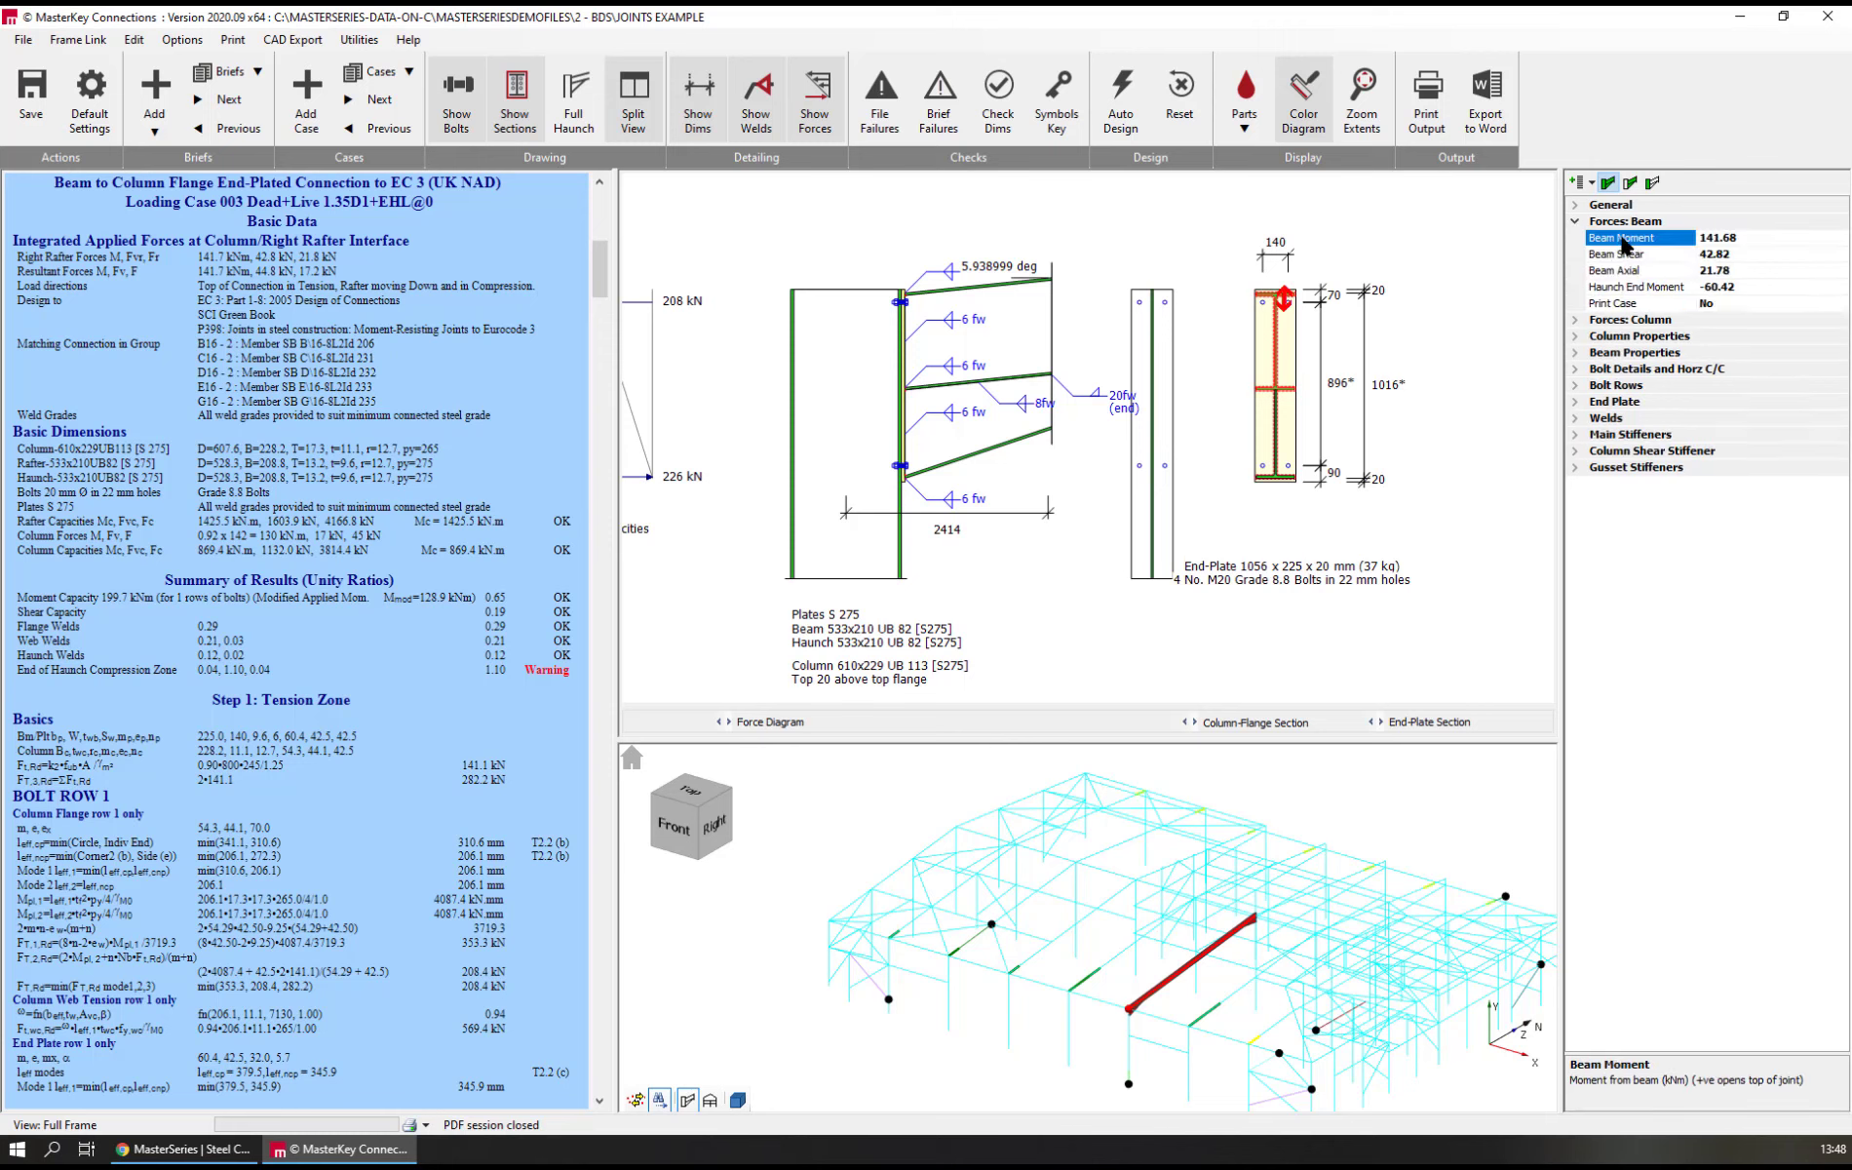
{"action": "type", "text": "0"}
{"action": "left_click", "coordinate": [1616, 254]}
{"action": "type", "text": "0"}
{"action": "left_click", "coordinate": [1615, 269]}
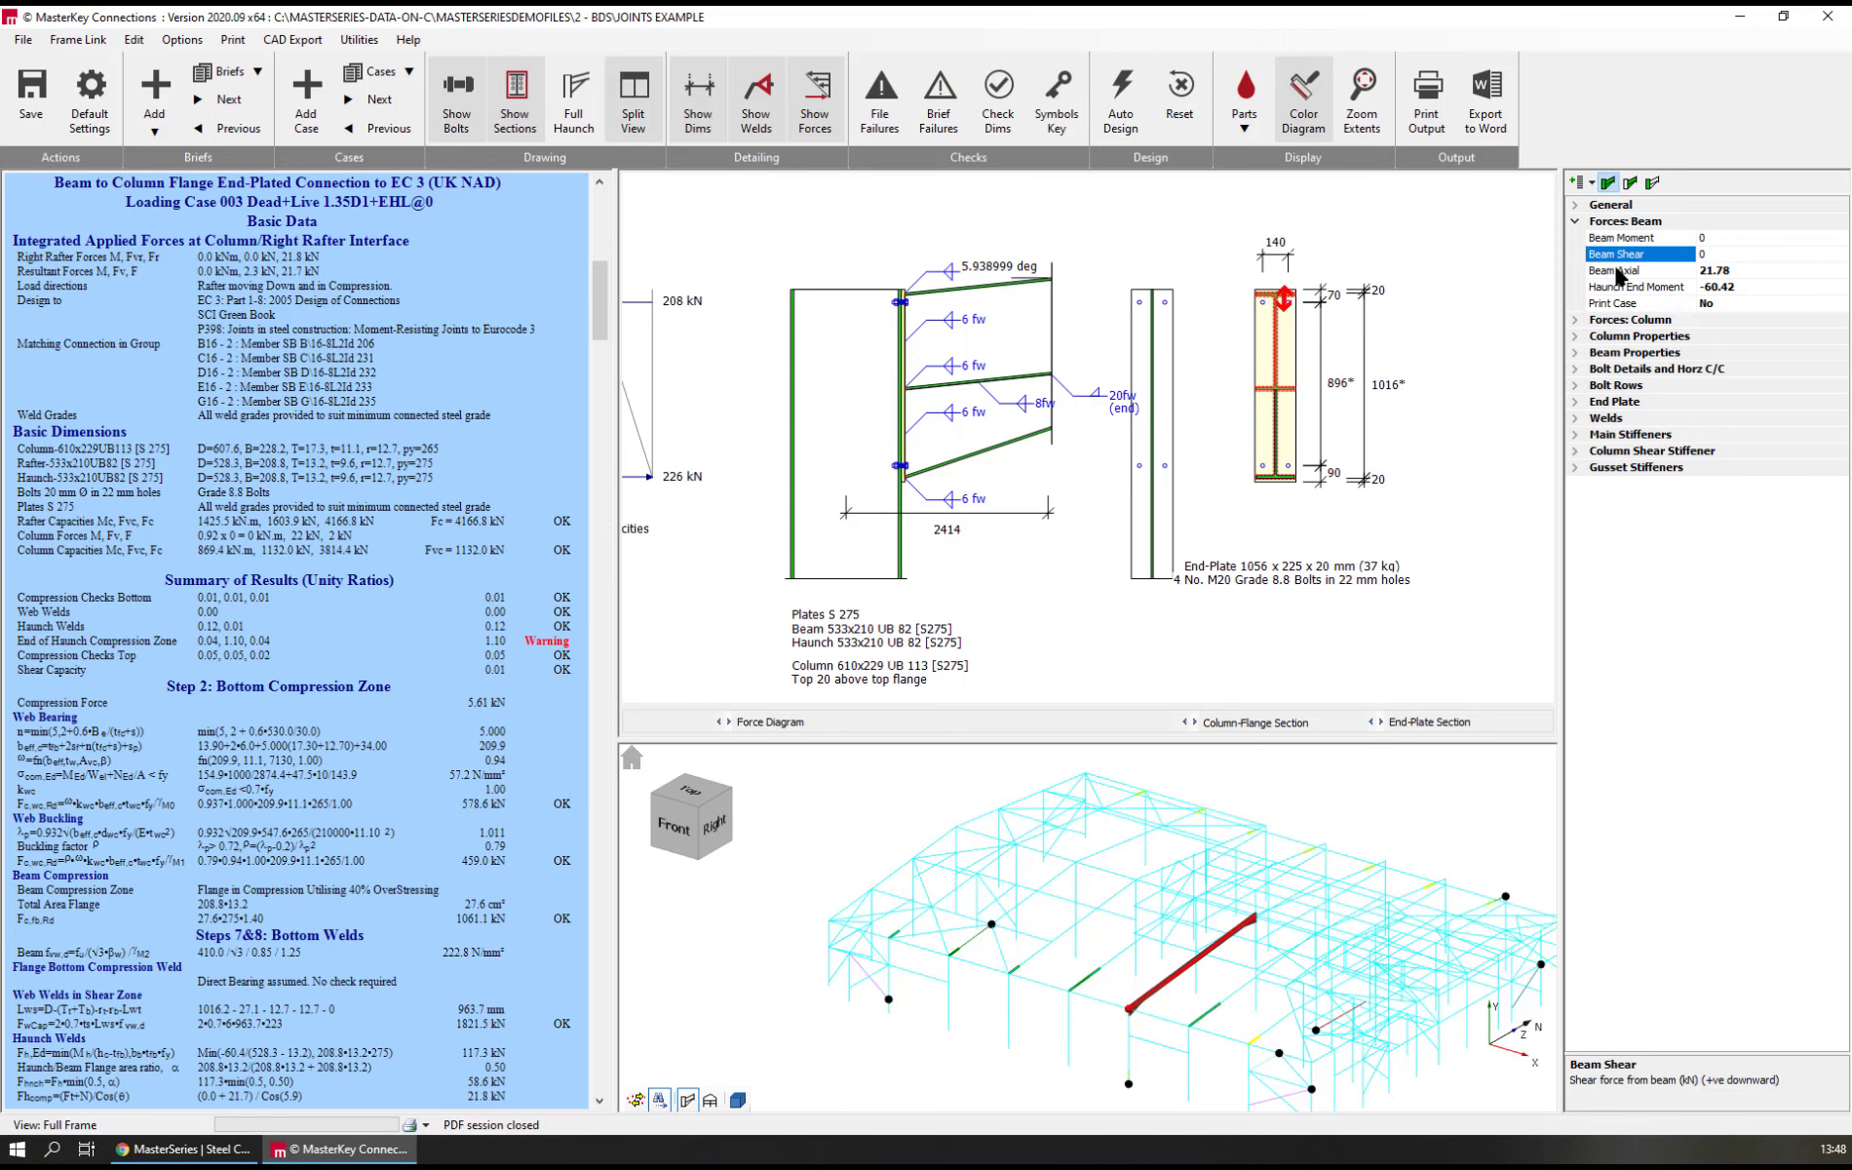
{"action": "type", "text": "0"}
{"action": "left_click", "coordinate": [1620, 287]}
{"action": "type", "text": "0"}
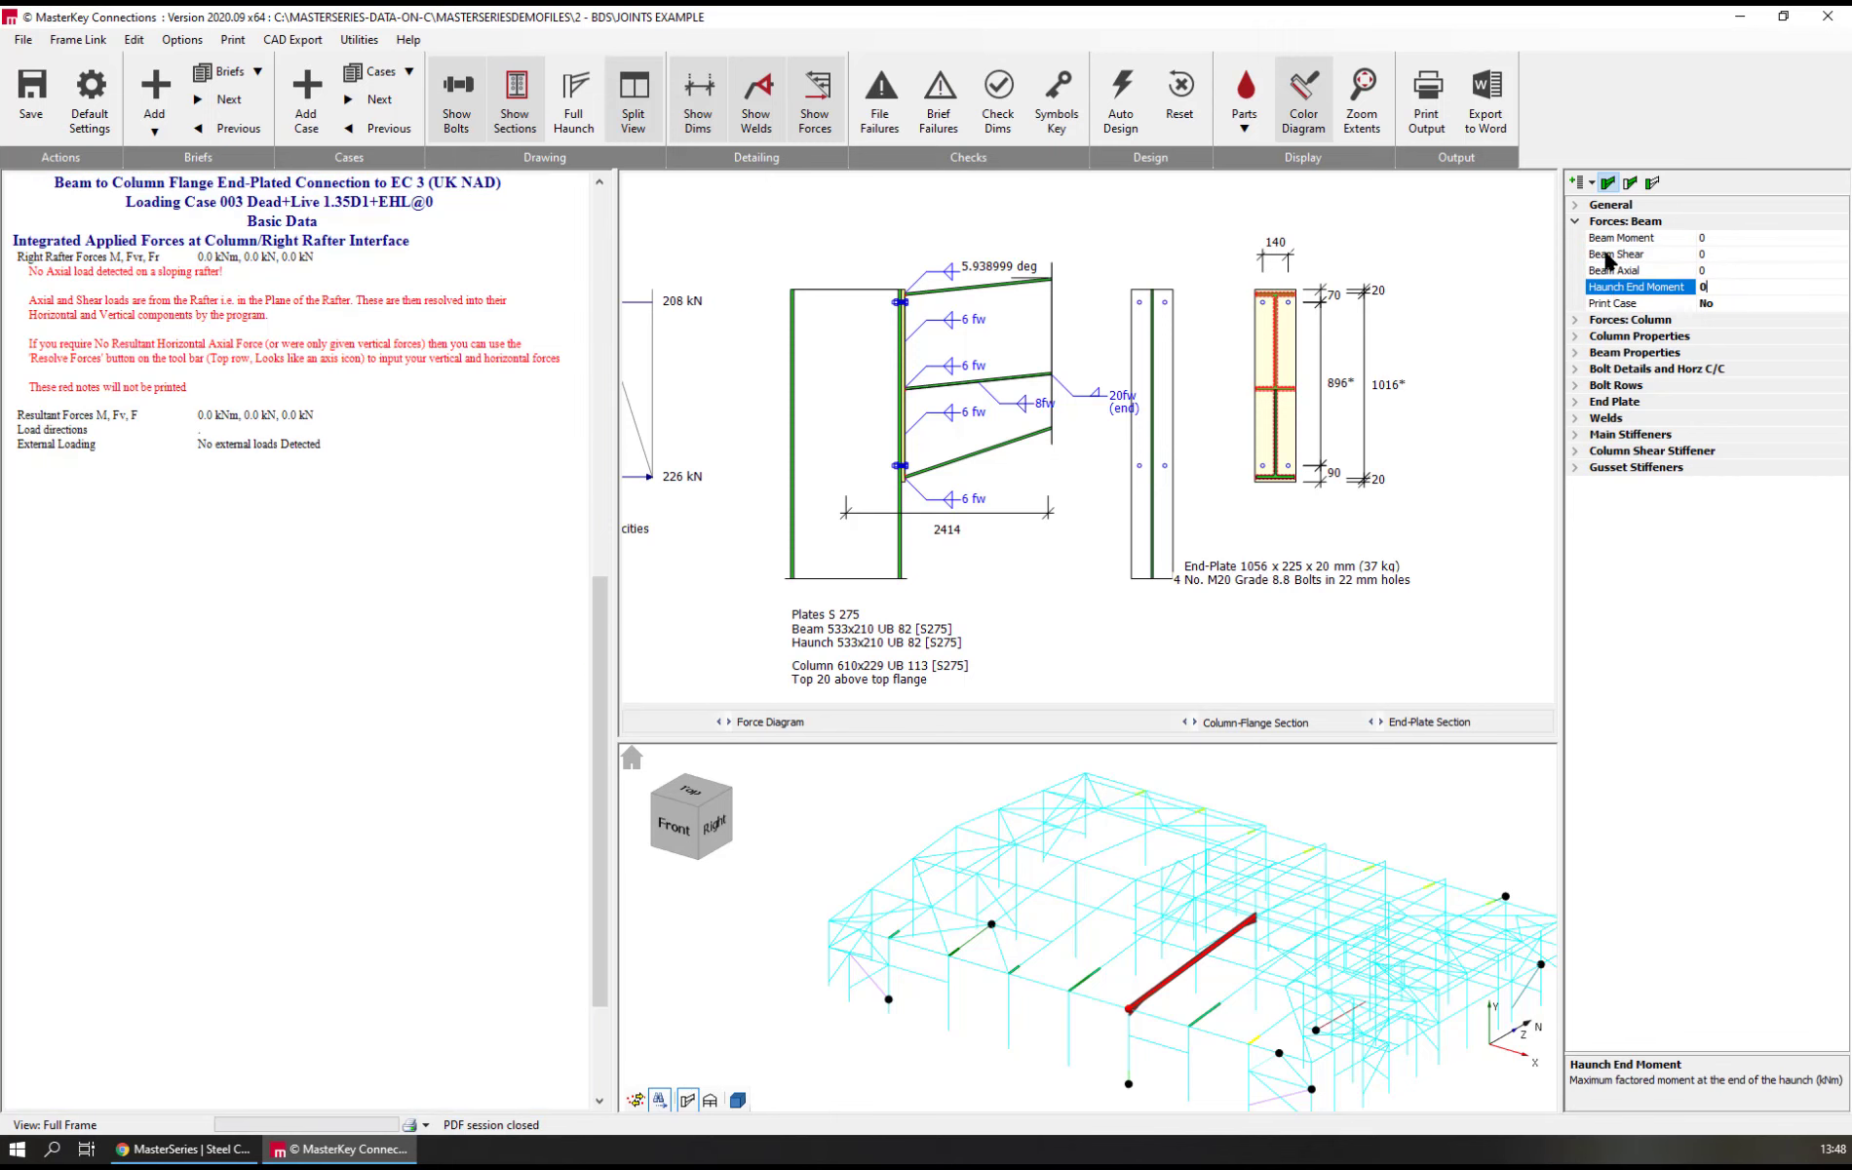
{"action": "key", "text": "Return"}
Set the beam moment, shear and axial force to 1 each, and enable printing of this loading case
{"action": "left_click", "coordinate": [1606, 237]}
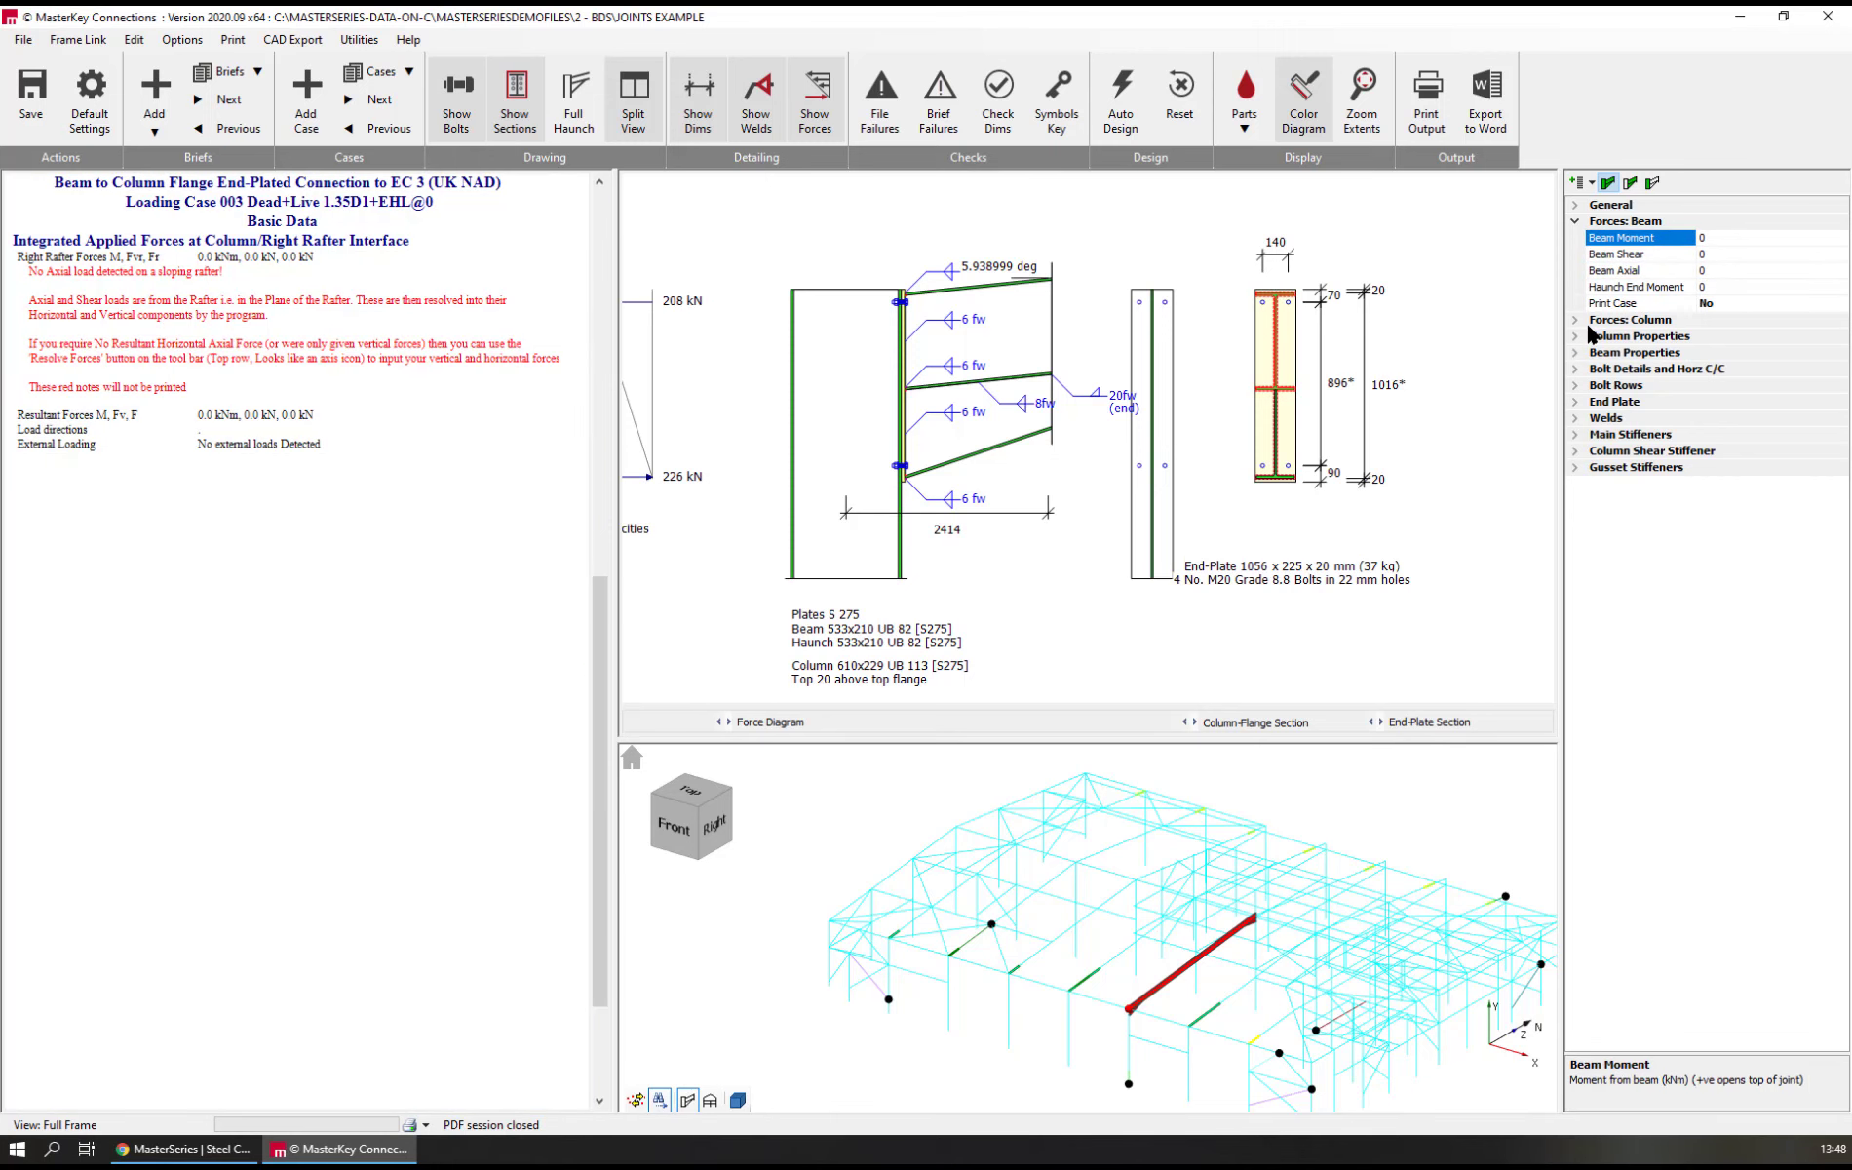
{"action": "type", "text": "1"}
{"action": "key", "text": "Tab"}
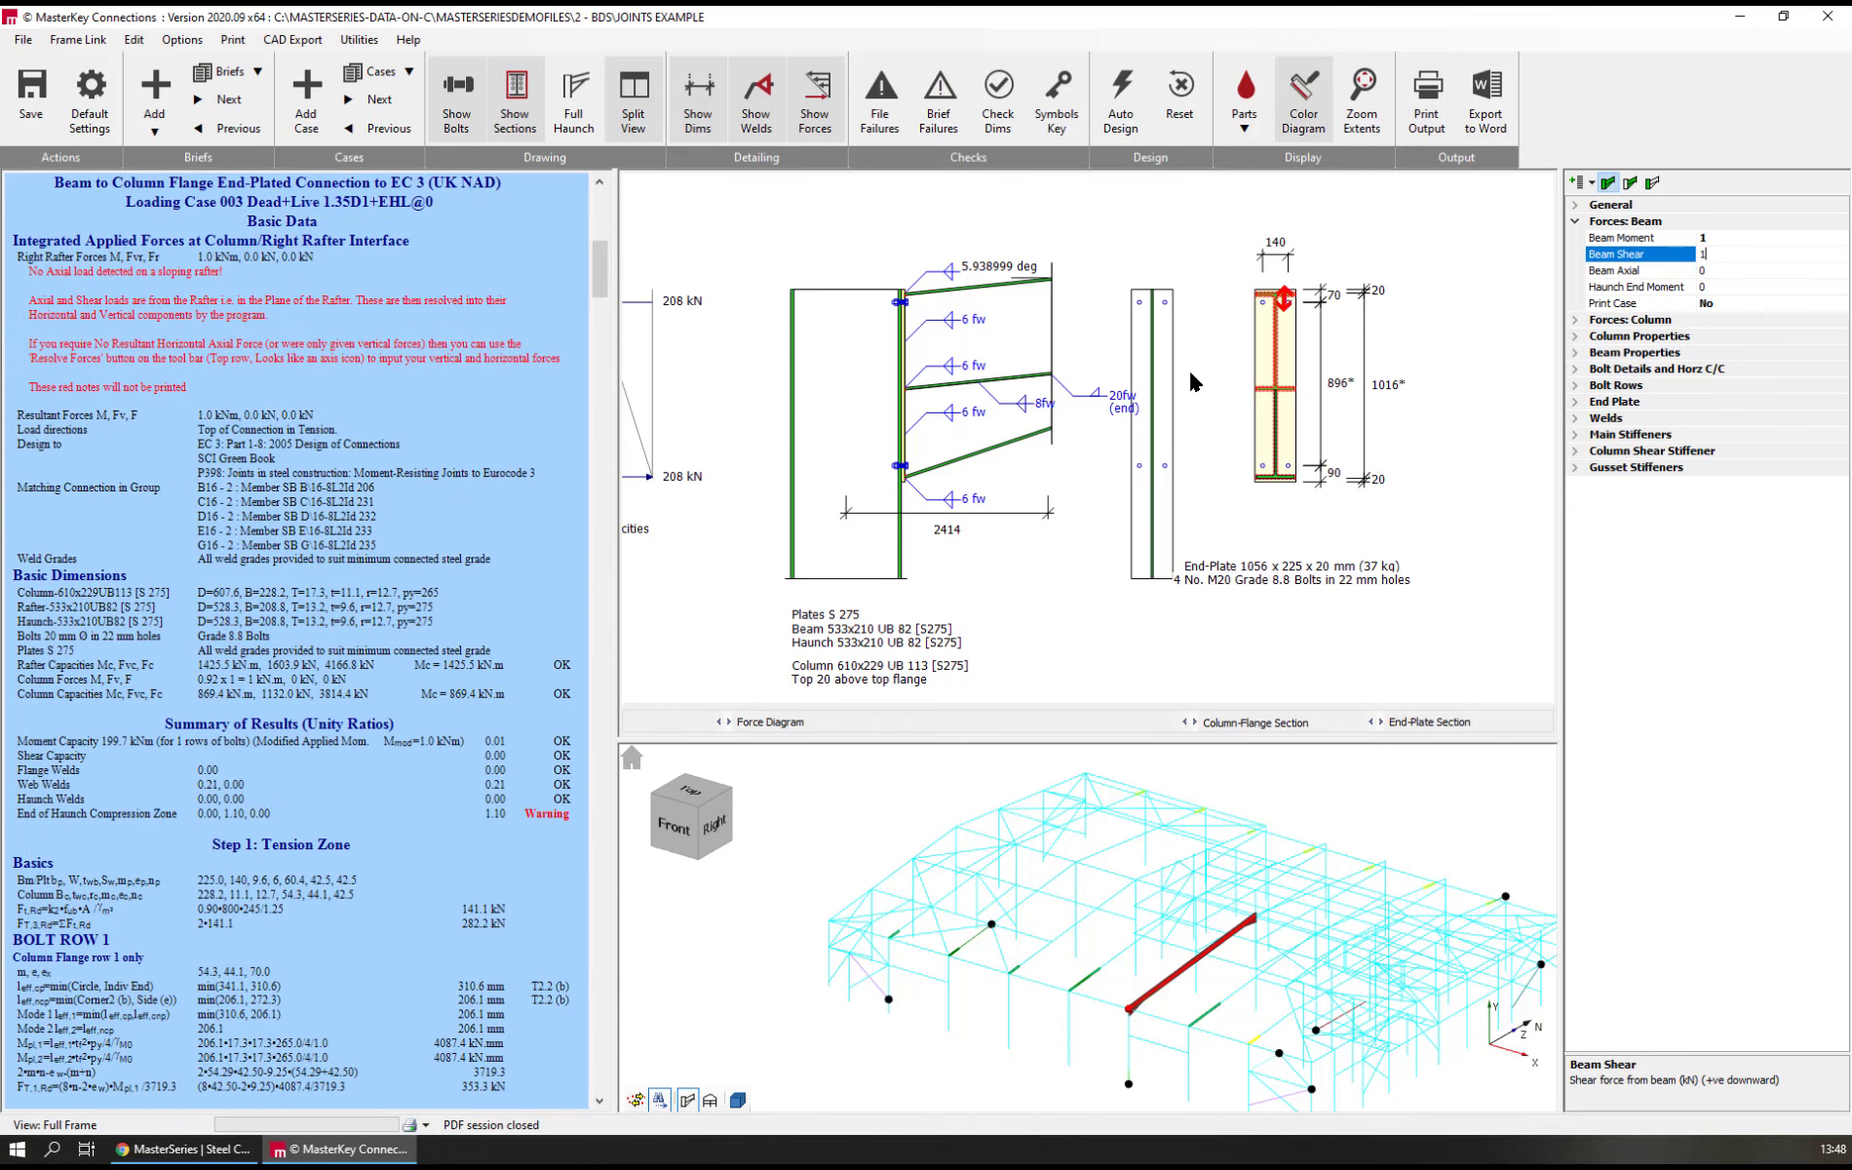
{"action": "left_click", "coordinate": [1597, 271]}
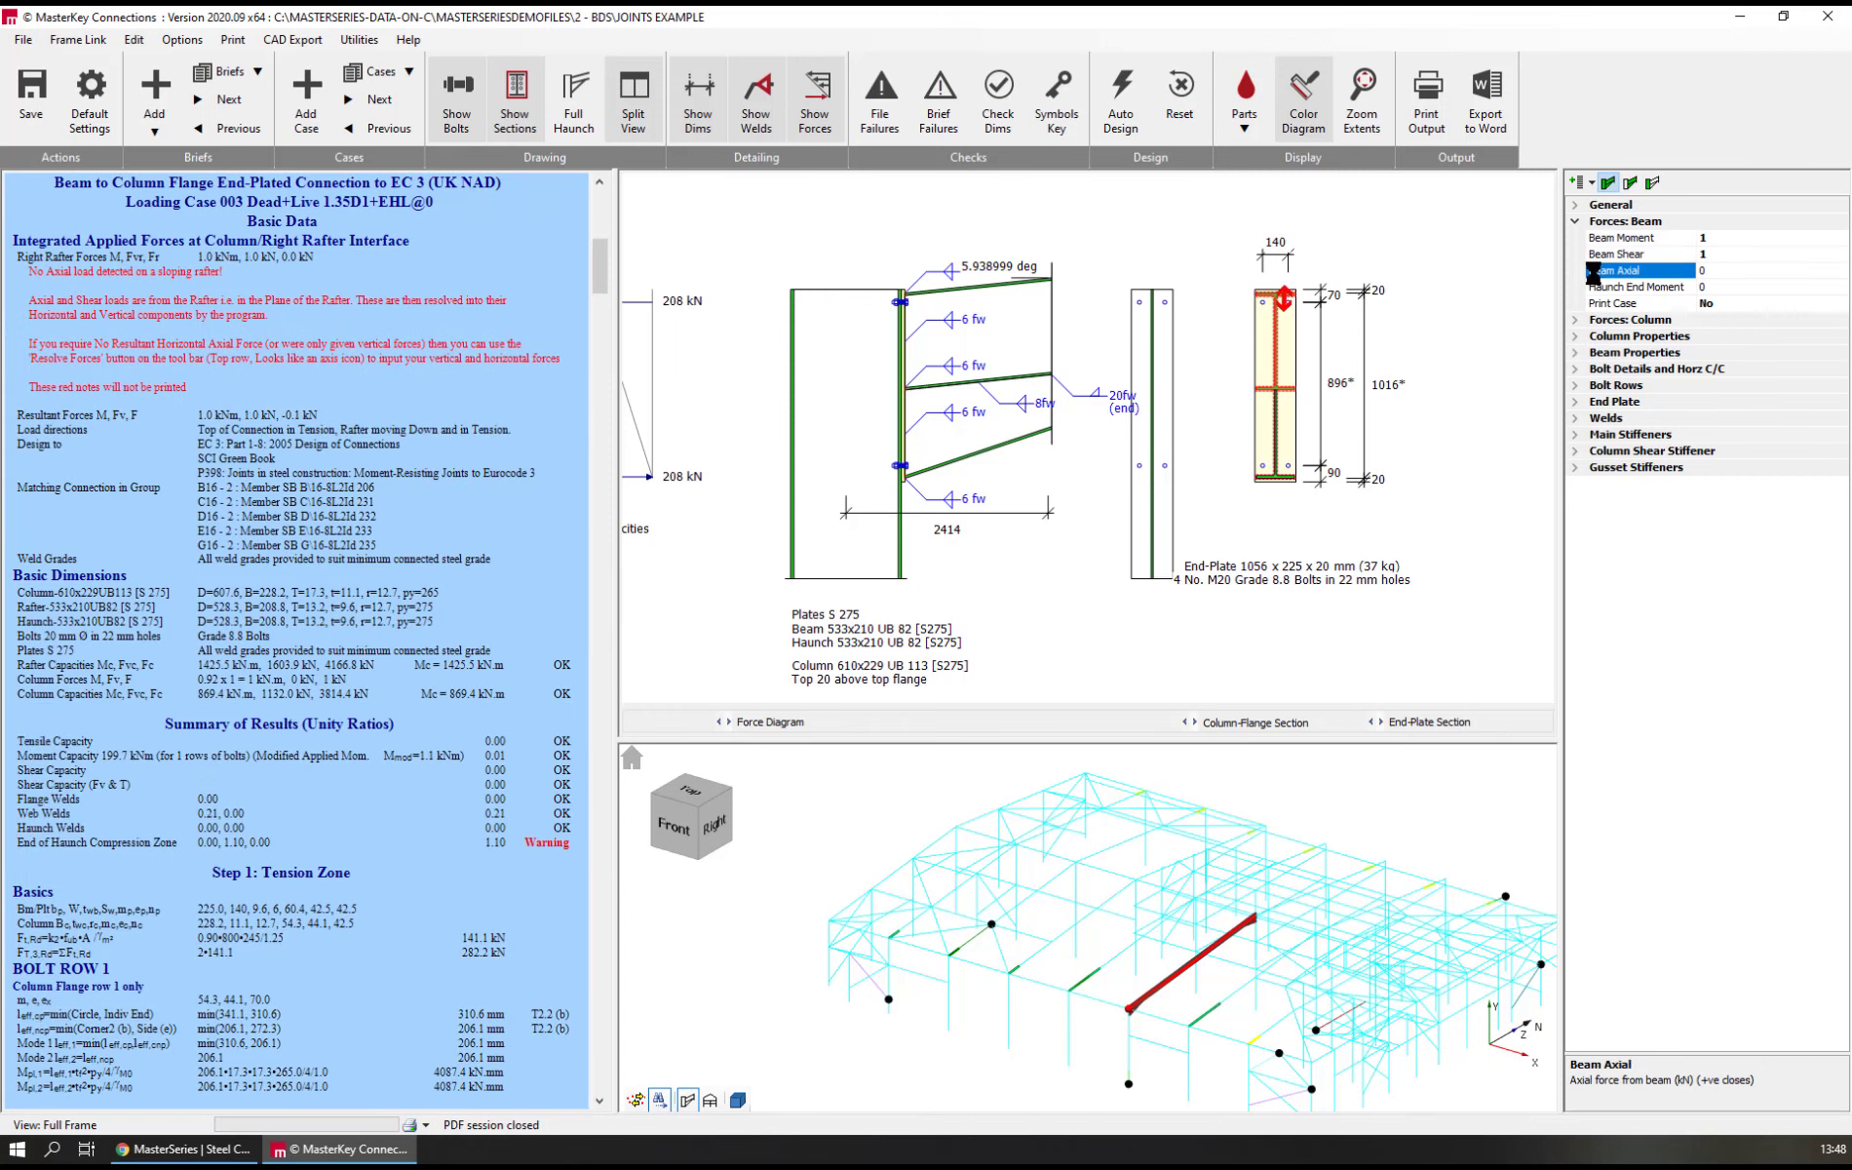
{"action": "type", "text": "10"}
{"action": "key", "text": "BackSpace"}
{"action": "double_click", "coordinate": [1605, 304]}
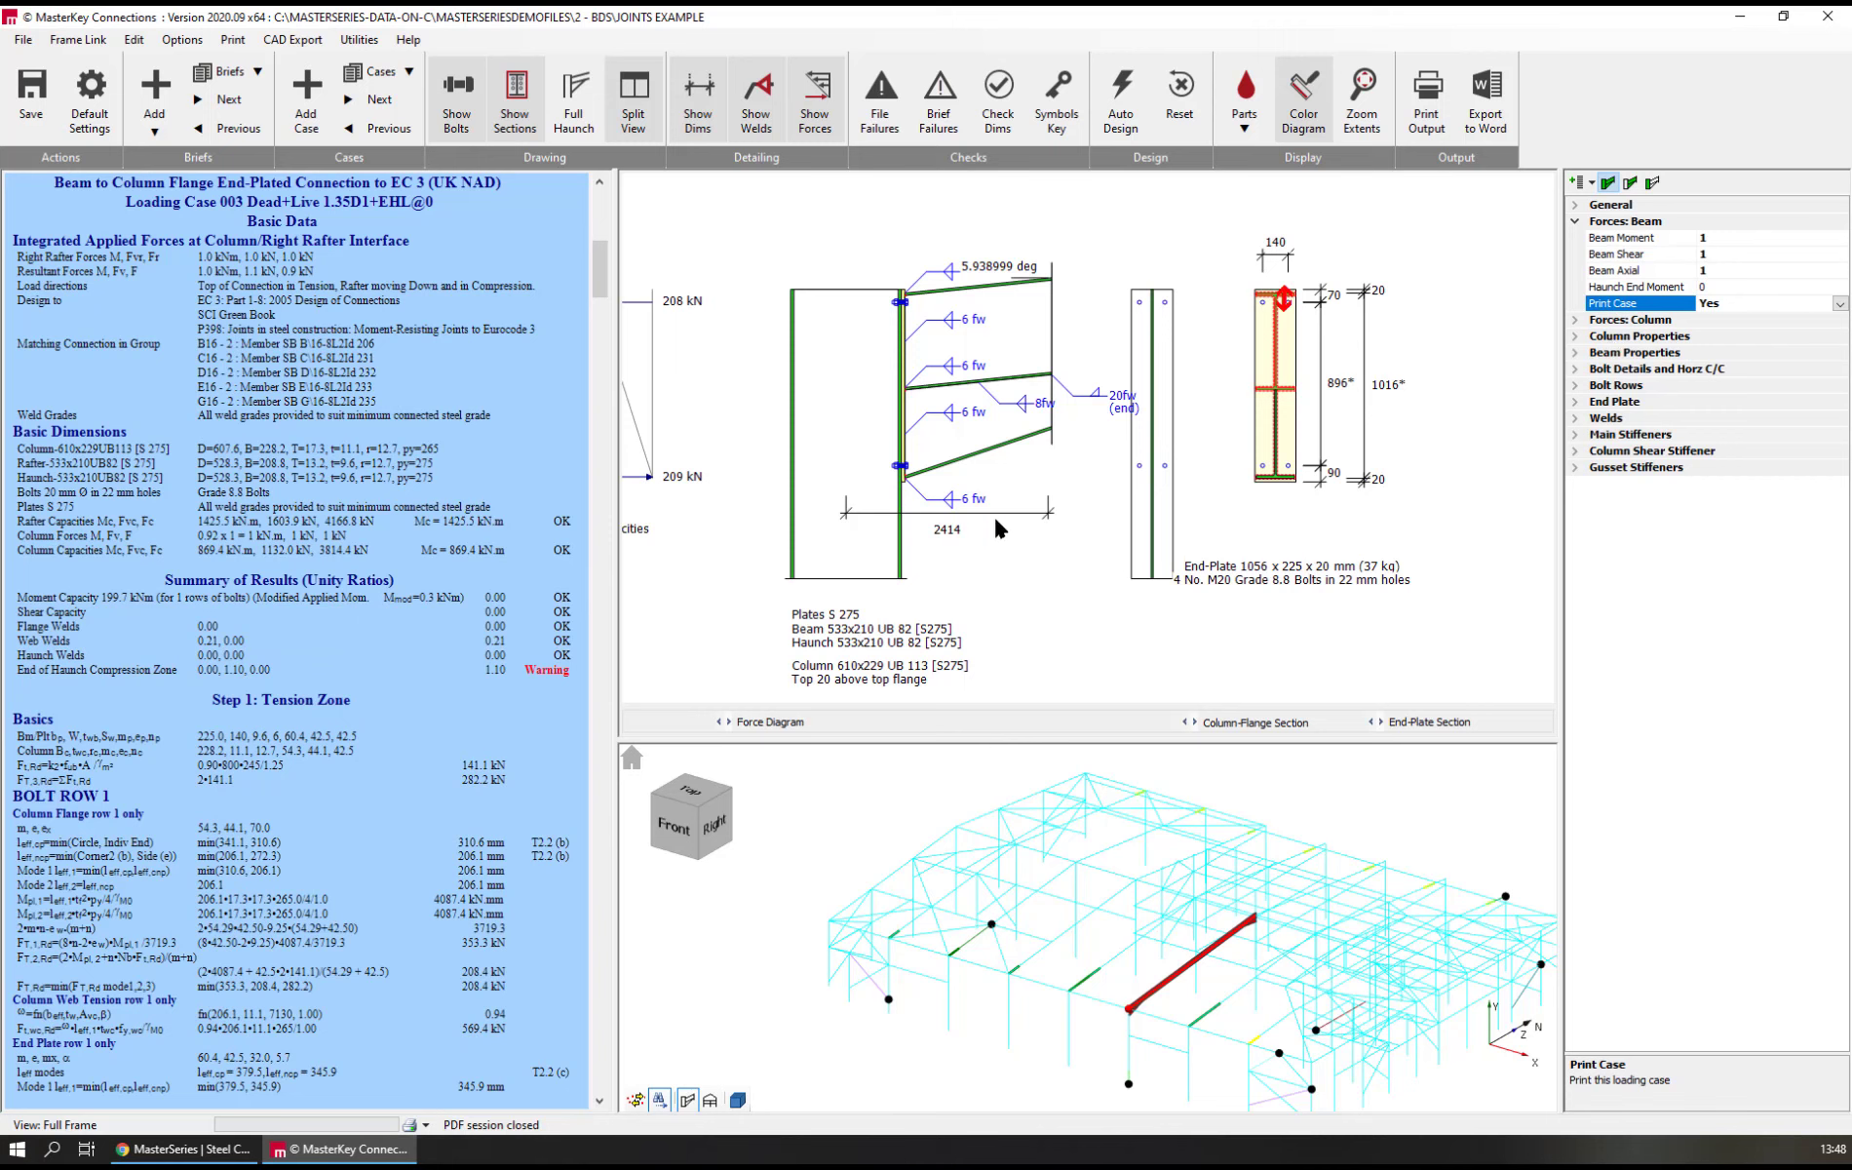
Set the haunch welds' flange end weld size to 6 mm, trying the default value of 0 in between
{"action": "left_click", "coordinate": [1123, 408]}
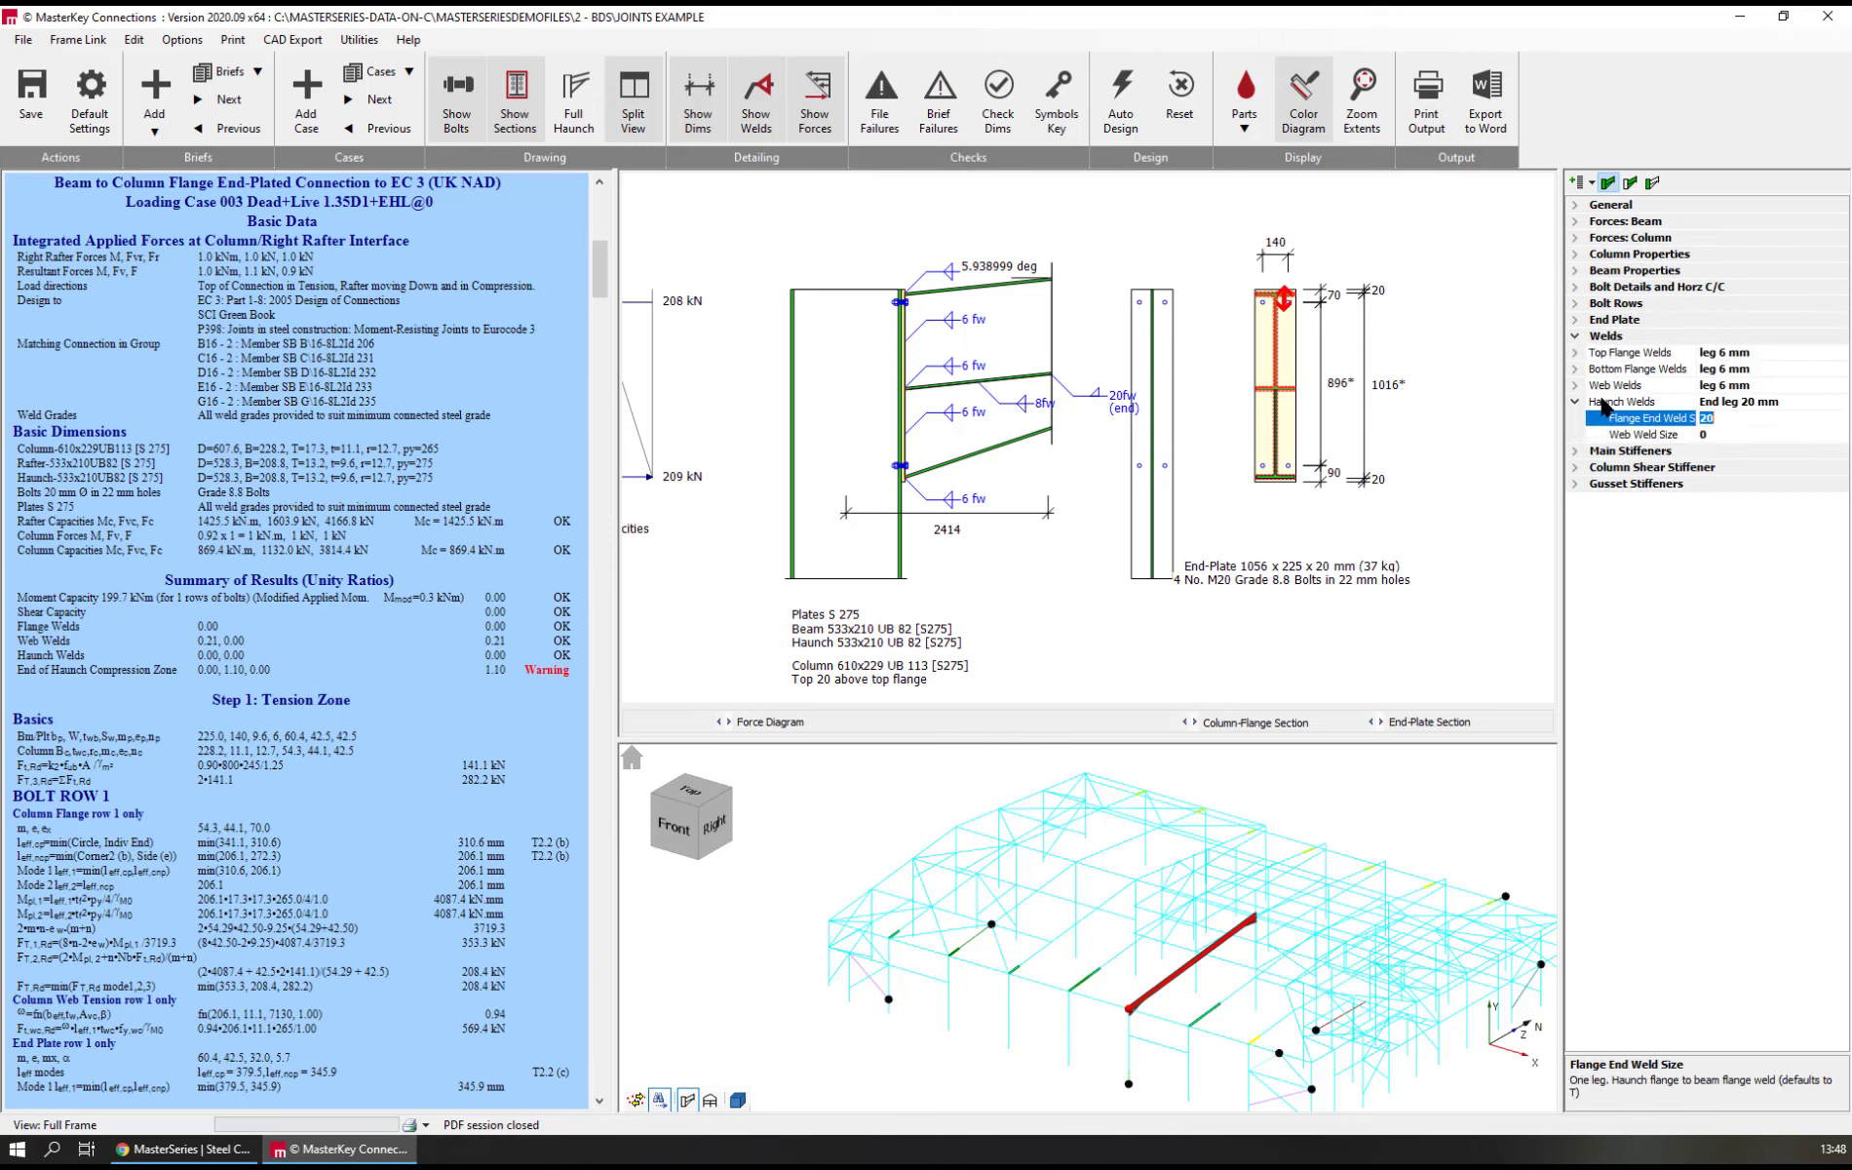
{"action": "left_click", "coordinate": [1636, 403]}
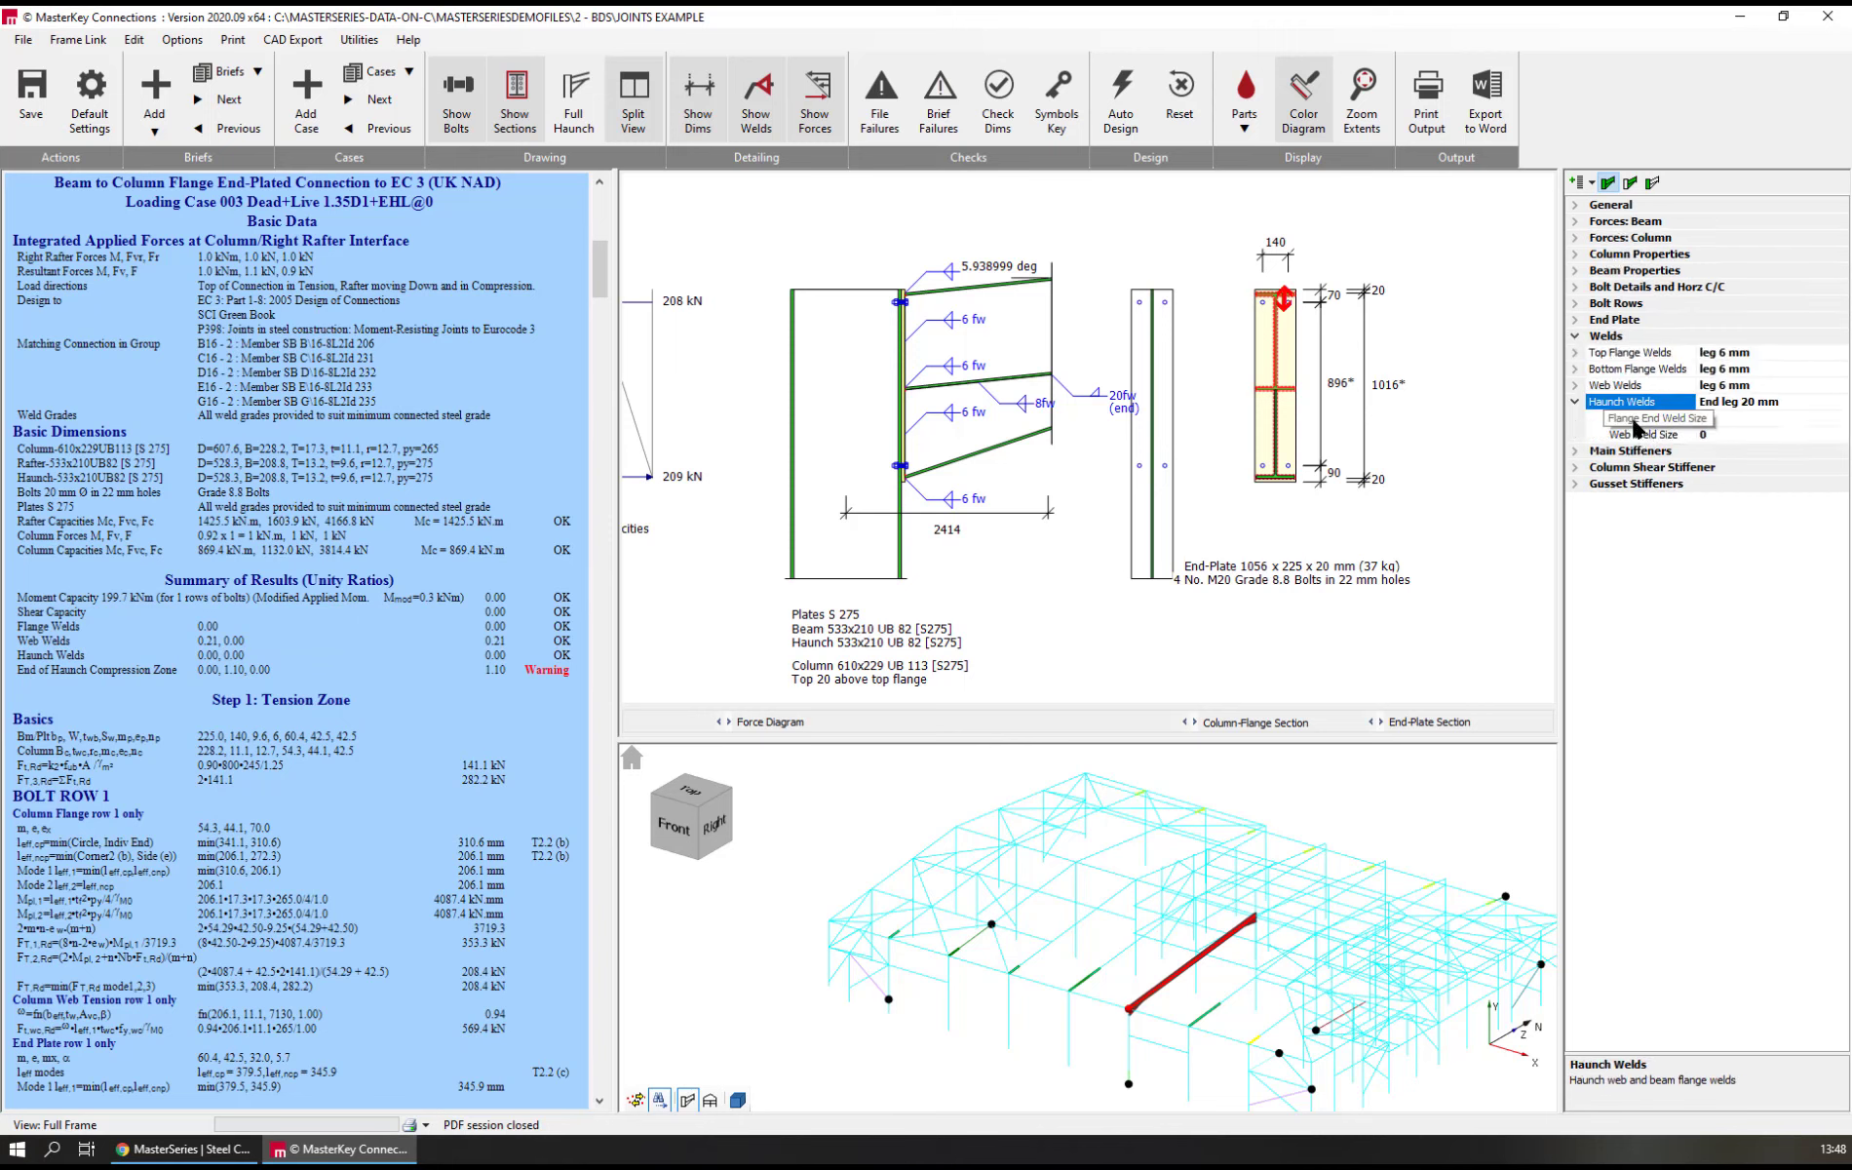
{"action": "left_click", "coordinate": [1633, 418]}
{"action": "type", "text": "6"}
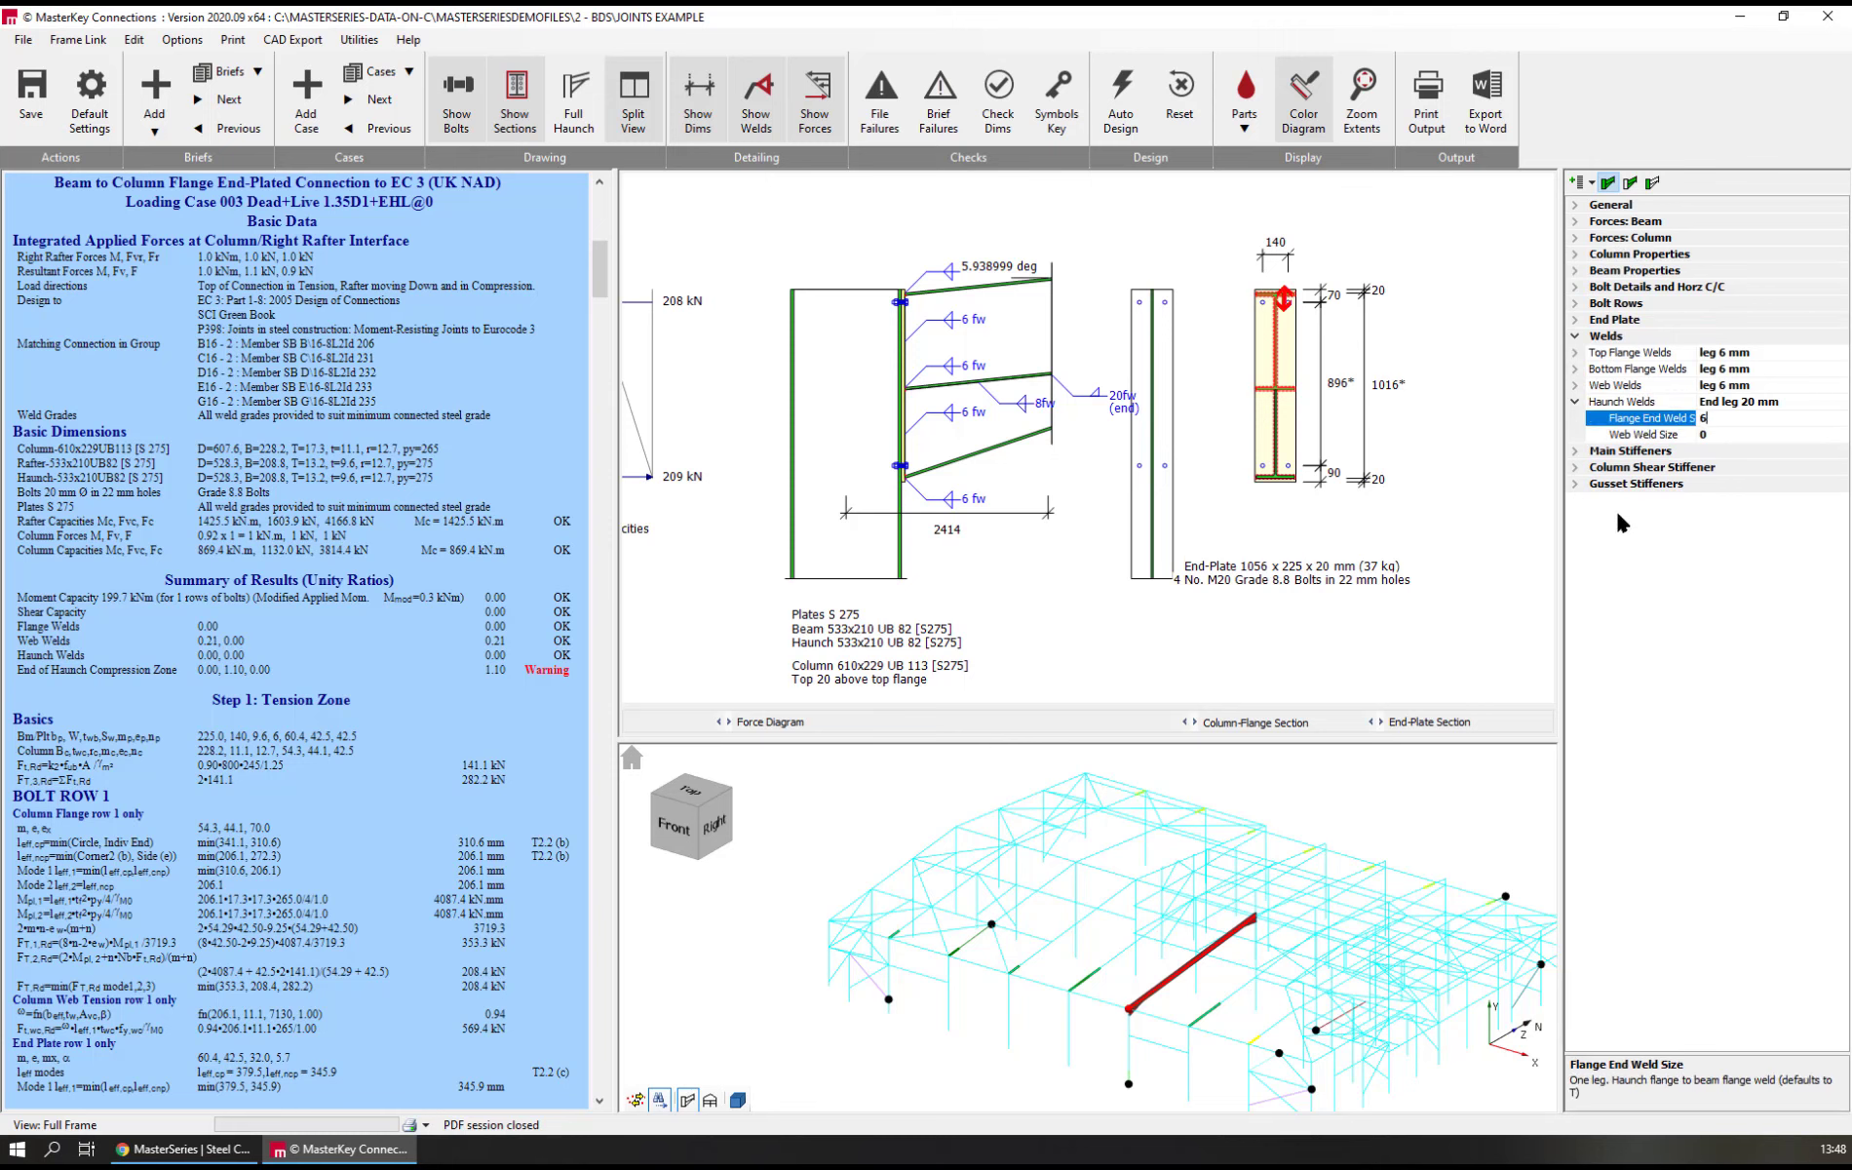
{"action": "key", "text": "Return"}
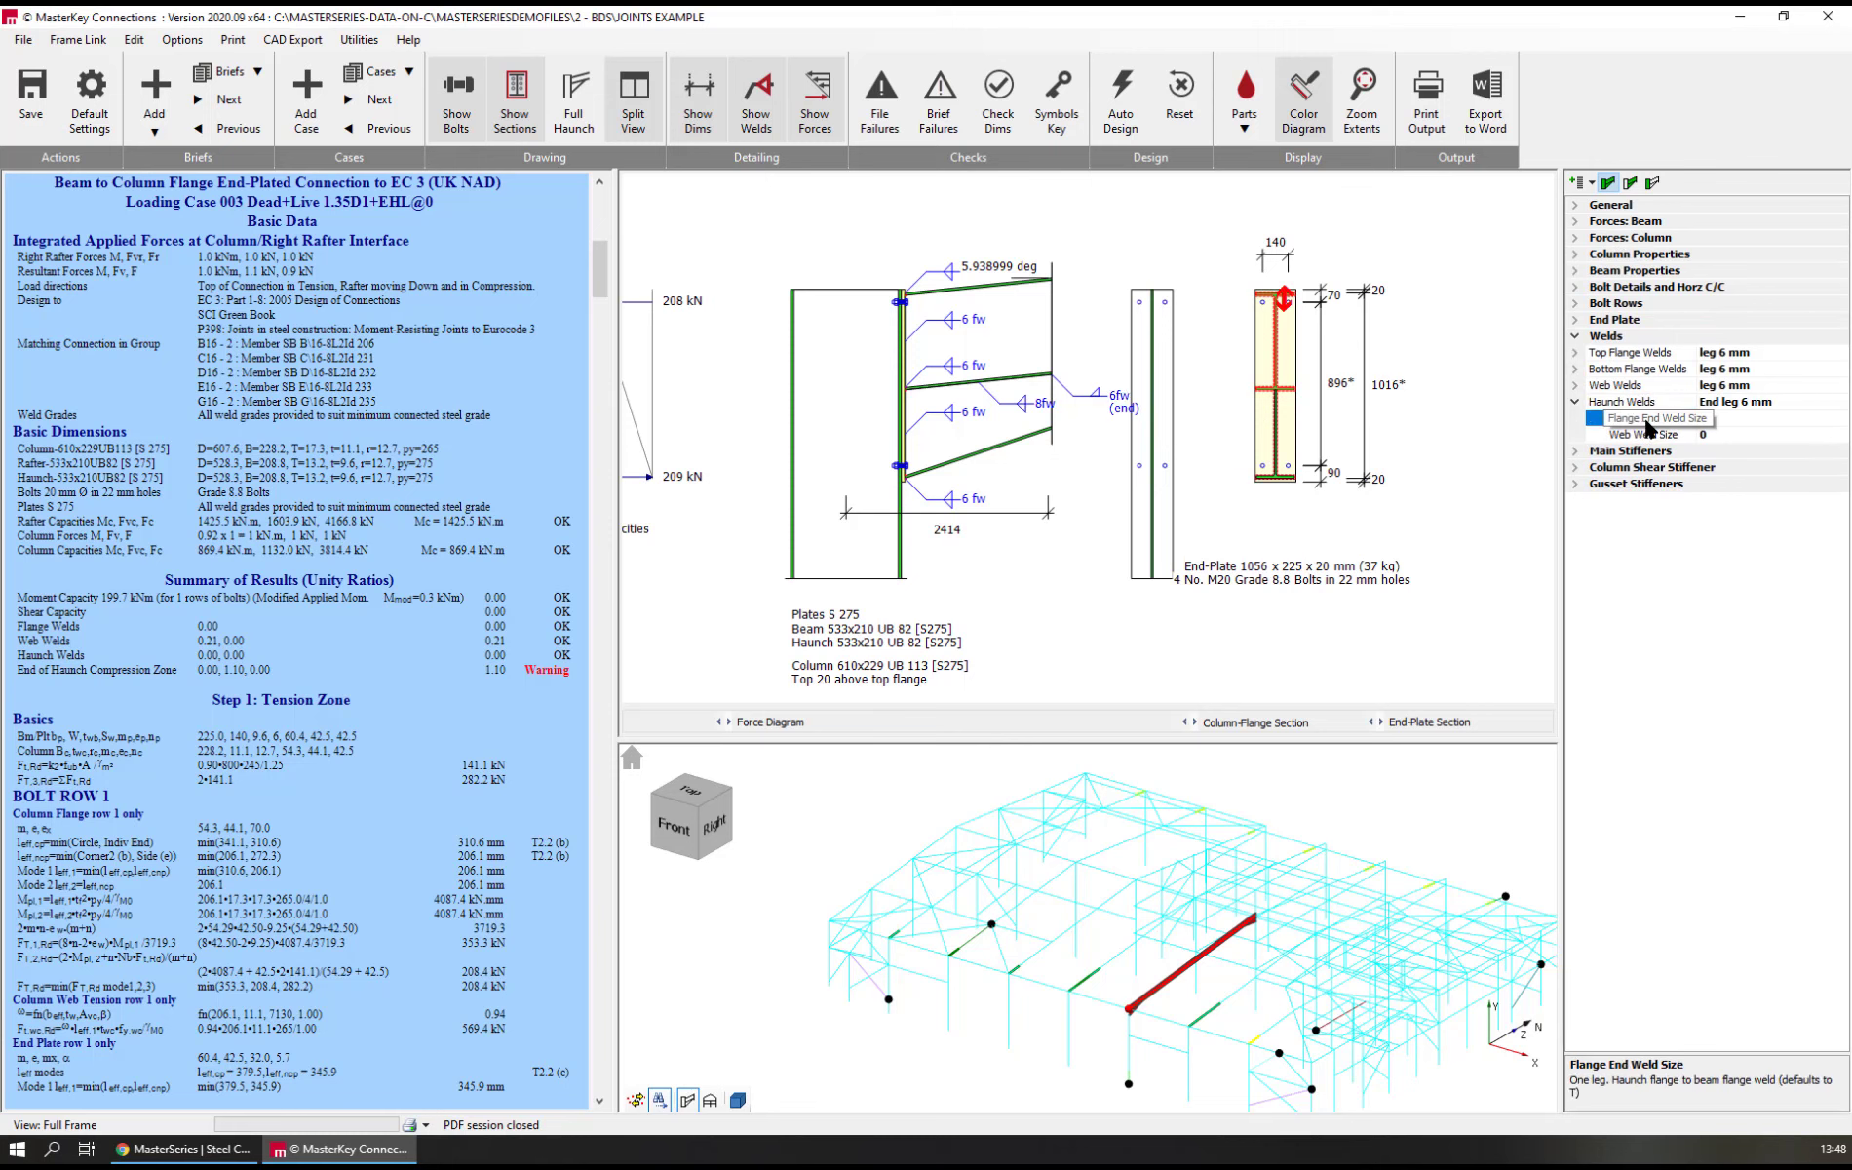
{"action": "type", "text": "0"}
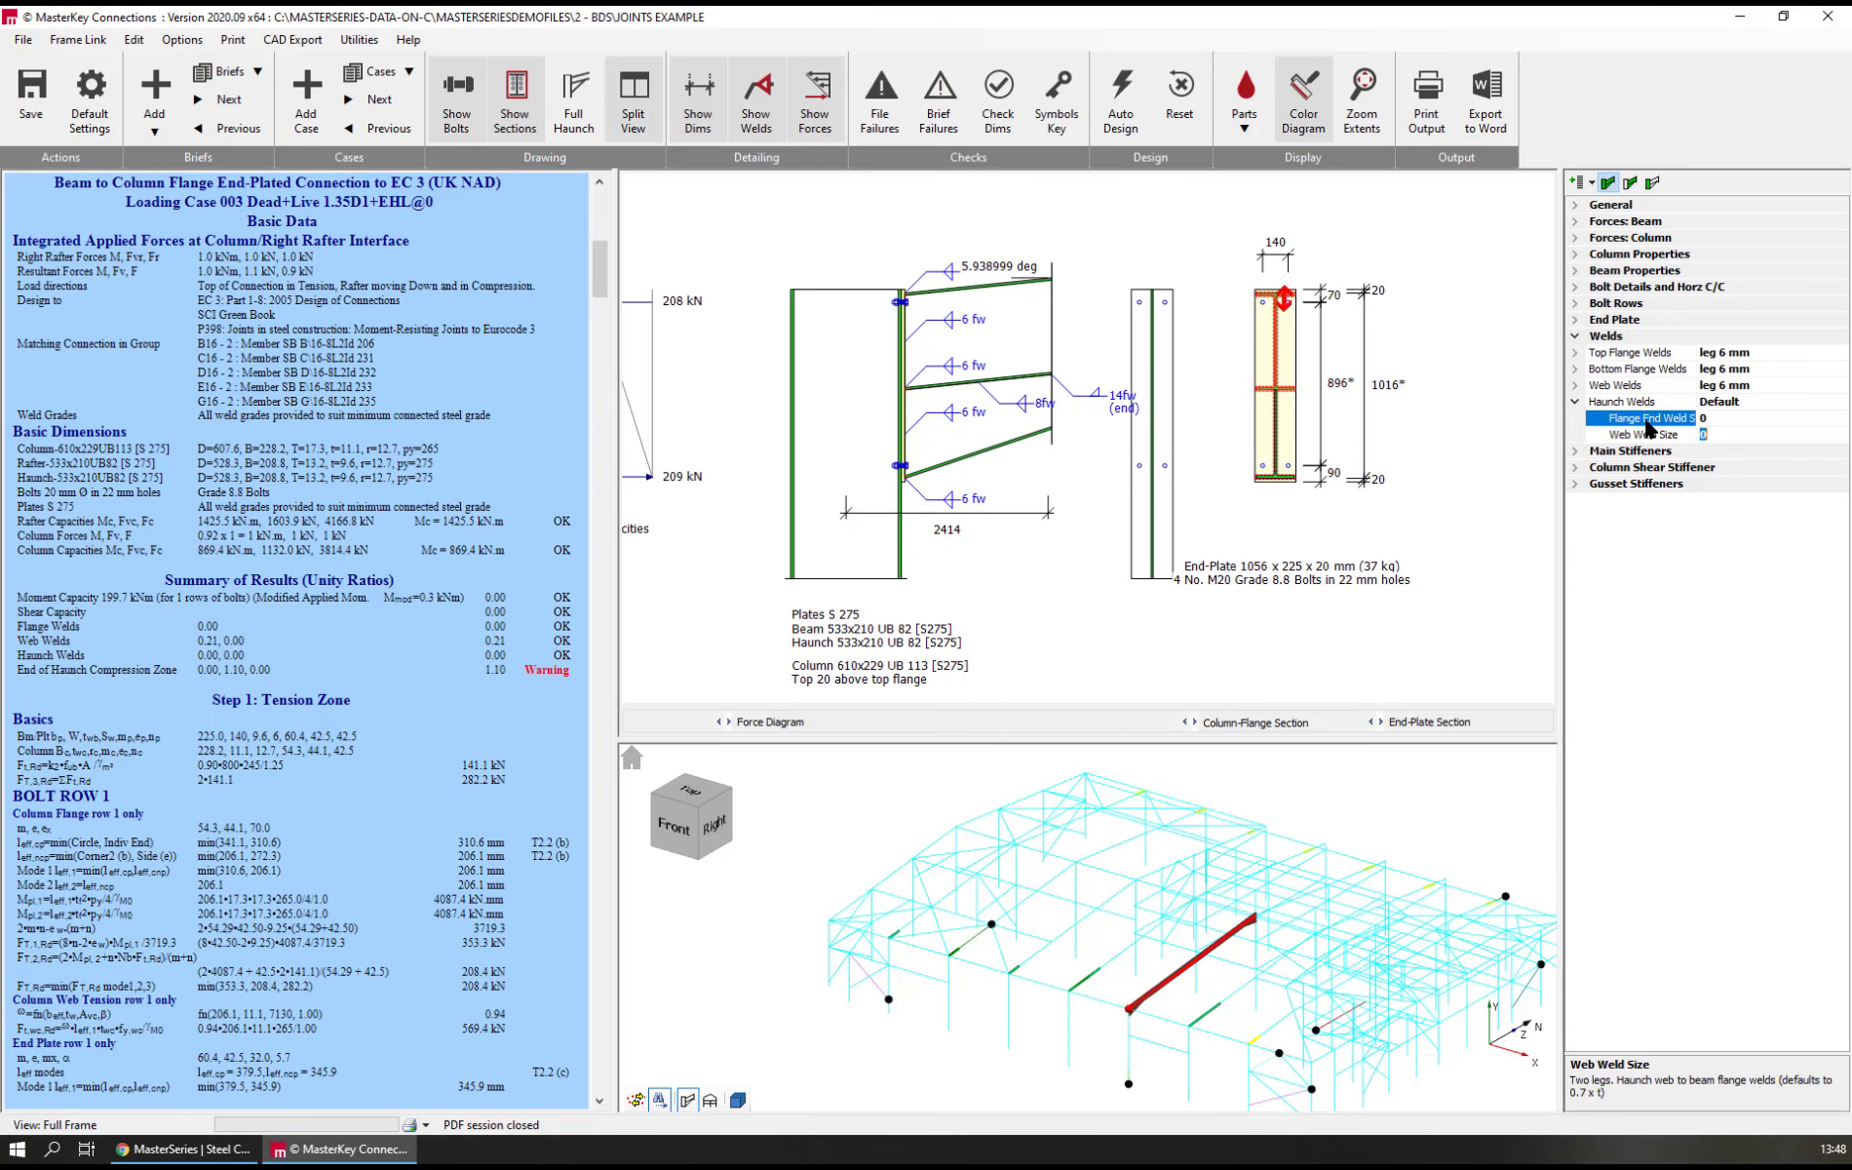
{"action": "key", "text": "Tab"}
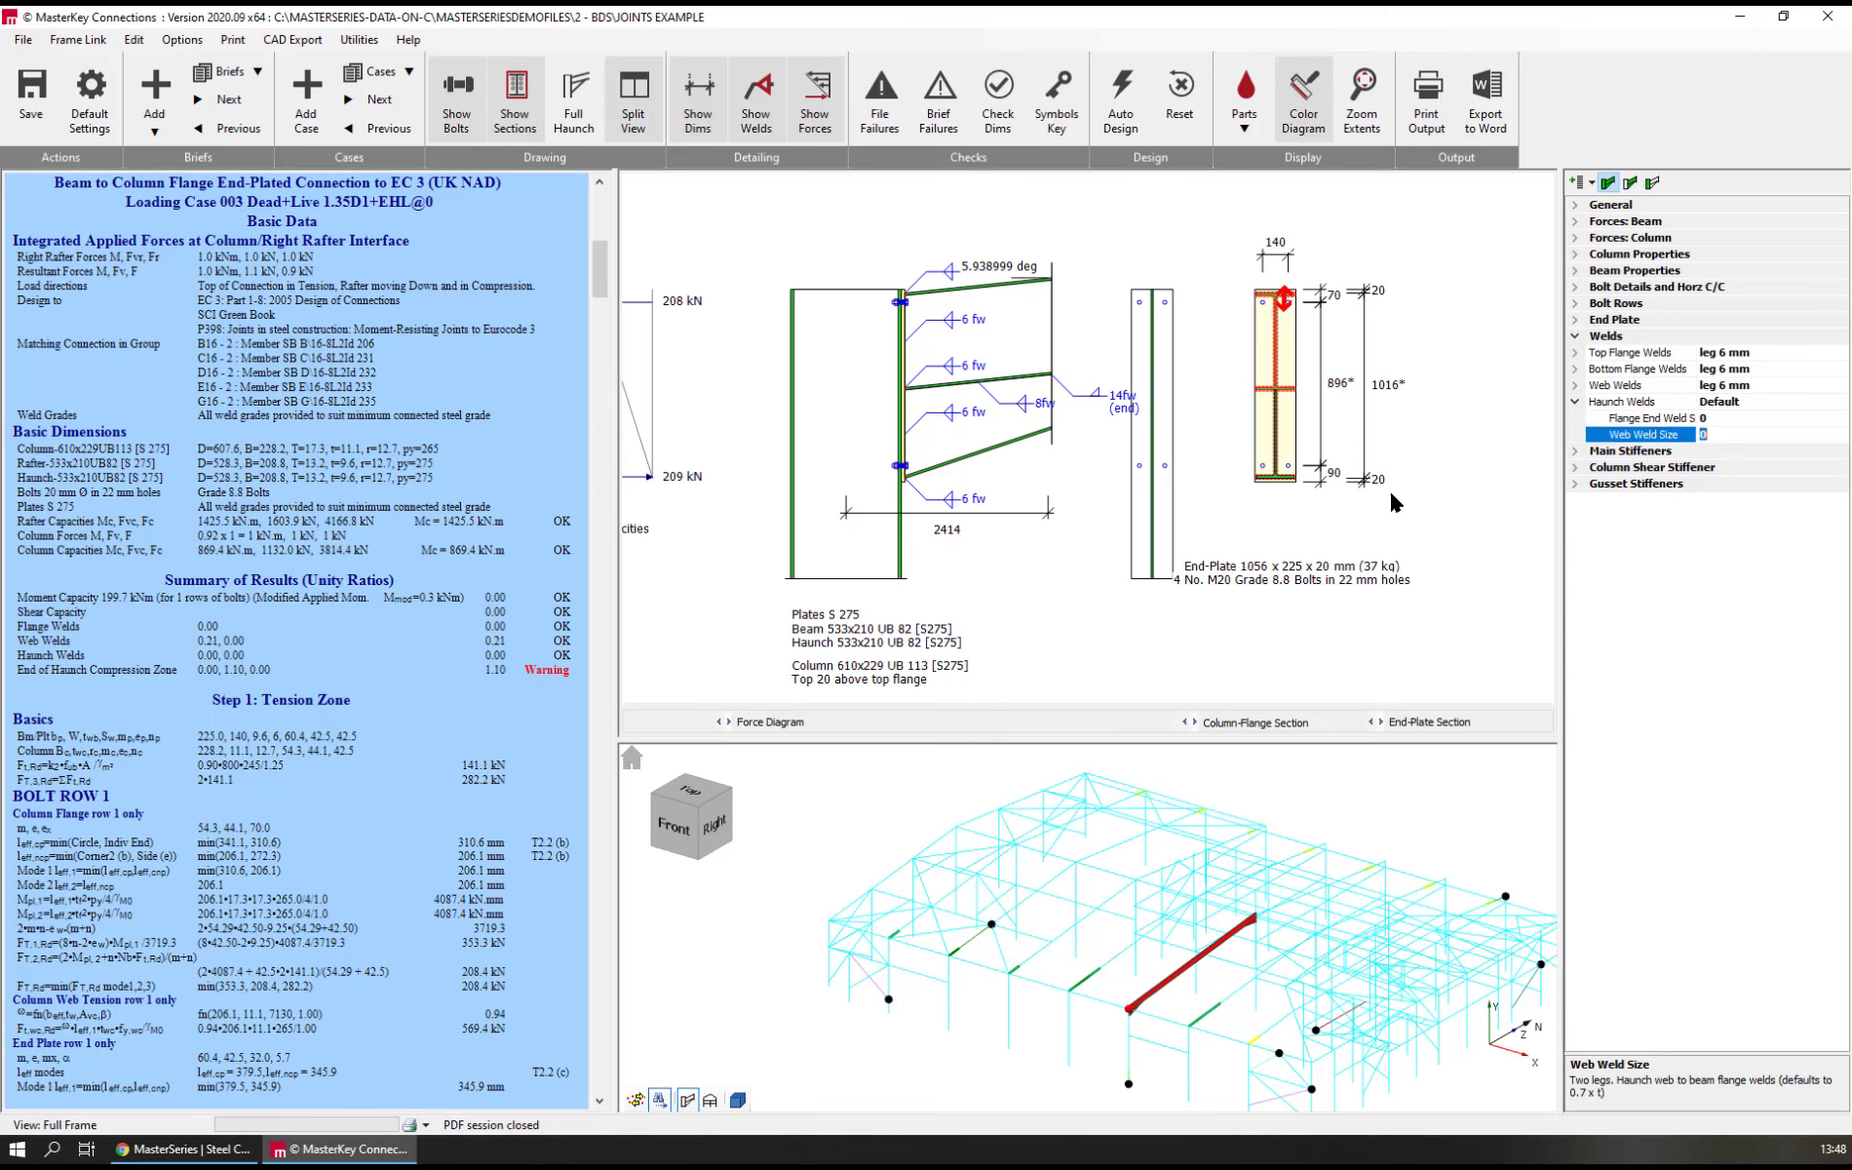
{"action": "left_click", "coordinate": [1627, 420]}
{"action": "type", "text": "6"}
{"action": "key", "text": "Return"}
Start saving the joint as a user template, entering the demo template's name and adding the tag Haunched
{"action": "left_click", "coordinate": [182, 42]}
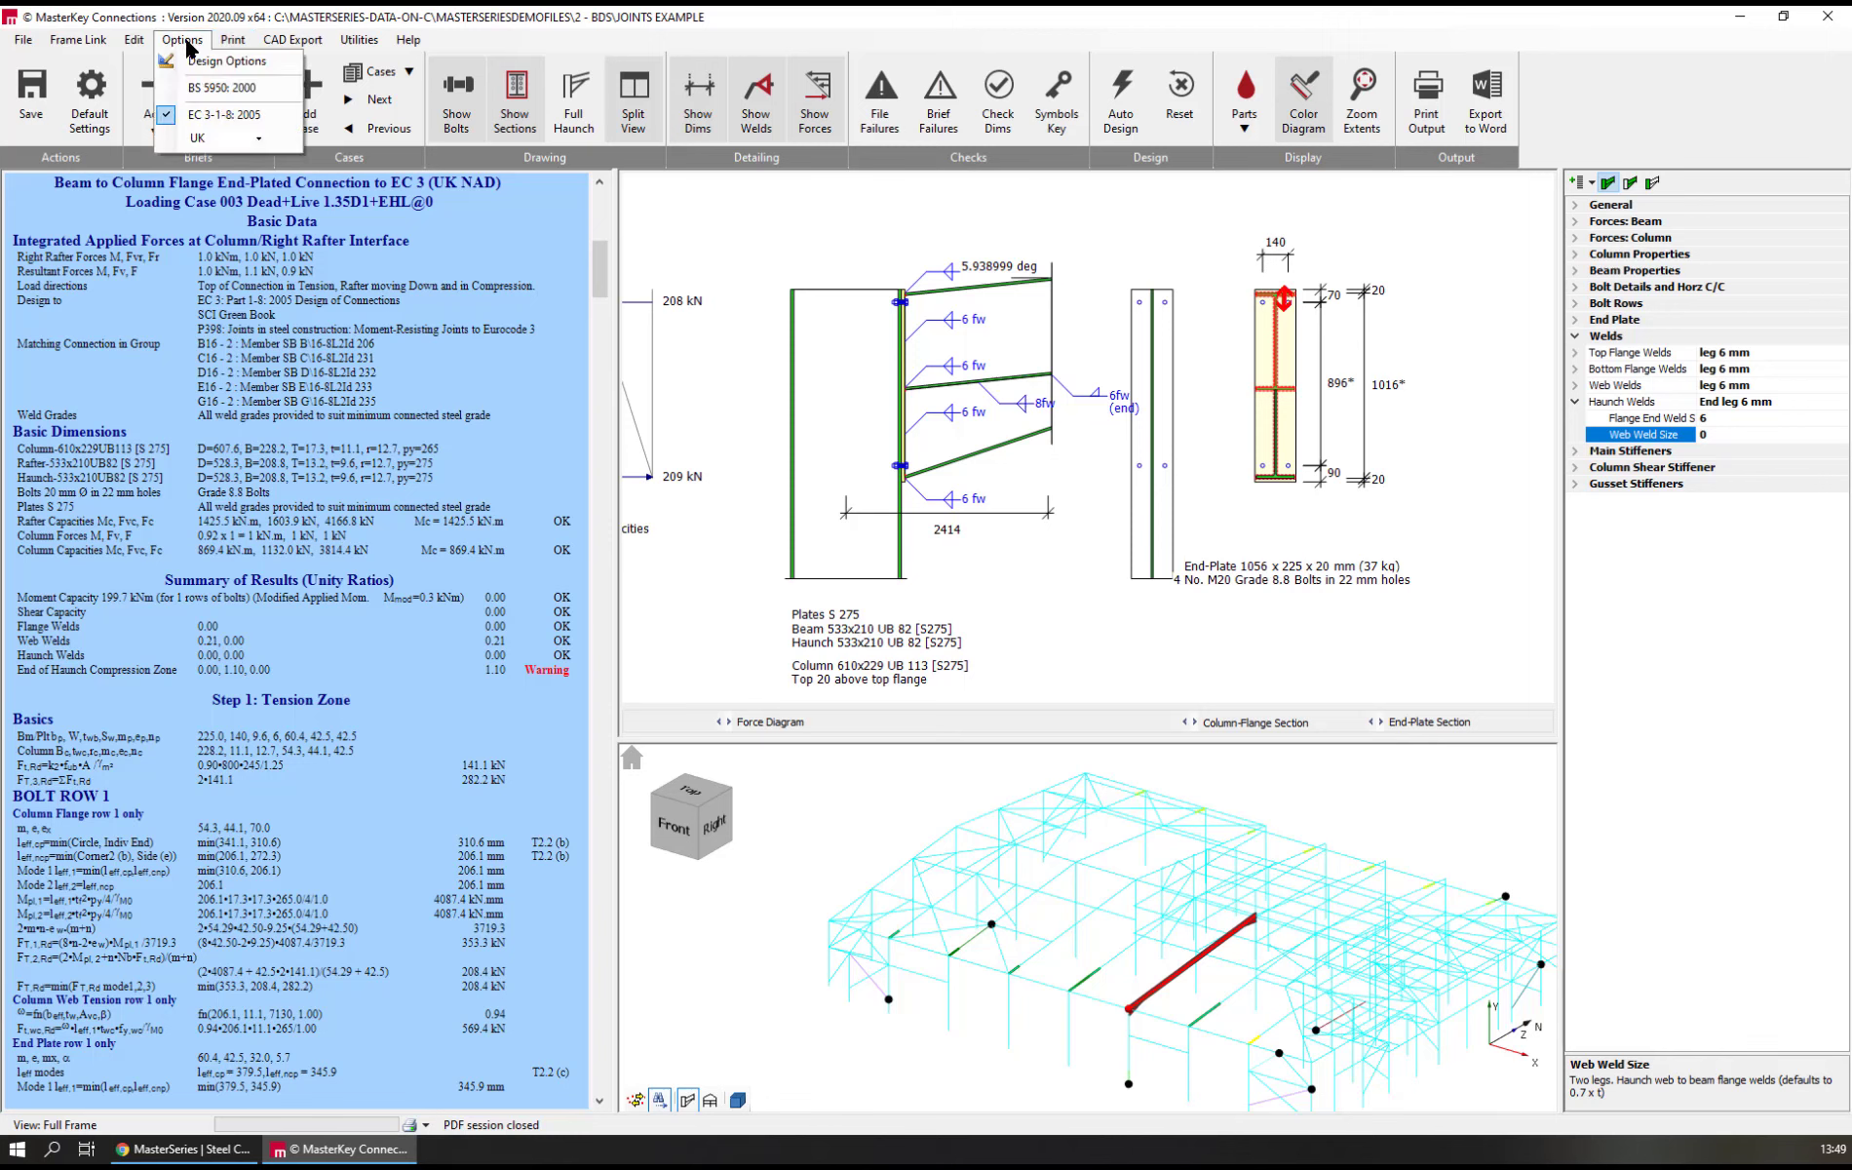
{"action": "mouse_move", "coordinate": [355, 39]}
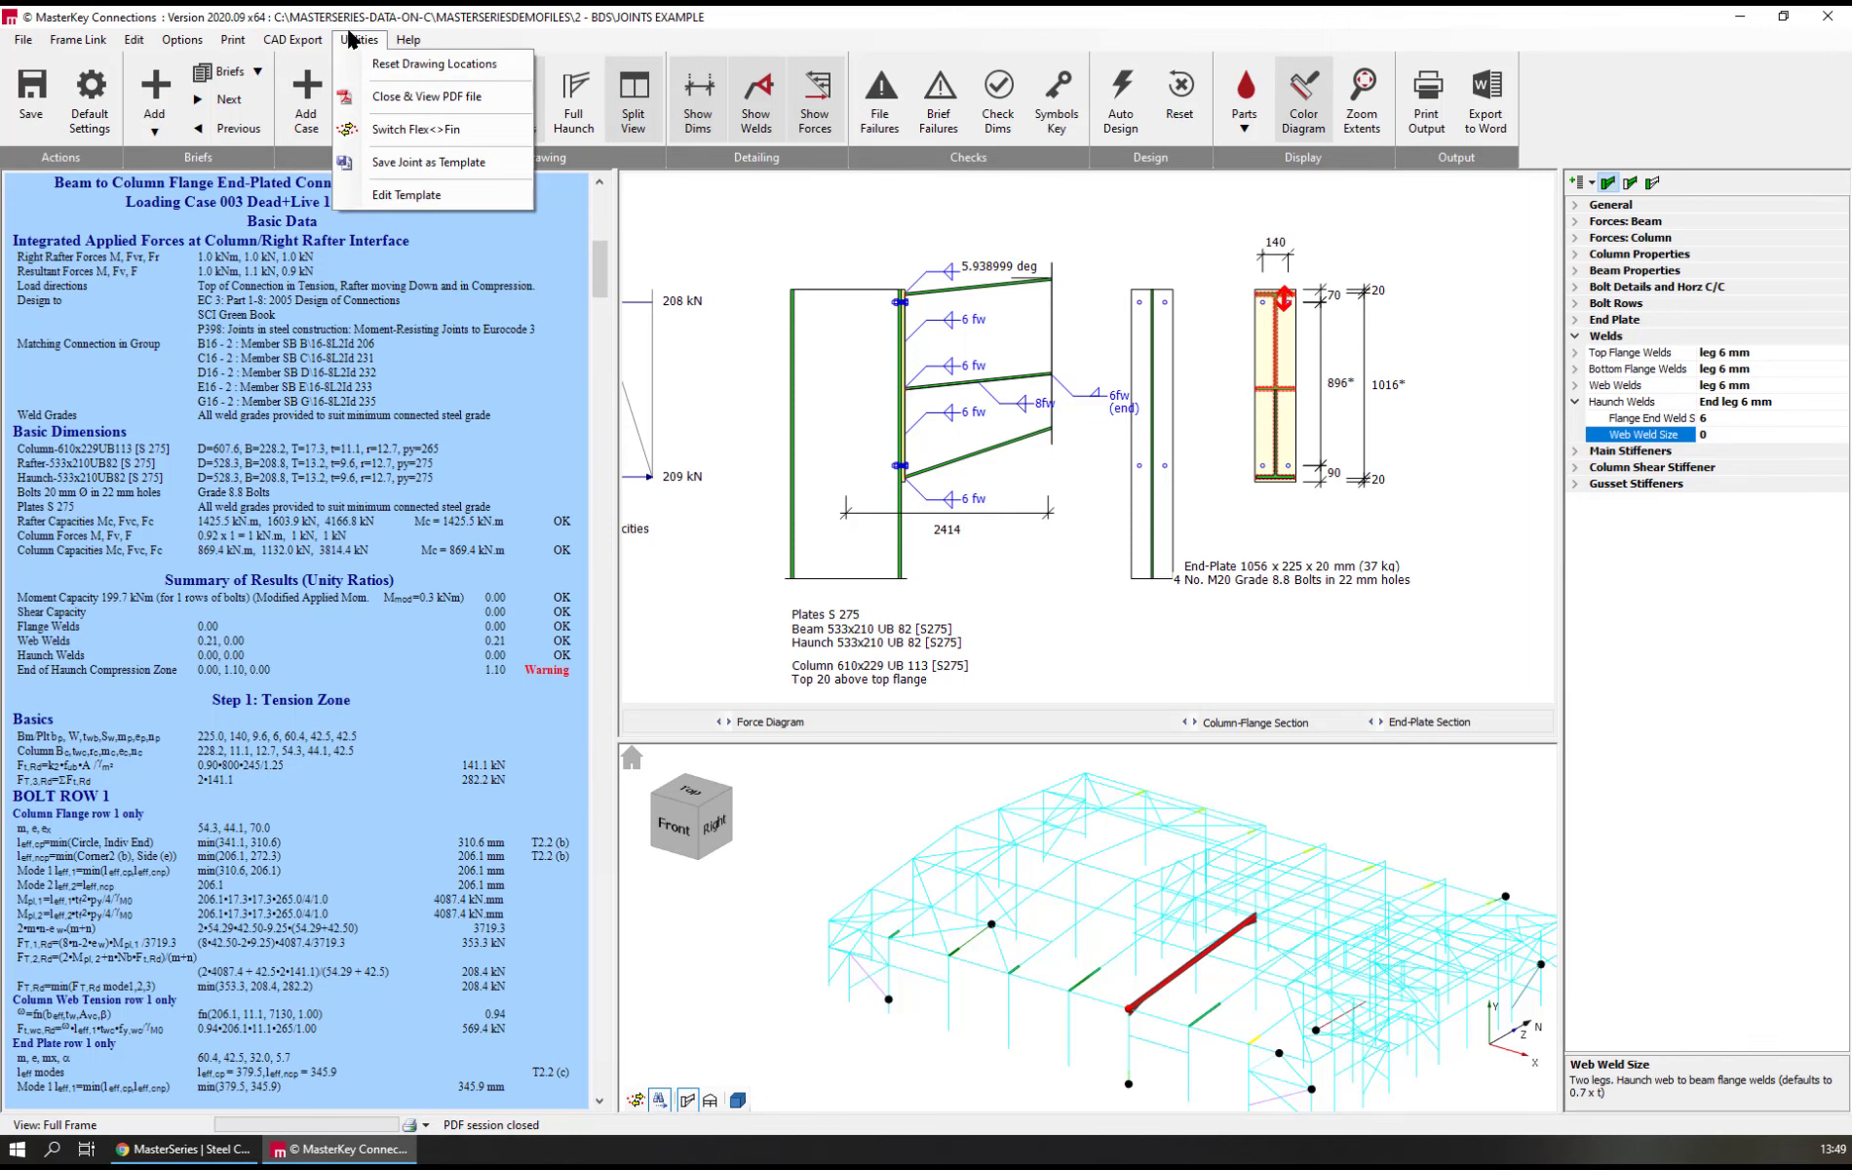
{"action": "left_click", "coordinate": [426, 164]}
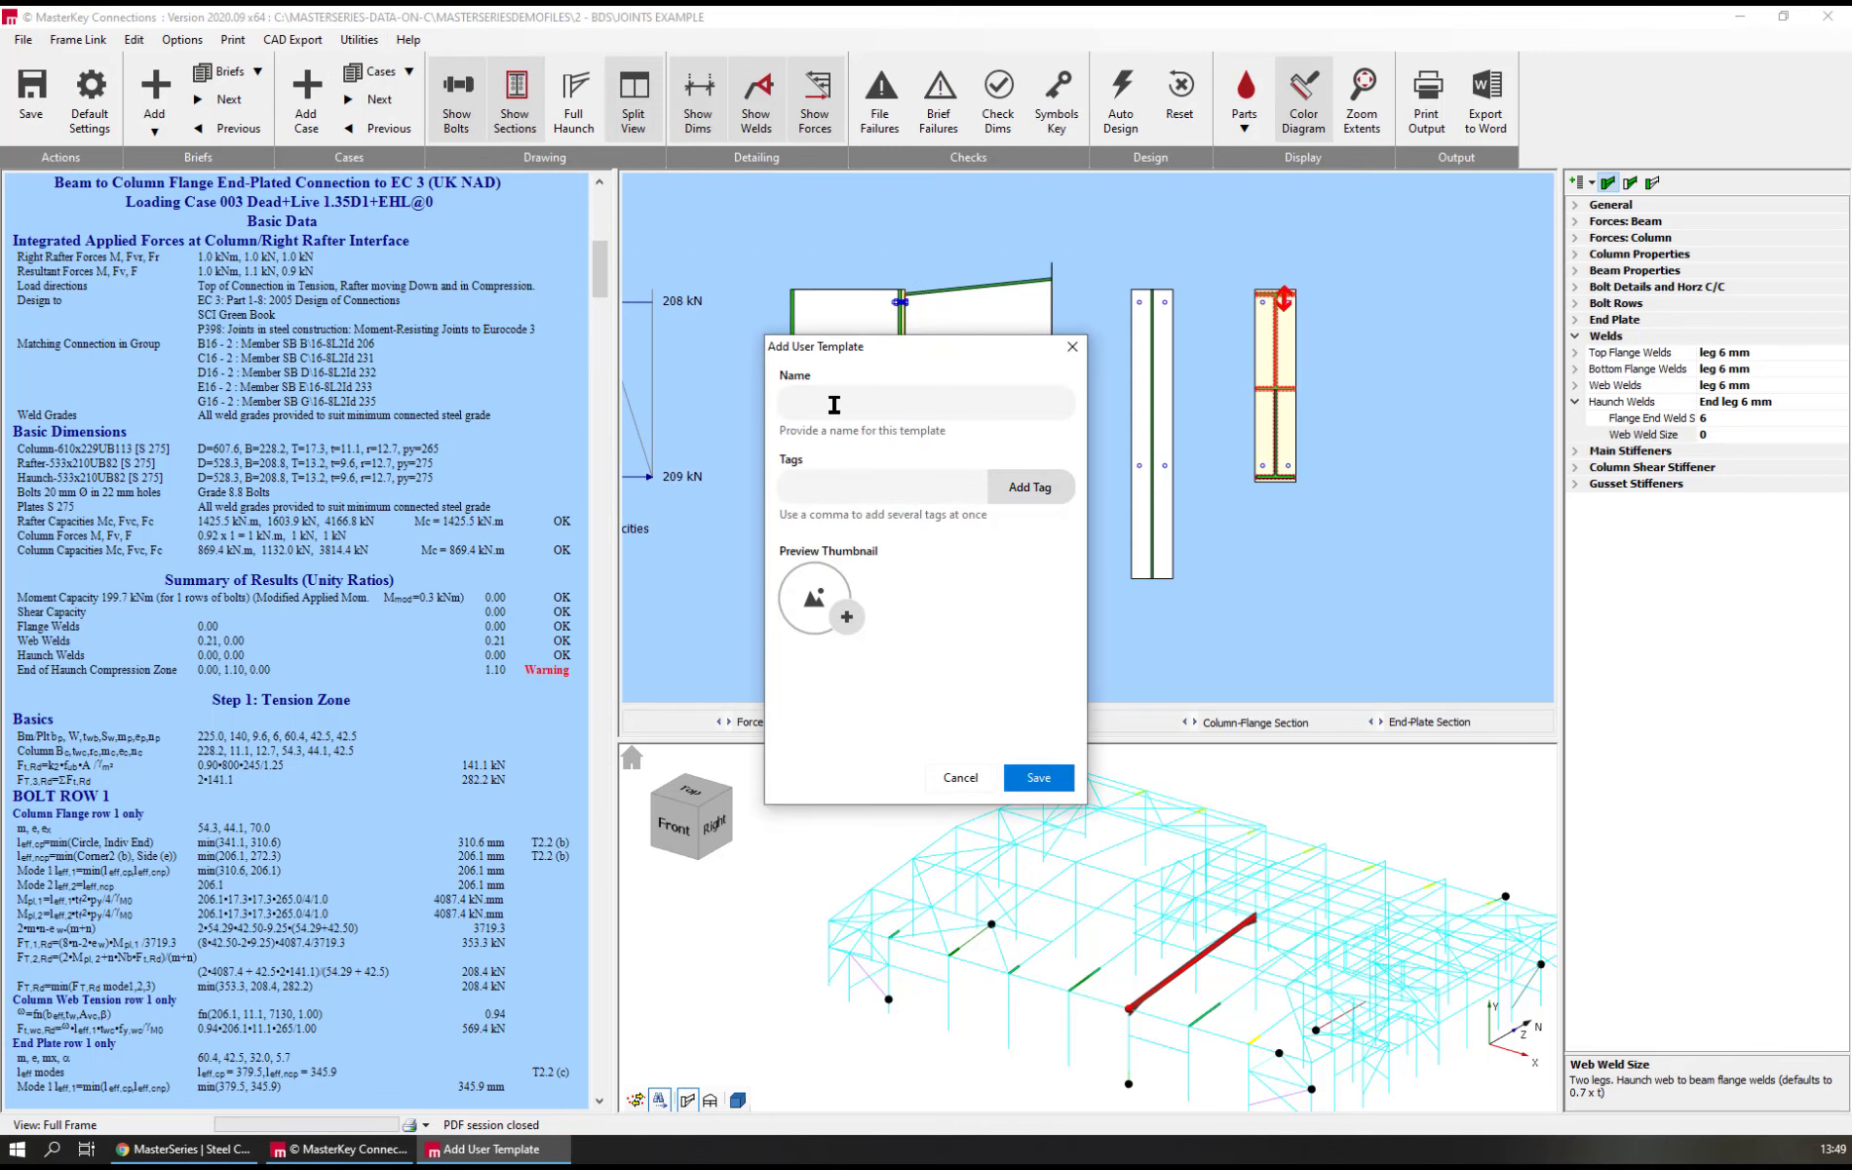
{"action": "left_click", "coordinate": [904, 411]}
{"action": "type", "text": "Haun"}
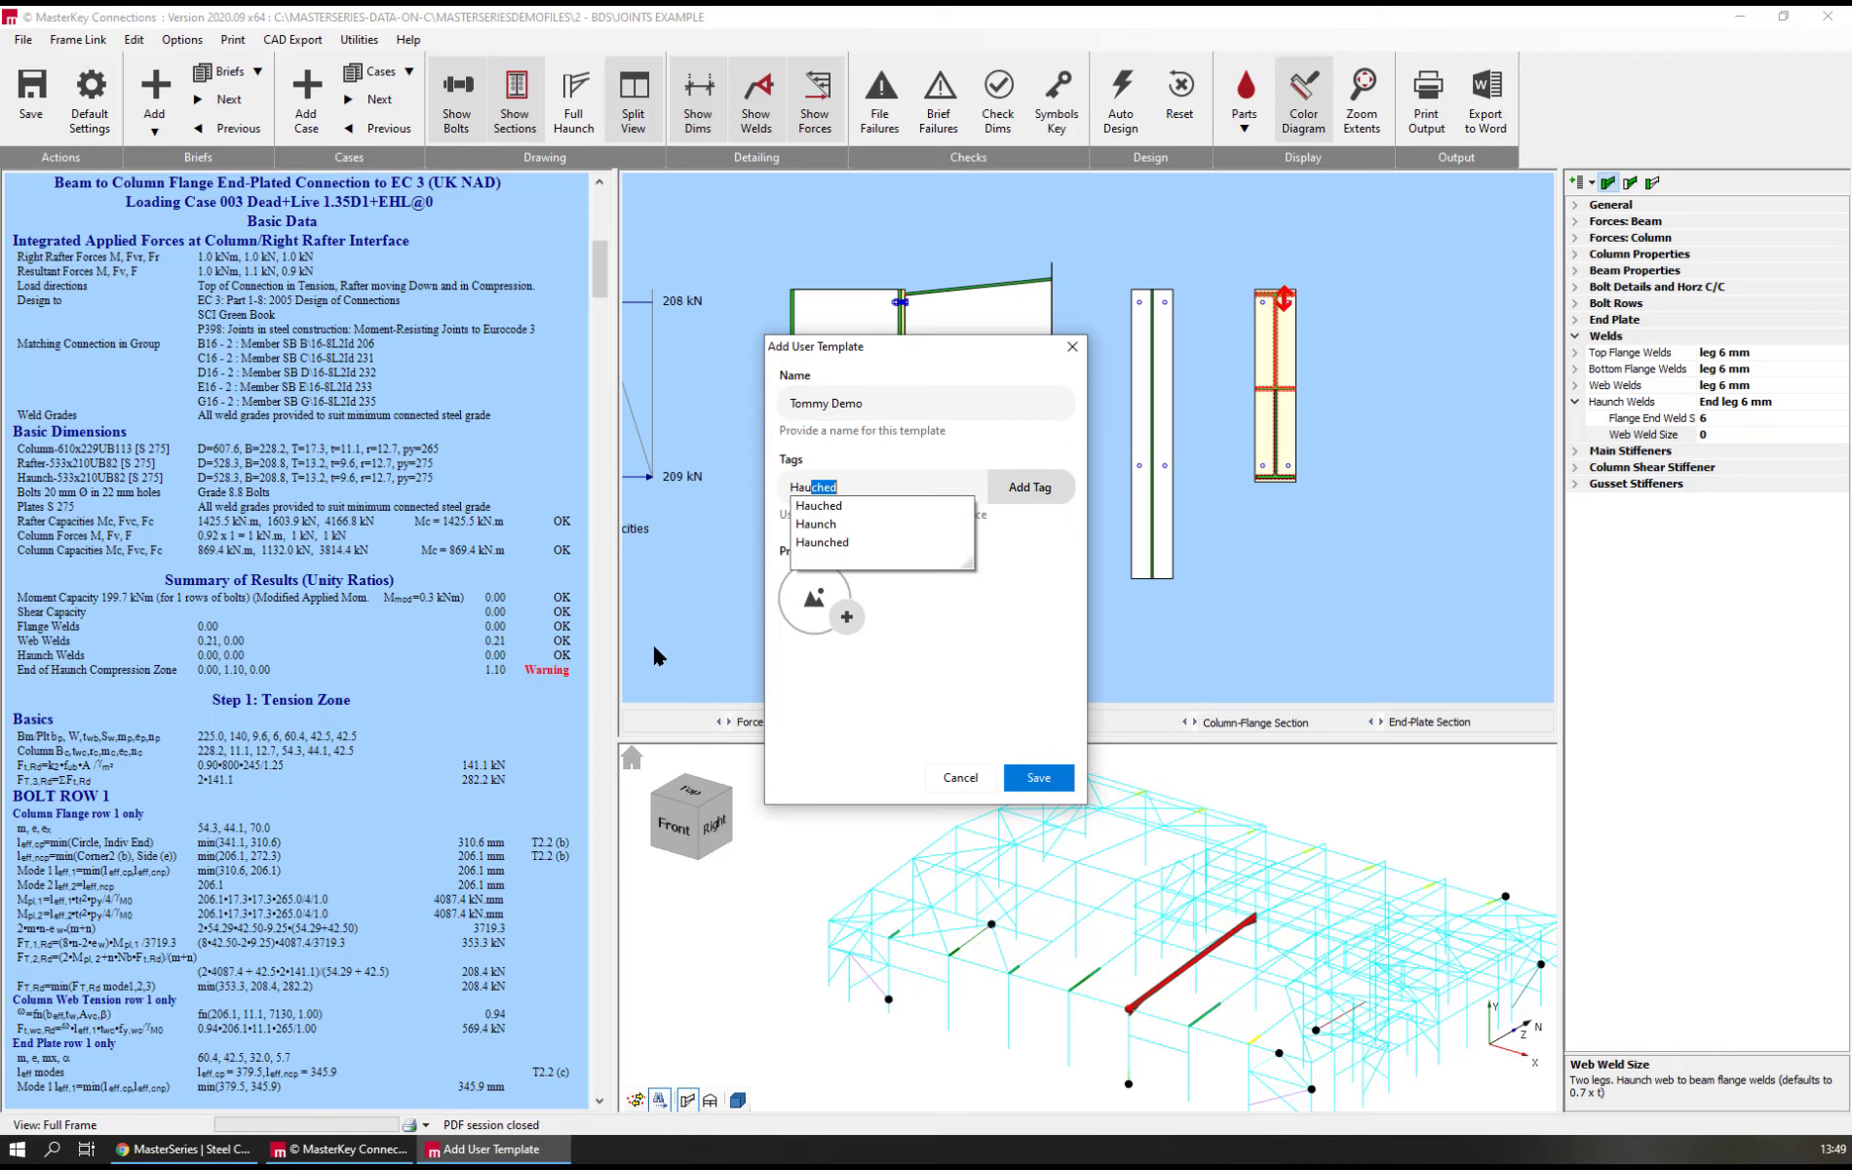
{"action": "type", "text": "ched"}
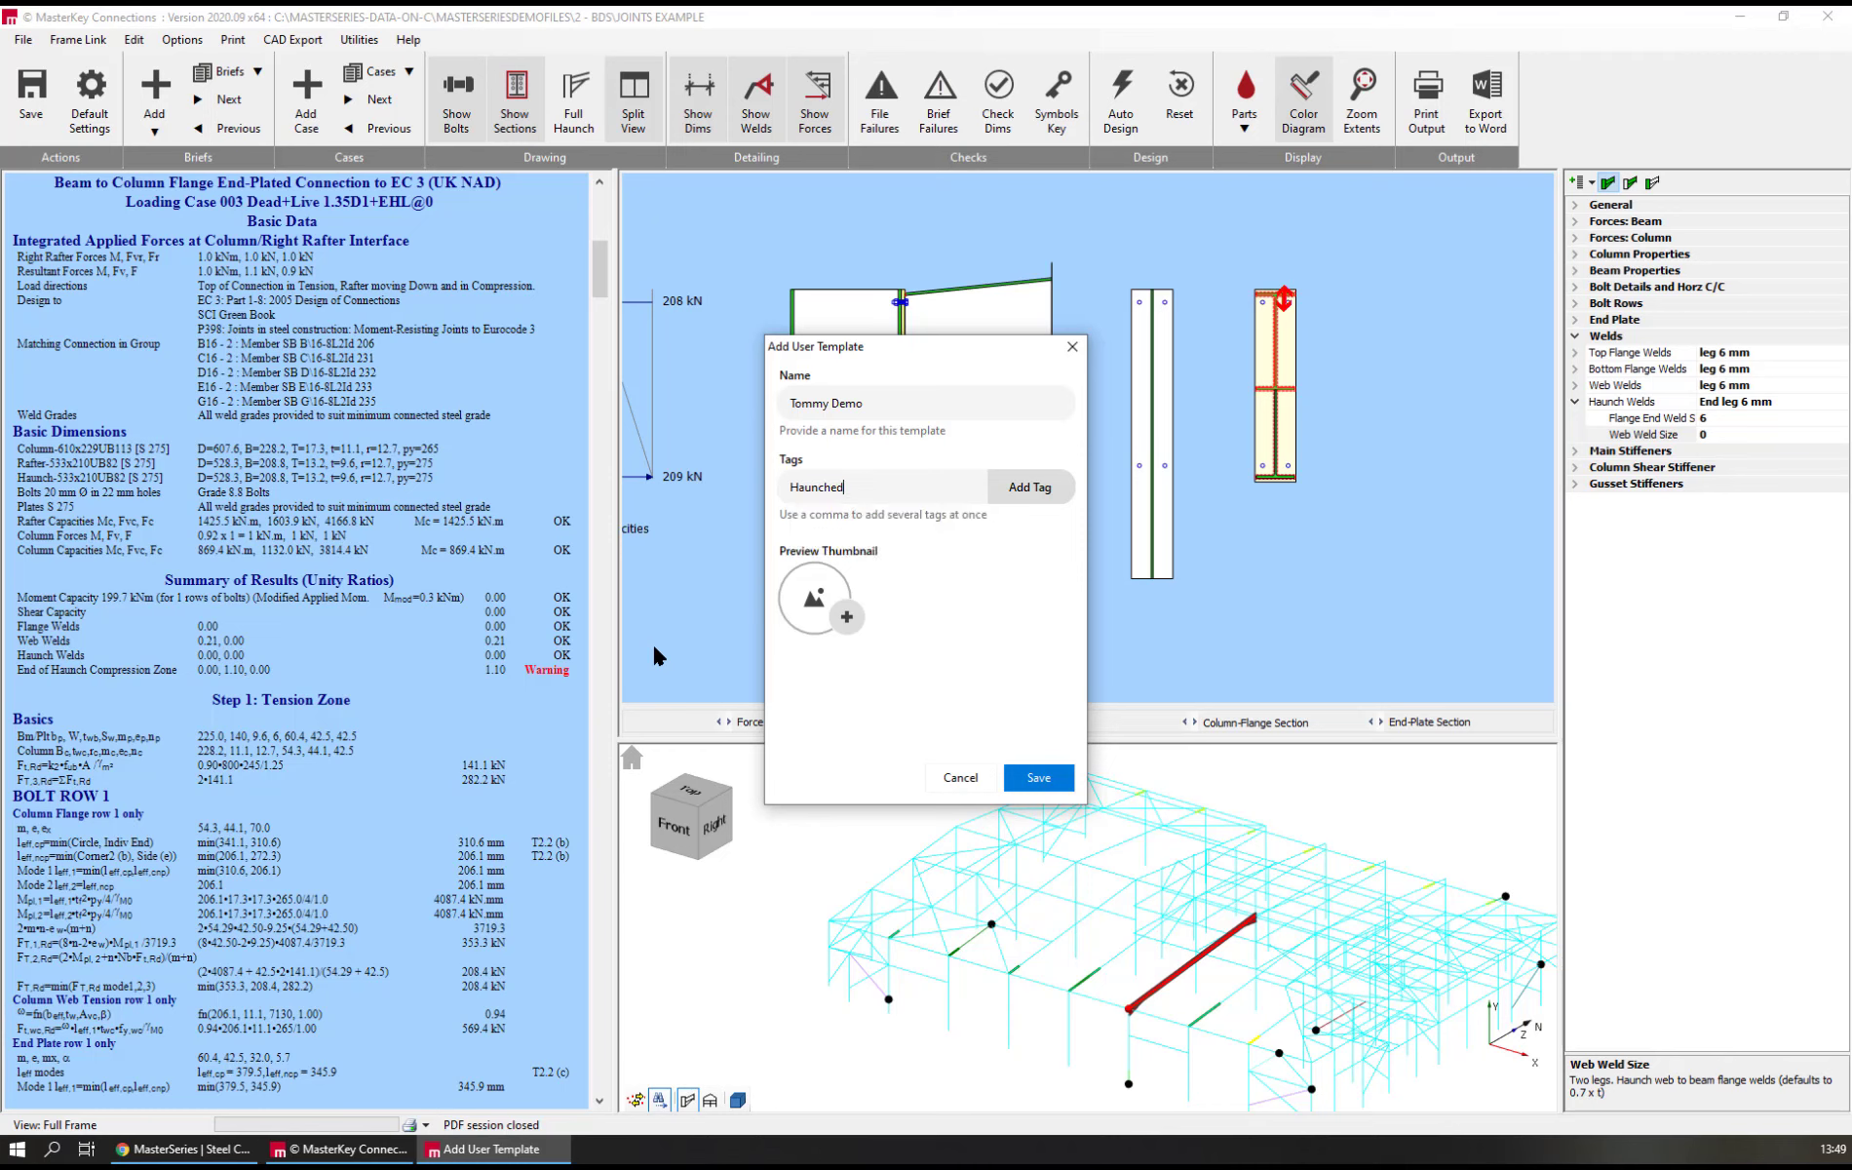
{"action": "left_click", "coordinate": [1026, 487]}
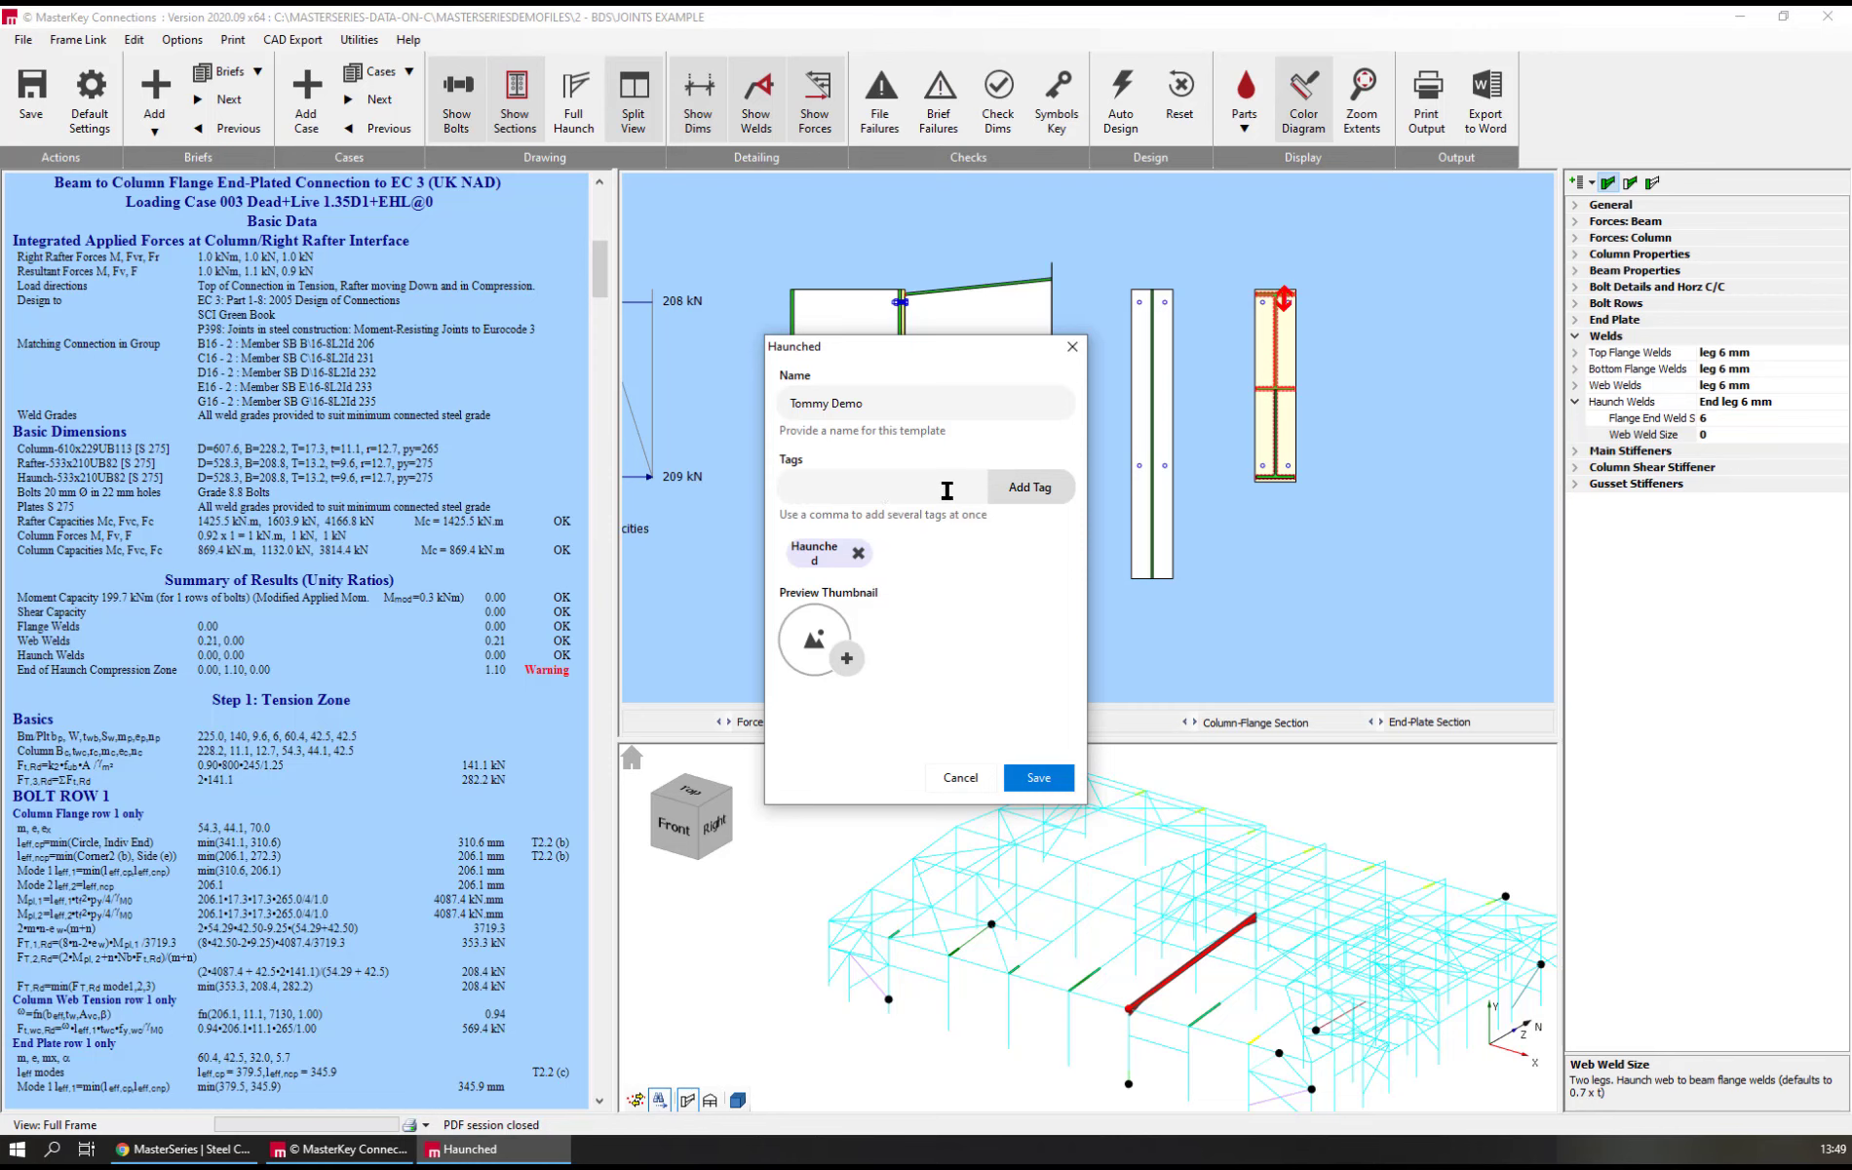
{"action": "mouse_move", "coordinate": [876, 342]}
{"action": "left_mouse_down"}
{"action": "mouse_move", "coordinate": [936, 557]}
{"action": "mouse_move", "coordinate": [1096, 593]}
{"action": "mouse_move", "coordinate": [799, 549]}
{"action": "mouse_move", "coordinate": [885, 383]}
{"action": "mouse_move", "coordinate": [1026, 332]}
{"action": "left_mouse_up"}
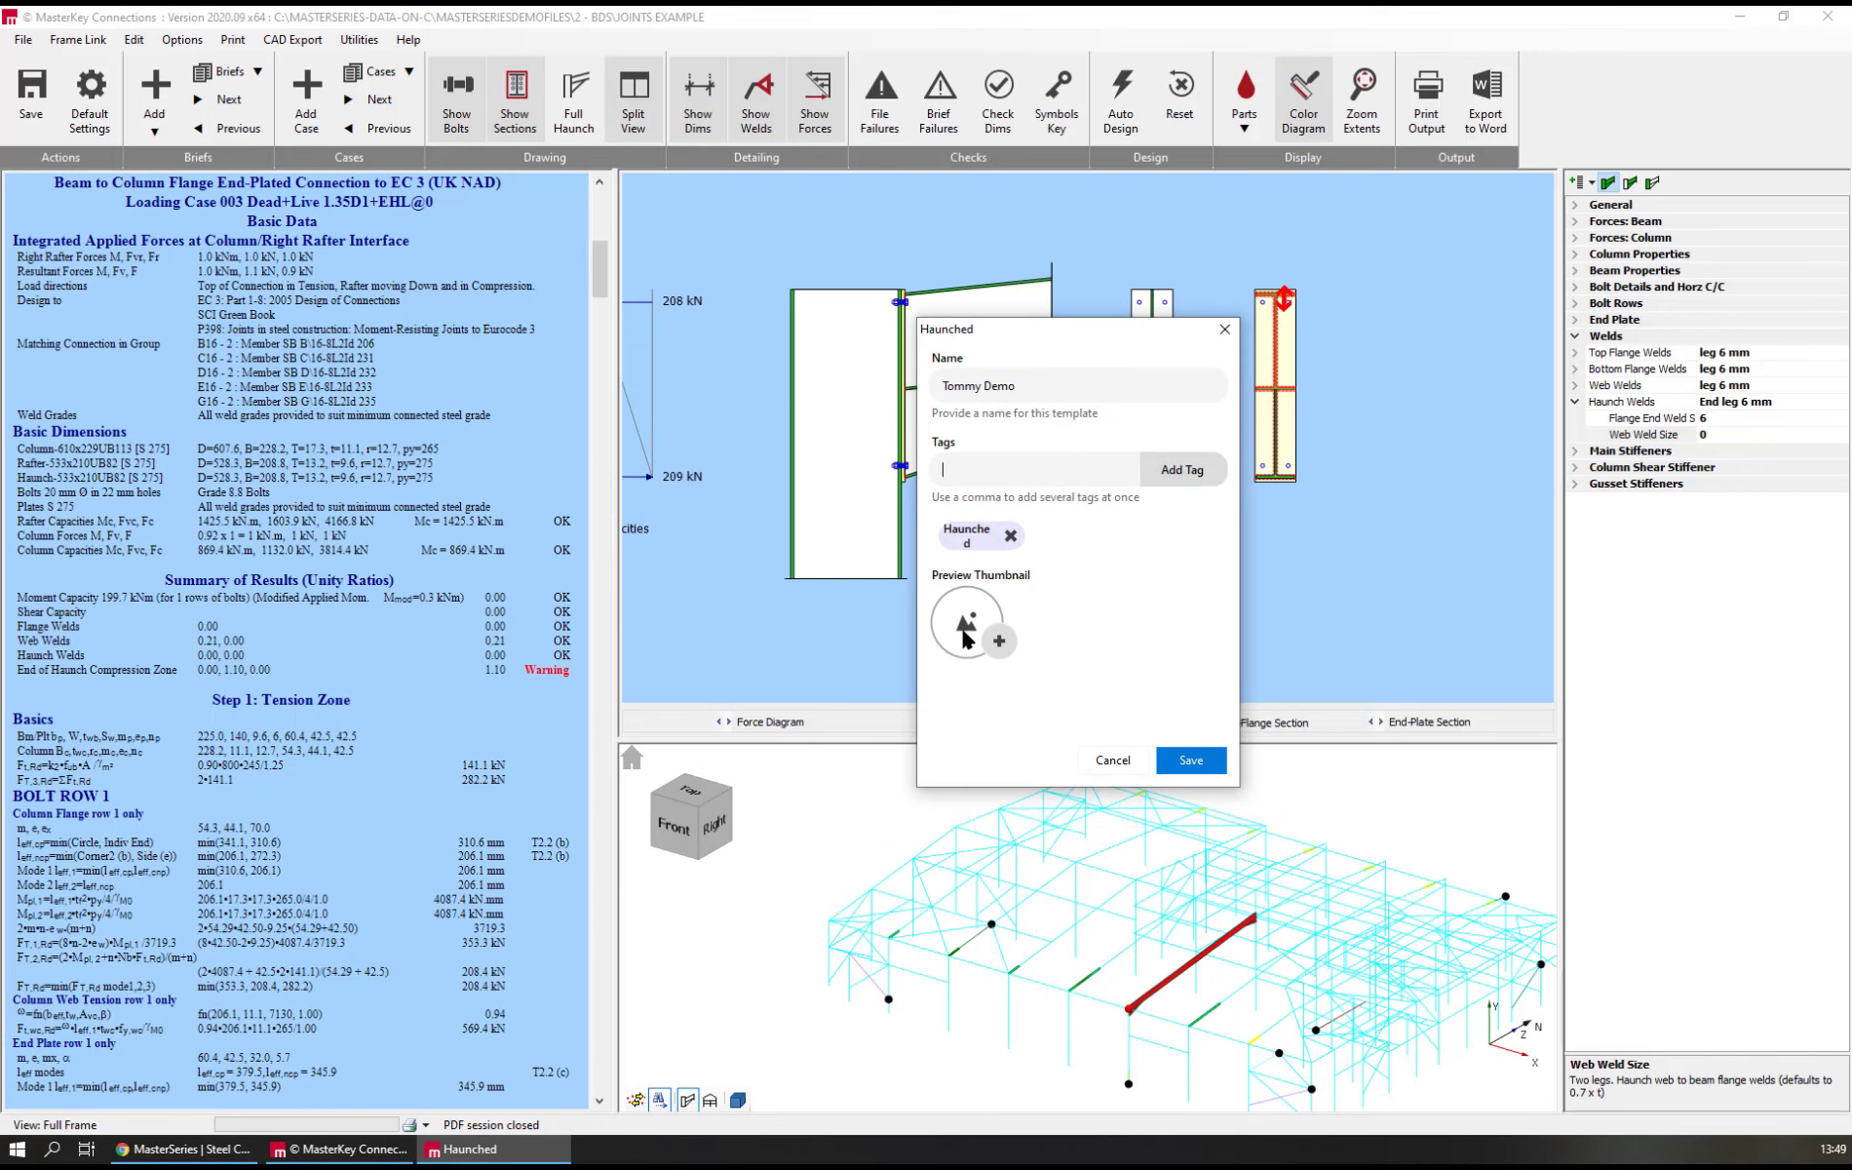
Capture a preview thumbnail for the template, enlarging and positioning the frame around the column and haunched rafter elevation
{"action": "left_click", "coordinate": [999, 643]}
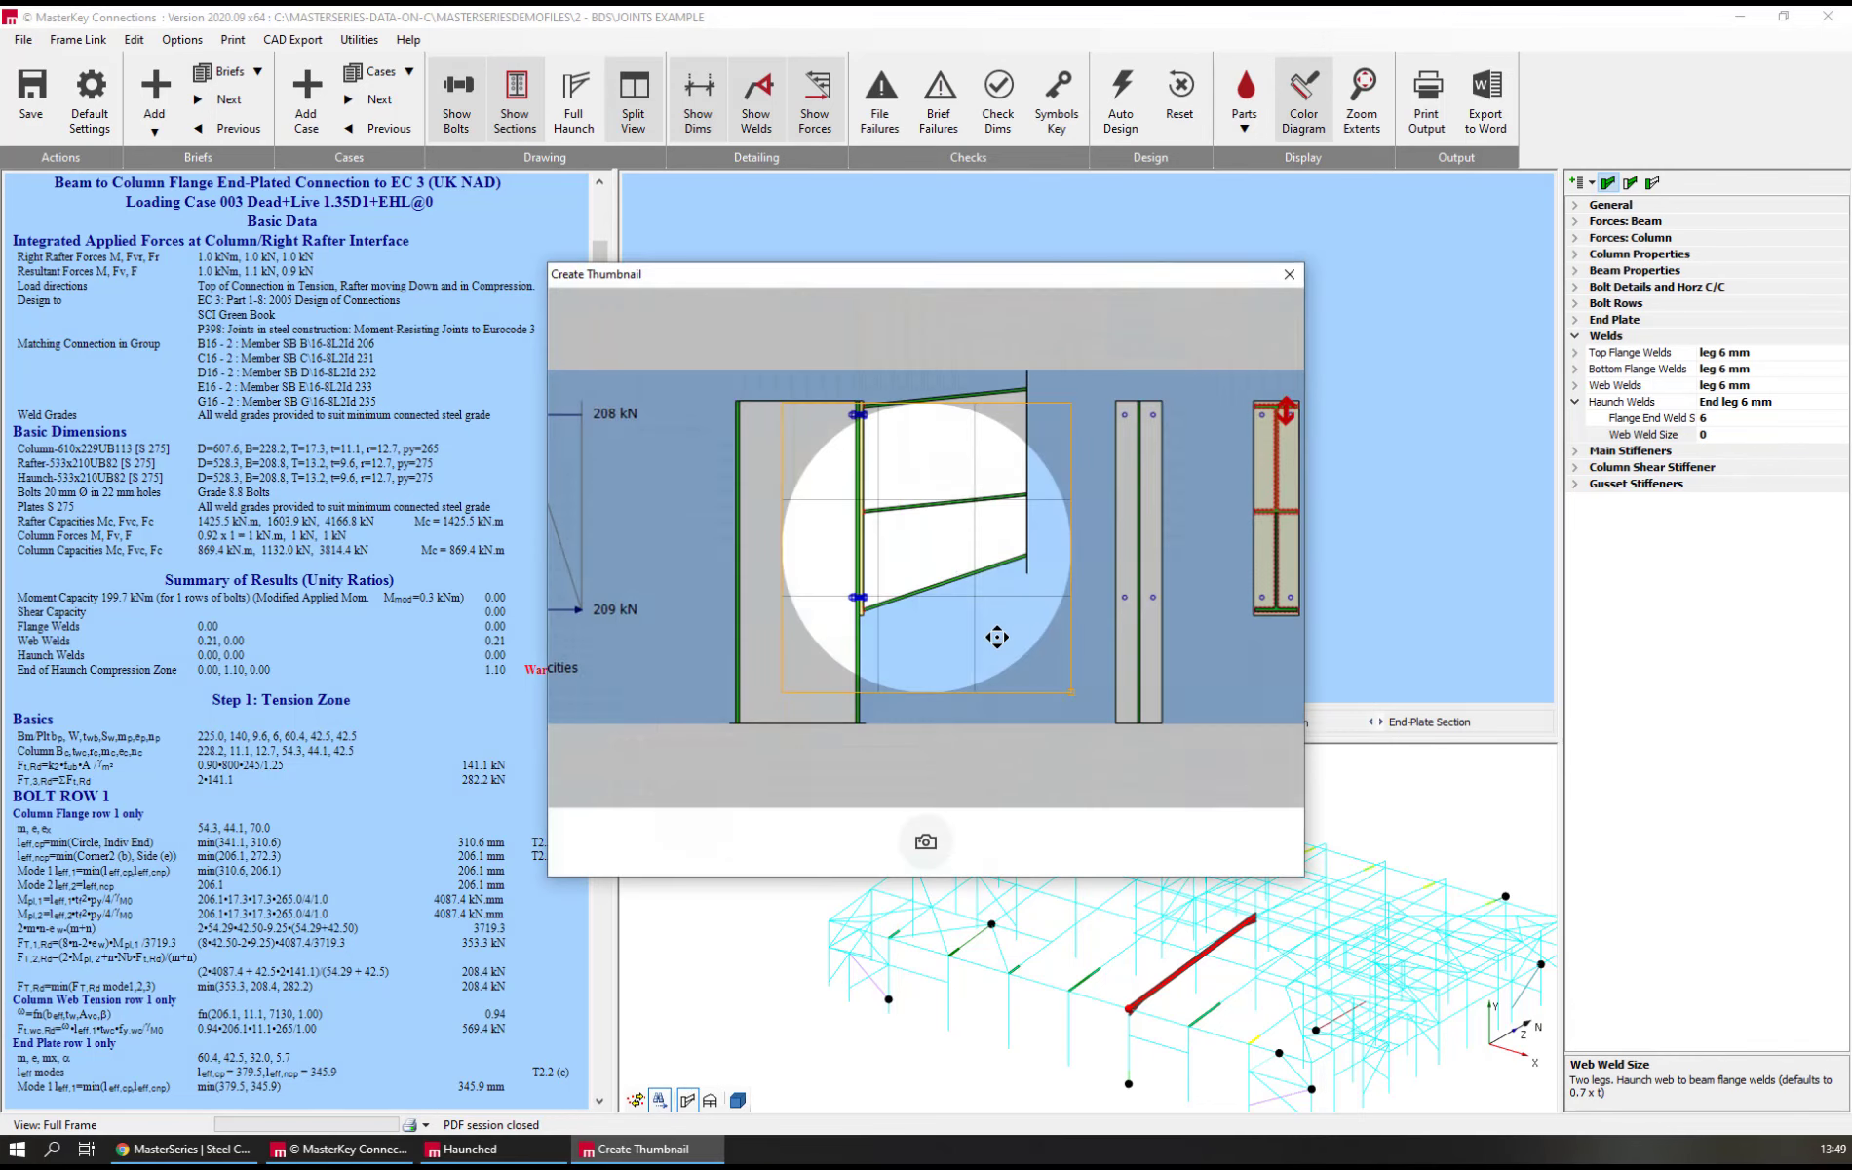
{"action": "mouse_move", "coordinate": [910, 542]}
{"action": "left_mouse_down"}
{"action": "mouse_move", "coordinate": [812, 492]}
{"action": "mouse_move", "coordinate": [781, 513]}
{"action": "mouse_move", "coordinate": [821, 534]}
{"action": "left_mouse_up"}
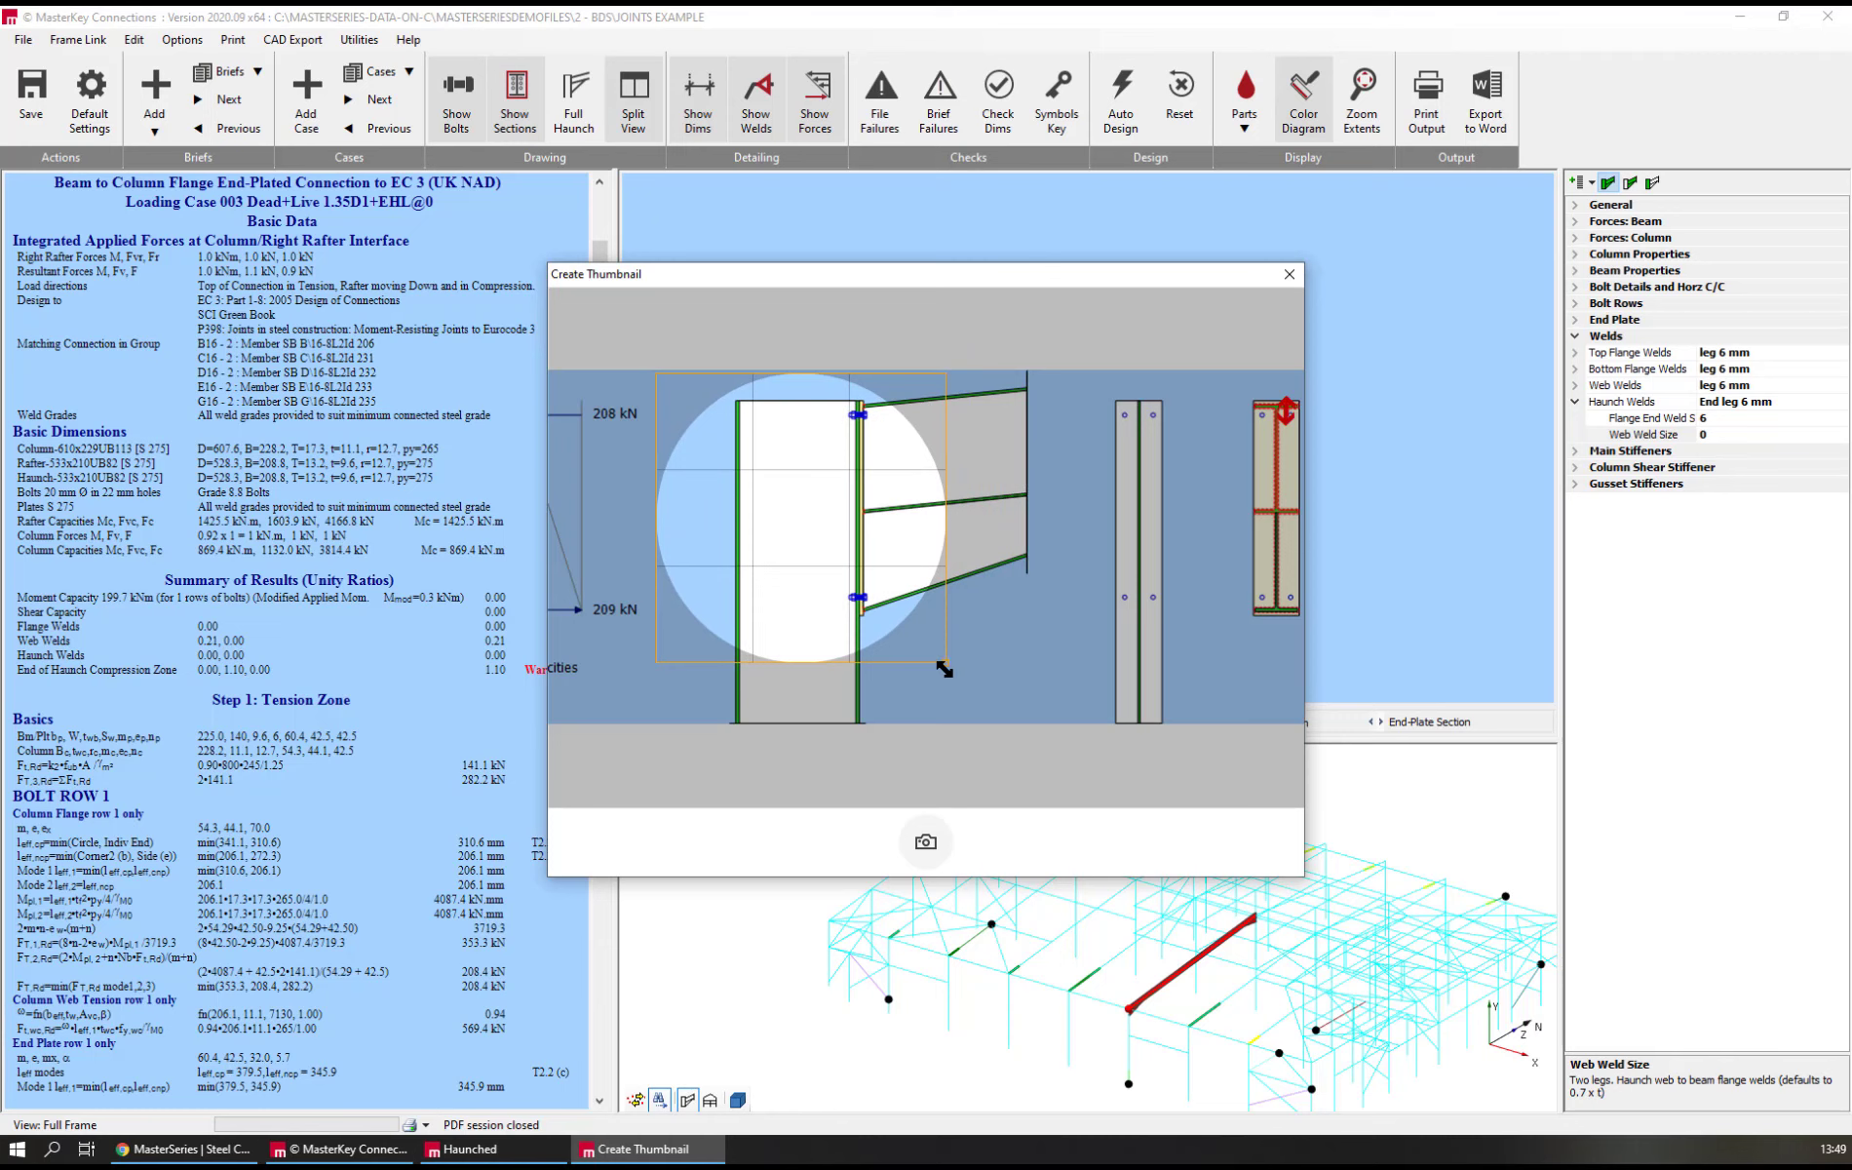
{"action": "left_click_drag", "start_coordinate": [946, 663], "coordinate": [1192, 776]}
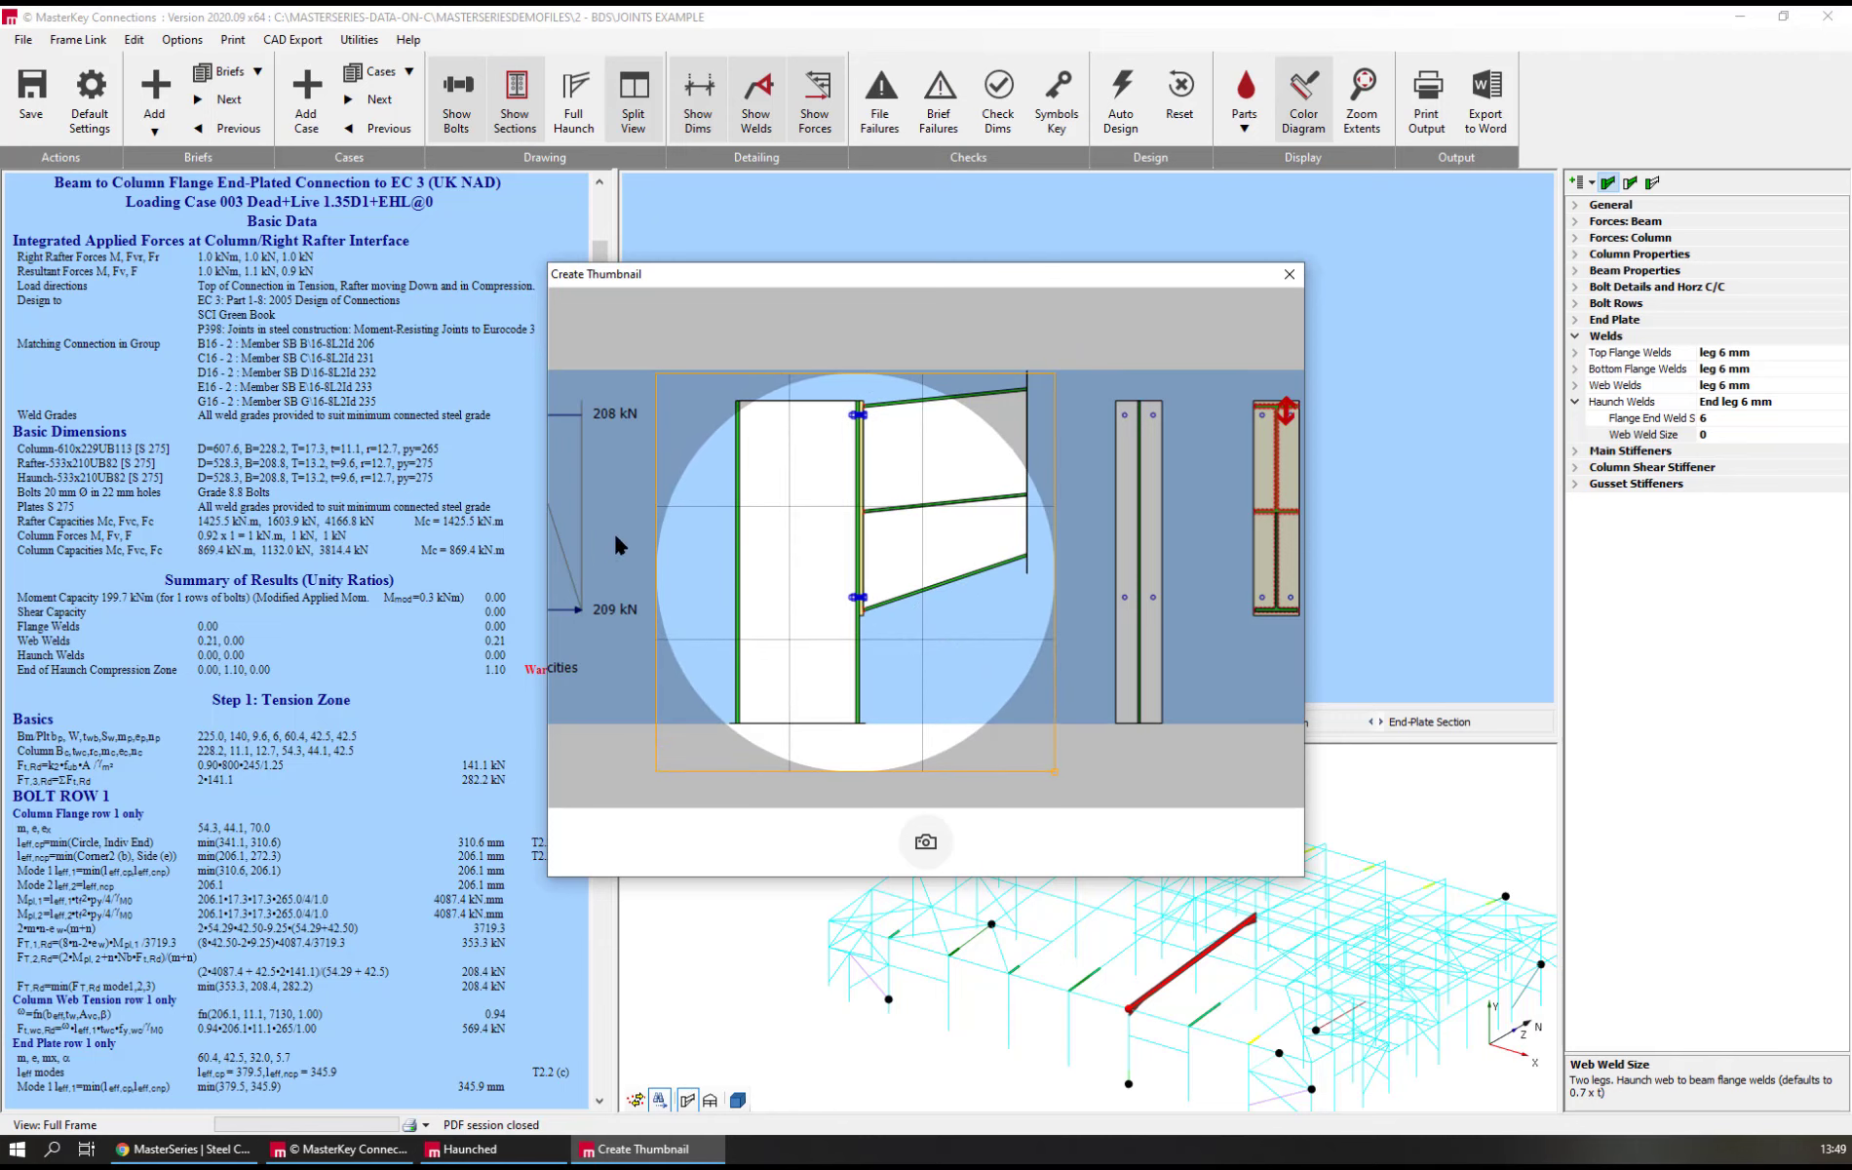
{"action": "scroll", "coordinate": [705, 593], "scroll_direction": "down", "scroll_amount": 2}
{"action": "scroll", "coordinate": [705, 593], "scroll_direction": "down", "scroll_amount": 1}
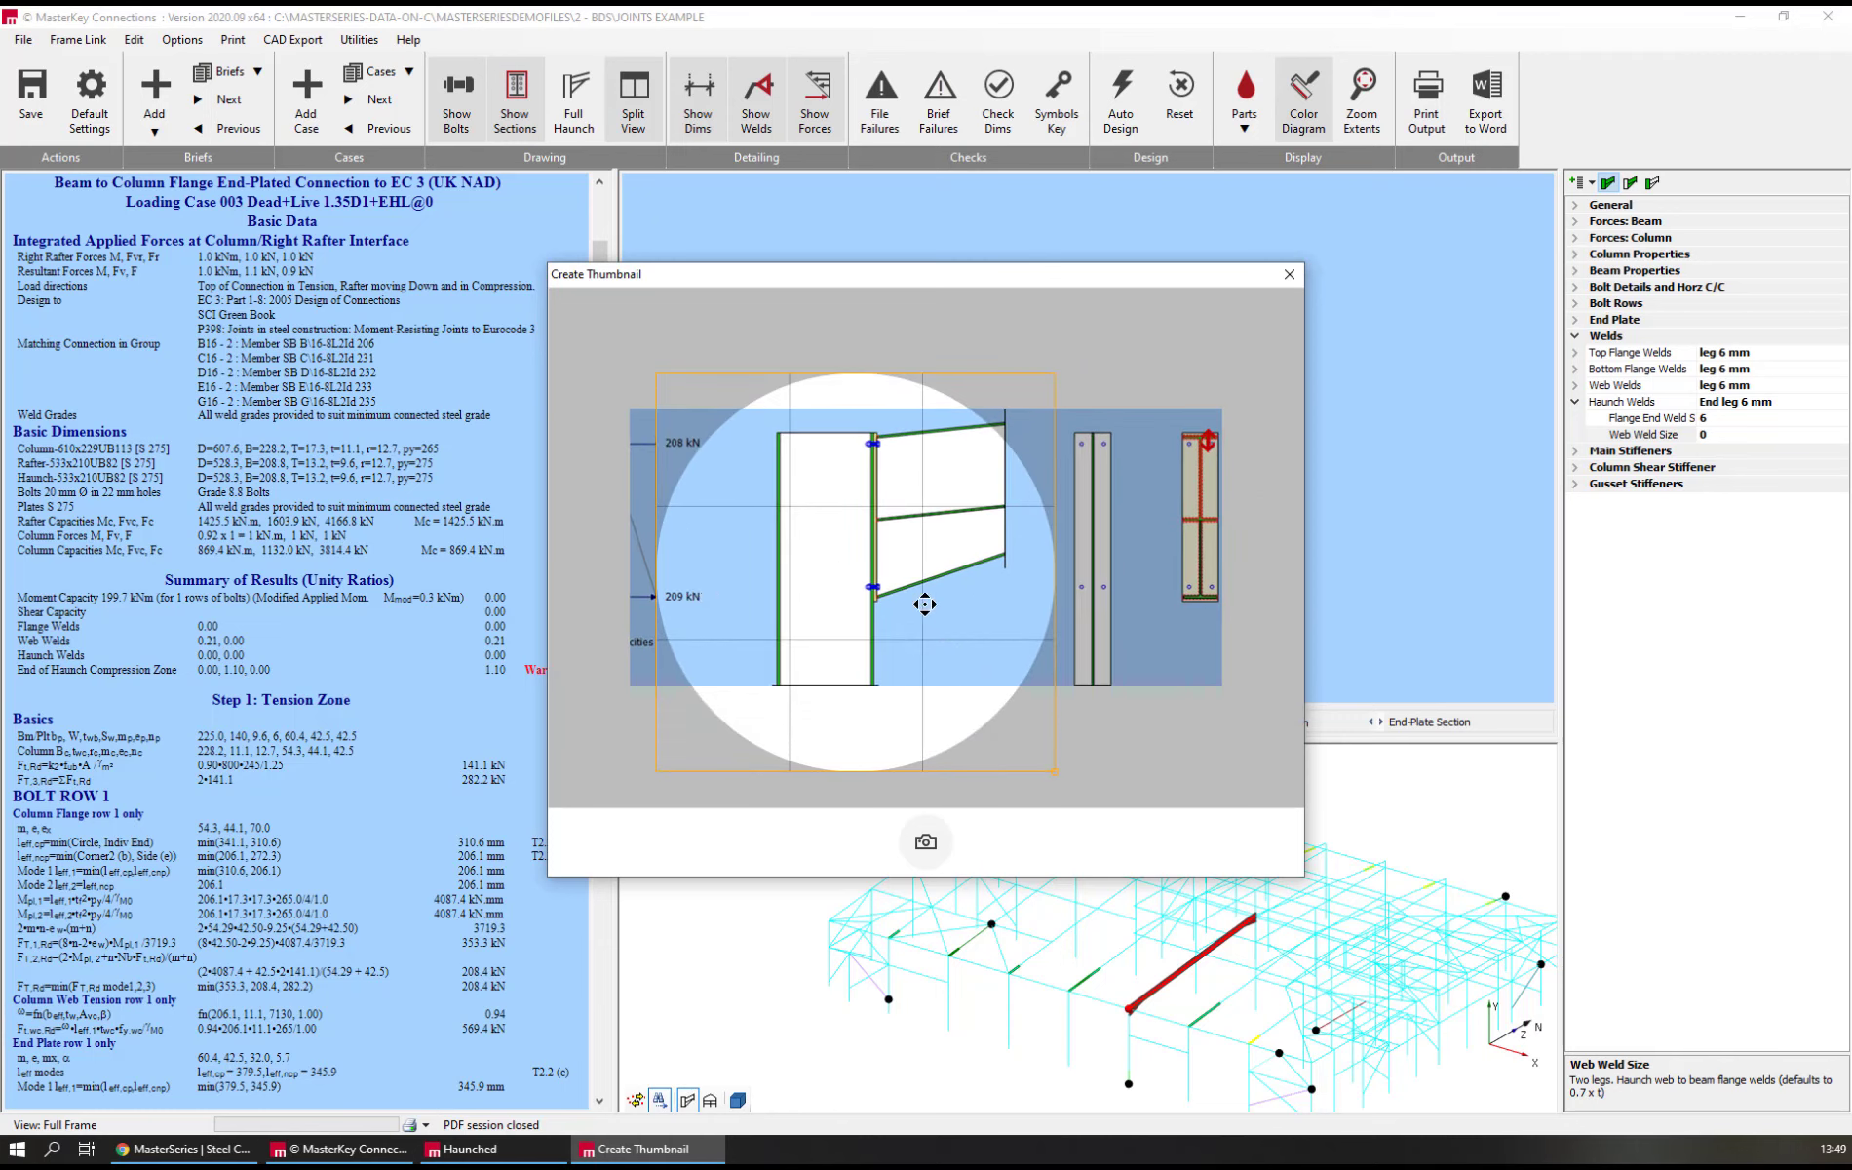
{"action": "mouse_move", "coordinate": [971, 667]}
{"action": "left_mouse_down"}
{"action": "mouse_move", "coordinate": [1004, 629]}
{"action": "mouse_move", "coordinate": [991, 639]}
{"action": "left_mouse_up"}
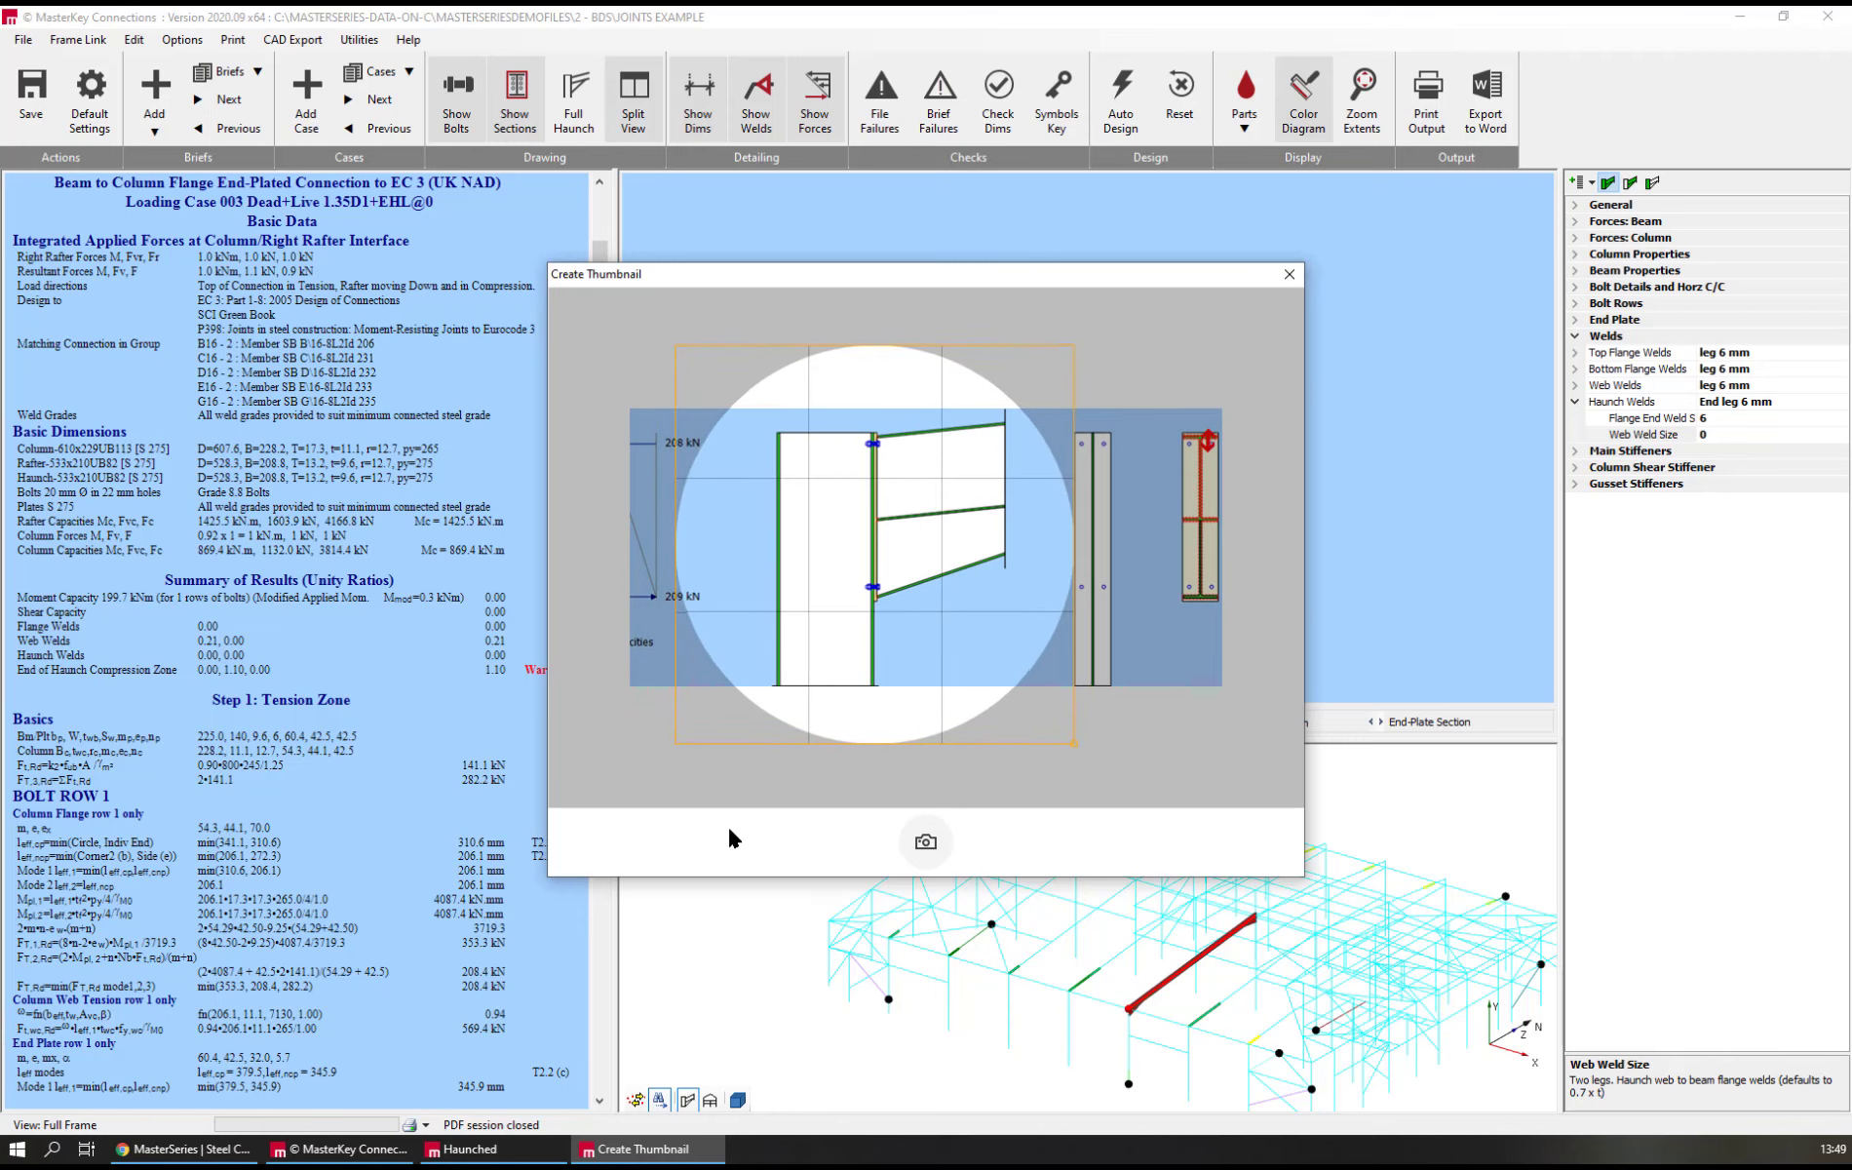
{"action": "left_click", "coordinate": [926, 844]}
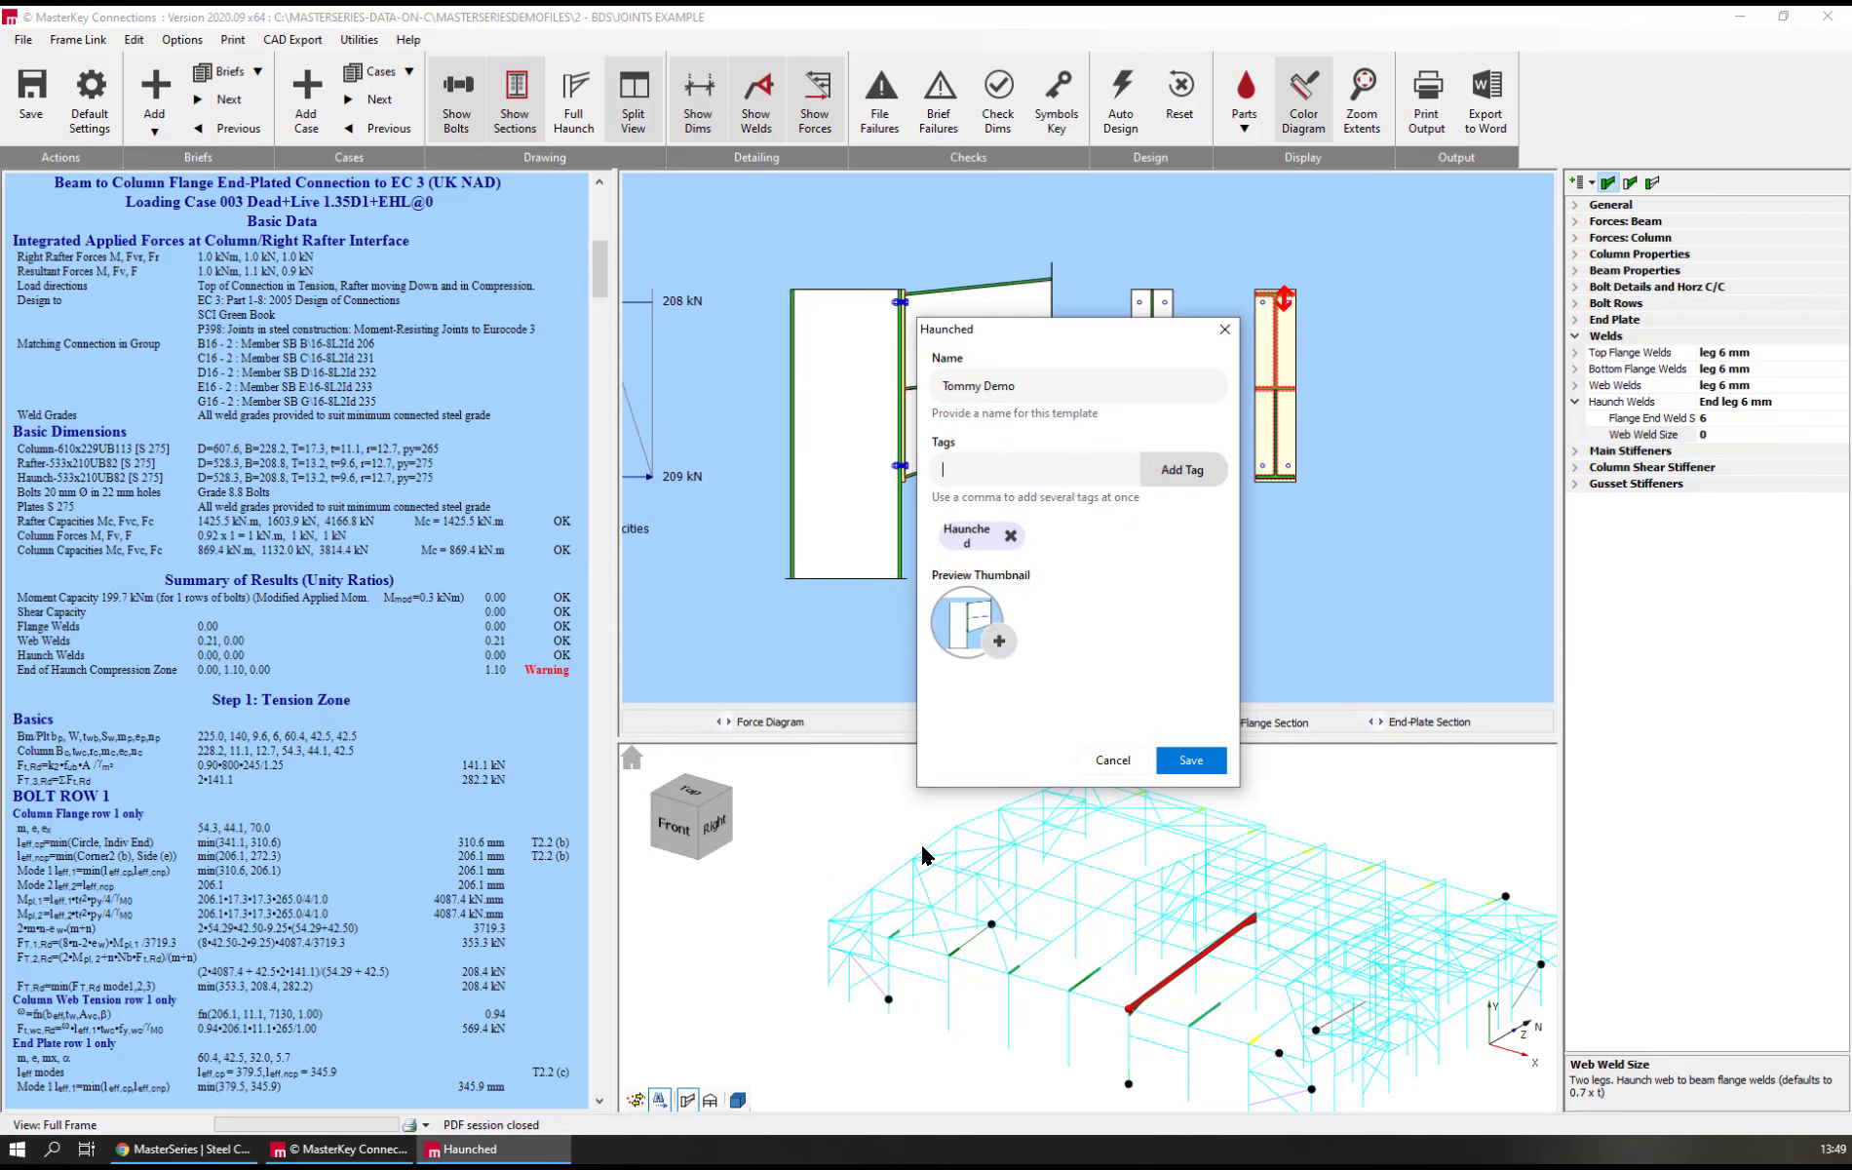
Save the haunched user template and look for it among the Eaves moment connections in the joint template library
{"action": "left_click", "coordinate": [1191, 761]}
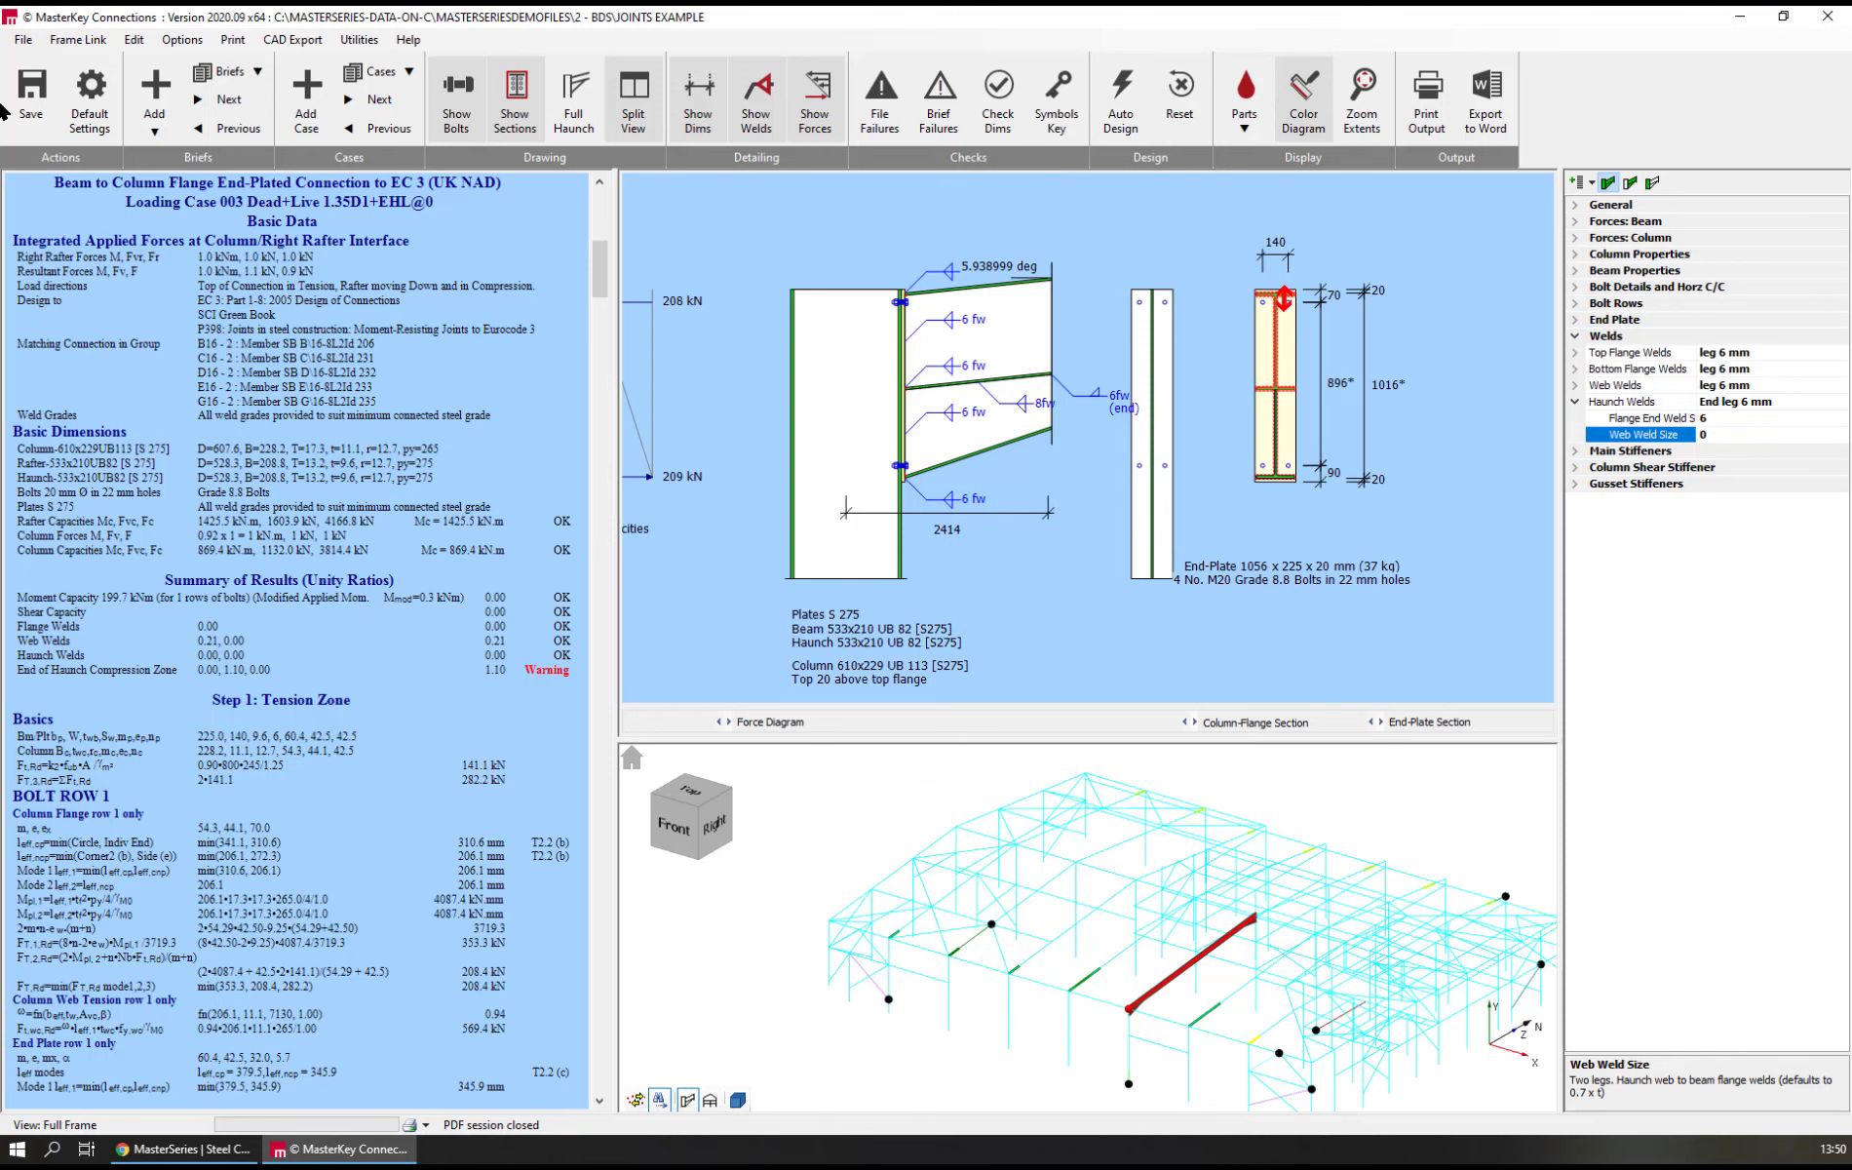
{"action": "left_click", "coordinate": [166, 85]}
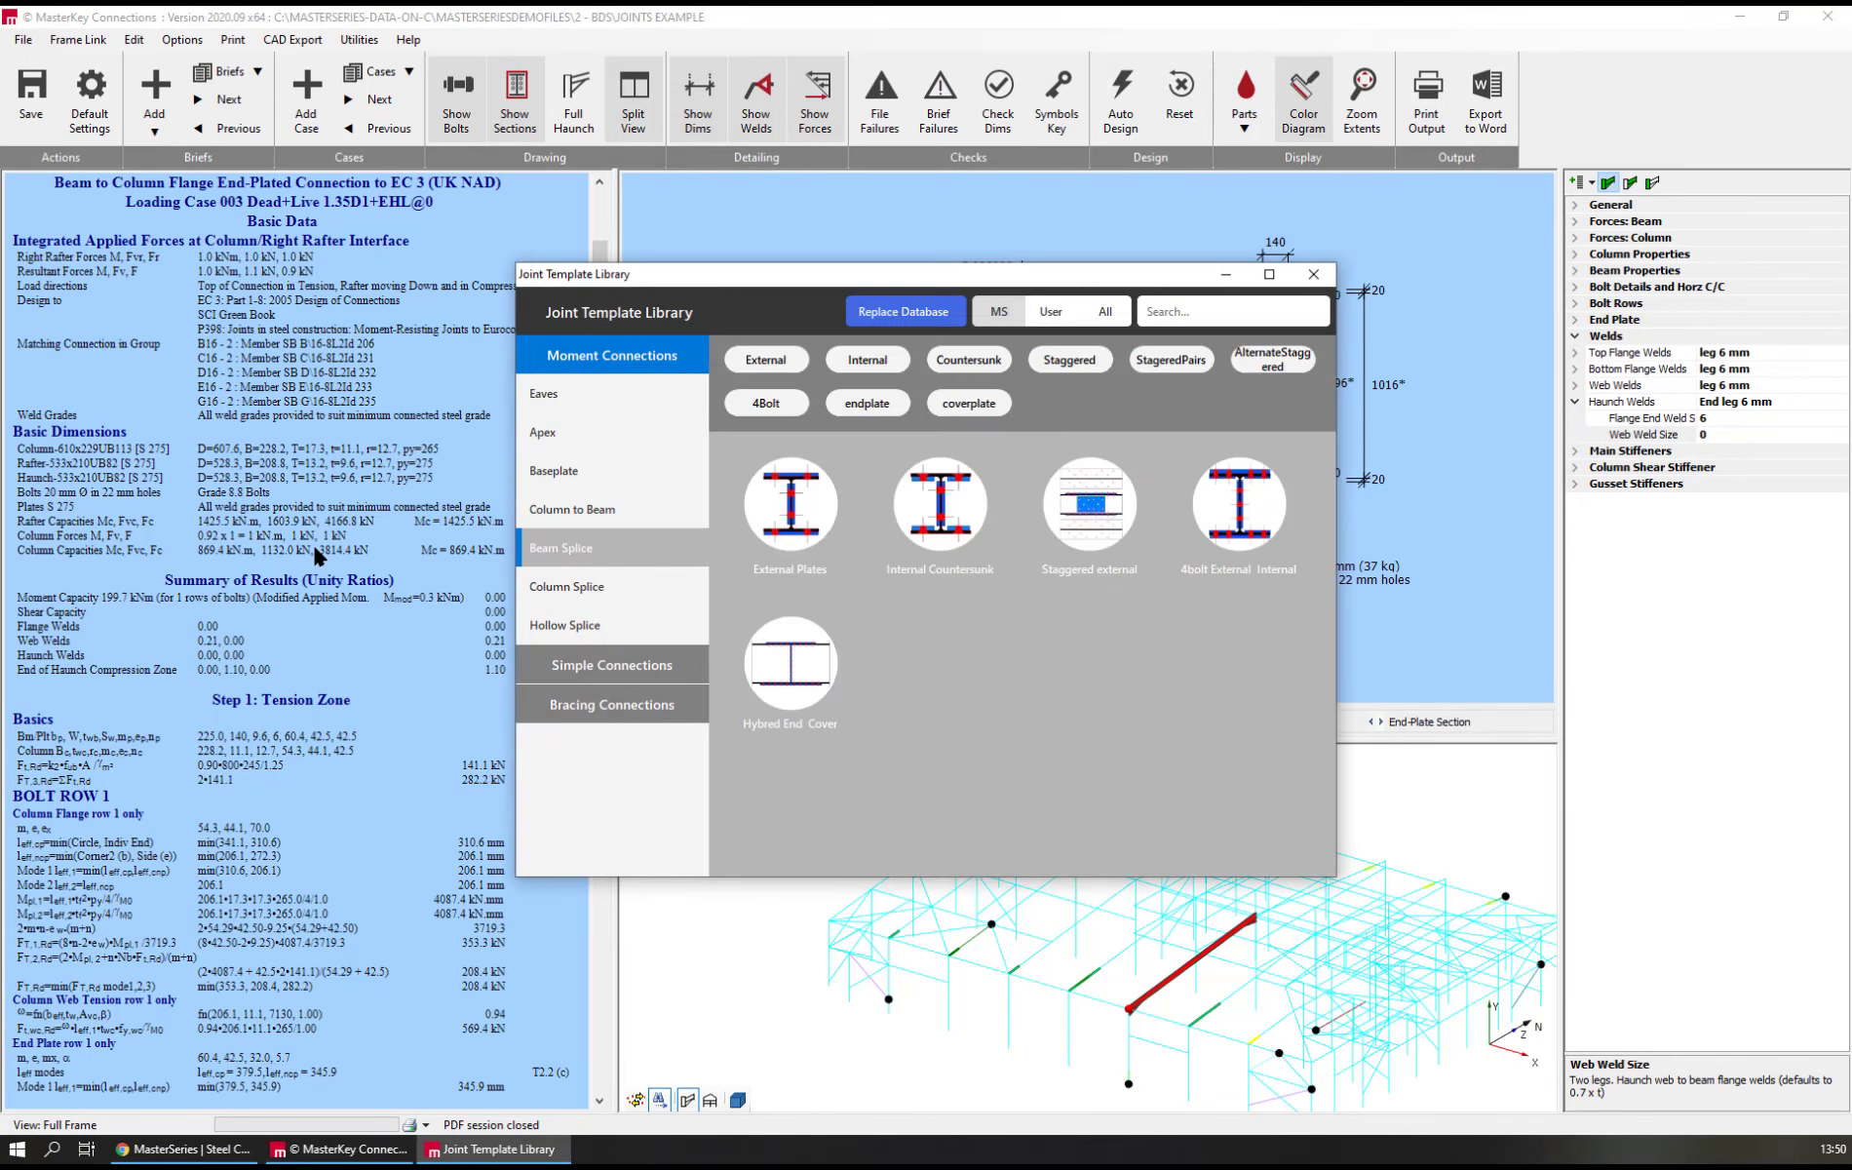
{"action": "left_click", "coordinate": [542, 397]}
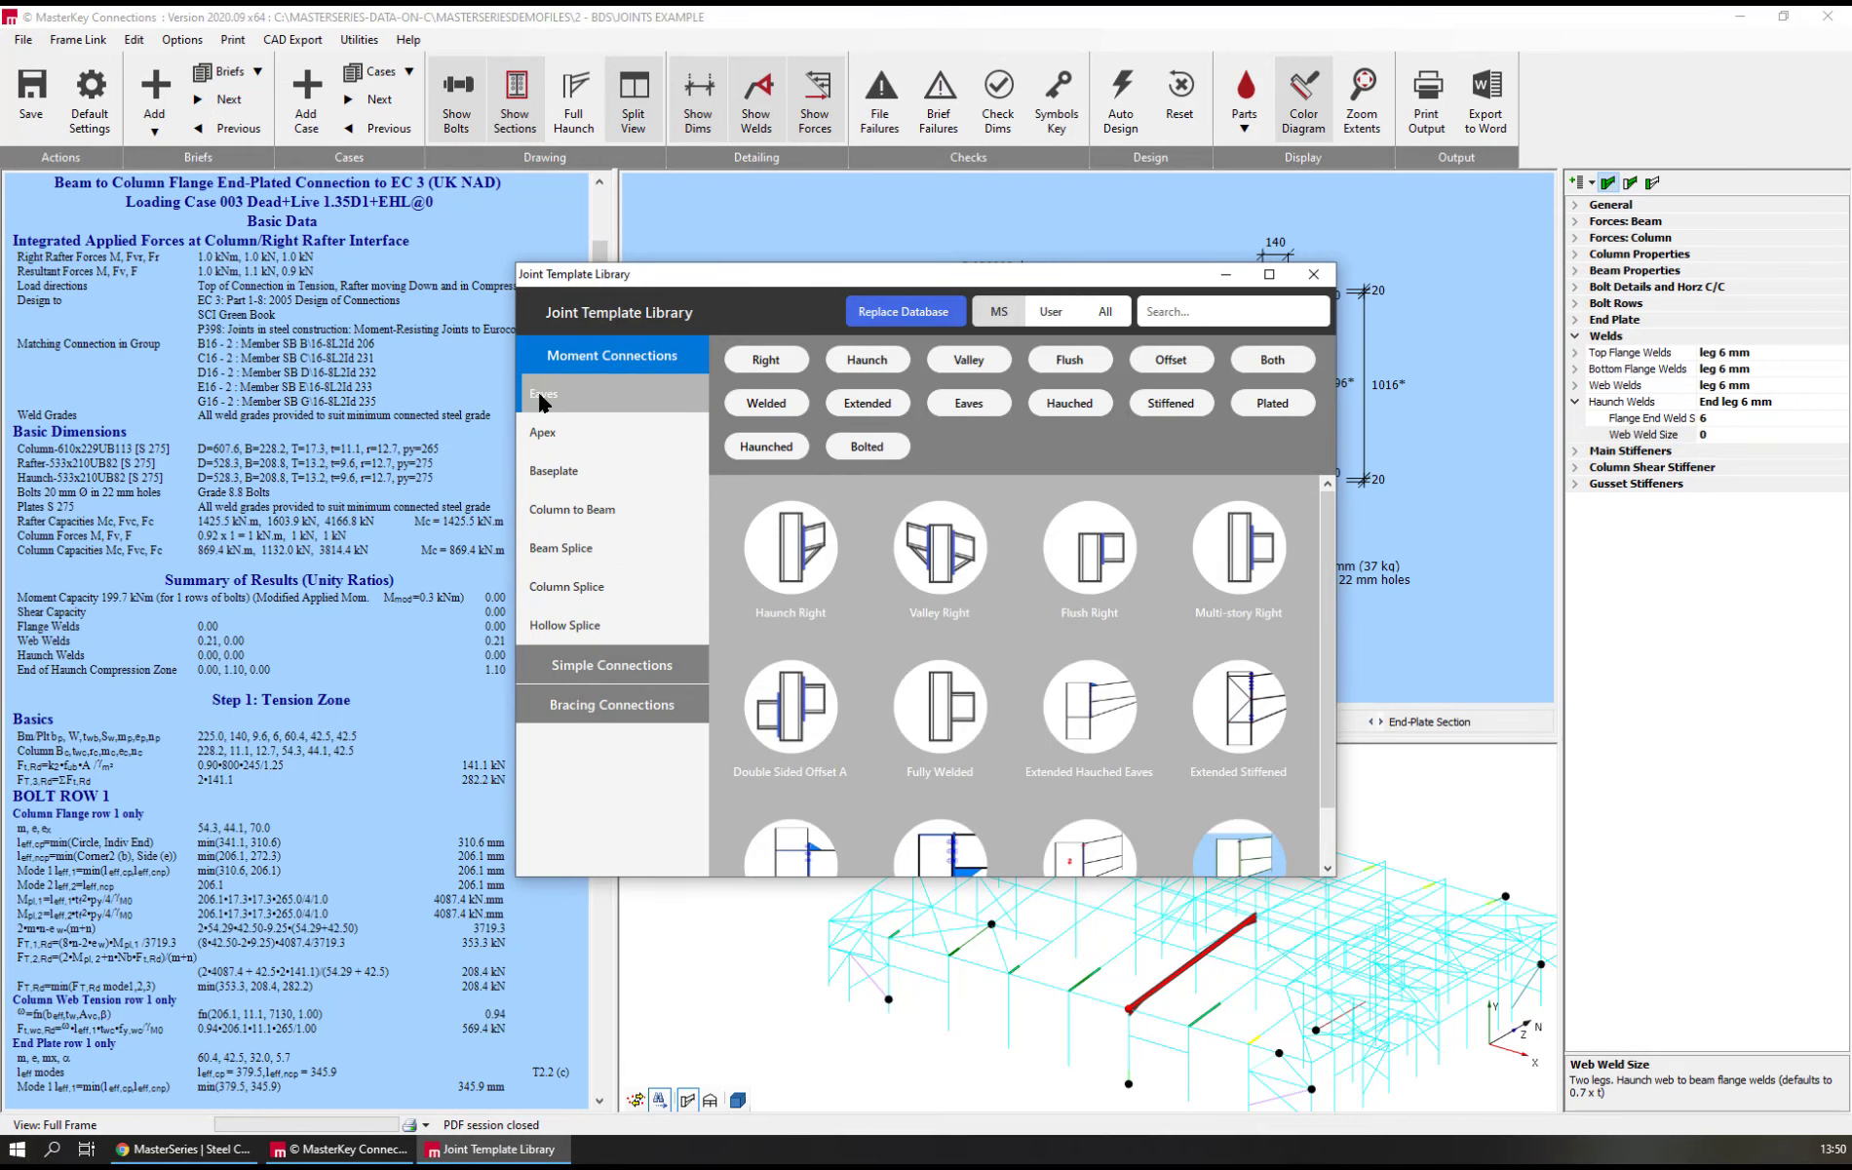
{"action": "scroll", "coordinate": [790, 546], "scroll_direction": "down", "scroll_amount": 1}
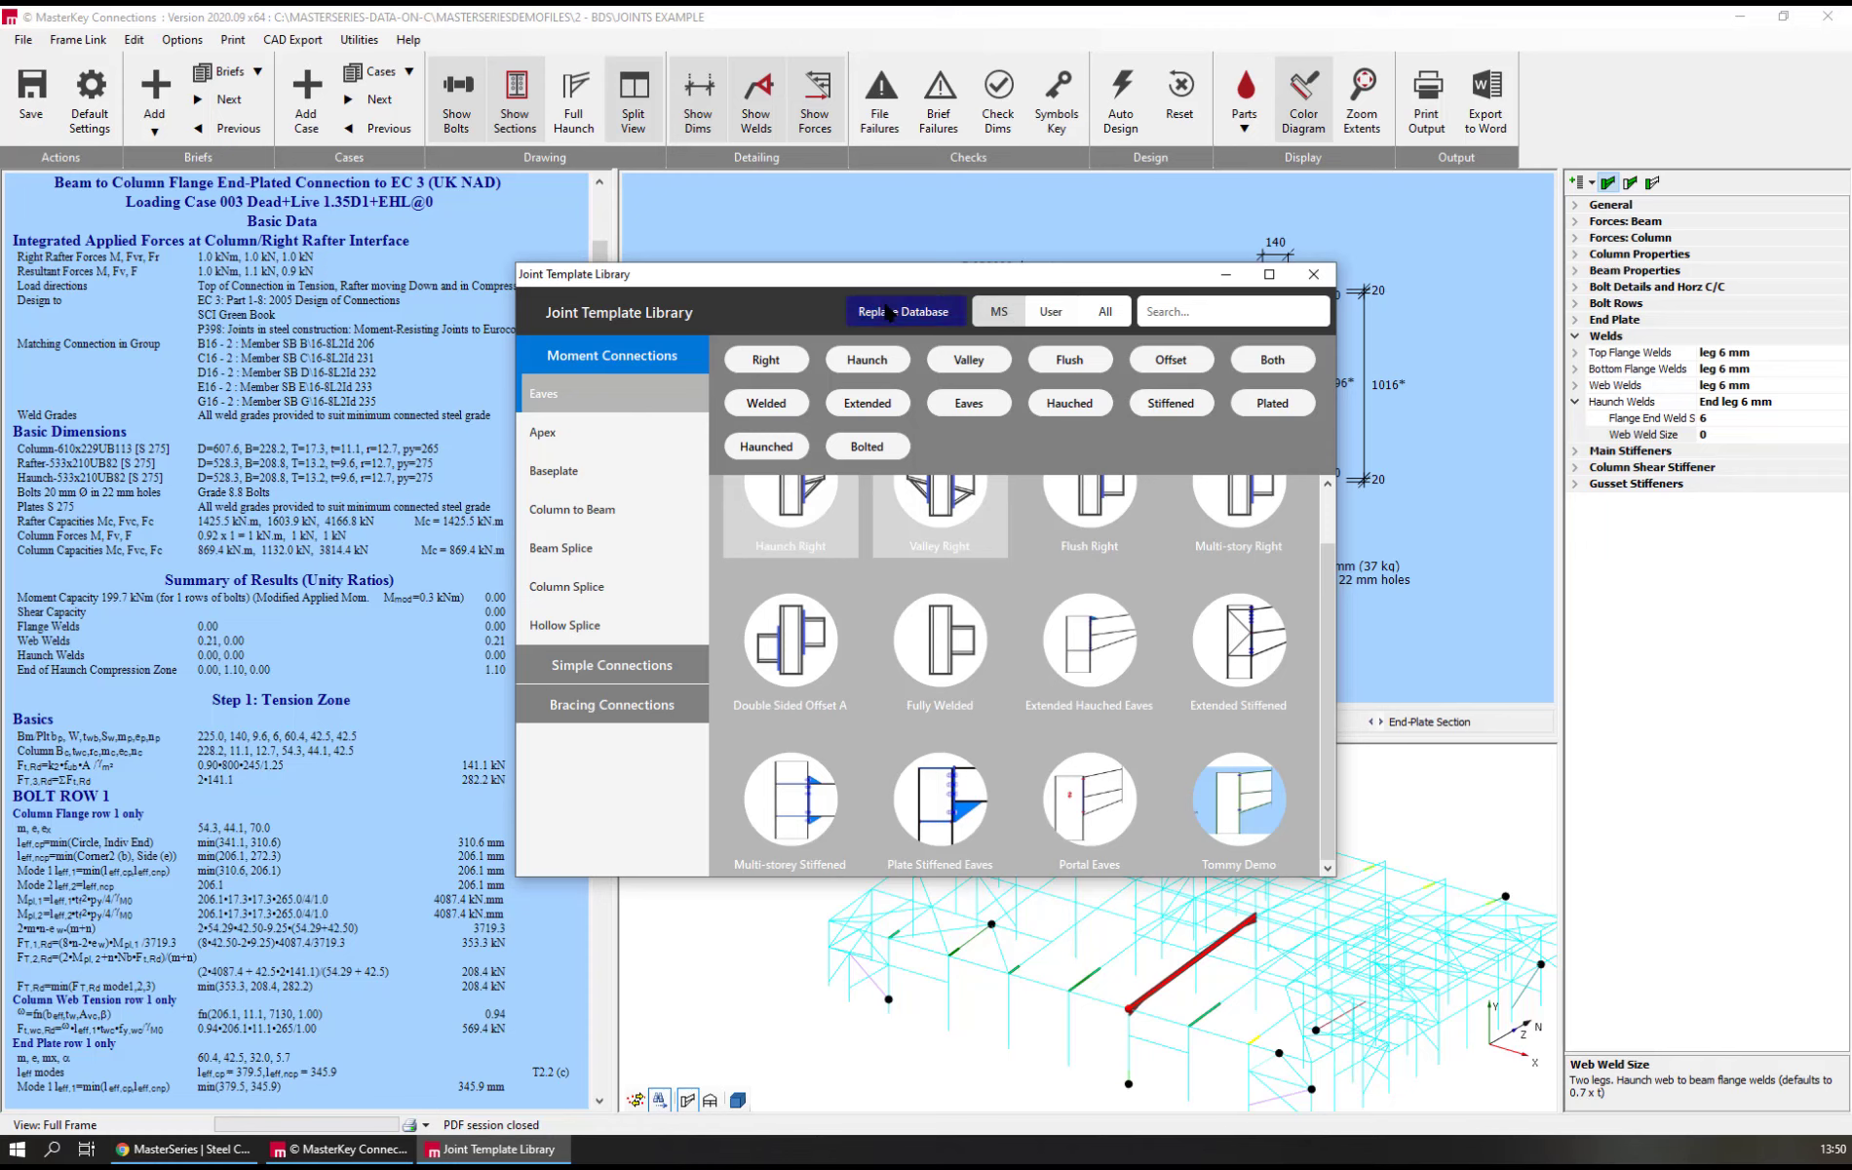
Compare the Eaves templates stored under the User and All filters, returning to the User set
{"action": "left_click", "coordinate": [1049, 314]}
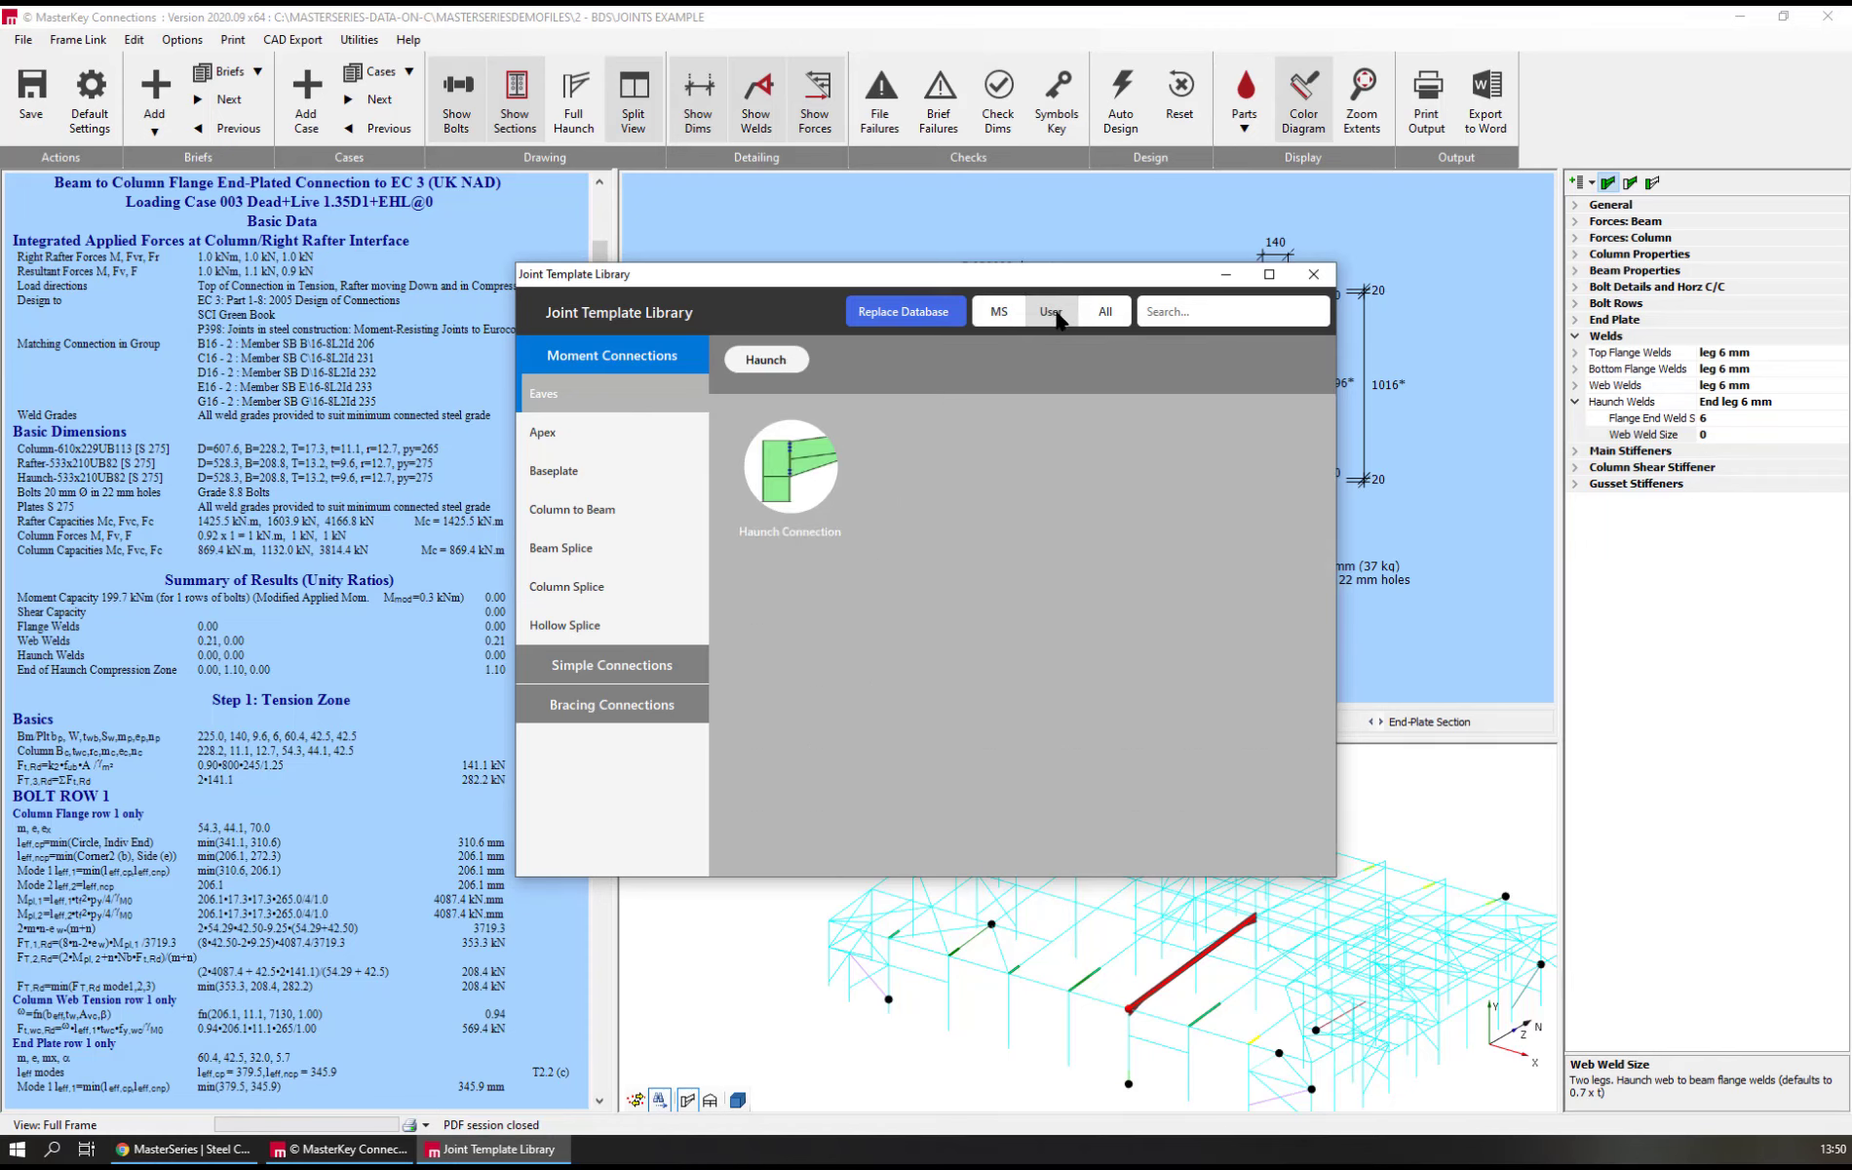
{"action": "left_click", "coordinate": [1107, 314]}
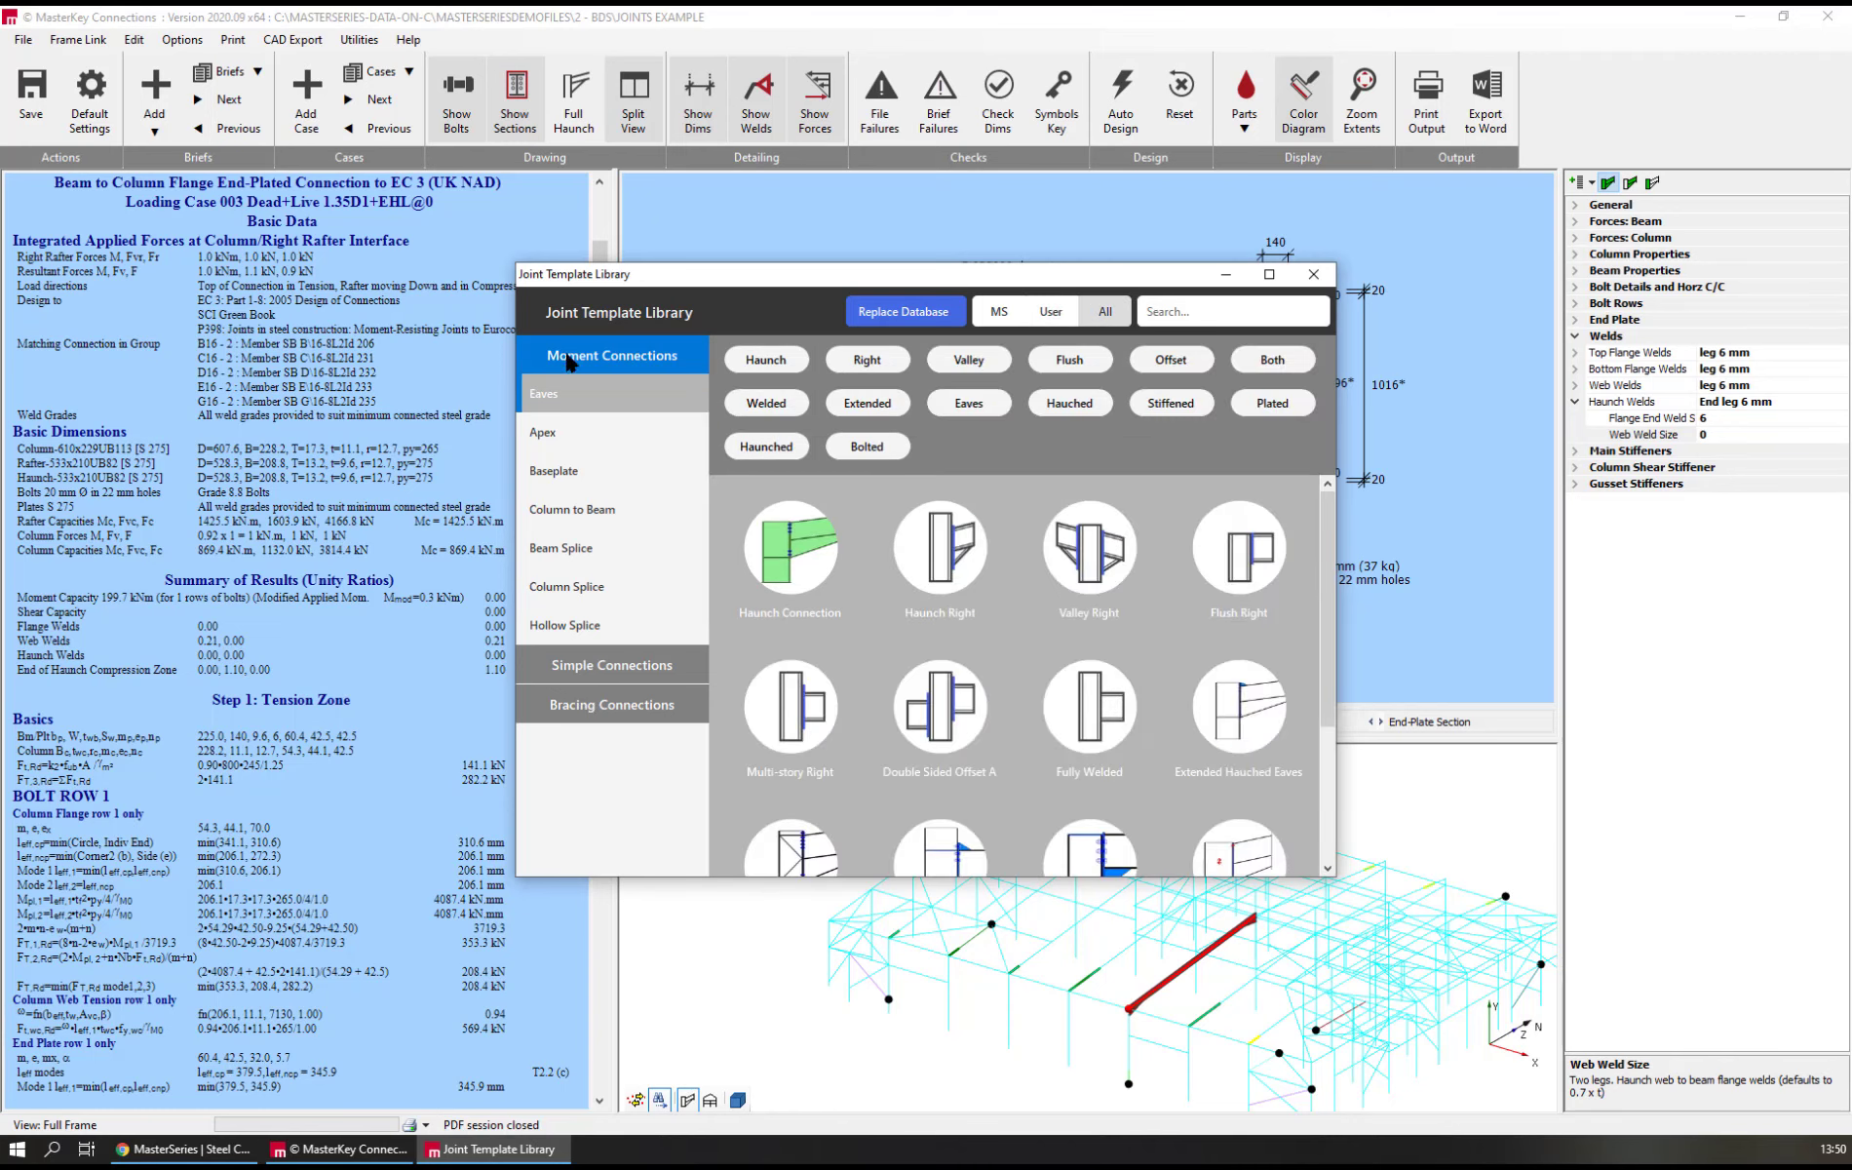
{"action": "left_click", "coordinate": [1052, 316]}
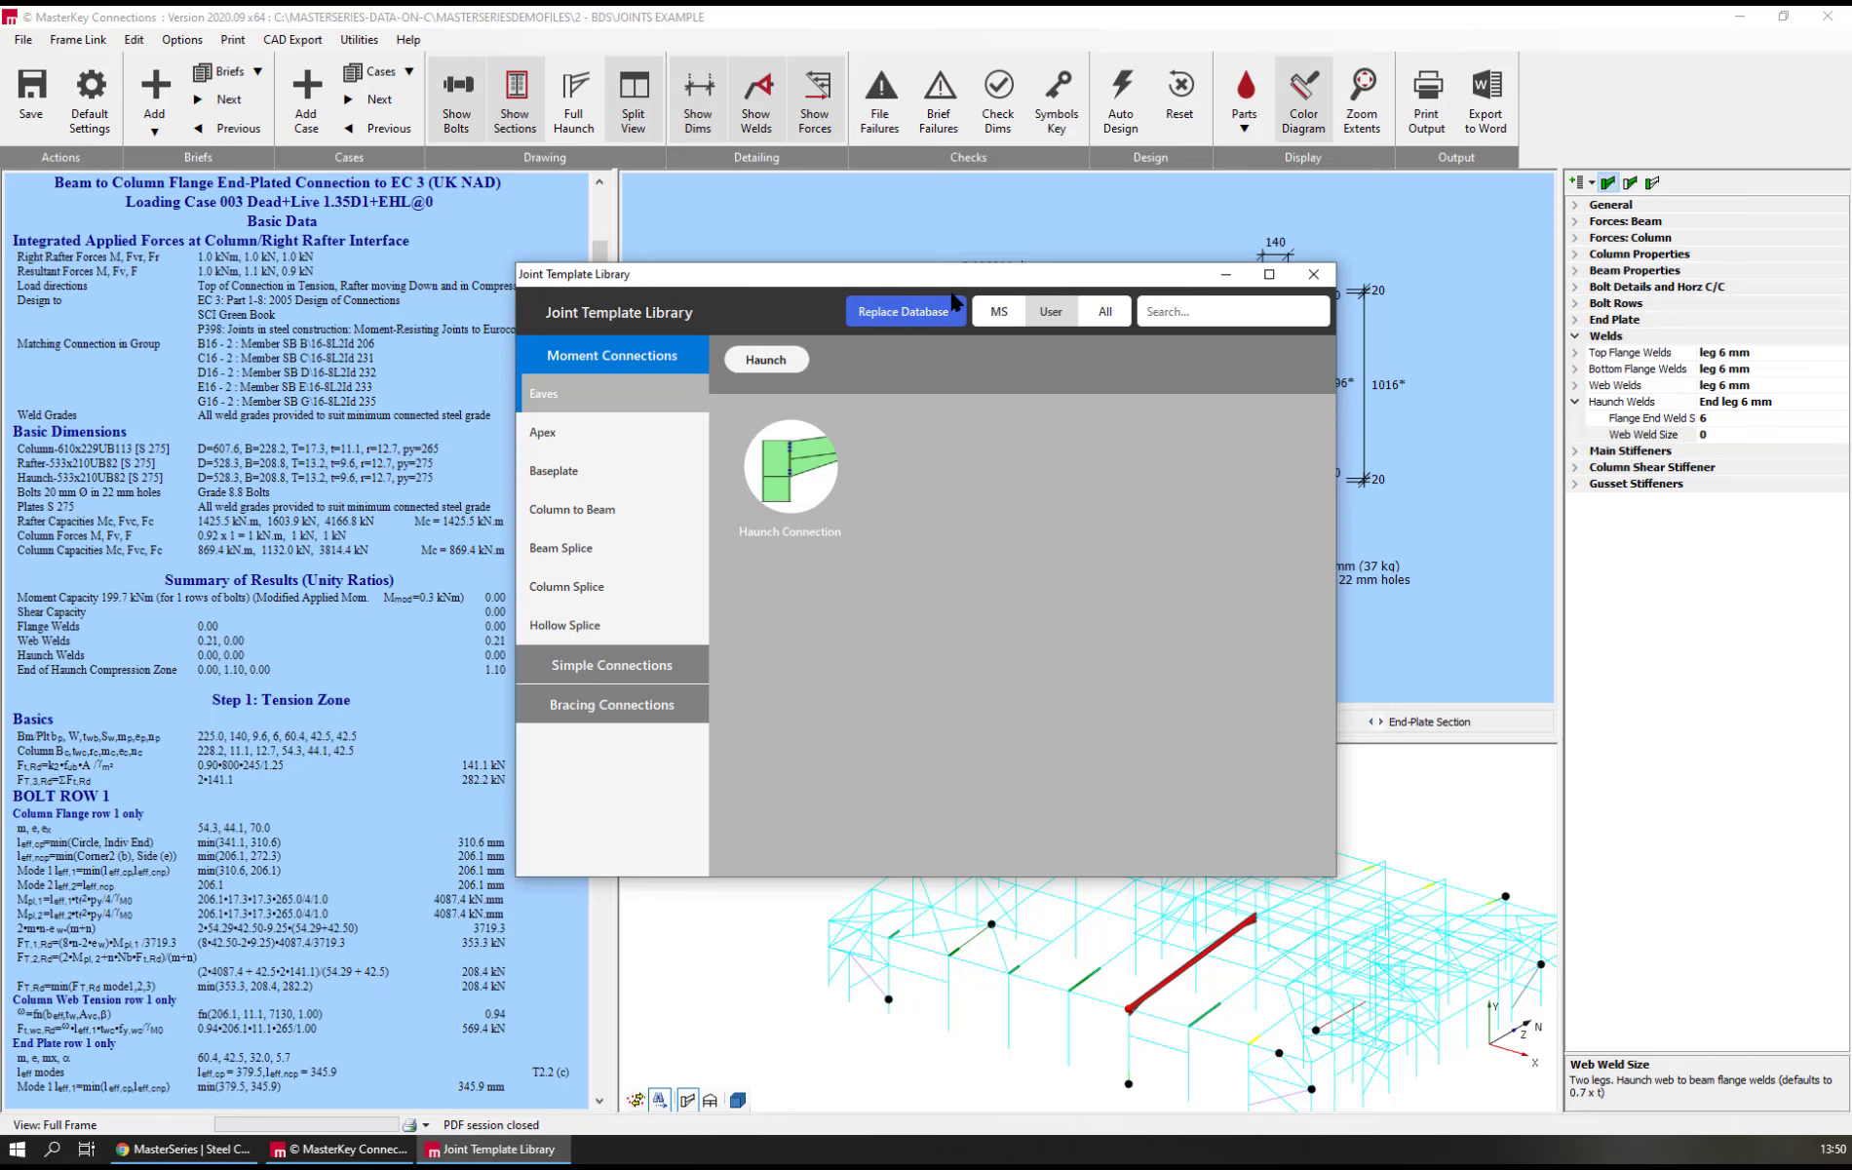
Locate TemplateDatabase.mdf in C:\ProgramData\MasterSeries as a replacement database, then cancel and close the template library
{"action": "left_click", "coordinate": [921, 319]}
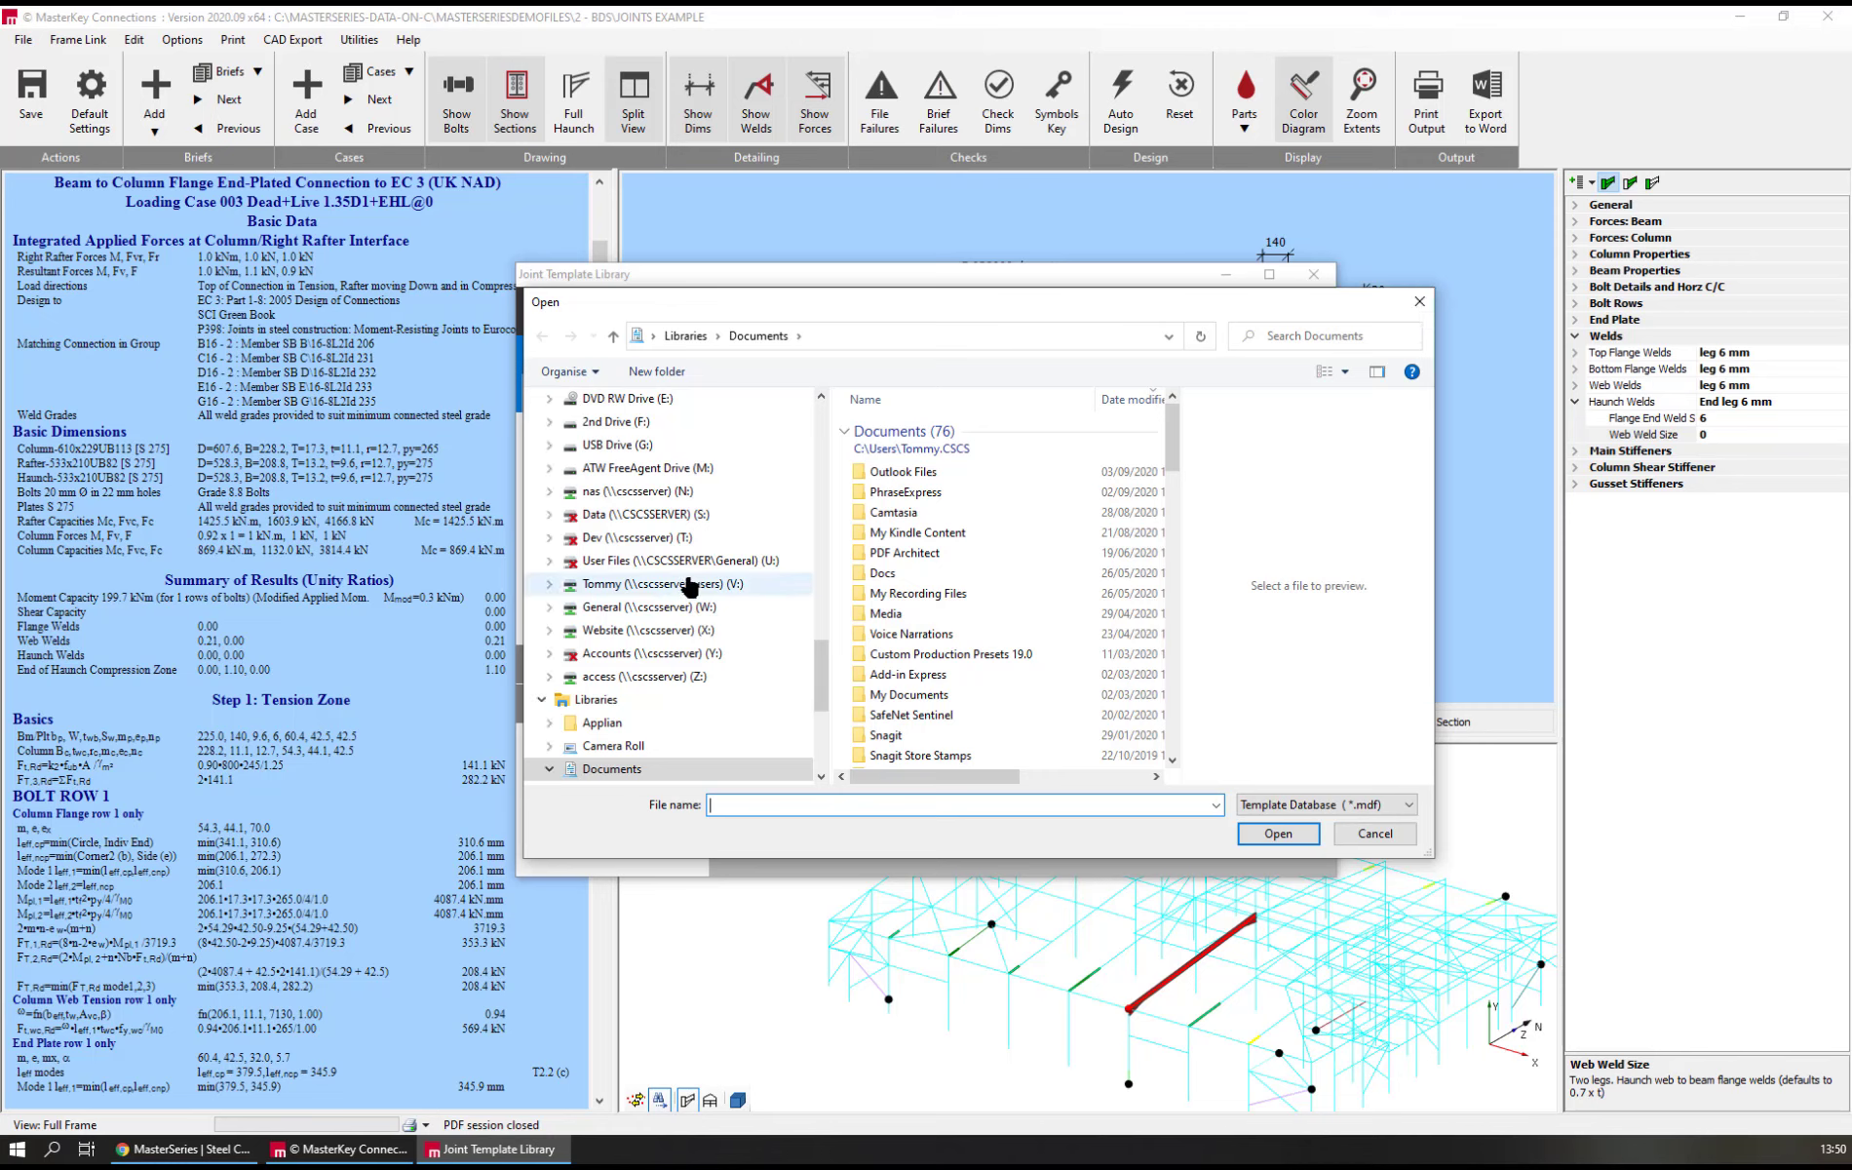
{"action": "scroll", "coordinate": [635, 526], "scroll_direction": "up", "scroll_amount": 3}
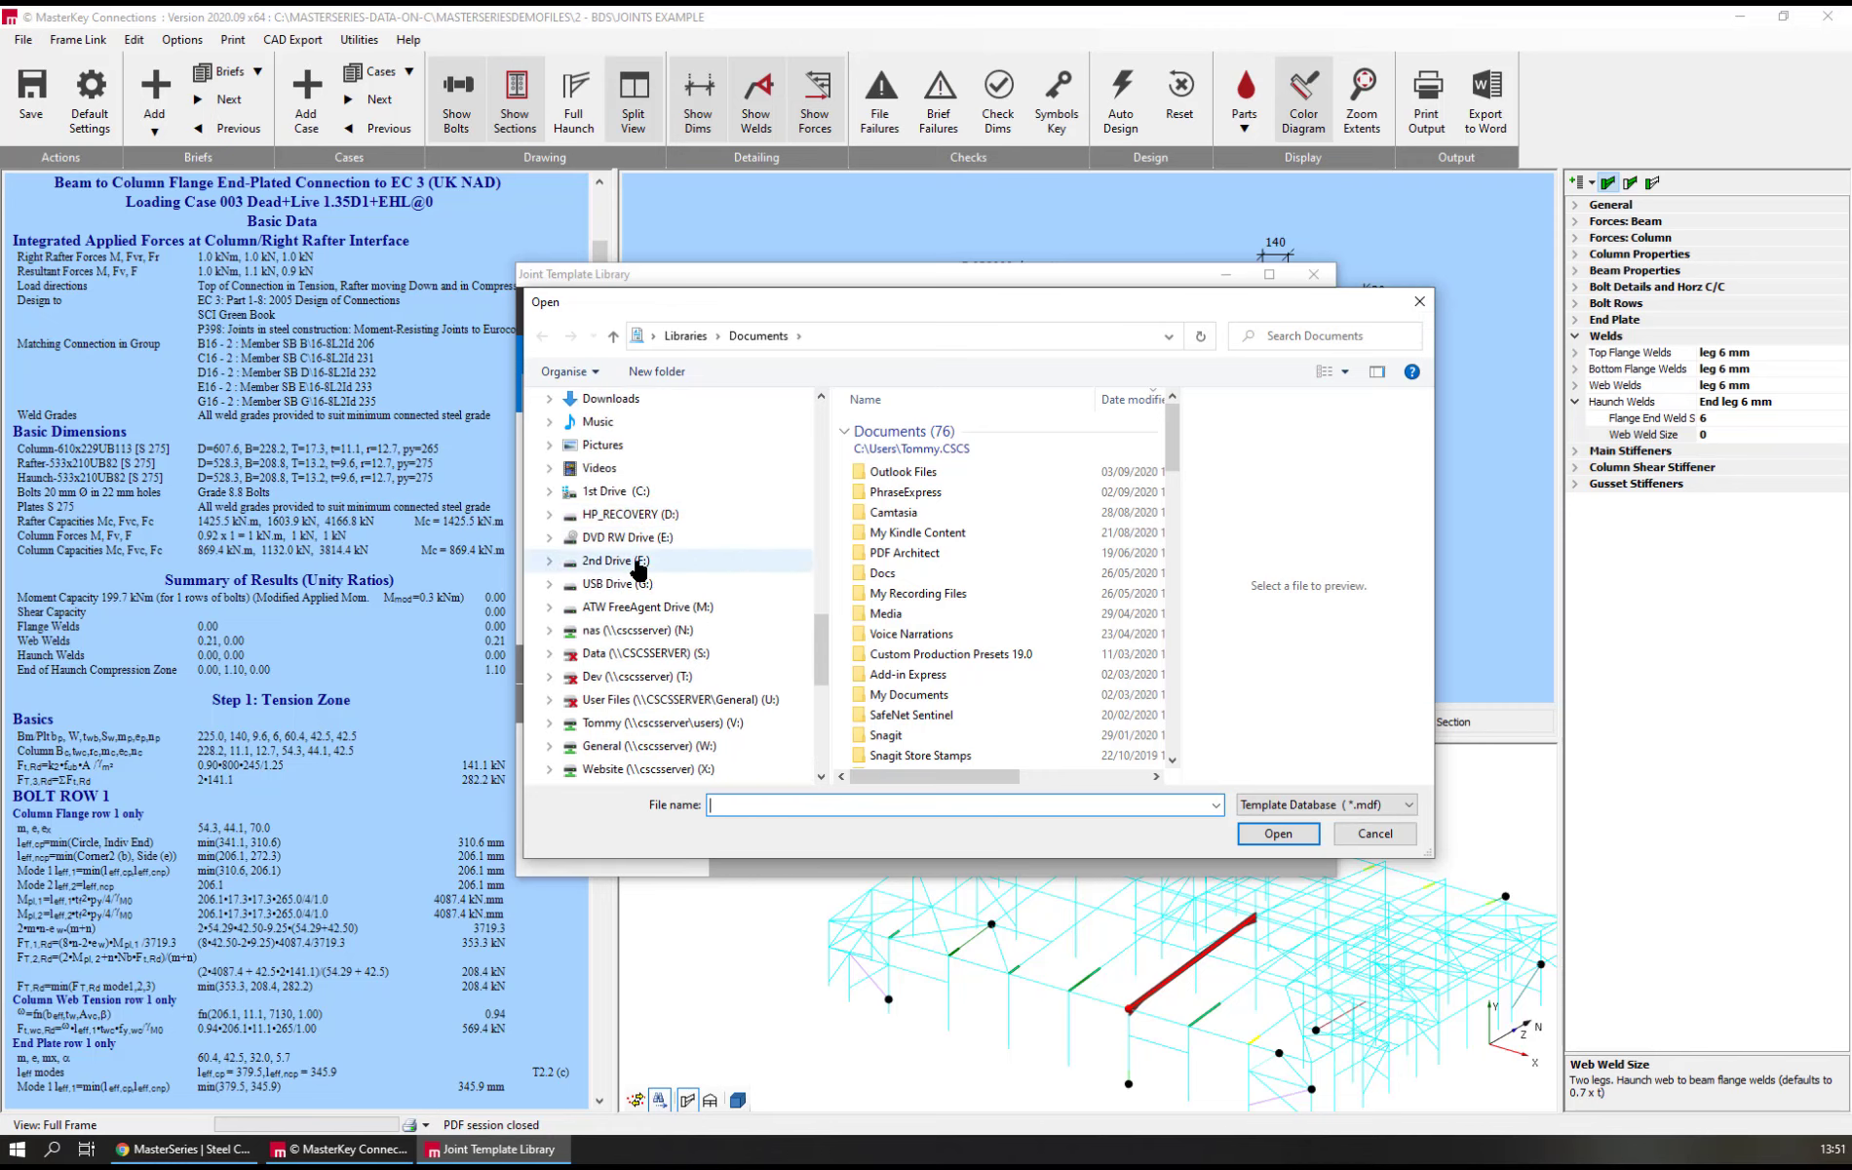
{"action": "left_click", "coordinate": [615, 498]}
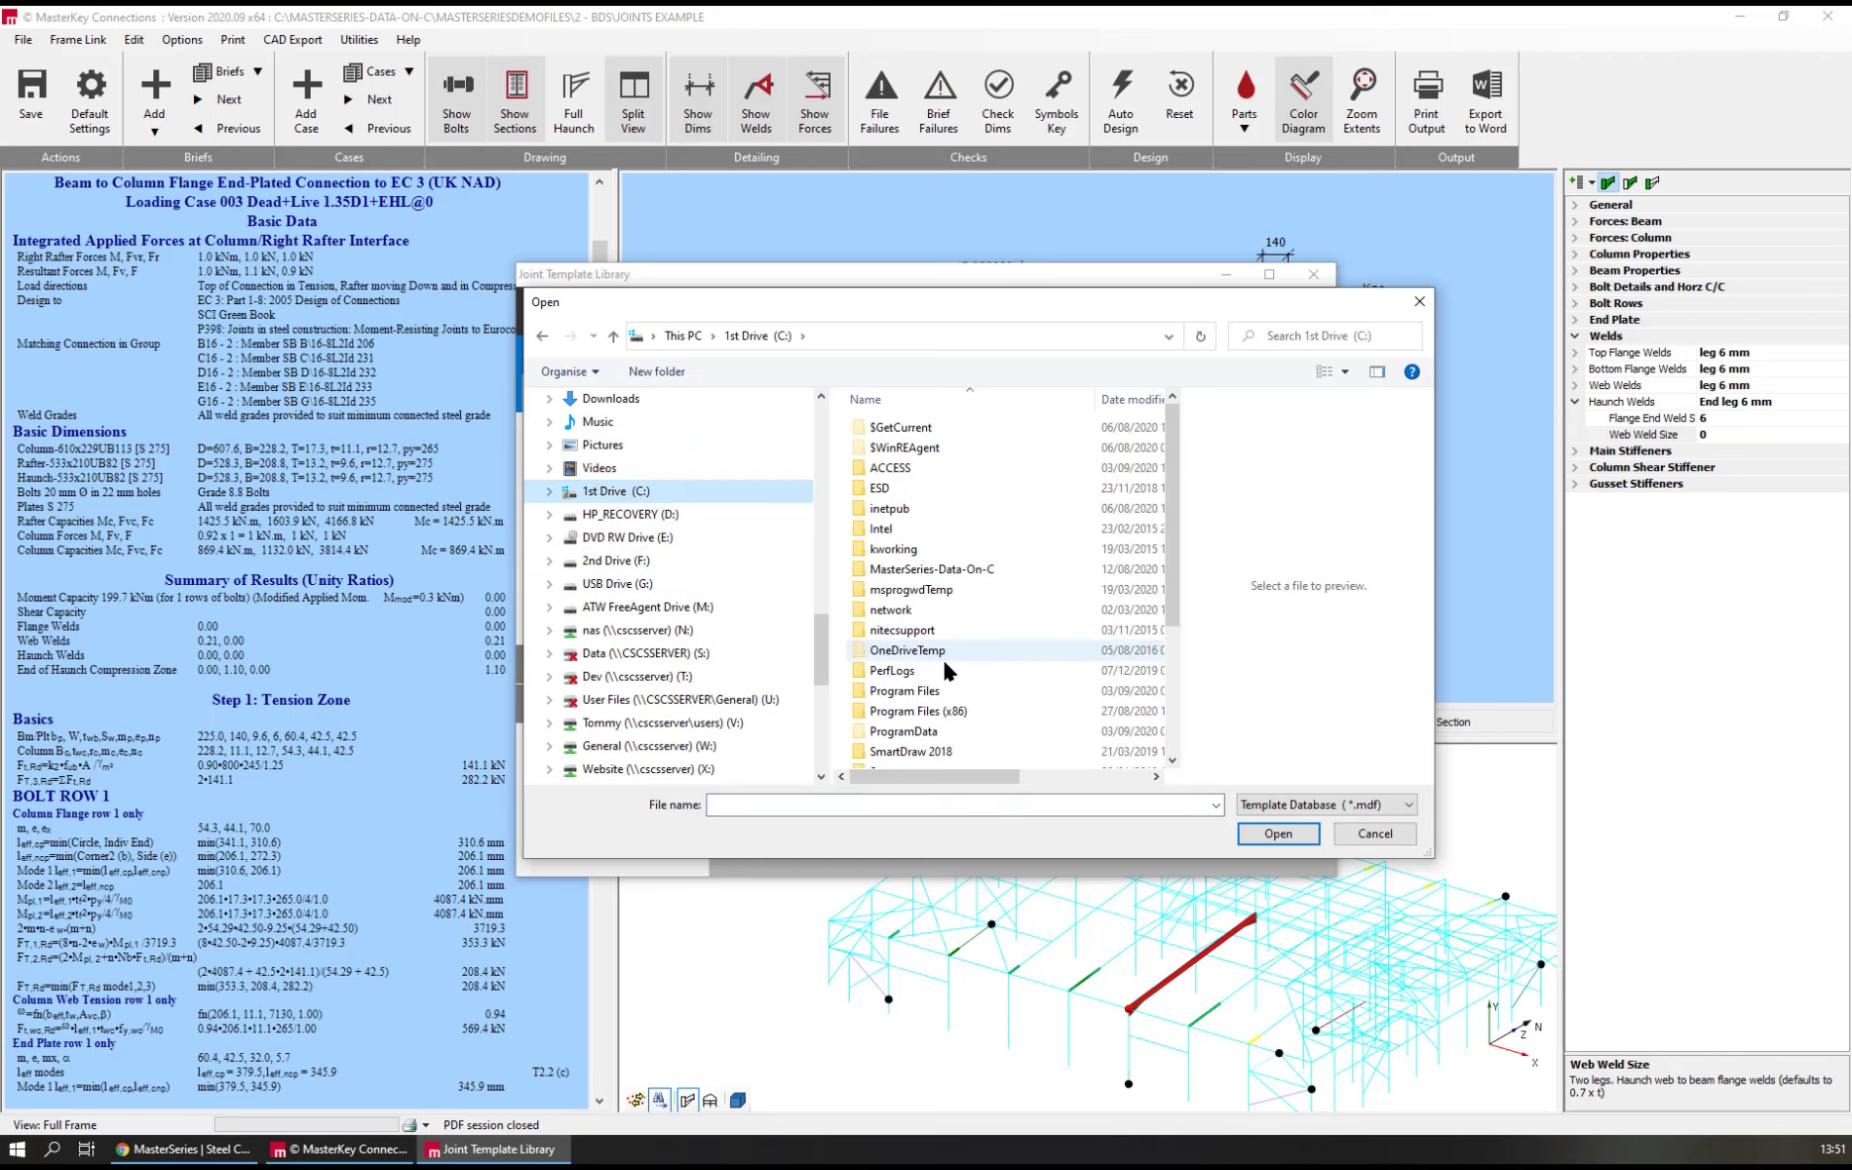
{"action": "scroll", "coordinate": [938, 667], "scroll_direction": "down", "scroll_amount": 2}
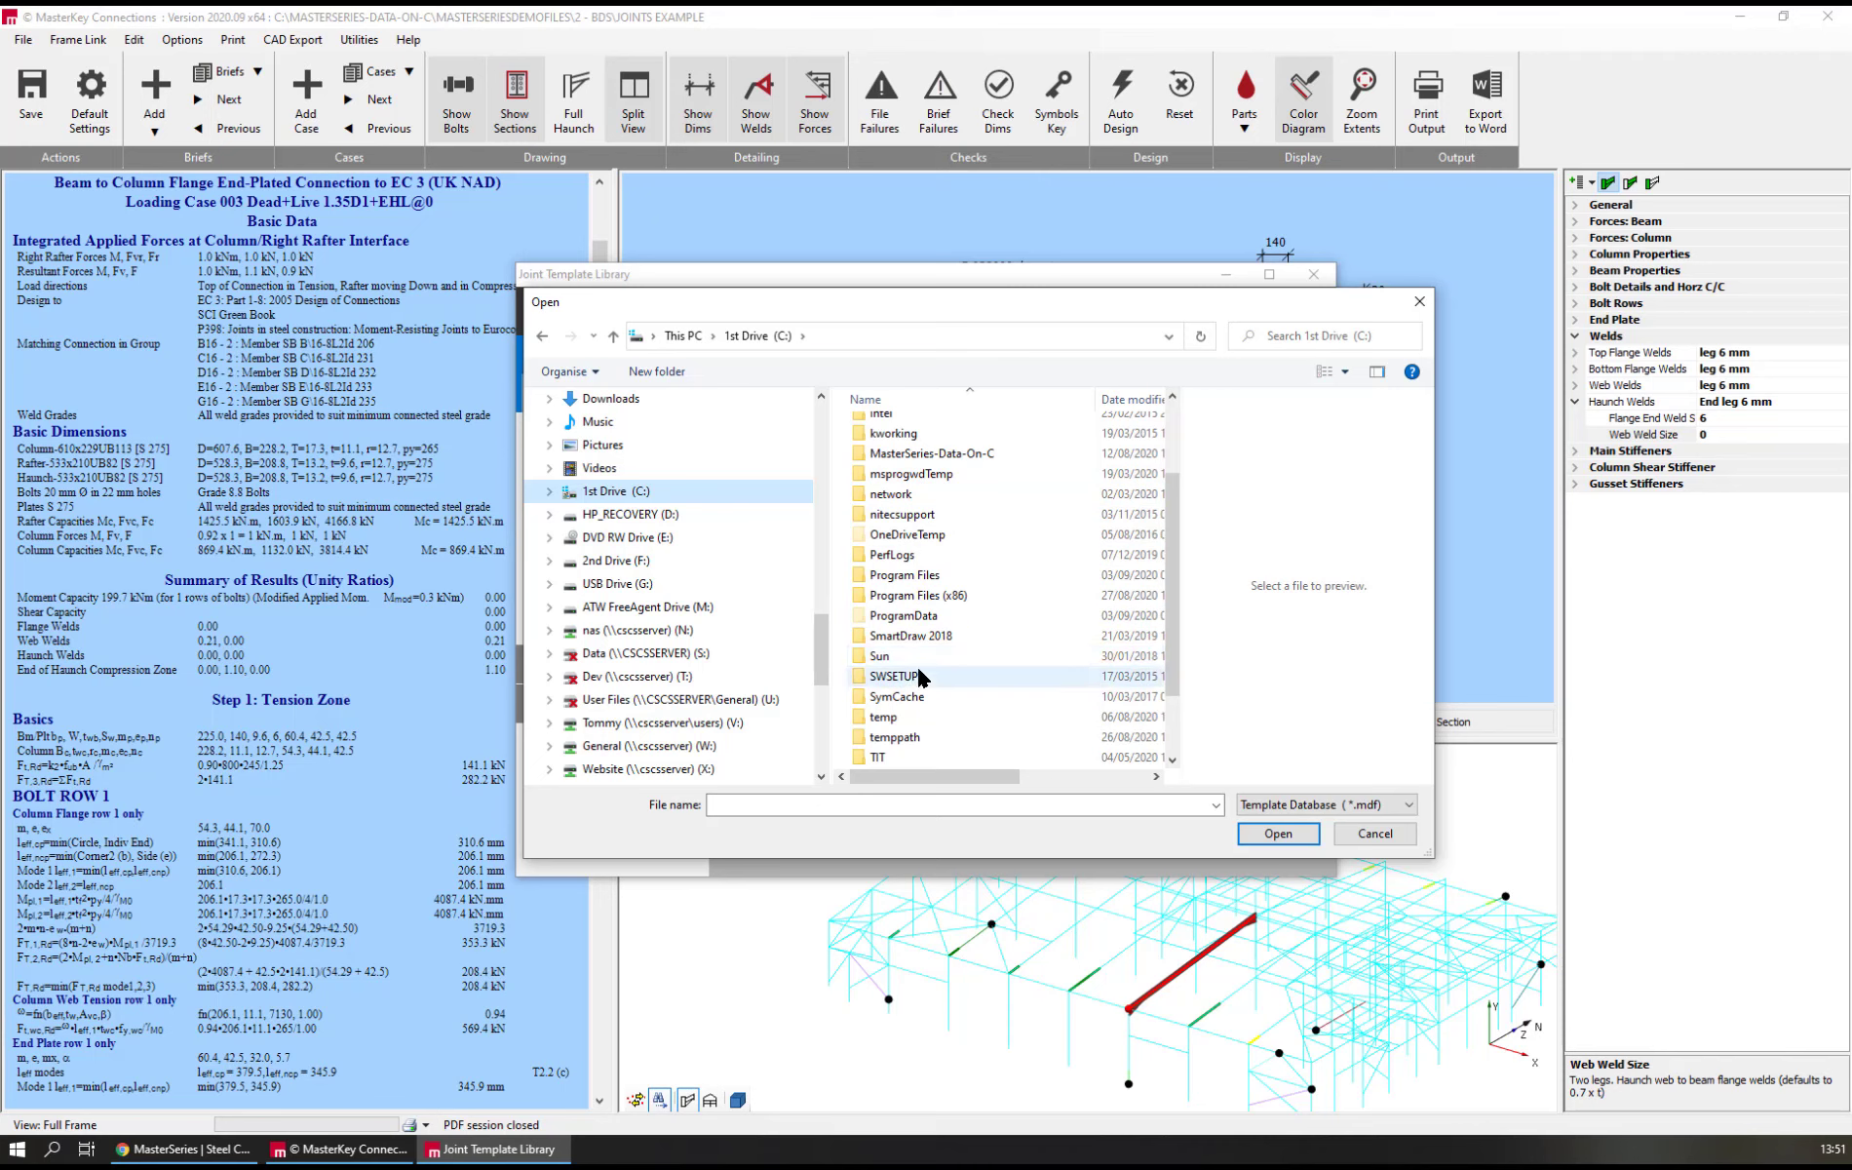
{"action": "scroll", "coordinate": [919, 628], "scroll_direction": "up", "scroll_amount": 2}
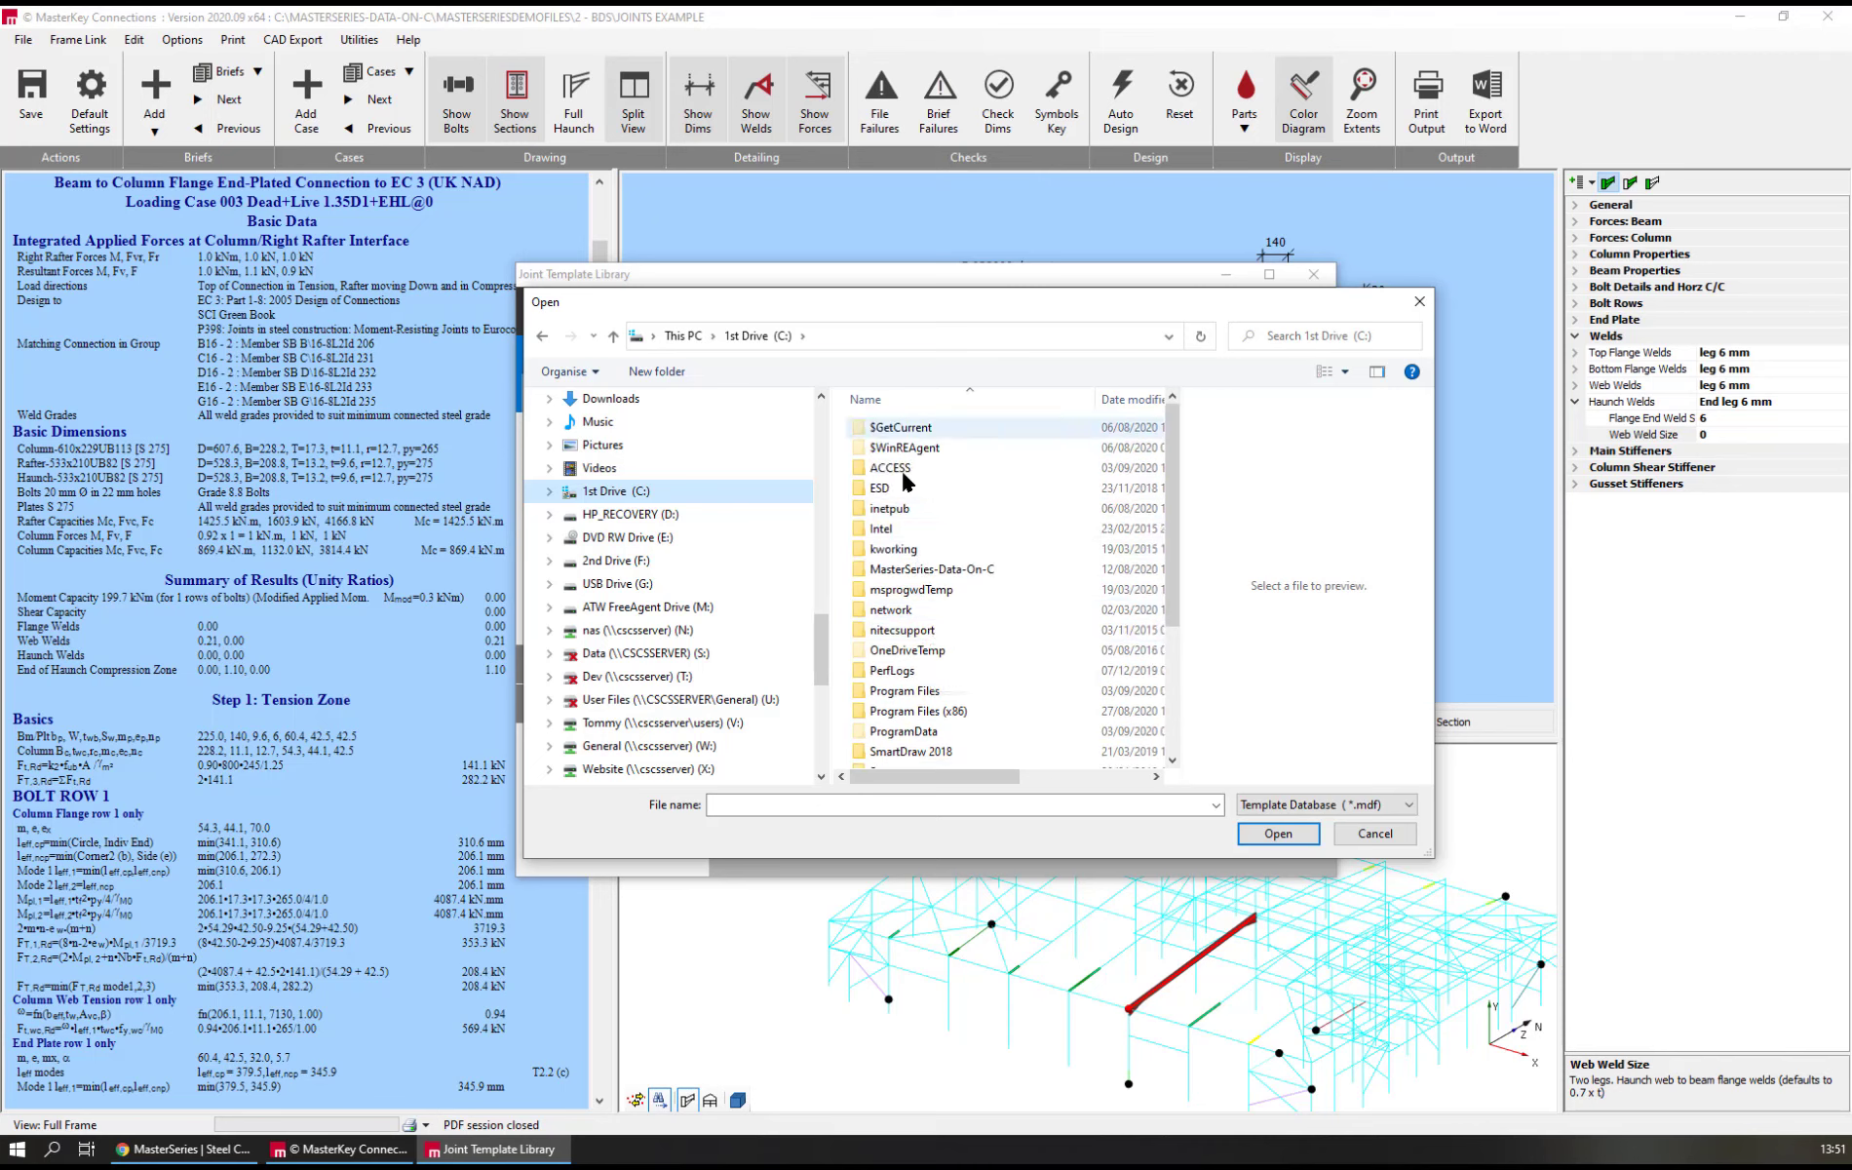
{"action": "scroll", "coordinate": [945, 520], "scroll_direction": "down", "scroll_amount": 2}
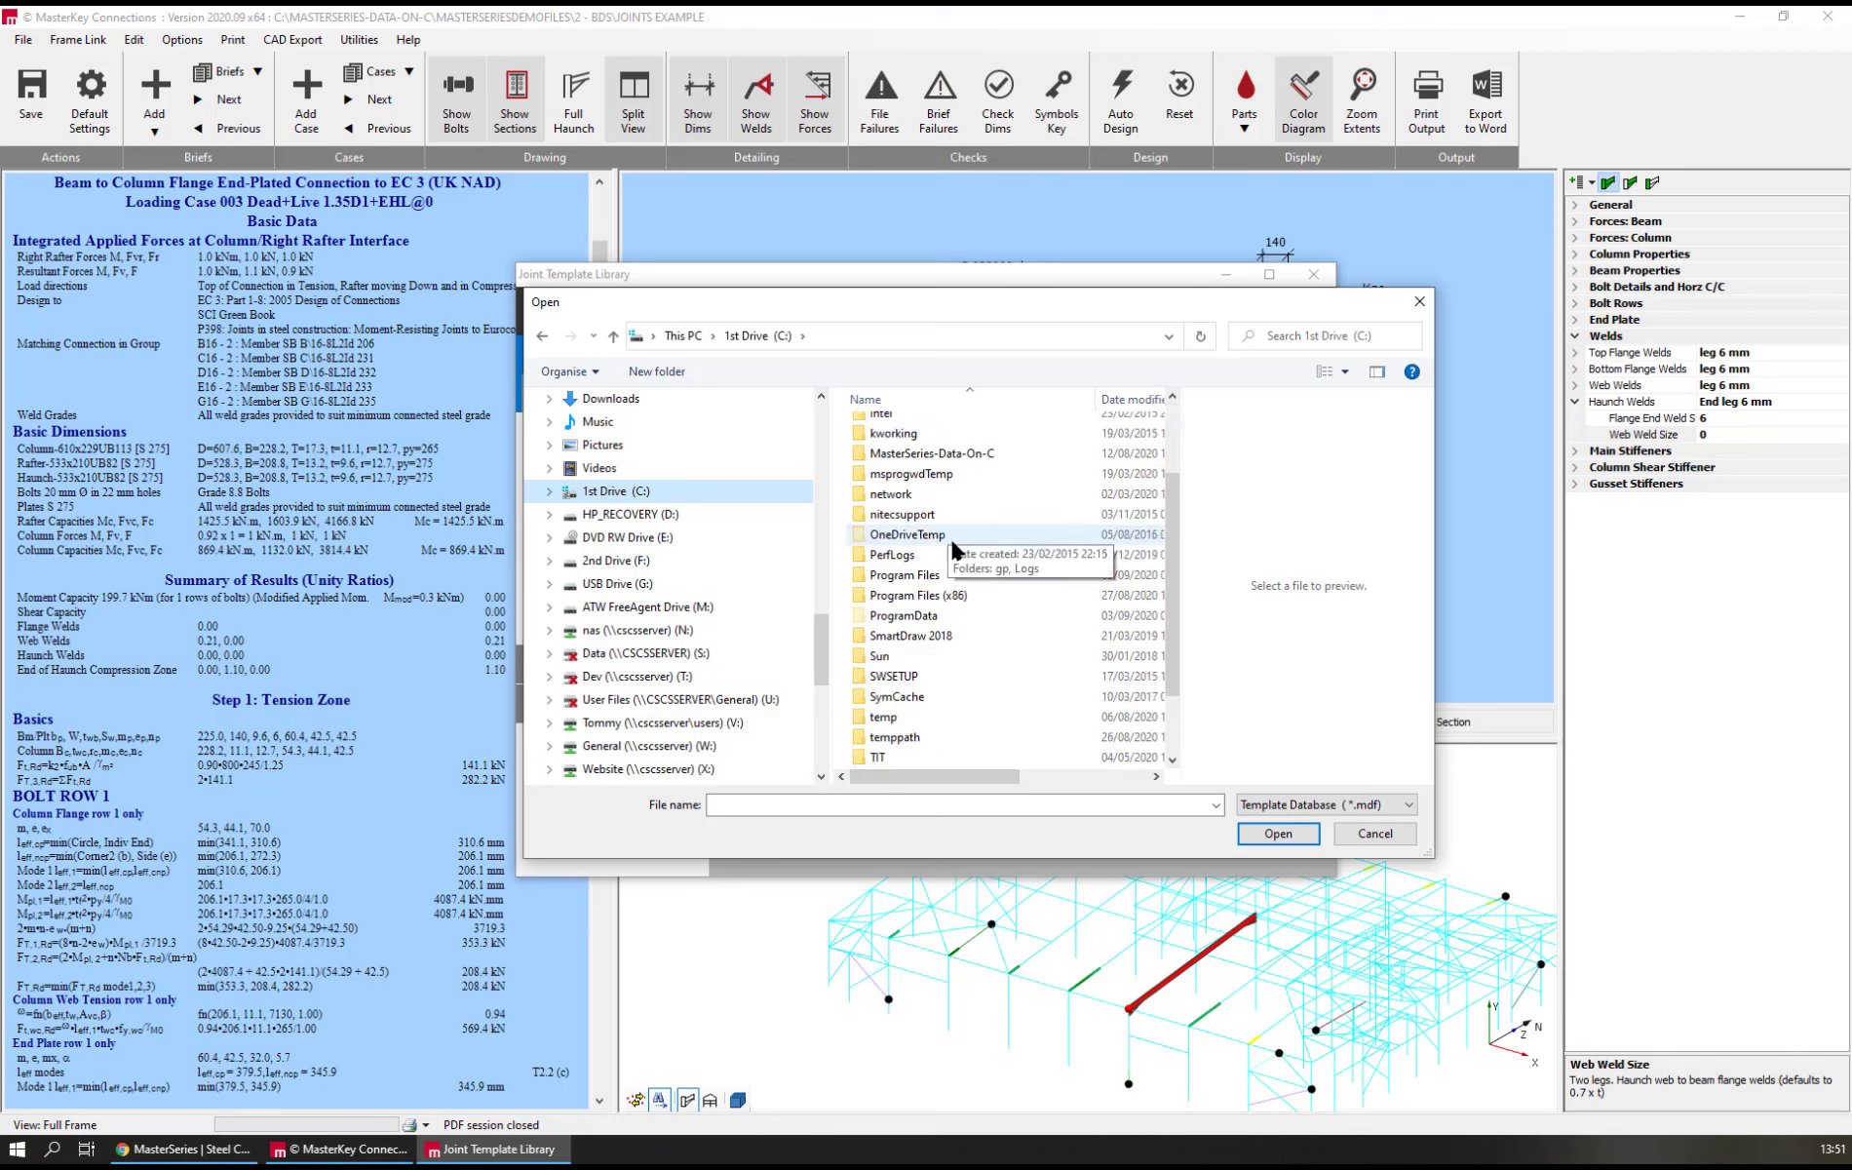
{"action": "double_click", "coordinate": [926, 617]}
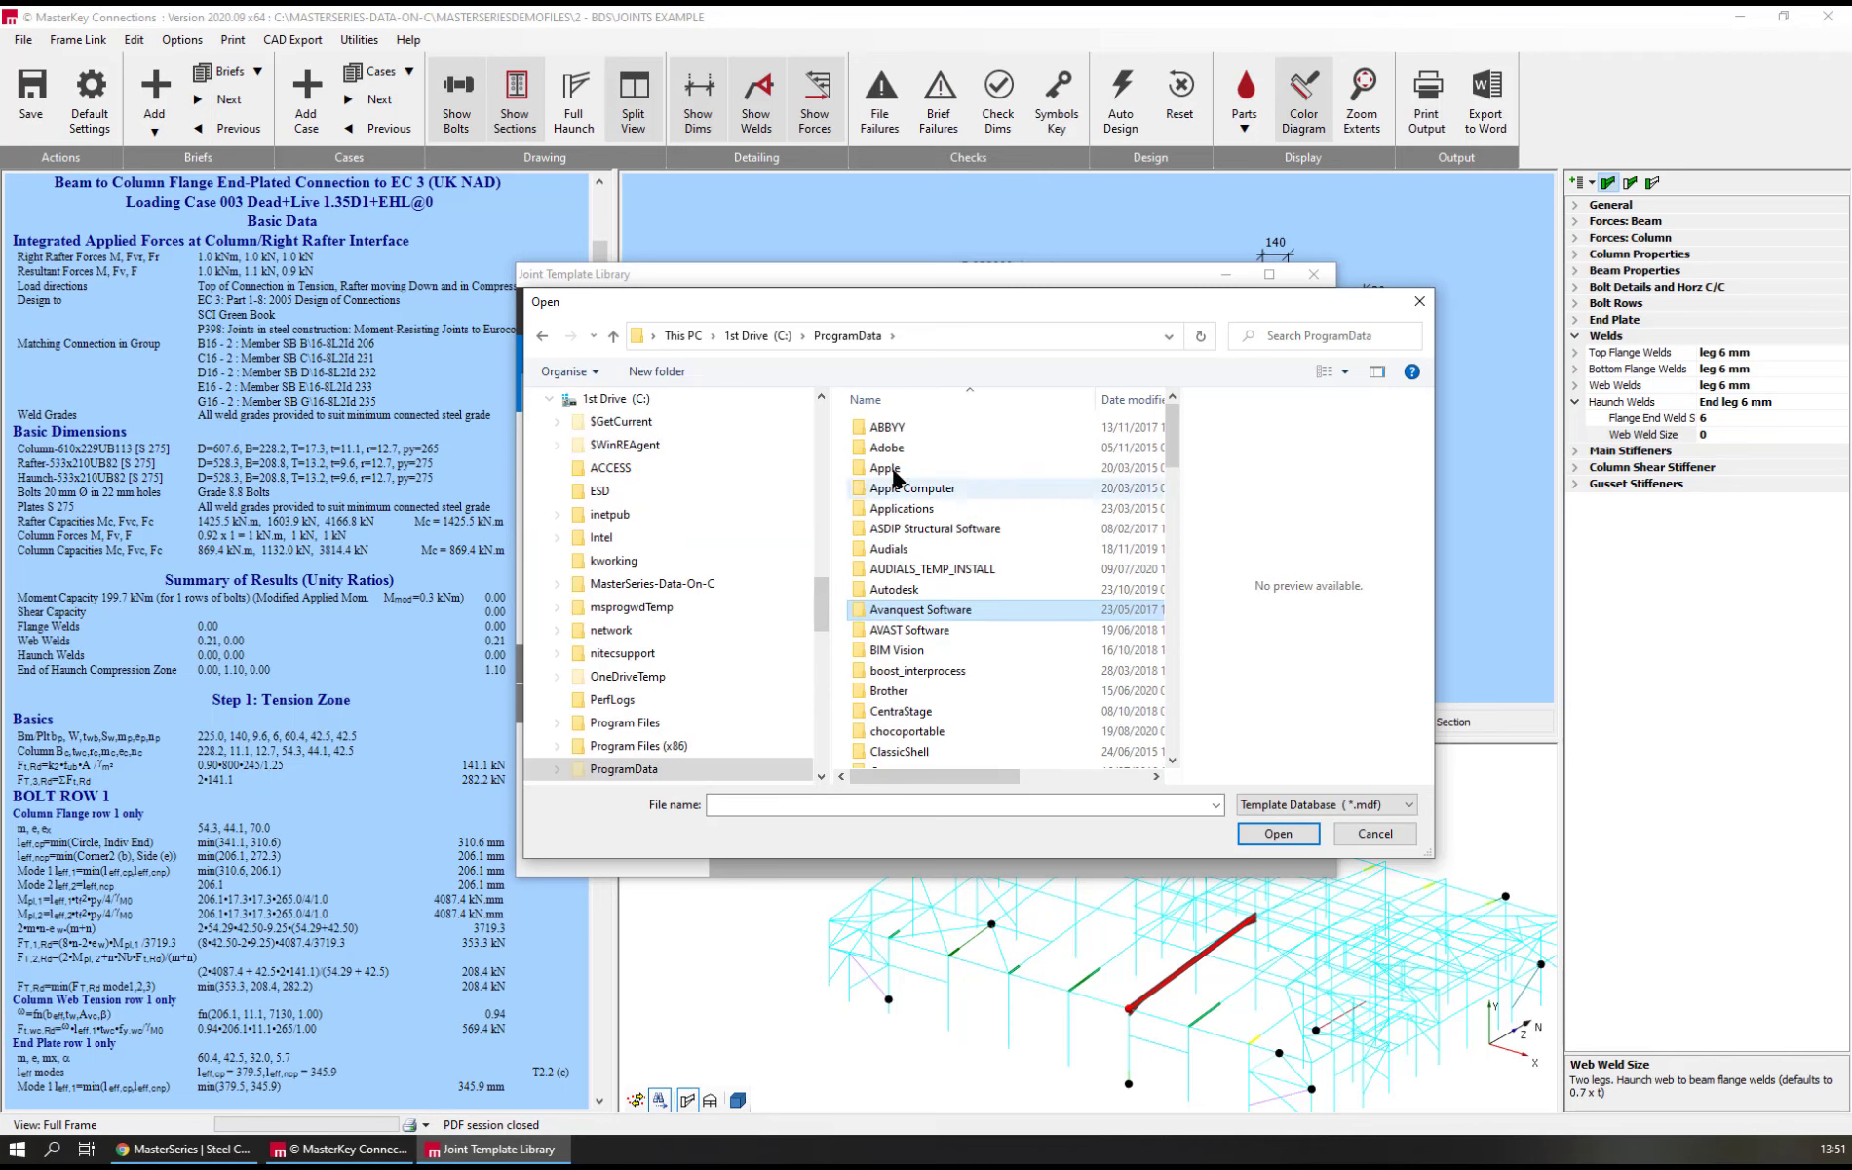
{"action": "scroll", "coordinate": [907, 663], "scroll_direction": "down", "scroll_amount": 4}
{"action": "scroll", "coordinate": [909, 633], "scroll_direction": "down", "scroll_amount": 8}
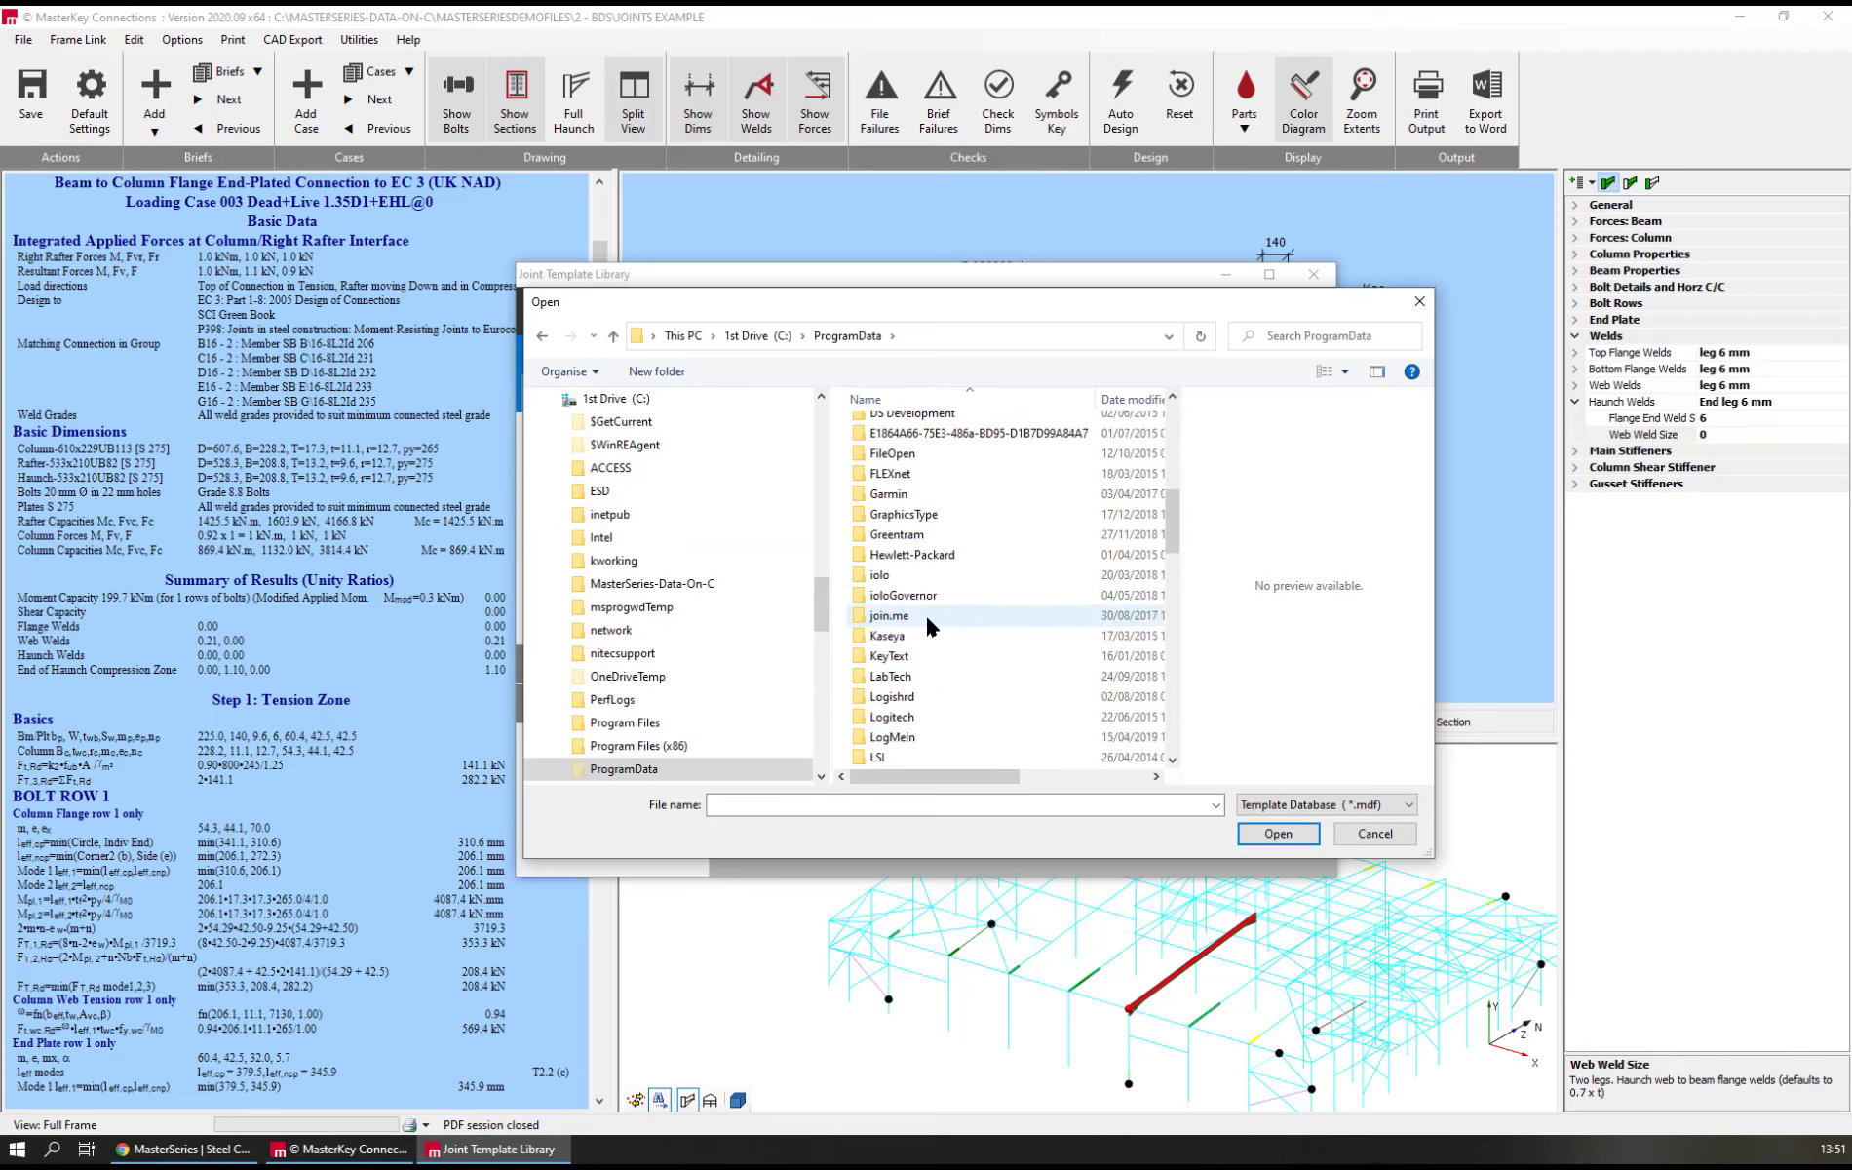
{"action": "double_click", "coordinate": [918, 579]}
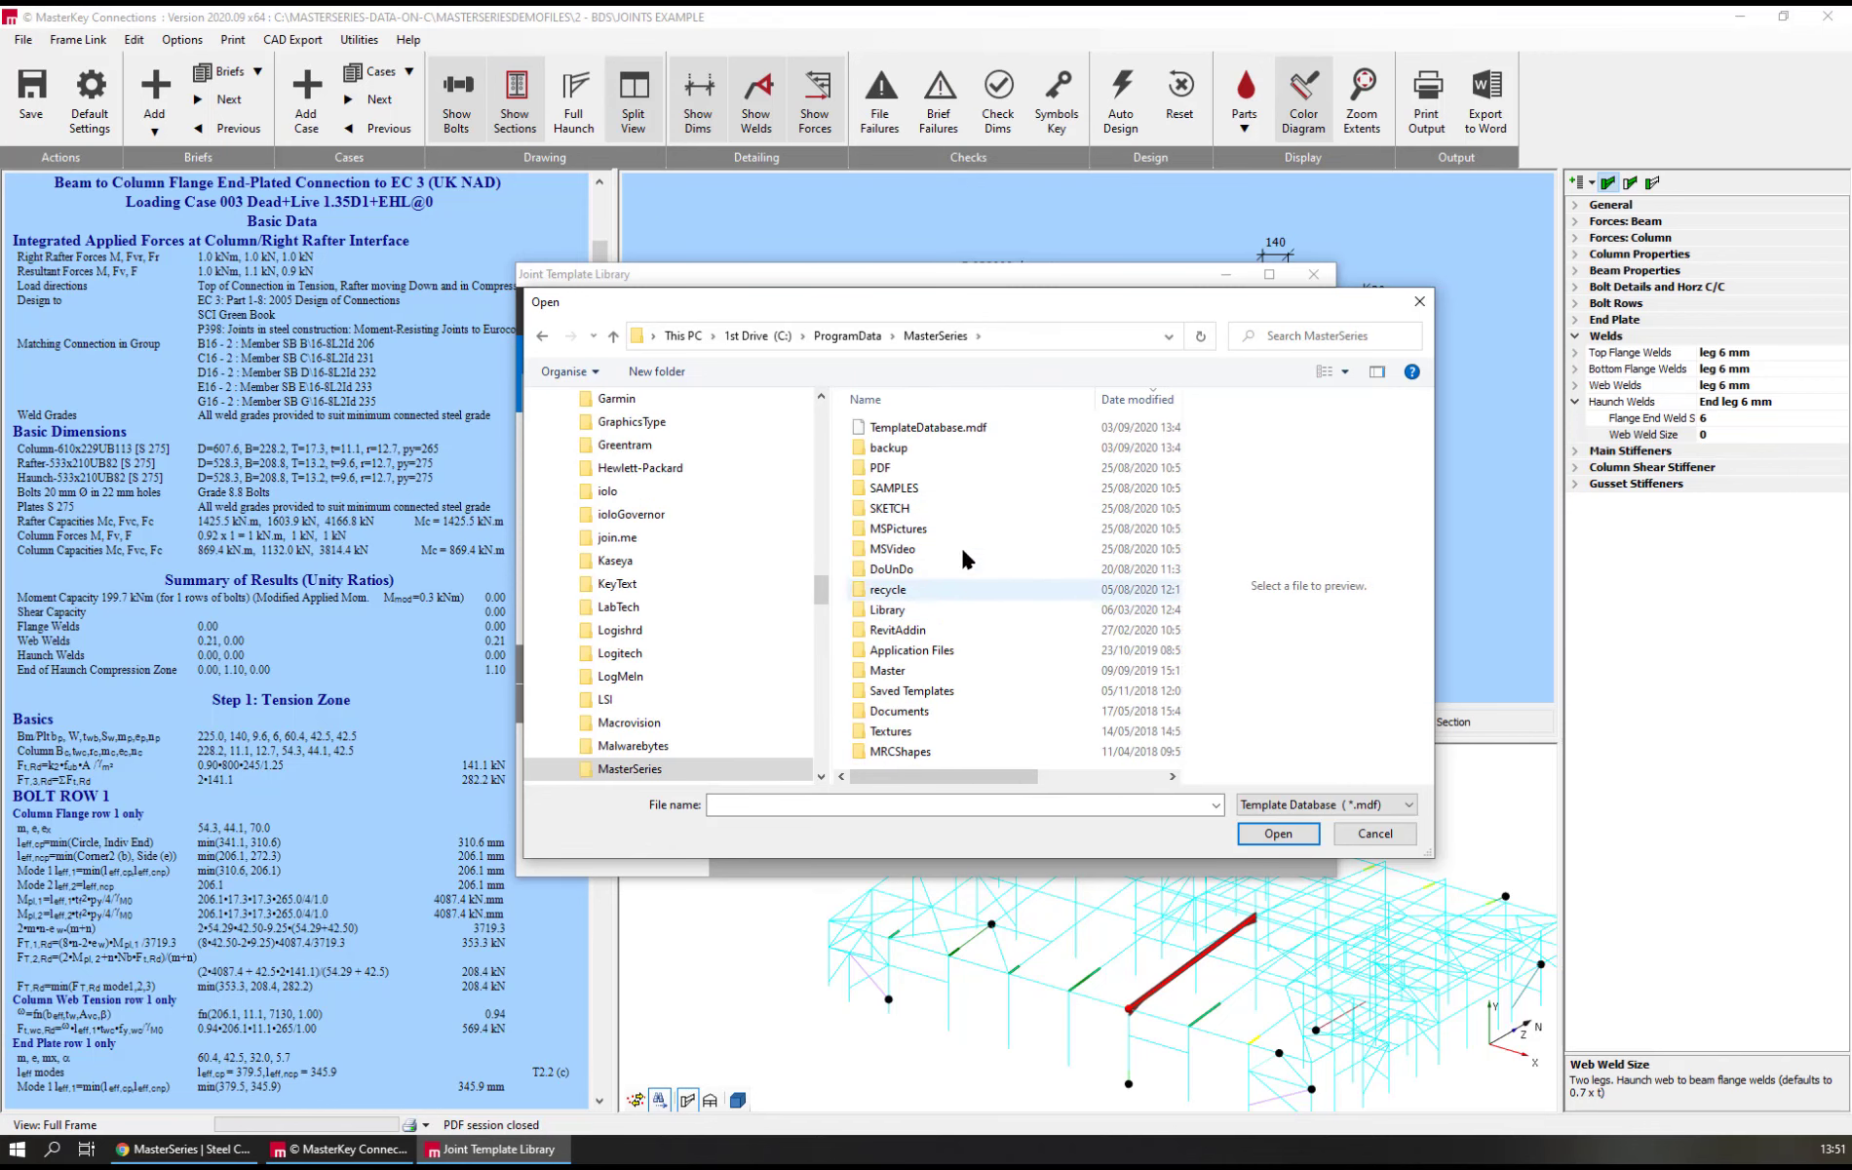
{"action": "left_click", "coordinate": [903, 431]}
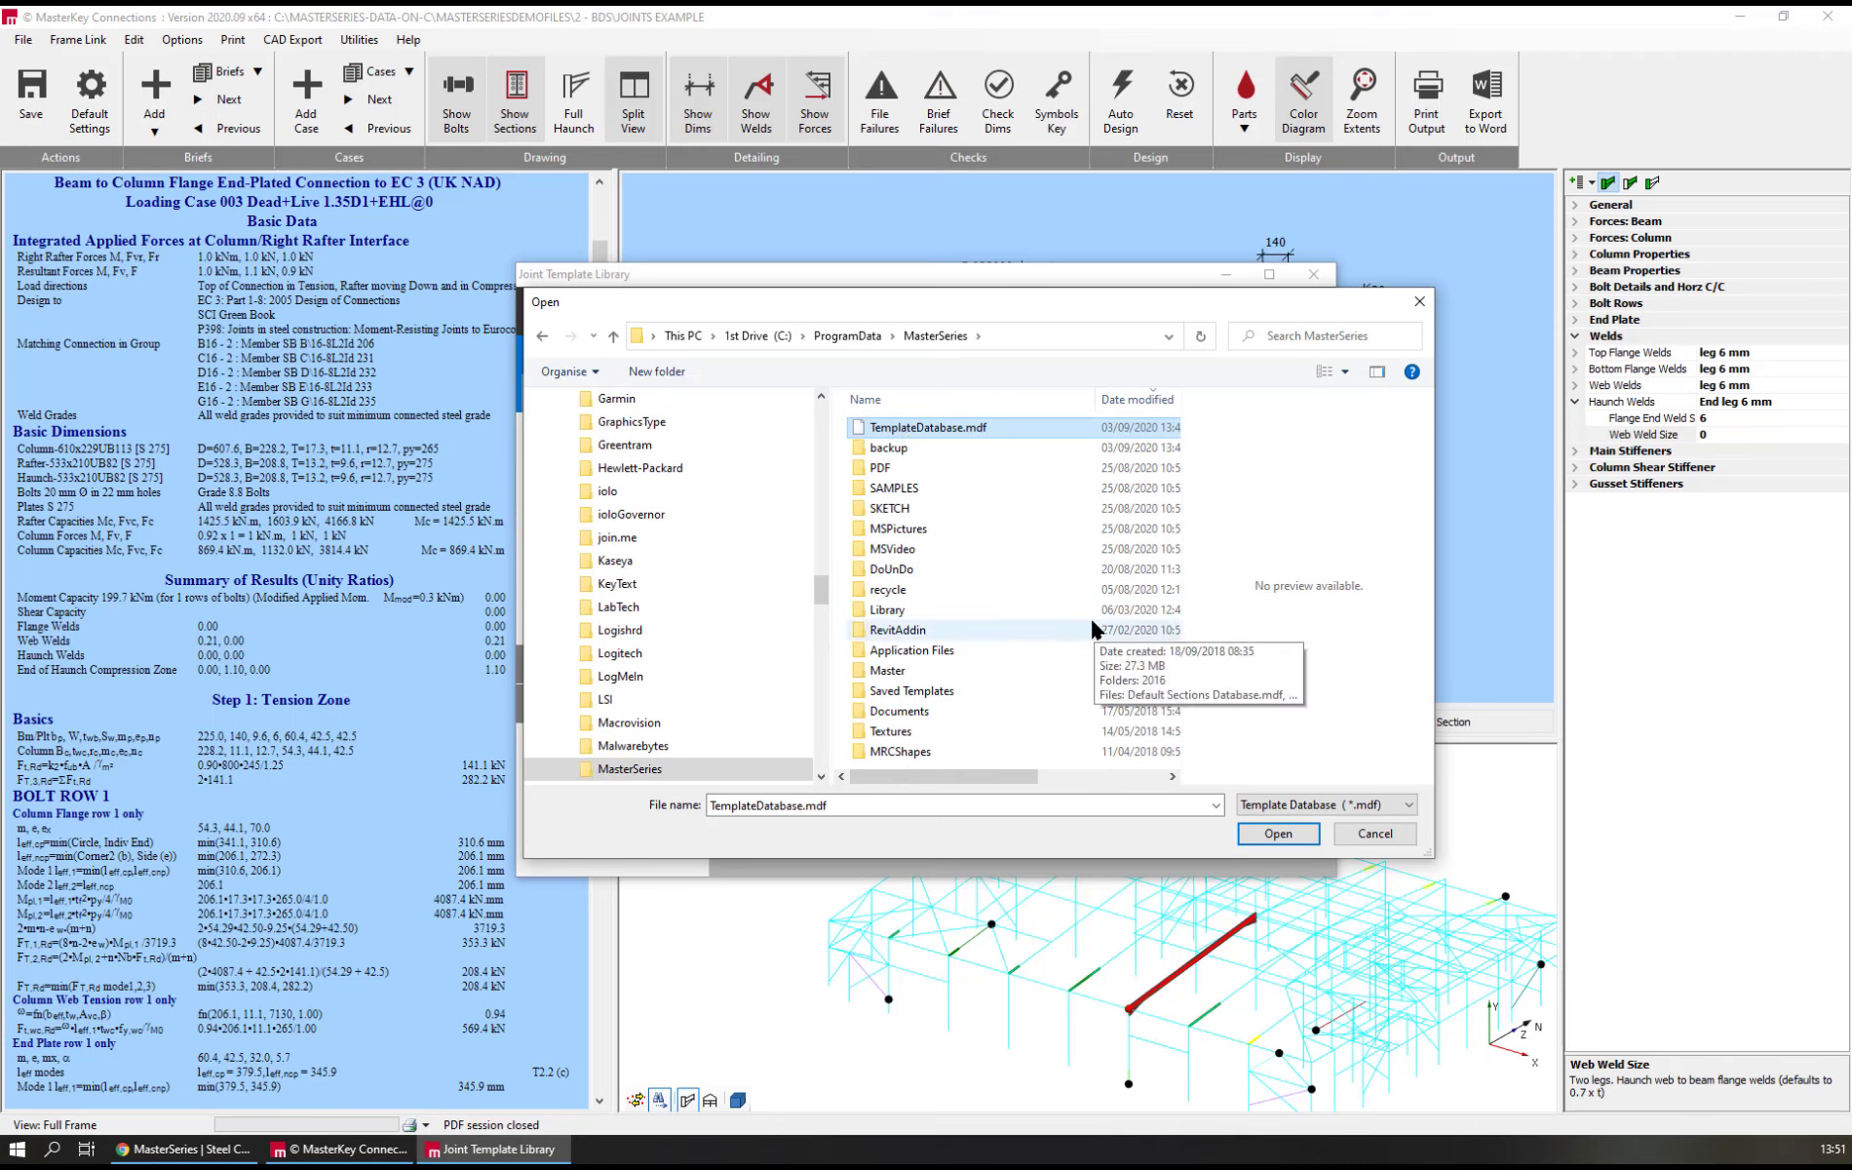
{"action": "left_click", "coordinate": [1366, 836]}
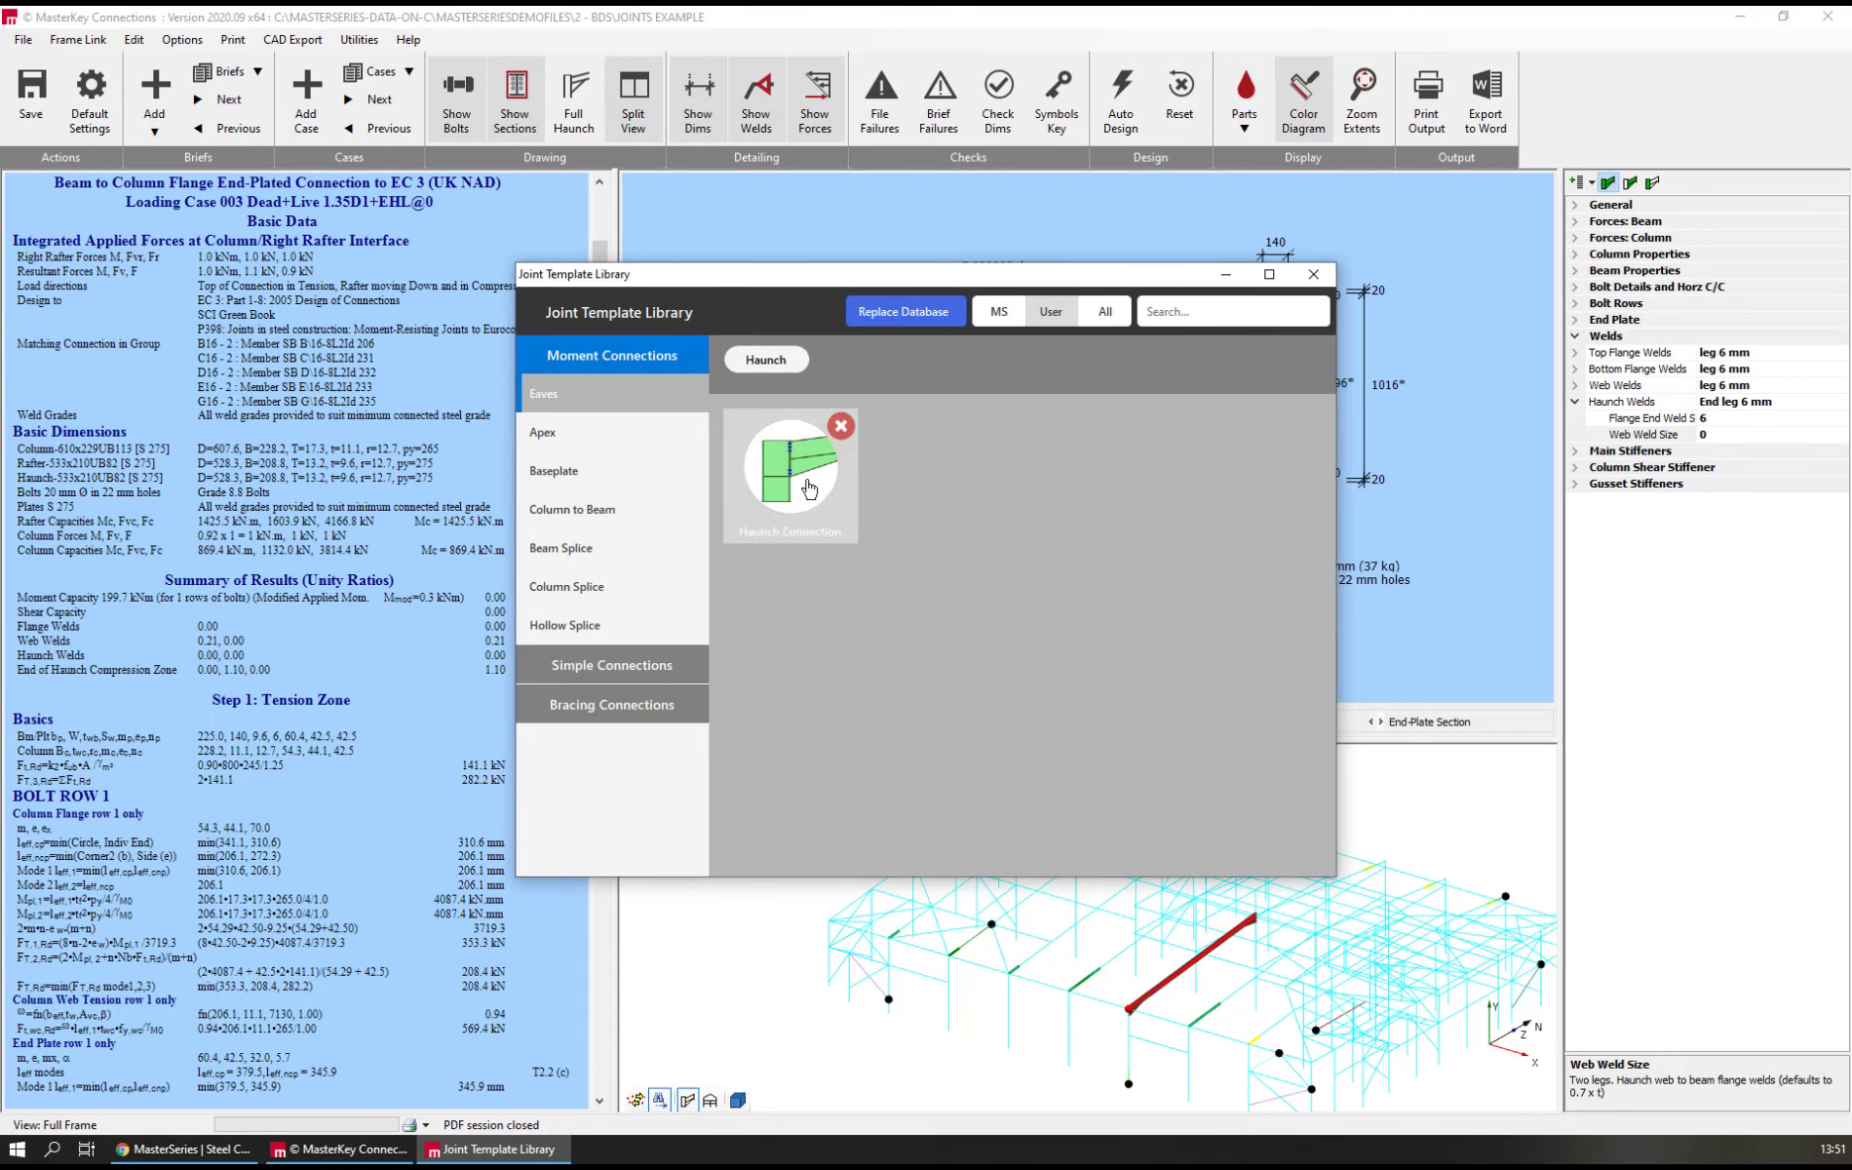
{"action": "left_click", "coordinate": [1313, 276]}
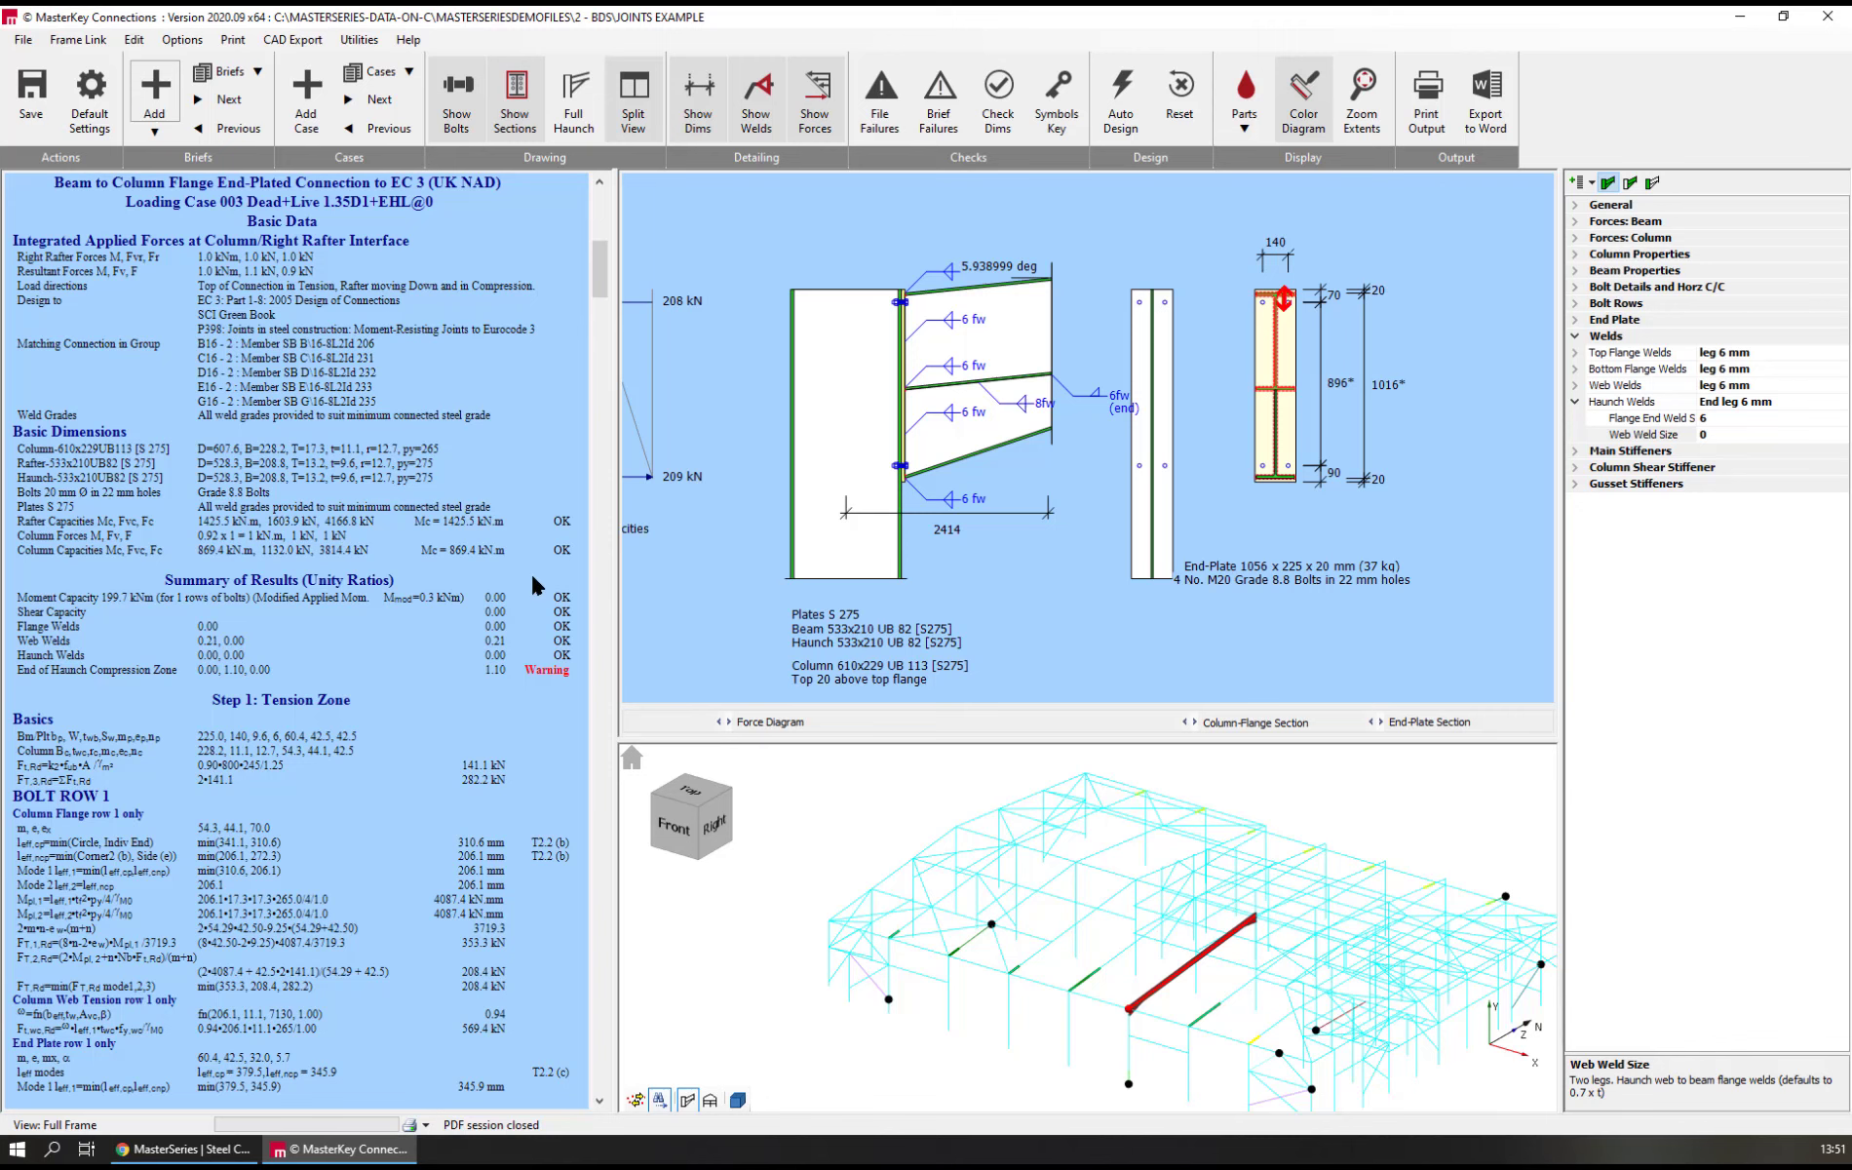
Start a DXF/DWG output of the connections and review its page setup before returning to the page layout
{"action": "scroll", "coordinate": [532, 576], "scroll_direction": "up", "scroll_amount": 2}
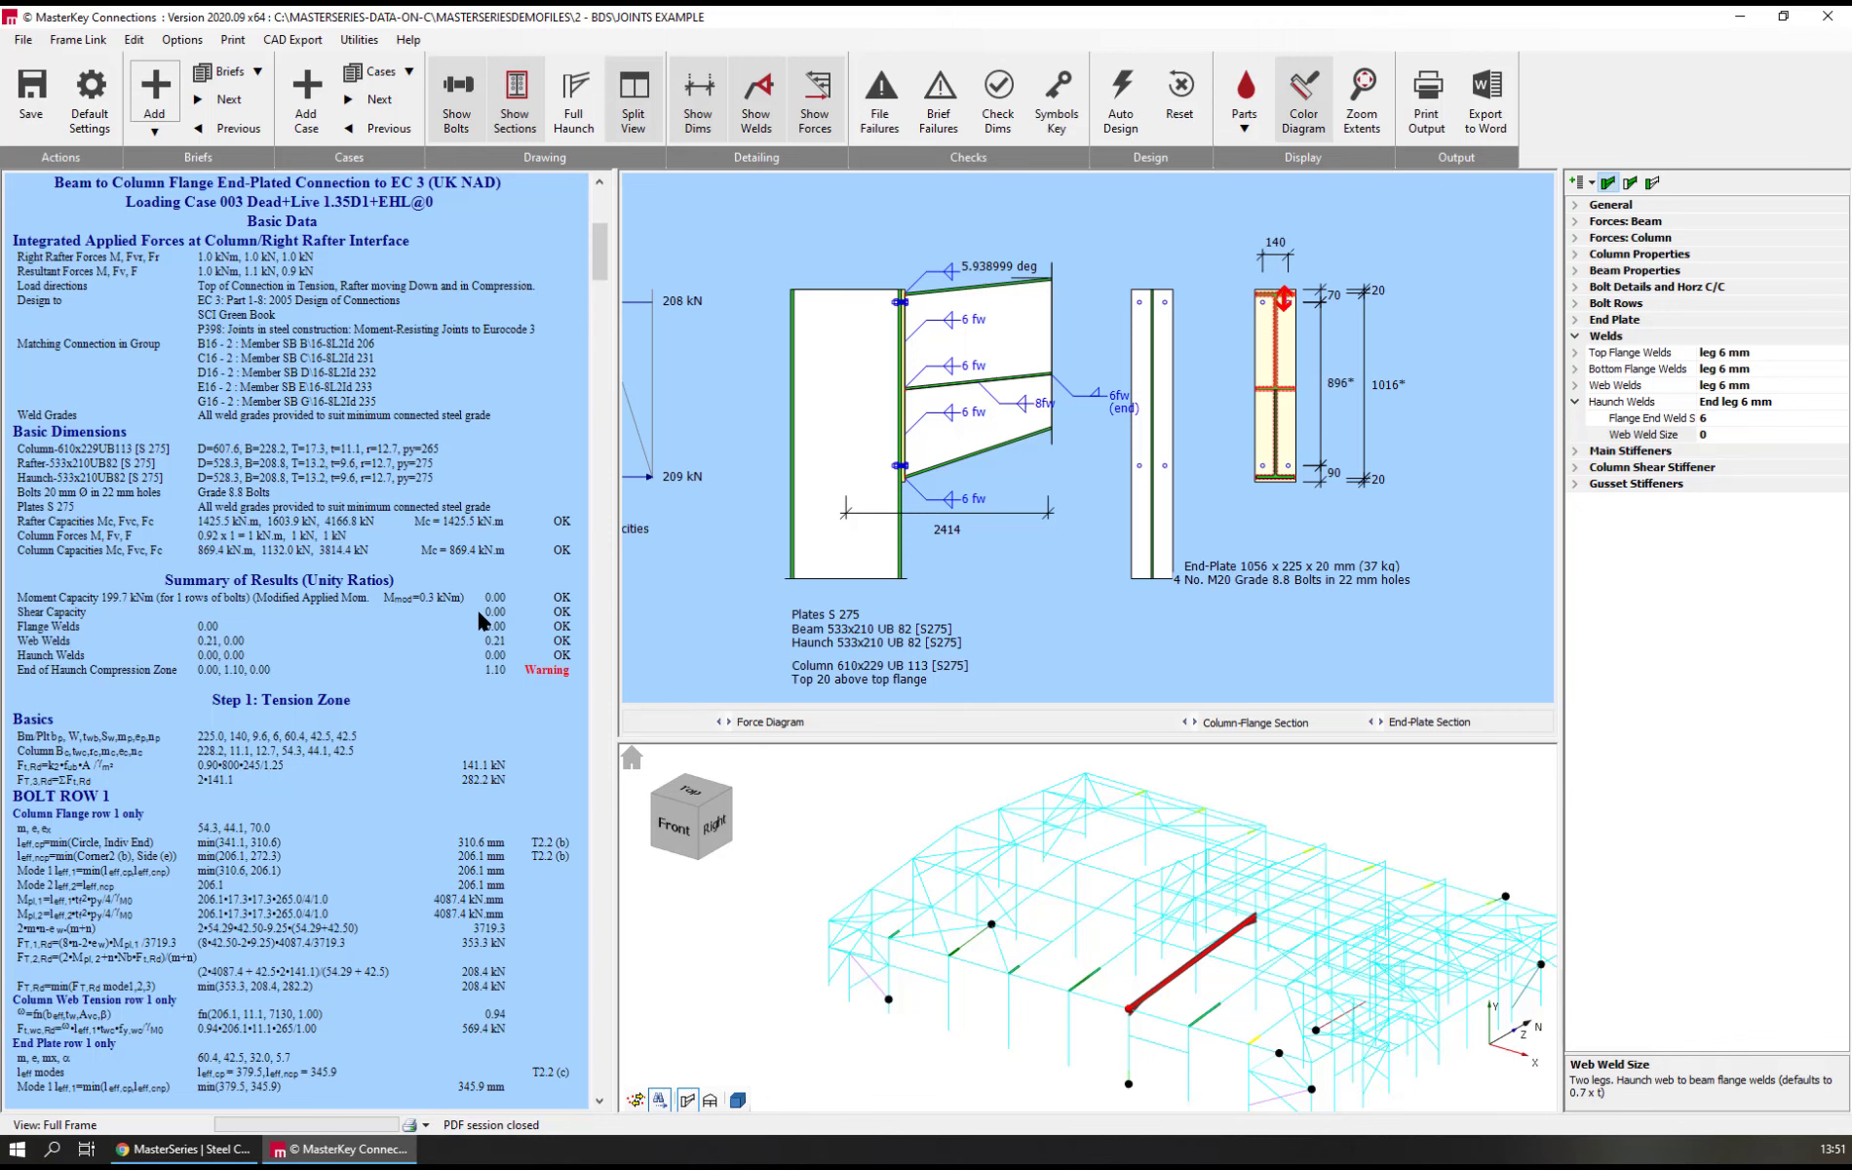
{"action": "left_click", "coordinate": [296, 42]}
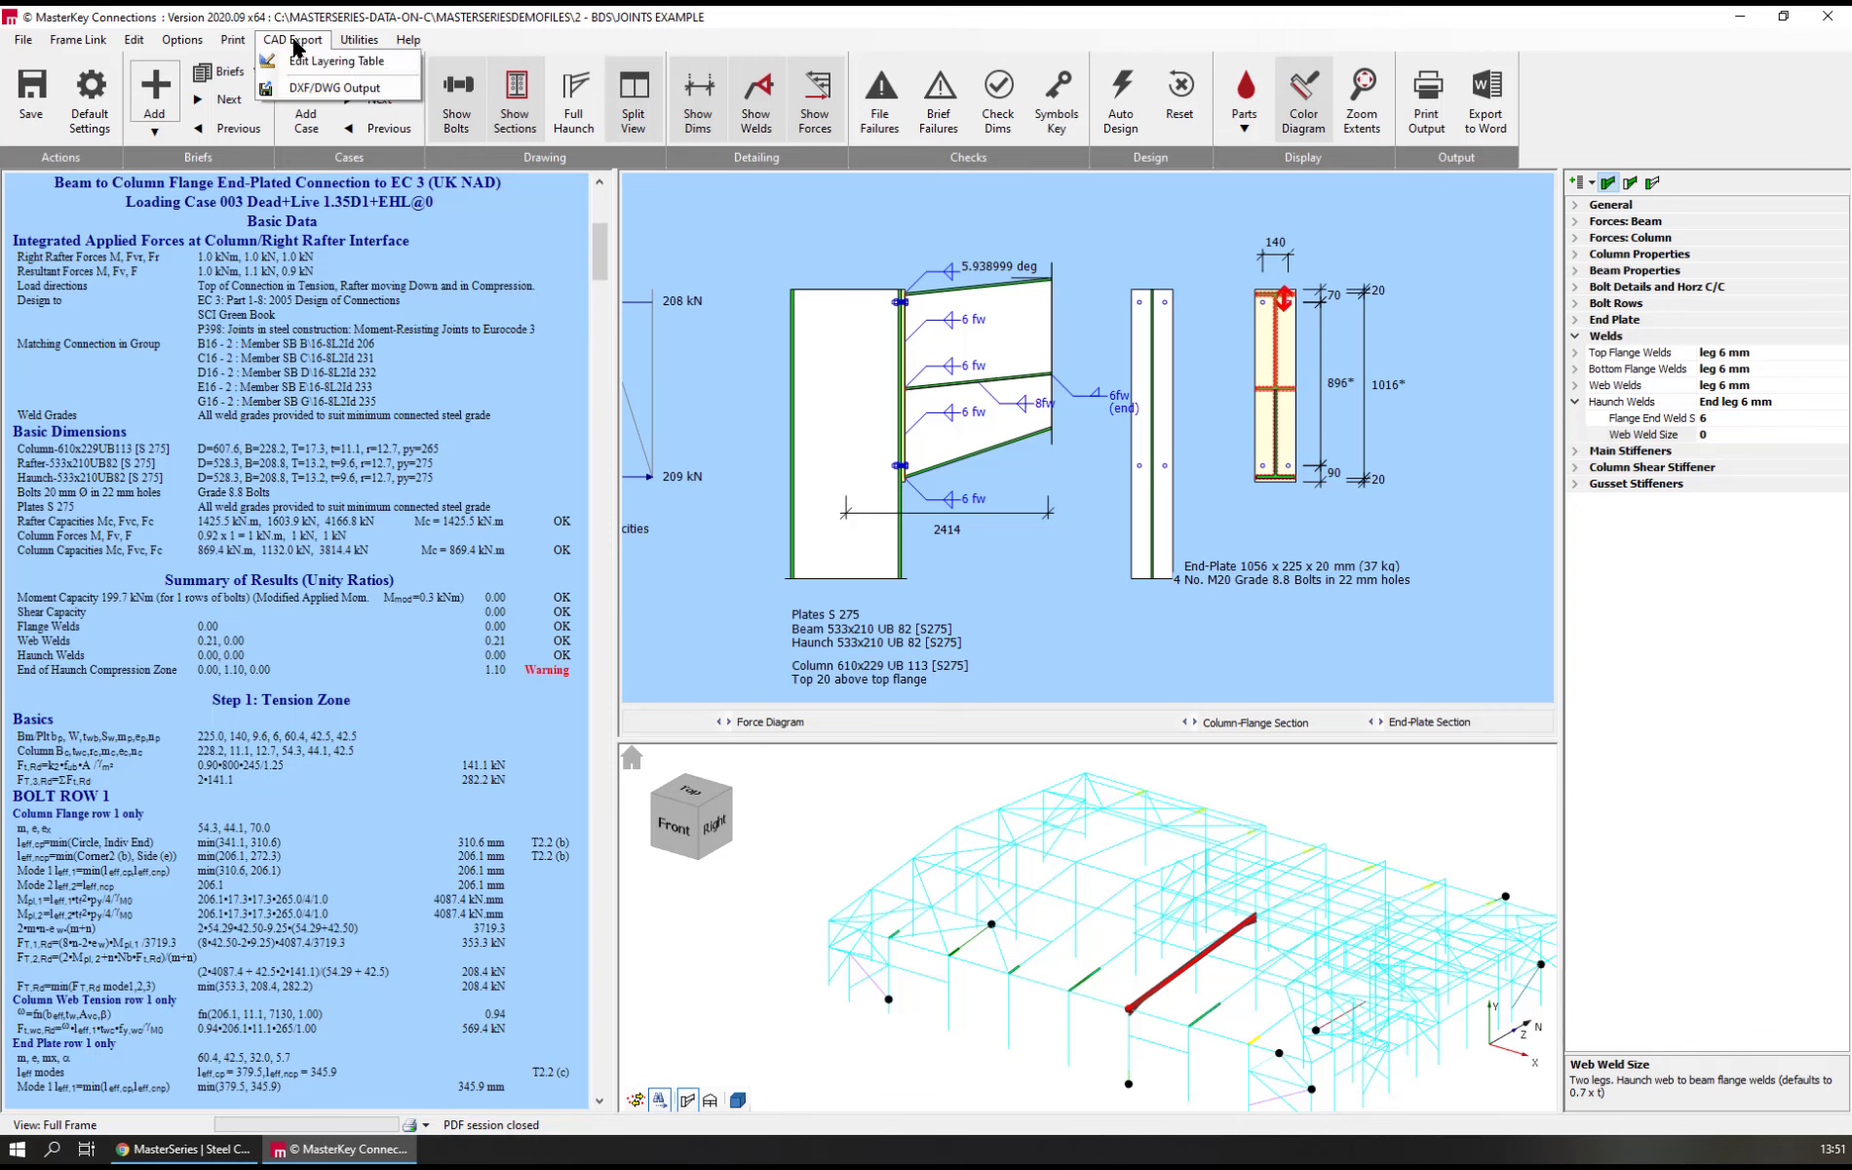
{"action": "left_click", "coordinate": [332, 87]}
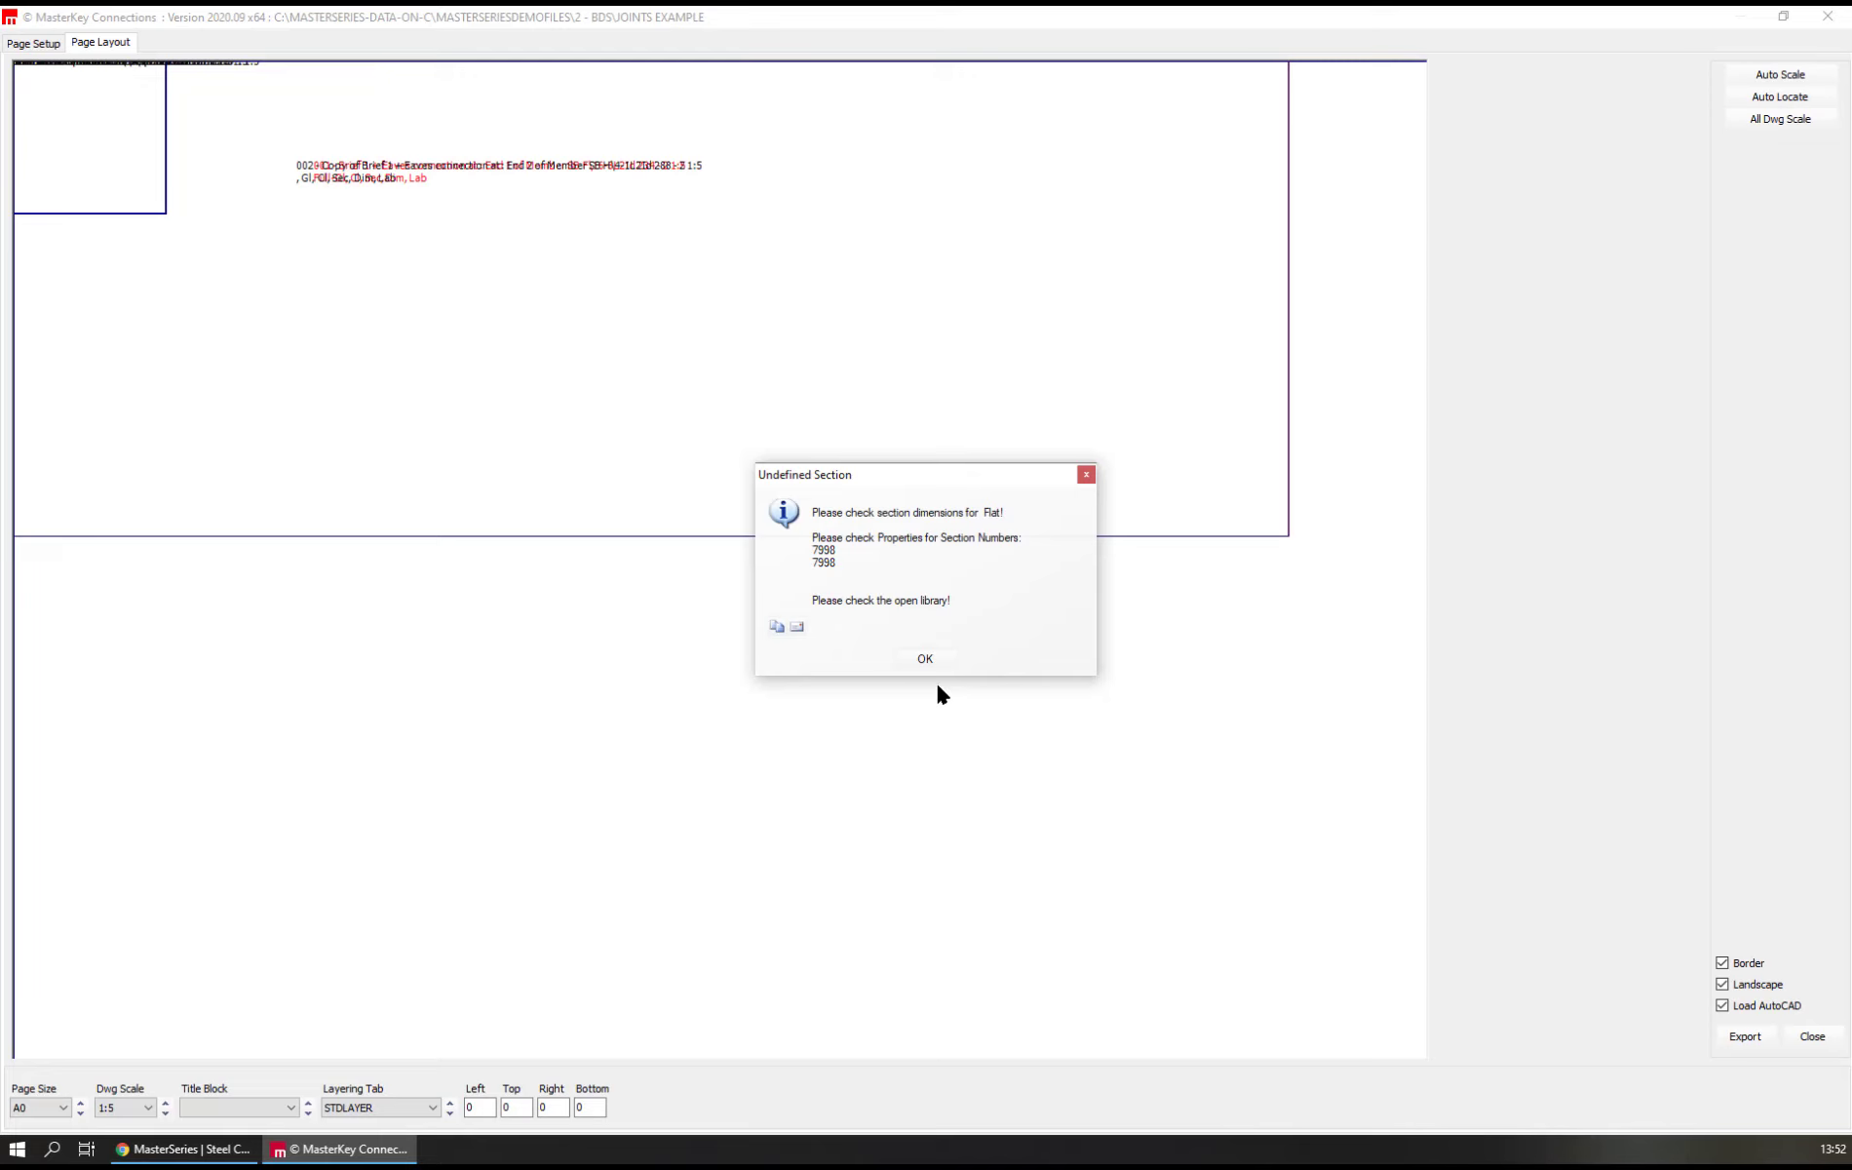
{"action": "left_click", "coordinate": [913, 659]}
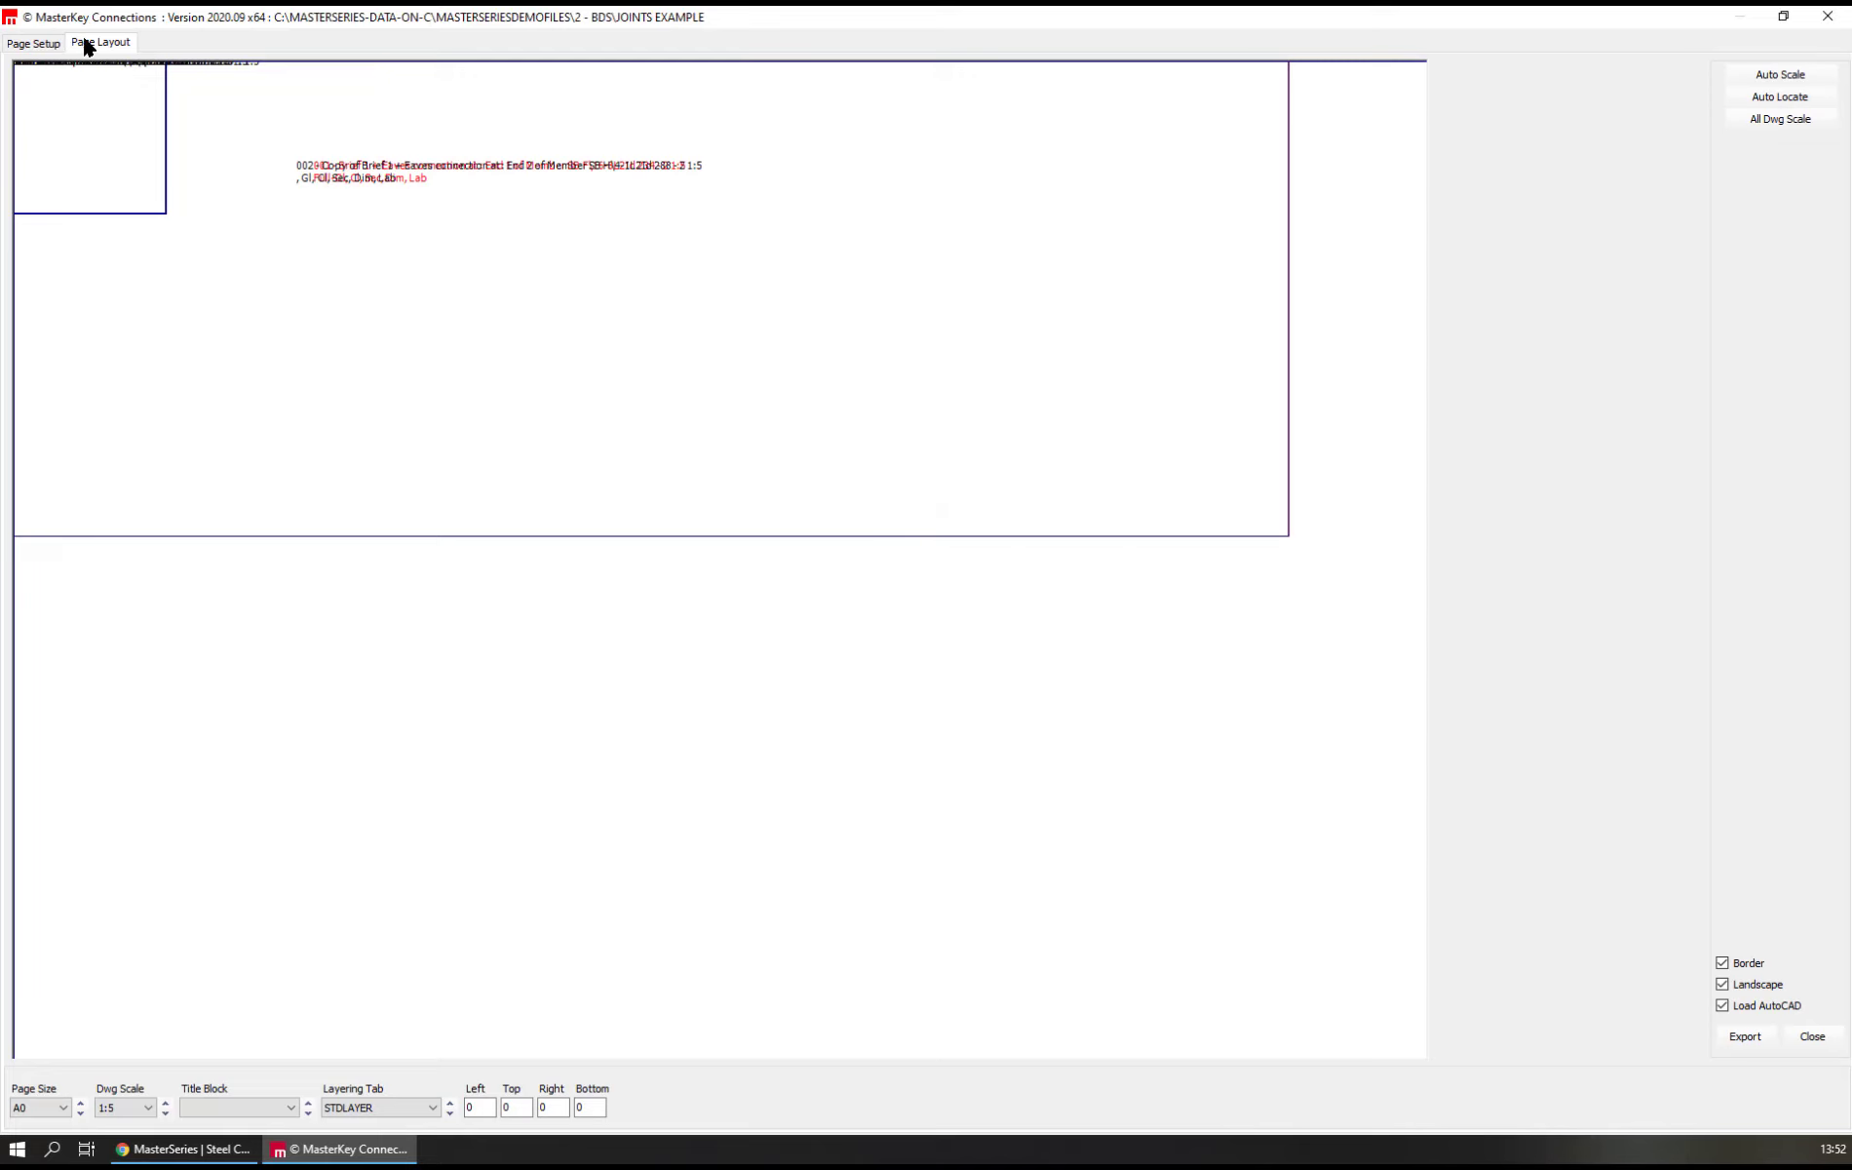
{"action": "left_click", "coordinate": [32, 44]}
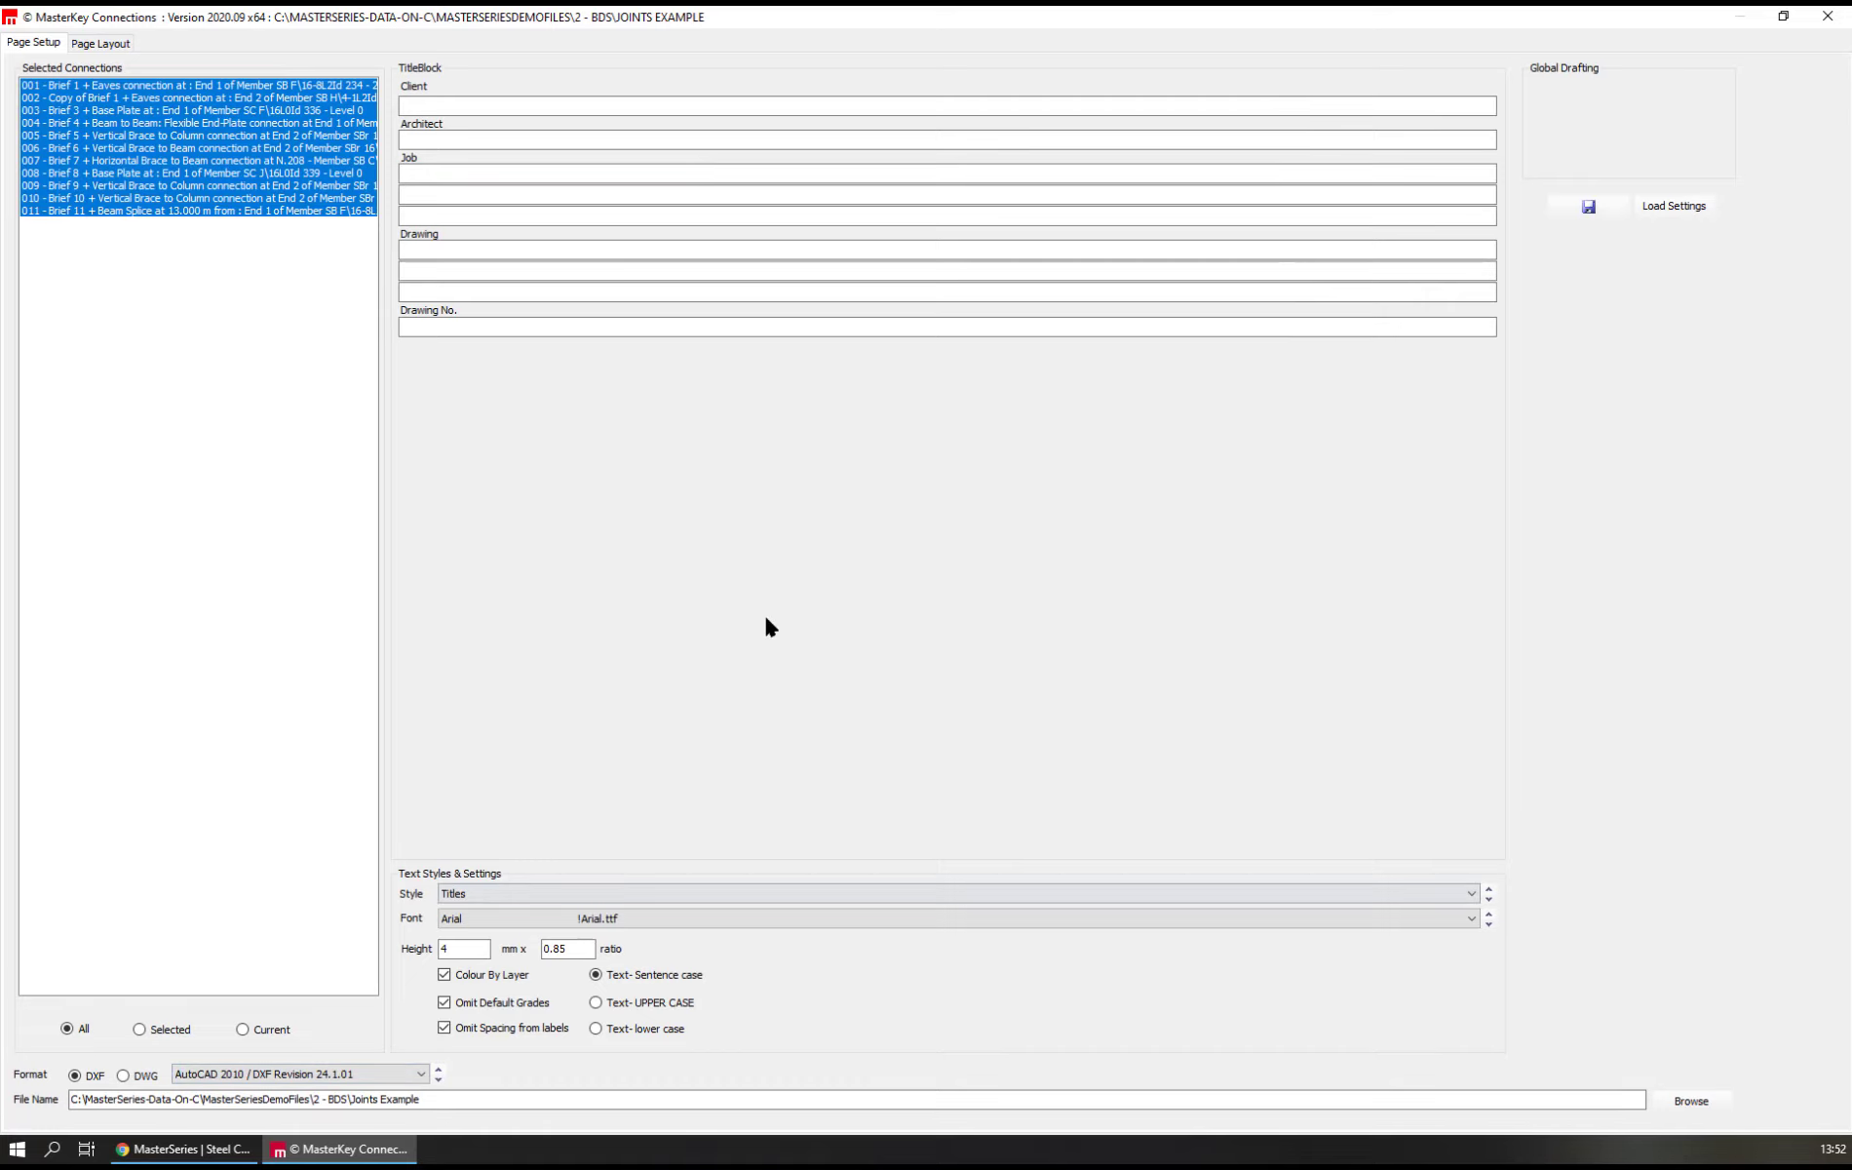
{"action": "left_click", "coordinate": [104, 42]}
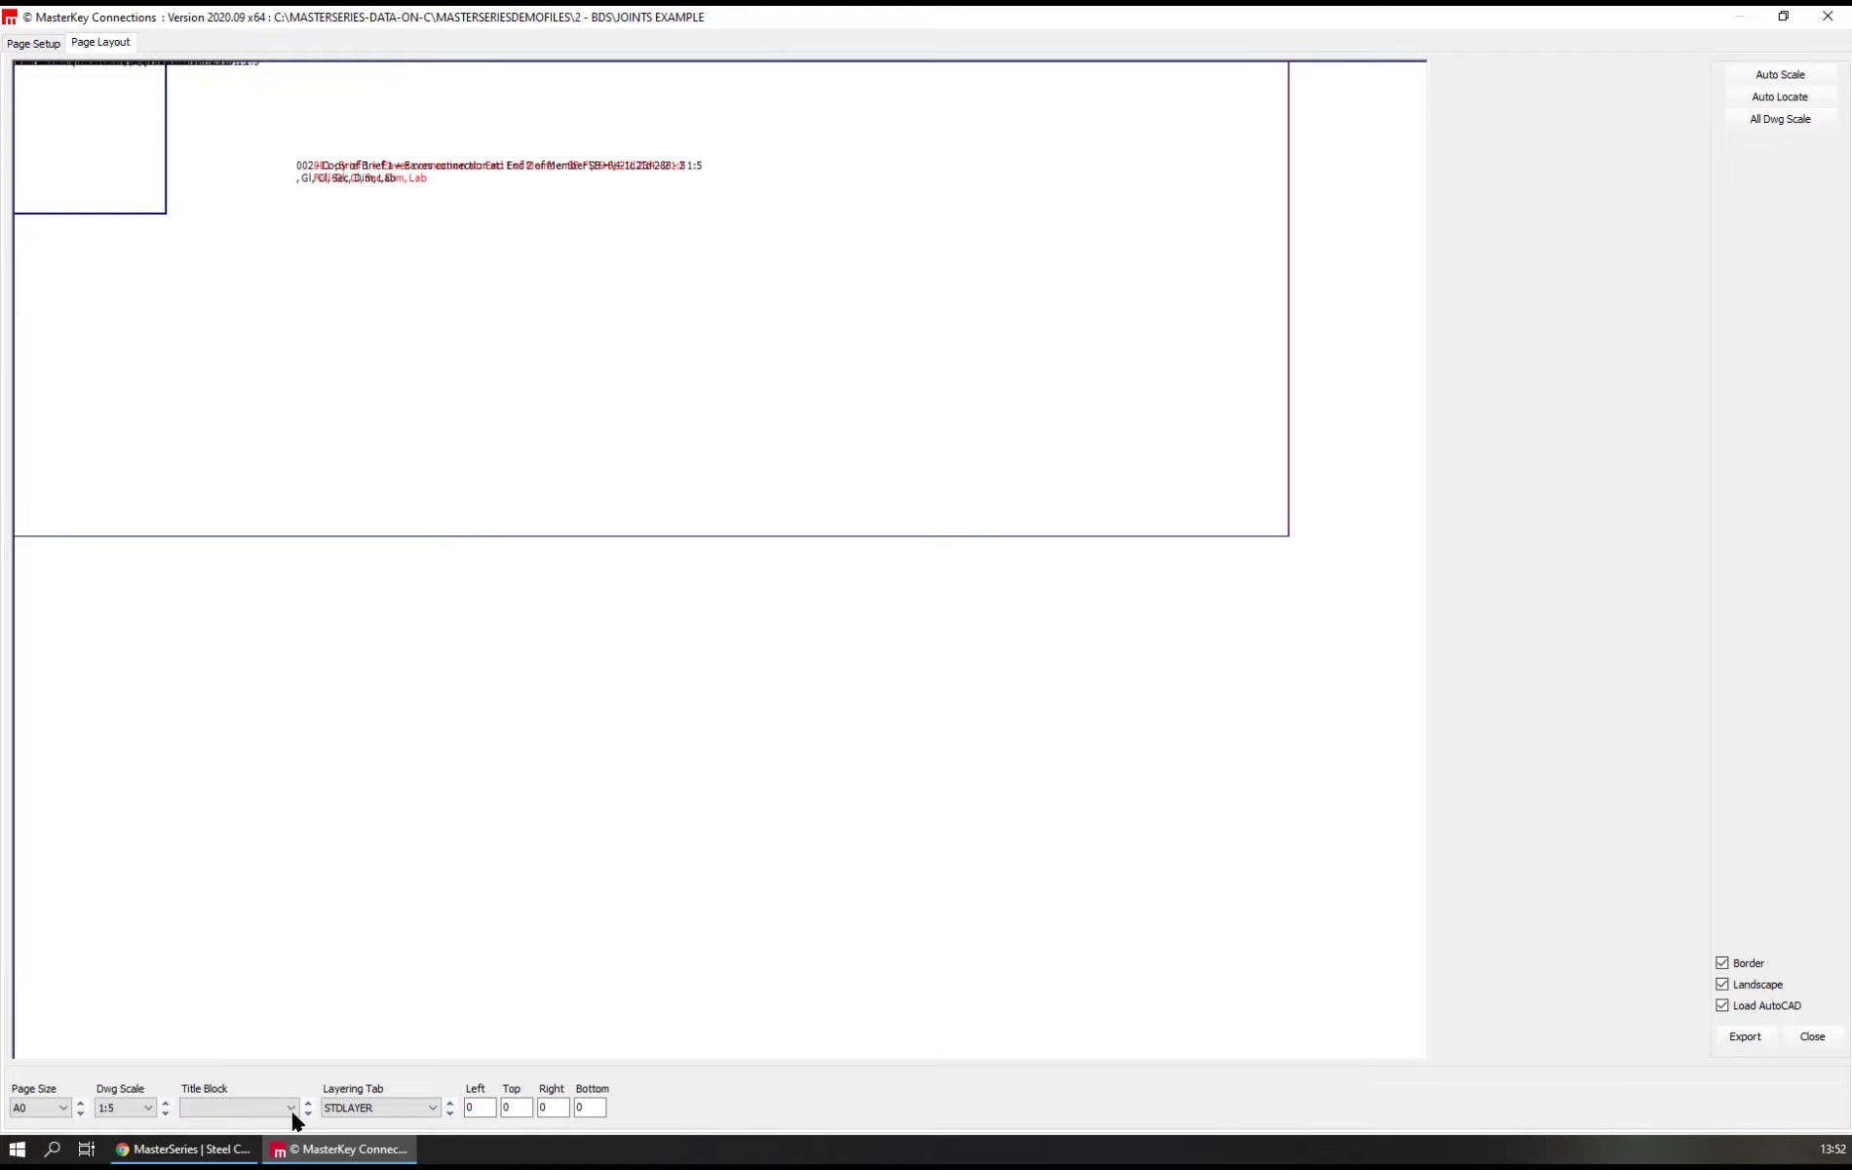
Set the drawing scale to 1:15 on the A0 page and export all the connection drawings to AutoCAD
{"action": "left_click", "coordinate": [65, 1106]}
{"action": "left_click", "coordinate": [62, 1105]}
{"action": "left_click", "coordinate": [138, 1108]}
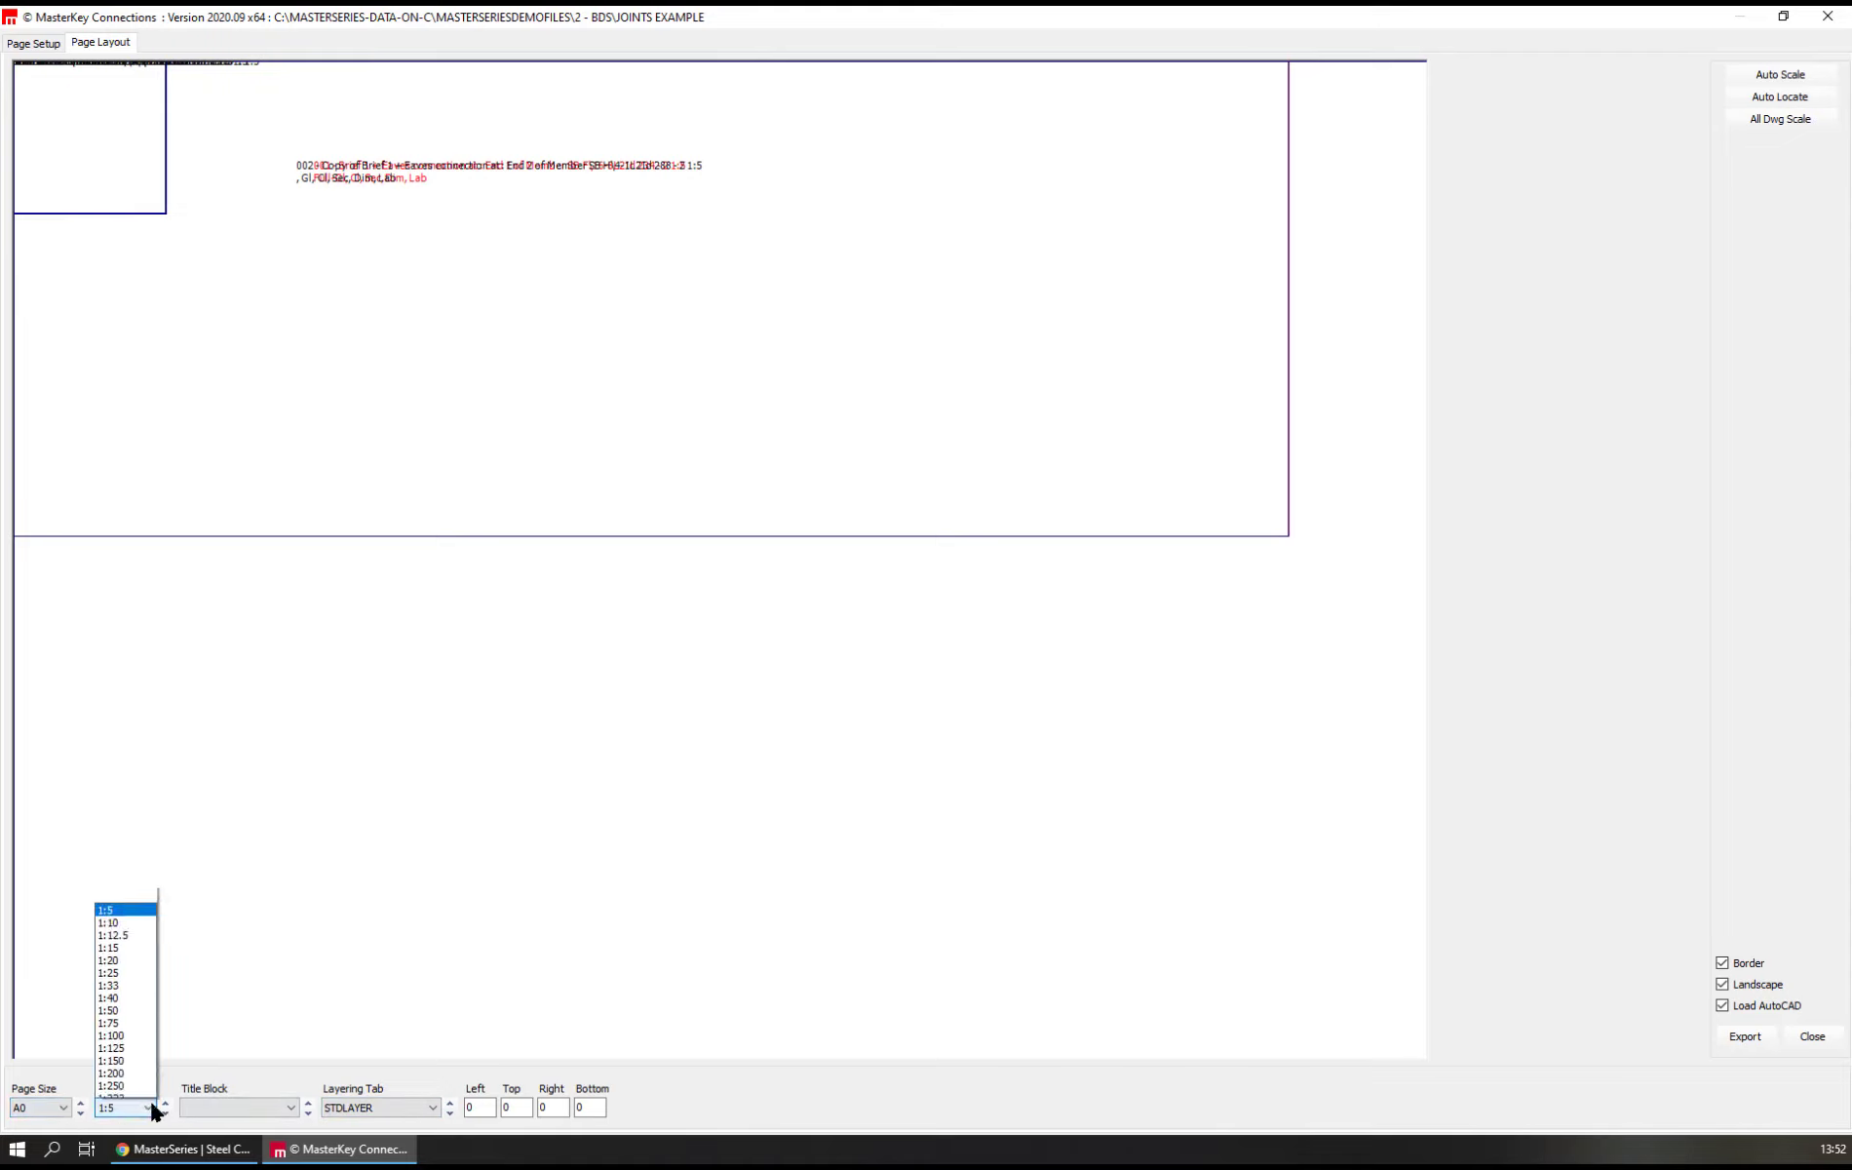
{"action": "left_click", "coordinate": [115, 915]}
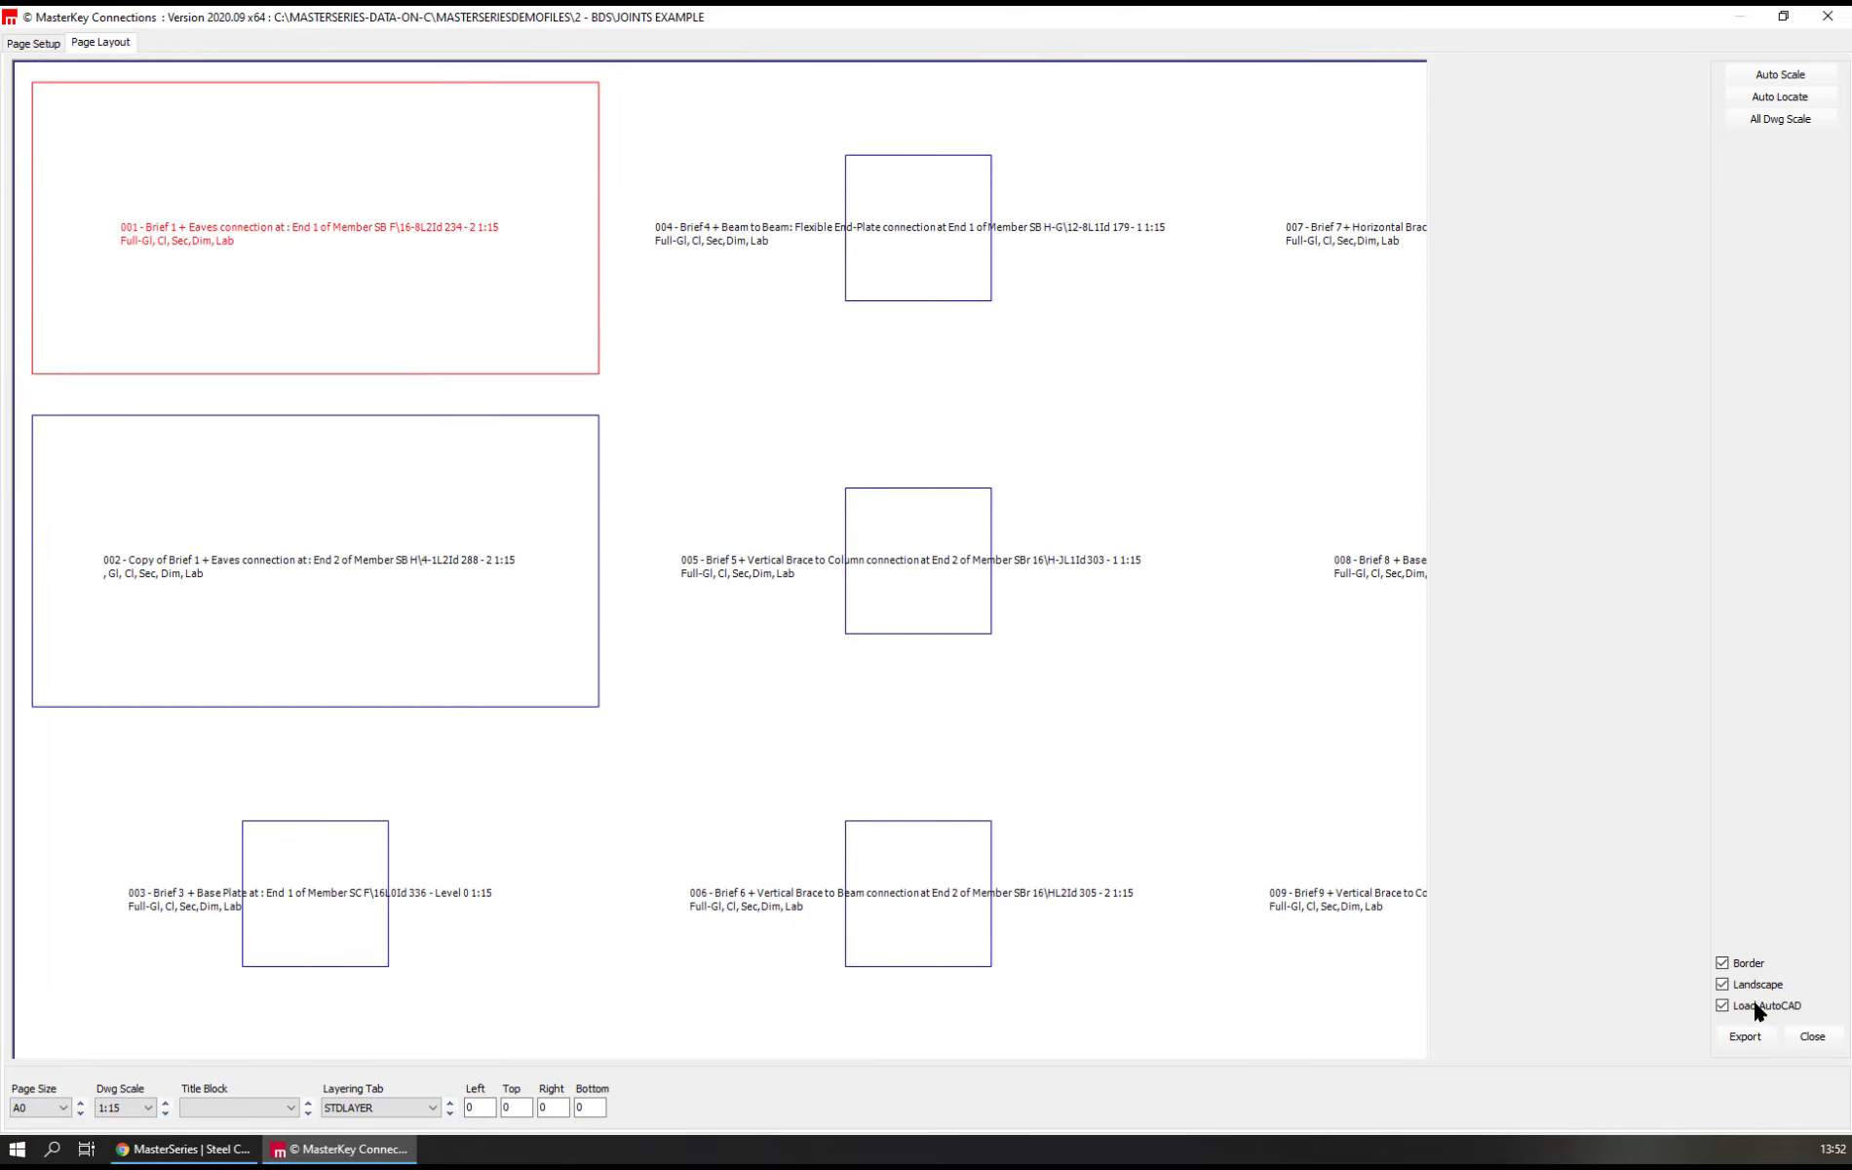
{"action": "left_click", "coordinate": [1747, 1037]}
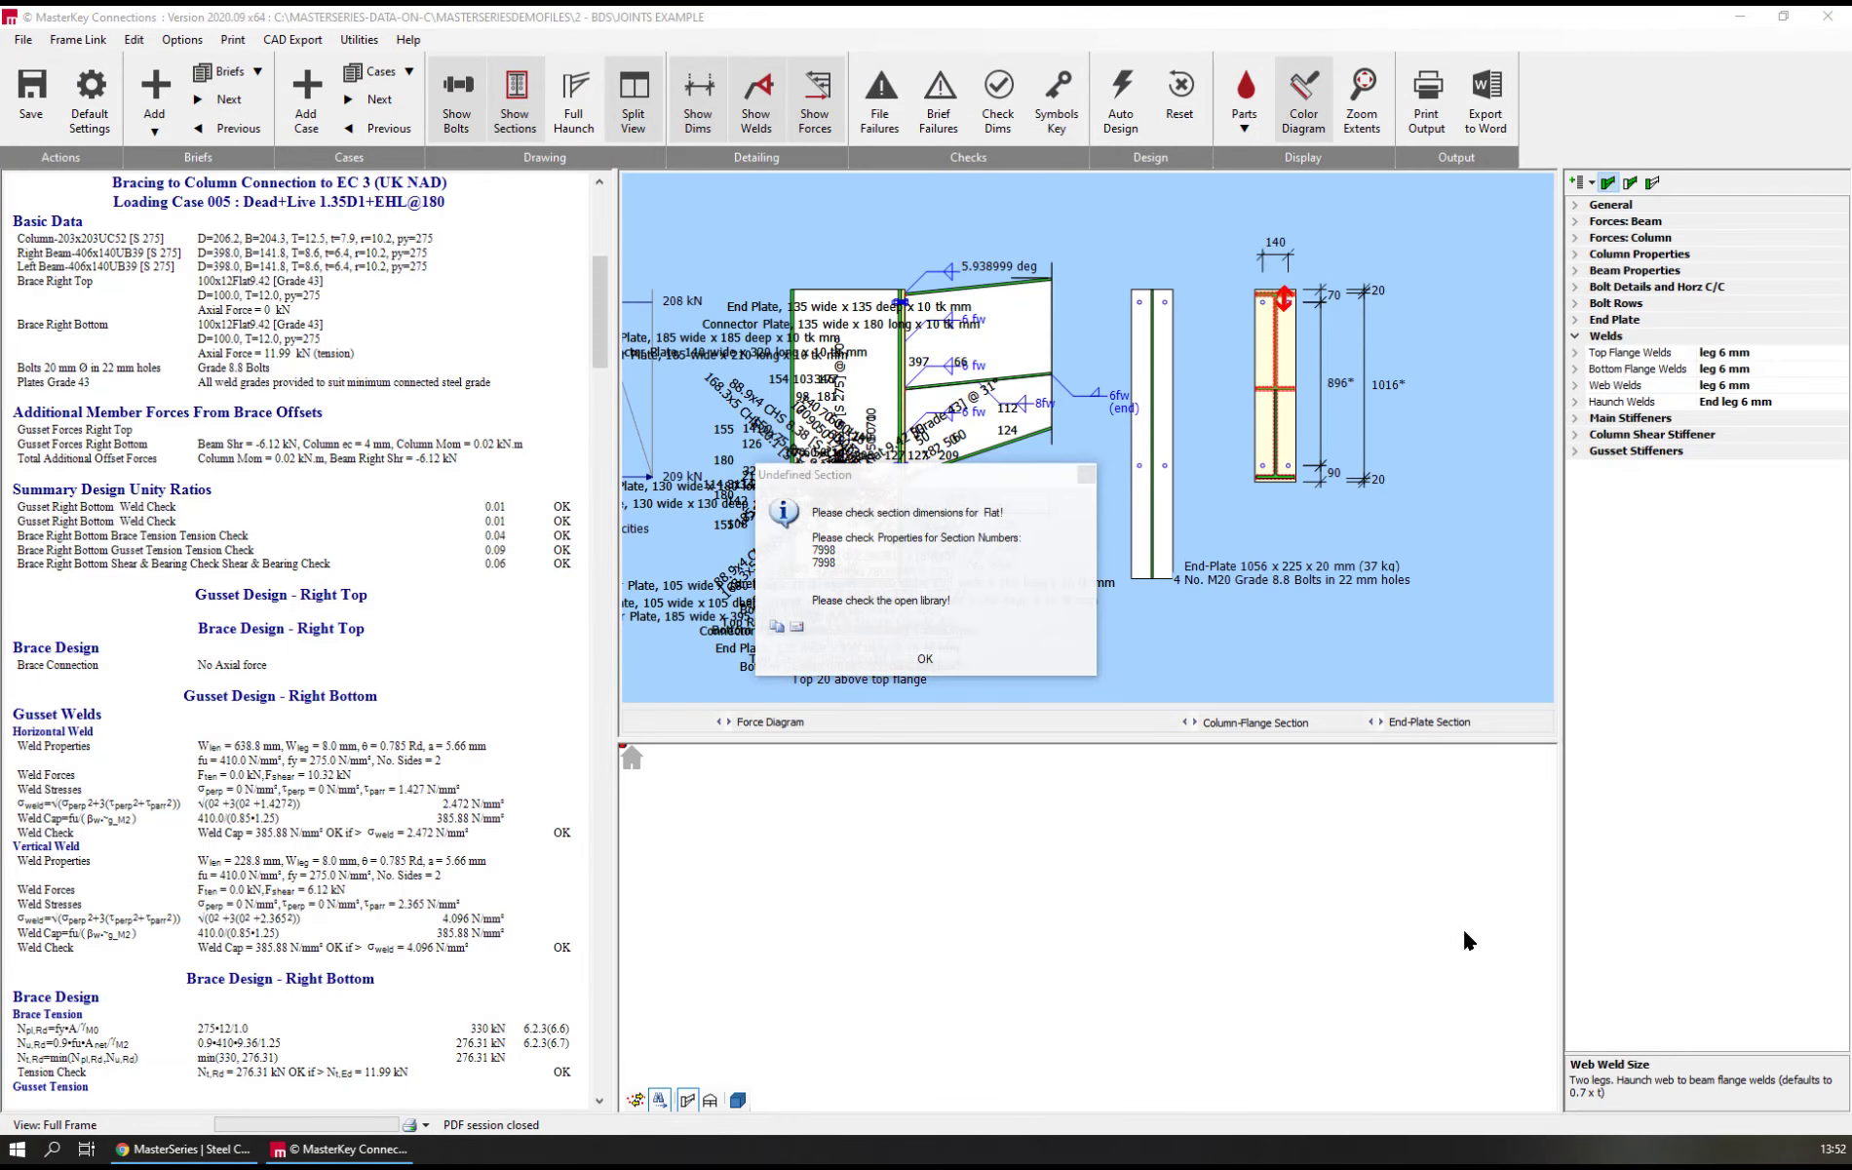
{"action": "left_click", "coordinate": [925, 660]}
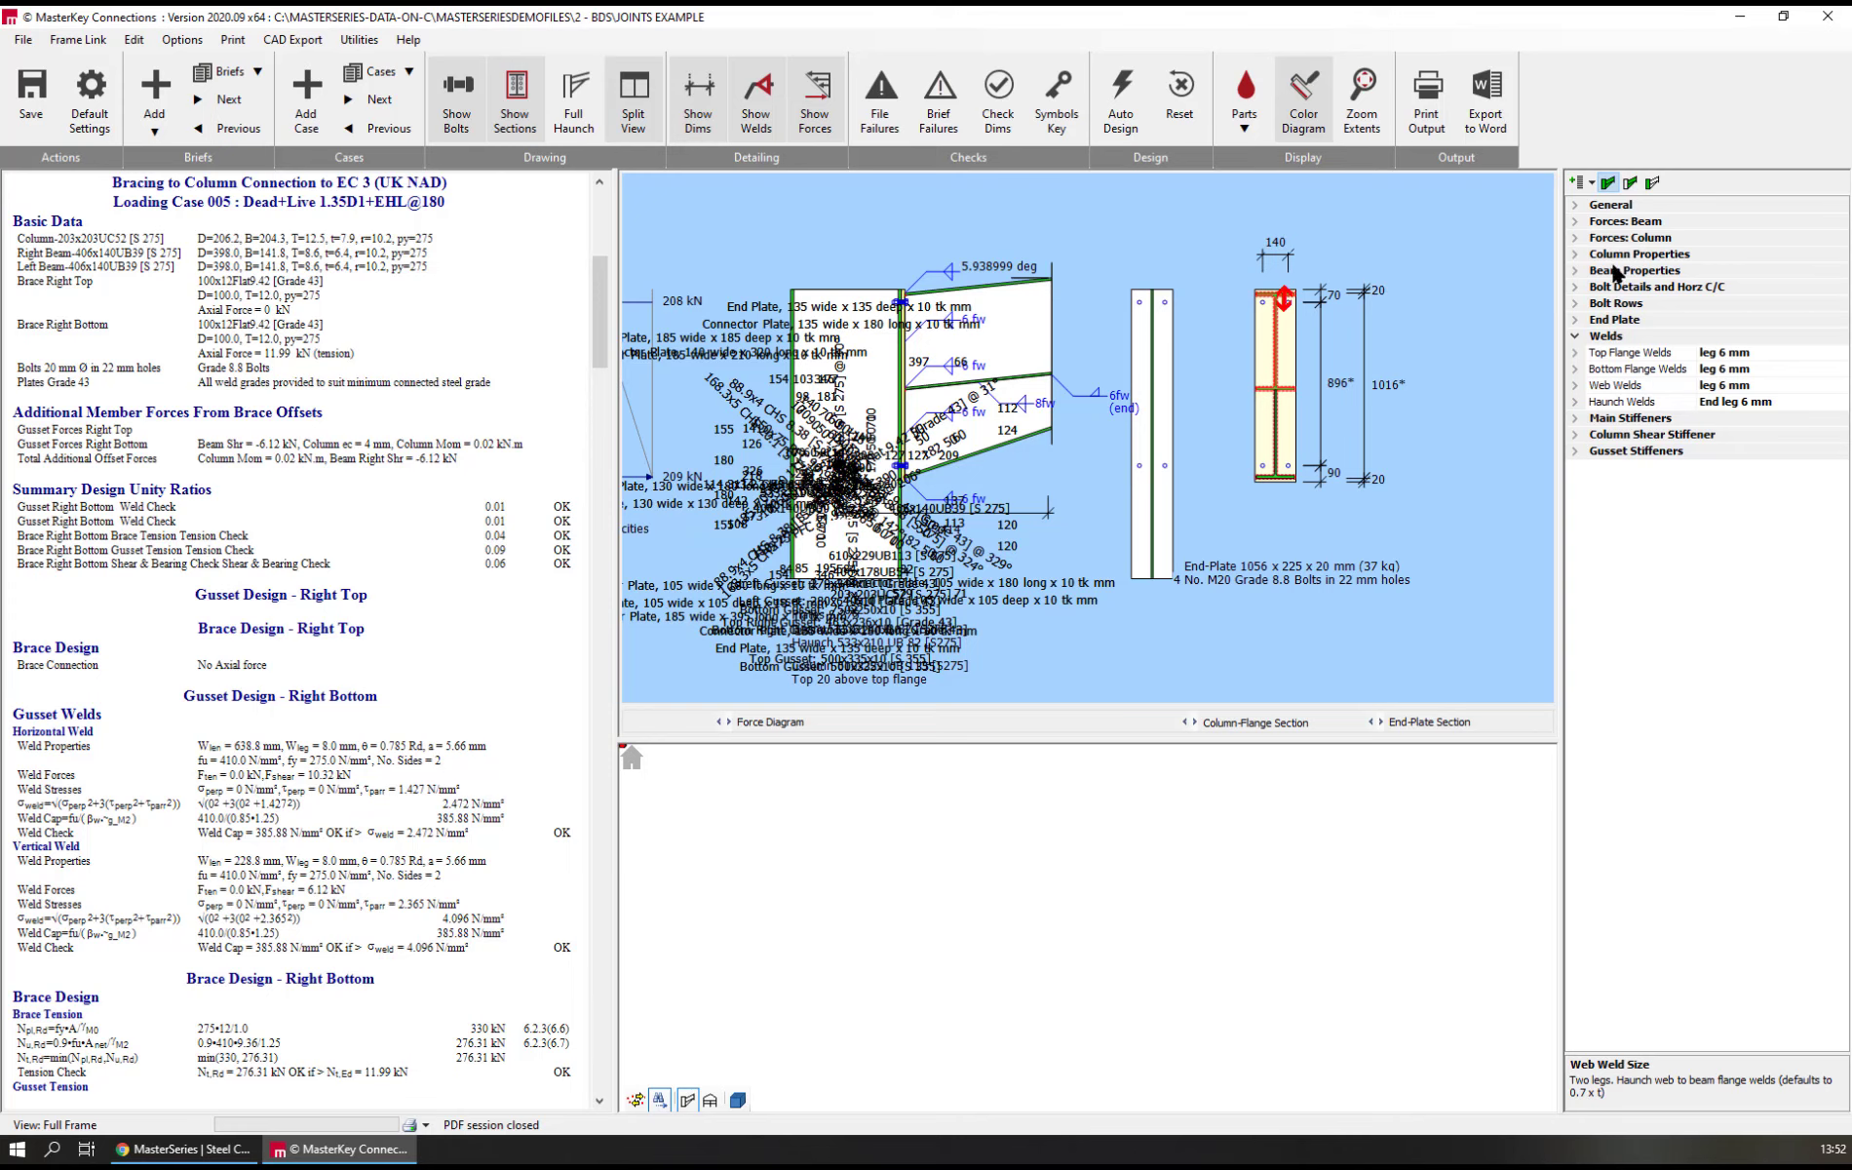
{"action": "left_click", "coordinate": [226, 99]}
{"action": "left_click", "coordinate": [227, 129]}
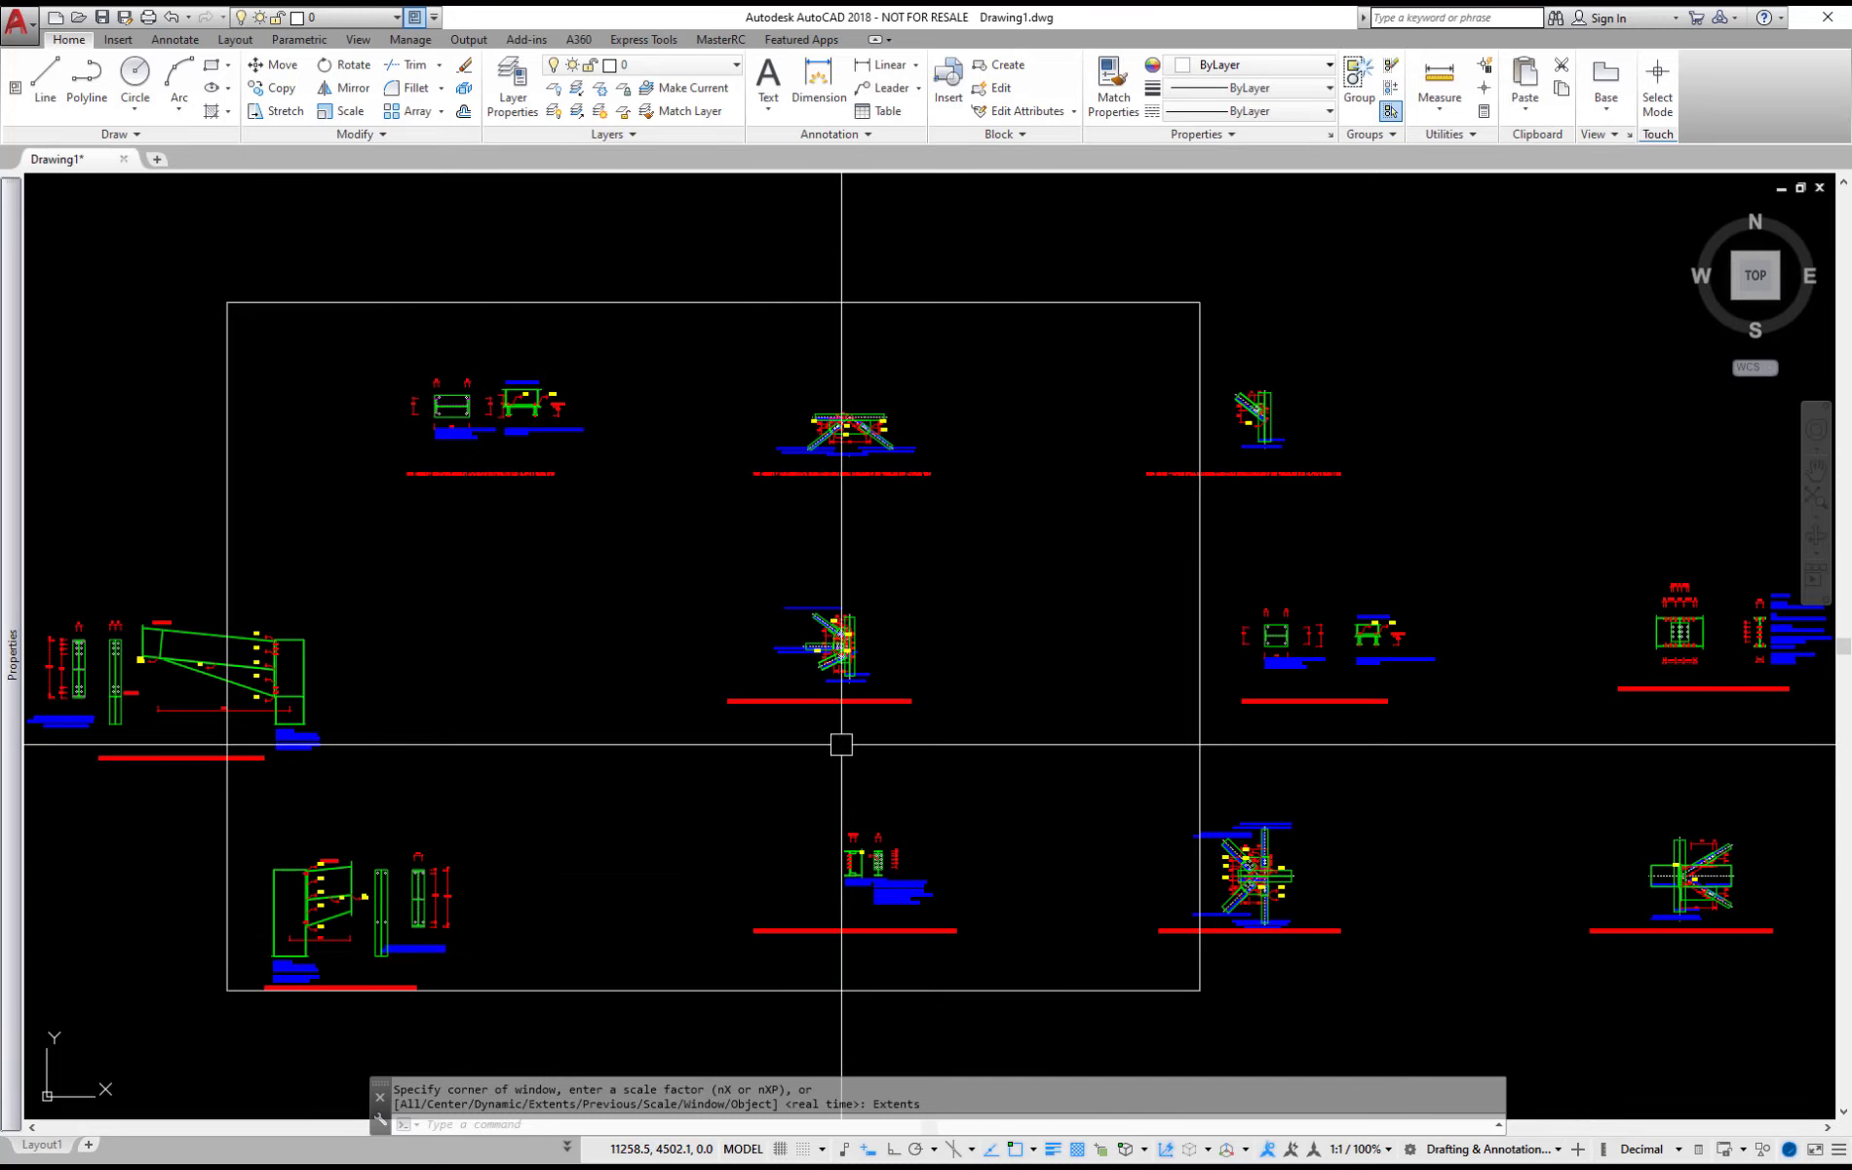
In AutoCAD, inspect the exported bracing connection drawing up close and select its 141 dimension text
{"action": "scroll", "coordinate": [773, 618], "scroll_direction": "up", "scroll_amount": 16}
{"action": "scroll", "coordinate": [1174, 775], "scroll_direction": "down", "scroll_amount": 8}
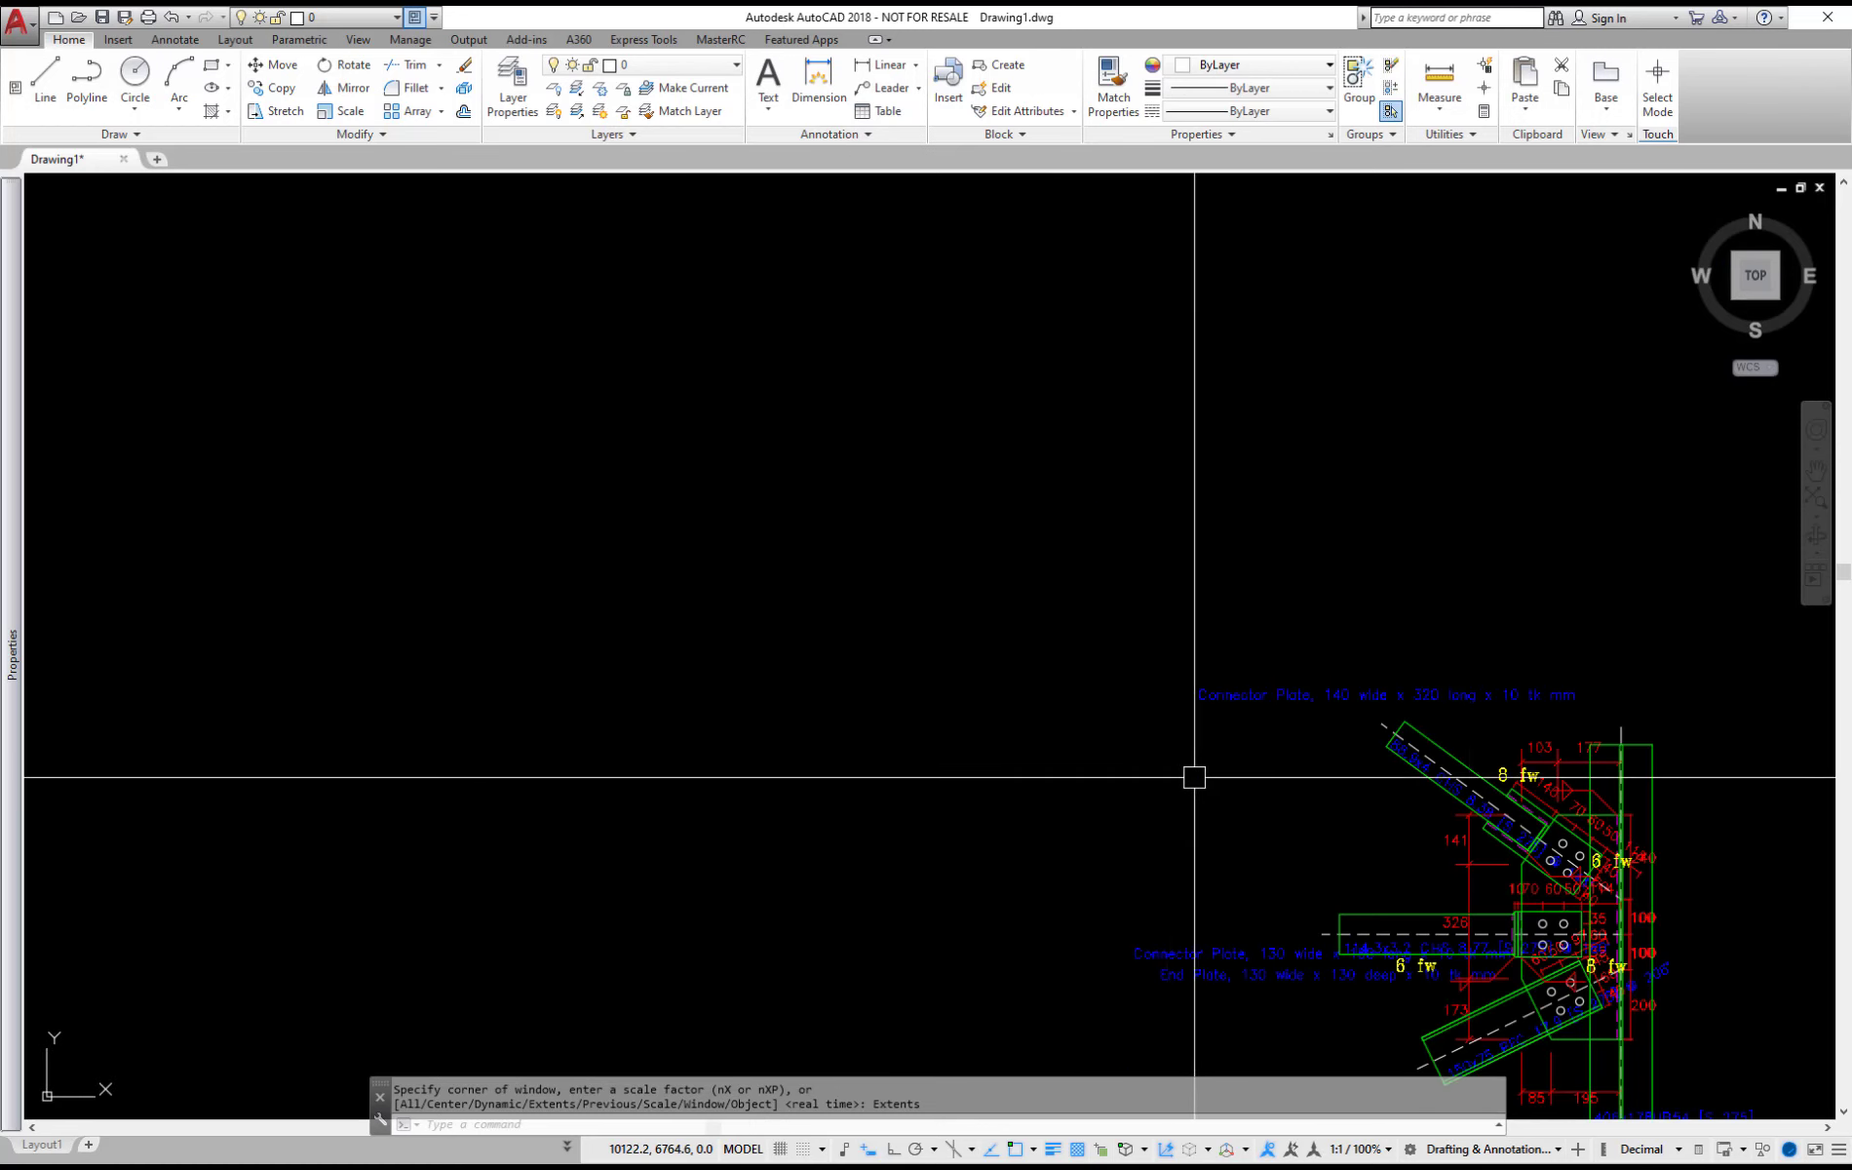
{"action": "middle_click_drag", "start_coordinate": [1458, 849], "coordinate": [1122, 675]}
{"action": "scroll", "coordinate": [1220, 752], "scroll_direction": "up", "scroll_amount": 4}
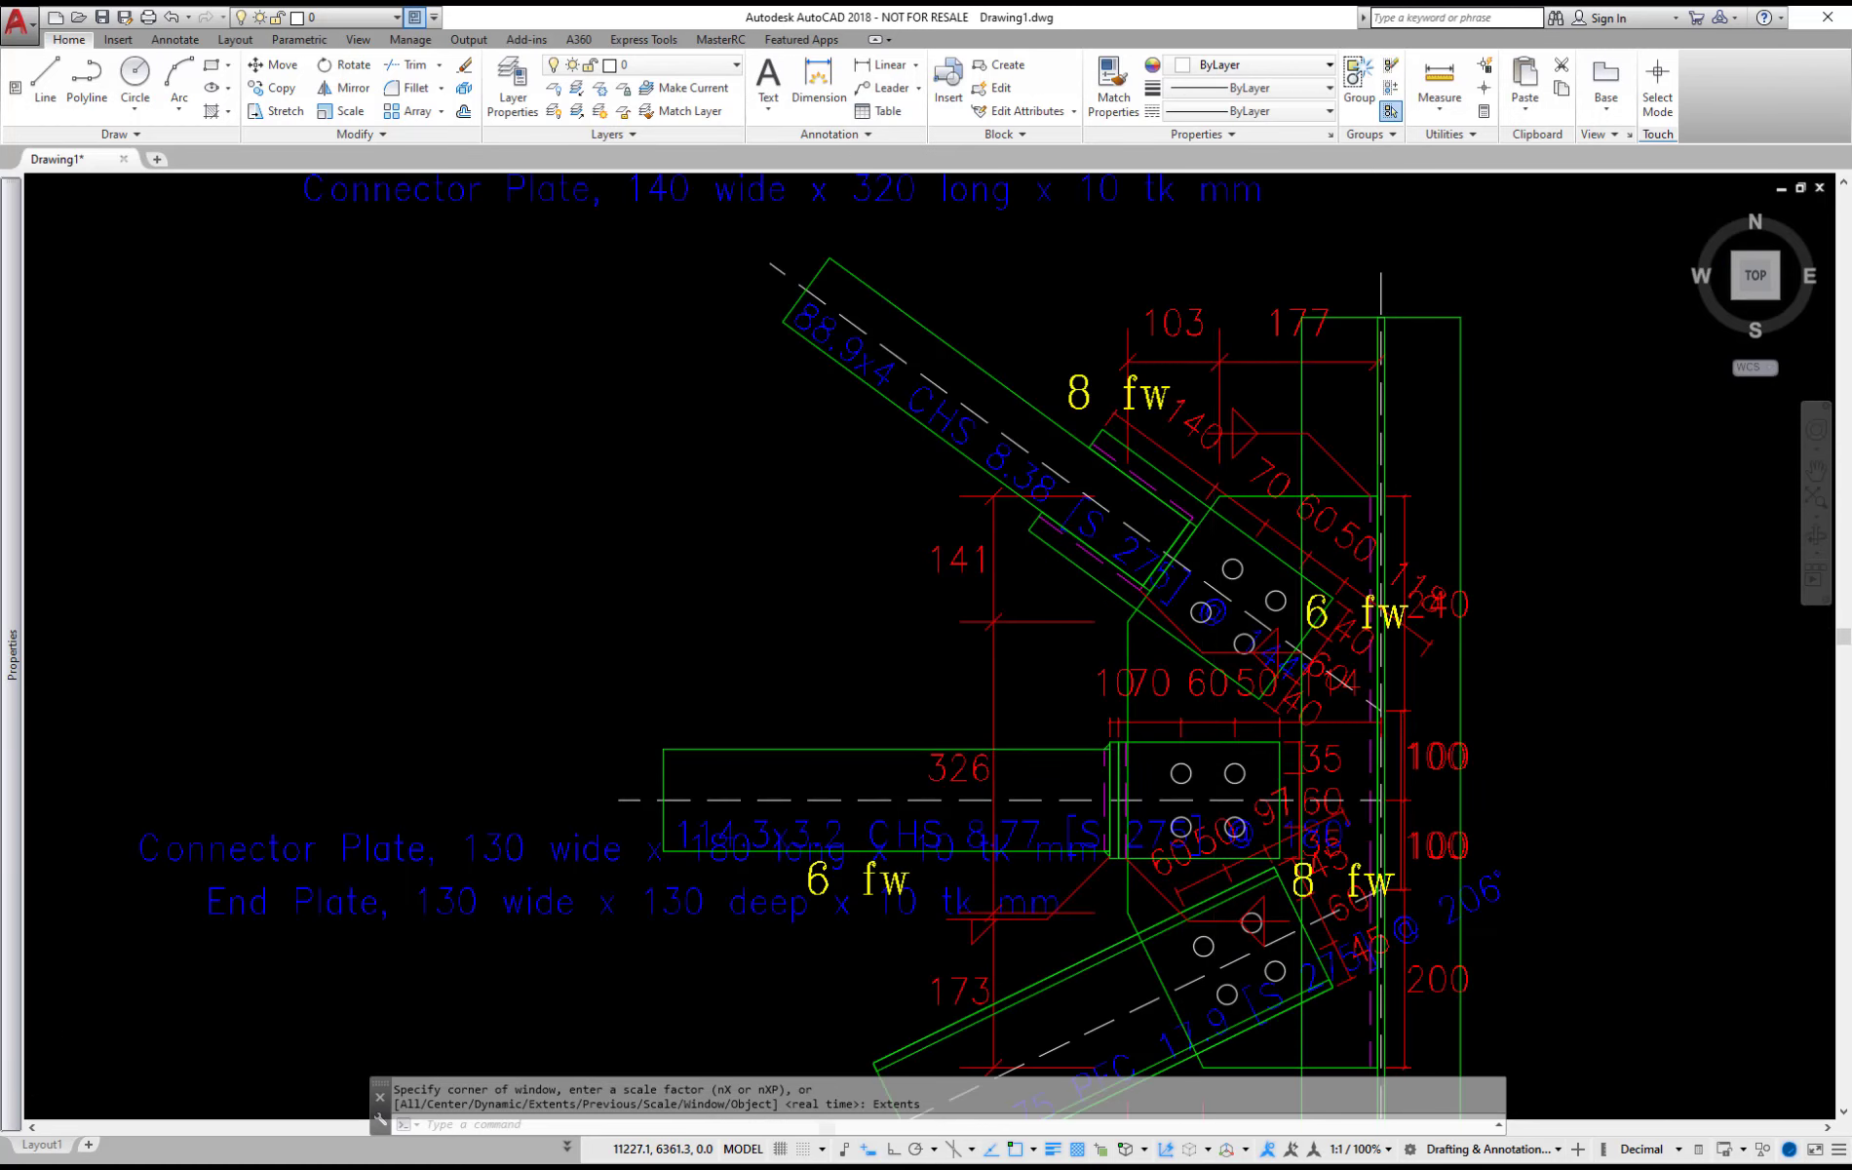
{"action": "scroll", "coordinate": [1214, 747], "scroll_direction": "up", "scroll_amount": 2}
{"action": "left_click", "coordinate": [791, 444]}
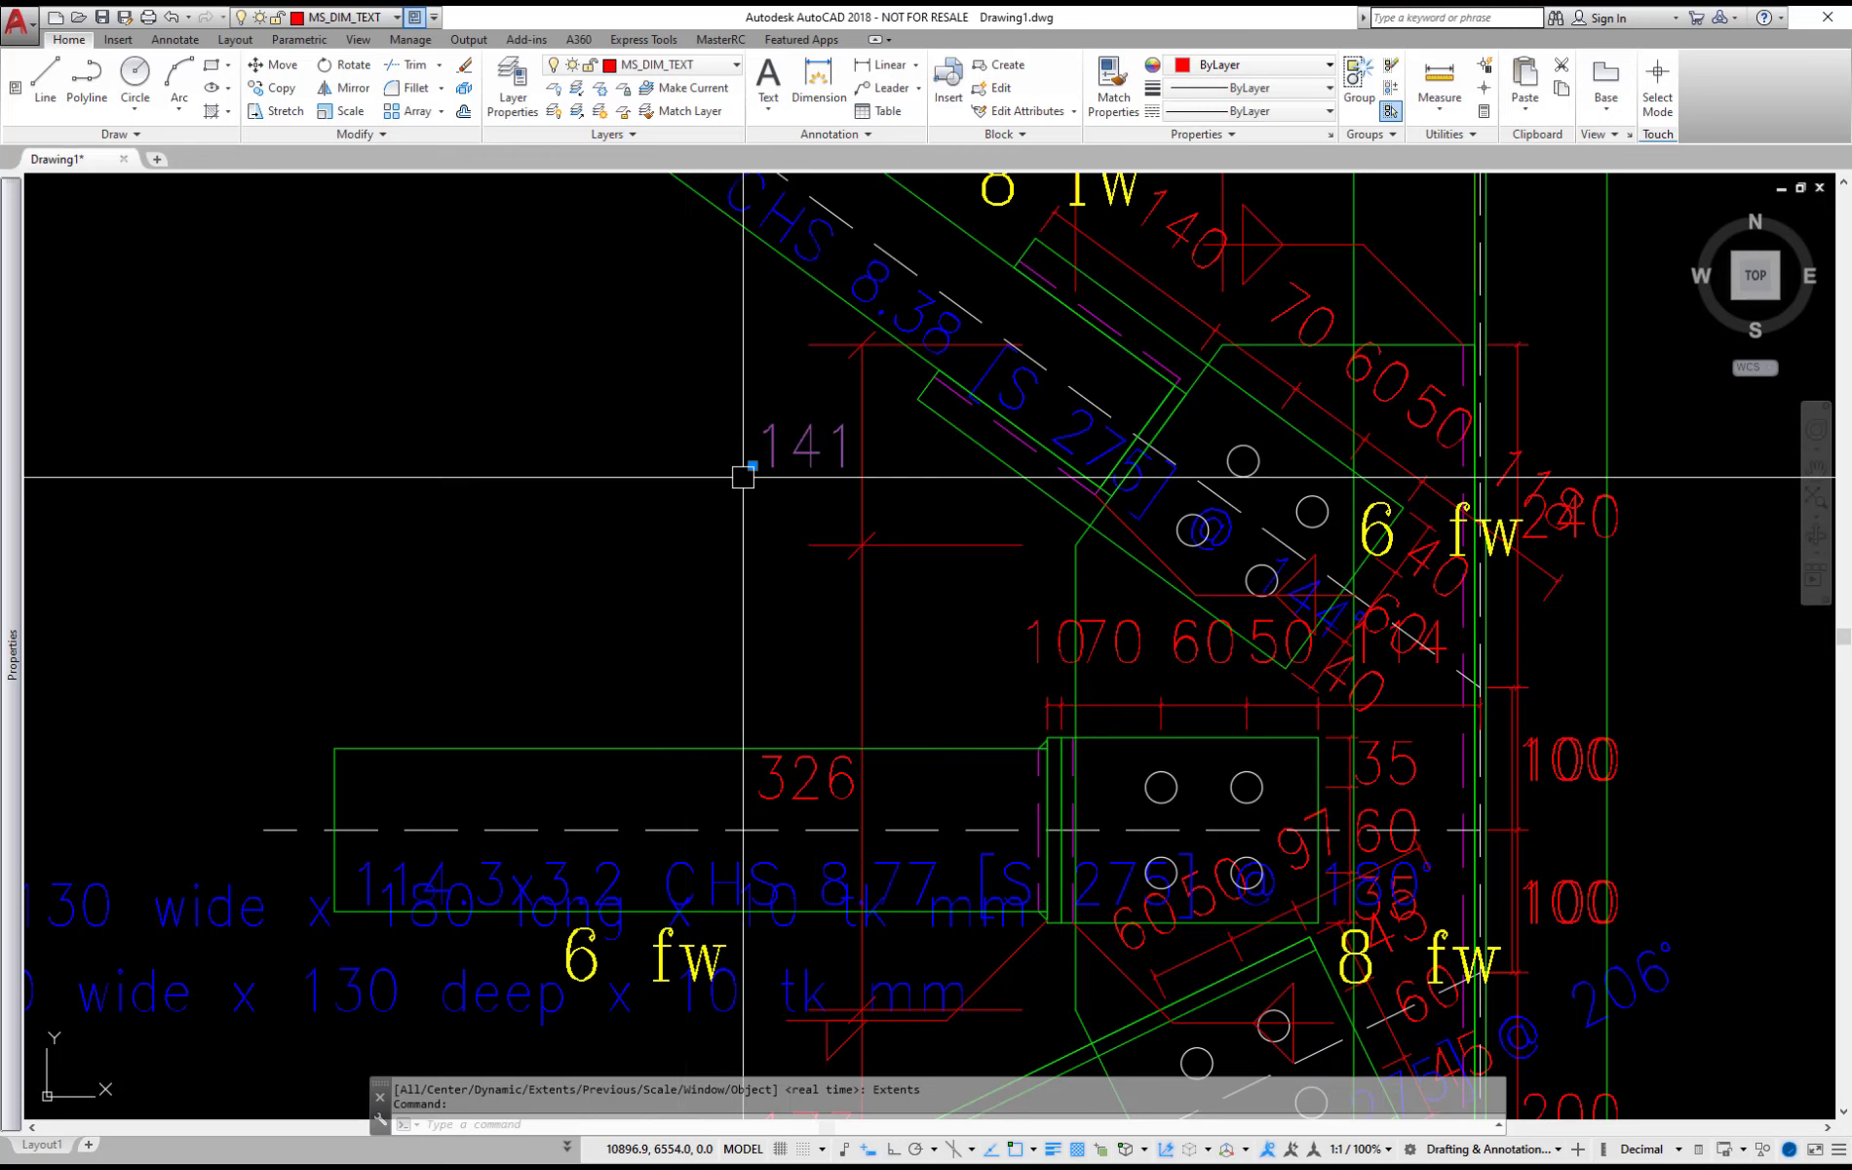
{"action": "left_click_drag", "start_coordinate": [749, 468], "coordinate": [661, 479]}
{"action": "left_click", "coordinate": [661, 479]}
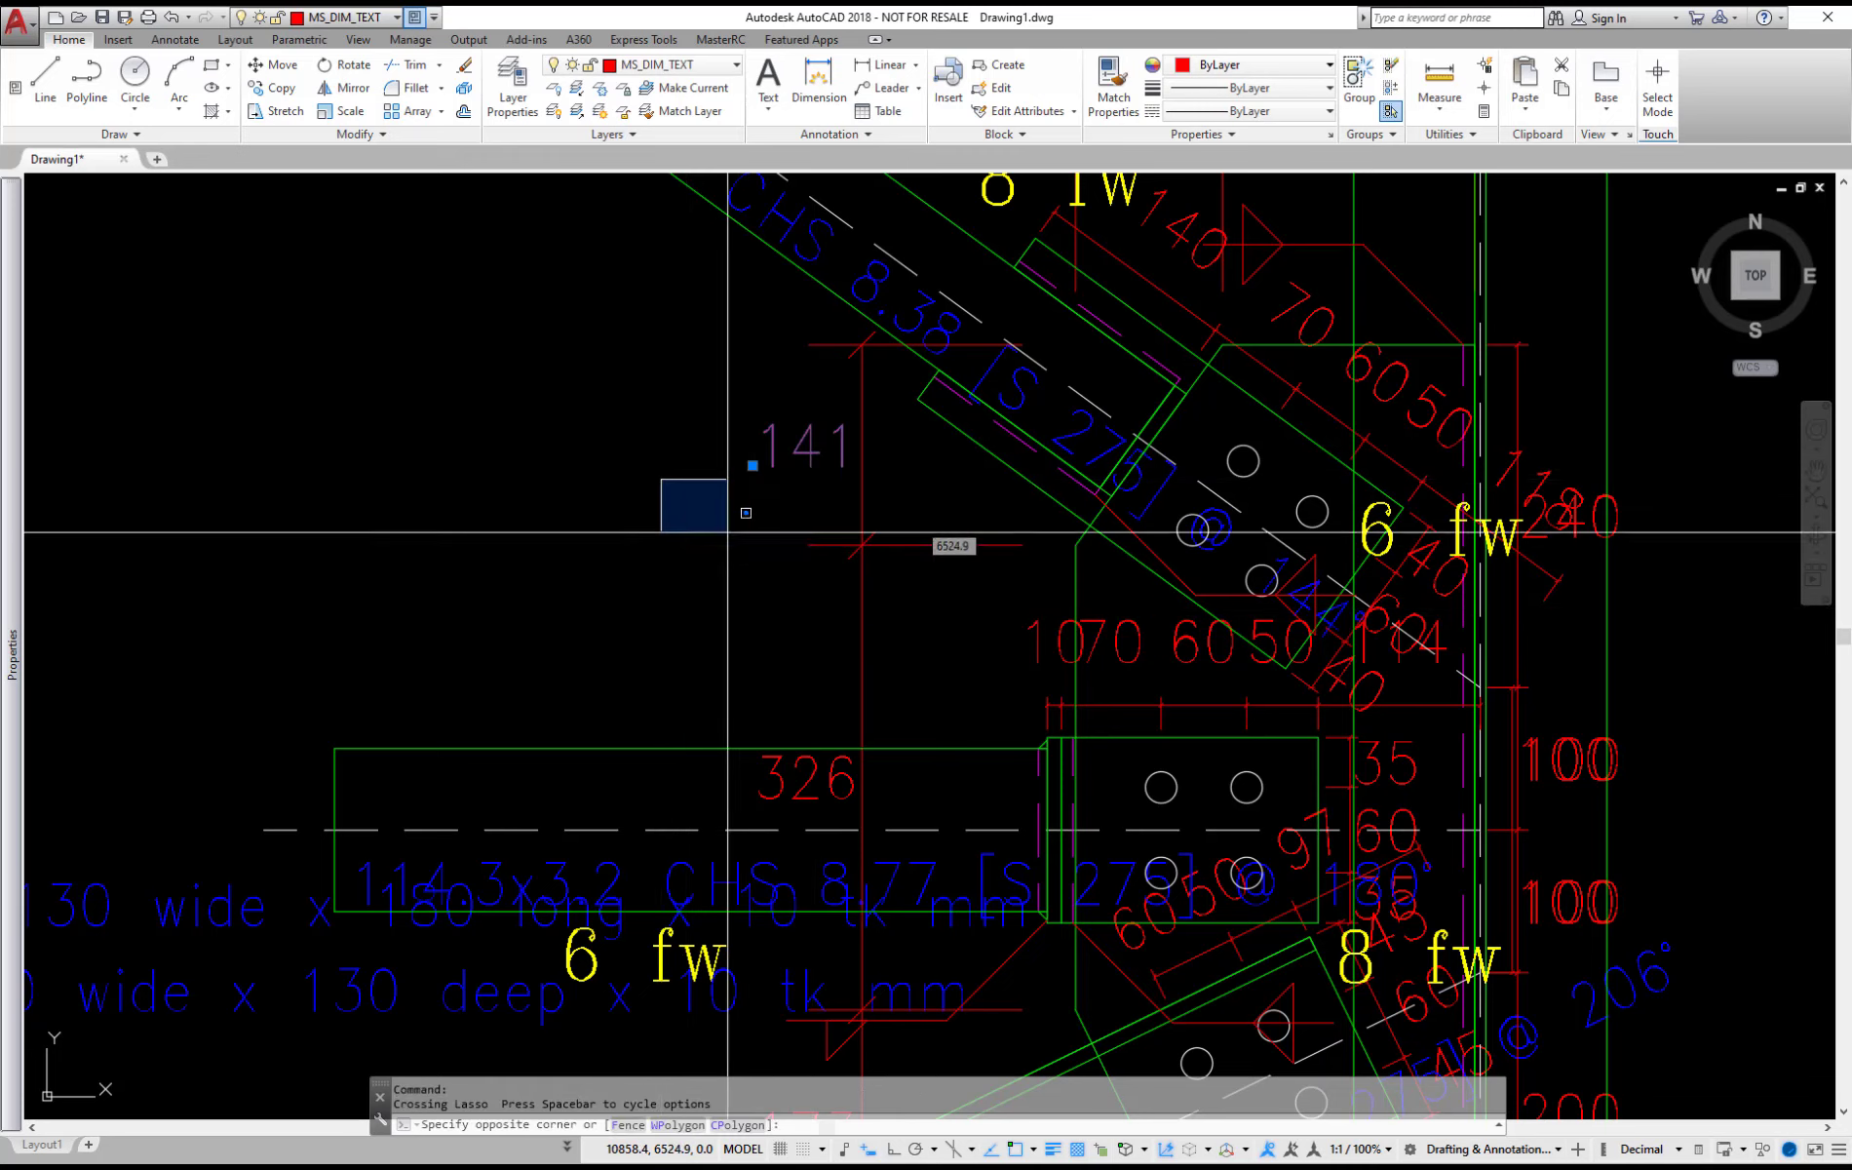
{"action": "left_click", "coordinate": [744, 525]}
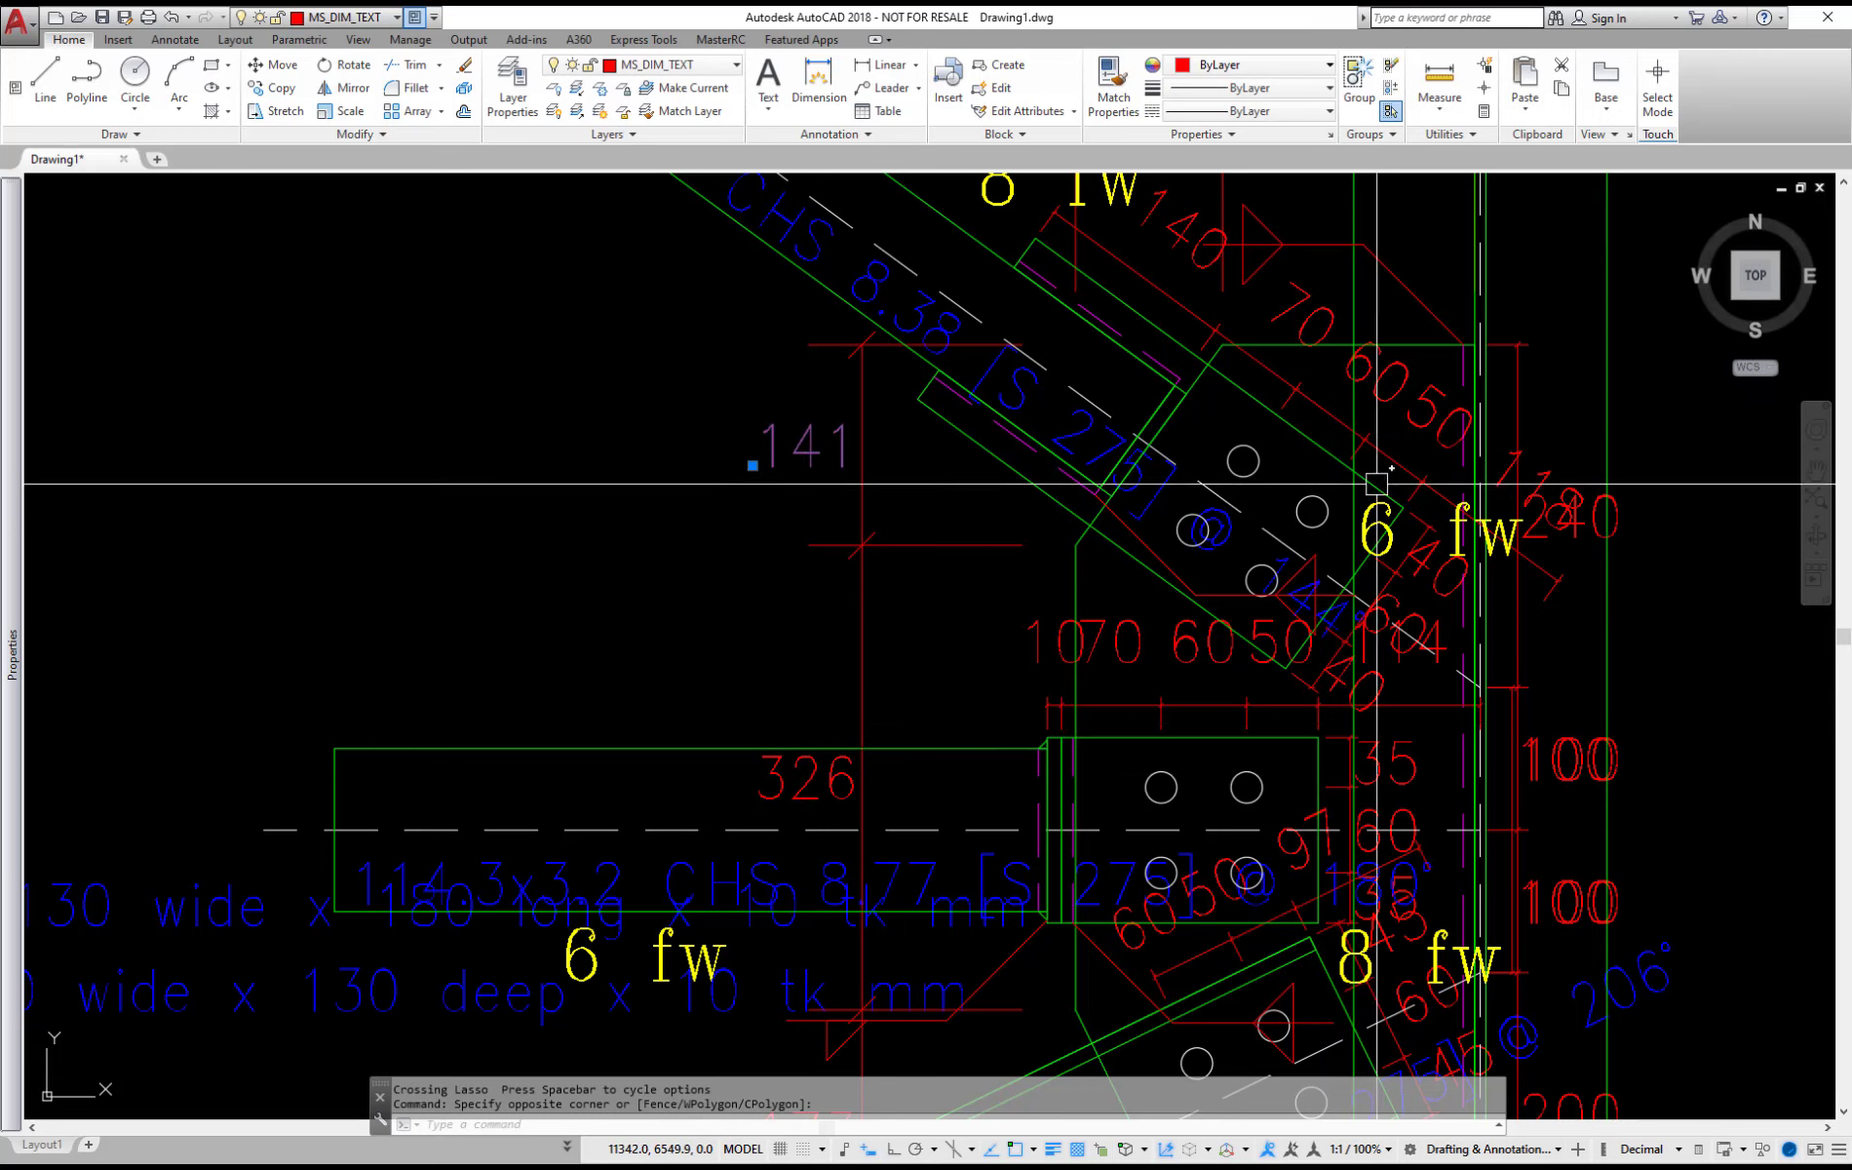
Examine the bracing connection drawing's dimensions and weld labels, and the layout of all exported connections on the sheet
{"action": "scroll", "coordinate": [1374, 487], "scroll_direction": "down", "scroll_amount": 10}
{"action": "scroll", "coordinate": [1248, 536], "scroll_direction": "up", "scroll_amount": 6}
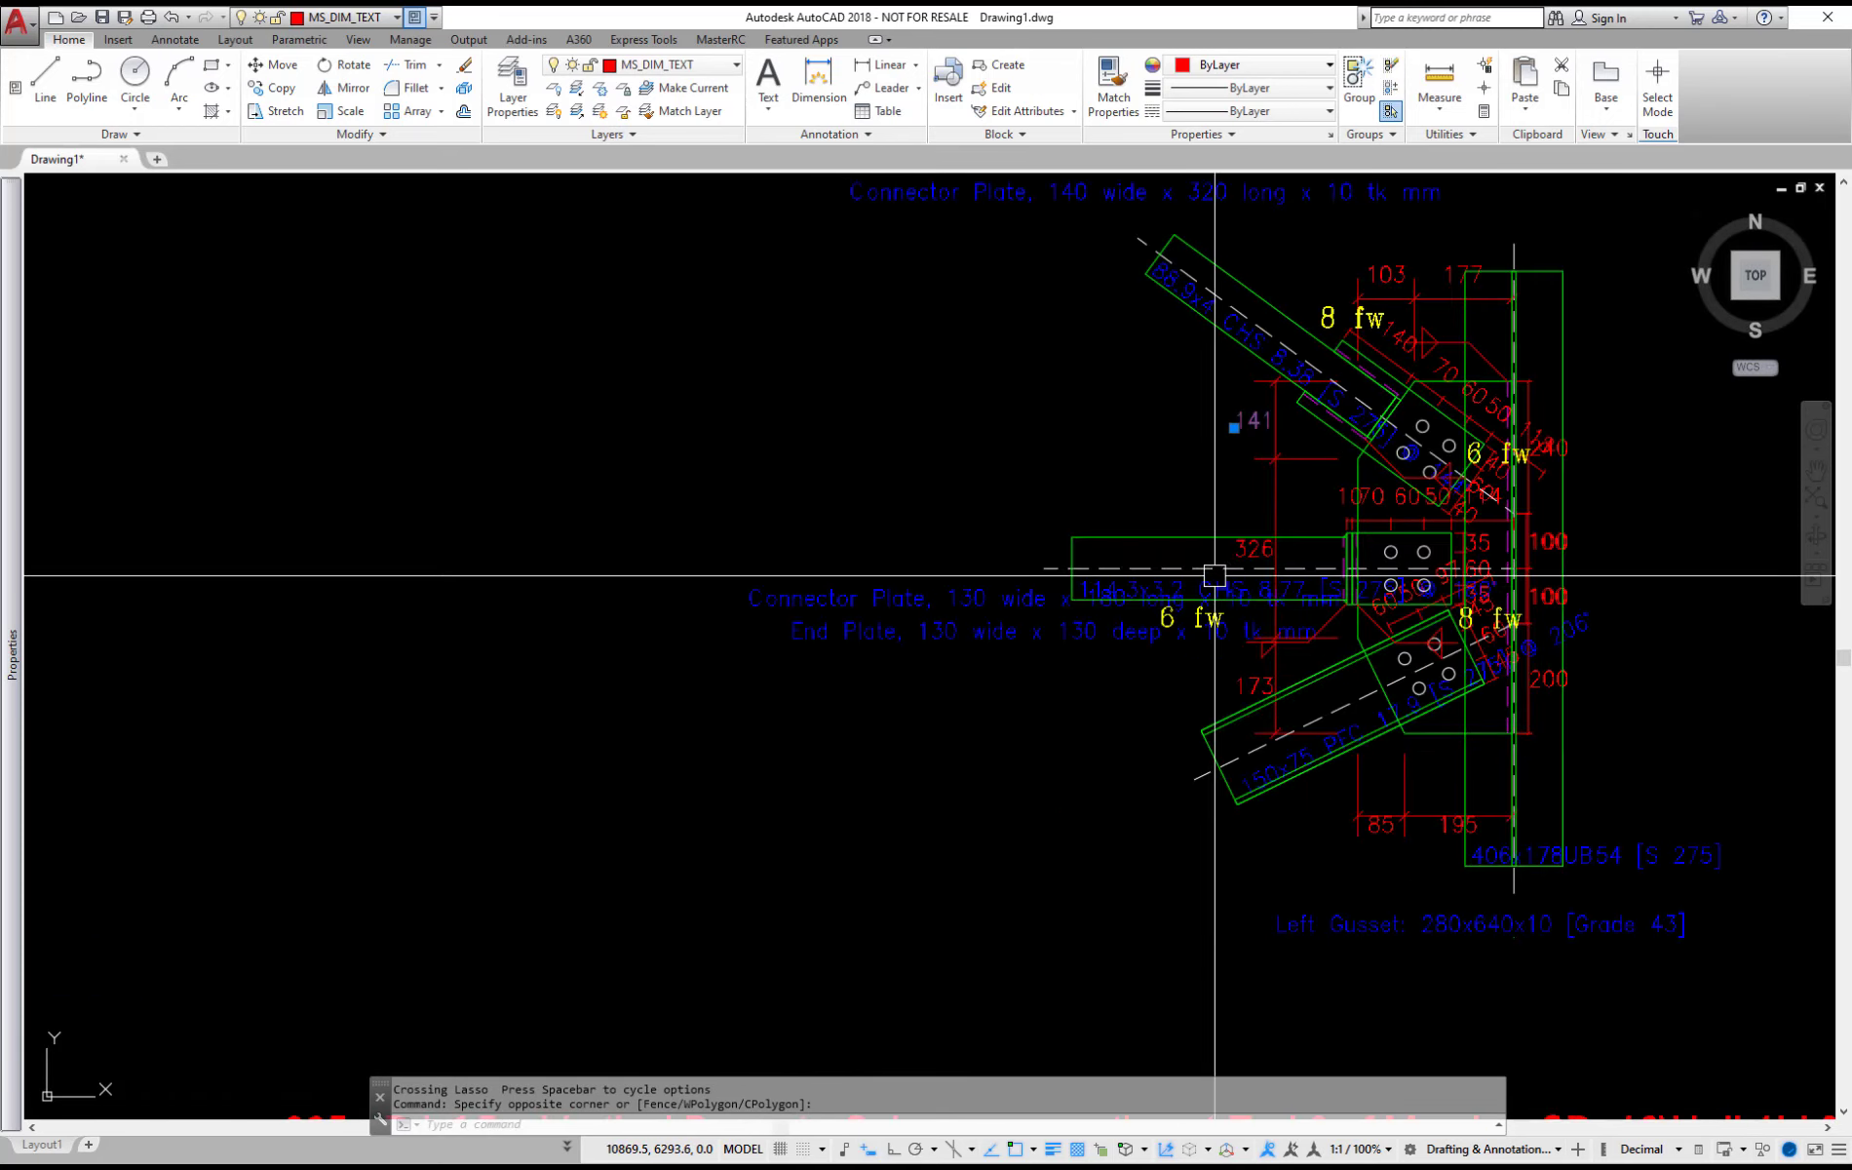
{"action": "scroll", "coordinate": [1625, 479], "scroll_direction": "down", "scroll_amount": 3}
{"action": "scroll", "coordinate": [1398, 548], "scroll_direction": "up", "scroll_amount": 6}
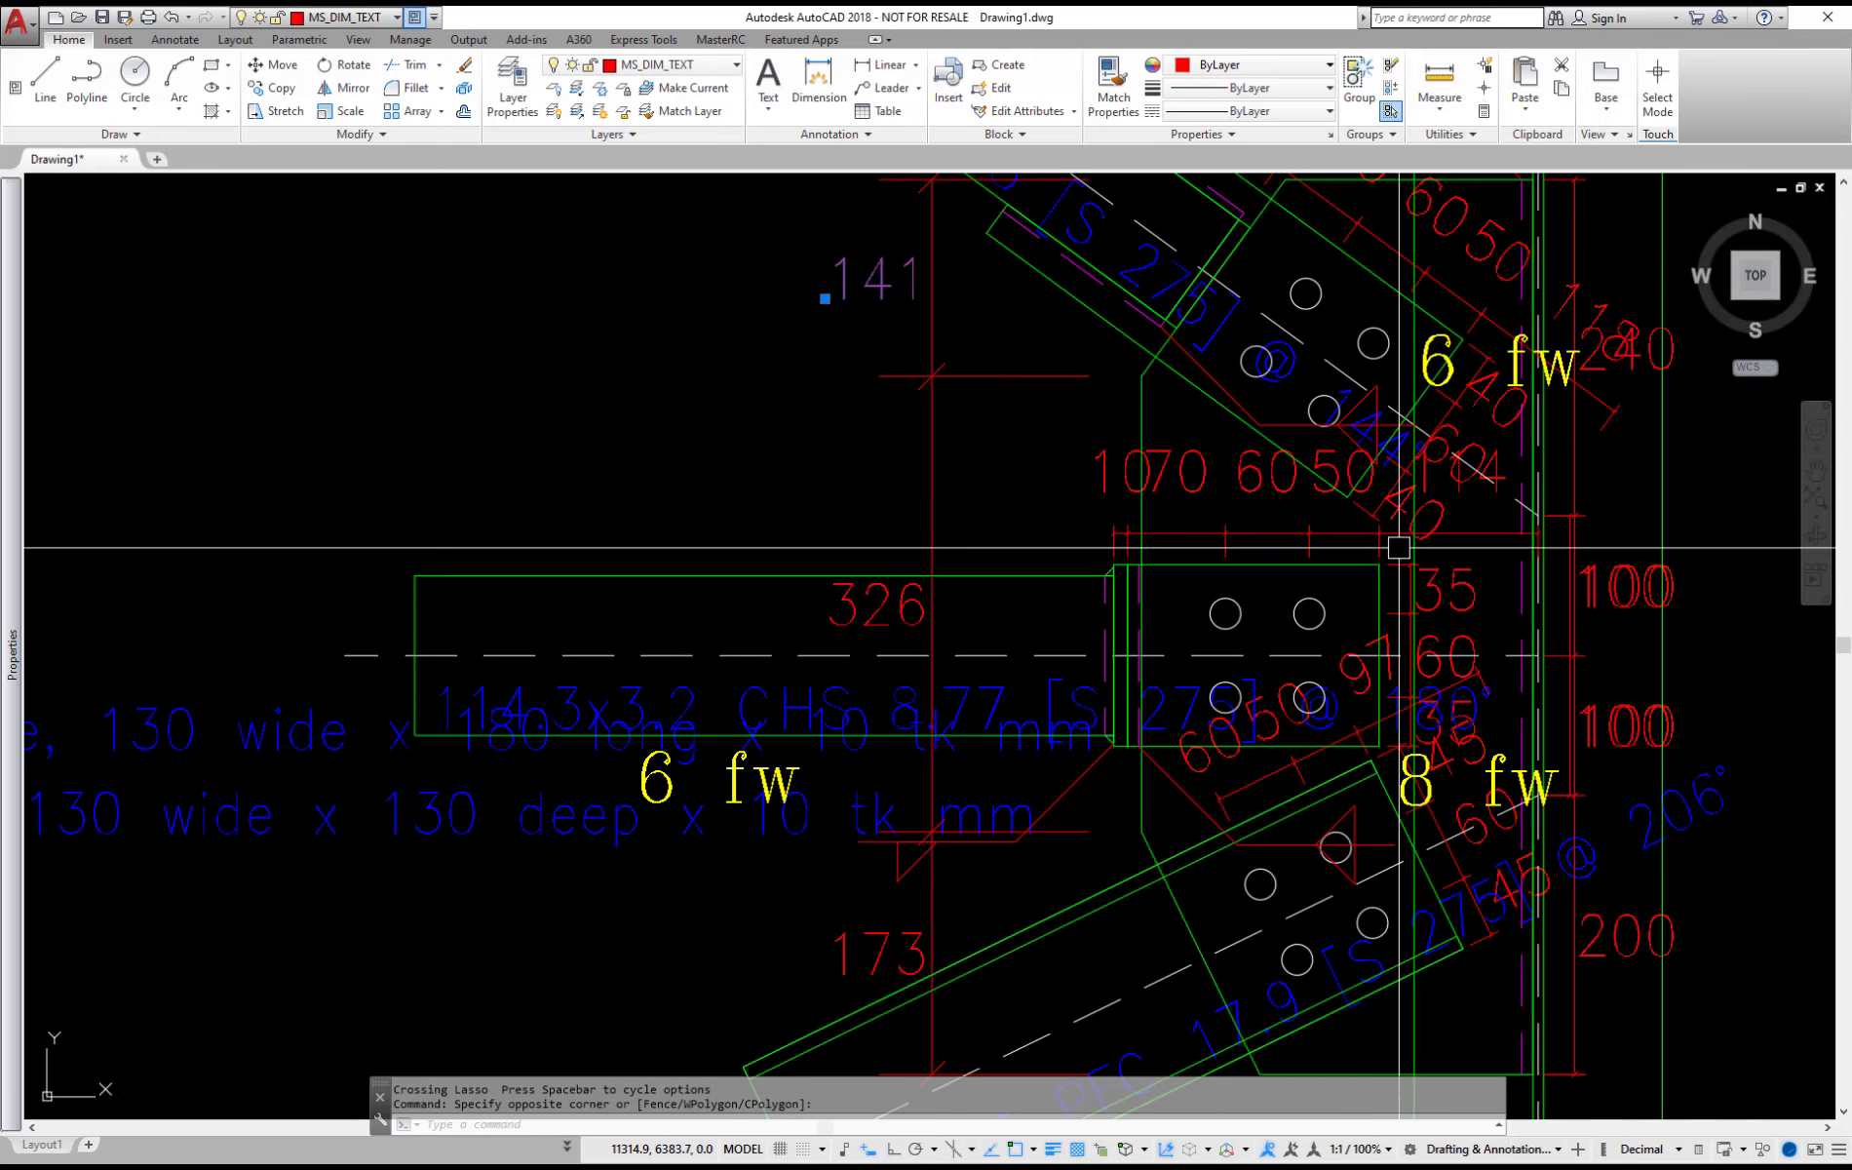
{"action": "scroll", "coordinate": [1399, 547], "scroll_direction": "down", "scroll_amount": 2}
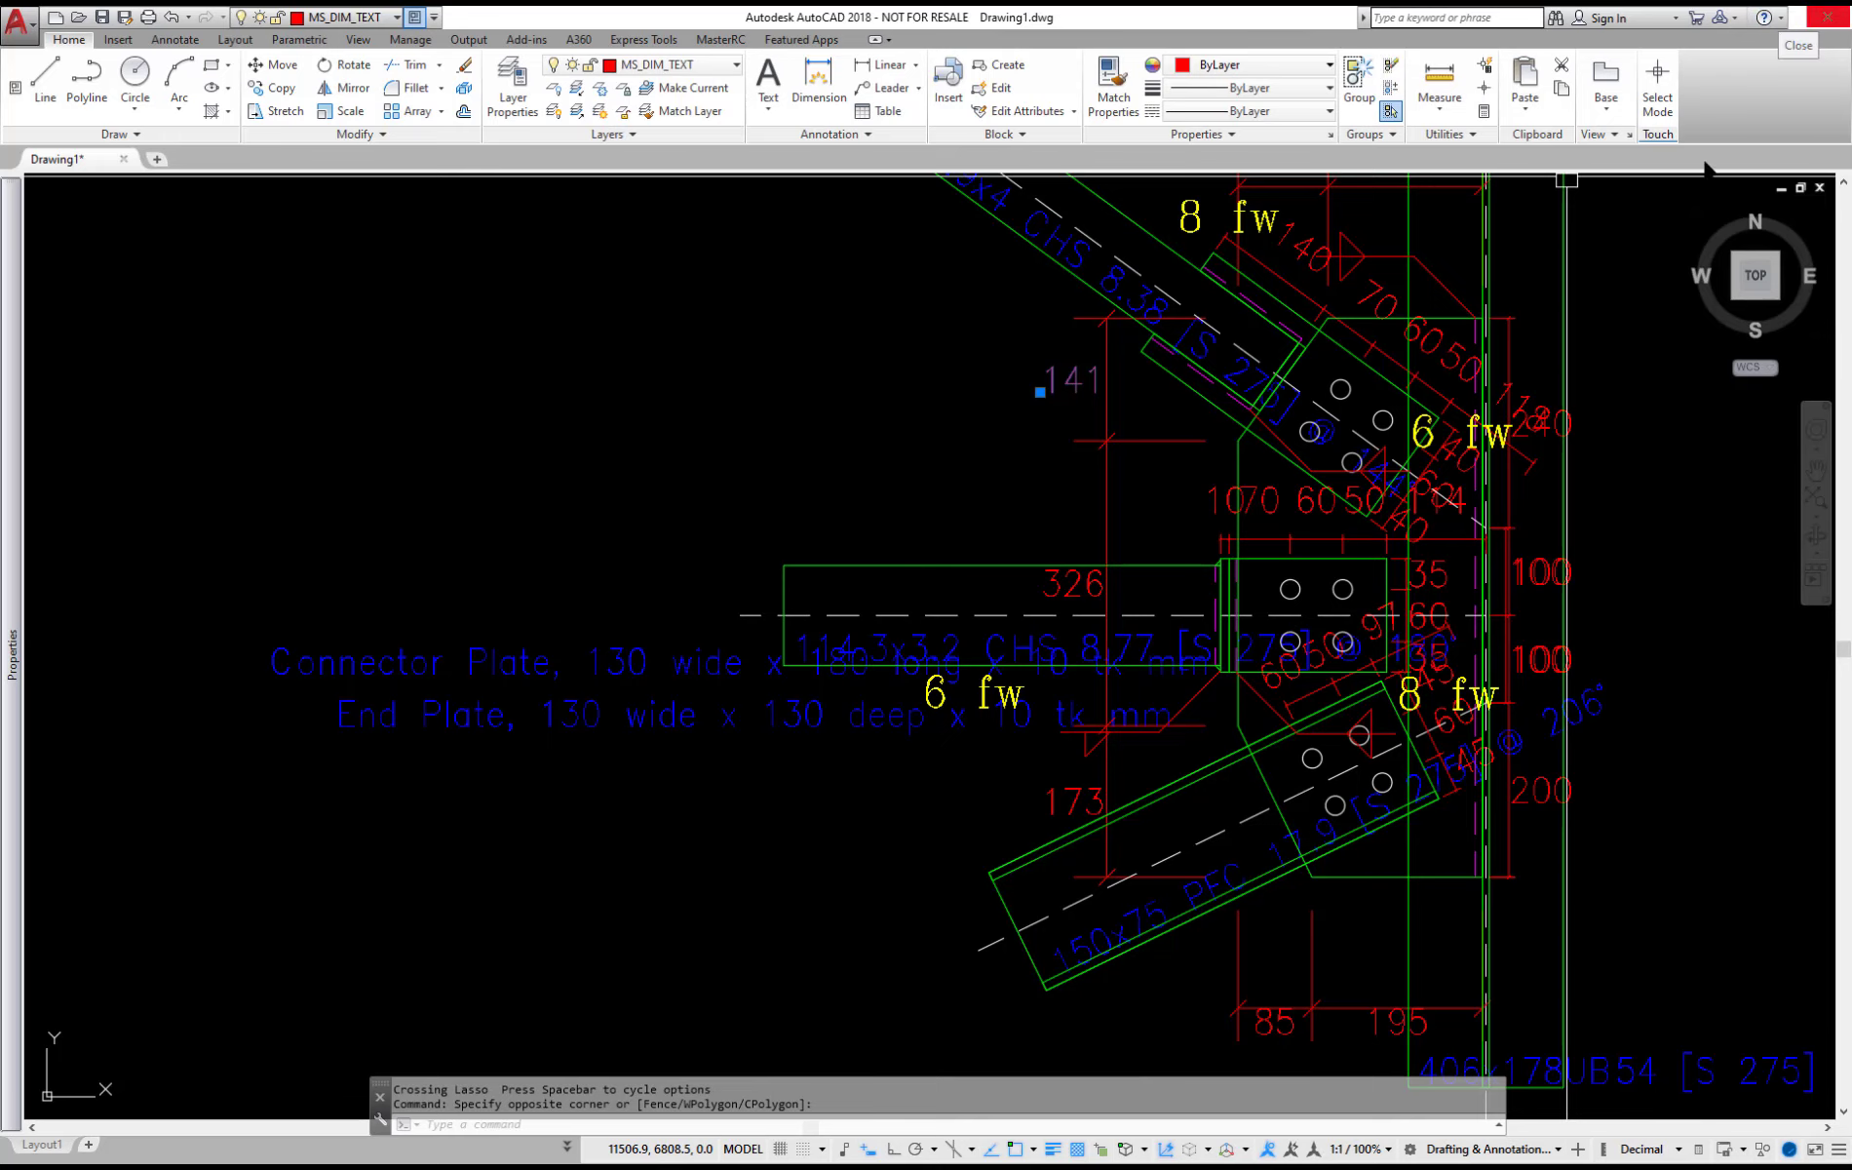
{"action": "scroll", "coordinate": [1199, 549], "scroll_direction": "down", "scroll_amount": 6}
{"action": "scroll", "coordinate": [674, 628], "scroll_direction": "up", "scroll_amount": 6}
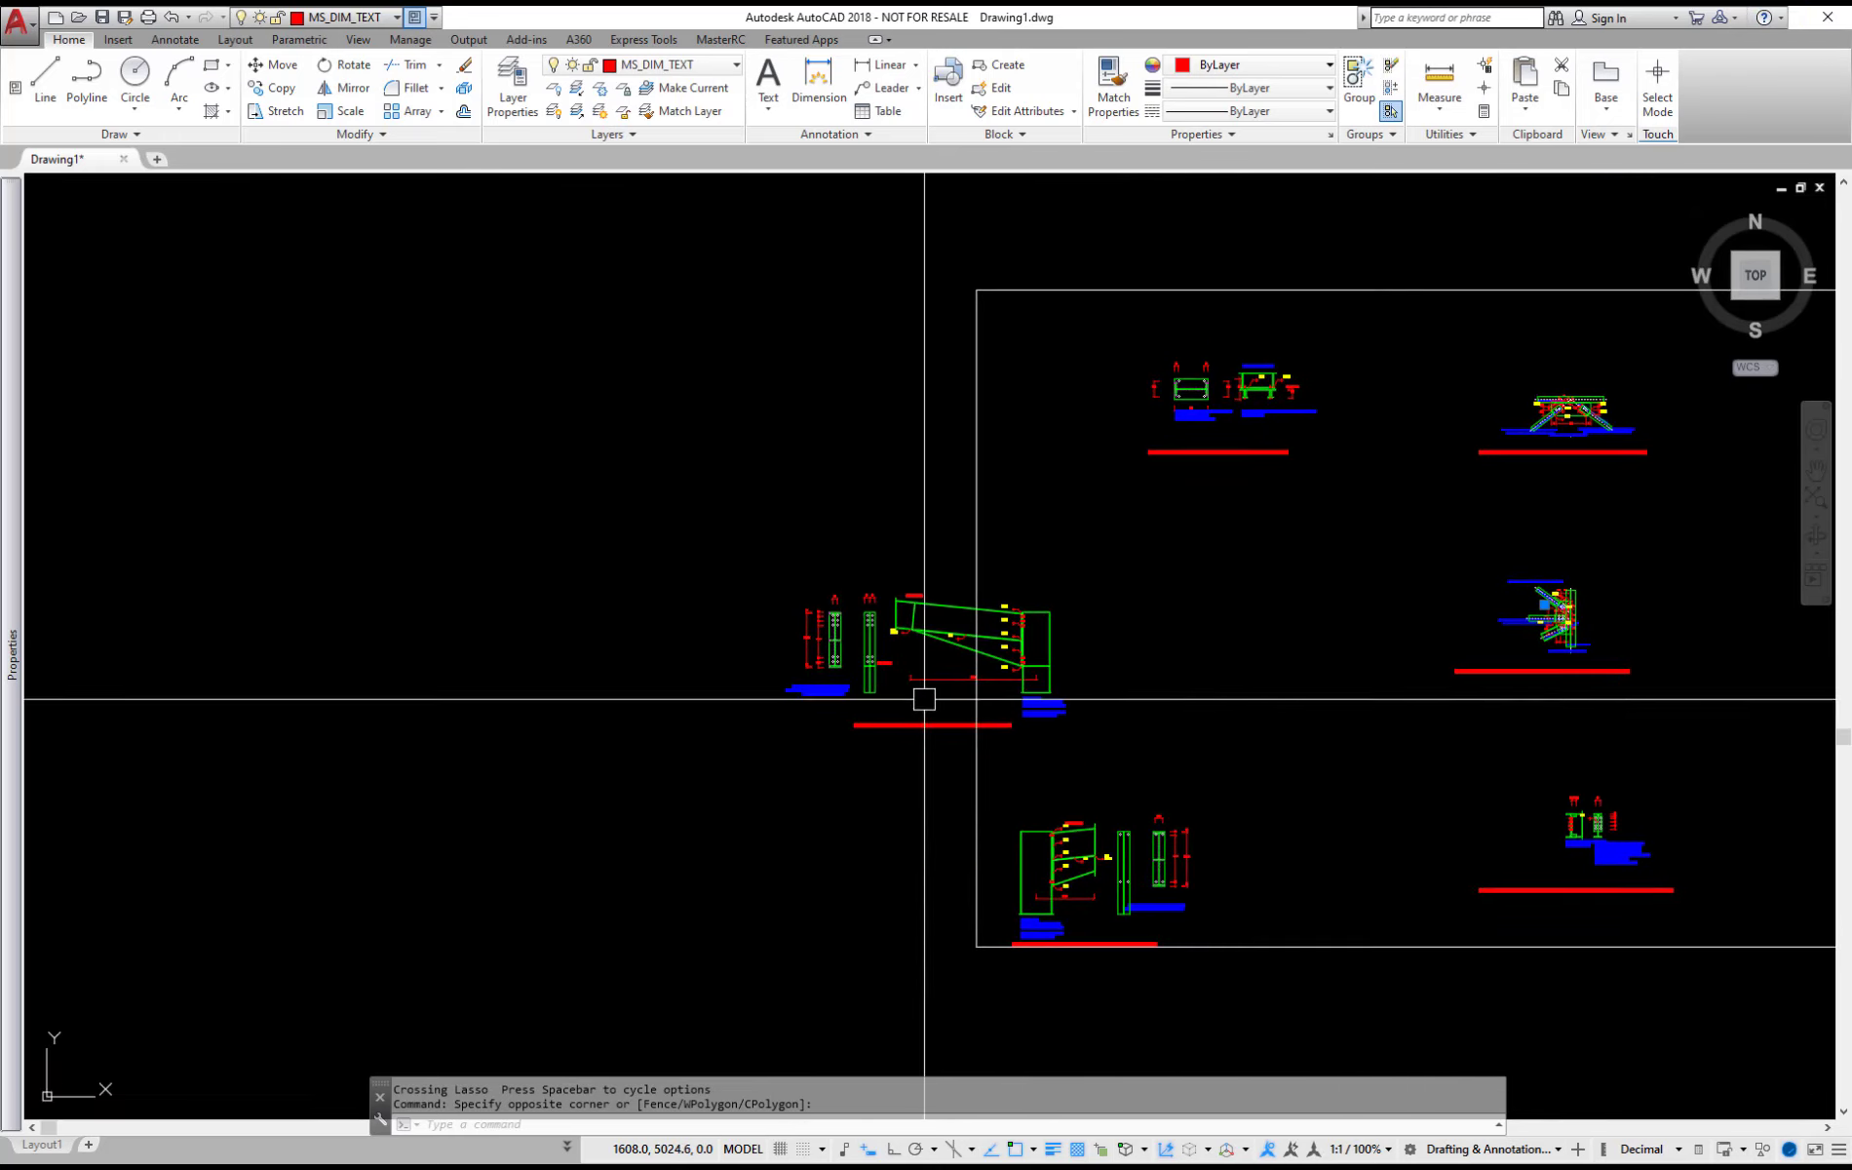
Inspect the exported haunched beam-to-column connection drawing, then close AutoCAD without saving the changes to Drawing1.dwg
{"action": "scroll", "coordinate": [924, 699], "scroll_direction": "up", "scroll_amount": 6}
{"action": "middle_click_drag", "start_coordinate": [1240, 467], "coordinate": [84, 865]}
{"action": "scroll", "coordinate": [323, 777], "scroll_direction": "down", "scroll_amount": 6}
{"action": "scroll", "coordinate": [418, 582], "scroll_direction": "up", "scroll_amount": 4}
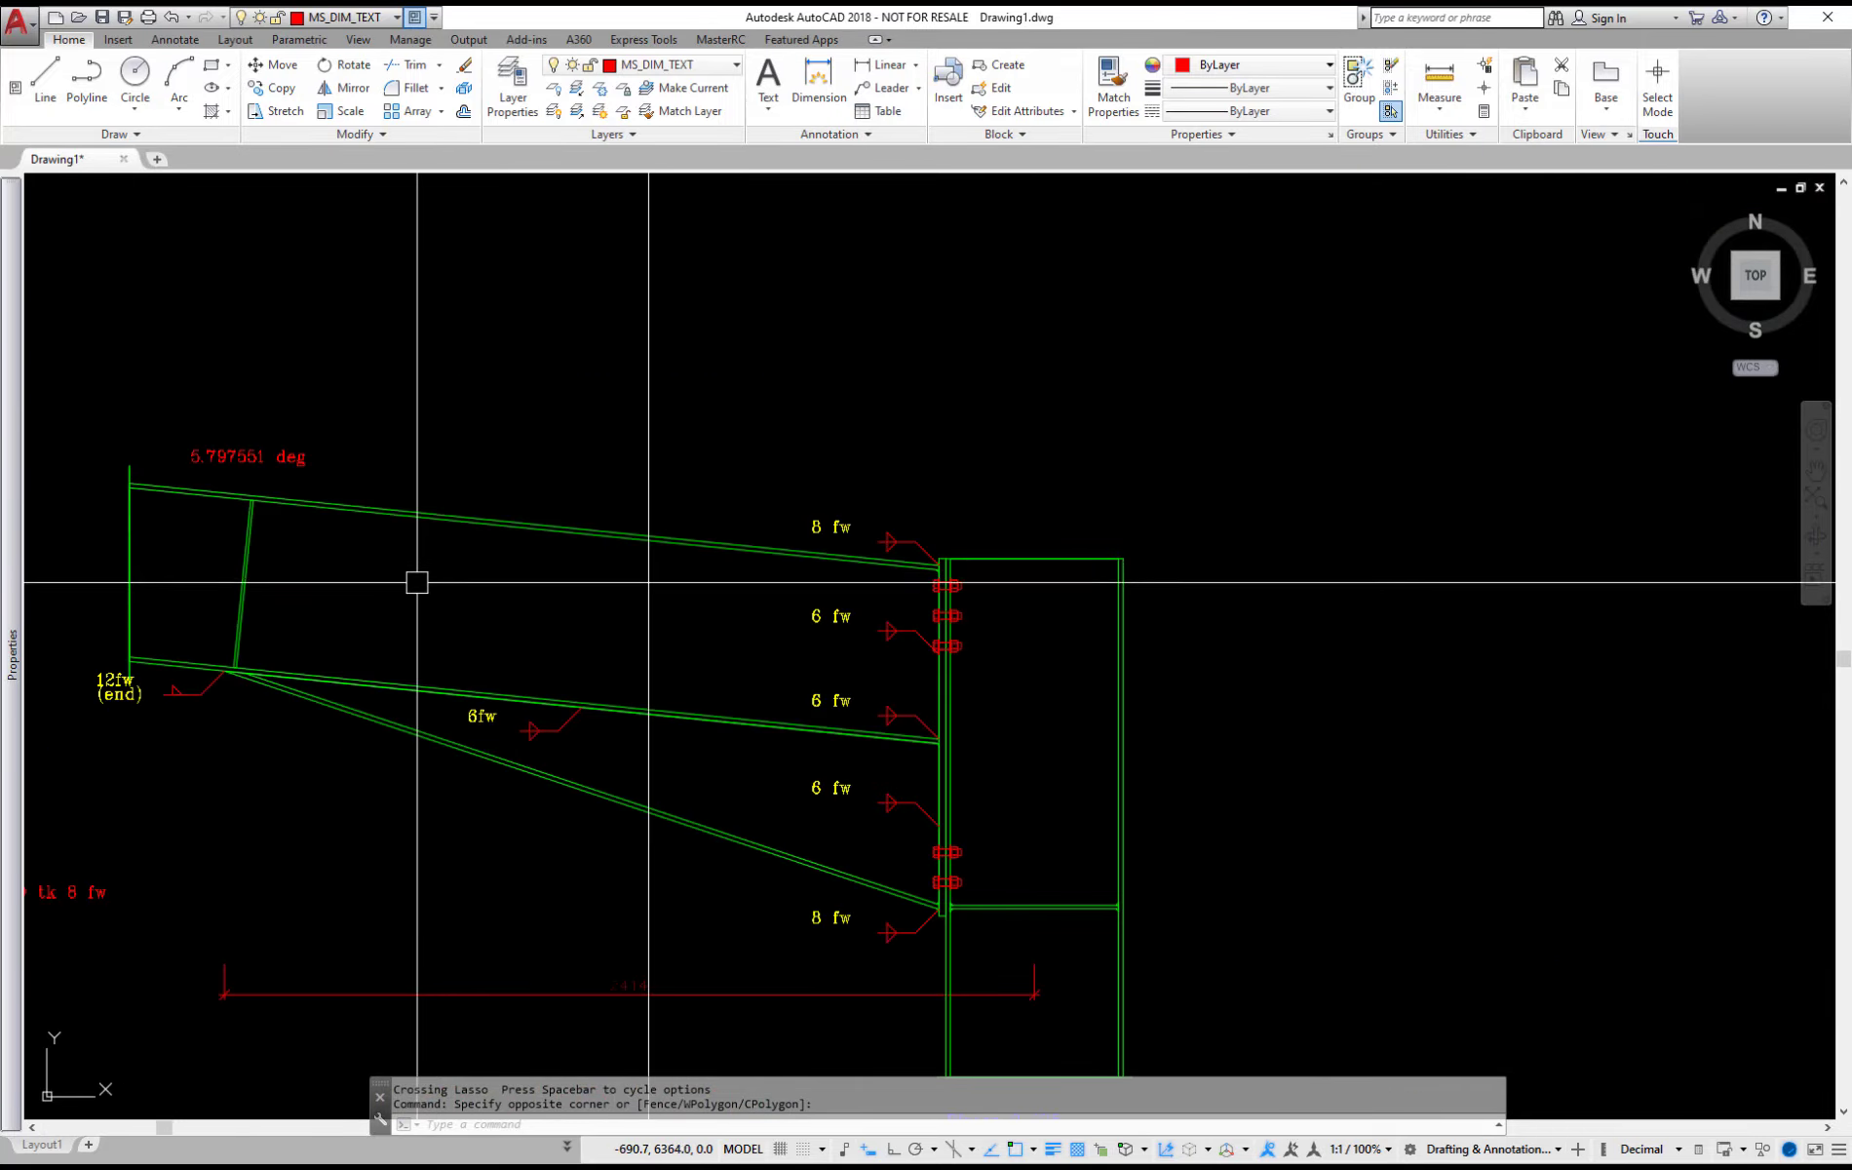
{"action": "middle_click_drag", "start_coordinate": [648, 877], "coordinate": [918, 760]}
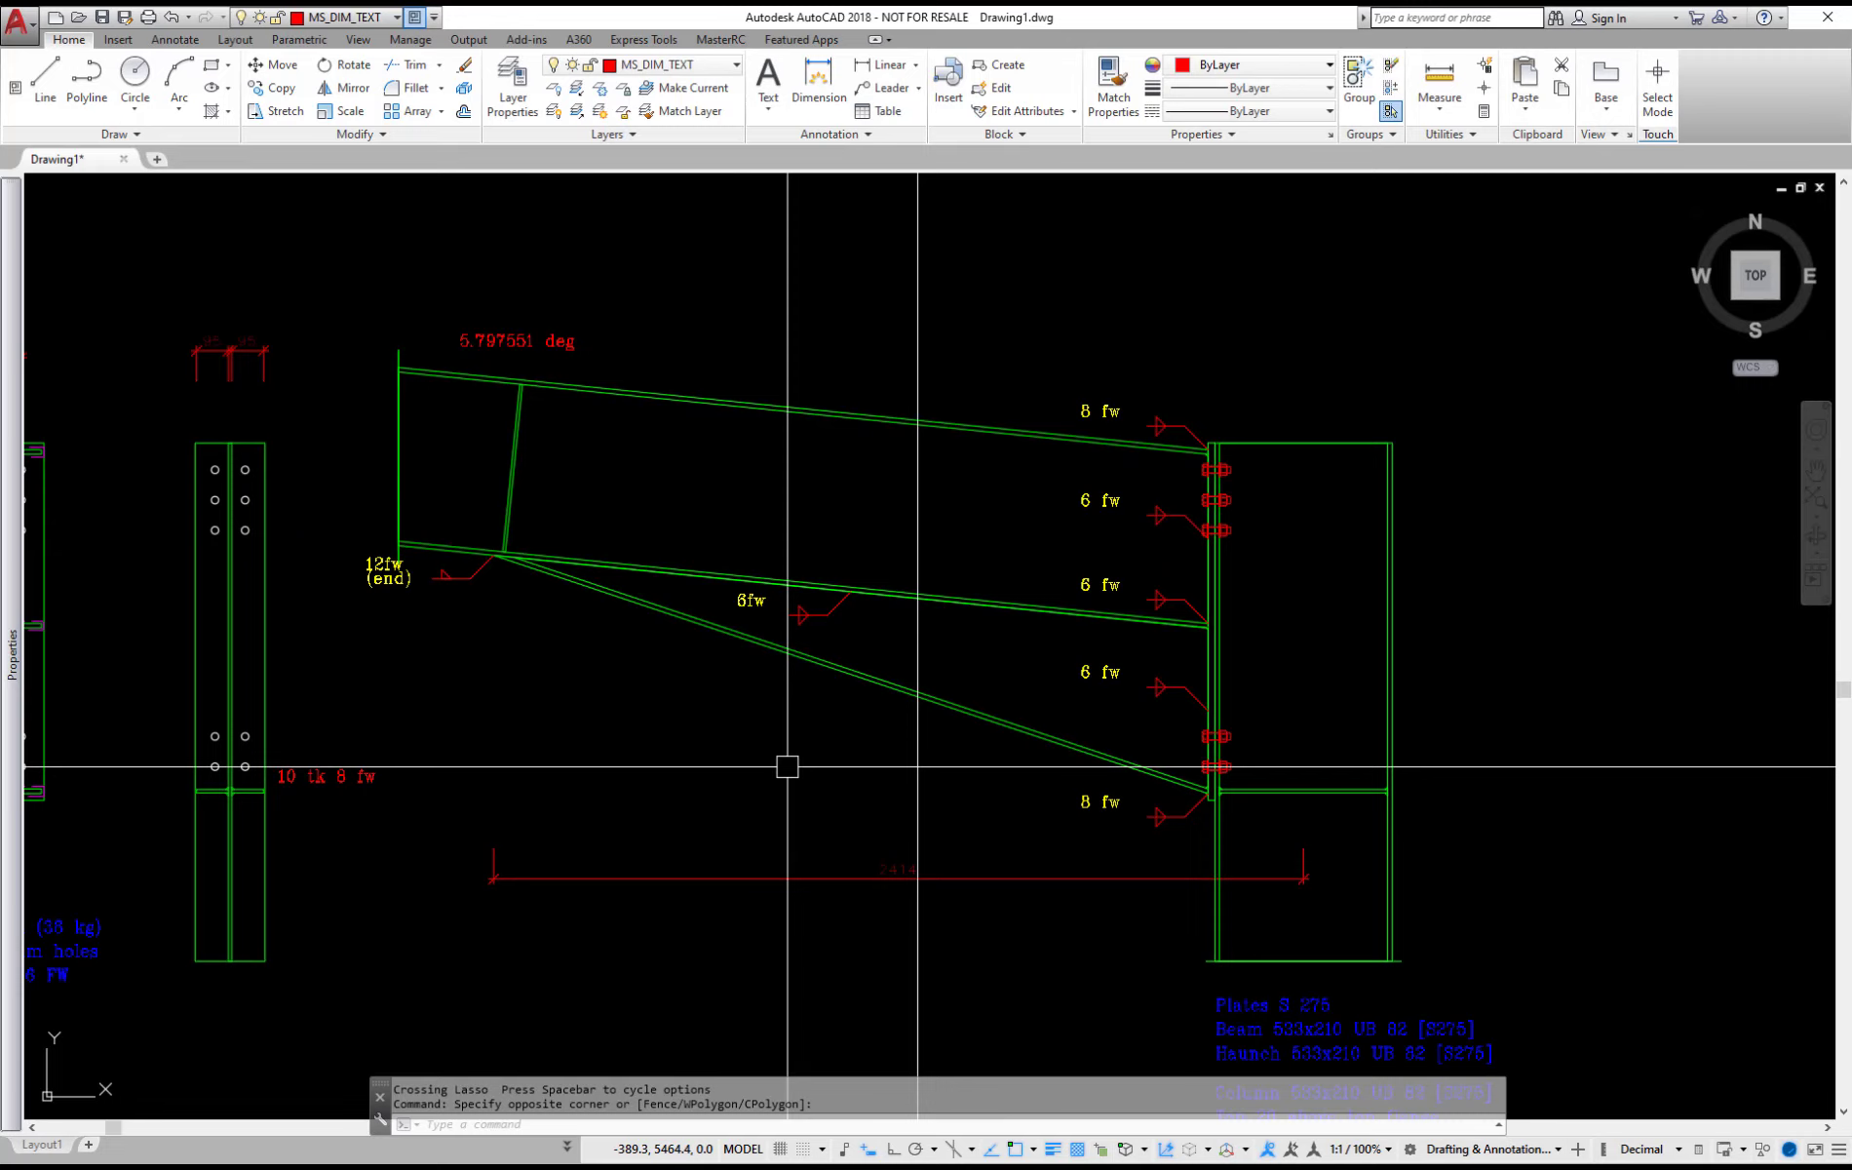
{"action": "left_click", "coordinate": [1830, 19]}
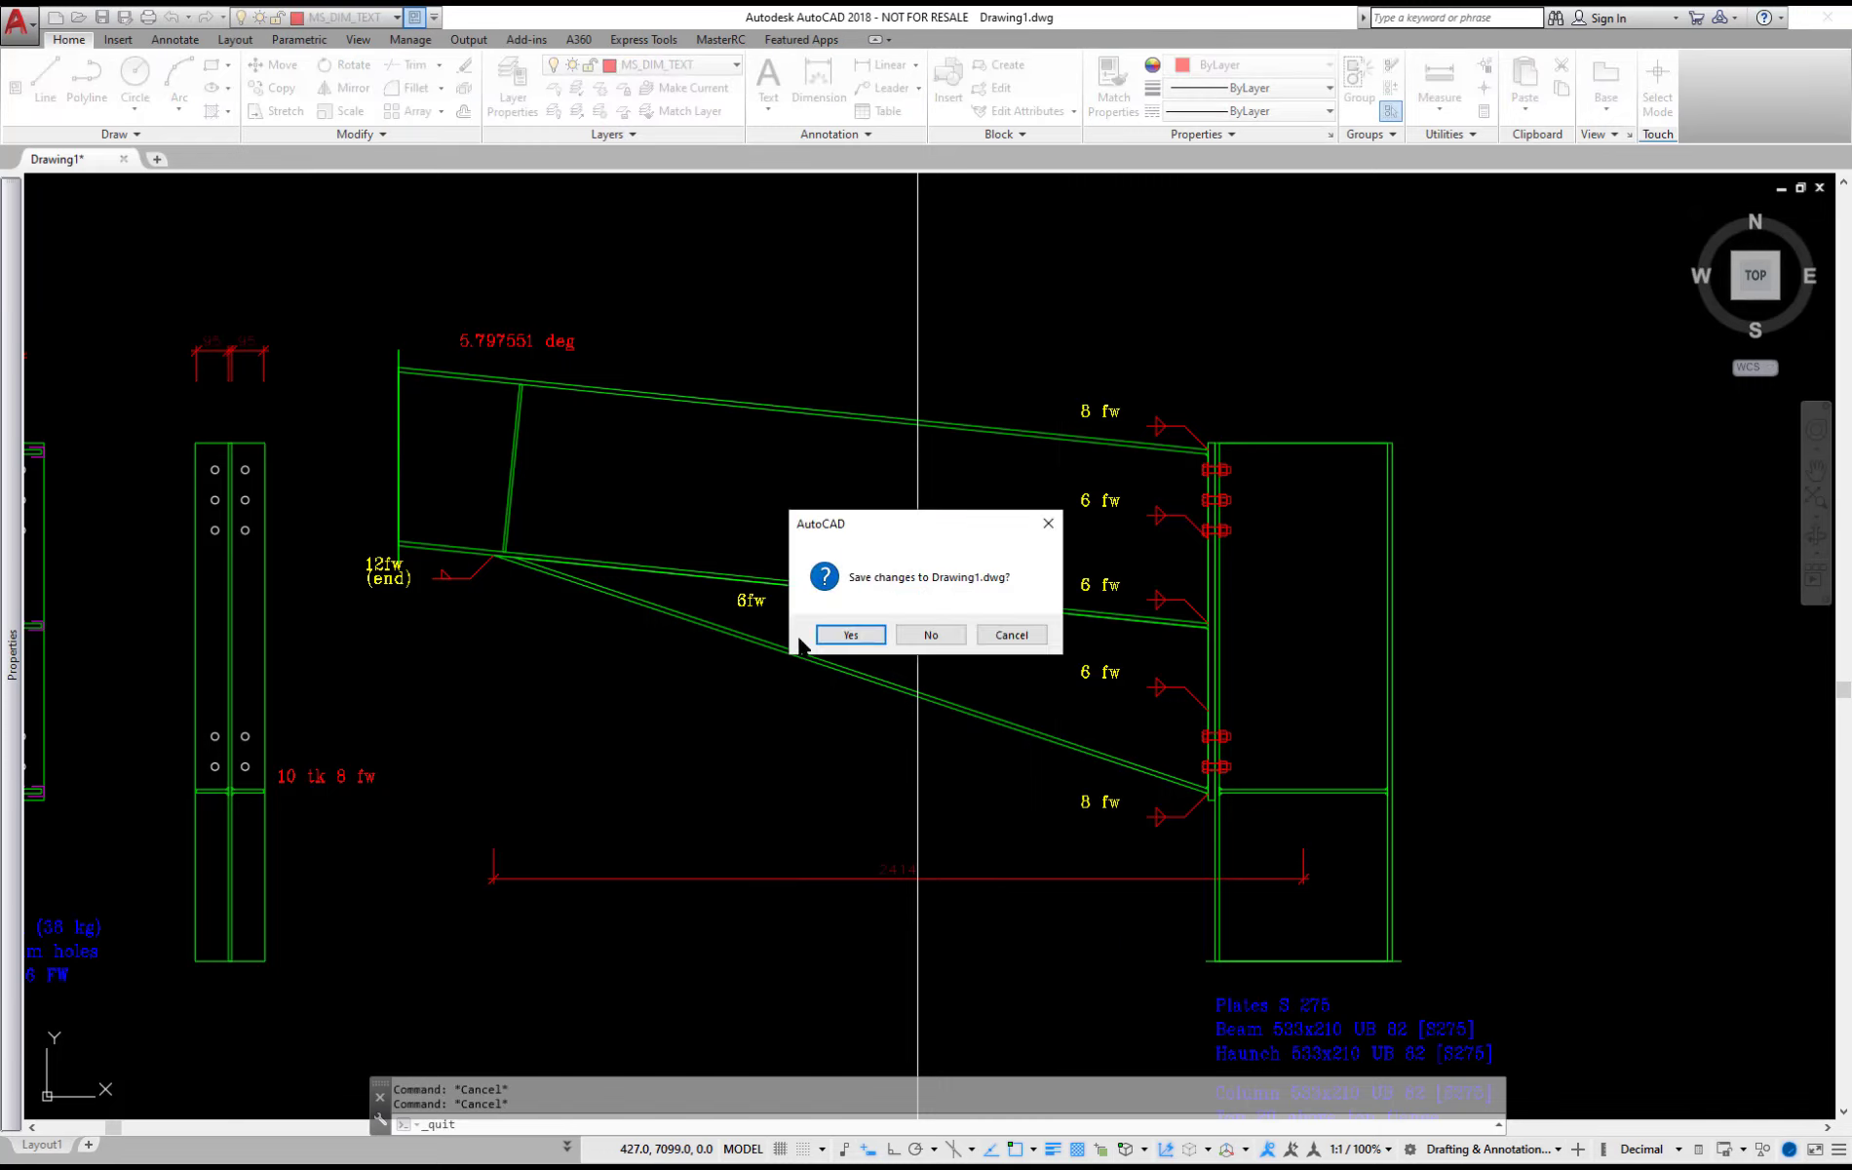
{"action": "left_click", "coordinate": [928, 635]}
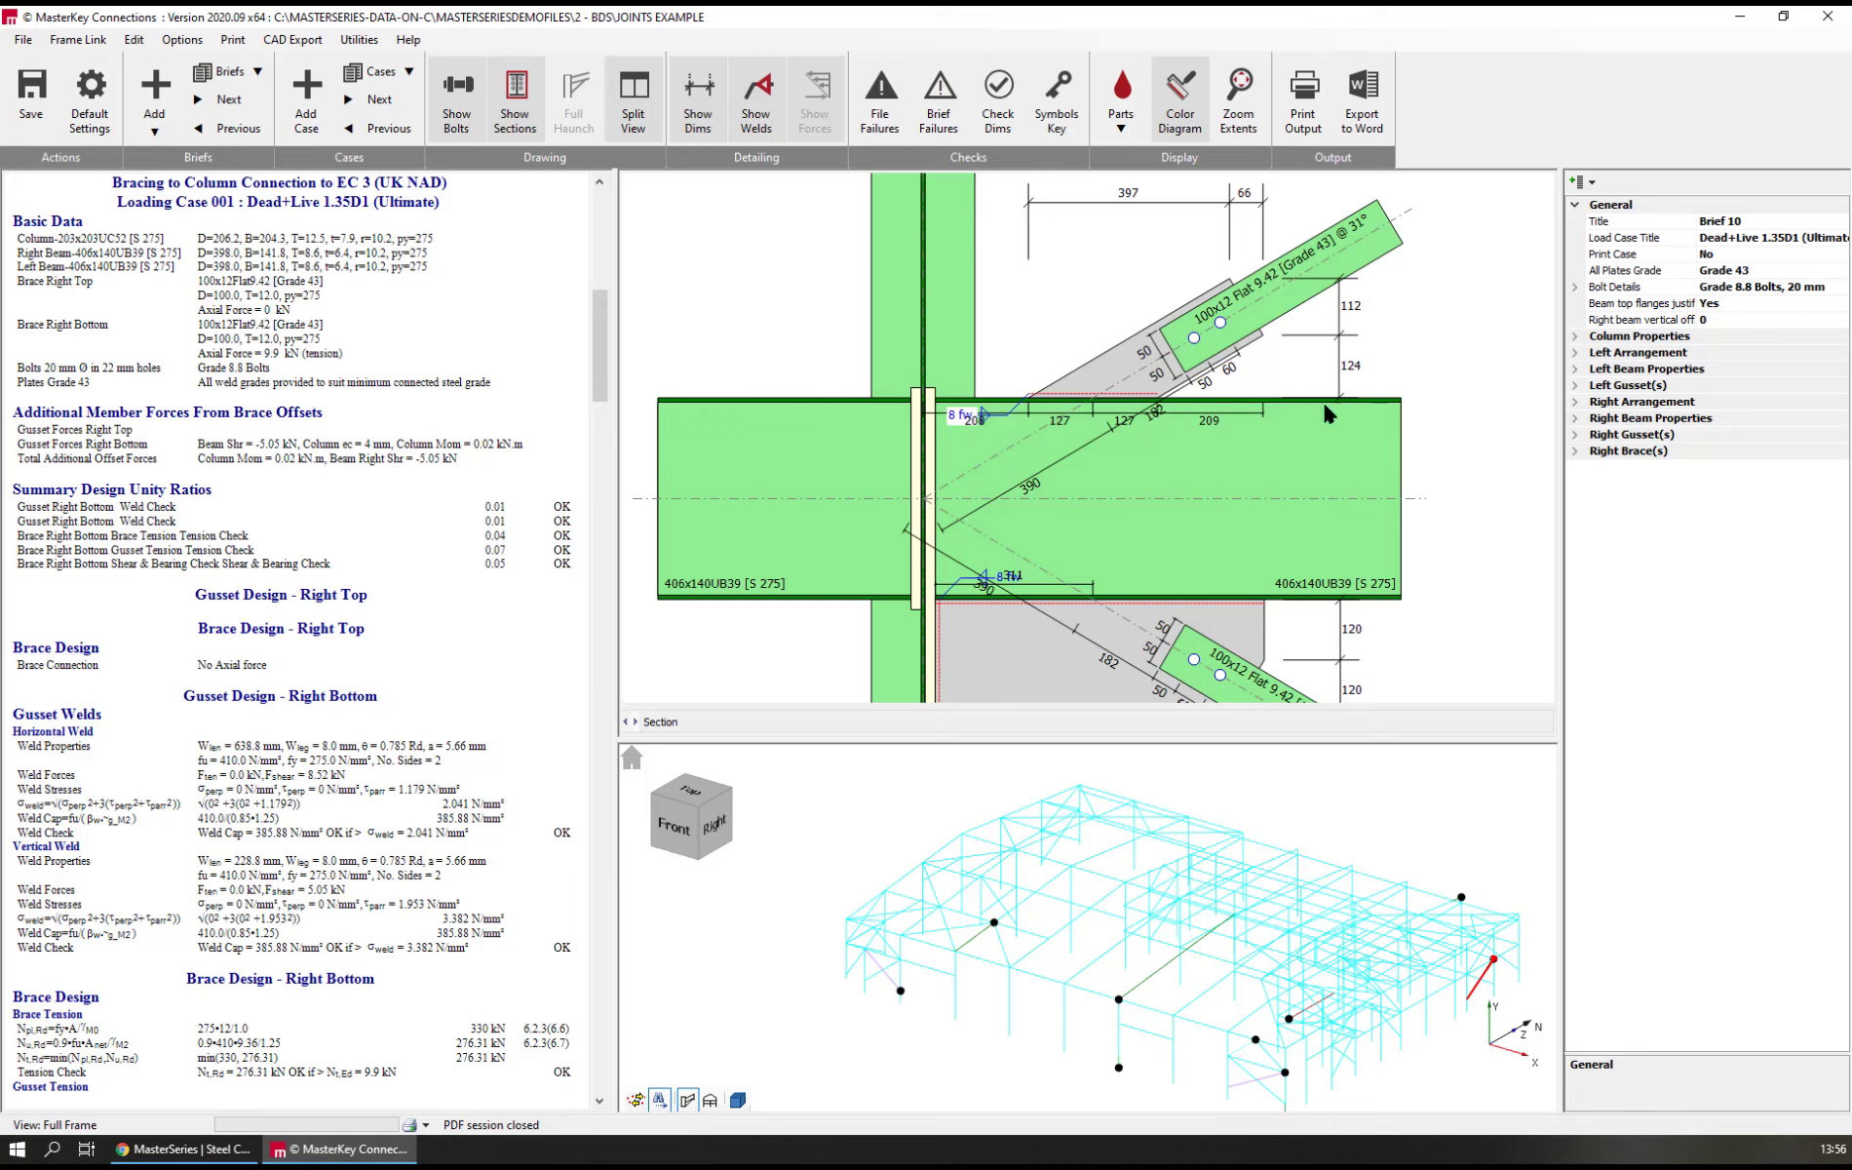
Inspect the section properties of the right beam and the column in the bracing connection via the drawing
{"action": "left_click", "coordinate": [1323, 462]}
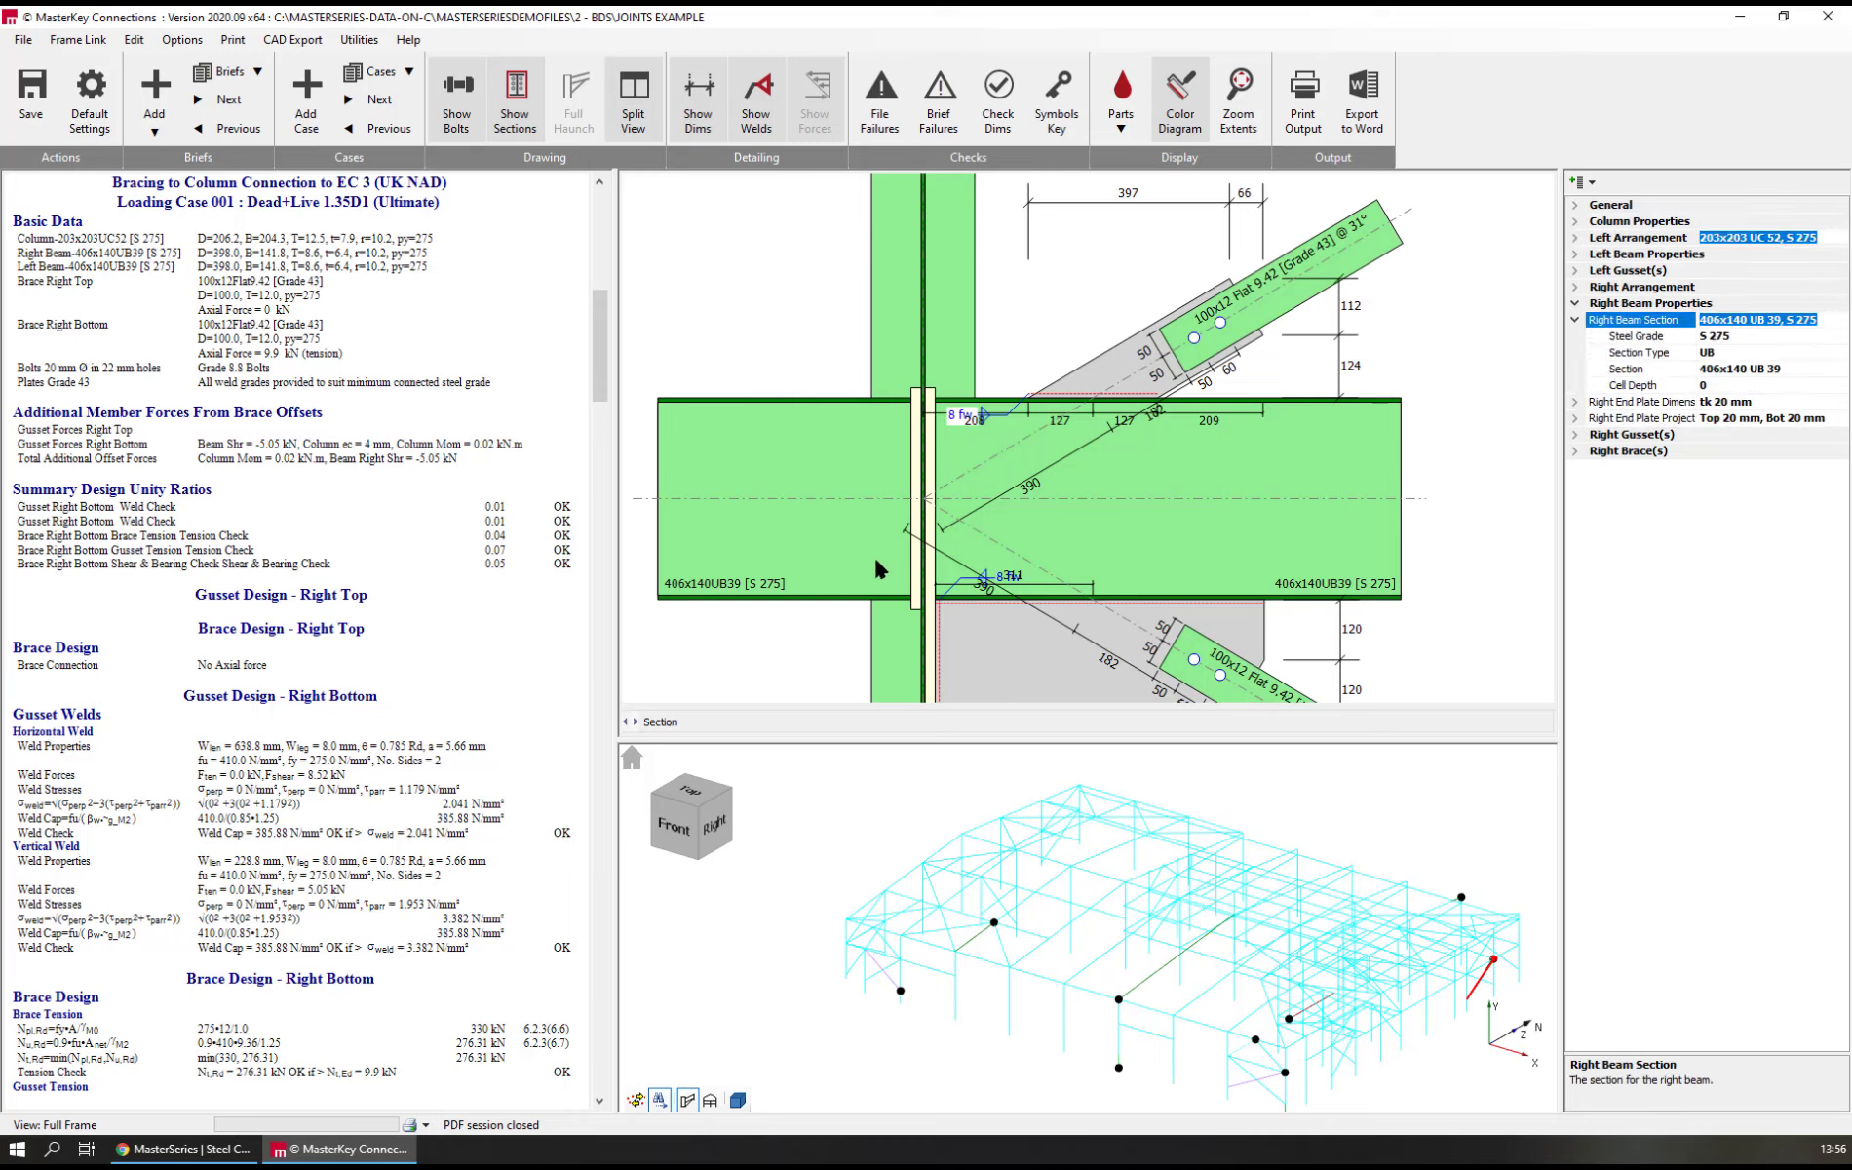
{"action": "left_click", "coordinate": [918, 498]}
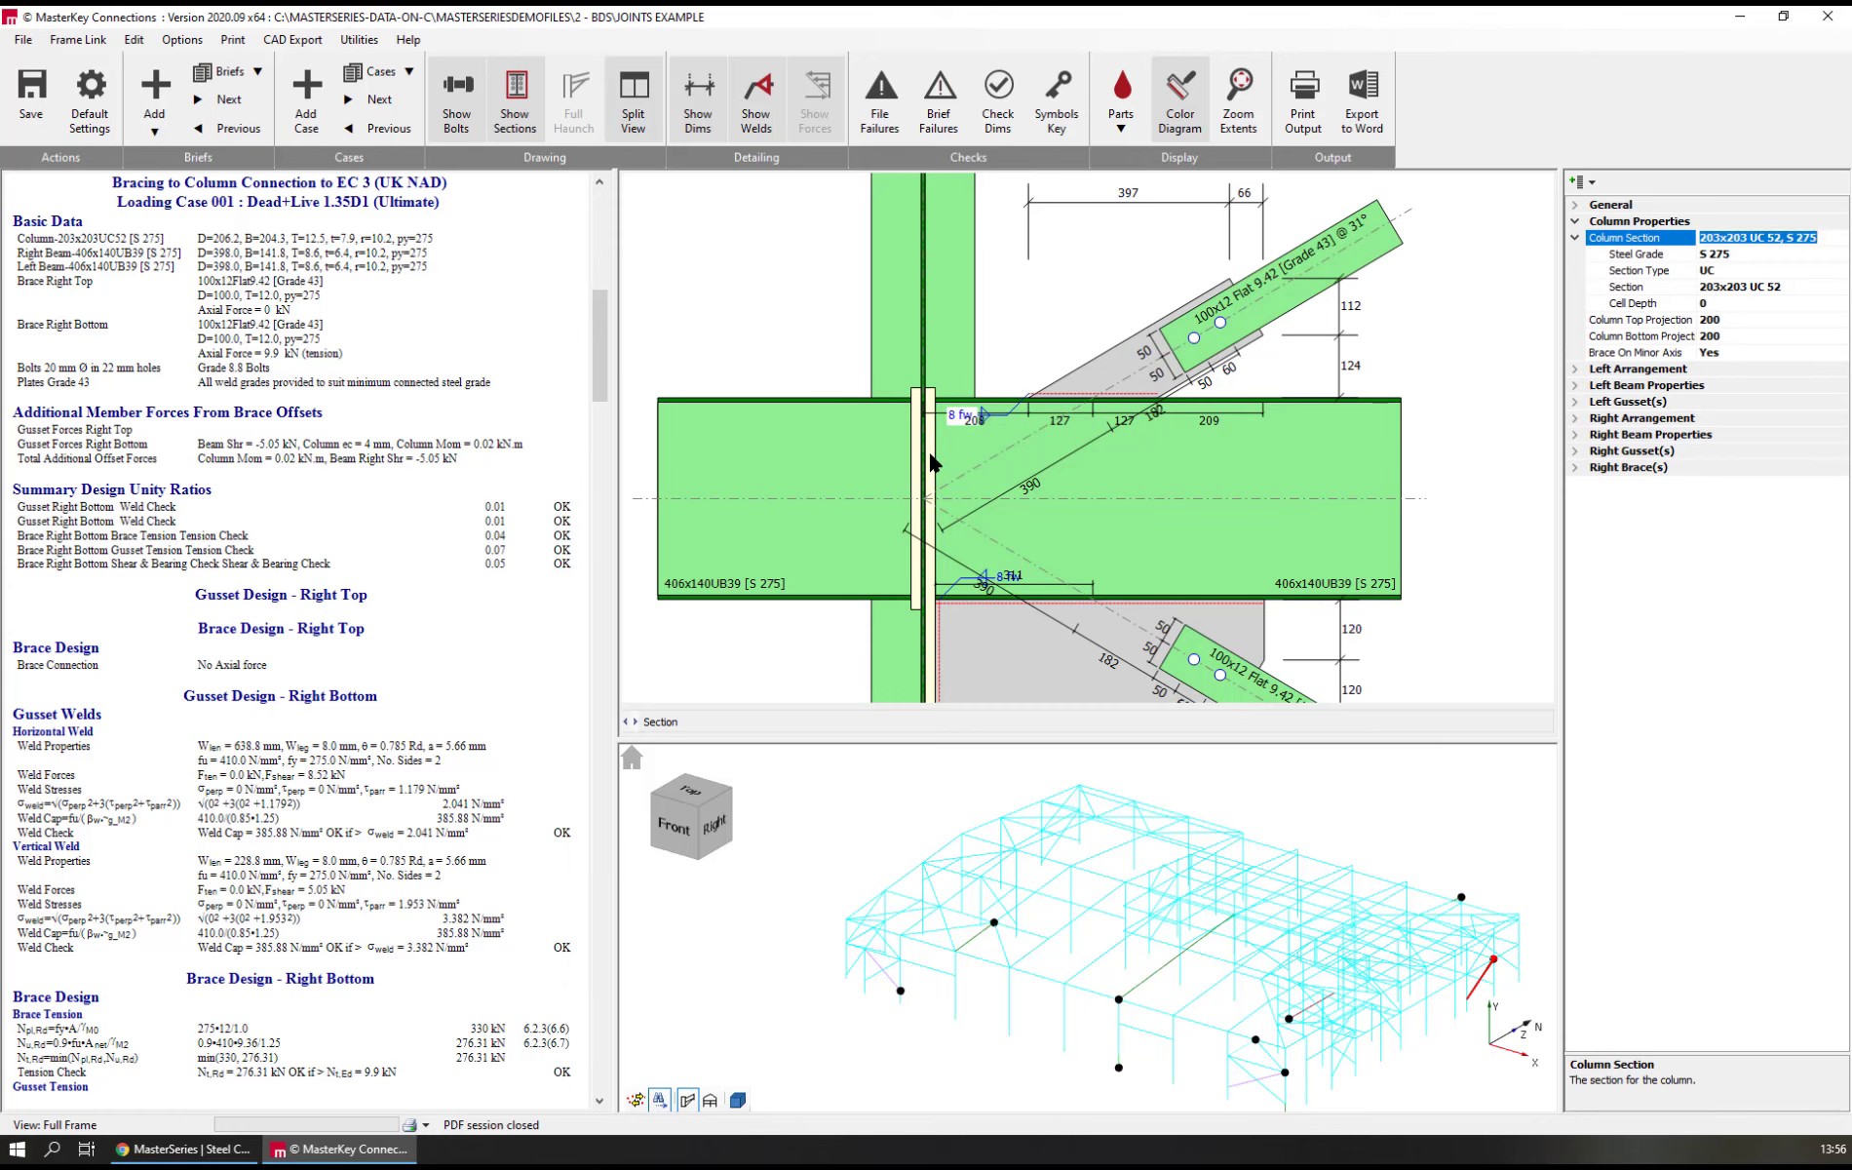
{"action": "left_click", "coordinate": [929, 455]}
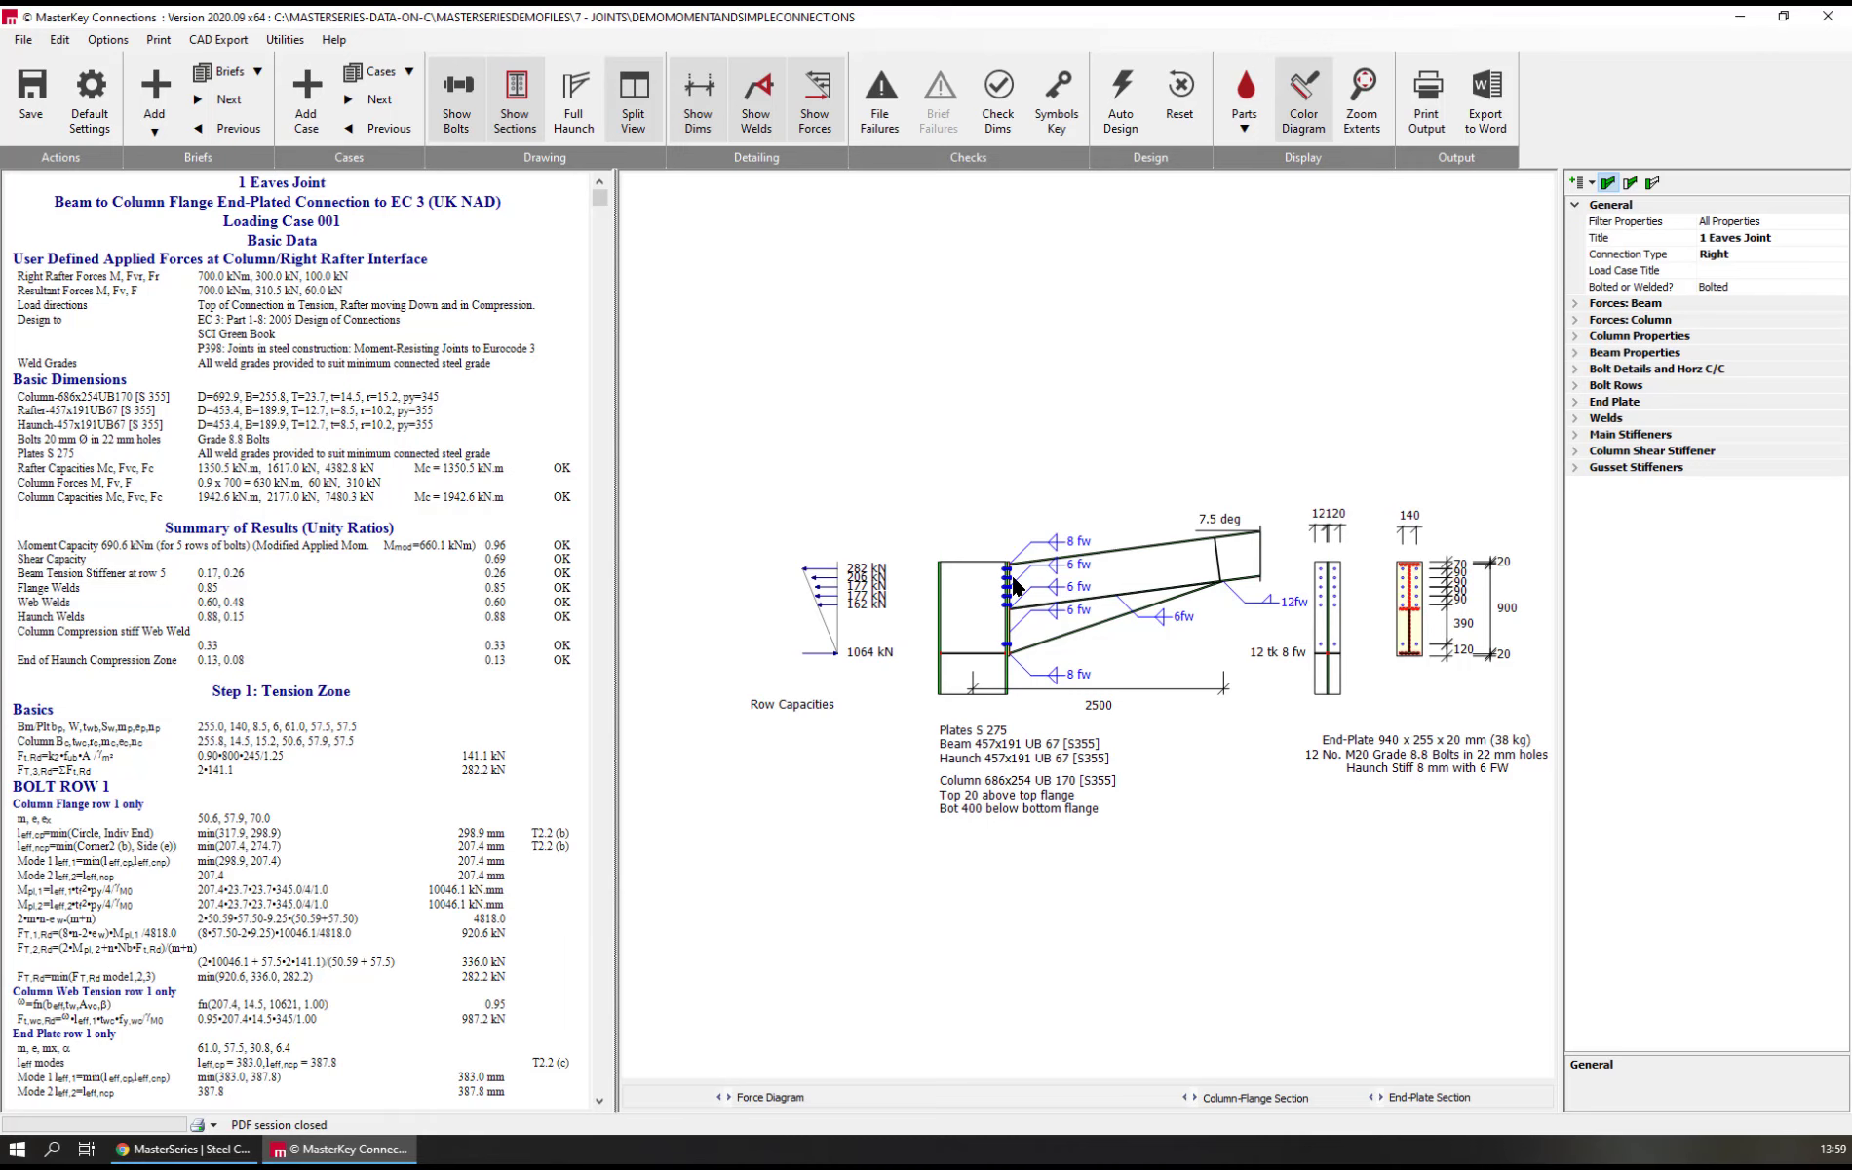
Add a load case to the 1 Eaves Joint brief, then add a moment beam splice brief from the MS External Plates template
{"action": "left_click", "coordinate": [315, 96]}
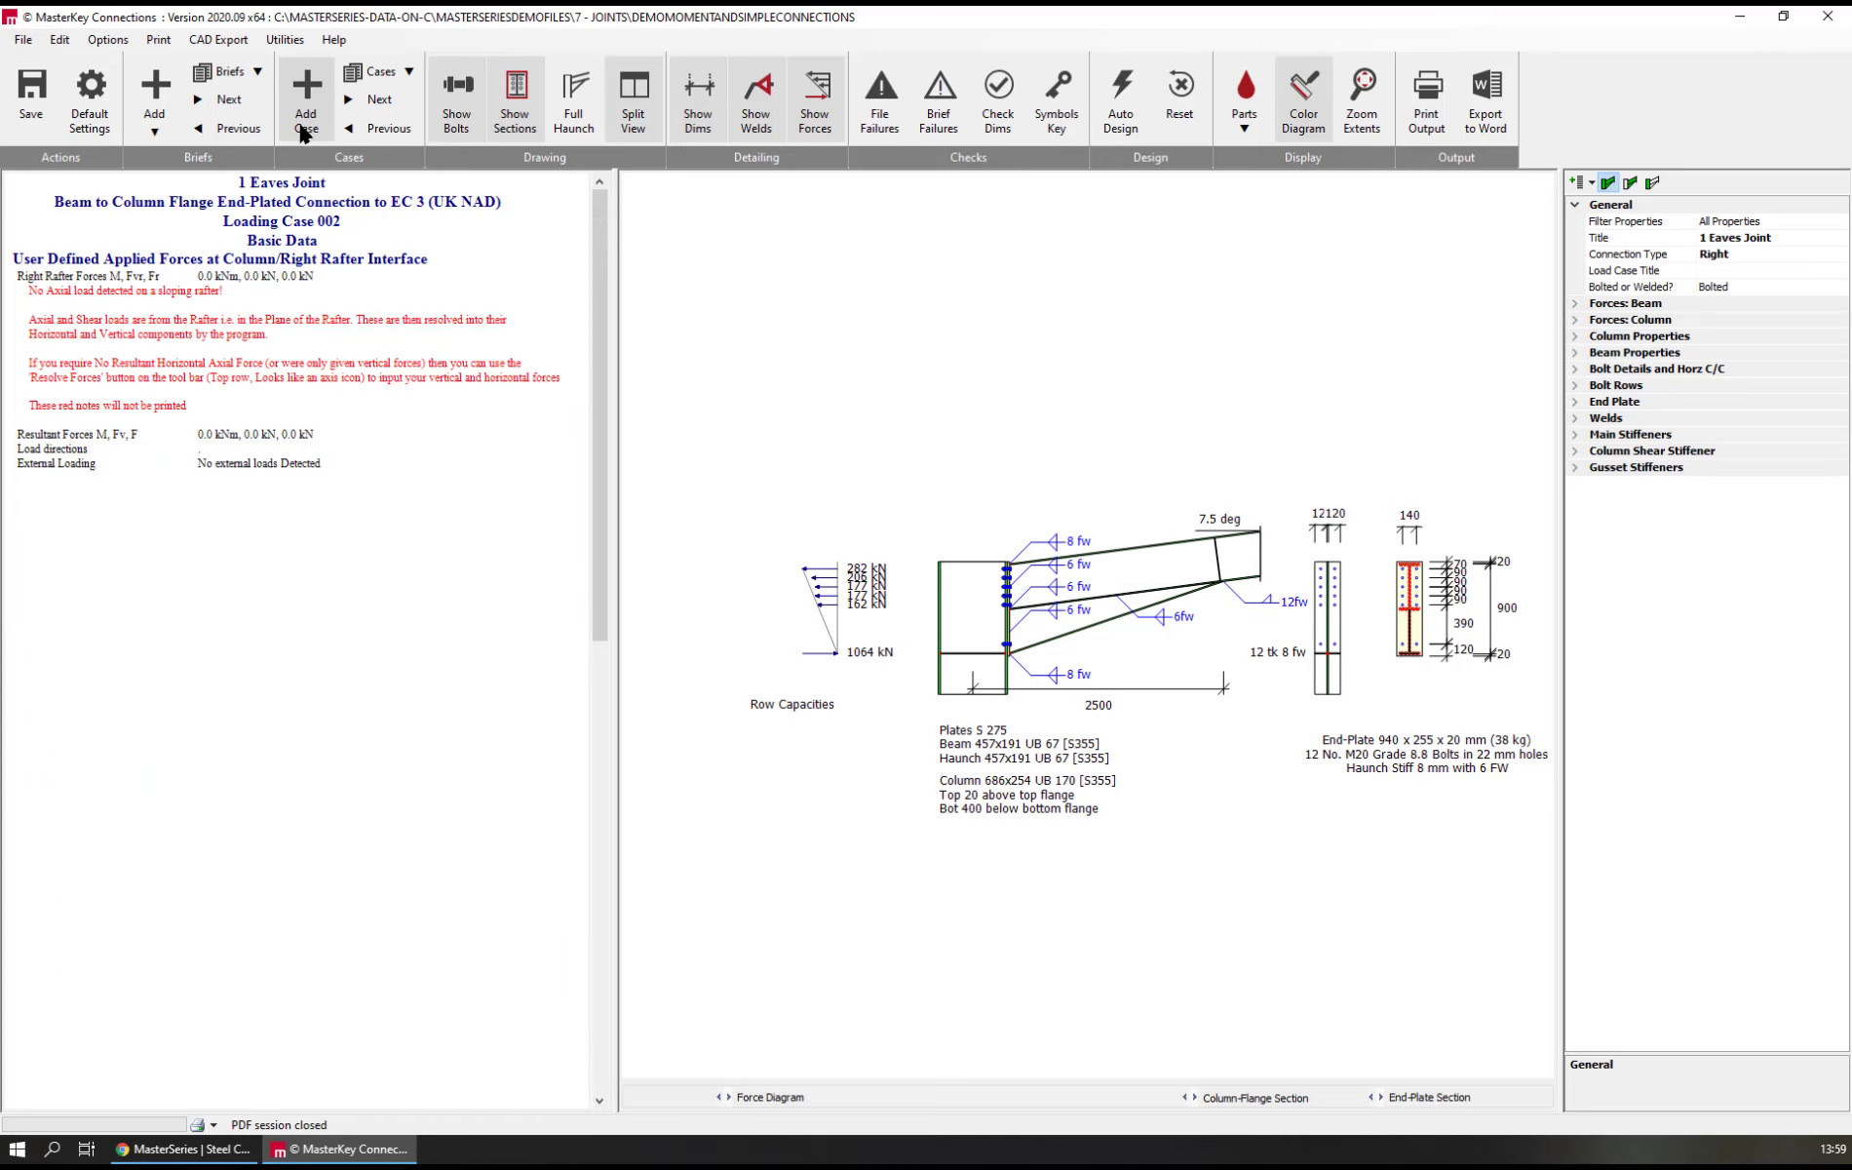
{"action": "left_click", "coordinate": [157, 100]}
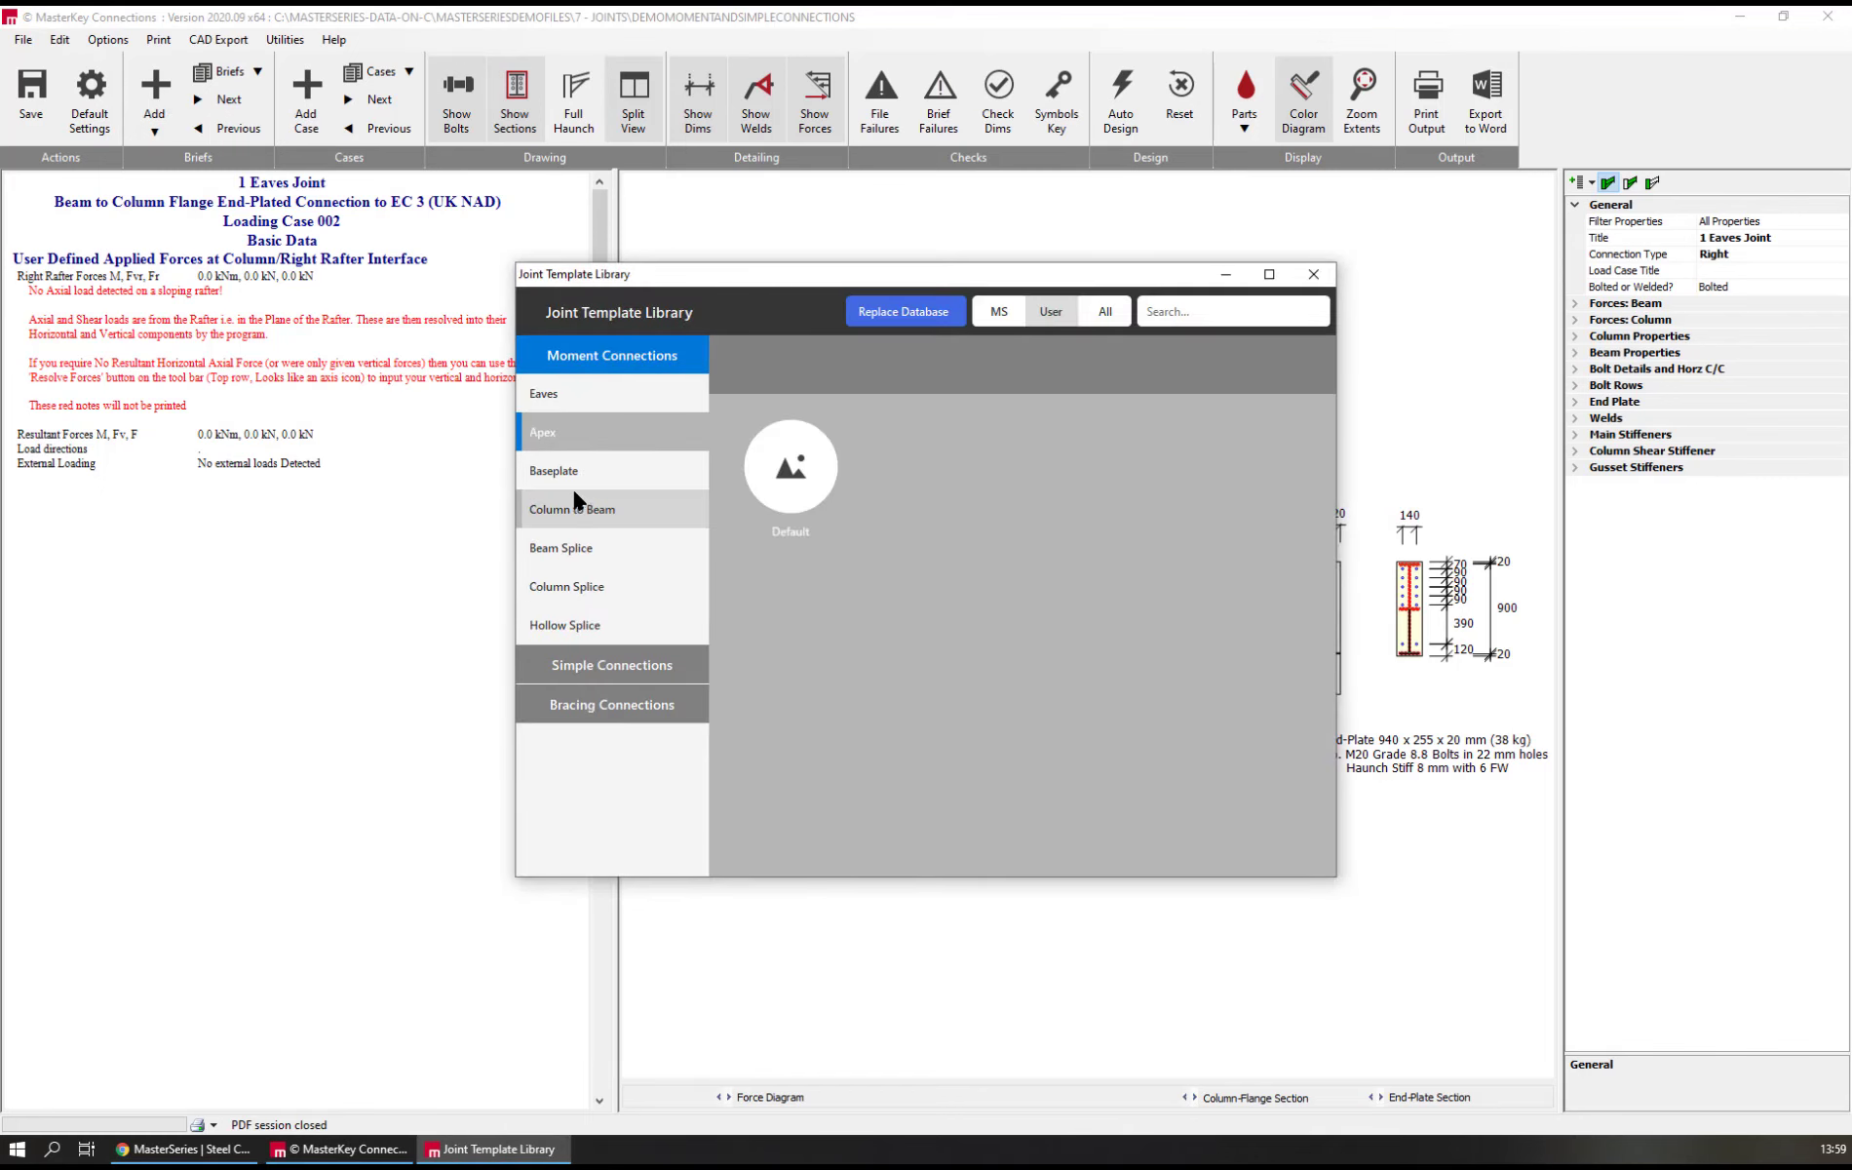
{"action": "left_click", "coordinate": [589, 552]}
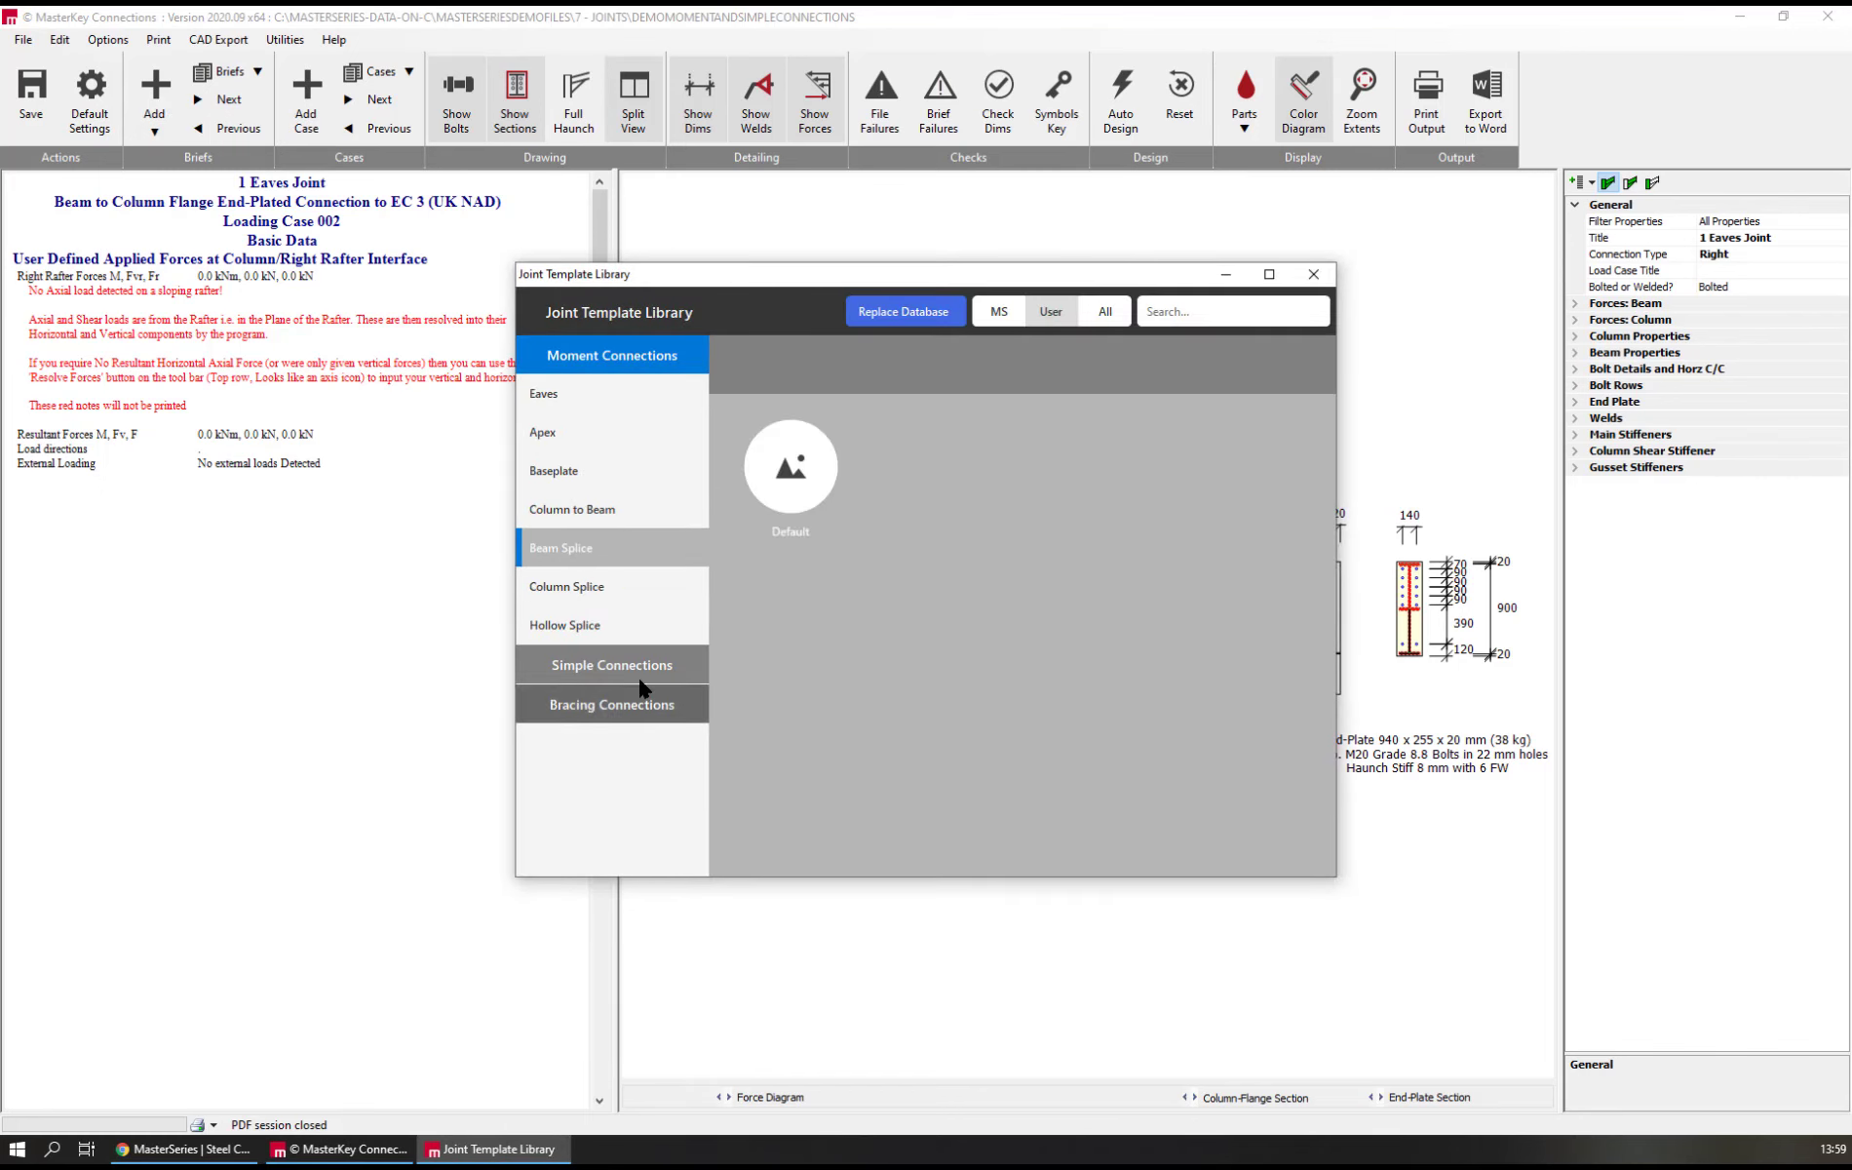
{"action": "left_click", "coordinate": [1015, 310]}
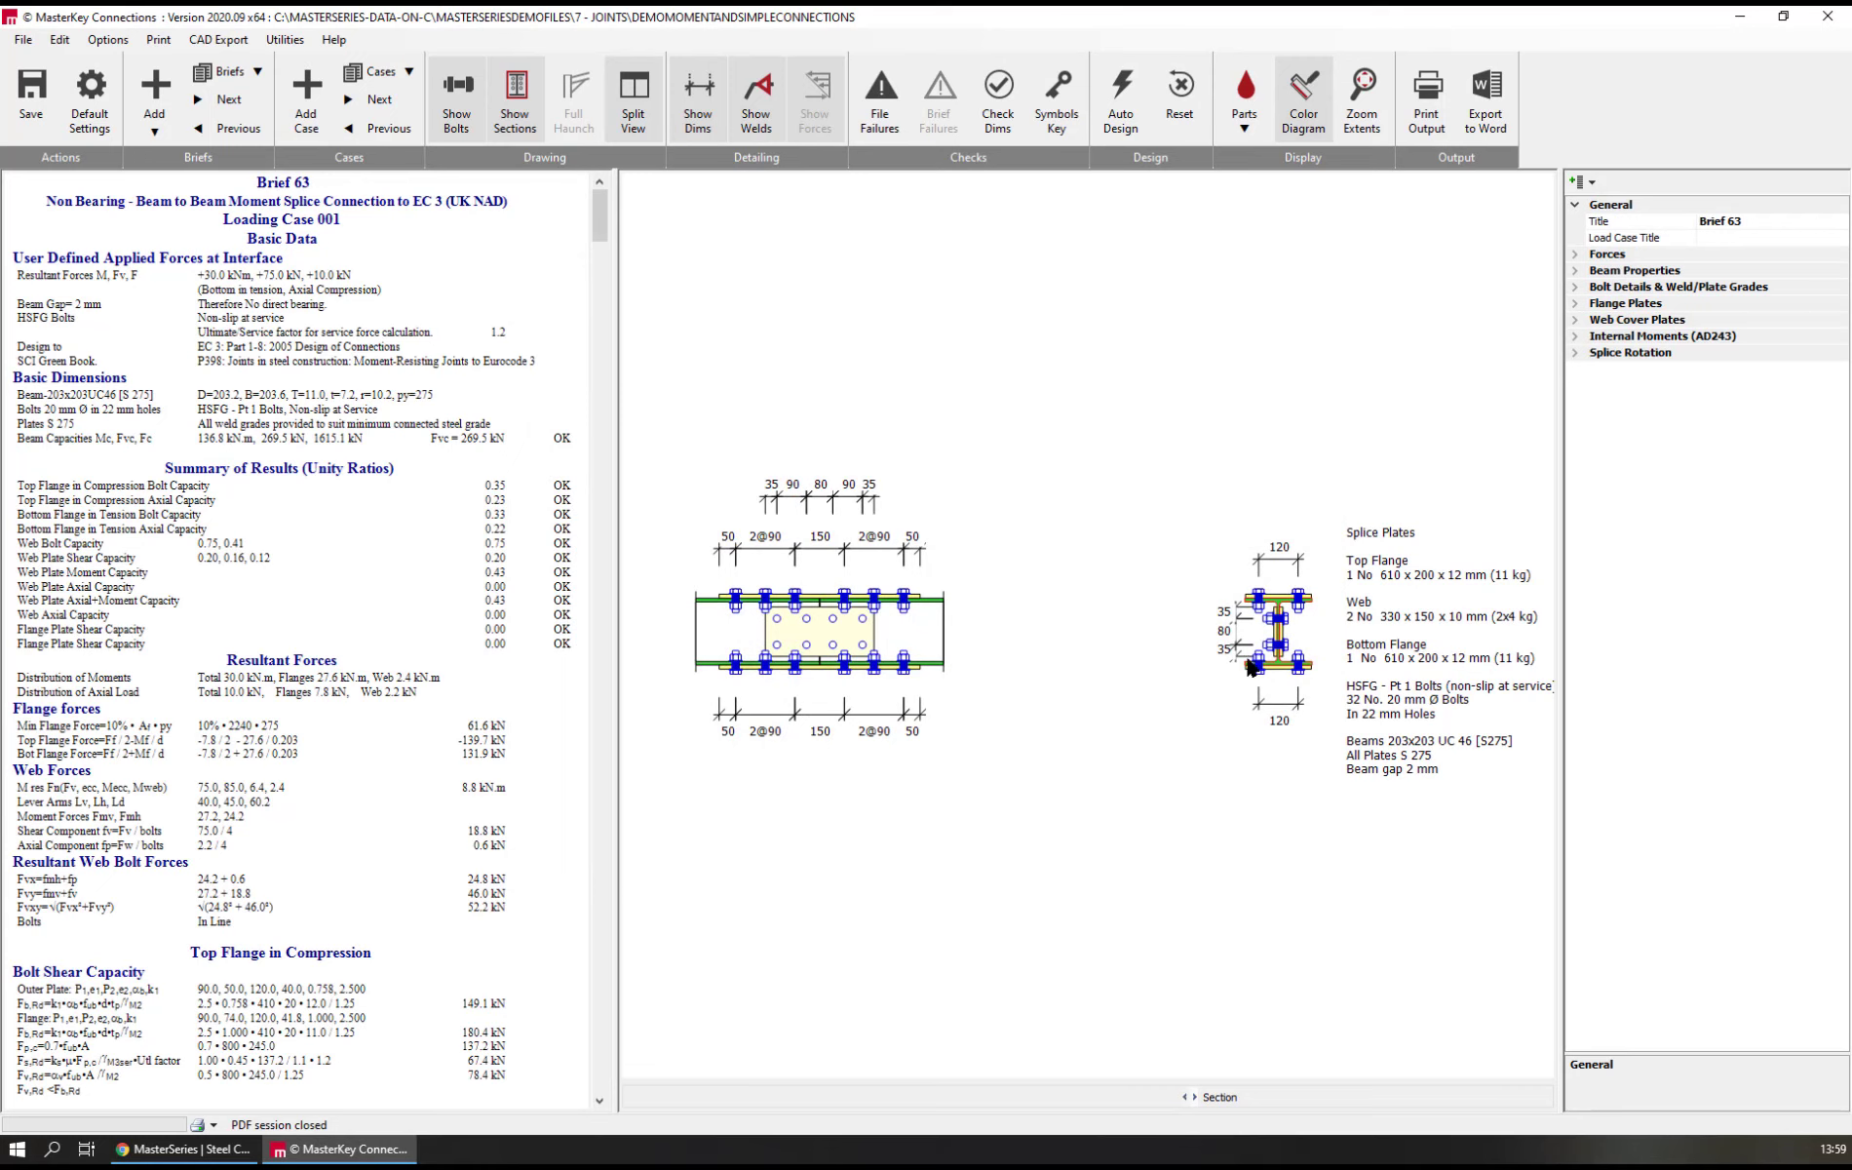
Change the spliced beam's section type to BuiltUp & ASB and choose Built-Up as its built-up section
{"action": "left_click", "coordinate": [923, 635]}
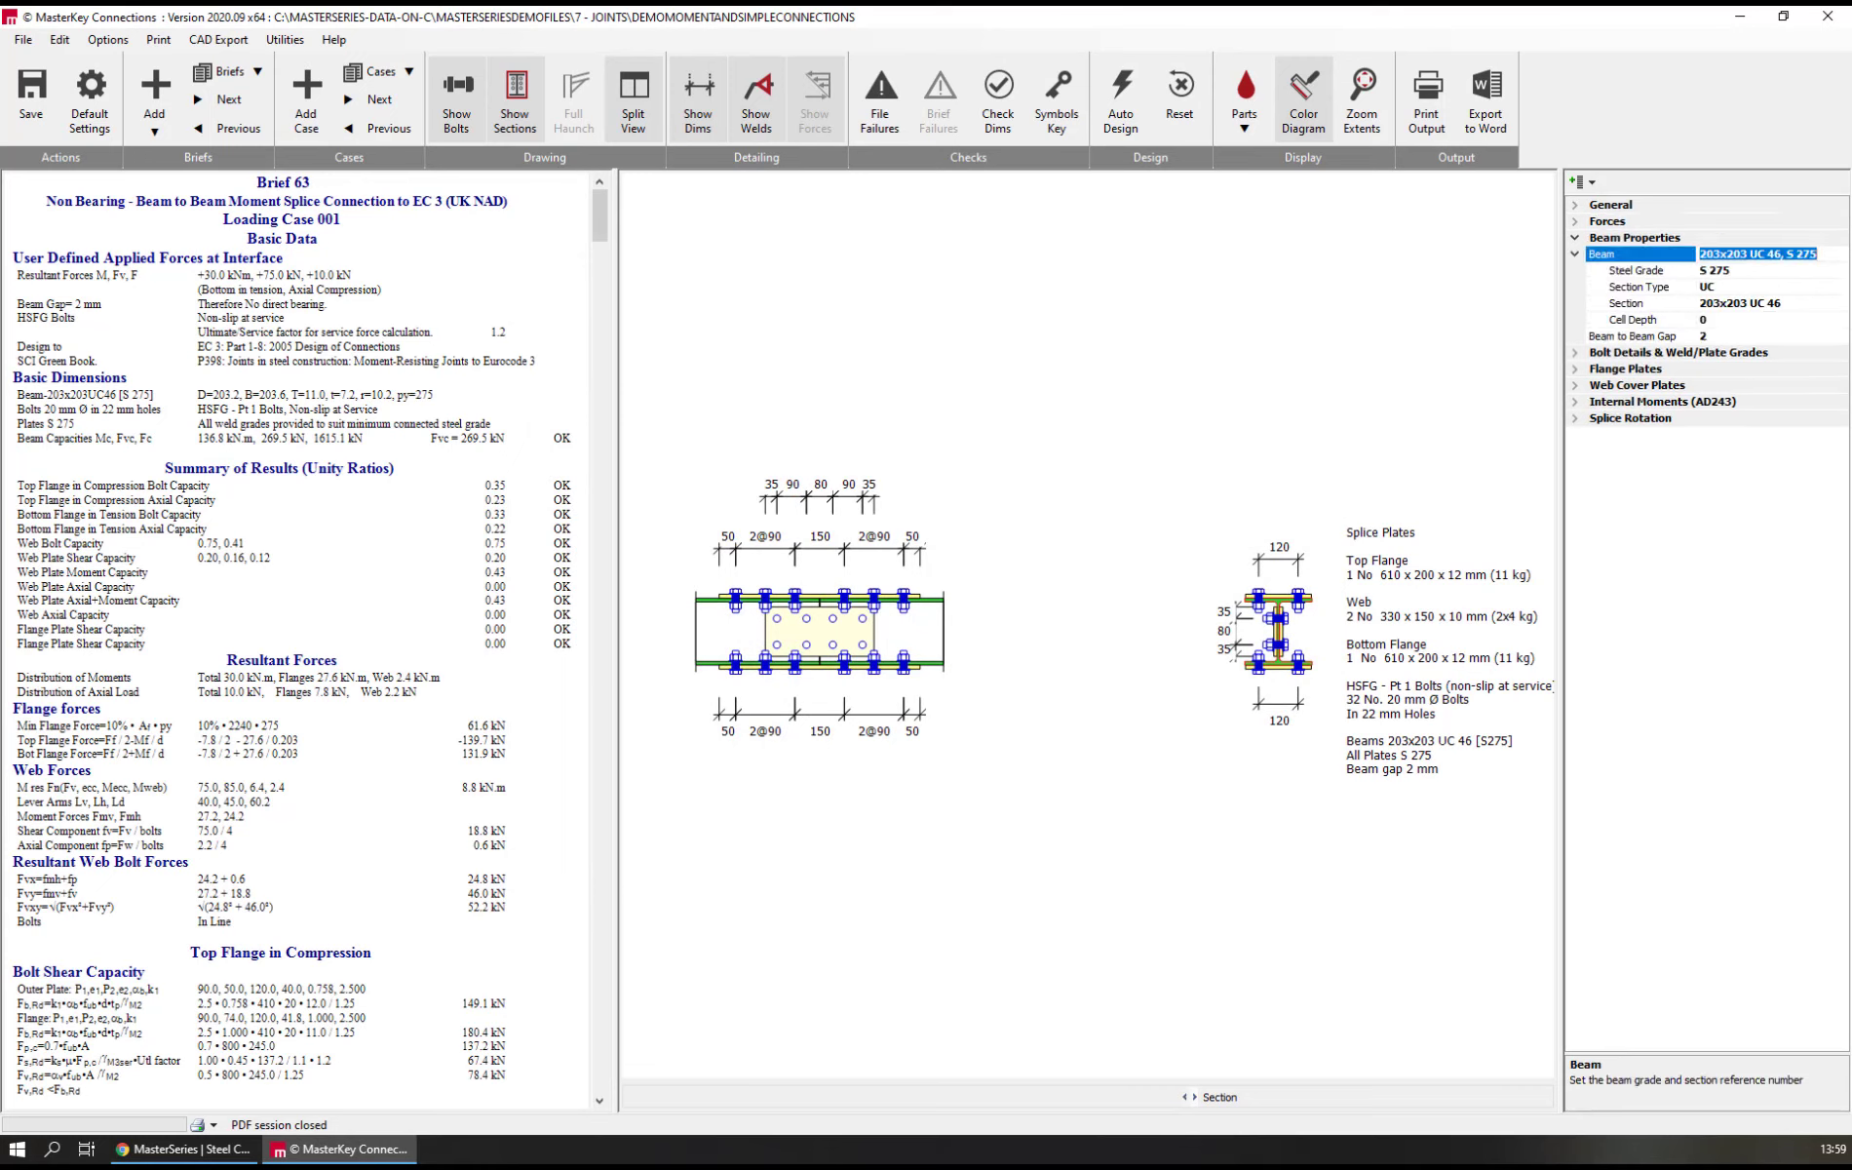
{"action": "left_click", "coordinate": [1637, 287]}
{"action": "left_click", "coordinate": [1837, 288]}
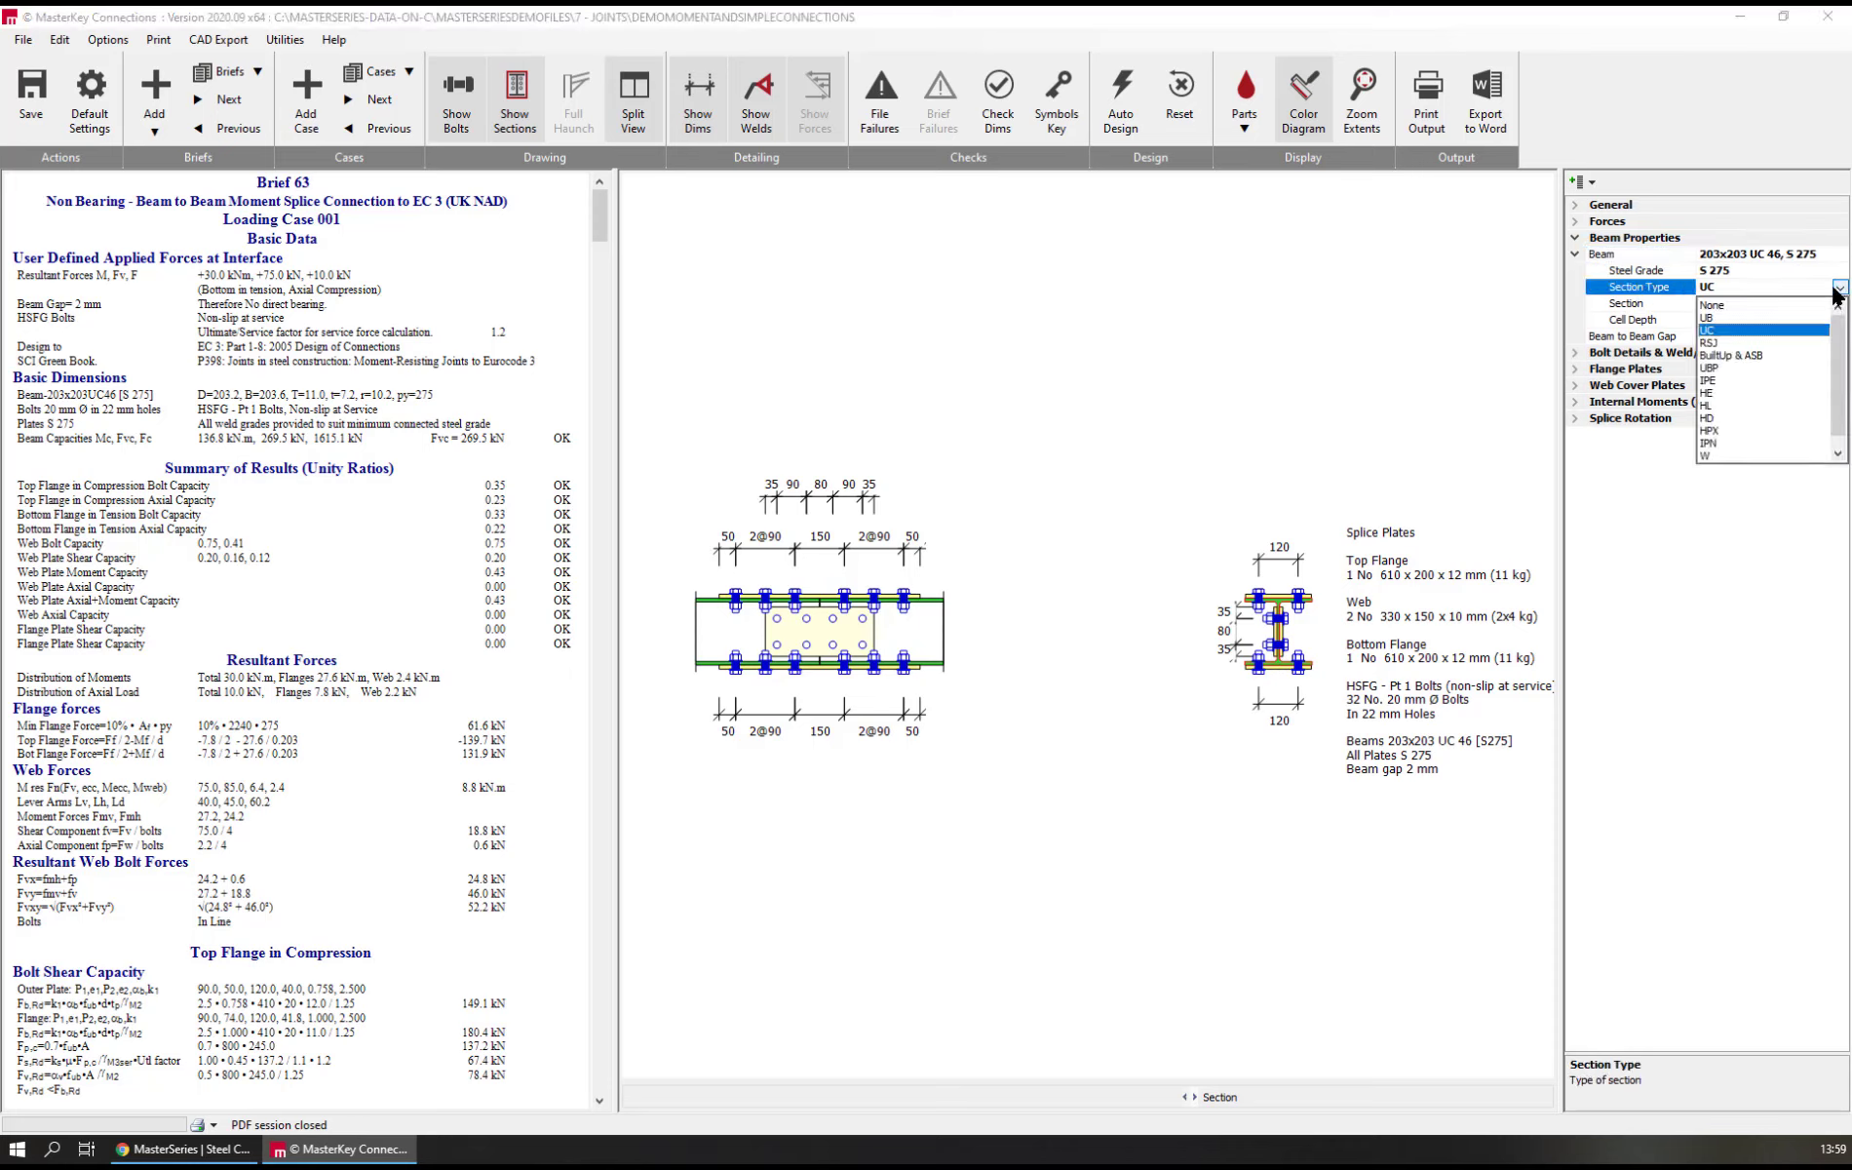
{"action": "left_click", "coordinate": [1726, 355]}
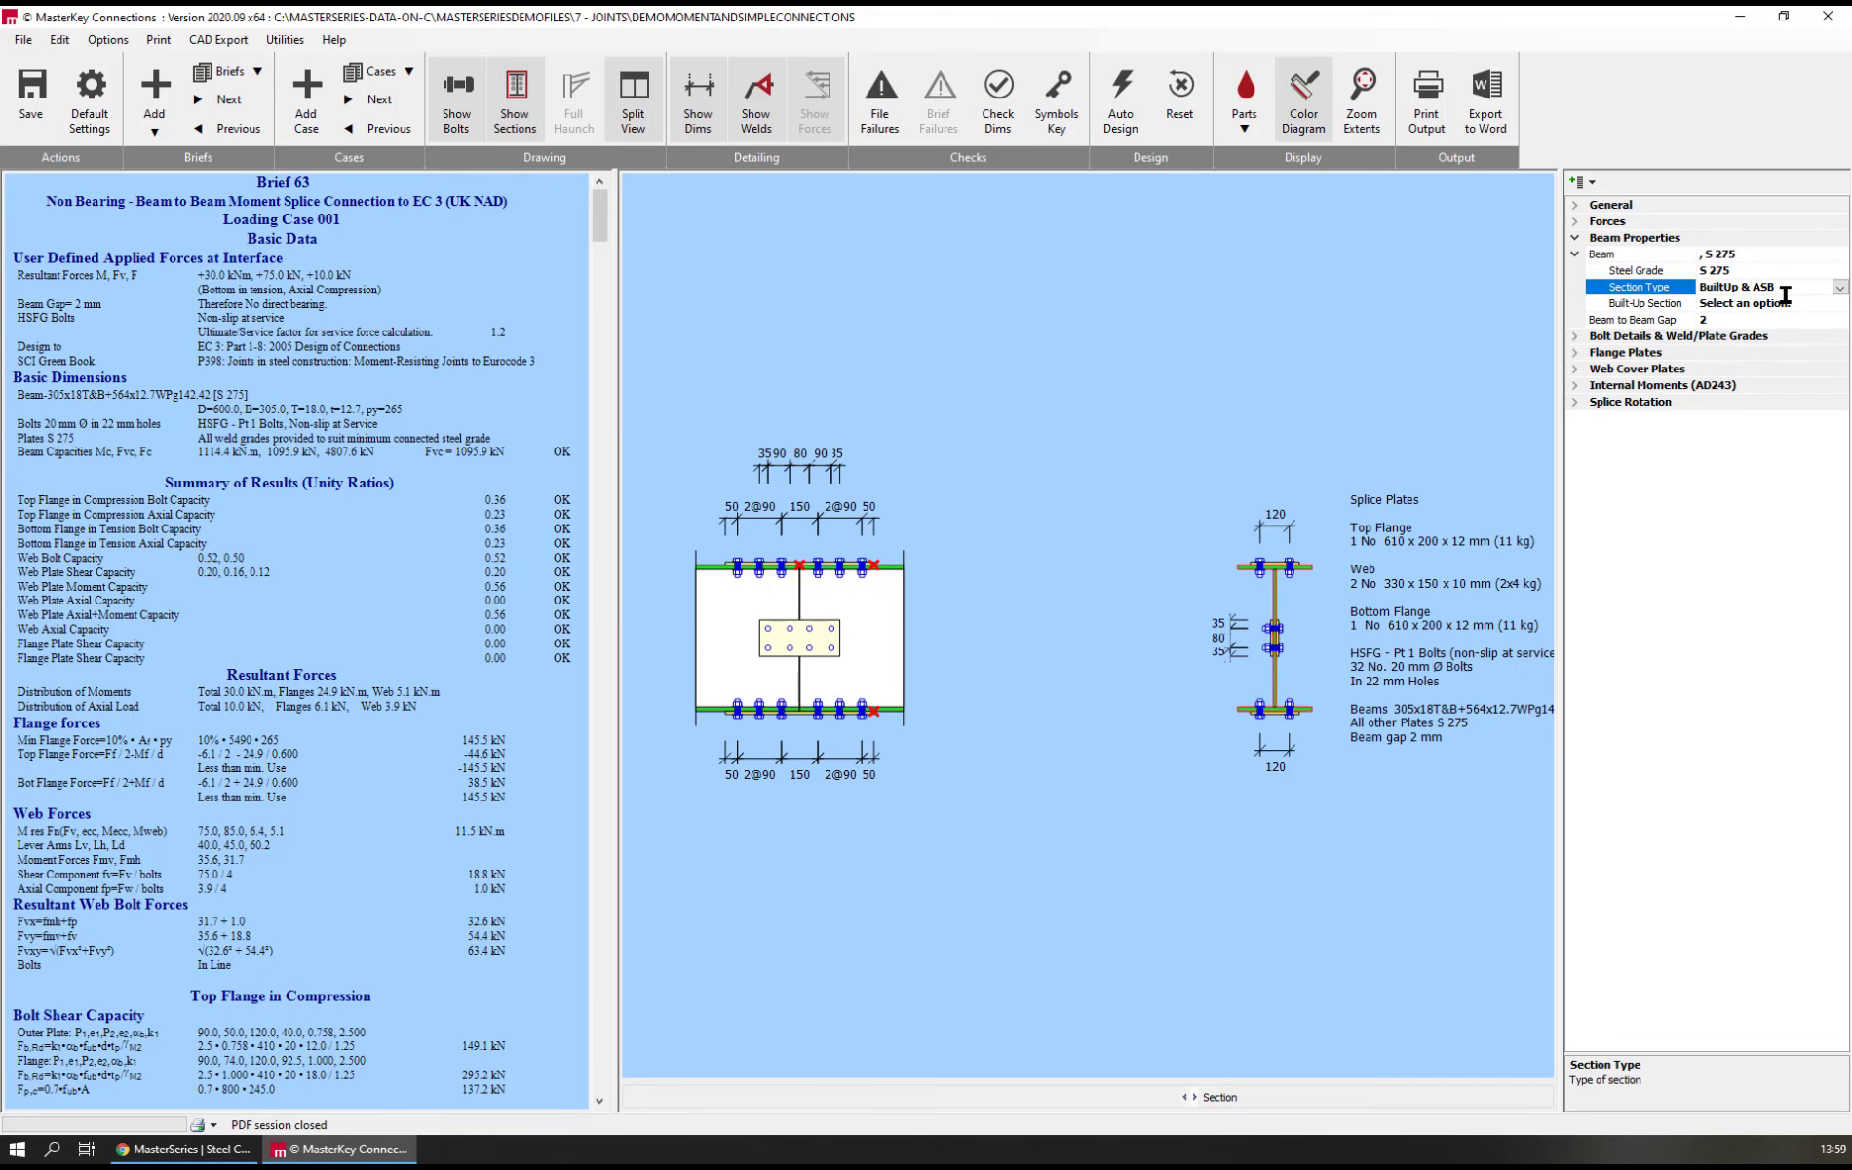
{"action": "left_click", "coordinate": [1840, 287]}
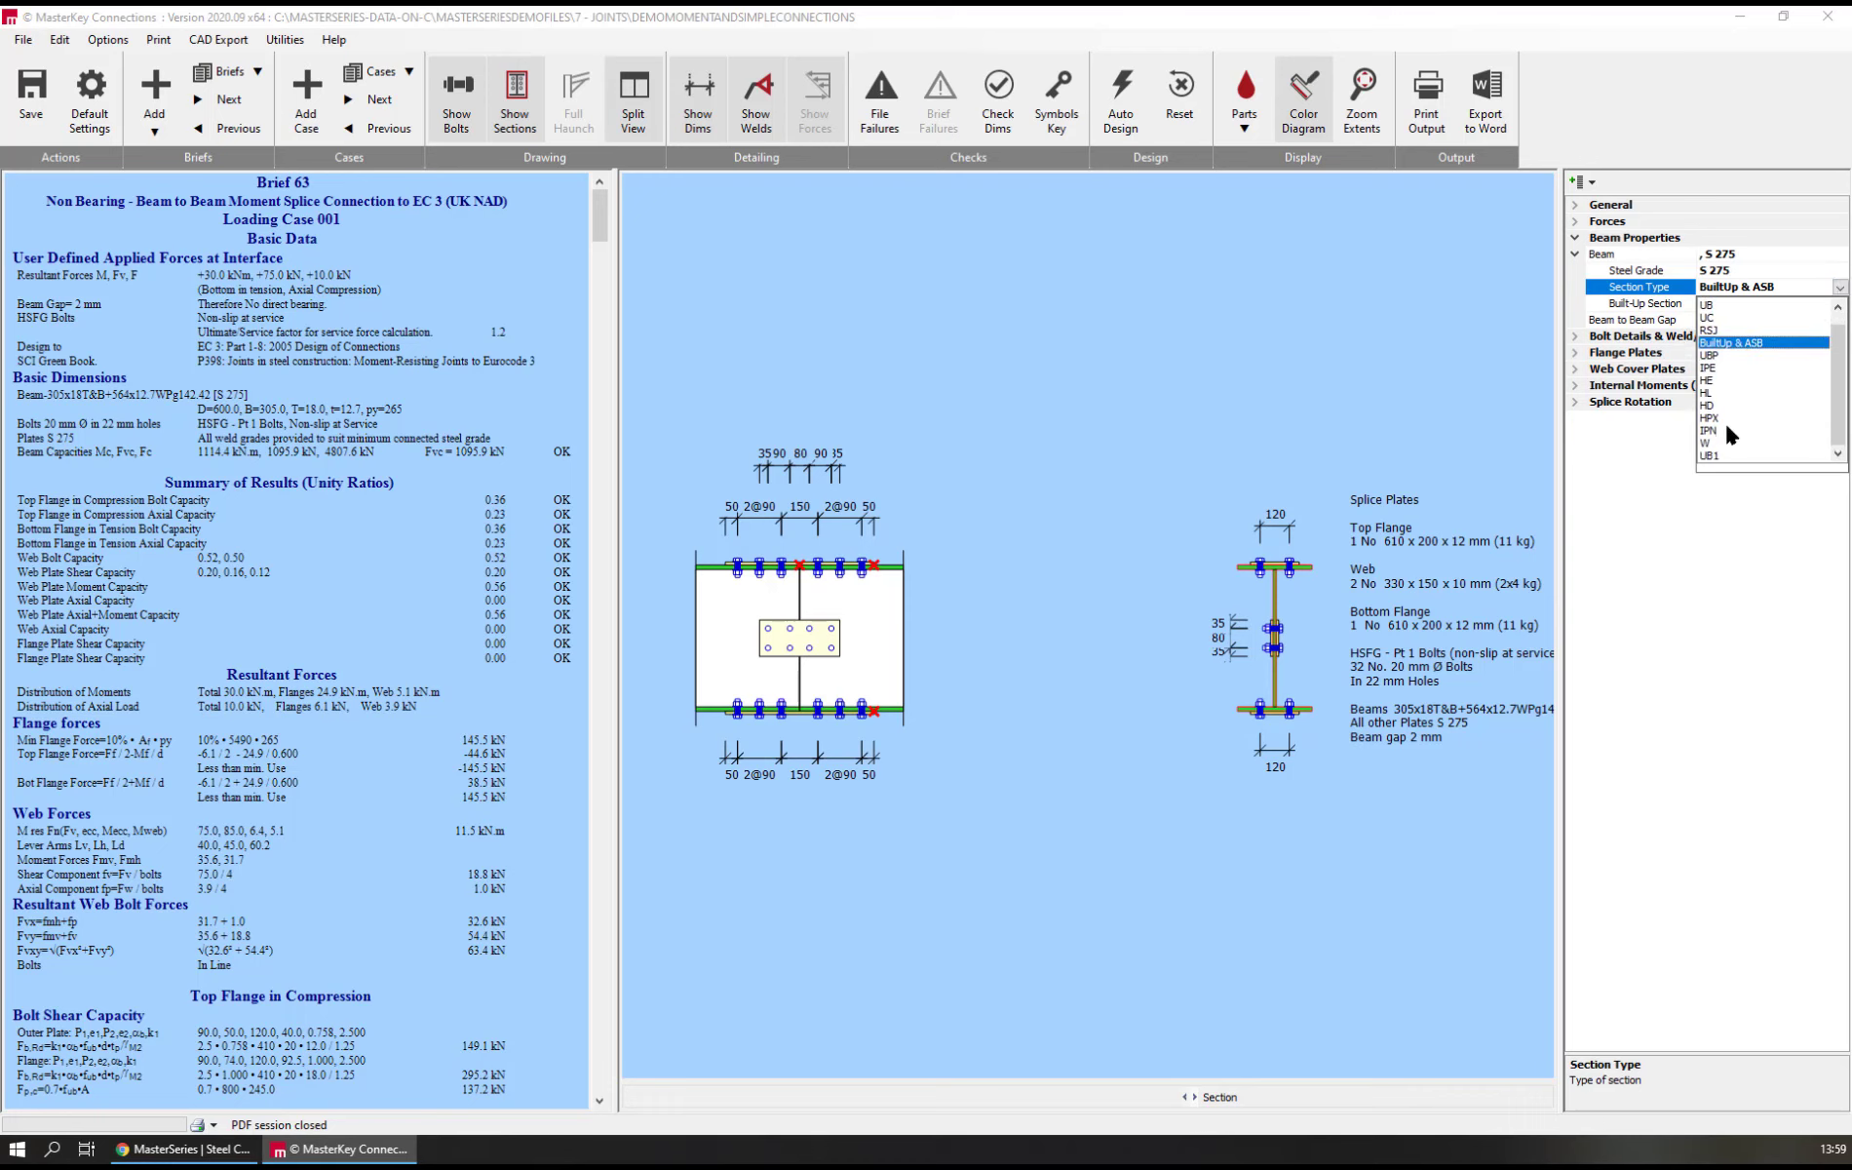
{"action": "left_click", "coordinate": [1727, 290]}
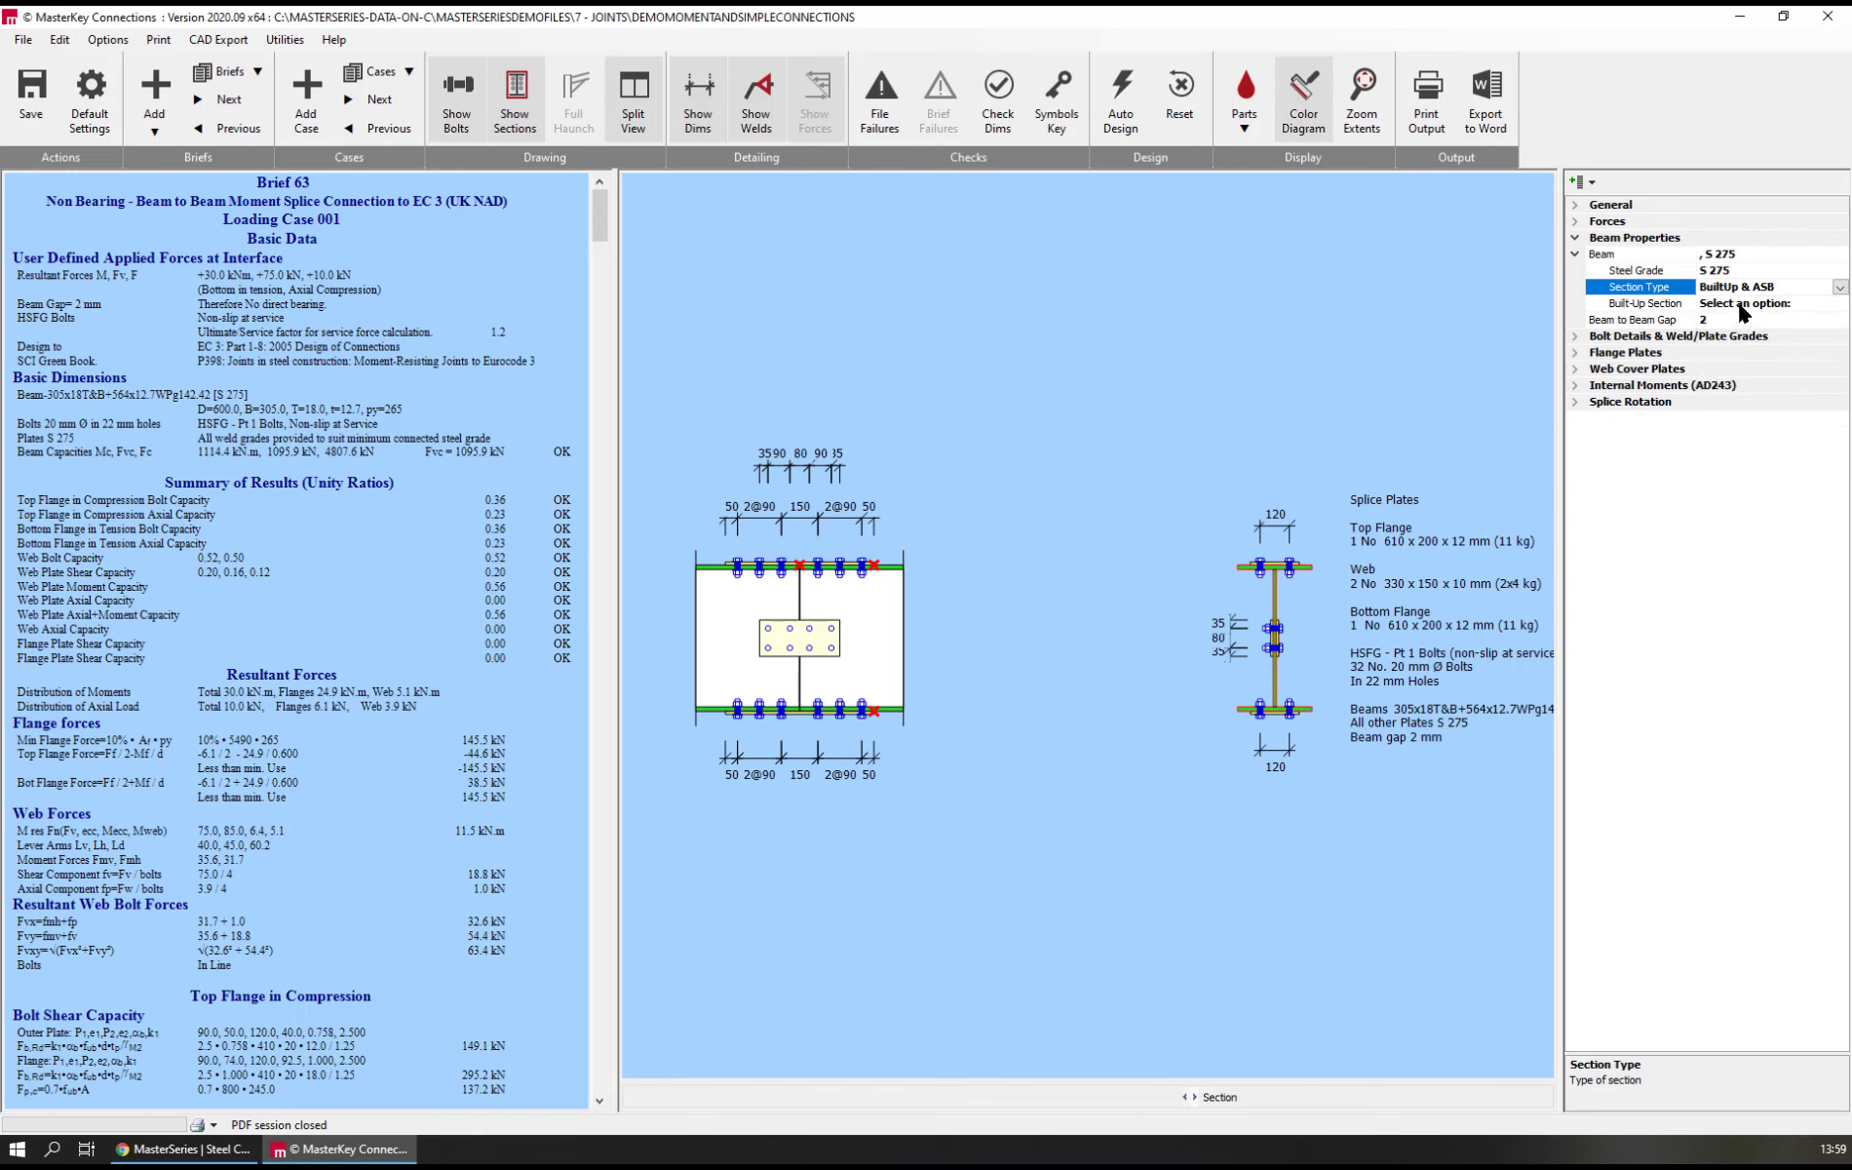
{"action": "left_click", "coordinate": [1738, 304]}
{"action": "left_click", "coordinate": [1839, 303]}
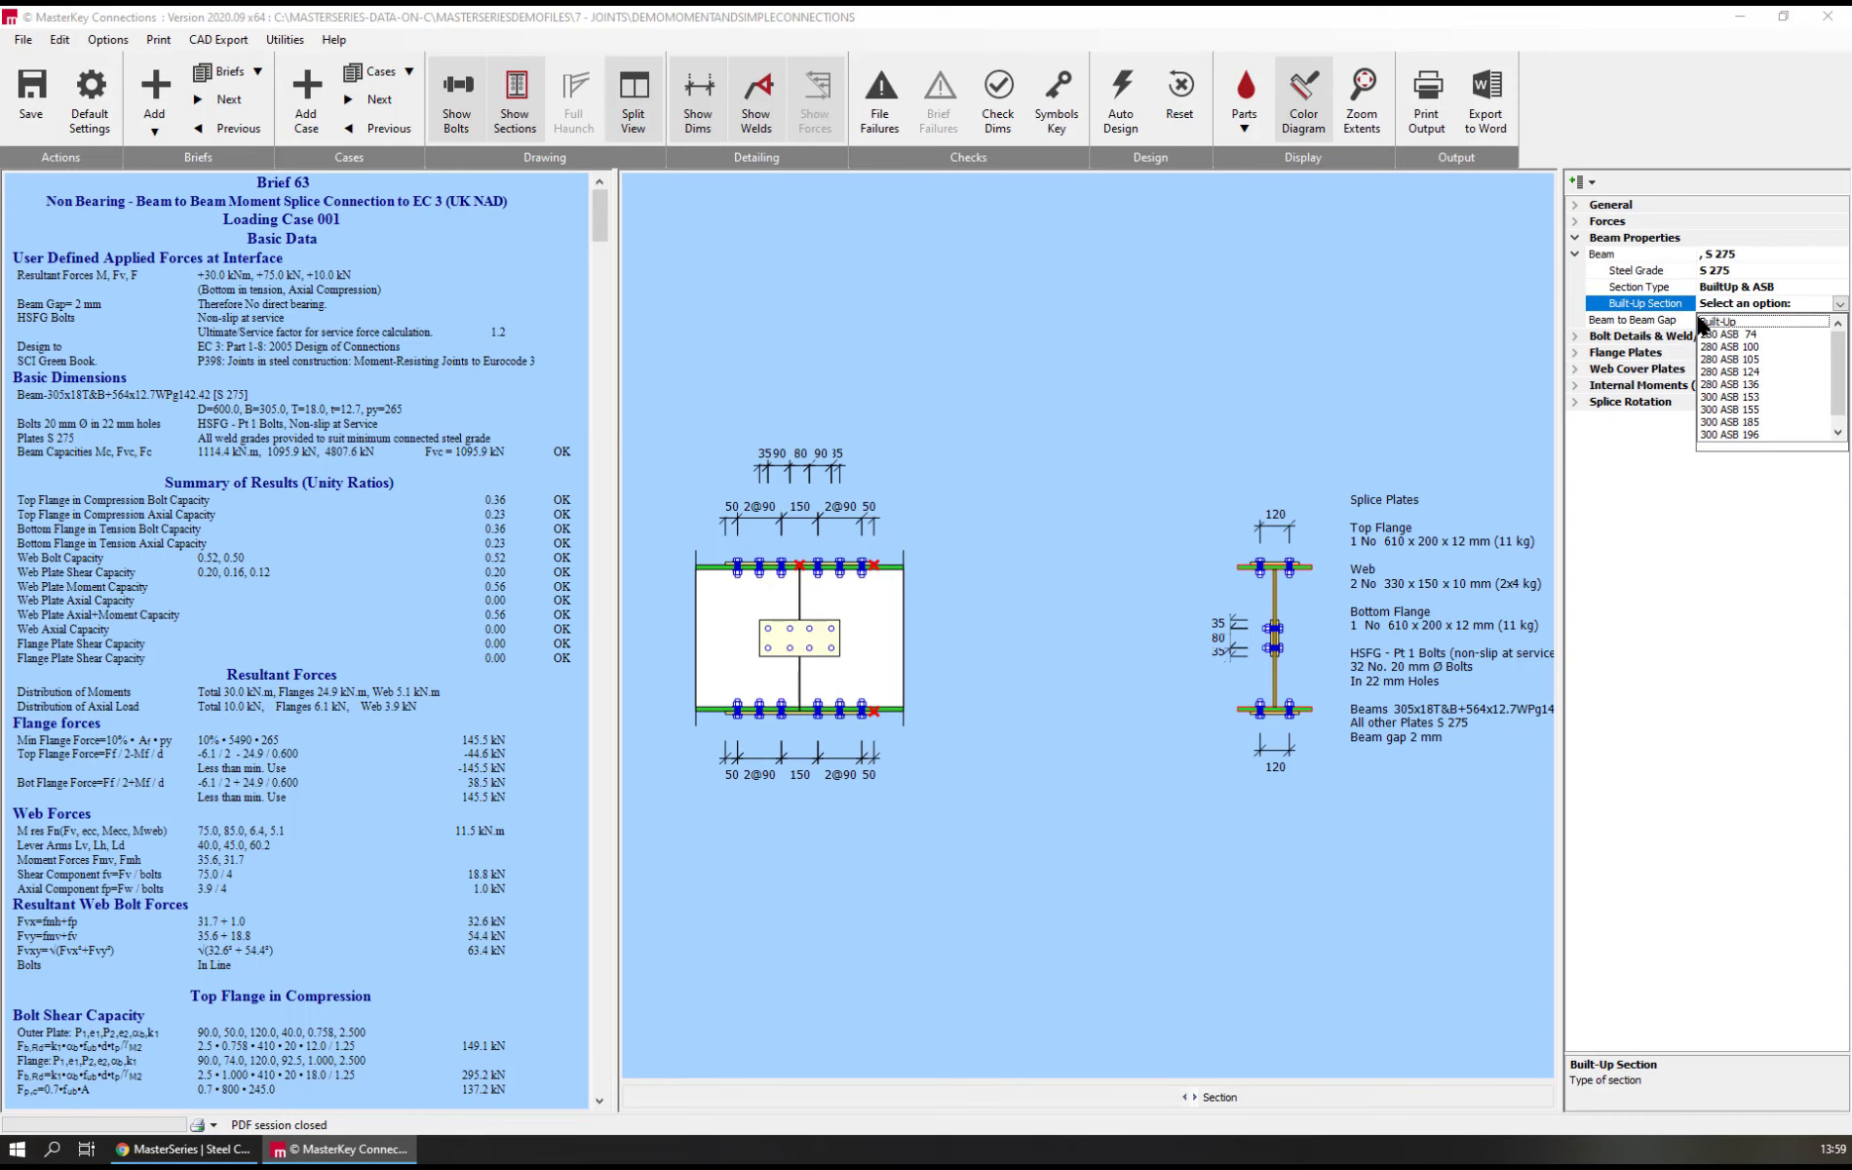
{"action": "left_click", "coordinate": [1726, 323]}
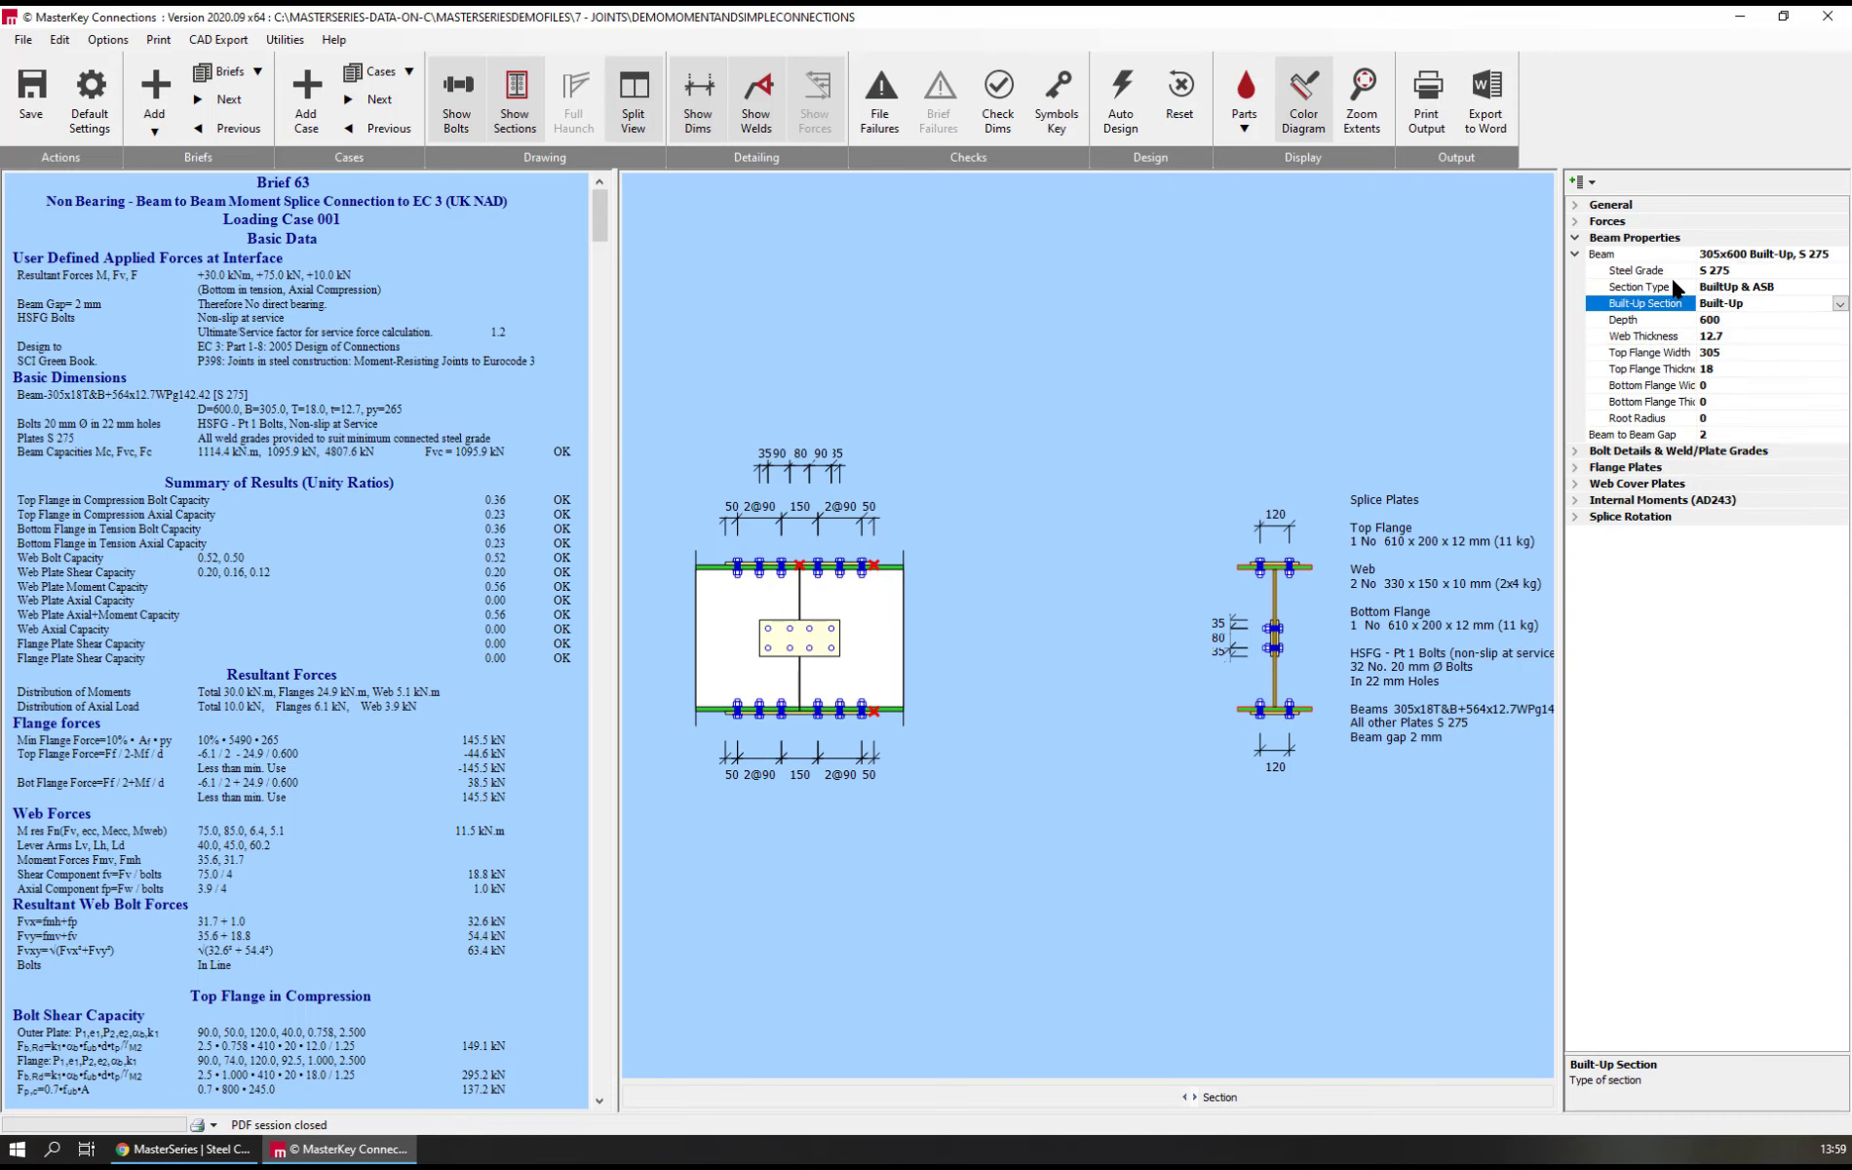
Set the built-up beam's depth to 230 mm and its top flange width to 140 mm
{"action": "left_click", "coordinate": [1740, 320]}
{"action": "left_click_drag", "start_coordinate": [1740, 320], "coordinate": [1665, 318]}
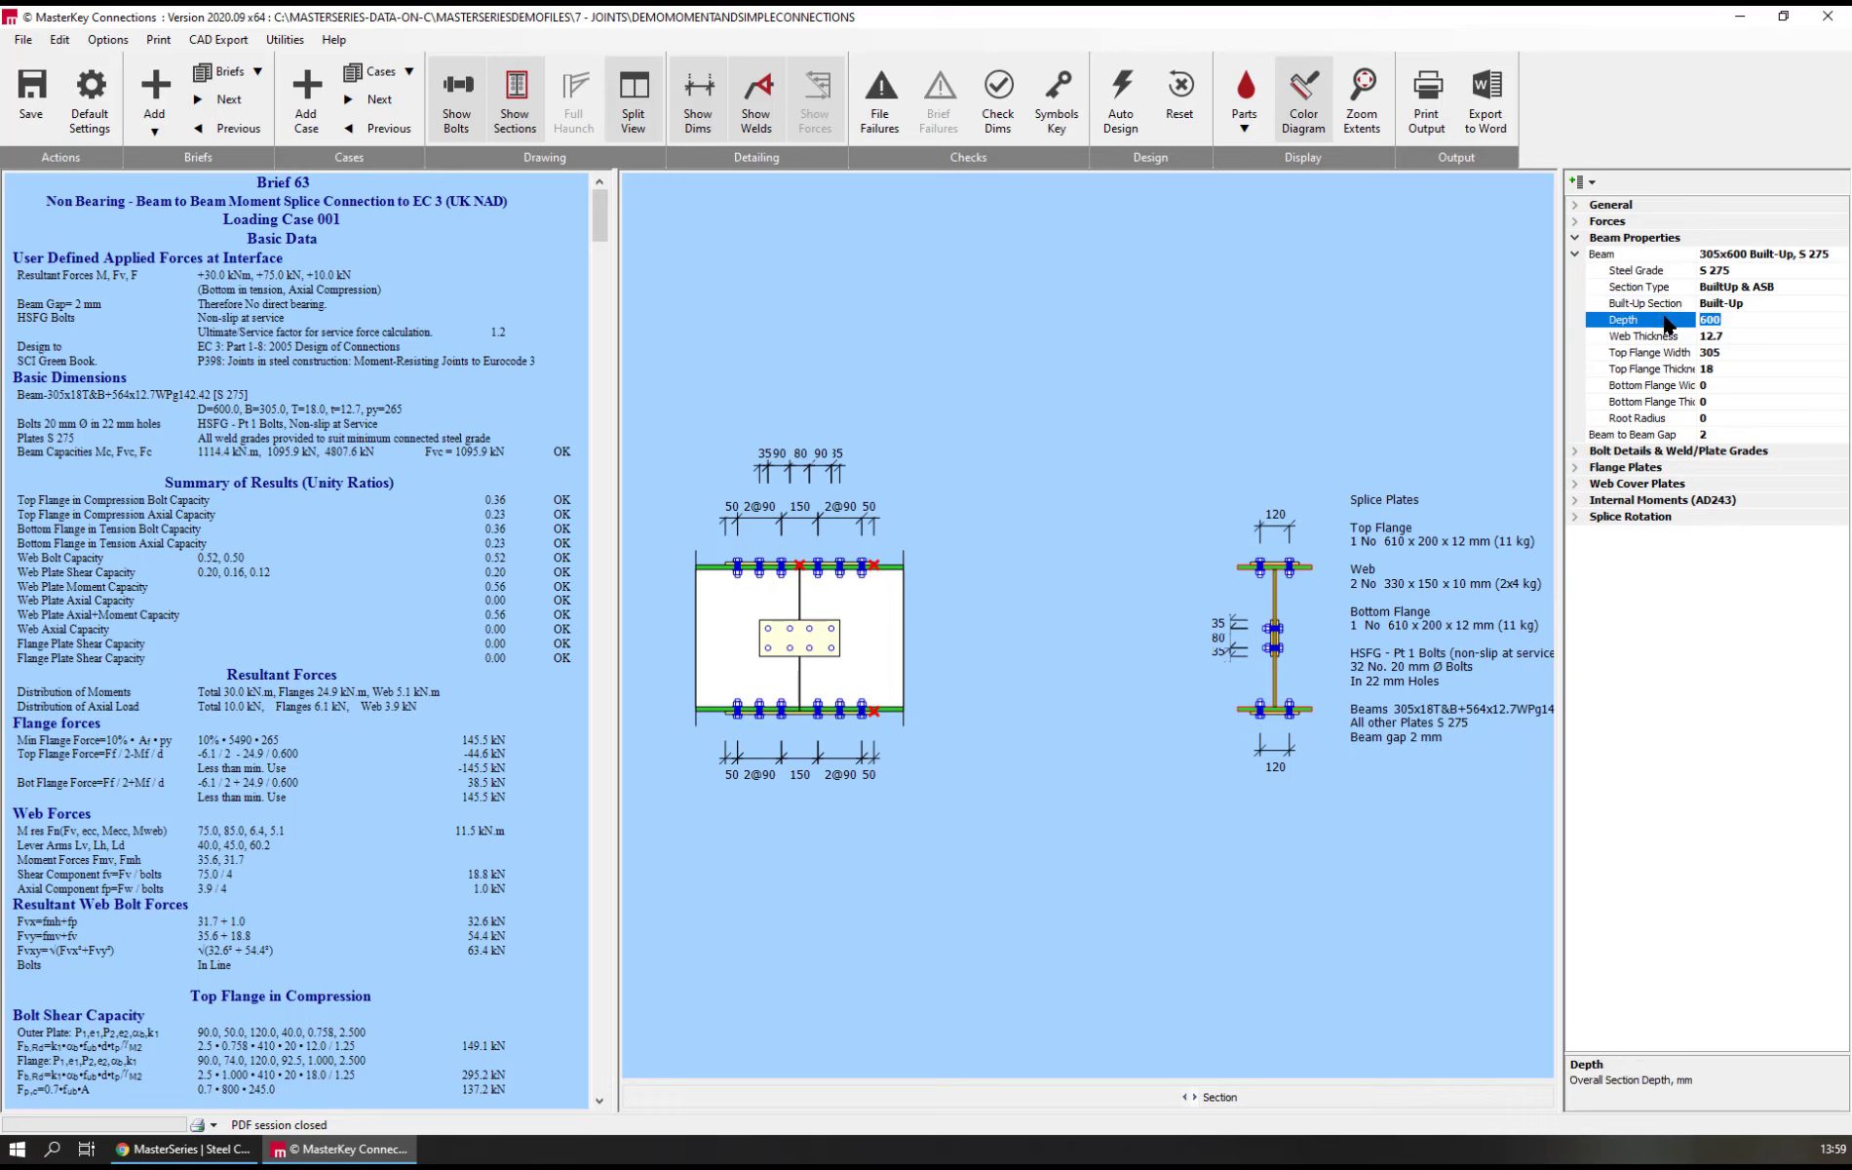
{"action": "type", "text": "230"}
{"action": "left_click", "coordinate": [1654, 351]}
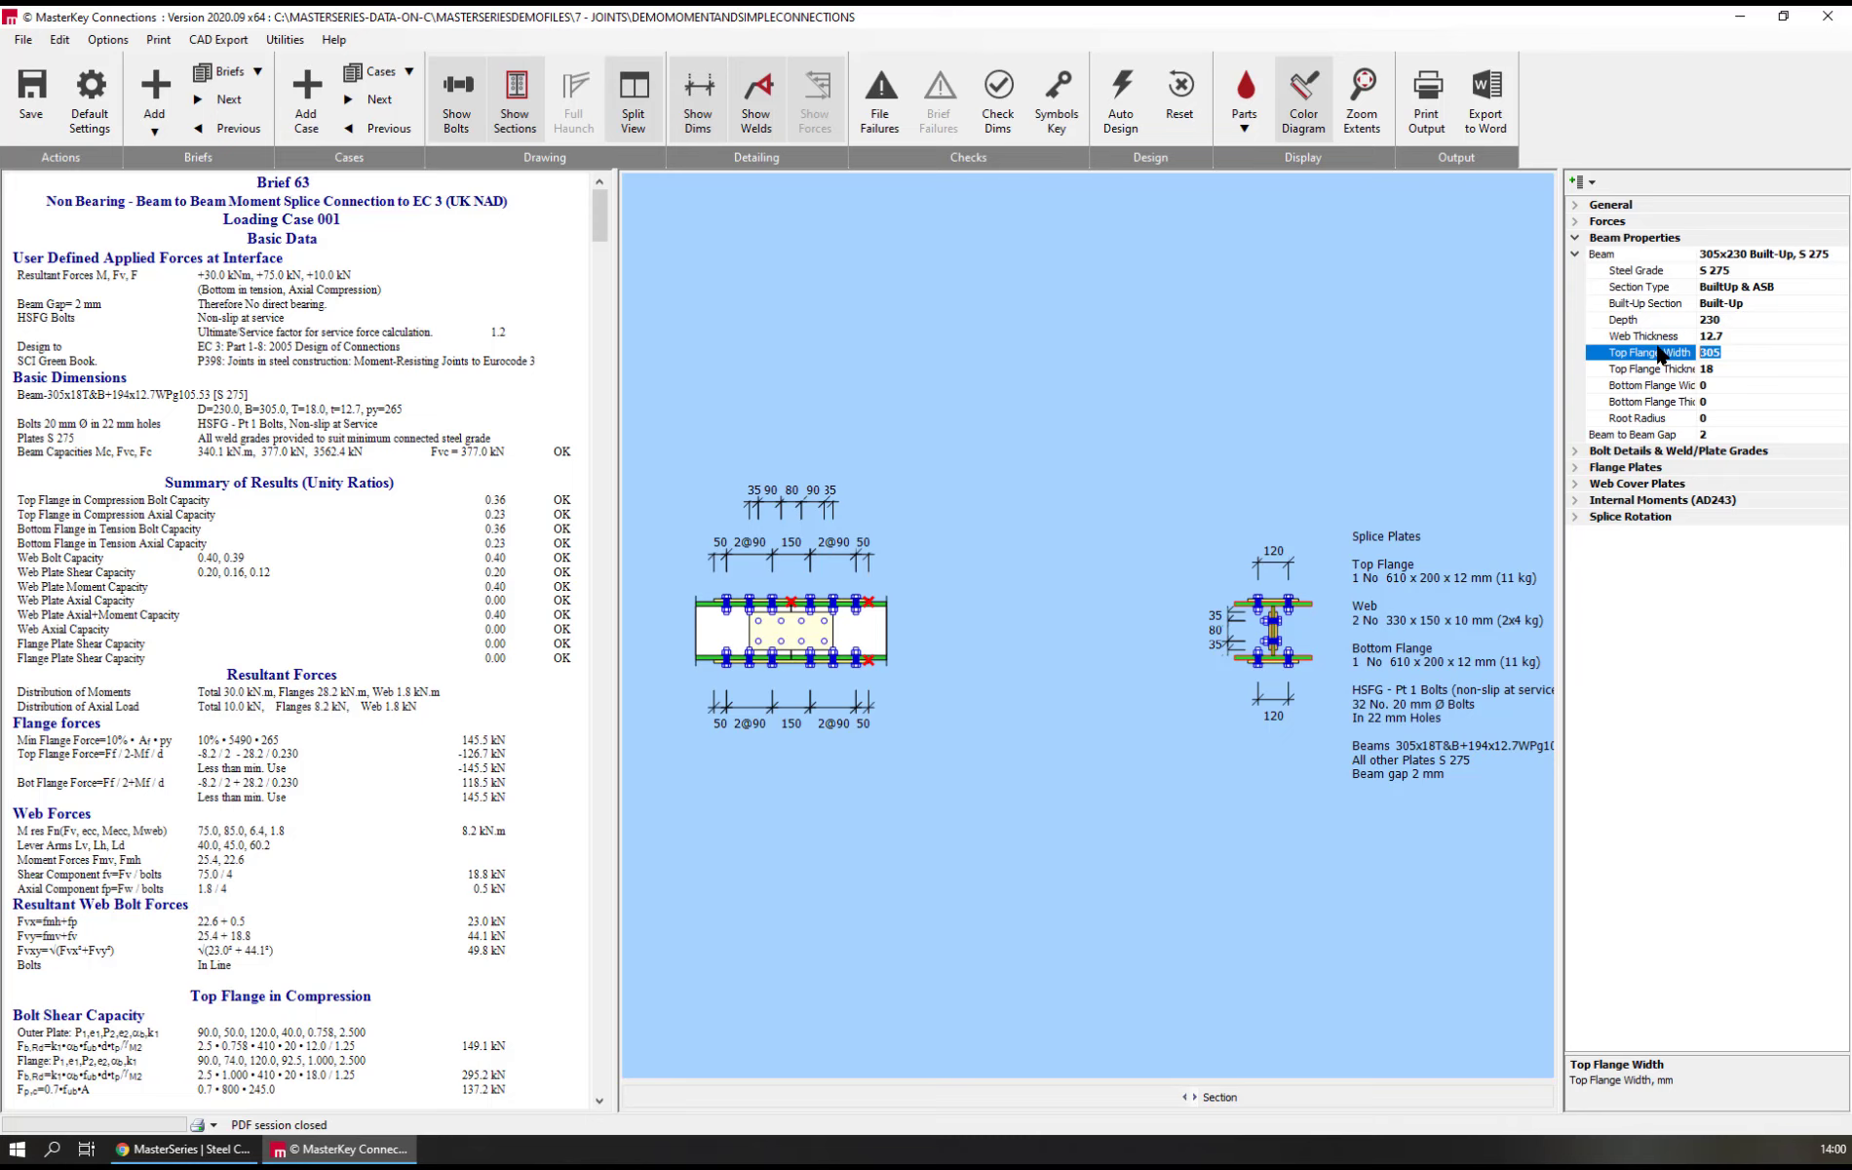
{"action": "type", "text": "150"}
{"action": "key", "text": "Left"}
{"action": "key", "text": "BackSpace"}
{"action": "type", "text": "4"}
{"action": "key", "text": "Return"}
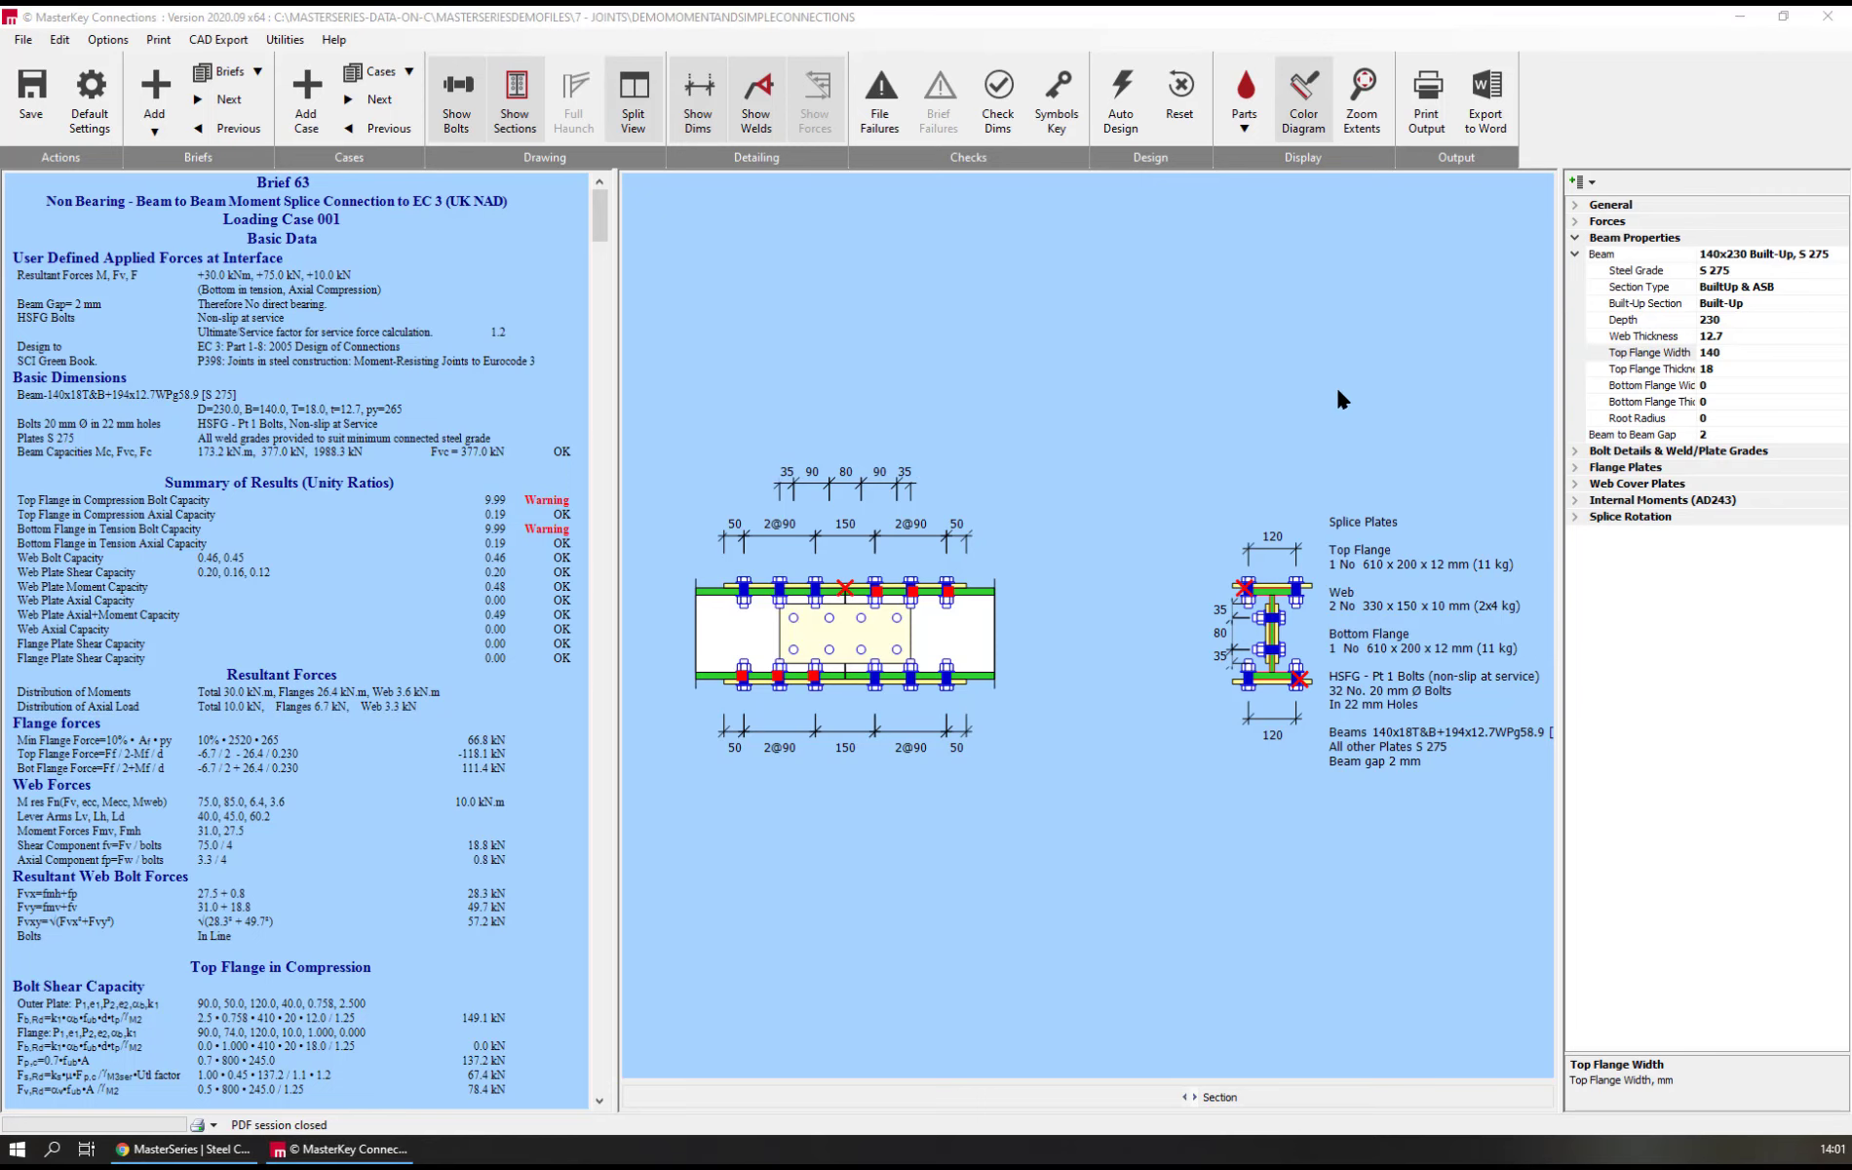
Add a simple Fin Plate (Column) brief from the MS four-beam template in the joint template library
{"action": "left_click", "coordinate": [154, 90]}
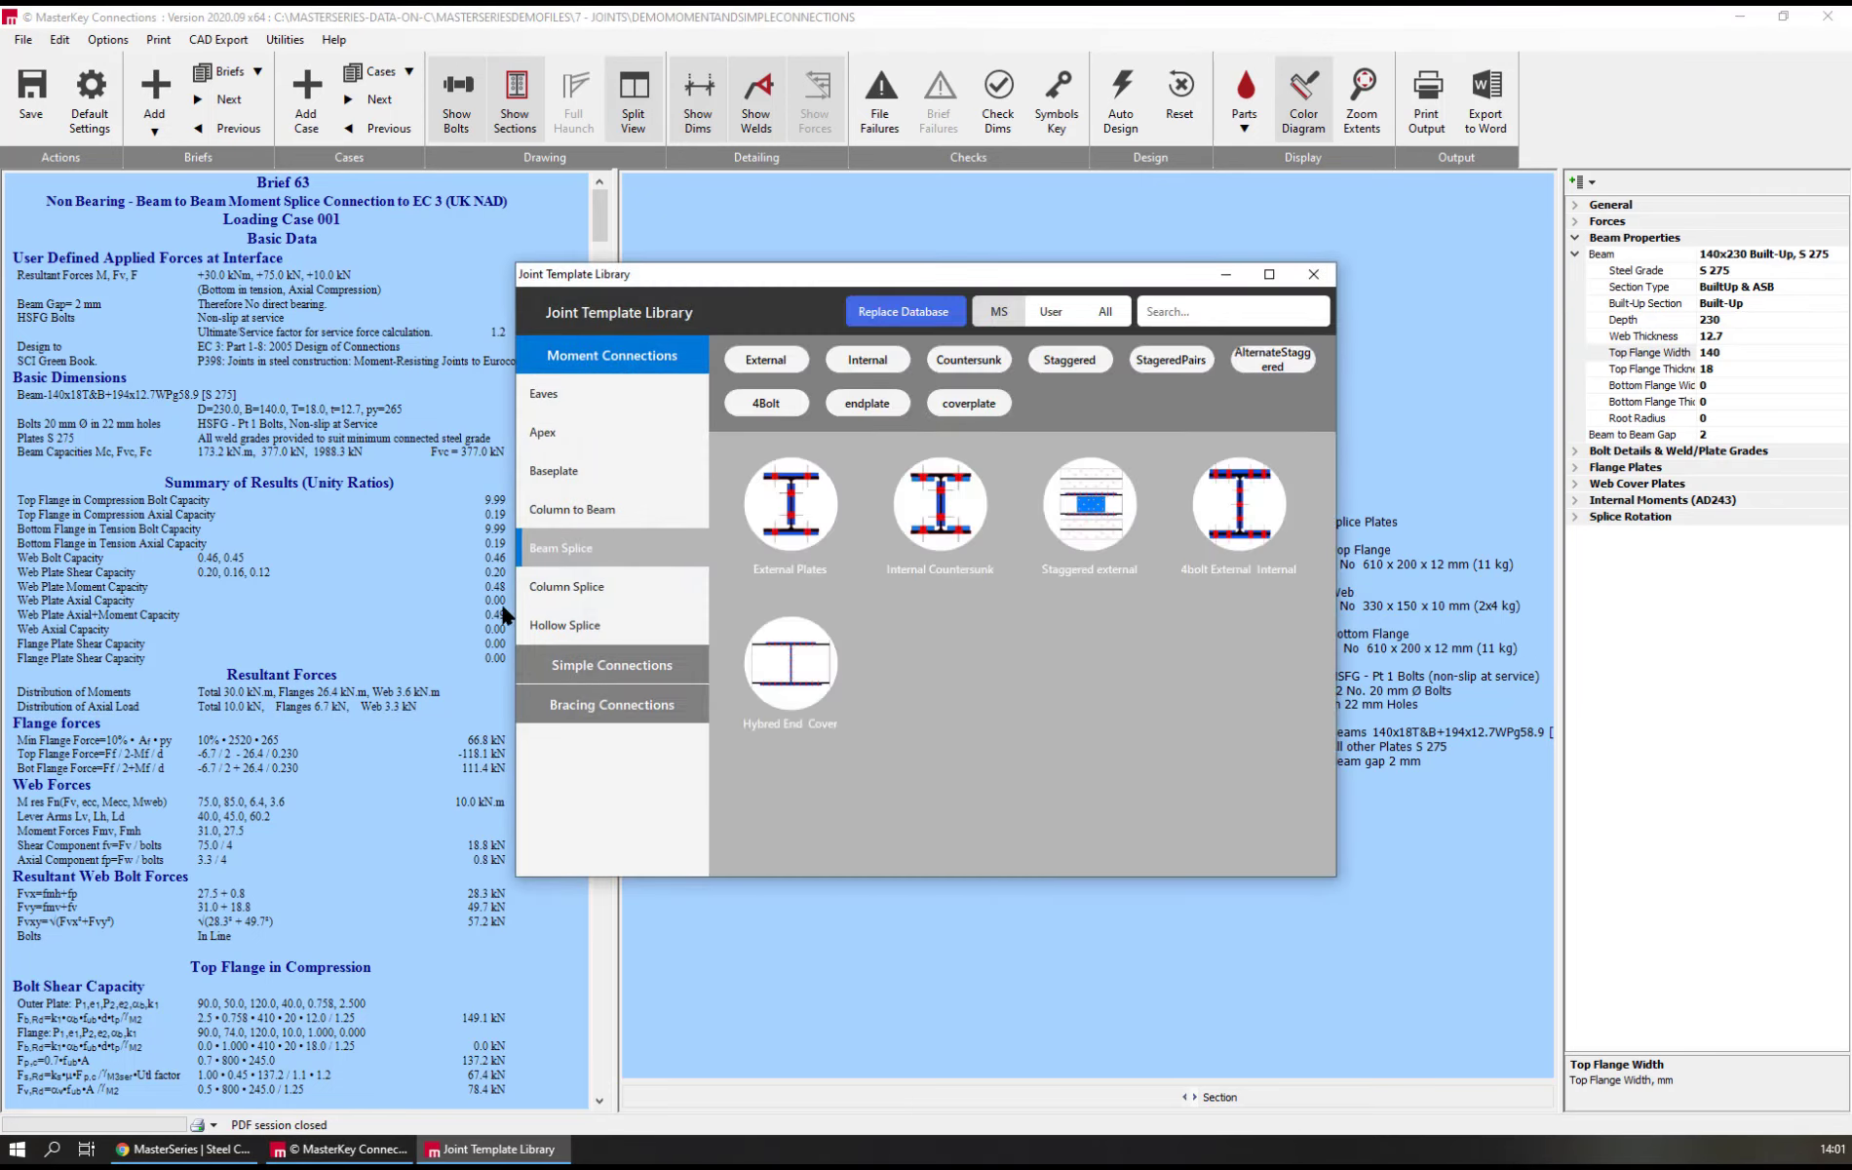
{"action": "left_click", "coordinate": [627, 666]}
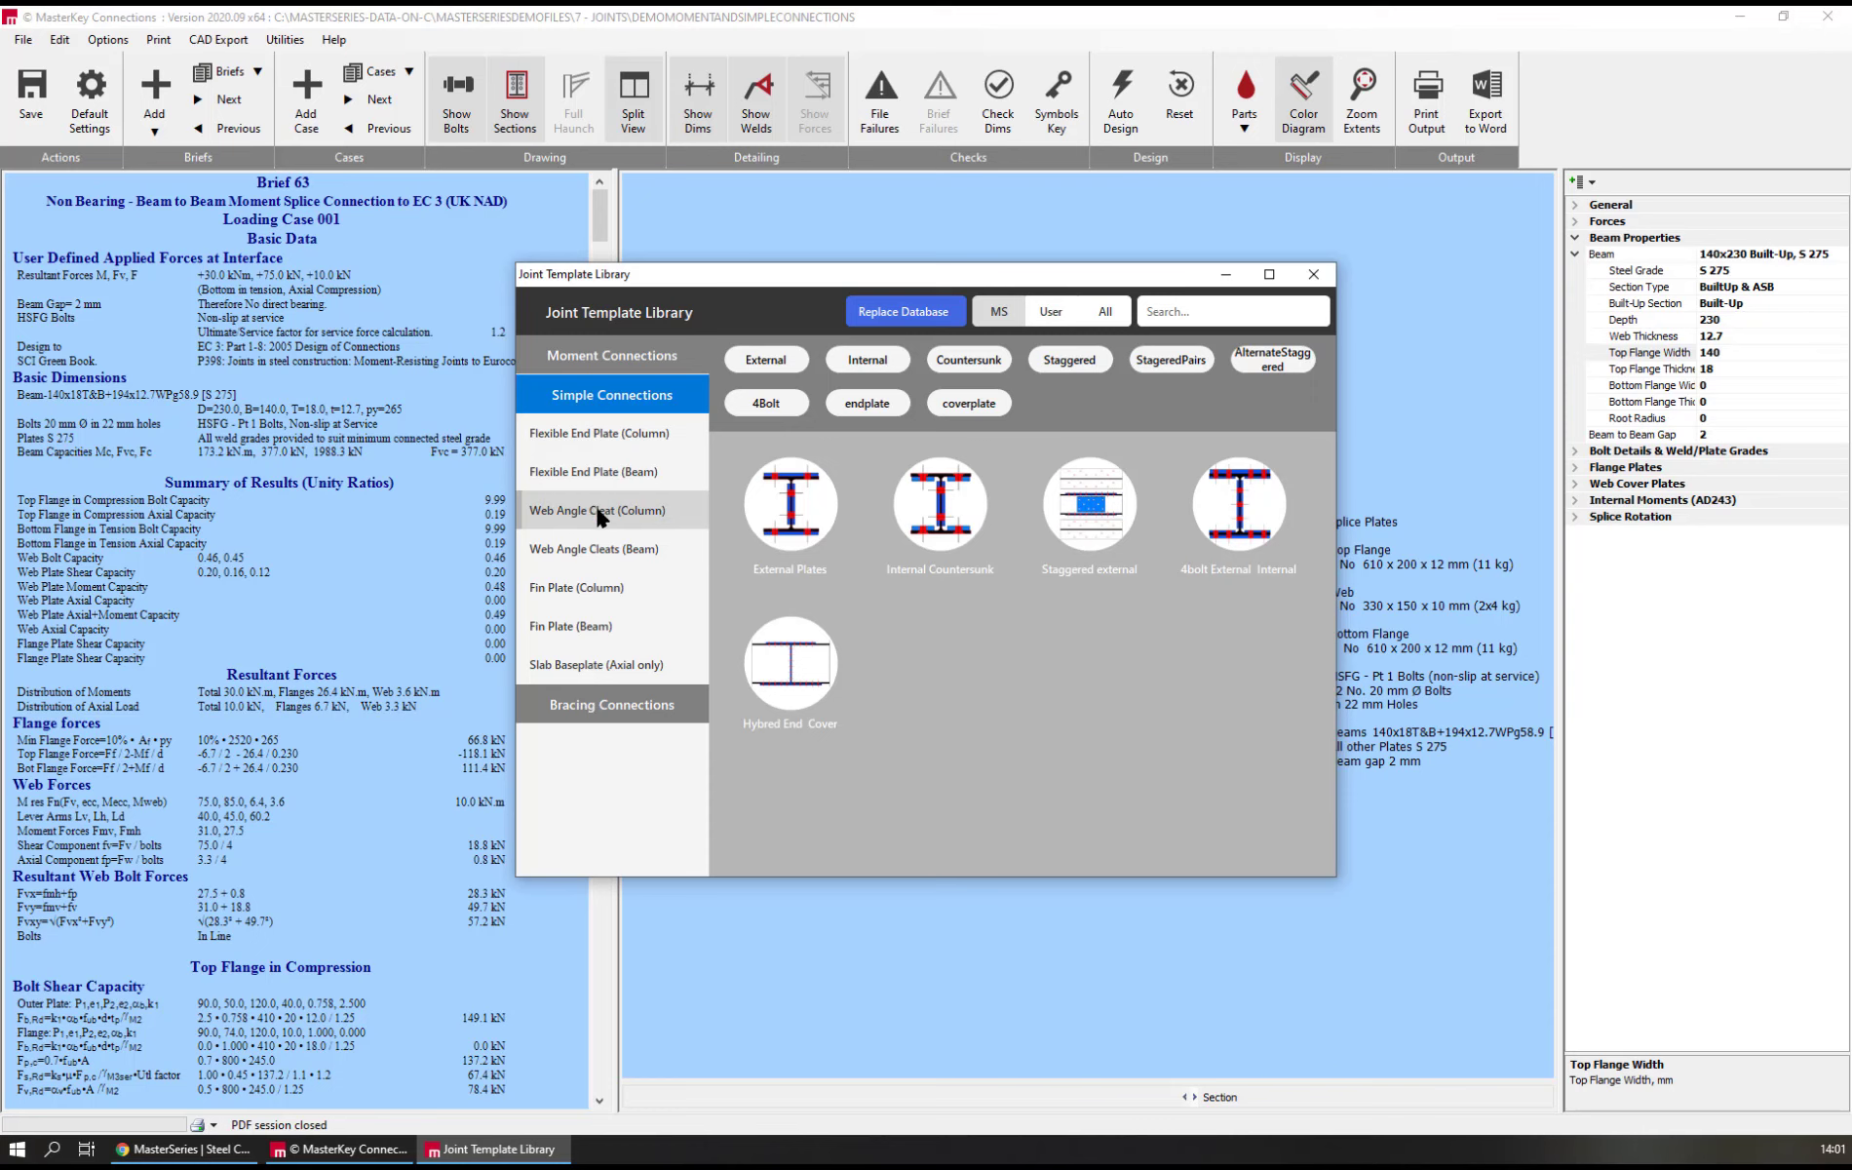
{"action": "left_click", "coordinate": [591, 589]}
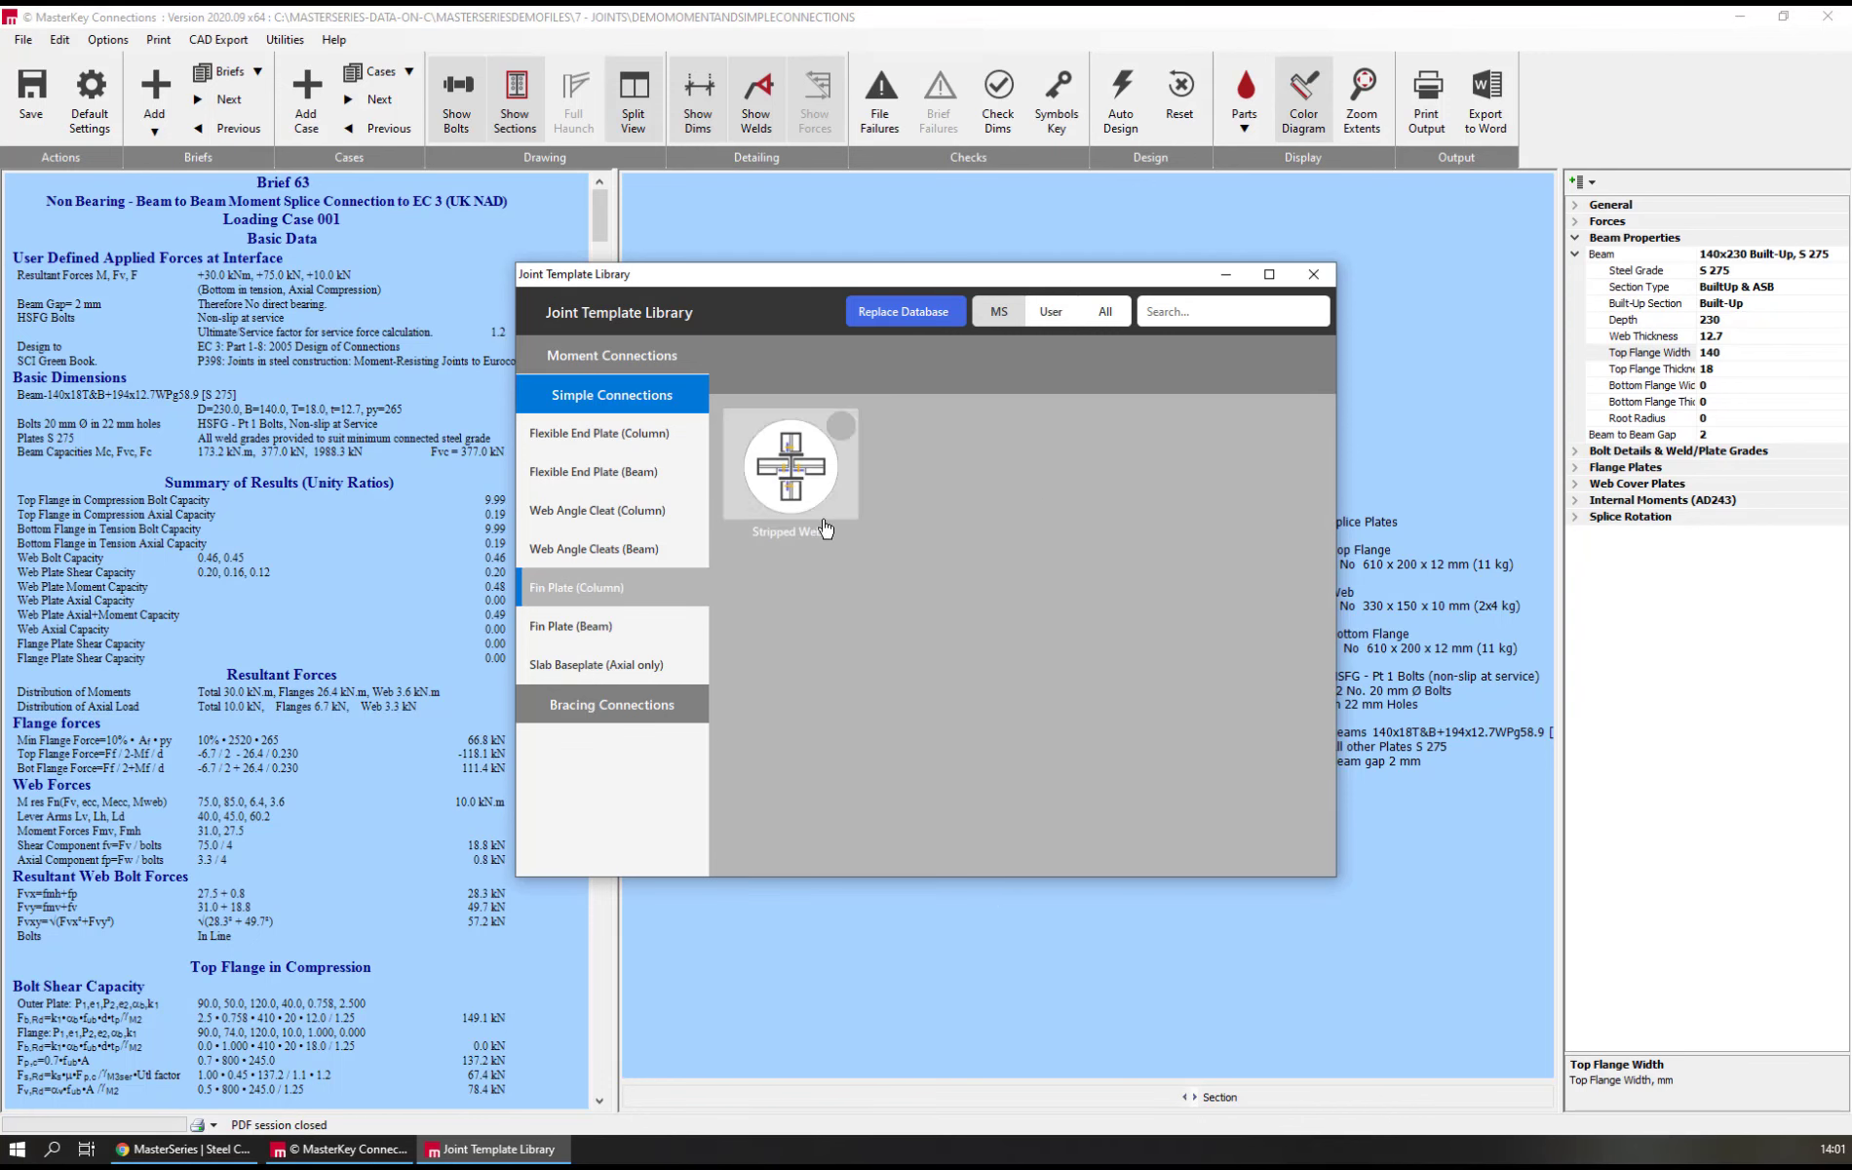
{"action": "left_click", "coordinate": [787, 483]}
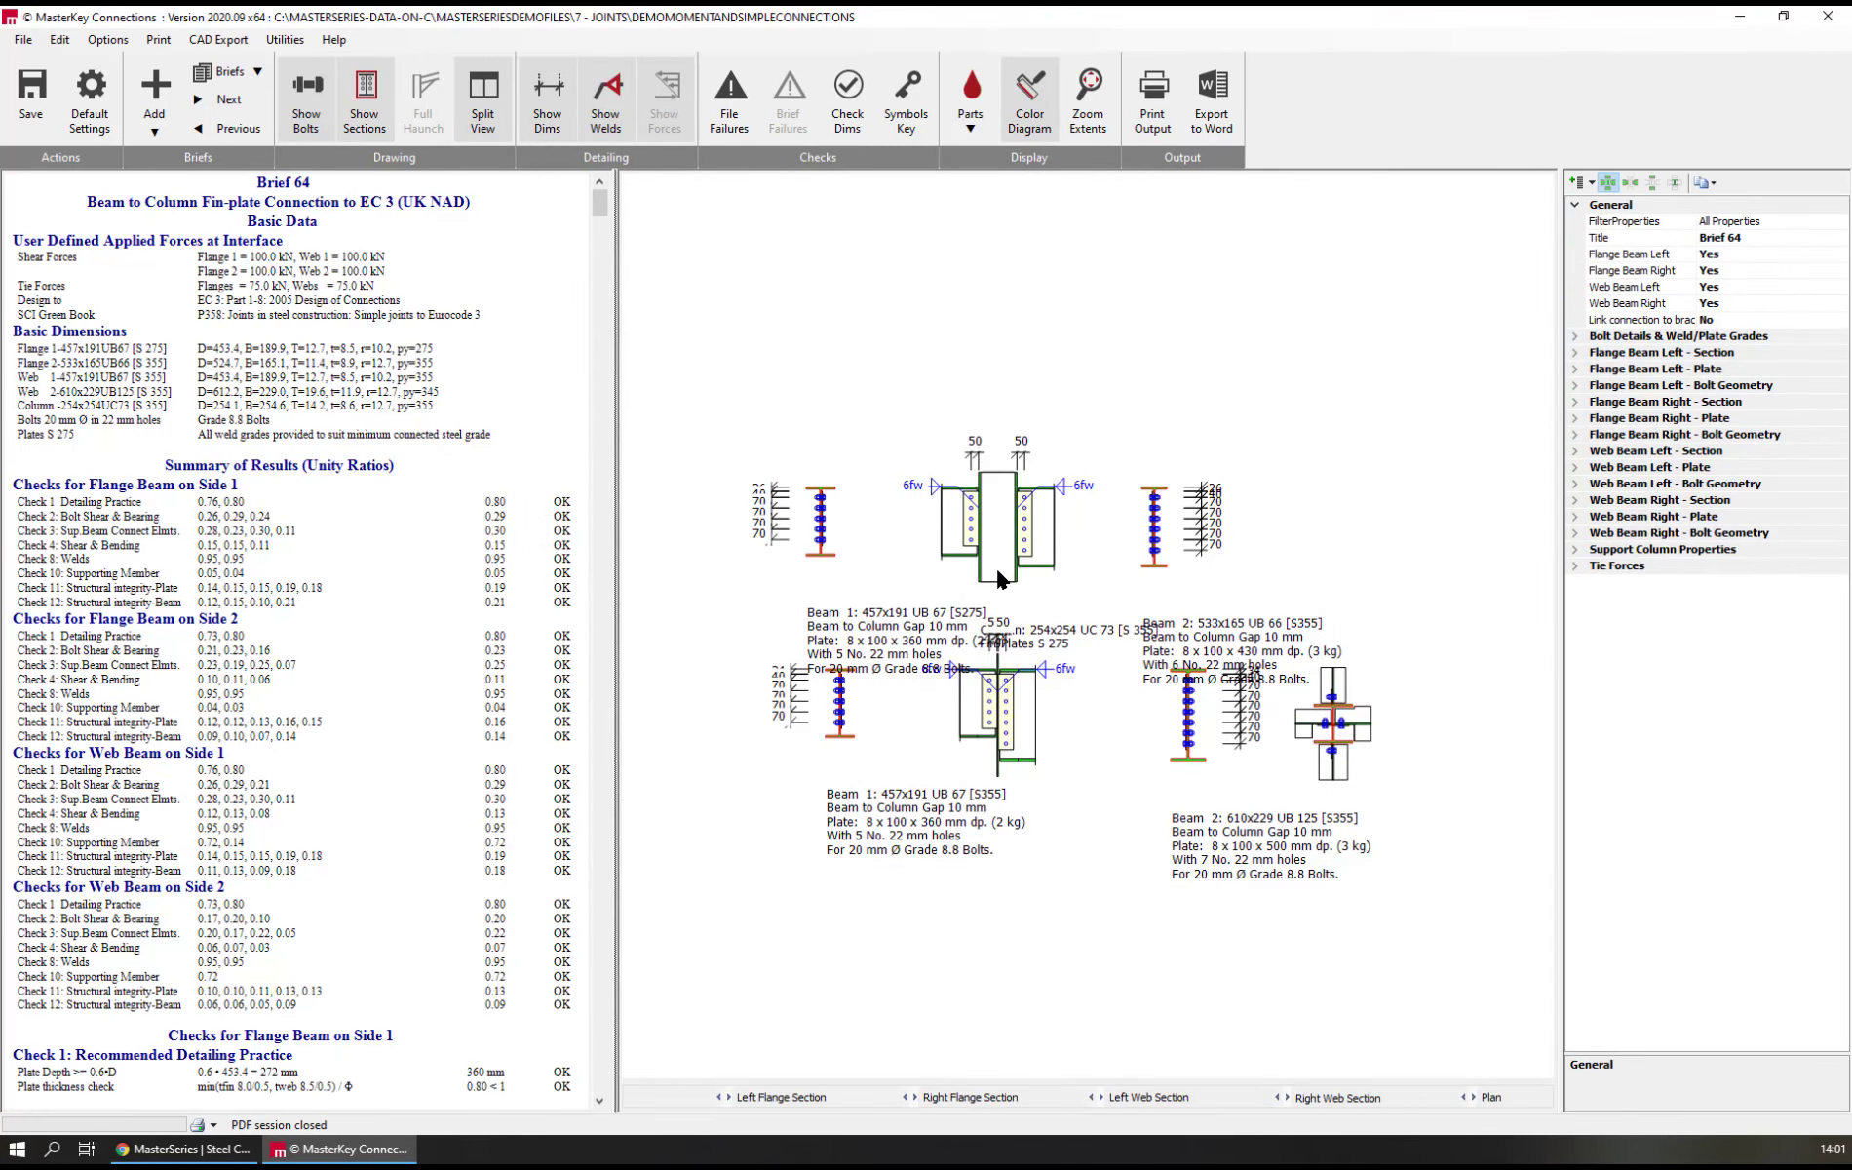
Change the fin plate connection's support column section type to SHS
{"action": "left_click", "coordinate": [998, 574]}
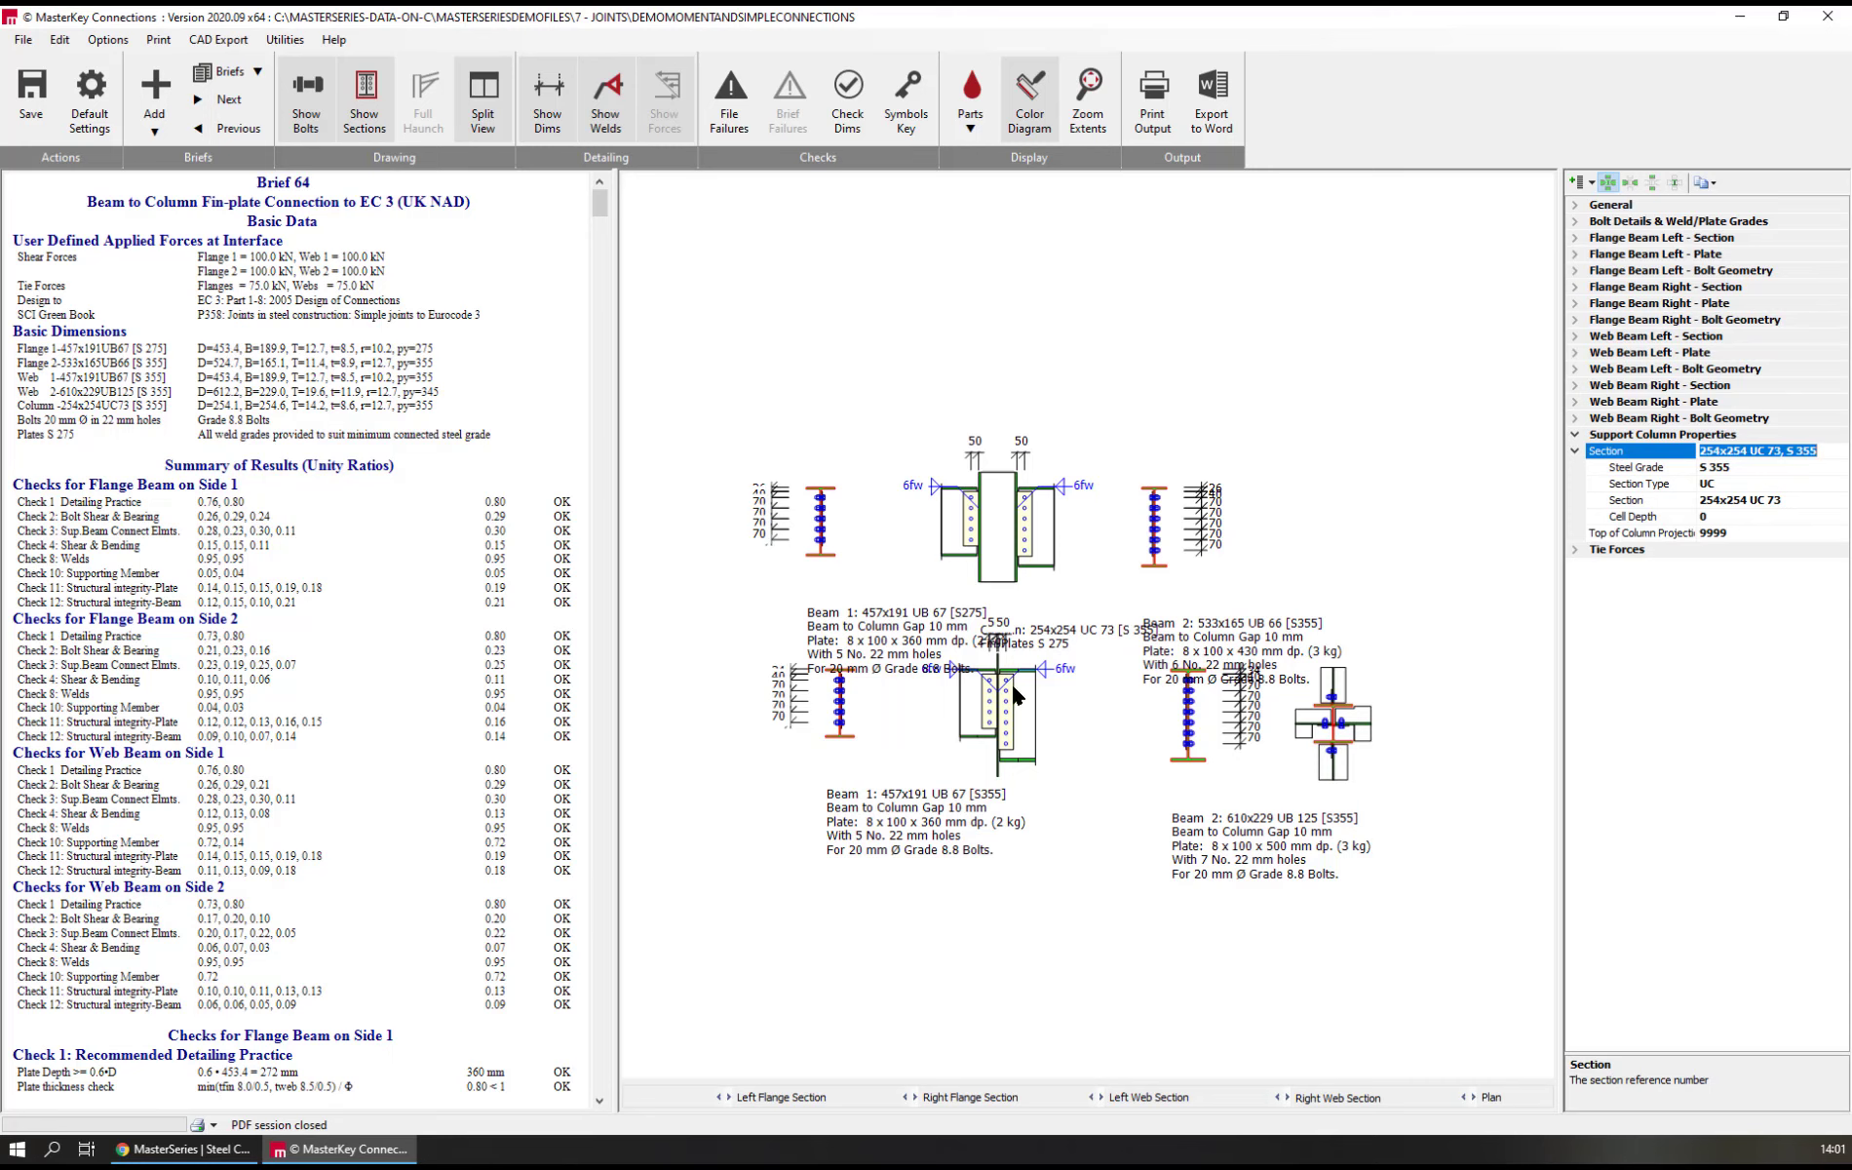
{"action": "left_click", "coordinate": [1664, 488]}
{"action": "left_click", "coordinate": [1839, 484]}
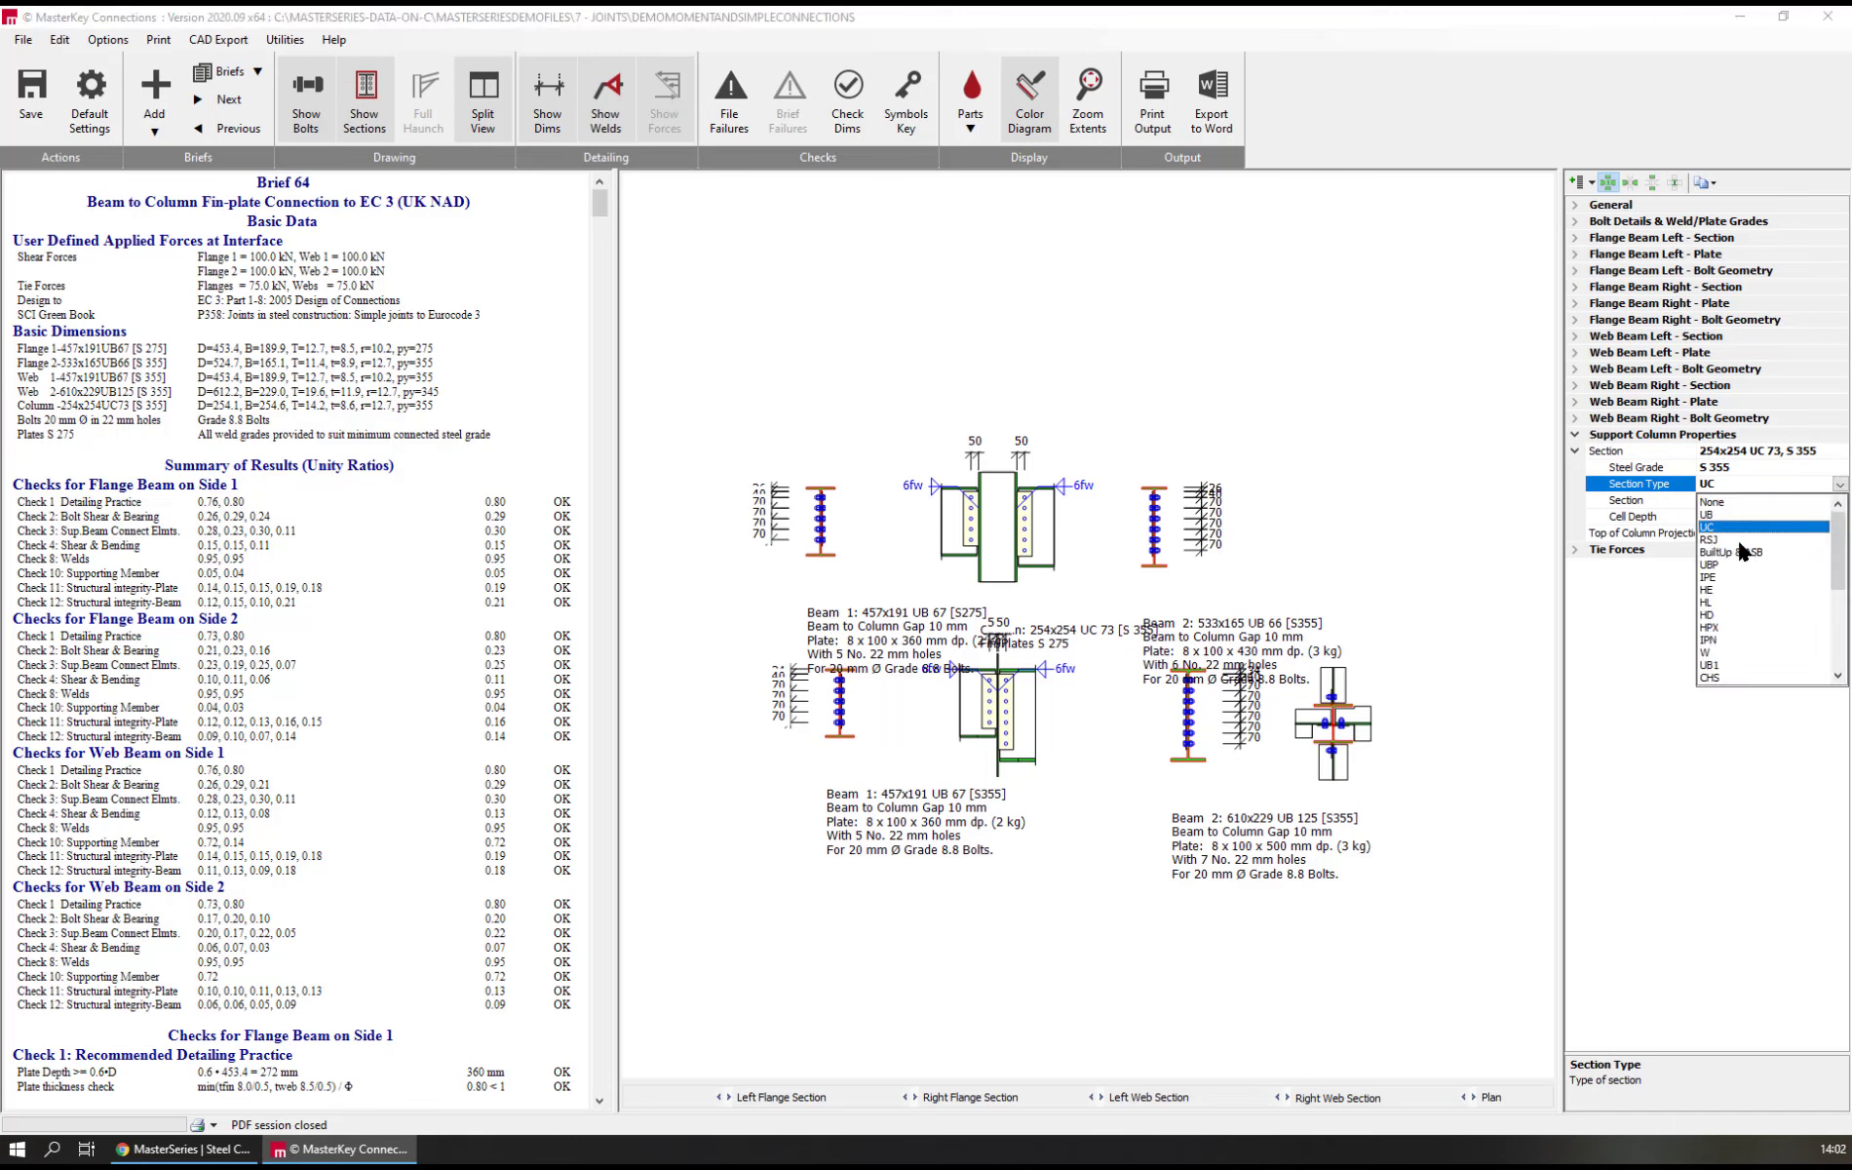
{"action": "scroll", "coordinate": [1722, 670], "scroll_direction": "down", "scroll_amount": 2}
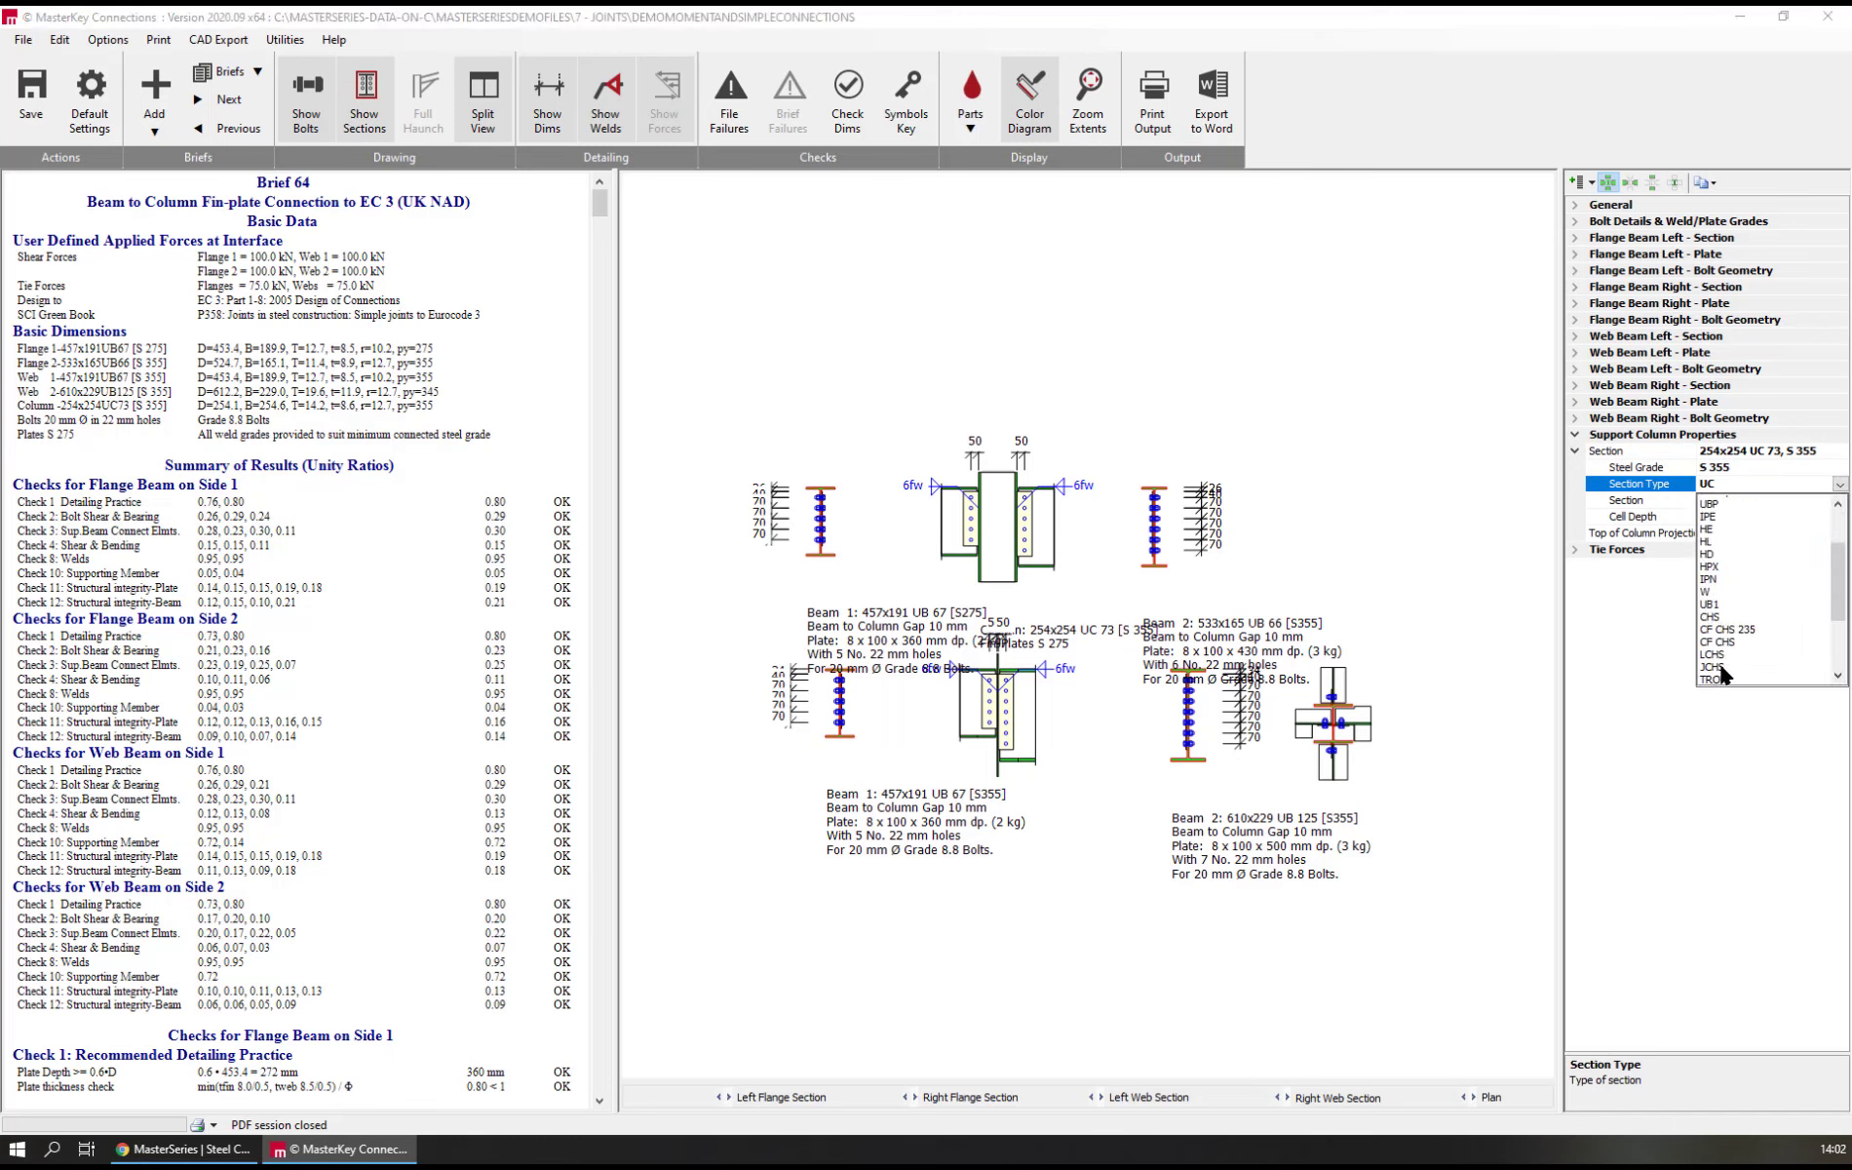
{"action": "scroll", "coordinate": [1721, 672], "scroll_direction": "down", "scroll_amount": 2}
{"action": "left_click", "coordinate": [1721, 612]}
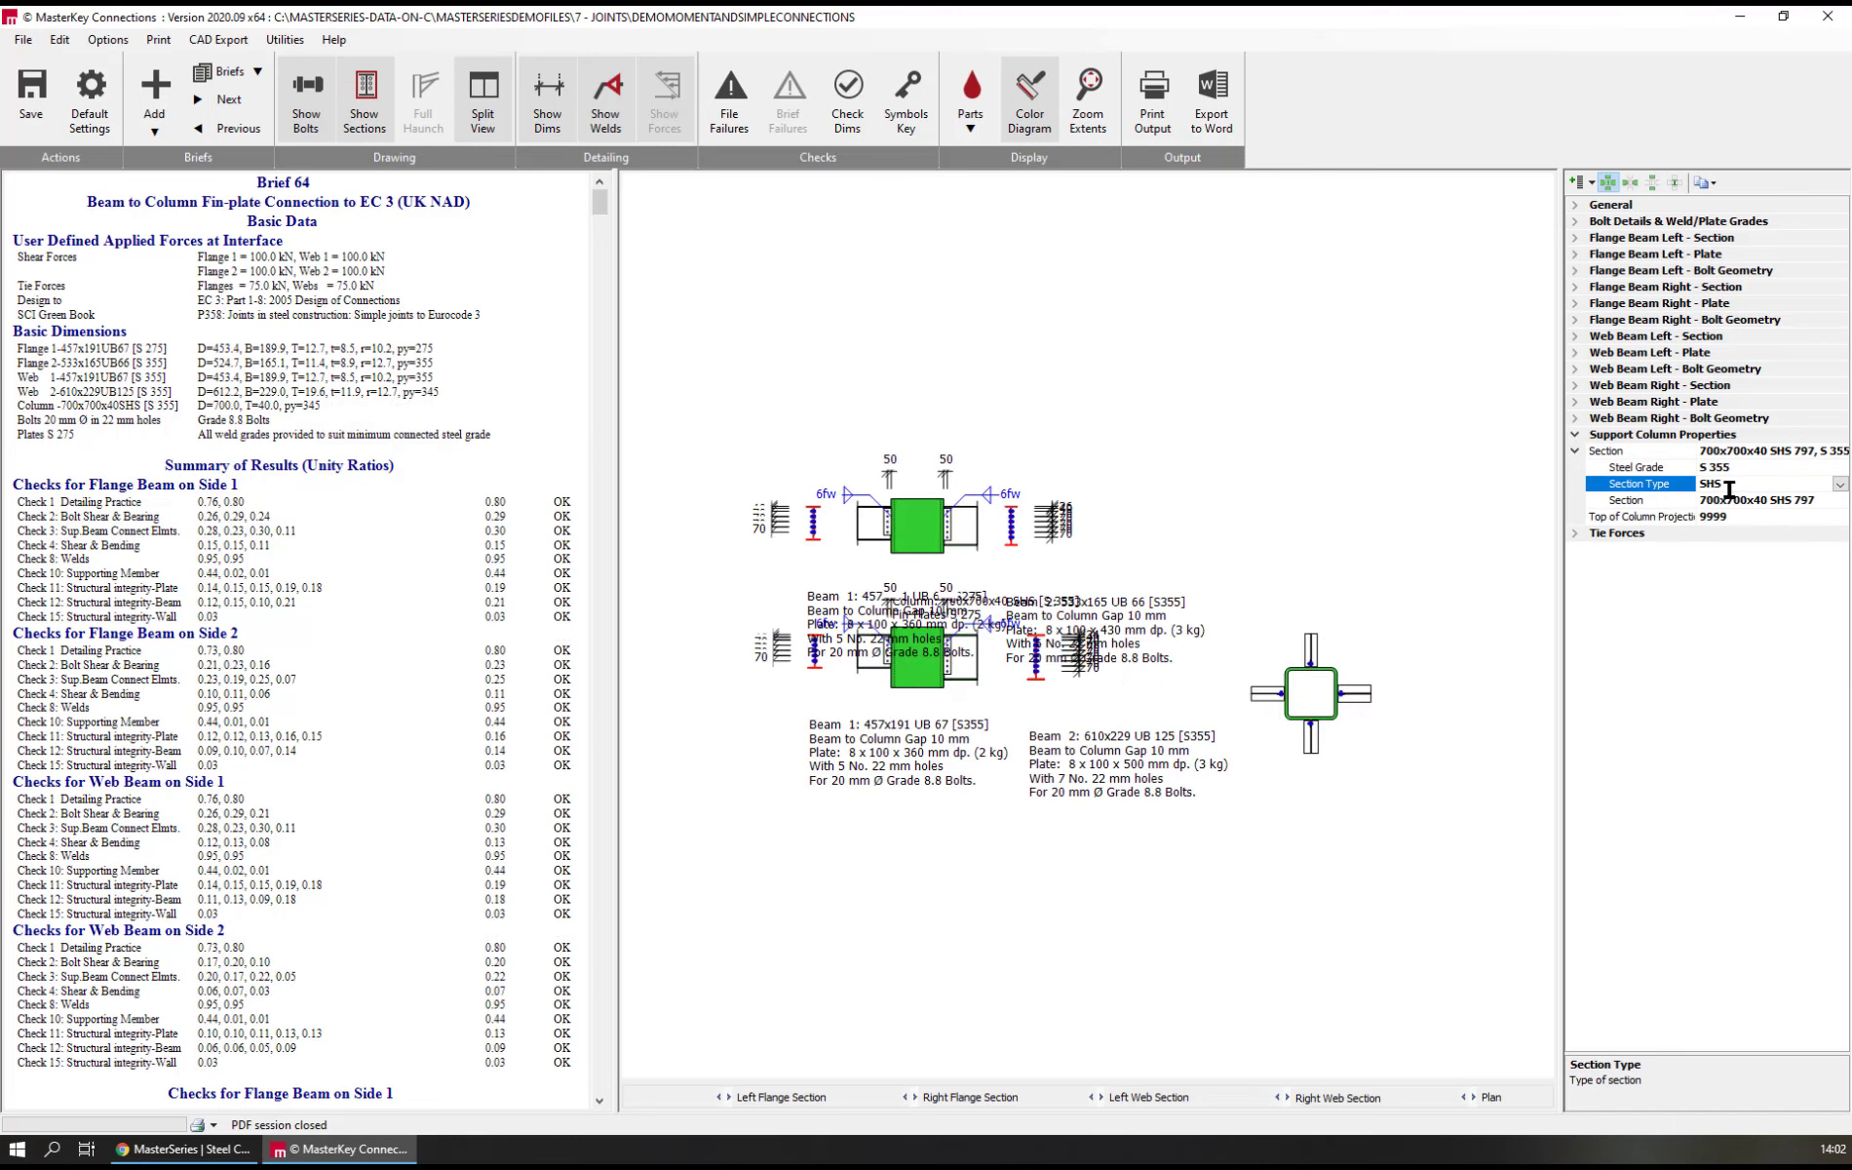
Set the support column's section to 250x250x6 SHS 45.7 and review the supporting member checks in the calculation output
{"action": "left_click", "coordinate": [1819, 500]}
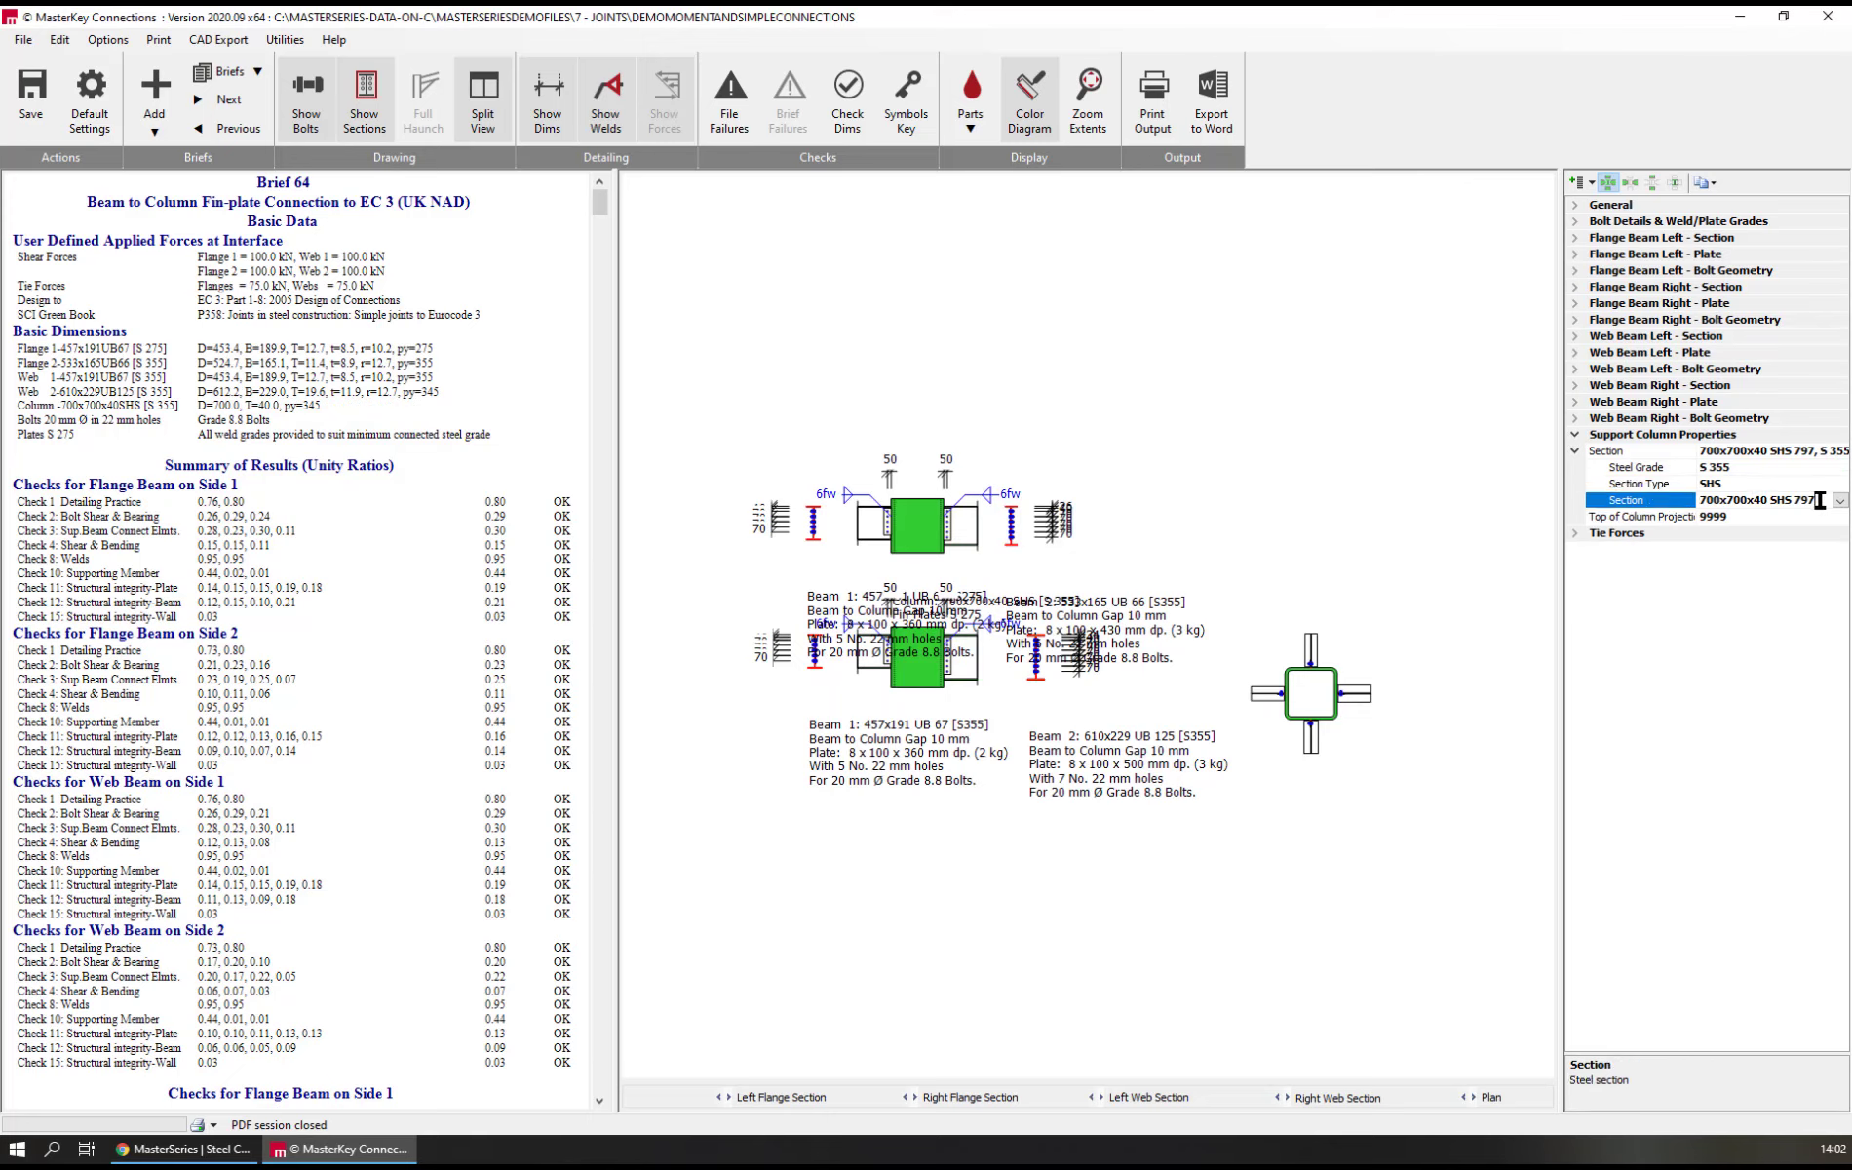
{"action": "left_click", "coordinate": [1840, 500]}
{"action": "scroll", "coordinate": [1721, 682], "scroll_direction": "down", "scroll_amount": 2}
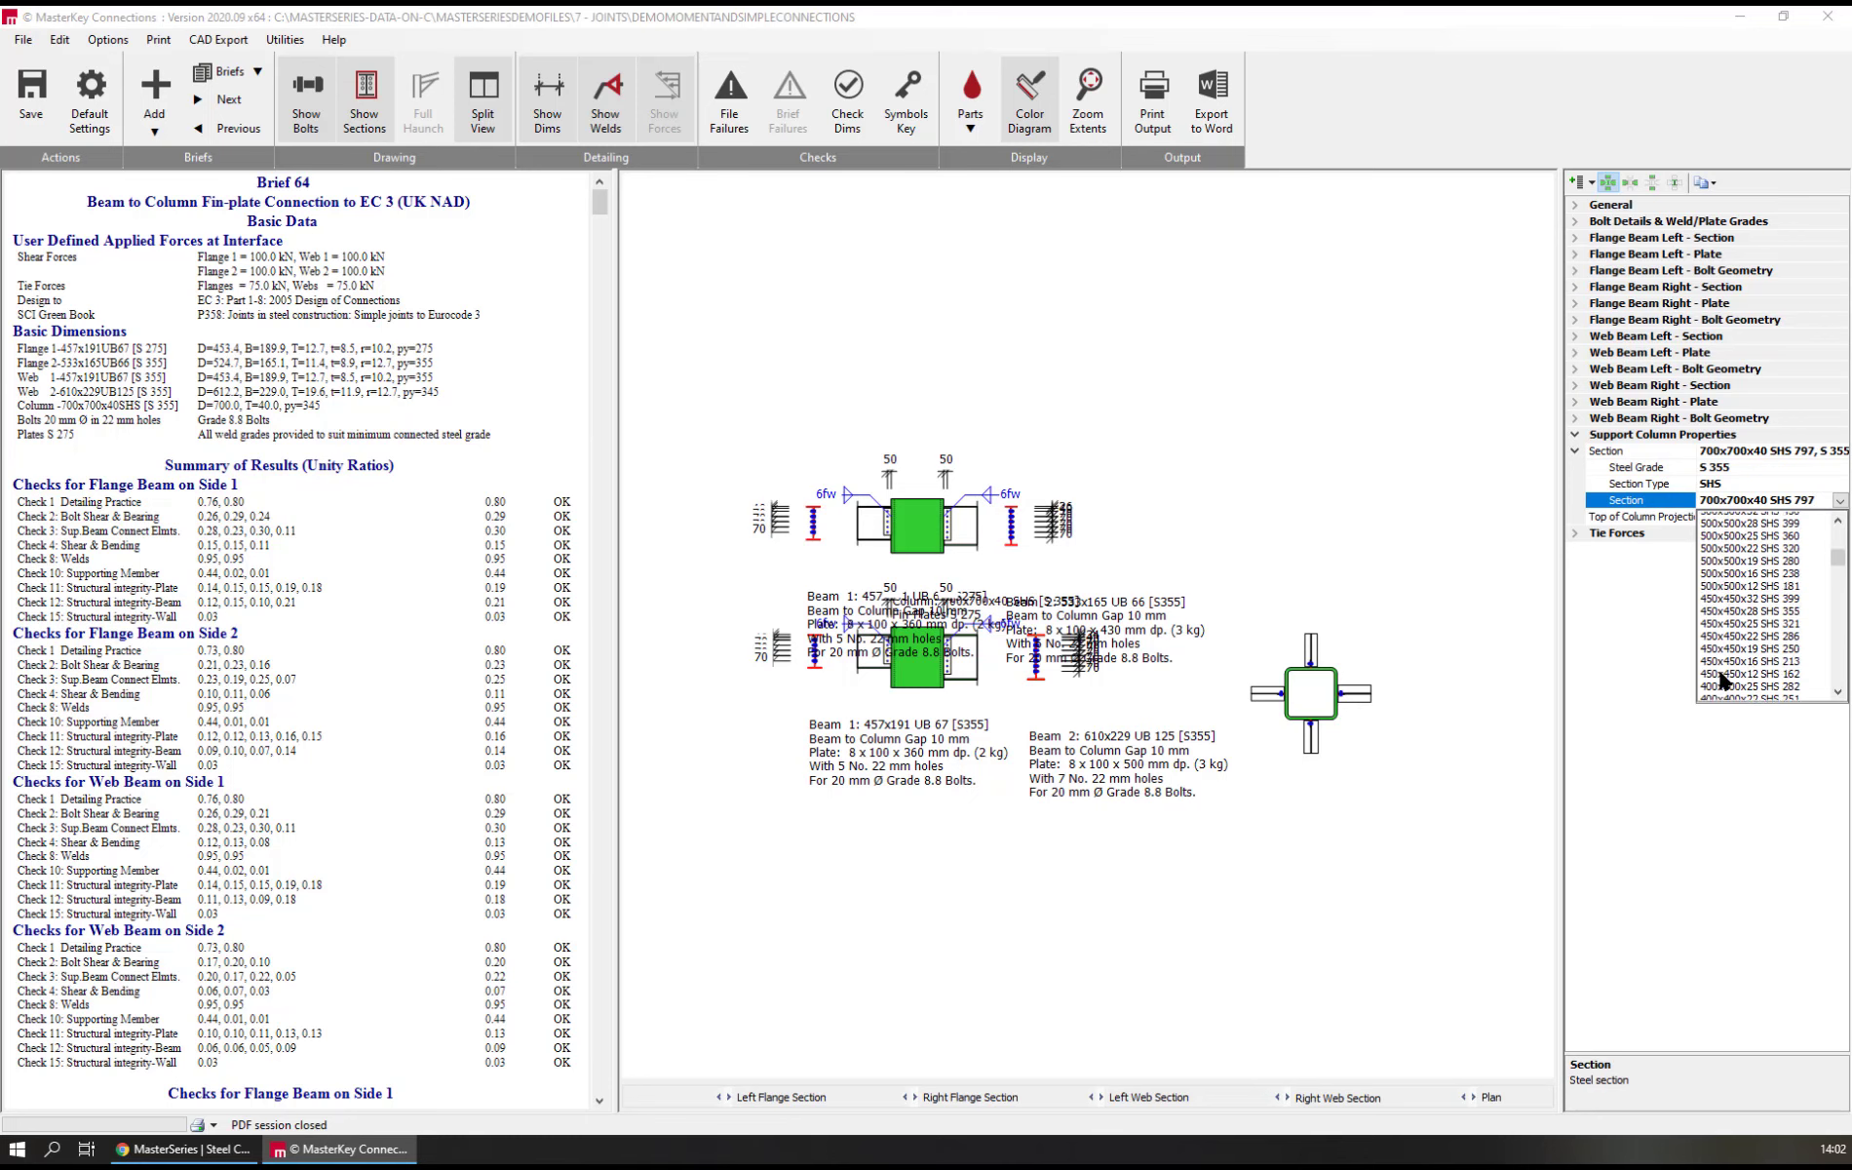
{"action": "scroll", "coordinate": [1722, 680], "scroll_direction": "down", "scroll_amount": 12}
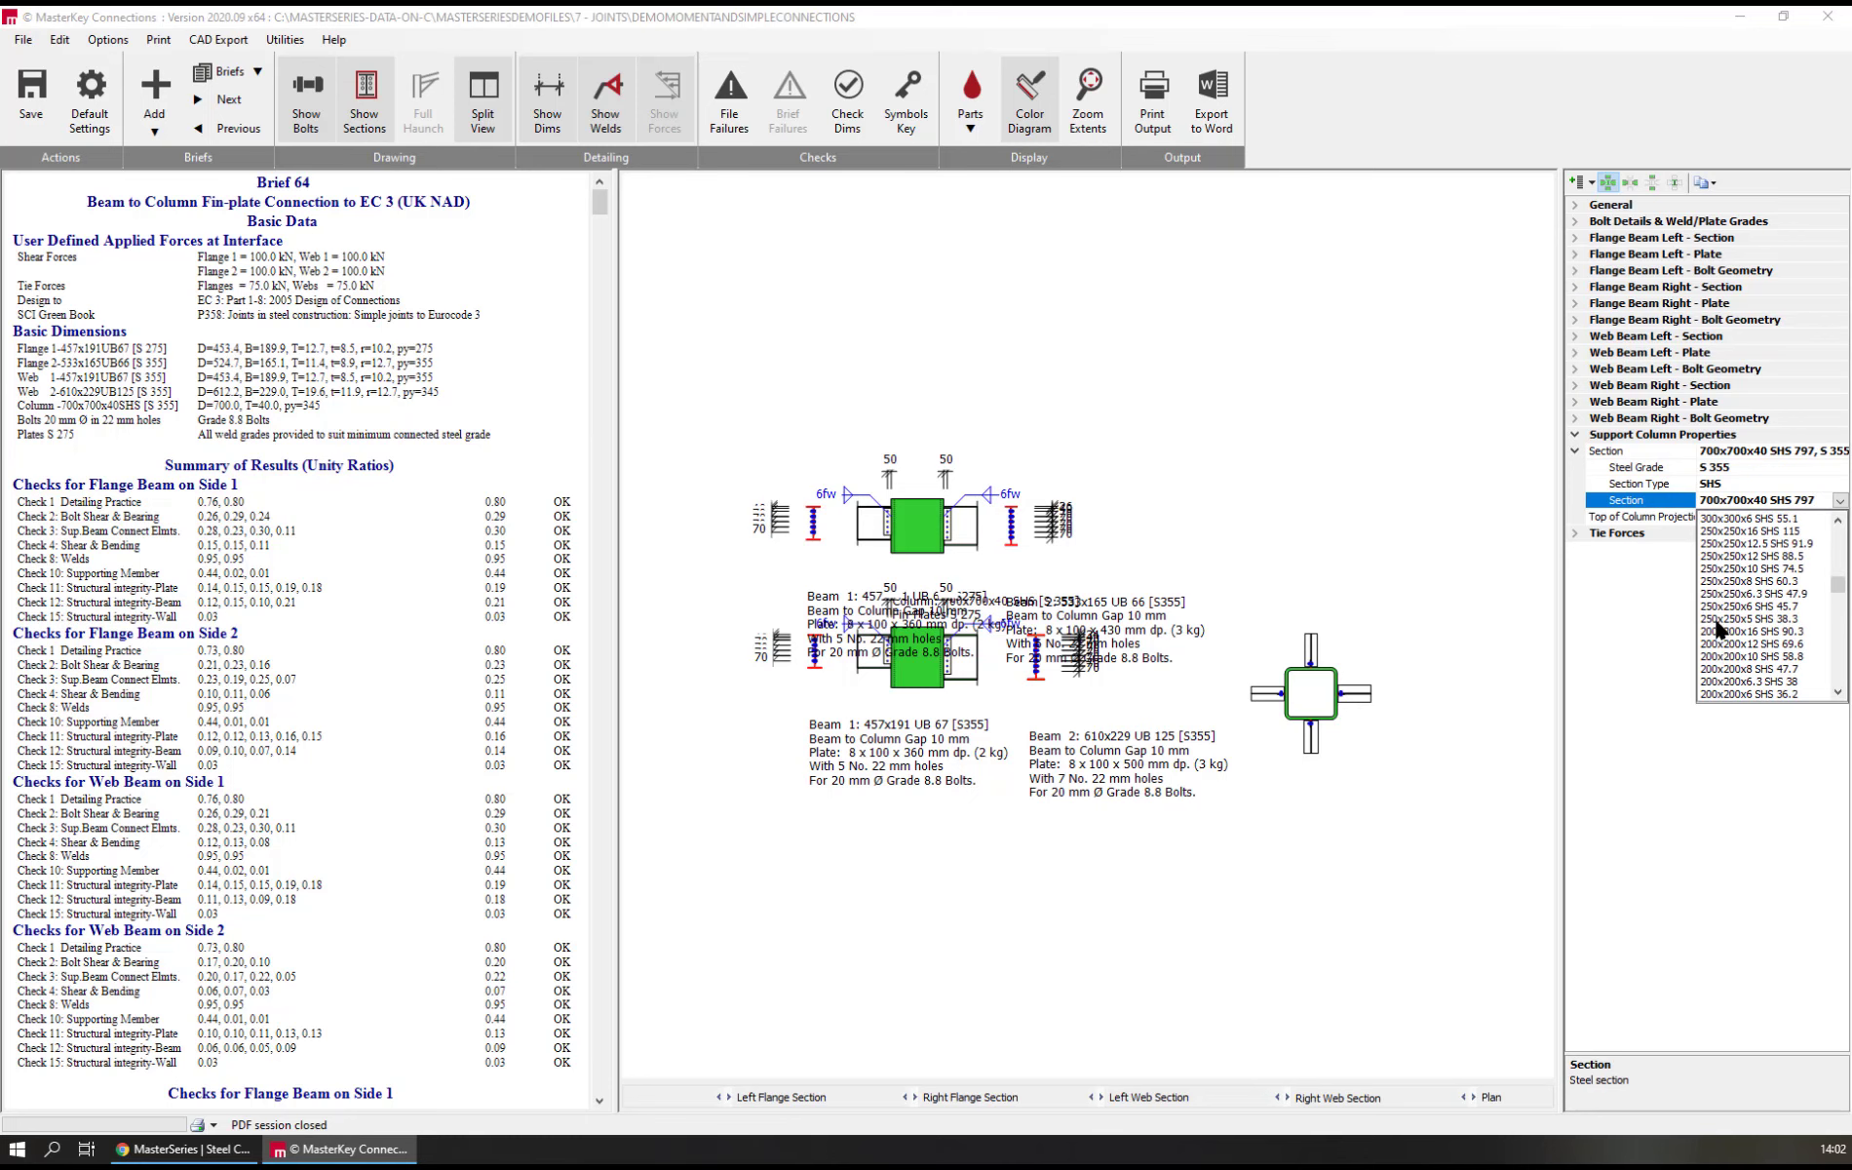
{"action": "left_click", "coordinate": [1717, 607]}
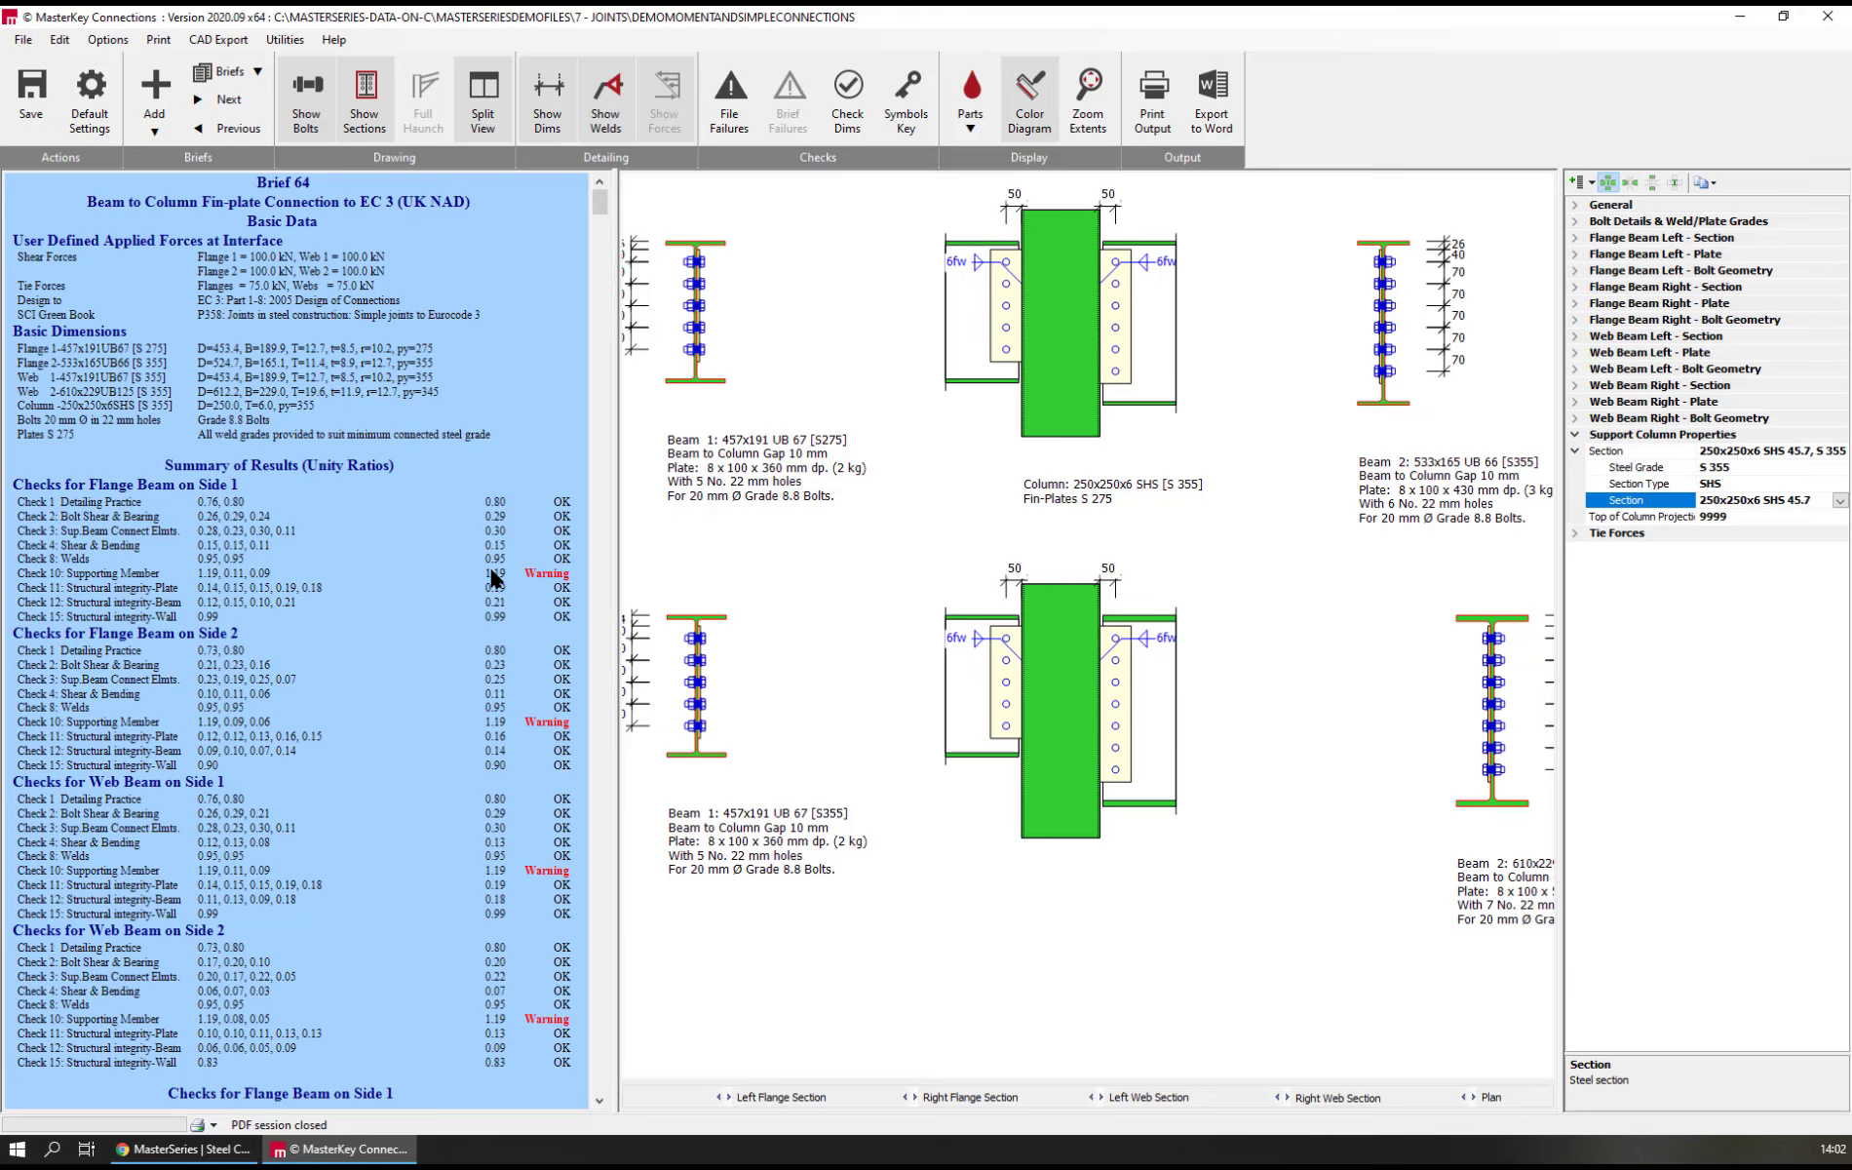
{"action": "scroll", "coordinate": [493, 573], "scroll_direction": "down", "scroll_amount": 20}
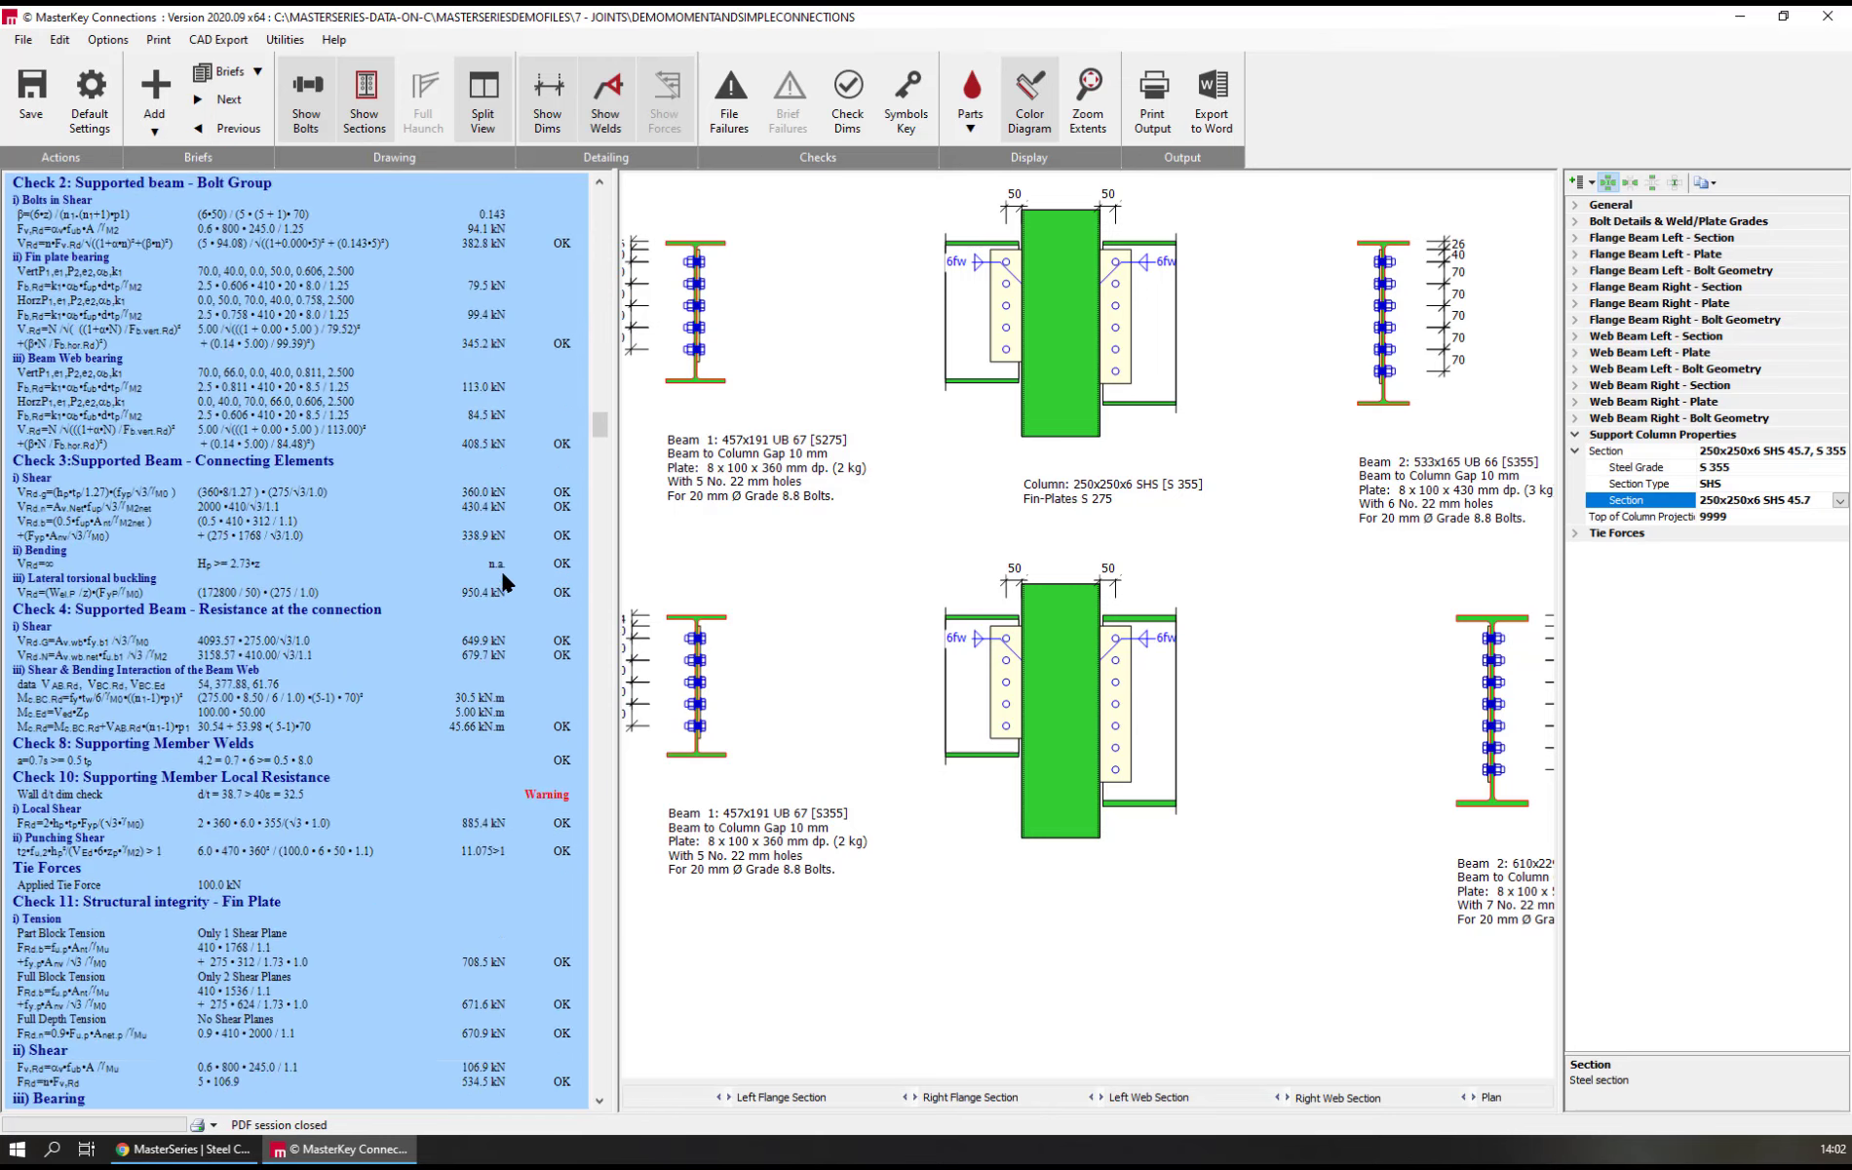
{"action": "scroll", "coordinate": [501, 569], "scroll_direction": "down", "scroll_amount": 15}
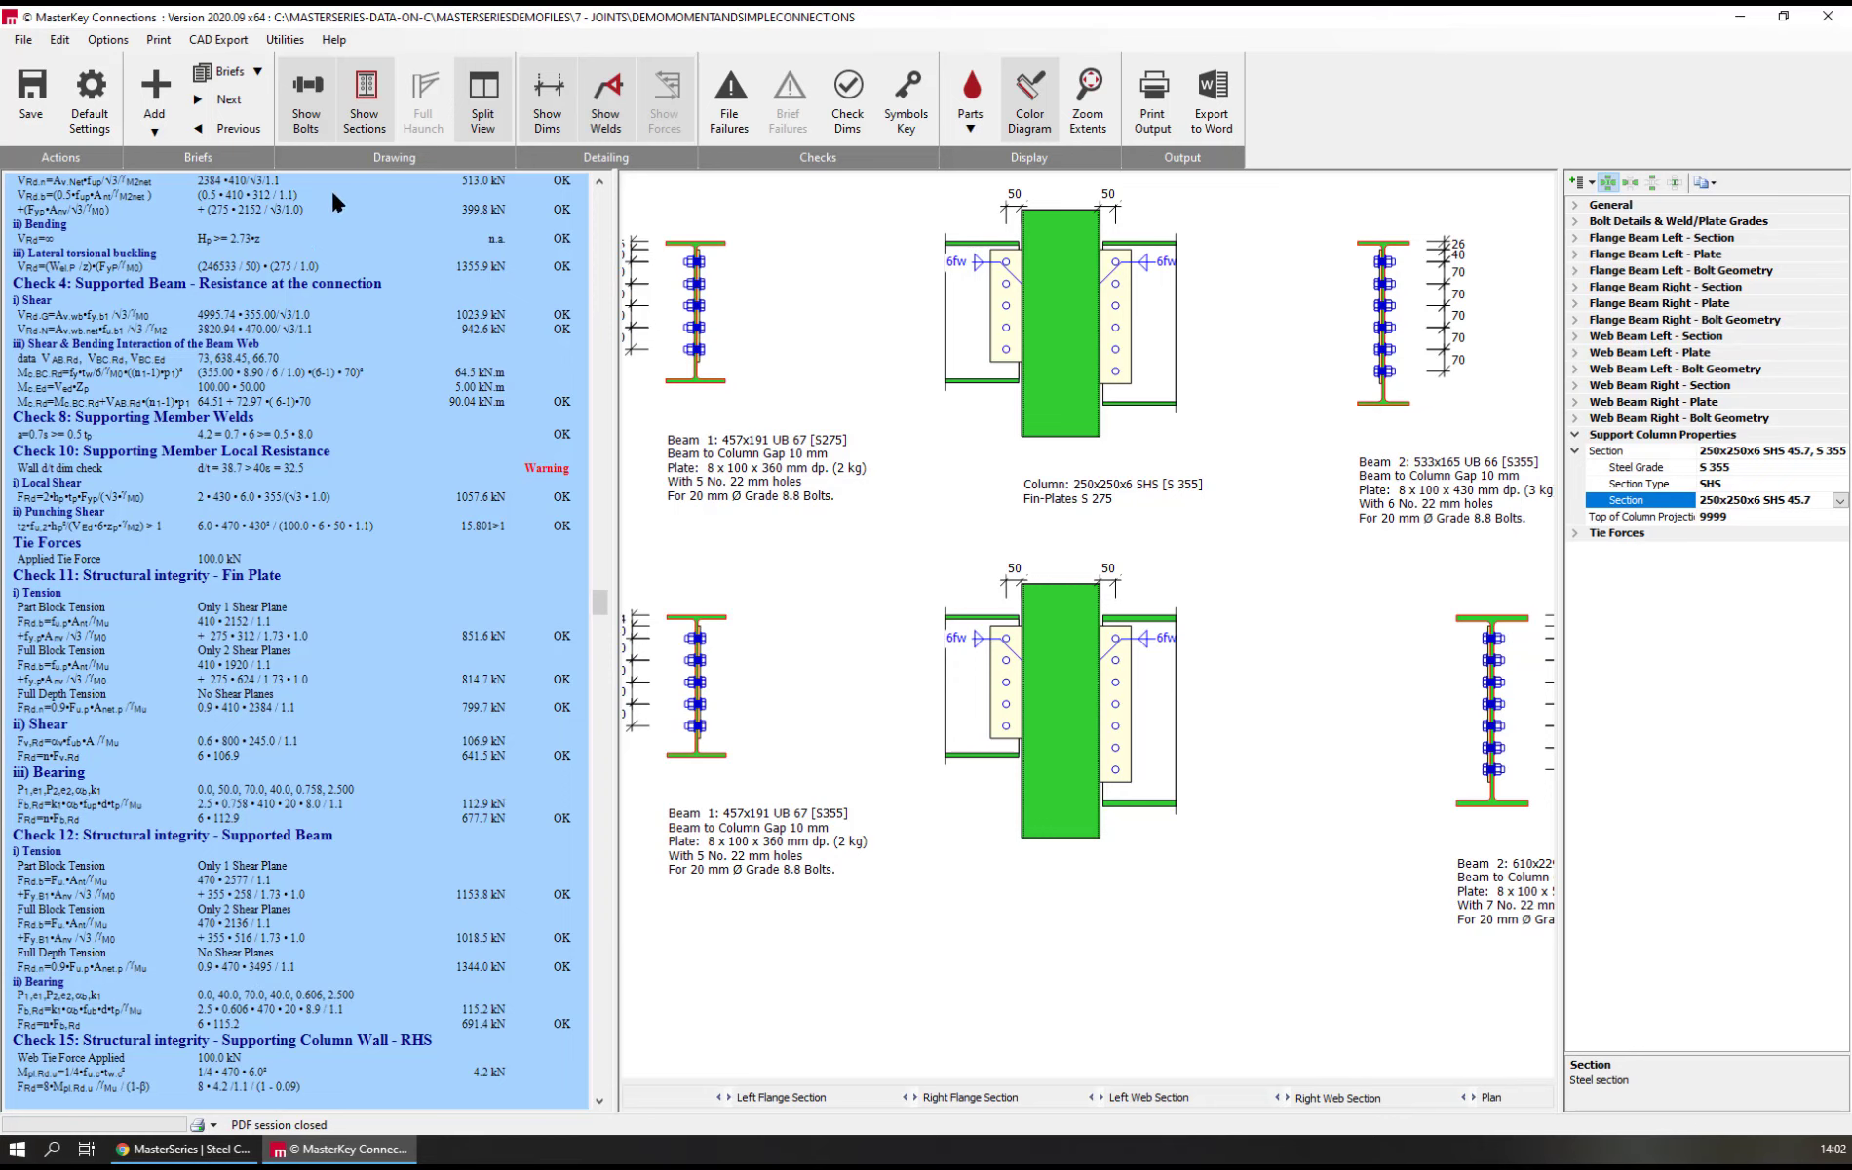
Add a moment Hollow Splice brief from the MS template for an RHS splice with side bolts and show its applied forces
{"action": "left_click", "coordinate": [155, 89]}
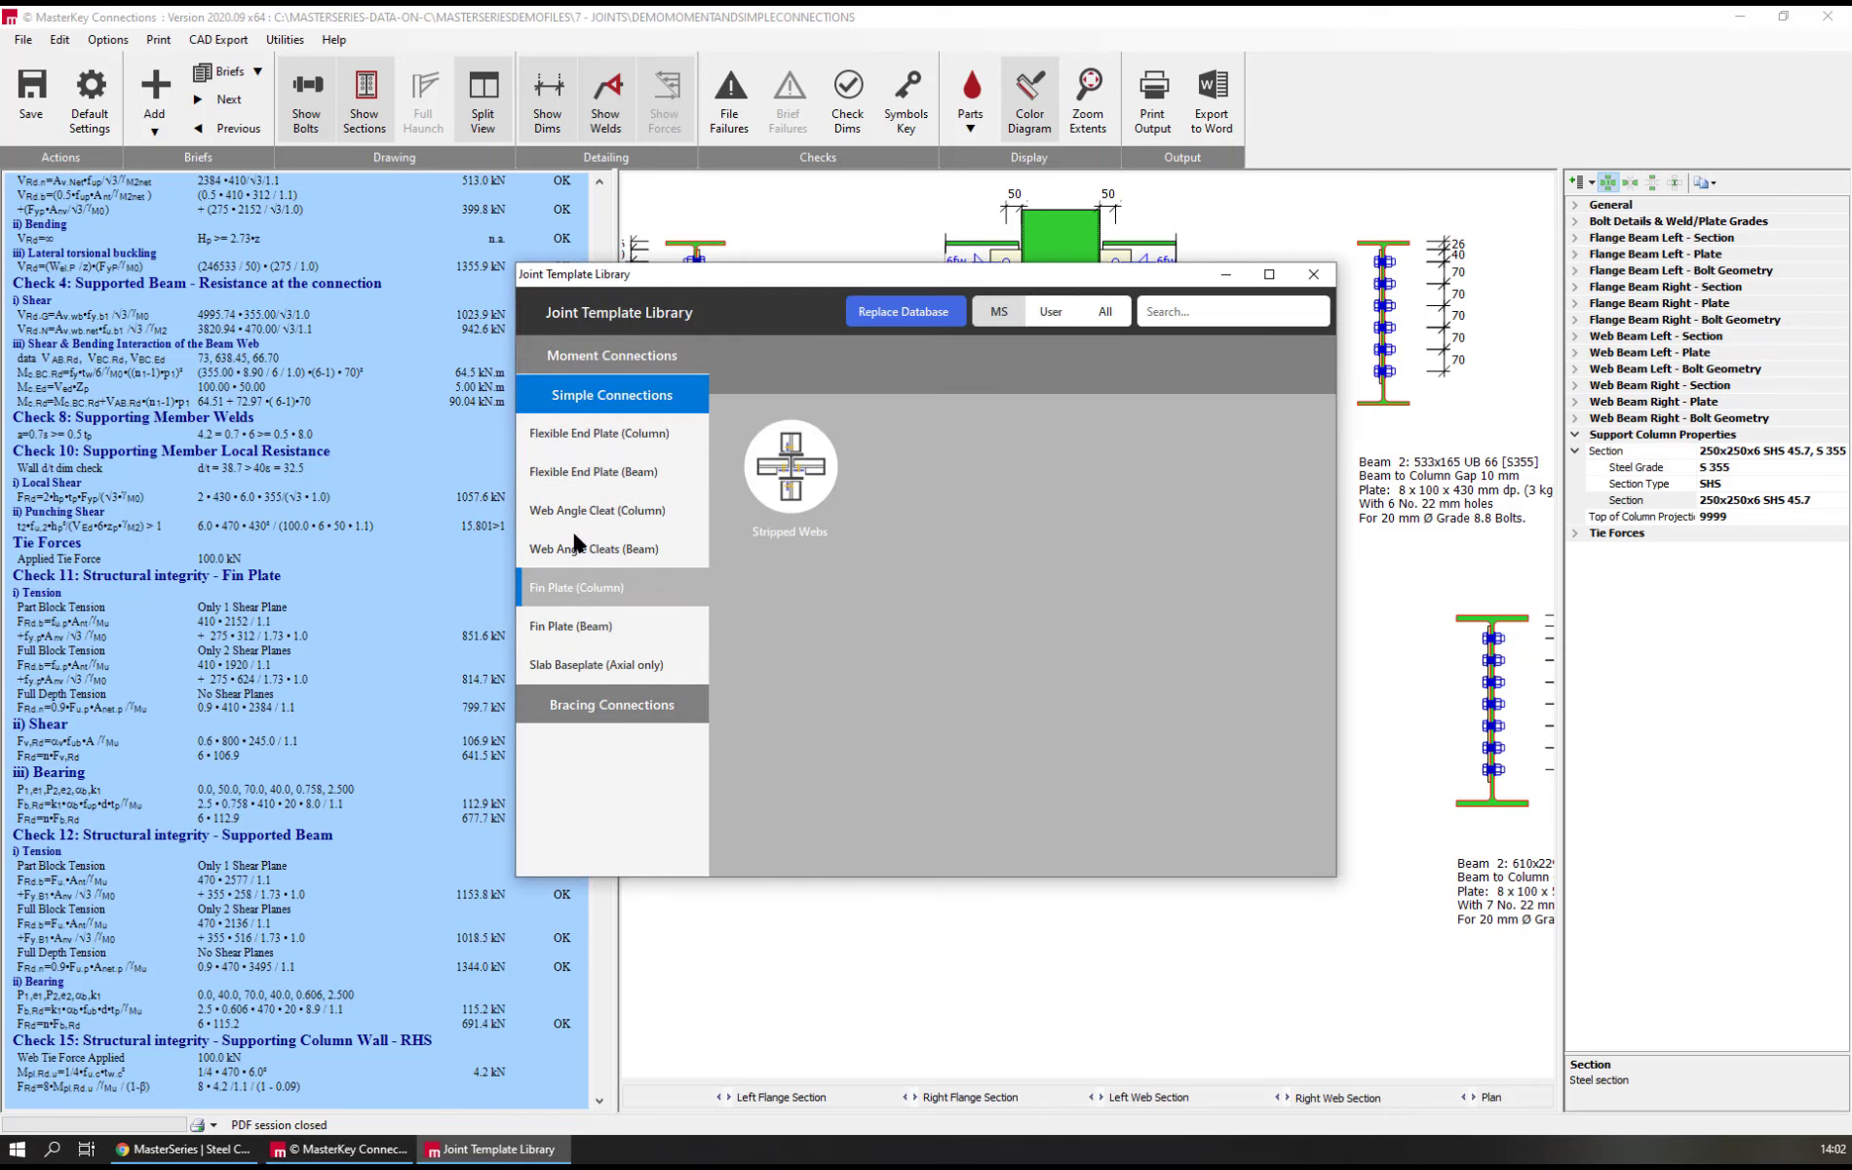
{"action": "left_click", "coordinate": [585, 355]}
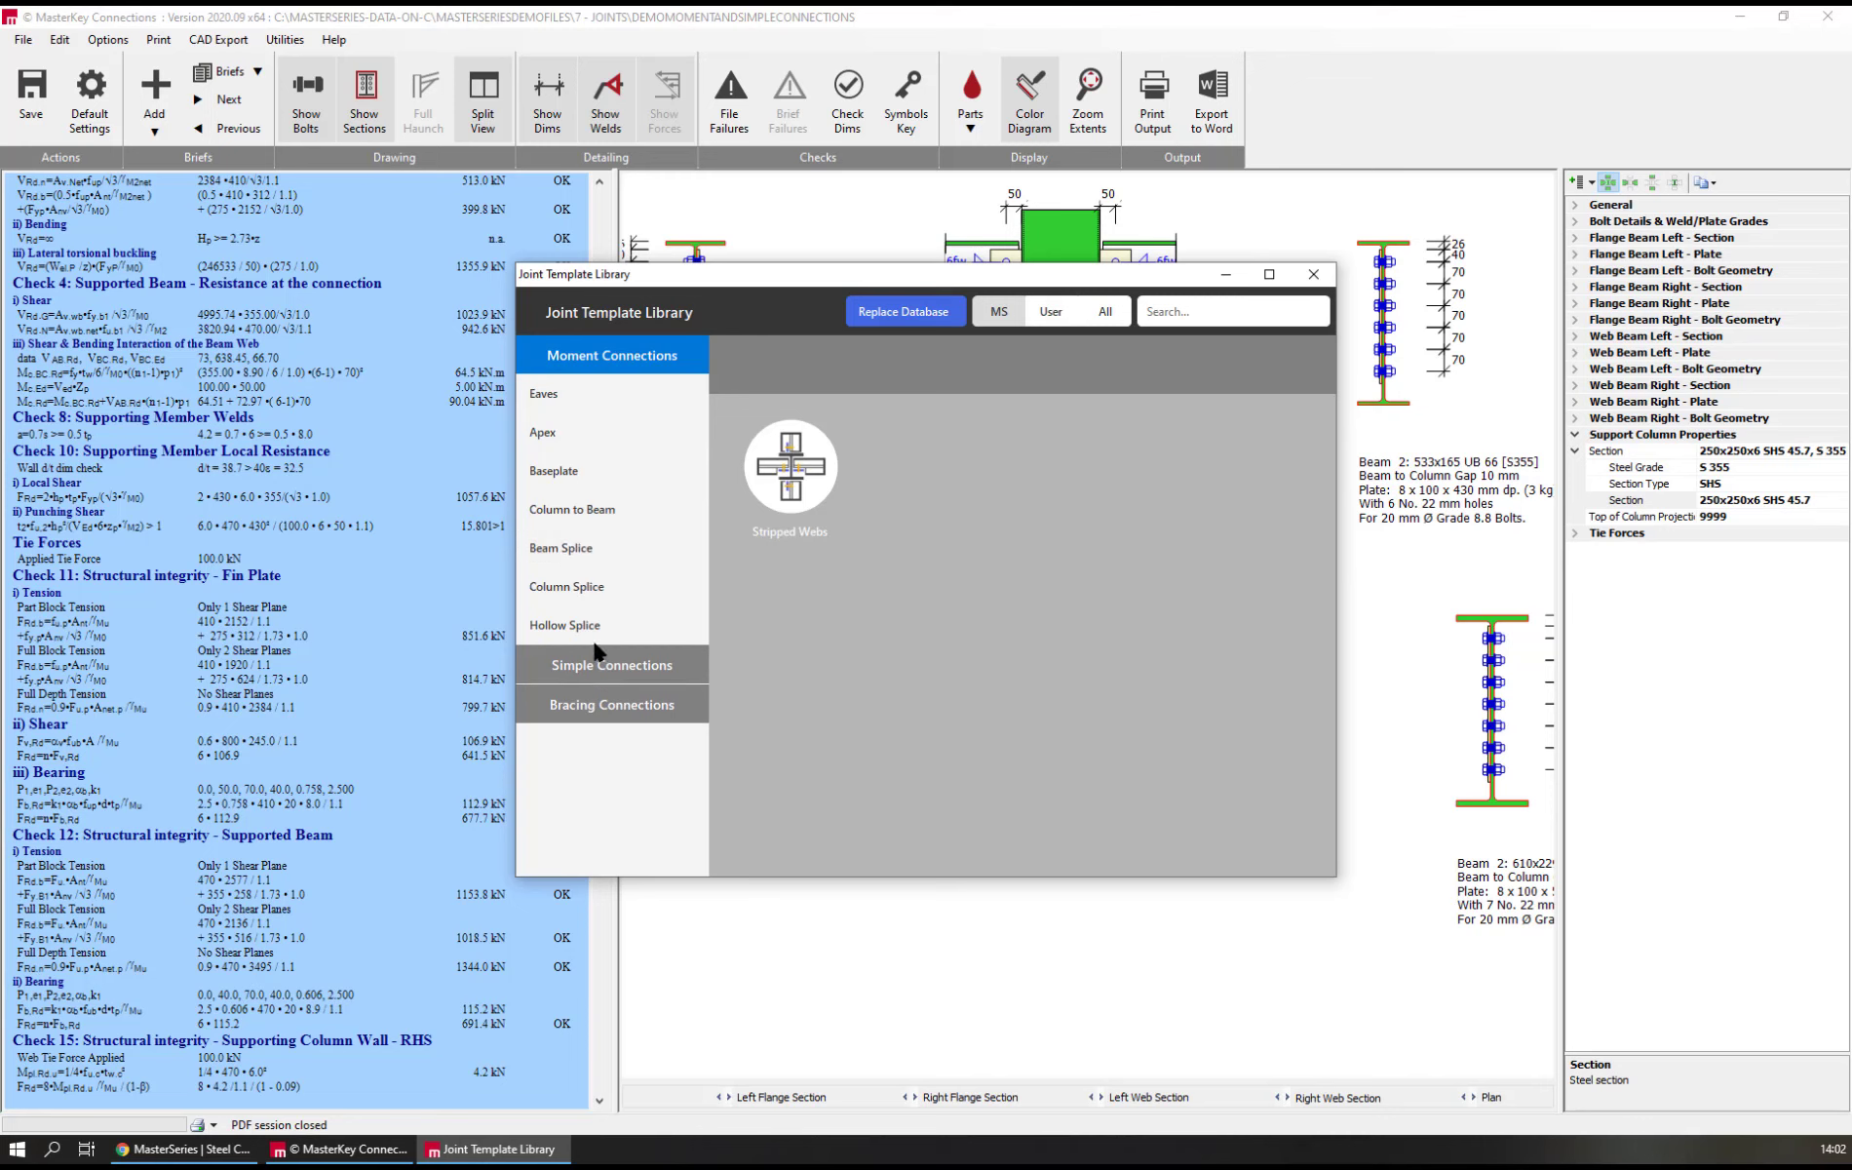
{"action": "left_click", "coordinate": [585, 629]}
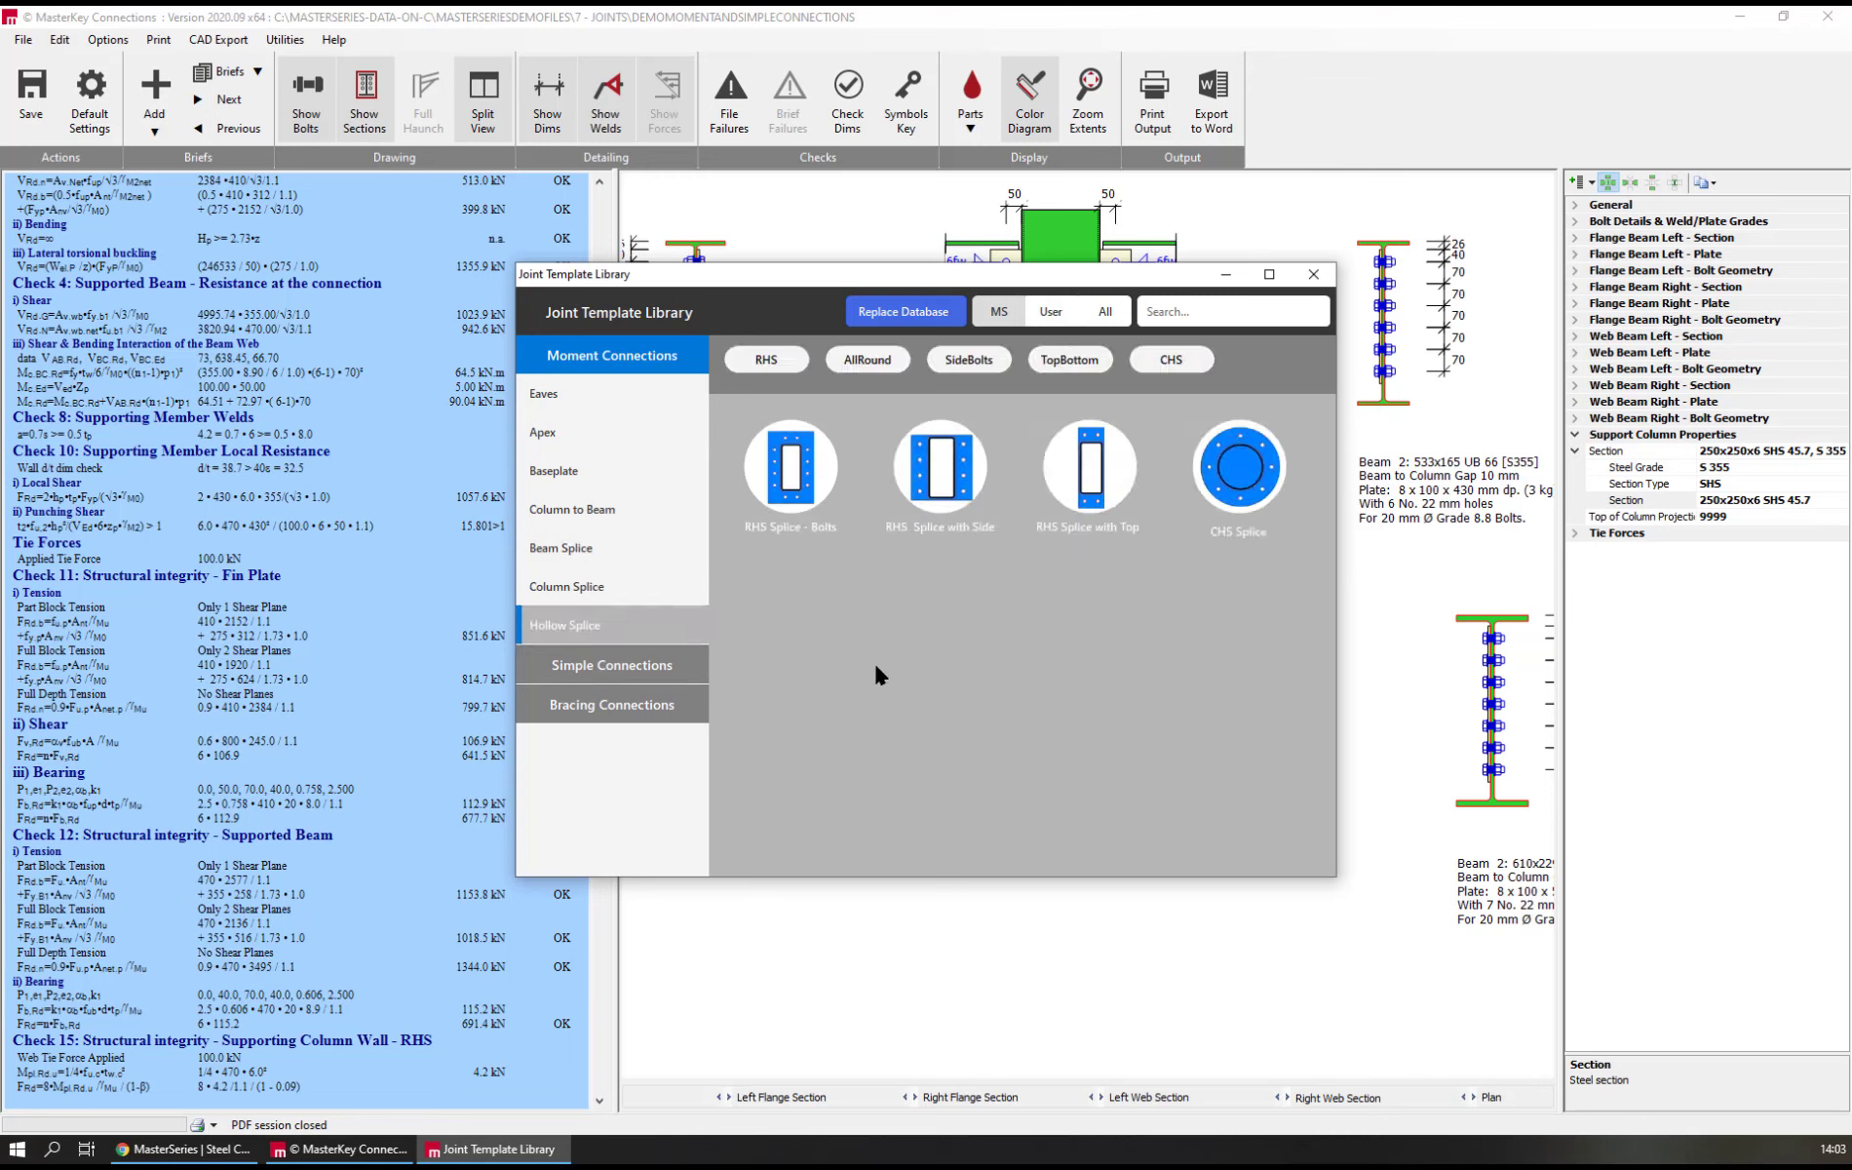
{"action": "double_click", "coordinate": [953, 466]}
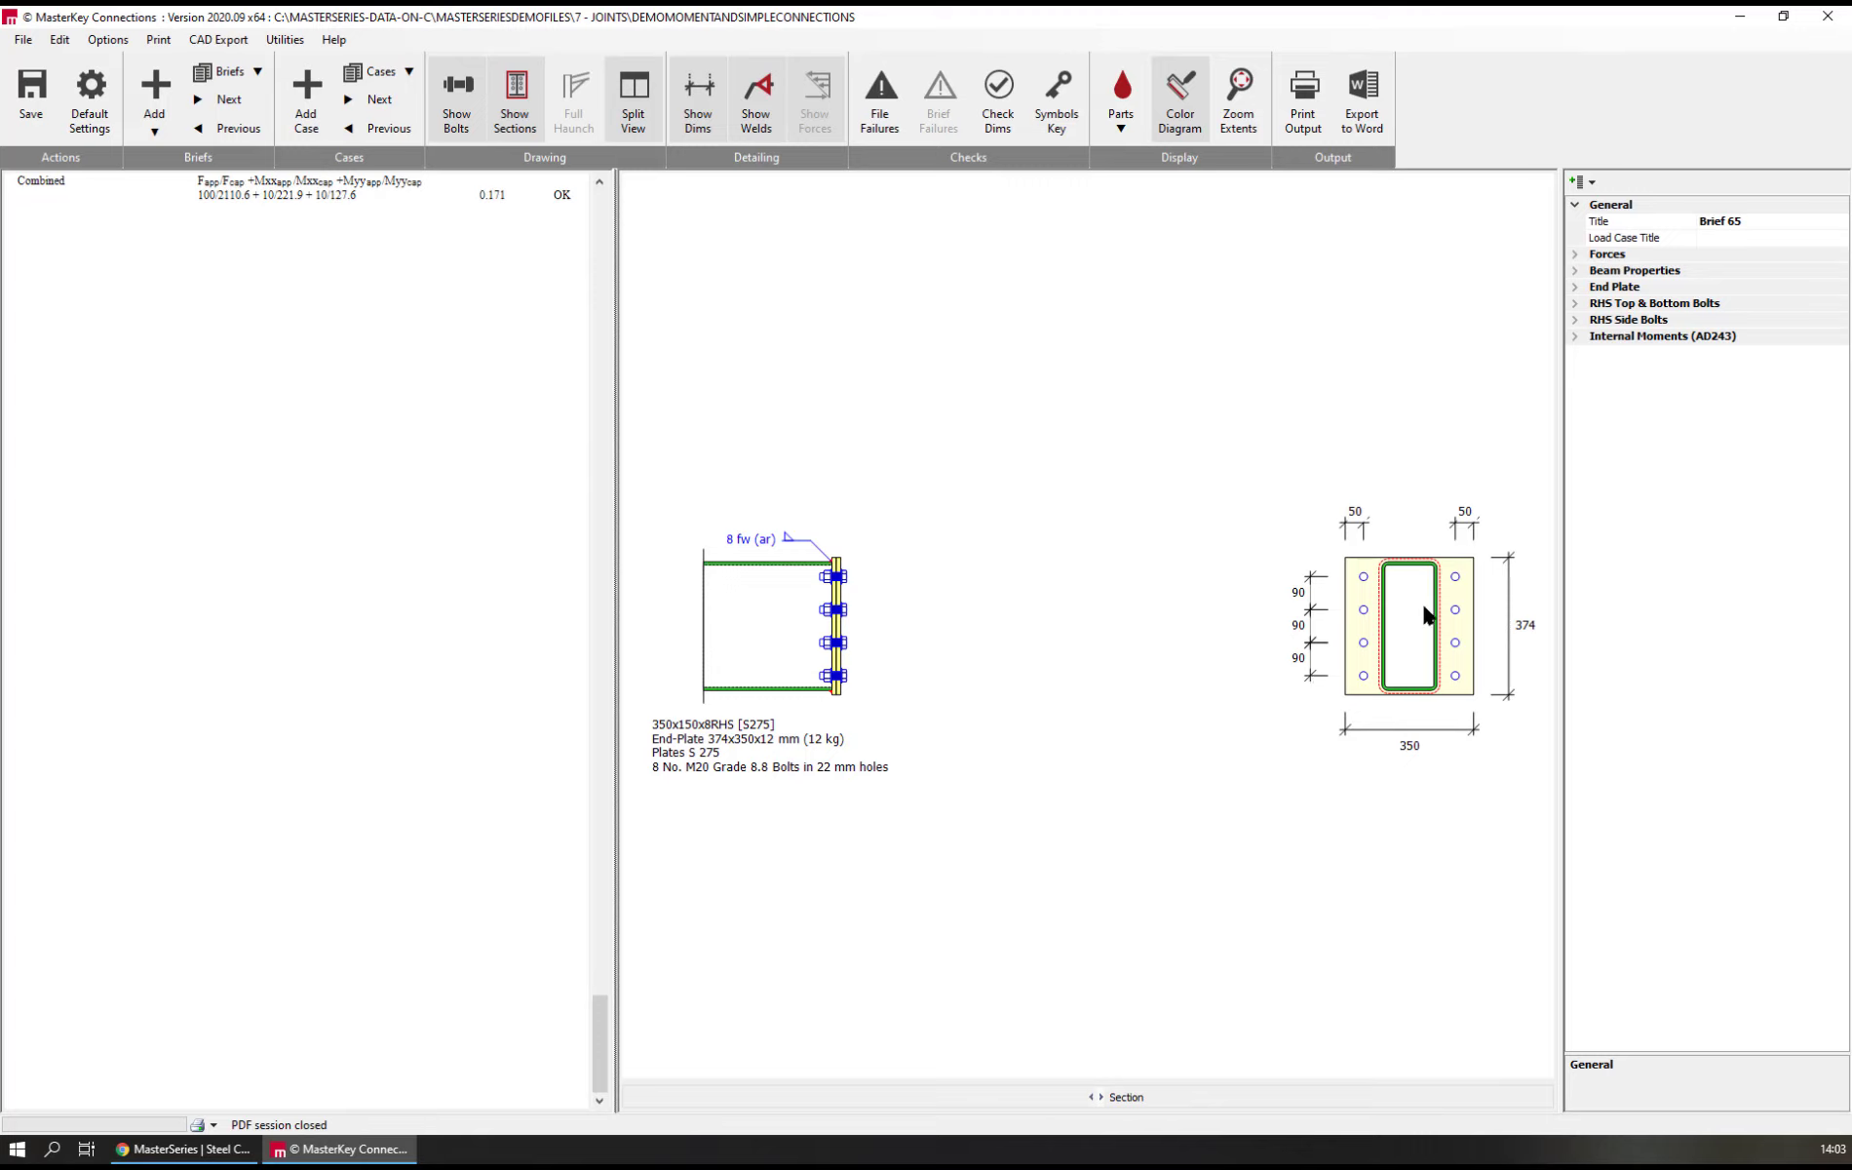
{"action": "left_click", "coordinate": [1575, 254]}
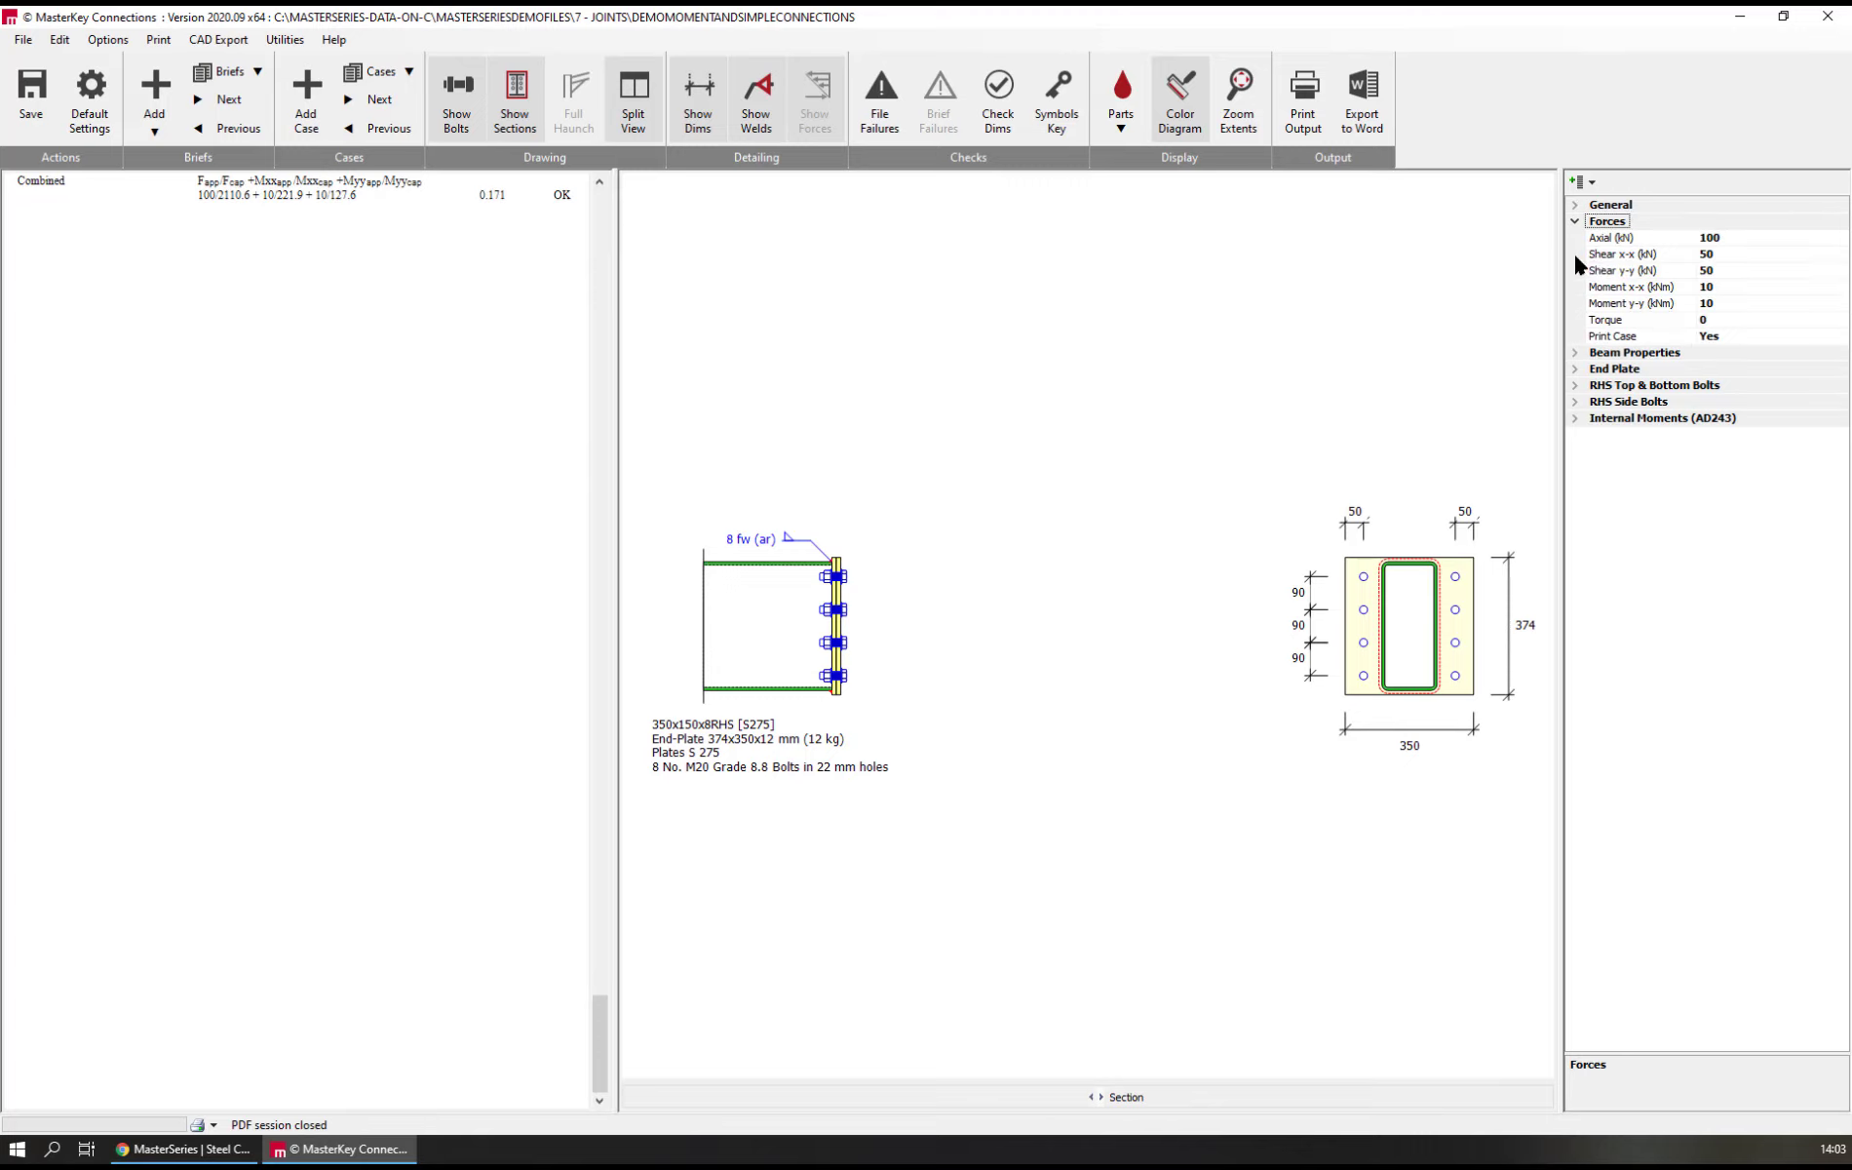